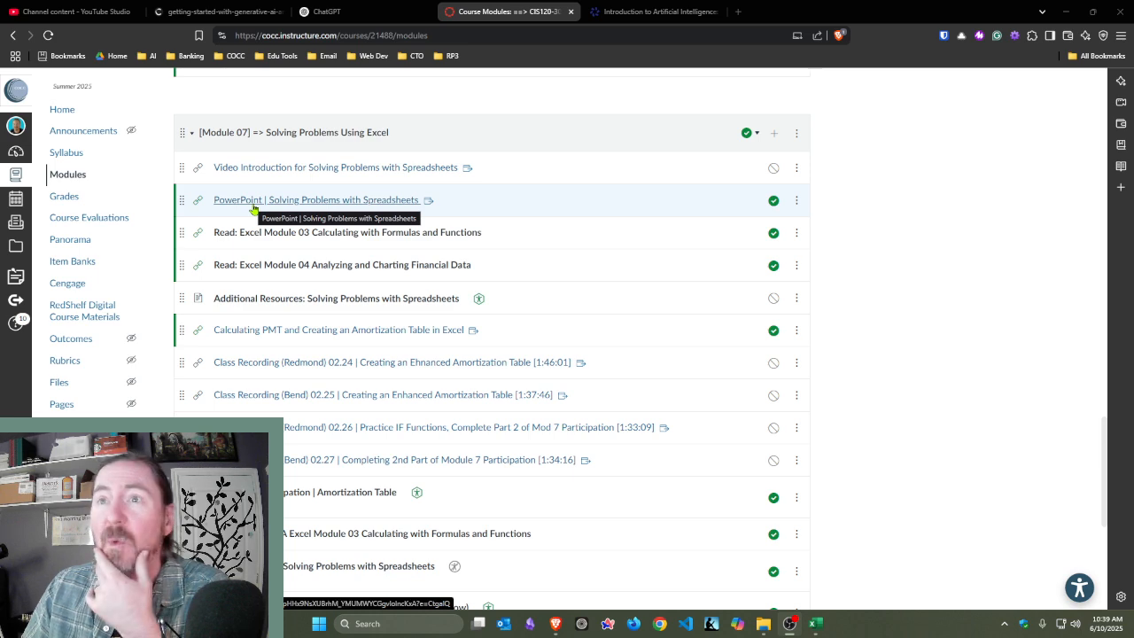
# Open the Module 07 PowerPoint "Solving Problems with Spreadsheets" in a new window and merge it as a tab into the main browser window.
pyautogui.rightClick(254, 209)
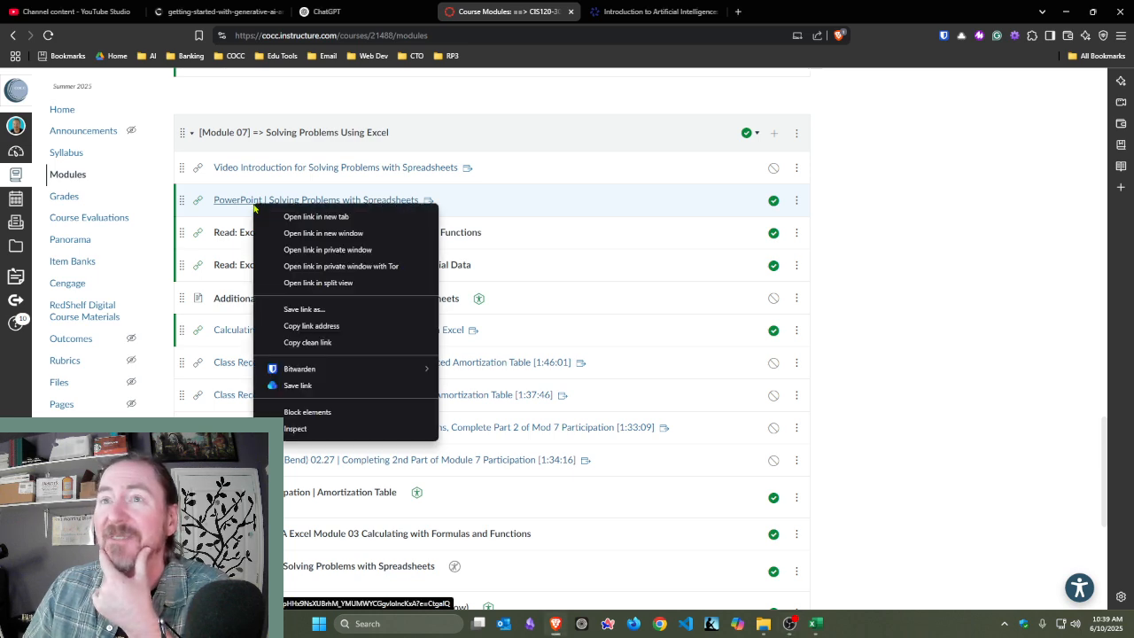
pyautogui.click(325, 236)
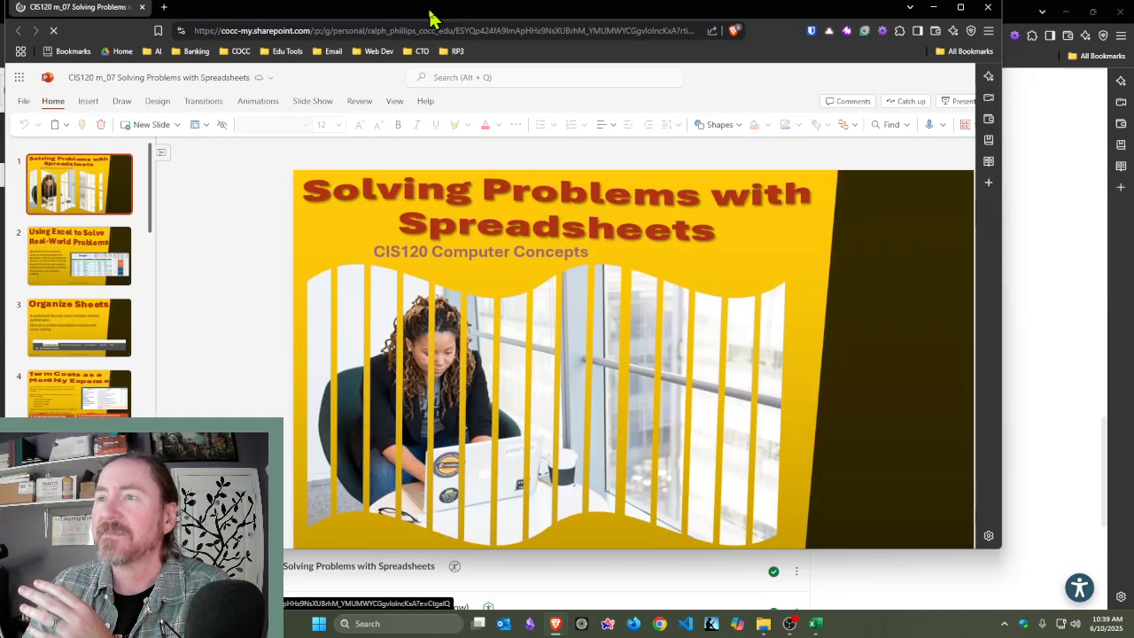
pyautogui.moveTo(431, 18); pyautogui.dragTo(518, 152)
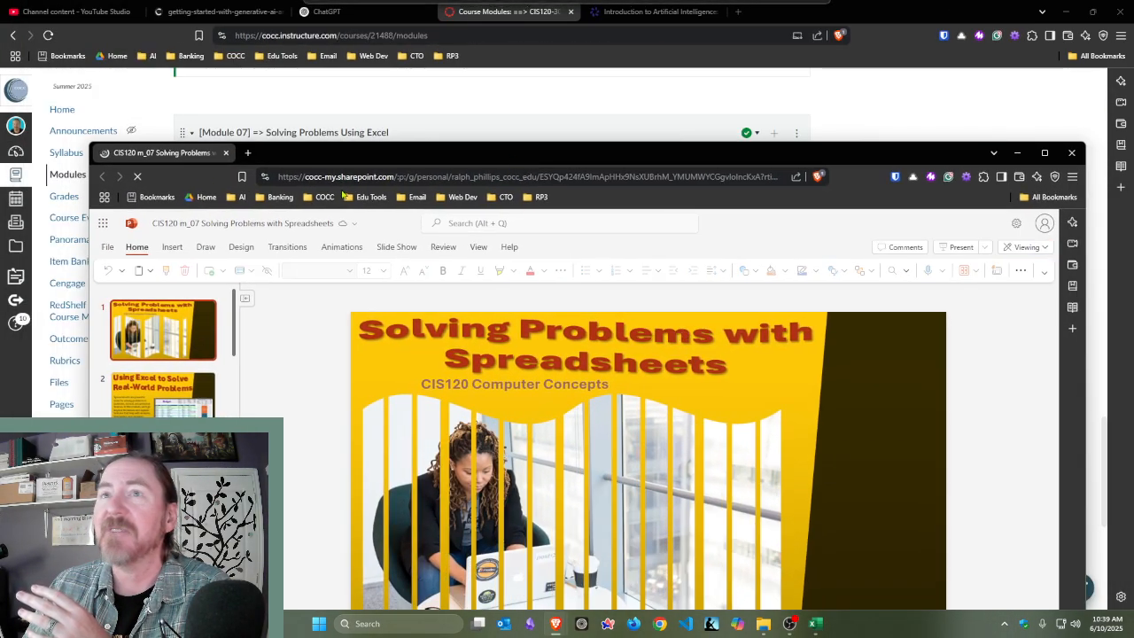
pyautogui.moveTo(175, 154); pyautogui.dragTo(659, 12)
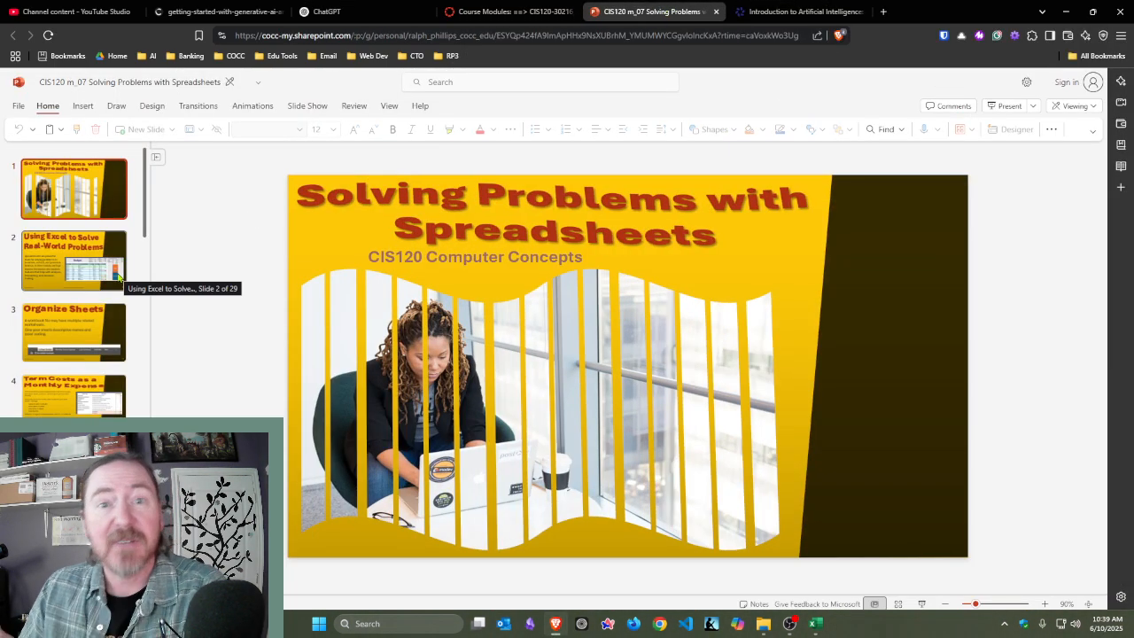
# Skim the presentation from slide 2 through the later slides, viewing the drop-down lists slide and the filtered data charts slide.
pyautogui.click(72, 278)
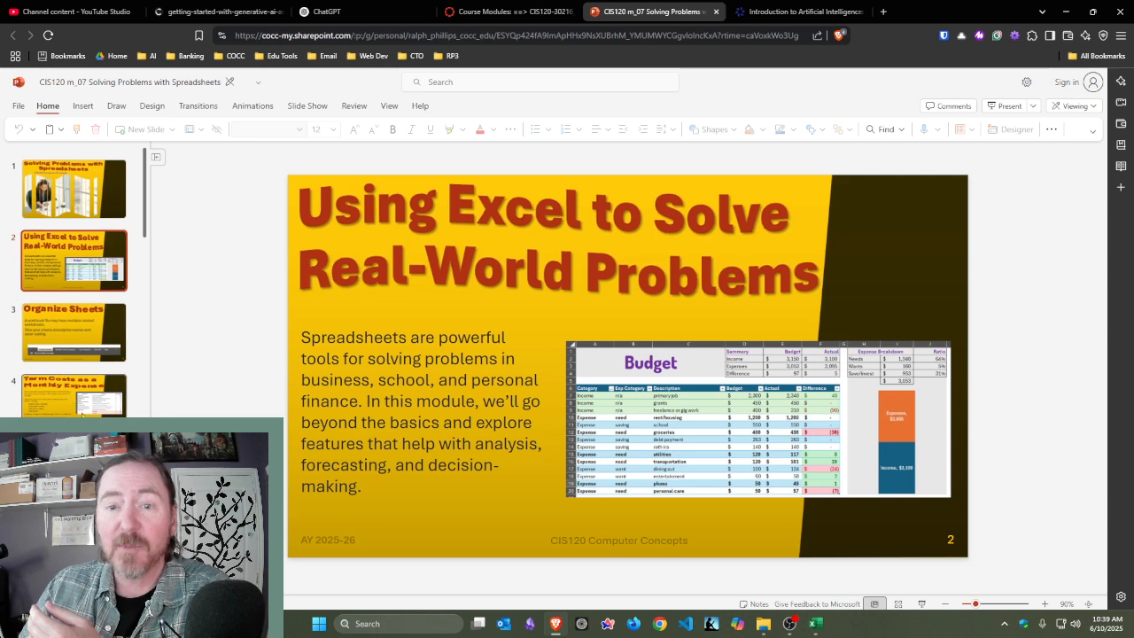
pyautogui.scroll(-3, 63, 335)
pyautogui.scroll(-12, 63, 335)
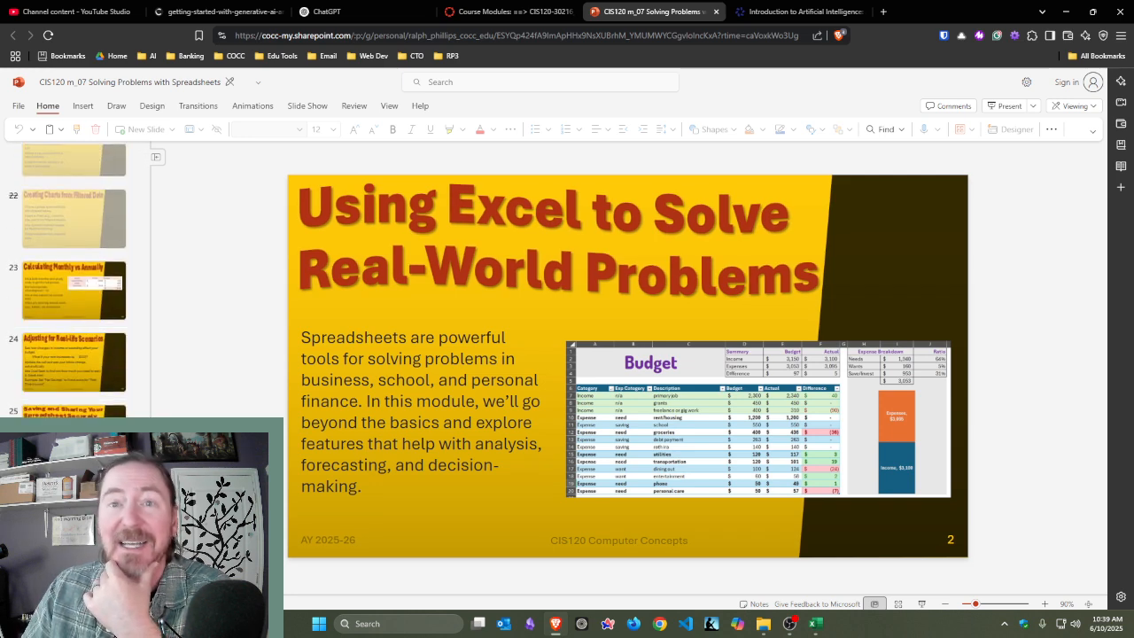
pyautogui.scroll(5, 74, 354)
pyautogui.scroll(-3, 74, 355)
pyautogui.click(88, 377)
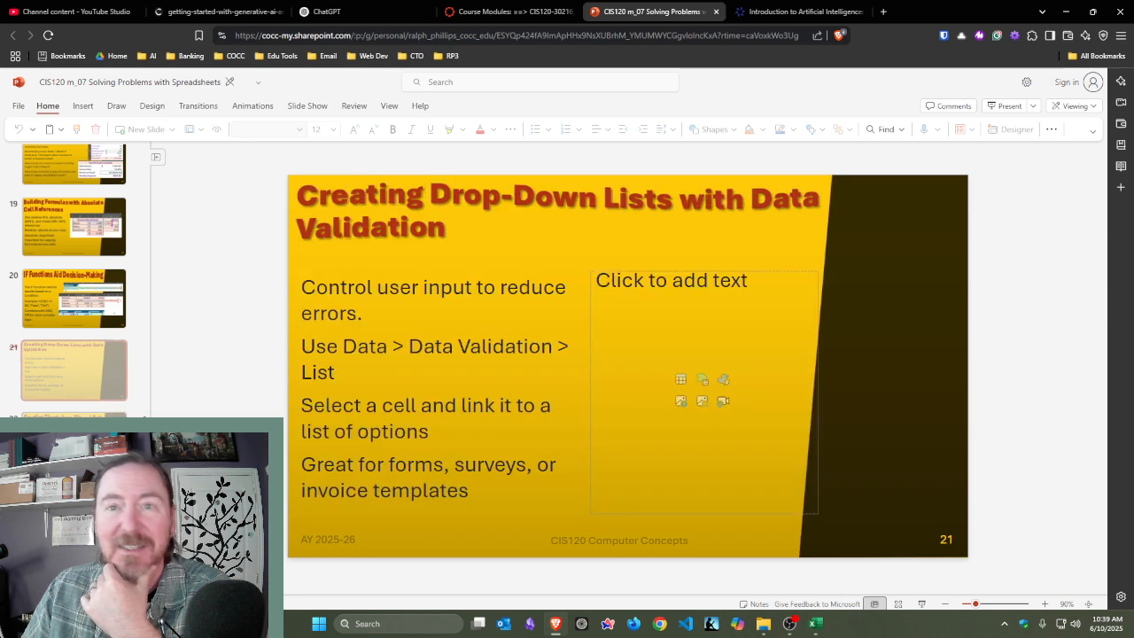
pyautogui.press('Down')
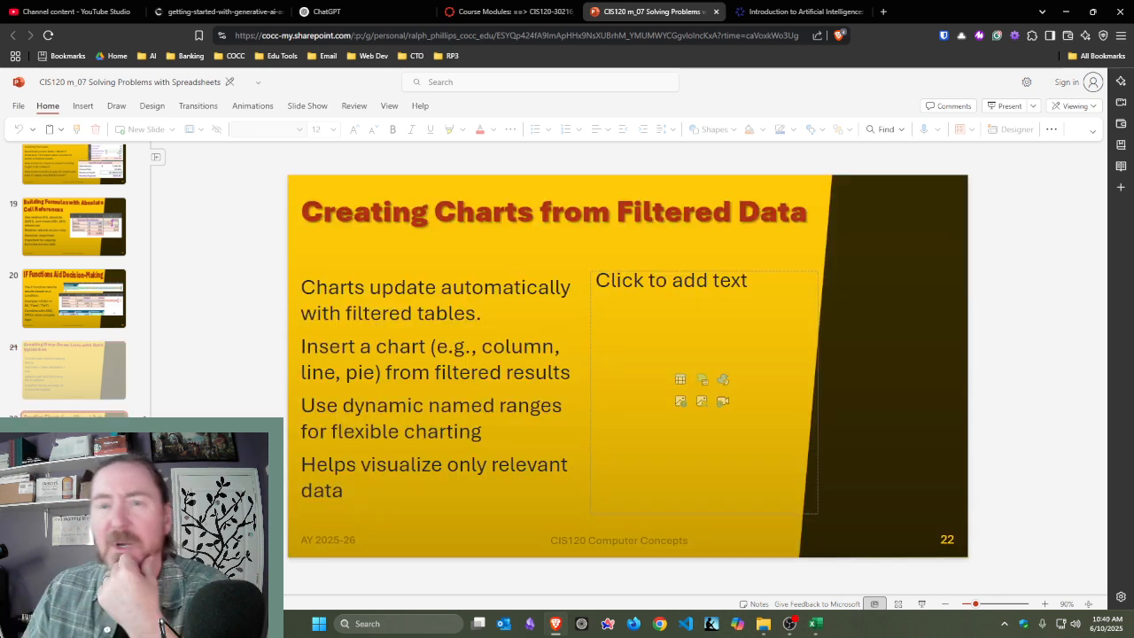
pyautogui.scroll(-5, 75, 281)
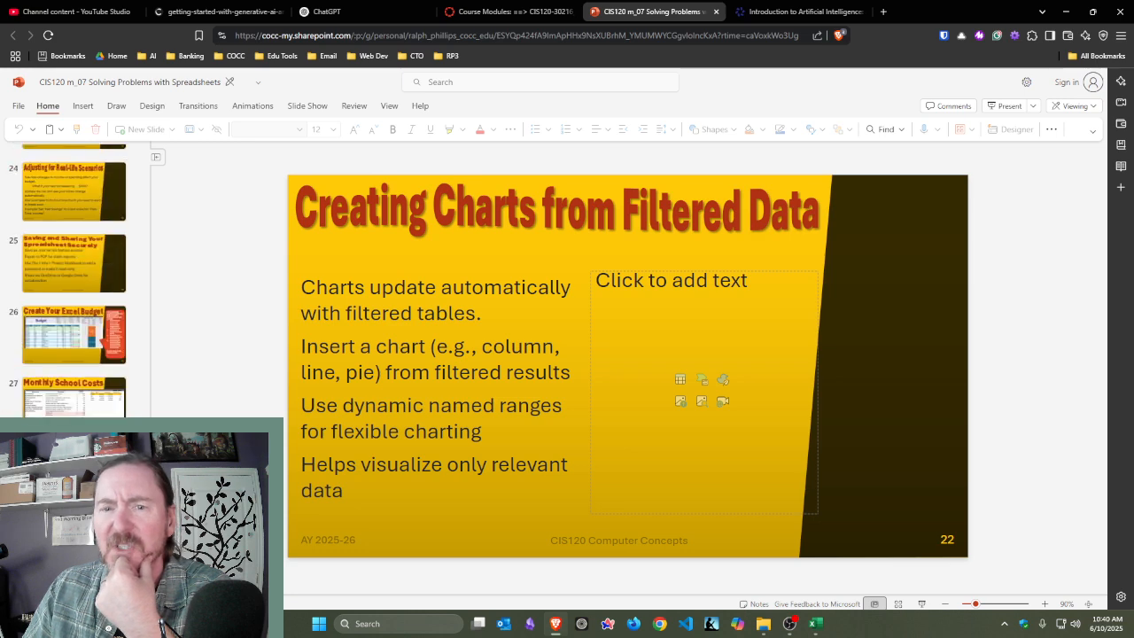
pyautogui.scroll(20, 74, 281)
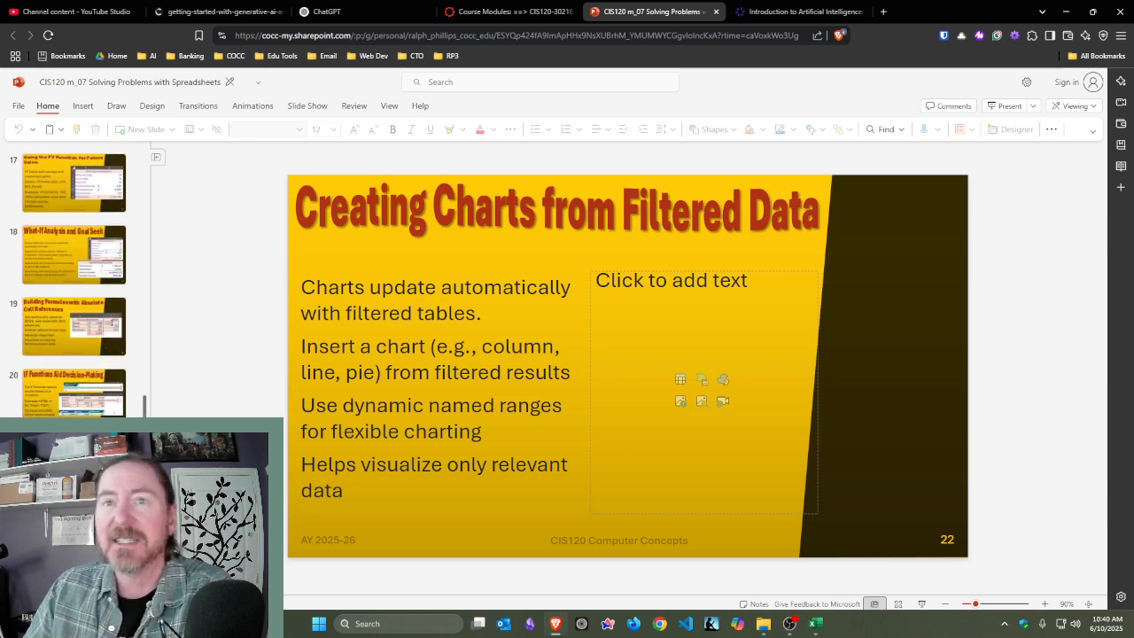
# View slides 3 to 6 in turn, covering organizing sheets, monthly term costs, a realistic budget and converting to a table.
pyautogui.click(82, 275)
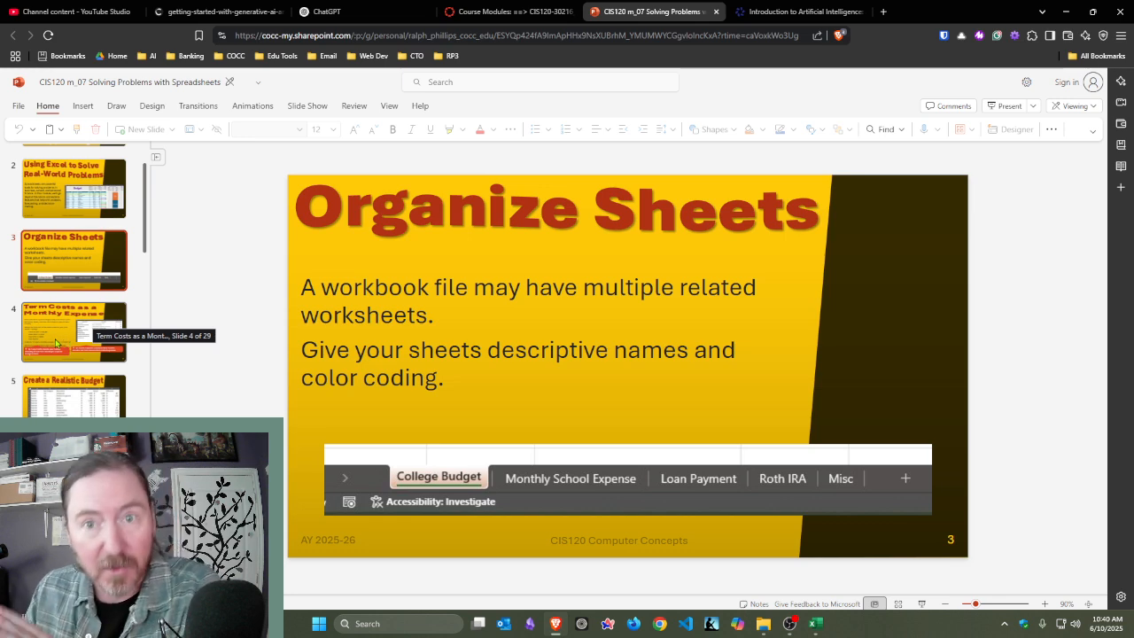
pyautogui.click(85, 337)
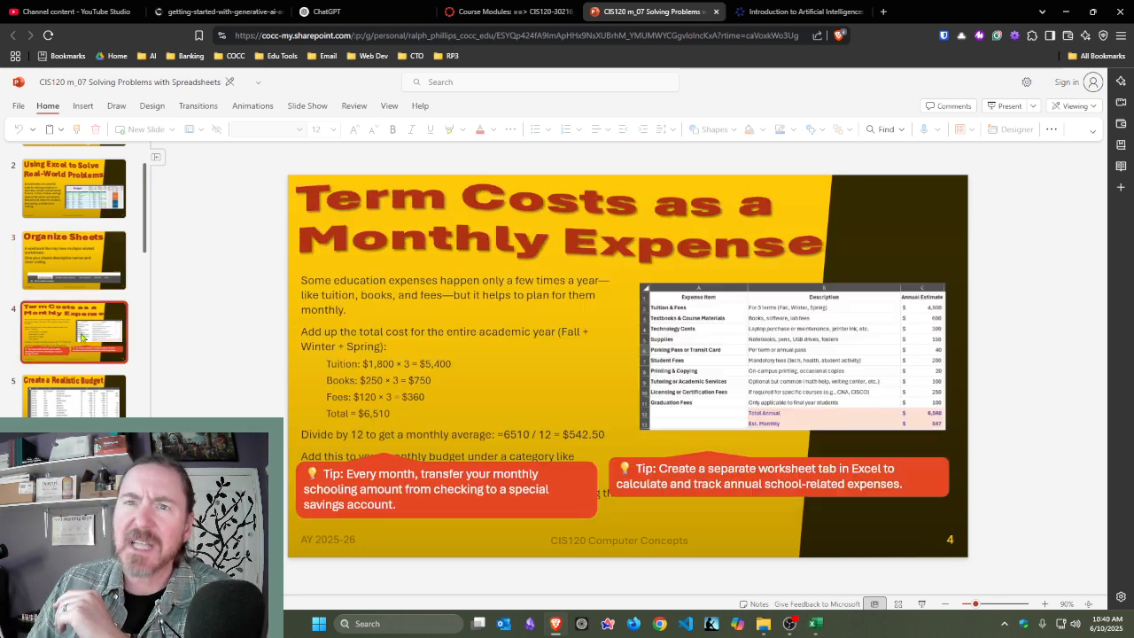
pyautogui.click(84, 406)
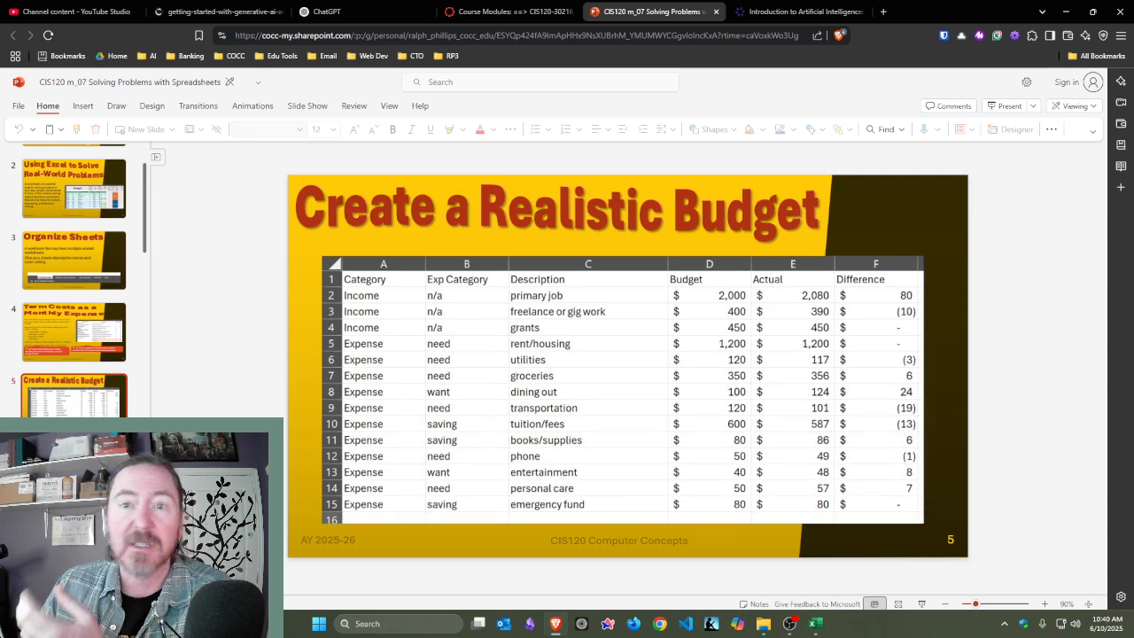
pyautogui.press('Down')
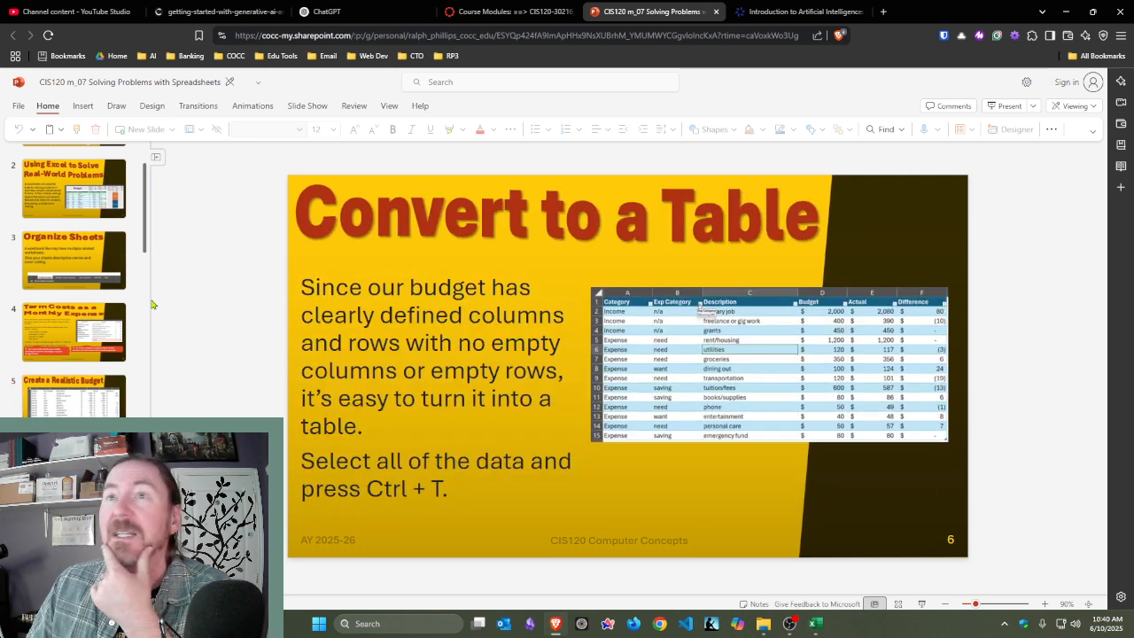
# Return to the course modules page and look through the readings, recordings and assignments listed under Module 07.
pyautogui.click(543, 17)
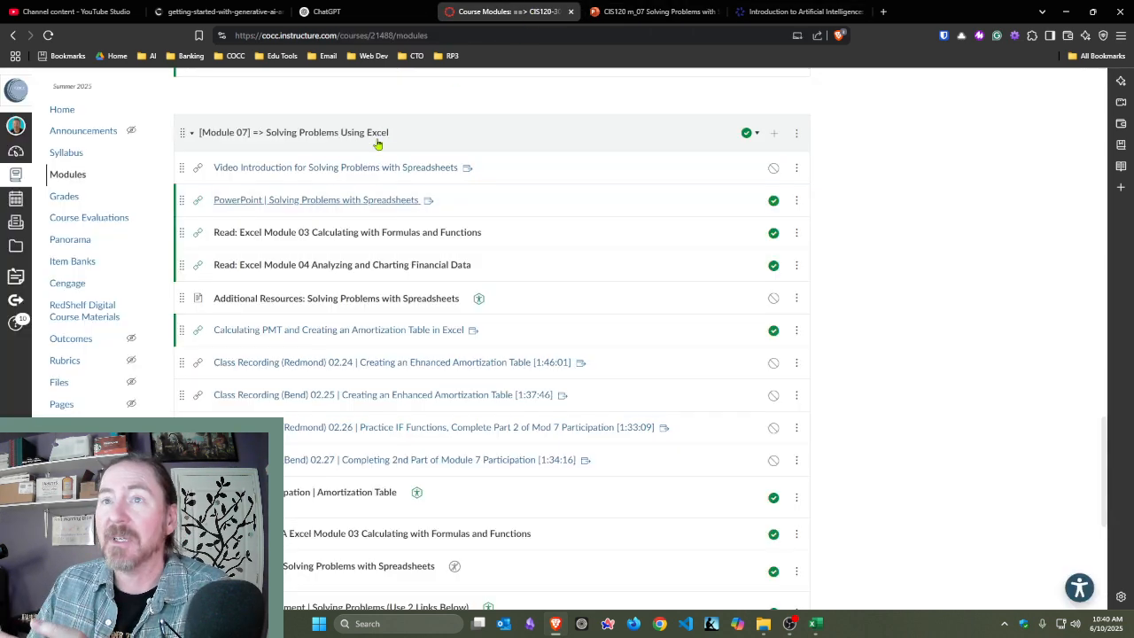
pyautogui.scroll(-3, 377, 465)
pyautogui.scroll(2, 382, 470)
pyautogui.scroll(-1, 383, 469)
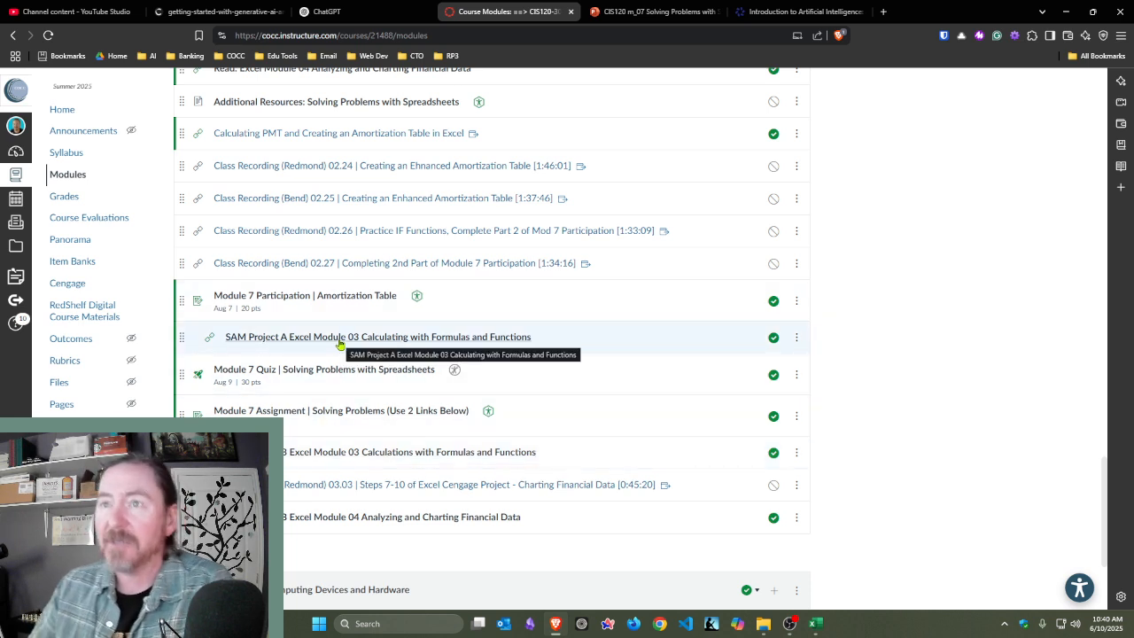
# Switch to the Budget for College Student workbook in Excel and review its school expense, loan payment and Roth IRA sheets, ending on the budget sheet.
pyautogui.click(1067, 13)
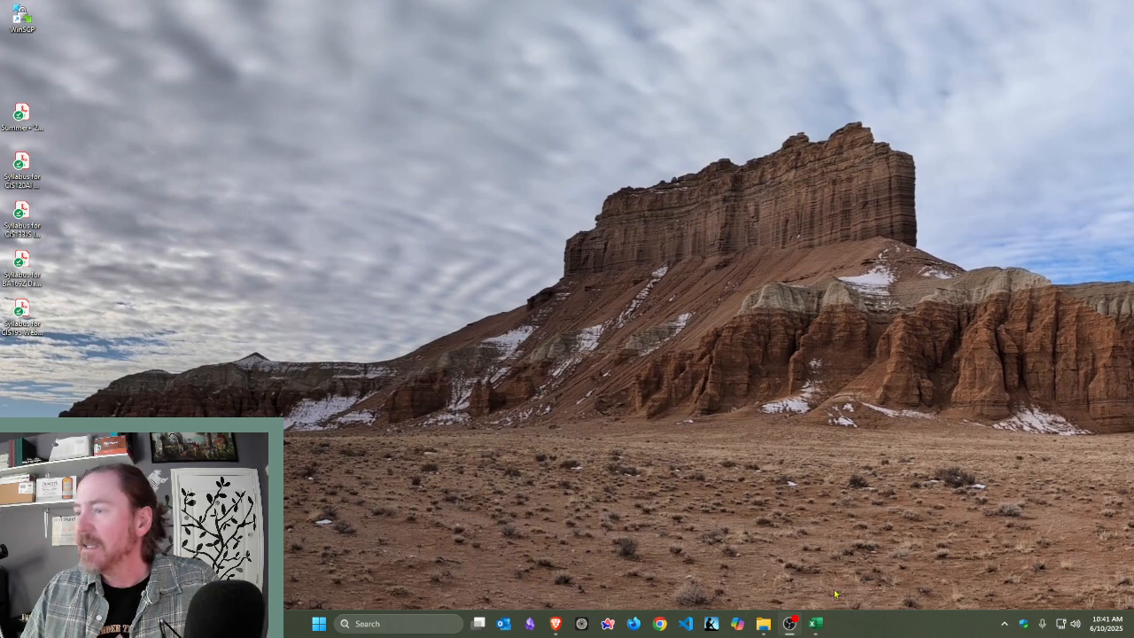
pyautogui.click(815, 623)
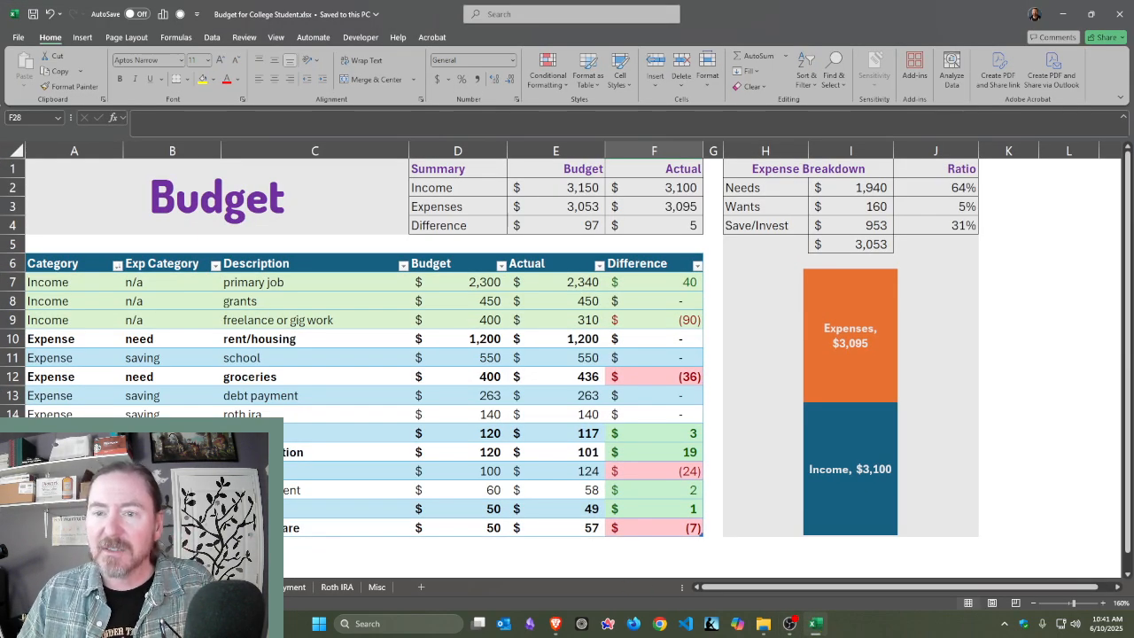
pyautogui.click(211, 588)
pyautogui.click(291, 588)
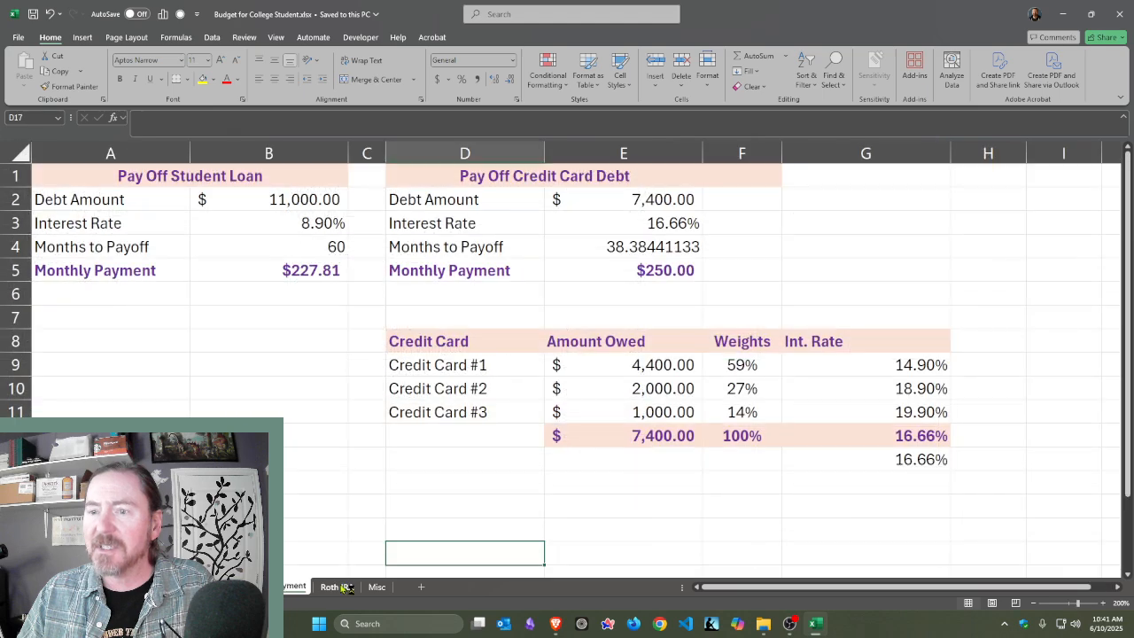
pyautogui.click(342, 588)
pyautogui.click(211, 587)
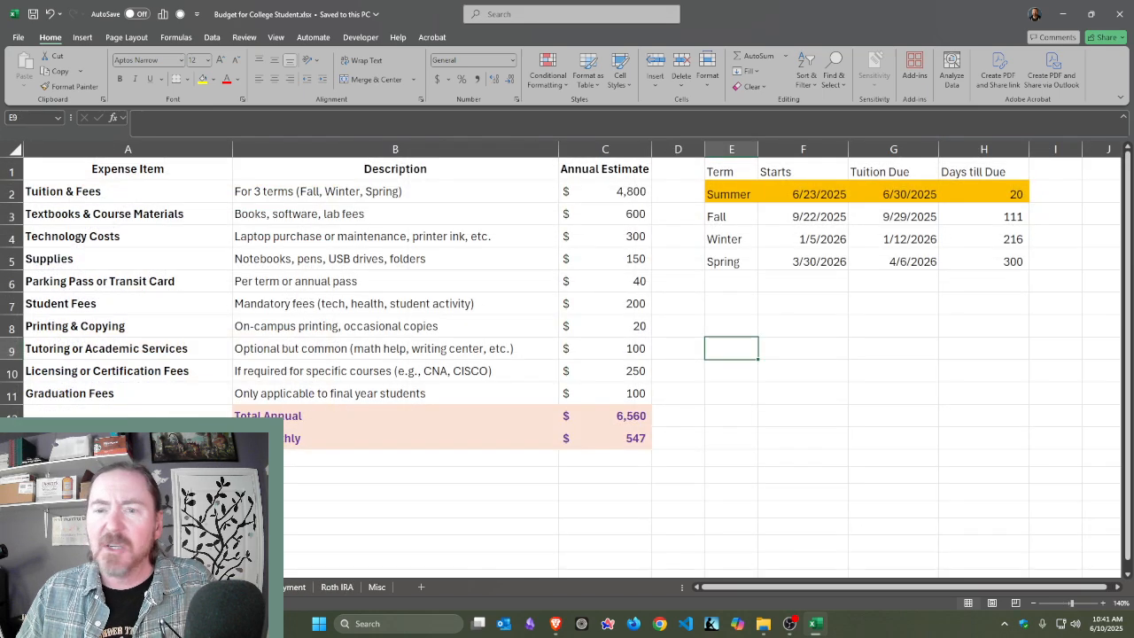
pyautogui.click(164, 587)
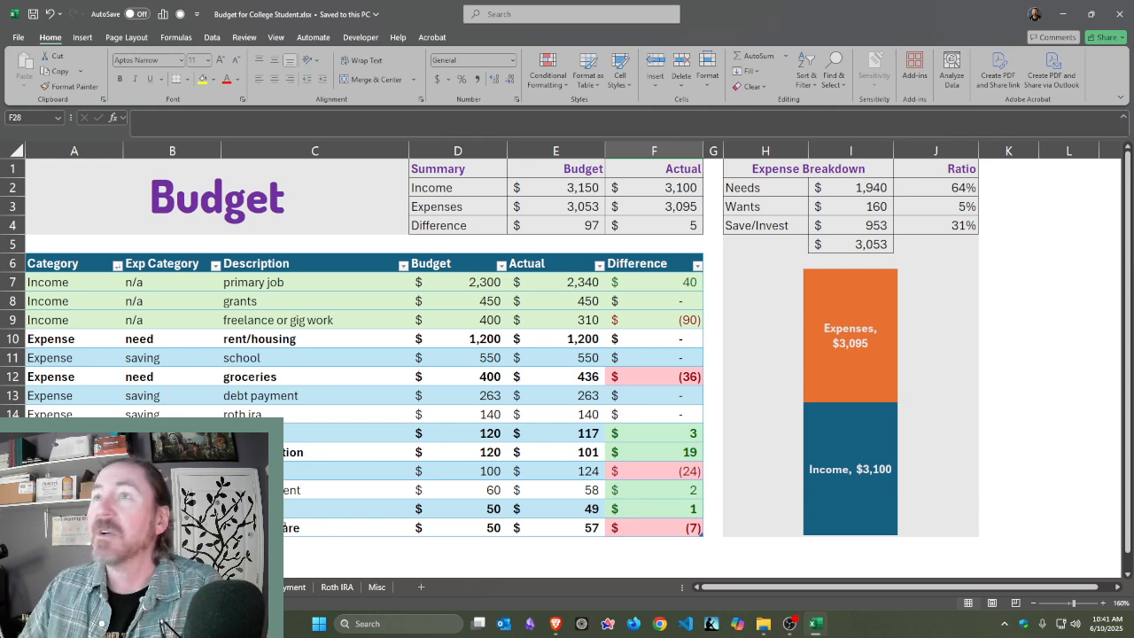
# Replace the budget workbook on this screen with the blank Book1 workbook, maximized and zoomed to 200%.
pyautogui.moveTo(725, 17); pyautogui.dragTo(1133, 133)
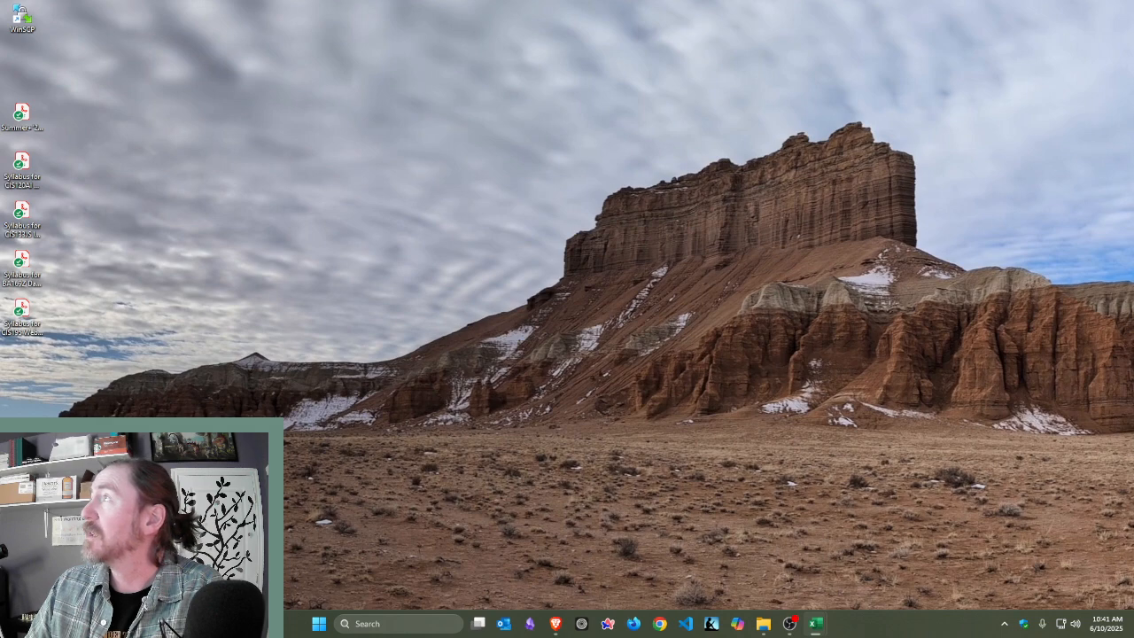
pyautogui.moveTo(1133, 266); pyautogui.dragTo(365, 85)
pyautogui.doubleClick(676, 87)
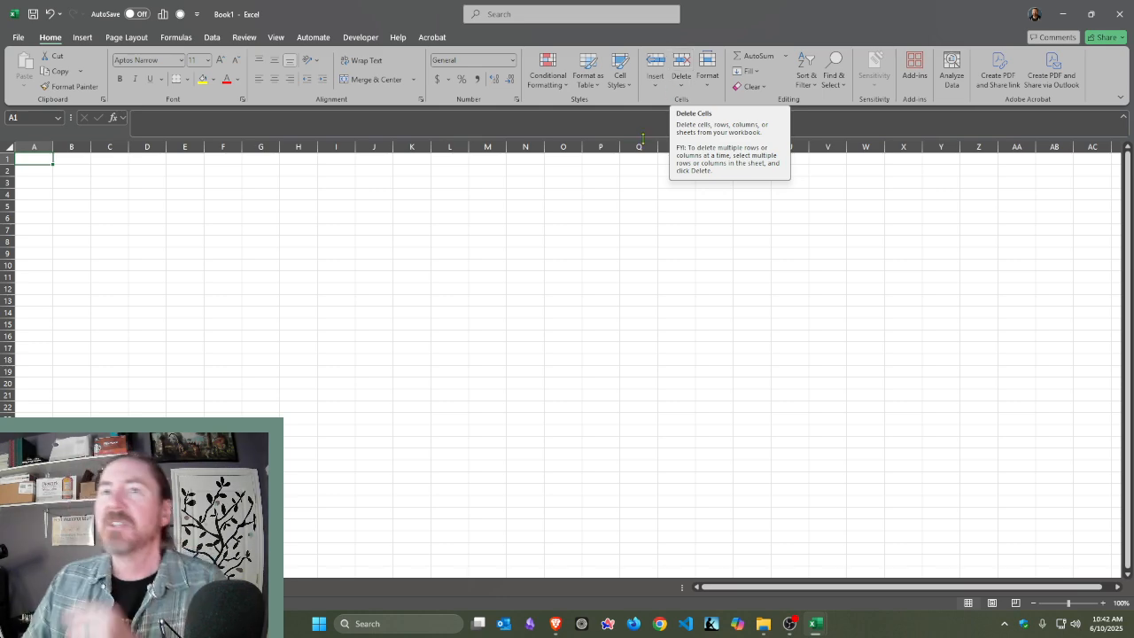
pyautogui.click(1103, 604)
pyautogui.click(1103, 603)
pyautogui.click(1103, 604)
pyautogui.click(1103, 603)
pyautogui.click(1104, 603)
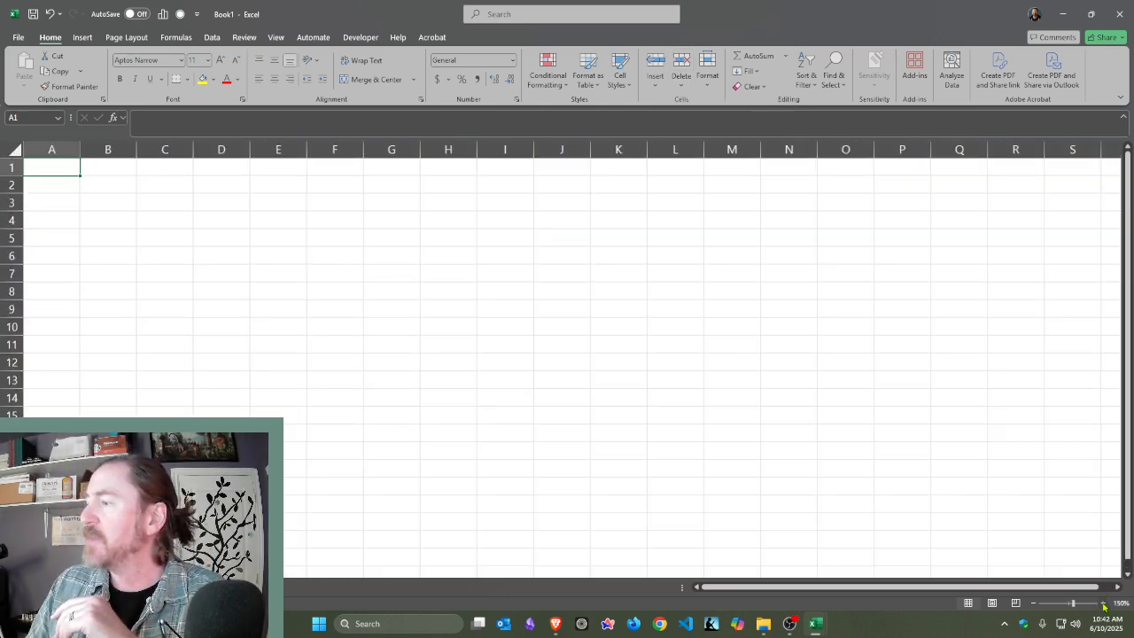
pyautogui.click(1103, 604)
pyautogui.click(1103, 603)
pyautogui.click(1103, 604)
pyautogui.click(1103, 603)
pyautogui.click(1103, 604)
pyautogui.click(673, 449)
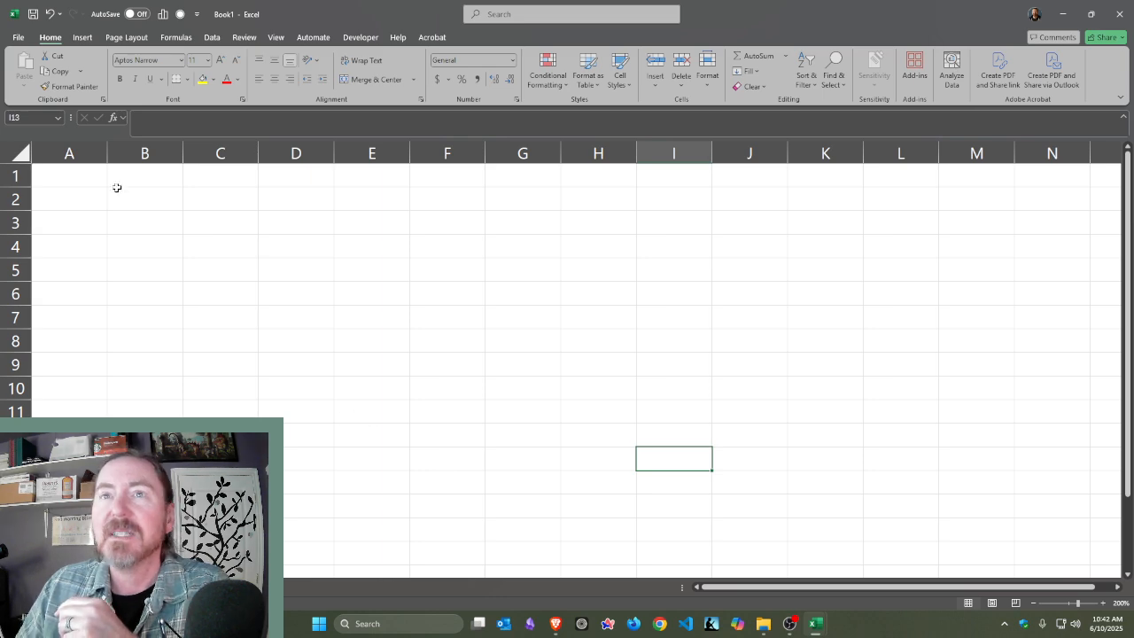
# Start saving the blank workbook under a new name and choose the _Documents folder on the T7 (F:) drive as its location.
pyautogui.click(17, 40)
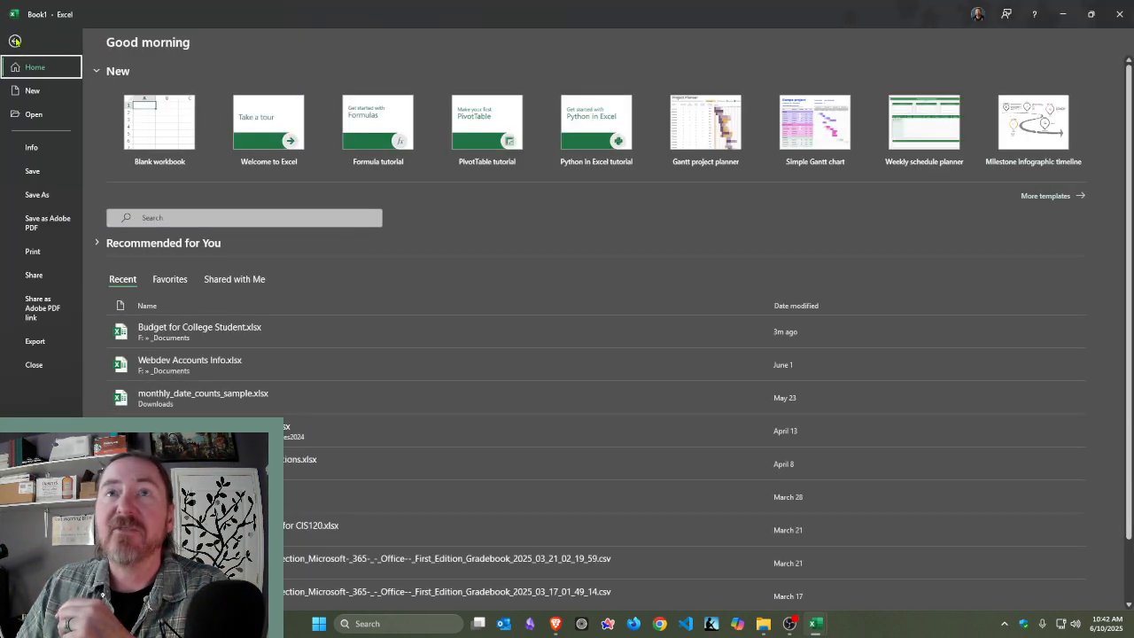
pyautogui.click(42, 194)
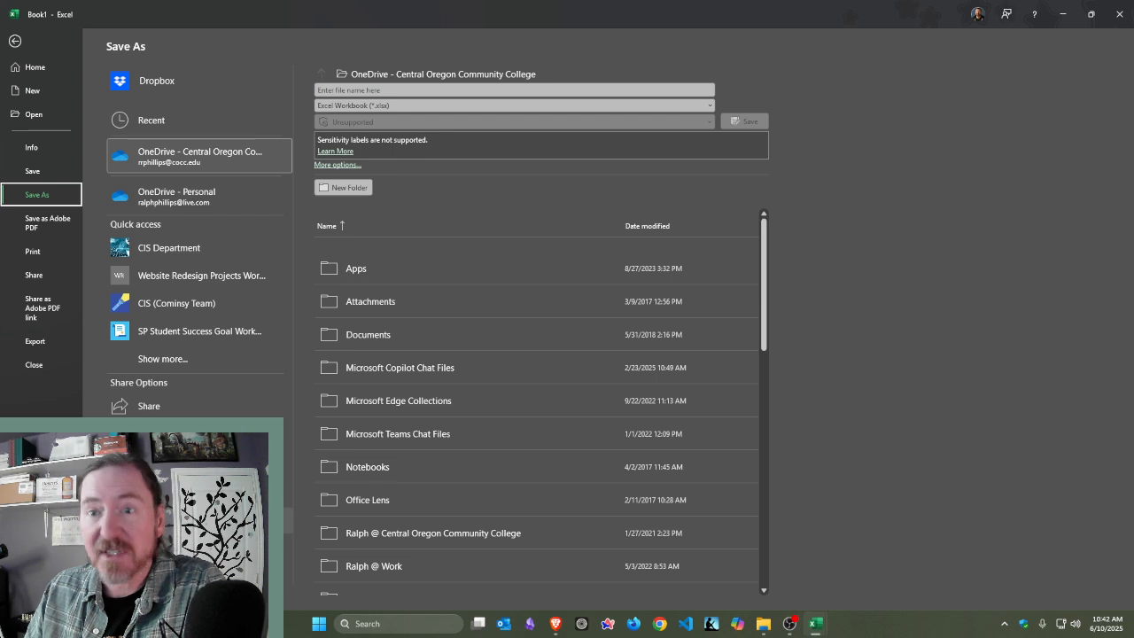
pyautogui.press('F12')
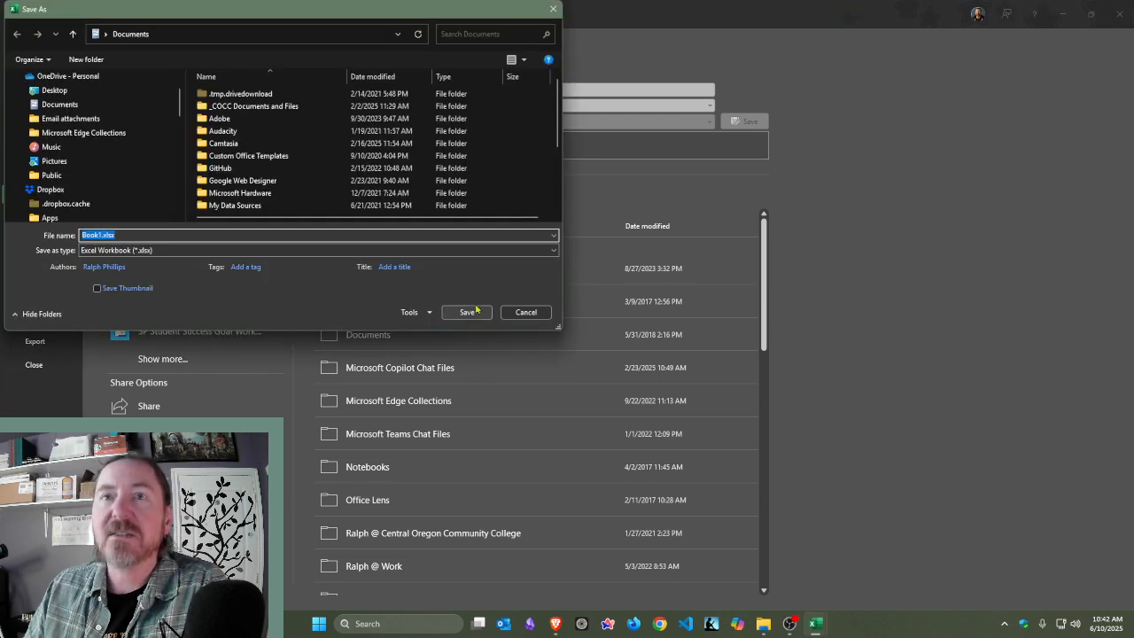
pyautogui.moveTo(181, 106); pyautogui.dragTo(178, 173)
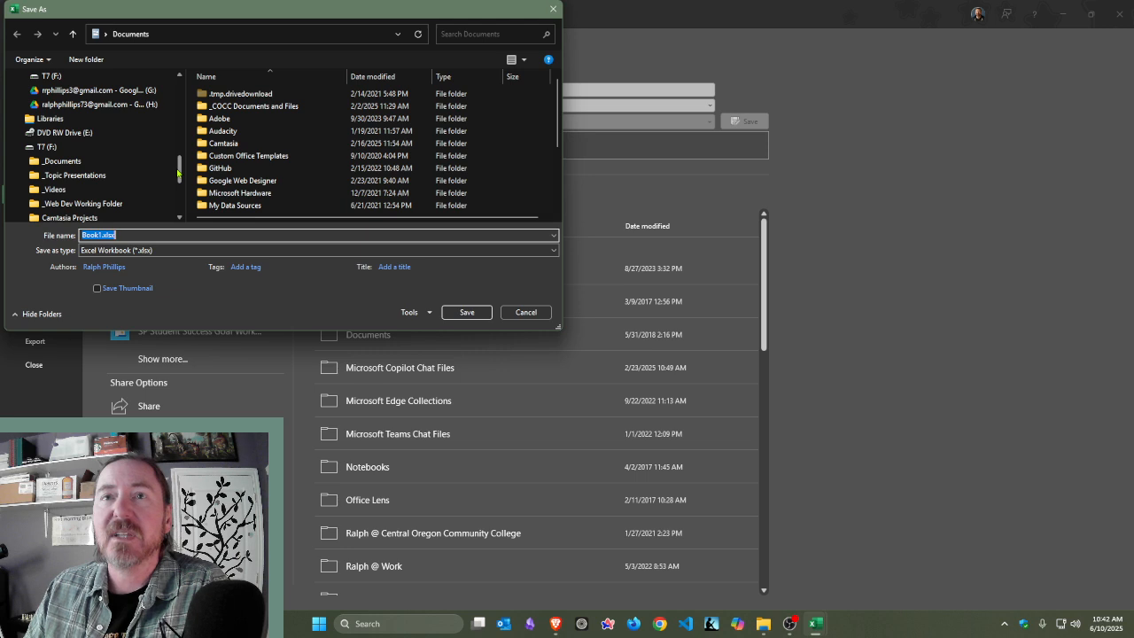
pyautogui.click(55, 162)
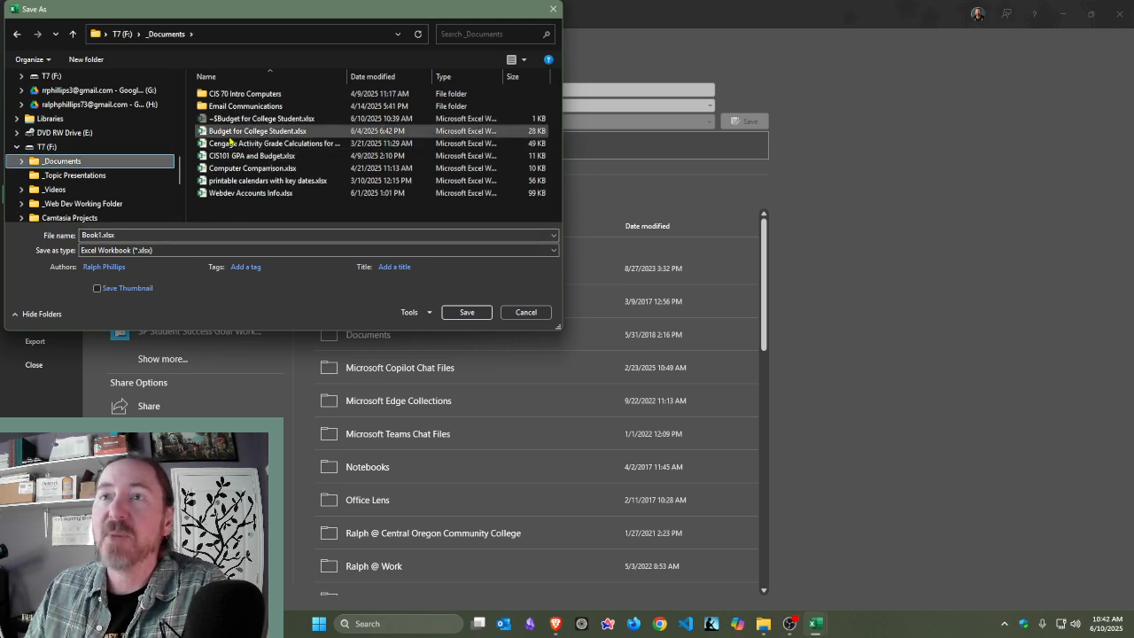
# Name the workbook "CIS120 Module 7 Participation - Budget.xlsx" and save it in the _Documents folder.
pyautogui.click(112, 235)
pyautogui.click(102, 235)
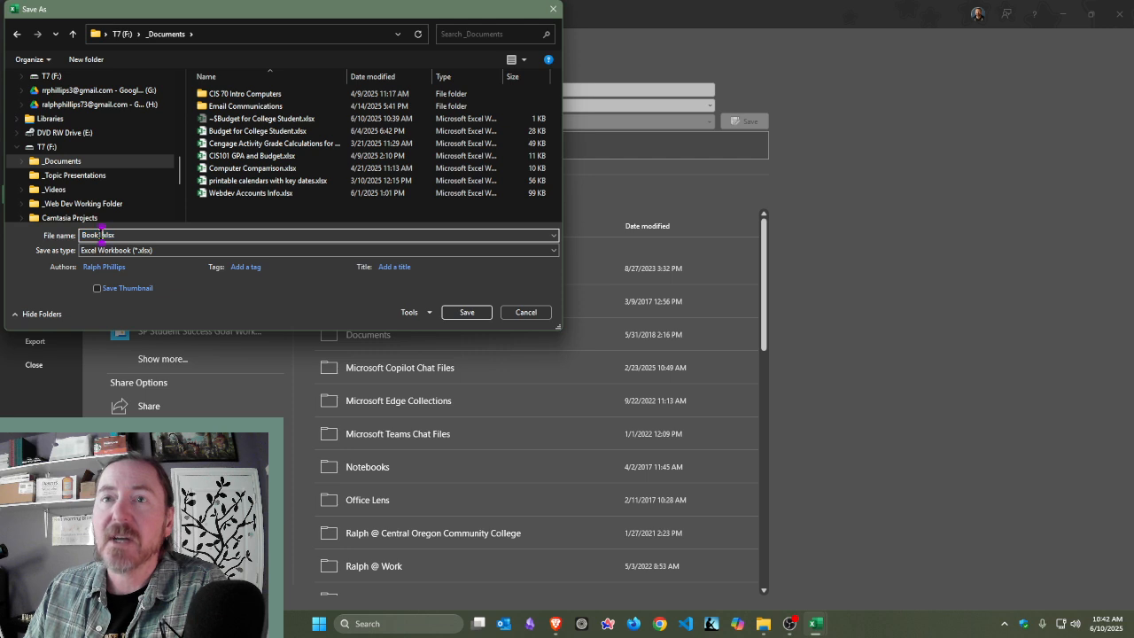
pyautogui.moveTo(103, 235); pyautogui.dragTo(45, 237)
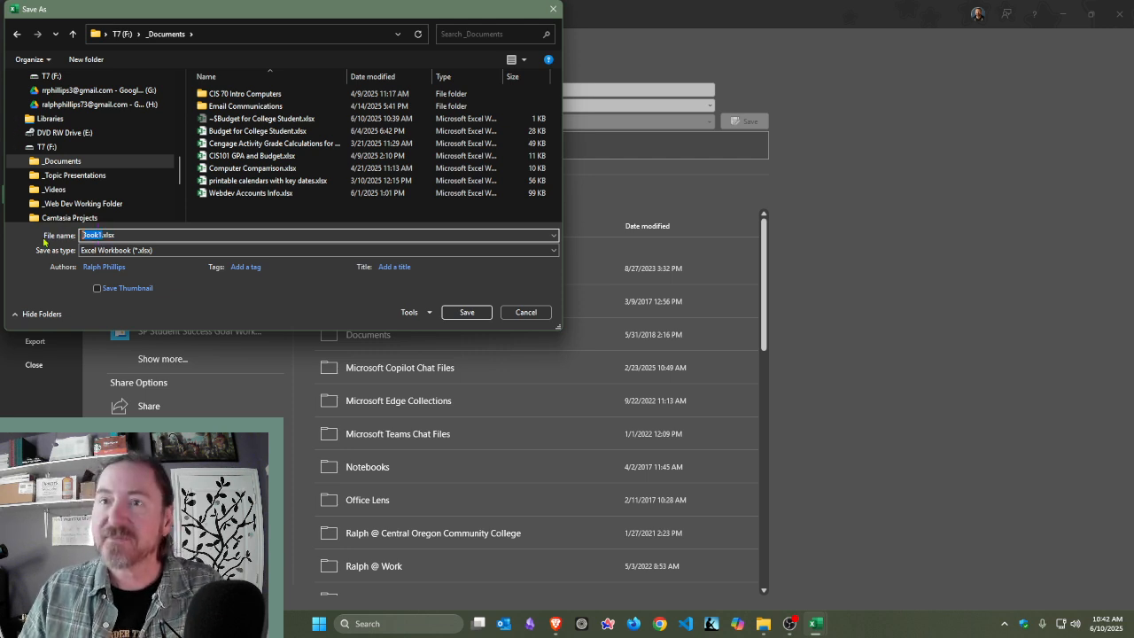
pyautogui.write('CIS120 MO')
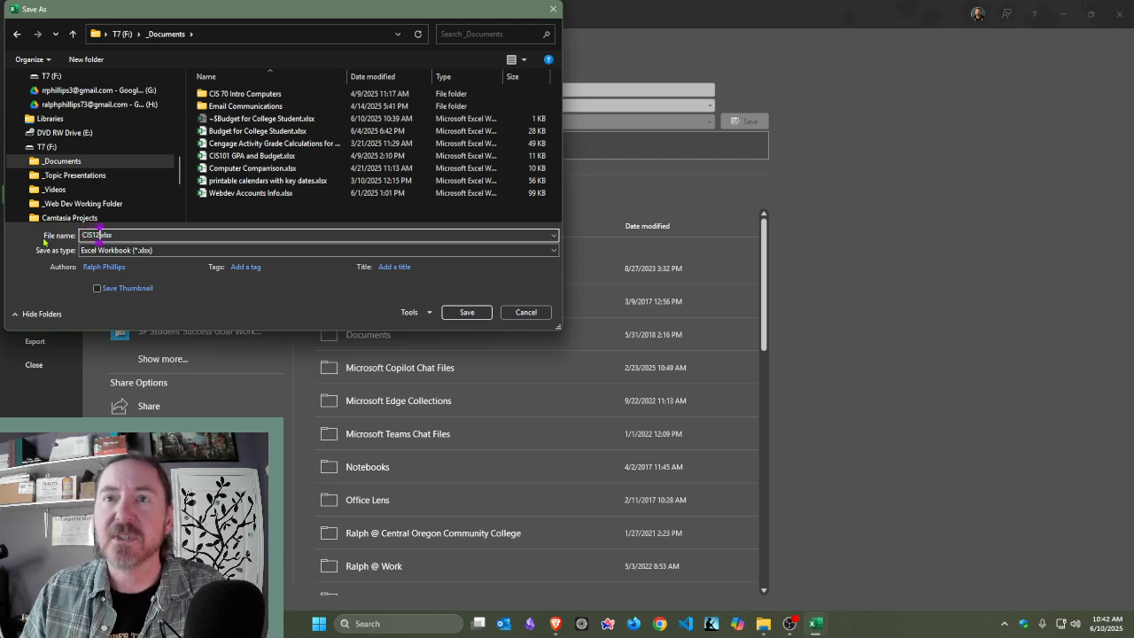
pyautogui.write('dule')
pyautogui.press('BackSpace')
pyautogui.press('BackSpace')
pyautogui.press('BackSpace')
pyautogui.press('BackSpace')
pyautogui.press('BackSpace')
pyautogui.press('BackSpace')
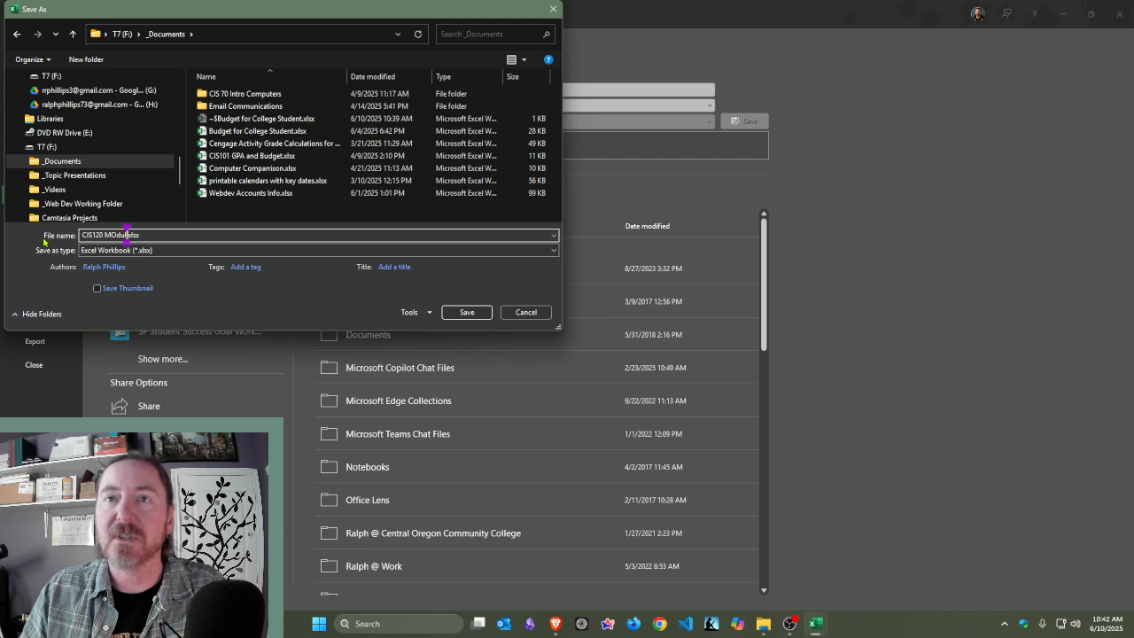
pyautogui.write('odule 7 Part')
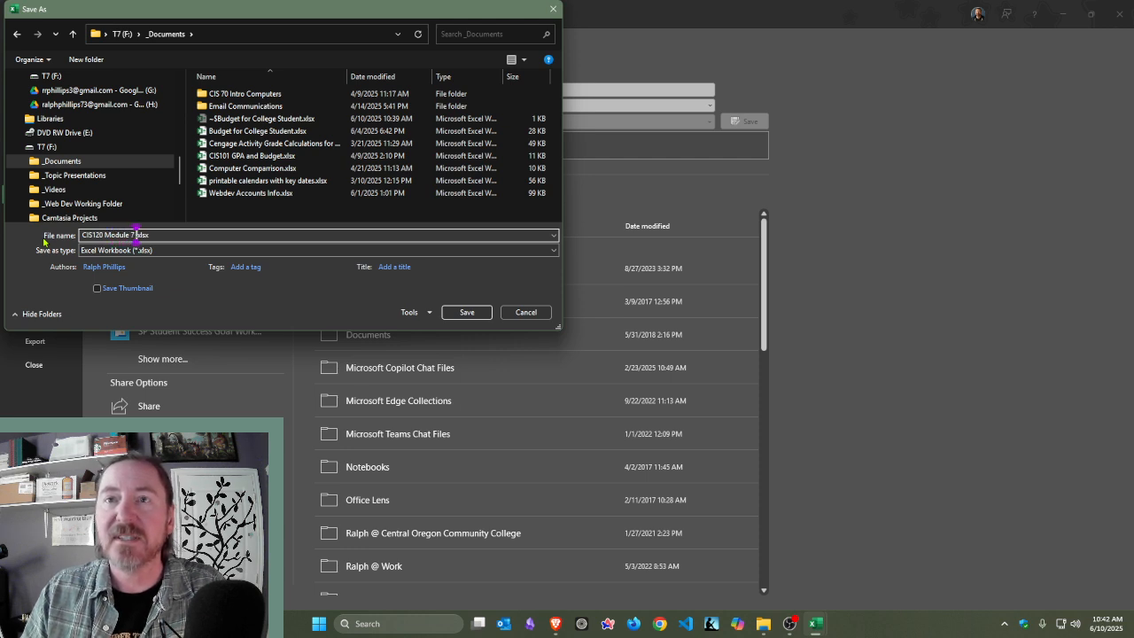
pyautogui.write('icipation')
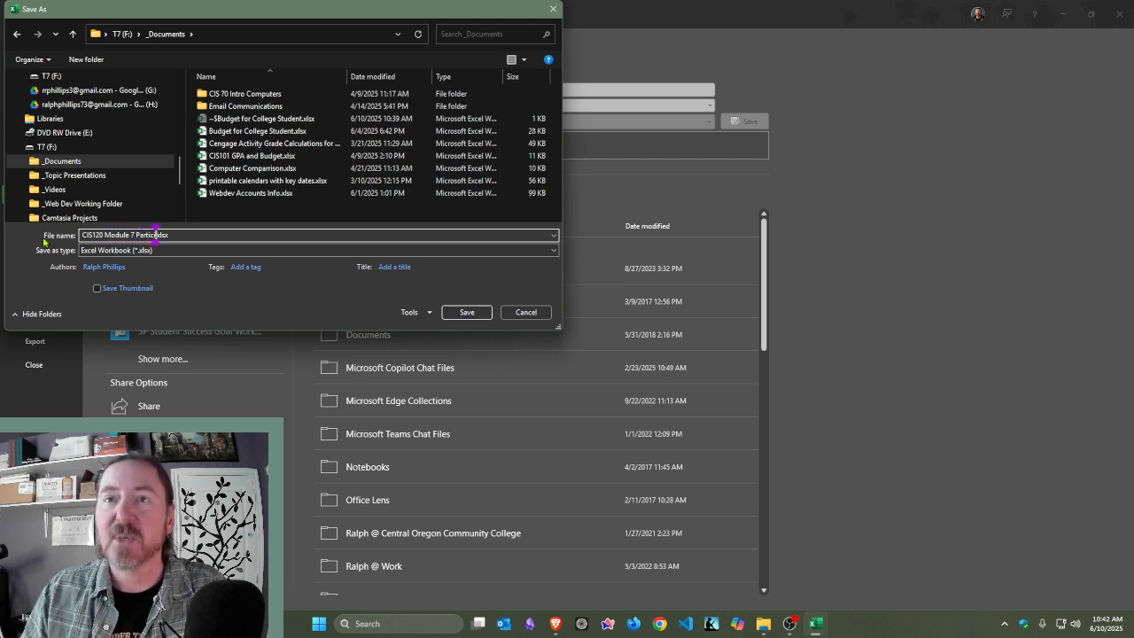
pyautogui.write(' - Budget')
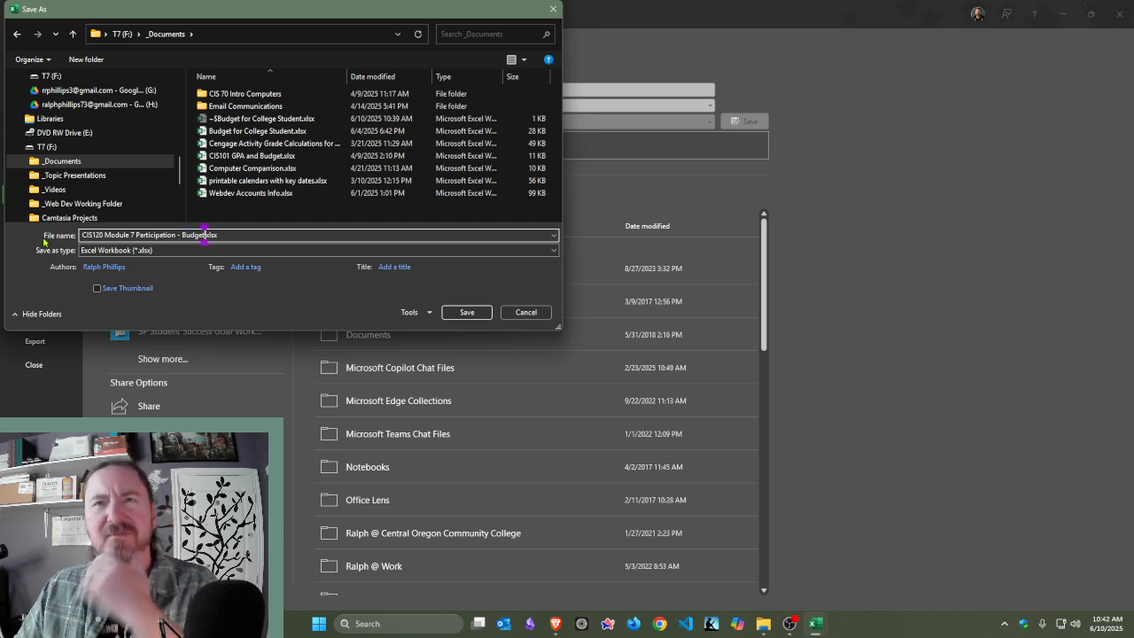
pyautogui.click(482, 318)
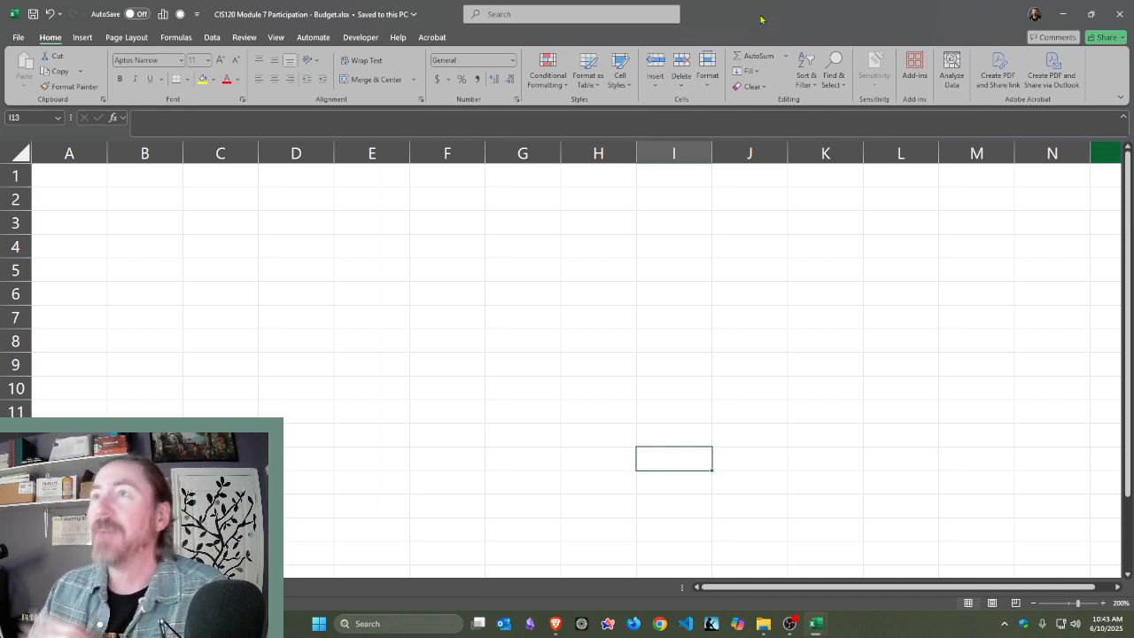
# Switch to the Solving Problems with Spreadsheets presentation in the browser and view slide 2, then slide 3 on organizing sheets.
pyautogui.click(556, 629)
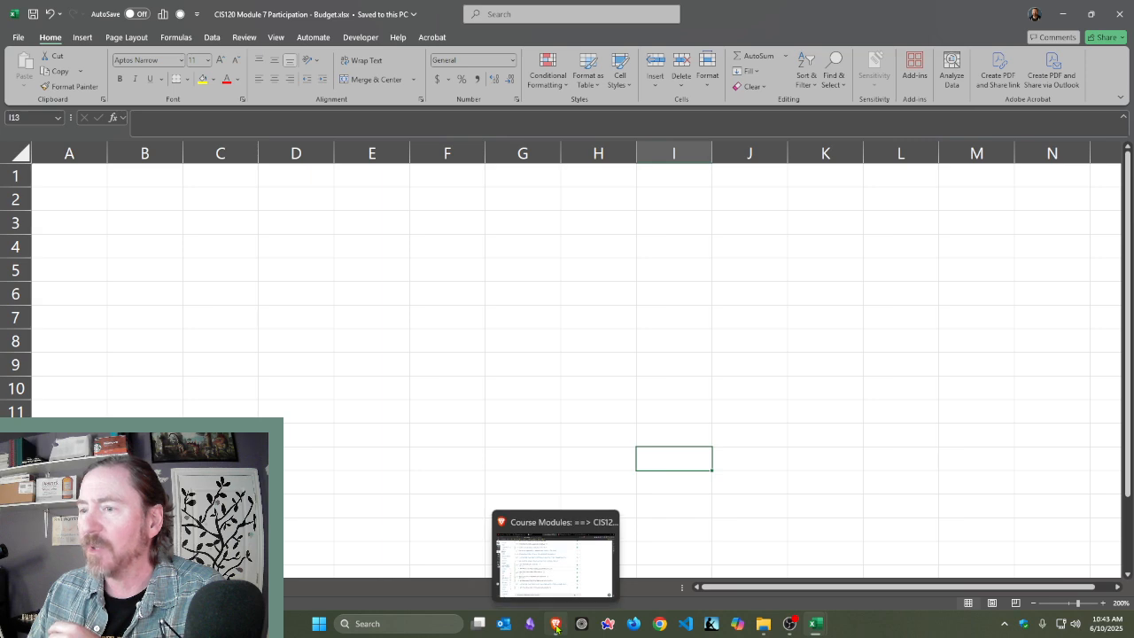
pyautogui.click(666, 12)
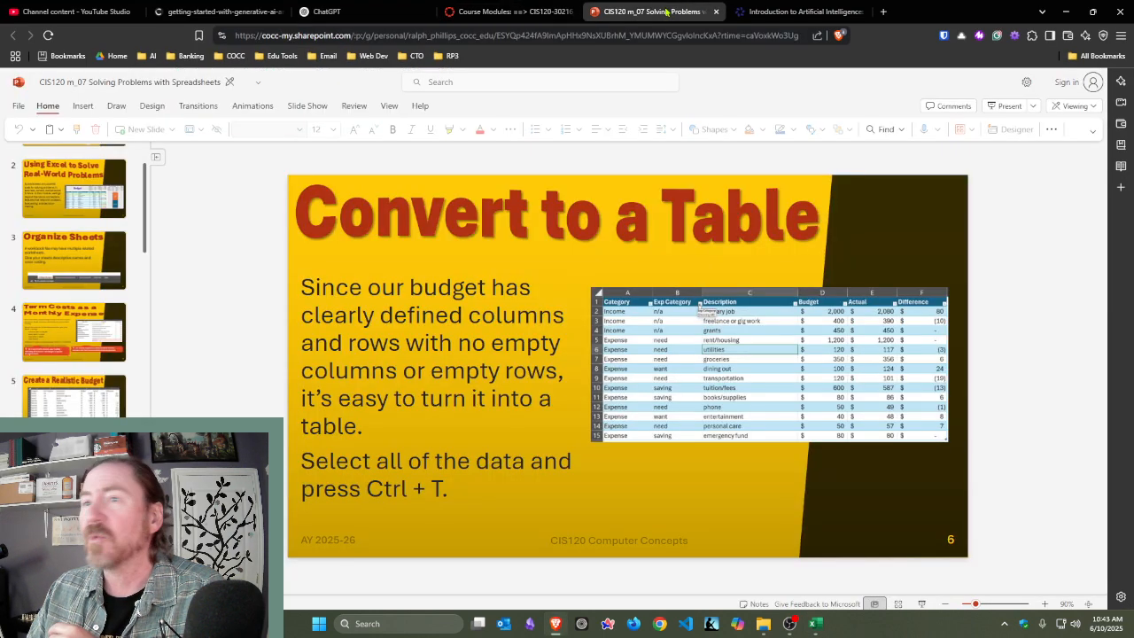
pyautogui.scroll(2, 35, 273)
pyautogui.click(35, 273)
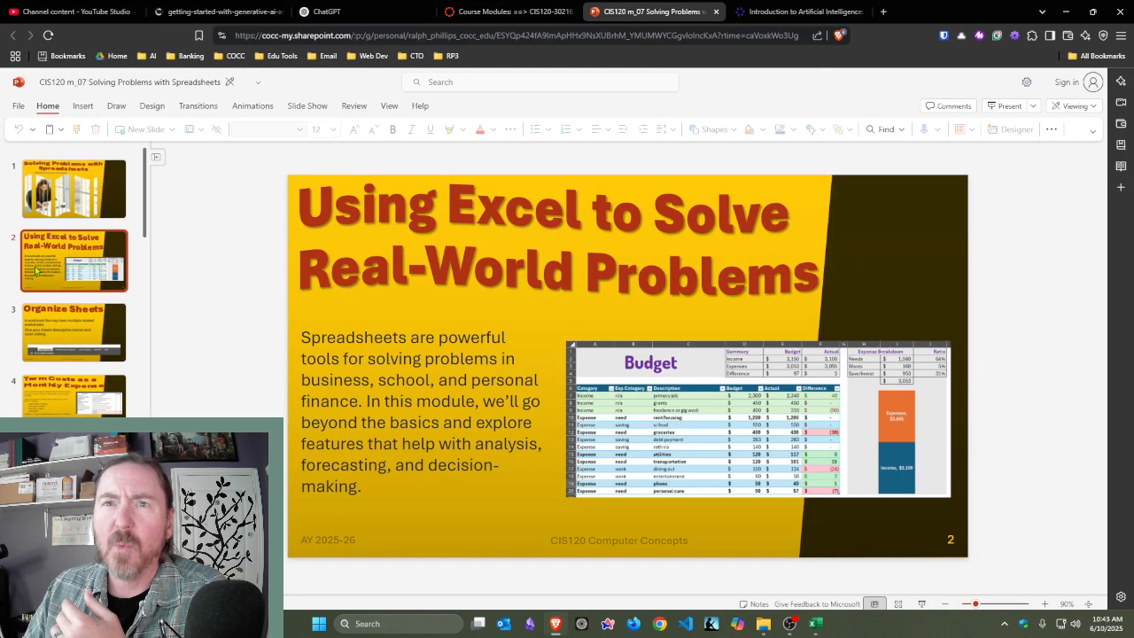
pyautogui.click(85, 354)
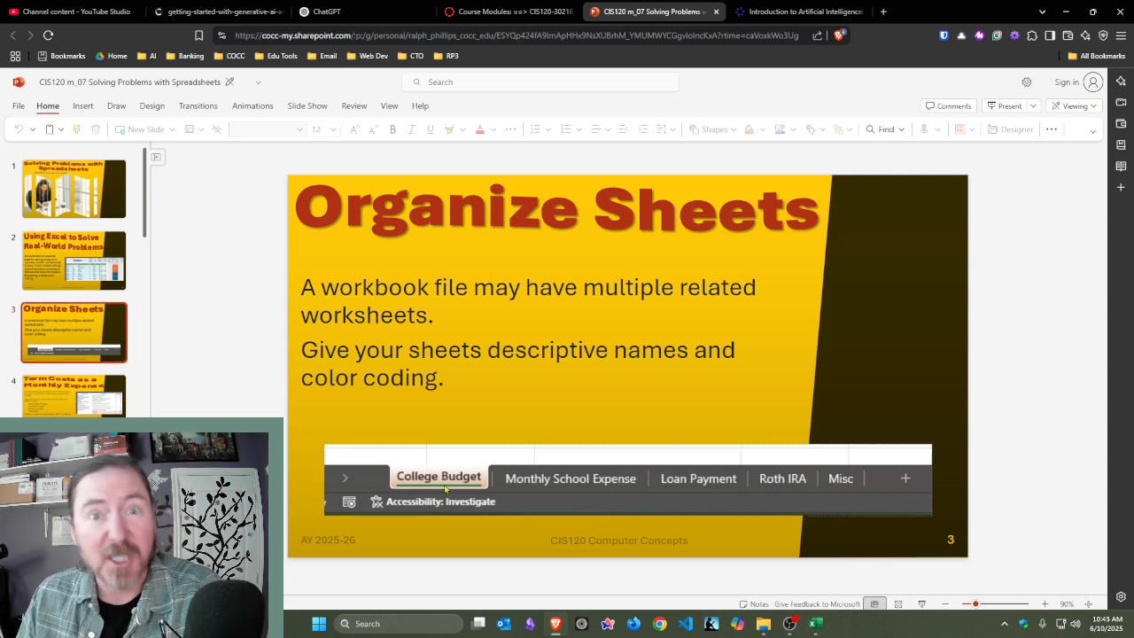
# Switch back to the CIS120 Module 7 Participation workbook in Excel and restore it to a smaller window placed over the presentation.
pyautogui.moveTo(816, 623)
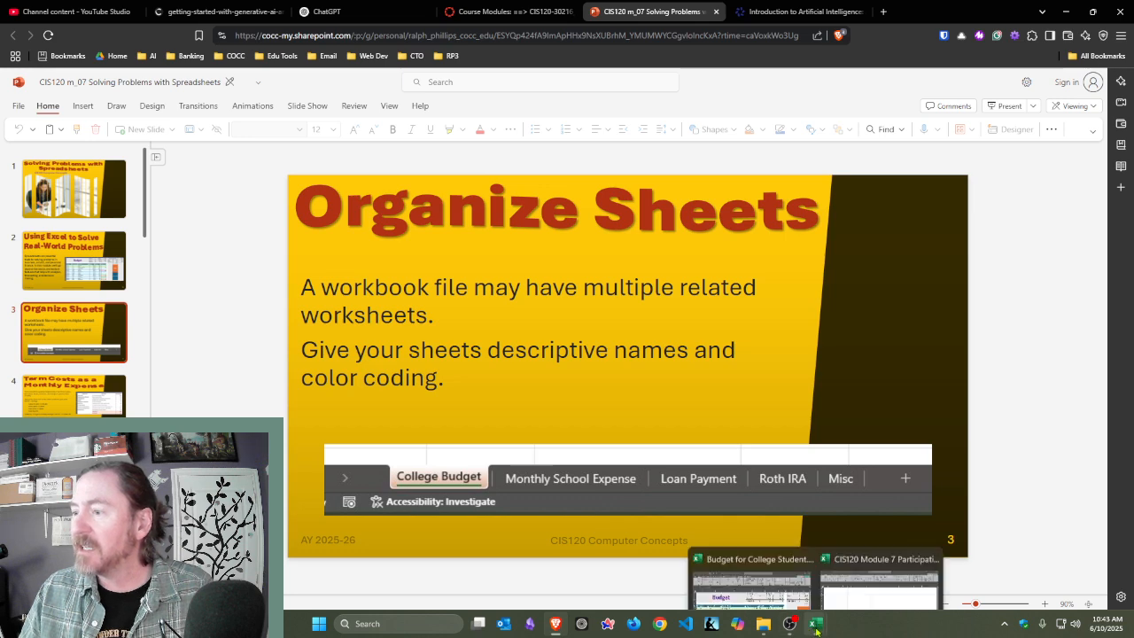
pyautogui.click(874, 586)
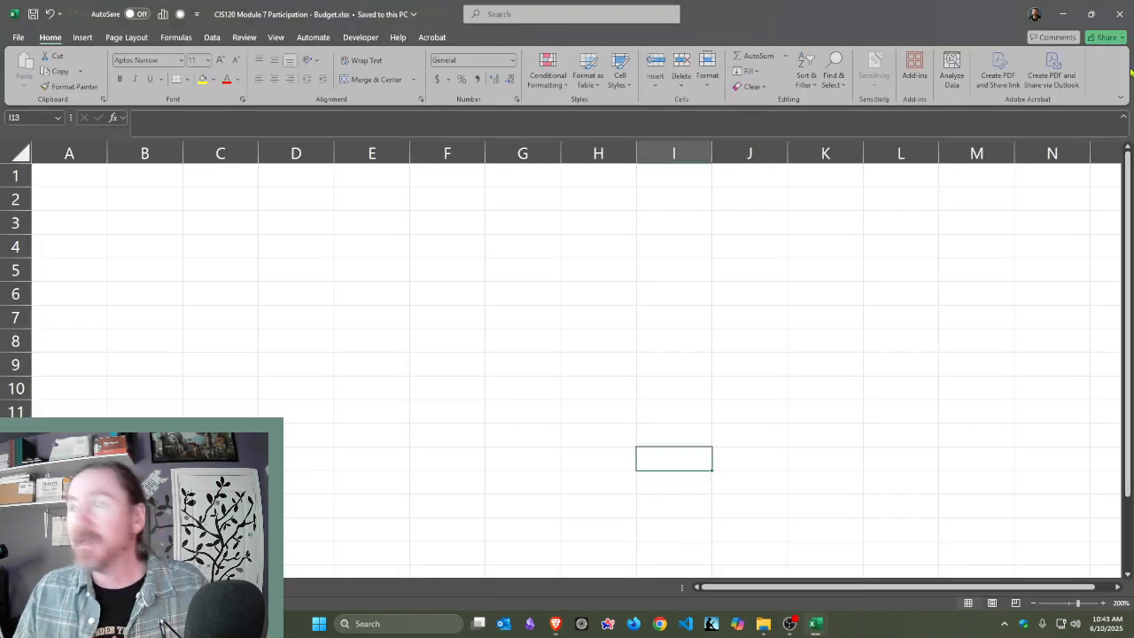
pyautogui.click(1091, 12)
pyautogui.moveTo(730, 89); pyautogui.dragTo(892, 33)
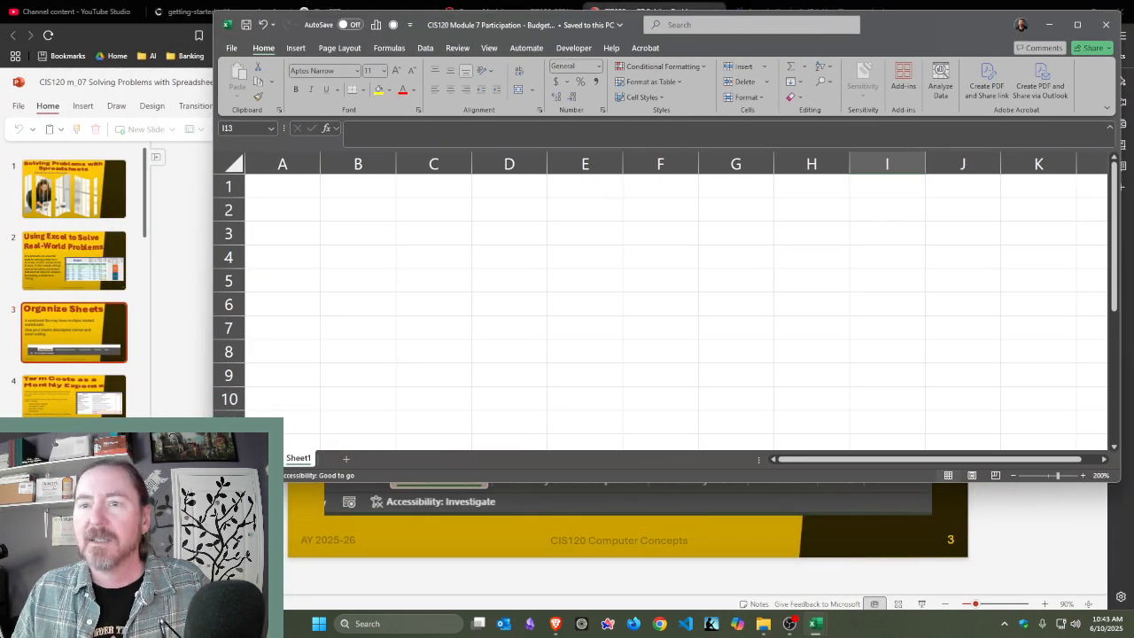
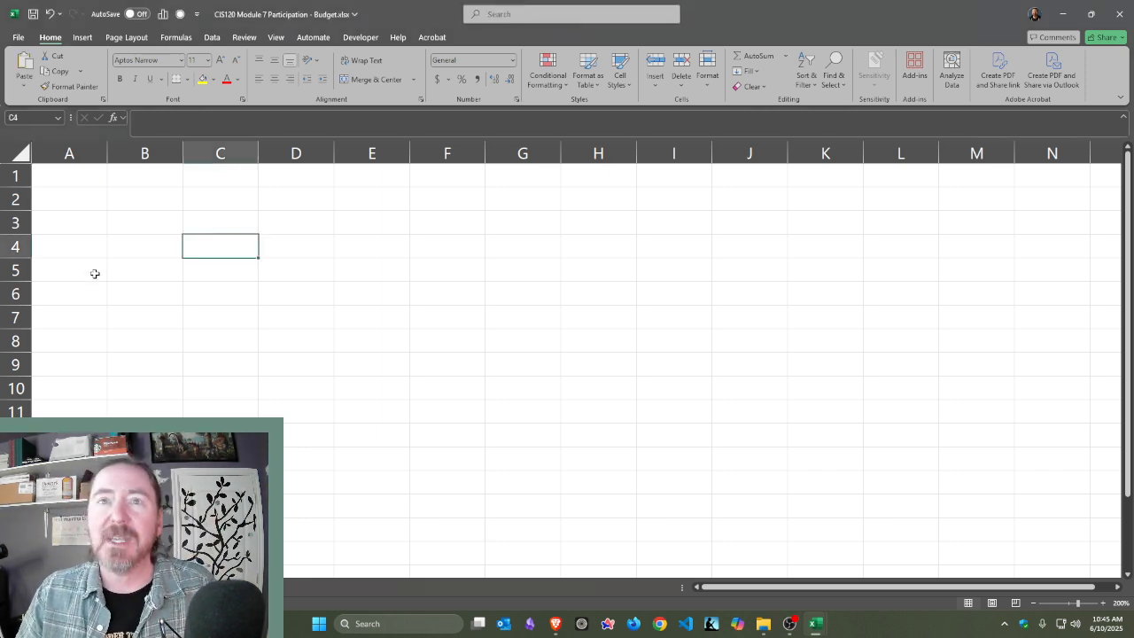
# Paste the copied budget data as values only, starting in cell A2.
pyautogui.click(77, 206)
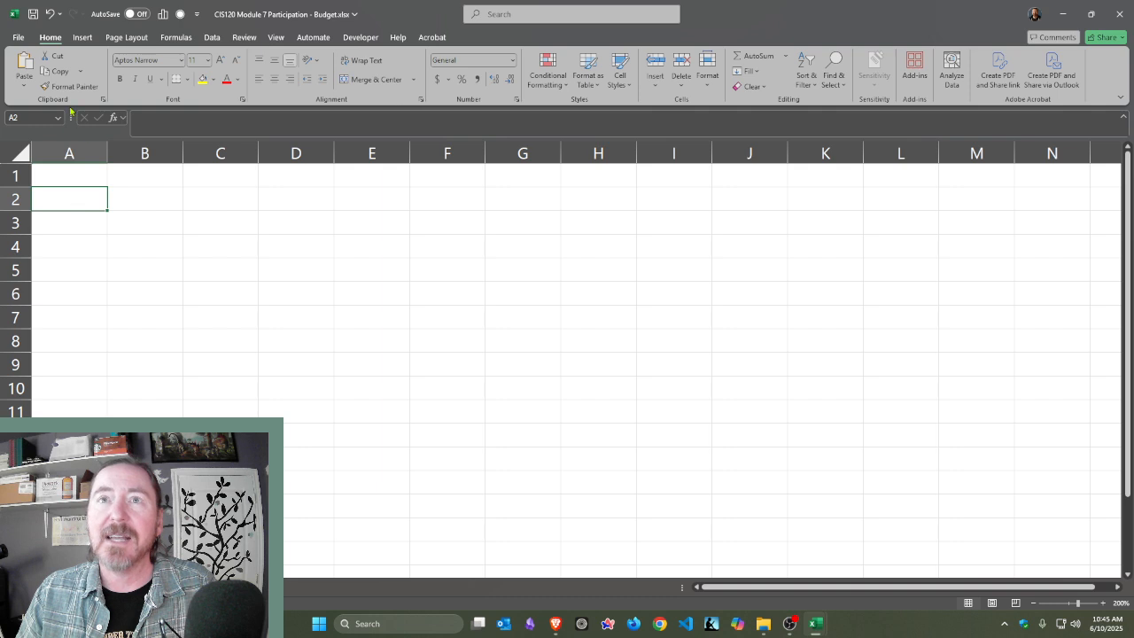
pyautogui.click(26, 86)
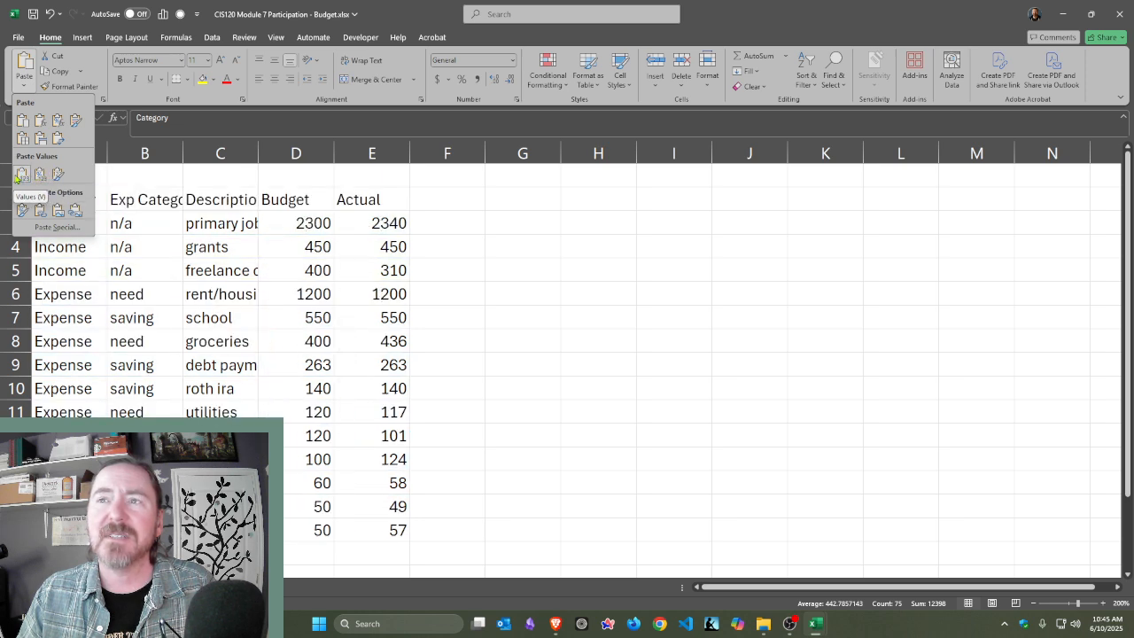
pyautogui.click(21, 175)
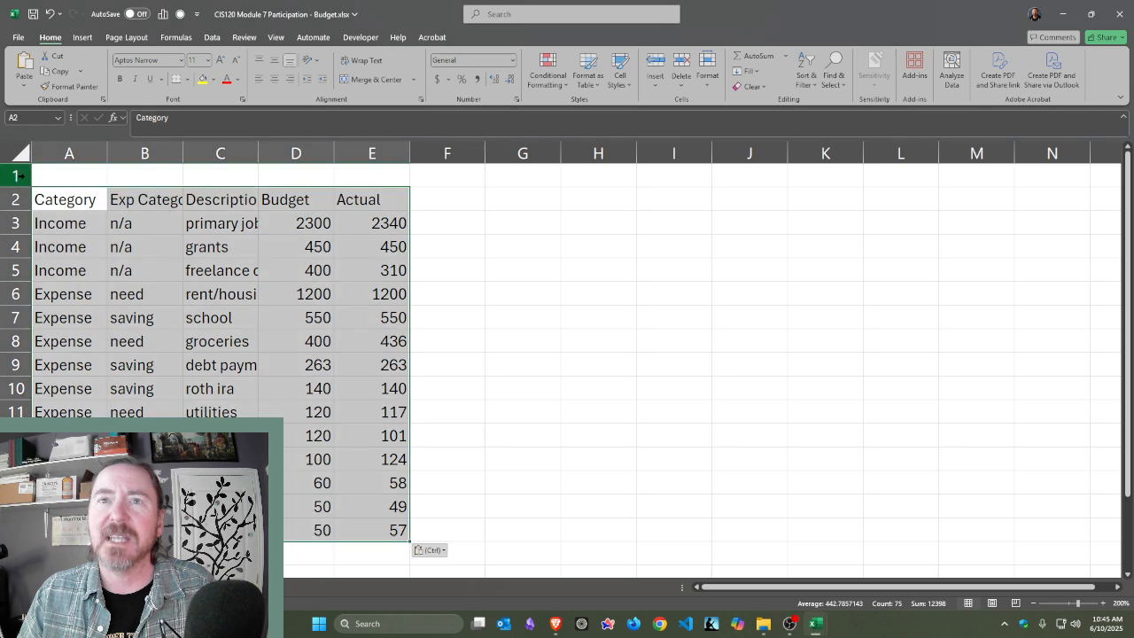
pyautogui.click(463, 317)
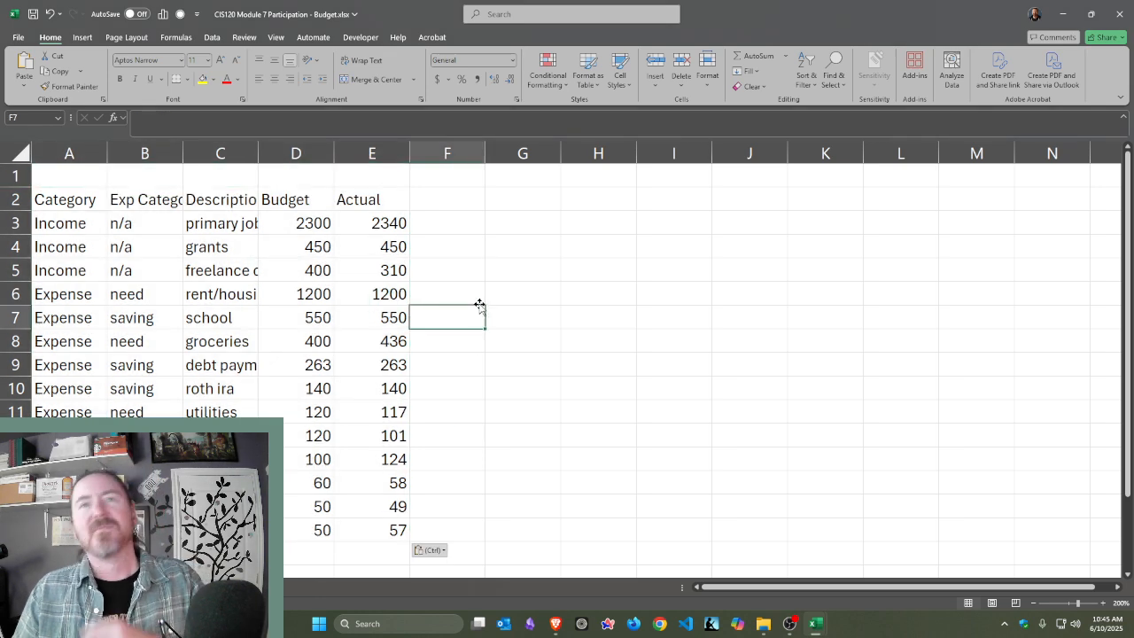
# Widen the Description column so that its longest entries fit.
pyautogui.click(81, 199)
pyautogui.click(63, 175)
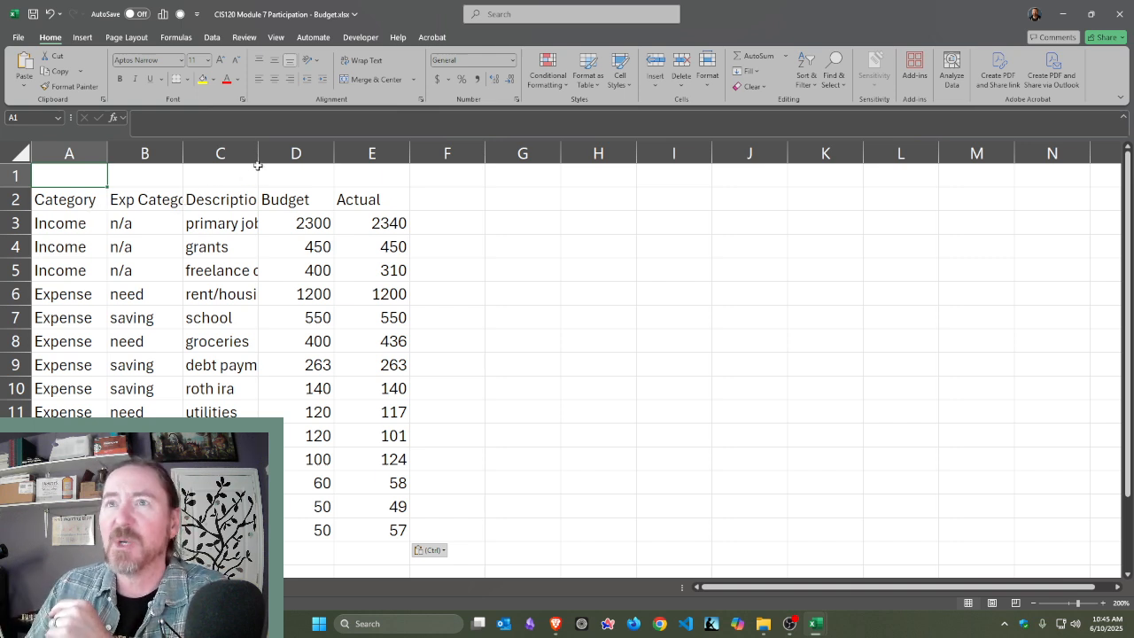
pyautogui.moveTo(258, 158); pyautogui.dragTo(358, 164)
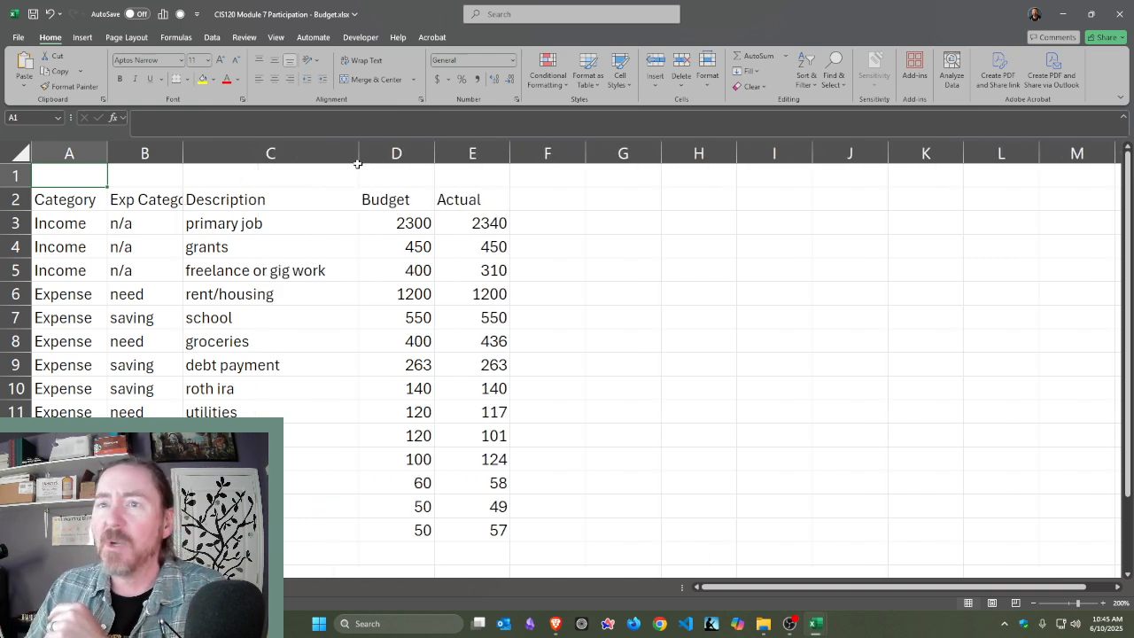
pyautogui.click(339, 167)
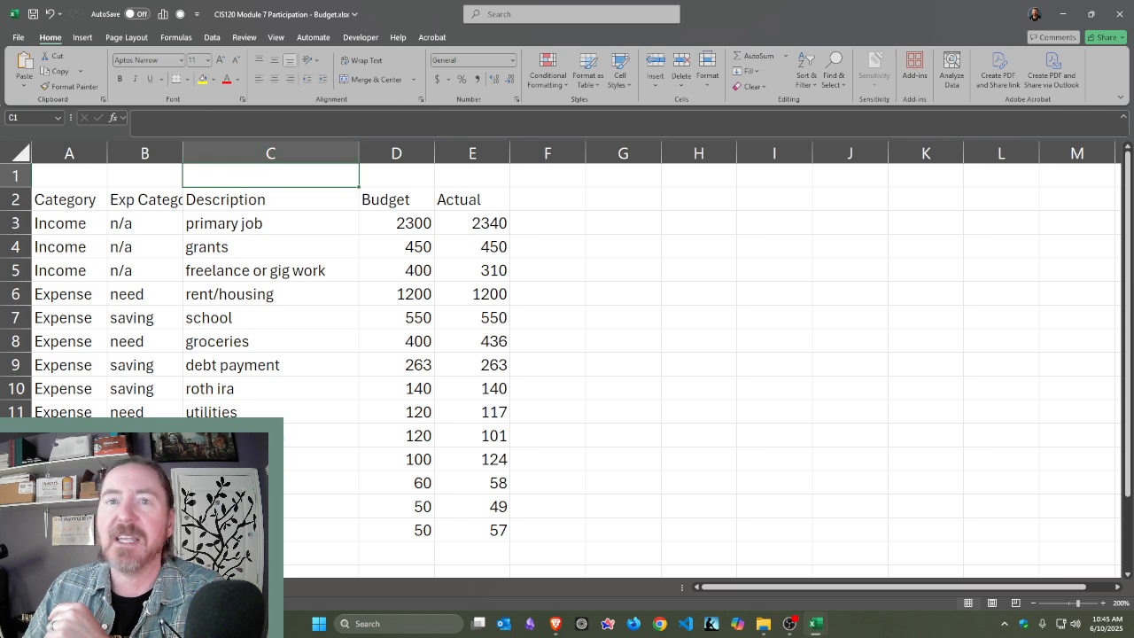
# Restore the workbook to a smaller window, minimize the browser behind it, and extend the window downward to show rows through 16.
pyautogui.click(1091, 14)
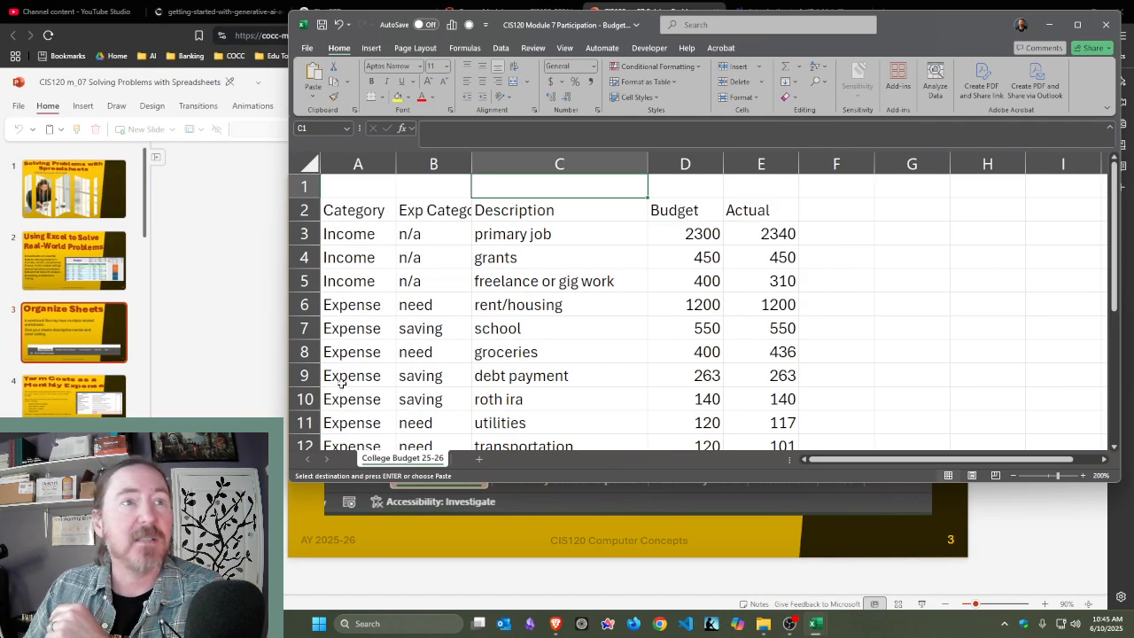
pyautogui.click(247, 360)
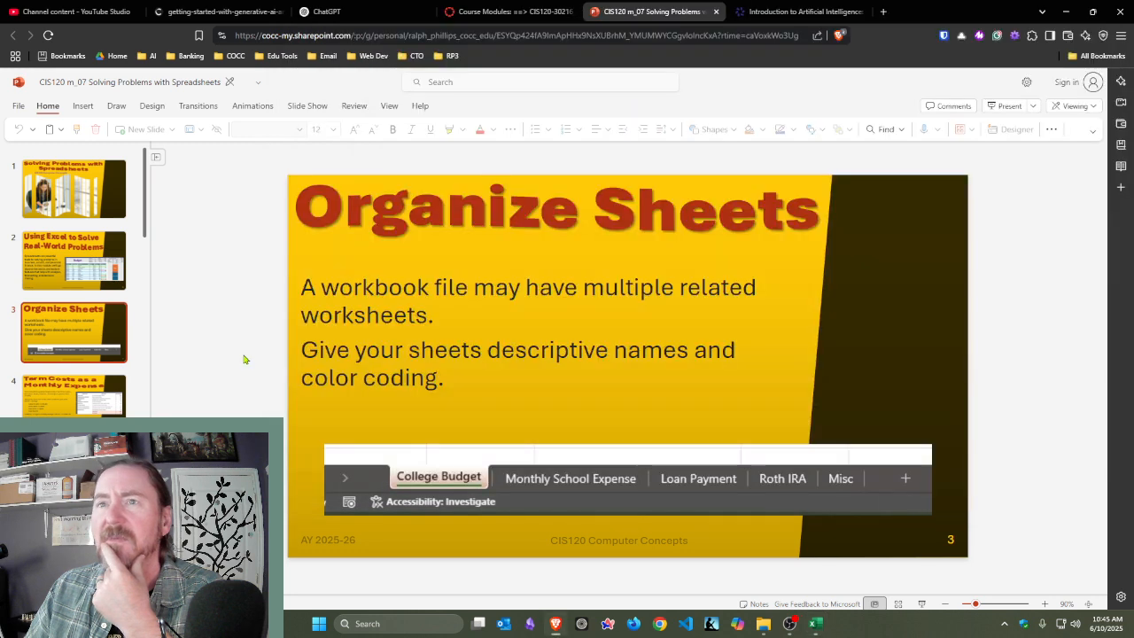
pyautogui.click(1068, 12)
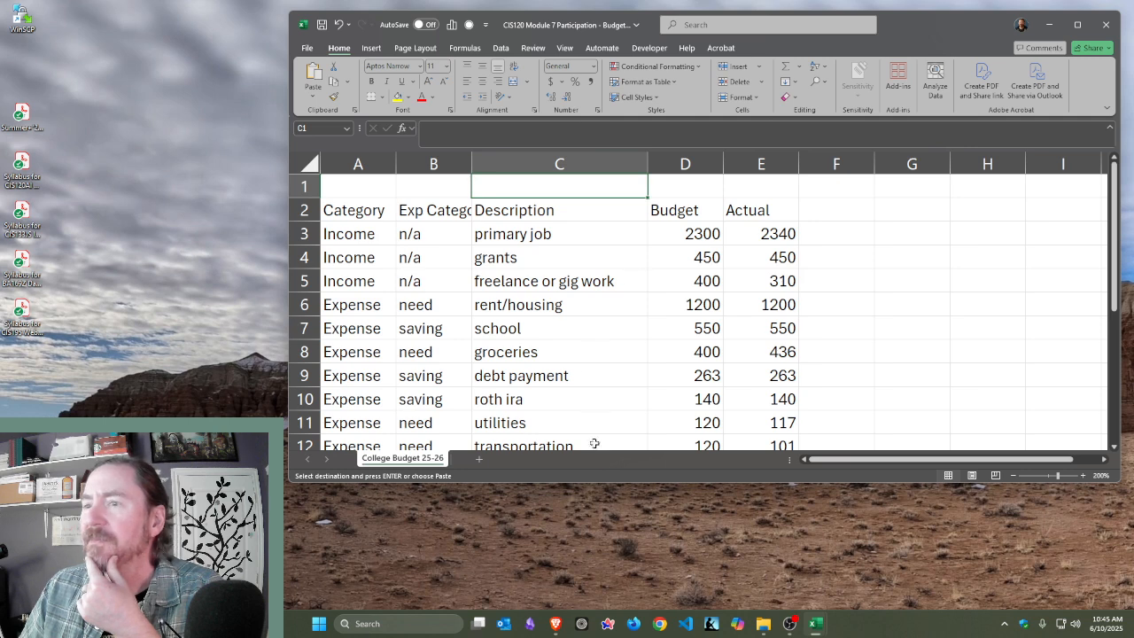
pyautogui.moveTo(591, 485); pyautogui.dragTo(582, 605)
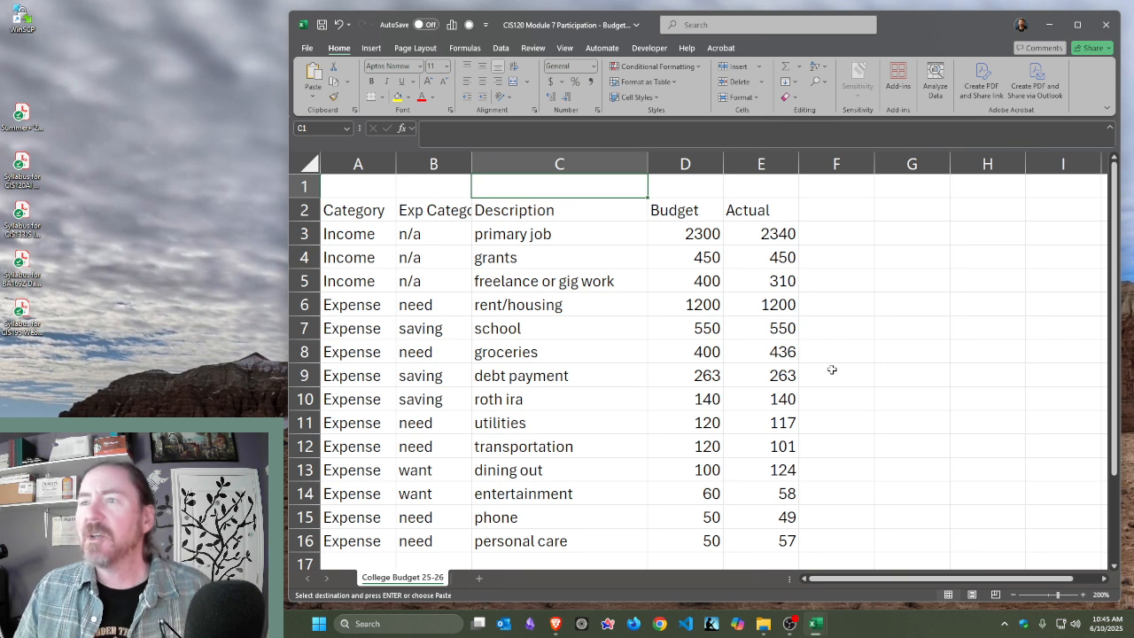
# Examine the Income and Expense labels in the Category column and the three income rows.
pyautogui.click(669, 330)
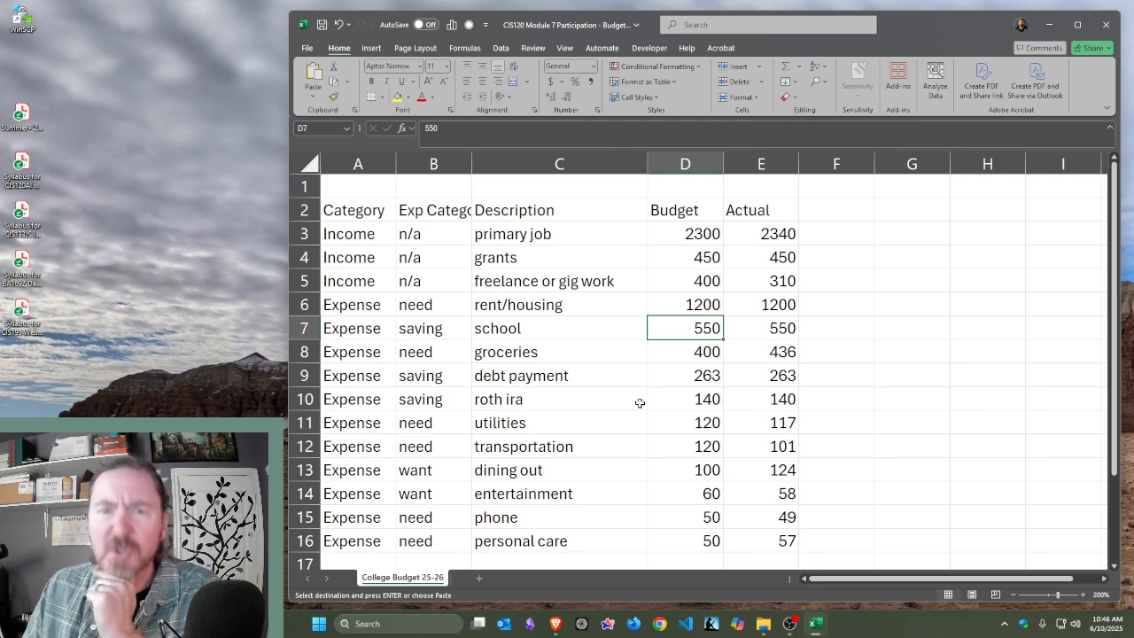
pyautogui.click(358, 211)
pyautogui.moveTo(374, 235); pyautogui.dragTo(380, 540)
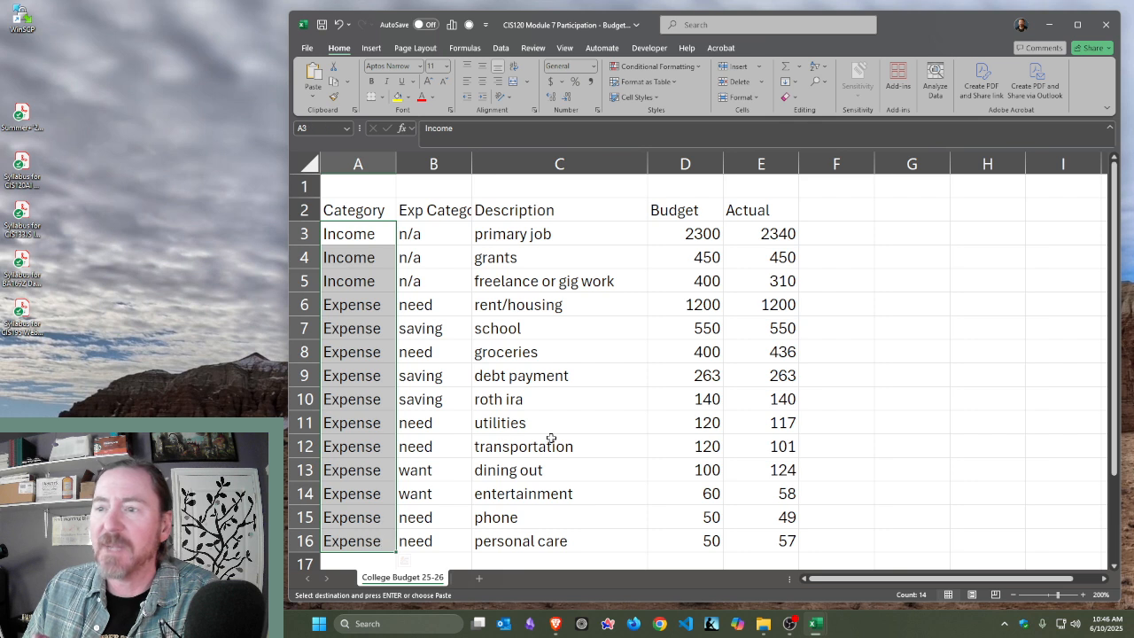
pyautogui.click(590, 446)
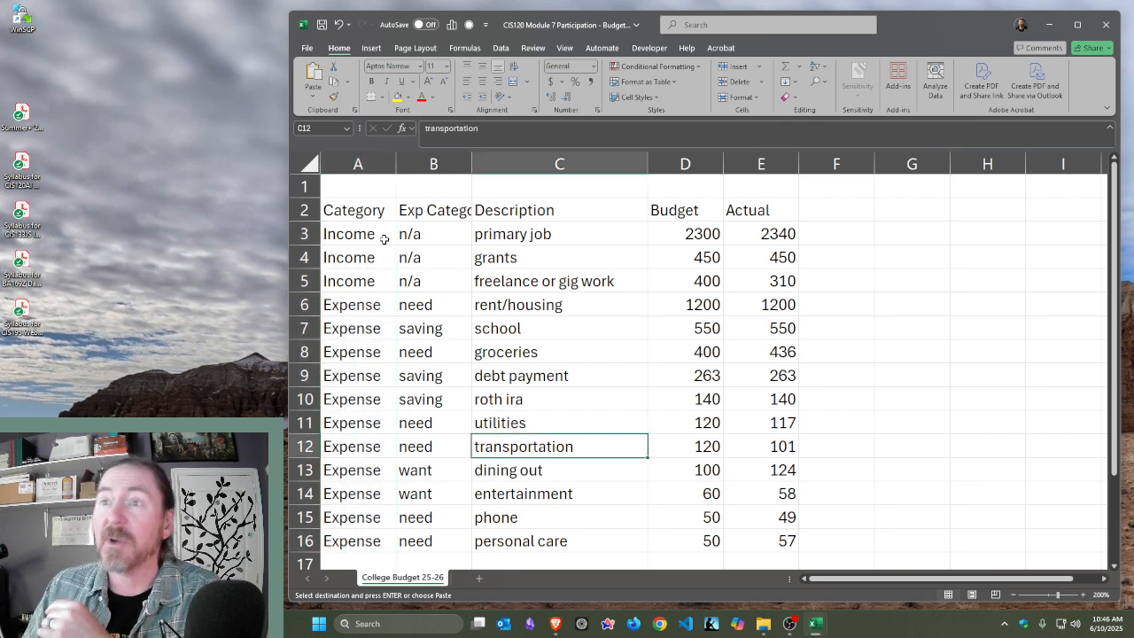
pyautogui.moveTo(368, 233); pyautogui.dragTo(631, 282)
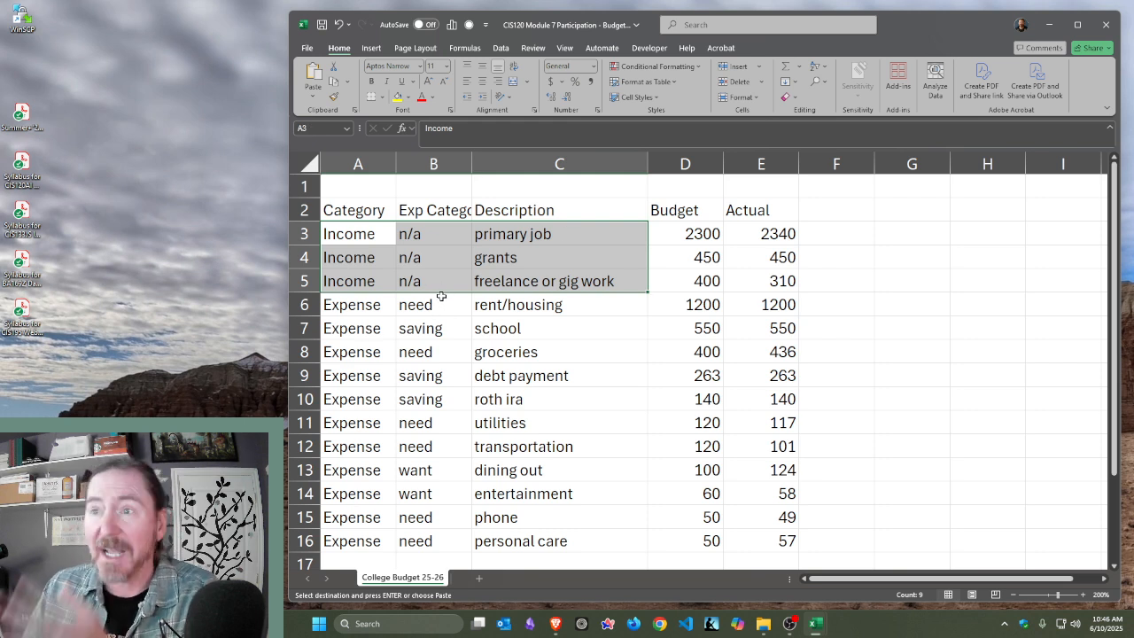
pyautogui.click(619, 430)
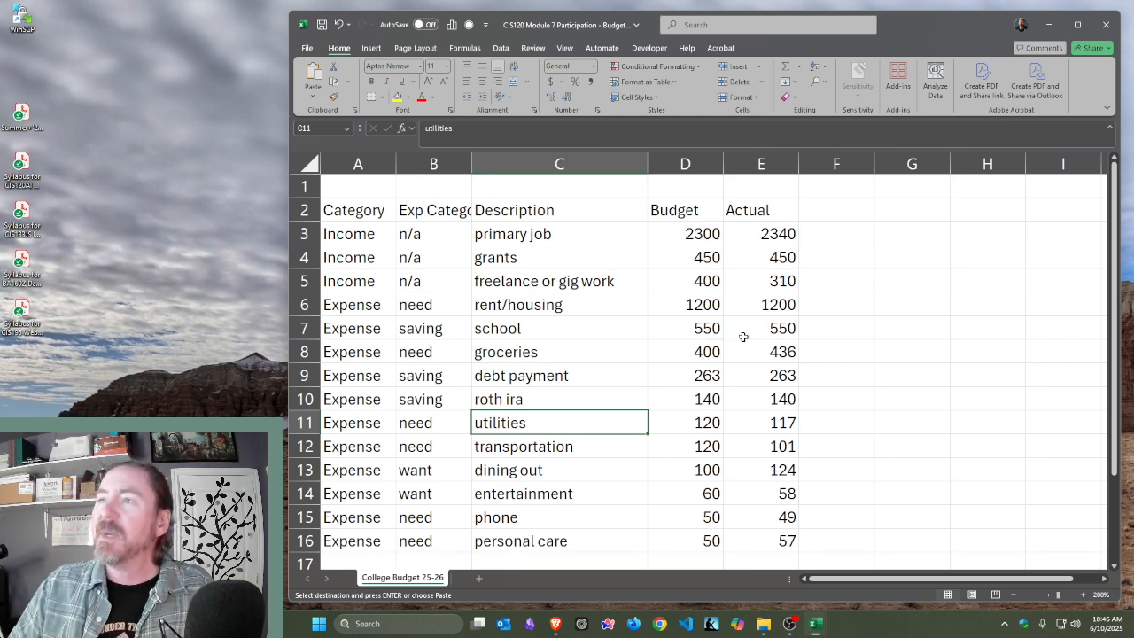
# Auto-fit the width of the Exp Category column to its contents.
pyautogui.click(536, 239)
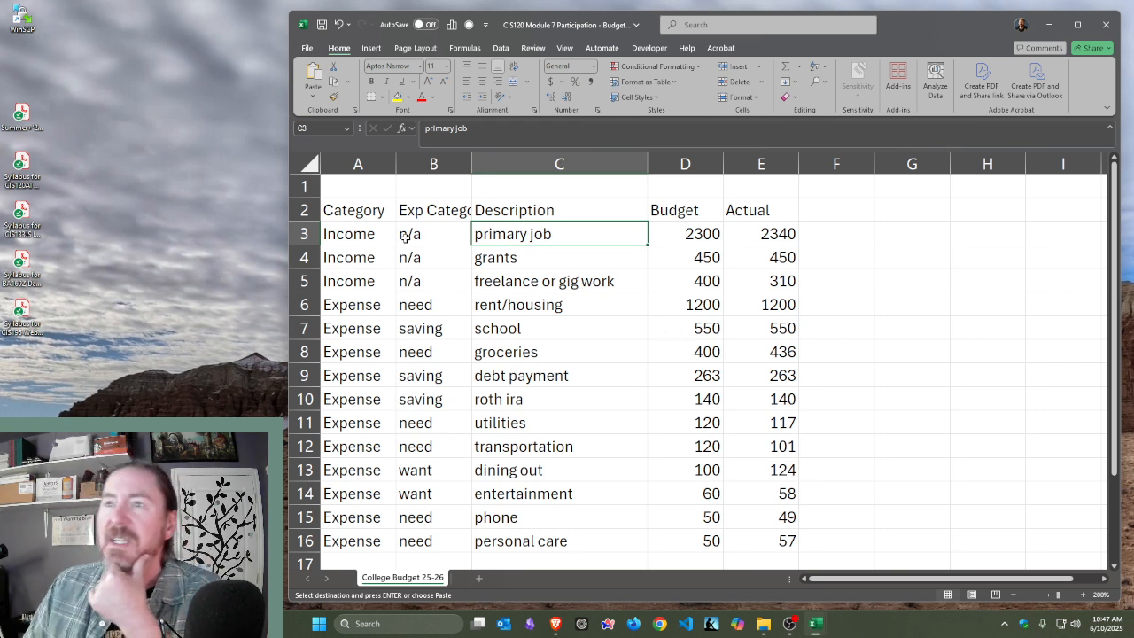
pyautogui.moveTo(355, 234); pyautogui.dragTo(702, 281)
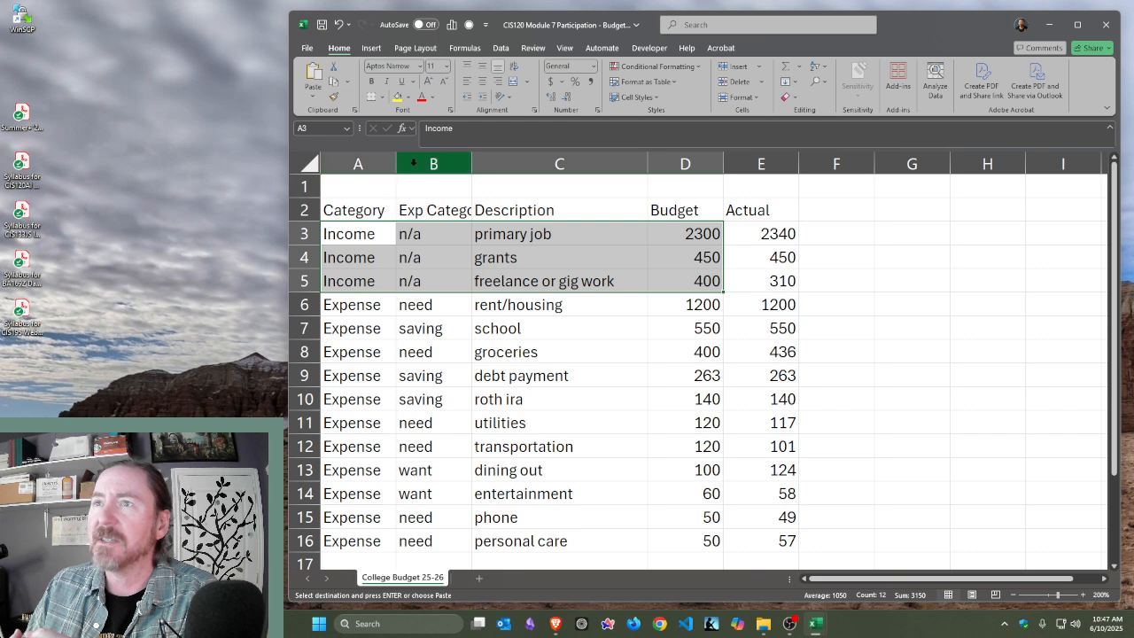
pyautogui.doubleClick(473, 166)
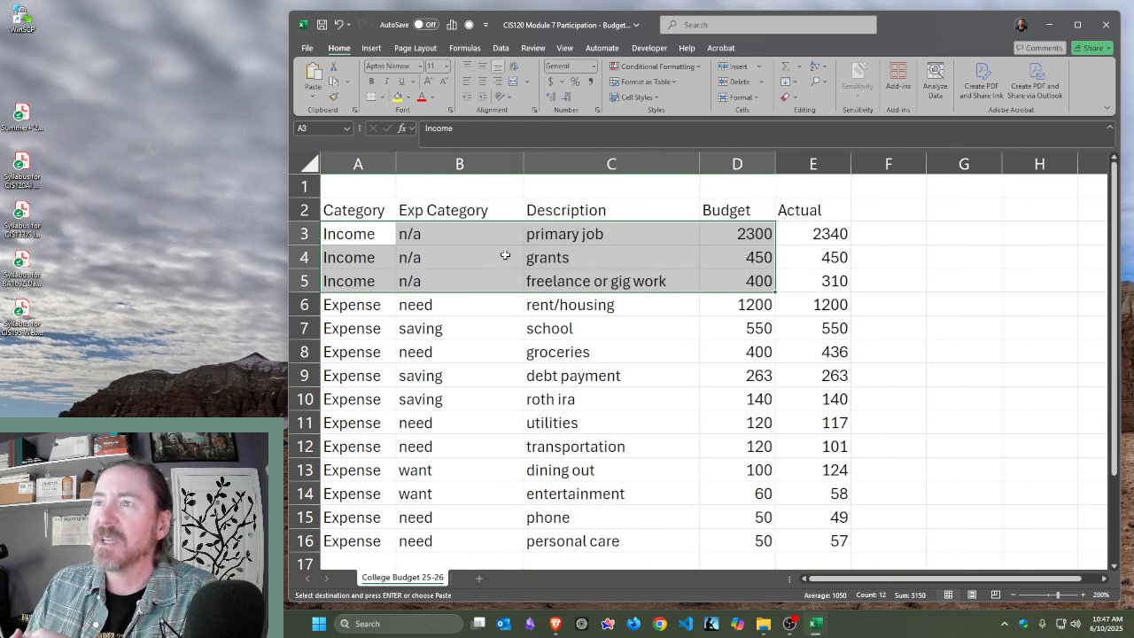
pyautogui.click(497, 321)
# Examine the income rows' expense categories and descriptions, and compare the amounts in the Budget and Actual columns.
pyautogui.moveTo(417, 234); pyautogui.dragTo(432, 281)
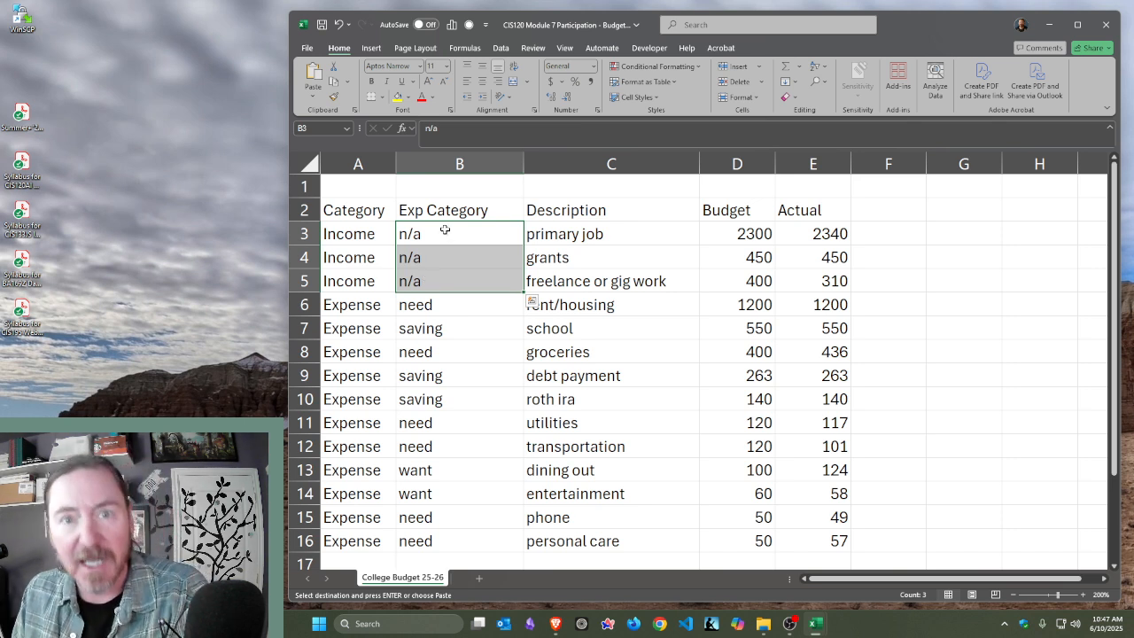
pyautogui.click(578, 233)
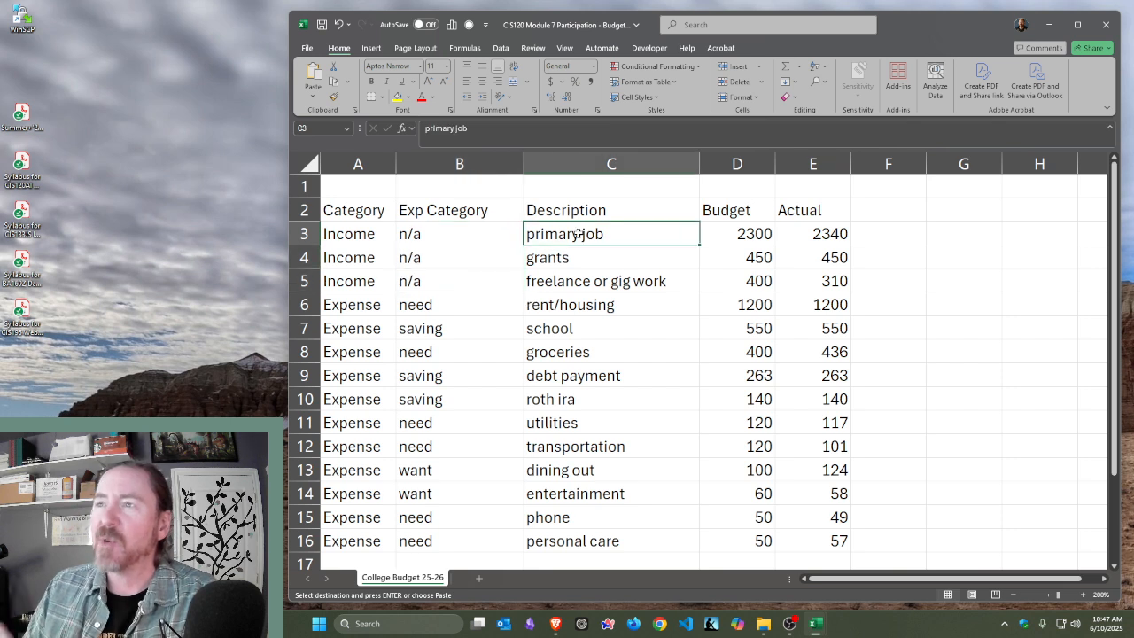
pyautogui.click(577, 257)
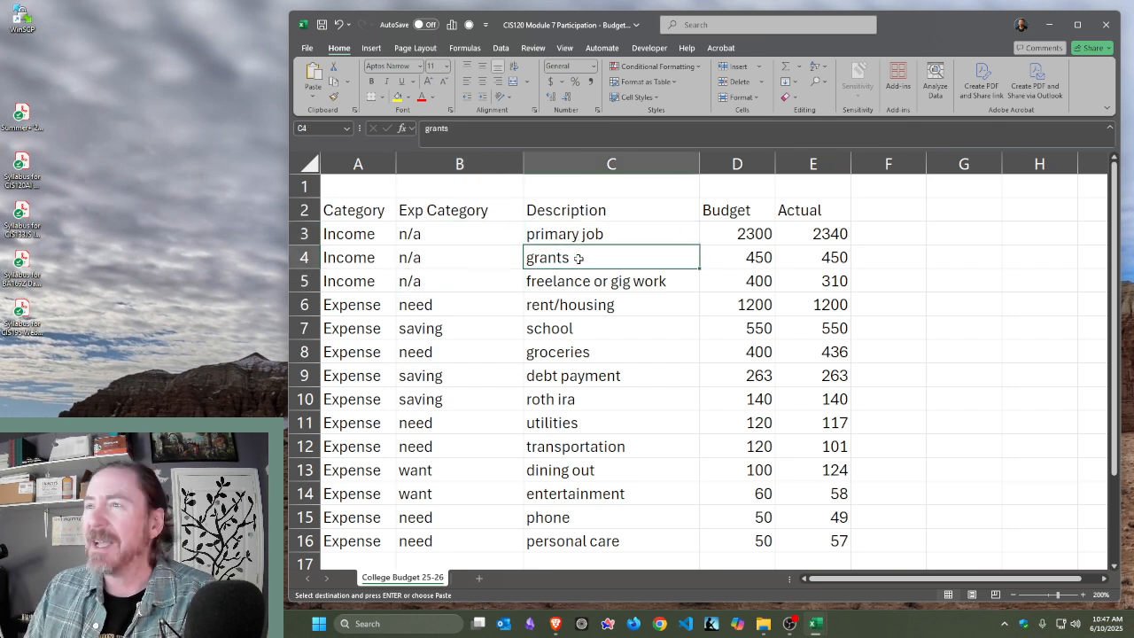
pyautogui.click(583, 281)
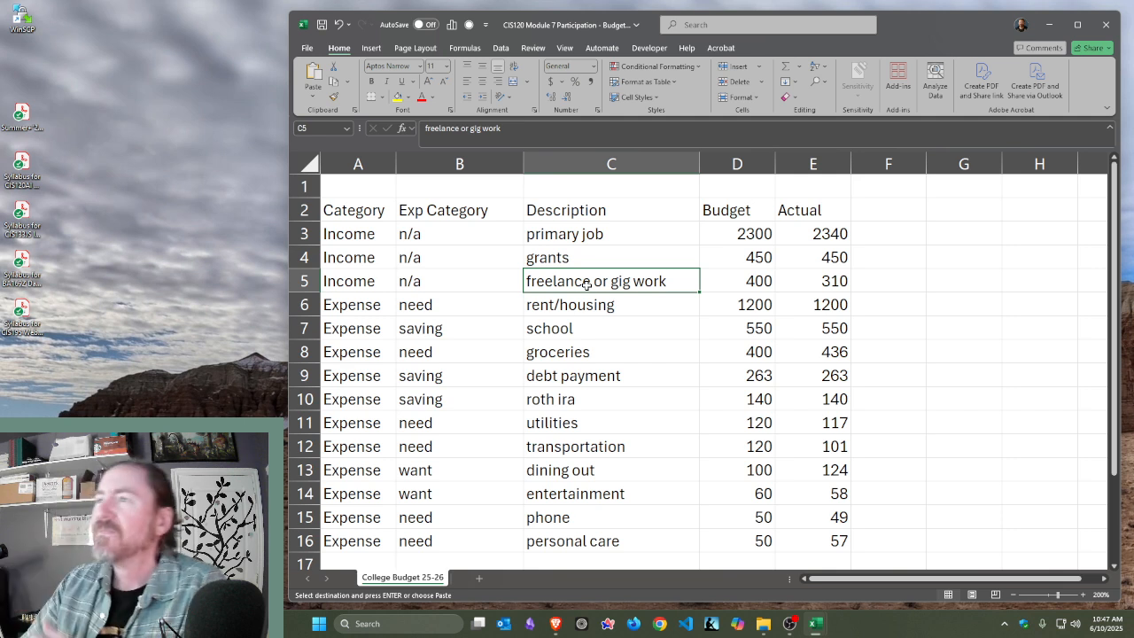
pyautogui.moveTo(753, 216); pyautogui.dragTo(754, 354)
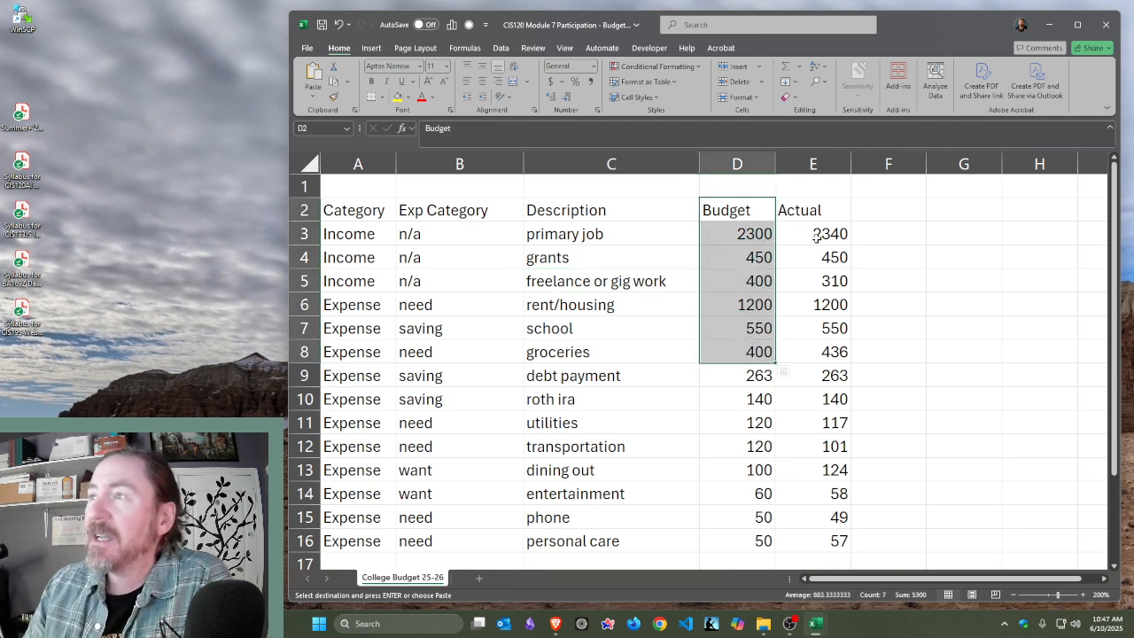
pyautogui.moveTo(816, 212); pyautogui.dragTo(817, 301)
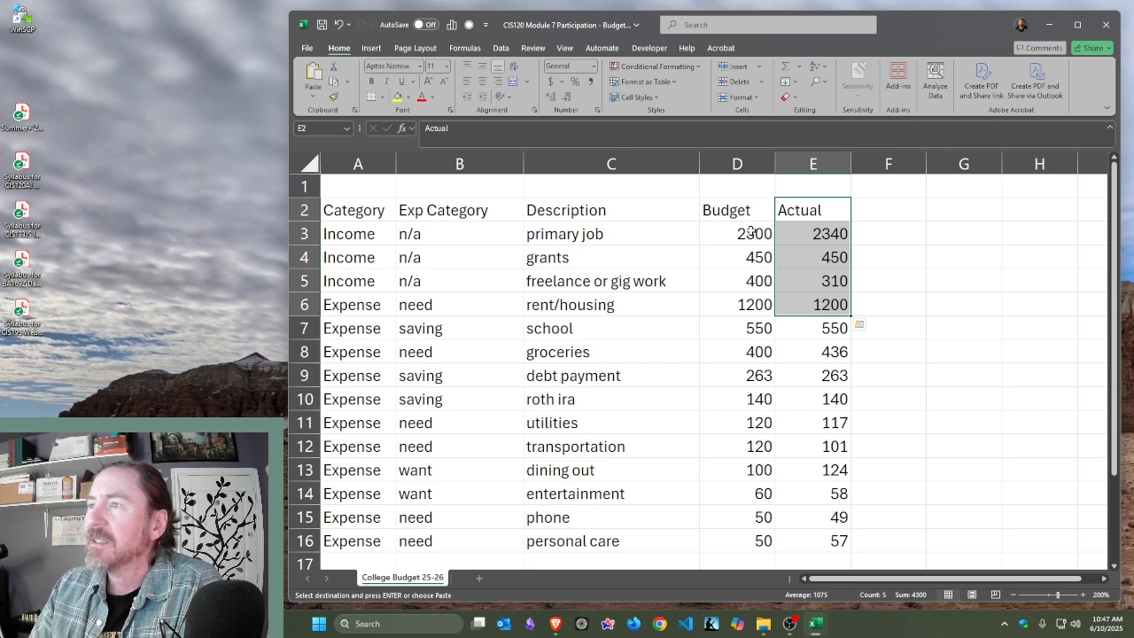
pyautogui.moveTo(752, 233); pyautogui.dragTo(753, 305)
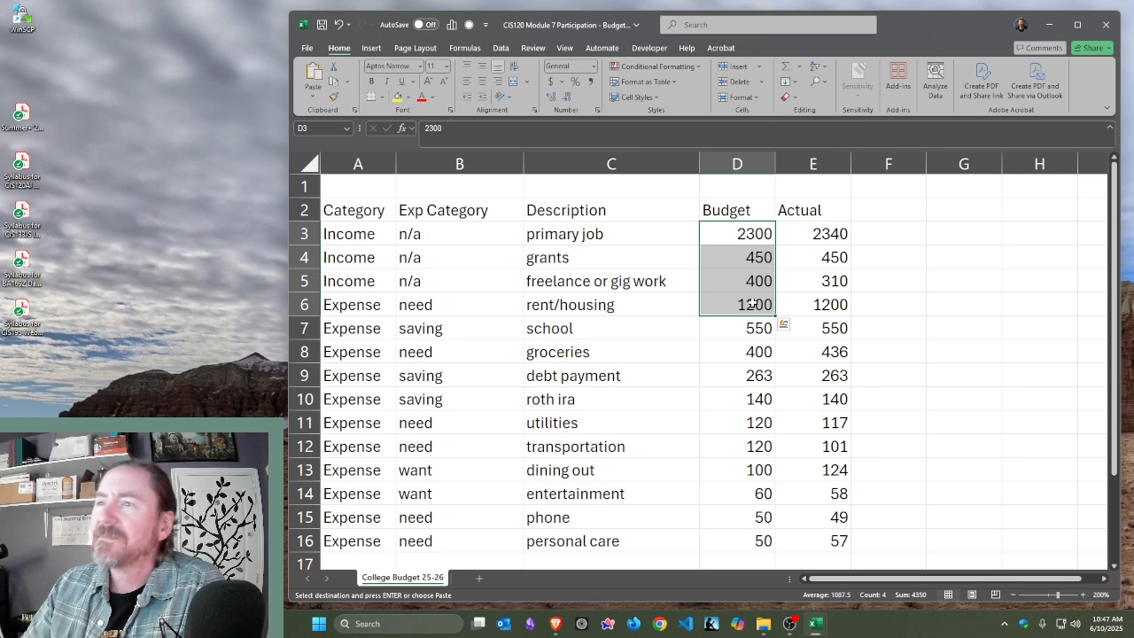
pyautogui.scroll(-2, 377, 368)
pyautogui.scroll(2, 377, 368)
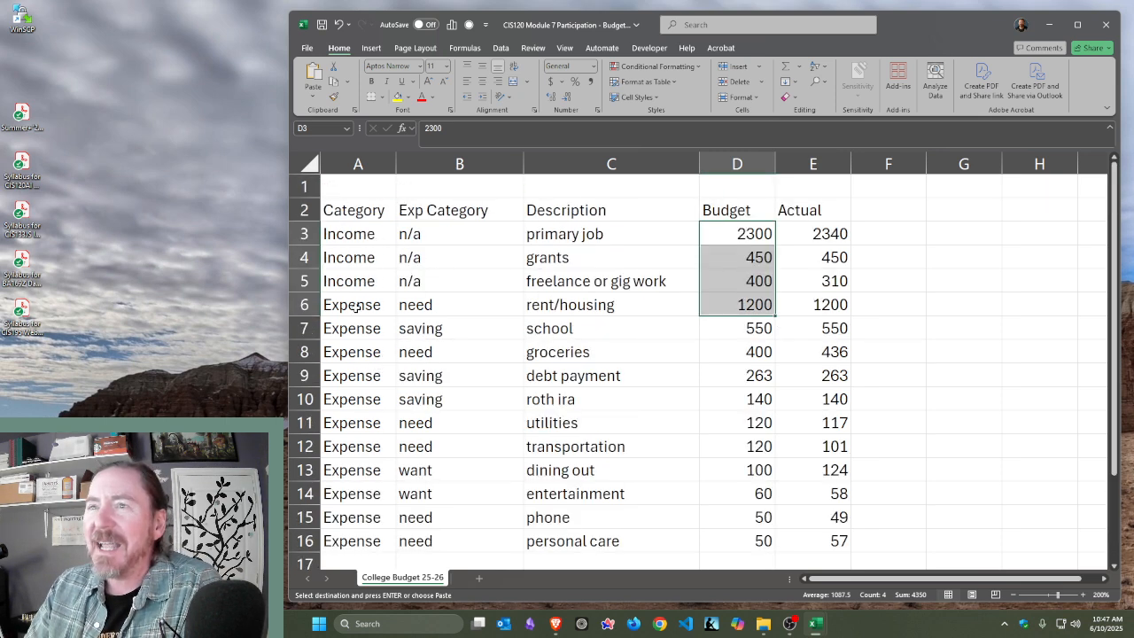
# Examine the expense rows 6 to 16, including their need, want and saving categories and their Budget and Actual amounts.
pyautogui.moveTo(354, 305); pyautogui.dragTo(826, 546)
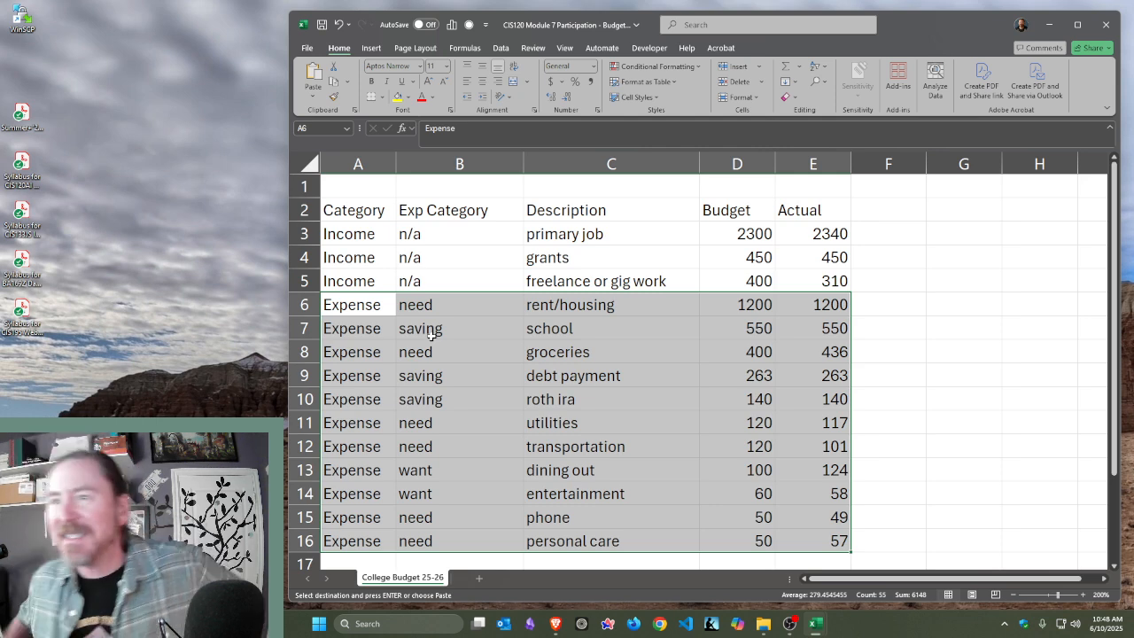
pyautogui.click(482, 348)
pyautogui.moveTo(451, 303); pyautogui.dragTo(526, 305)
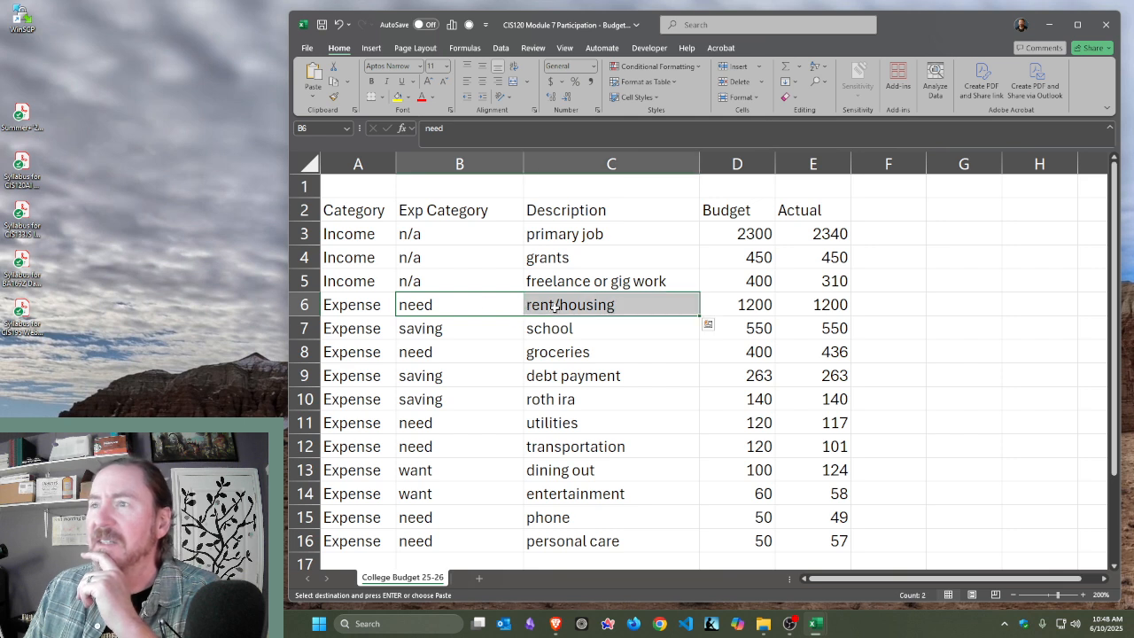
pyautogui.click(646, 357)
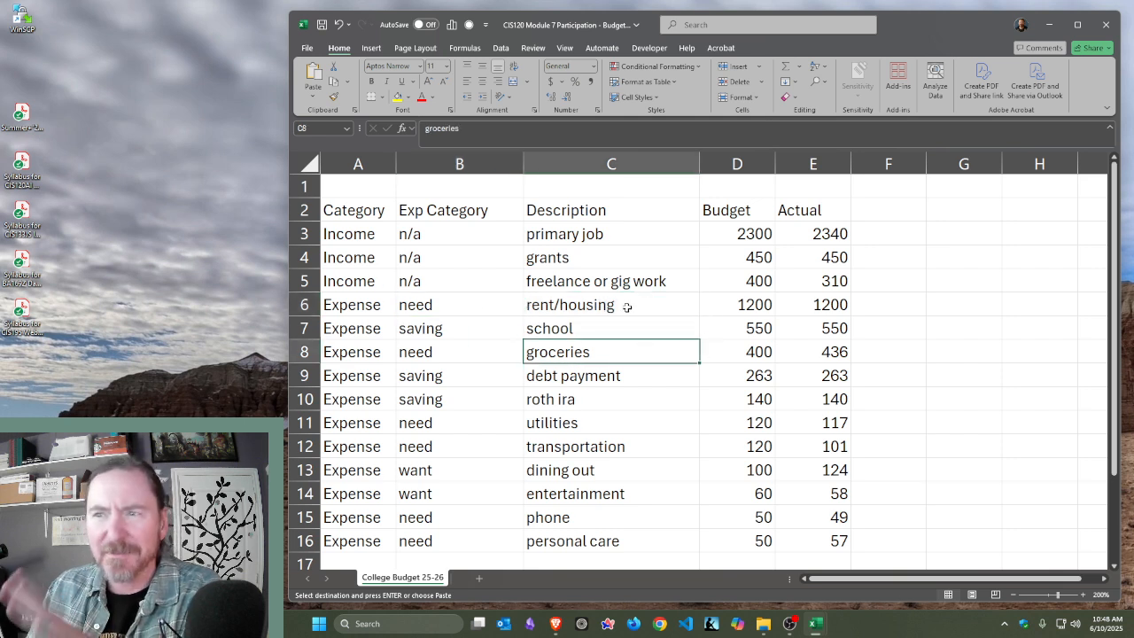
pyautogui.moveTo(719, 323); pyautogui.dragTo(759, 546)
pyautogui.moveTo(824, 330); pyautogui.dragTo(842, 532)
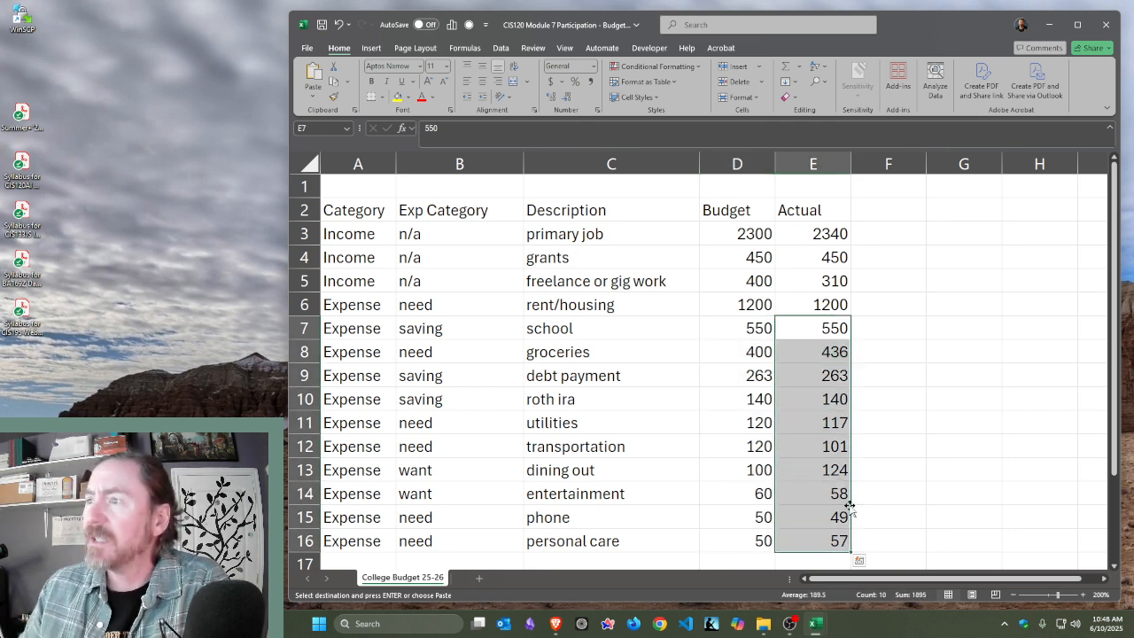
pyautogui.click(878, 493)
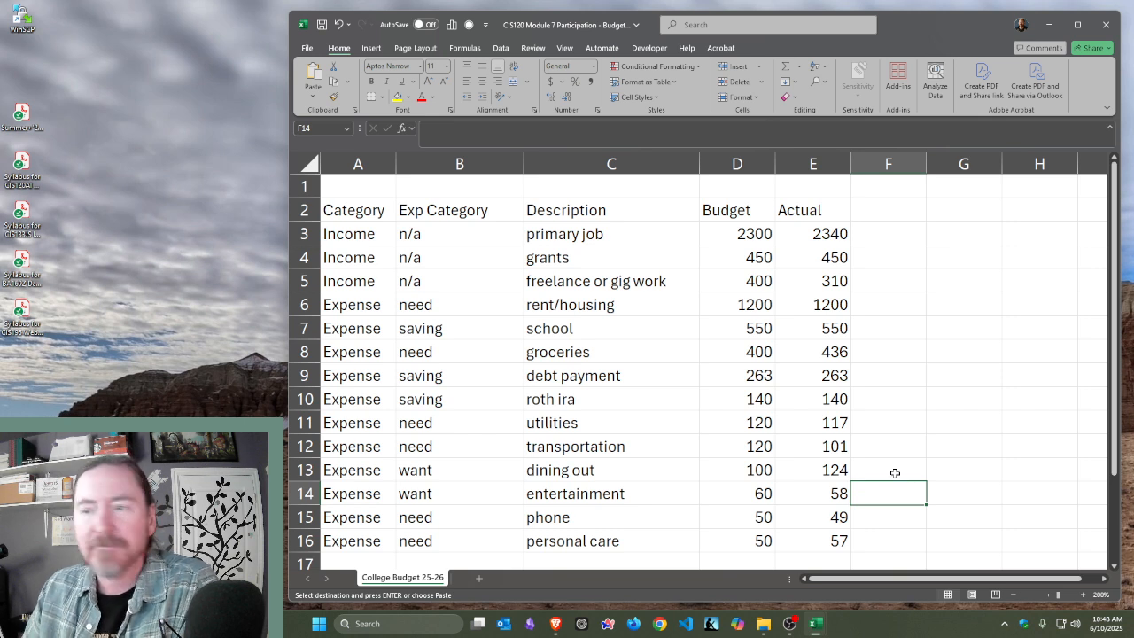
# Save the workbook and review the whole budget data range A2:E16.
pyautogui.click(322, 24)
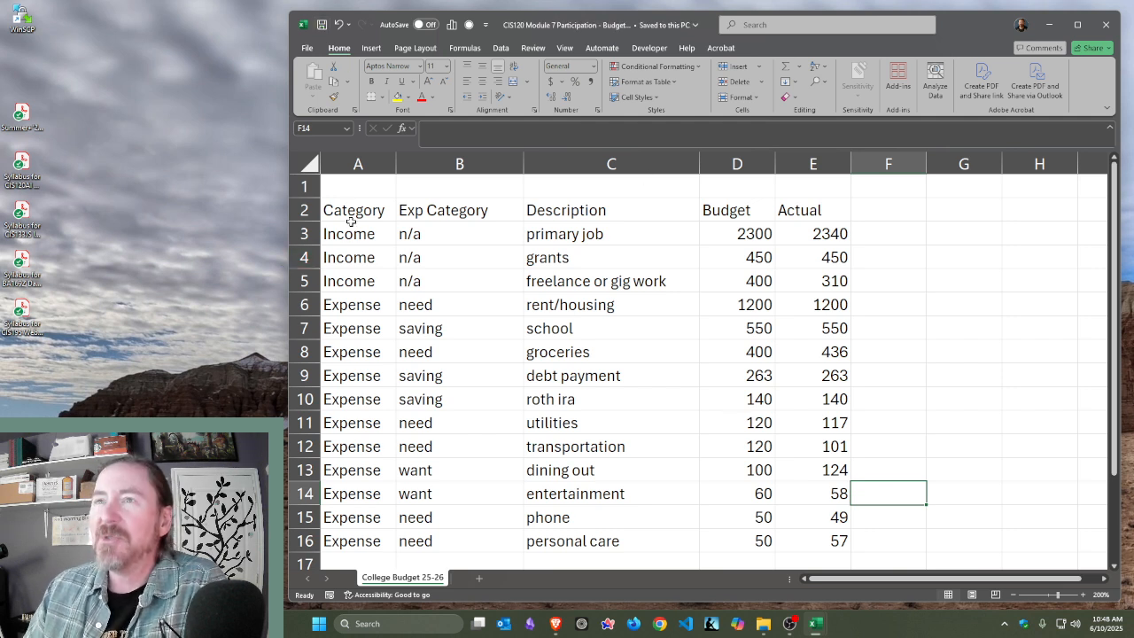
pyautogui.moveTo(351, 217); pyautogui.dragTo(805, 542)
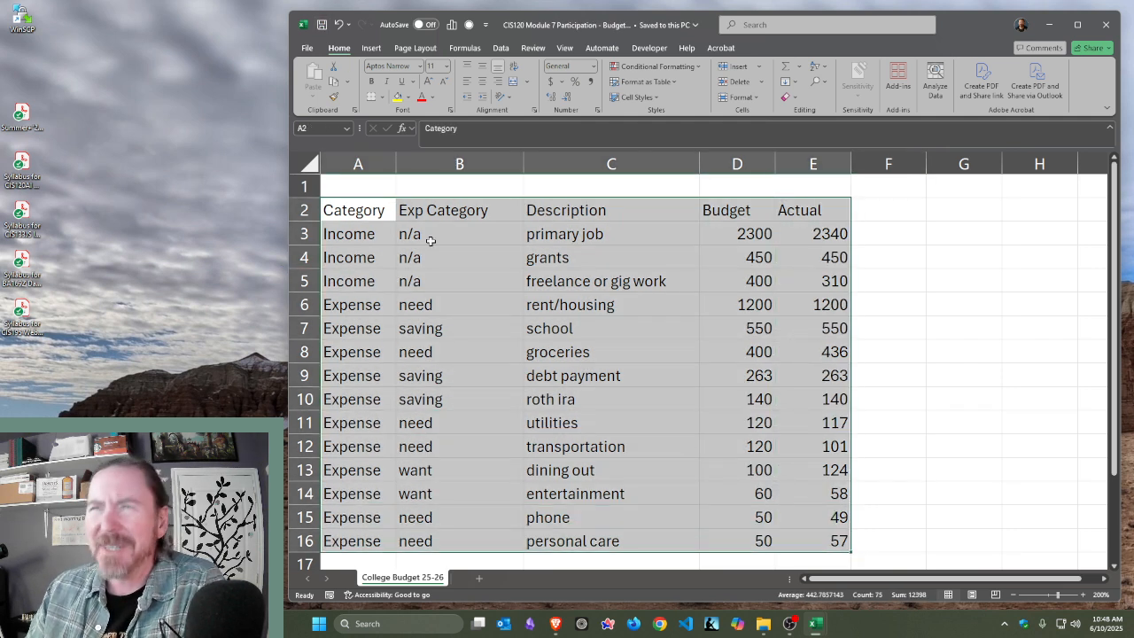
pyautogui.click(636, 356)
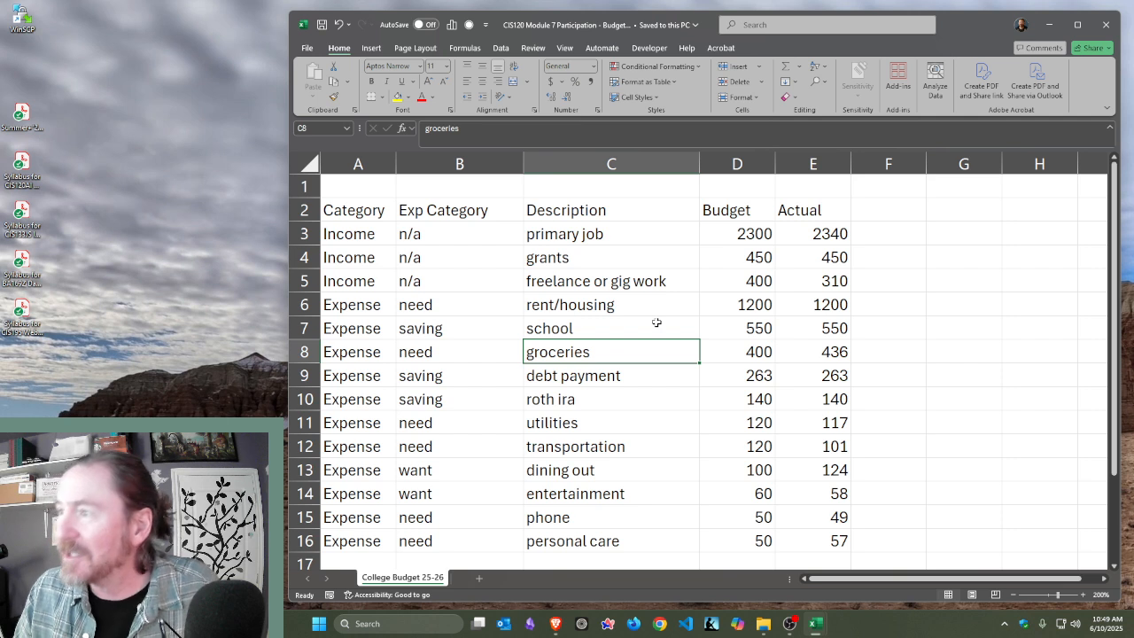
# Save the workbook and compare the Budget amounts in D3:D16 with the Actual amounts in E3:E16.
pyautogui.click(322, 24)
pyautogui.click(510, 282)
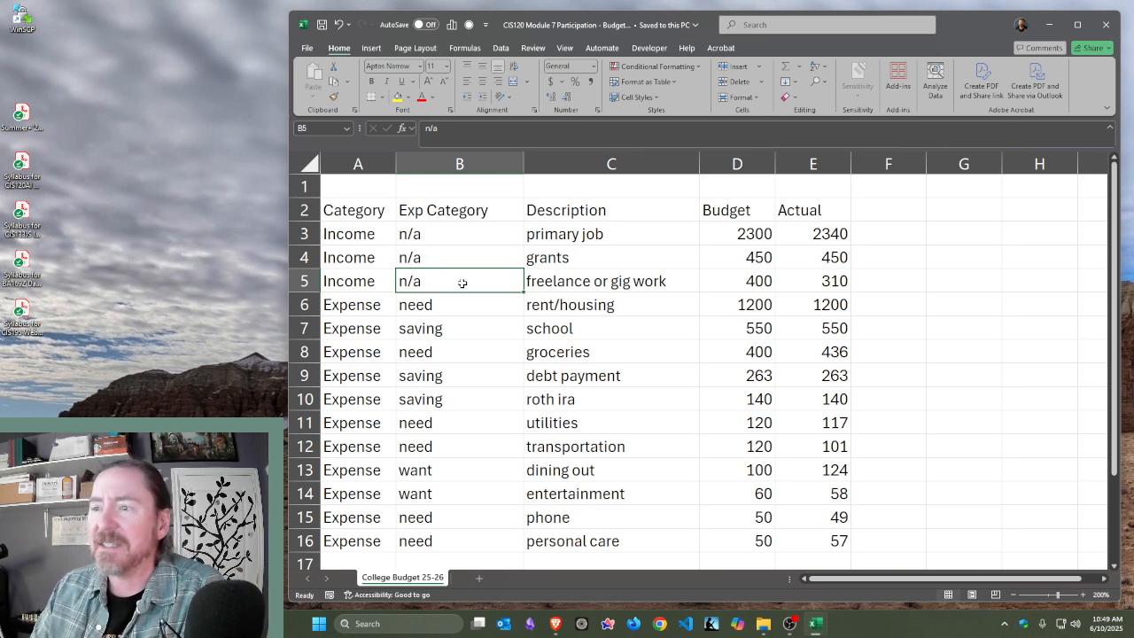
pyautogui.click(666, 391)
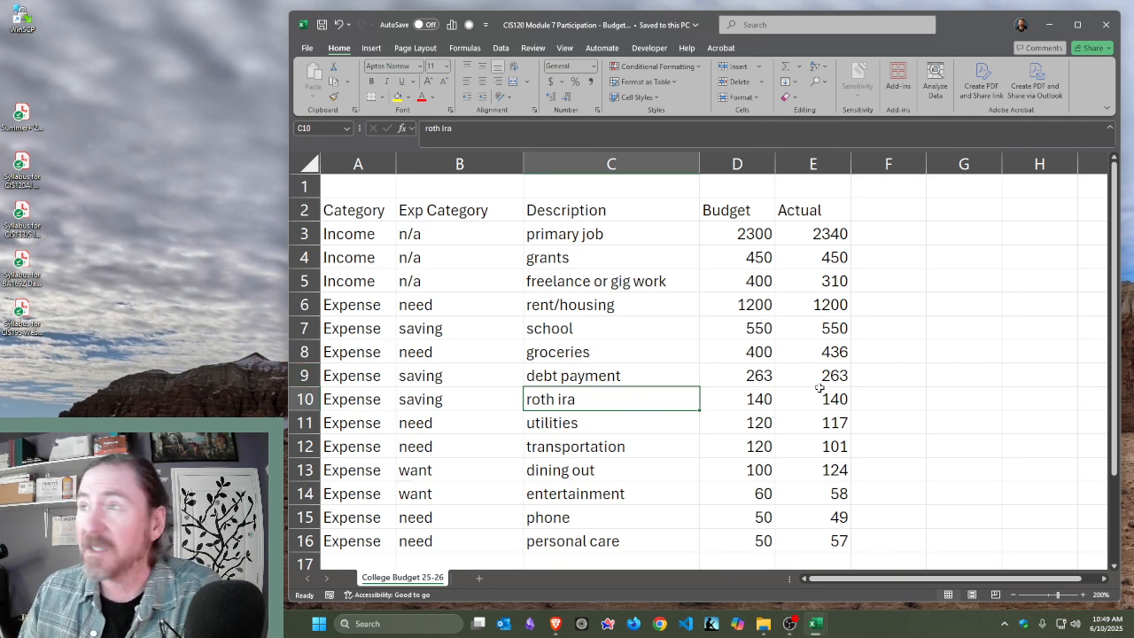
pyautogui.moveTo(762, 235); pyautogui.dragTo(762, 540)
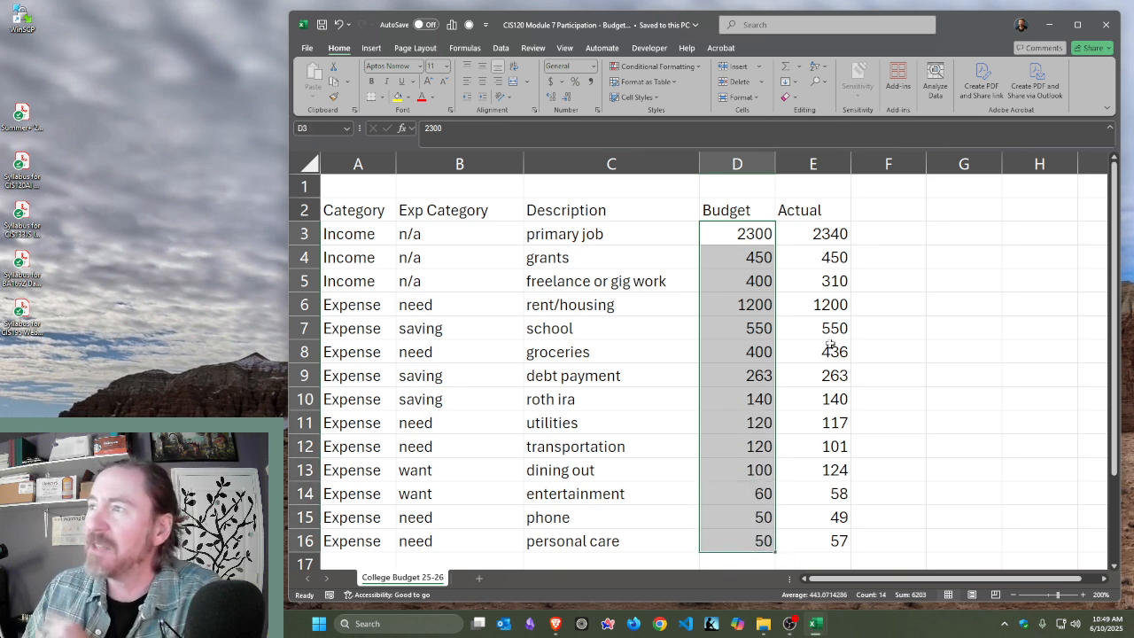
pyautogui.moveTo(808, 241); pyautogui.dragTo(840, 539)
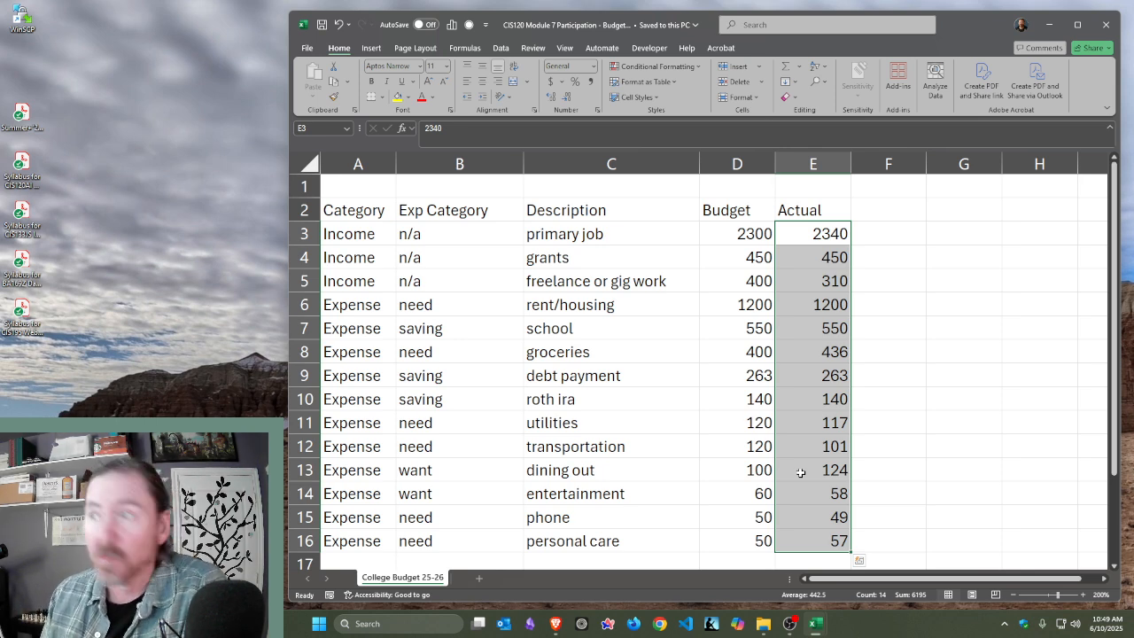
# Maximize the participation workbook's window and examine the Difference column's formula in the finished Budget for College Student workbook.
pyautogui.click(1078, 25)
pyautogui.click(654, 259)
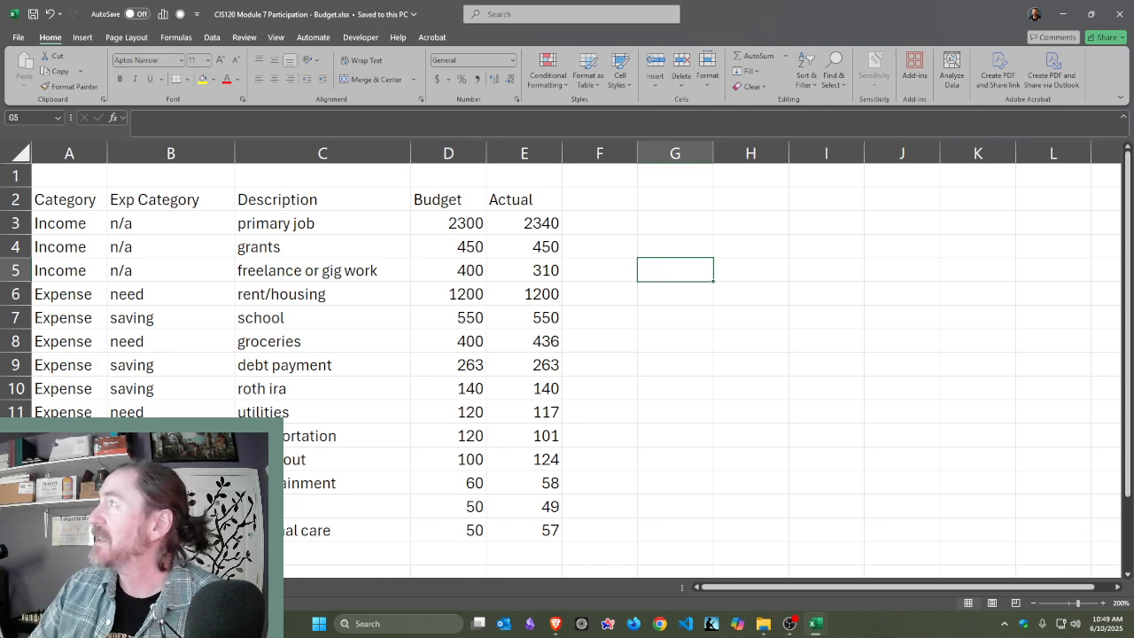
pyautogui.moveTo(1133, 182); pyautogui.dragTo(712, 158)
pyautogui.scroll(3, 700, 372)
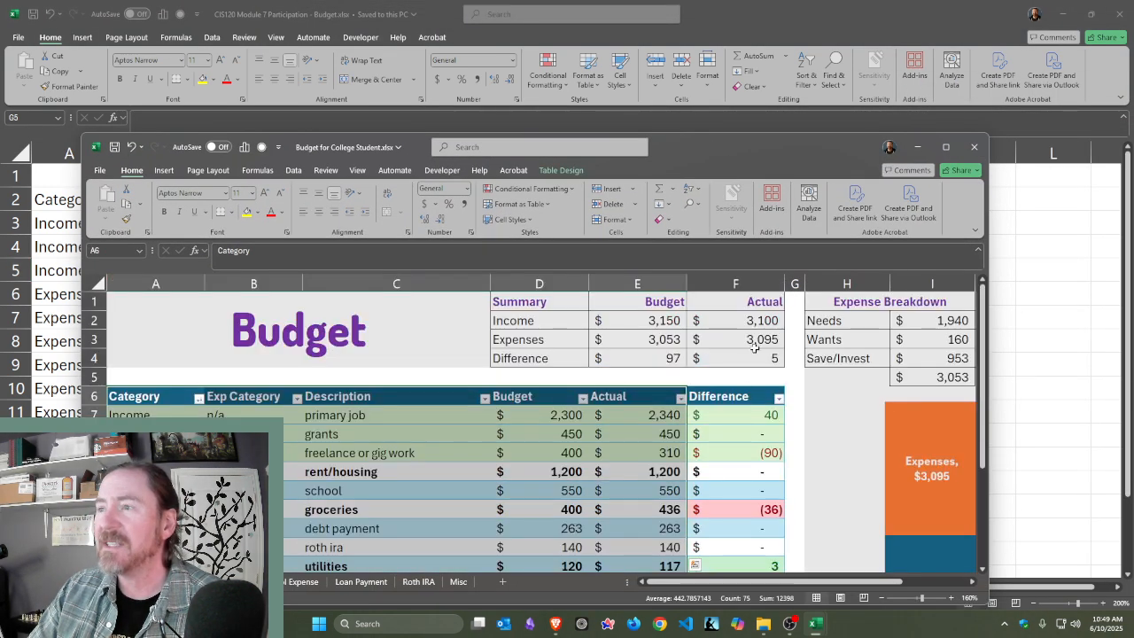
pyautogui.click(728, 434)
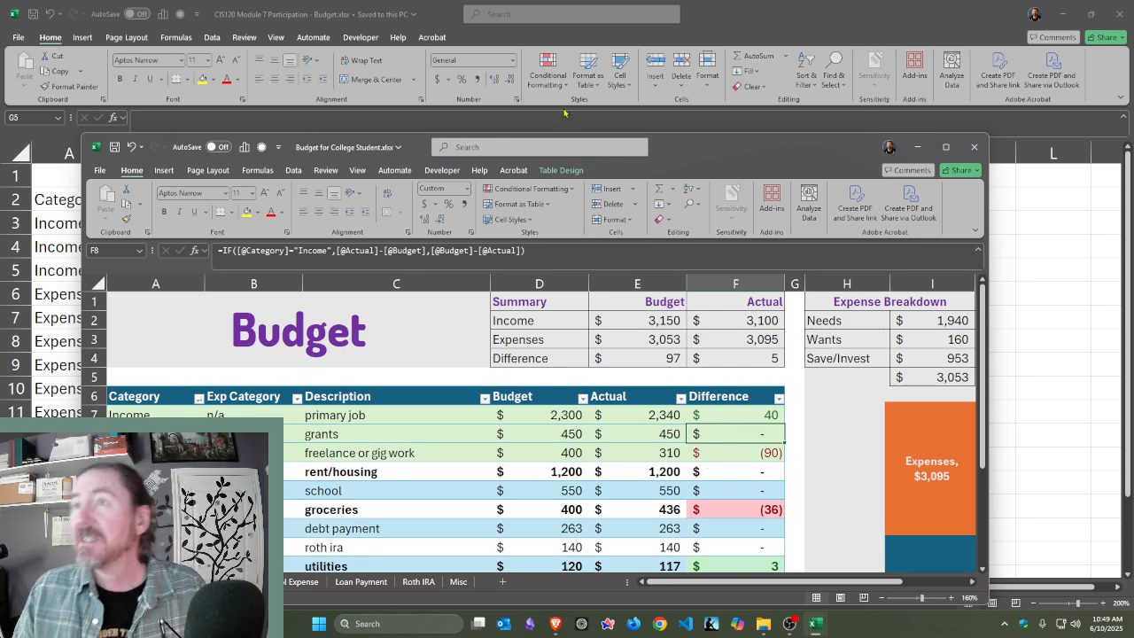
pyautogui.moveTo(693, 147); pyautogui.dragTo(777, 156)
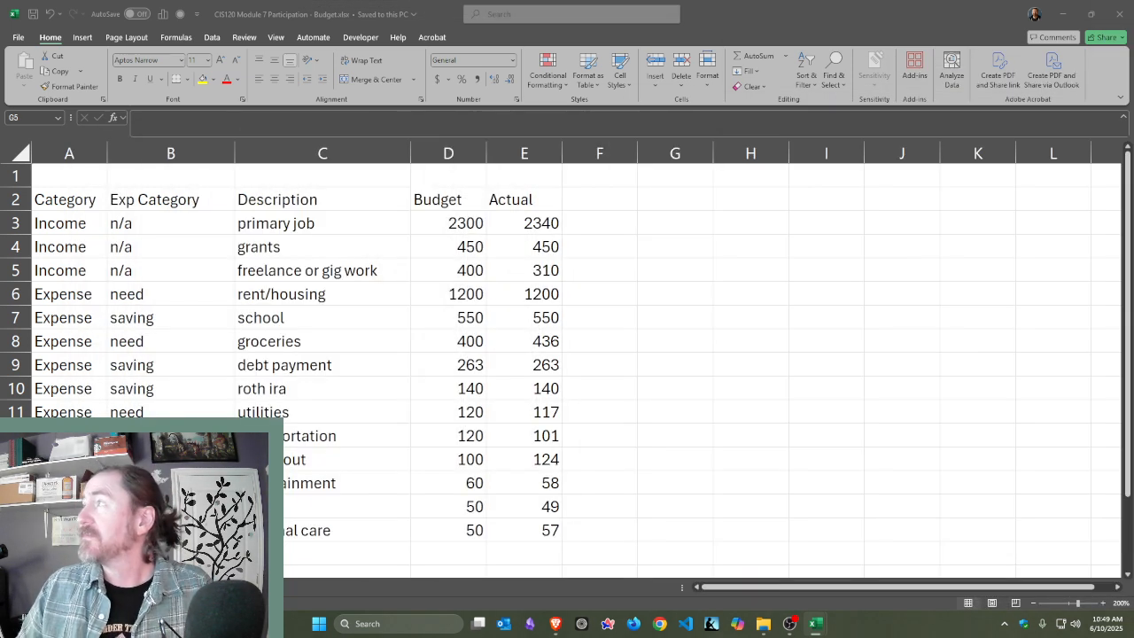
# Delete the empty row 1 above the column headers.
pyautogui.click(586, 218)
pyautogui.click(603, 179)
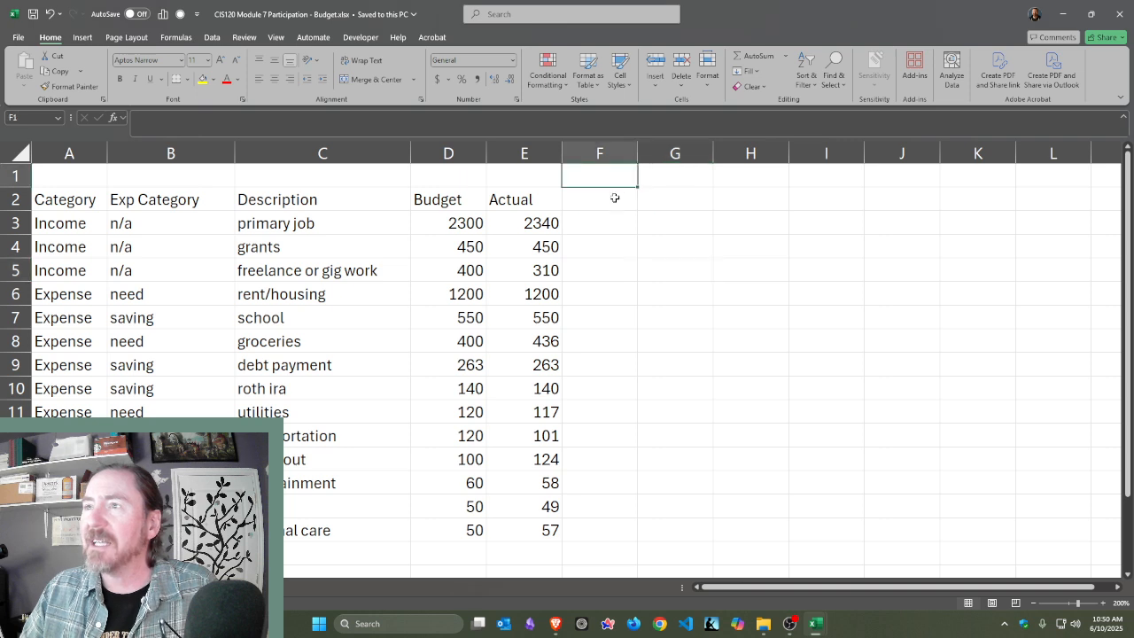
pyautogui.click(615, 199)
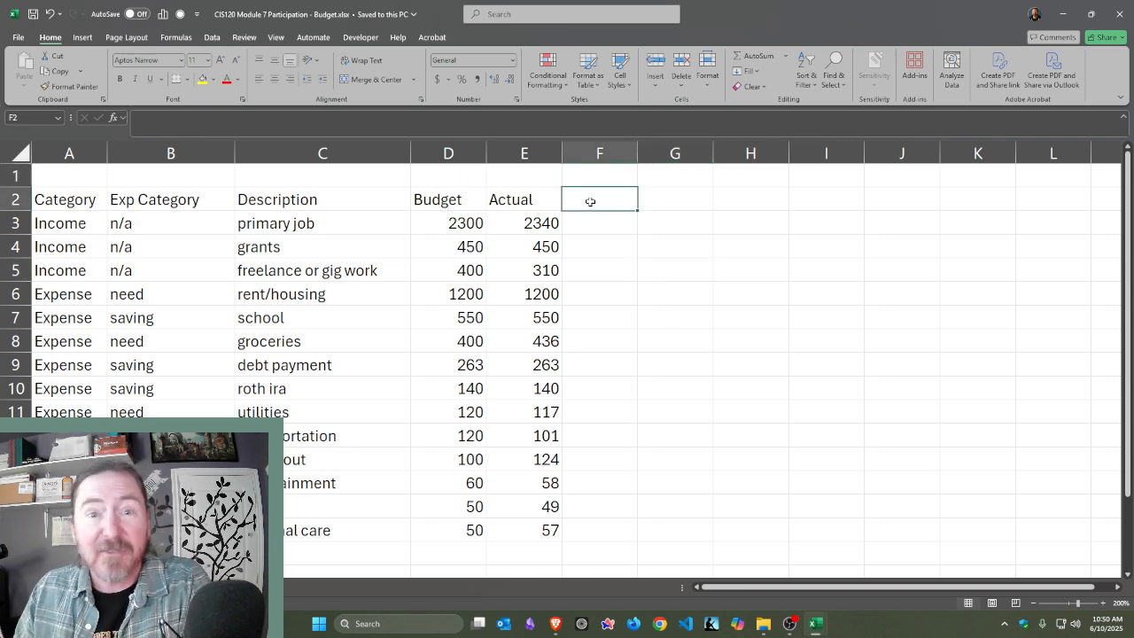
pyautogui.moveTo(45, 177); pyautogui.dragTo(656, 174)
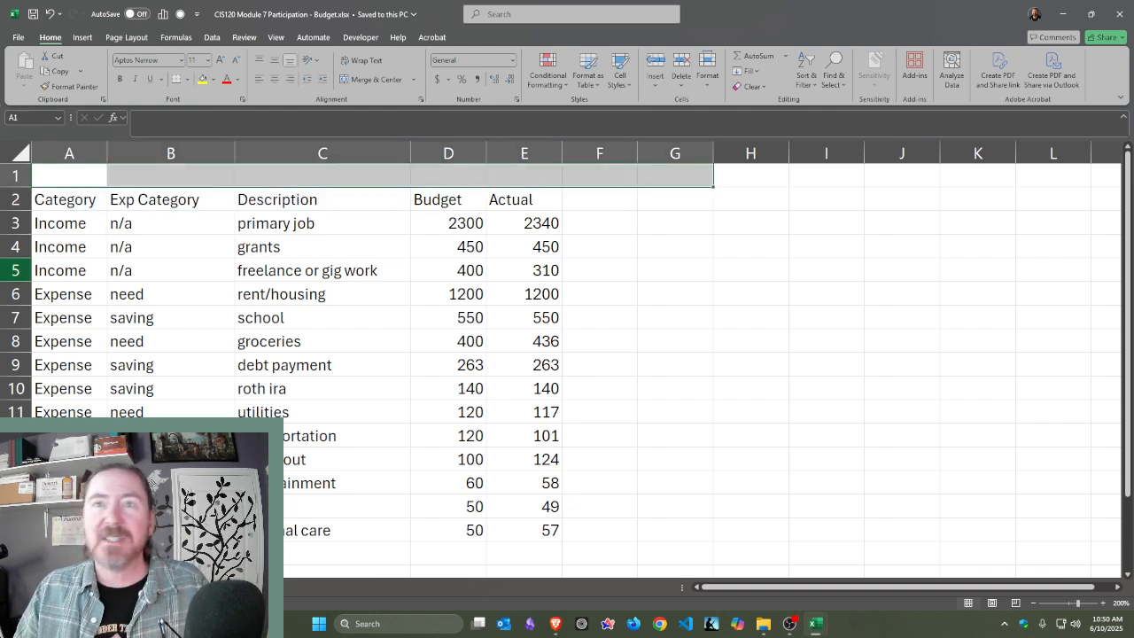
pyautogui.click(92, 250)
pyautogui.click(66, 199)
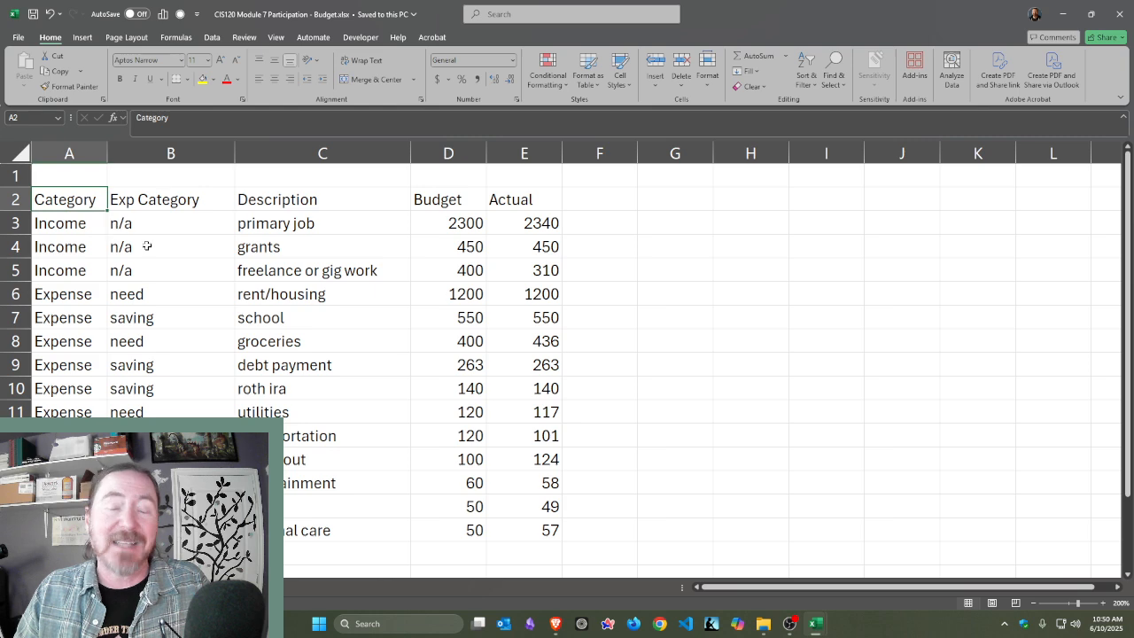
pyautogui.rightClick(18, 176)
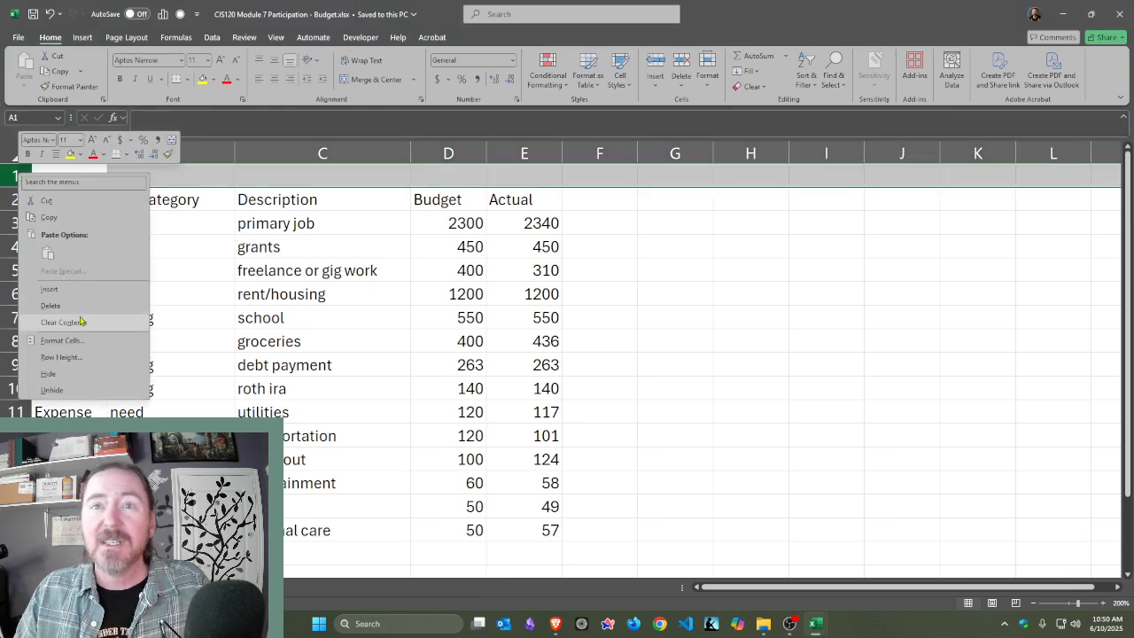
pyautogui.click(50, 306)
pyautogui.click(178, 323)
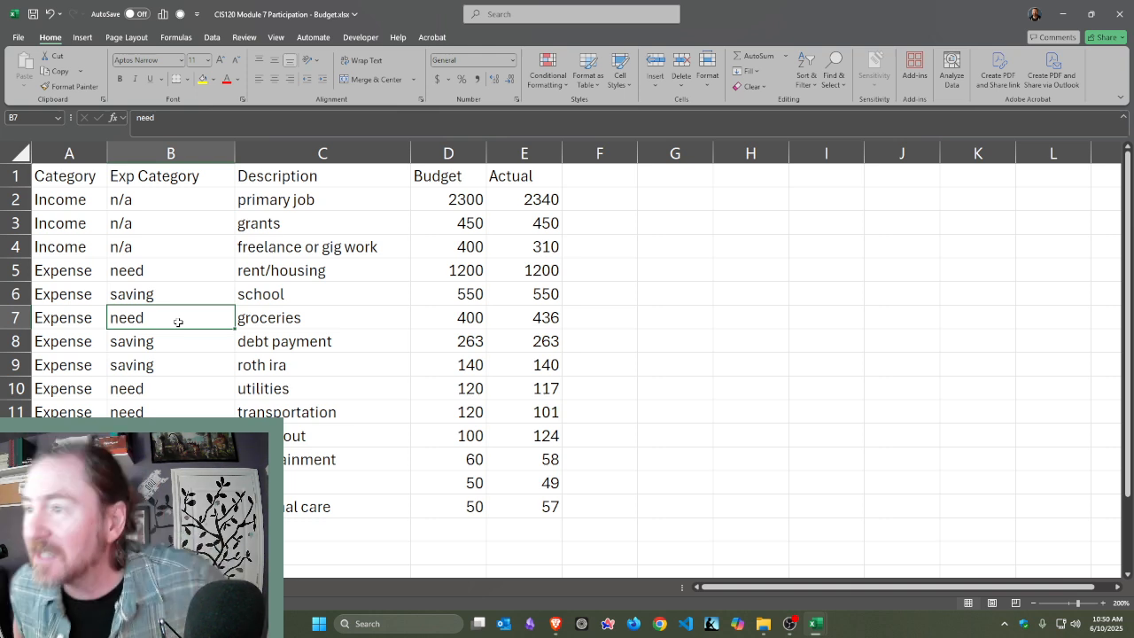
# Add the column header Difference in cell F1, next to Actual.
pyautogui.click(380, 310)
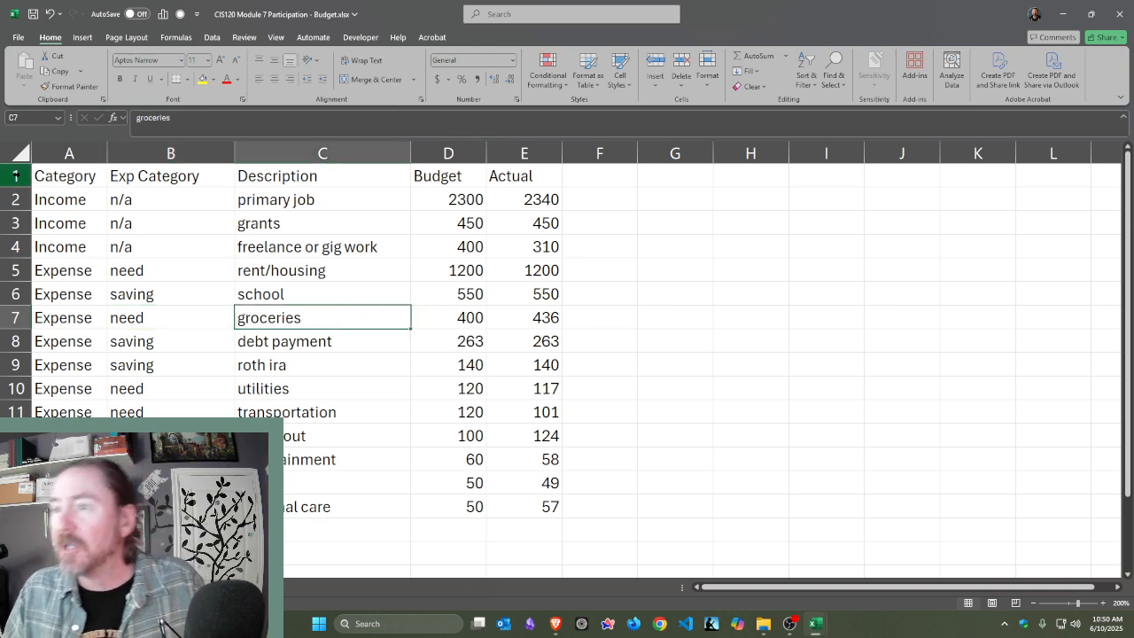
pyautogui.click(394, 367)
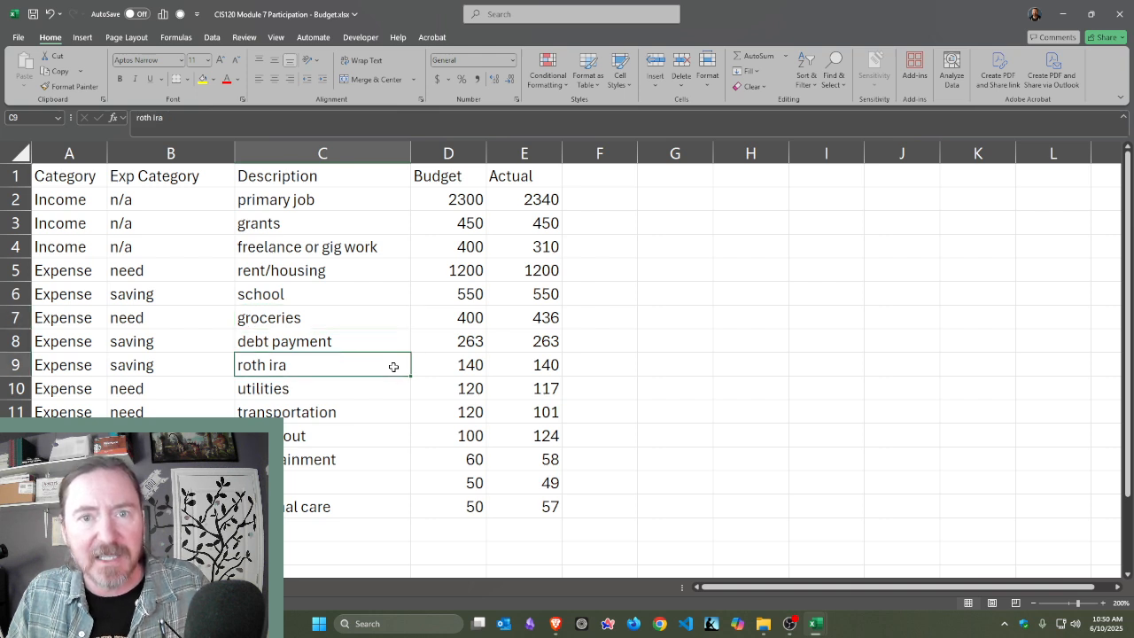
pyautogui.click(598, 176)
pyautogui.write('Differn')
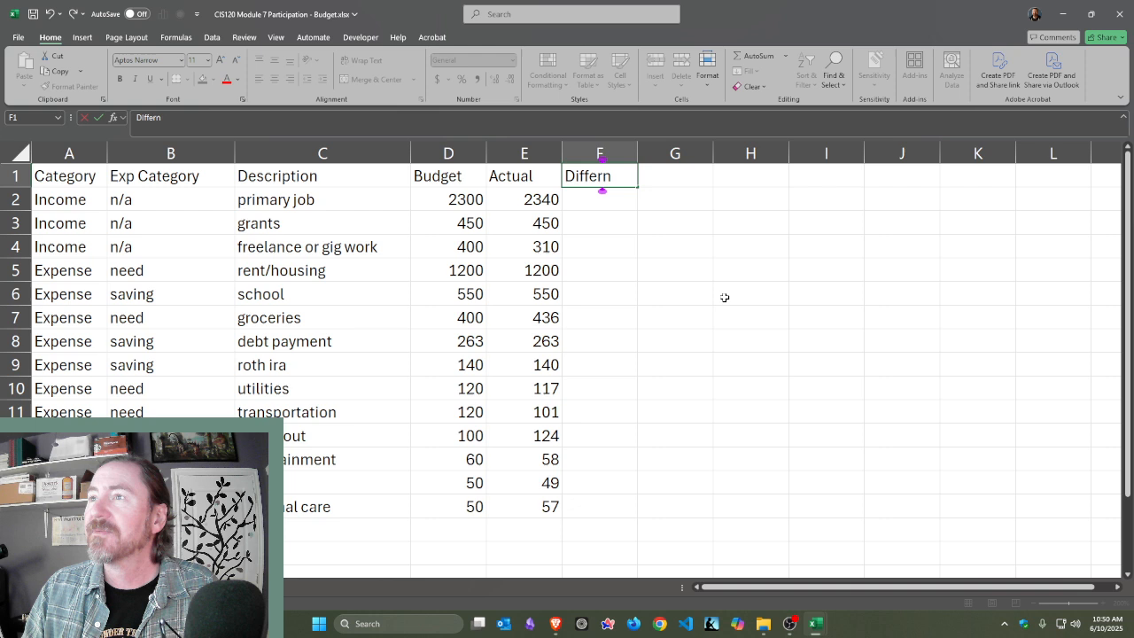
pyautogui.press('BackSpace')
pyautogui.write('ence')
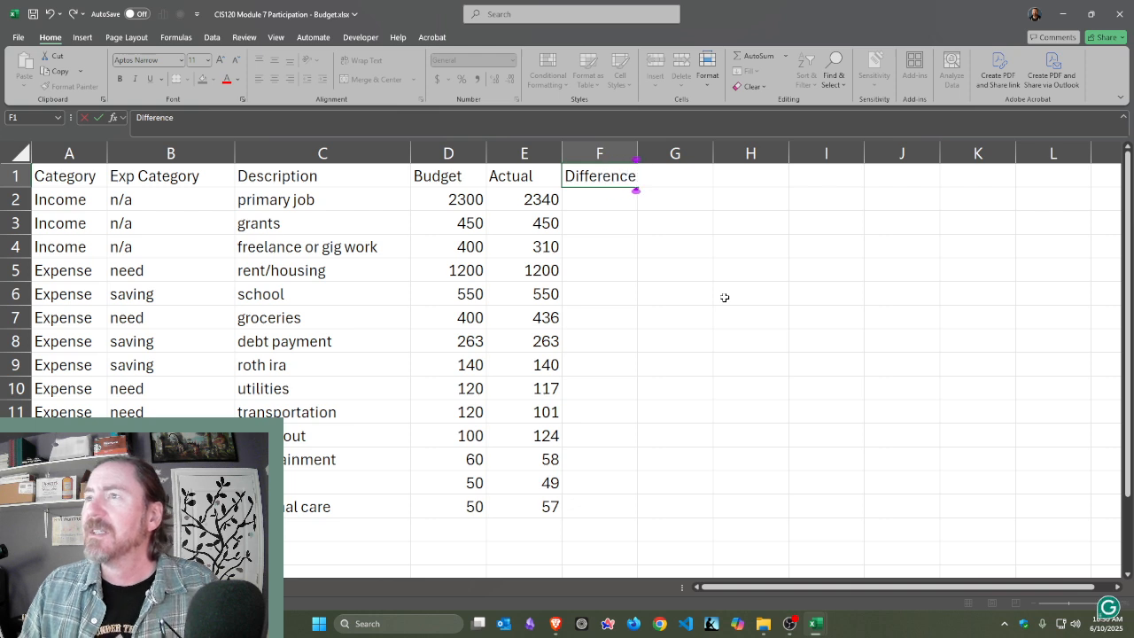
pyautogui.press('Return')
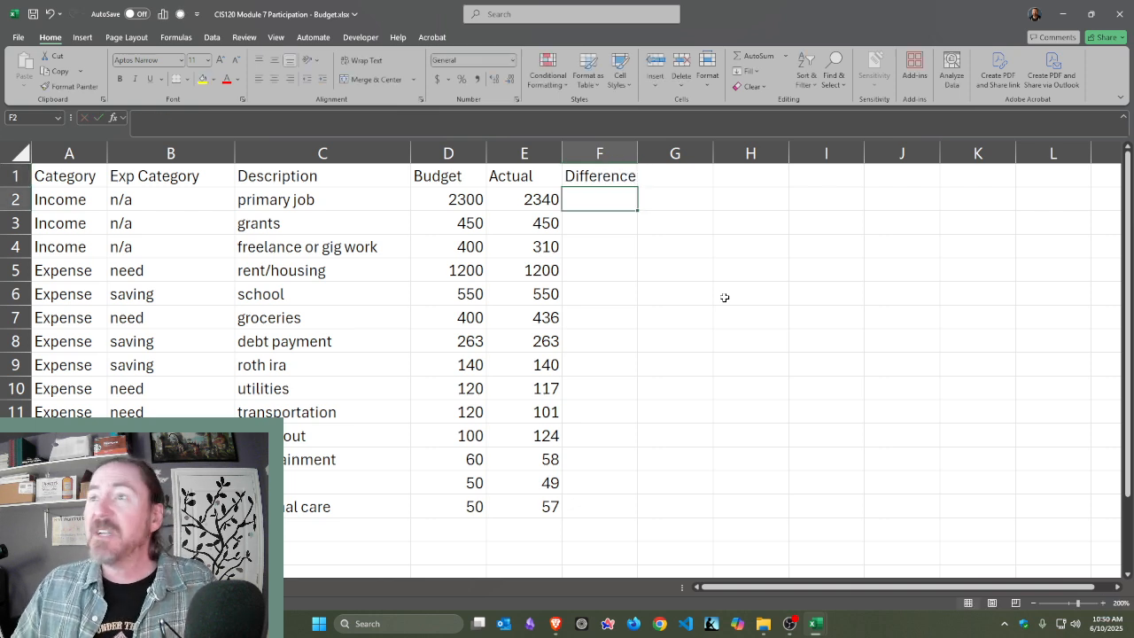
# Enter the formula =E2-D2 in F2 to subtract the budgeted amount from the actual amount.
pyautogui.click(609, 261)
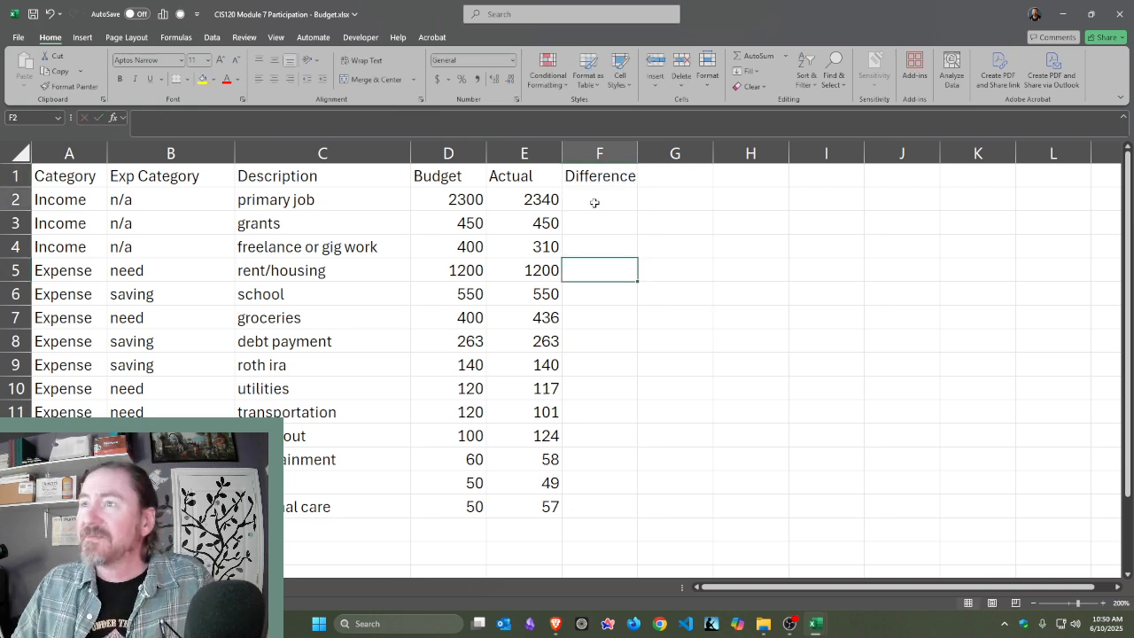
pyautogui.click(595, 202)
pyautogui.write('=')
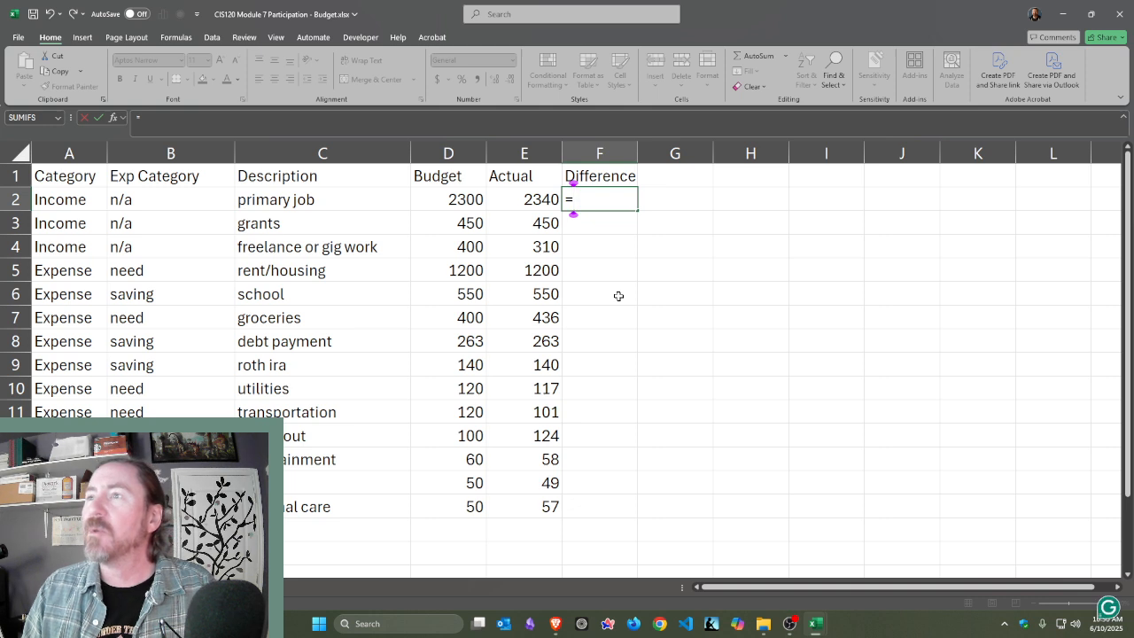
pyautogui.click(528, 200)
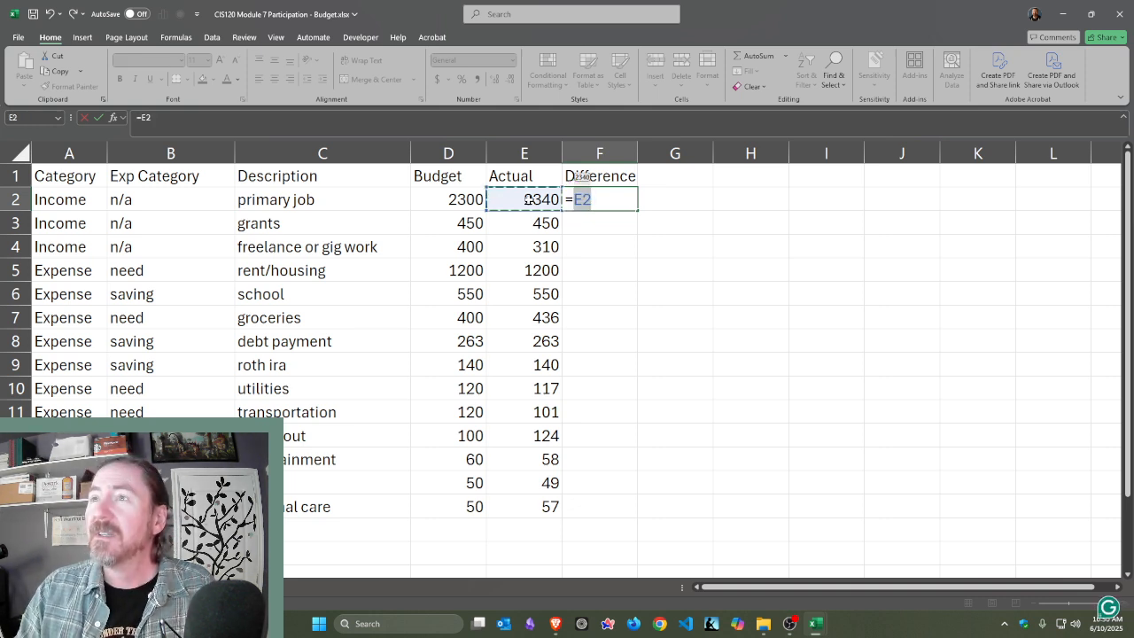
pyautogui.write('-')
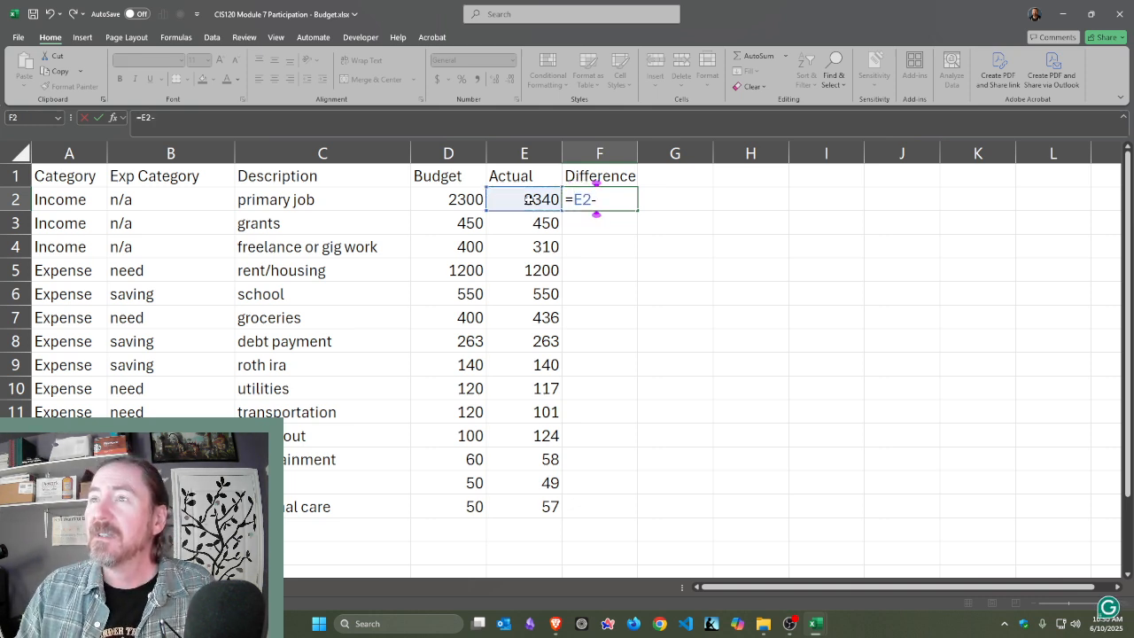
pyautogui.click(477, 197)
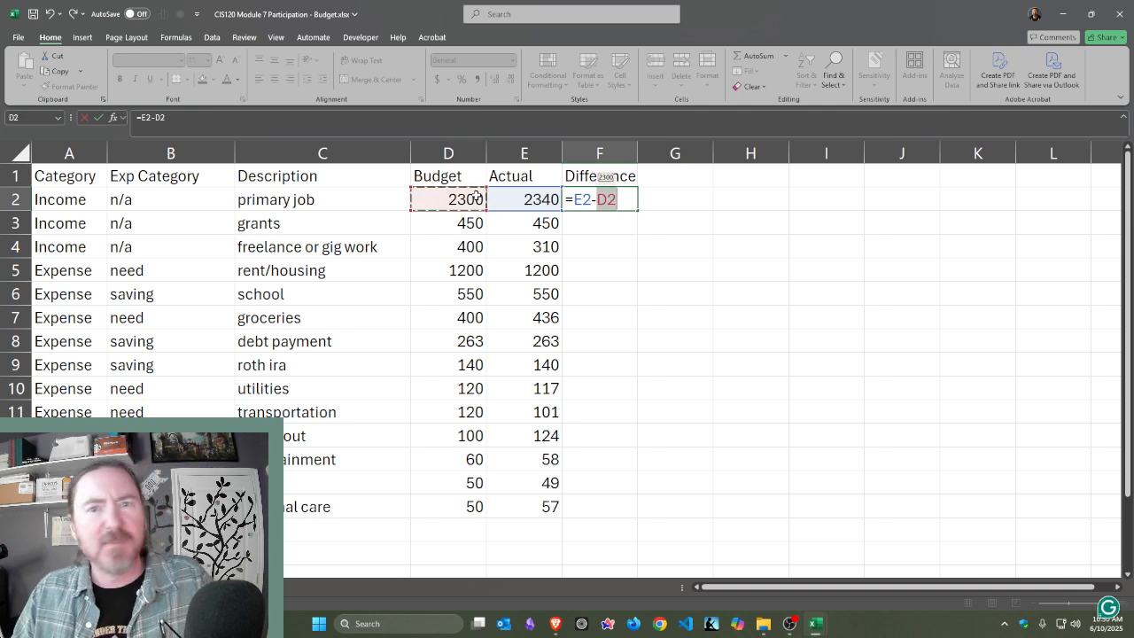
pyautogui.press('Return')
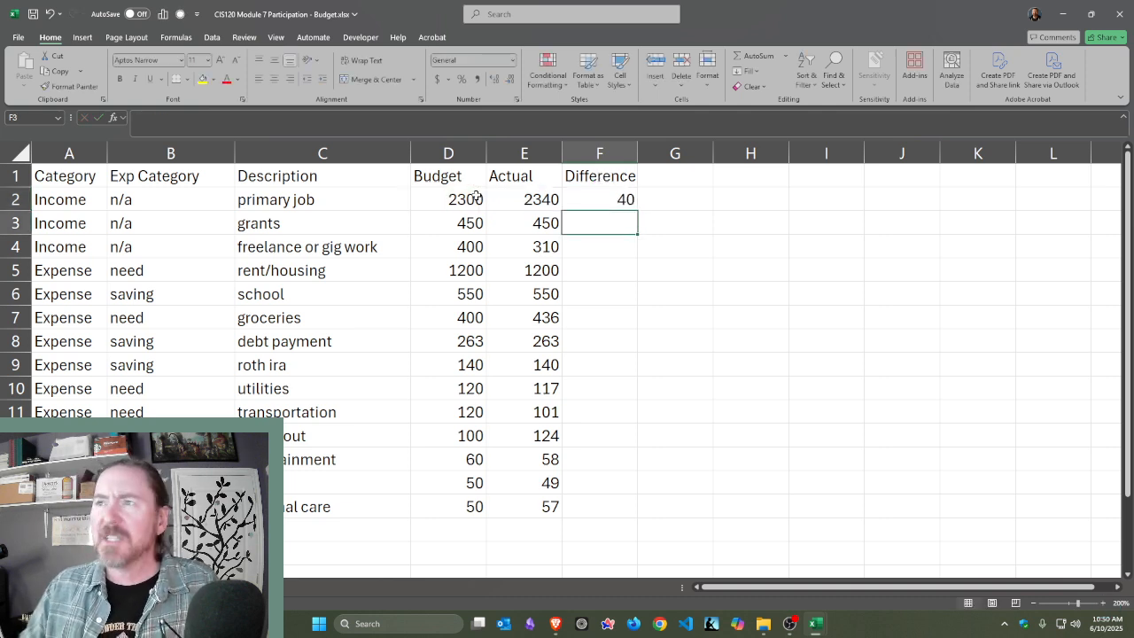
# Fill the difference formula from F2 down through F15 for all remaining income and expense rows.
pyautogui.click(604, 202)
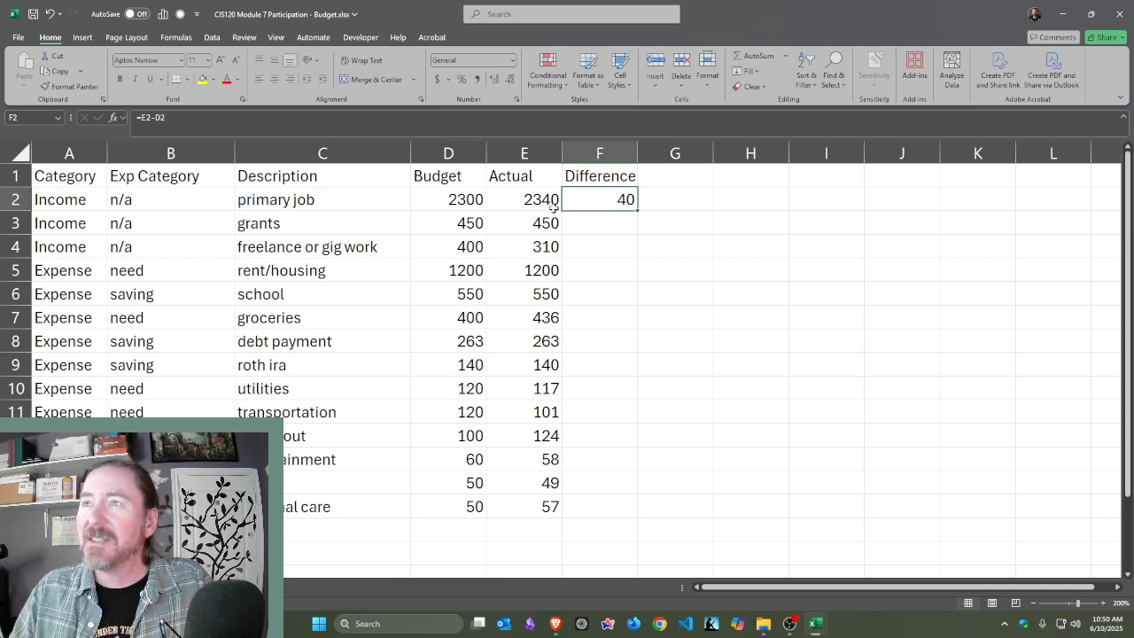
pyautogui.click(477, 199)
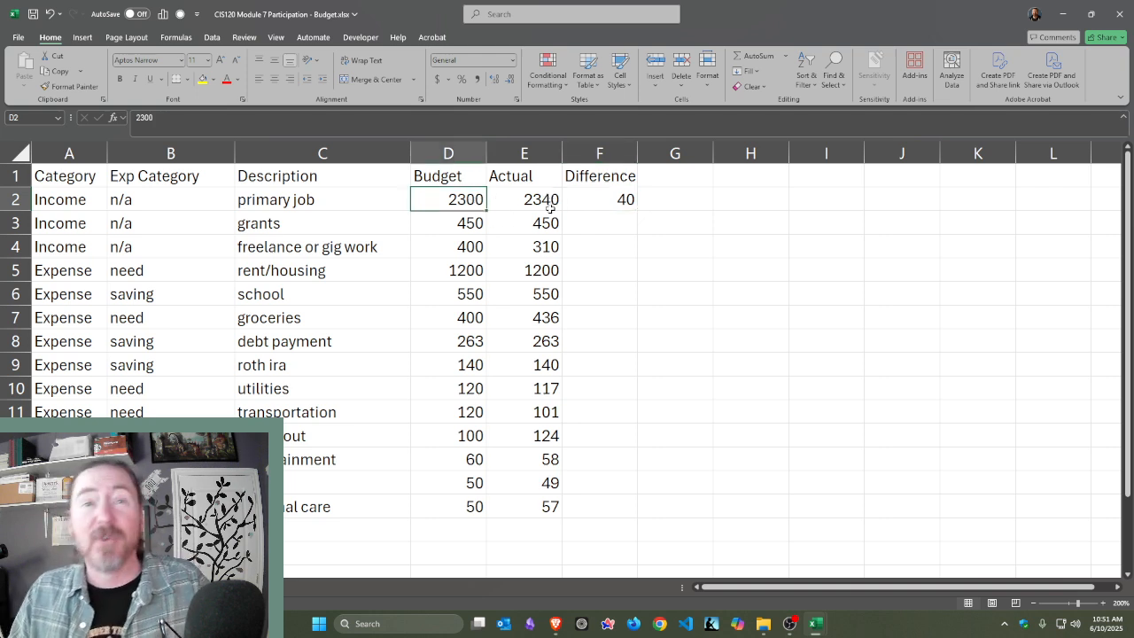
pyautogui.click(597, 222)
pyautogui.click(600, 198)
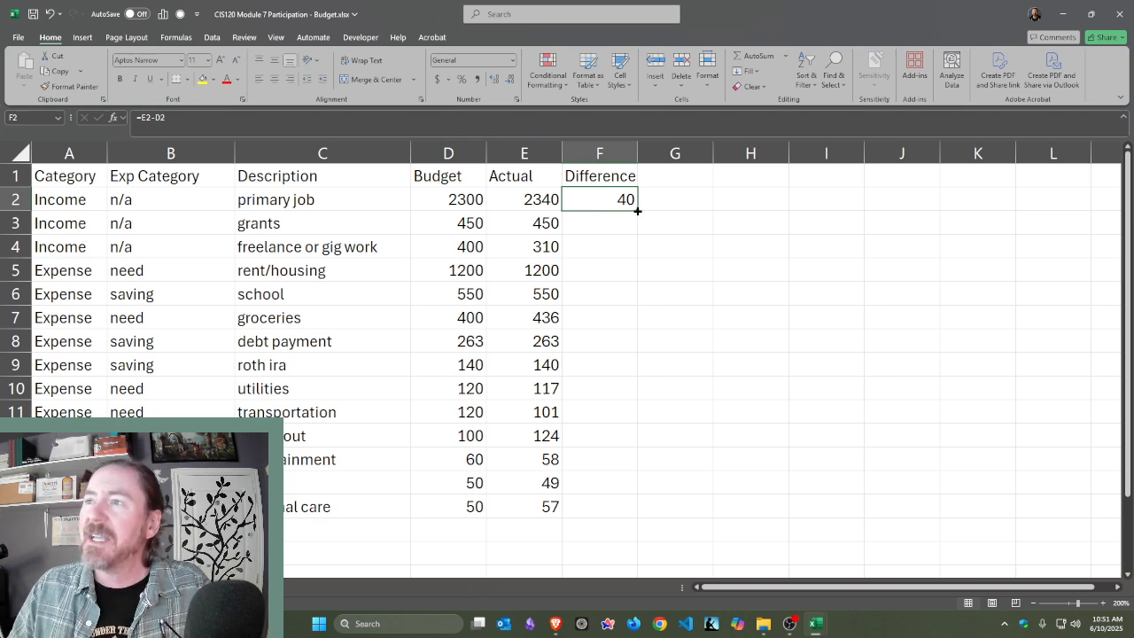
pyautogui.doubleClick(638, 210)
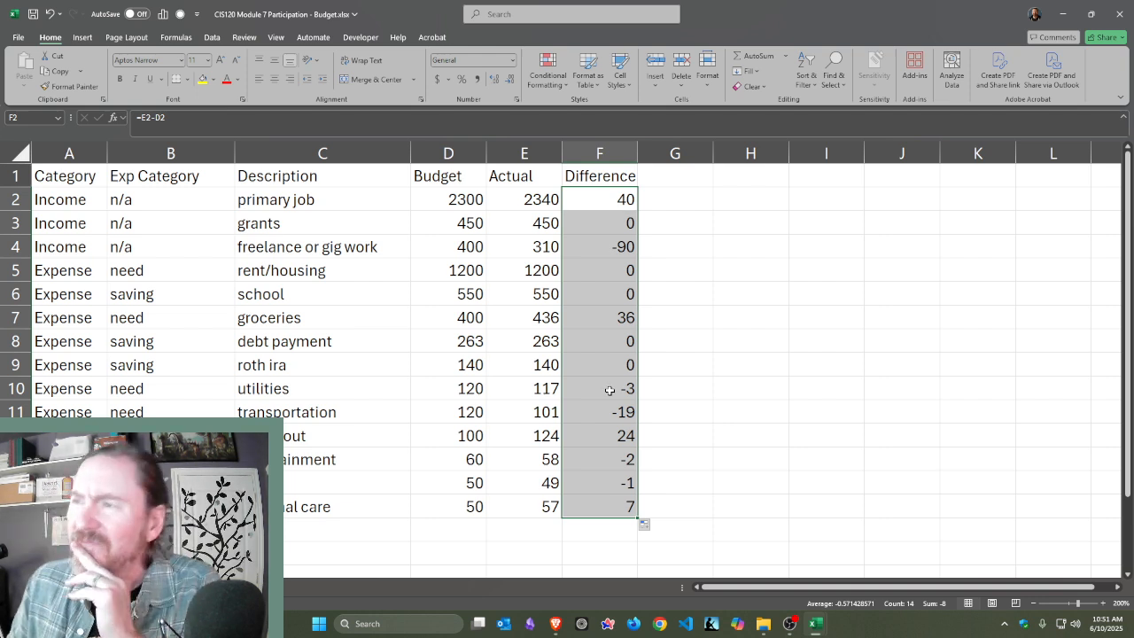
# Examine how the sign of the Difference results reads for the income rows F2:F4 versus the groceries expense row.
pyautogui.click(625, 202)
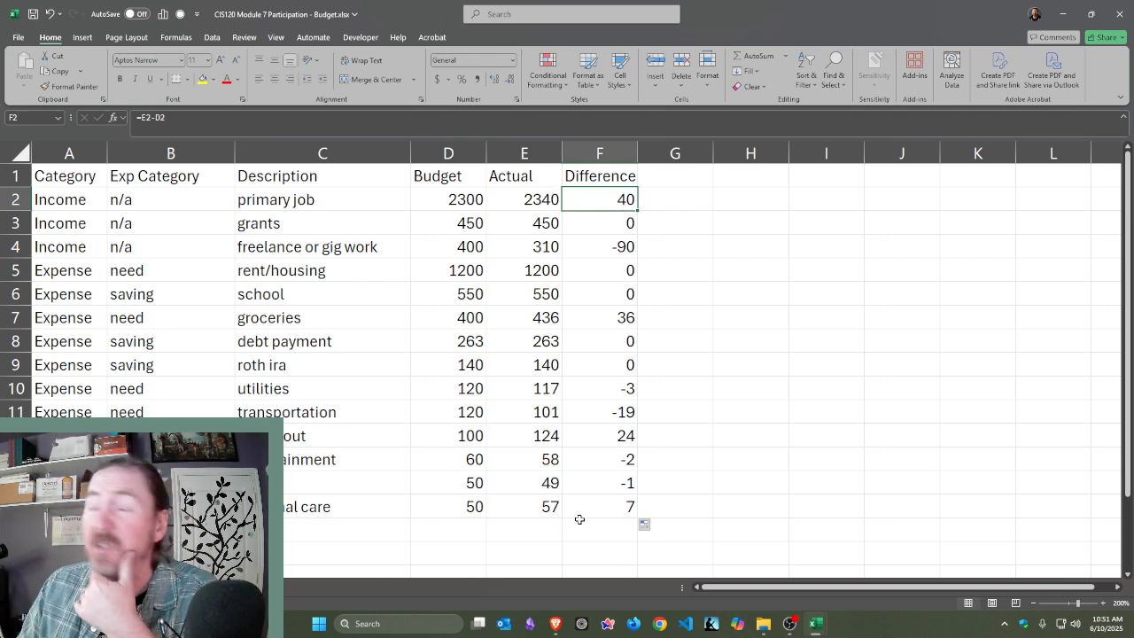
pyautogui.click(608, 221)
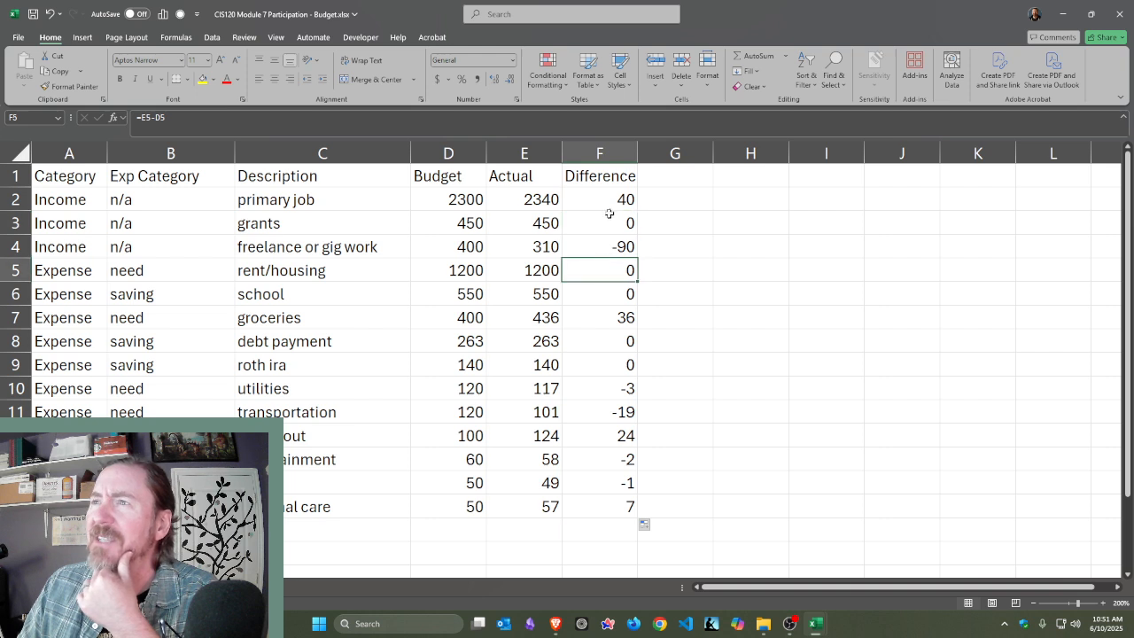
pyautogui.click(599, 244)
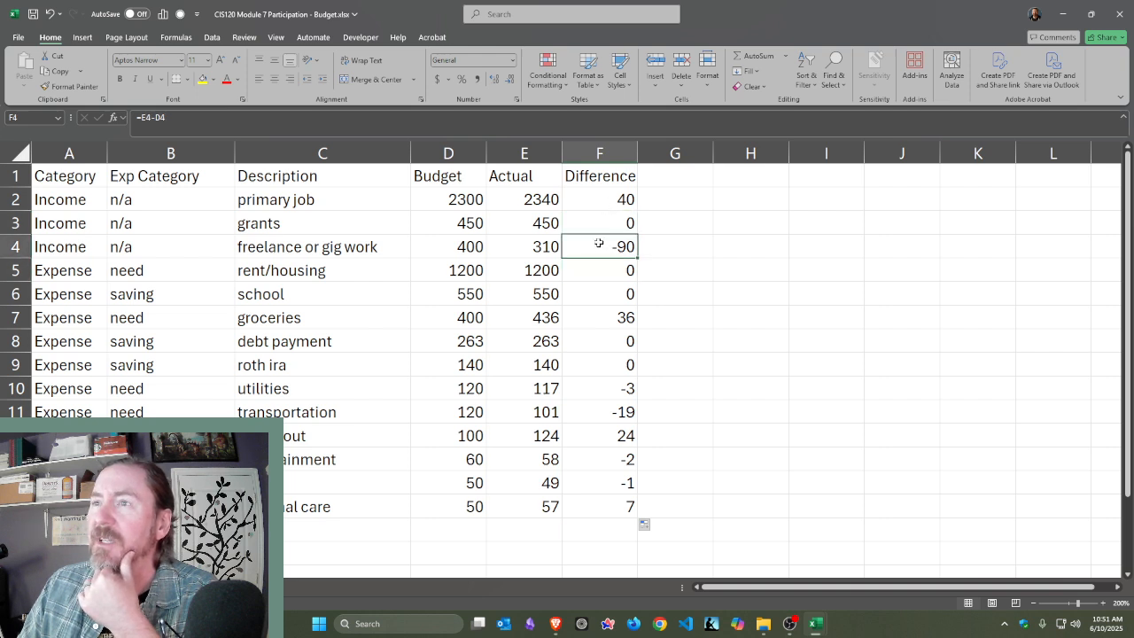
pyautogui.click(15, 247)
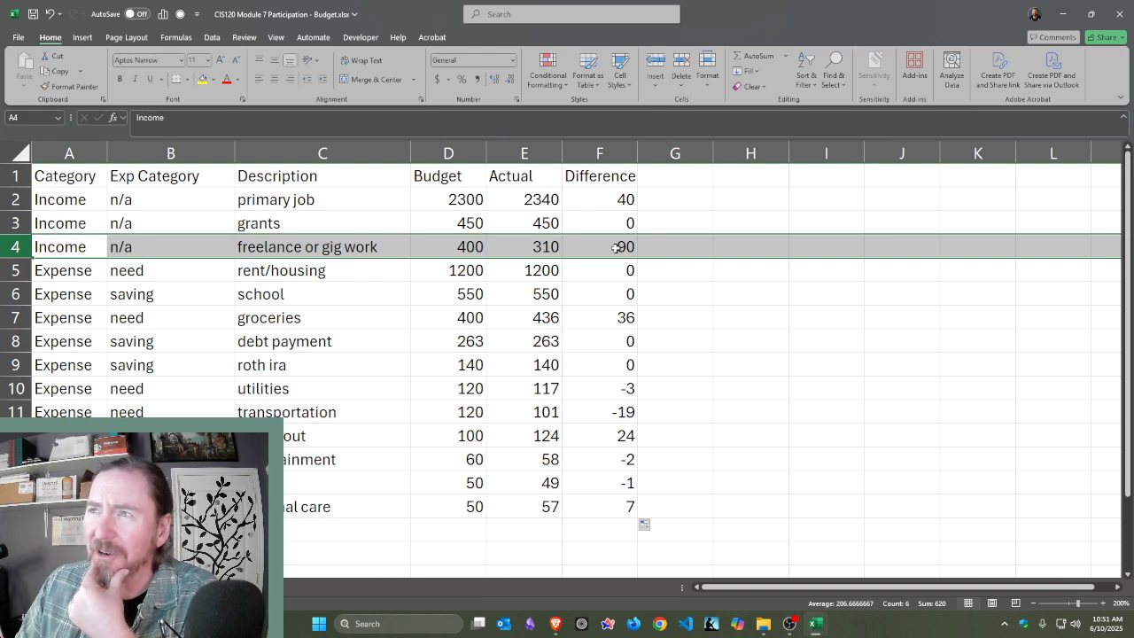
pyautogui.click(613, 319)
pyautogui.click(16, 317)
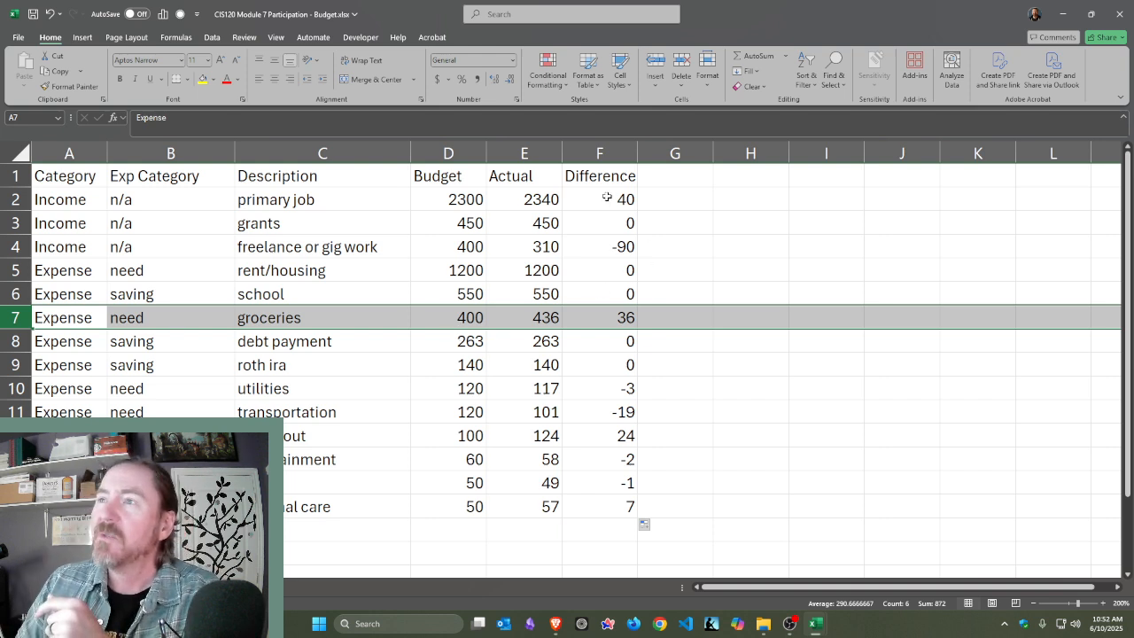
pyautogui.moveTo(607, 198); pyautogui.dragTo(609, 252)
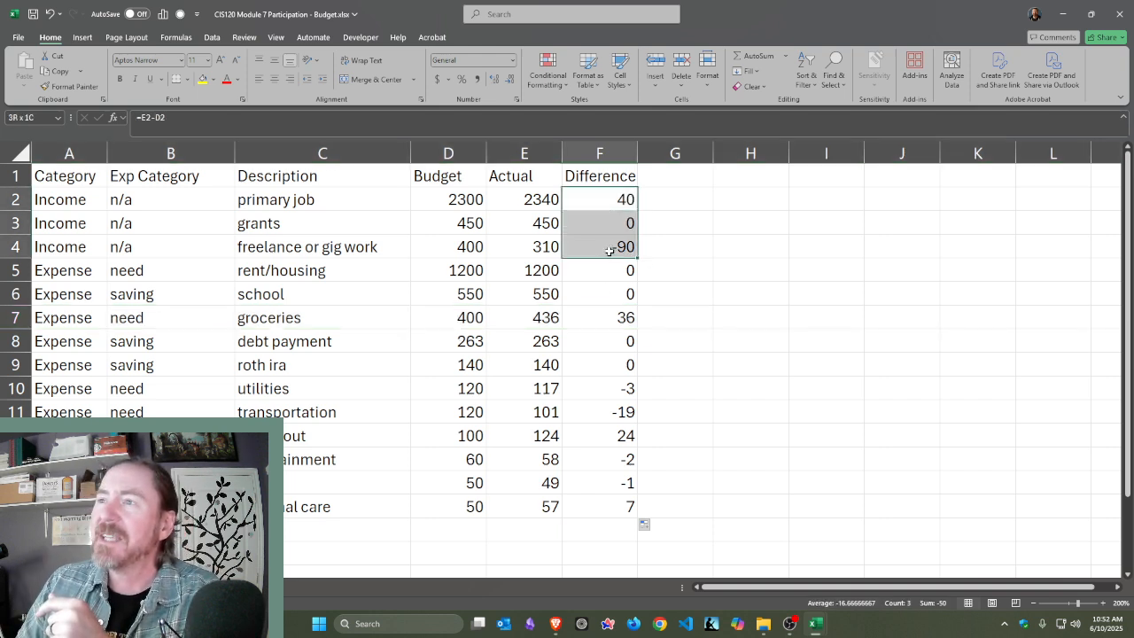
# Examine the Difference formulas behind the primary job income row and the rent/housing expense row.
pyautogui.doubleClick(620, 203)
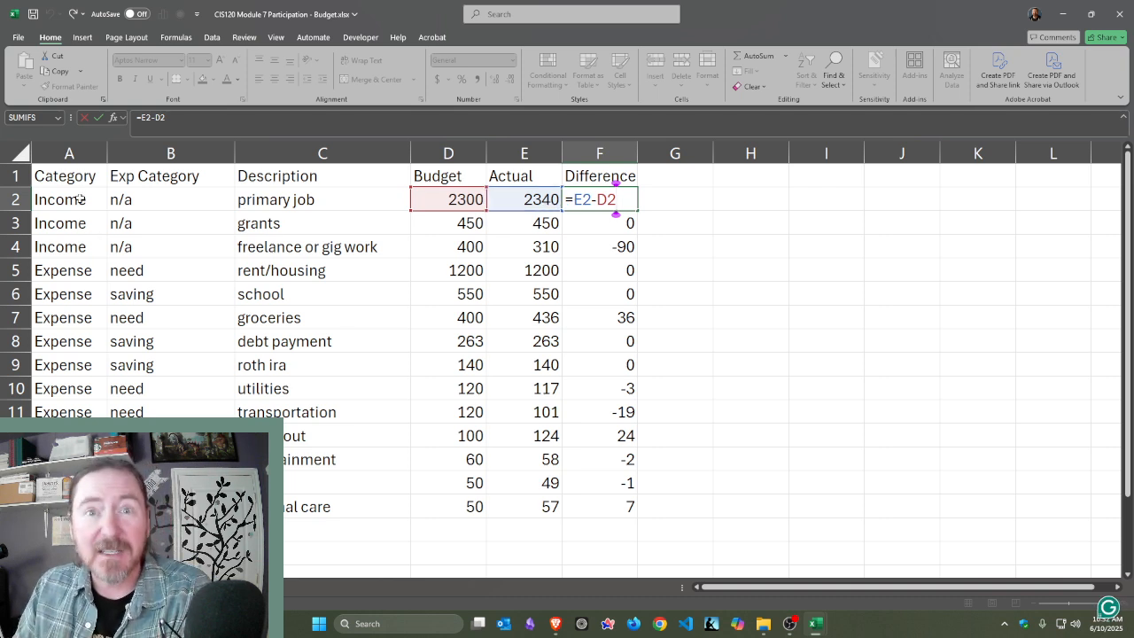
pyautogui.press('Return')
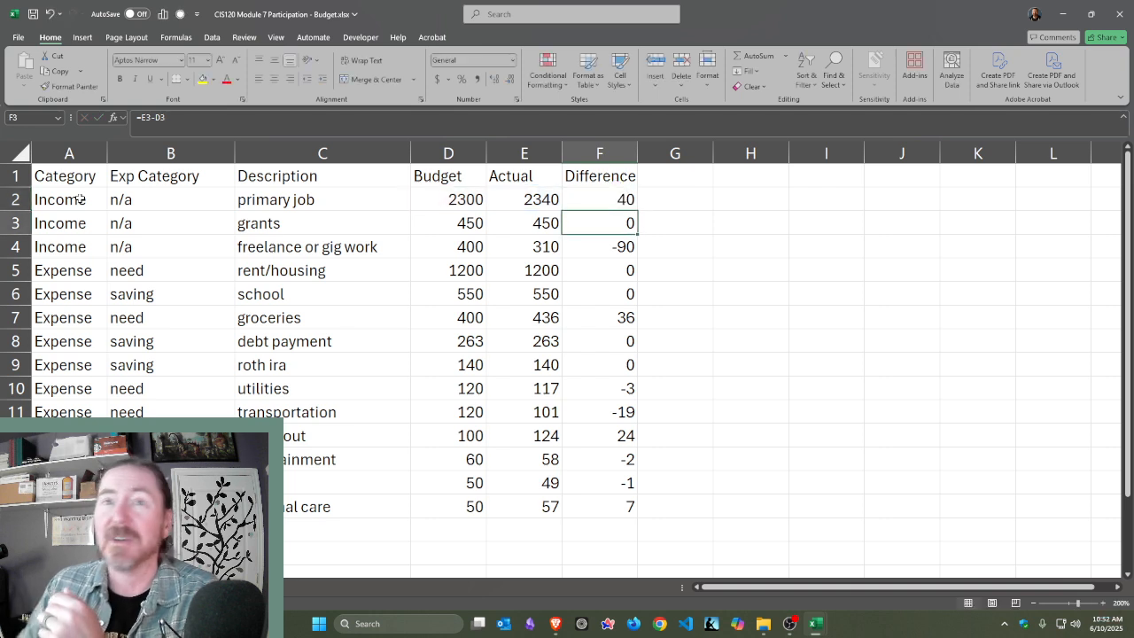
pyautogui.click(607, 274)
pyautogui.doubleClick(607, 275)
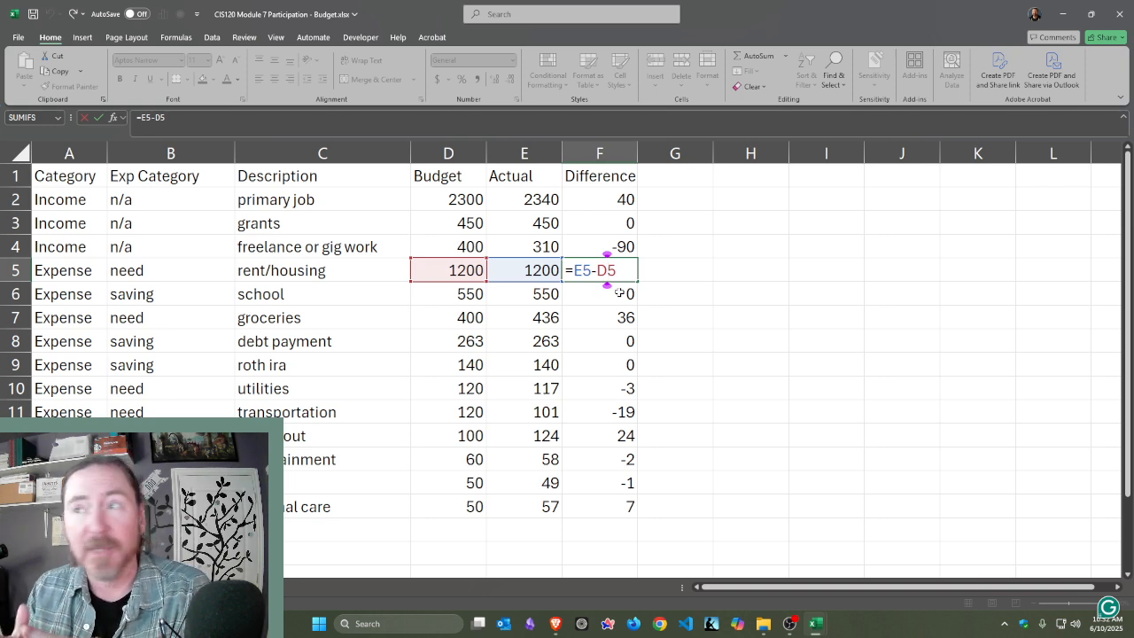
pyautogui.press('Return')
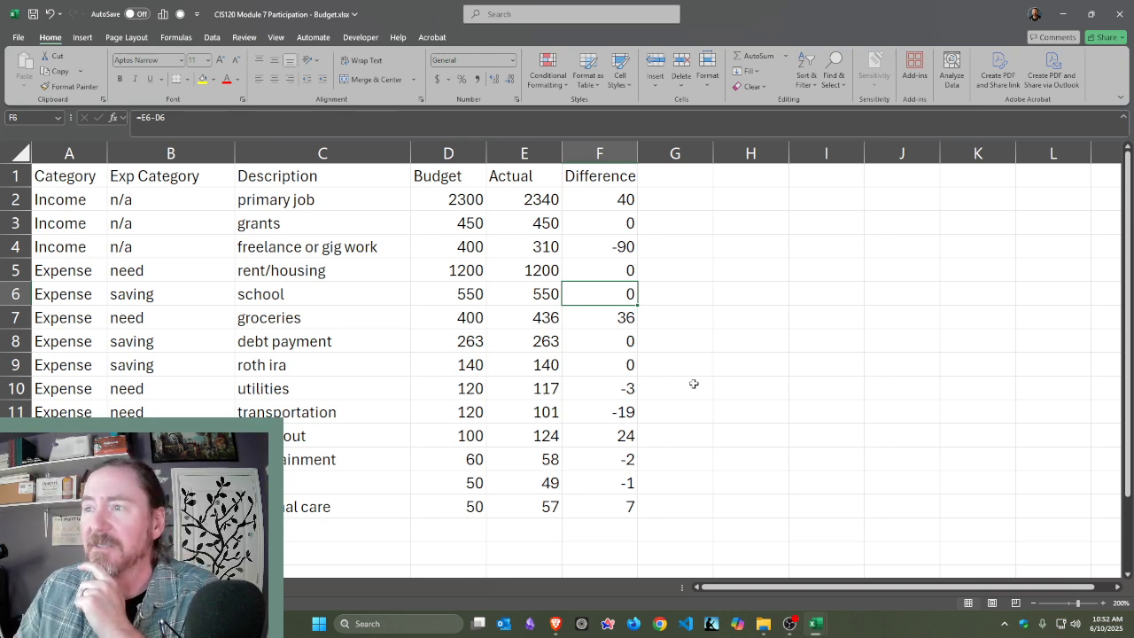
pyautogui.click(610, 371)
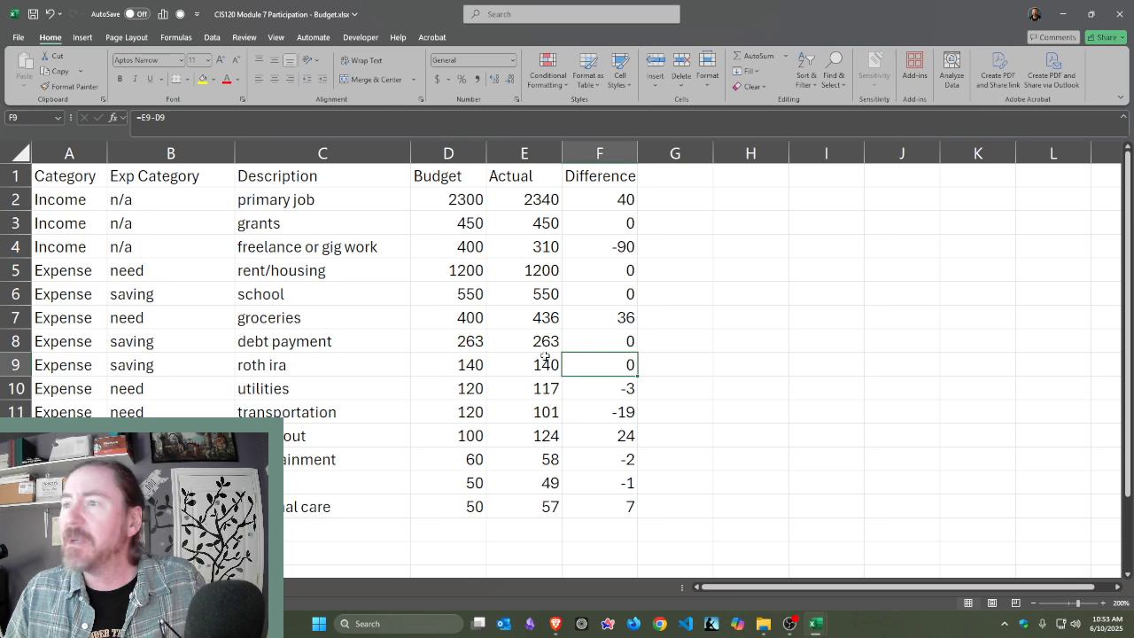
# Convert the budget data in A1:F15 into a table with headers.
pyautogui.moveTo(73, 182); pyautogui.dragTo(645, 525)
pyautogui.click(422, 454)
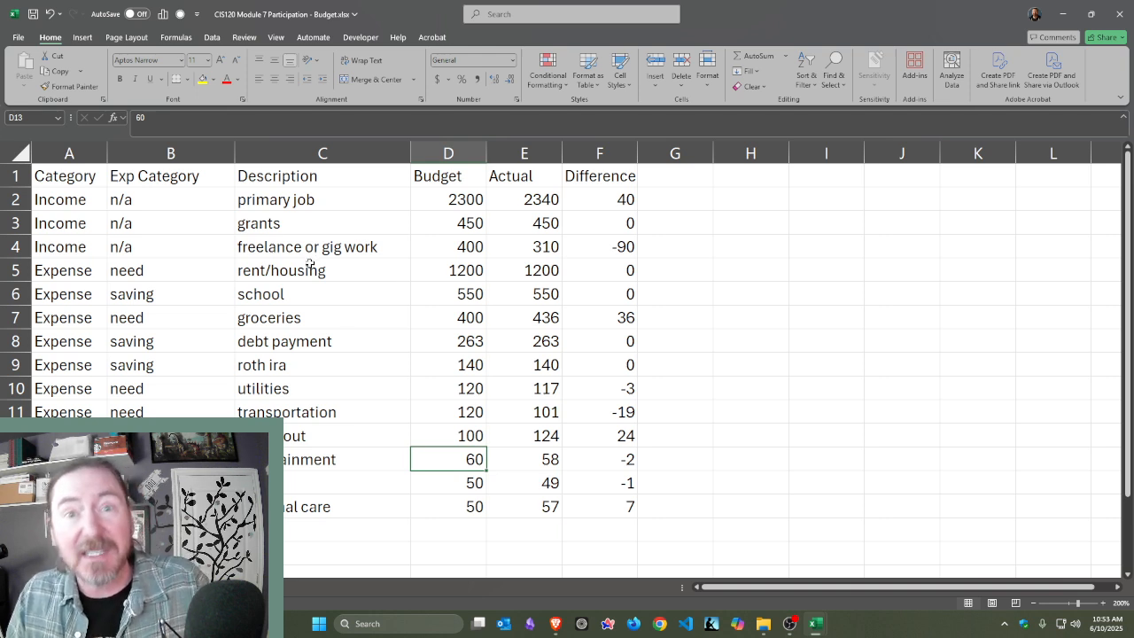
pyautogui.click(268, 320)
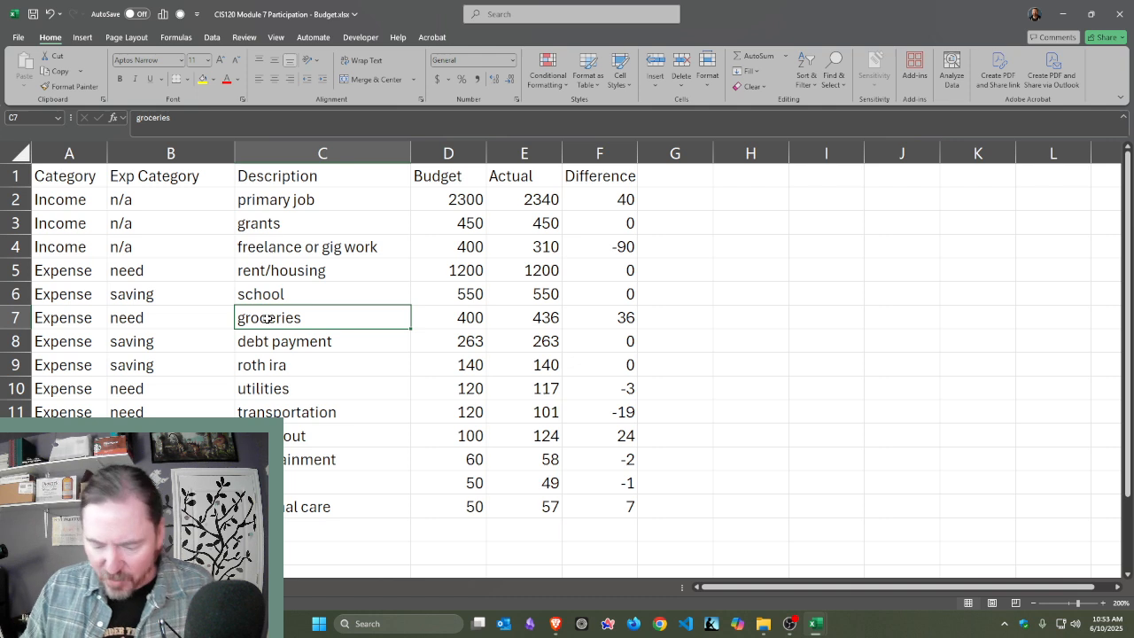
pyautogui.hotkey('ctrl', 't')
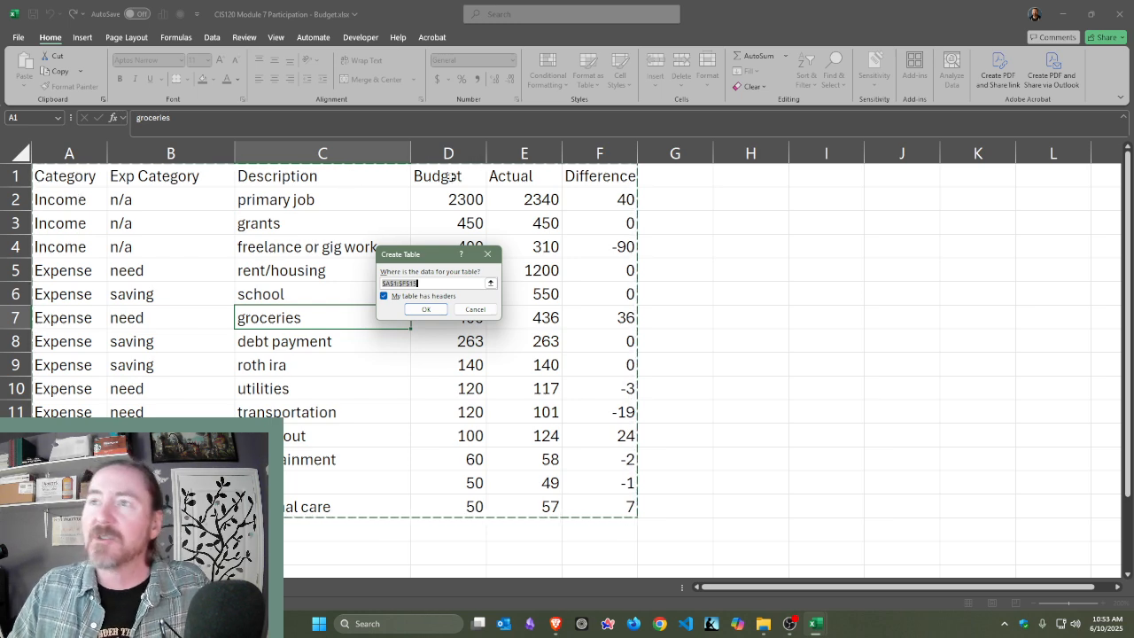
pyautogui.click(431, 310)
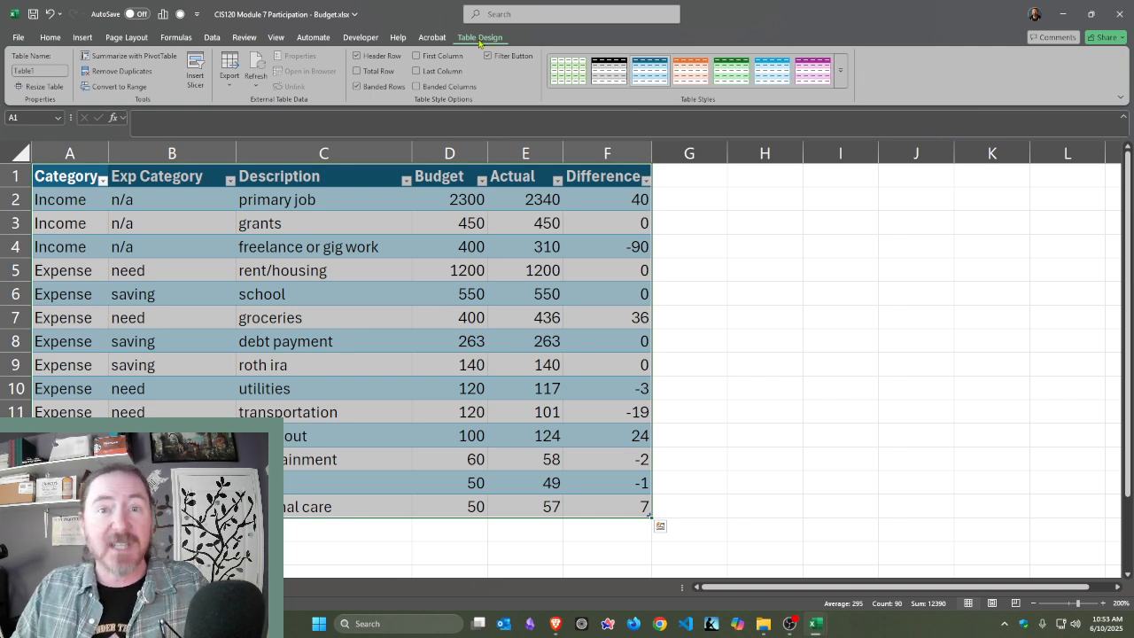
# Apply the light-green banded Medium table style with the green header row to the budget table.
pyautogui.click(840, 74)
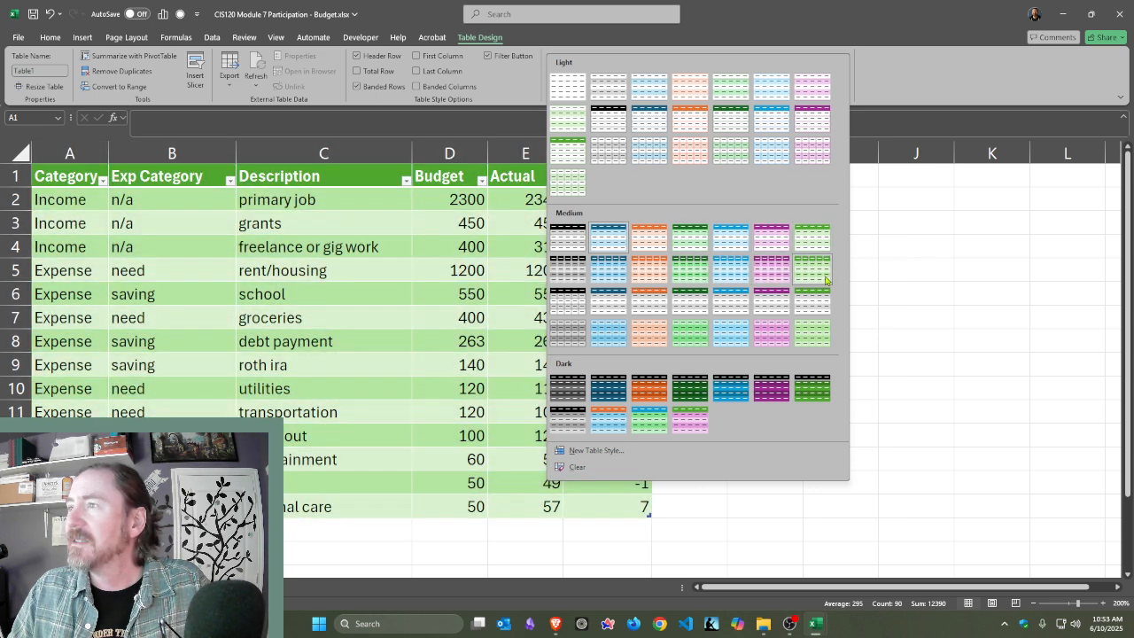
pyautogui.click(826, 280)
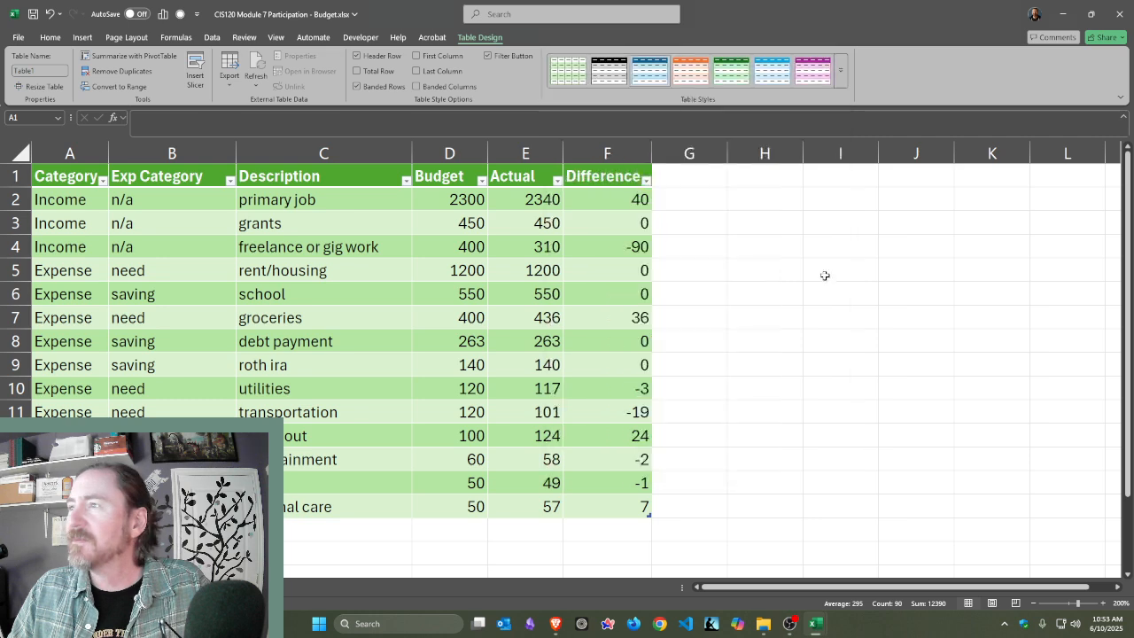
pyautogui.click(608, 367)
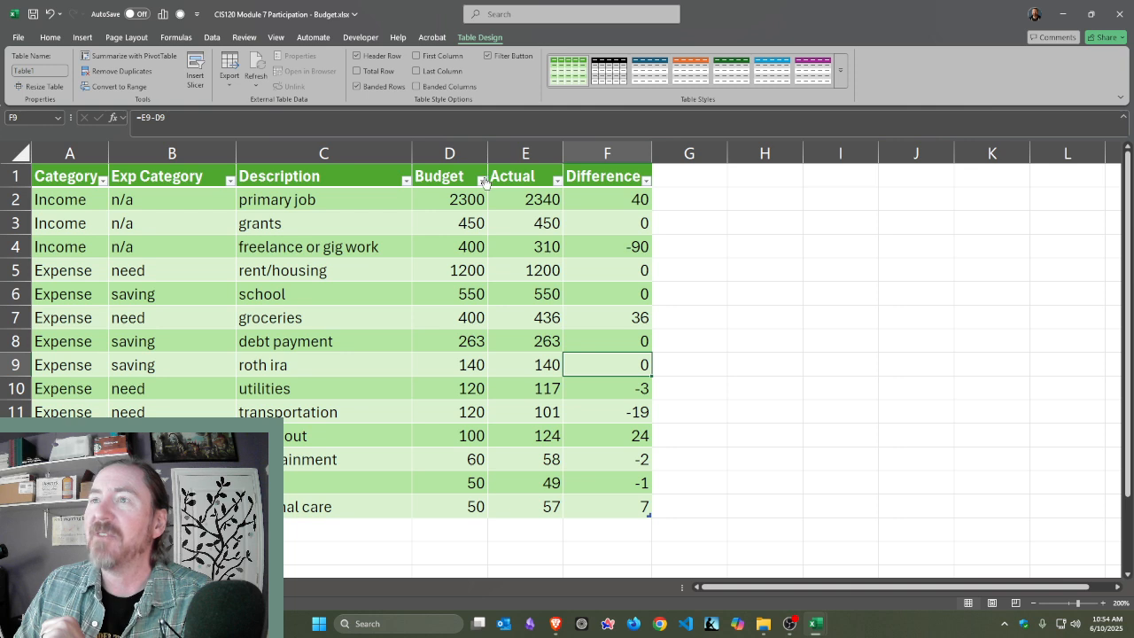
# Filter the table's Category column to show only the Expense rows.
pyautogui.click(405, 181)
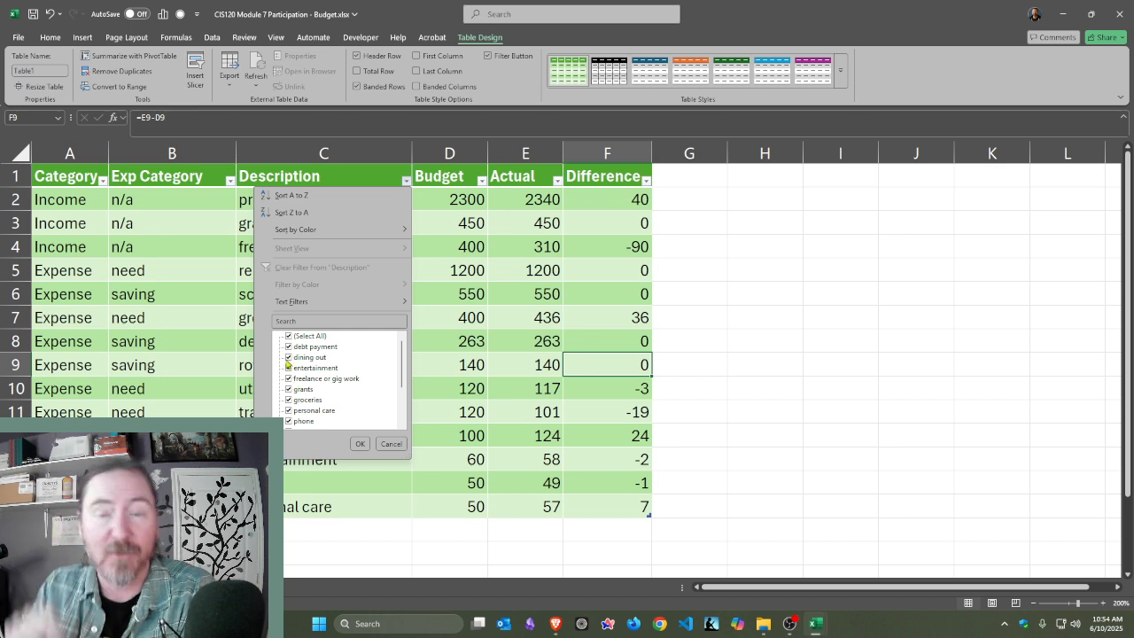
pyautogui.click(391, 444)
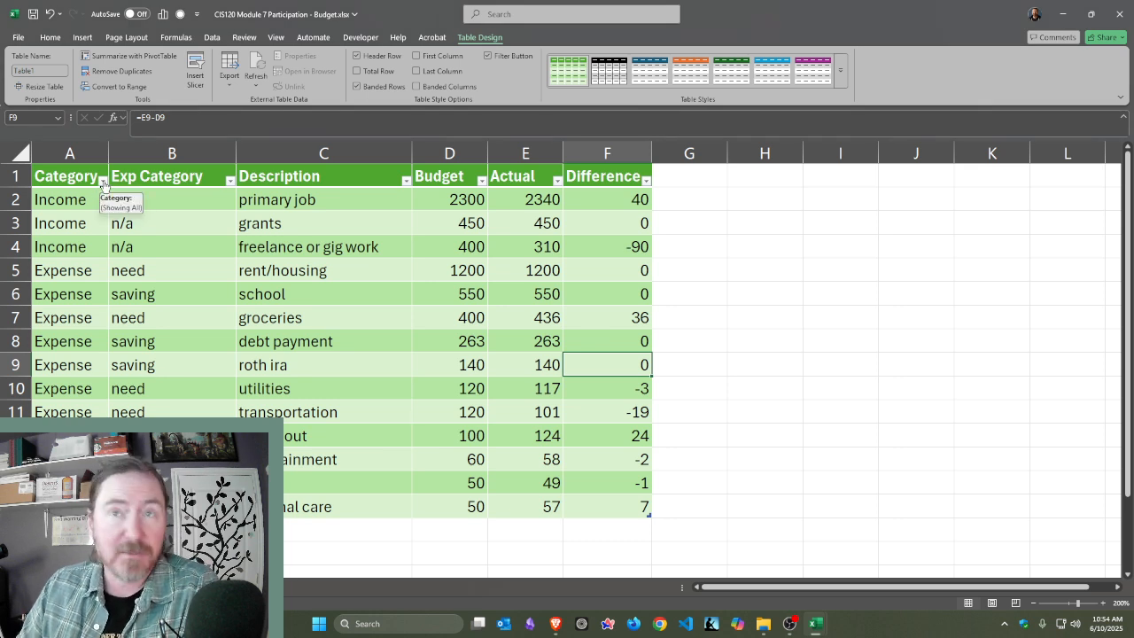
pyautogui.click(104, 182)
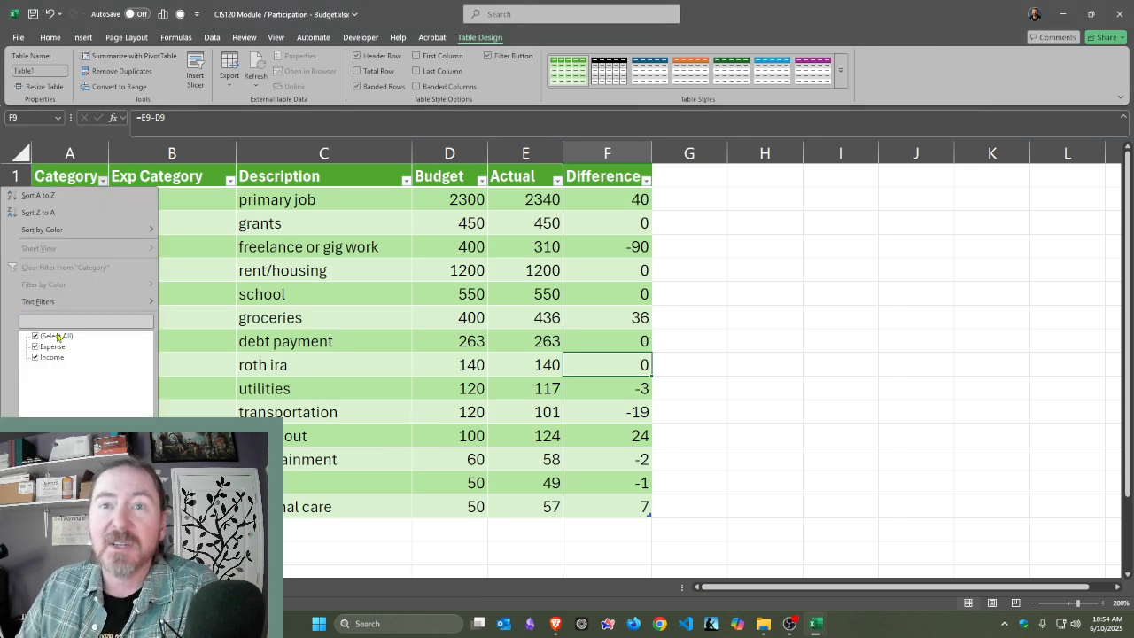
pyautogui.click(35, 337)
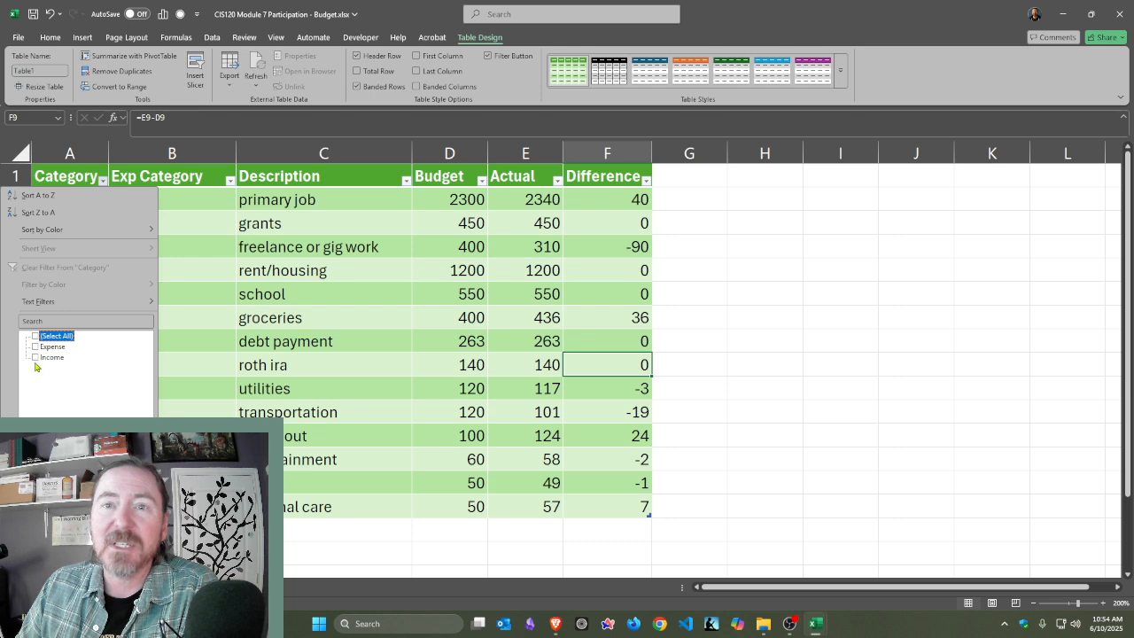
pyautogui.click(35, 347)
pyautogui.click(94, 441)
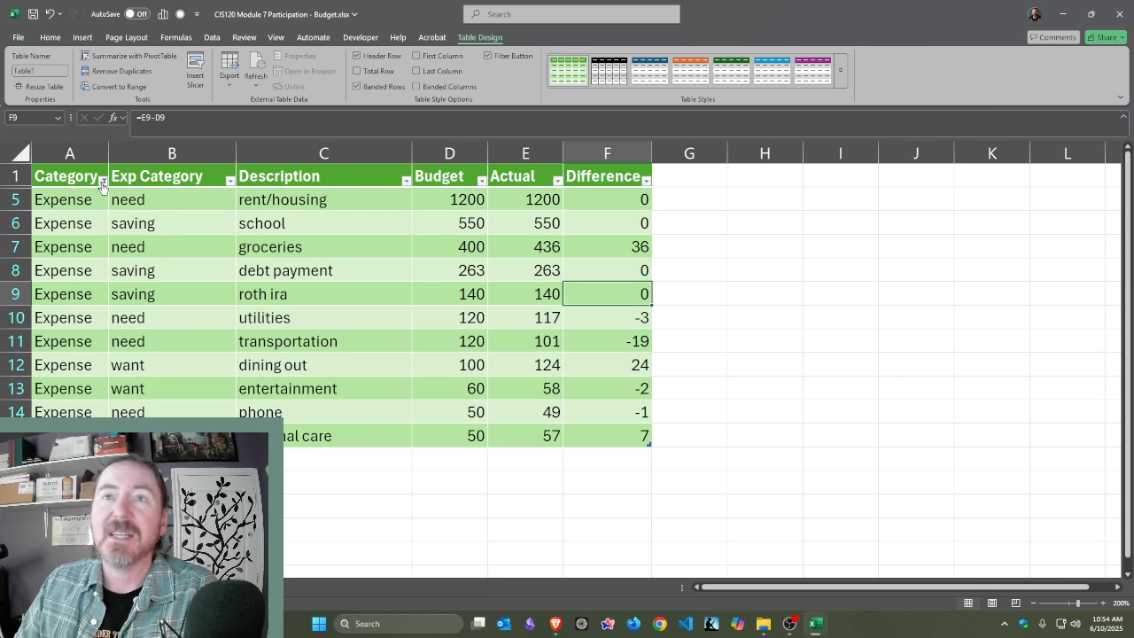
# Switch the Category filter to Income rows only, and restore all categories.
pyautogui.click(102, 181)
pyautogui.click(35, 347)
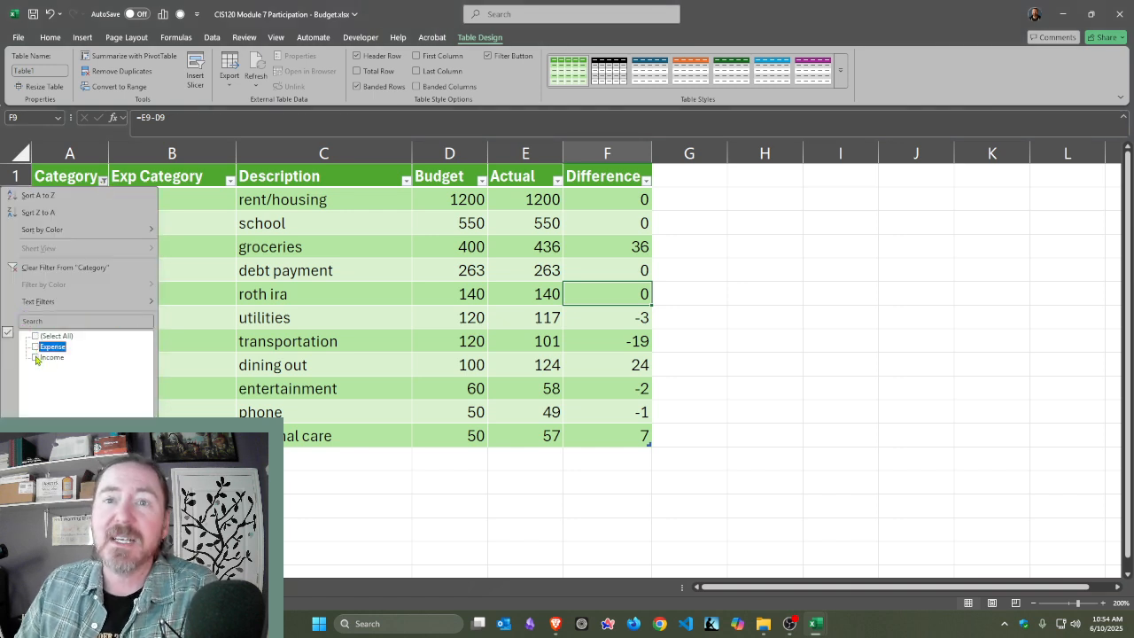
pyautogui.click(36, 357)
pyautogui.click(94, 440)
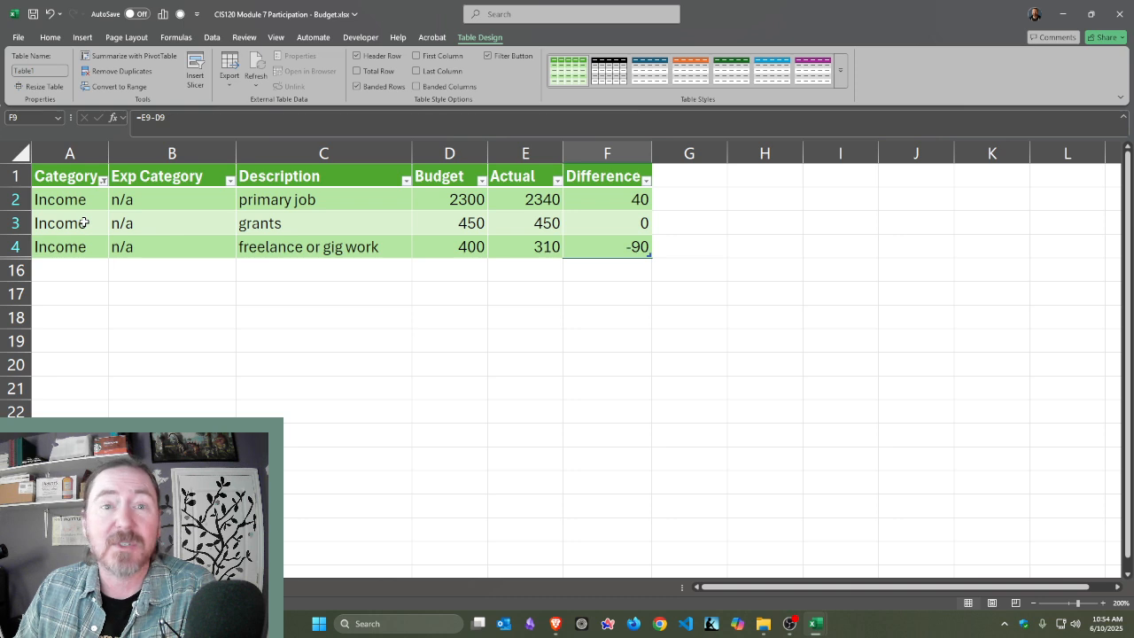
pyautogui.click(103, 180)
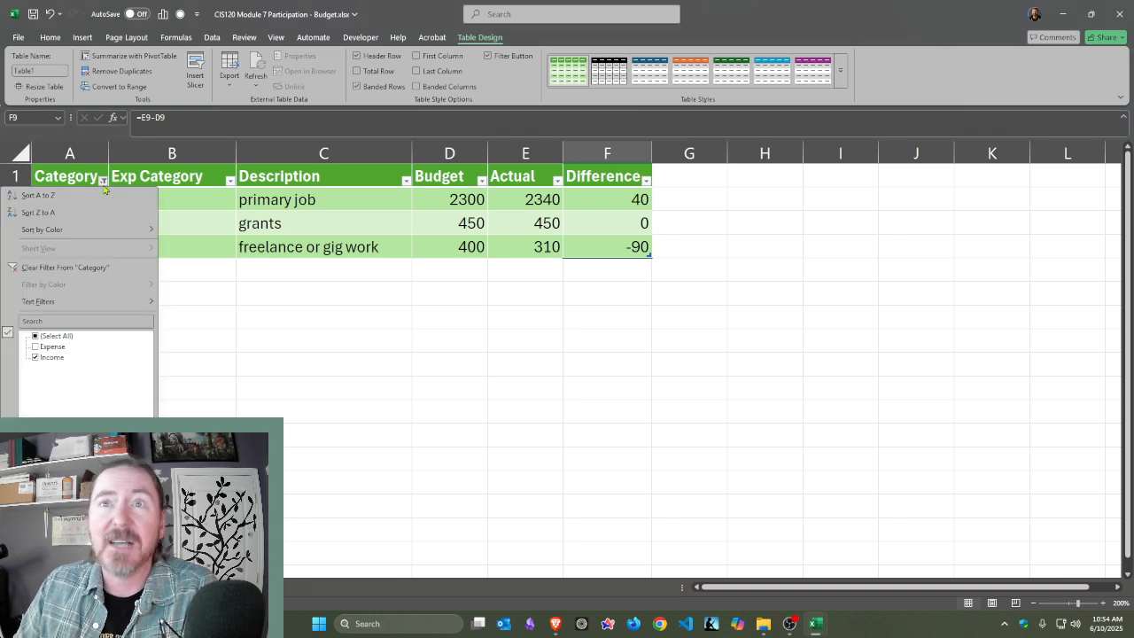
pyautogui.click(35, 337)
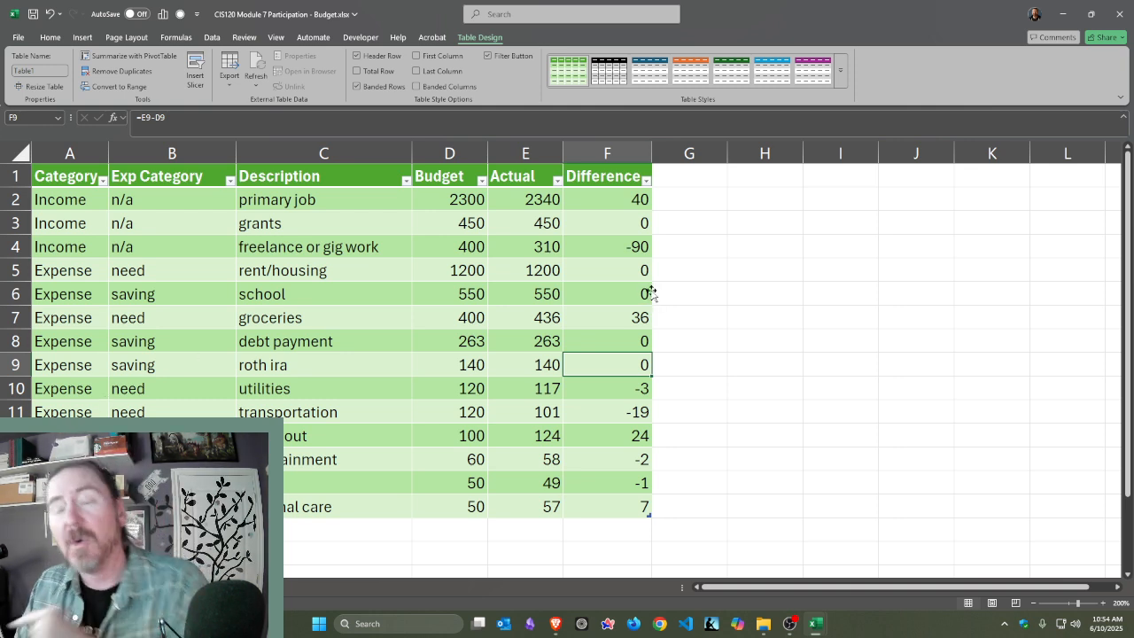
# Check the Difference formula in F2 and clear the formulas from F2:F15, keeping the column header.
pyautogui.moveTo(620, 199); pyautogui.dragTo(612, 507)
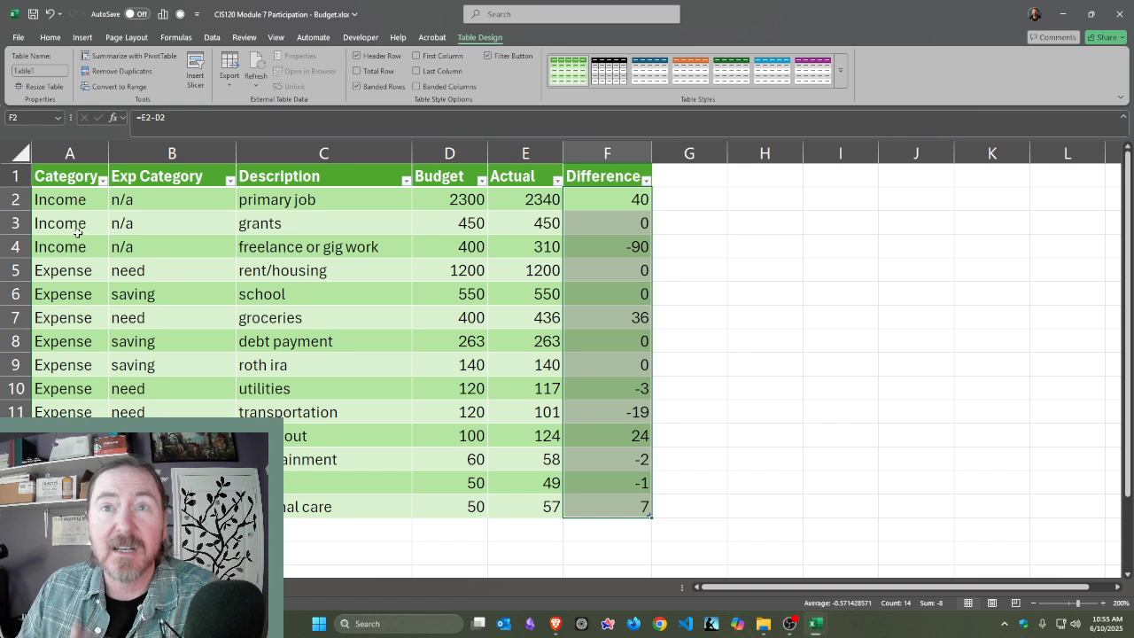
pyautogui.click(608, 250)
pyautogui.doubleClick(610, 199)
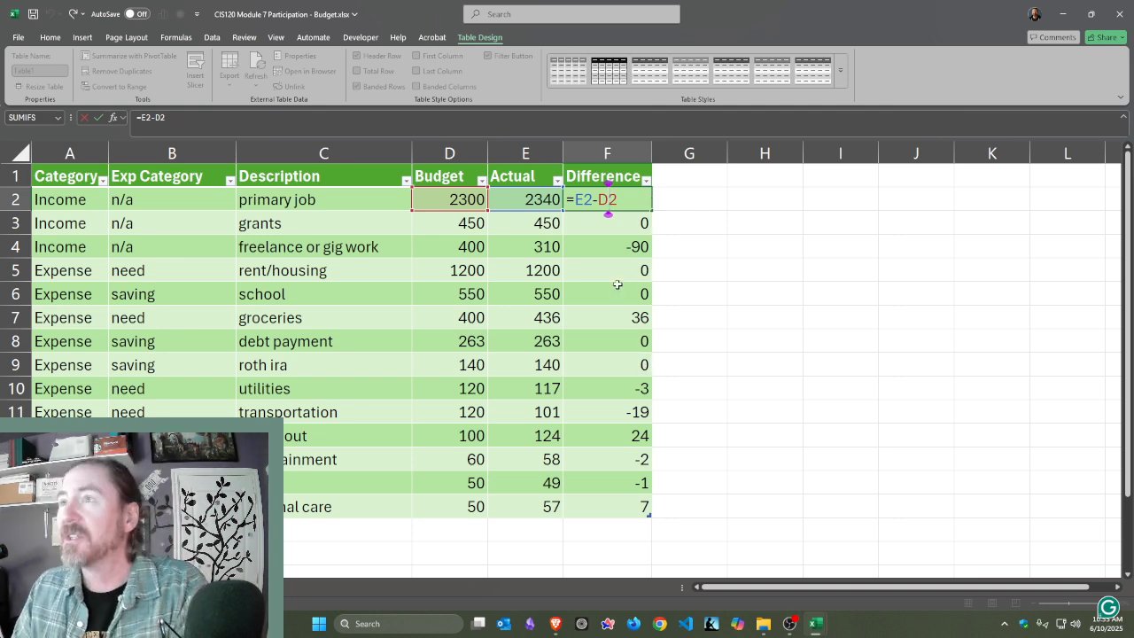
pyautogui.moveTo(618, 279); pyautogui.dragTo(603, 355)
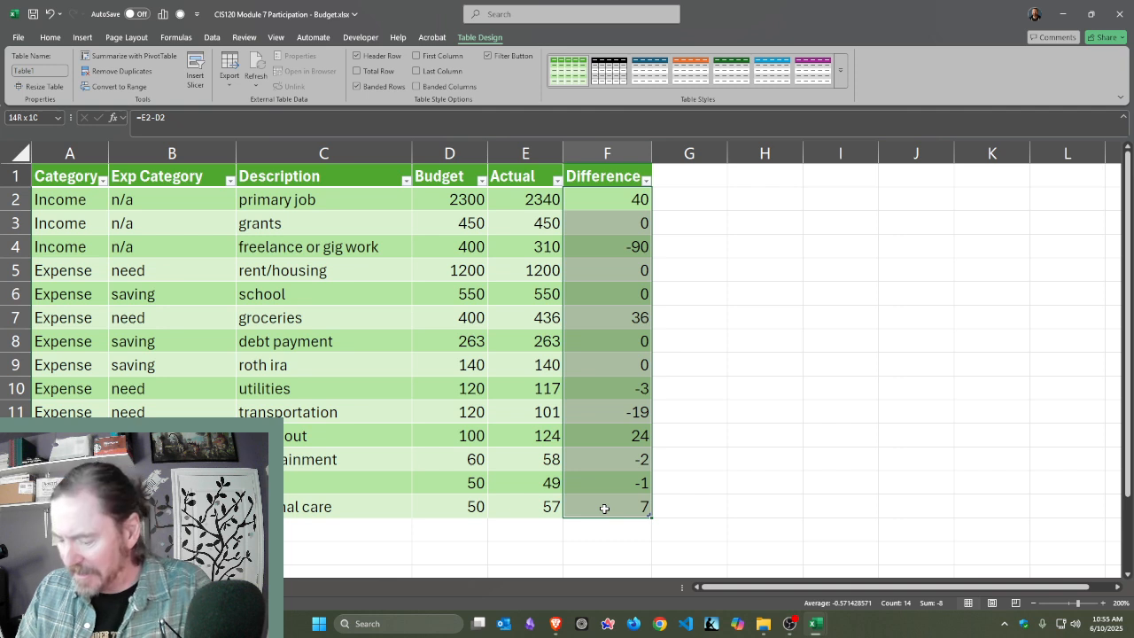
pyautogui.press('Delete')
pyautogui.click(588, 354)
pyautogui.click(618, 199)
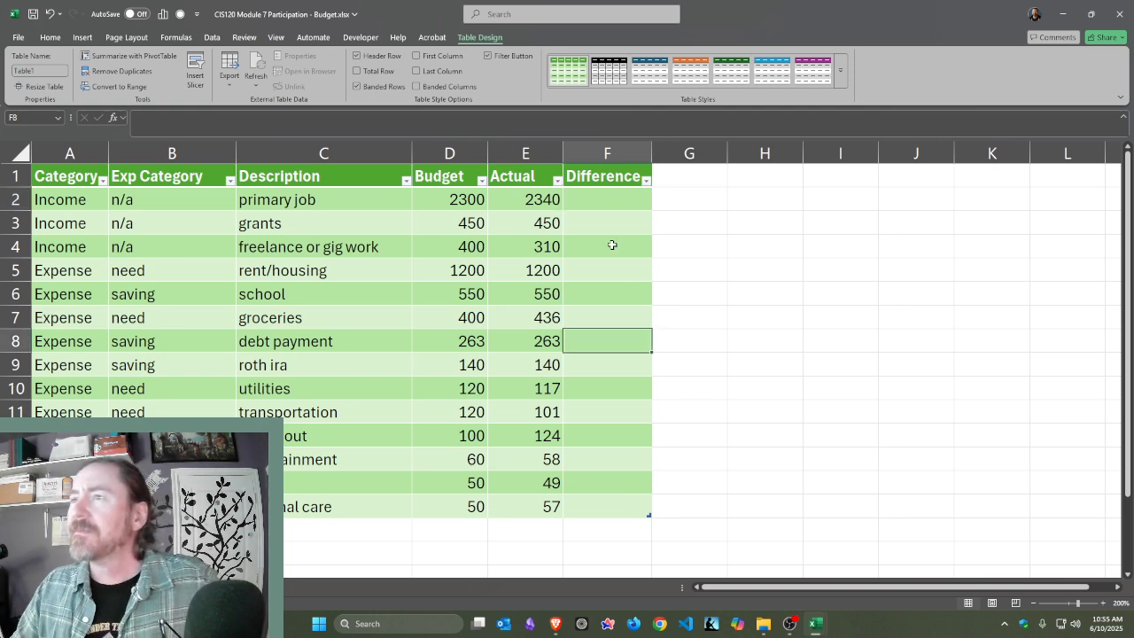
pyautogui.write('=IF')
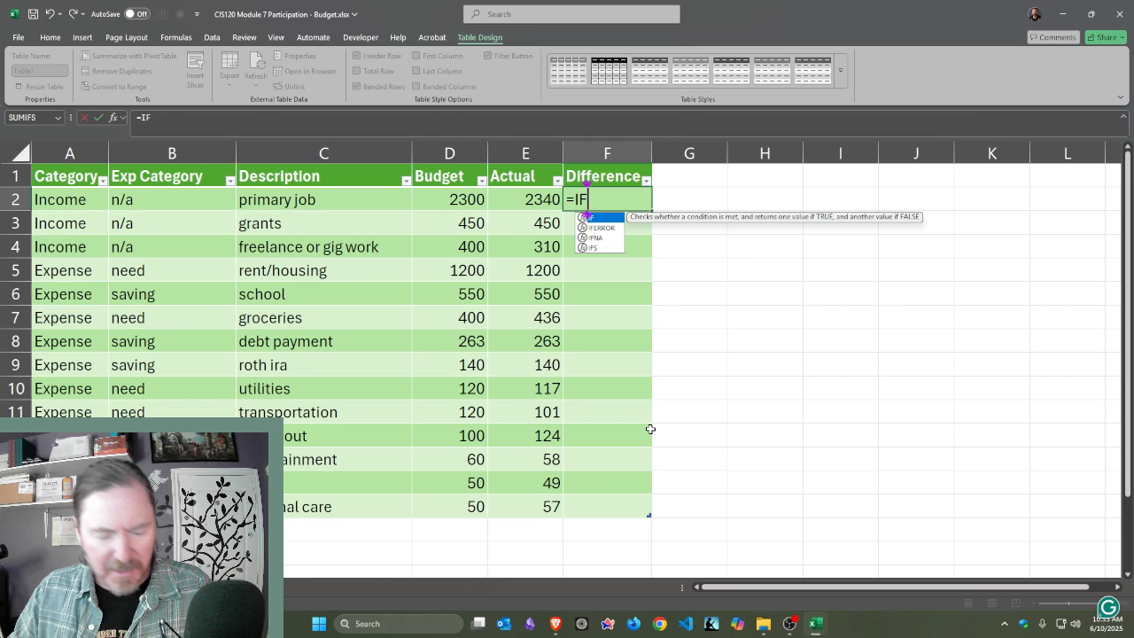
pyautogui.press('Escape')
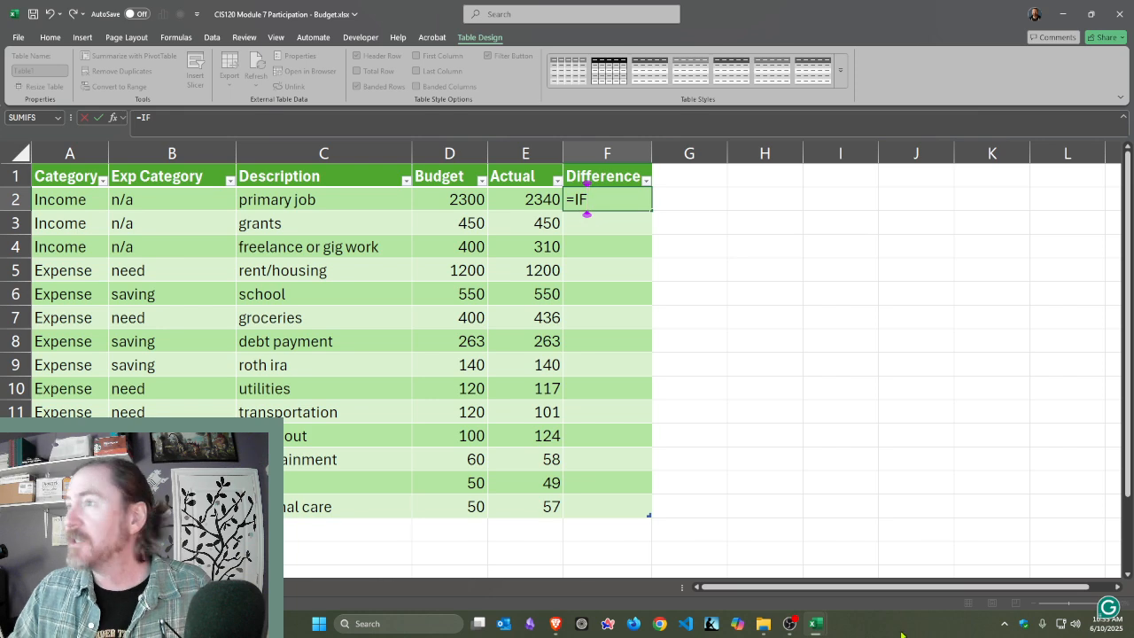
pyautogui.press('Escape')
pyautogui.click(1104, 604)
pyautogui.click(1103, 604)
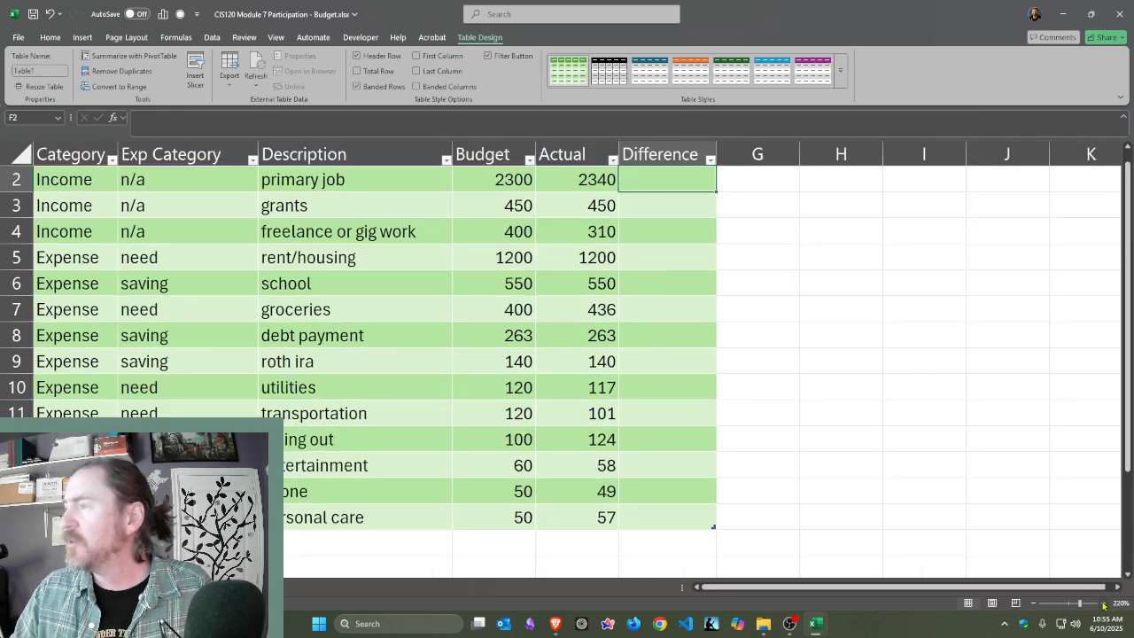
pyautogui.click(1103, 603)
pyautogui.click(1103, 603)
pyautogui.click(1103, 604)
pyautogui.click(1103, 603)
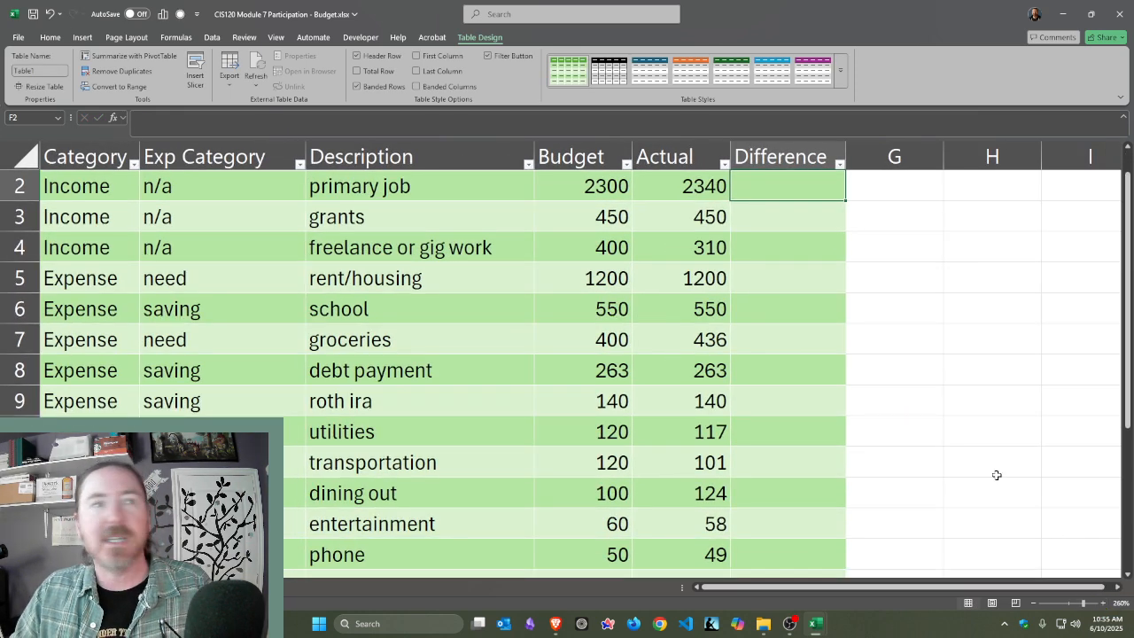
pyautogui.scroll(1, 983, 461)
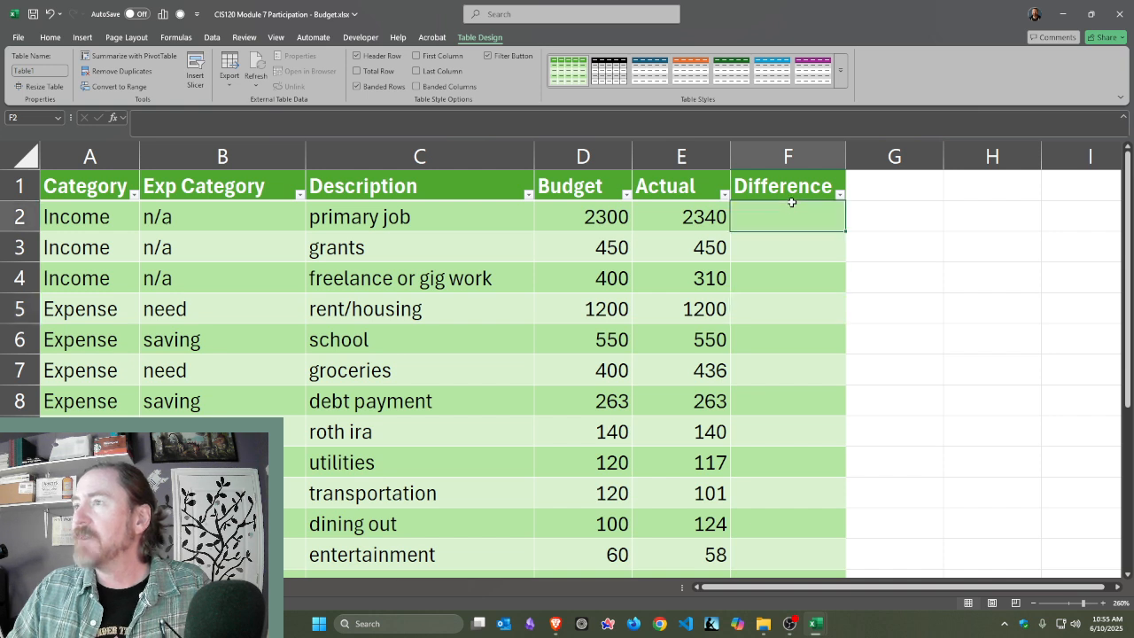
pyautogui.write('=')
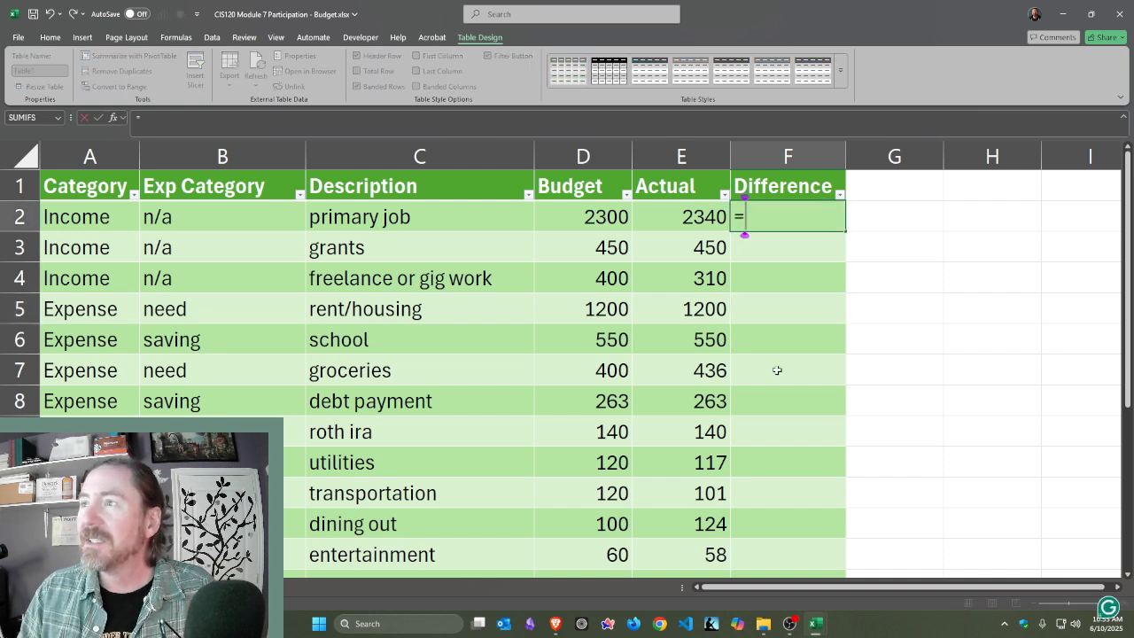
pyautogui.write('IF(')
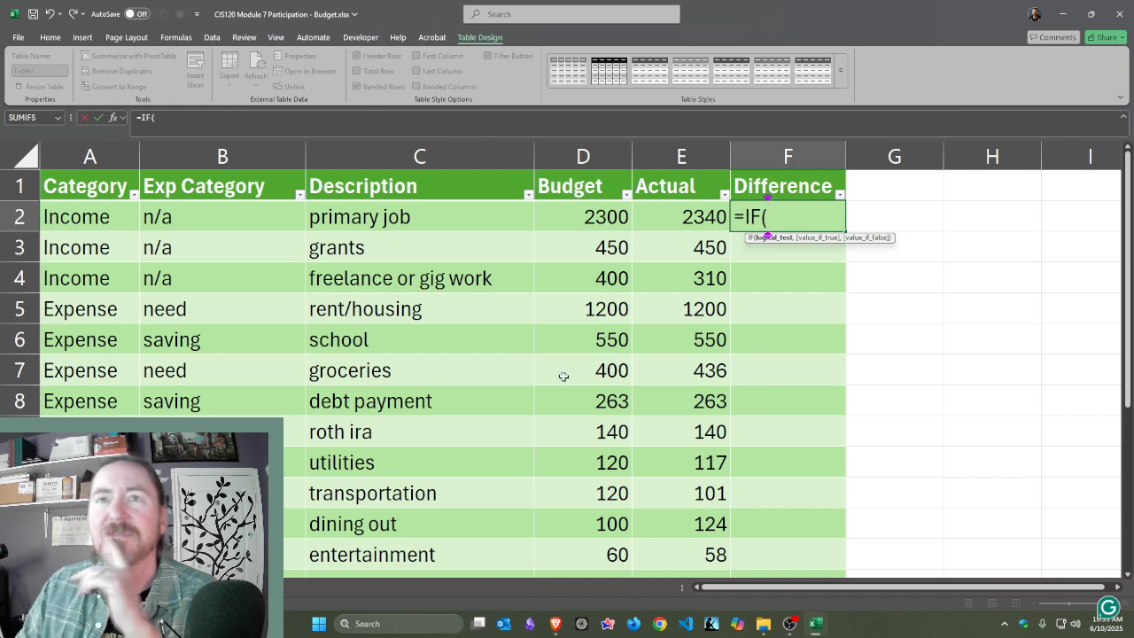
pyautogui.click(77, 217)
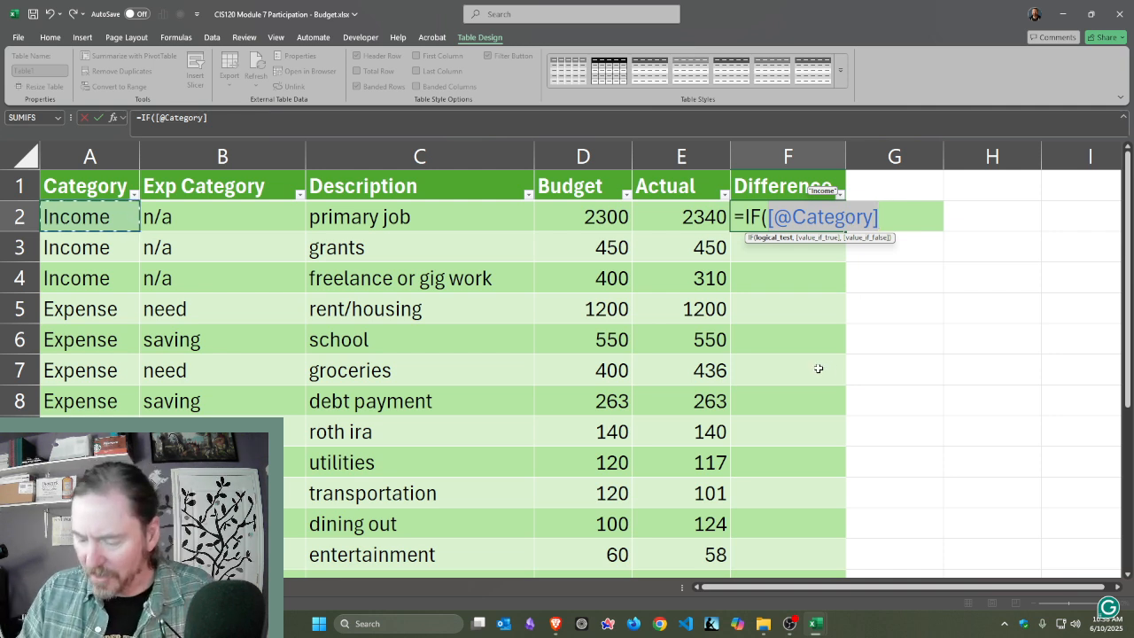
pyautogui.write('=')
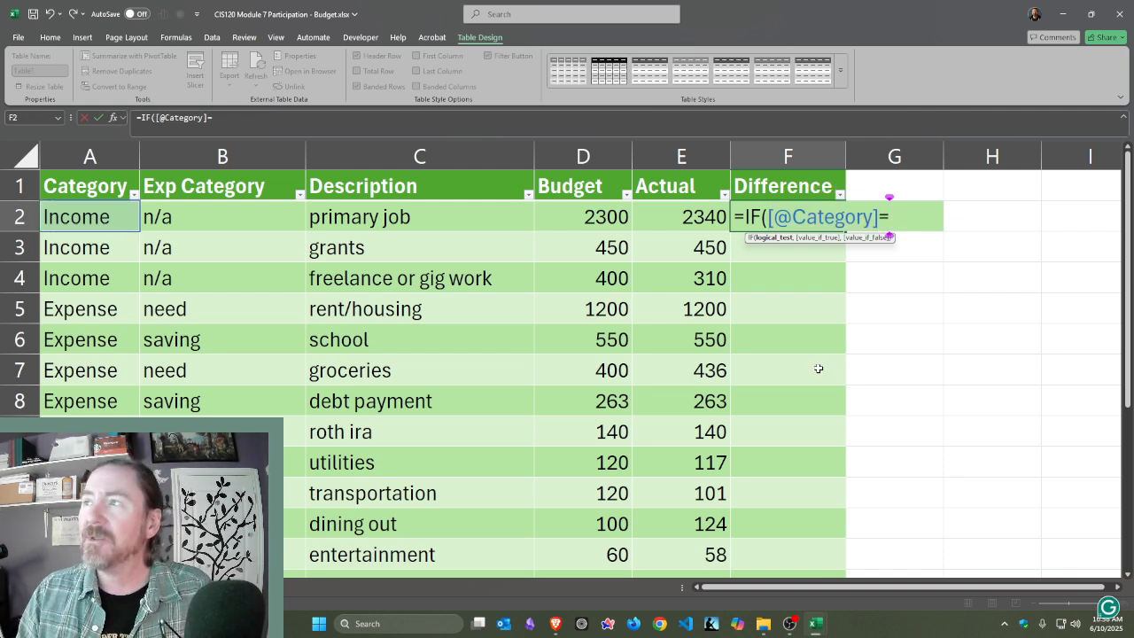
pyautogui.write('"Income"')
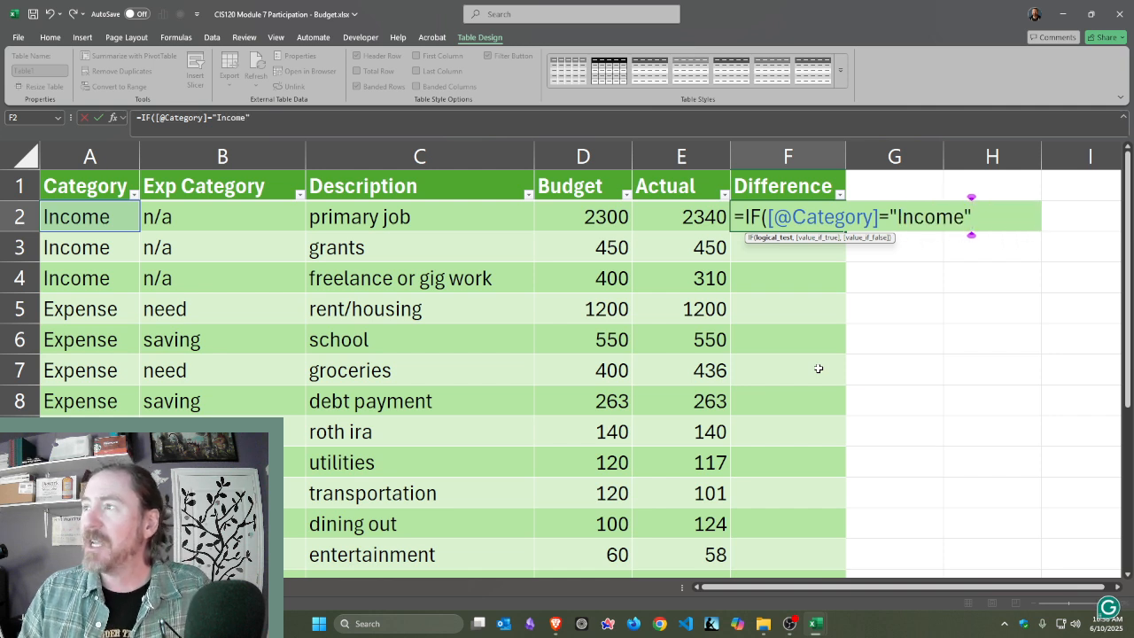
pyautogui.write(',')
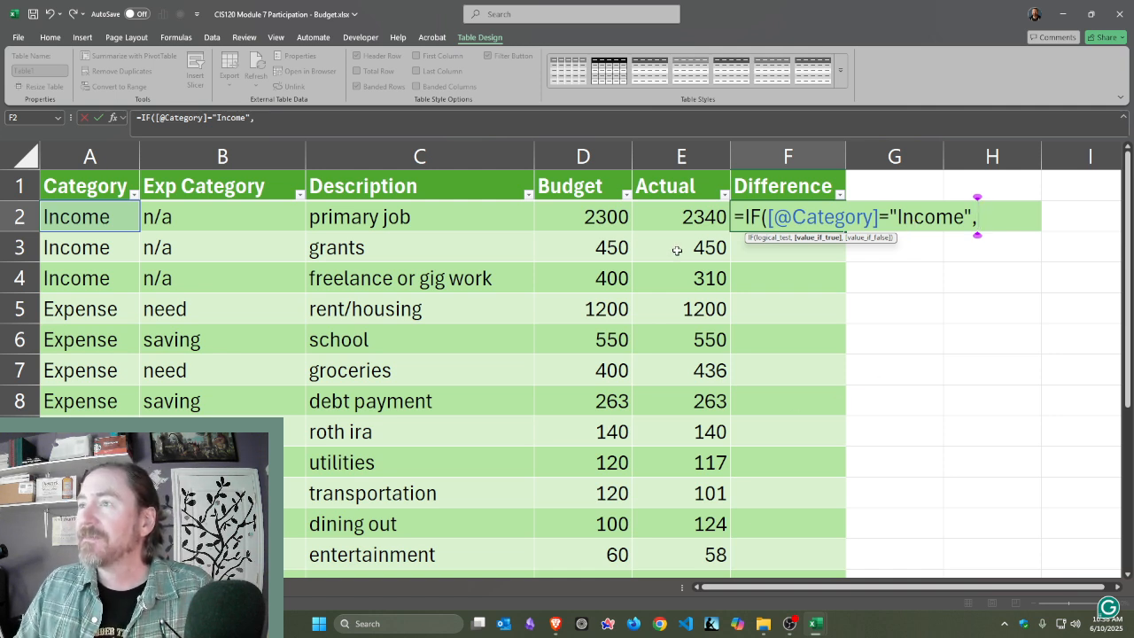
pyautogui.click(679, 216)
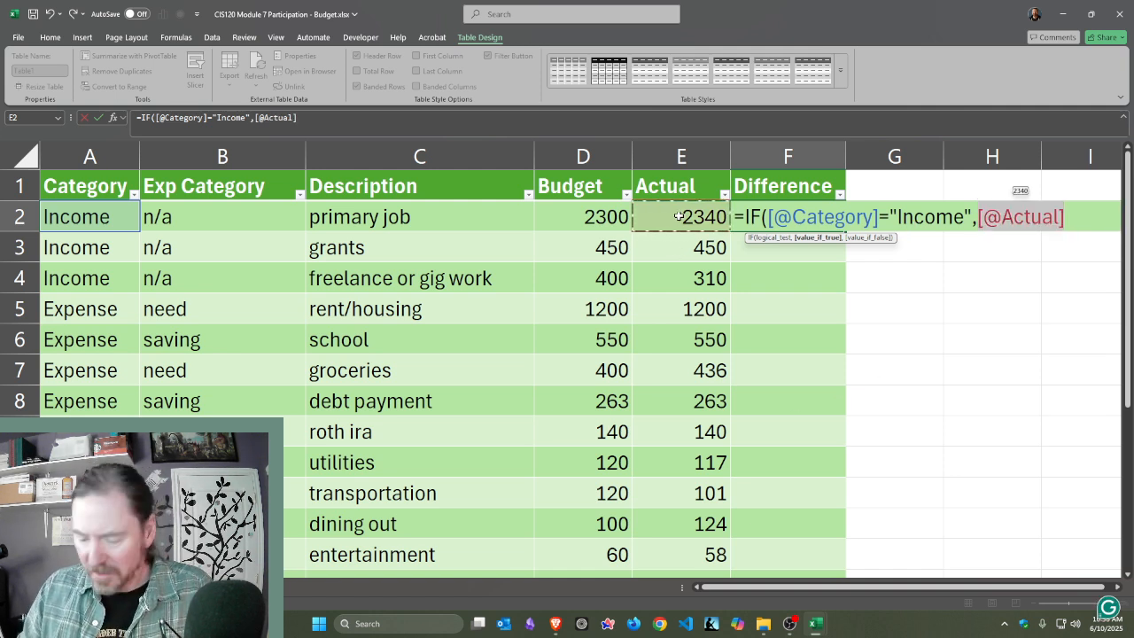
pyautogui.write('-')
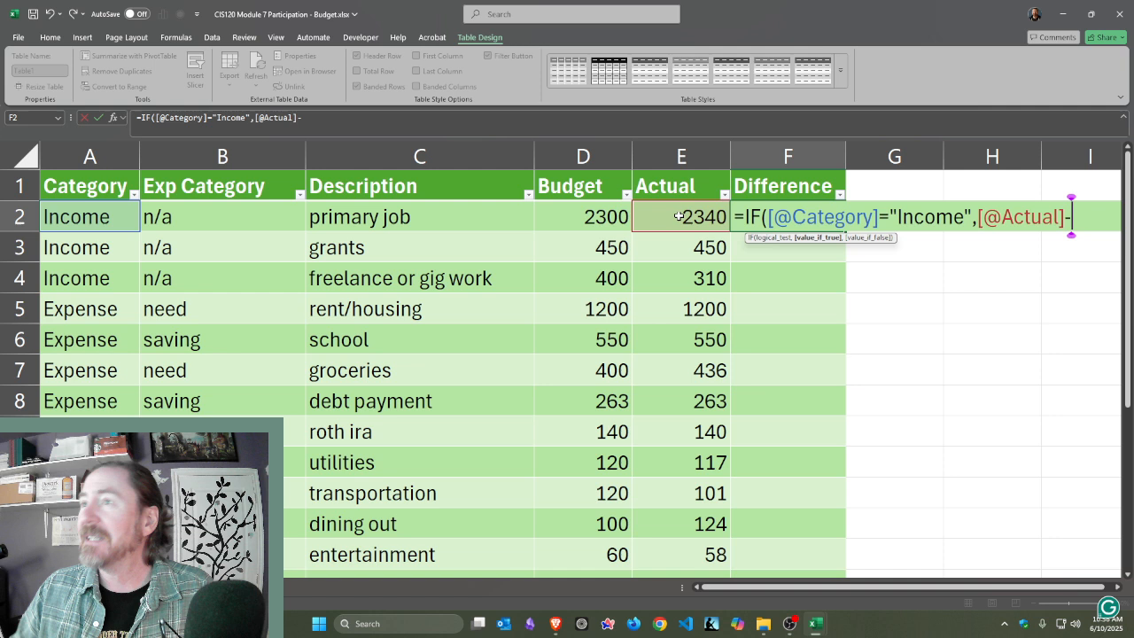
pyautogui.click(595, 218)
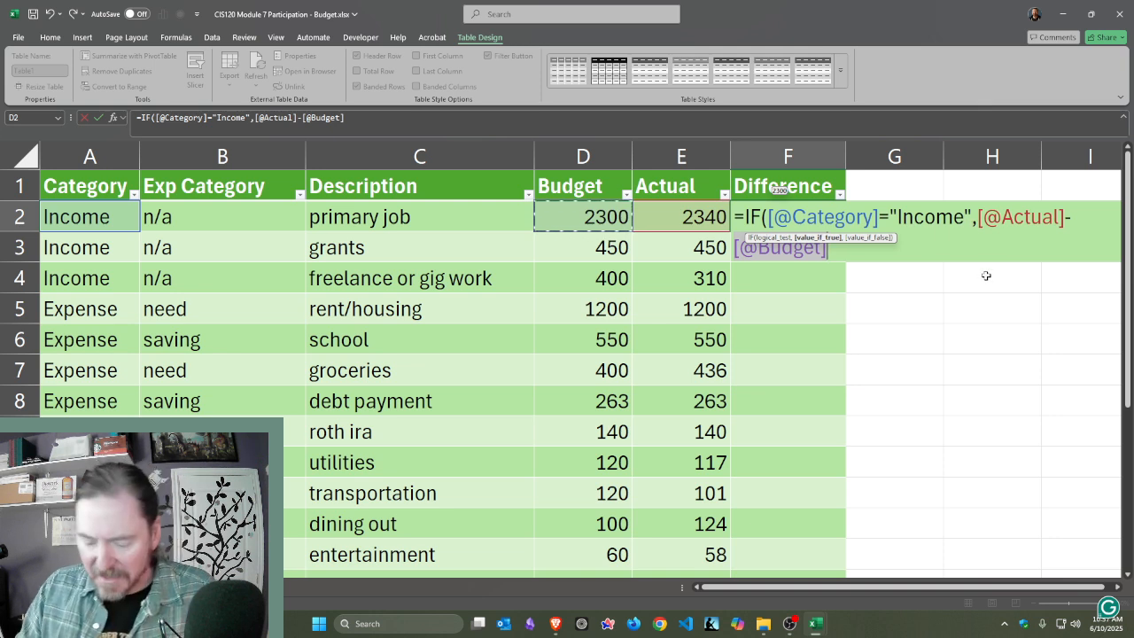
pyautogui.write(',')
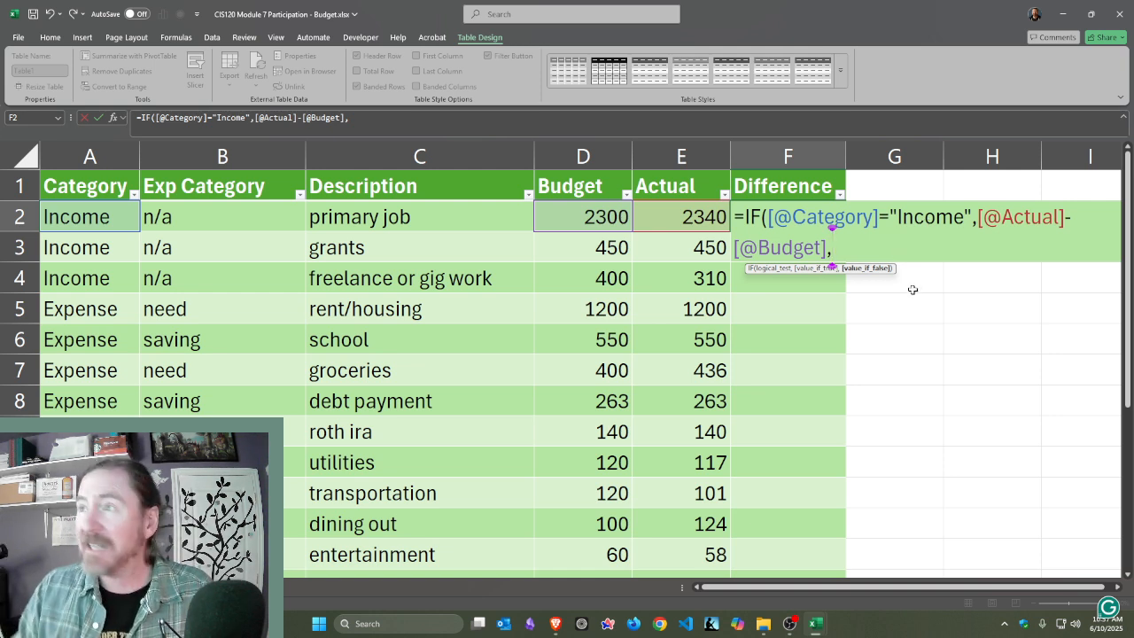
pyautogui.click(590, 217)
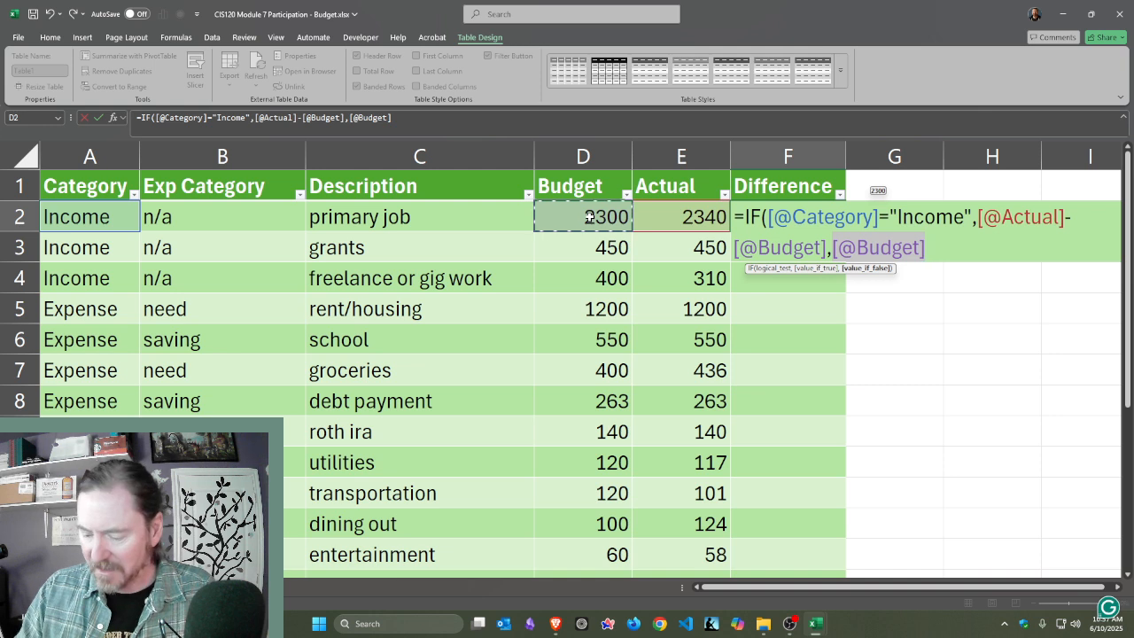
pyautogui.write('-')
pyautogui.click(671, 219)
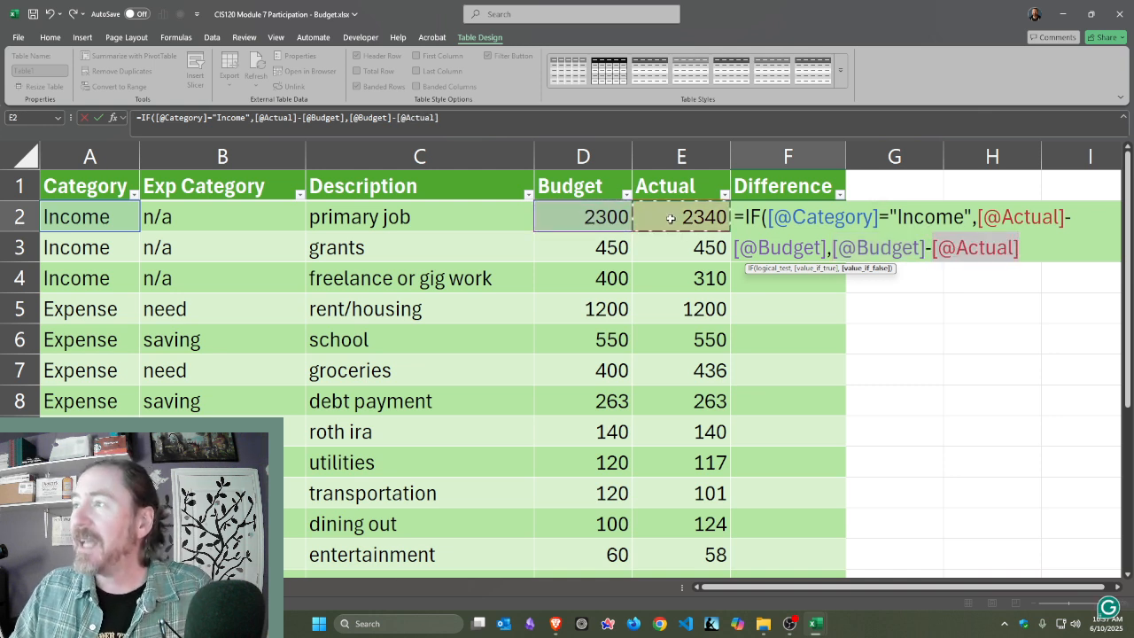
pyautogui.write(')')
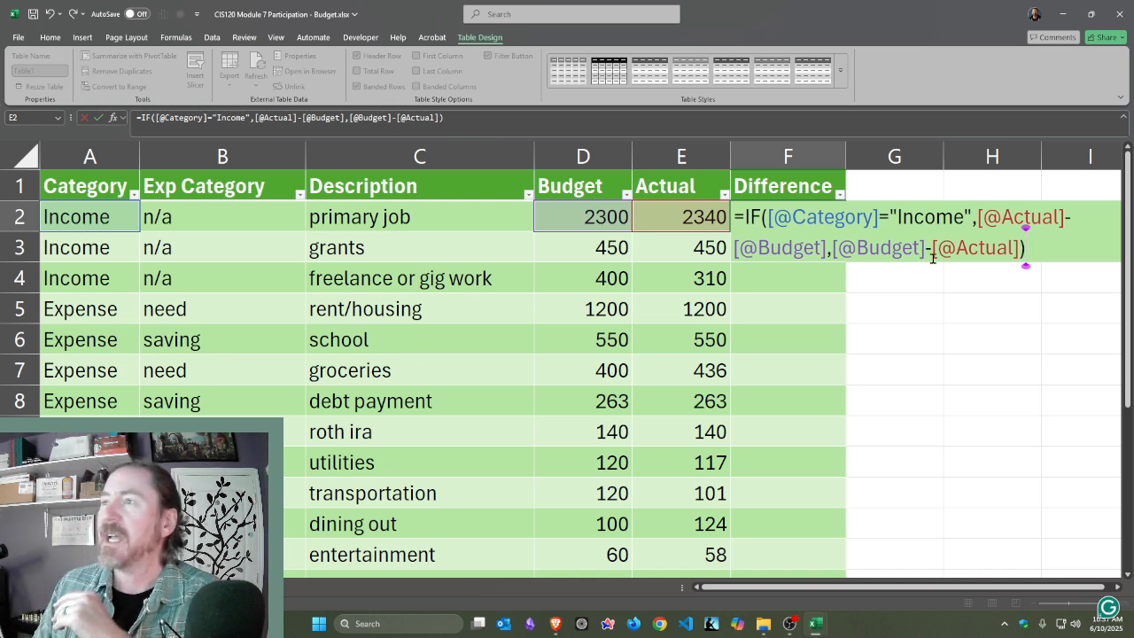
pyautogui.press('Return')
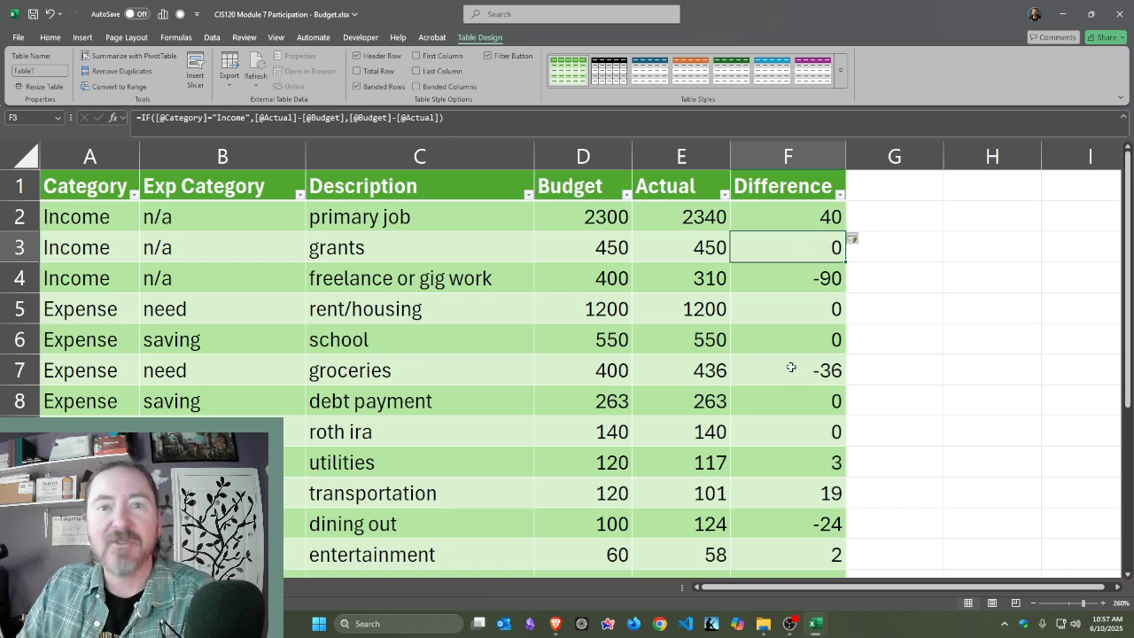
# Fill the IF formula from F2 down the rest of the Difference column through F15.
pyautogui.click(792, 214)
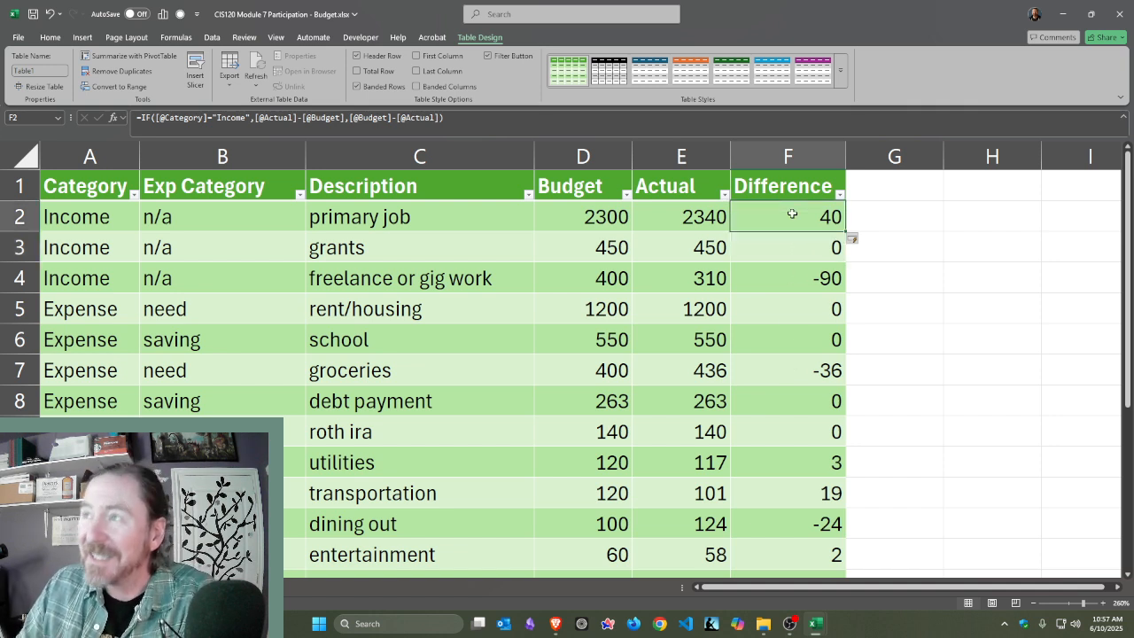
pyautogui.doubleClick(843, 233)
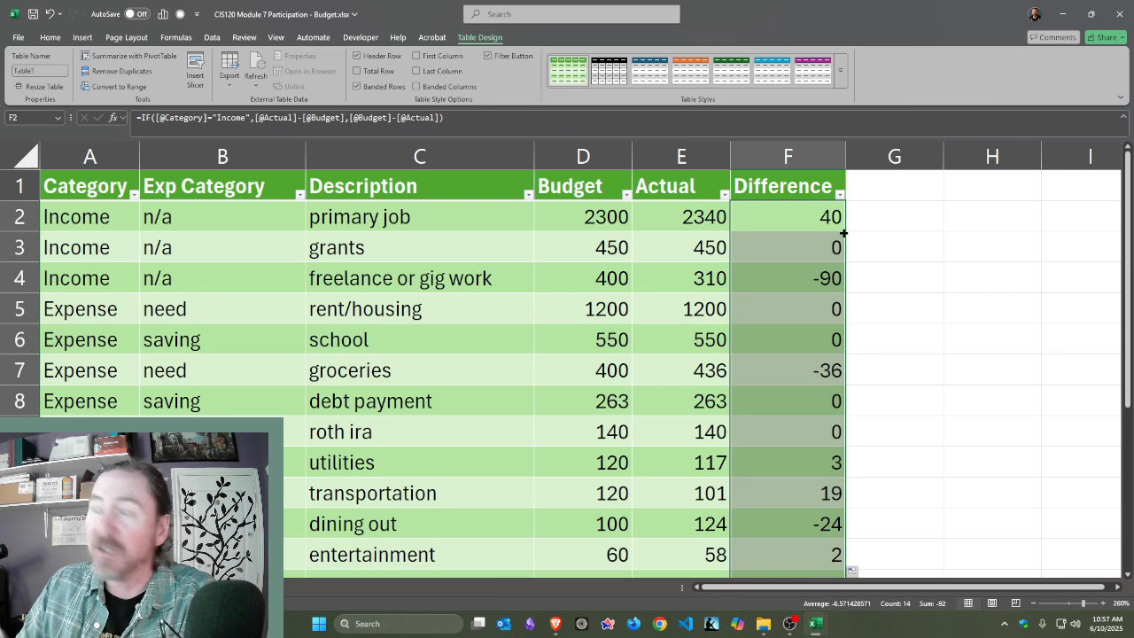
pyautogui.click(798, 246)
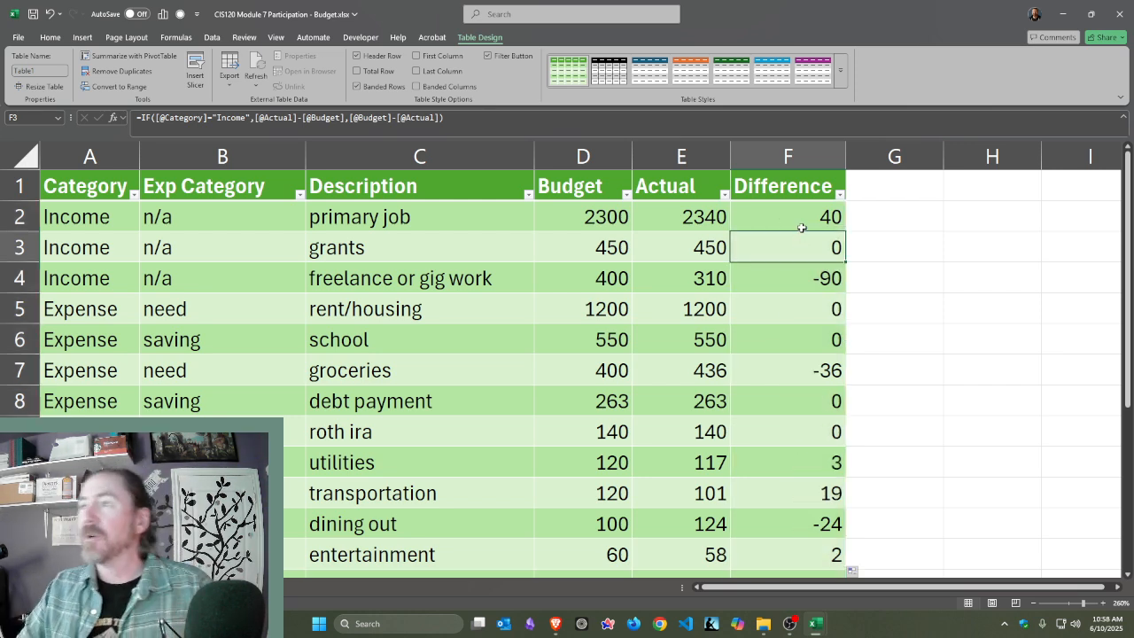
pyautogui.click(804, 226)
pyautogui.moveTo(840, 237)
pyautogui.mouseDown()
pyautogui.moveTo(849, 600)
pyautogui.moveTo(842, 503)
pyautogui.mouseUp()
pyautogui.click(797, 460)
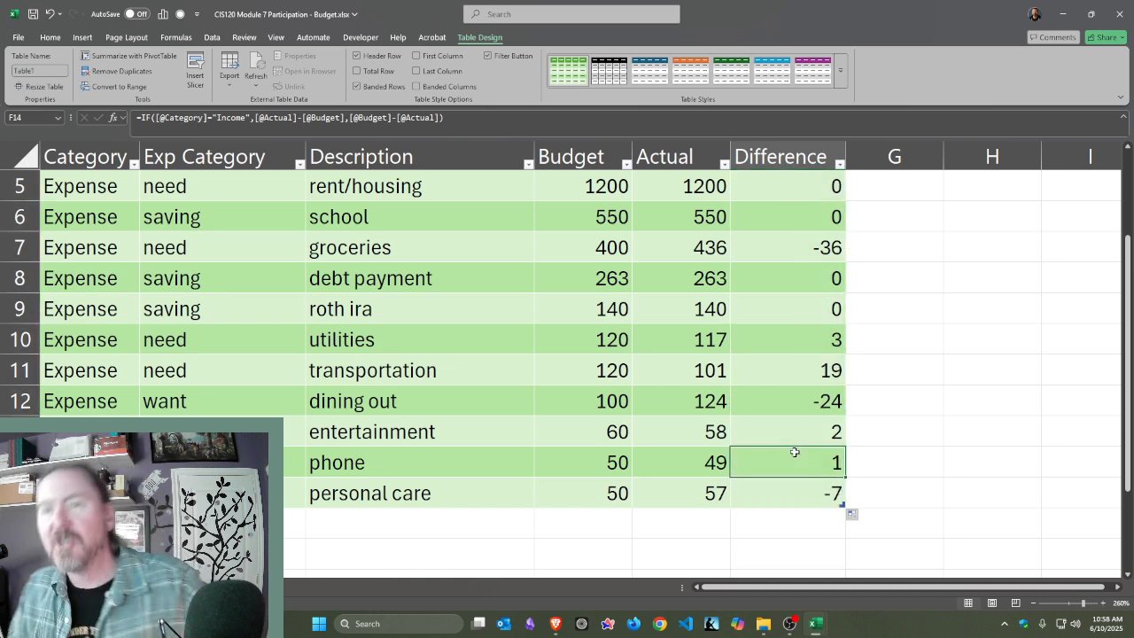
# Compare budget, actual and difference in the primary job, freelance, groceries, dining out and transportation rows.
pyautogui.scroll(2, 788, 394)
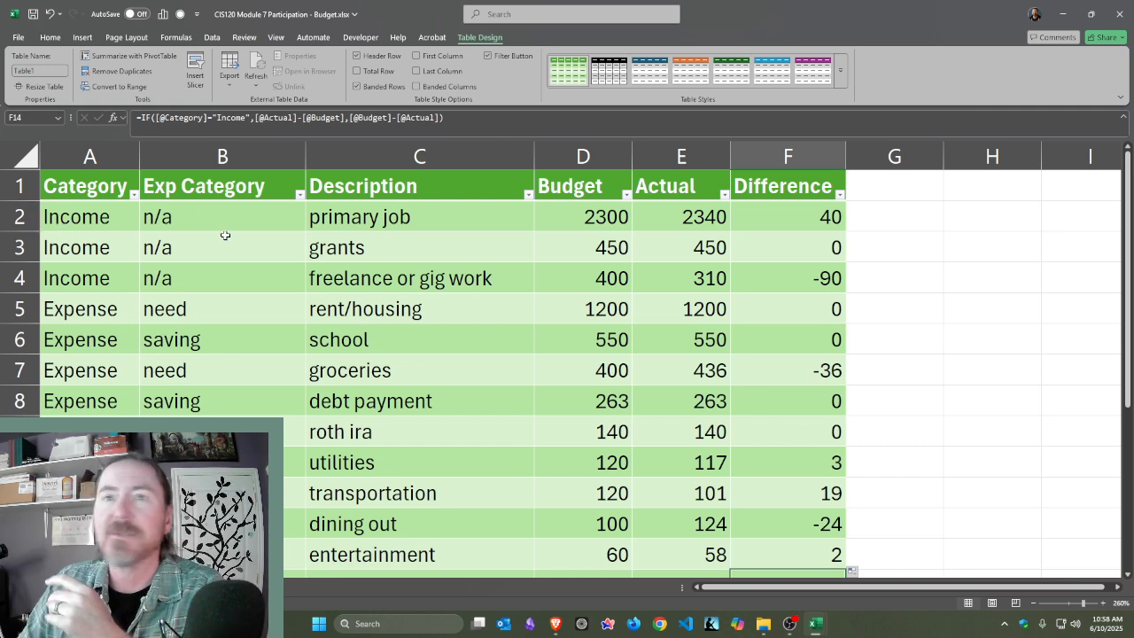
pyautogui.click(40, 228)
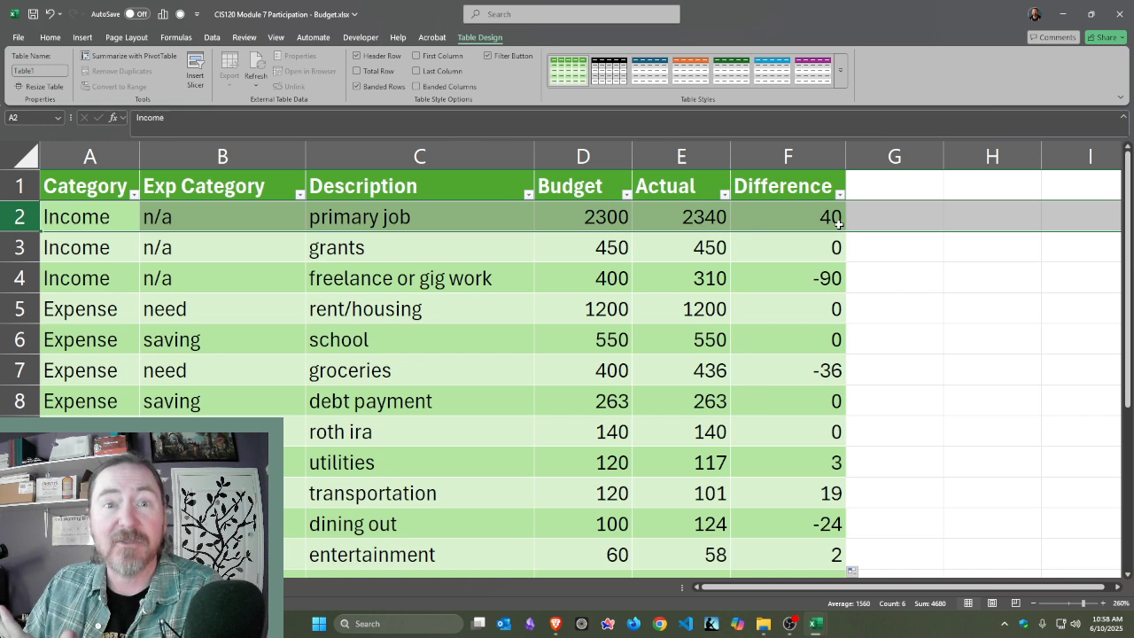
pyautogui.click(22, 277)
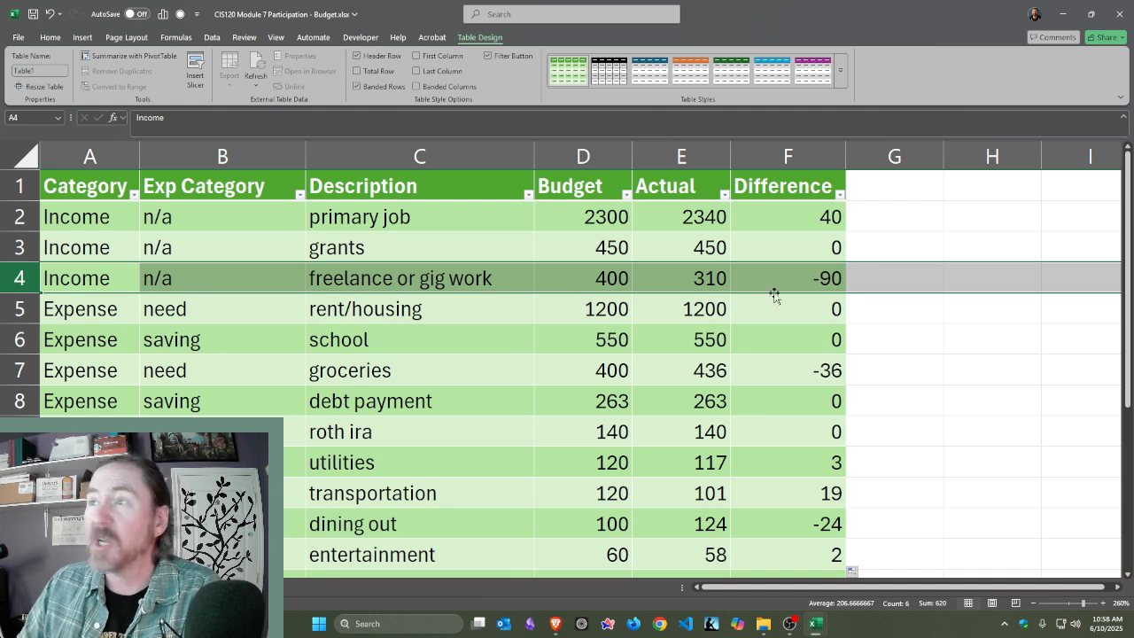
pyautogui.click(26, 369)
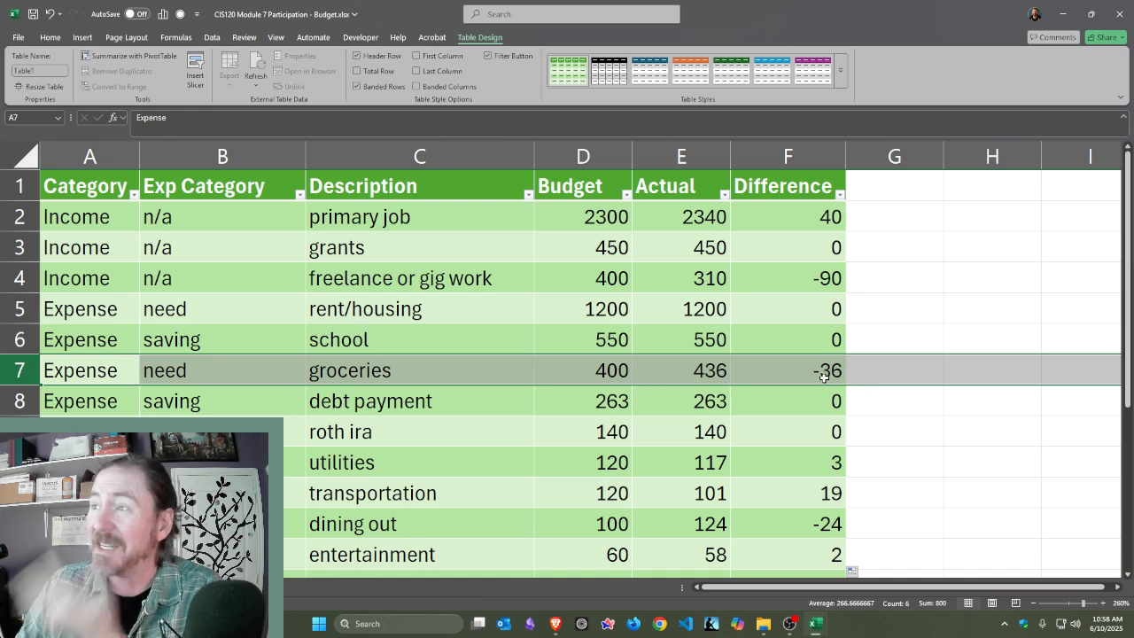
pyautogui.scroll(-2, 780, 460)
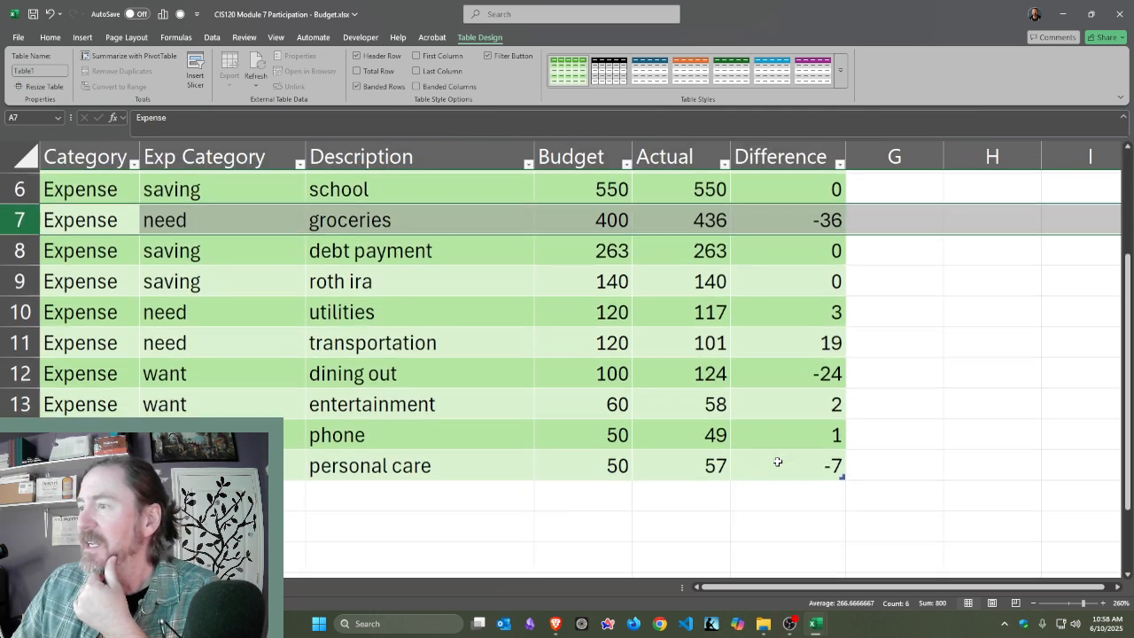
pyautogui.click(640, 370)
pyautogui.click(20, 370)
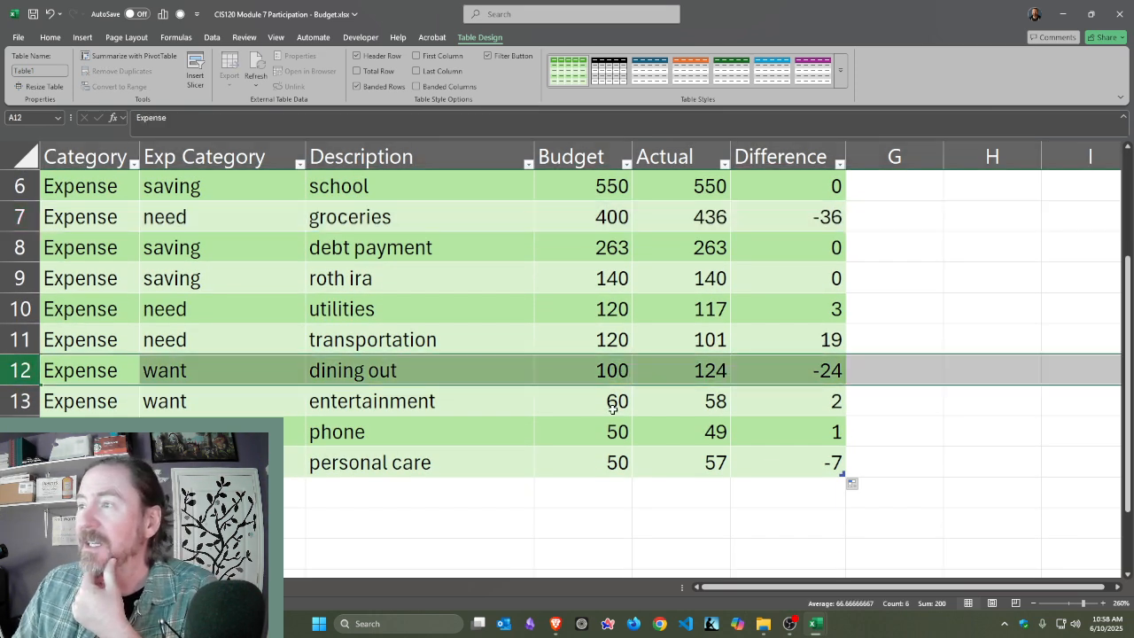
pyautogui.click(20, 340)
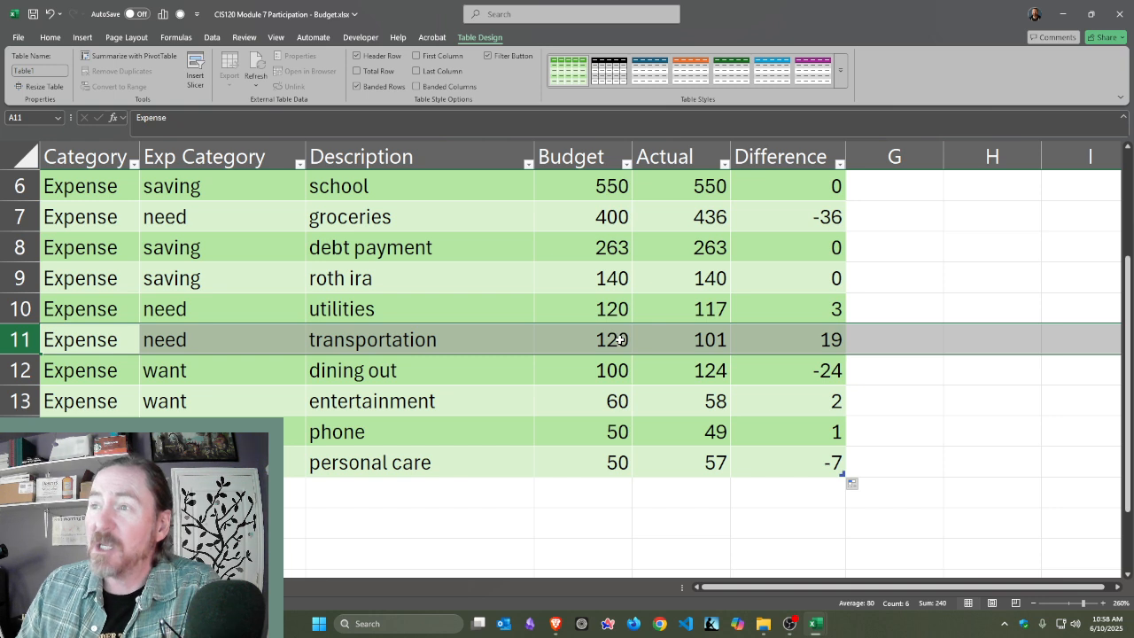
pyautogui.click(820, 340)
pyautogui.scroll(2, 821, 340)
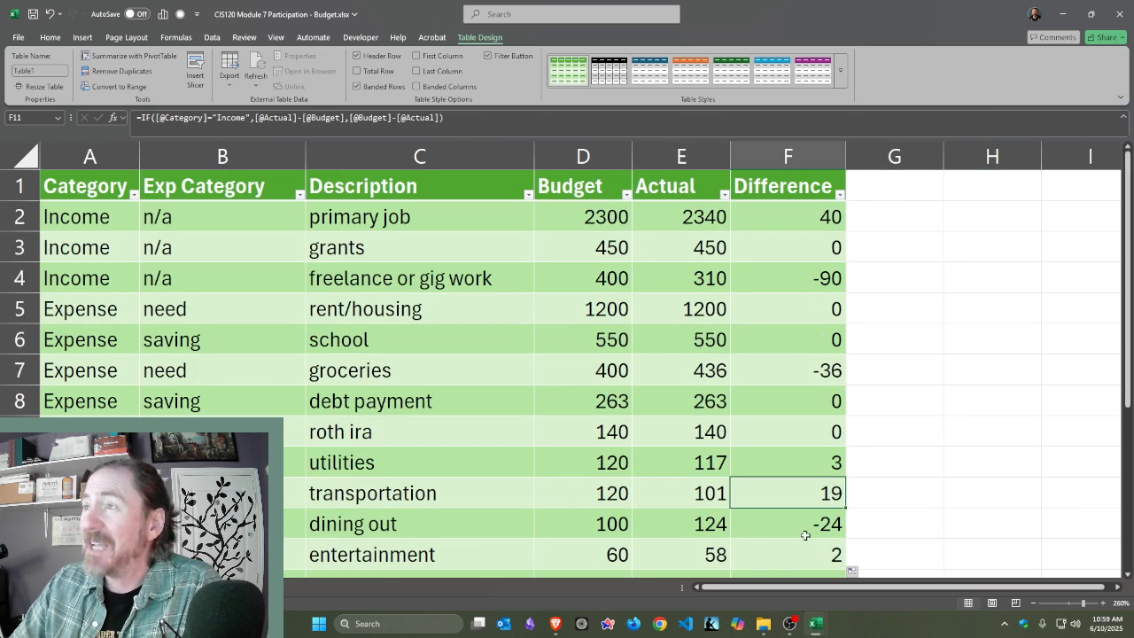
# Select the Difference values F2:F15 to review their overall sum, and inspect the freelance and primary job differences.
pyautogui.moveTo(807, 217); pyautogui.dragTo(785, 518)
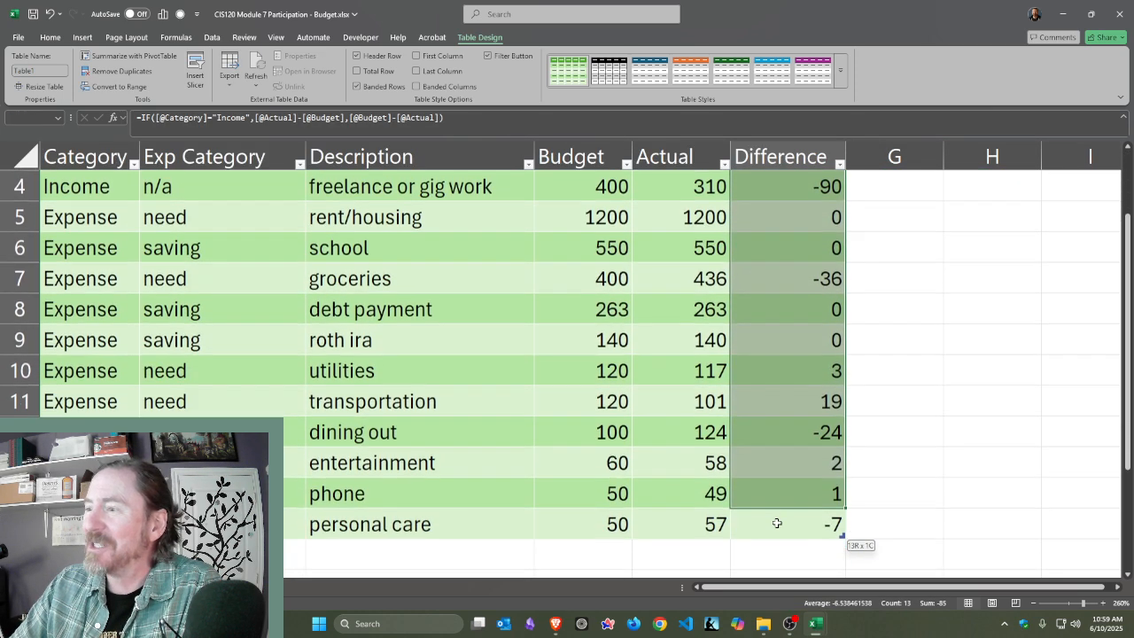
pyautogui.scroll(1, 806, 460)
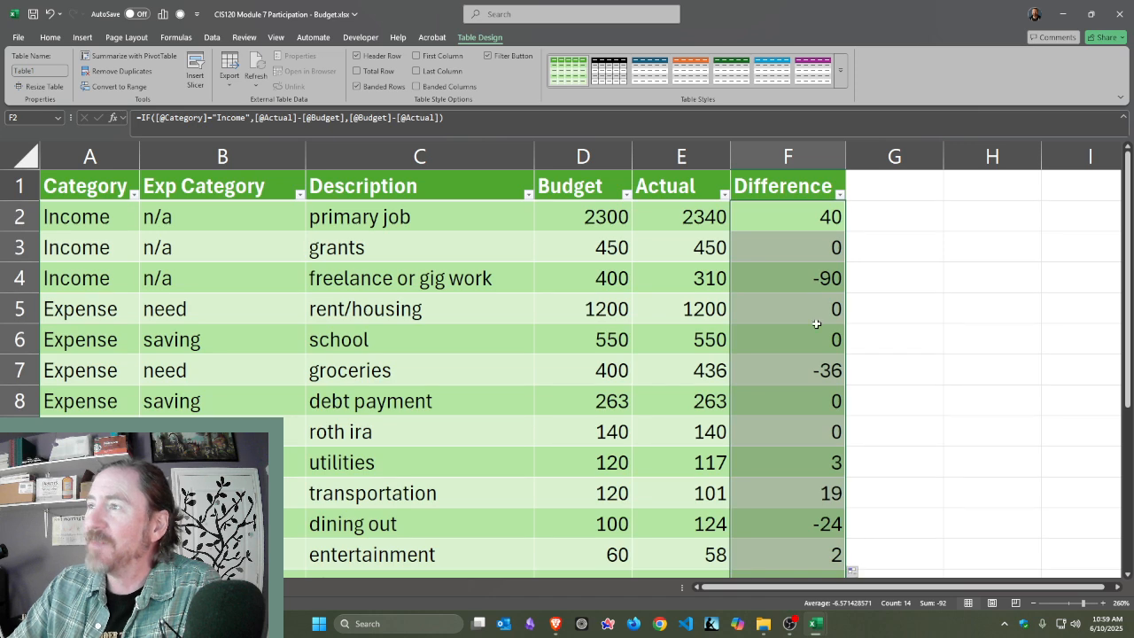
pyautogui.scroll(-5, 803, 426)
pyautogui.scroll(4, 804, 426)
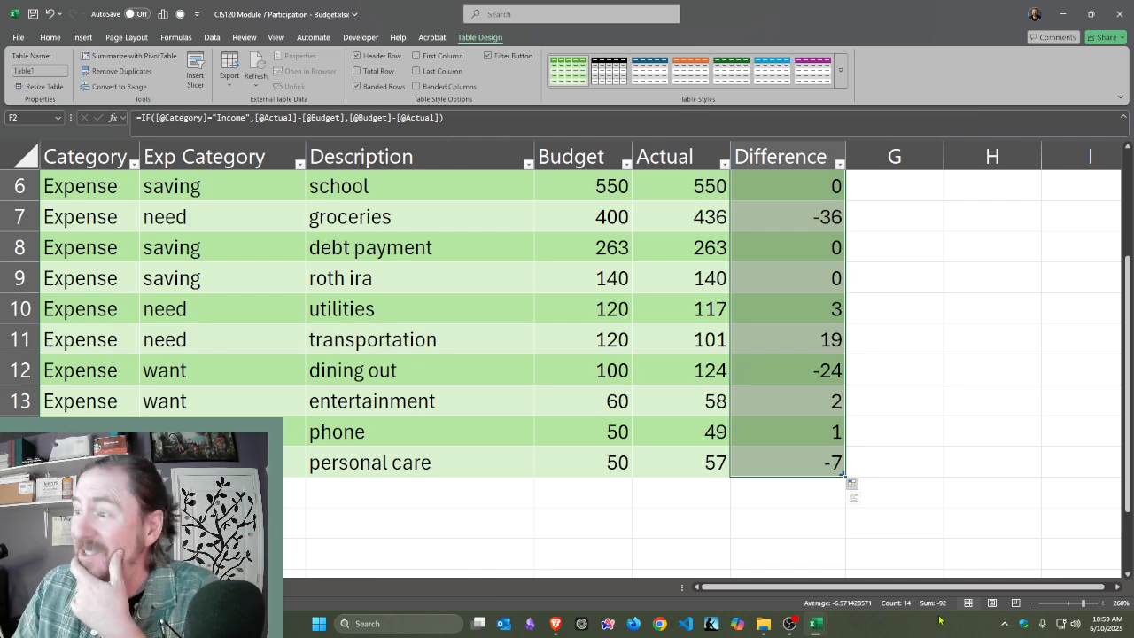
pyautogui.scroll(2, 913, 453)
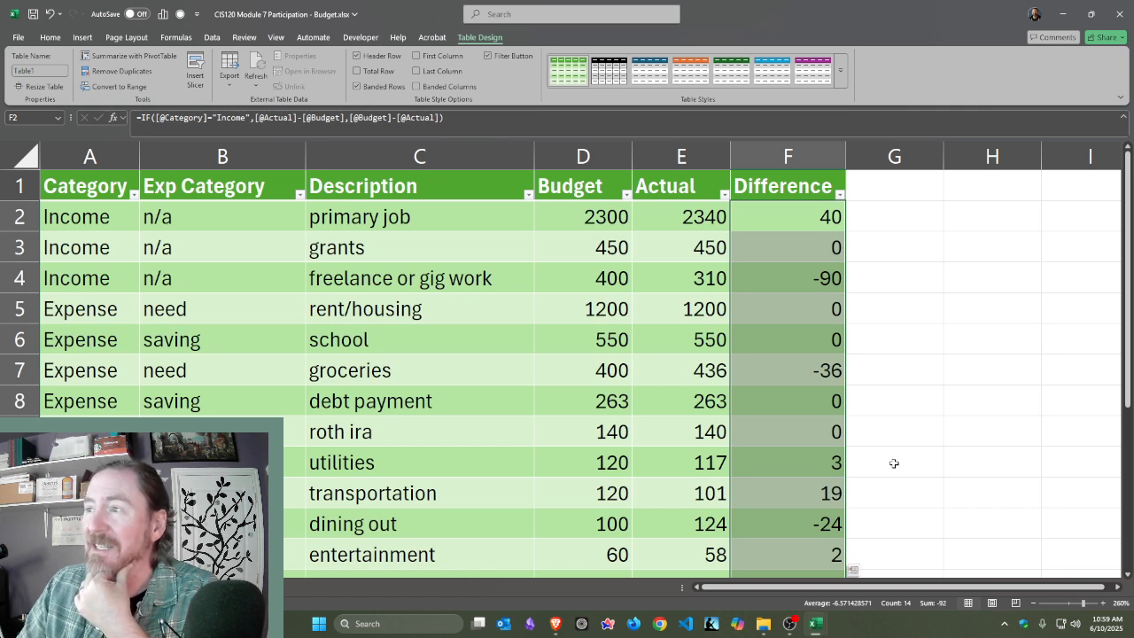
pyautogui.click(793, 282)
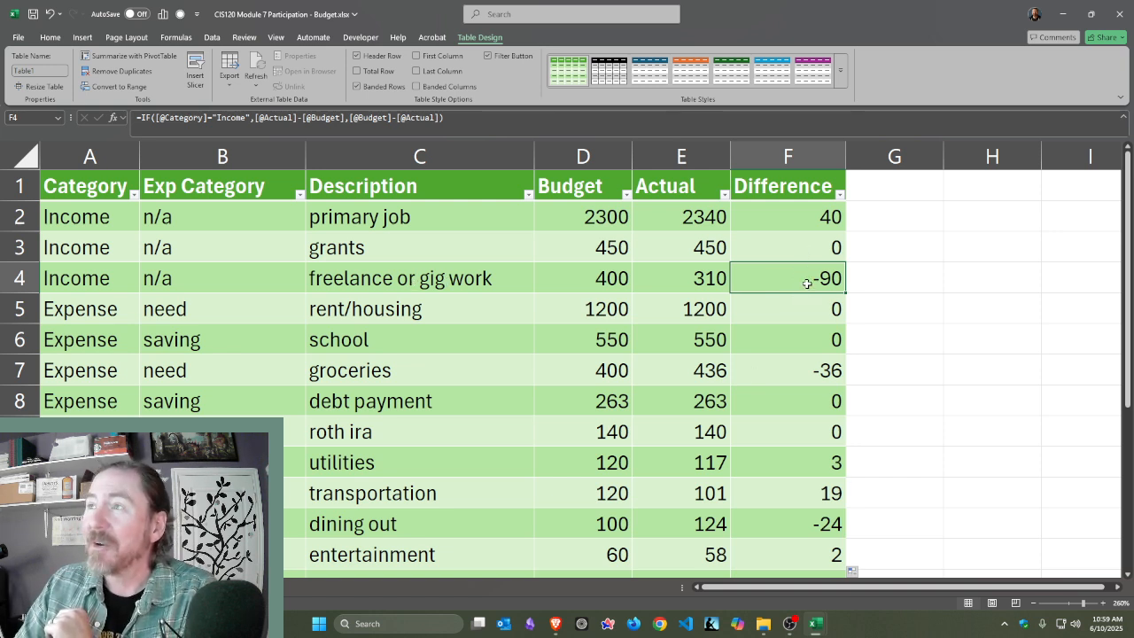
pyautogui.click(806, 221)
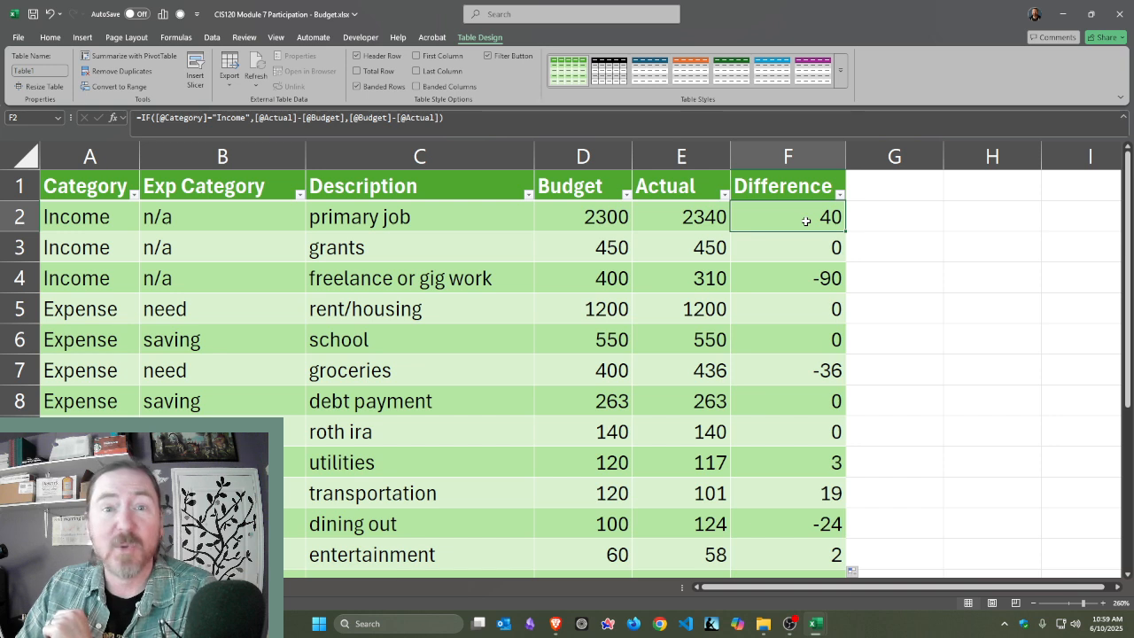
# Select the income differences F2:F4 and the expense differences F5:F15 to review each group's sum, and inspect the freelance difference in F4.
pyautogui.moveTo(806, 220); pyautogui.dragTo(805, 275)
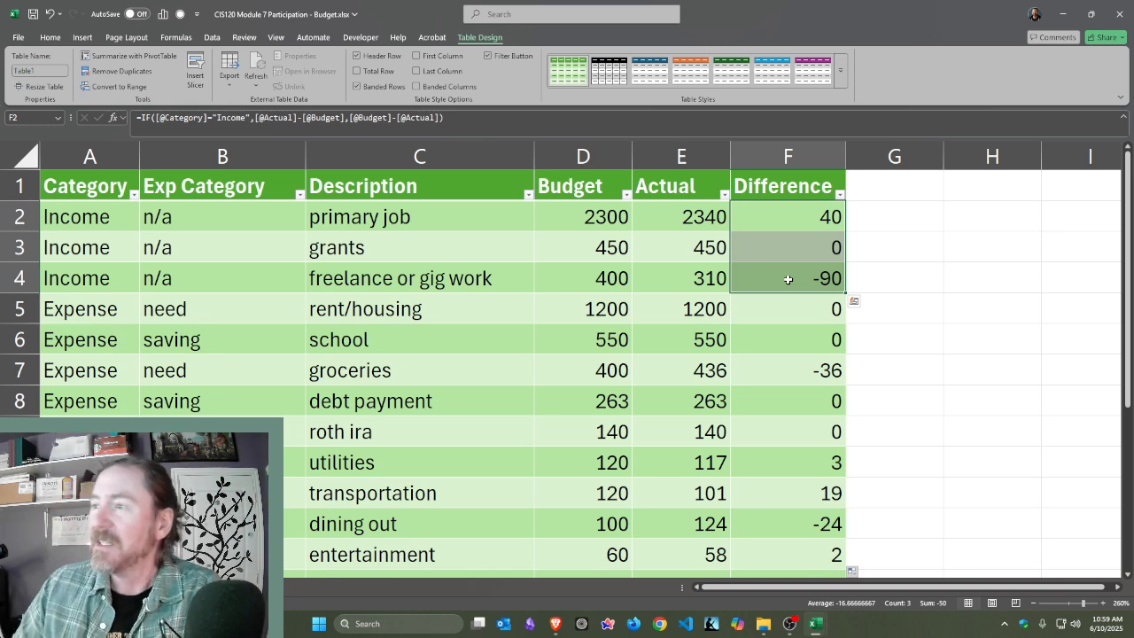
pyautogui.scroll(-2, 795, 444)
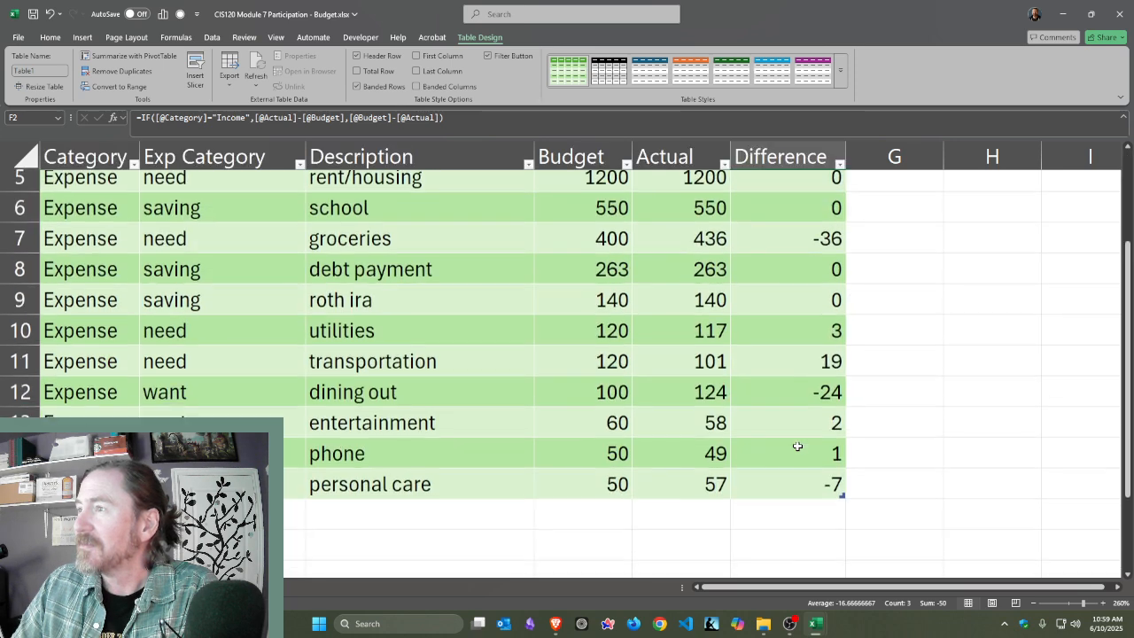
pyautogui.scroll(2, 795, 435)
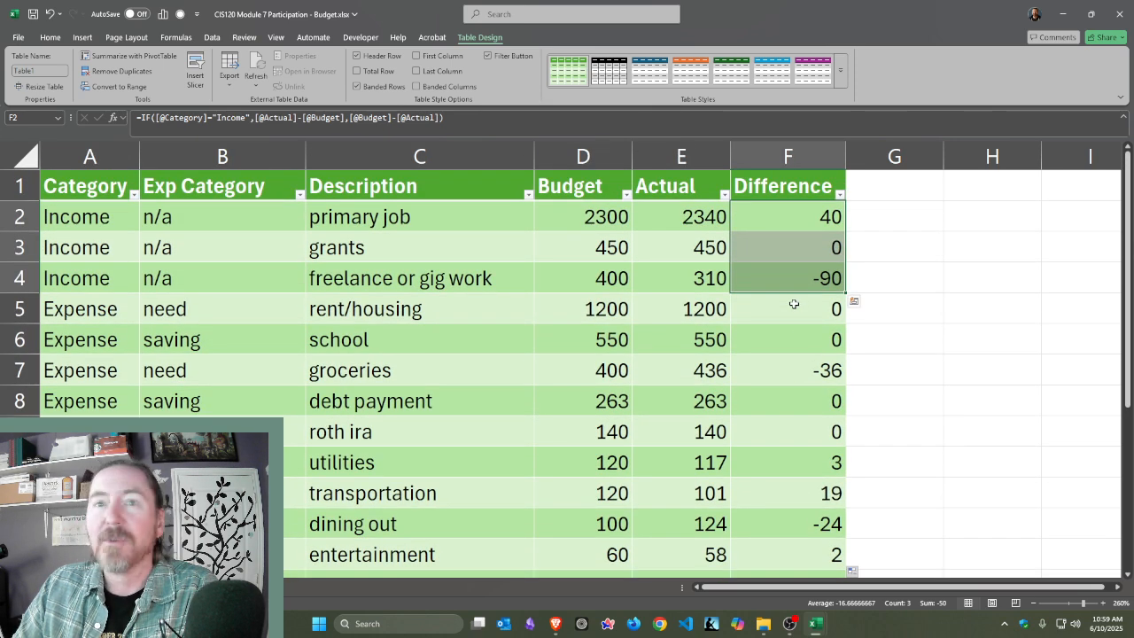
pyautogui.moveTo(793, 307); pyautogui.dragTo(800, 575)
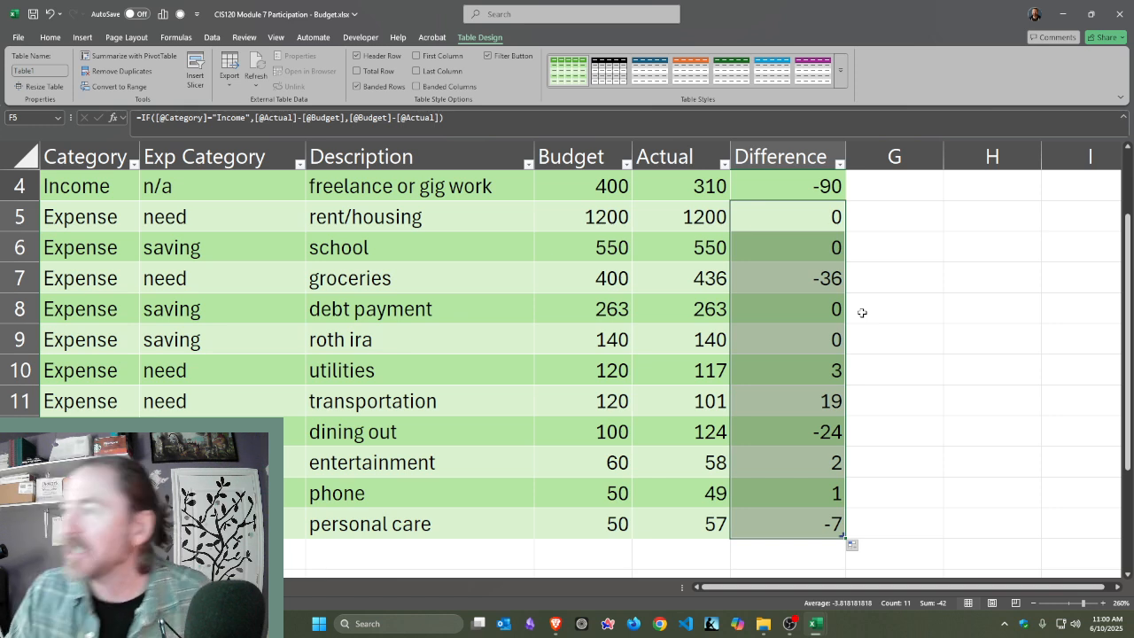
pyautogui.click(864, 342)
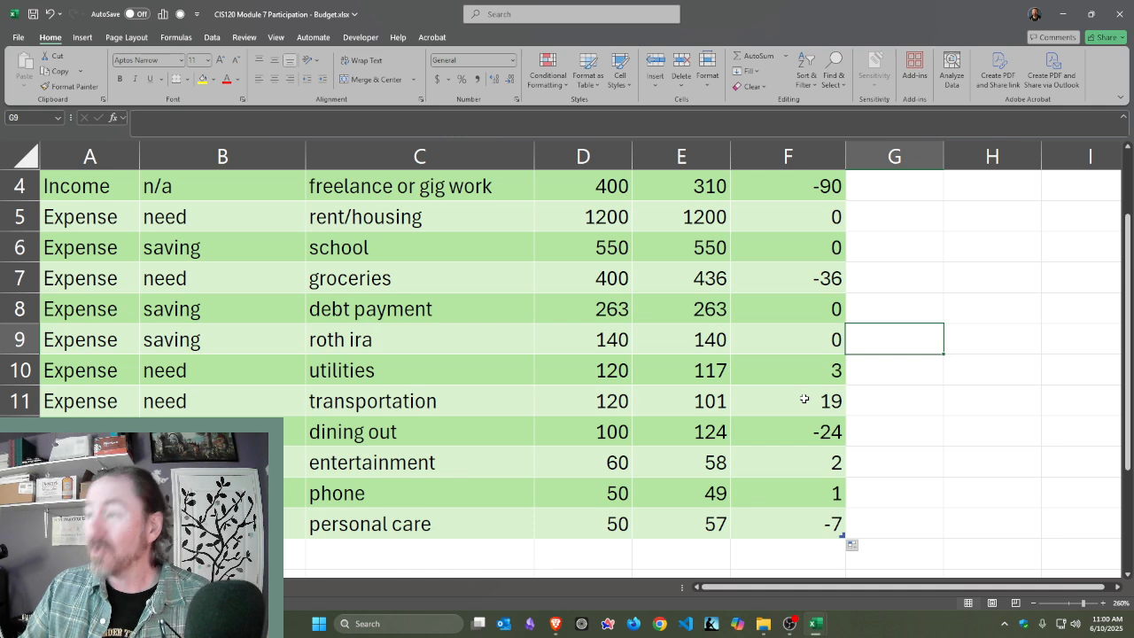
pyautogui.scroll(1, 748, 416)
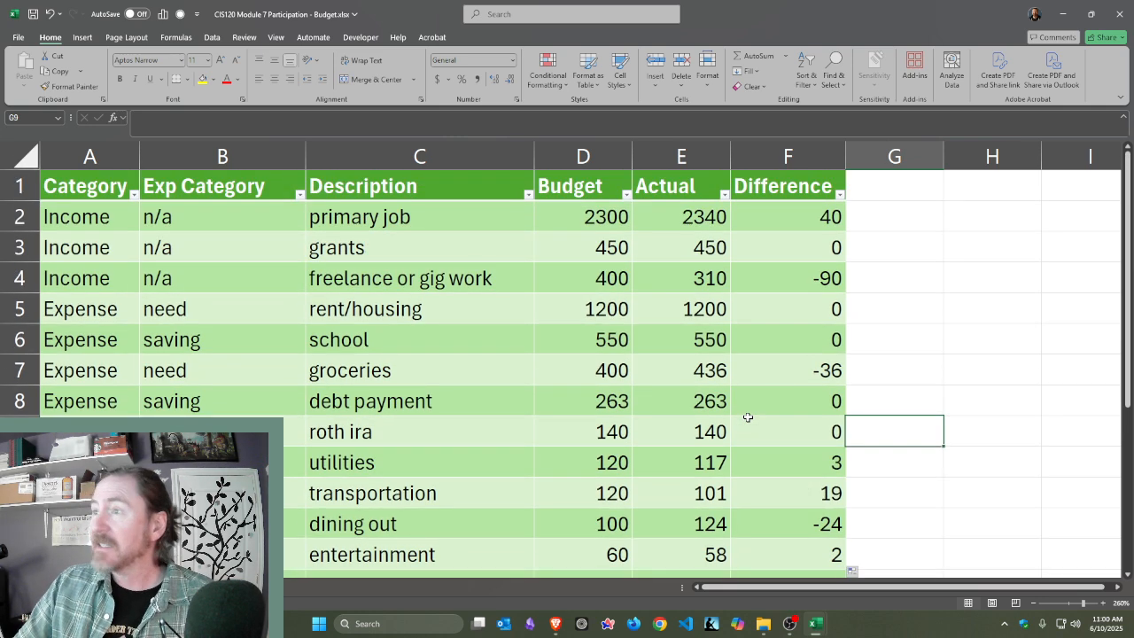
pyautogui.click(769, 282)
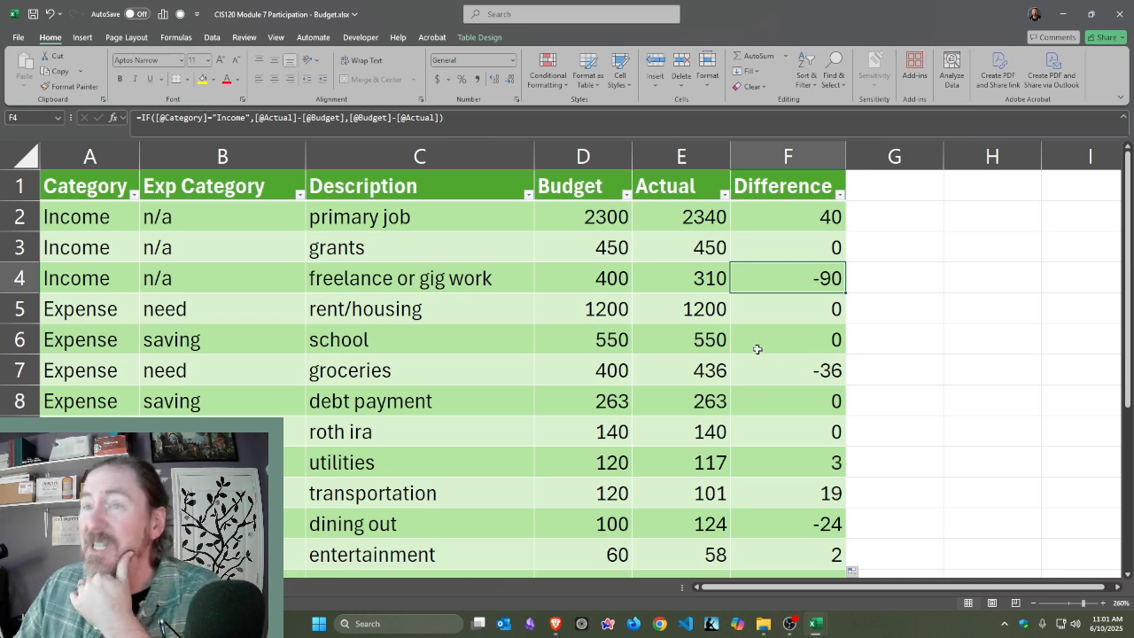
# Zoom the budget worksheet out to 160% and switch to the Organize Sheets slide of the CIS120 module 7 presentation in the browser.
pyautogui.click(1035, 606)
pyautogui.click(1035, 606)
pyautogui.click(1035, 606)
pyautogui.click(1035, 606)
pyautogui.click(1035, 606)
pyautogui.click(1035, 606)
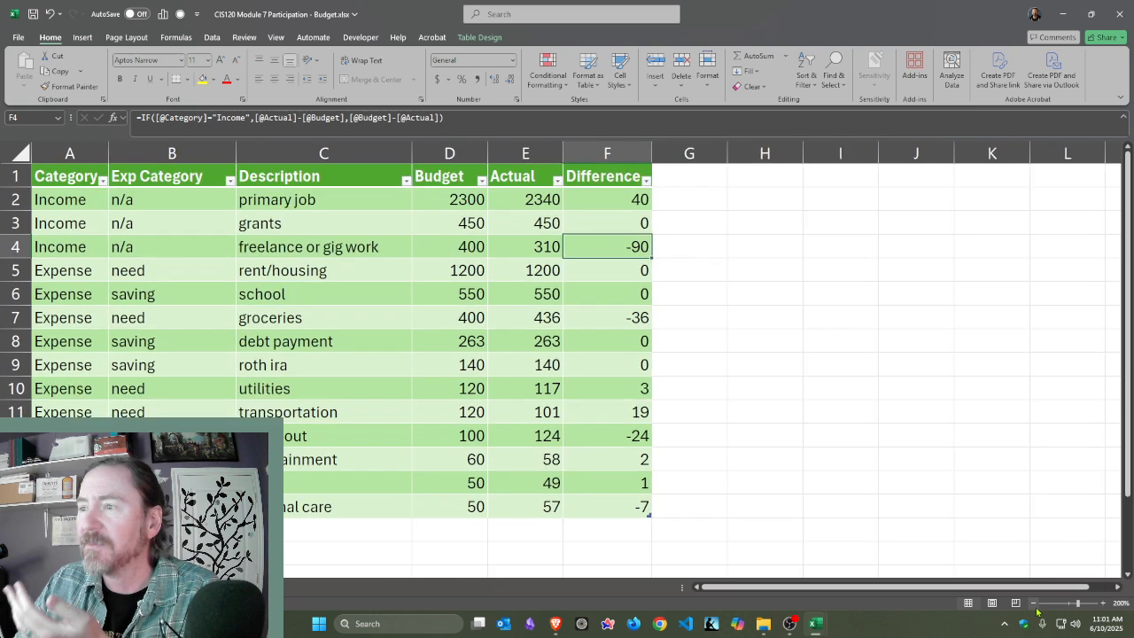
pyautogui.click(1035, 606)
pyautogui.click(330, 407)
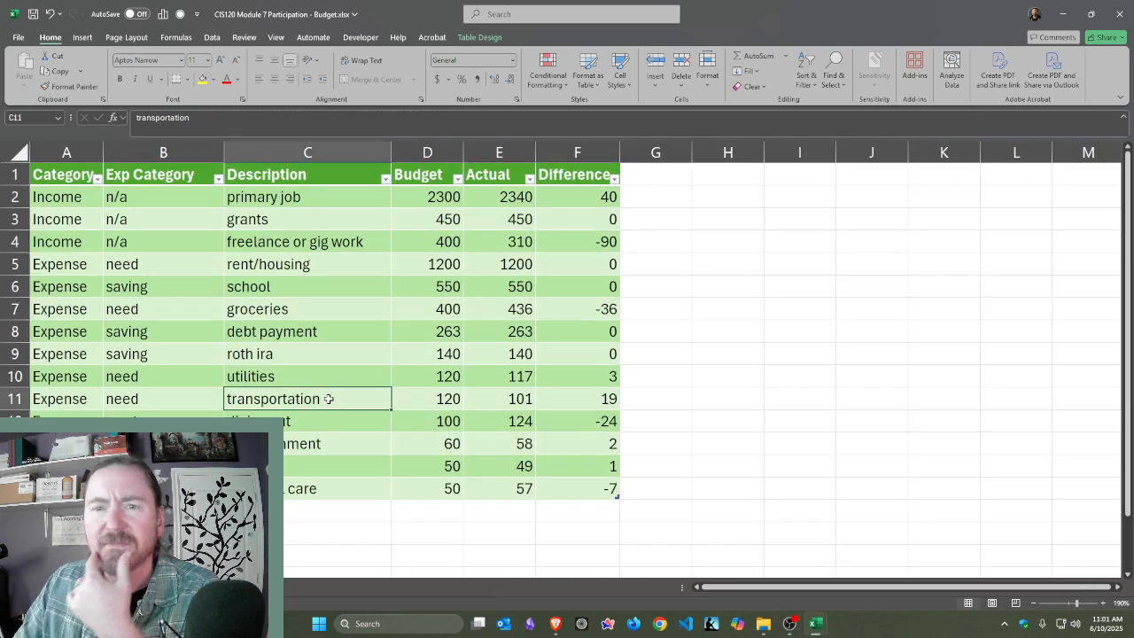
pyautogui.click(1035, 607)
pyautogui.click(1035, 606)
pyautogui.click(1035, 607)
pyautogui.click(367, 362)
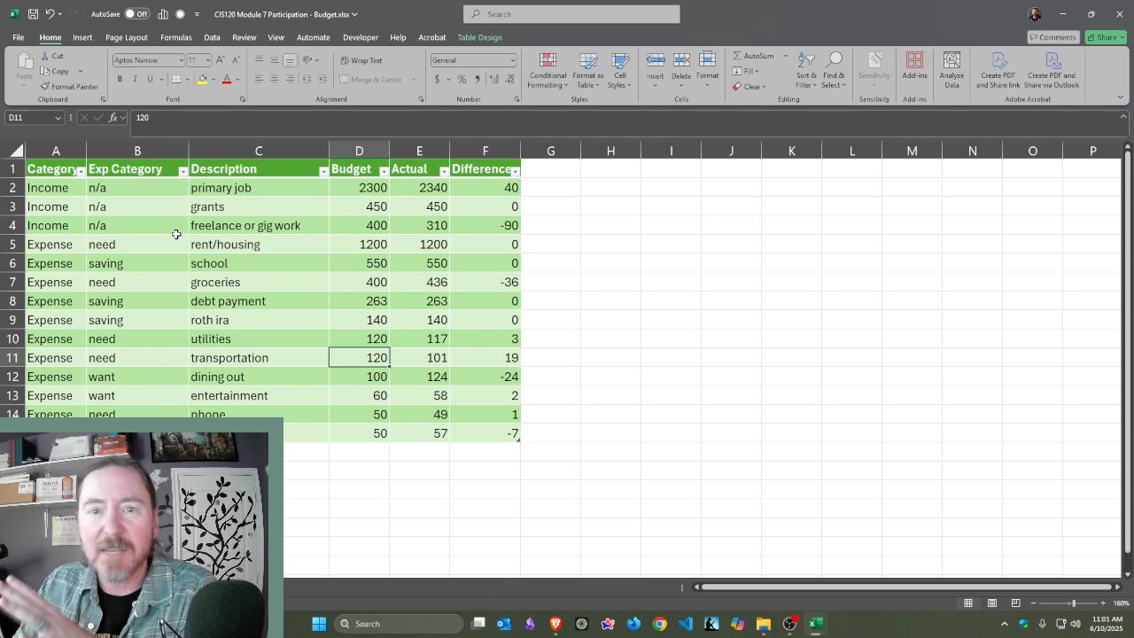
pyautogui.click(556, 628)
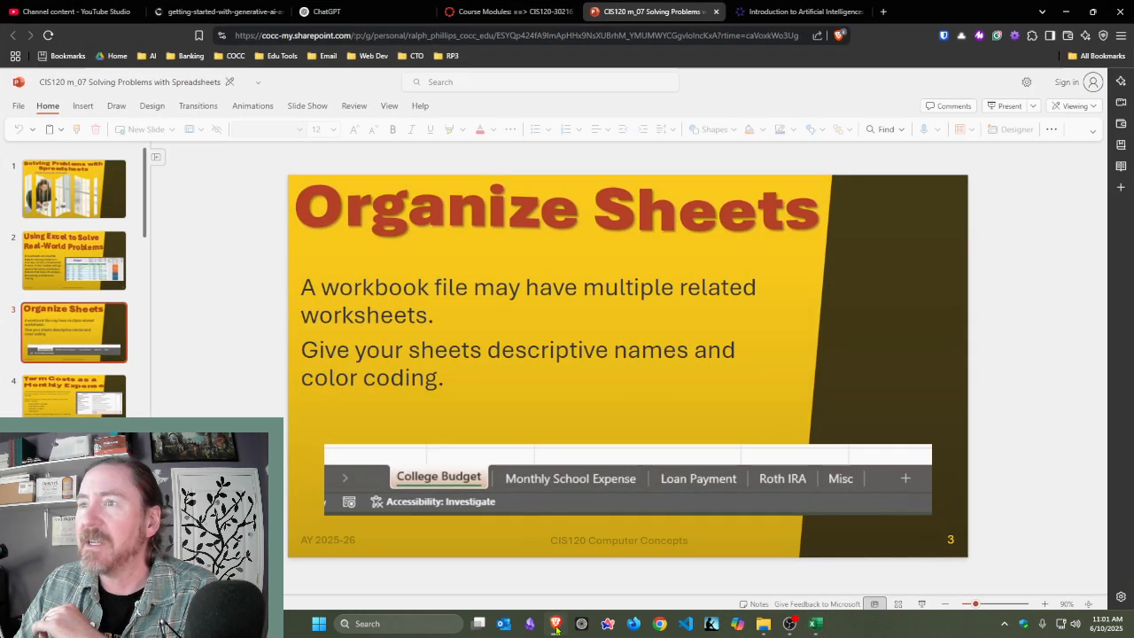
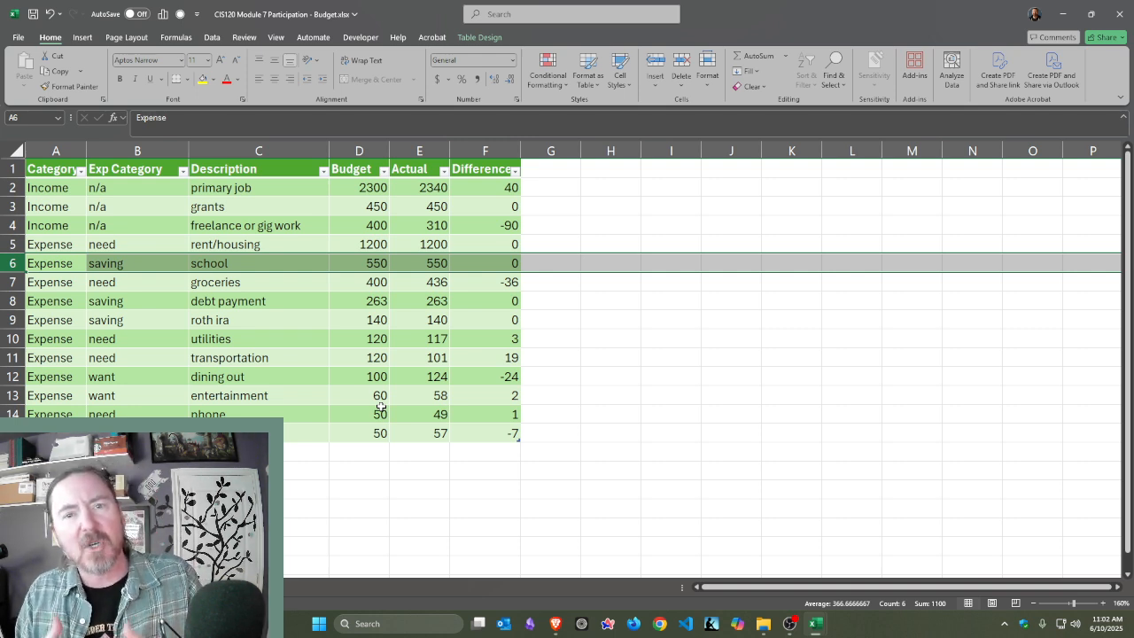
# Restore the workbook window to a smaller size and add a new worksheet named Monthly School Expense.
pyautogui.click(633, 468)
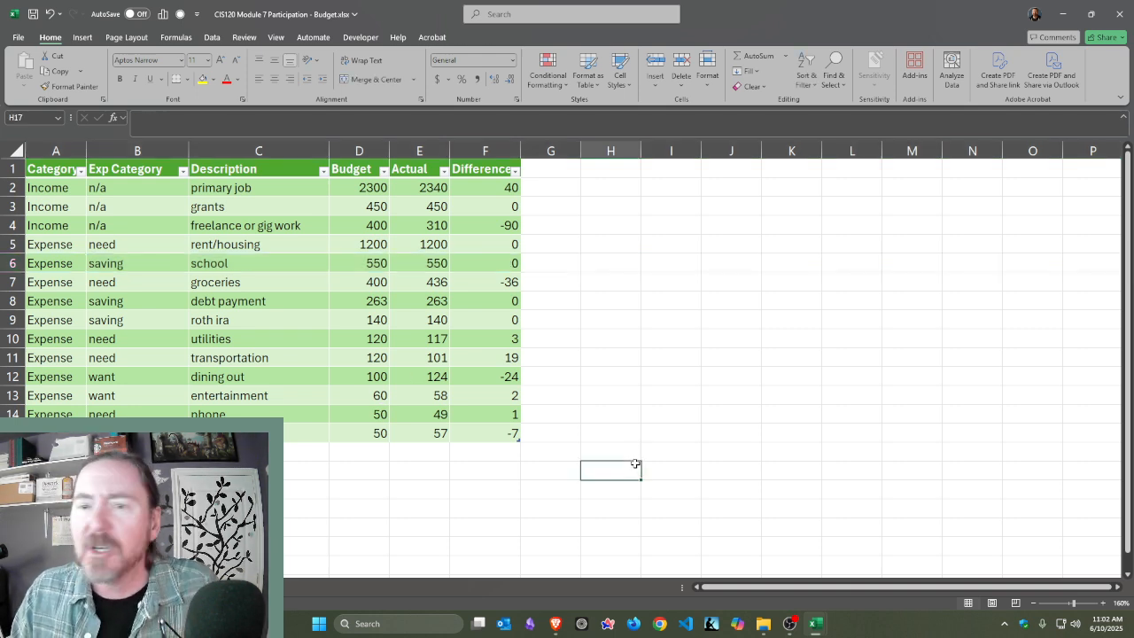
pyautogui.click(1091, 14)
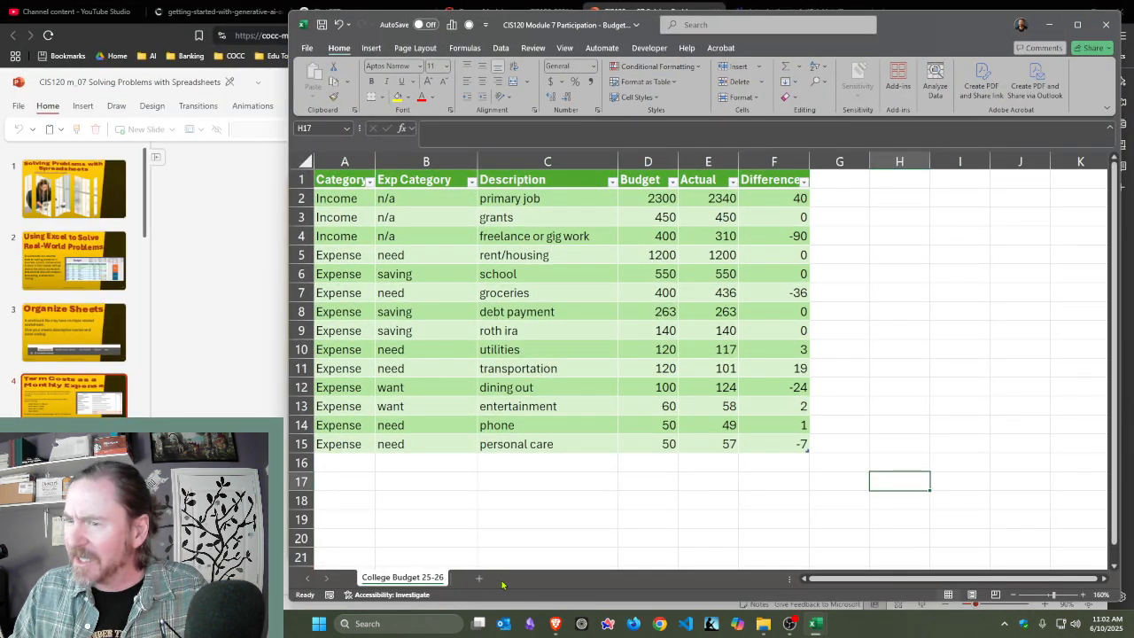
pyautogui.click(479, 579)
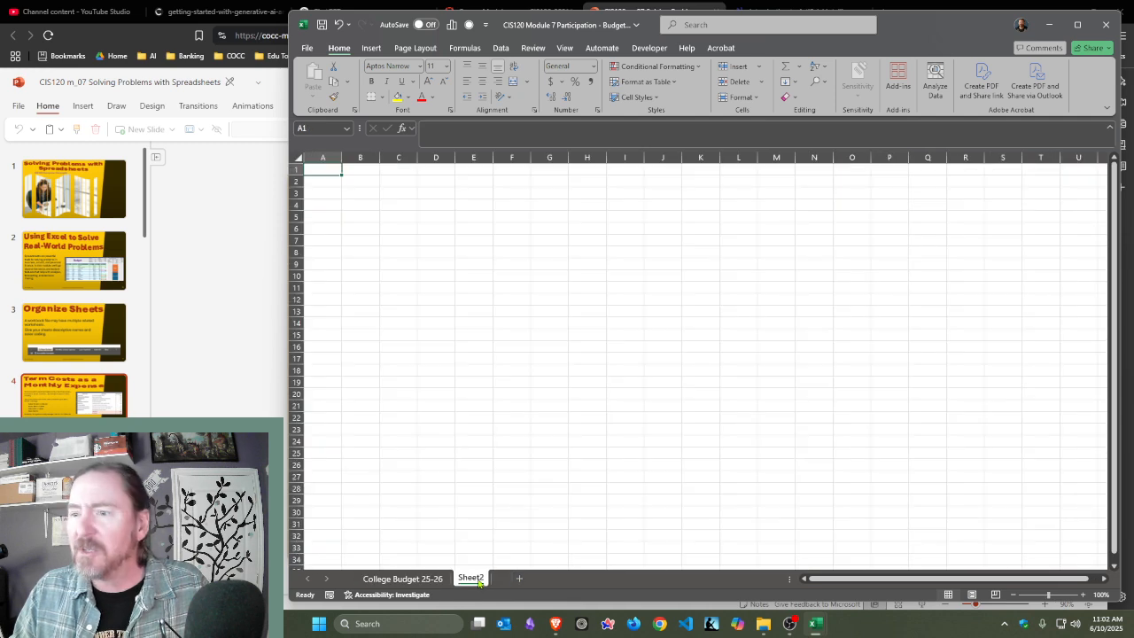
pyautogui.doubleClick(476, 579)
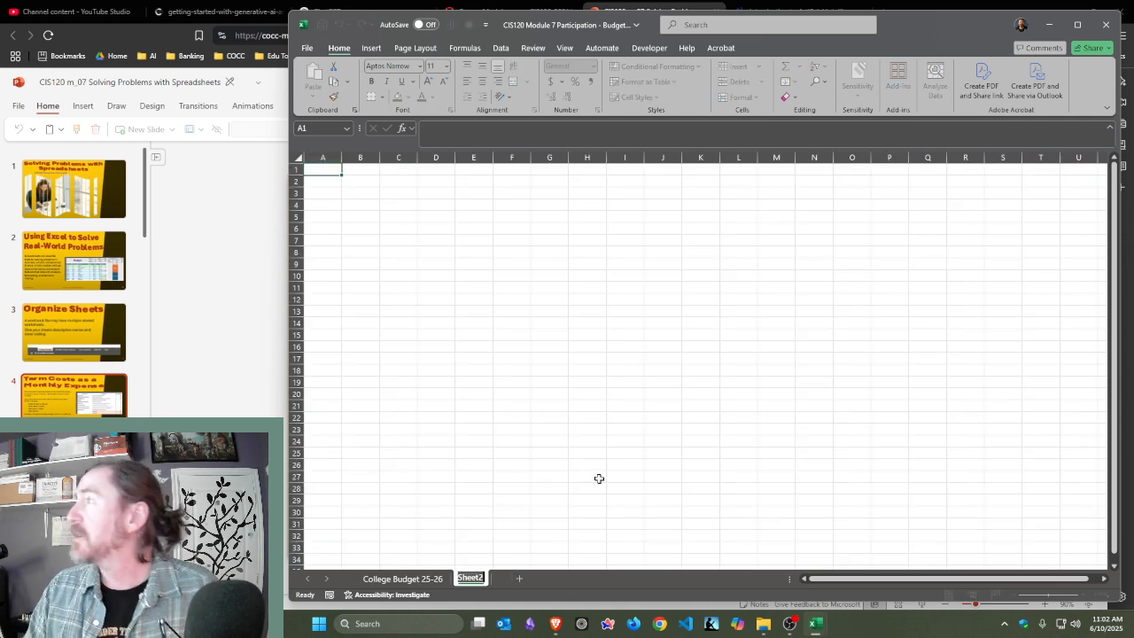
pyautogui.write('MOnth')
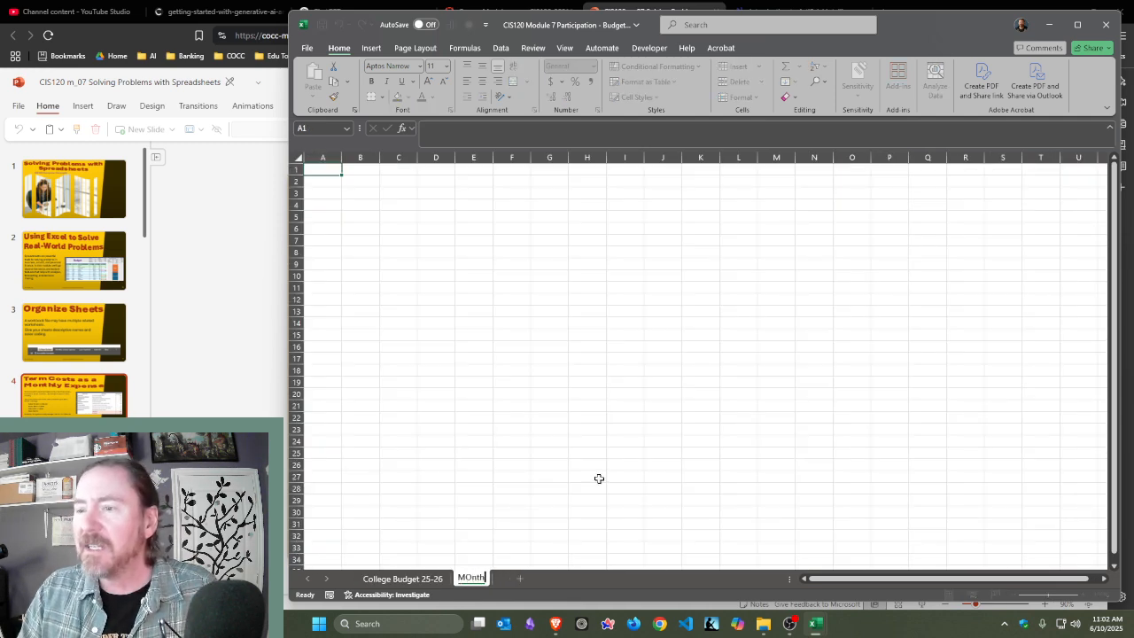
pyautogui.write('ly')
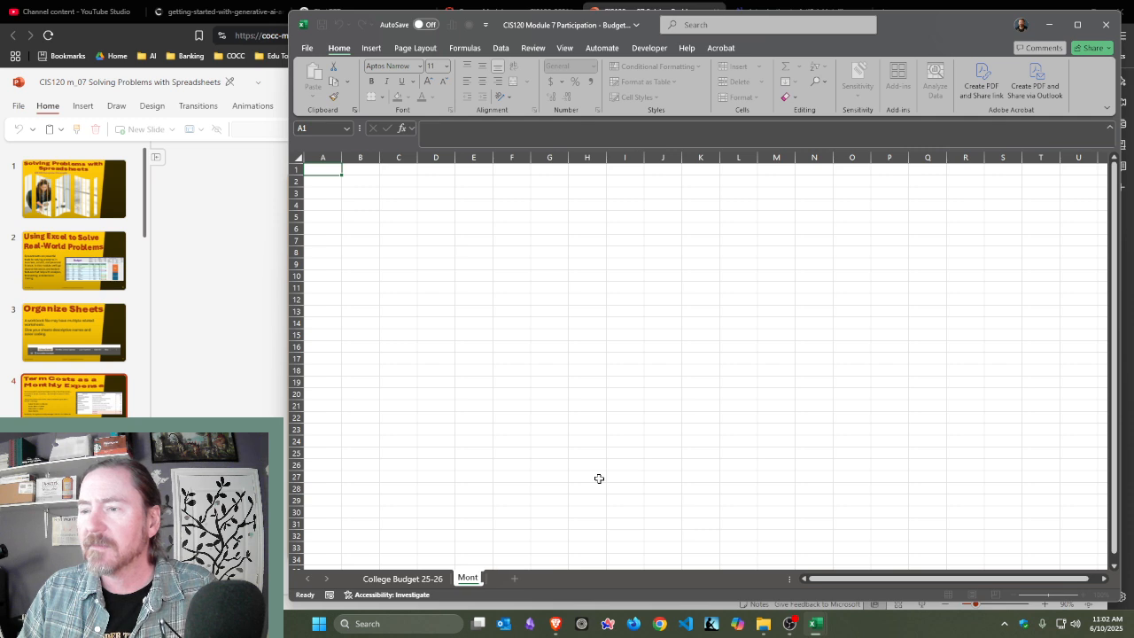
pyautogui.write(' School')
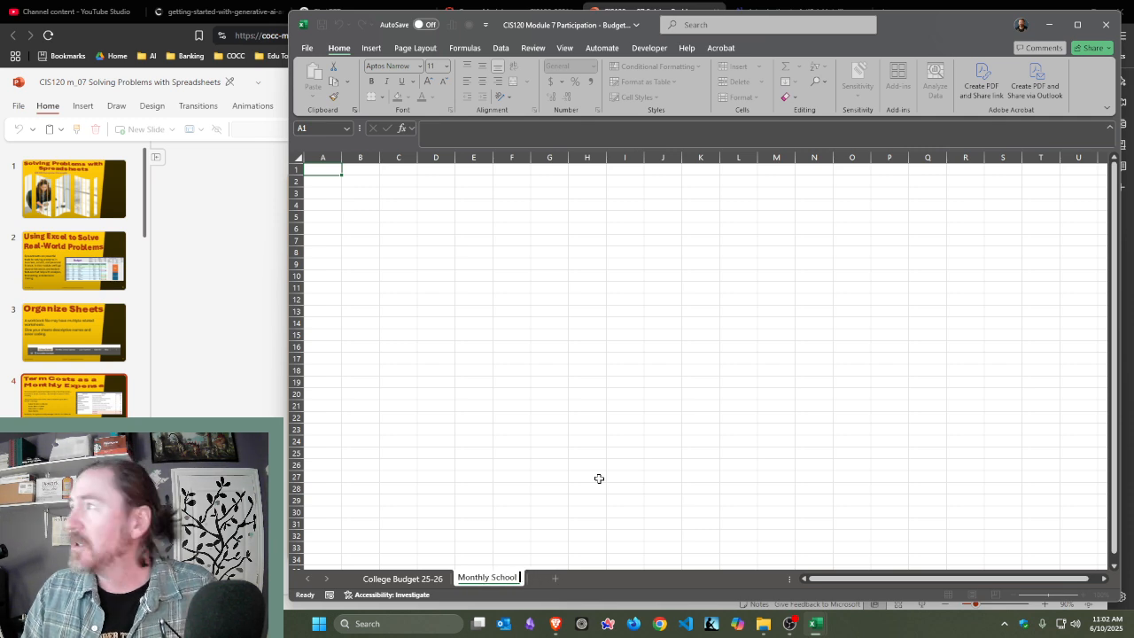
pyautogui.write(' Expense')
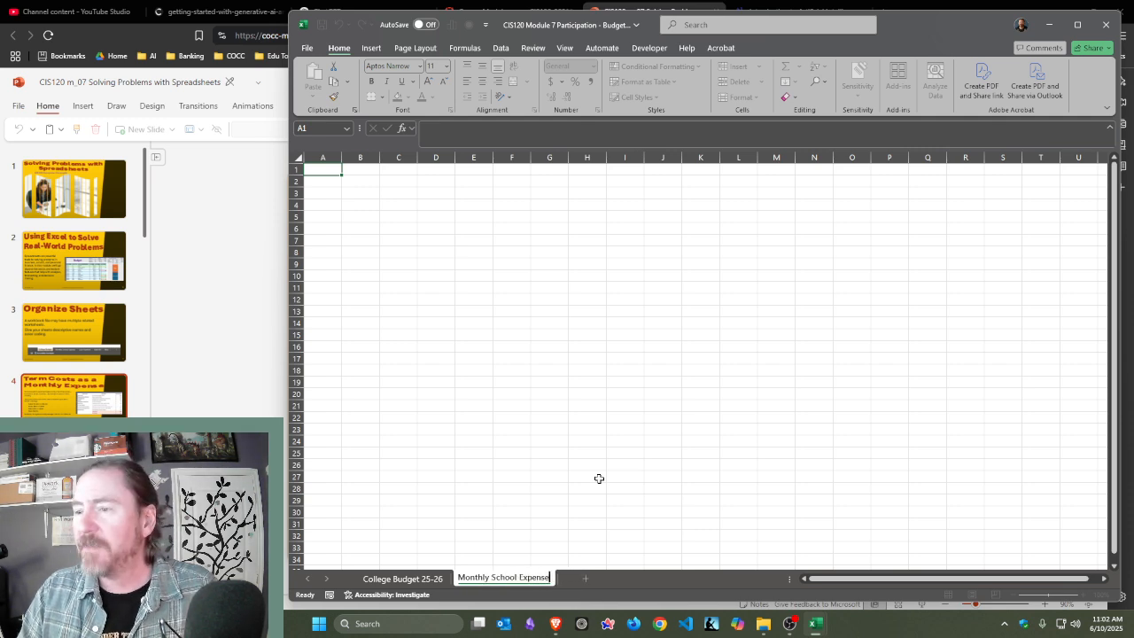
pyautogui.click(599, 479)
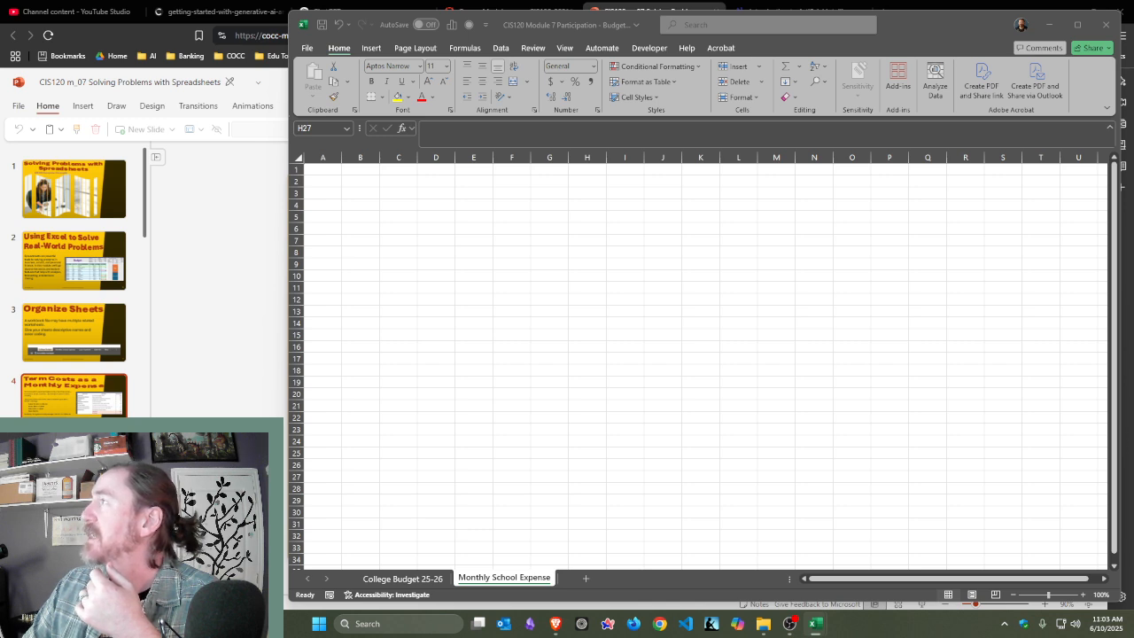
# Copy the school expense list with its annual estimates and paste it as values from cell A1 of the Monthly School Expense sheet.
pyautogui.hotkey('ctrl', 'c')
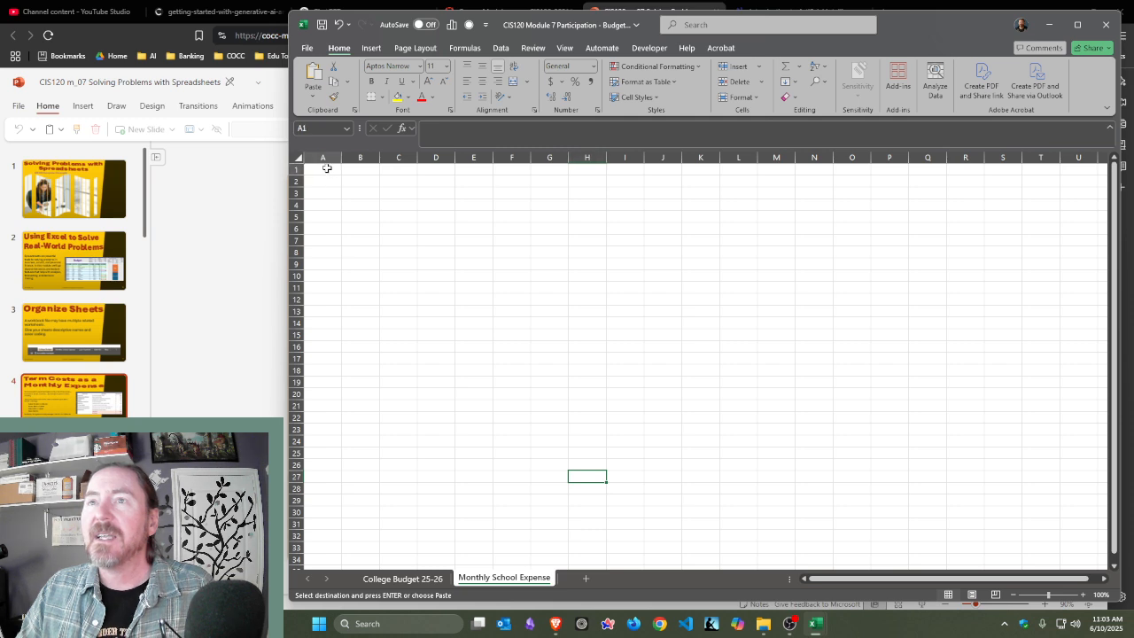
pyautogui.click(325, 168)
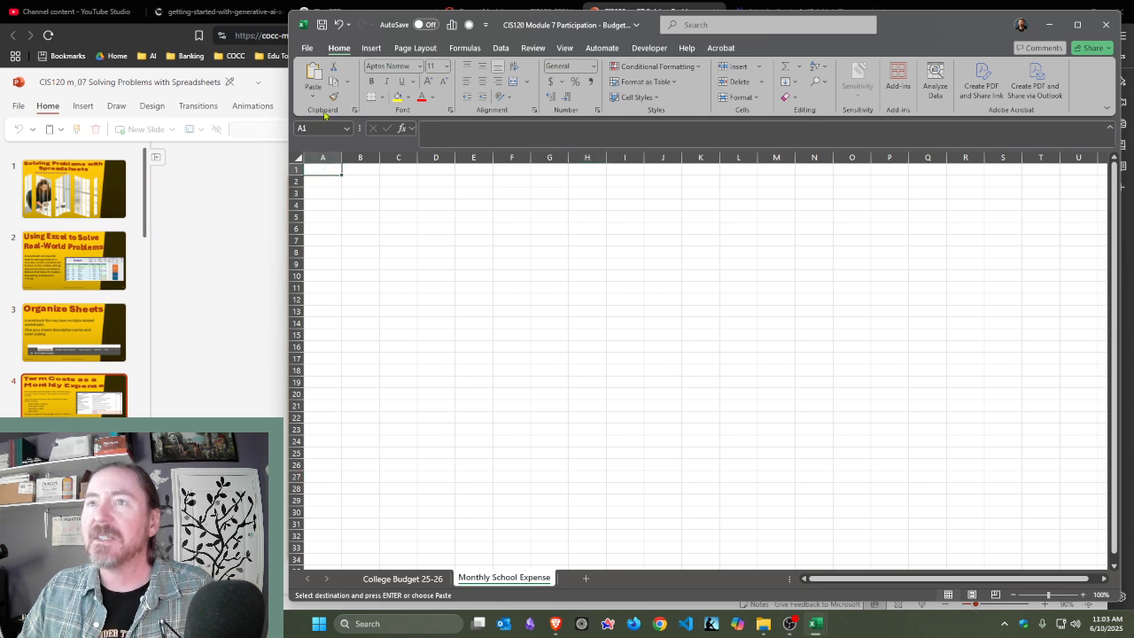
pyautogui.click(313, 92)
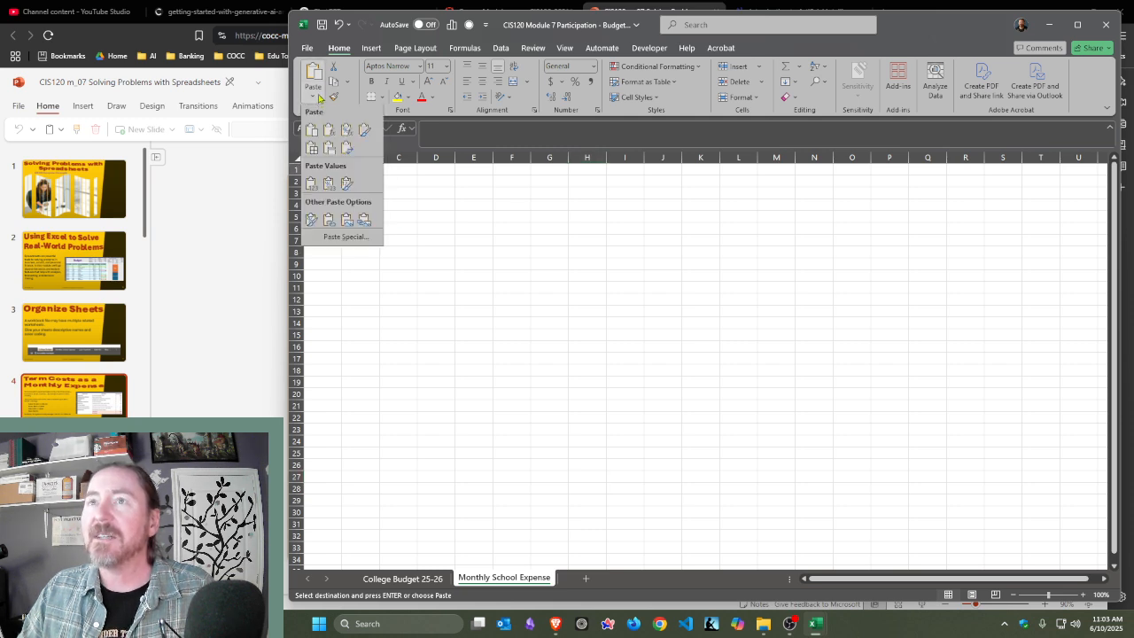
pyautogui.click(315, 186)
# Autofit columns A to D of the pasted expense list to their contents.
pyautogui.click(512, 261)
pyautogui.moveTo(322, 158); pyautogui.dragTo(449, 159)
pyautogui.moveTo(379, 158); pyautogui.dragTo(379, 158)
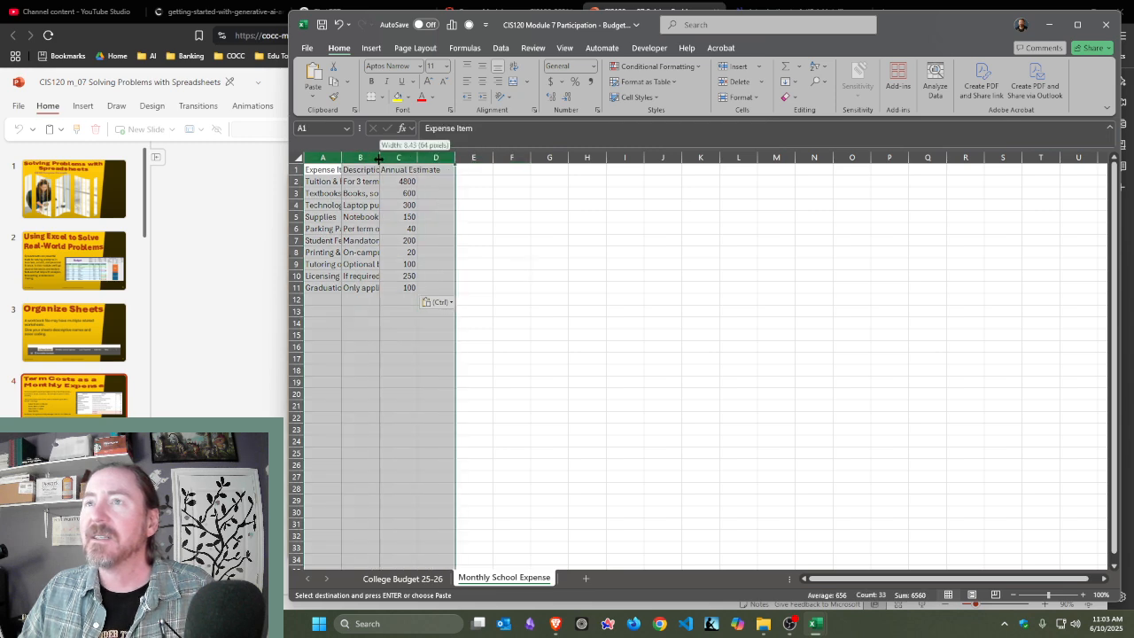
pyautogui.doubleClick(378, 157)
pyautogui.click(519, 356)
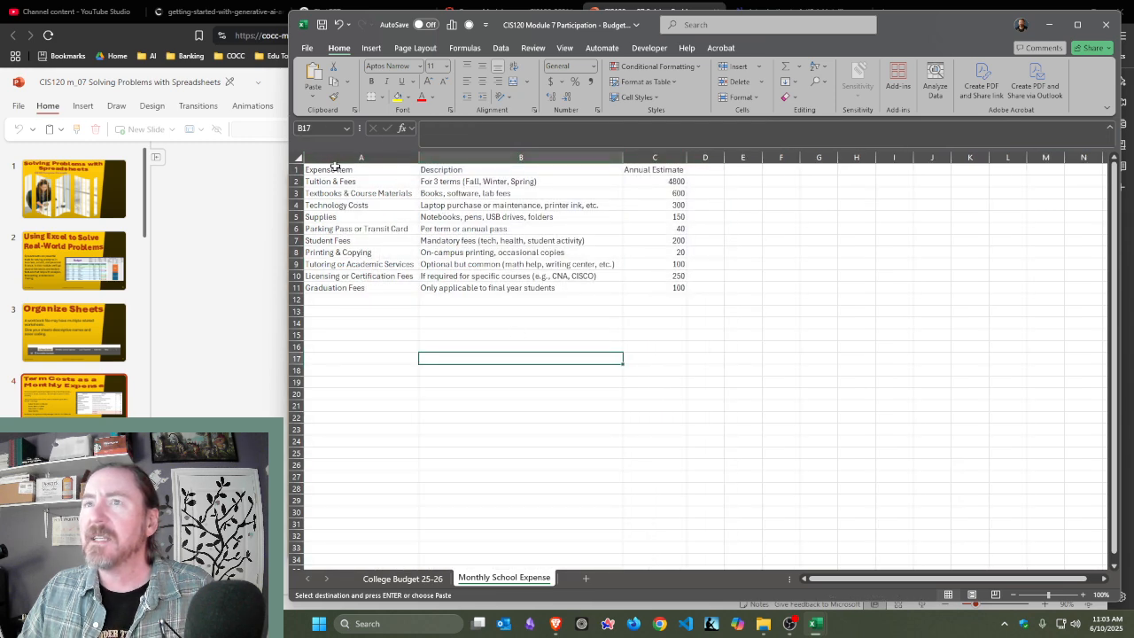
# Make the header cells Expense Item, Description and Annual Estimate in row 1 bold.
pyautogui.moveTo(335, 166); pyautogui.dragTo(643, 171)
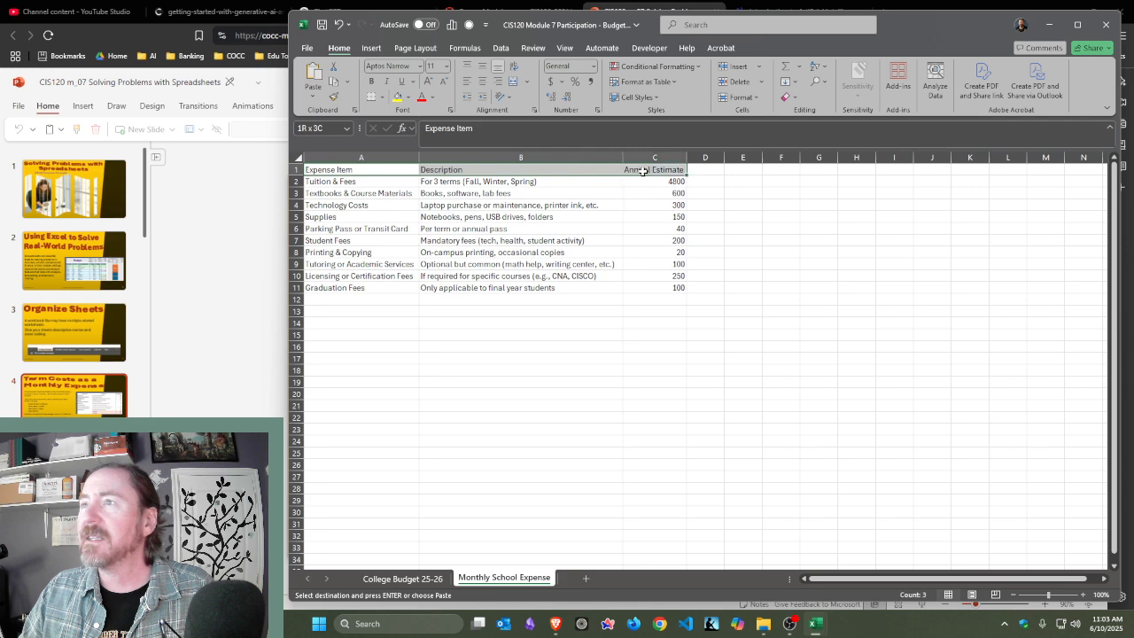
pyautogui.click(371, 81)
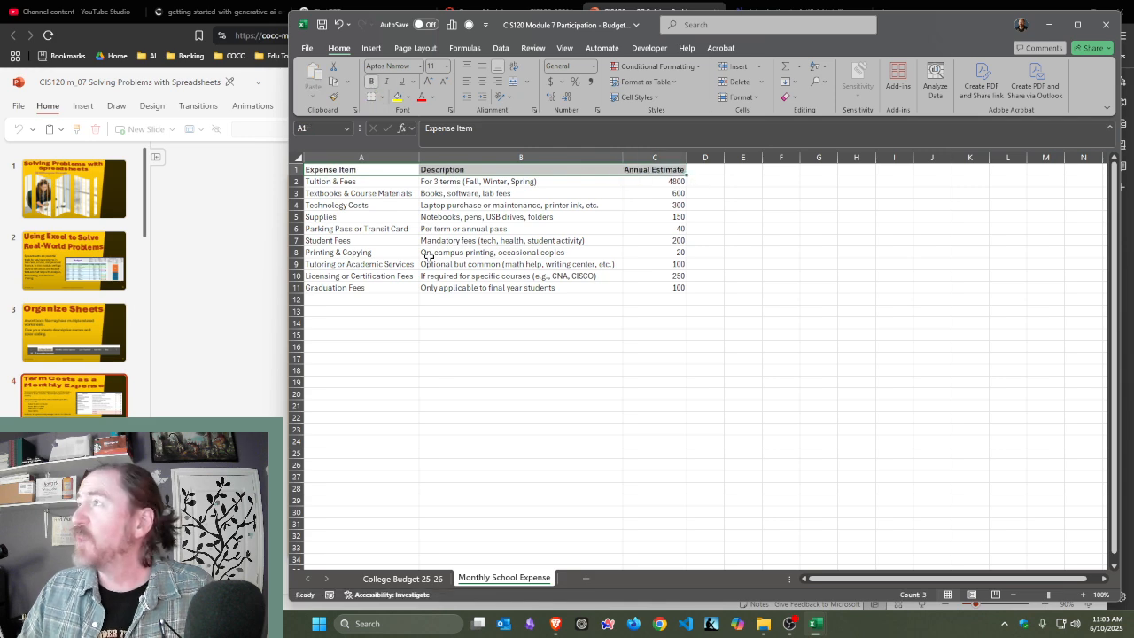
pyautogui.click(428, 260)
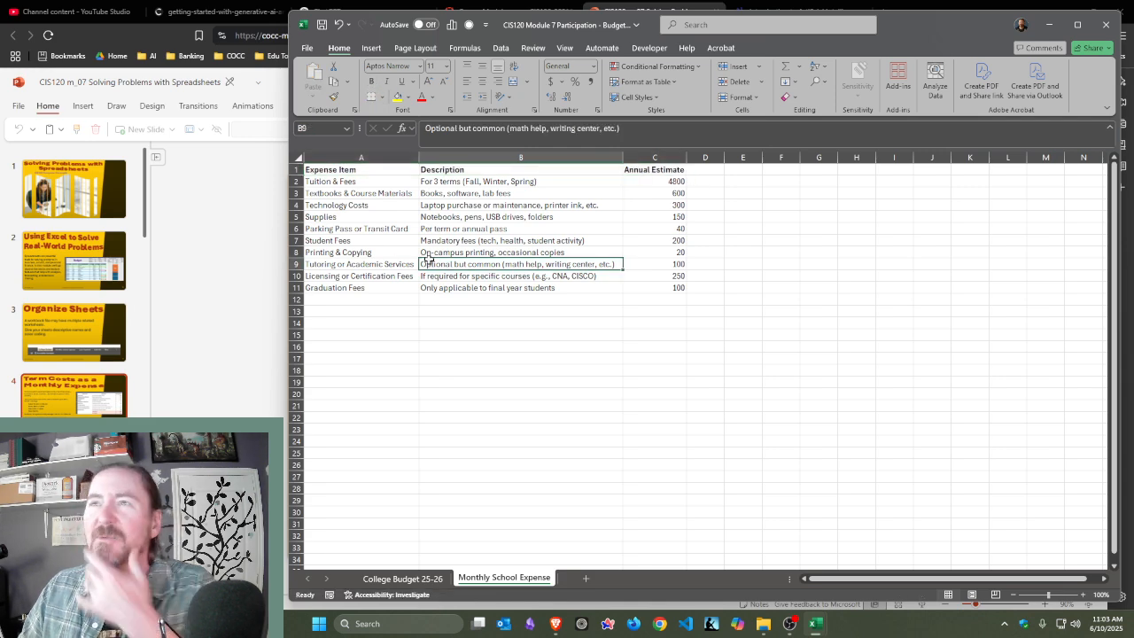
# Zoom the Monthly School Expense worksheet to 180% and maximize the workbook window.
pyautogui.click(1084, 596)
pyautogui.click(1084, 596)
pyautogui.click(1083, 595)
pyautogui.click(1083, 595)
pyautogui.click(1084, 596)
pyautogui.click(1084, 596)
pyautogui.click(1084, 595)
pyautogui.click(1084, 596)
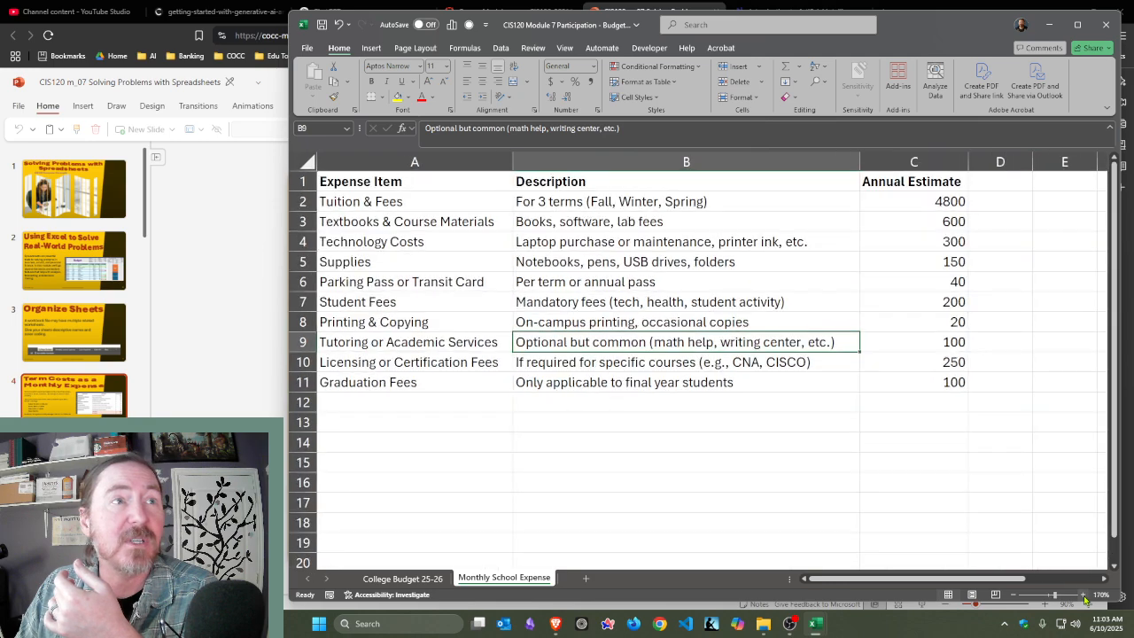
pyautogui.click(1084, 596)
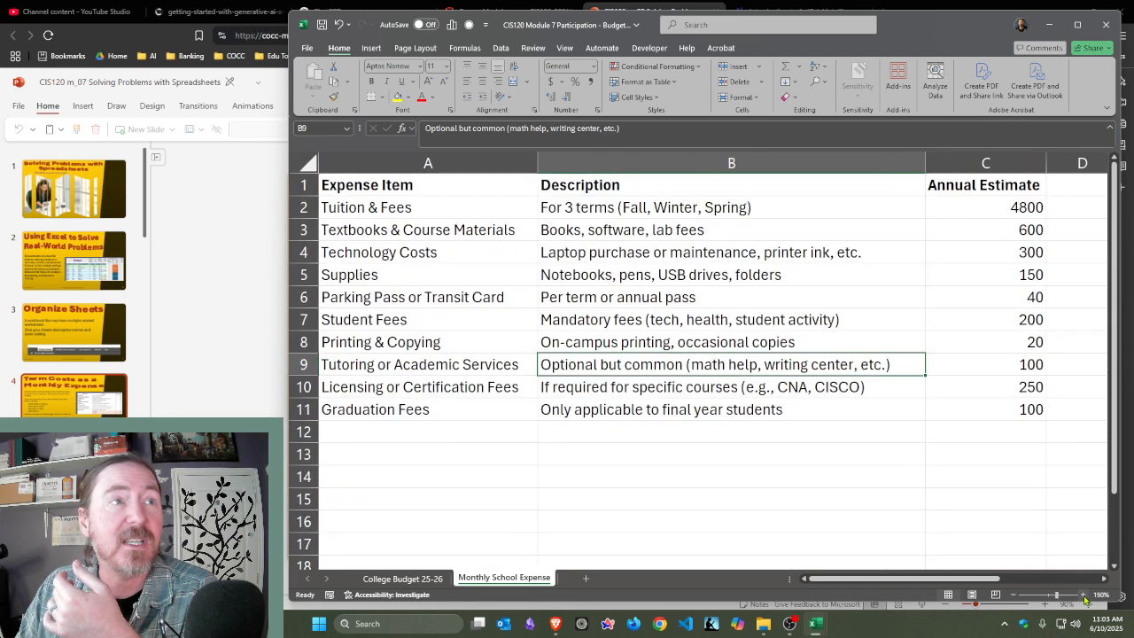
pyautogui.click(1014, 595)
pyautogui.click(1078, 25)
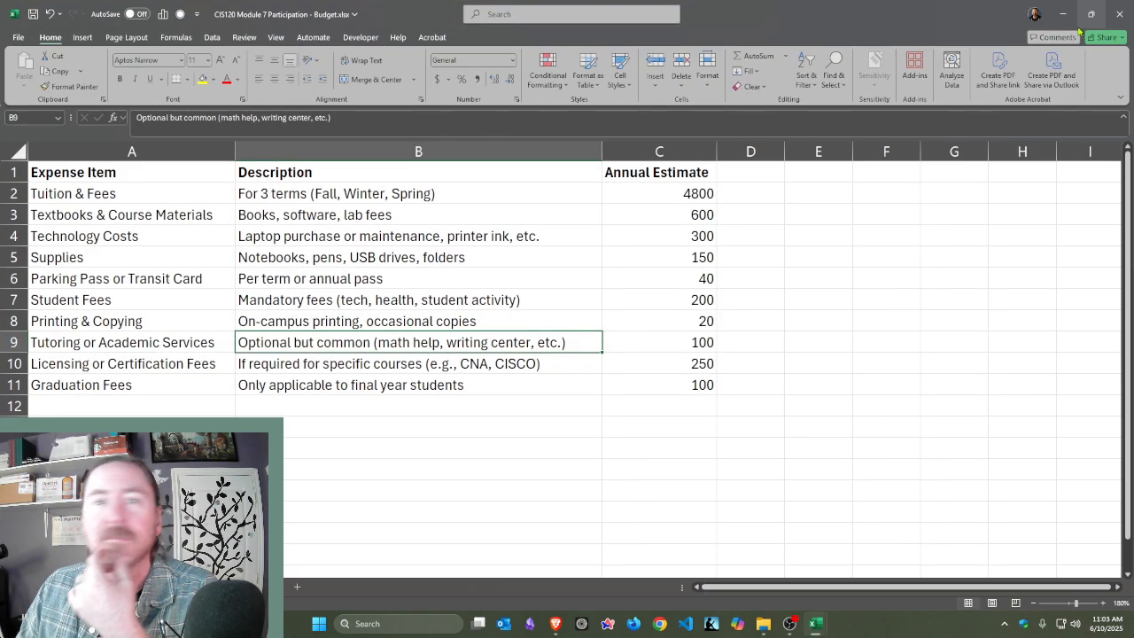
# Review the expense items, descriptions and annual estimates in rows 2 to 11, including the tuition and textbook estimates.
pyautogui.click(615, 443)
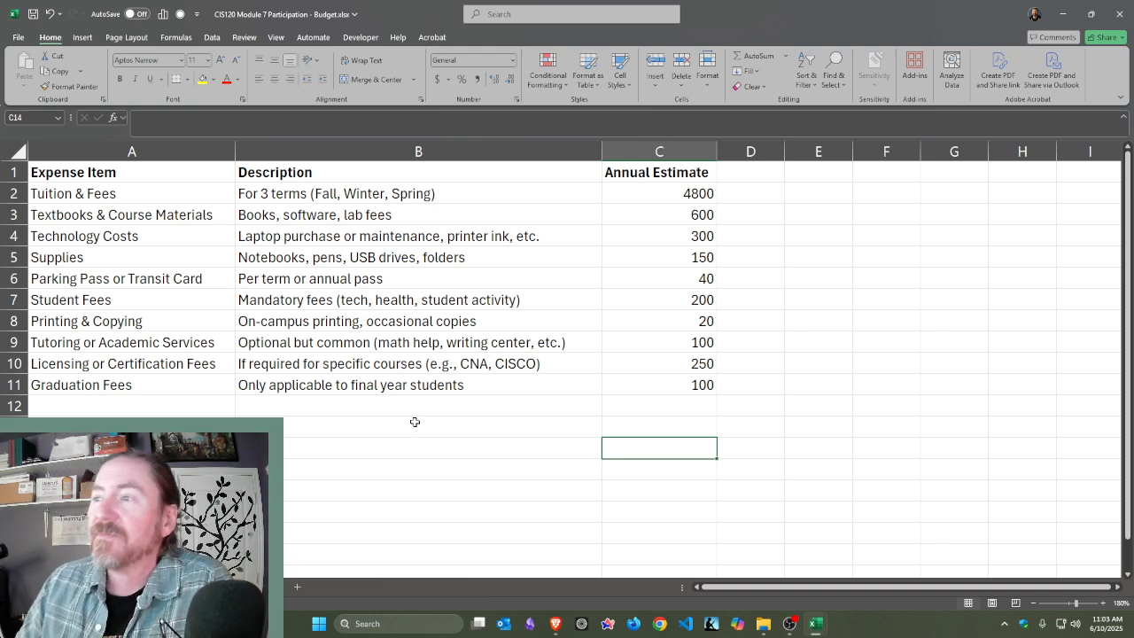
pyautogui.click(394, 404)
pyautogui.moveTo(98, 190); pyautogui.dragTo(133, 383)
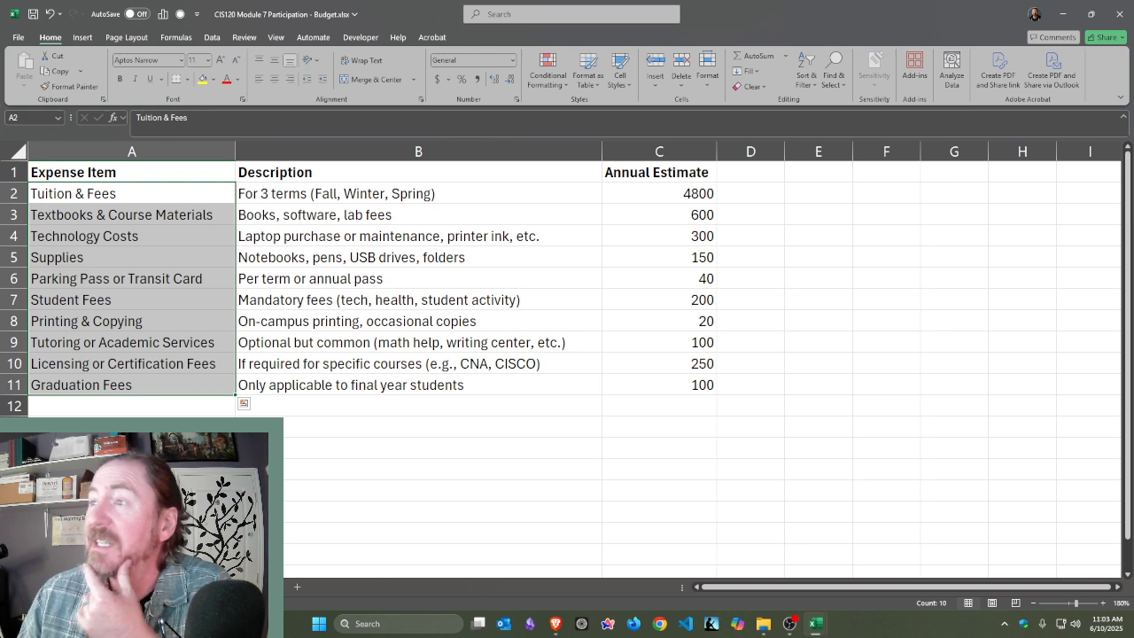
pyautogui.click(358, 409)
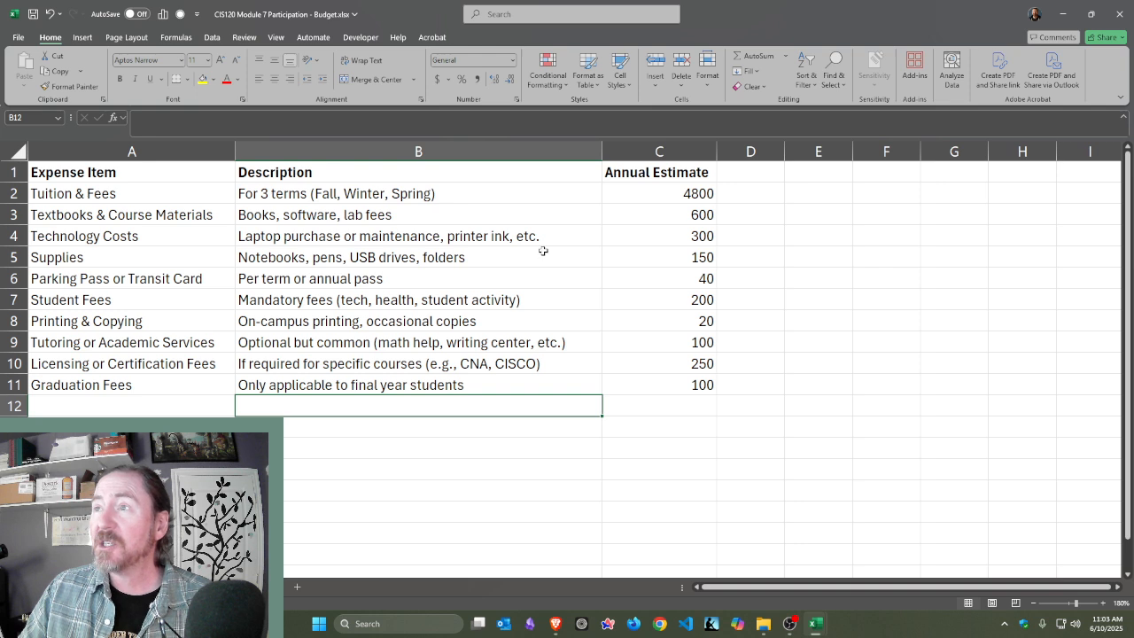
pyautogui.moveTo(645, 198); pyautogui.dragTo(629, 393)
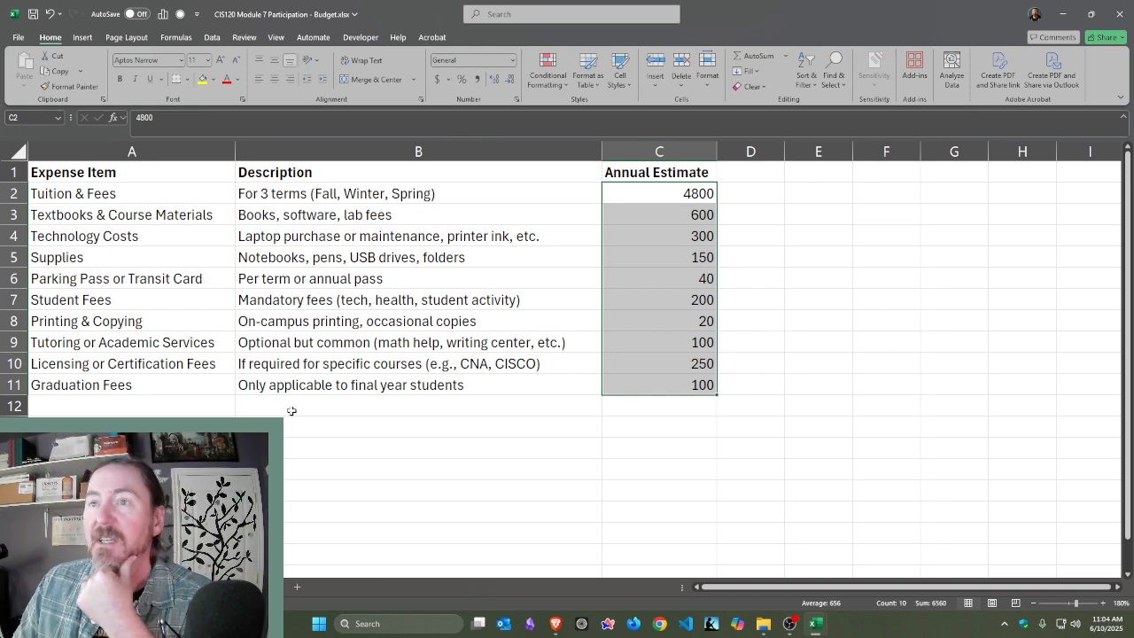
pyautogui.click(448, 405)
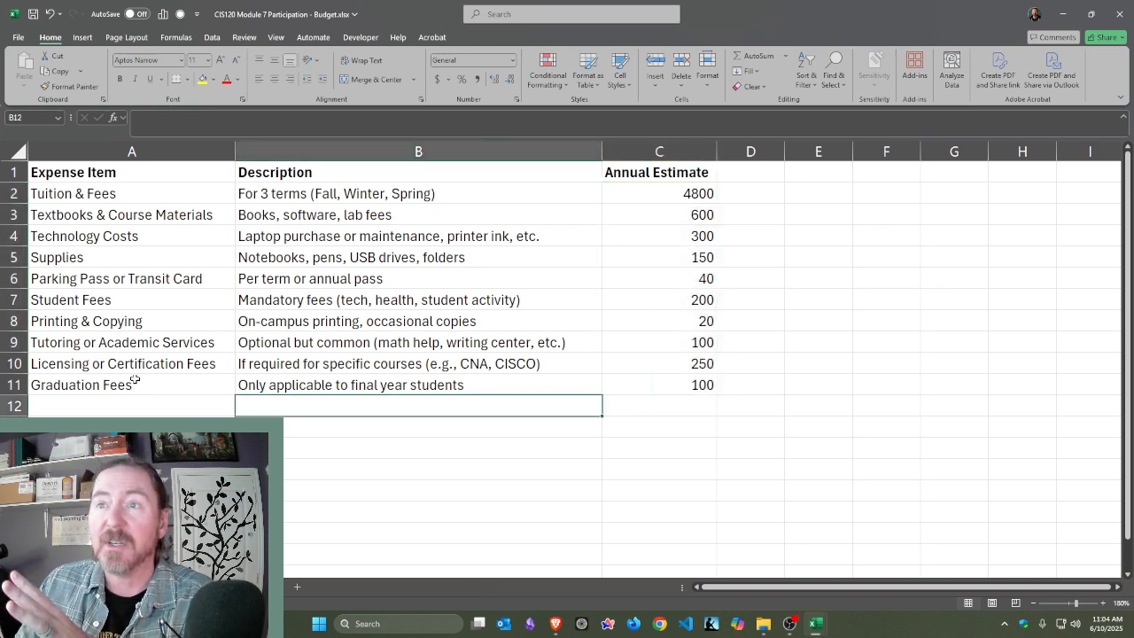
pyautogui.moveTo(291, 189); pyautogui.dragTo(286, 387)
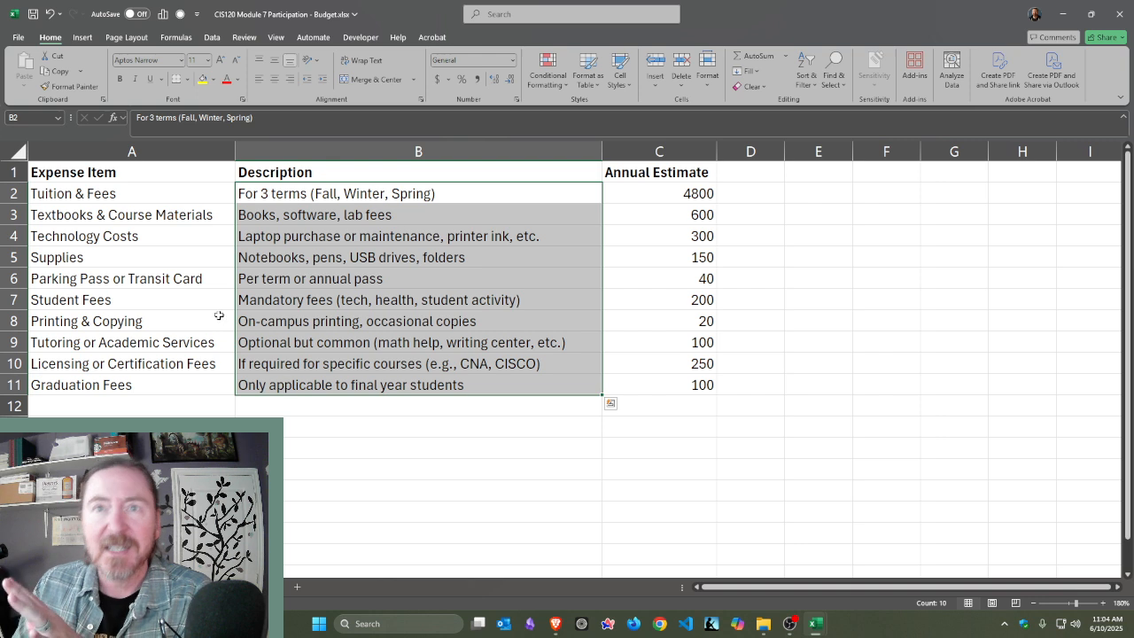
pyautogui.moveTo(142, 202); pyautogui.dragTo(140, 387)
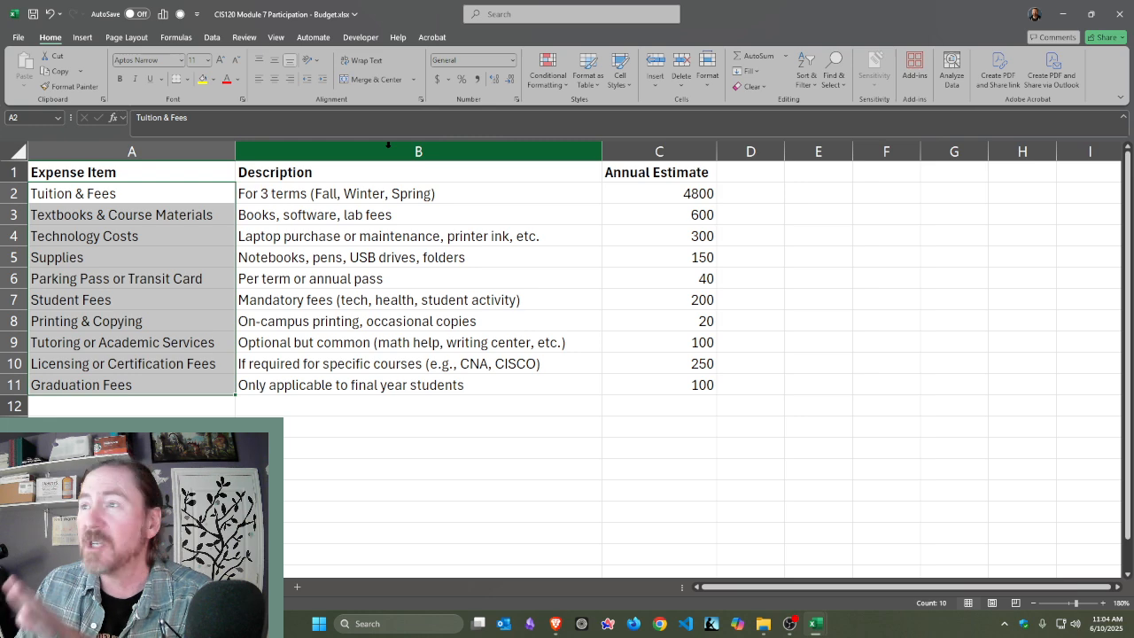
pyautogui.click(354, 321)
pyautogui.moveTo(156, 172); pyautogui.dragTo(147, 385)
pyautogui.moveTo(654, 174); pyautogui.dragTo(636, 381)
pyautogui.click(524, 380)
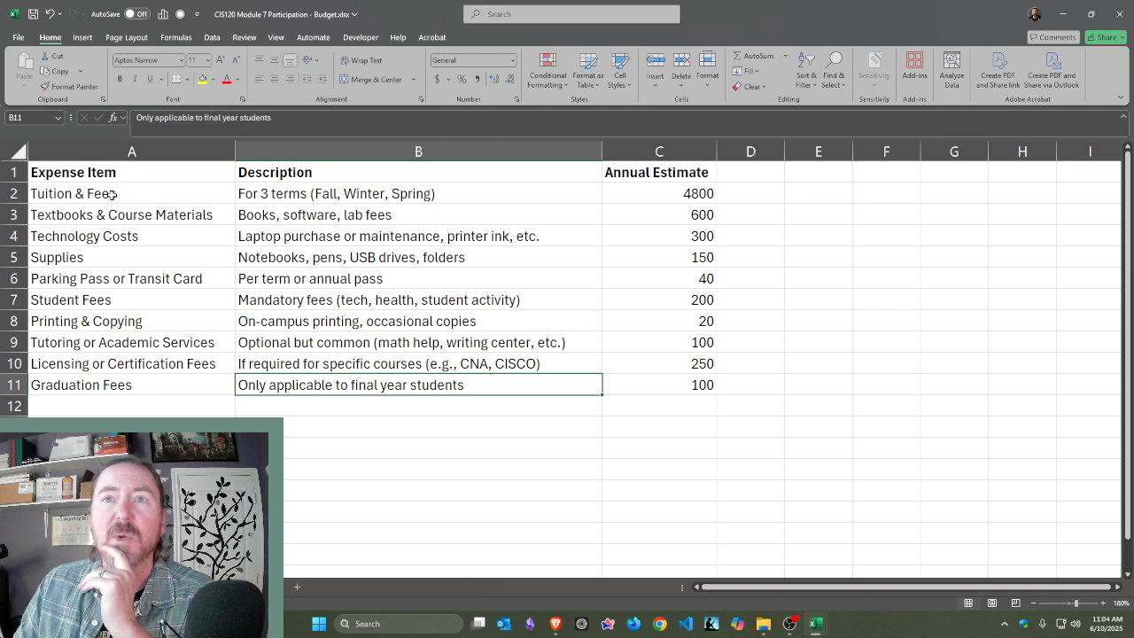
pyautogui.click(112, 194)
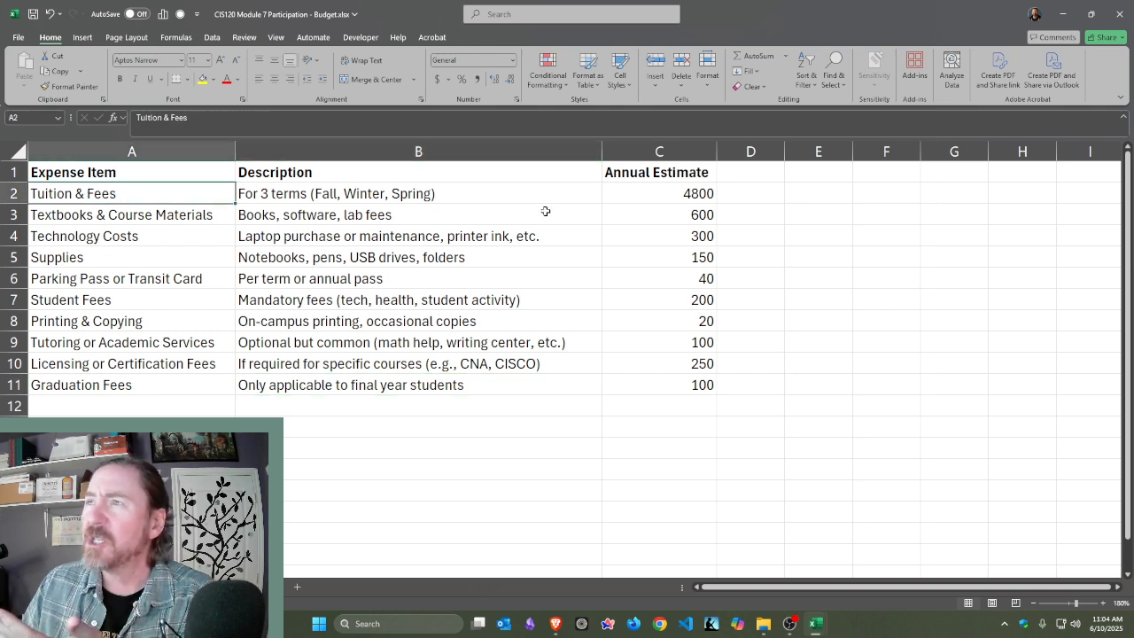
pyautogui.click(633, 202)
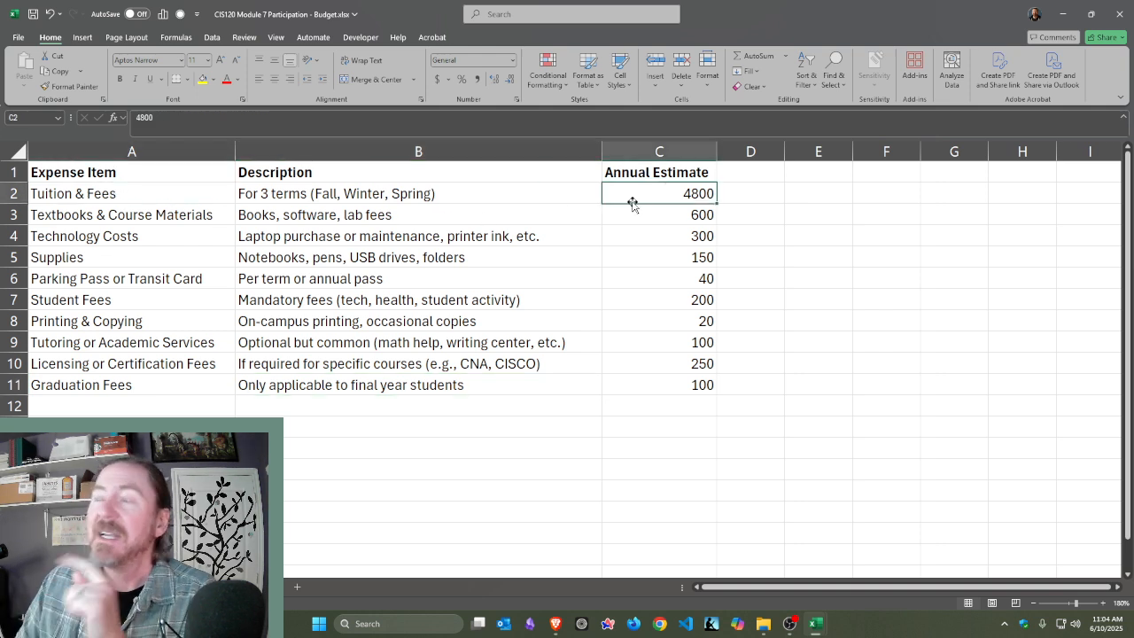
pyautogui.click(633, 217)
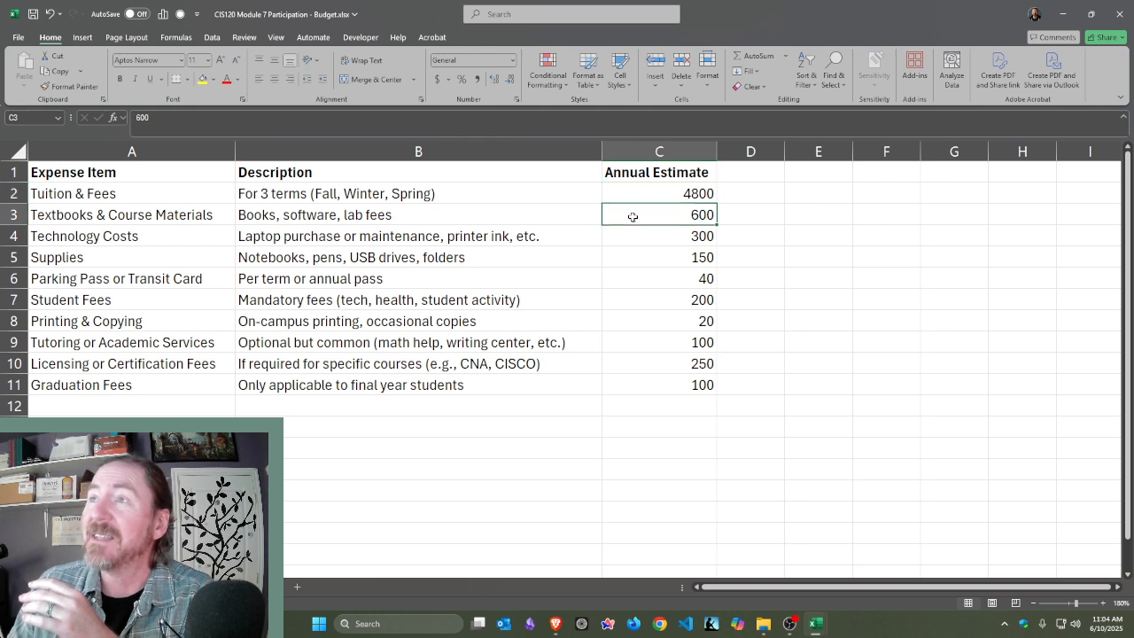
# Replace the Tuition & Fees annual estimate in C2 with the formula =120*40 and recheck its 120 factor.
pyautogui.click(629, 192)
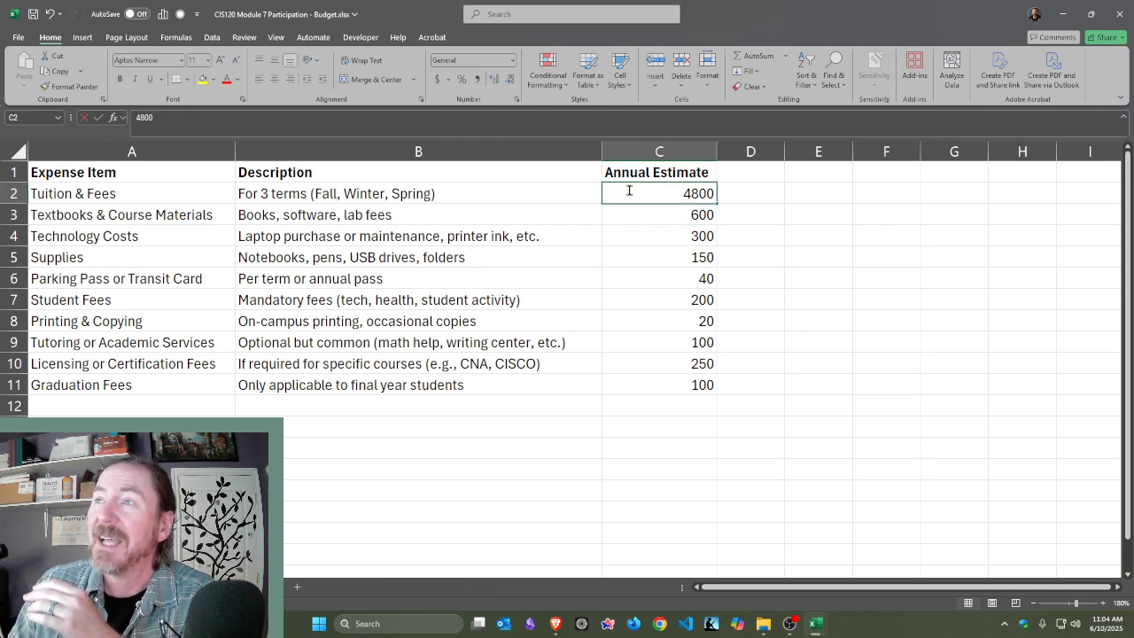
pyautogui.doubleClick(629, 192)
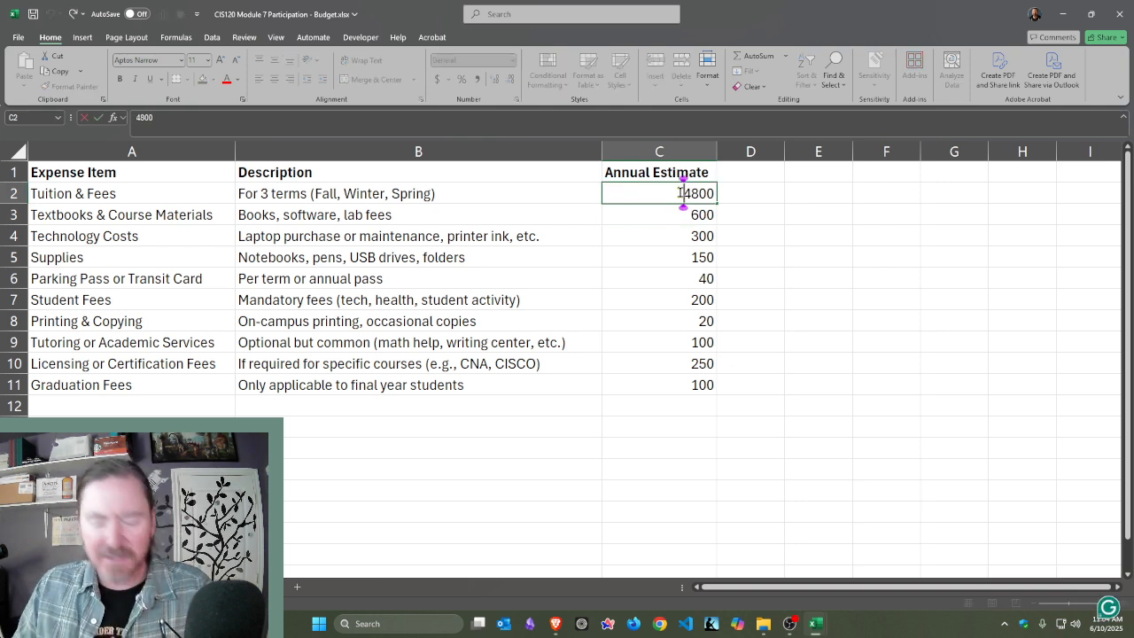
pyautogui.press('Escape')
pyautogui.press('Delete')
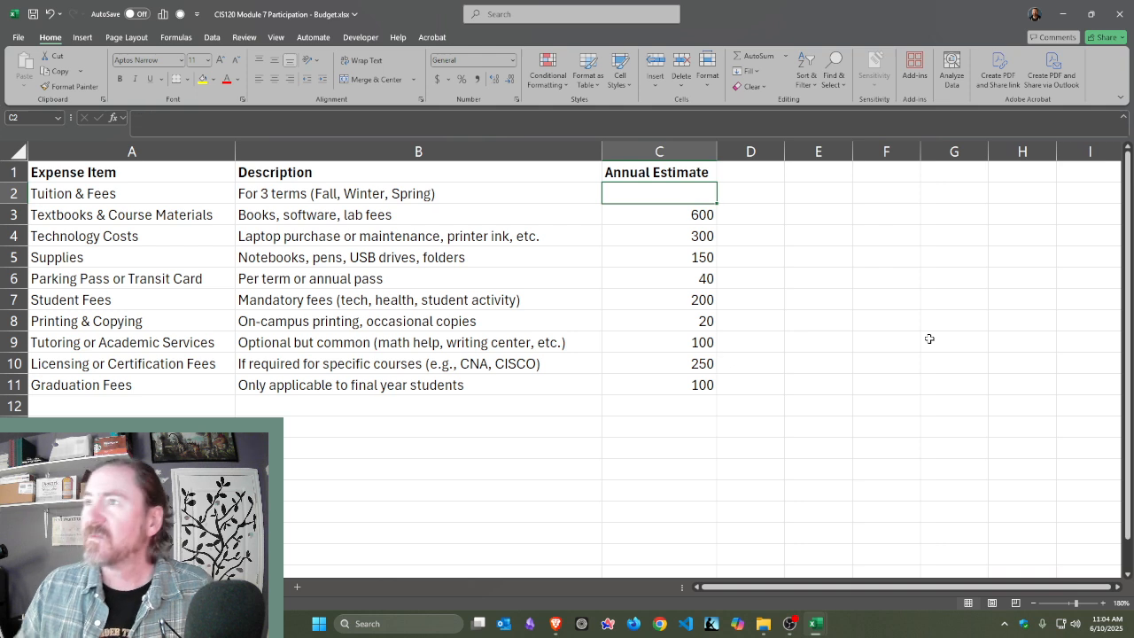
pyautogui.write('=')
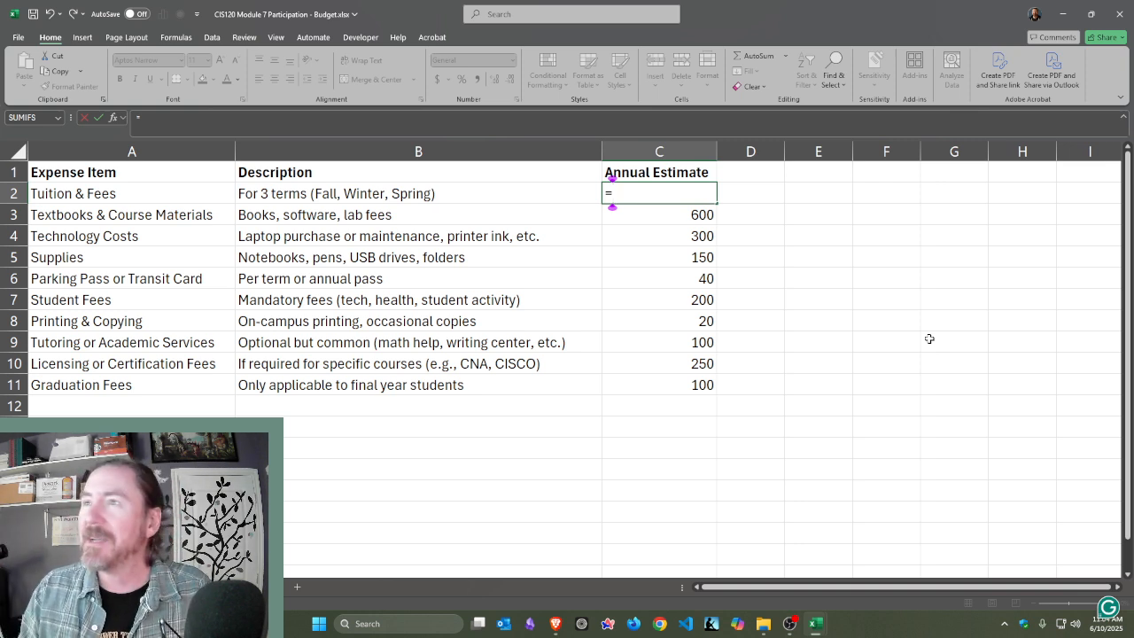
pyautogui.write('120')
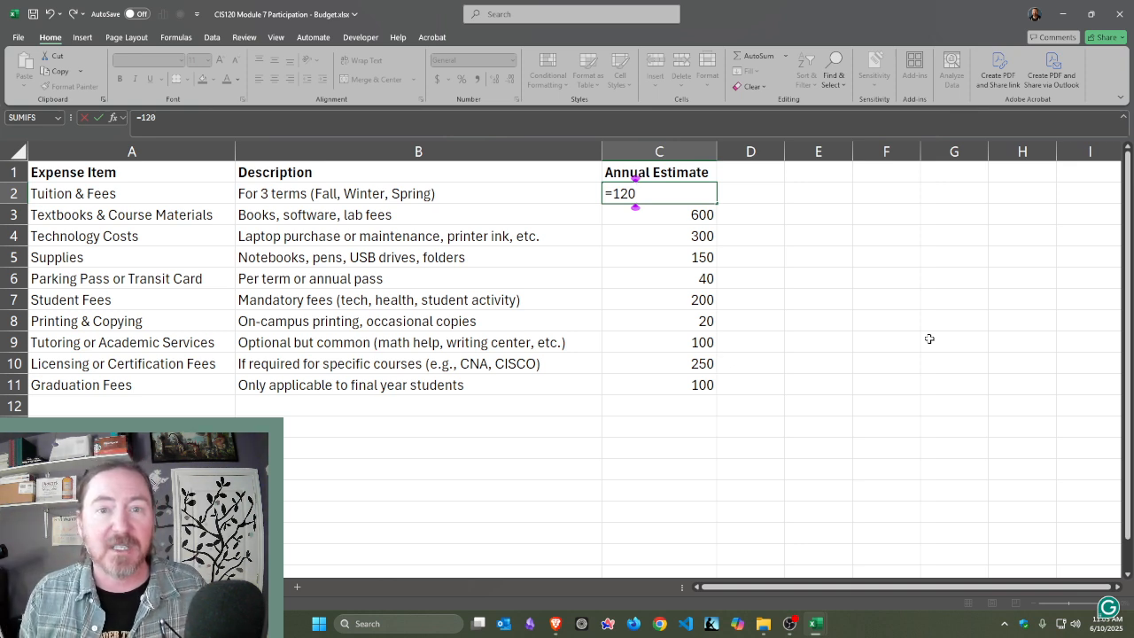
pyautogui.write('*')
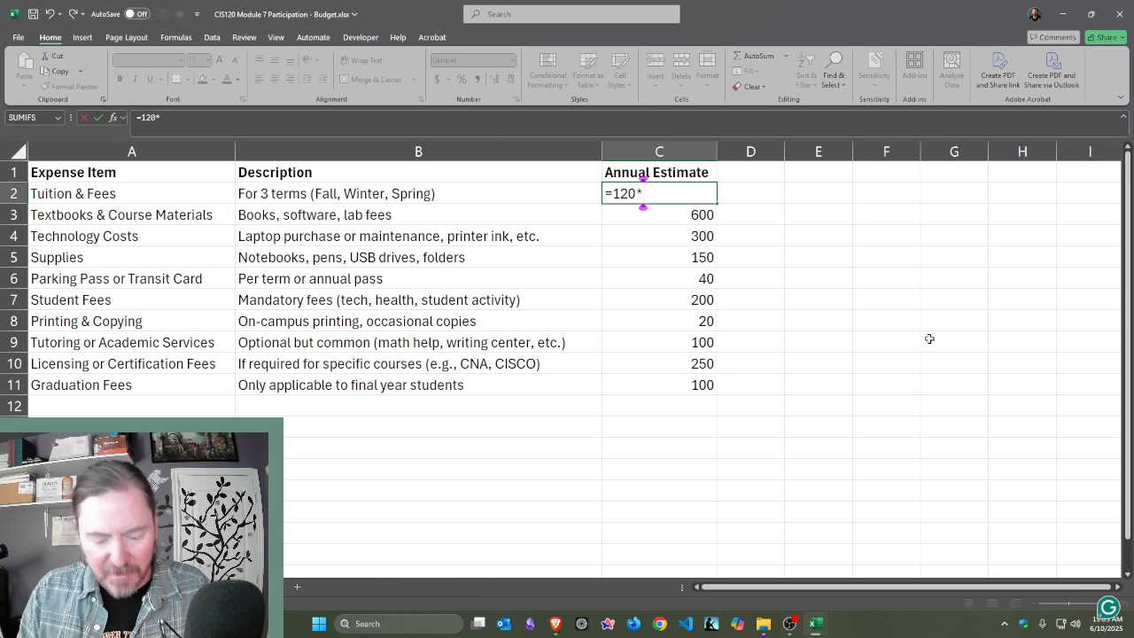
pyautogui.write('40')
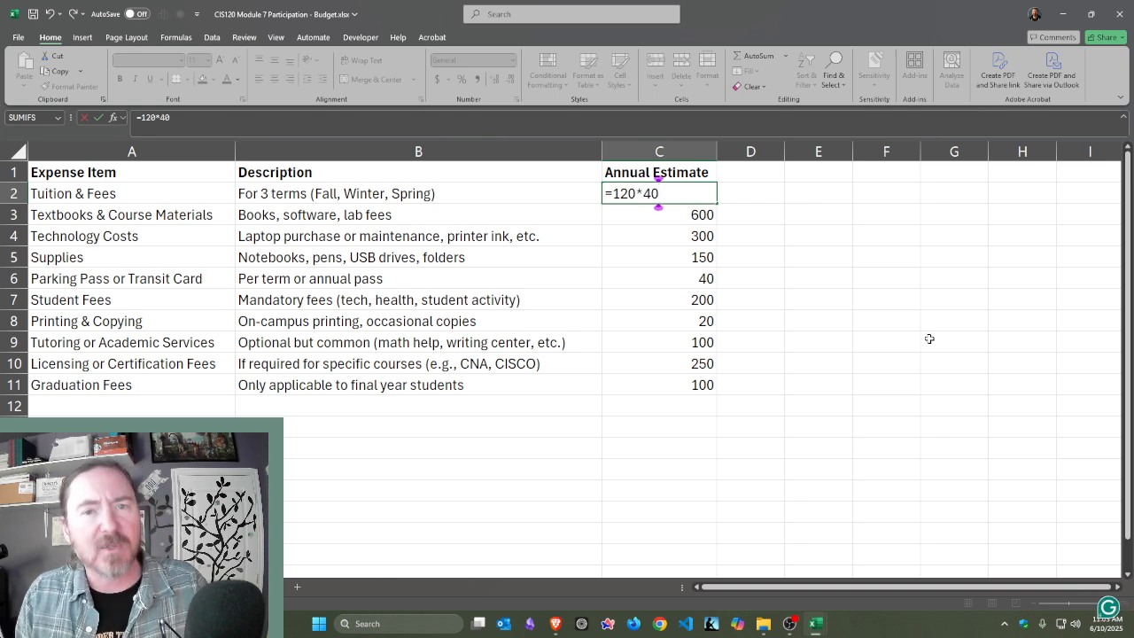
pyautogui.press('Return')
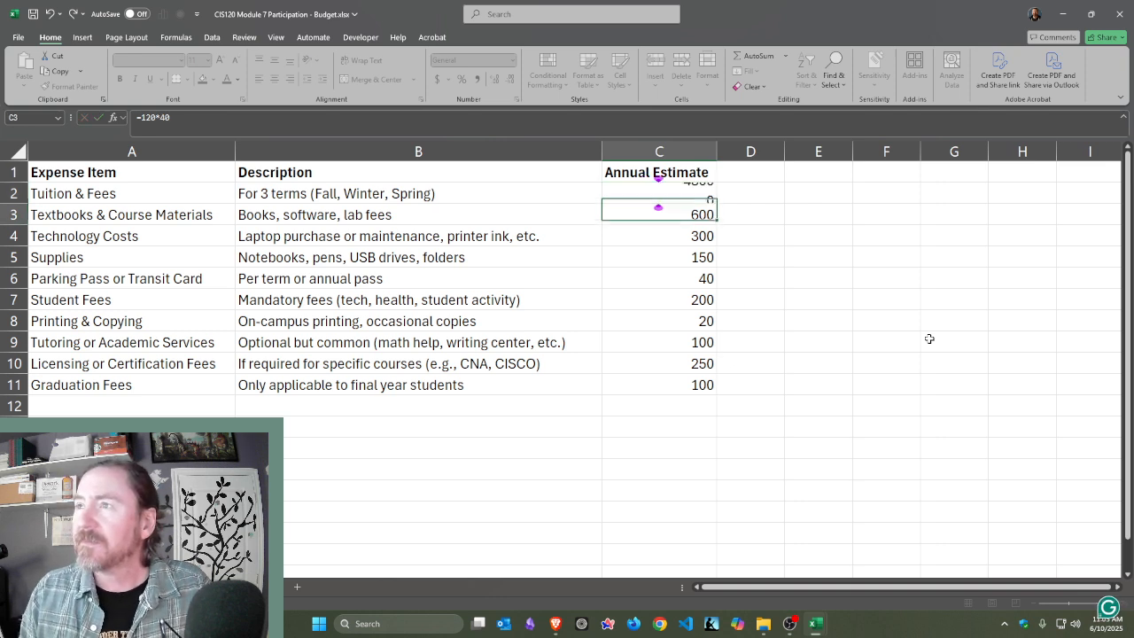
pyautogui.click(698, 193)
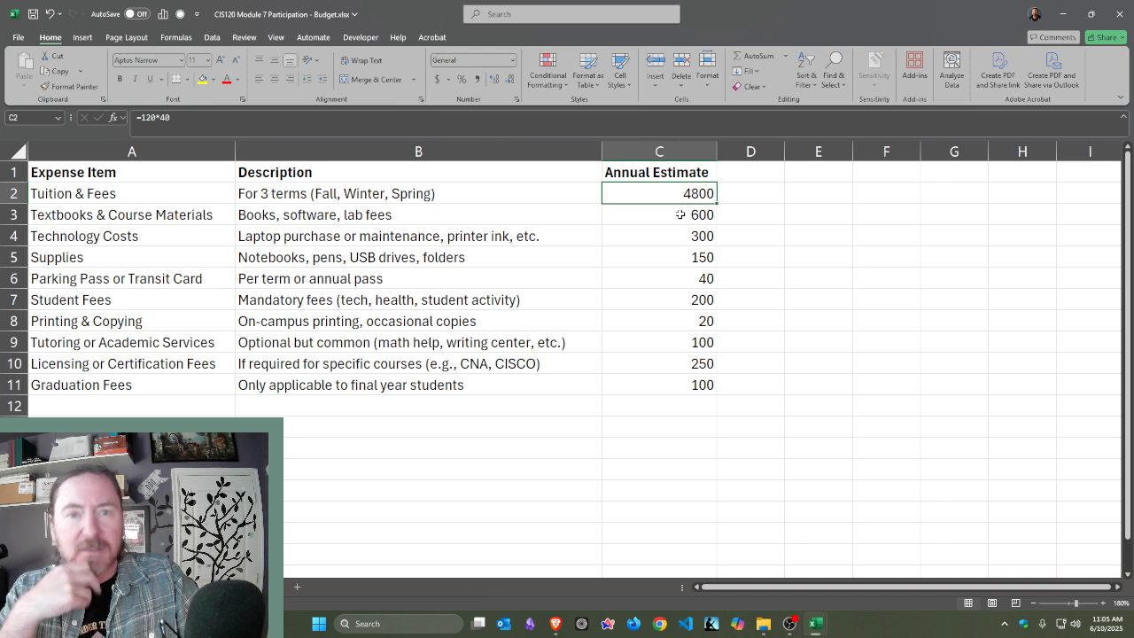
pyautogui.doubleClick(688, 192)
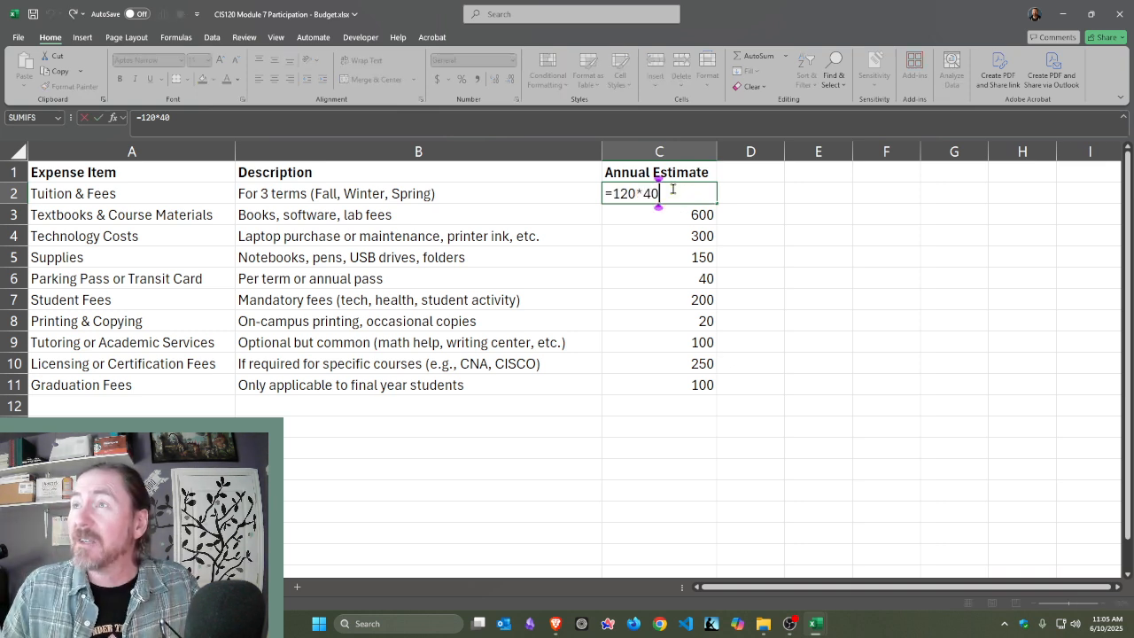
pyautogui.moveTo(611, 193); pyautogui.dragTo(637, 192)
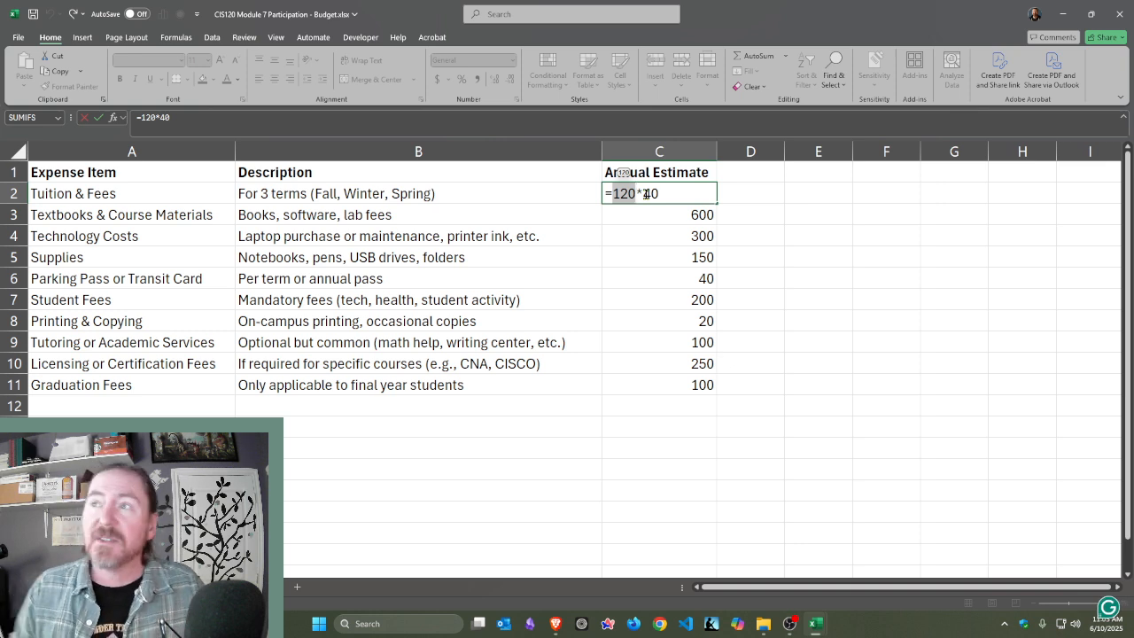
pyautogui.press('Return')
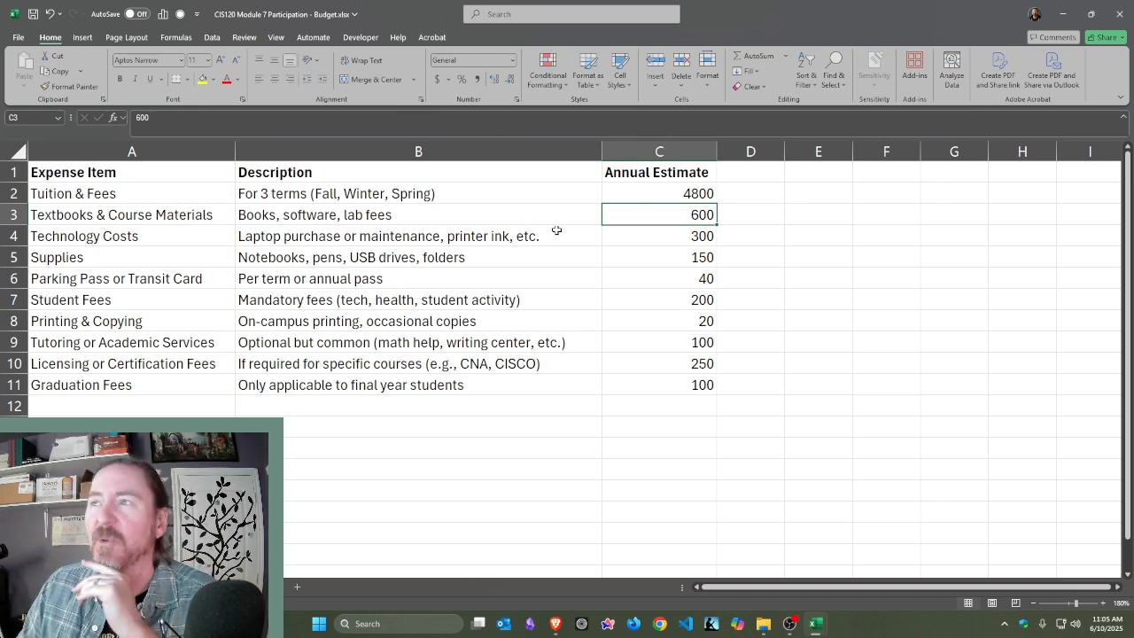
# Review the Textbooks & Course Materials and Technology Costs rows, comparing their descriptions with their annual estimates.
pyautogui.click(192, 220)
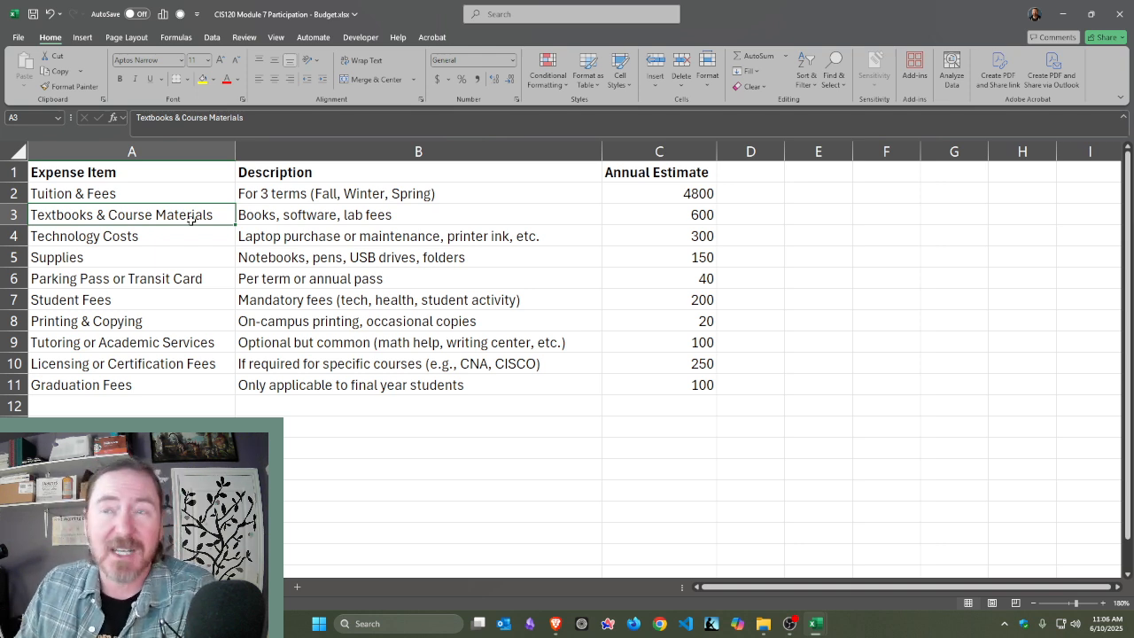
pyautogui.click(689, 211)
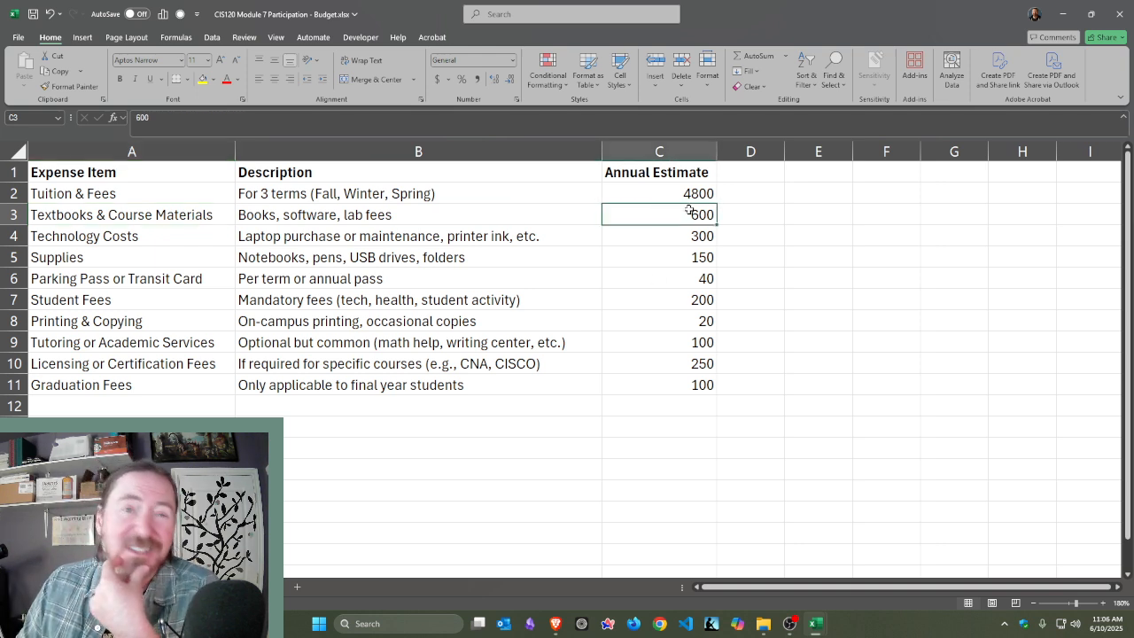
pyautogui.click(475, 243)
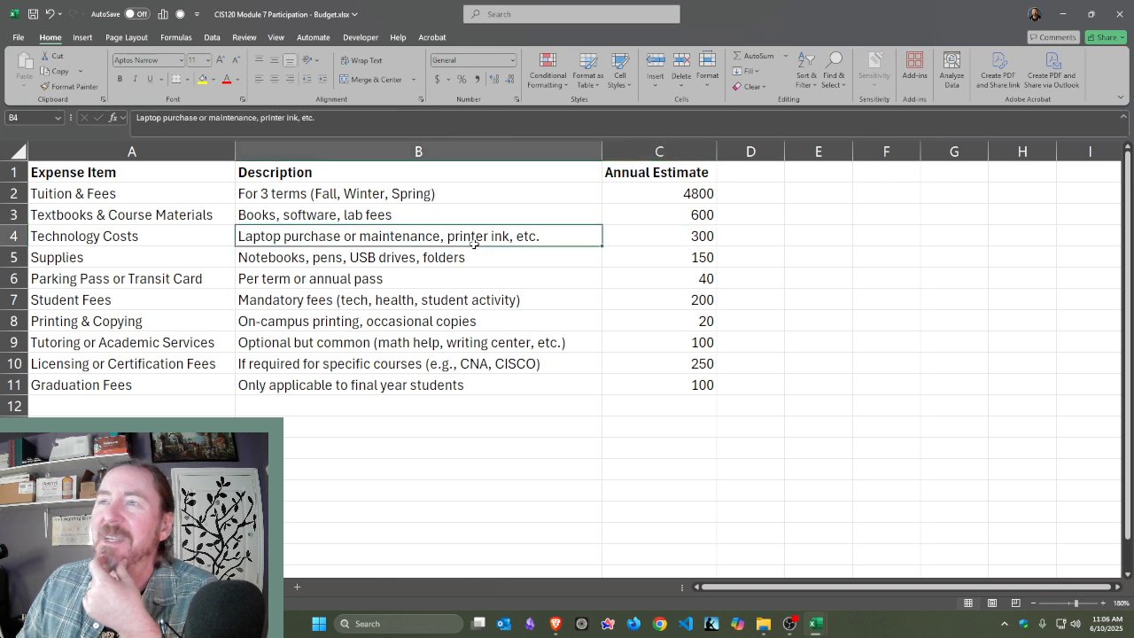
pyautogui.click(392, 252)
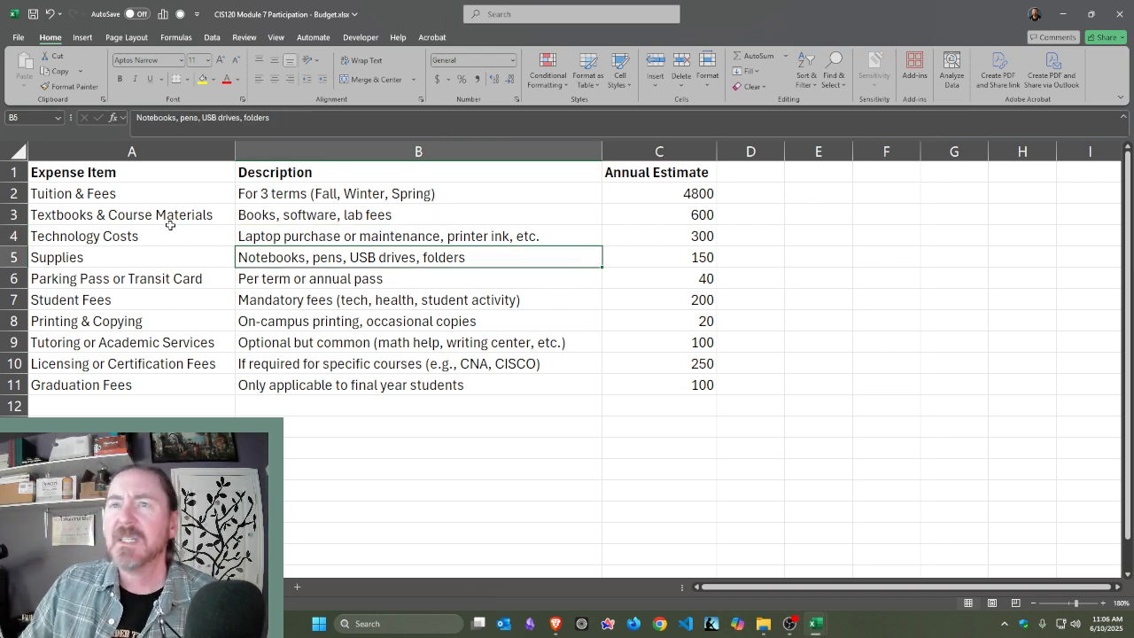
pyautogui.click(113, 239)
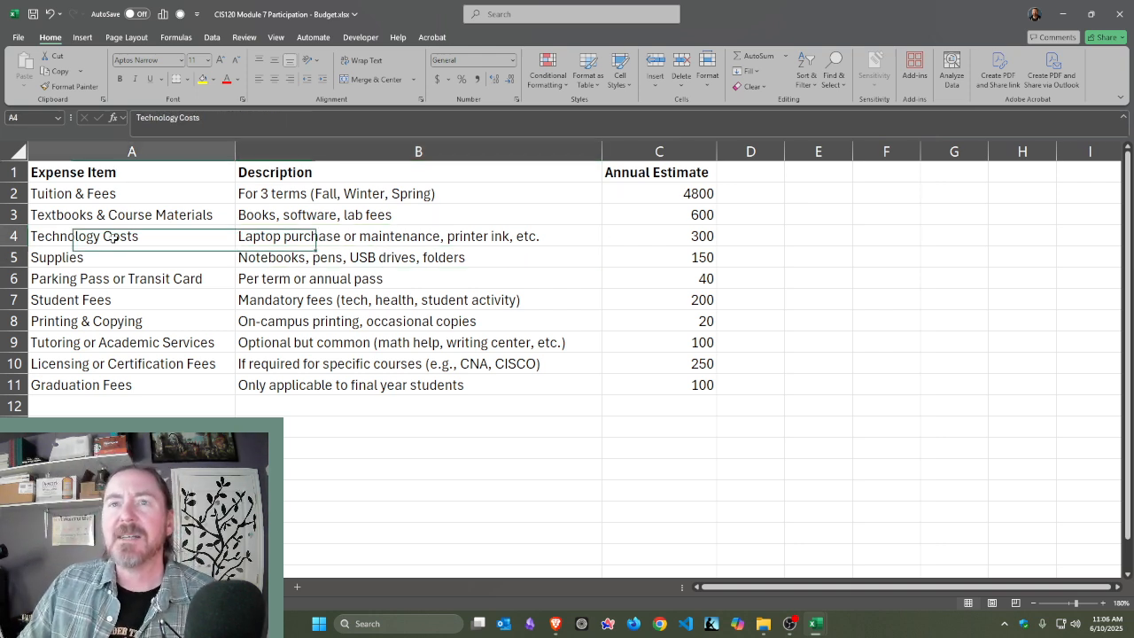
pyautogui.click(288, 237)
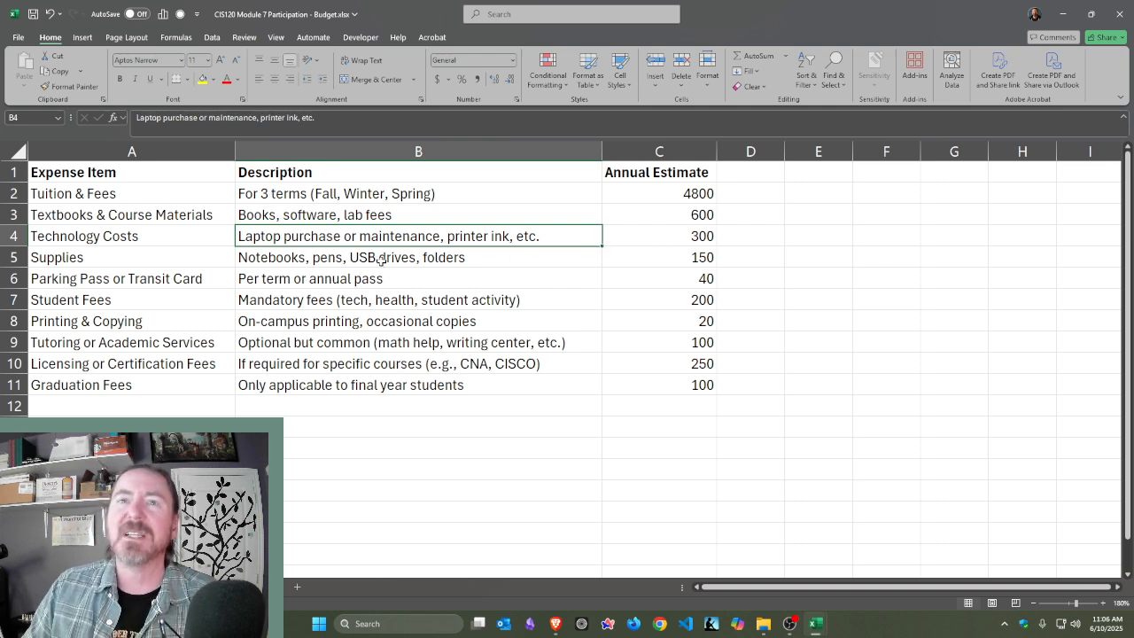
pyautogui.click(353, 260)
pyautogui.click(358, 238)
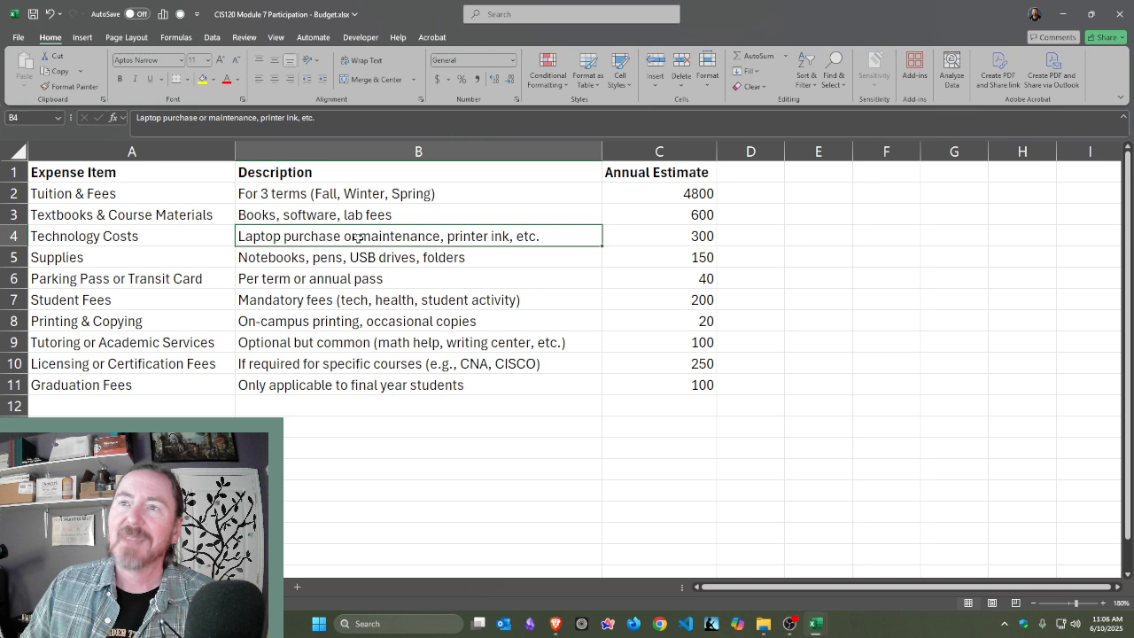
pyautogui.click(693, 235)
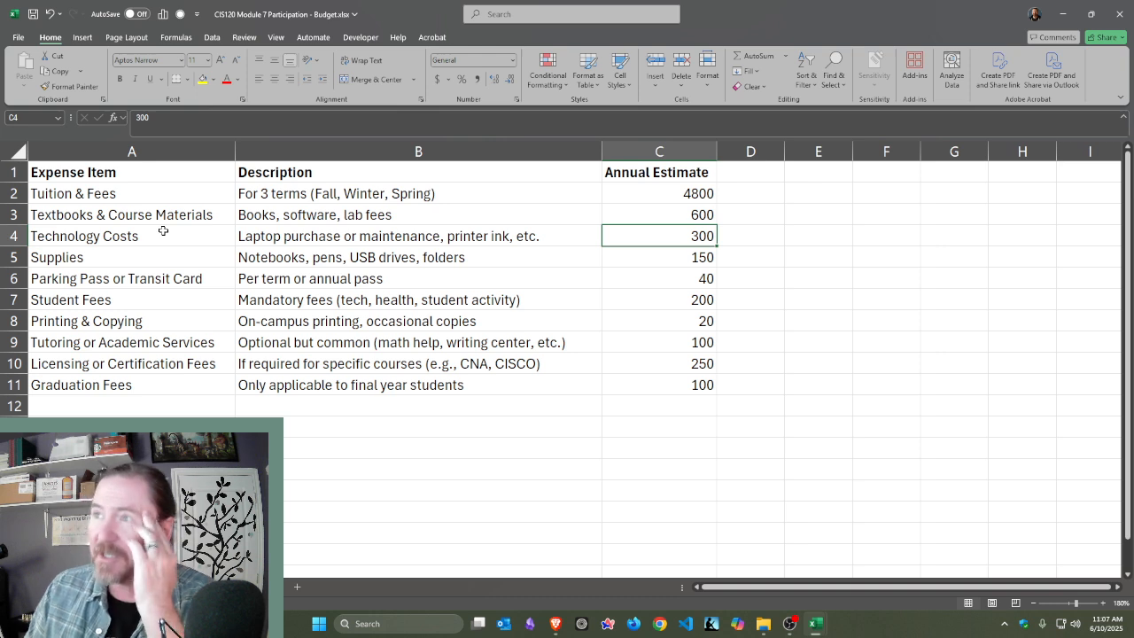
# Review the Supplies, Parking Pass or Transit Card and Student Fees rows, including what the mandatory fees cover.
pyautogui.click(634, 258)
pyautogui.click(155, 259)
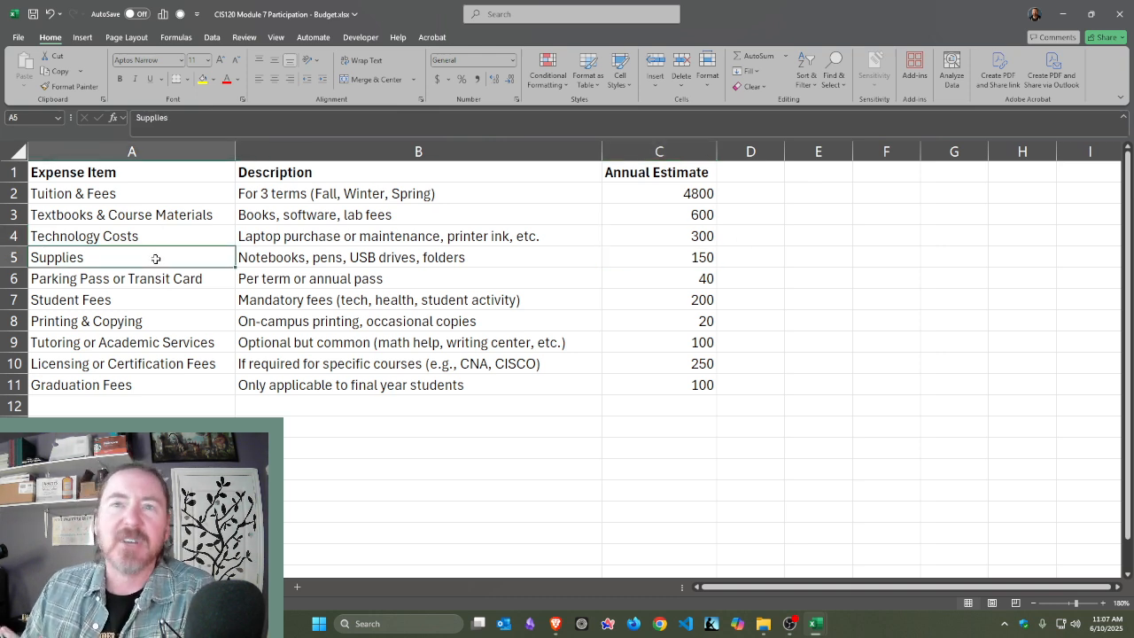
pyautogui.click(158, 281)
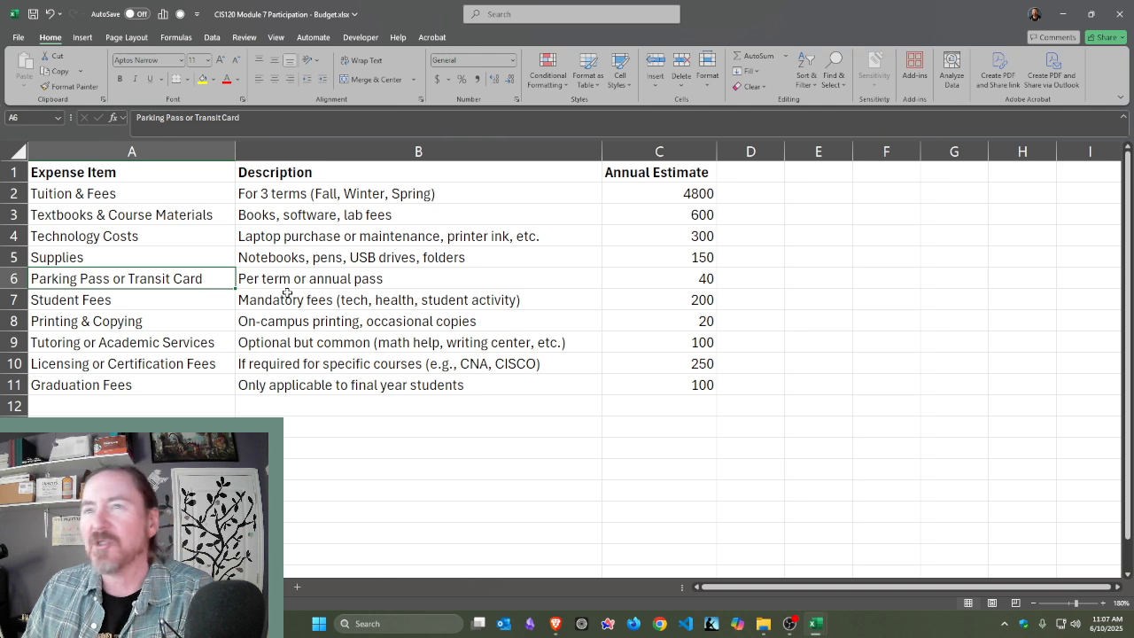
pyautogui.click(325, 318)
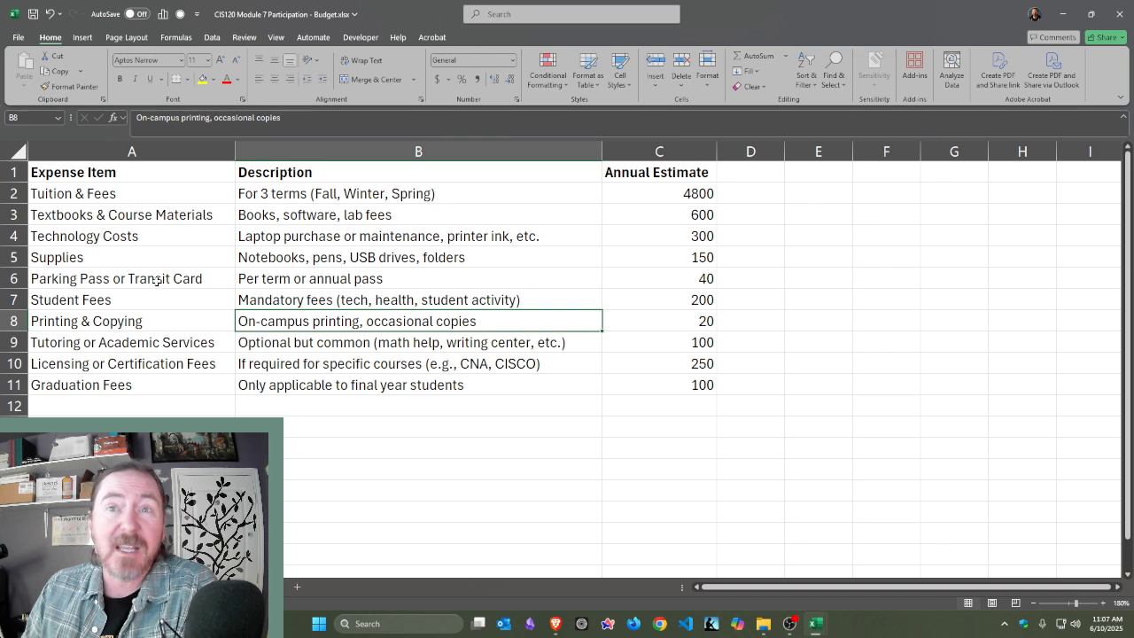
pyautogui.click(354, 283)
pyautogui.click(154, 279)
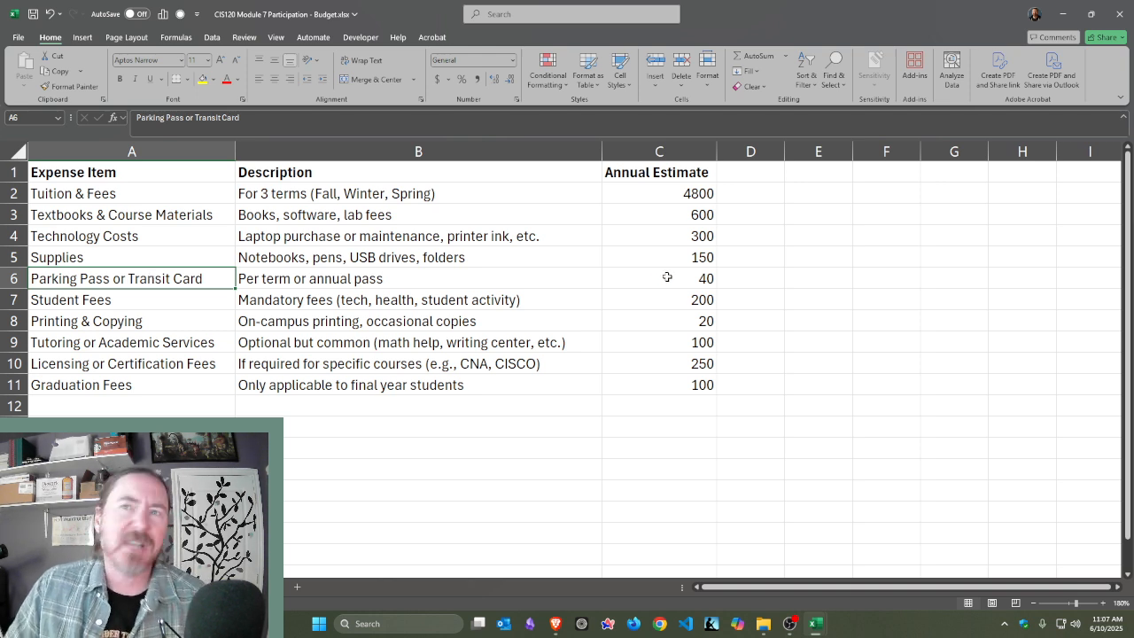
pyautogui.click(421, 299)
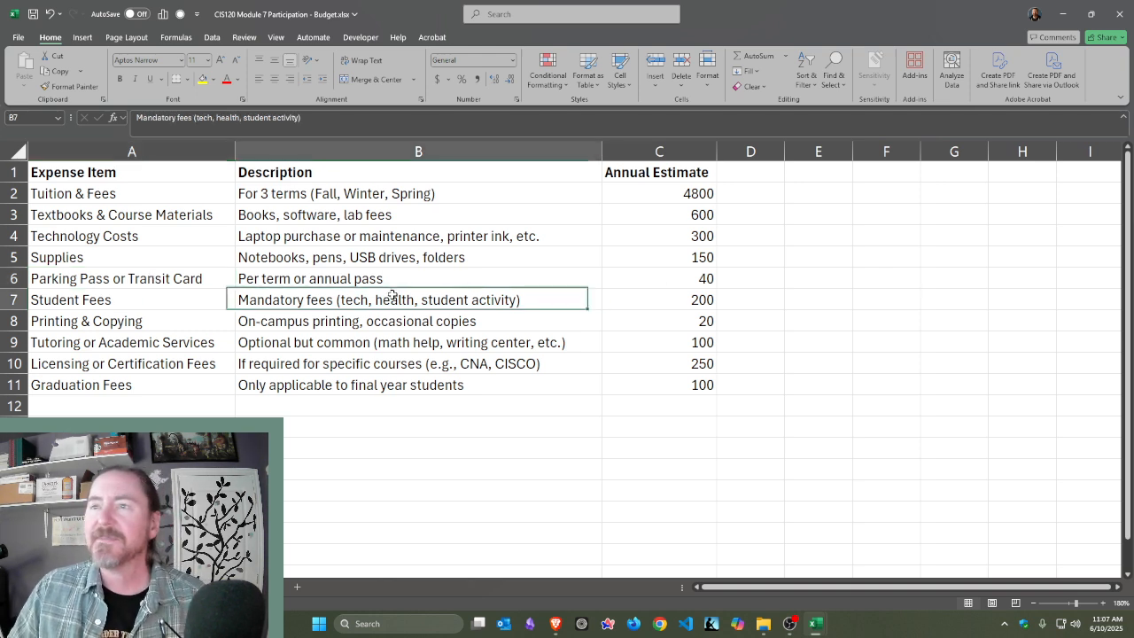
pyautogui.click(140, 293)
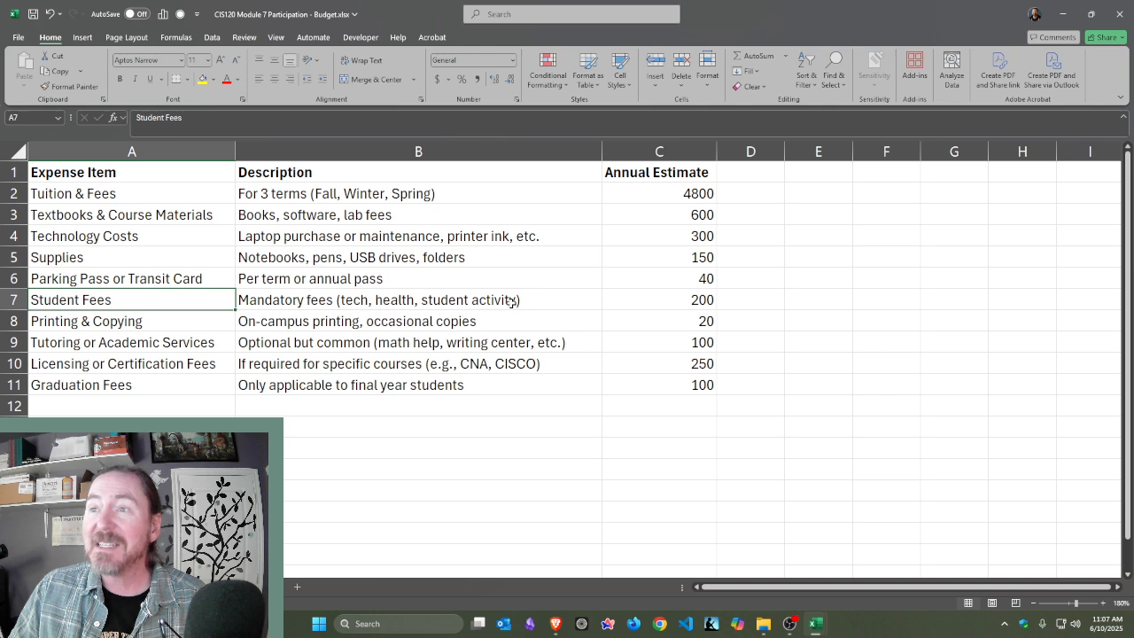
pyautogui.click(410, 306)
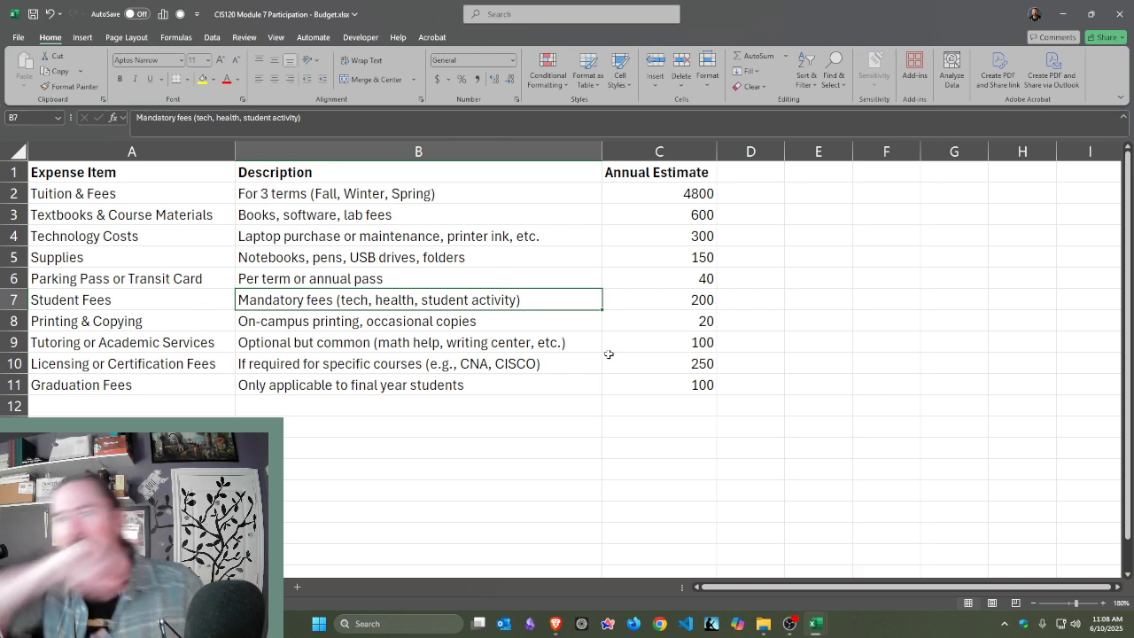
# Review the printing, tutoring, licensing and graduation fee rows, comparing printing with the printer ink covered under Technology Costs.
pyautogui.click(176, 328)
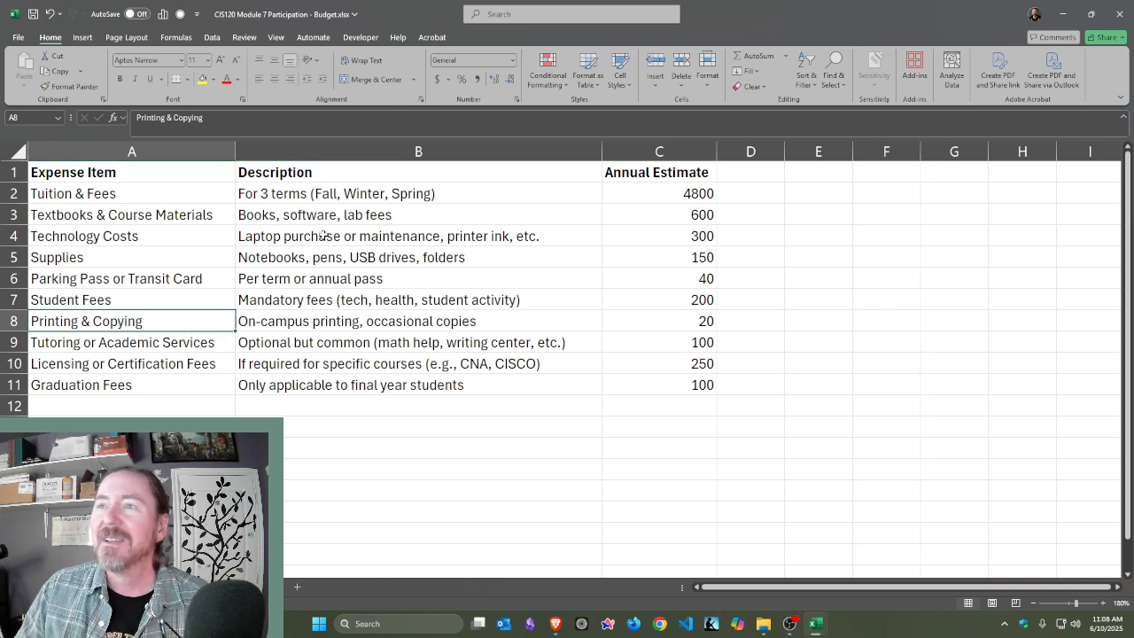
pyautogui.click(501, 237)
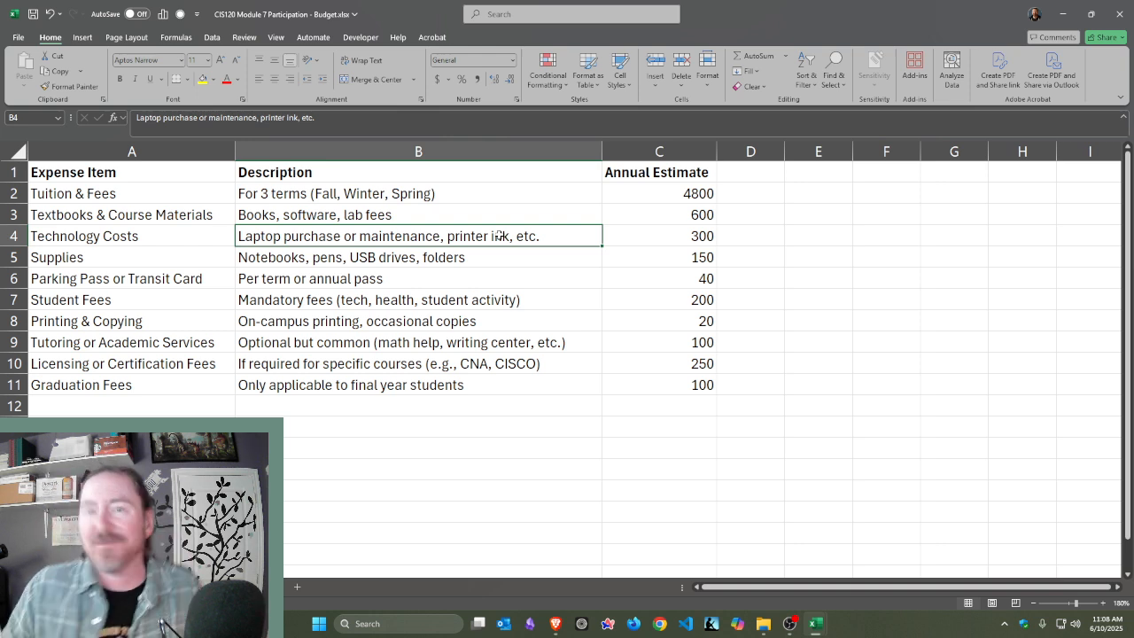
pyautogui.click(259, 359)
pyautogui.click(211, 339)
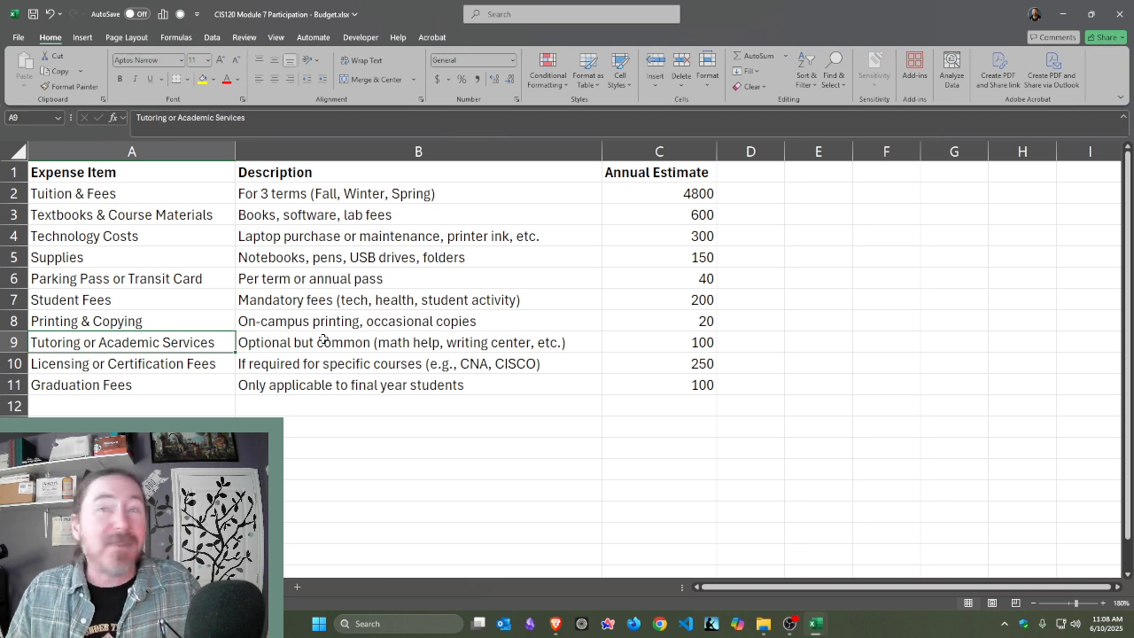
pyautogui.click(703, 340)
pyautogui.click(164, 365)
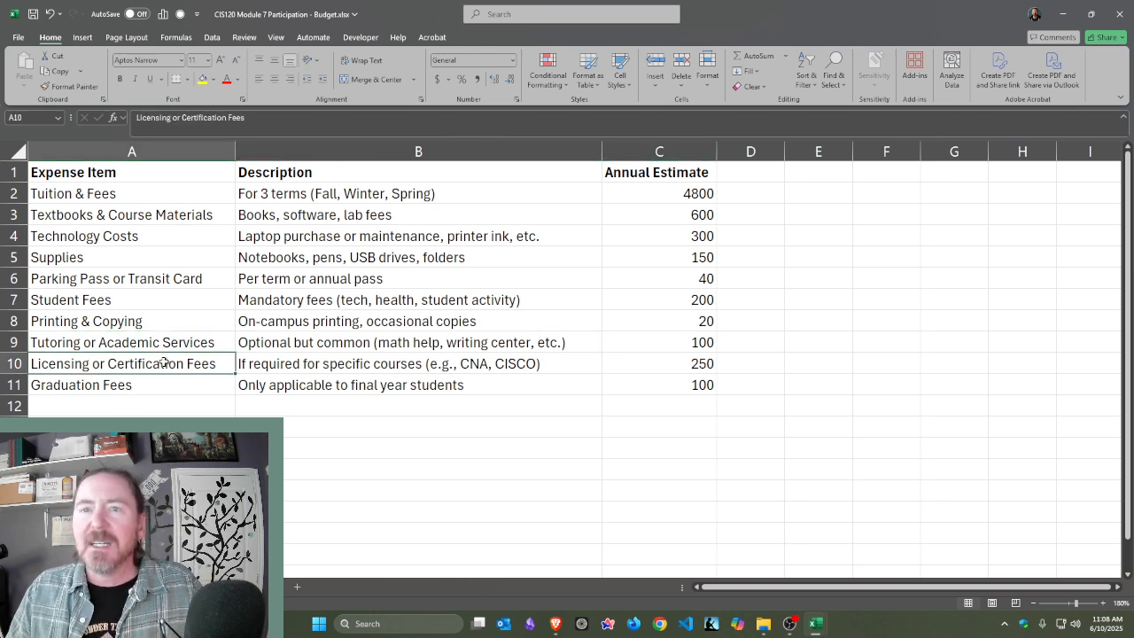
pyautogui.click(336, 387)
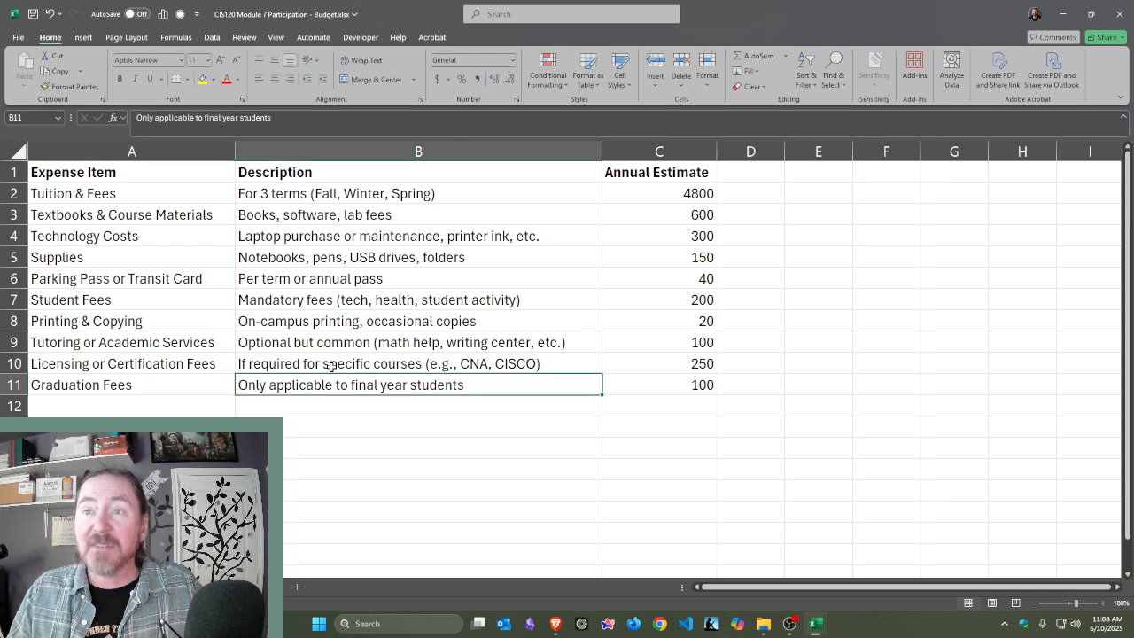
pyautogui.click(330, 366)
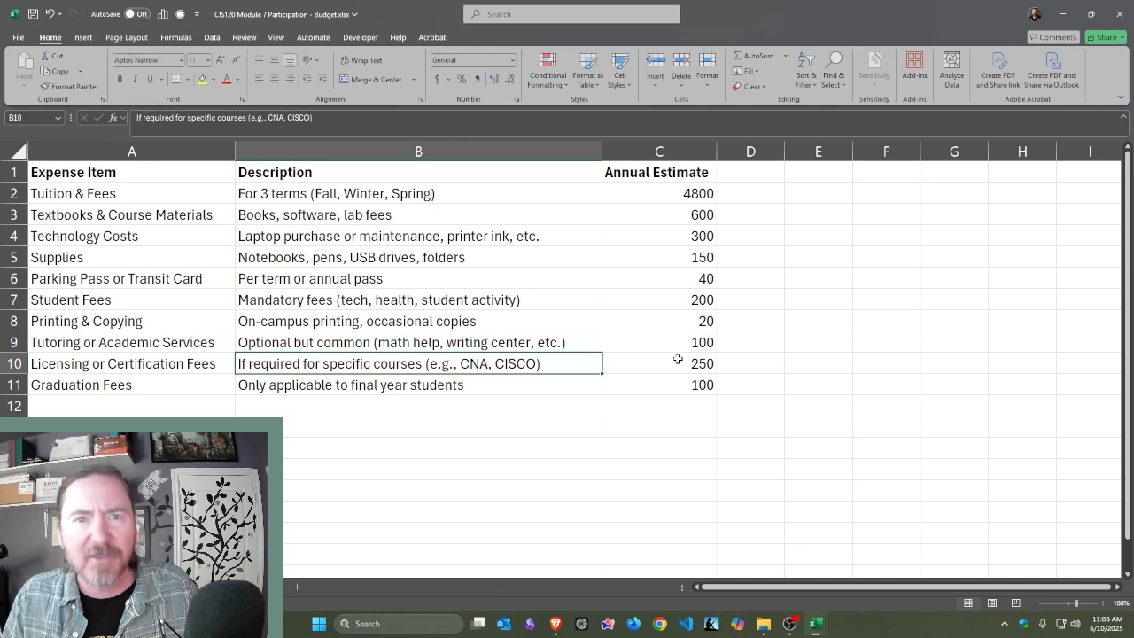
pyautogui.click(140, 390)
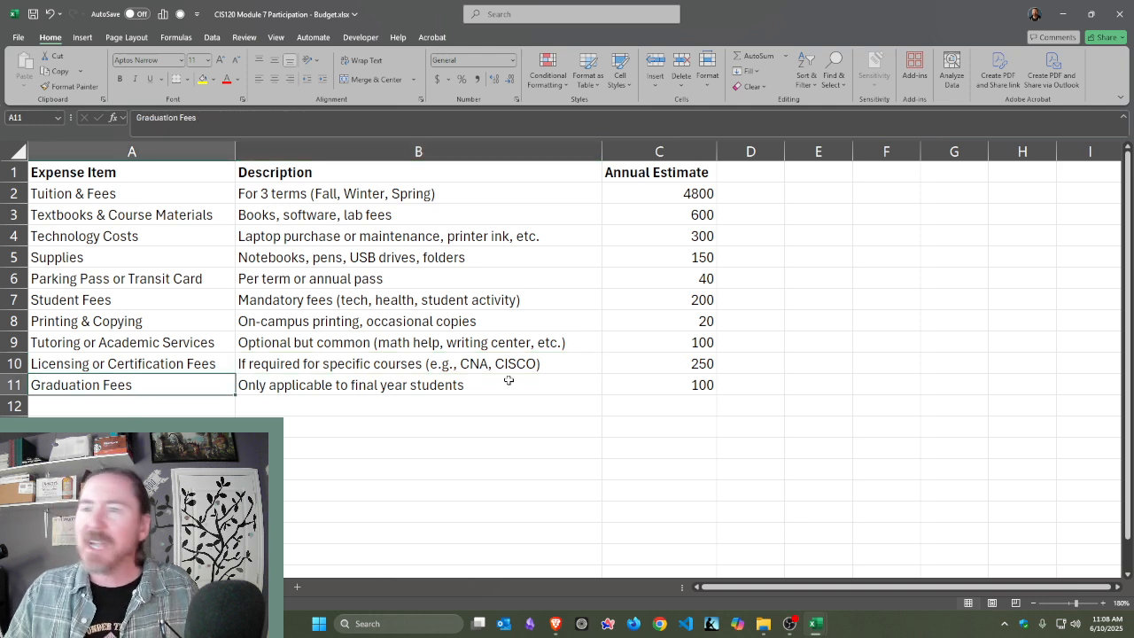
pyautogui.click(472, 390)
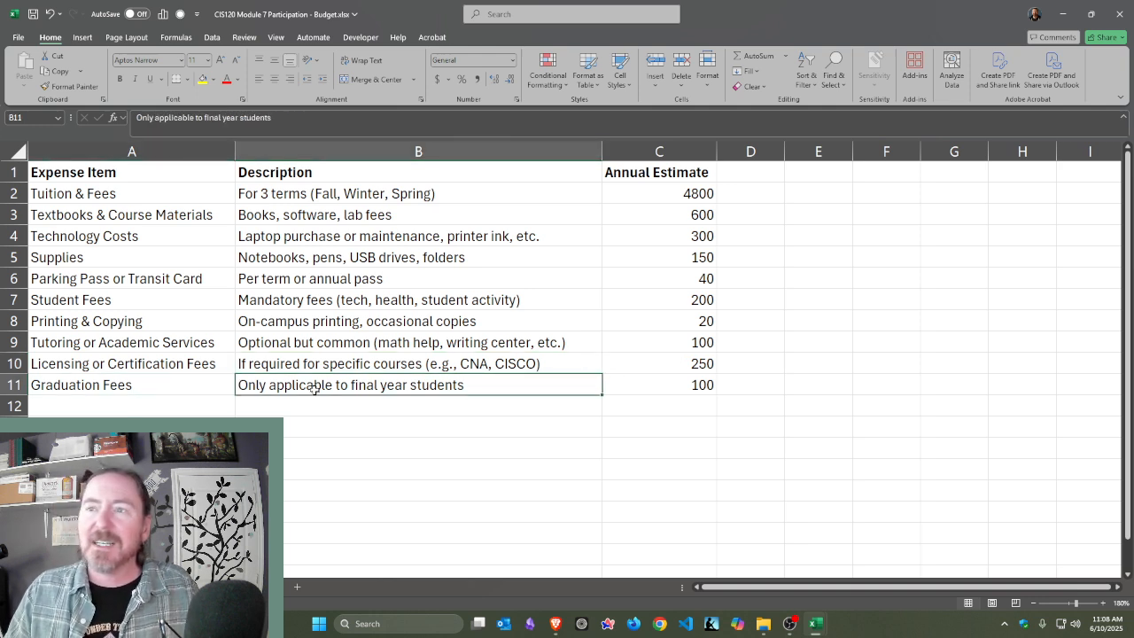
# Replace the Graduation Fees annual estimate in C11 with the formula =200/4.
pyautogui.click(650, 388)
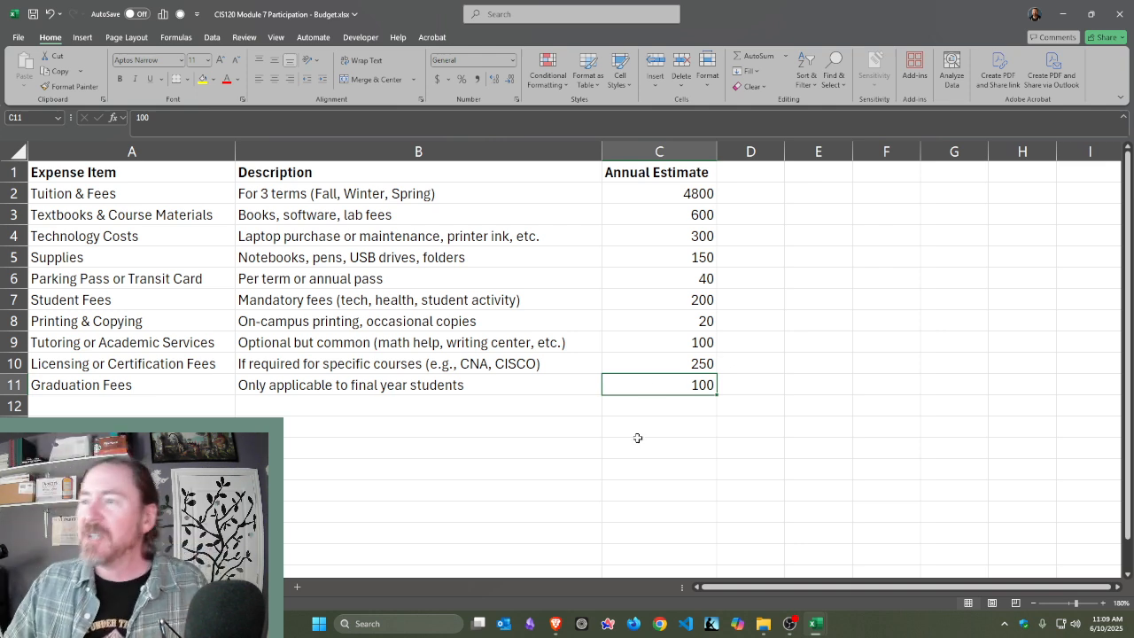
pyautogui.click(640, 405)
pyautogui.click(651, 382)
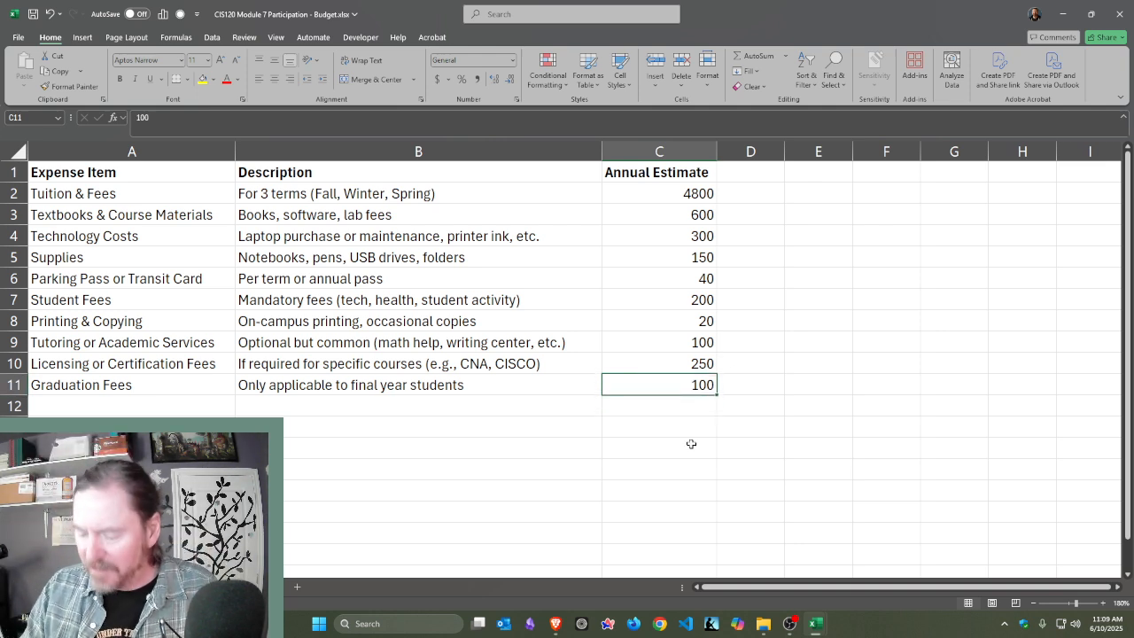
pyautogui.write('=200')
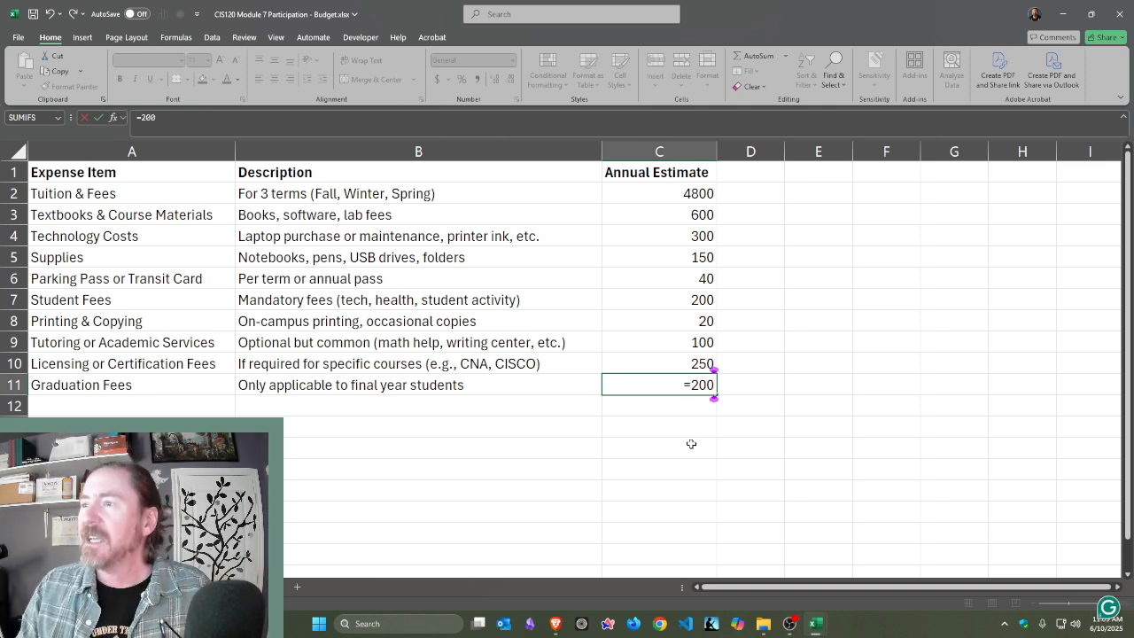
pyautogui.write('/4')
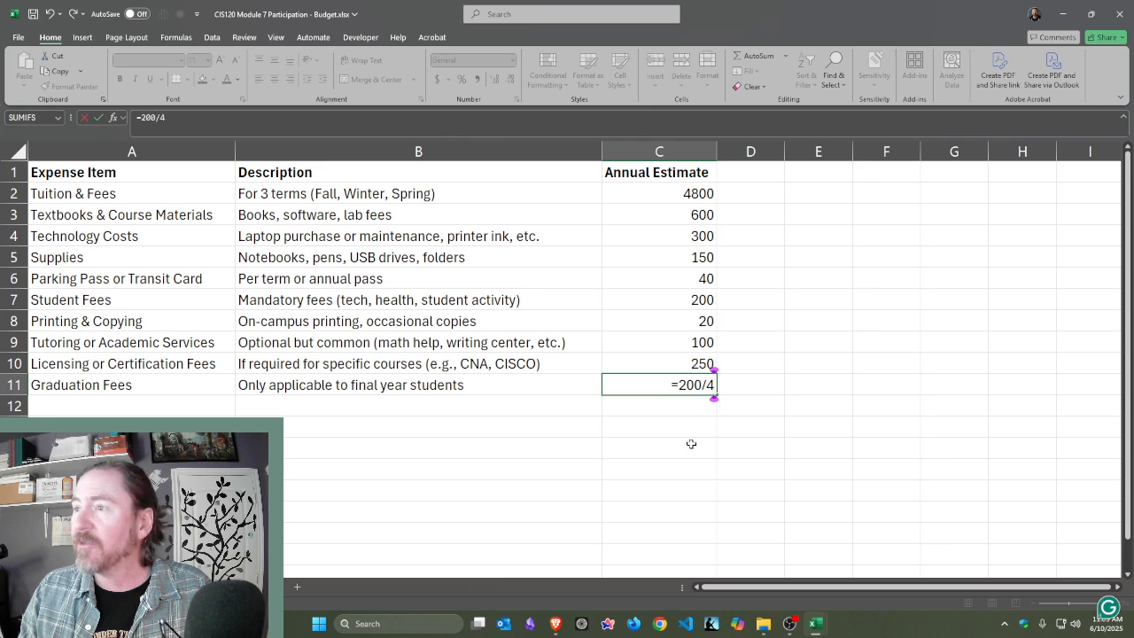
pyautogui.press('Return')
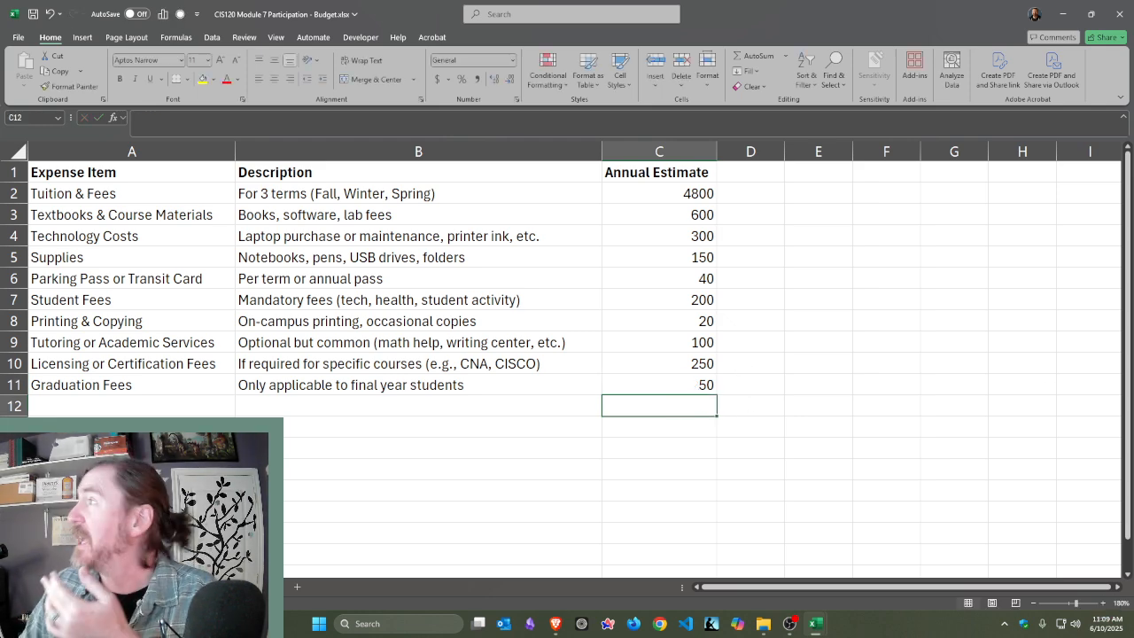
# Label the two rows below the expense list "Total Annual" in B12 and "Monthly Estimate" in B13.
pyautogui.scroll(-5, 576, 364)
pyautogui.scroll(5, 576, 364)
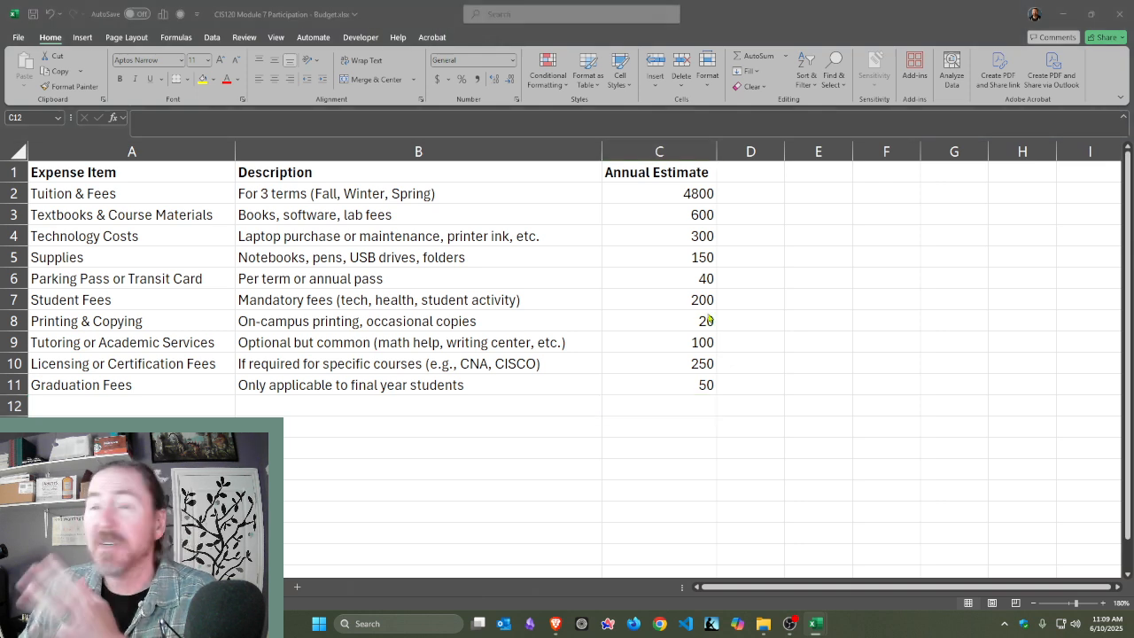
pyautogui.click(193, 406)
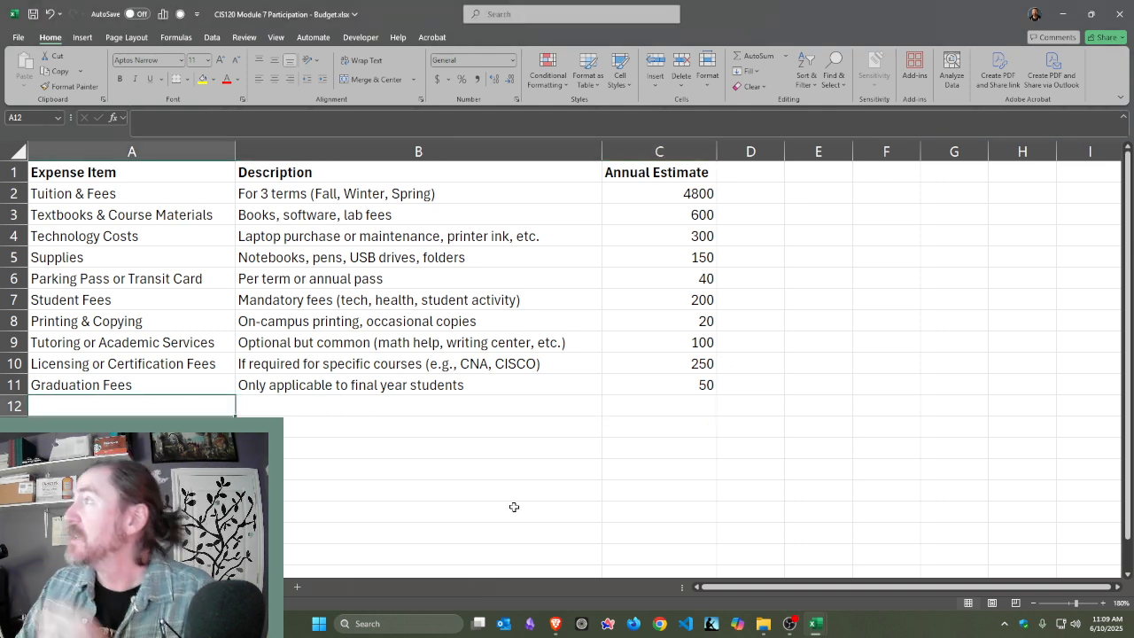
pyautogui.click(434, 413)
pyautogui.write('Total Annual')
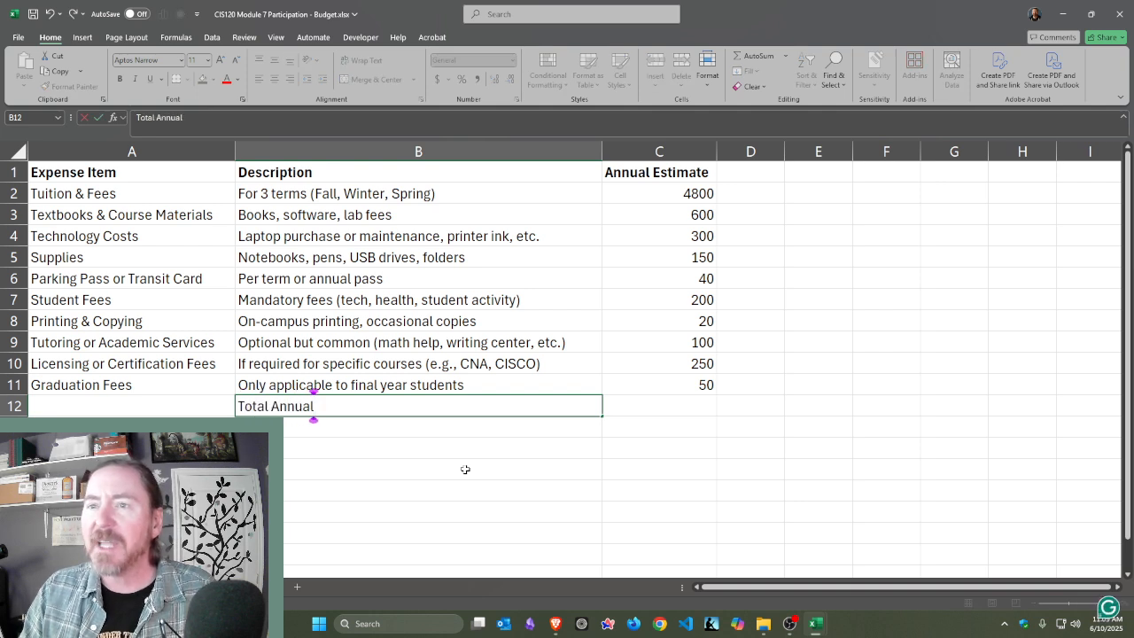
pyautogui.press('Return')
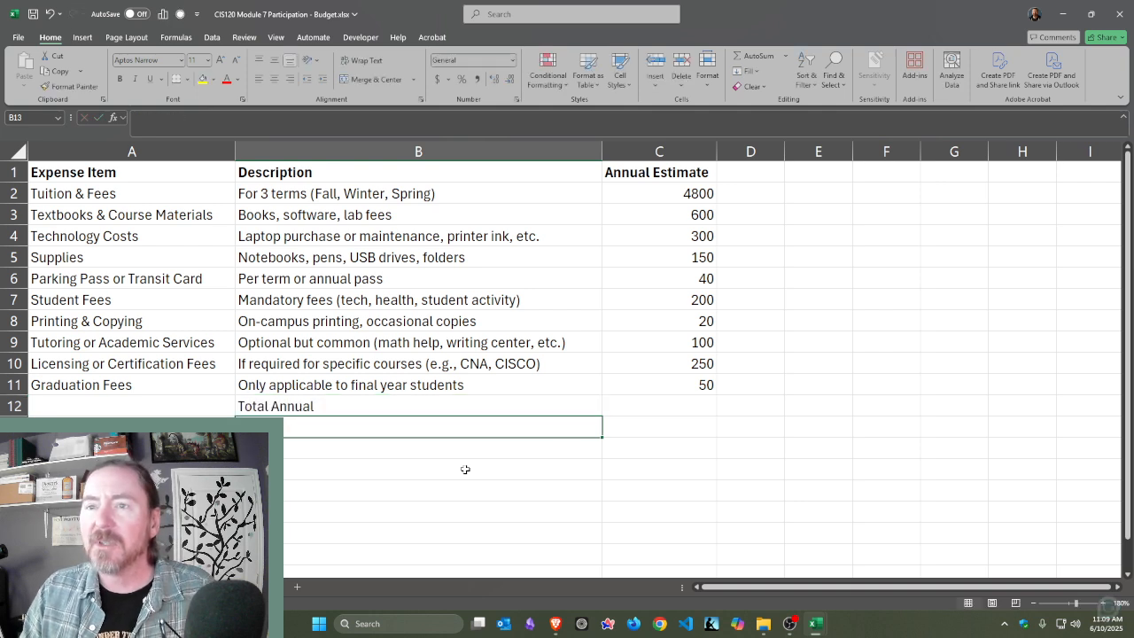
pyautogui.write('Monthly Estimate')
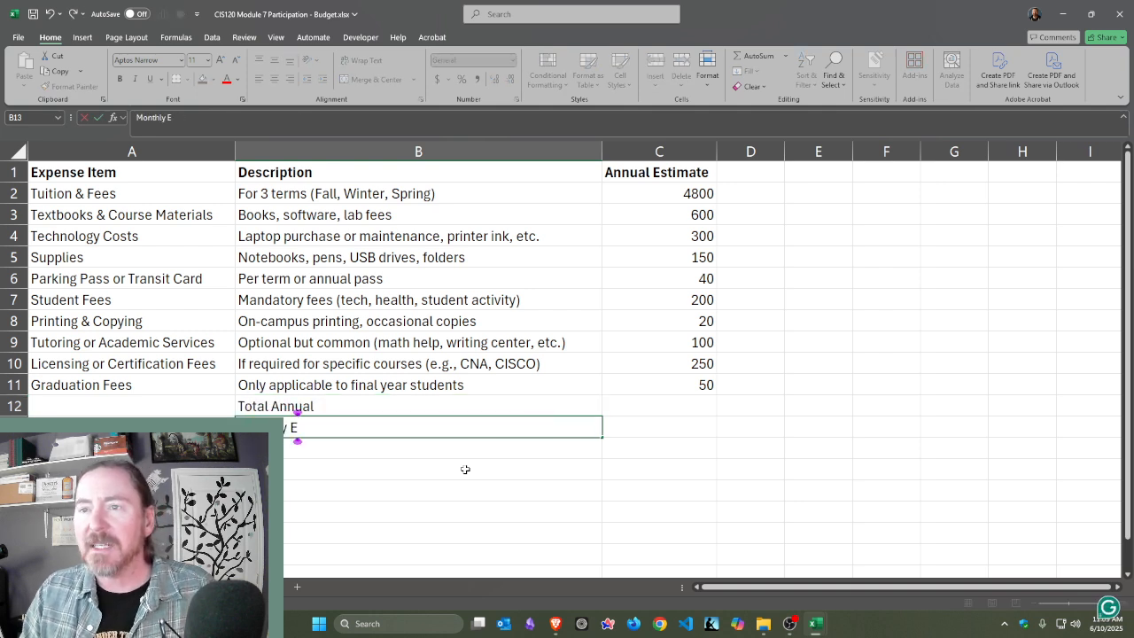
pyautogui.press('Return')
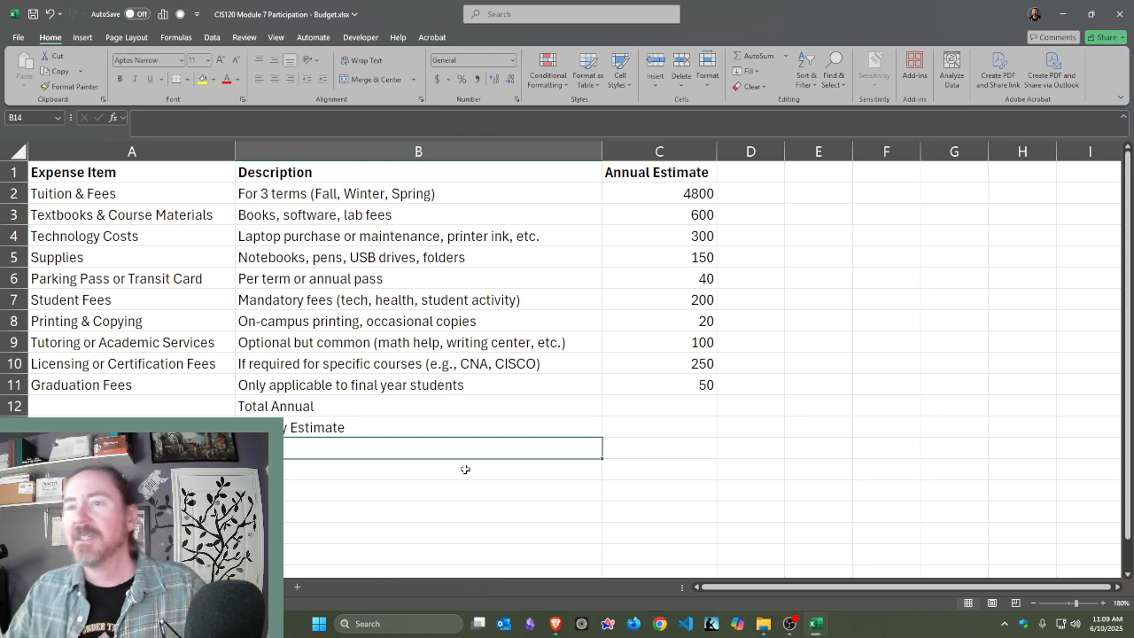
# Sum the annual estimates C2:C11 in the Total Annual cell C12.
pyautogui.click(679, 409)
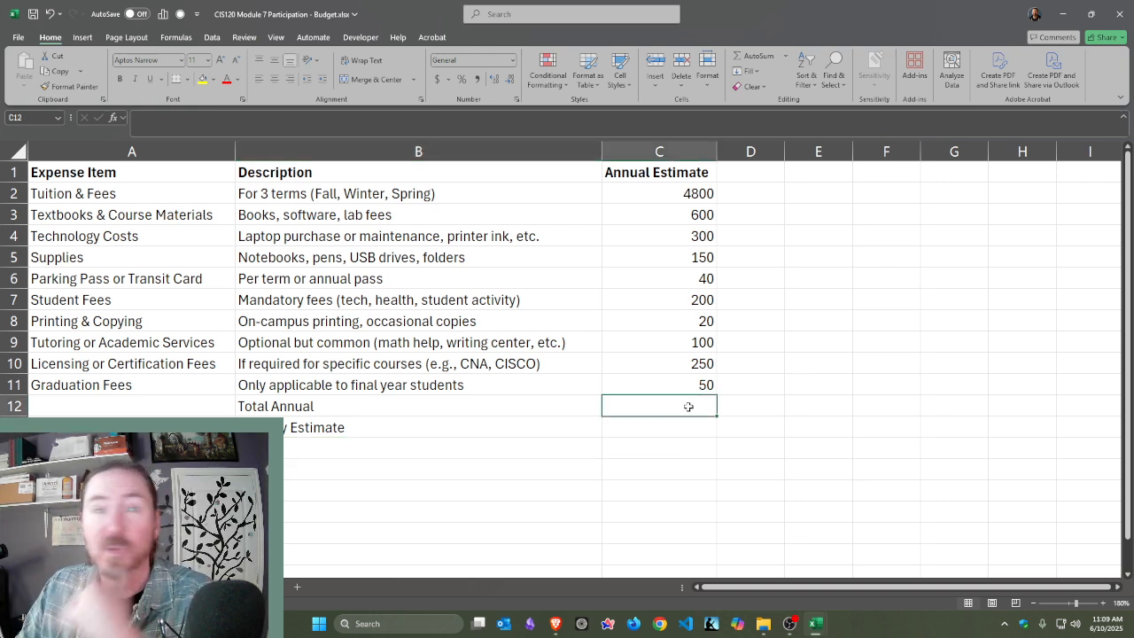
pyautogui.click(684, 435)
pyautogui.click(684, 412)
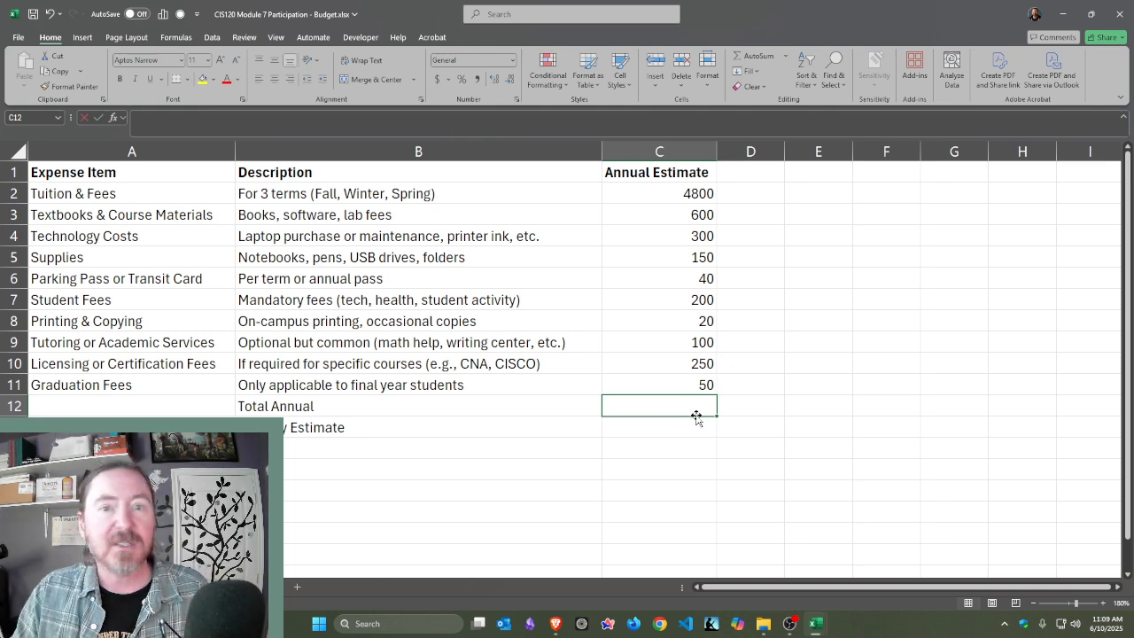
pyautogui.hotkey('alt', '=')
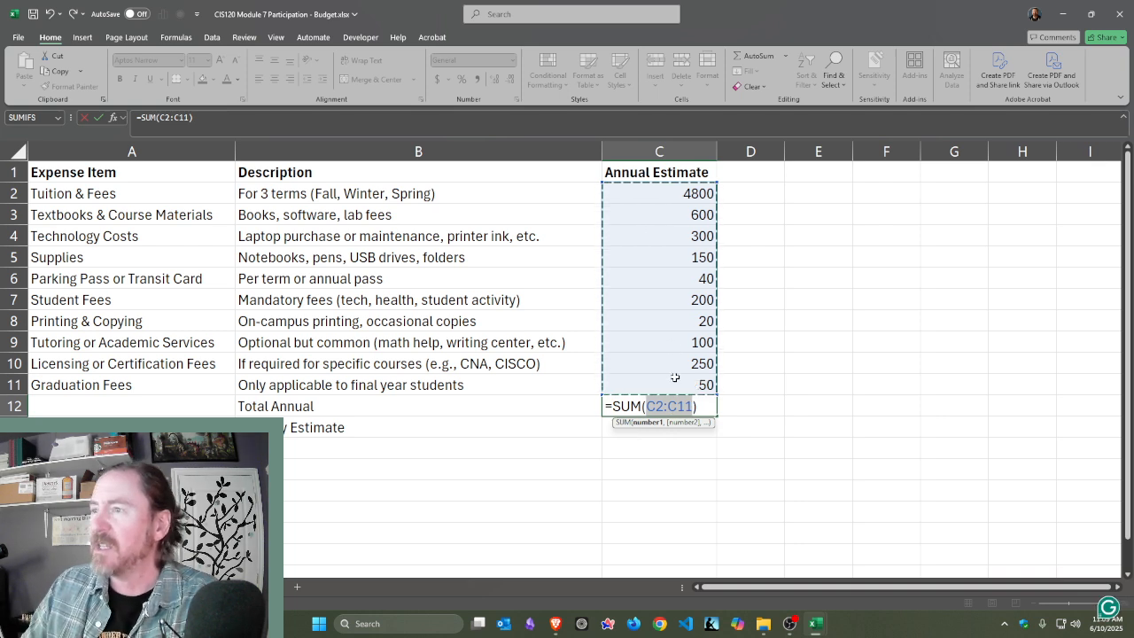
pyautogui.press('Return')
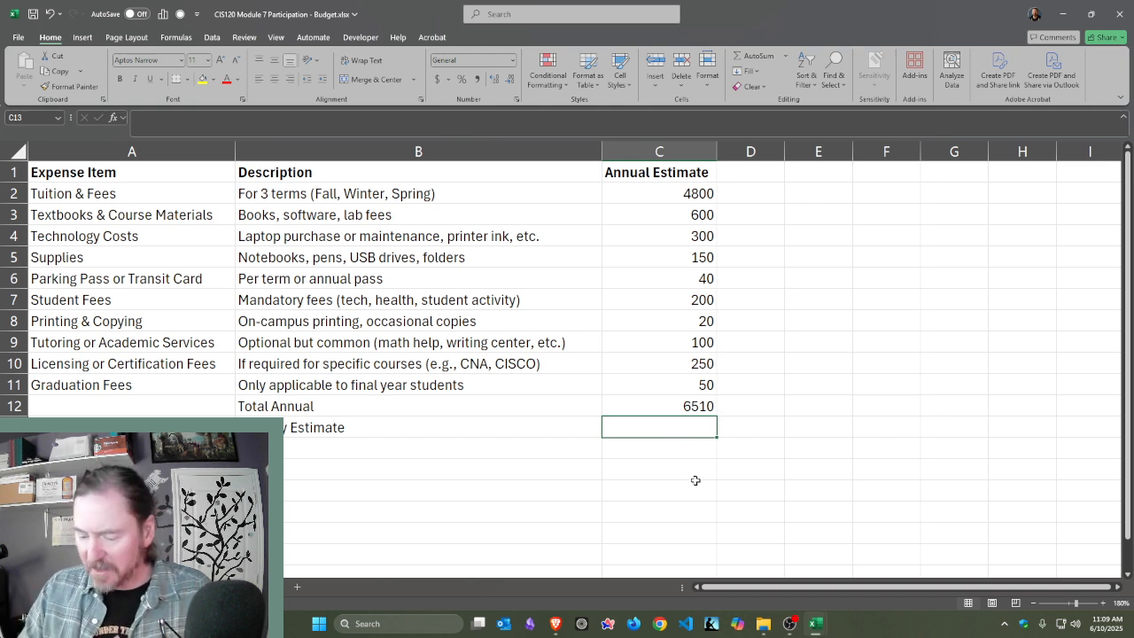
# Calculate the Monthly Estimate in C13 with the formula =C12/12.
pyautogui.write('=')
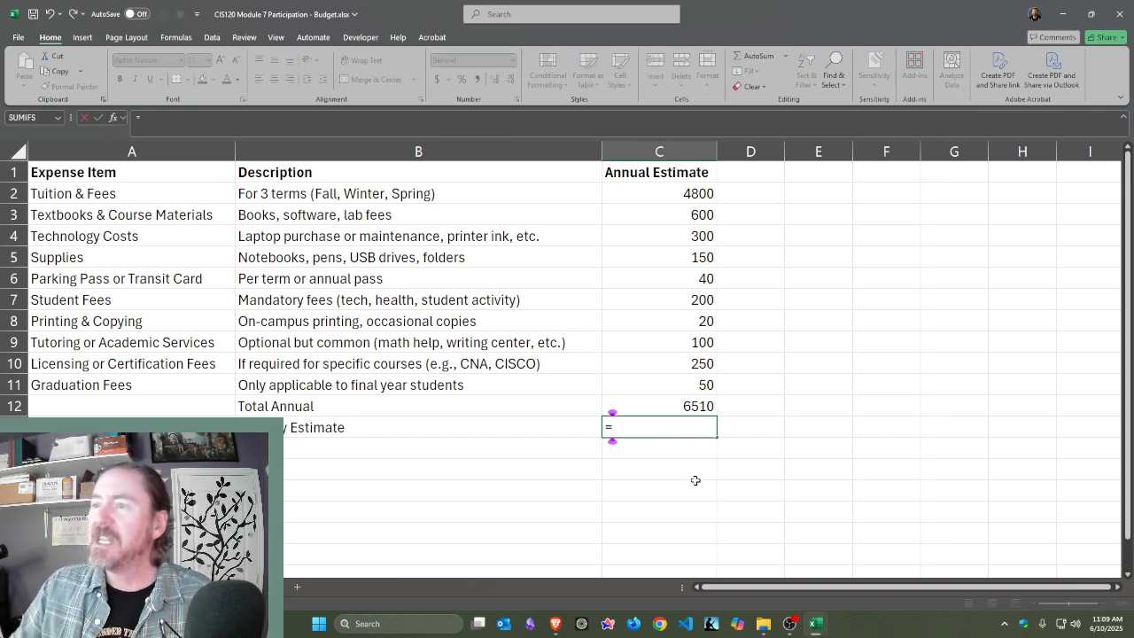
pyautogui.click(686, 407)
pyautogui.write('/12')
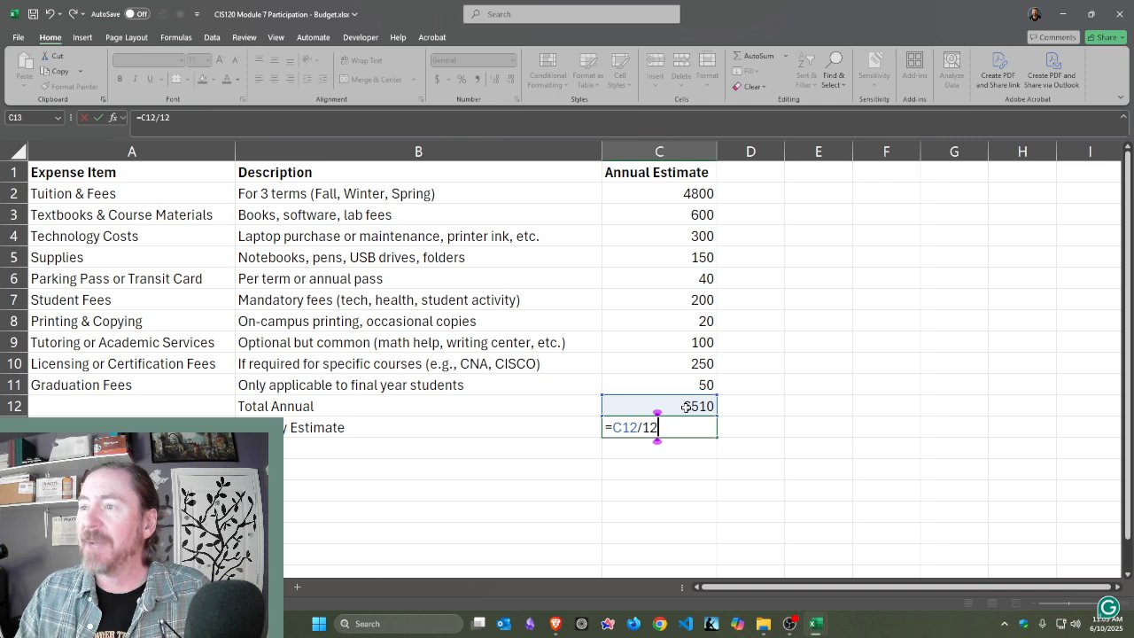
pyautogui.press('Return')
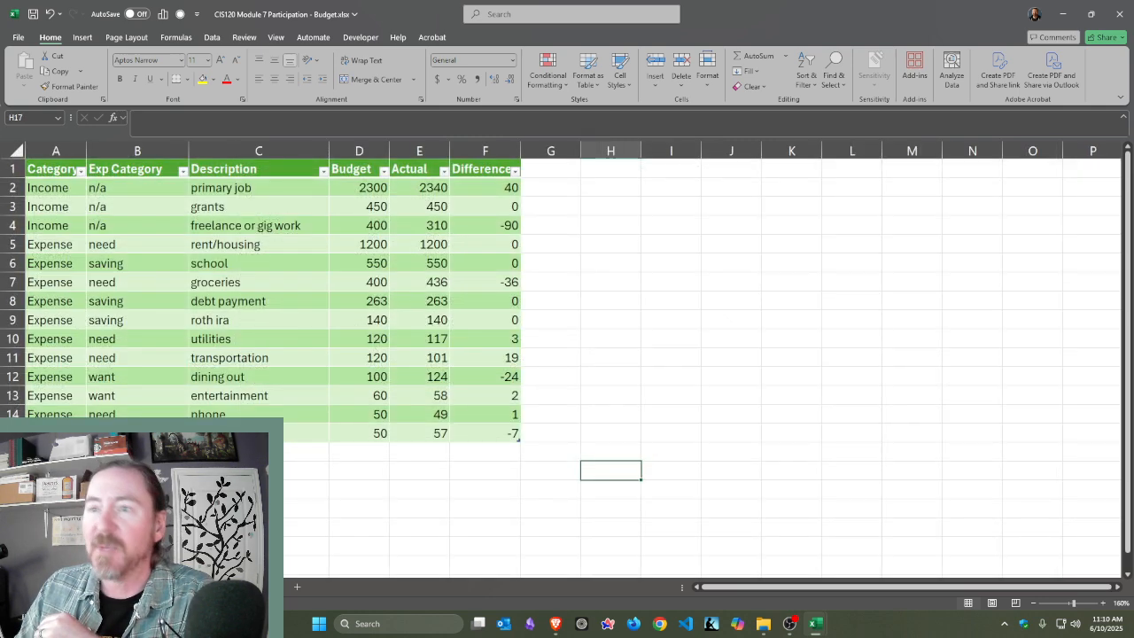
# On the budget table sheet, set both the Budget and Actual amounts of the school expense to 545.
pyautogui.click(420, 362)
pyautogui.click(374, 264)
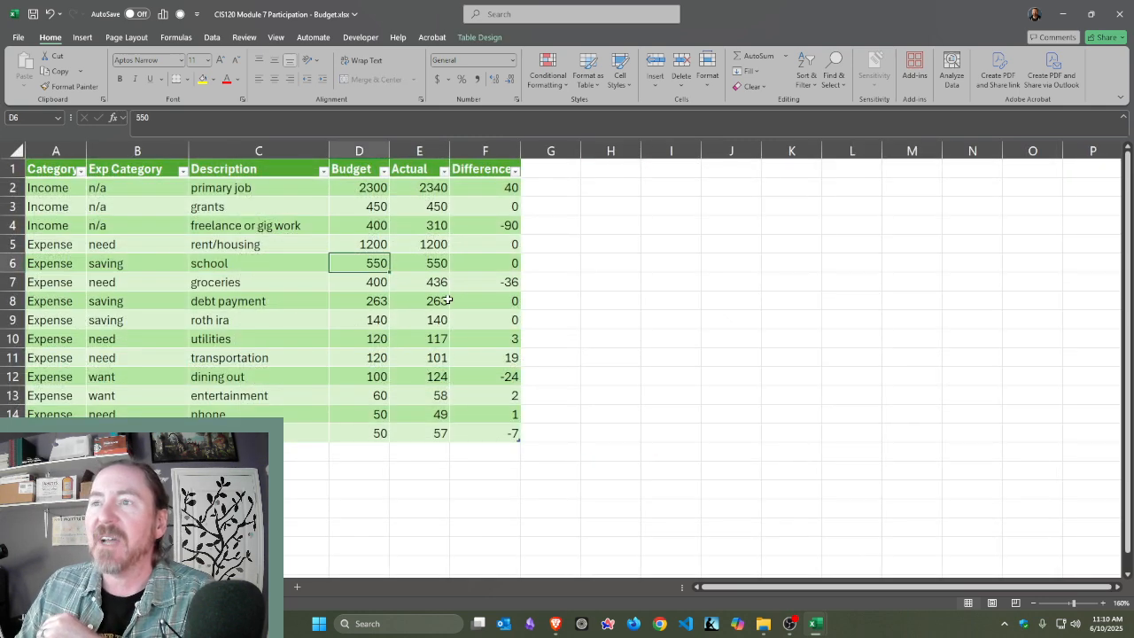
pyautogui.write('545')
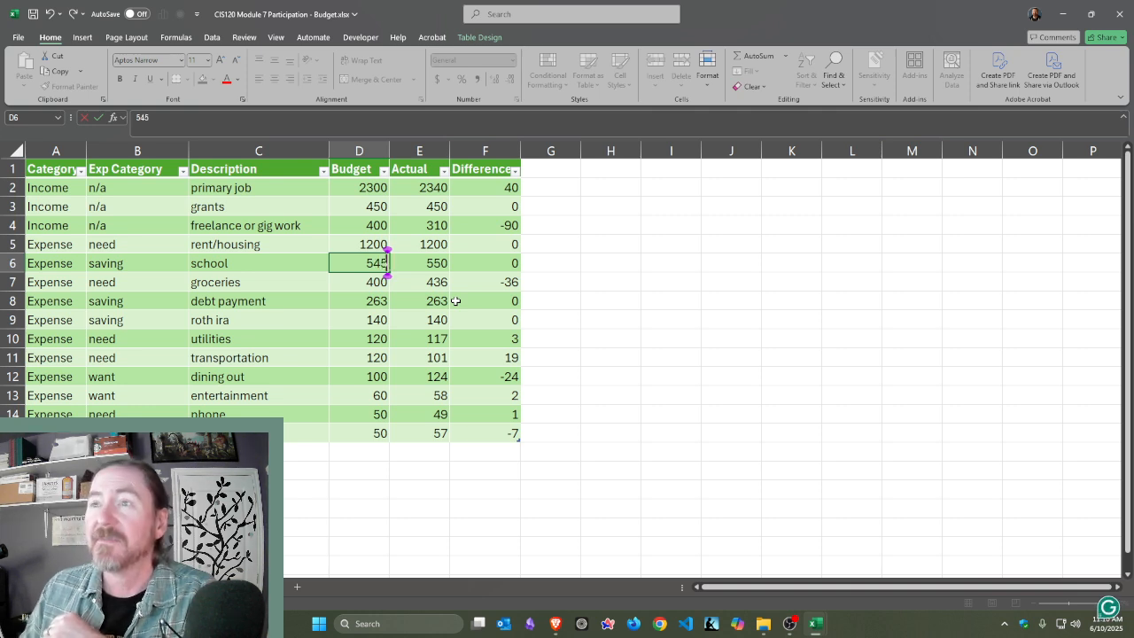
pyautogui.press('Return')
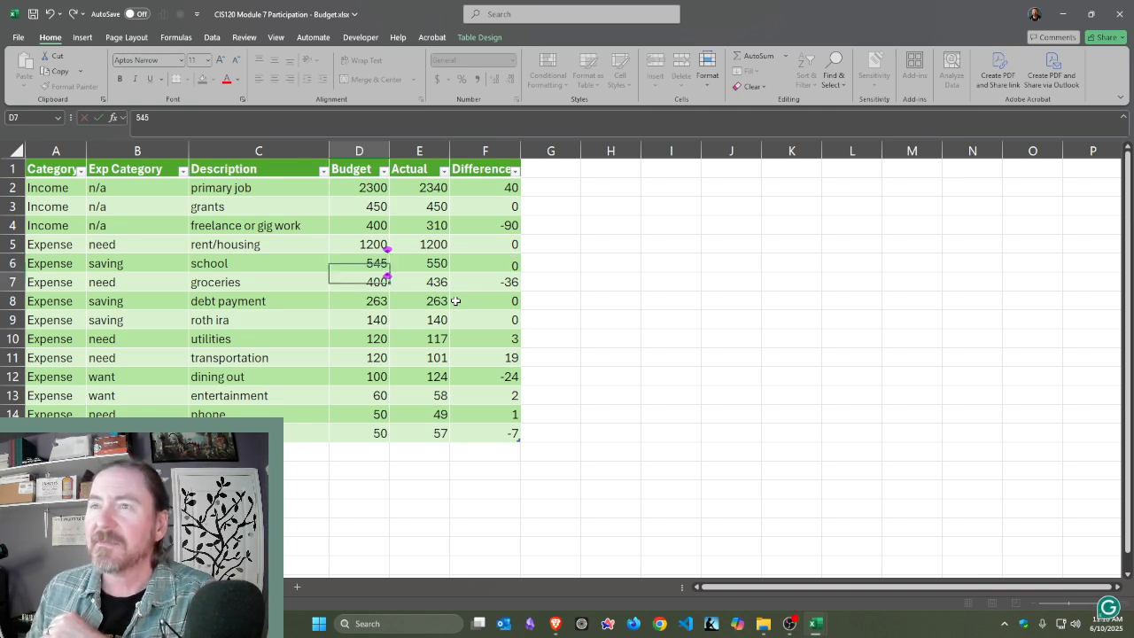
pyautogui.click(437, 260)
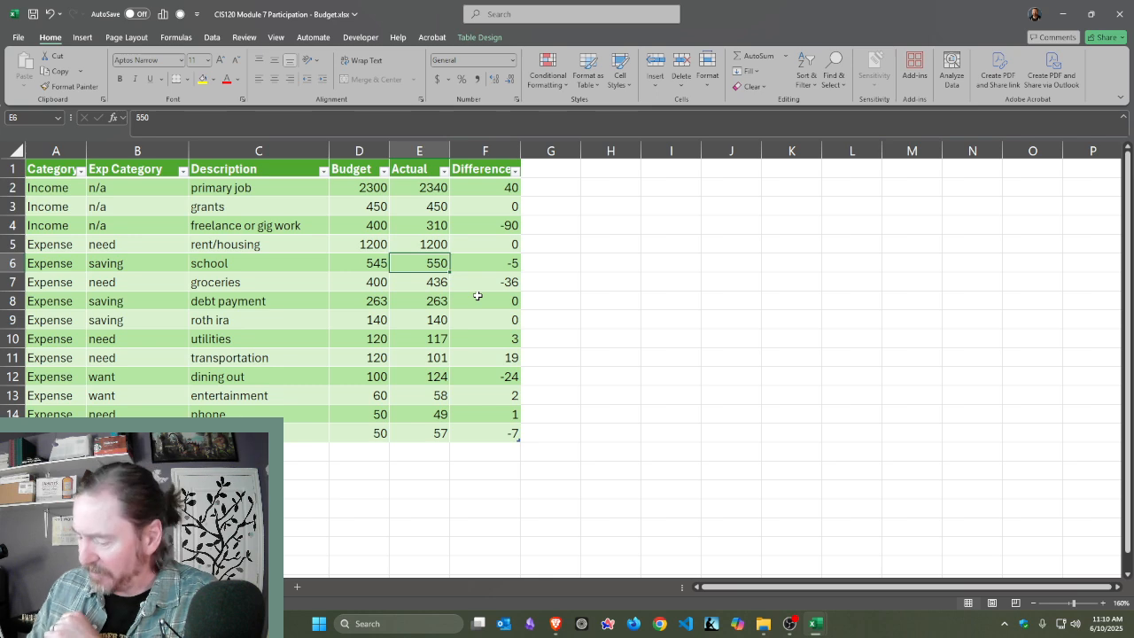
pyautogui.write('545')
pyautogui.press('Return')
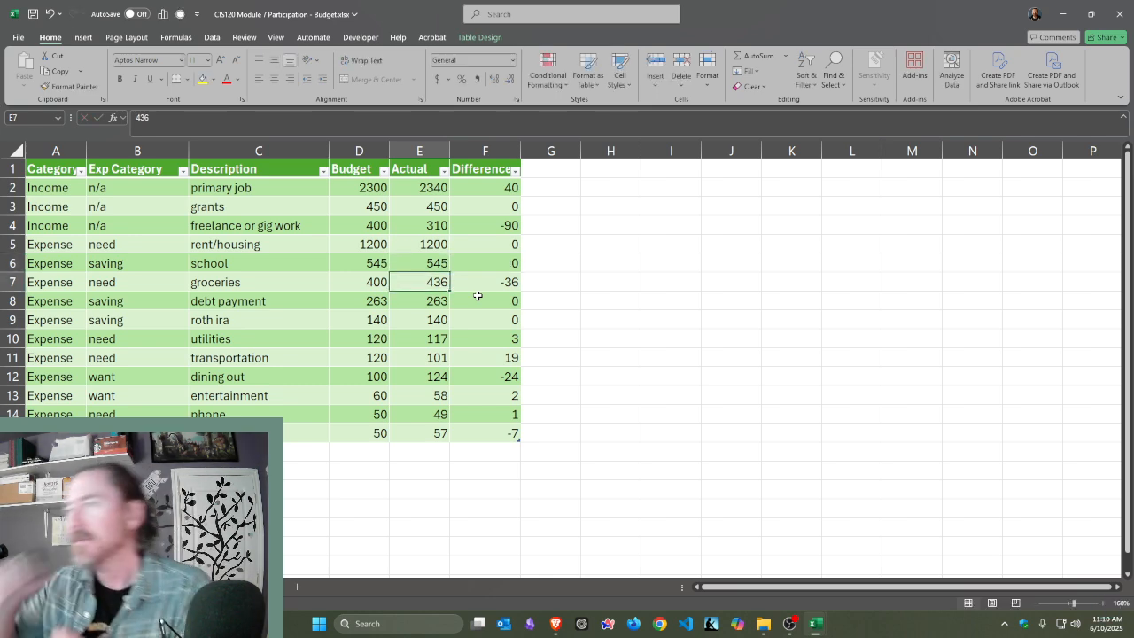
# Return to the school expense sheet and inspect the Monthly Estimate formula in C13 without changing it.
pyautogui.click(177, 587)
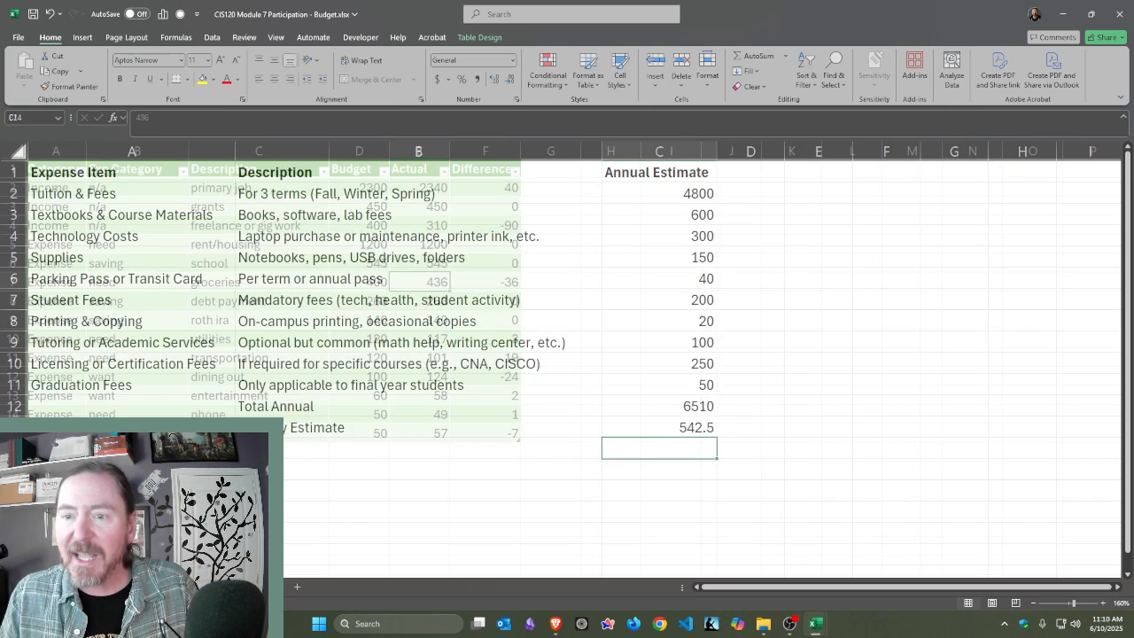
pyautogui.click(658, 435)
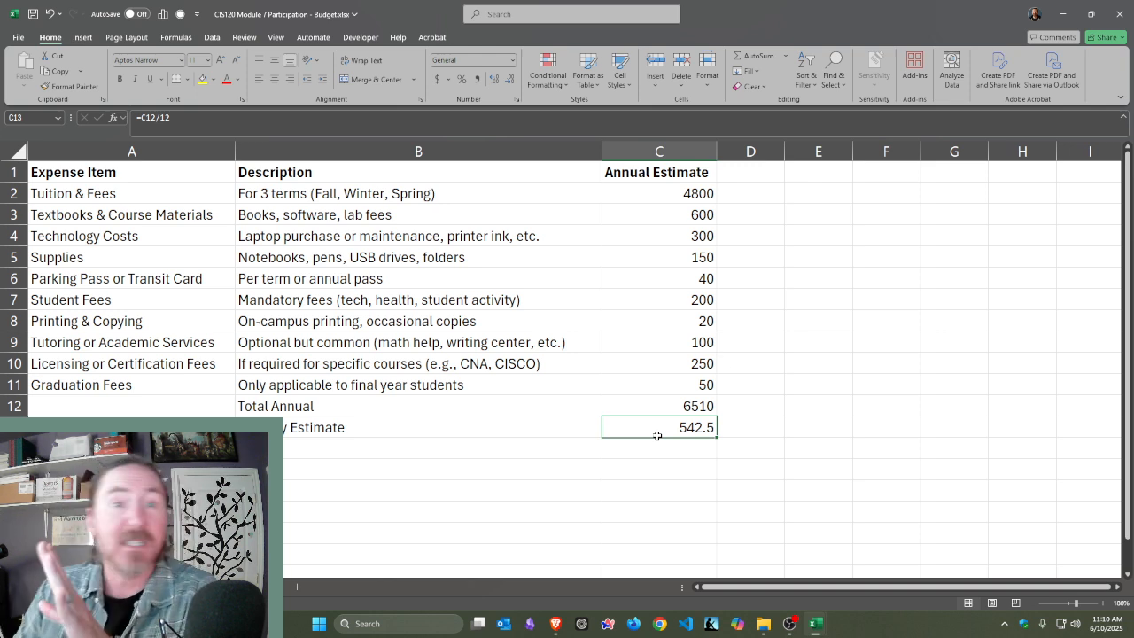
pyautogui.doubleClick(664, 428)
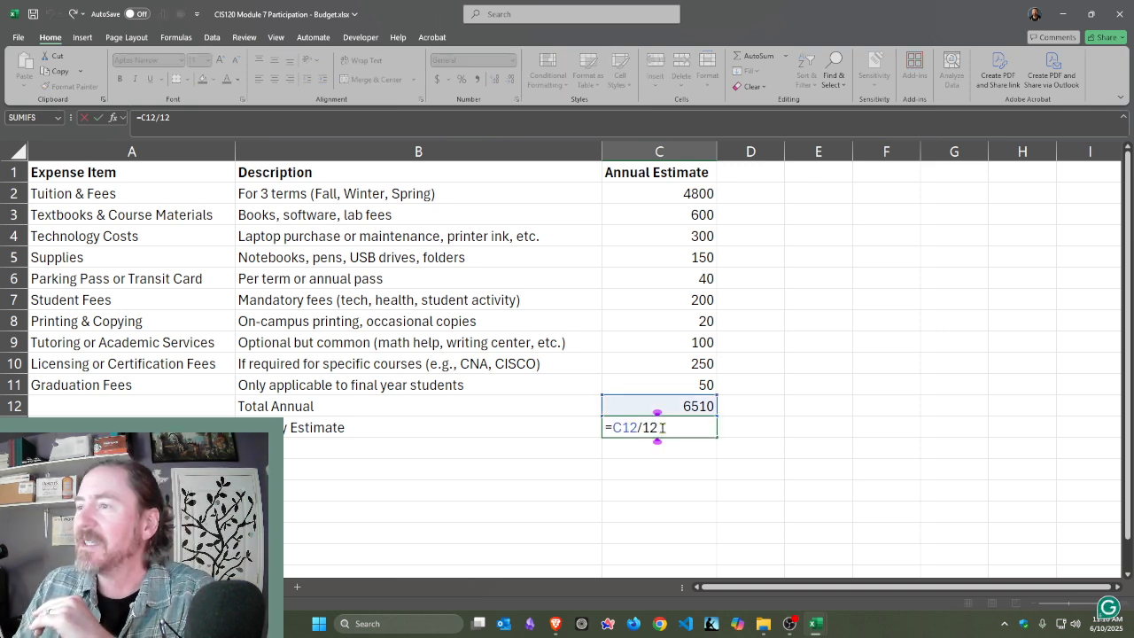
pyautogui.click(611, 428)
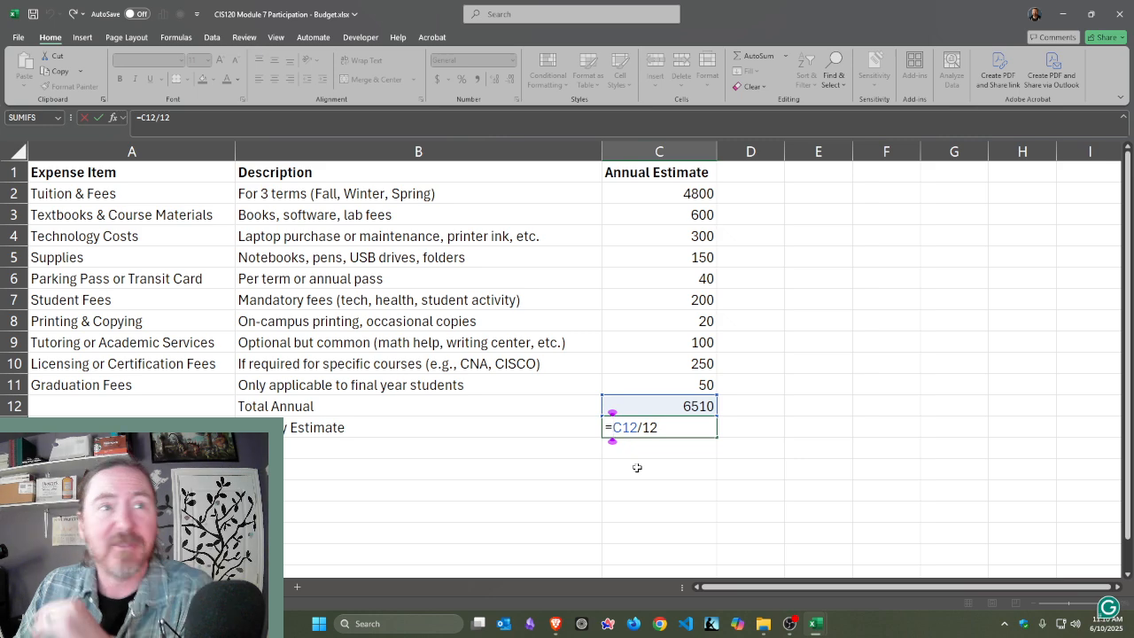
pyautogui.press('Escape')
# Round the Monthly Estimate in C13 up to the nearest ten with the formula =ROUNDUP(C12/12,-1).
pyautogui.click(1105, 604)
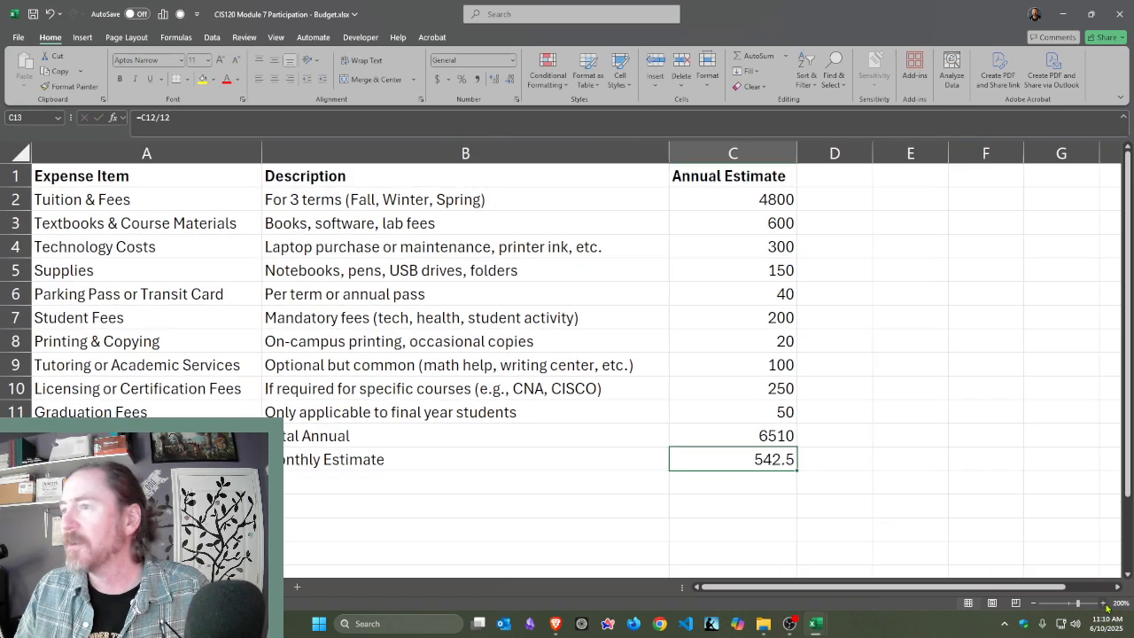
pyautogui.click(1105, 603)
pyautogui.click(1104, 603)
pyautogui.scroll(-2, 1023, 535)
pyautogui.click(859, 446)
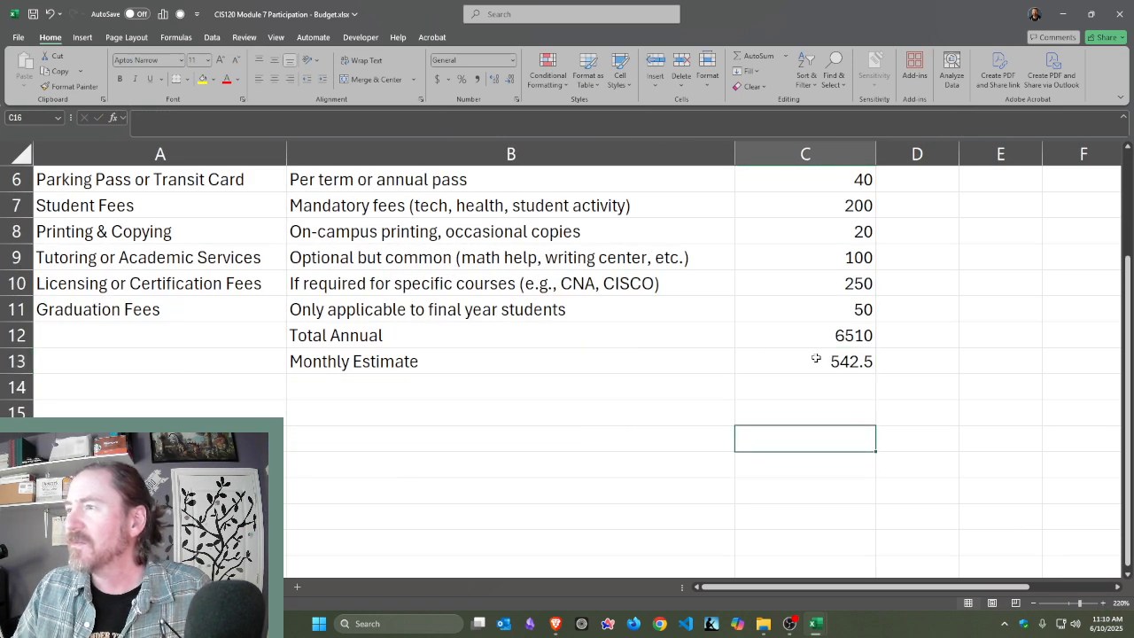
pyautogui.click(816, 358)
pyautogui.scroll(2, 810, 481)
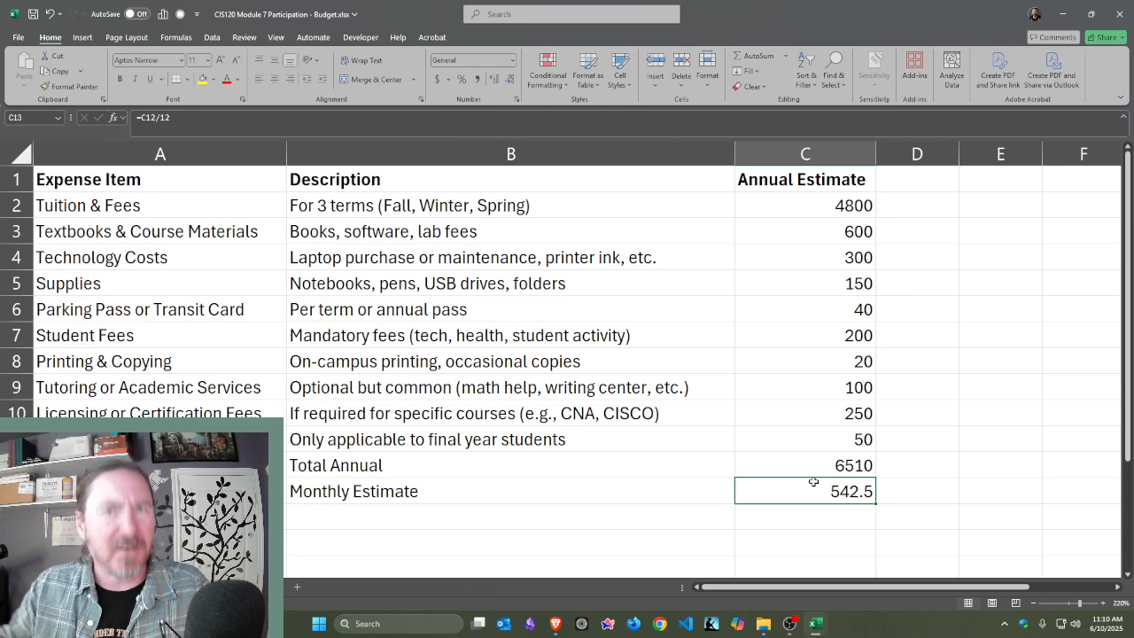
pyautogui.scroll(-2, 813, 482)
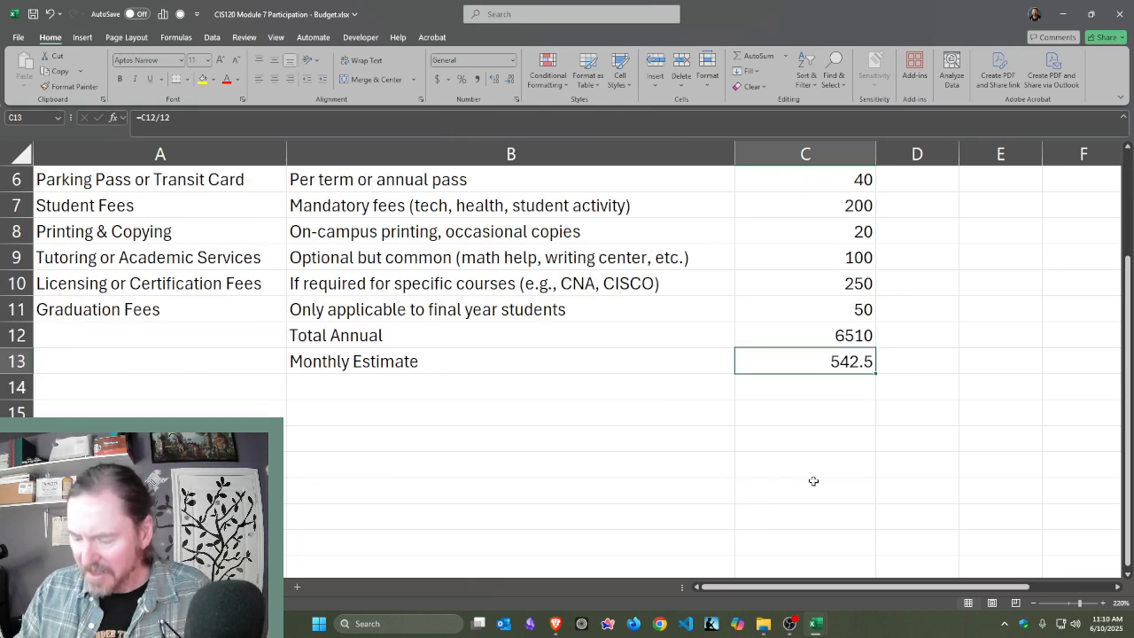
pyautogui.doubleClick(828, 365)
pyautogui.click(748, 361)
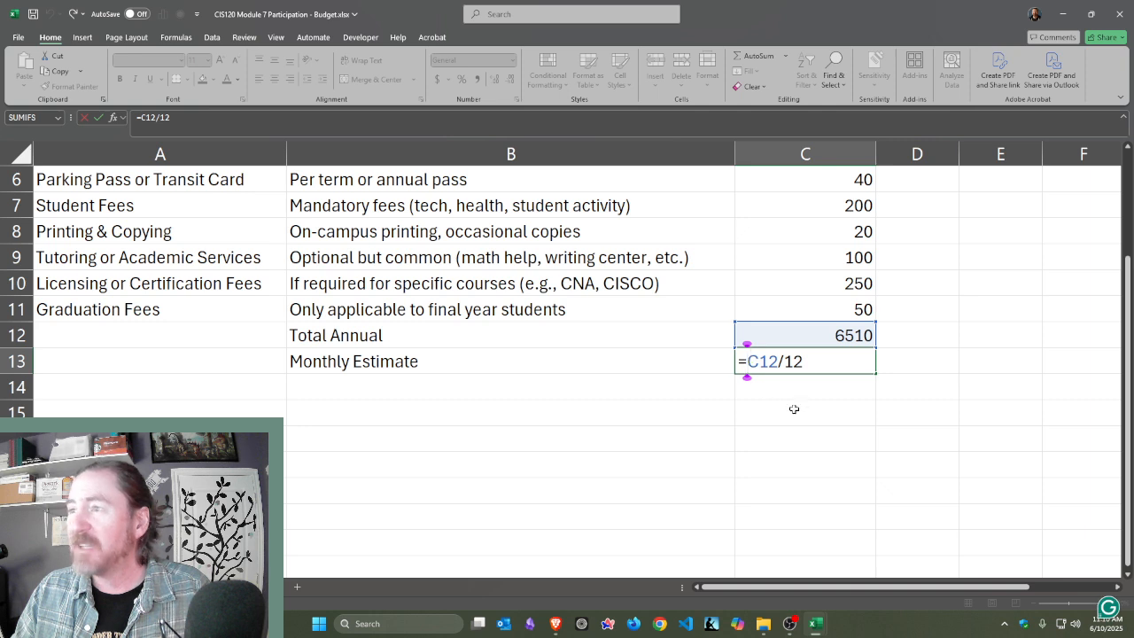
pyautogui.write('roundup(')
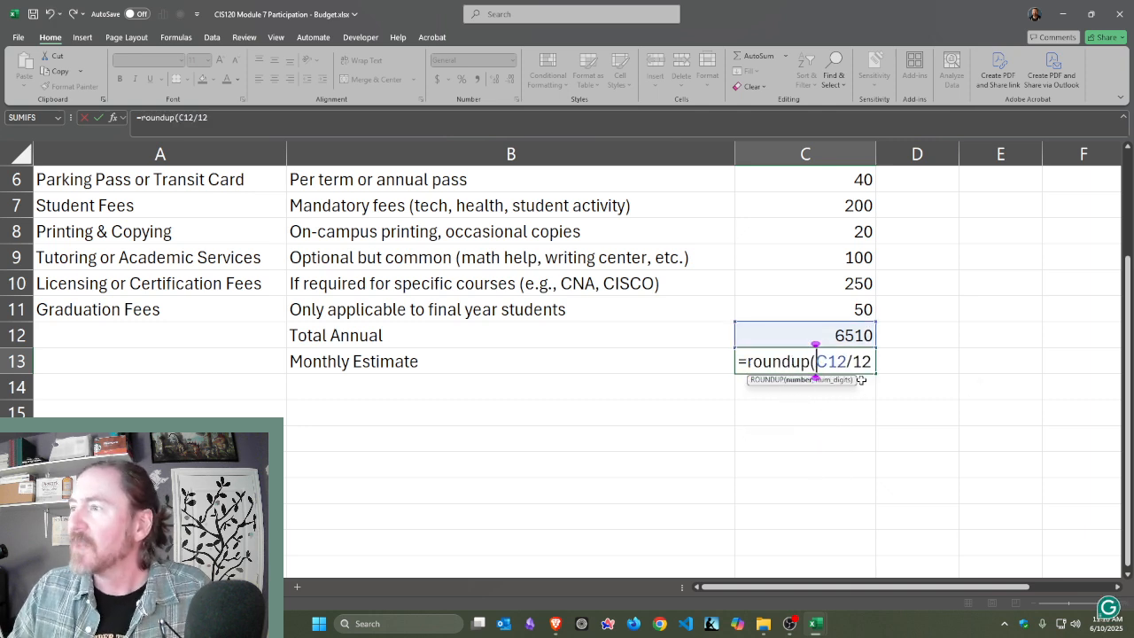
pyautogui.click(869, 362)
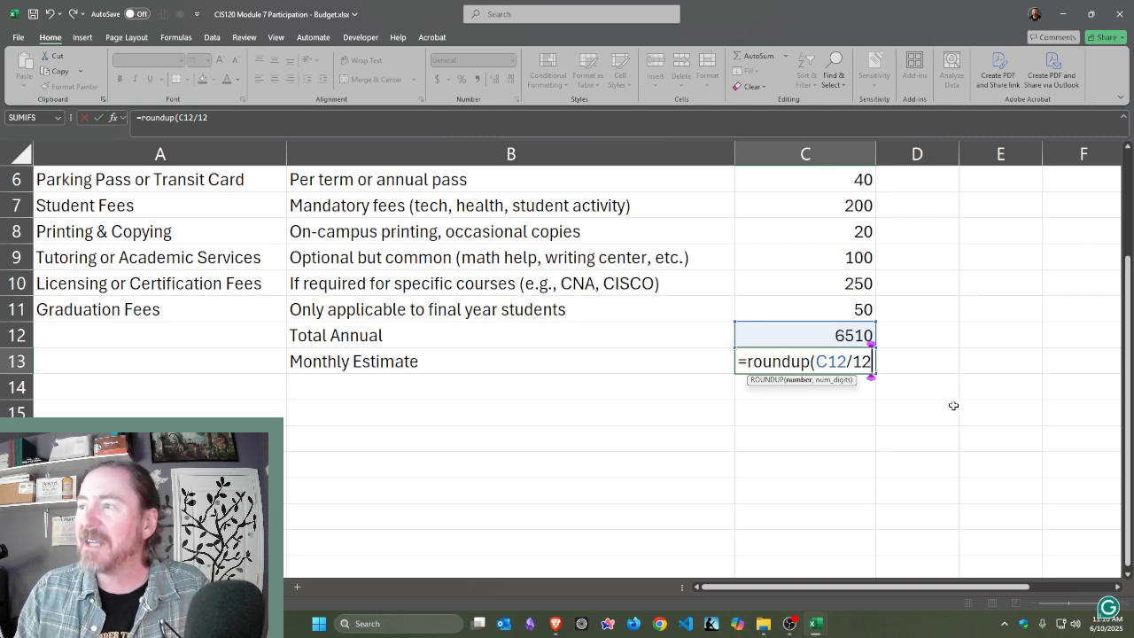
pyautogui.write(',')
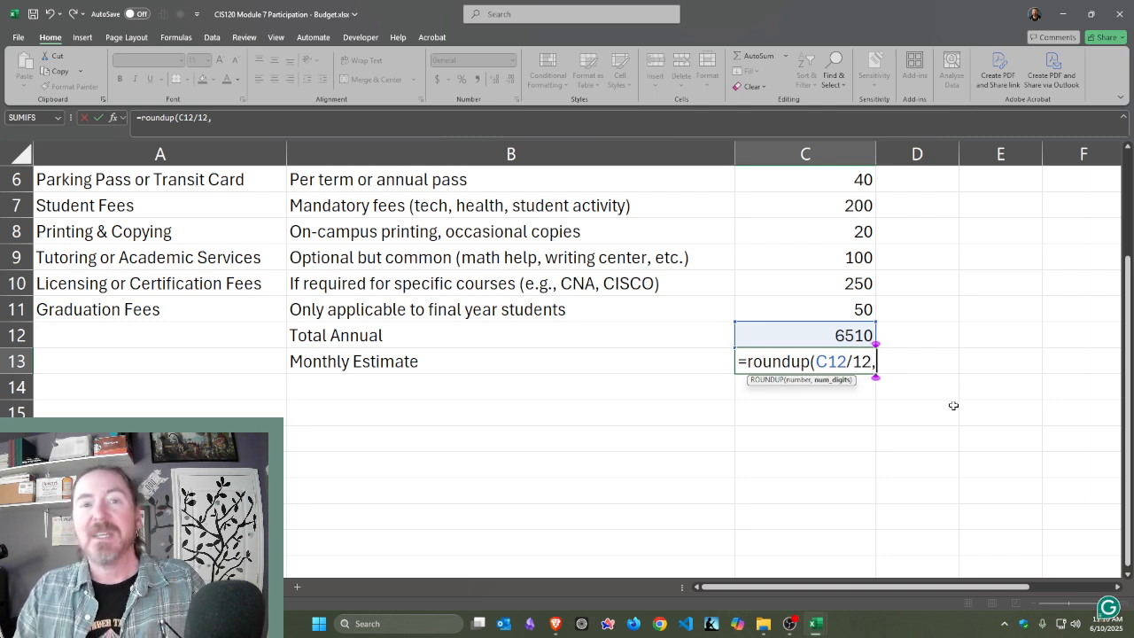
pyautogui.write('0')
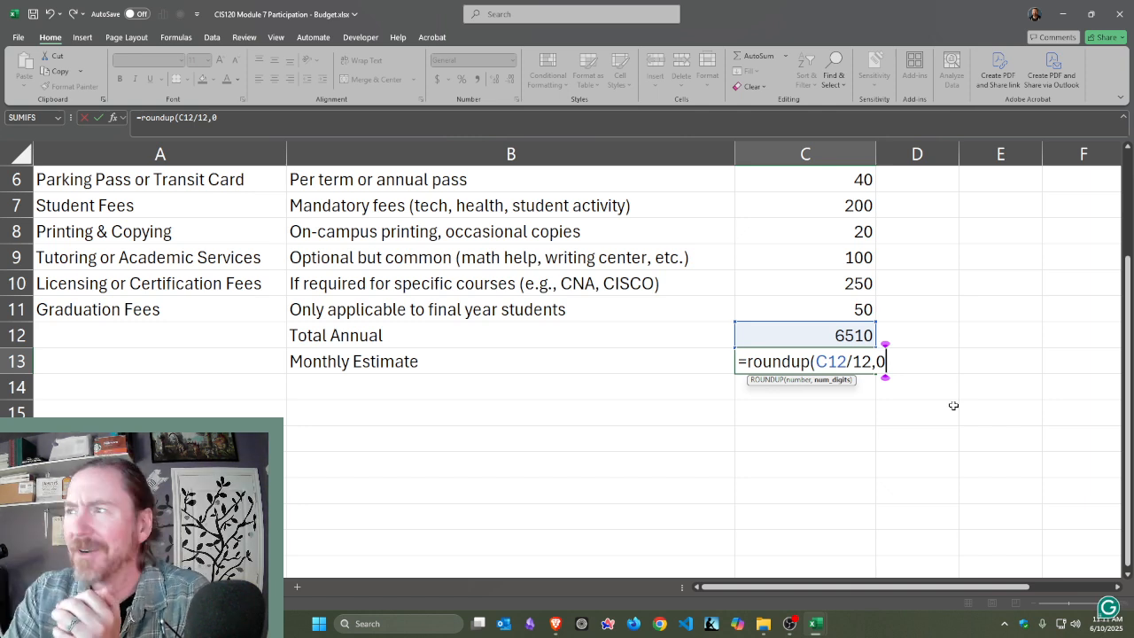
pyautogui.press('BackSpace')
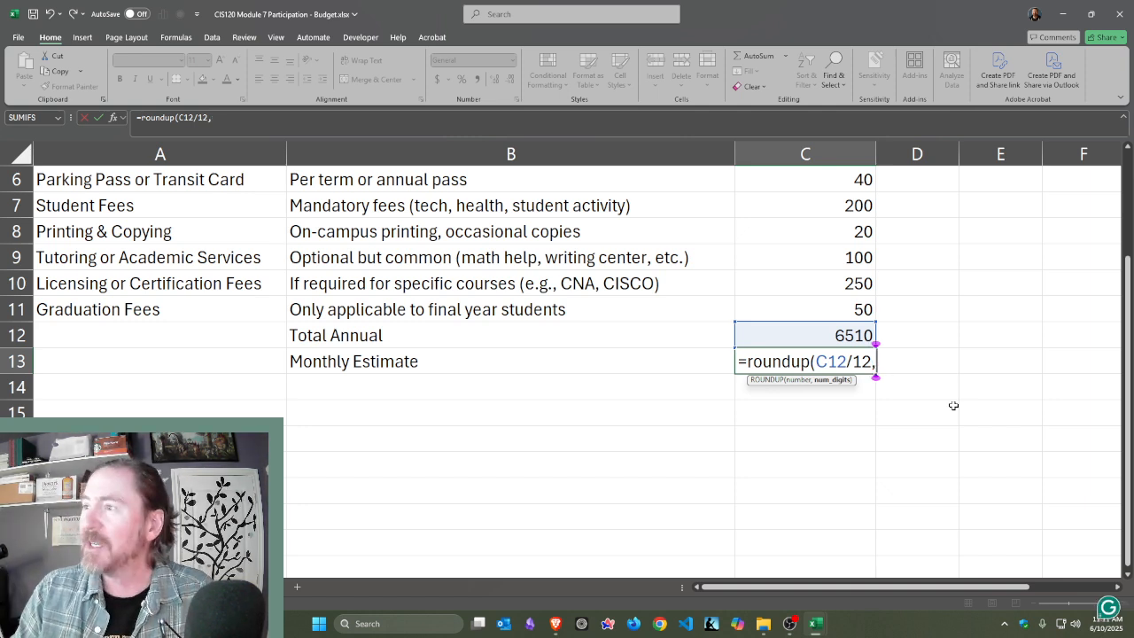
pyautogui.write('-1')
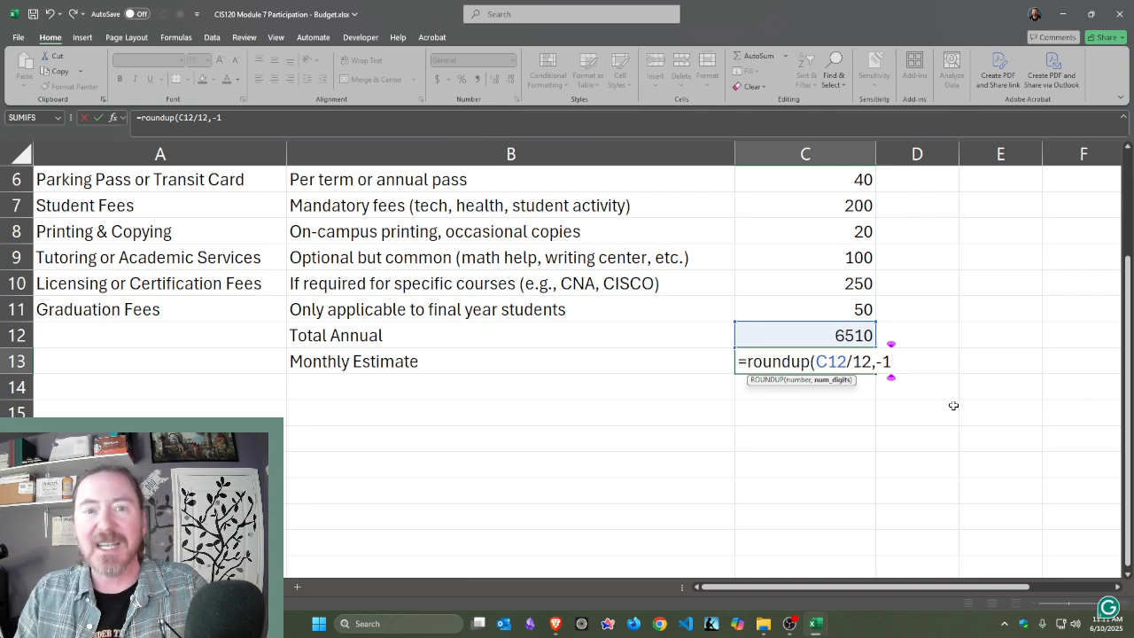
pyautogui.write(')')
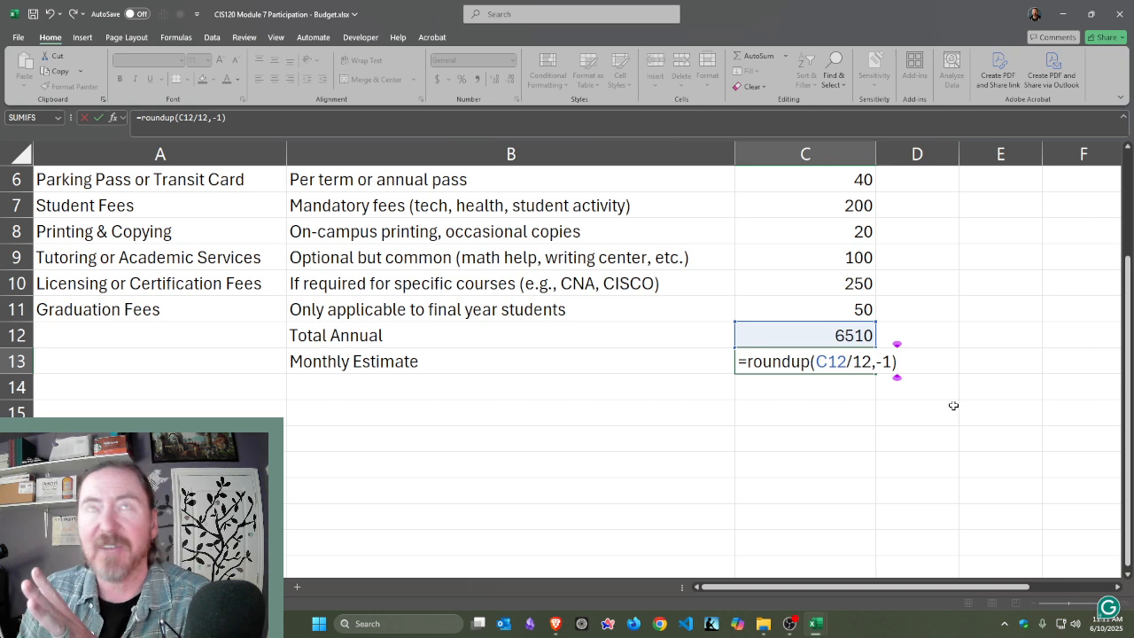
pyautogui.press('Return')
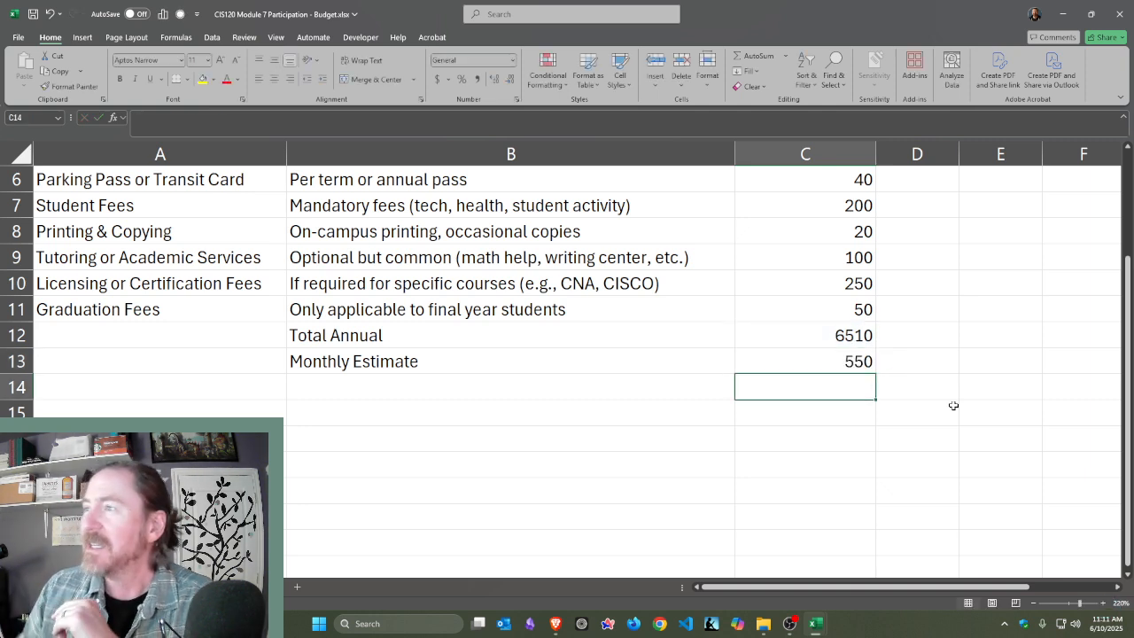
# Inspect the number-of-digits argument in the ROUNDUP formula of the Monthly Estimate cell C13.
pyautogui.doubleClick(863, 362)
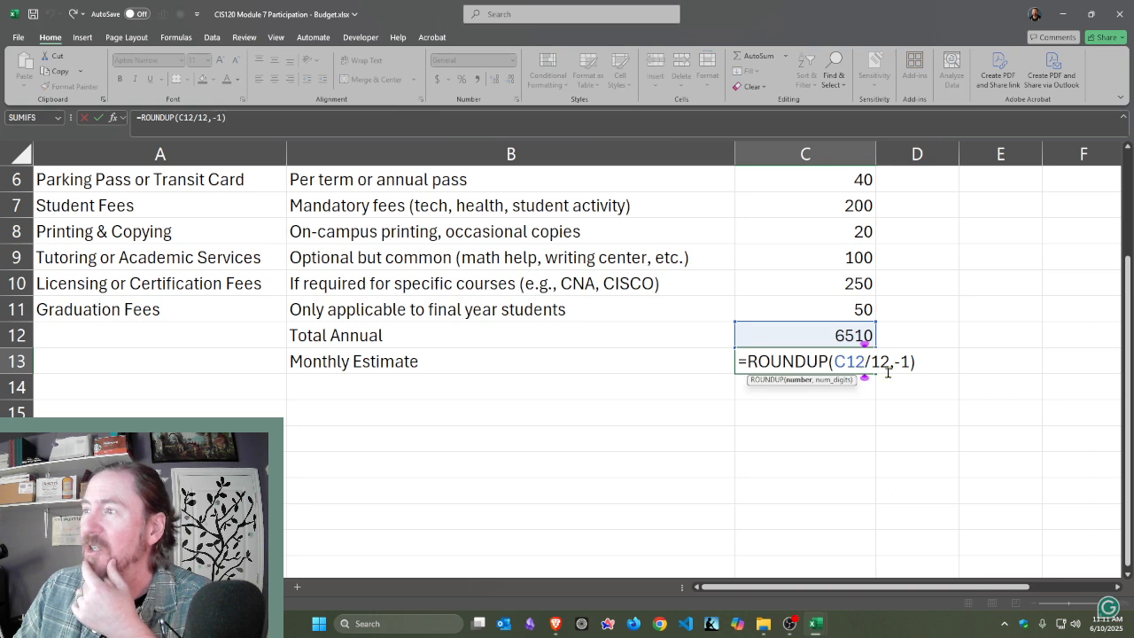
pyautogui.moveTo(892, 358); pyautogui.dragTo(911, 362)
pyautogui.click(933, 368)
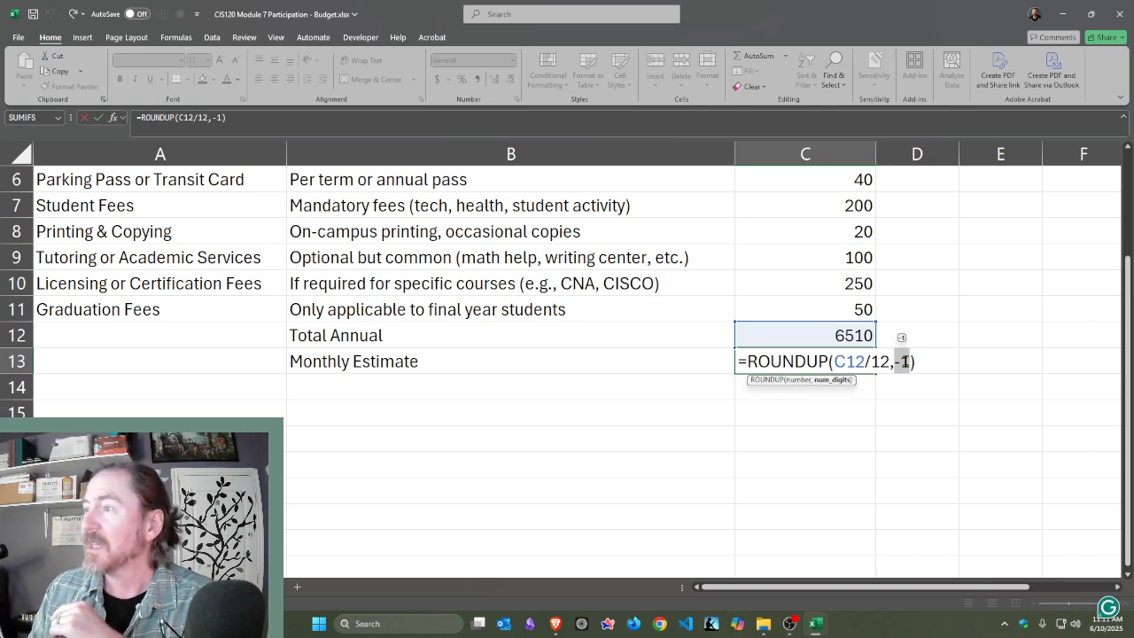
pyautogui.press('Return')
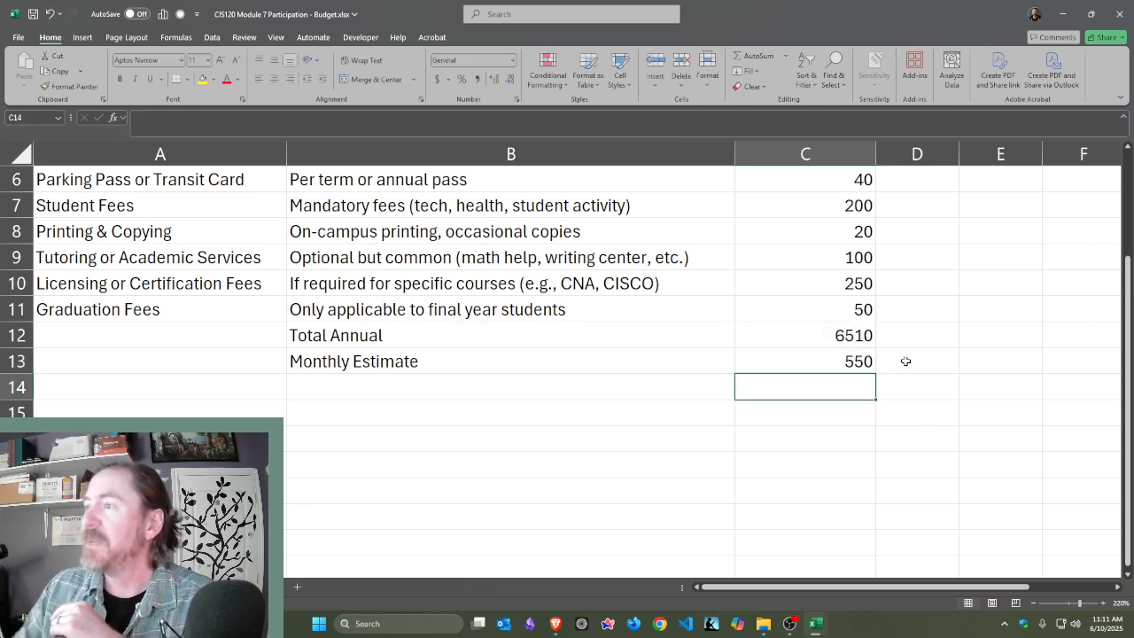
# Change the ROUNDUP formula in C13 to use 0 digits, rounding the Monthly Estimate up to a whole number.
pyautogui.doubleClick(858, 363)
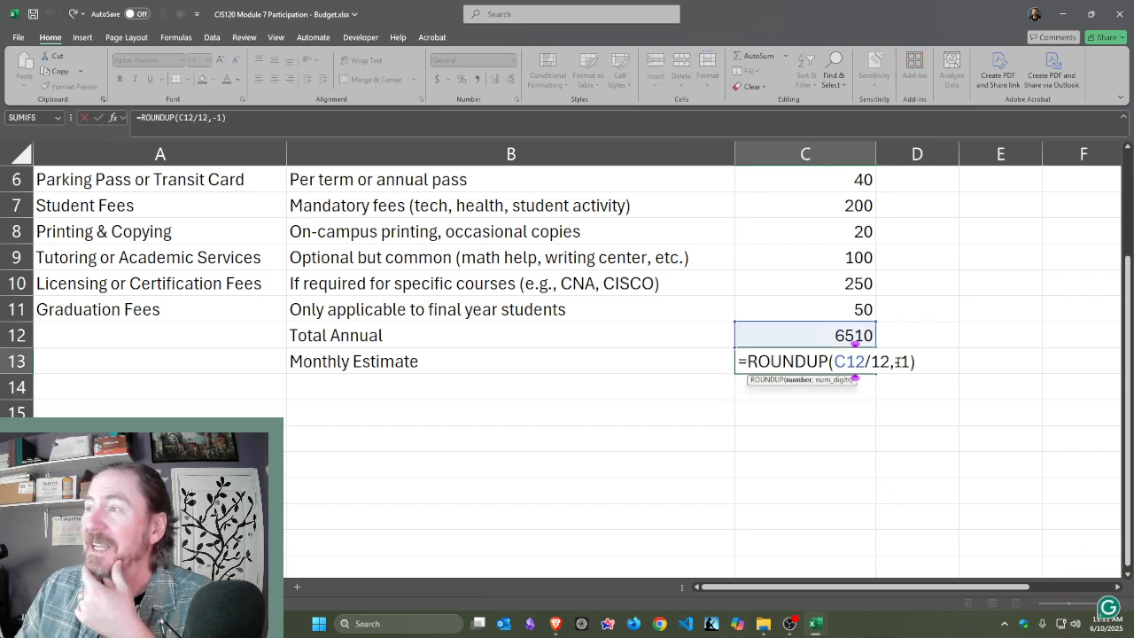
pyautogui.moveTo(892, 362); pyautogui.dragTo(908, 361)
pyautogui.write('0')
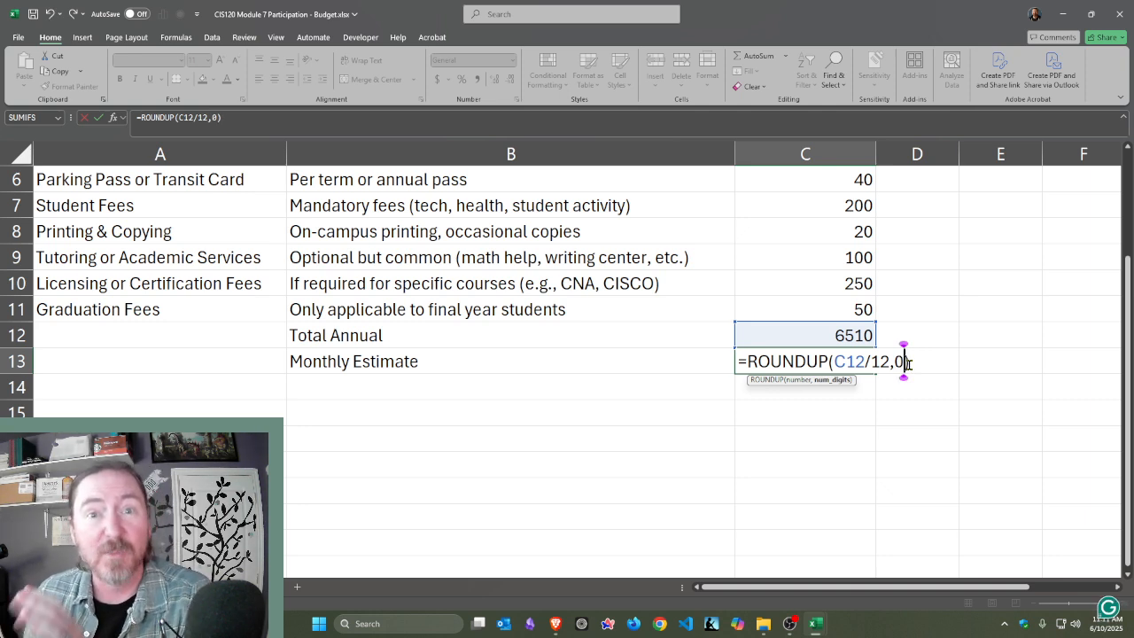
pyautogui.press('Return')
pyautogui.click(864, 364)
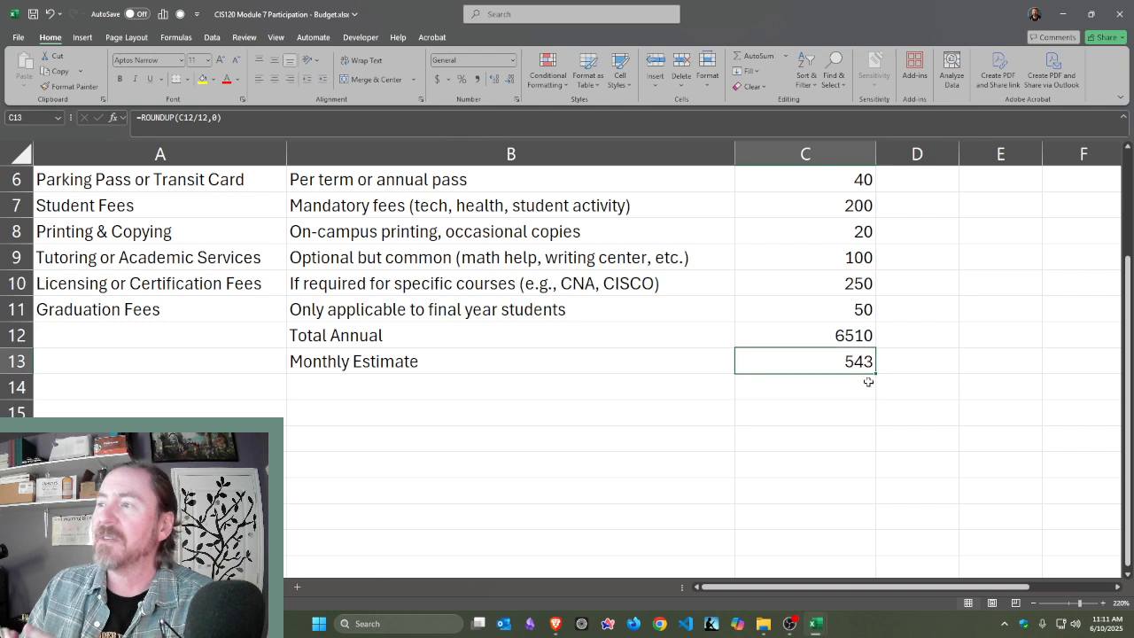
# Try -2 as the number of digits in the C13 ROUNDUP formula, rounding up to the nearest hundred.
pyautogui.doubleClick(867, 362)
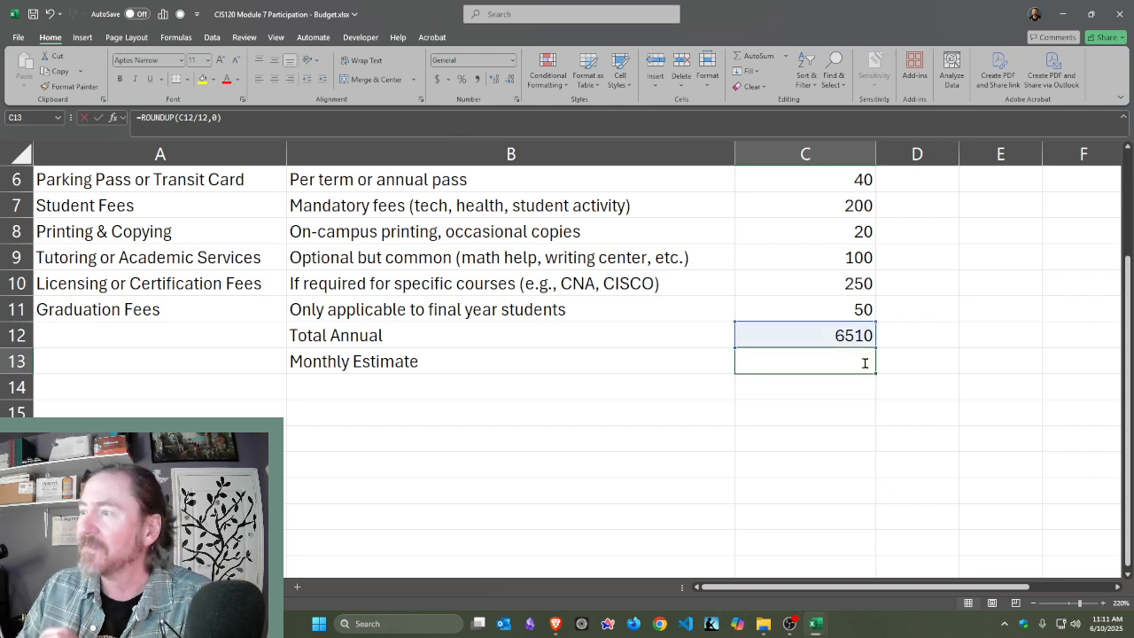
pyautogui.click(895, 362)
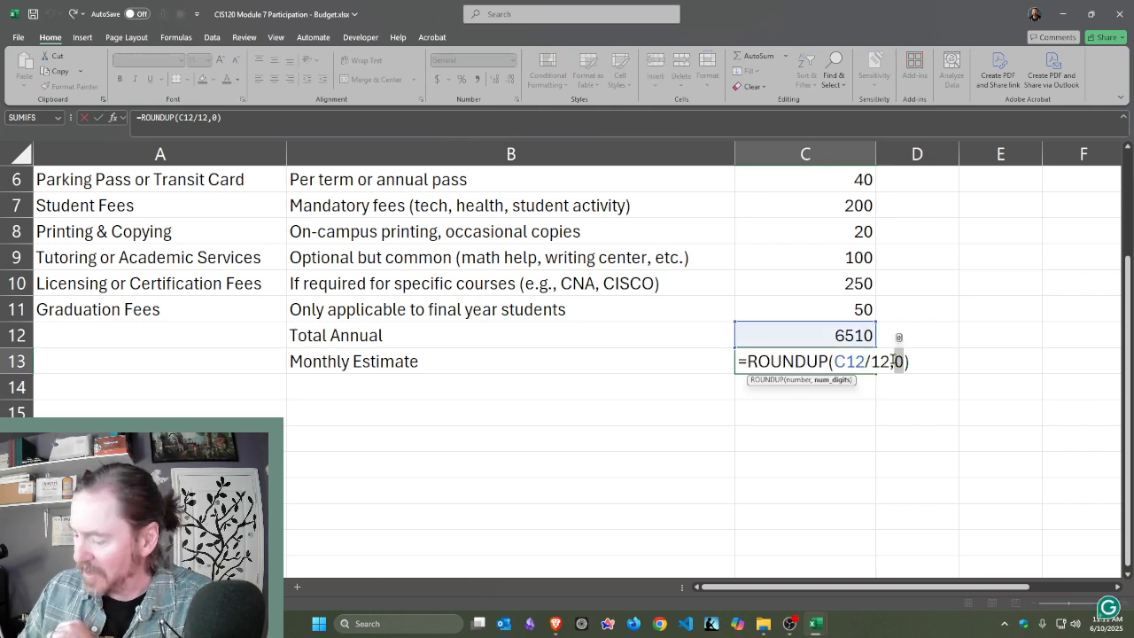
pyautogui.press('BackSpace')
pyautogui.write('-2')
pyautogui.press('Return')
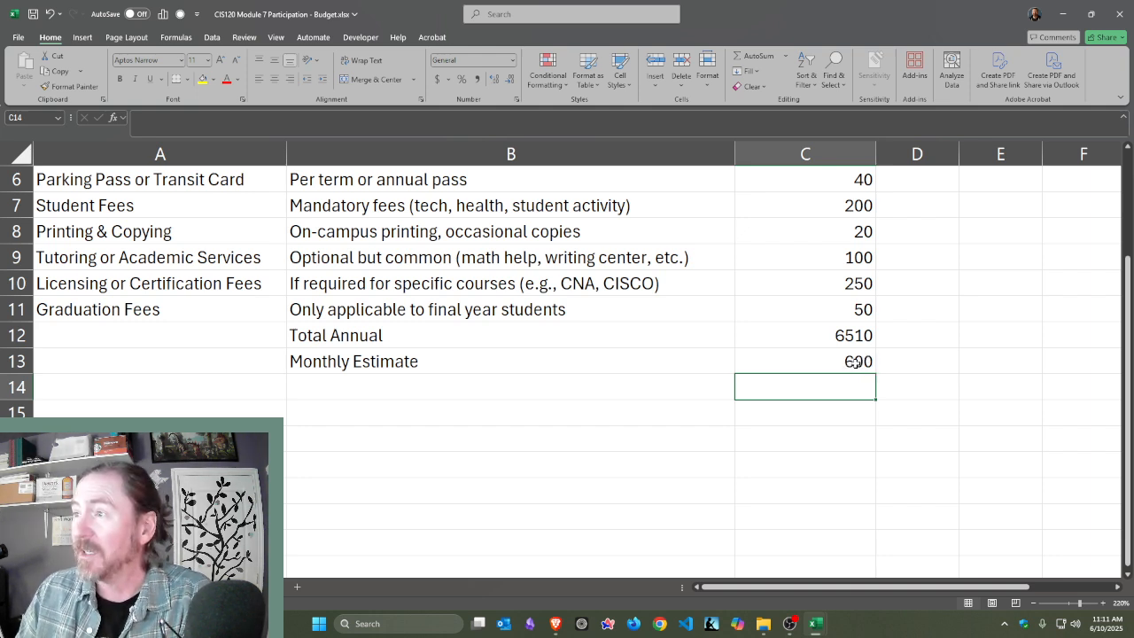
# Set the number of digits in the Monthly Estimate's ROUNDUP formula back to -1.
pyautogui.doubleClick(855, 363)
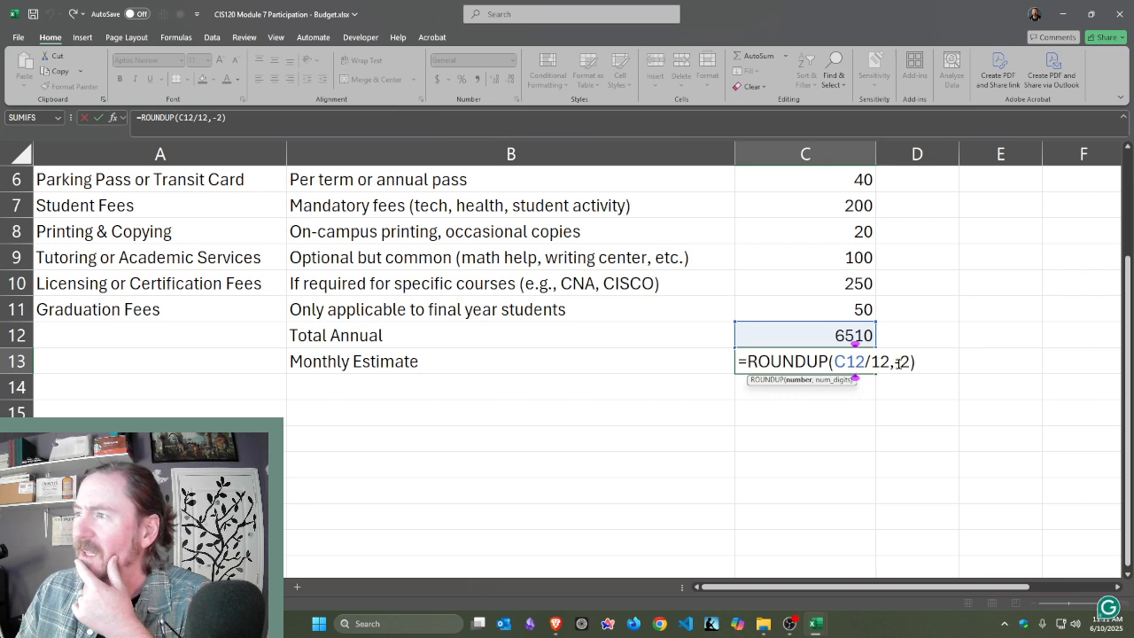
pyautogui.moveTo(901, 364); pyautogui.dragTo(910, 362)
pyautogui.write('1')
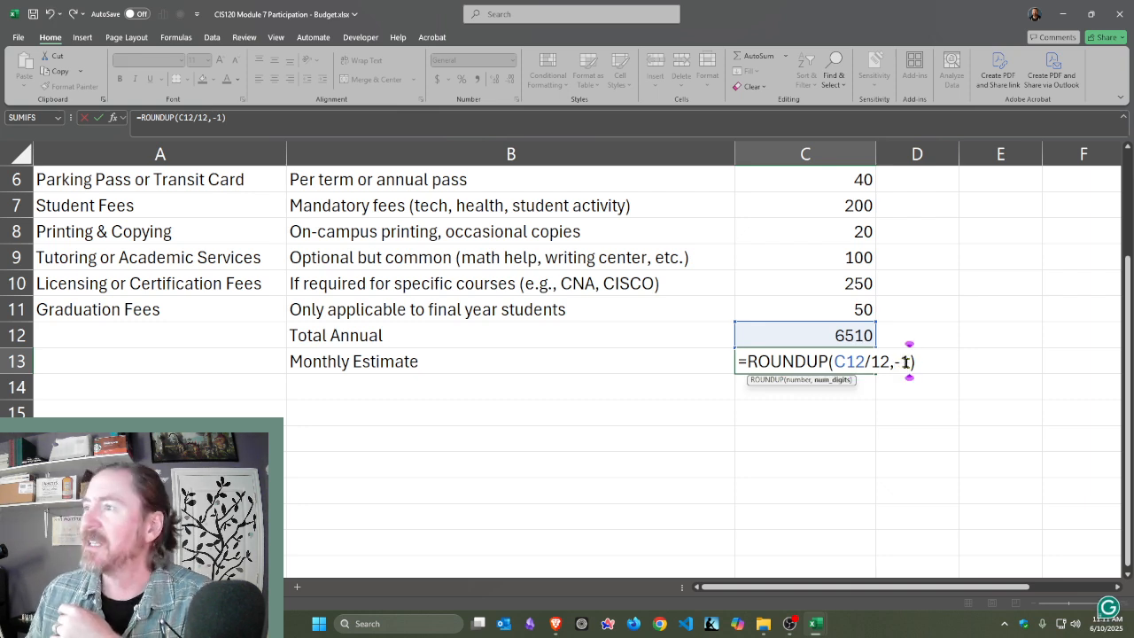
pyautogui.press('Return')
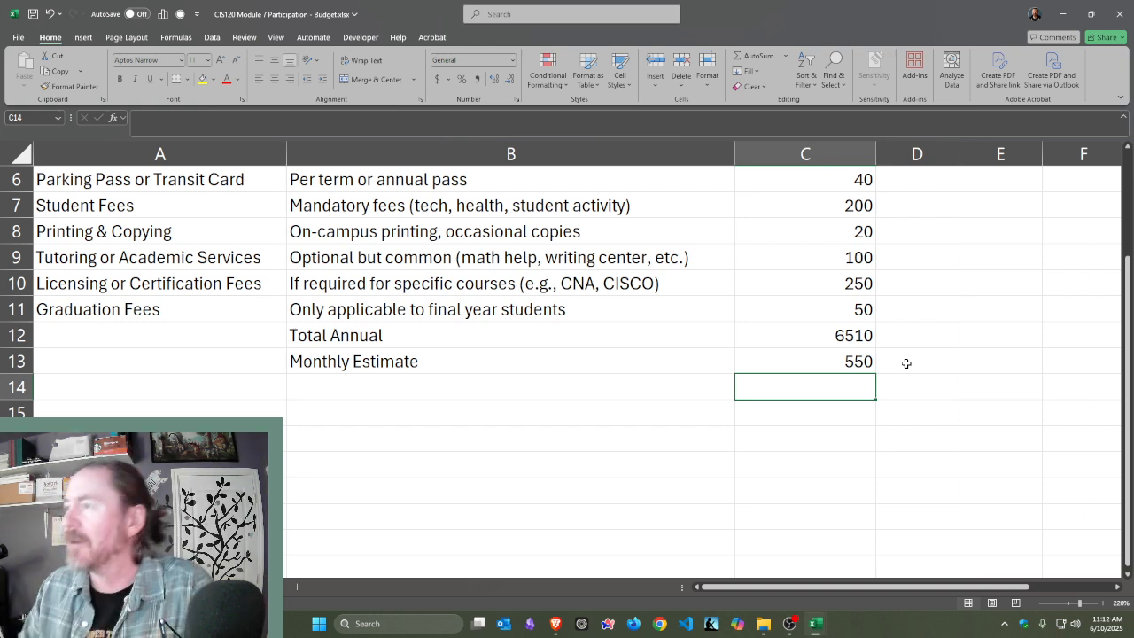
pyautogui.click(845, 363)
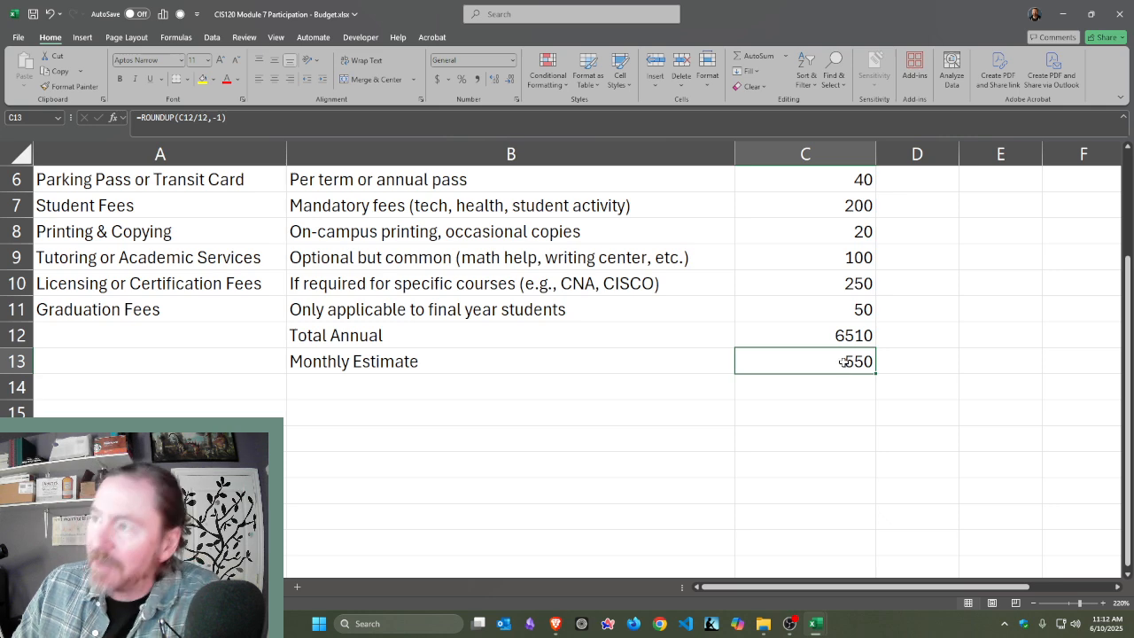
# On the budget table sheet, set both the Budget and Actual amounts of the school expense to 550.
pyautogui.click(133, 587)
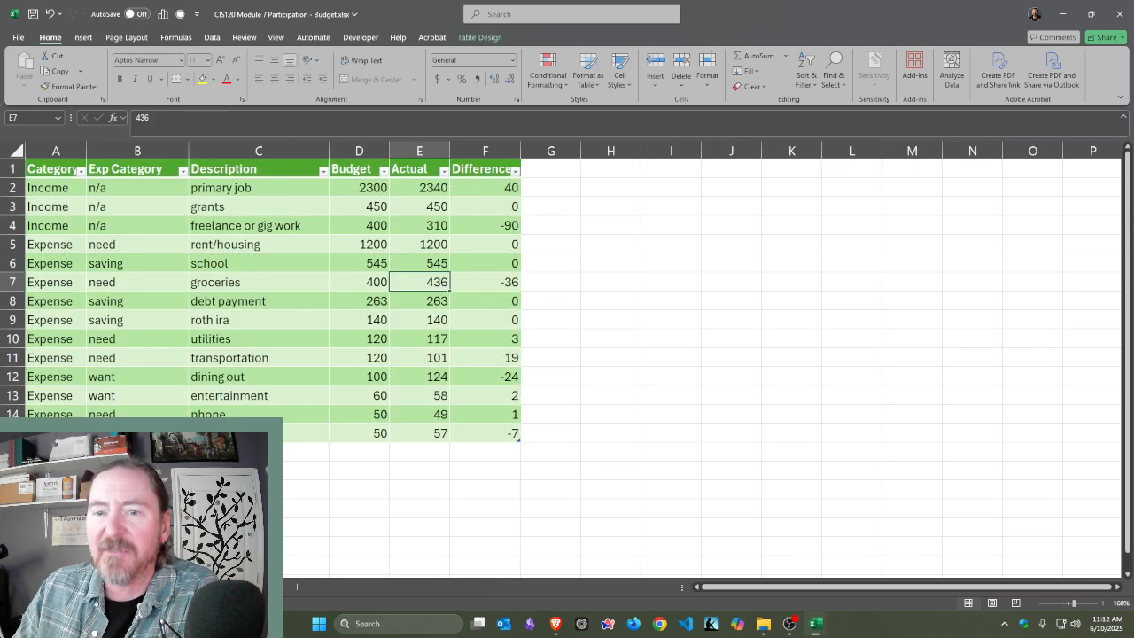
pyautogui.click(365, 391)
pyautogui.click(375, 262)
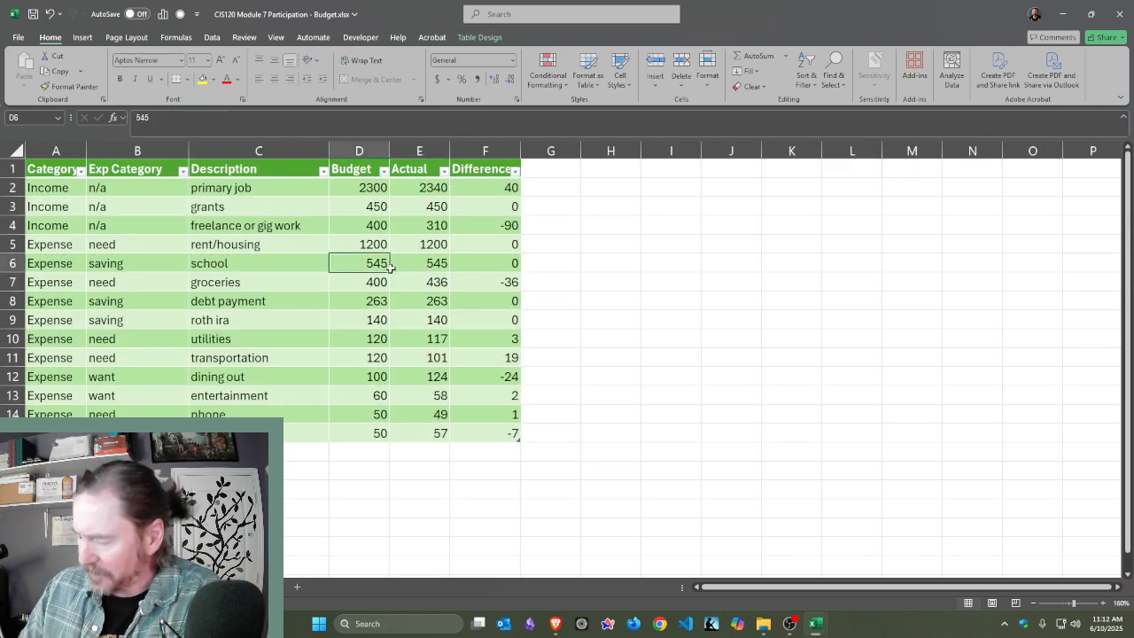
pyautogui.write('550')
pyautogui.press('Return')
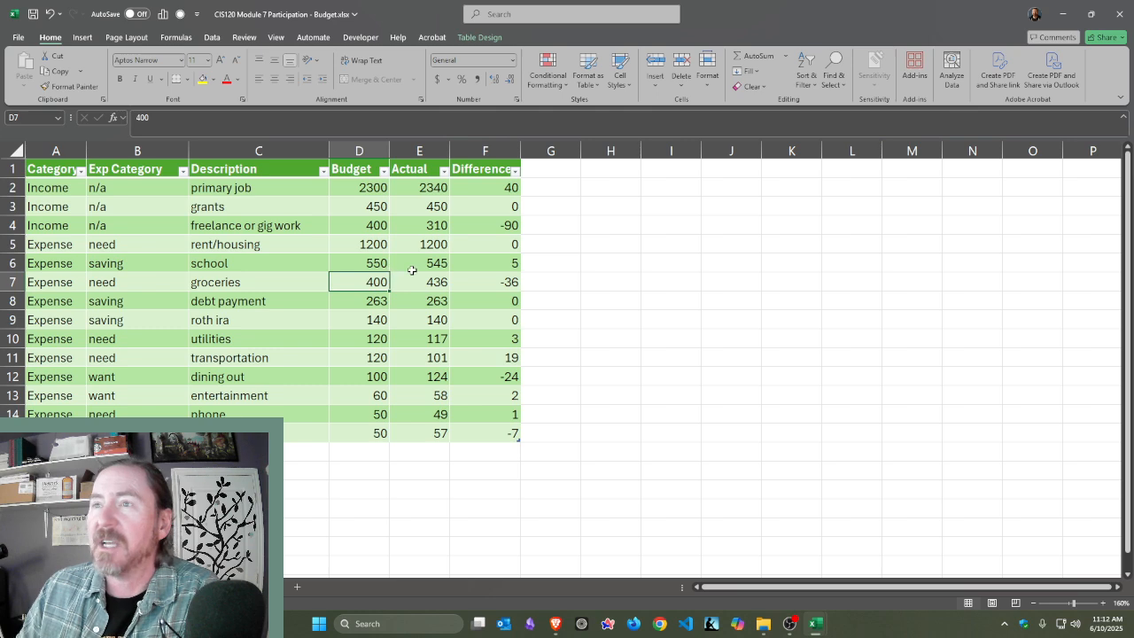
pyautogui.click(415, 266)
pyautogui.write('550')
pyautogui.press('Return')
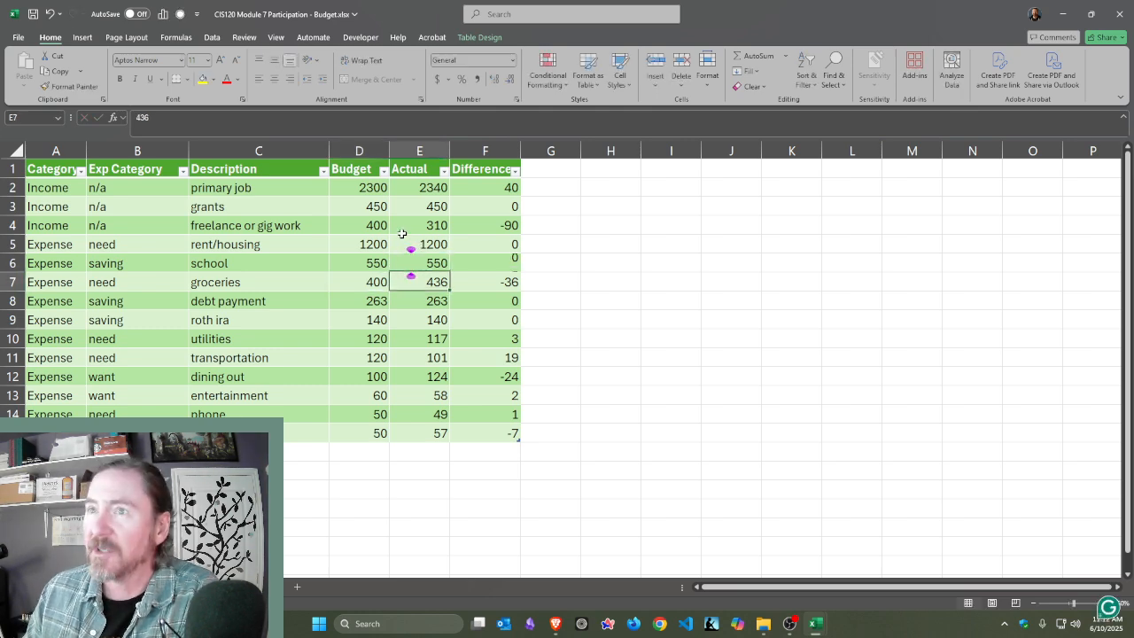
# Go back to the school expense sheet and review the rounded Monthly Estimate in C13.
pyautogui.click(226, 587)
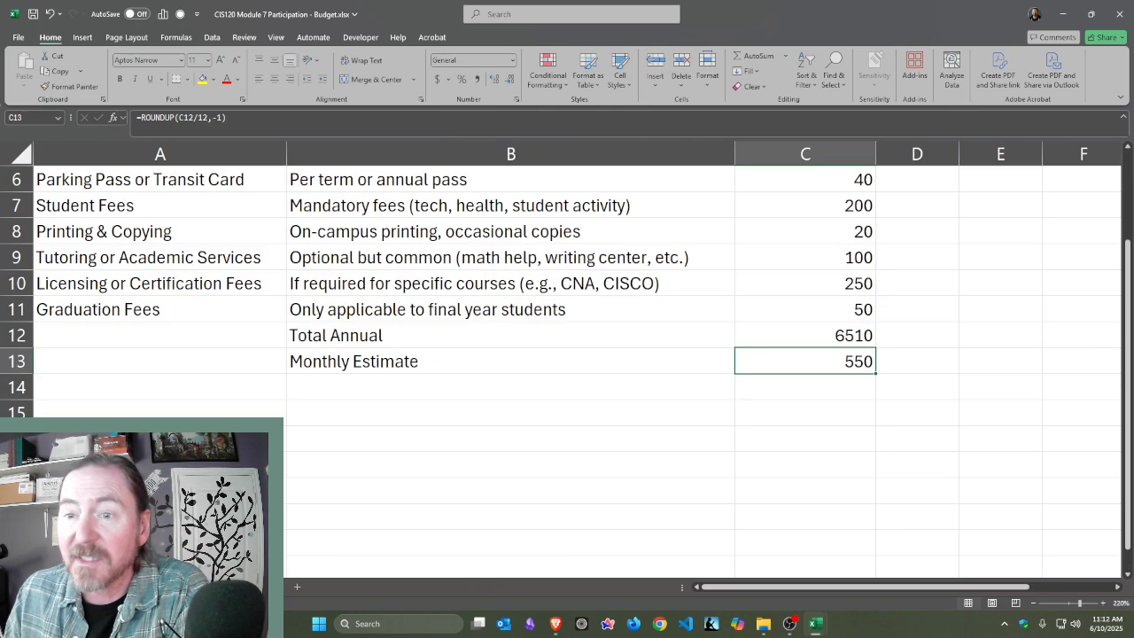
pyautogui.click(913, 413)
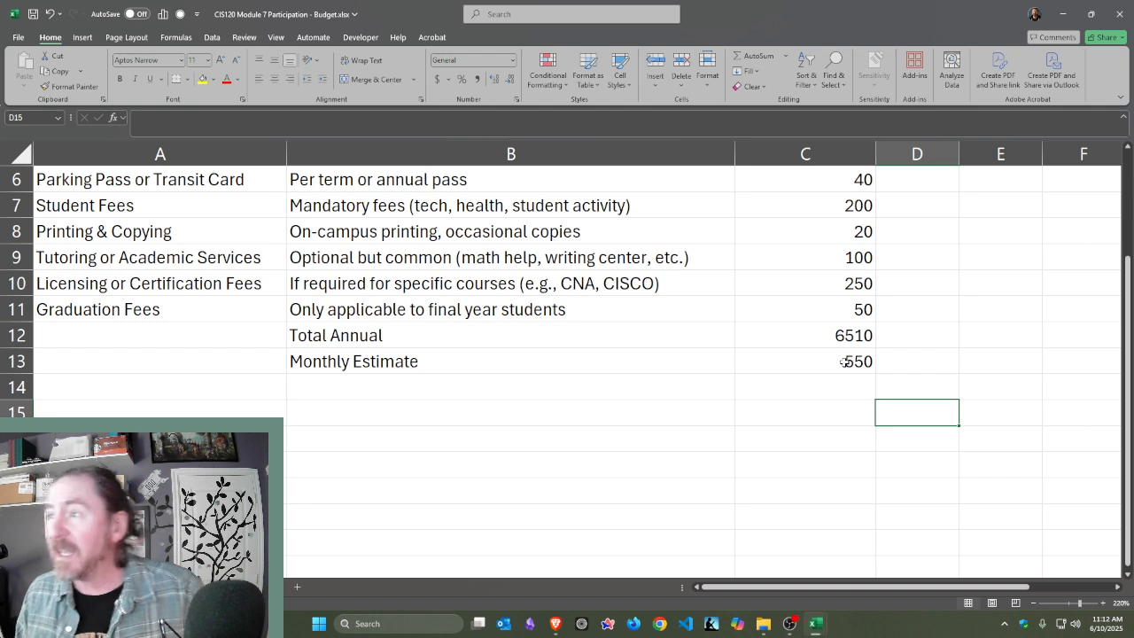
pyautogui.click(847, 366)
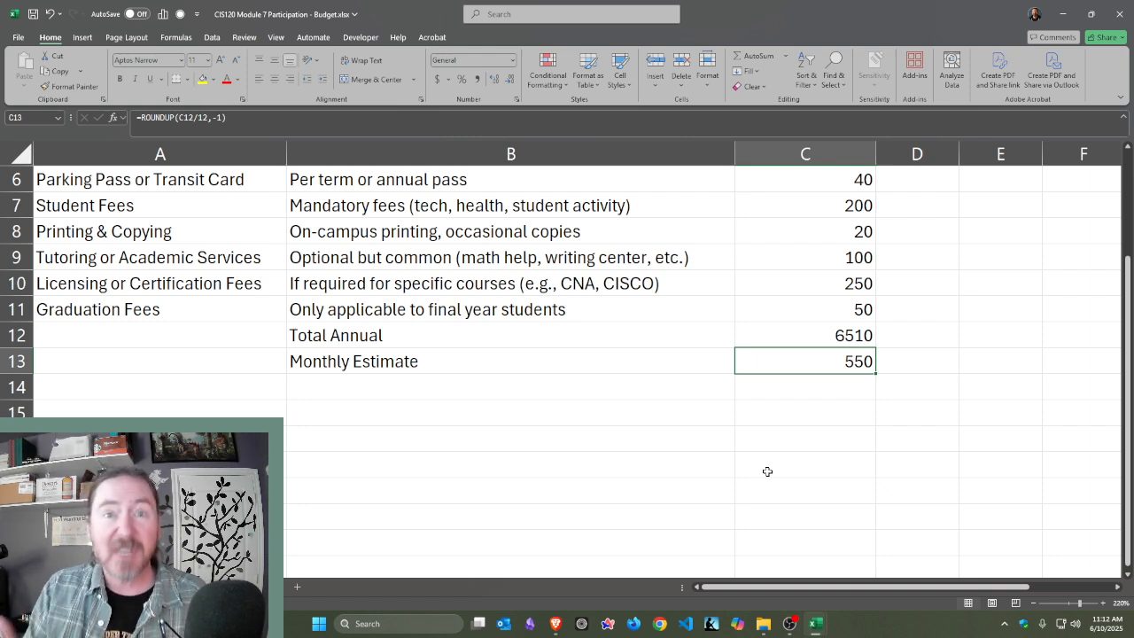
pyautogui.click(866, 405)
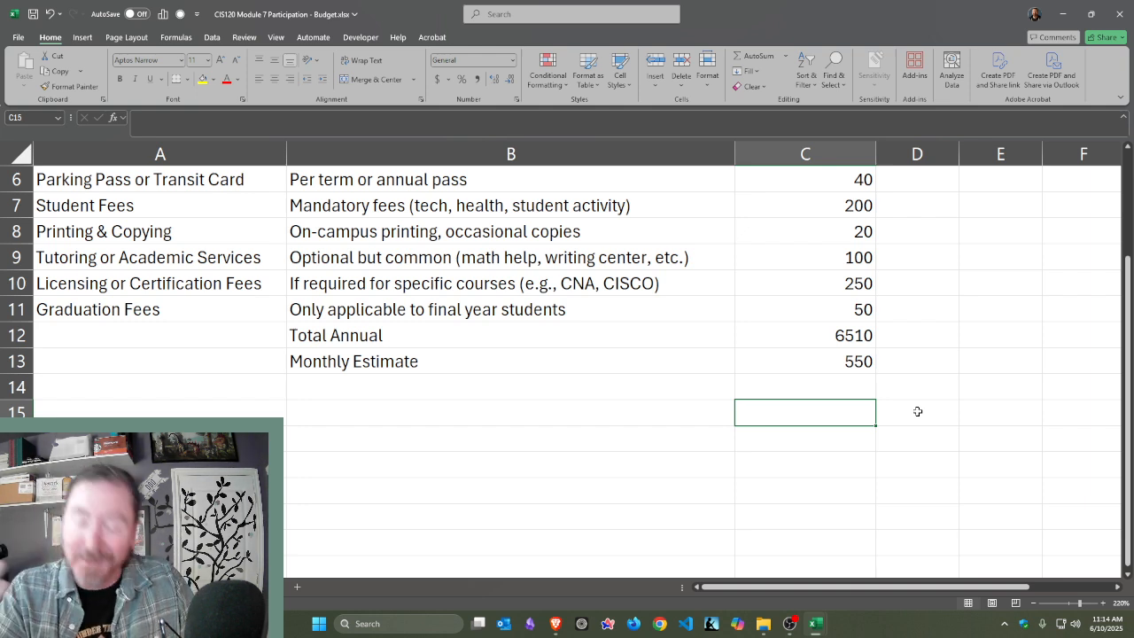
pyautogui.click(847, 390)
pyautogui.click(833, 337)
pyautogui.moveTo(832, 348); pyautogui.dragTo(833, 357)
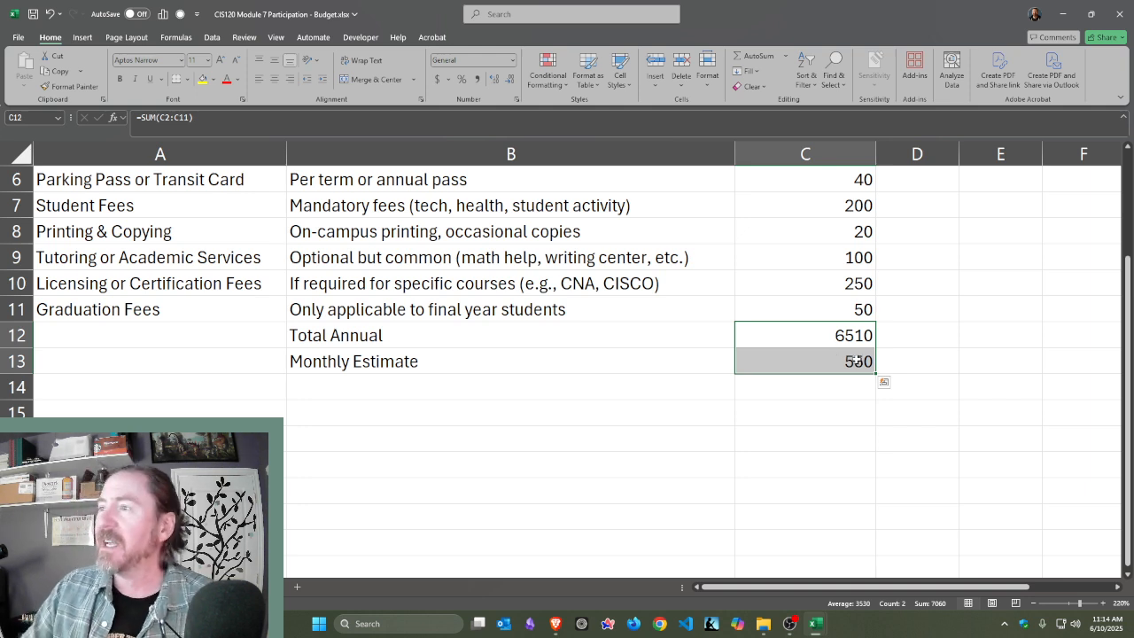
pyautogui.click(848, 422)
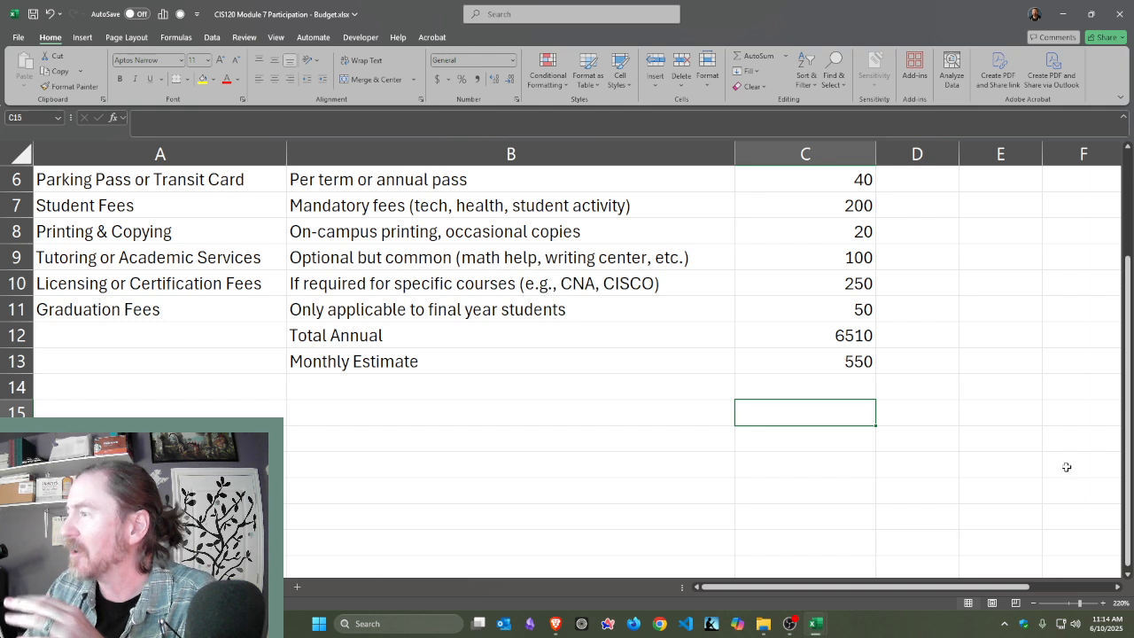
# Bring the Budget for College Student workbook into view, examine its table of term dates, and move it out of the way again.
pyautogui.click(1118, 591)
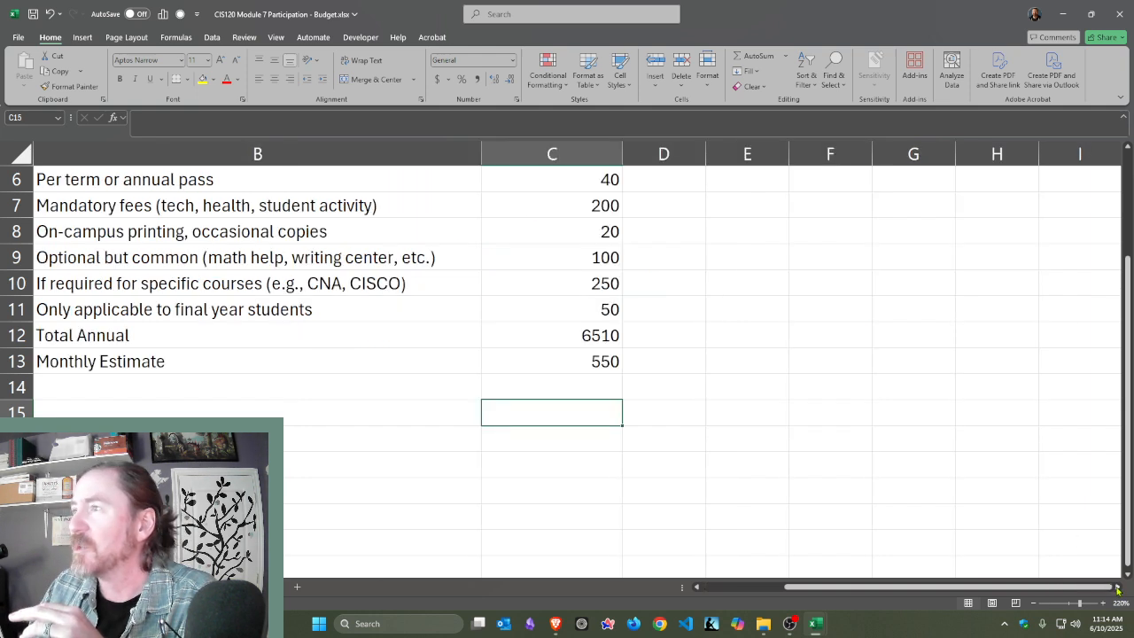
pyautogui.click(1118, 590)
pyautogui.scroll(2, 883, 411)
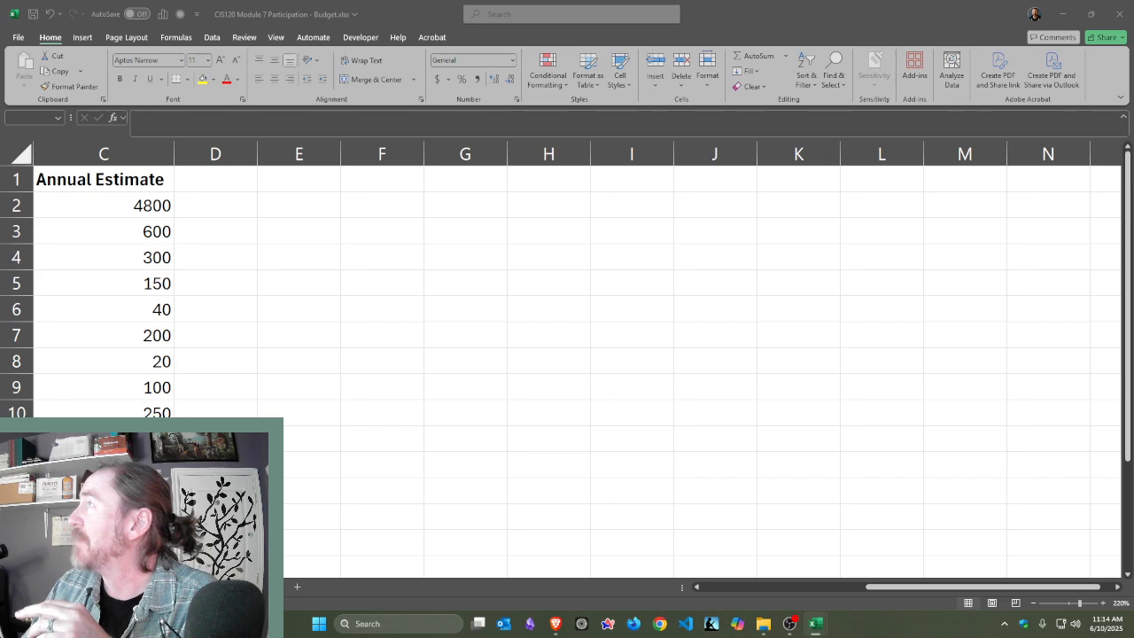
pyautogui.moveTo(1133, 21); pyautogui.dragTo(659, 74)
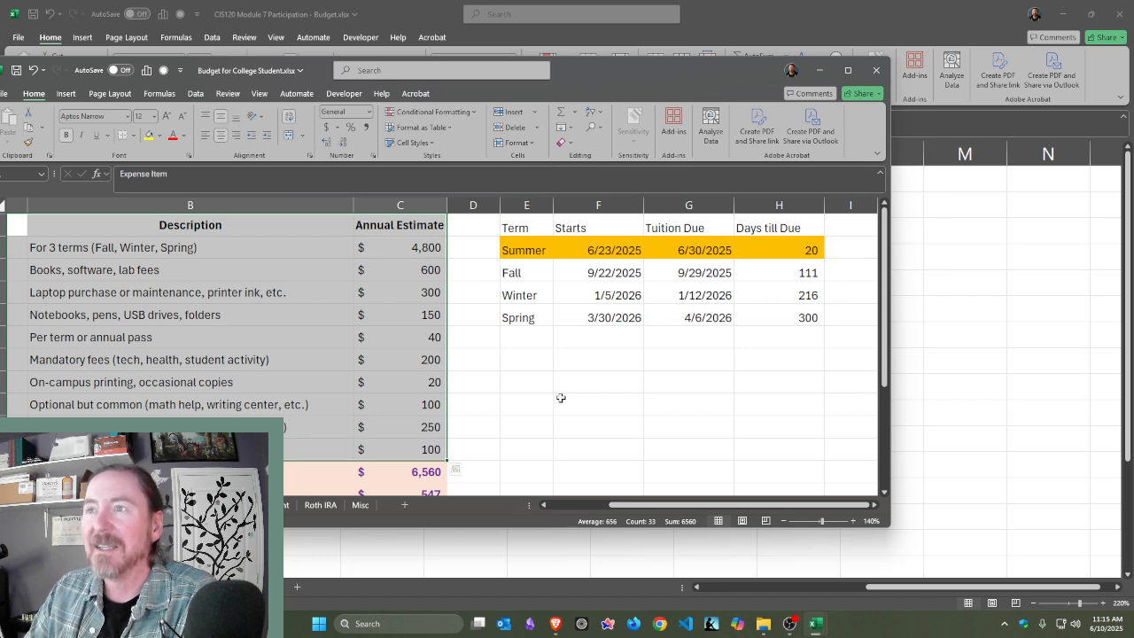
pyautogui.click(546, 356)
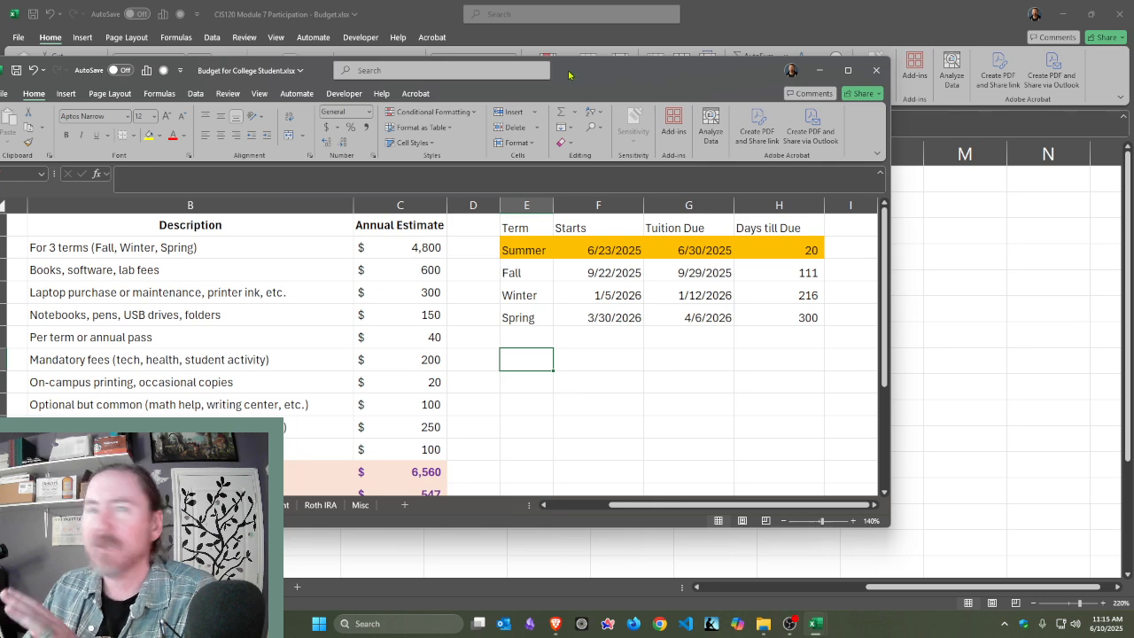
pyautogui.moveTo(572, 80); pyautogui.dragTo(1133, 169)
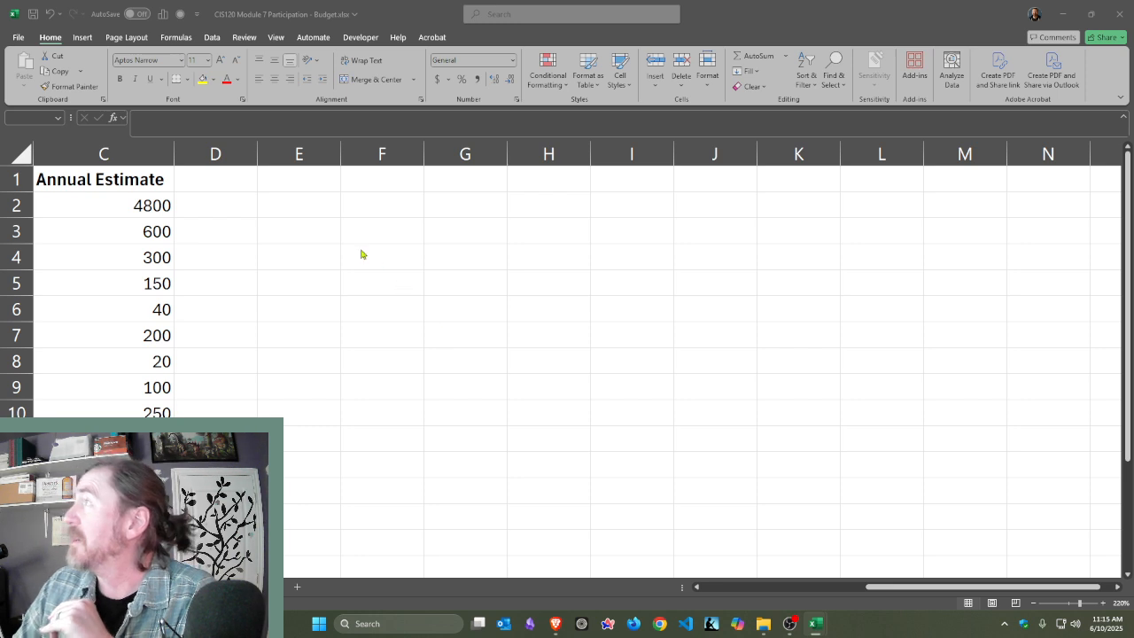
# Enter the headings Term, Starts, Tuition Due and Days till Due in cells F1 to I1 of the school expense sheet.
pyautogui.click(363, 182)
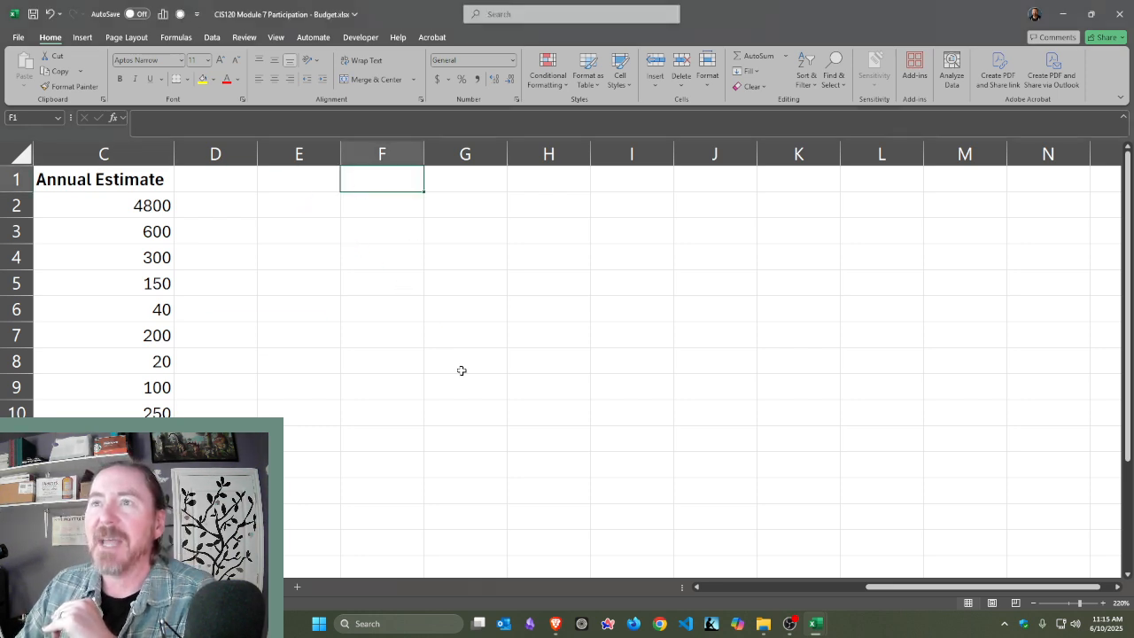
pyautogui.write('Term')
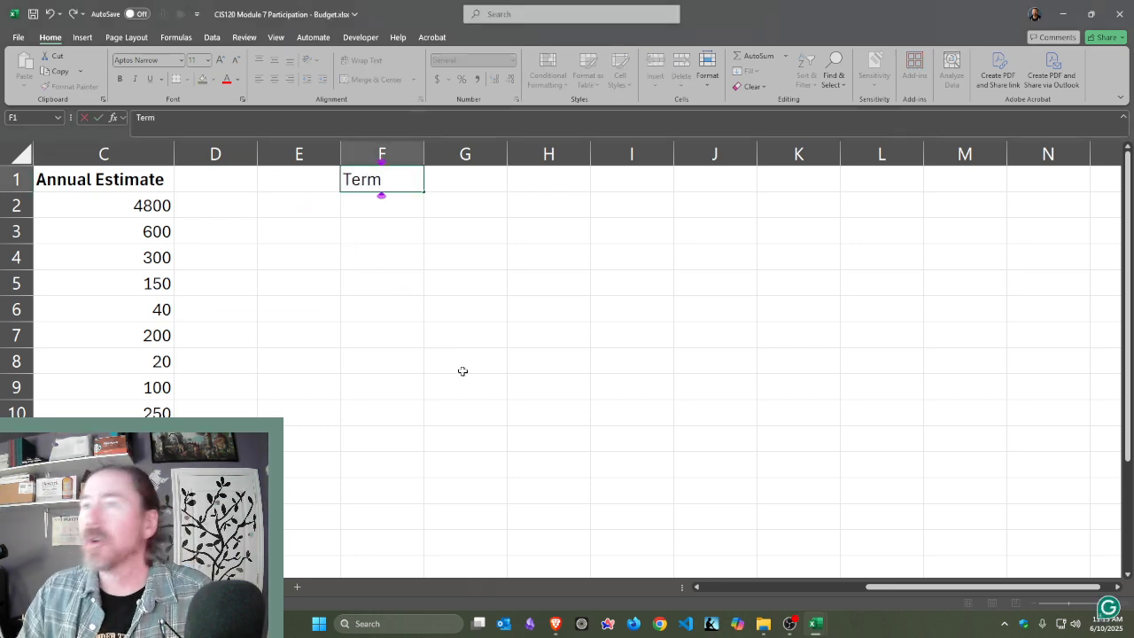
pyautogui.press('Tab')
pyautogui.write('Starts')
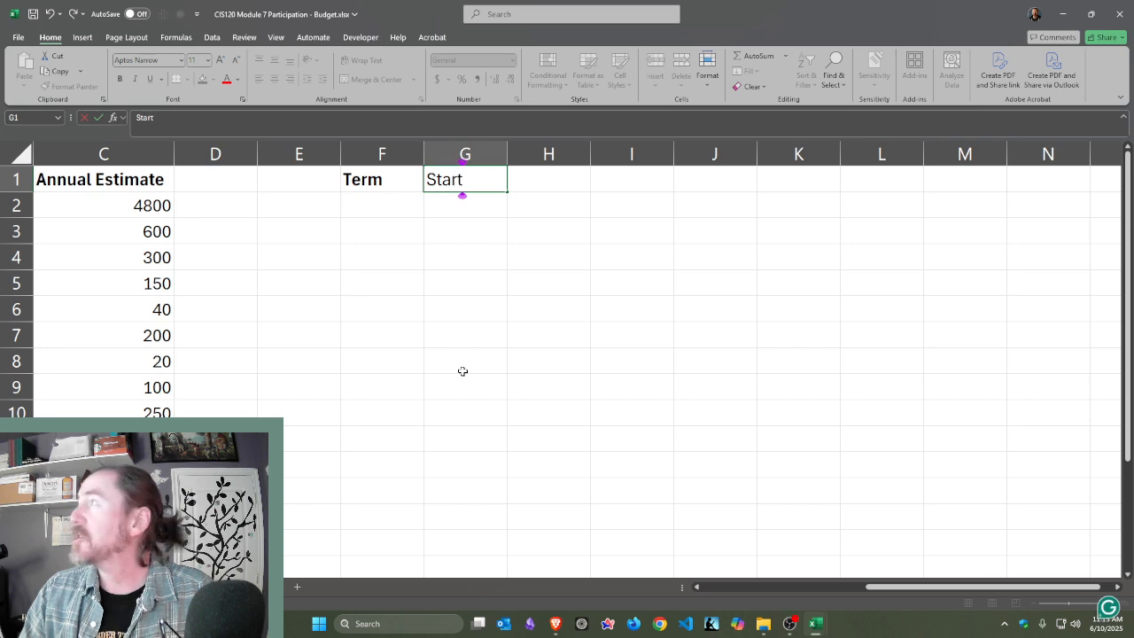
pyautogui.press('Tab')
pyautogui.write('Tuition Due')
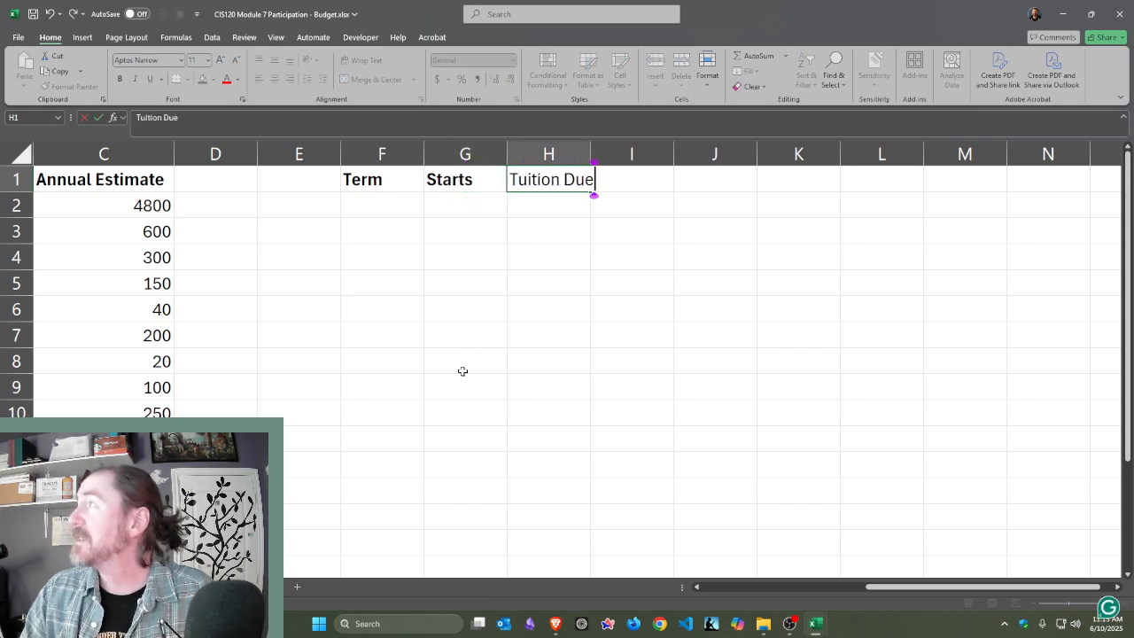
pyautogui.press('Tab')
pyautogui.write('Days till')
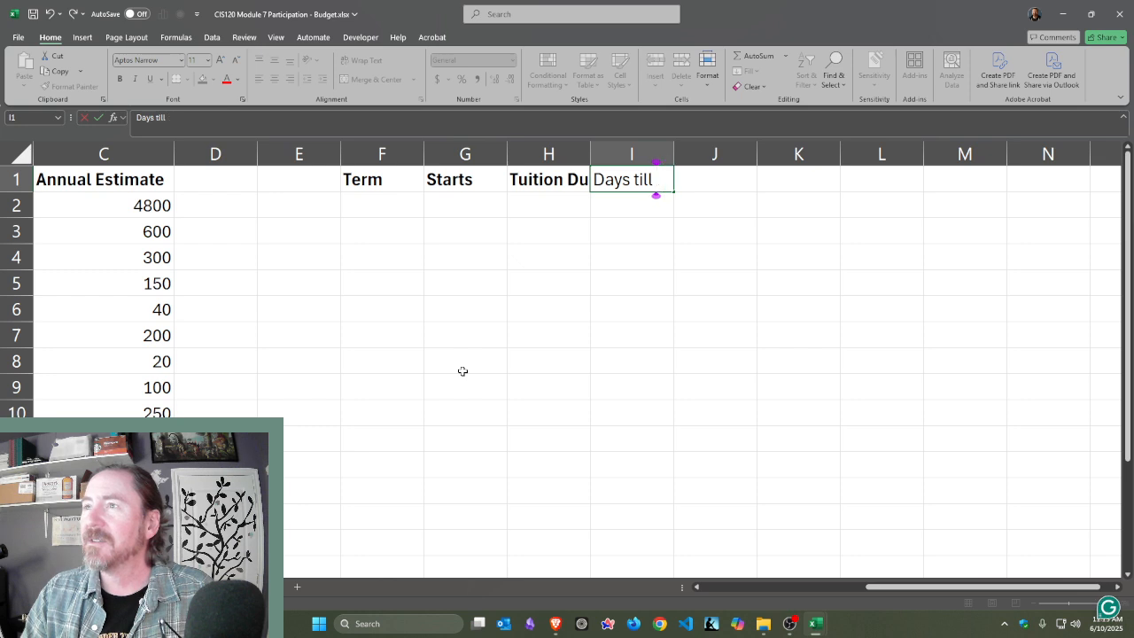
pyautogui.write(' Due')
pyautogui.press('Return')
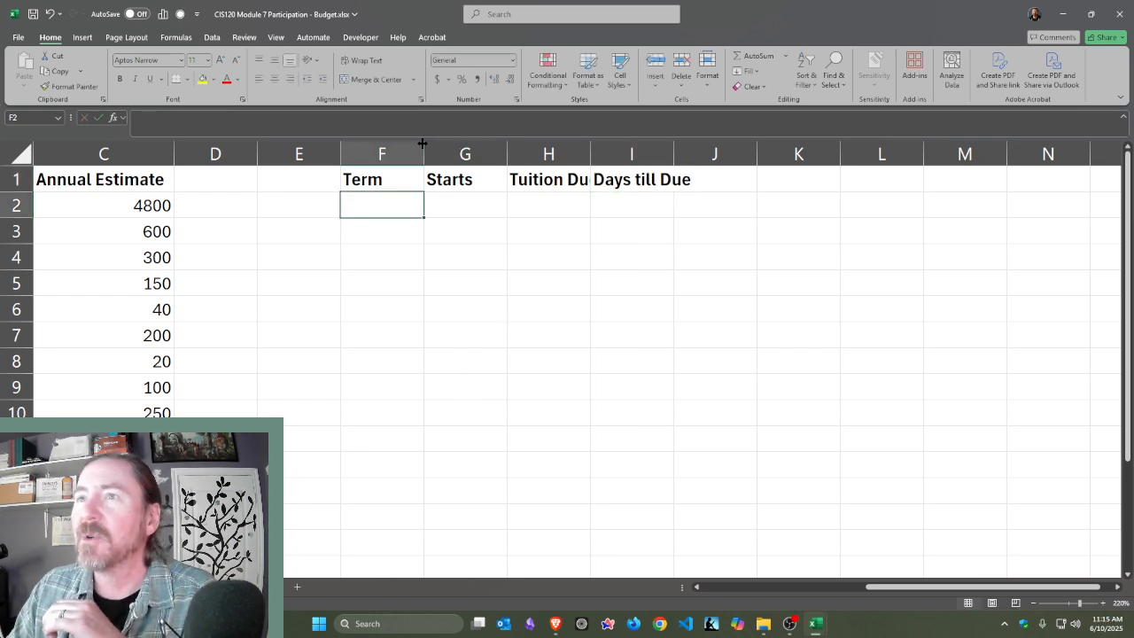
# Widen columns F through I to one equal width that fits the Tuition Due and Days till Due headings.
pyautogui.moveTo(523, 154); pyautogui.dragTo(650, 156)
pyautogui.click(549, 240)
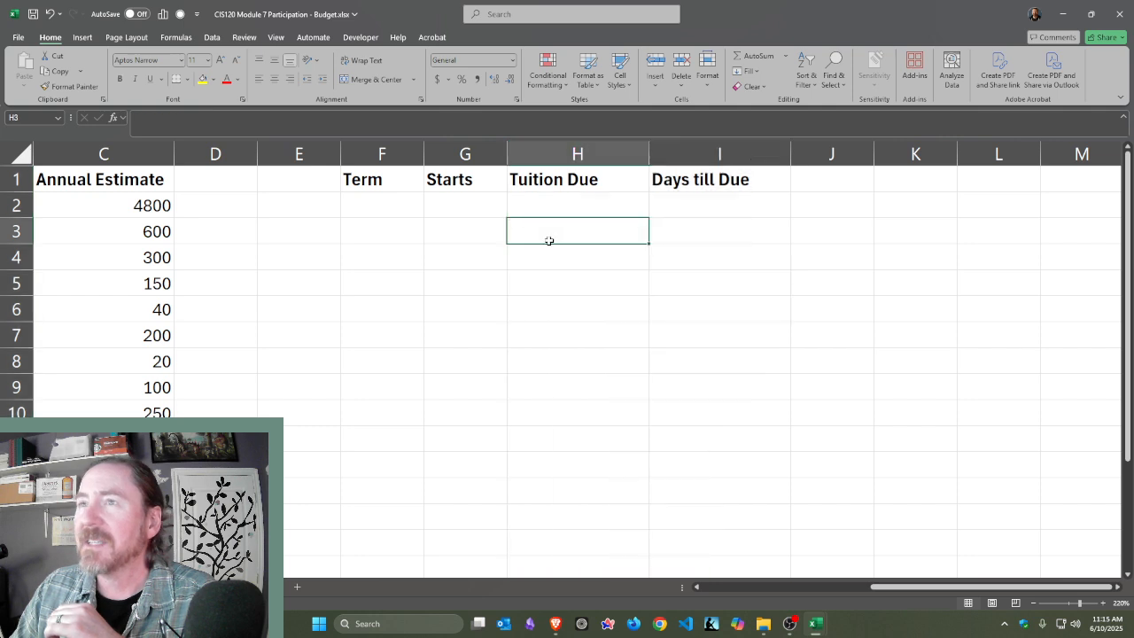
pyautogui.moveTo(533, 162); pyautogui.dragTo(727, 162)
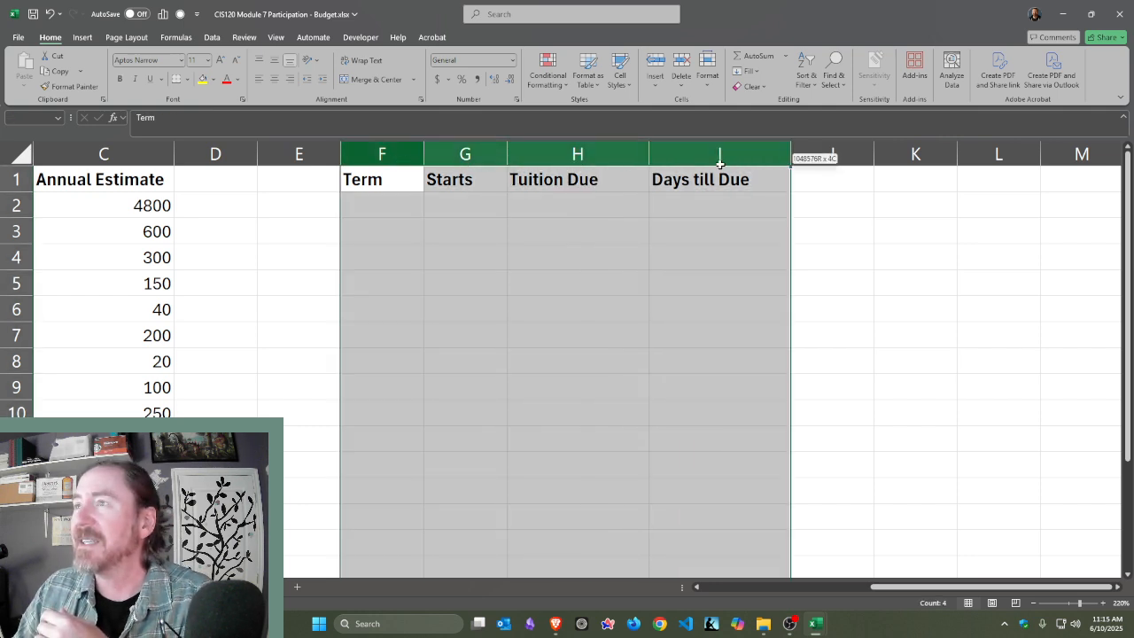
pyautogui.moveTo(649, 162); pyautogui.dragTo(637, 162)
pyautogui.click(595, 279)
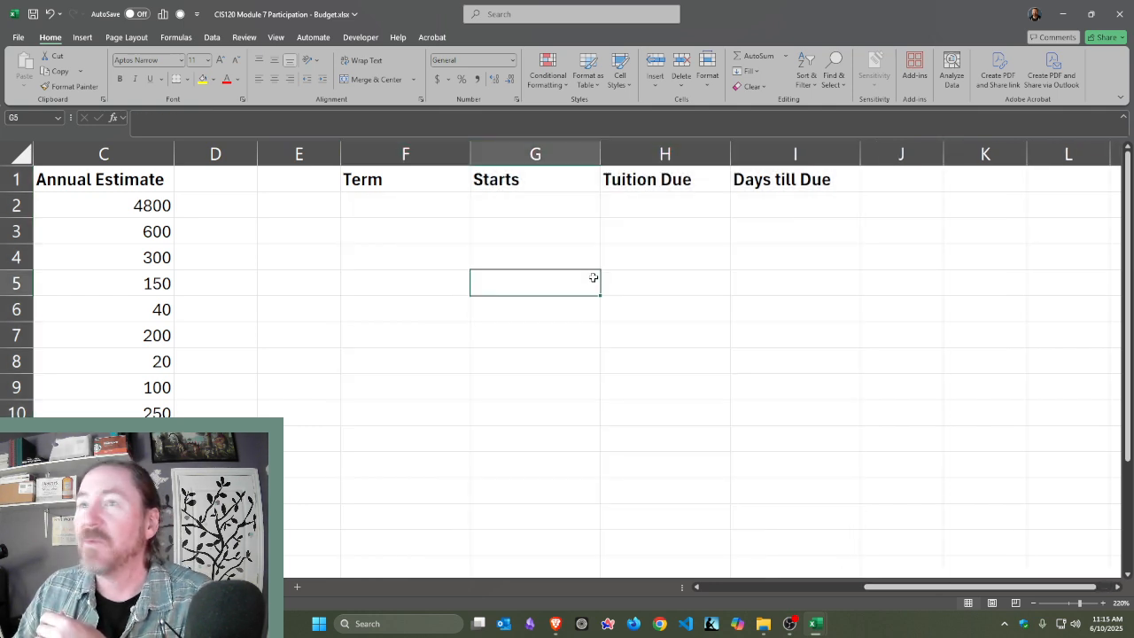
# List the terms Summer, Fall, Winter and Spring under the Term heading in F2 to F5.
pyautogui.click(386, 211)
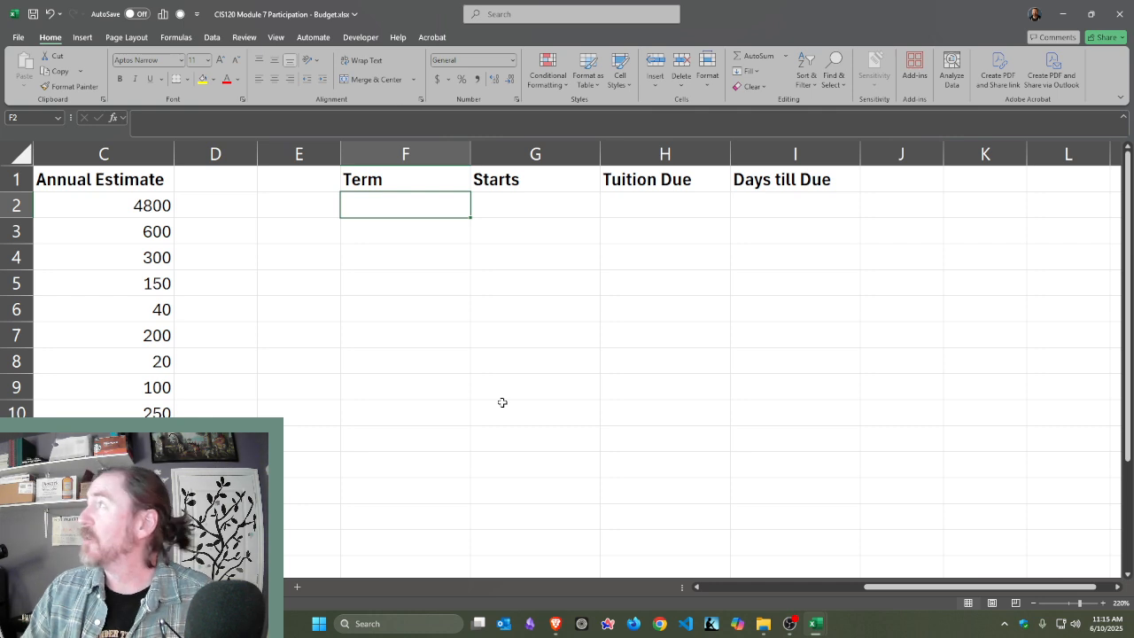
pyautogui.write('Summer')
pyautogui.press('Return')
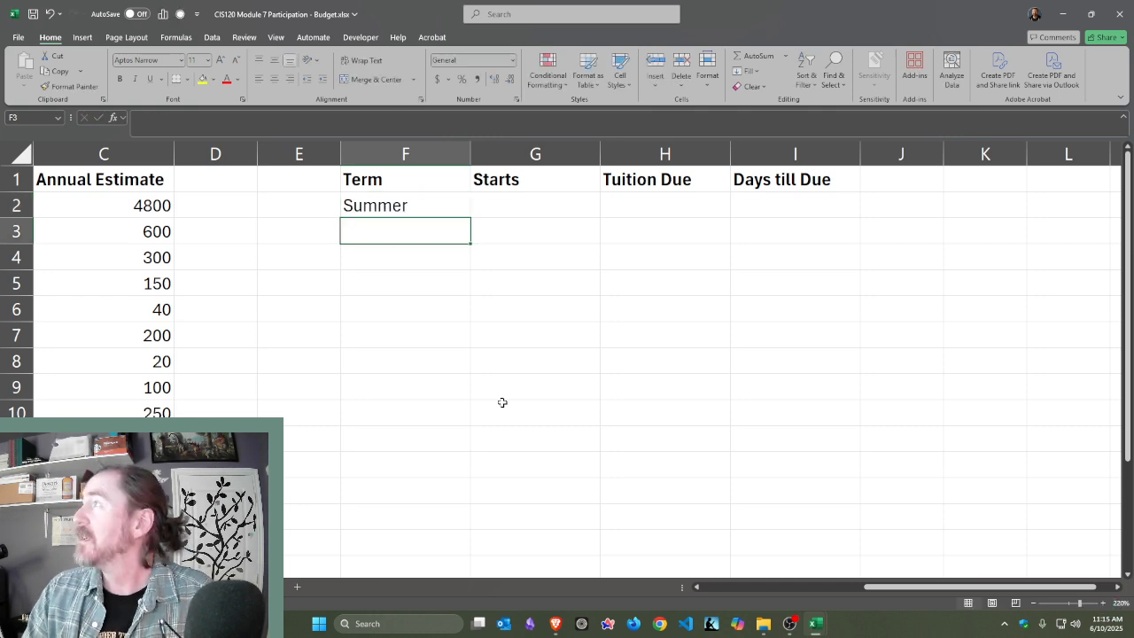
pyautogui.write('Fall')
pyautogui.press('Return')
pyautogui.write('Winter')
pyautogui.press('Return')
pyautogui.write('S')
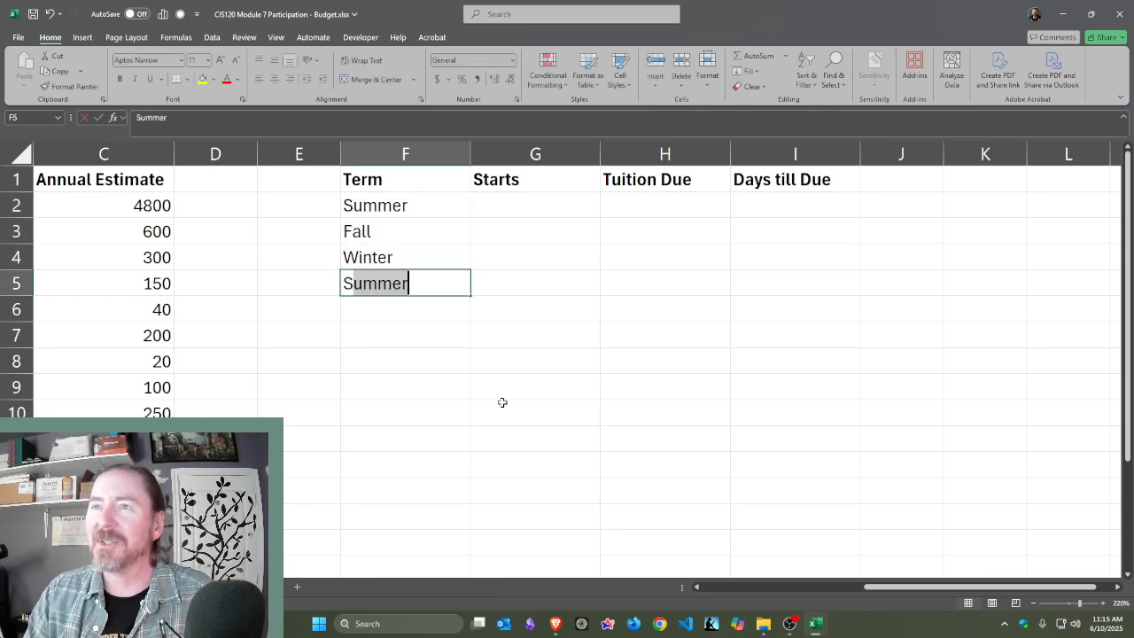
pyautogui.write('pring')
pyautogui.press('Return')
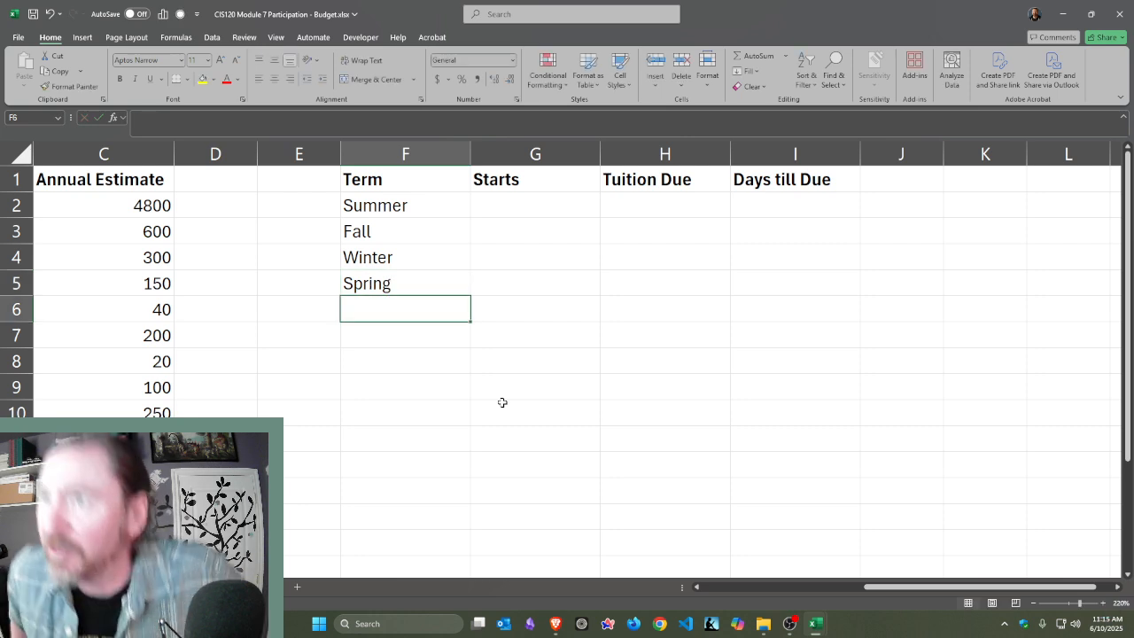
# Enter the term start dates 6/23/2025, 9/22/2025, 1/5/2026 and 3/30/2026 under Starts in G2 to G5.
pyautogui.click(521, 209)
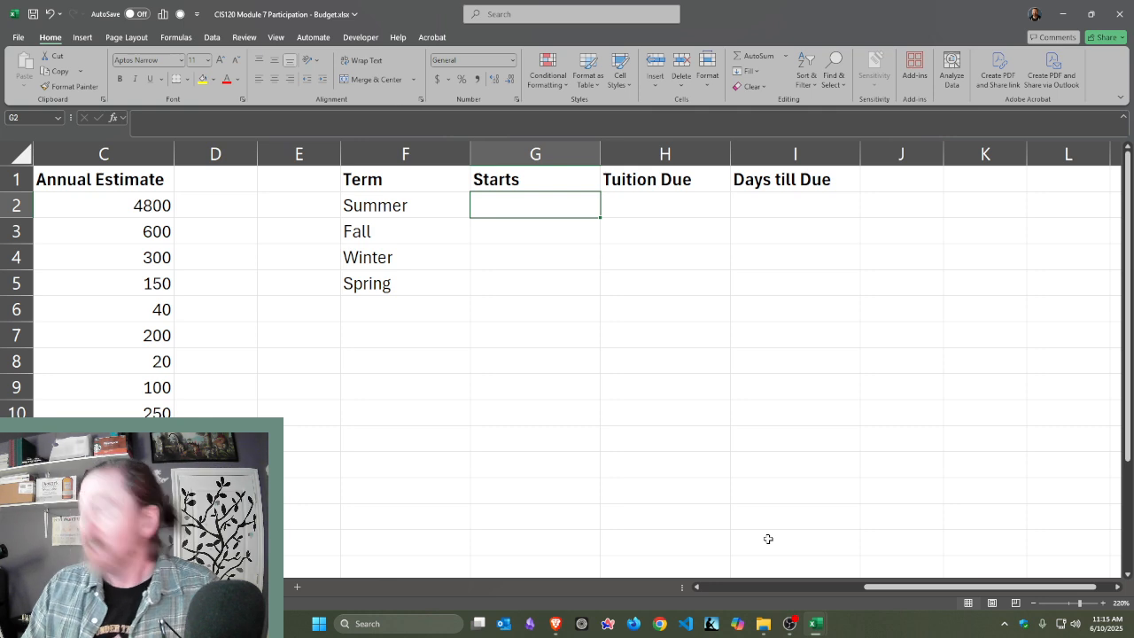
pyautogui.write('6/23')
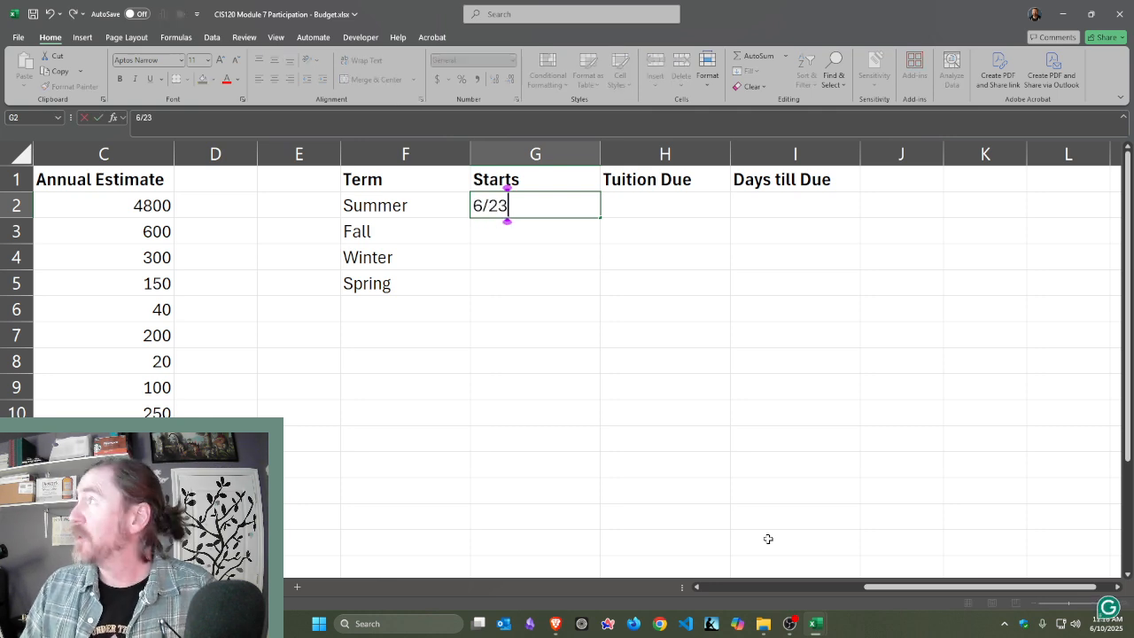
pyautogui.write('/2025')
pyautogui.press('Return')
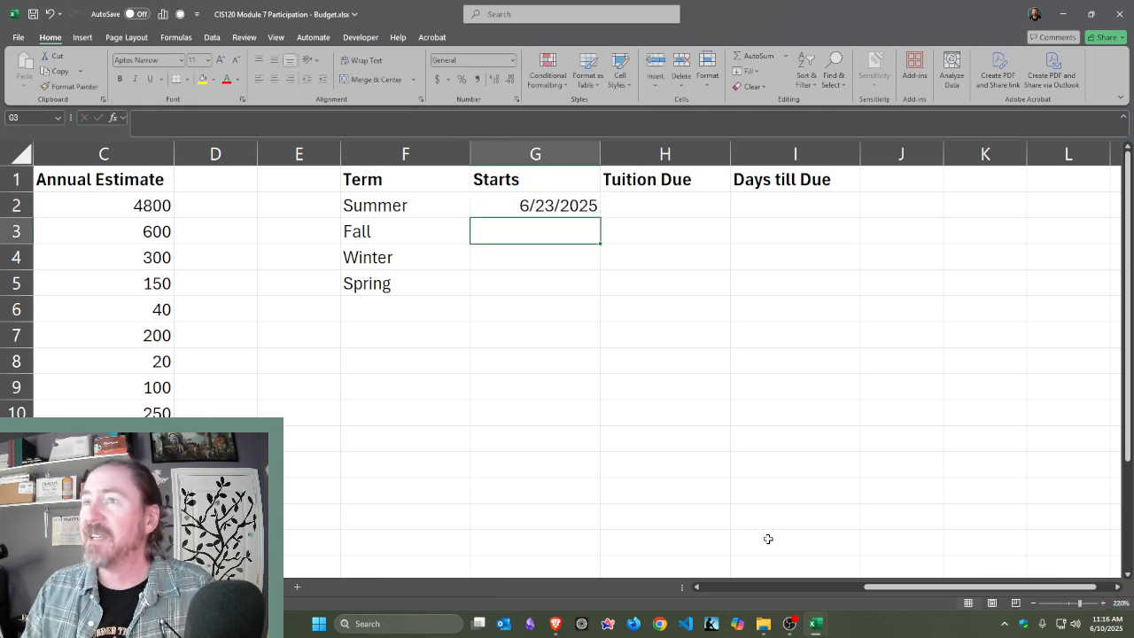
pyautogui.write('9/22/25')
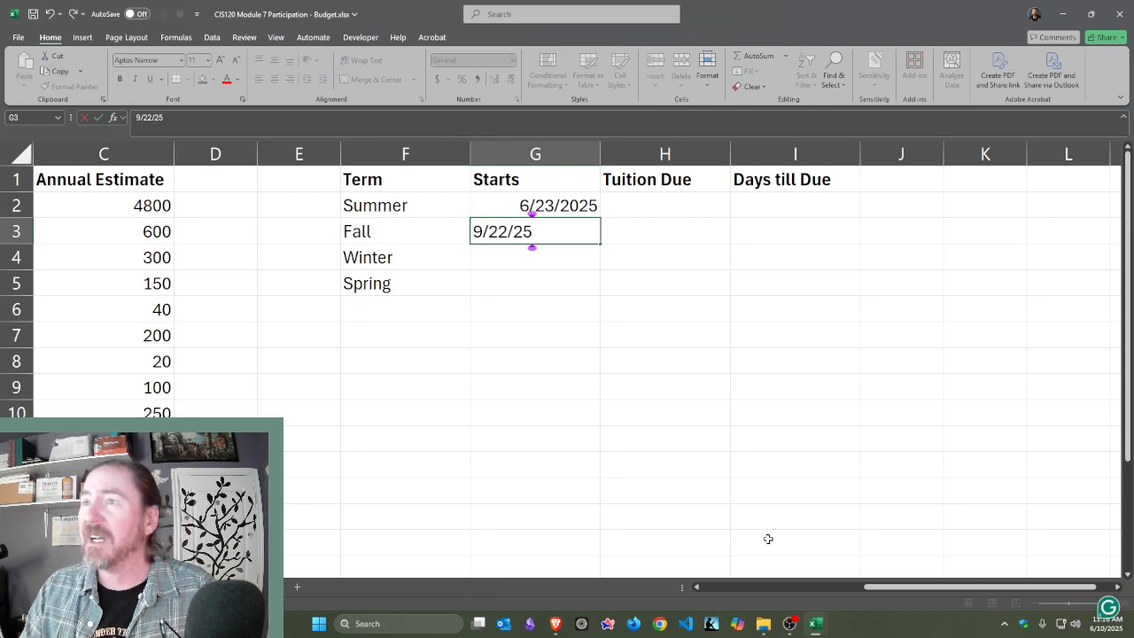
pyautogui.press('Return')
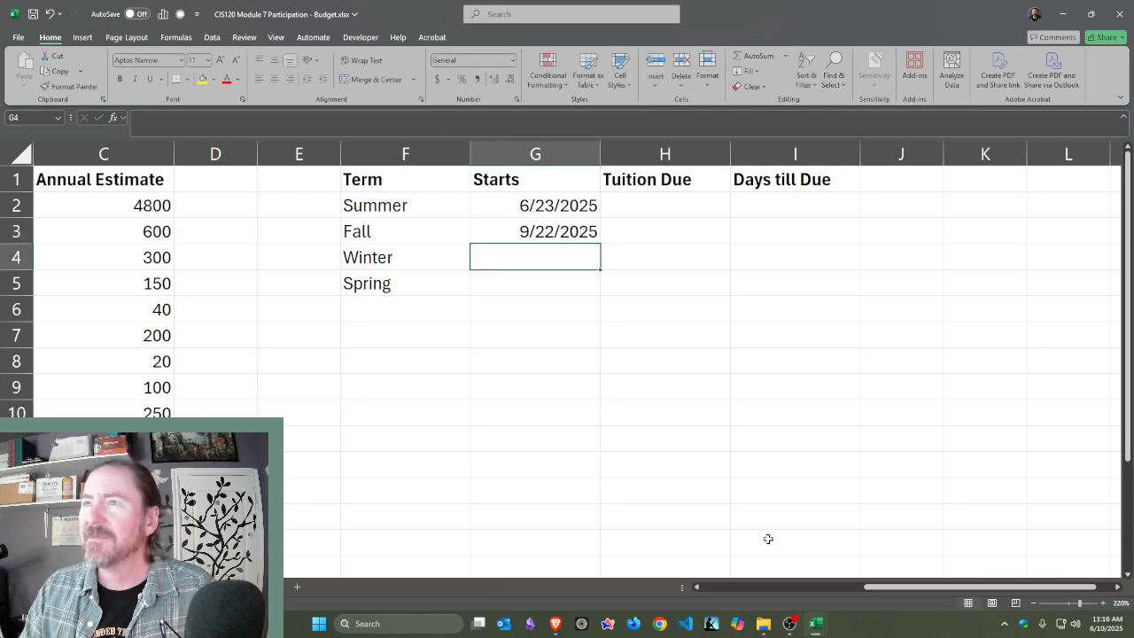
pyautogui.write('1/5/202')
pyautogui.write('6')
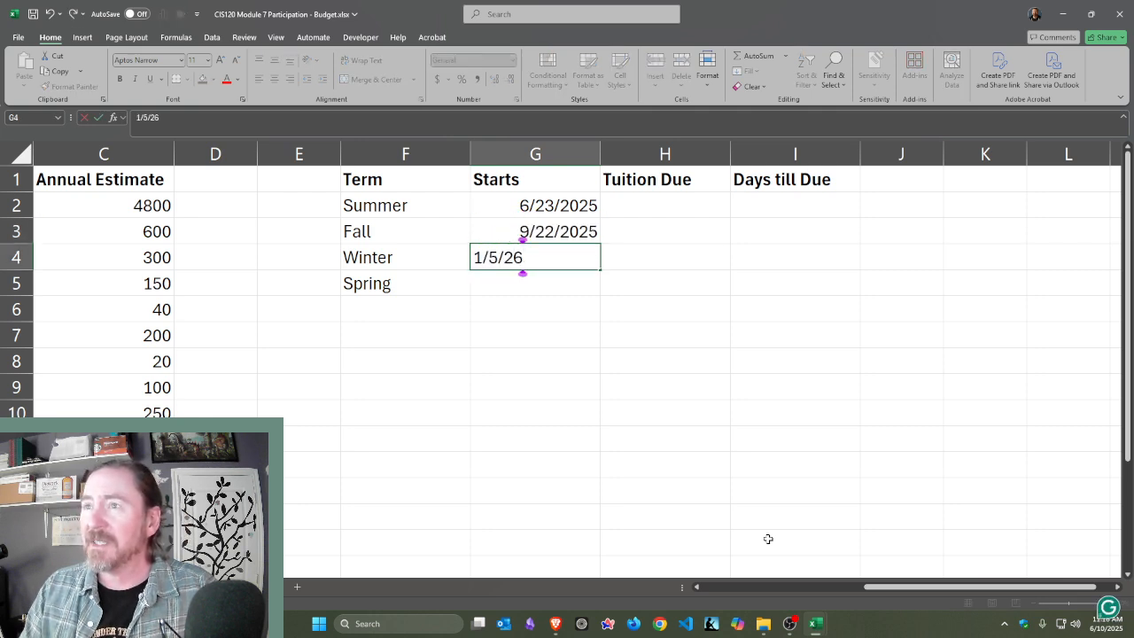
pyautogui.press('Return')
pyautogui.write('3/30/26')
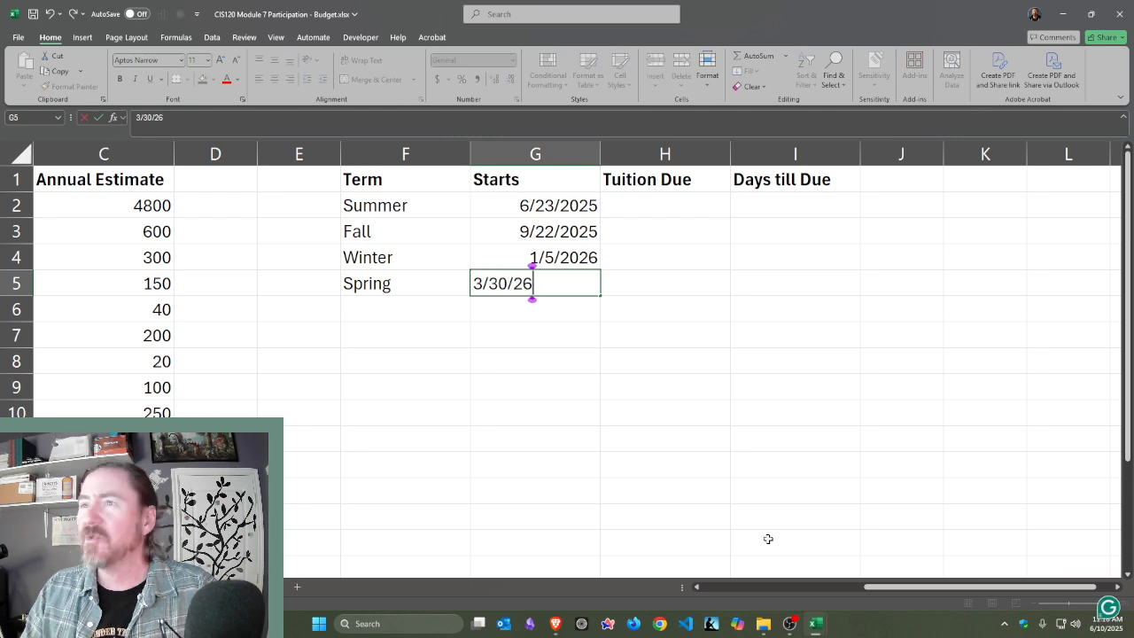
pyautogui.press('Return')
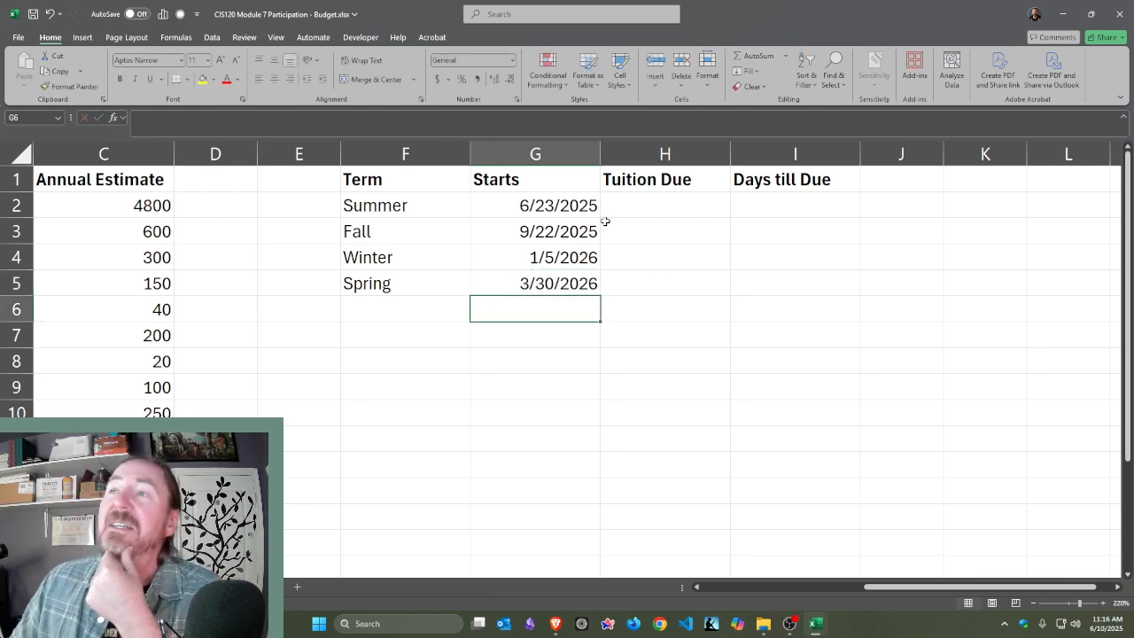
# Calculate Summer's tuition due date in H2 as ten days after its start date with the formula =G2+10.
pyautogui.moveTo(572, 209); pyautogui.dragTo(565, 285)
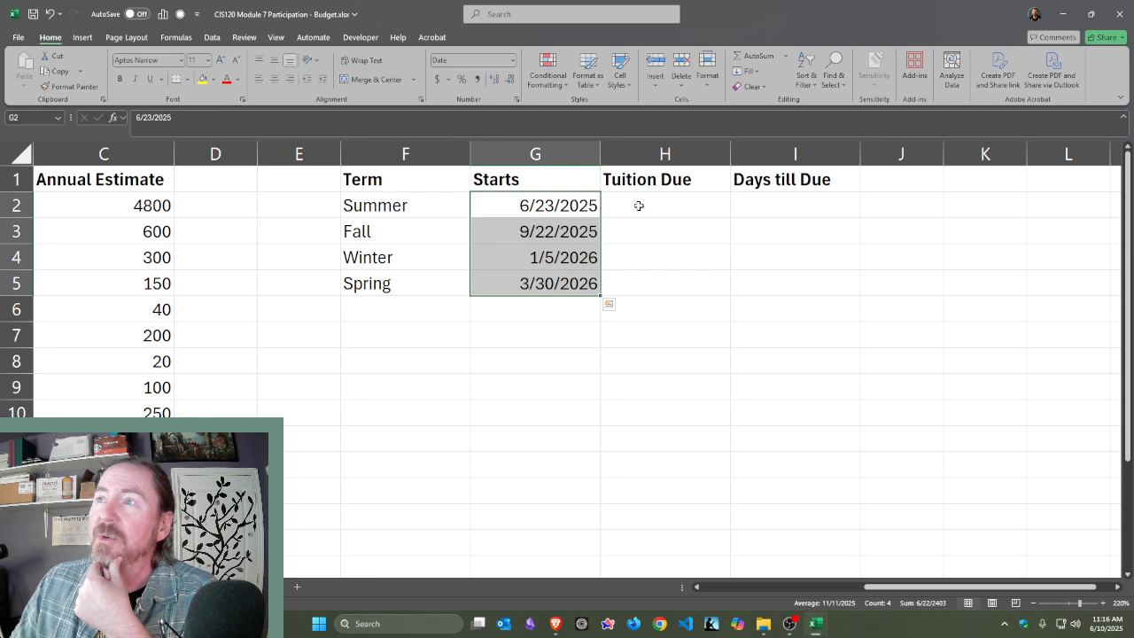
pyautogui.moveTo(640, 206); pyautogui.dragTo(630, 281)
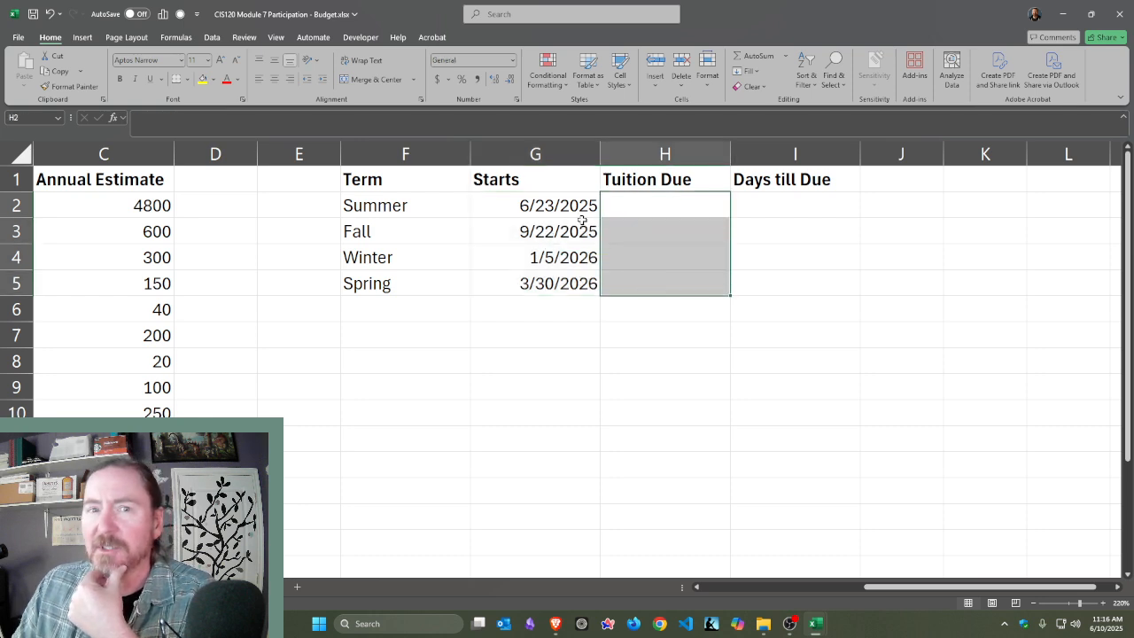
pyautogui.click(628, 328)
pyautogui.click(635, 203)
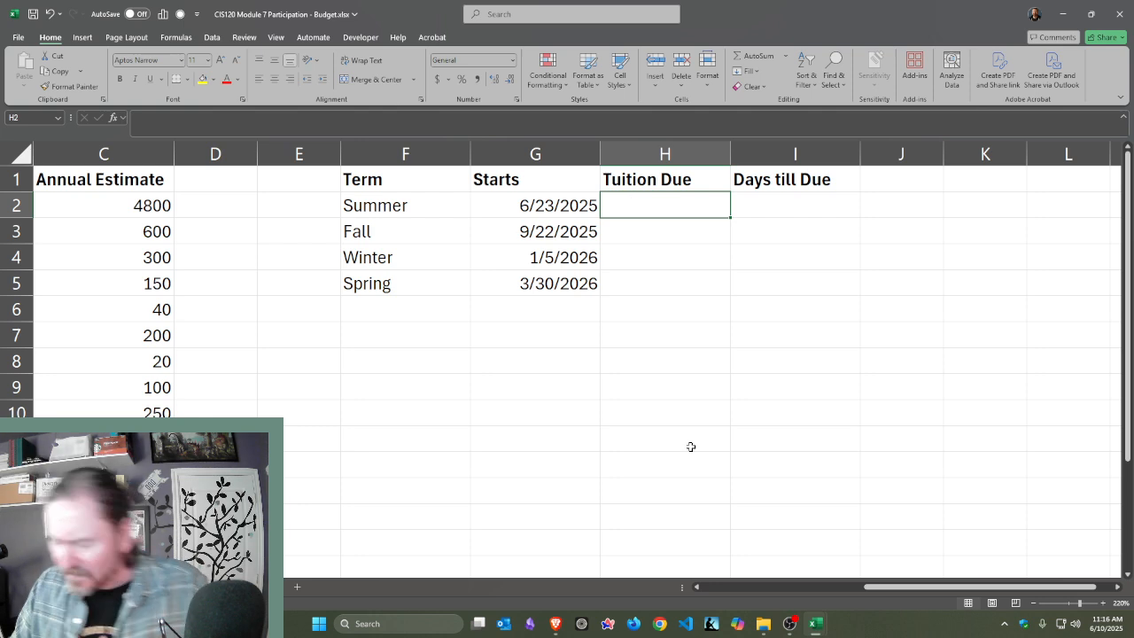
pyautogui.write('=')
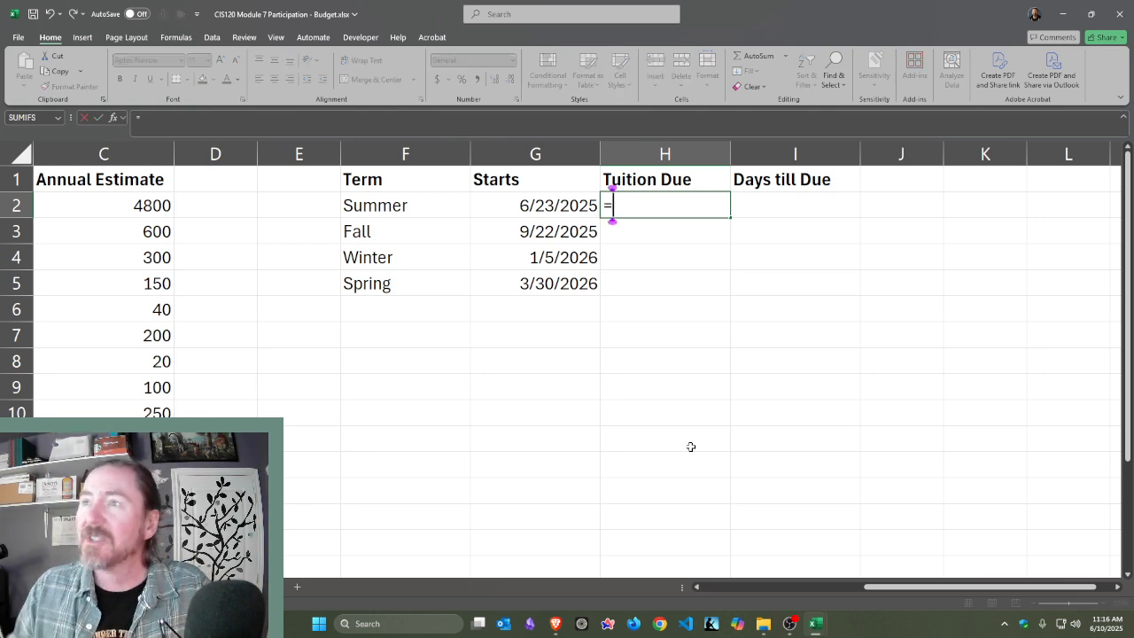
pyautogui.click(567, 207)
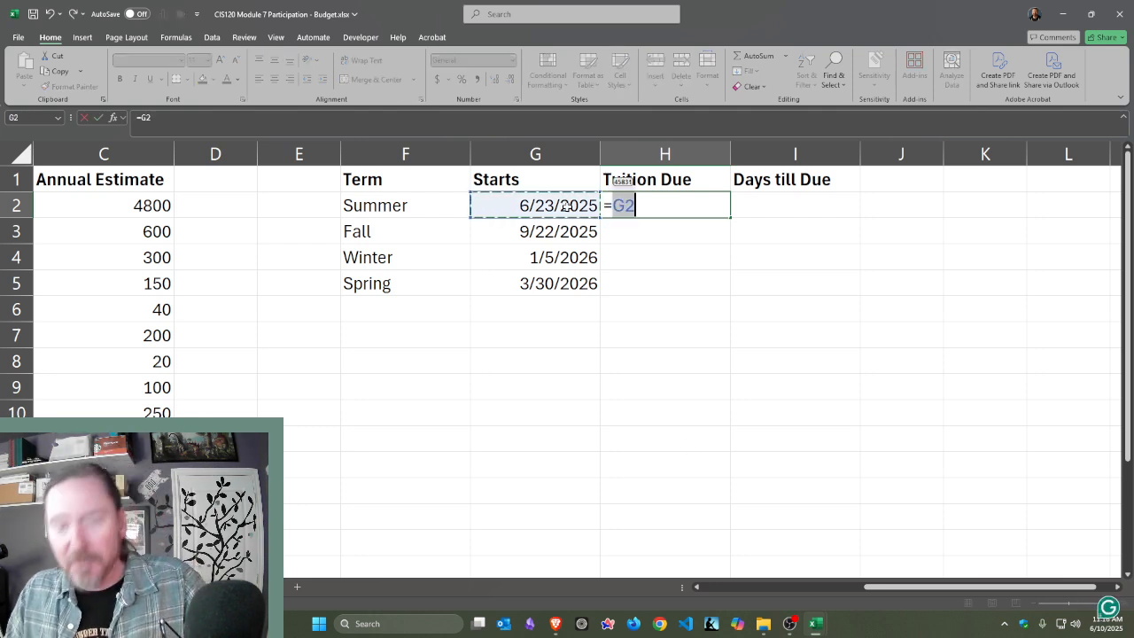
pyautogui.write('+134')
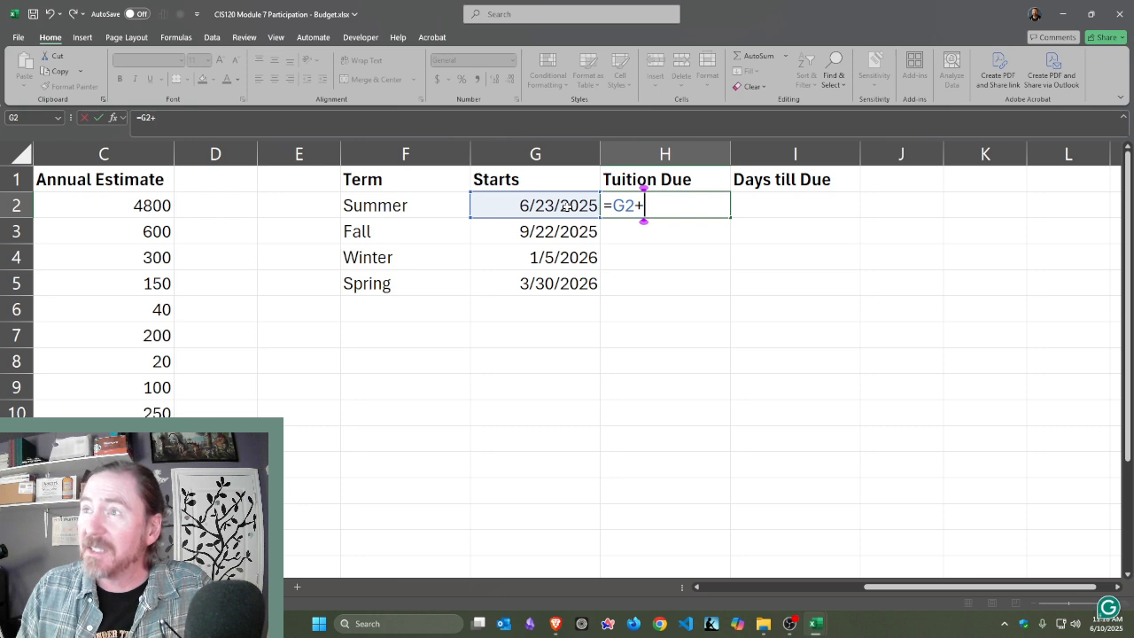
pyautogui.press('BackSpace')
pyautogui.press('BackSpace')
pyautogui.write('4')
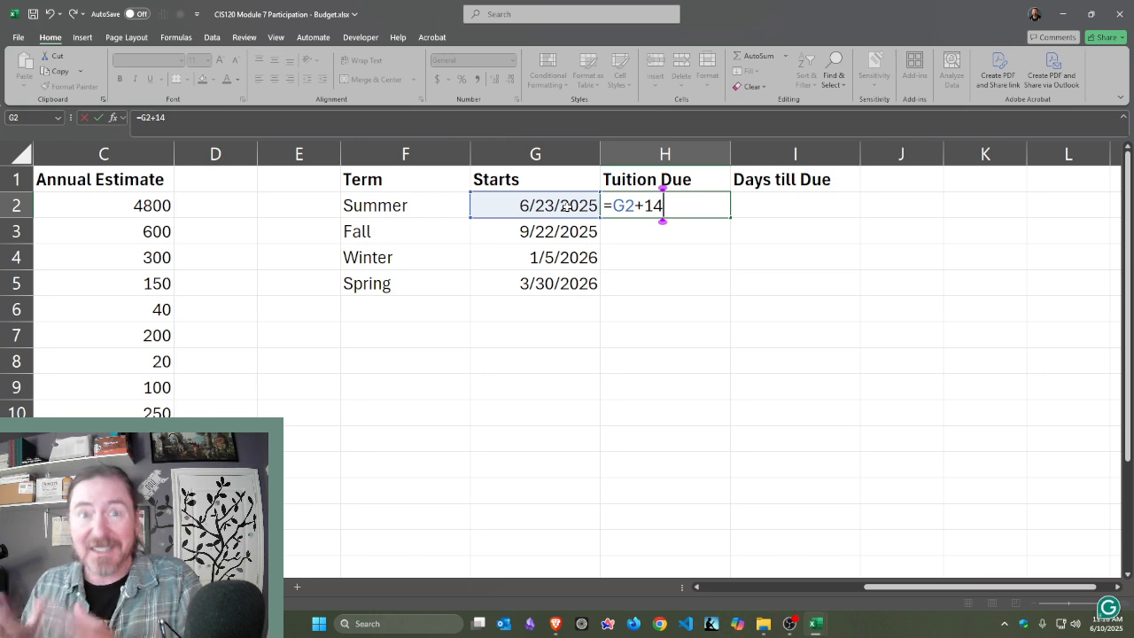
pyautogui.press('BackSpace')
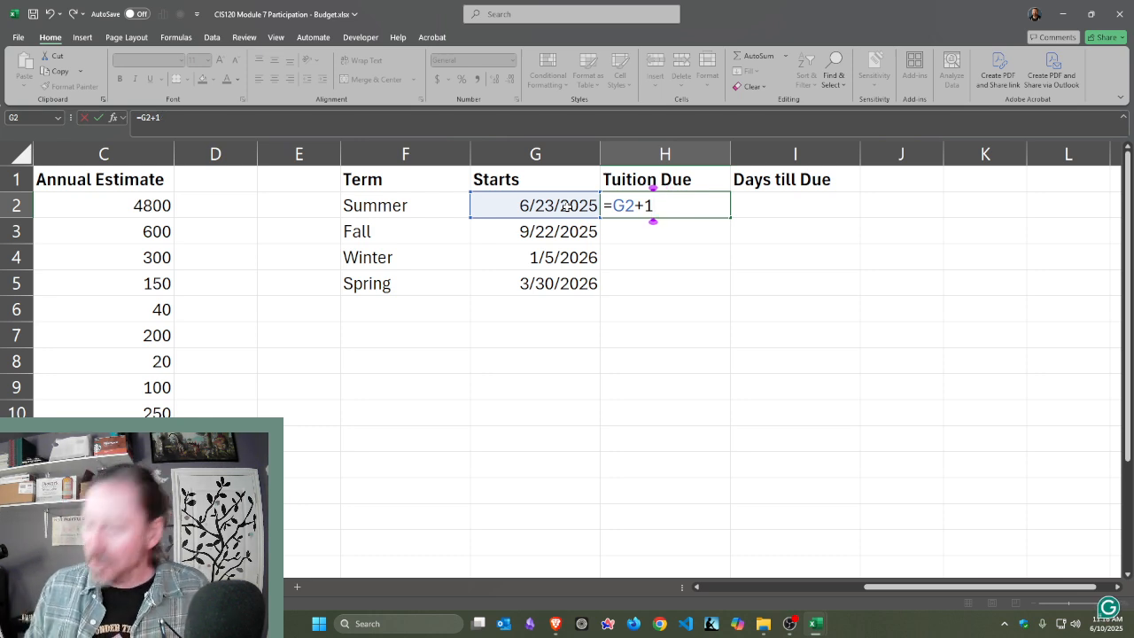
pyautogui.write('0')
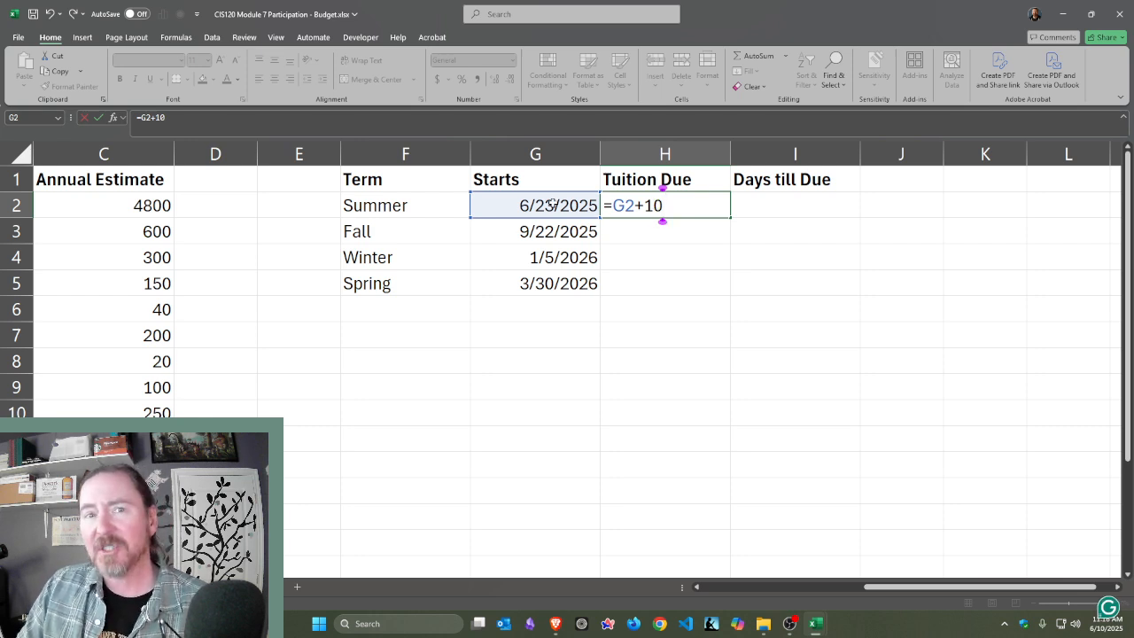
pyautogui.press('Return')
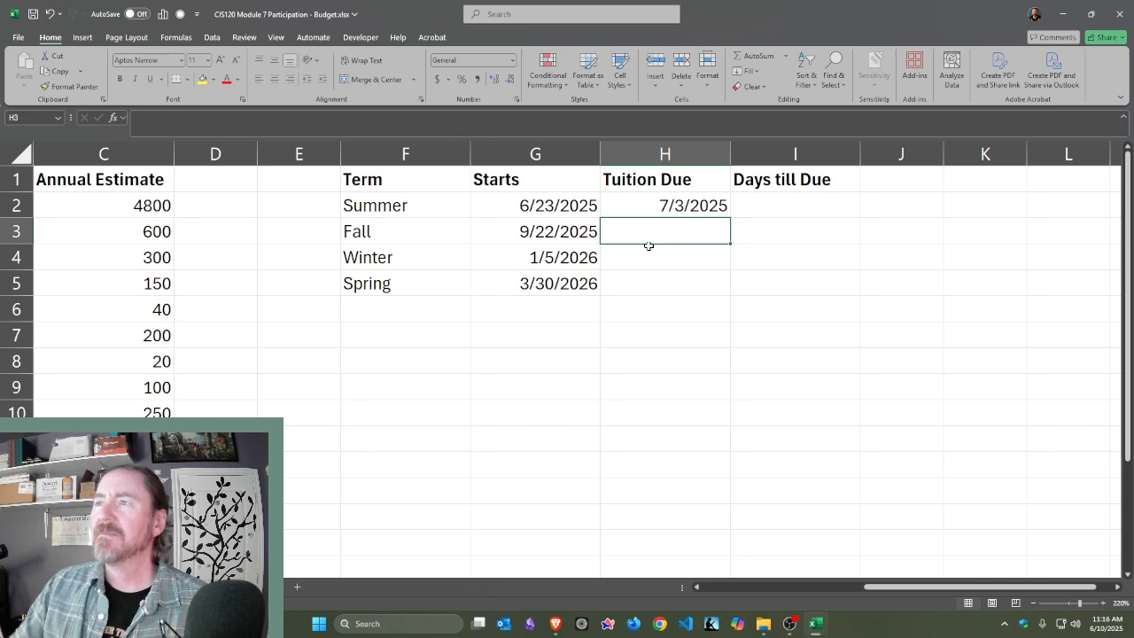
# Fill the Tuition Due formula from H2 down to H5 for the remaining terms and check the Fall dates.
pyautogui.click(690, 209)
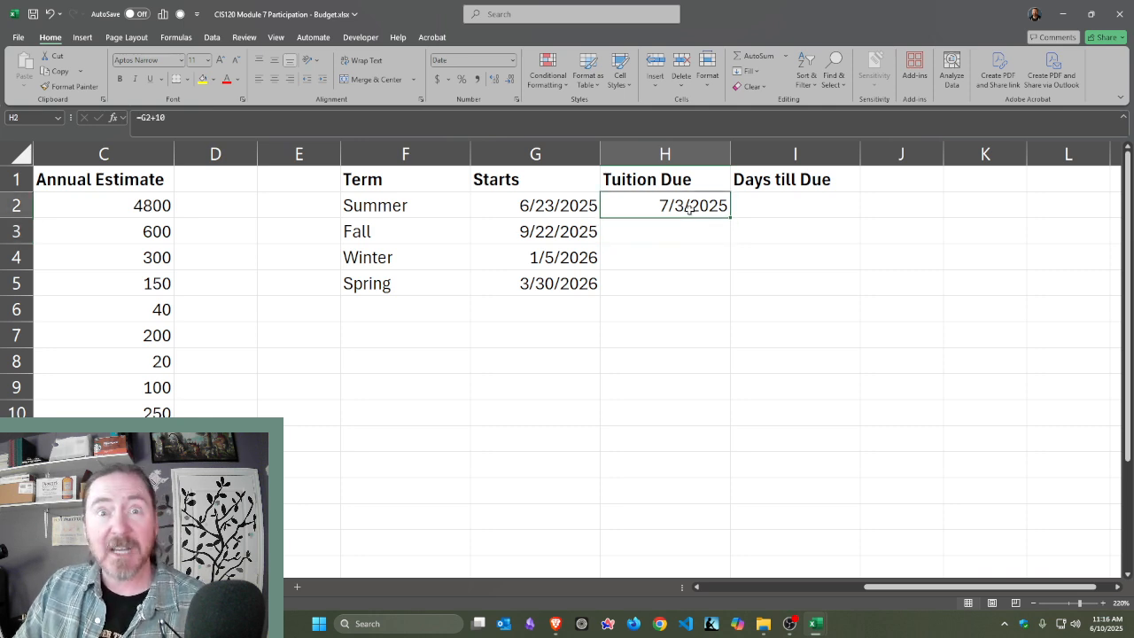
pyautogui.doubleClick(732, 217)
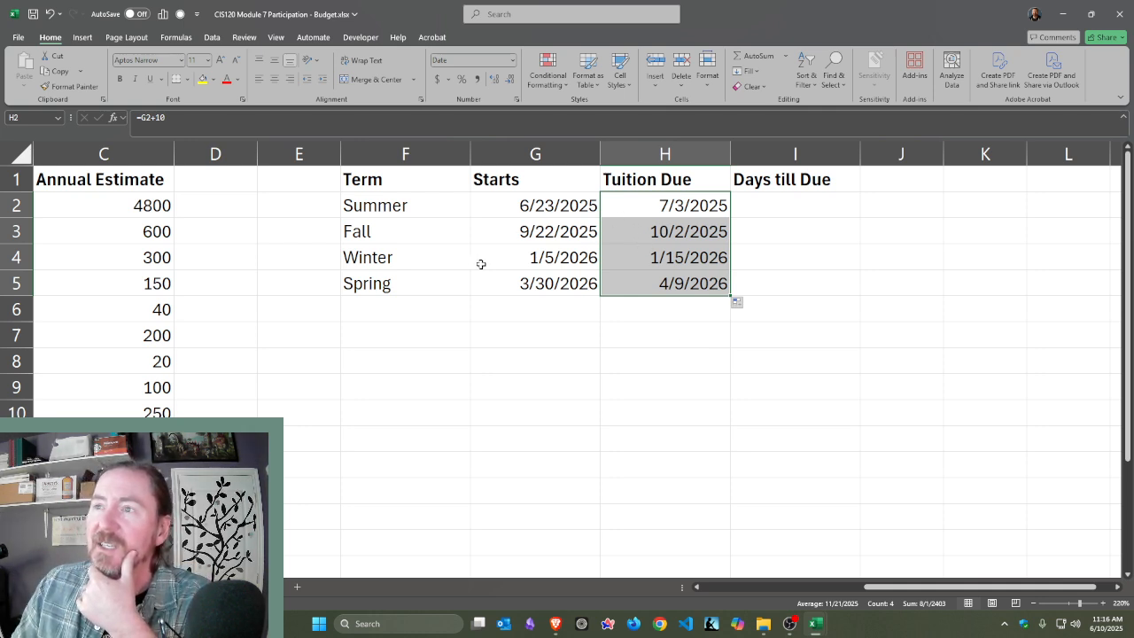
pyautogui.click(568, 250)
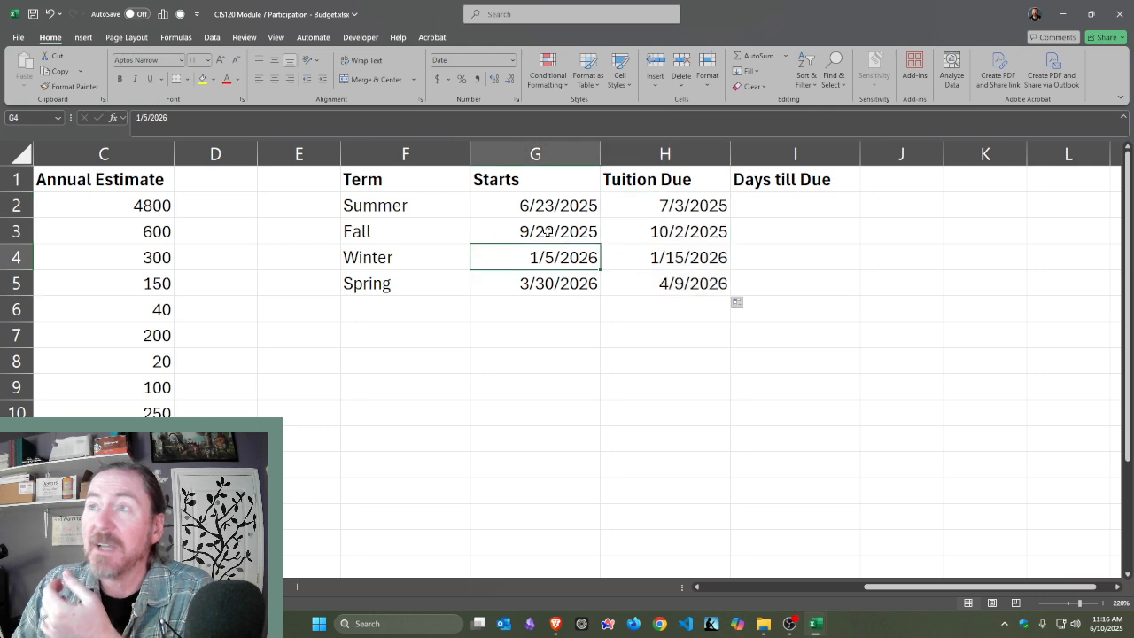
pyautogui.click(562, 231)
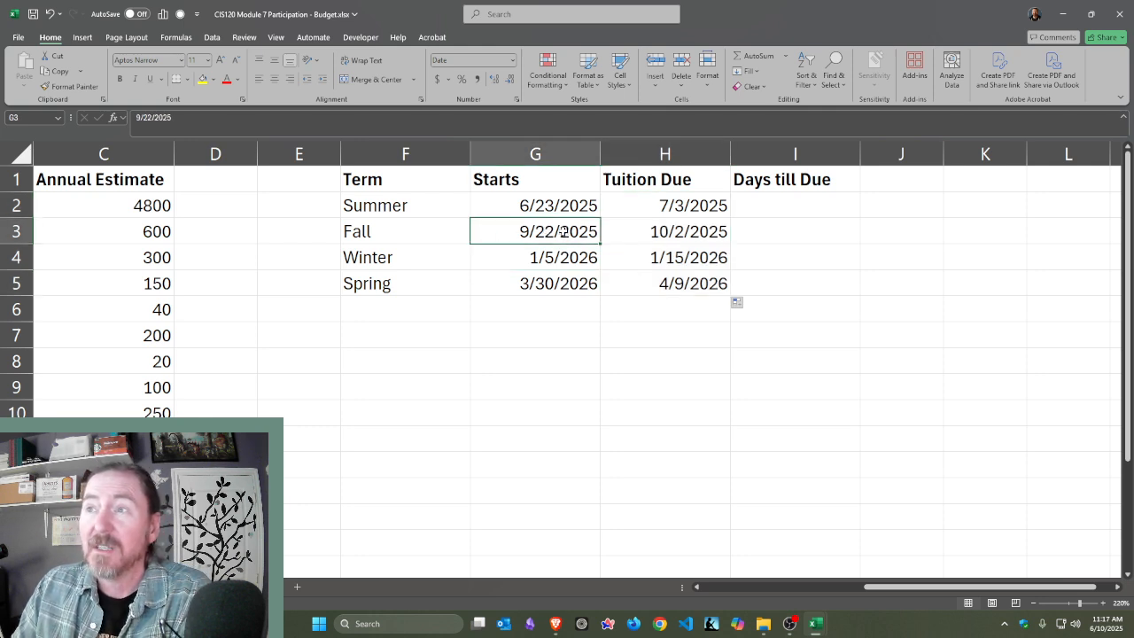
pyautogui.click(648, 239)
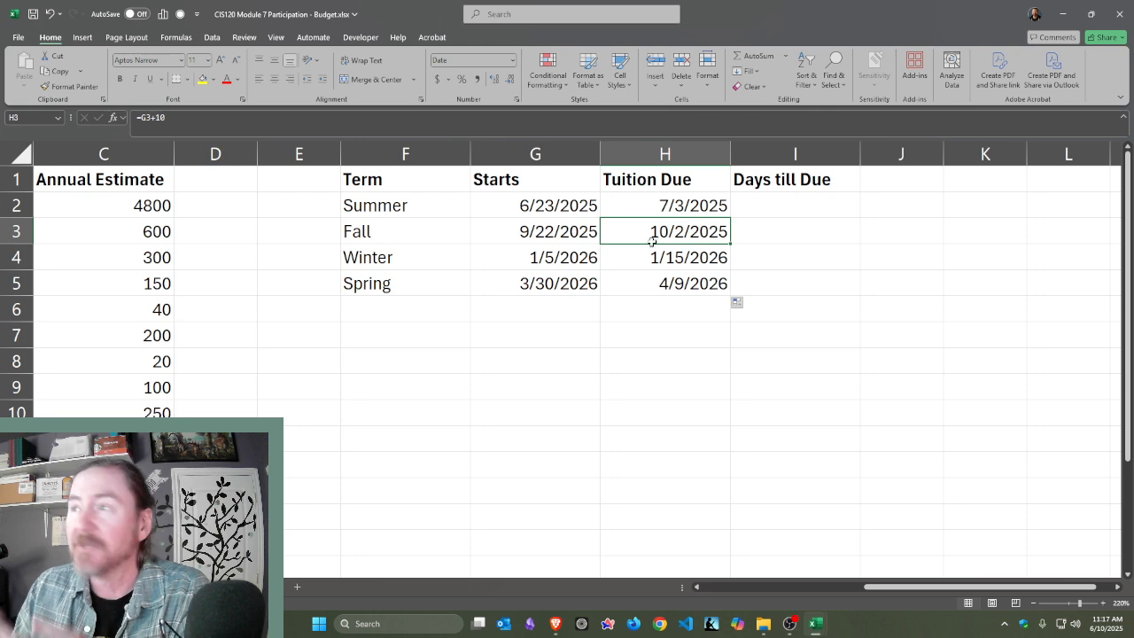
# Calculate the days remaining until Summer tuition is due in I2 with the formula =H2-TODAY().
pyautogui.click(805, 261)
pyautogui.click(810, 203)
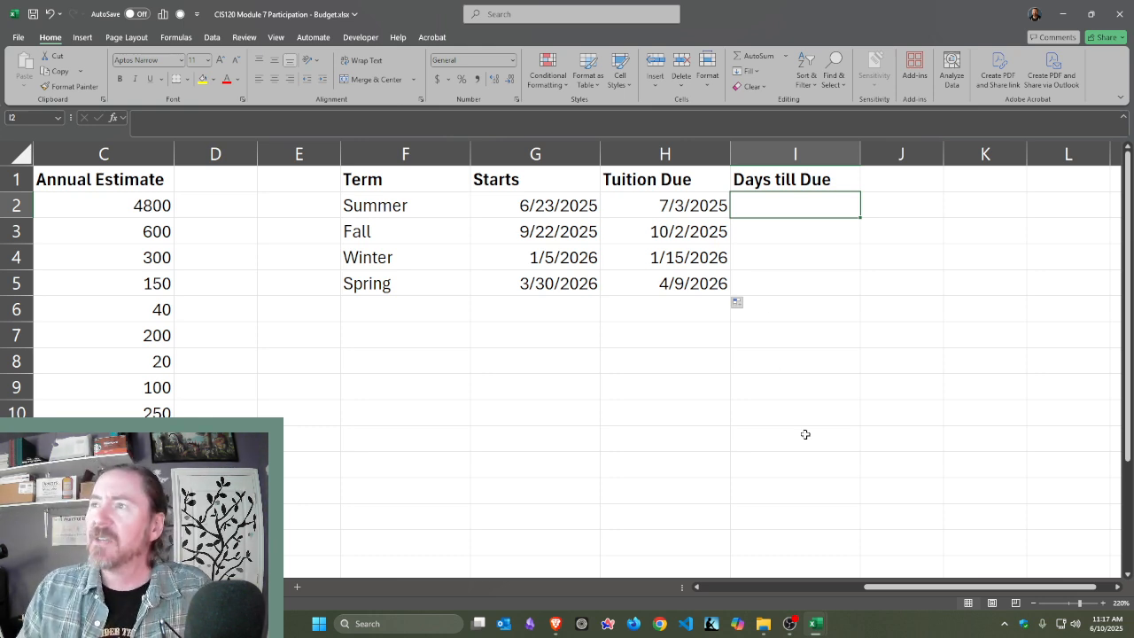
pyautogui.write('=')
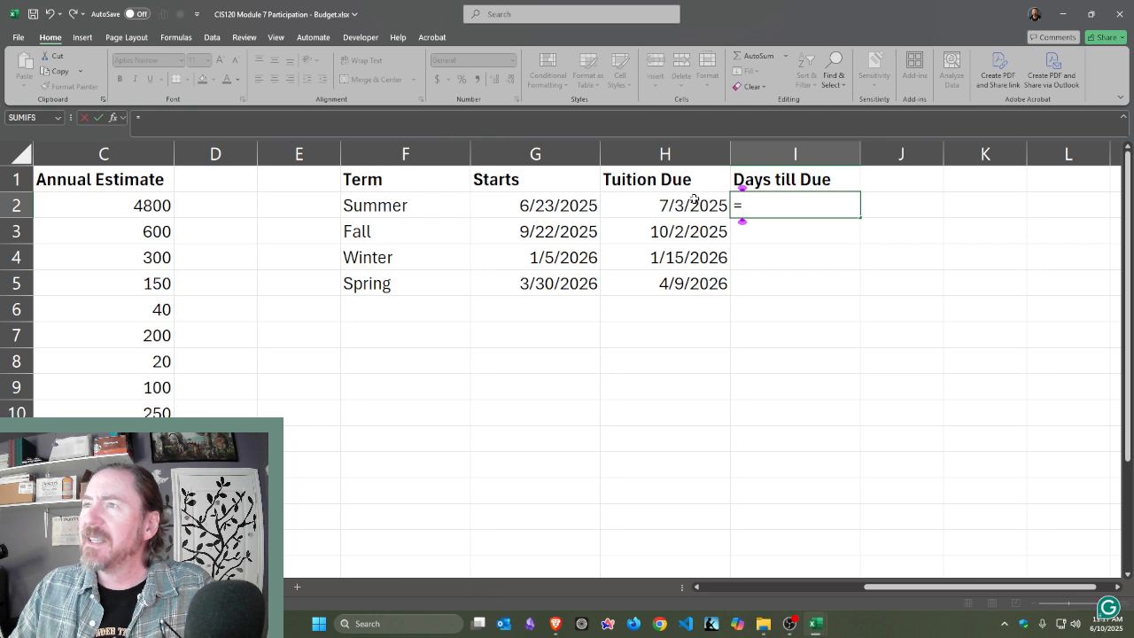
pyautogui.click(687, 205)
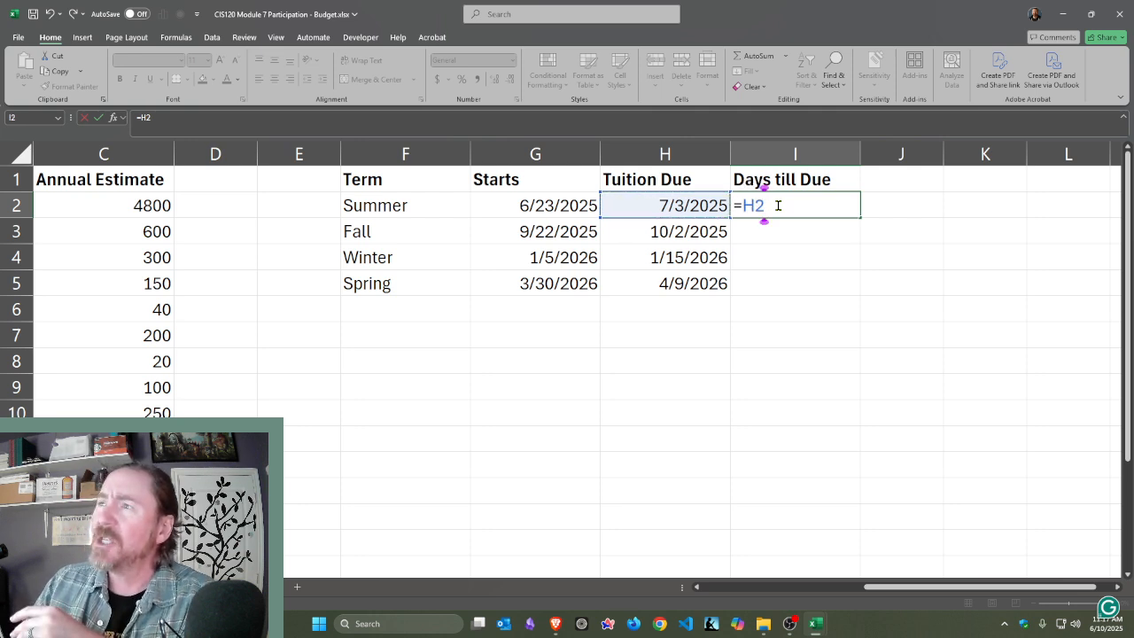
pyautogui.write('-')
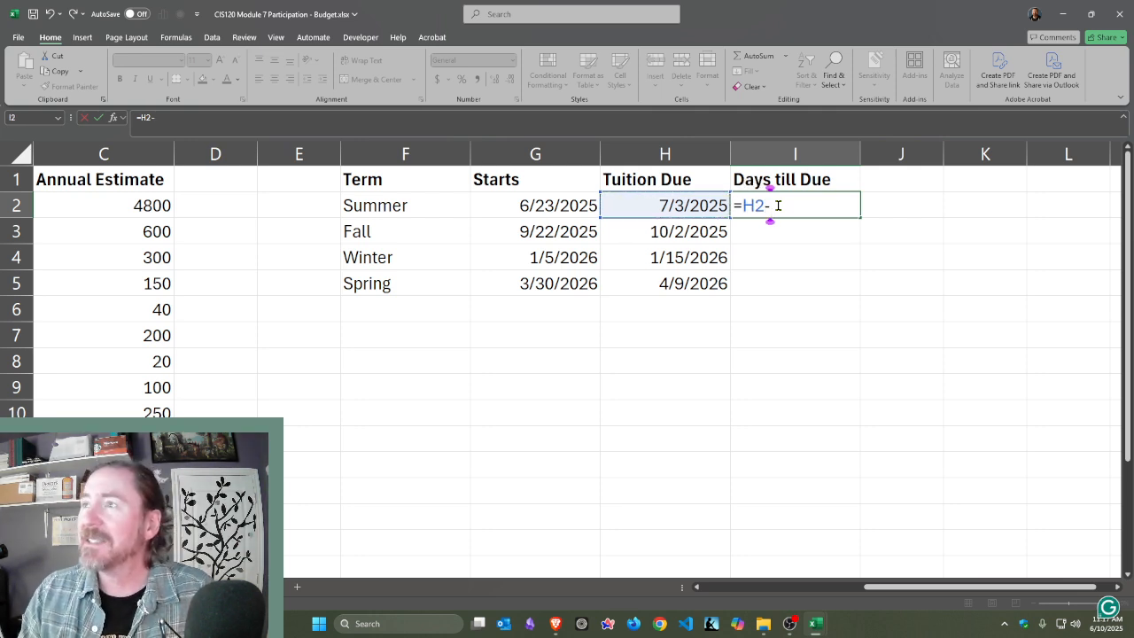
pyautogui.write('today')
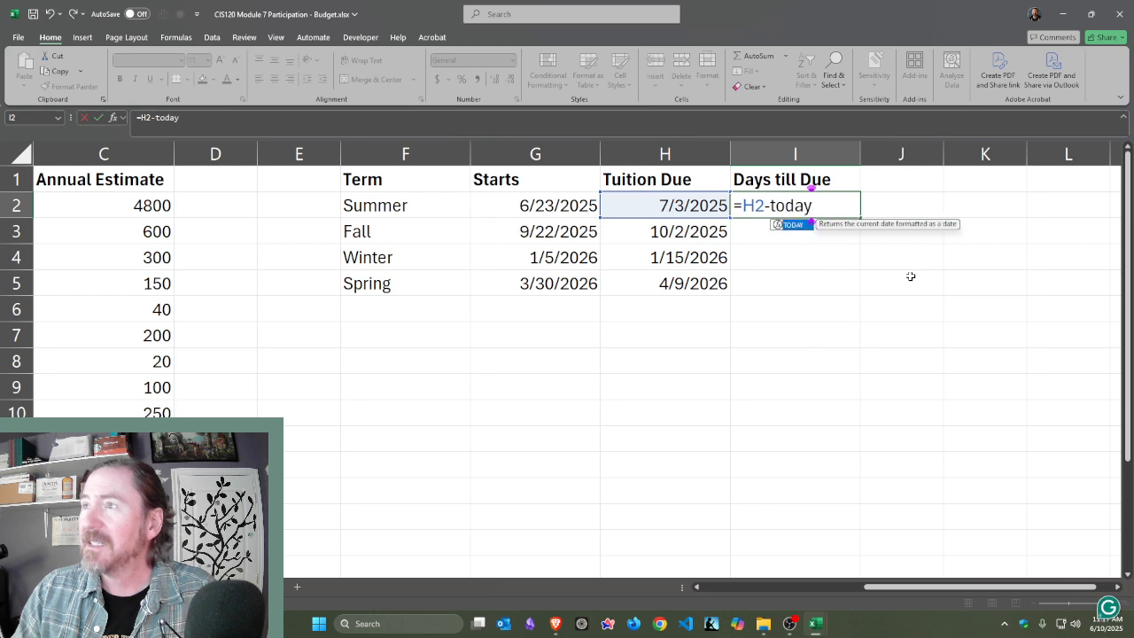
pyautogui.write('()')
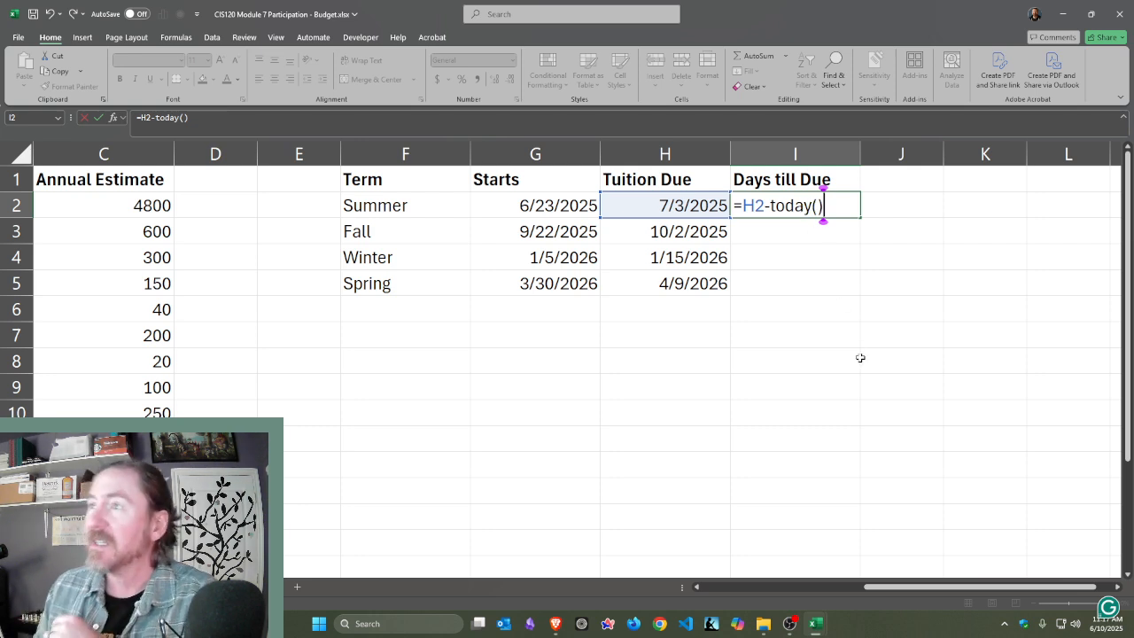
pyautogui.press('Return')
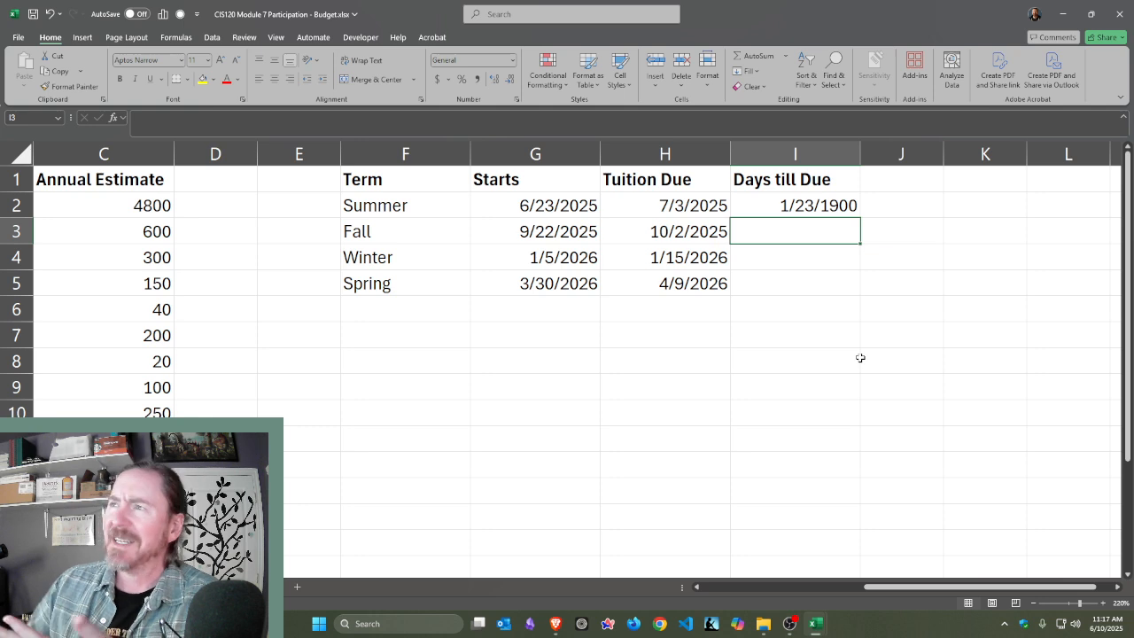
# Apply the comma number style to the Days till Due result in I2 and fill the formula down to I5.
pyautogui.click(835, 205)
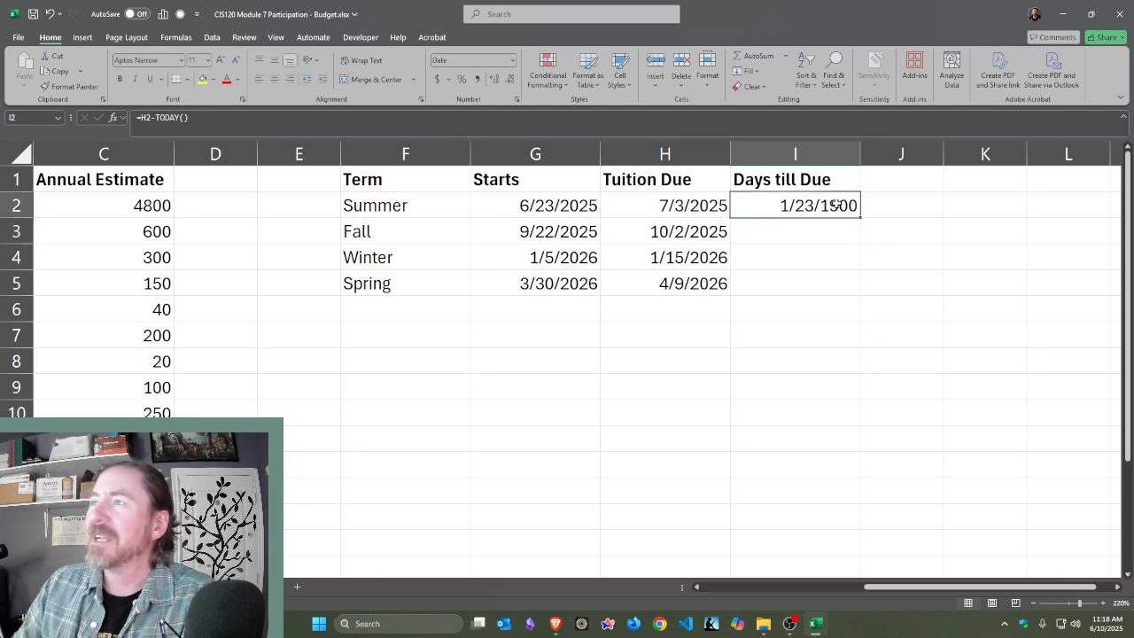
pyautogui.click(476, 79)
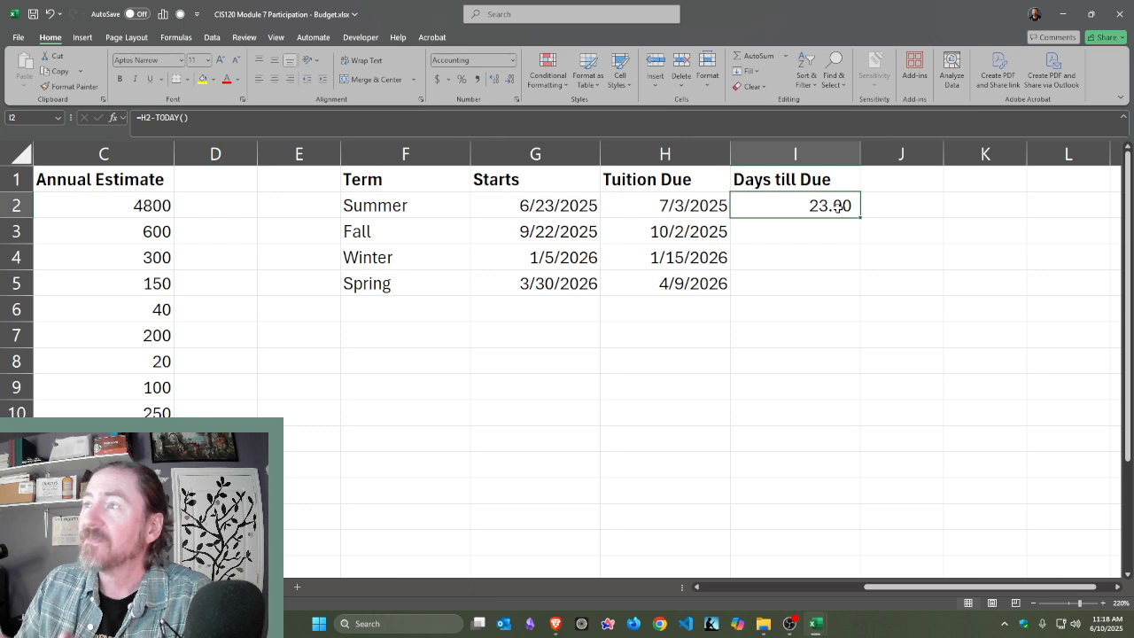
pyautogui.moveTo(860, 218); pyautogui.dragTo(866, 304)
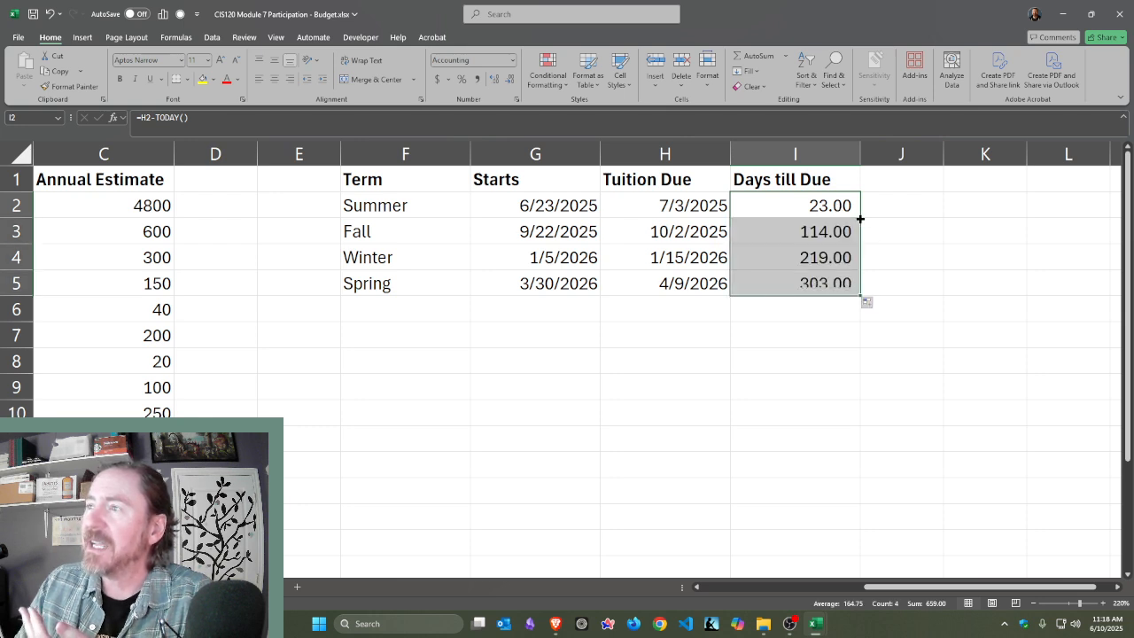
pyautogui.click(790, 324)
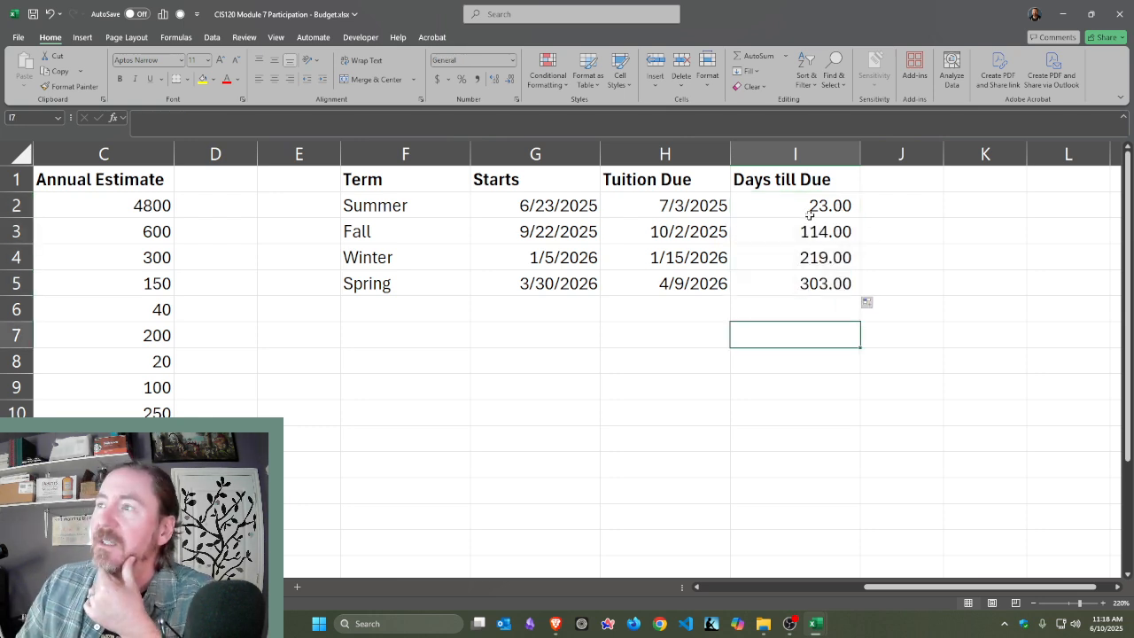
pyautogui.moveTo(807, 204); pyautogui.dragTo(805, 280)
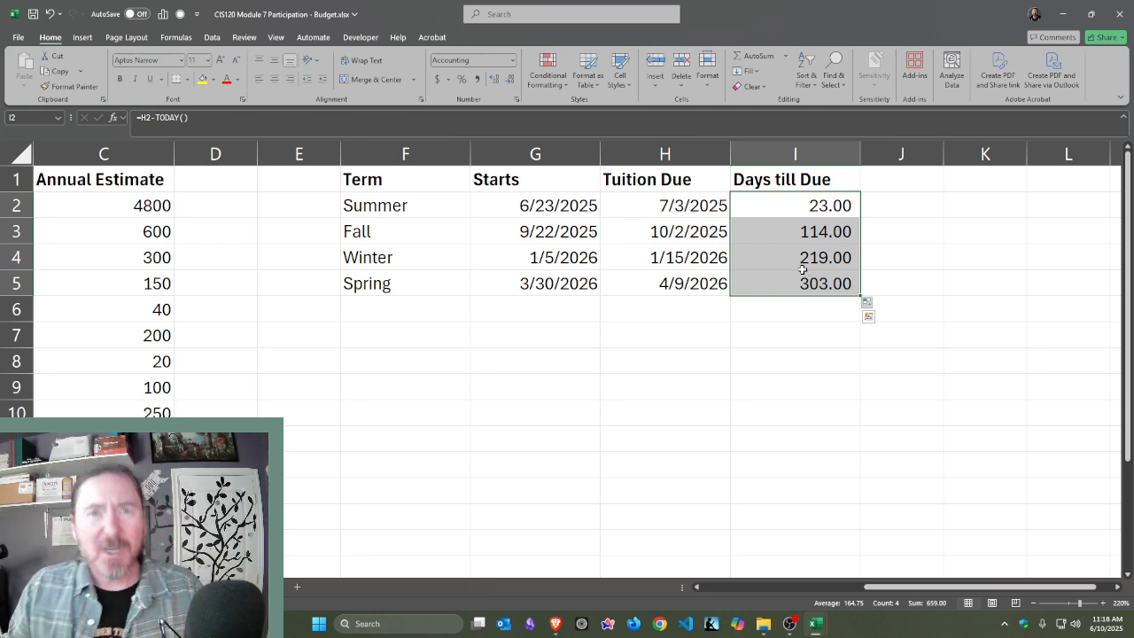
pyautogui.click(778, 330)
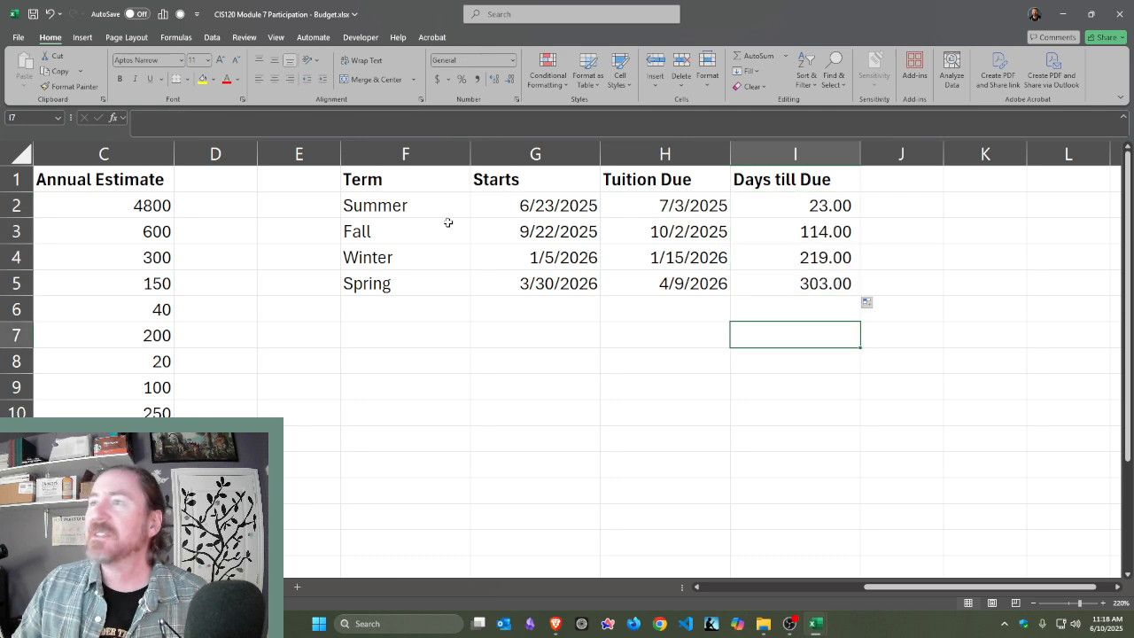
pyautogui.moveTo(379, 203); pyautogui.dragTo(800, 279)
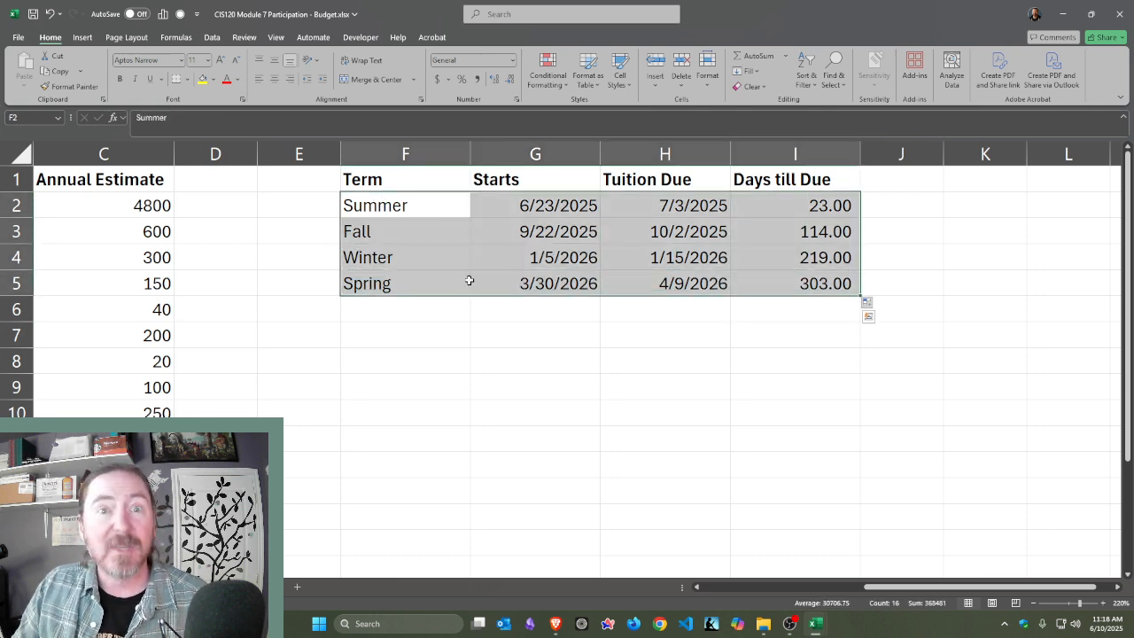
pyautogui.moveTo(508, 296); pyautogui.dragTo(506, 309)
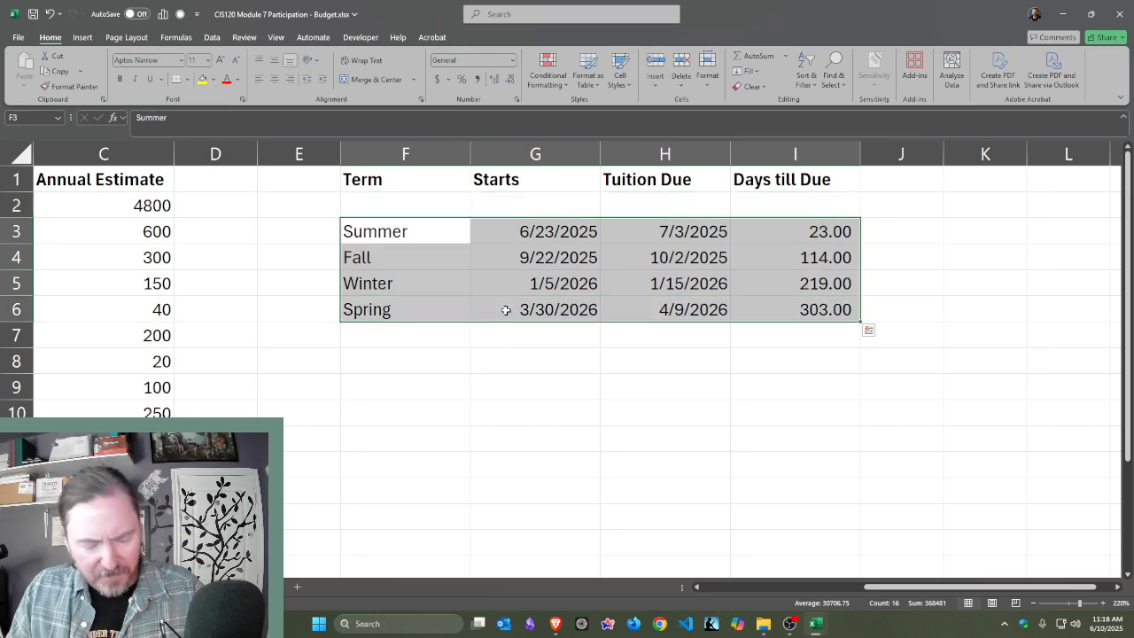
pyautogui.hotkey('ctrl', 'z')
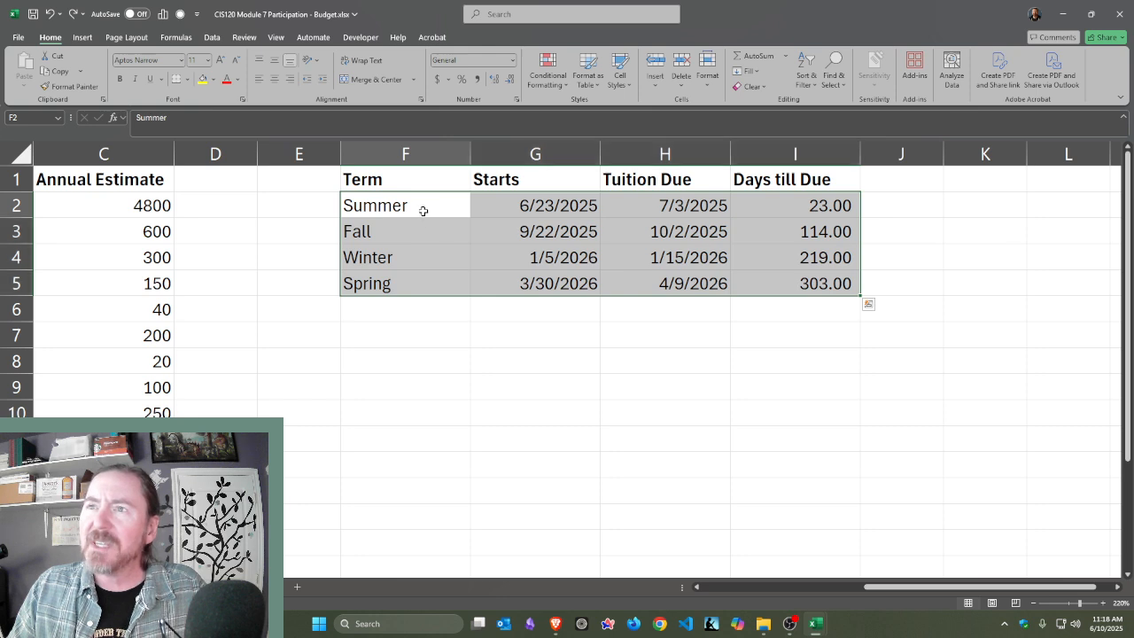
# Move the term rows F2:I5 down one row and enter Spring 25 as the first term in F2.
pyautogui.moveTo(423, 210); pyautogui.dragTo(797, 286)
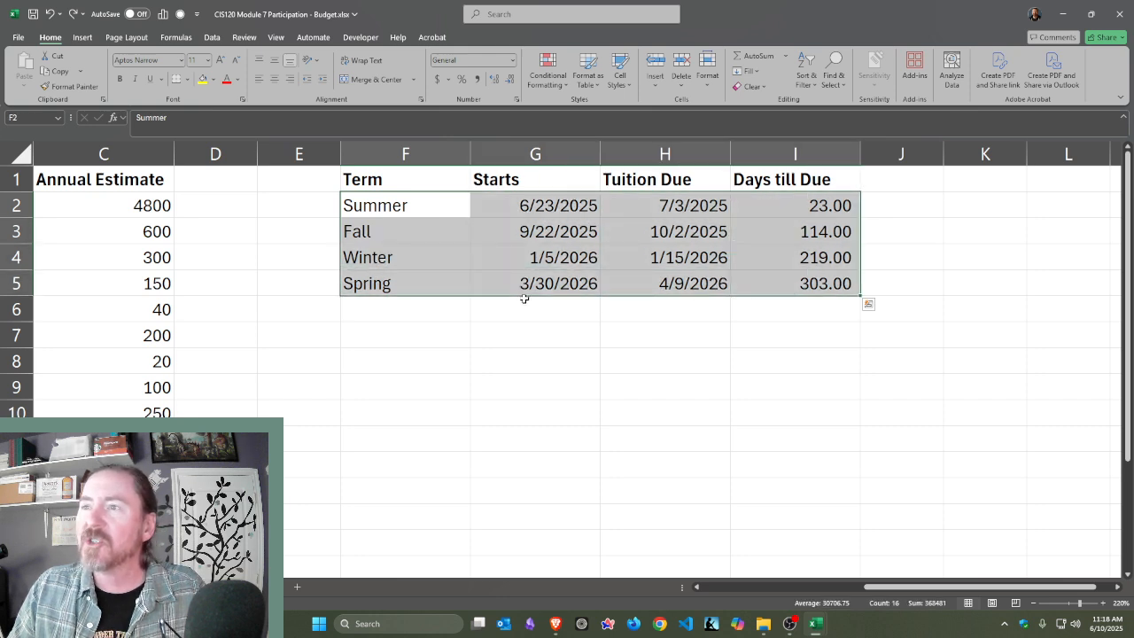
pyautogui.moveTo(524, 299); pyautogui.dragTo(521, 309)
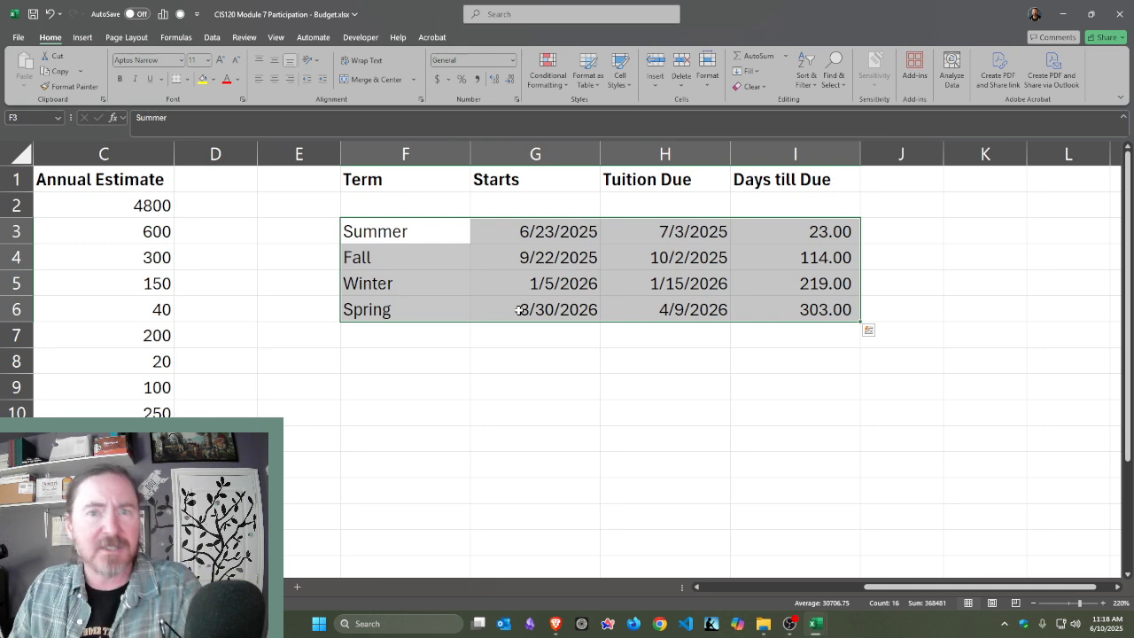
pyautogui.click(411, 207)
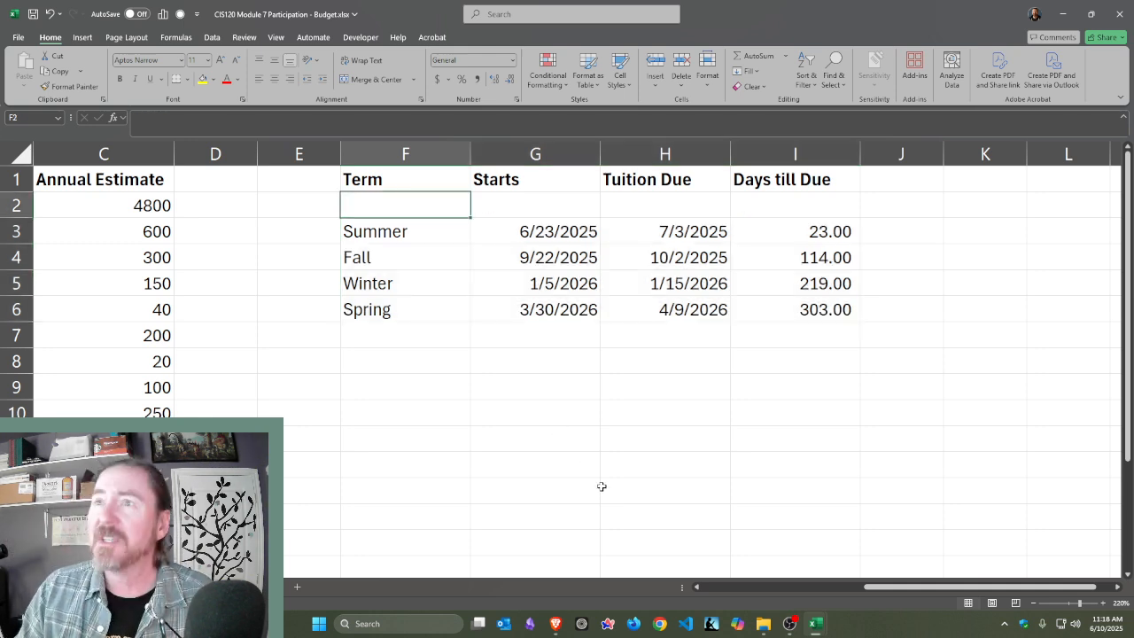
pyautogui.write('Spring 2')
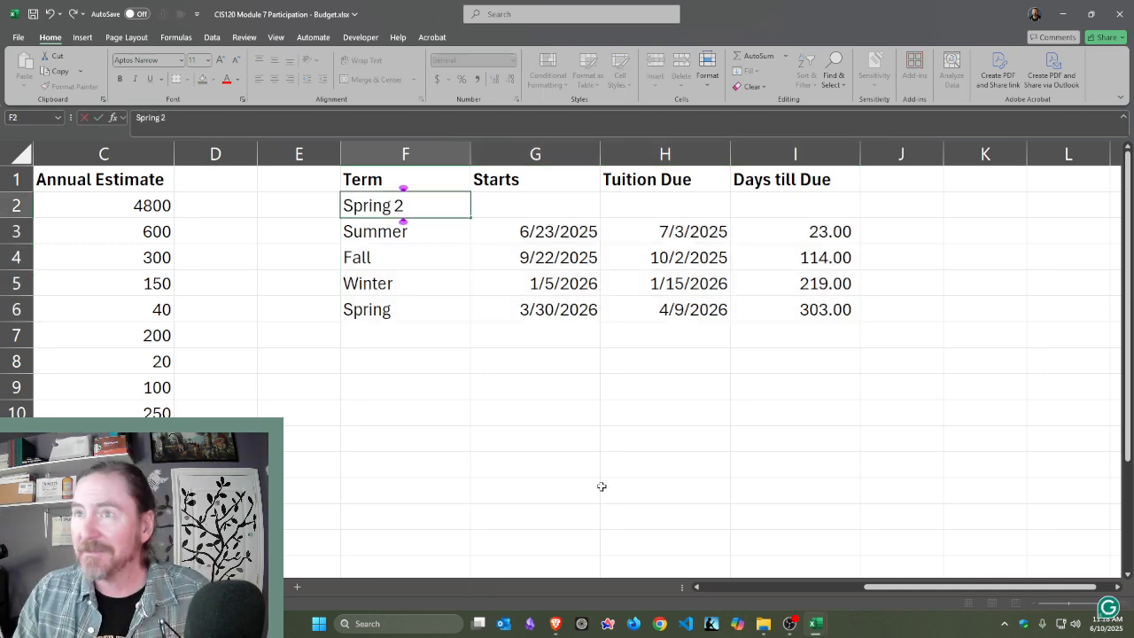
pyautogui.write('5')
pyautogui.press('Tab')
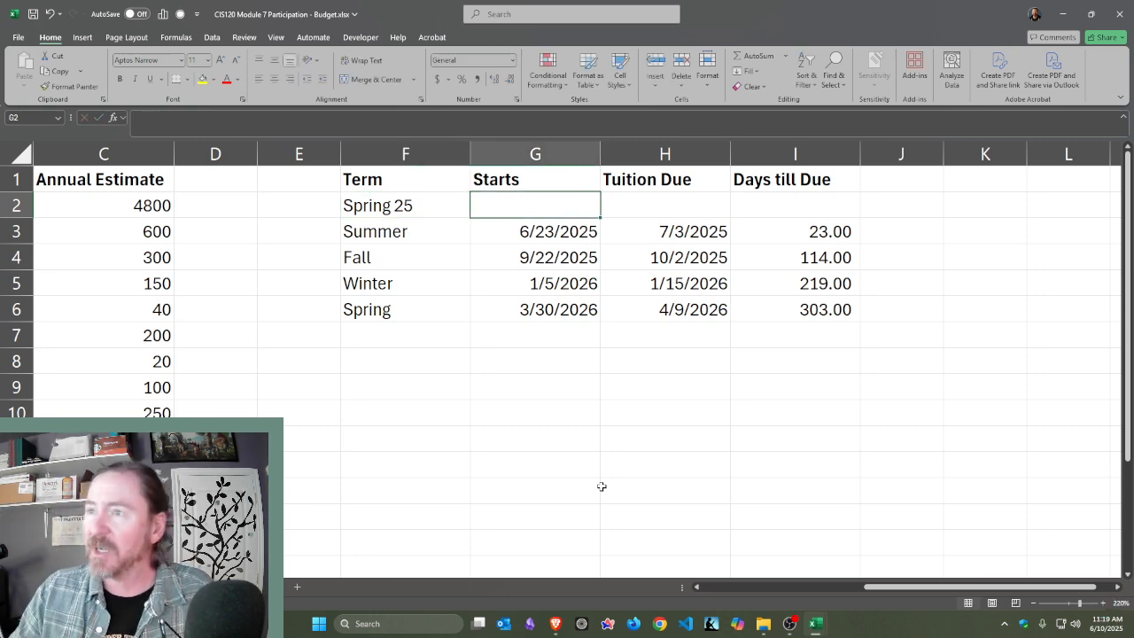
# Look up the end of March 2025 in the system calendar and enter 3/31/2025 as Spring 25's start date in G2.
pyautogui.click(1109, 627)
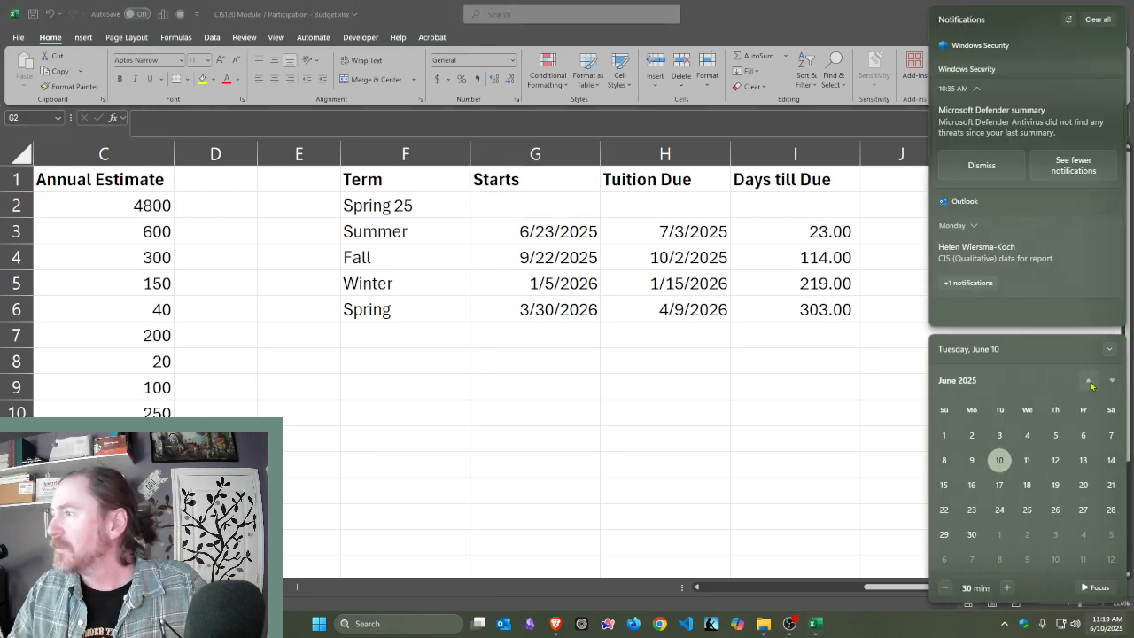
pyautogui.click(1090, 382)
pyautogui.click(1090, 382)
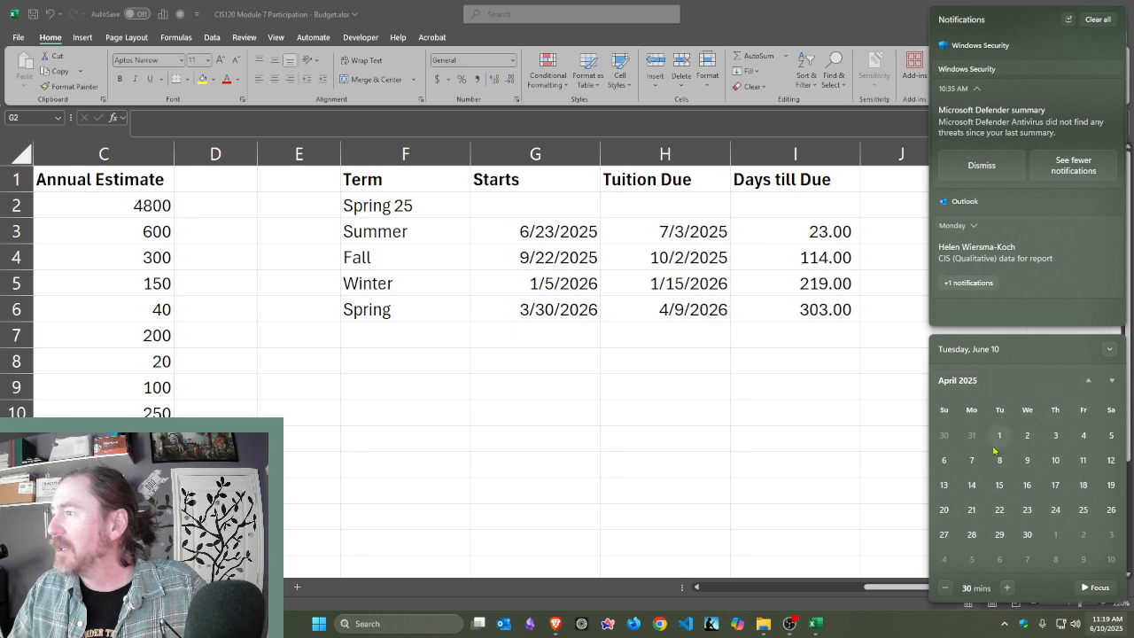
pyautogui.click(1090, 382)
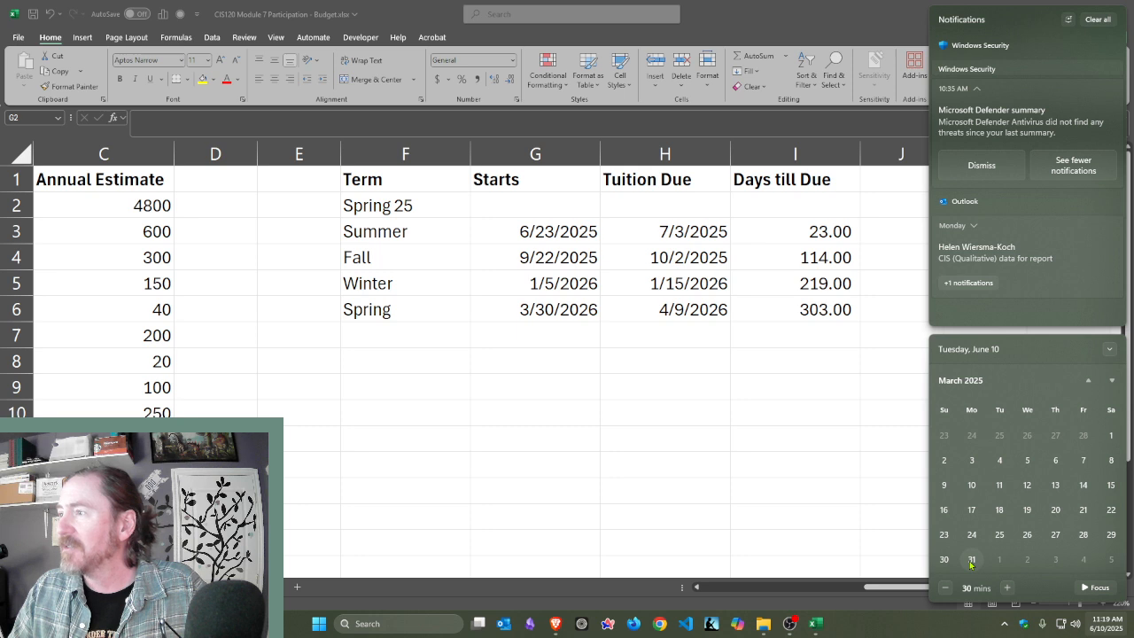
pyautogui.click(848, 392)
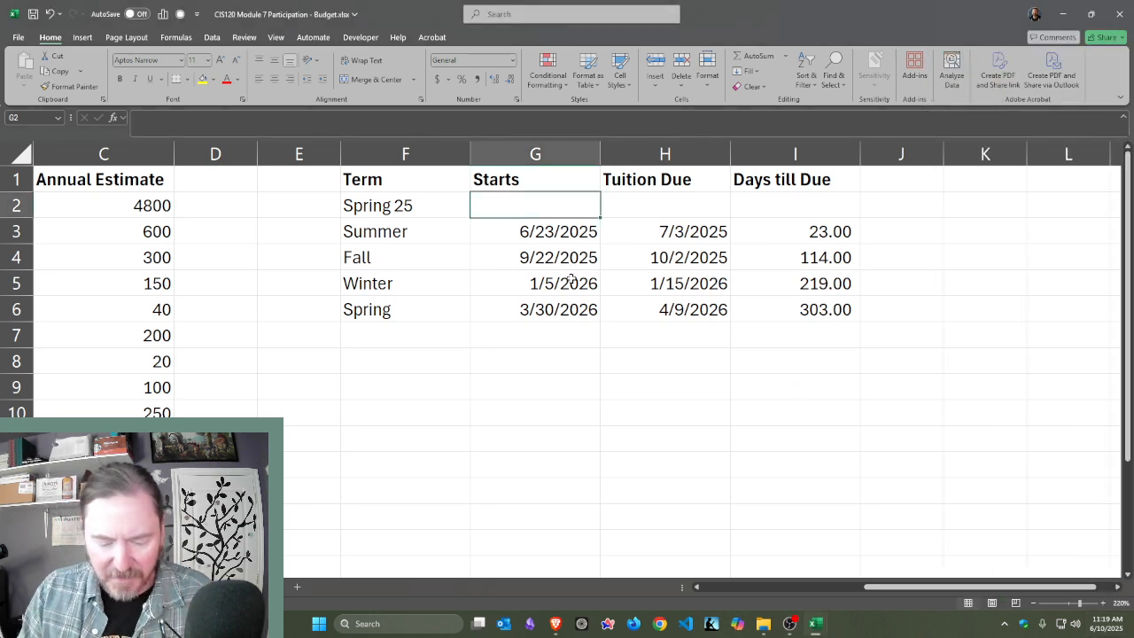
pyautogui.write('3/31')
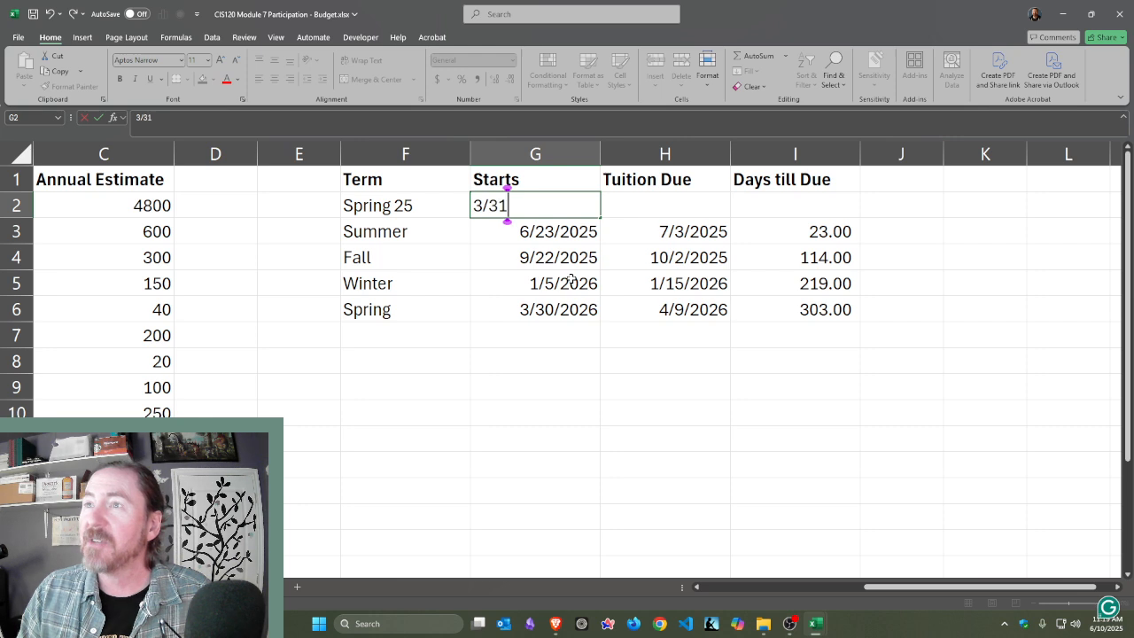
pyautogui.write('/2025')
pyautogui.press('Return')
pyautogui.press('Left')
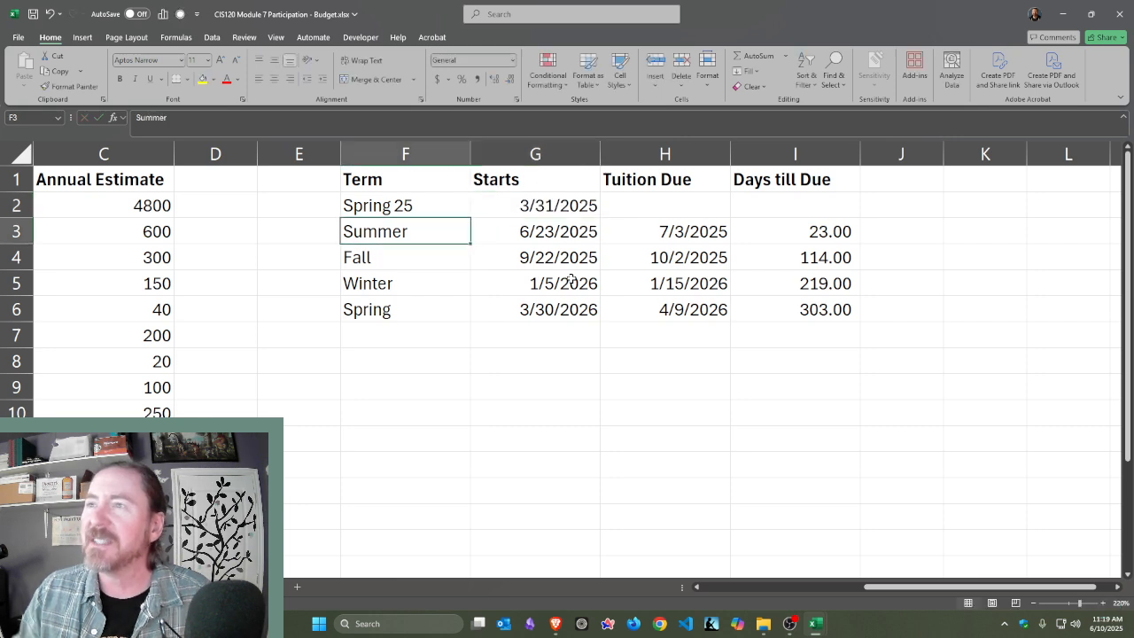
# Rename the last term in F6 as Spring 26.
pyautogui.click(423, 314)
pyautogui.doubleClick(422, 313)
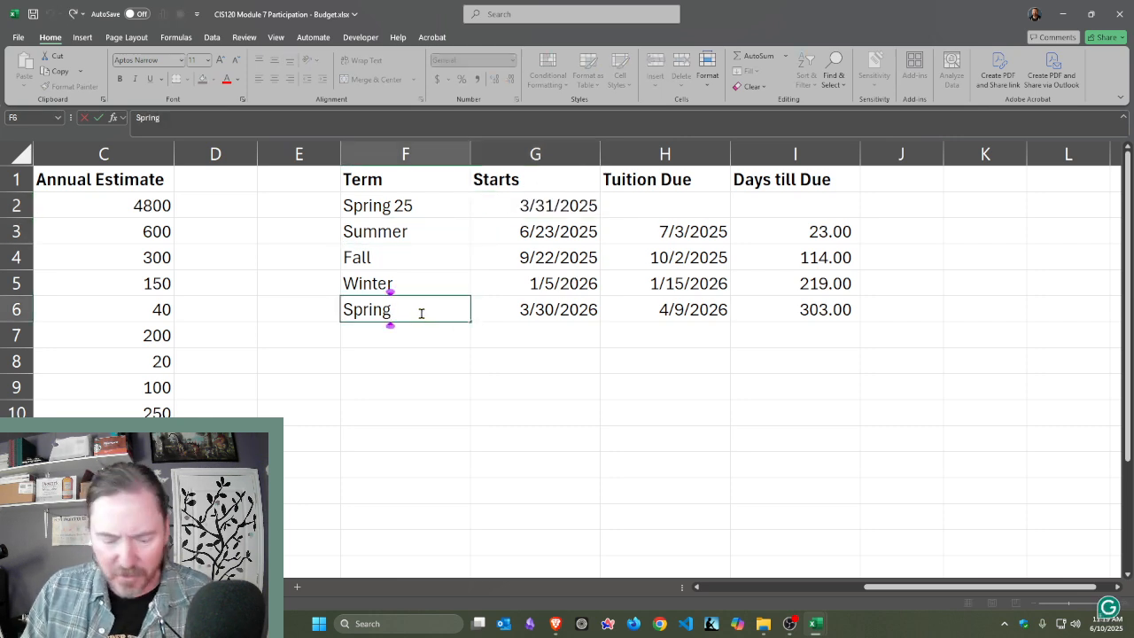
pyautogui.write('26')
pyautogui.press('Return')
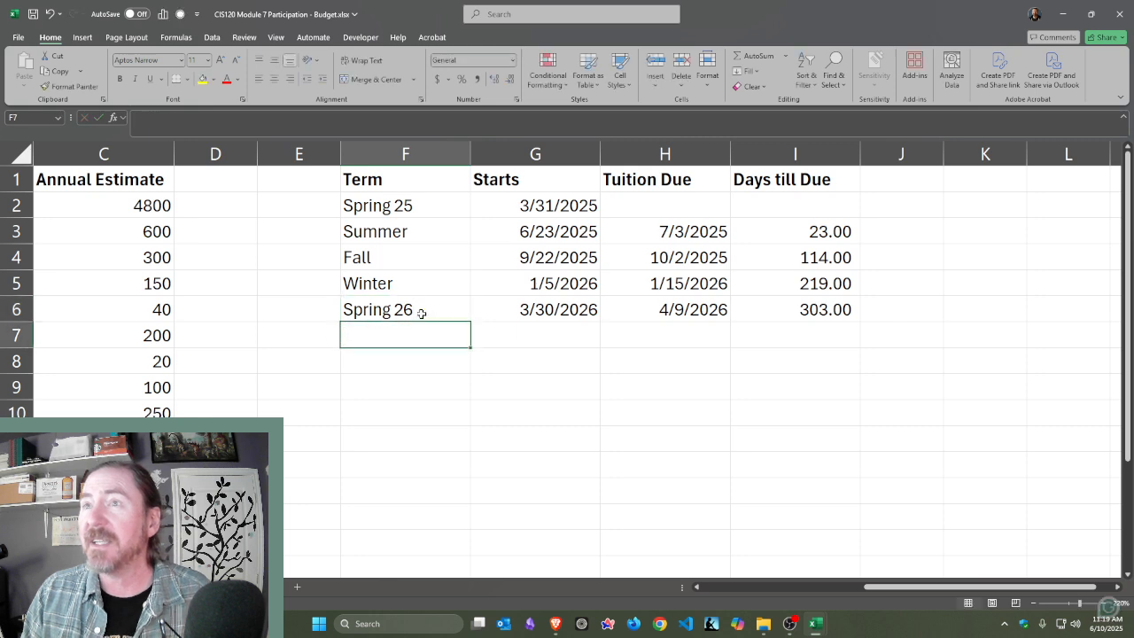
pyautogui.click(540, 365)
# Fill the Tuition Due and Days till Due formulas from Summer's row up into H2 and I2 for Spring 25.
pyautogui.click(661, 206)
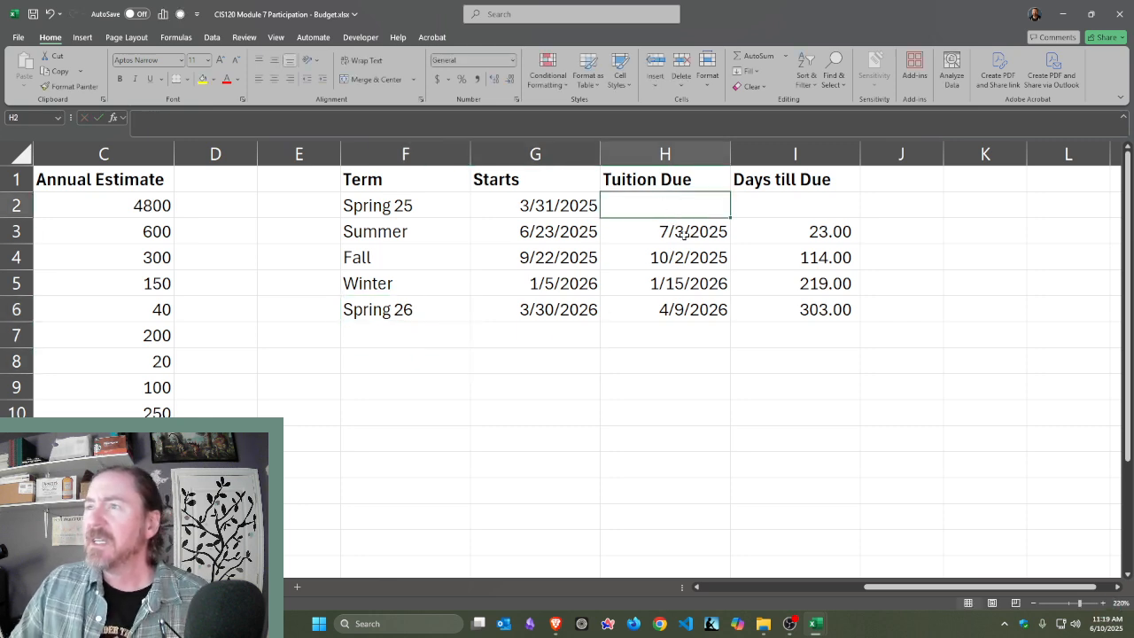
pyautogui.click(685, 234)
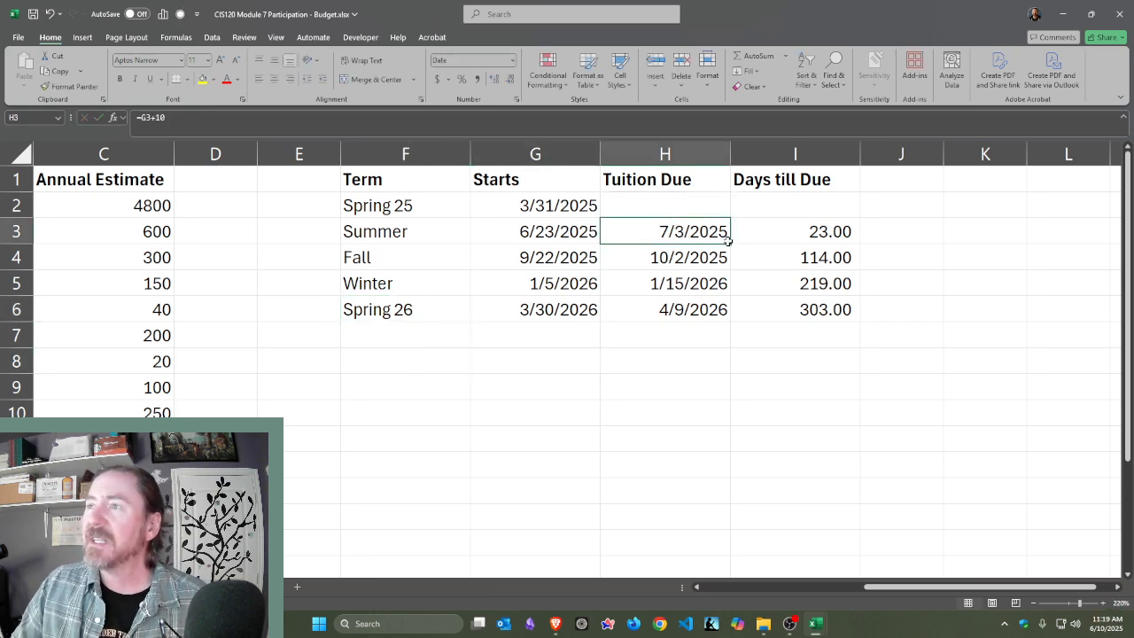
pyautogui.moveTo(730, 244); pyautogui.dragTo(730, 198)
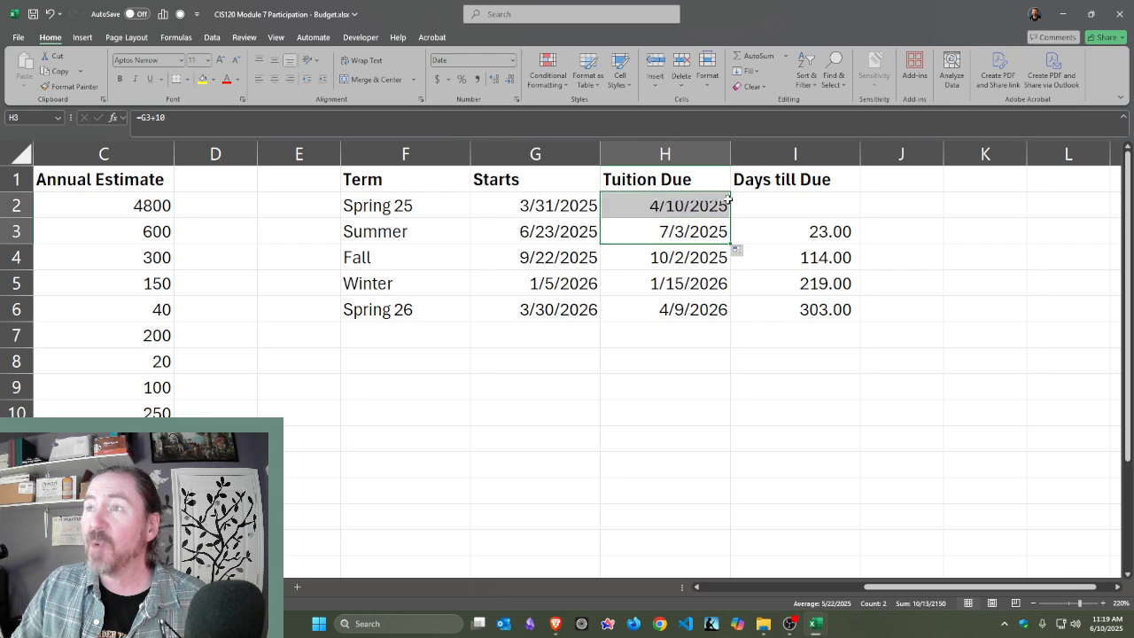
pyautogui.click(810, 236)
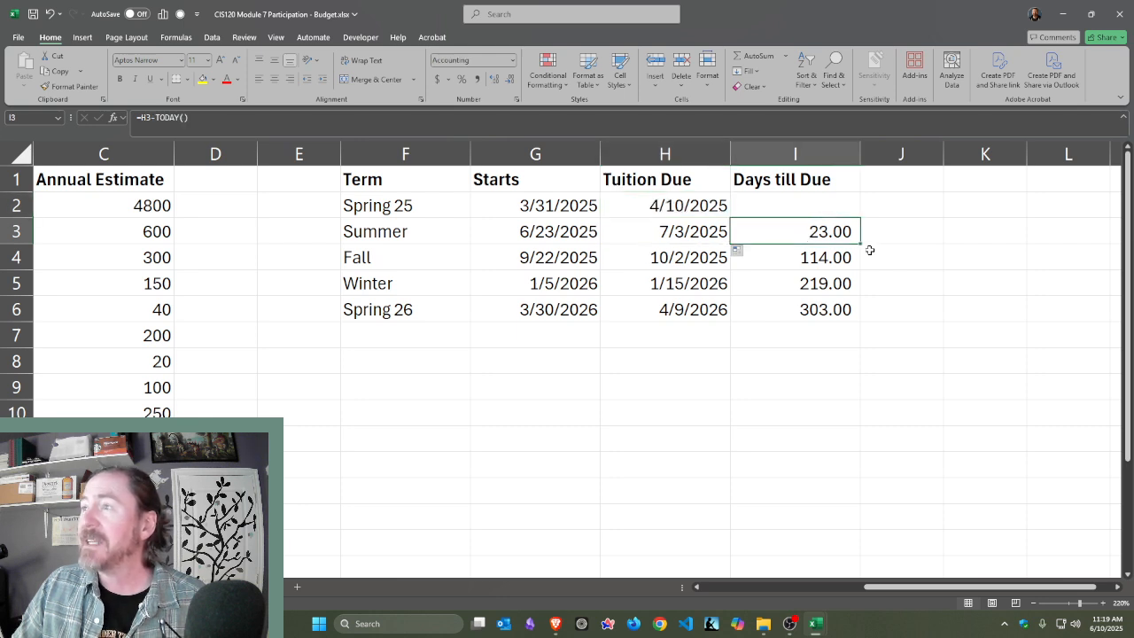
pyautogui.moveTo(860, 242); pyautogui.dragTo(860, 201)
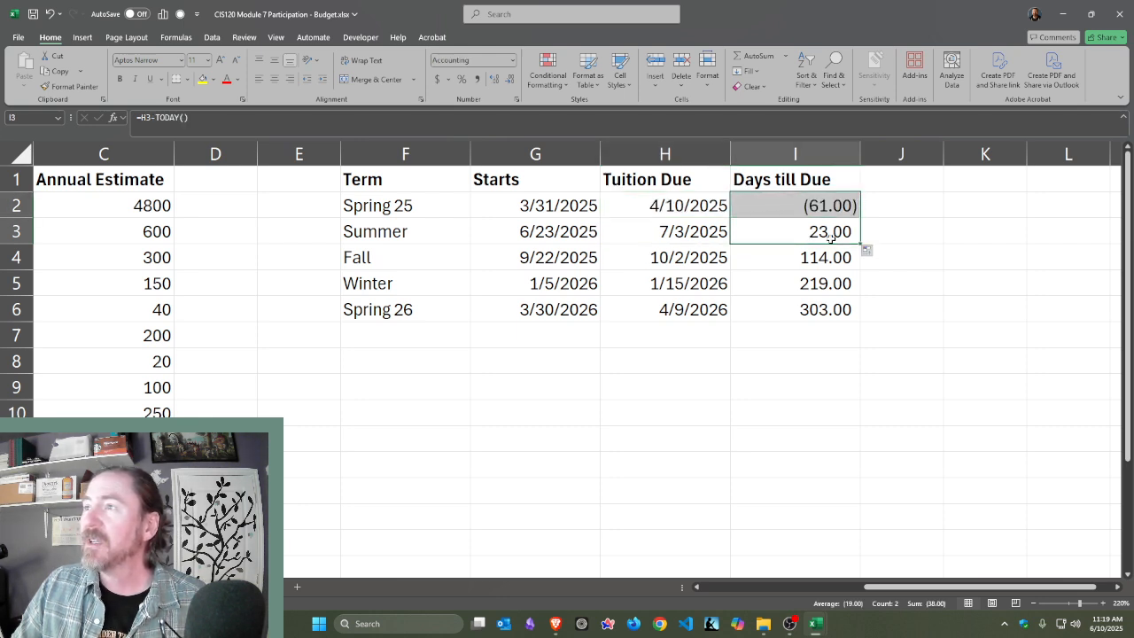
pyautogui.click(803, 385)
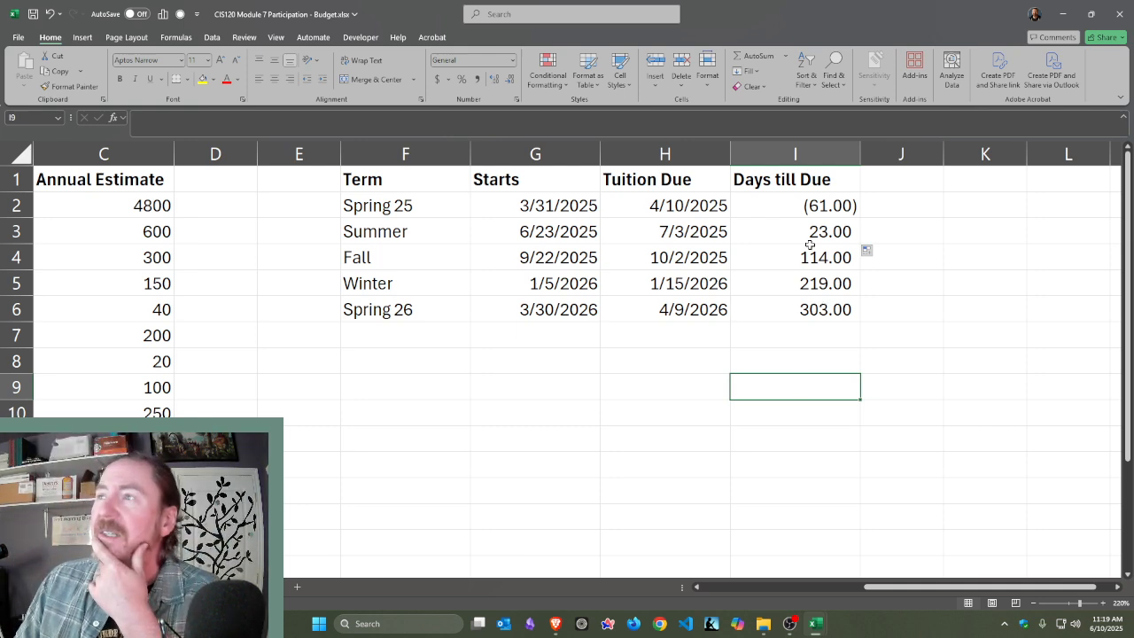
# Compare the Days till Due values of Spring 25, Summer and the remaining terms to identify which term row needs highlighting.
pyautogui.press('Up')
pyautogui.press('Up')
pyautogui.press('Up')
pyautogui.press('Up')
pyautogui.press('Up')
pyautogui.press('Up')
pyautogui.press('Up')
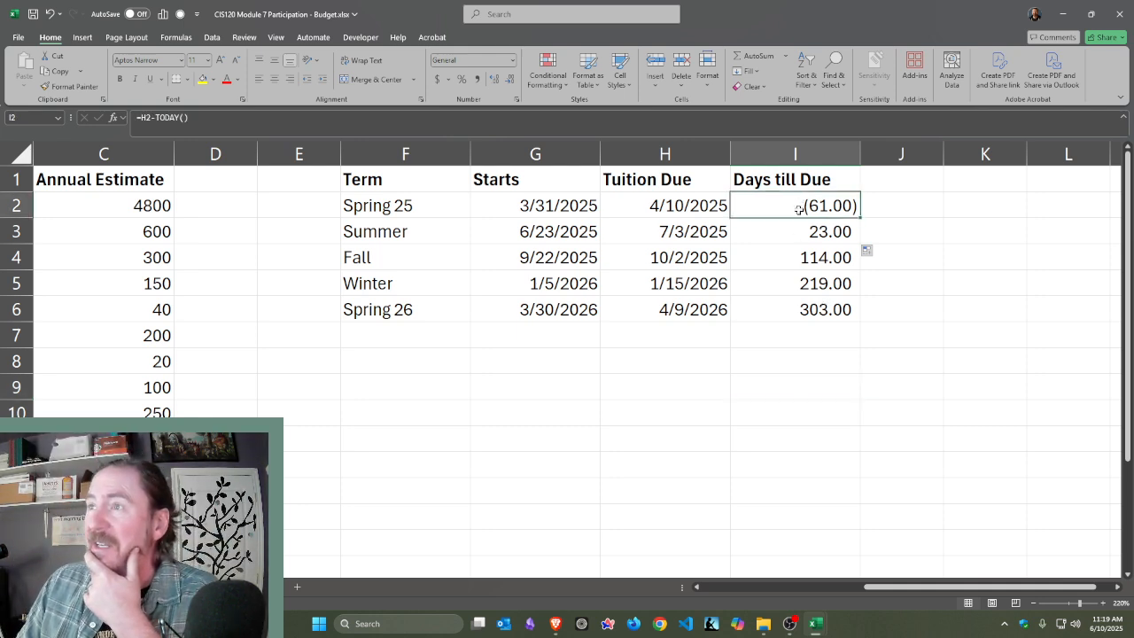
pyautogui.click(415, 232)
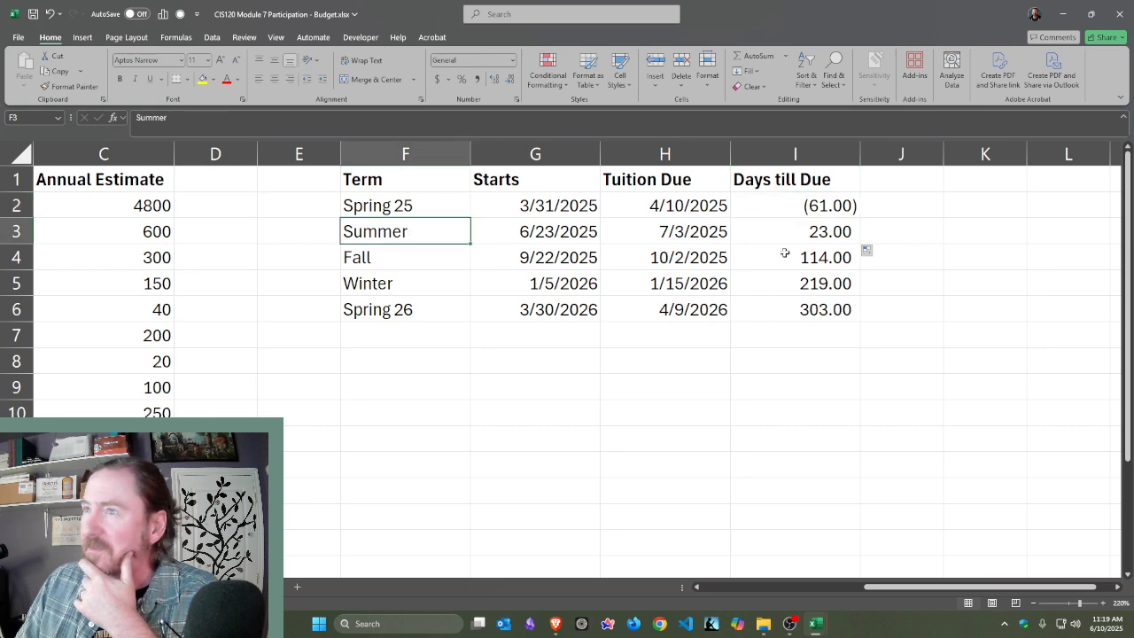
pyautogui.click(838, 231)
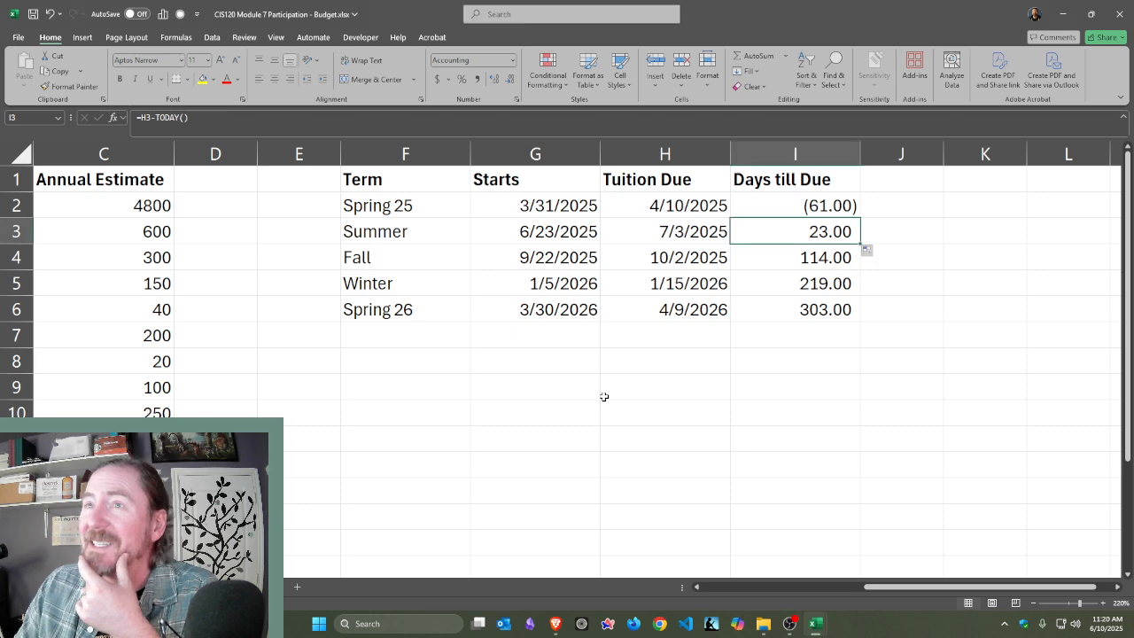
pyautogui.moveTo(390, 232); pyautogui.dragTo(760, 235)
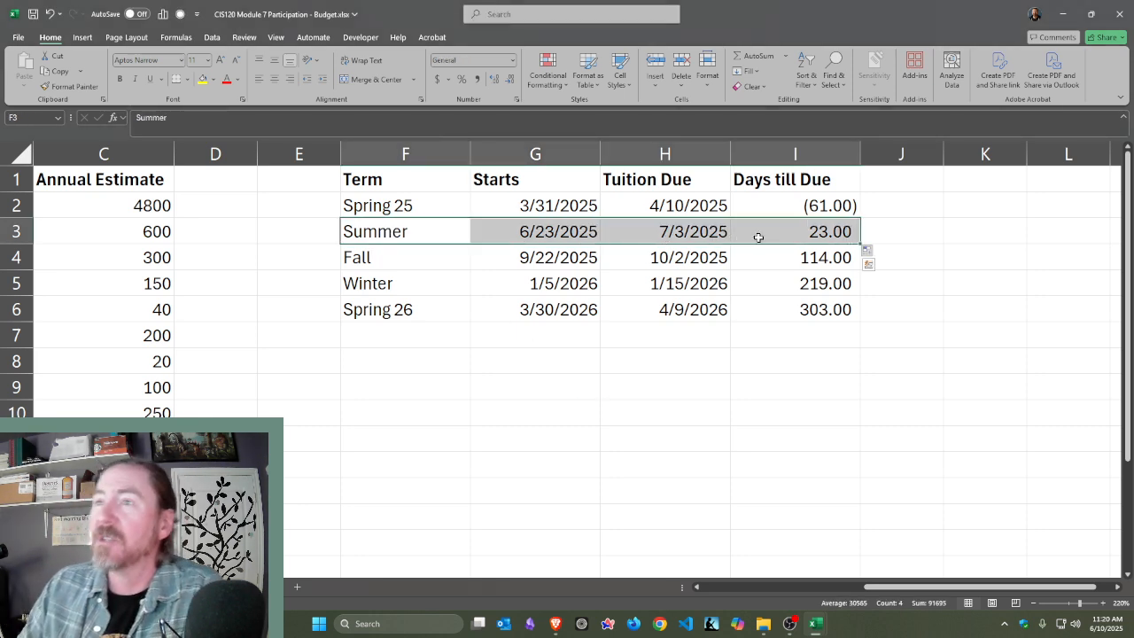
pyautogui.click(709, 339)
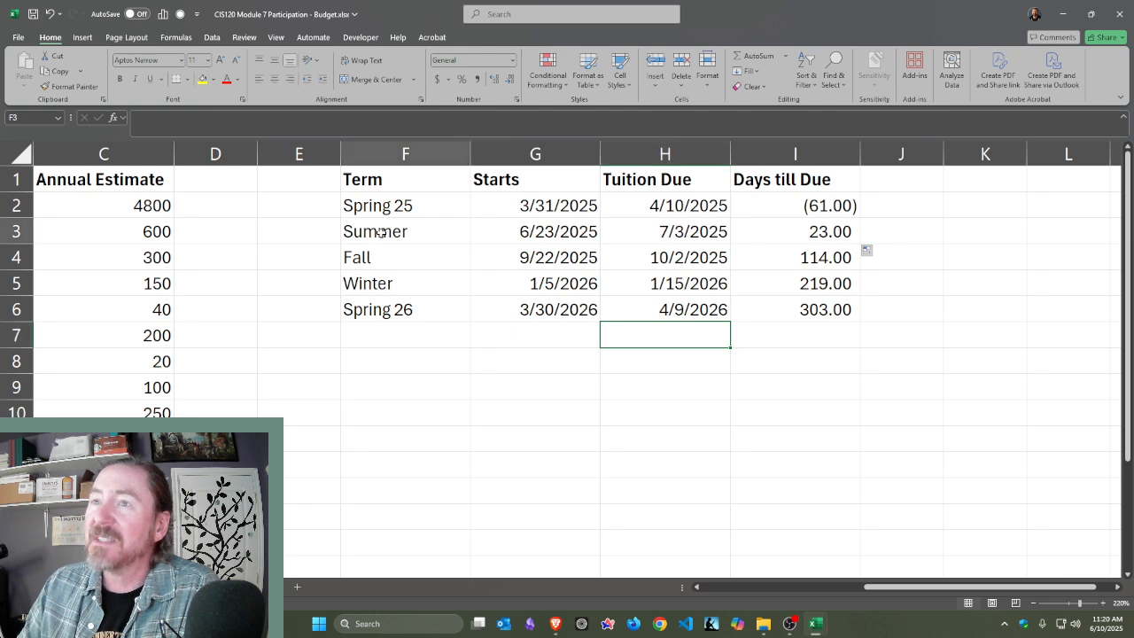
pyautogui.moveTo(379, 232); pyautogui.dragTo(787, 227)
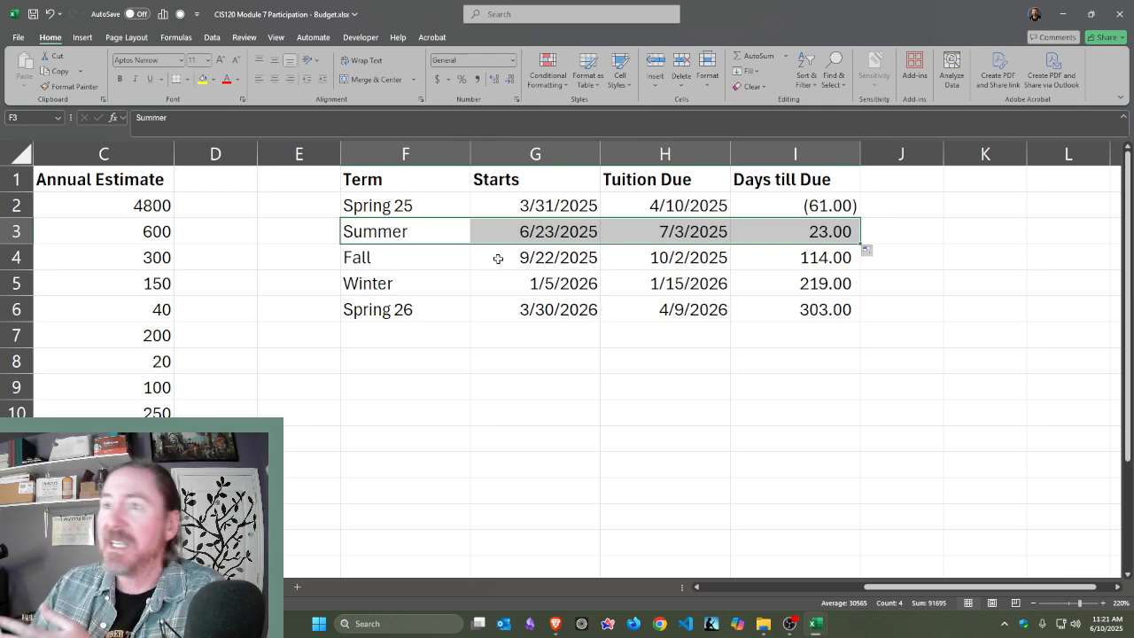
pyautogui.click(535, 301)
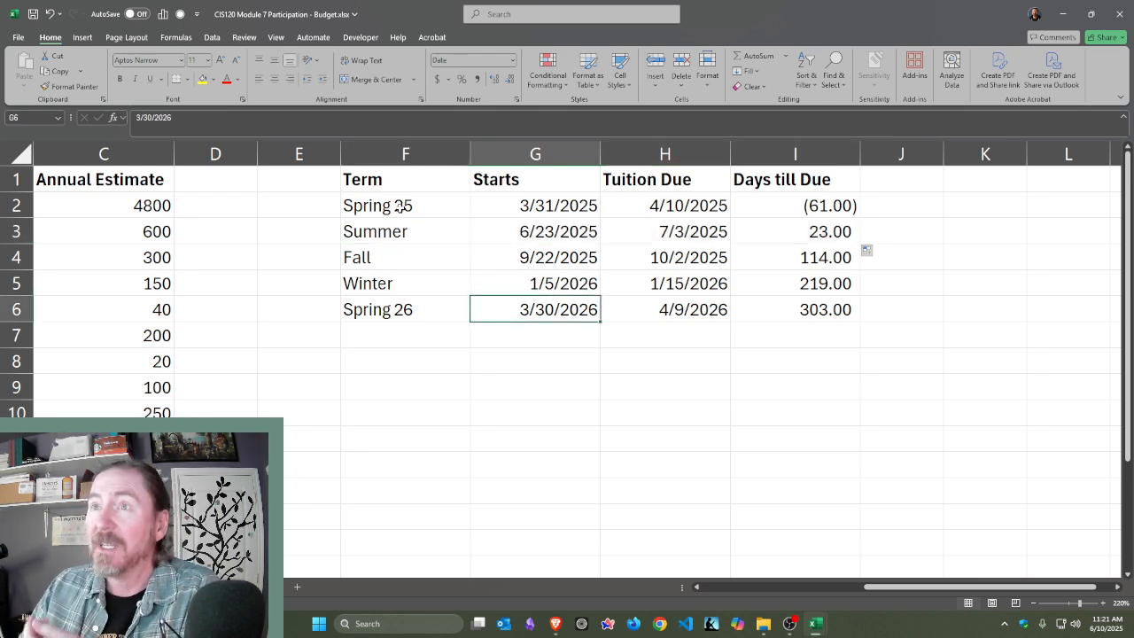
pyautogui.moveTo(402, 209); pyautogui.dragTo(813, 211)
pyautogui.click(635, 328)
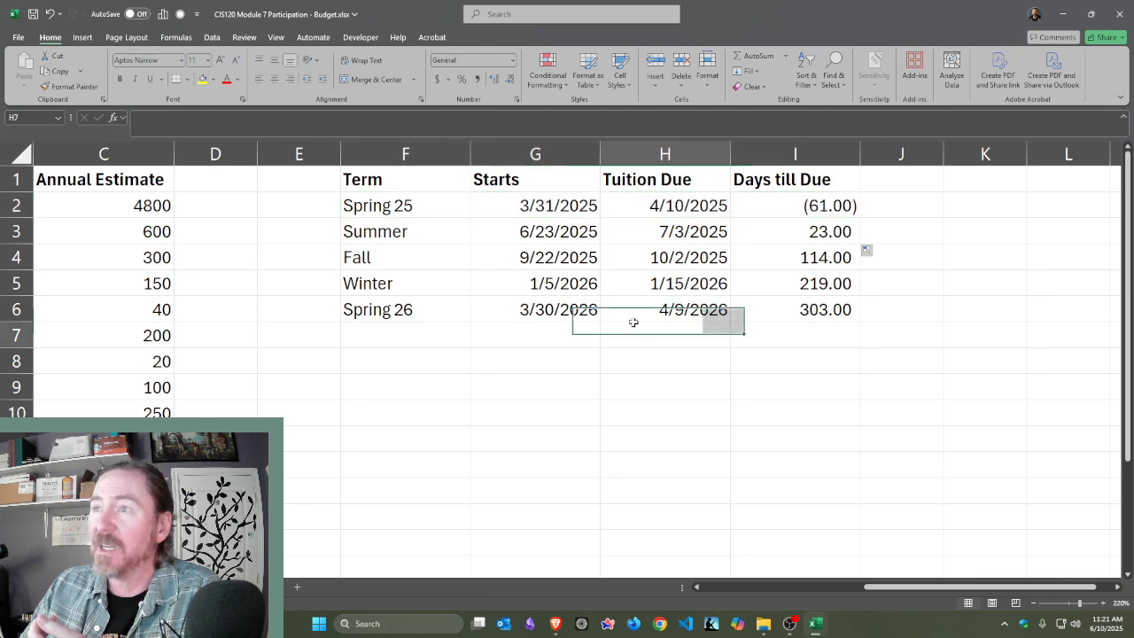
pyautogui.moveTo(413, 260); pyautogui.dragTo(804, 307)
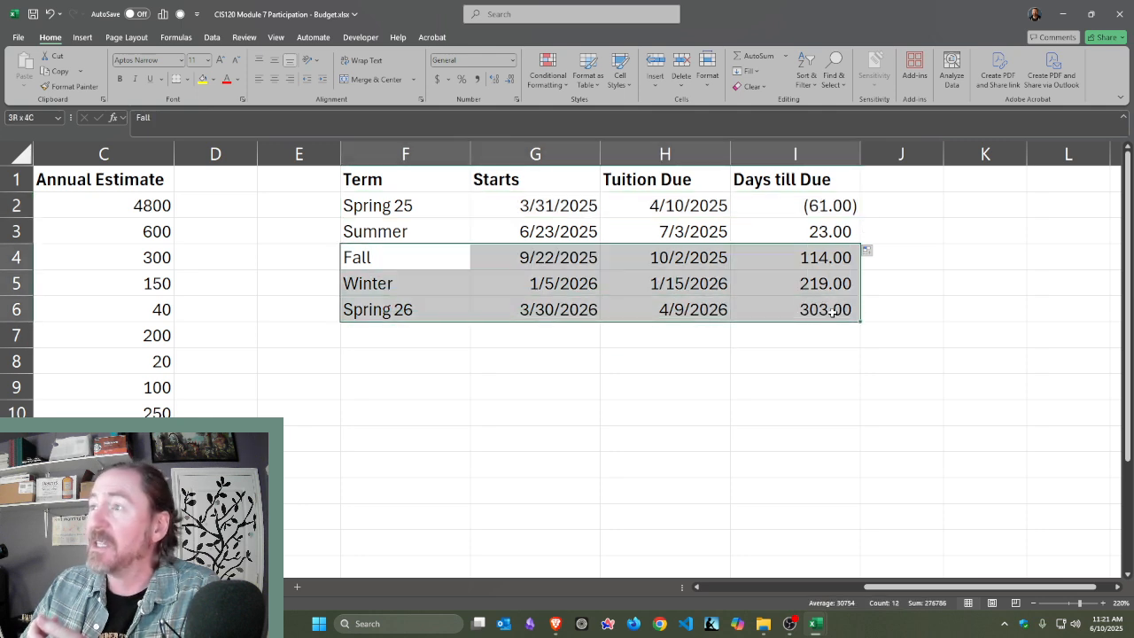
pyautogui.click(463, 237)
pyautogui.moveTo(464, 237); pyautogui.dragTo(778, 238)
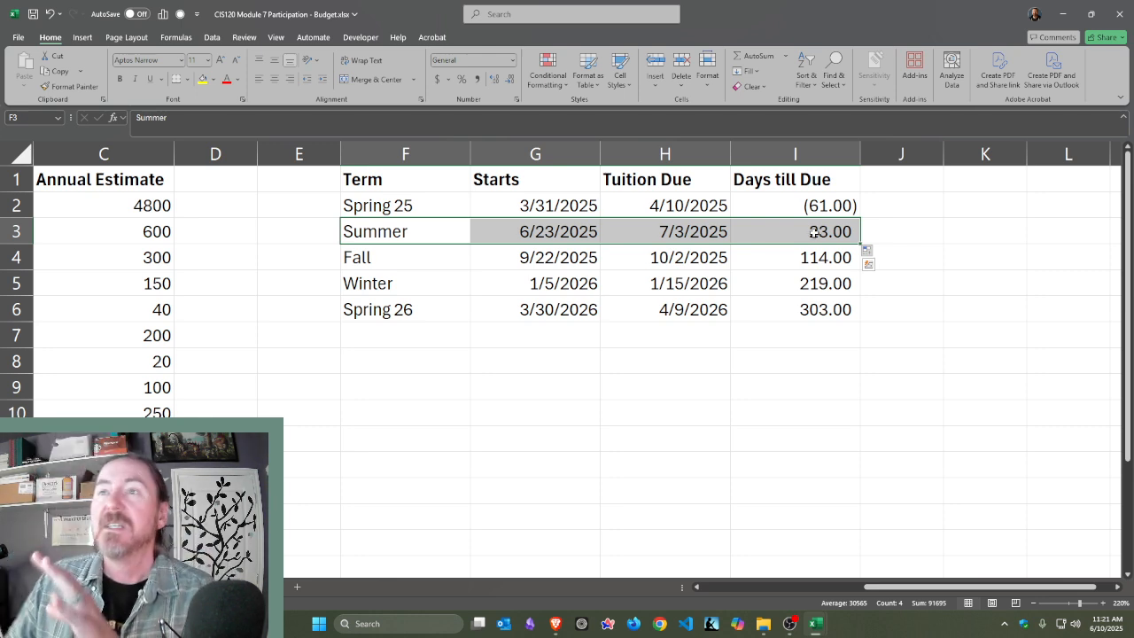
# Start a new conditional formatting rule for the term rows F2:I6 that uses a formula to determine which cells to format.
pyautogui.moveTo(401, 205); pyautogui.dragTo(788, 309)
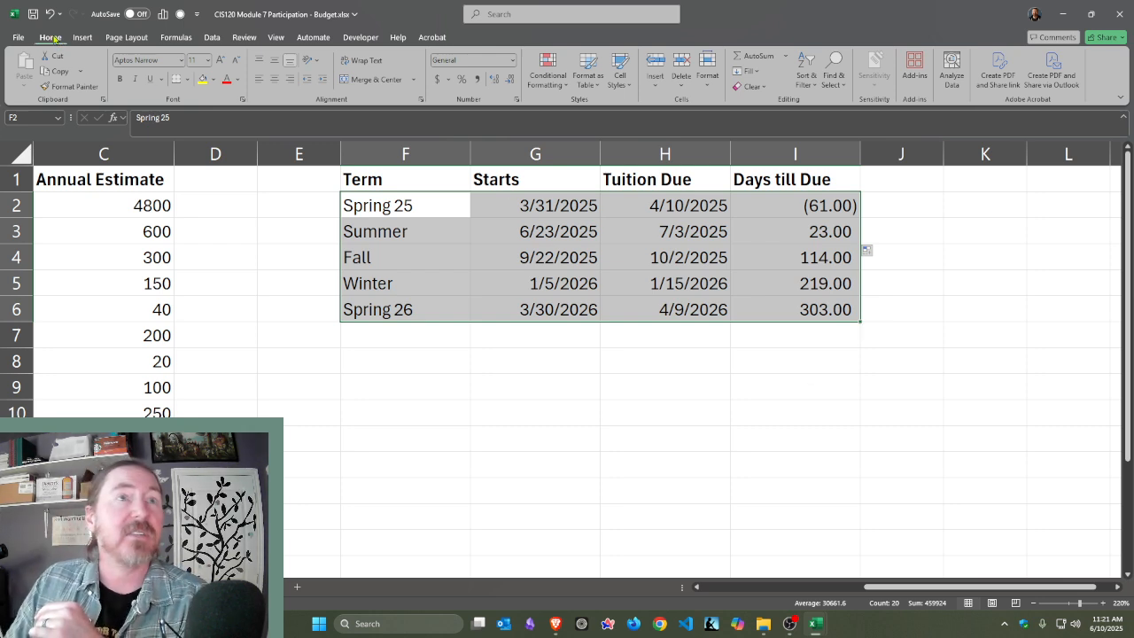
pyautogui.click(558, 83)
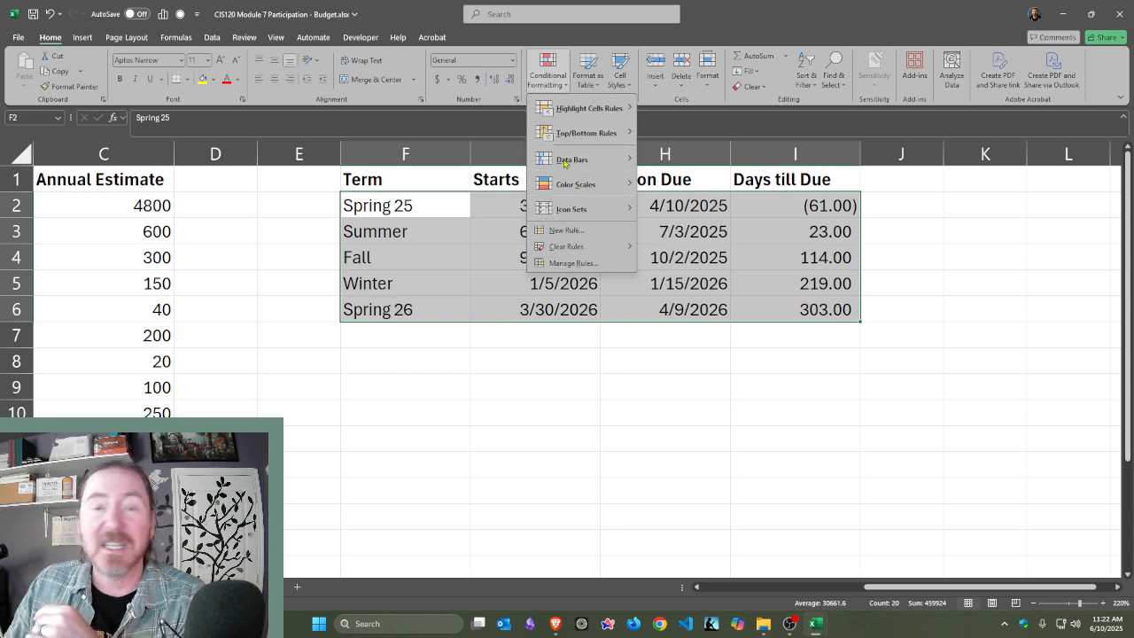
pyautogui.click(566, 232)
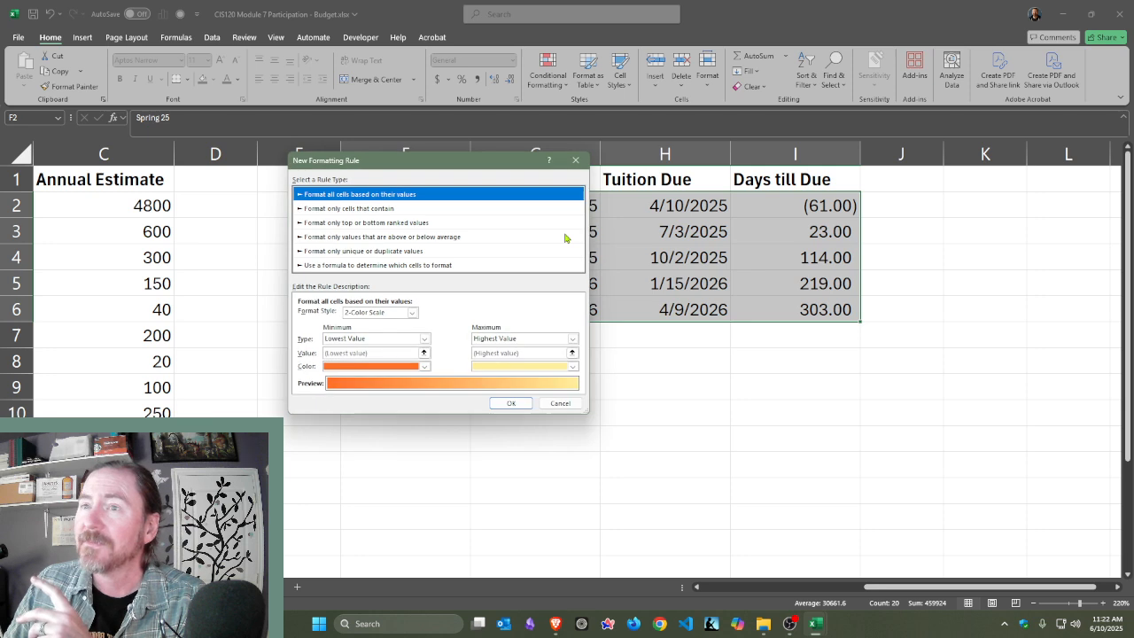
pyautogui.click(359, 266)
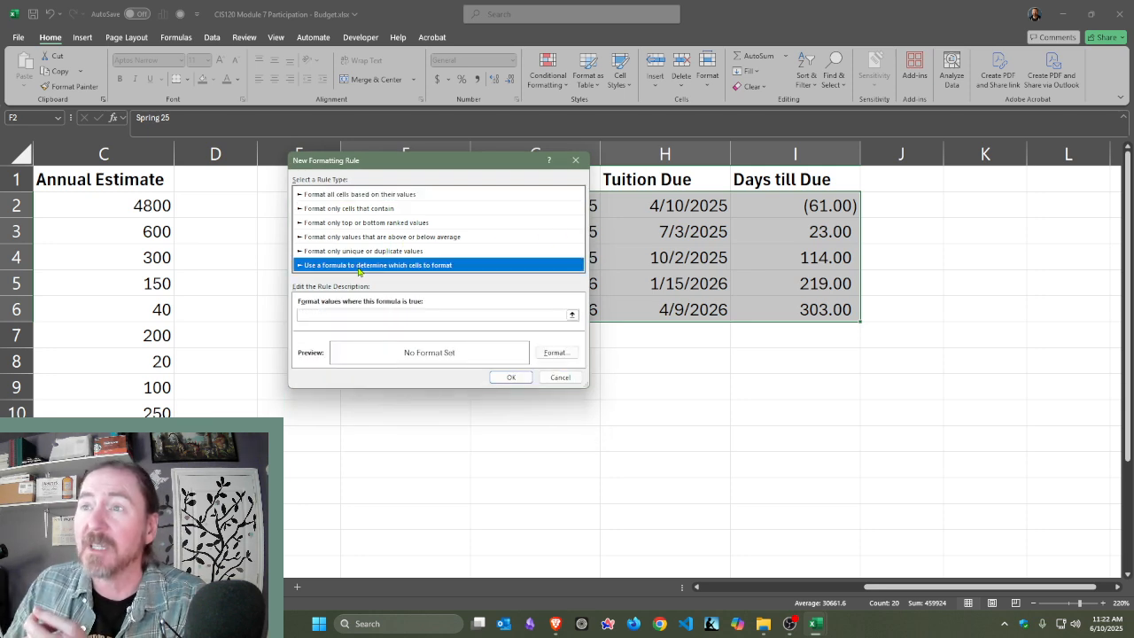
pyautogui.moveTo(423, 169); pyautogui.dragTo(598, 104)
pyautogui.click(475, 265)
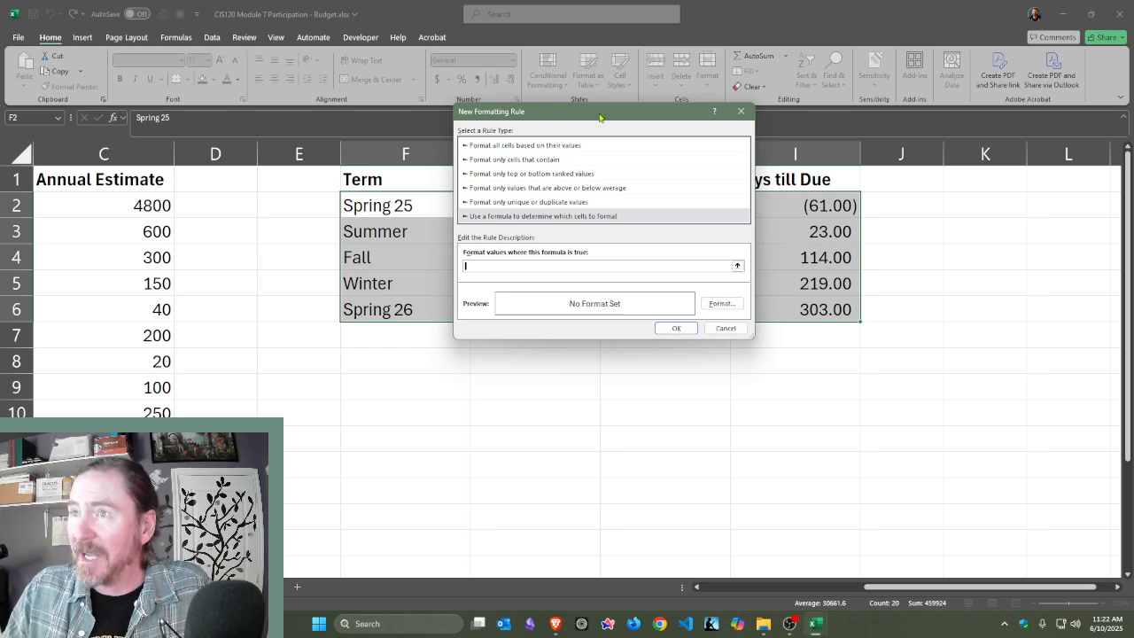
pyautogui.moveTo(599, 117); pyautogui.dragTo(594, 265)
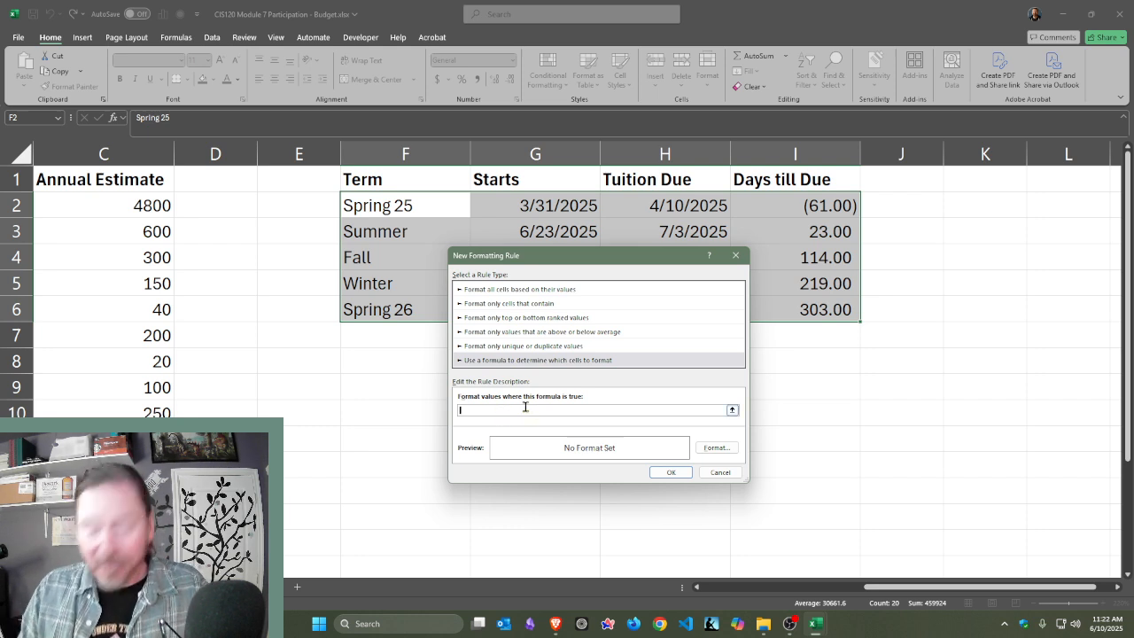
# Begin the rule's formula as an AND test whose first condition is $I2>0, keeping the Days till Due column absolute.
pyautogui.write('=')
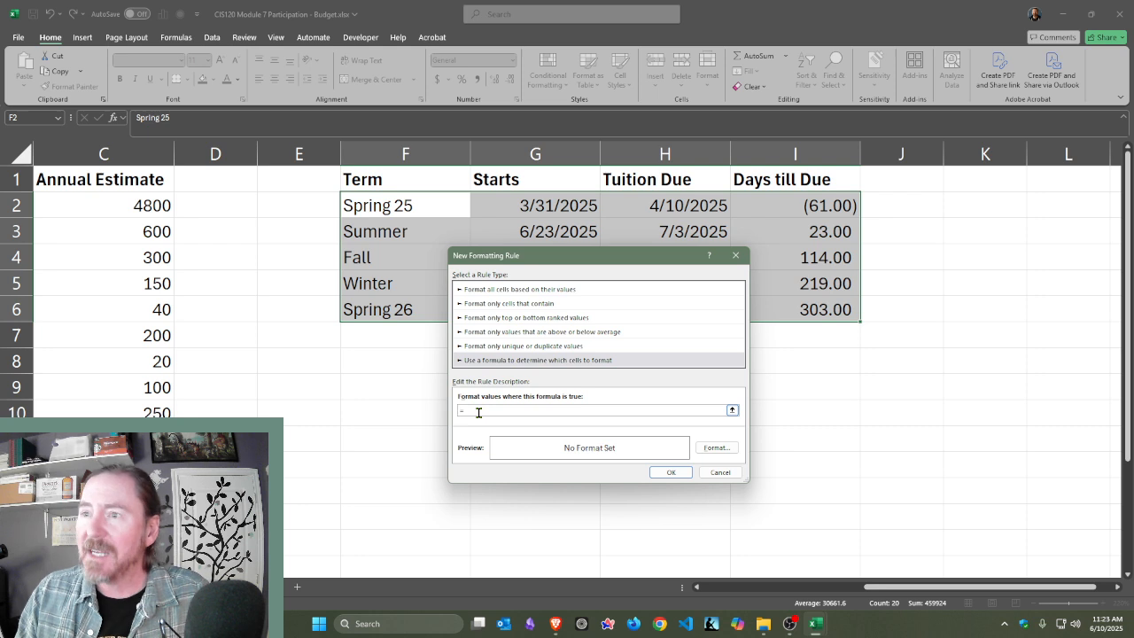
pyautogui.write('AND')
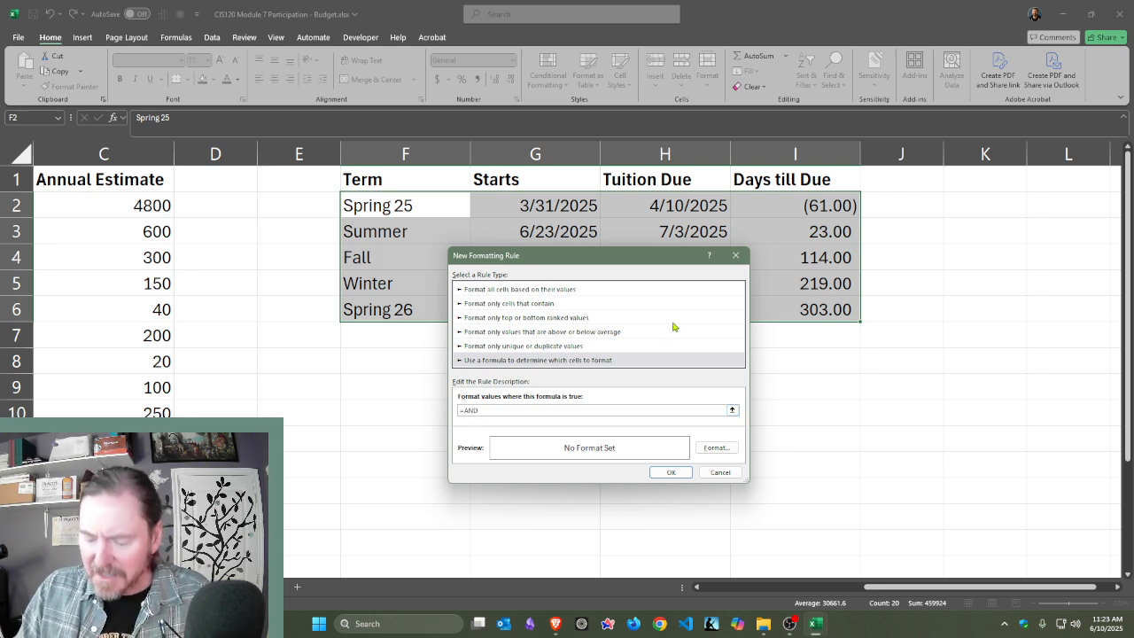
pyautogui.write('(')
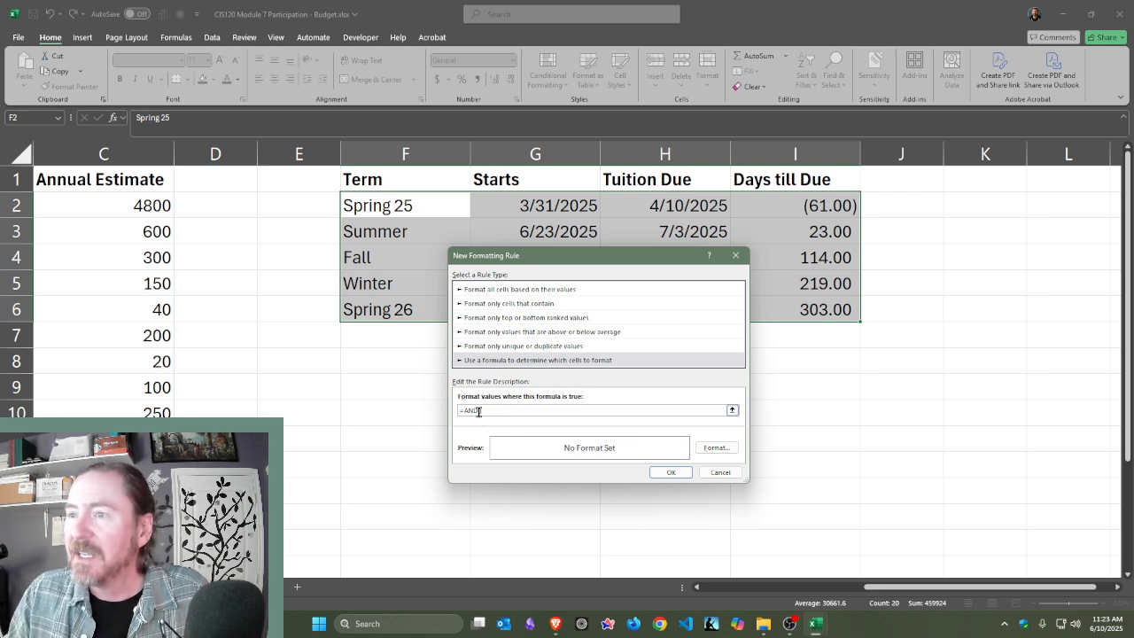
pyautogui.write(')')
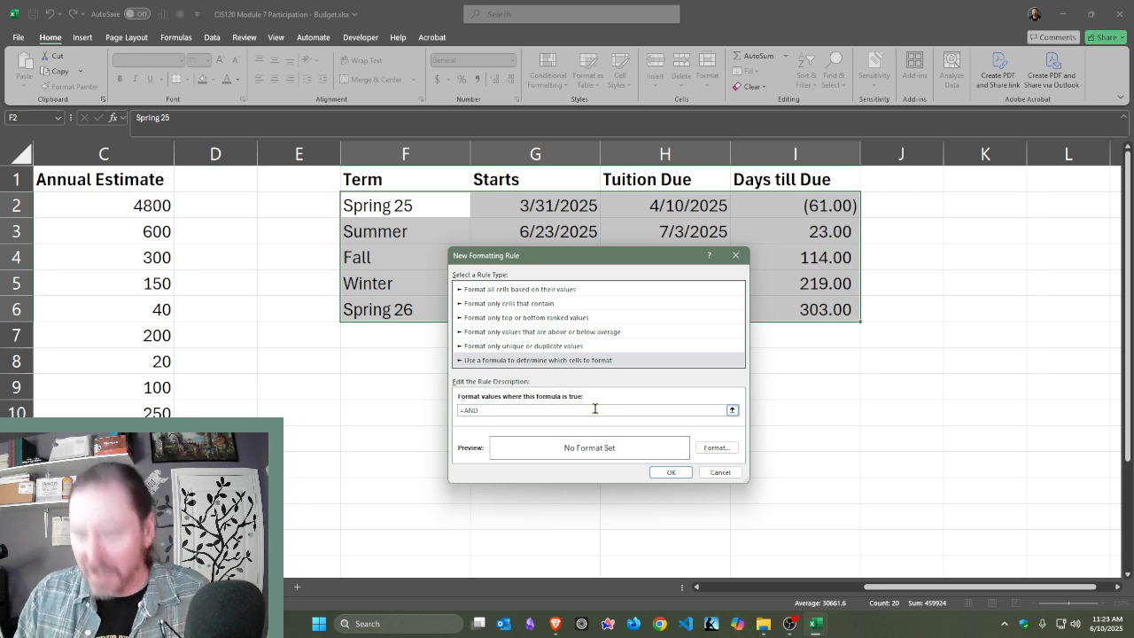
pyautogui.write('(')
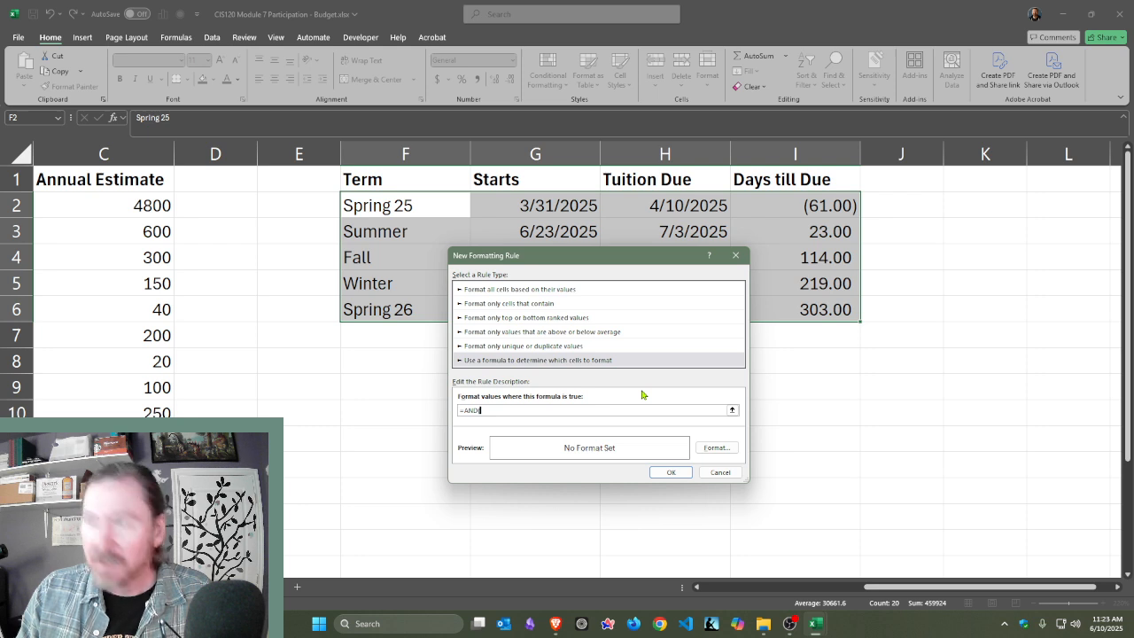
pyautogui.write('$')
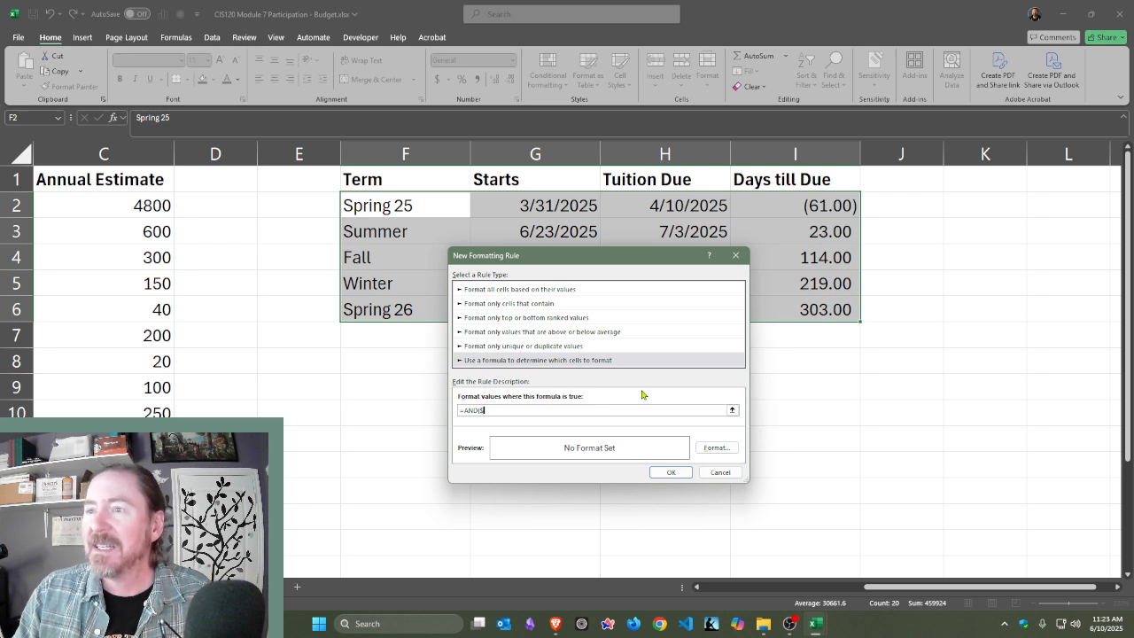
pyautogui.write('I')
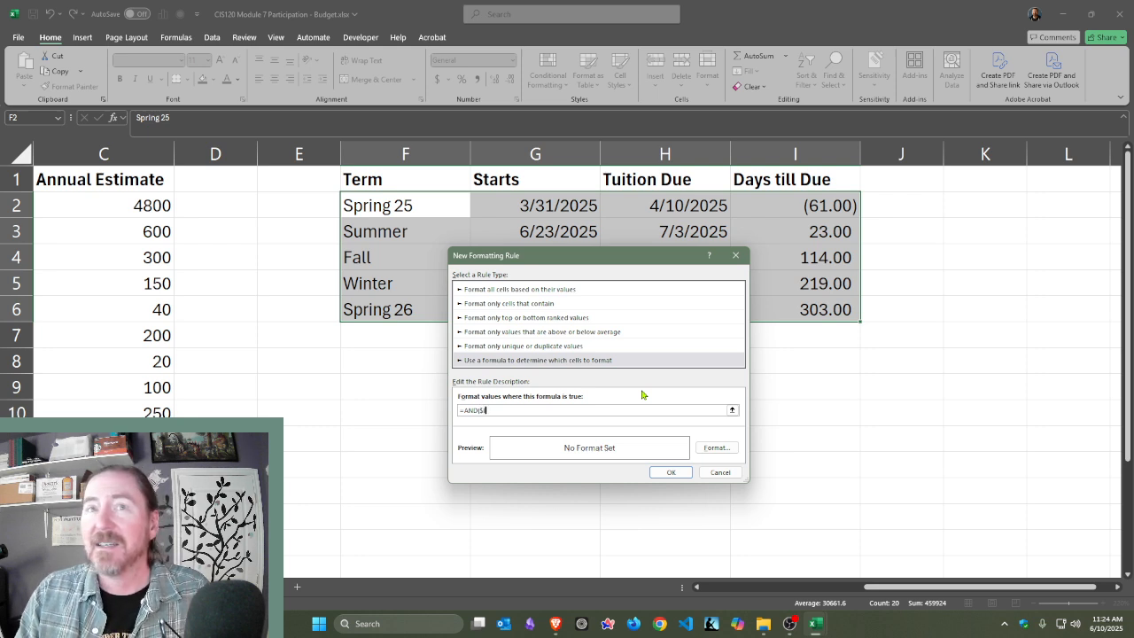
pyautogui.write('2')
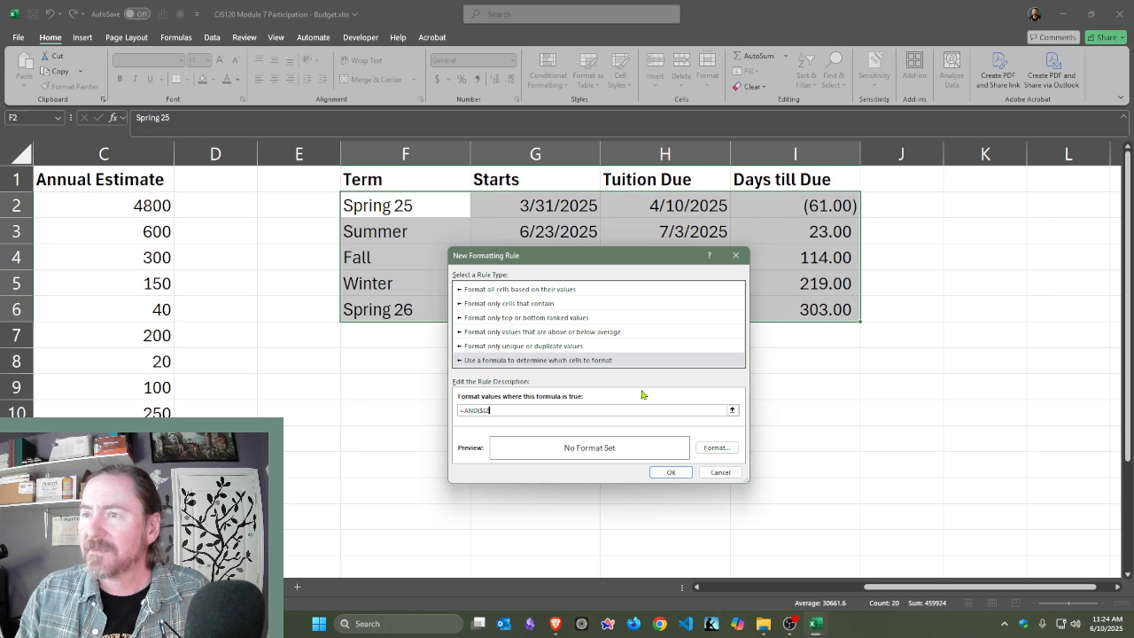
pyautogui.write('>')
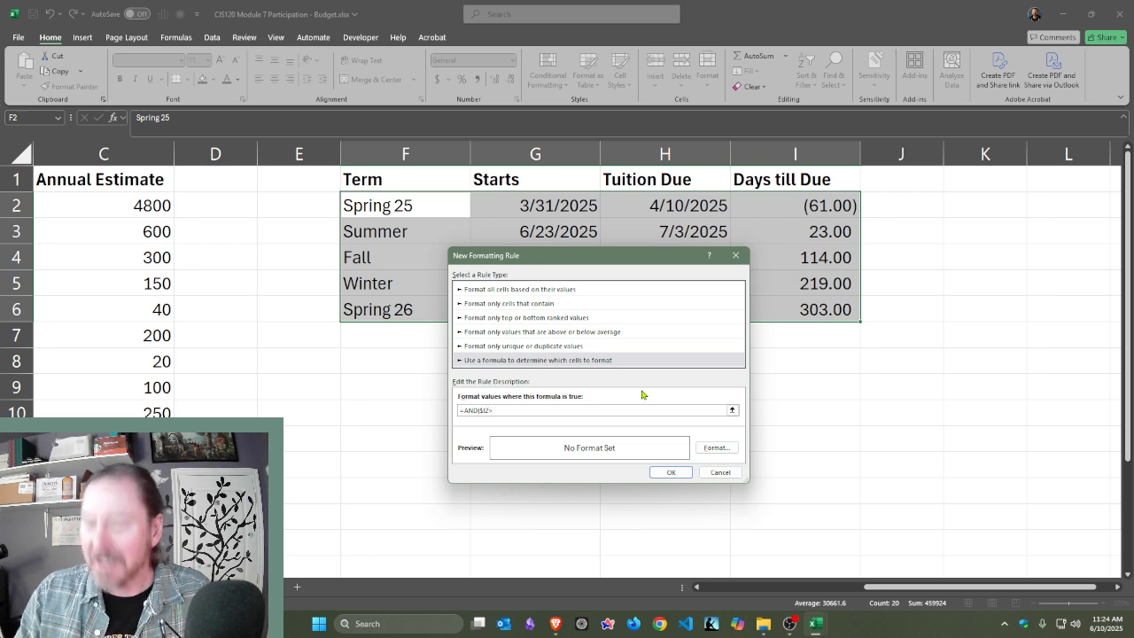
pyautogui.write('0')
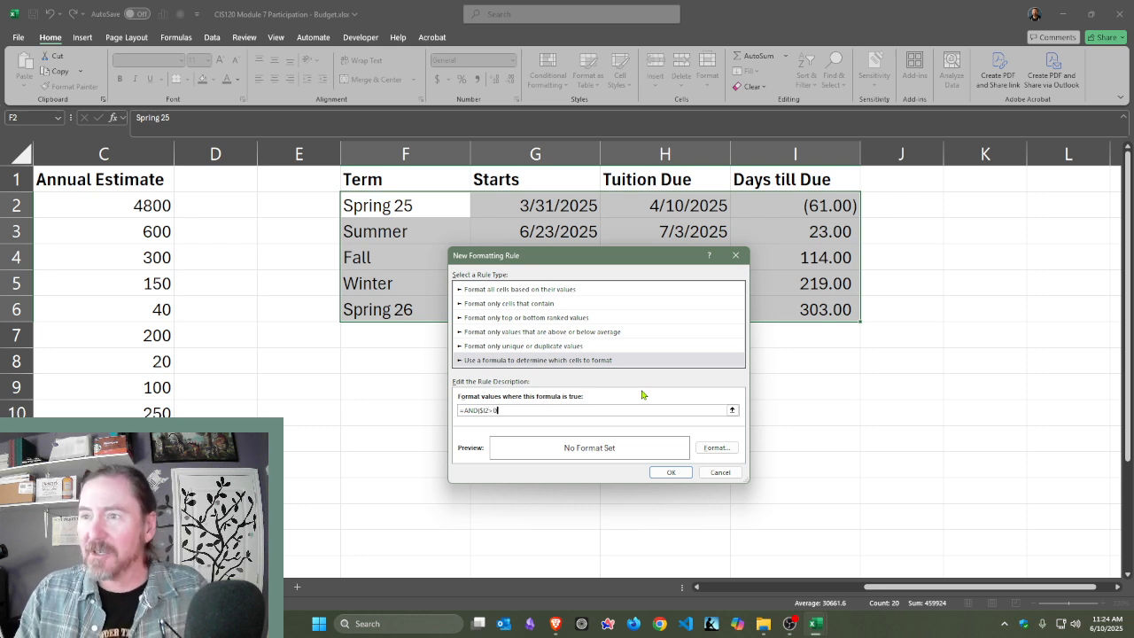
pyautogui.write(',')
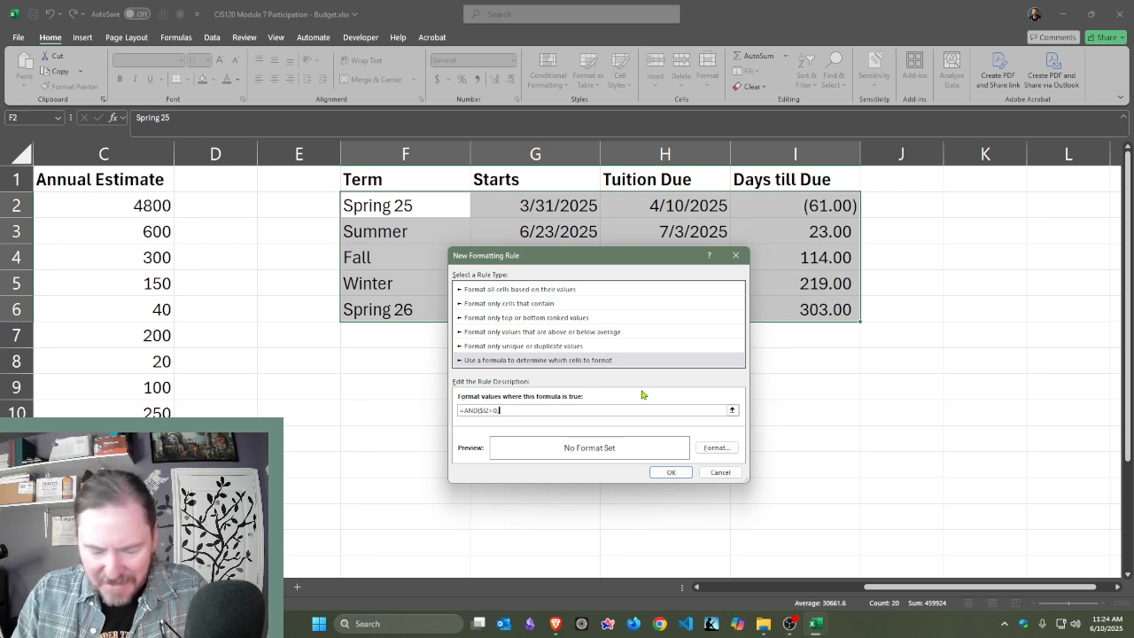
pyautogui.write('$')
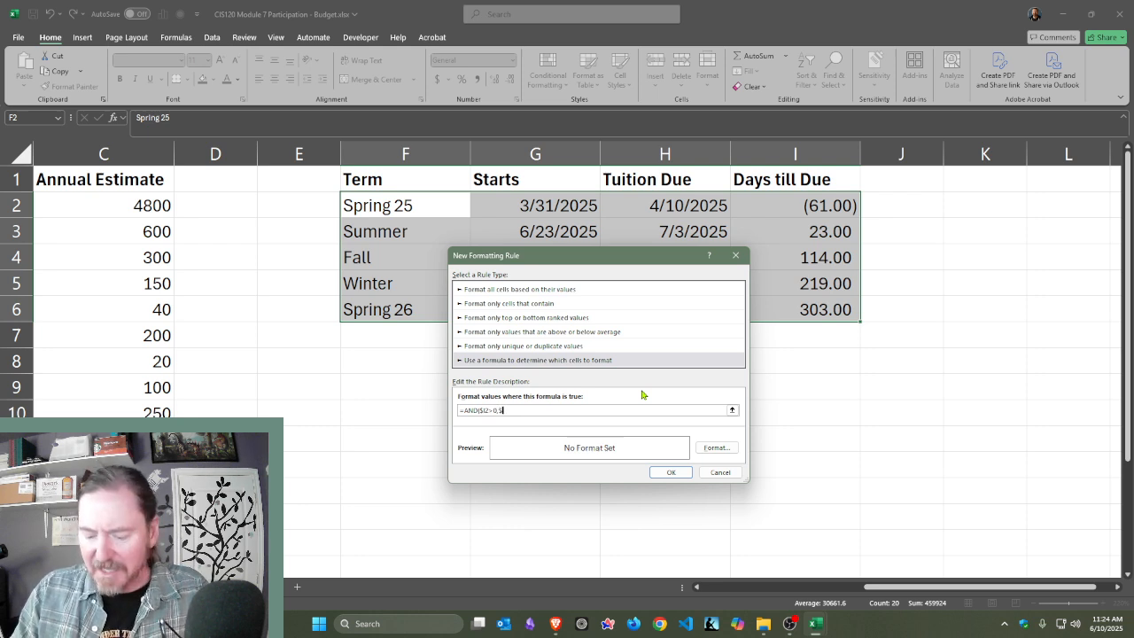
pyautogui.write('I2')
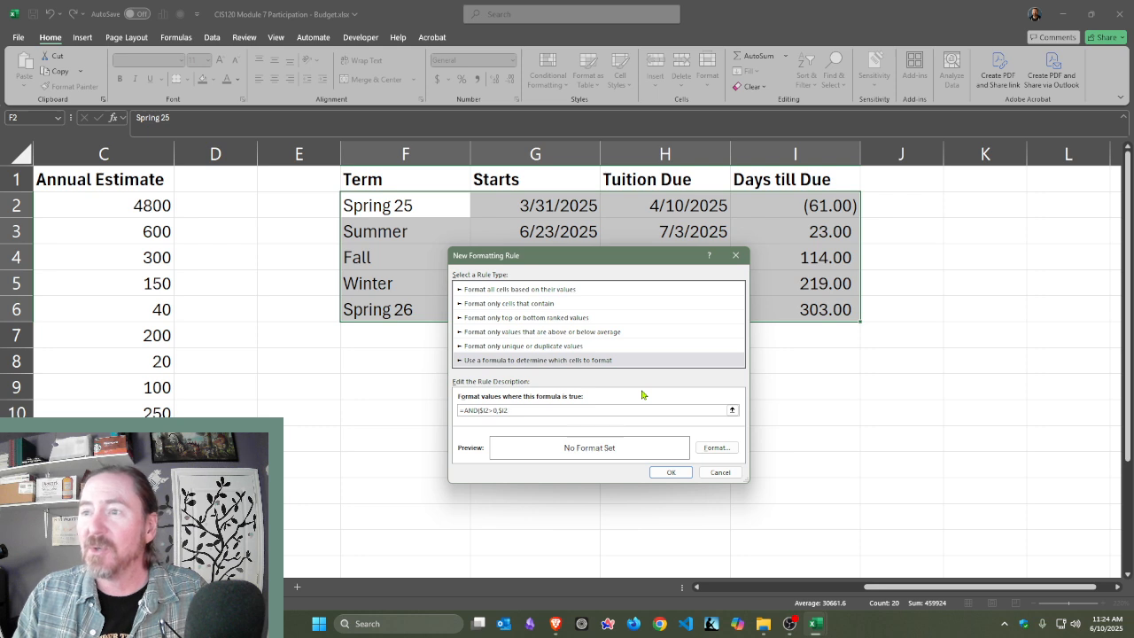
pyautogui.write('<')
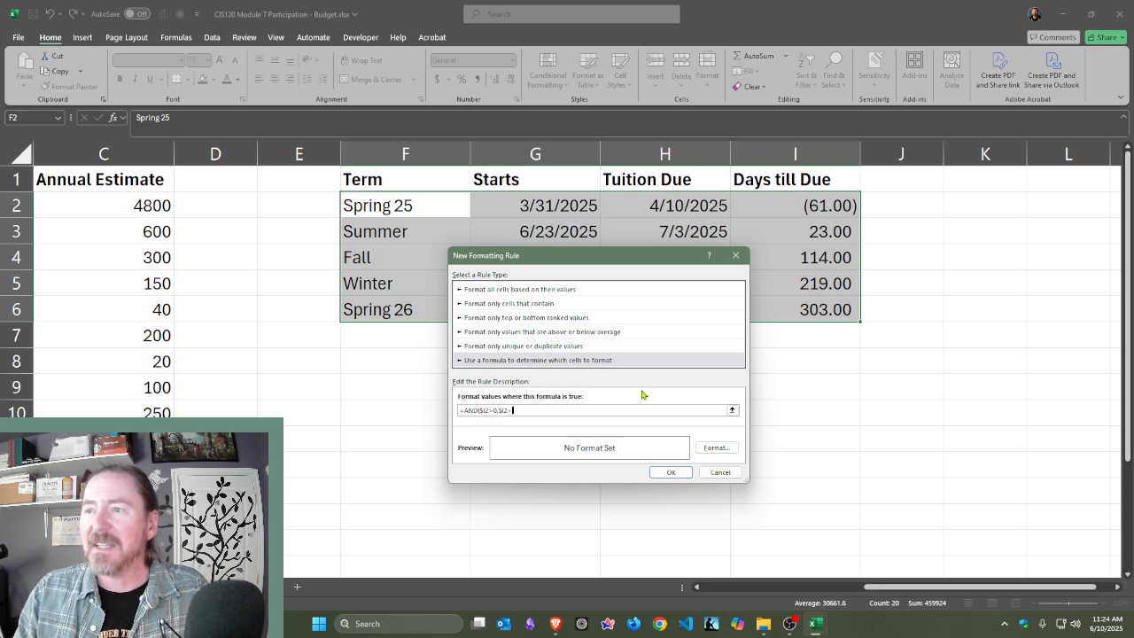
pyautogui.write('90')
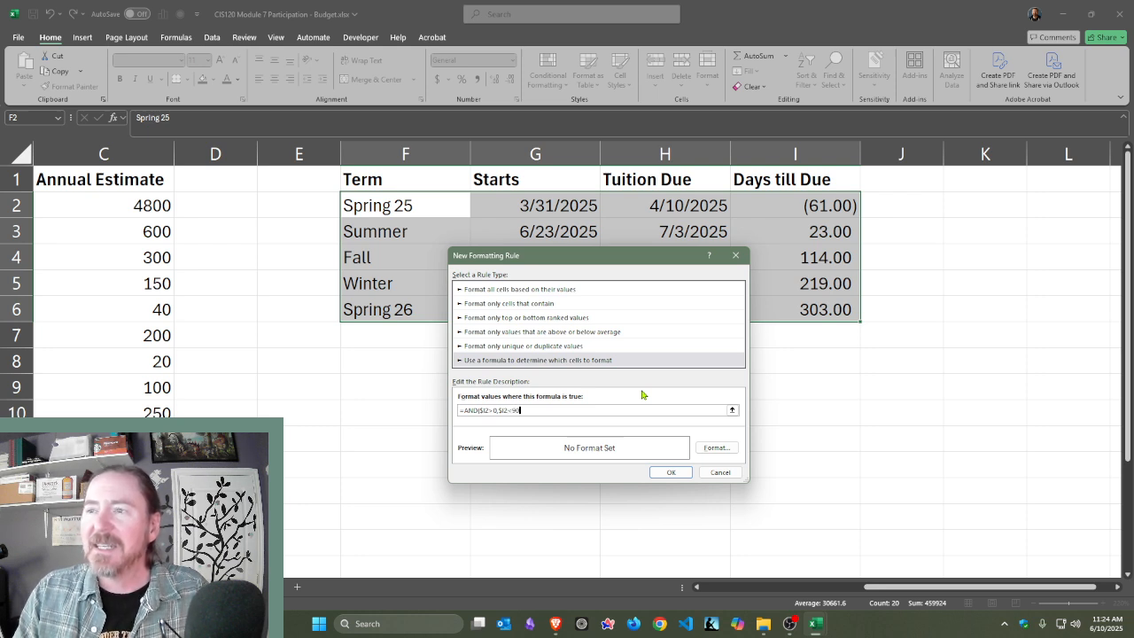
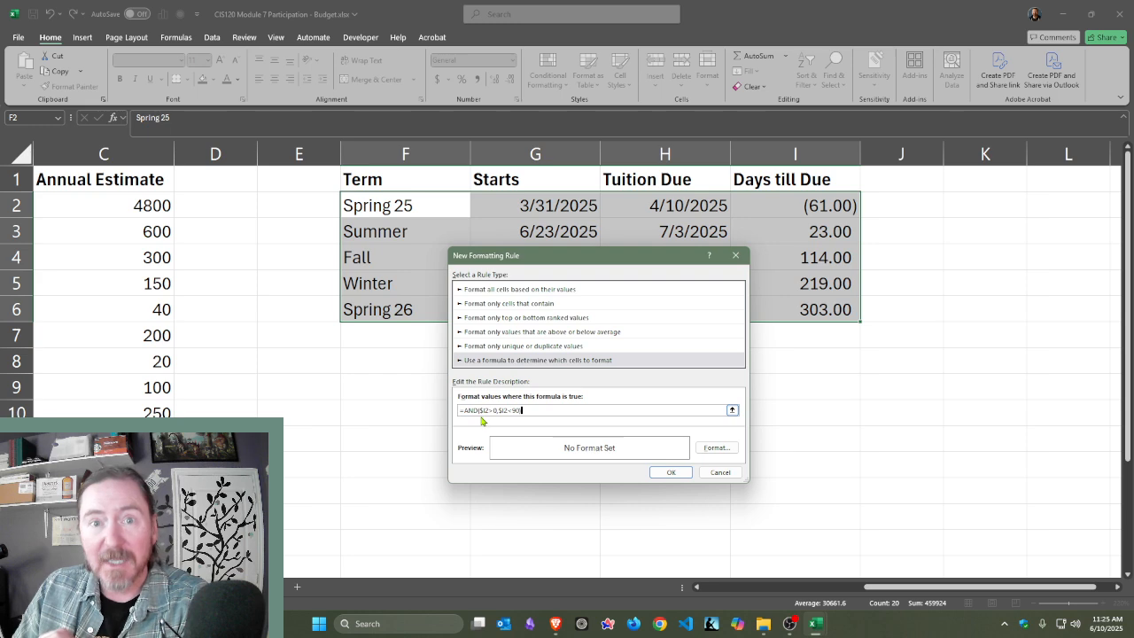
# Give the formula-based rule an orange background fill and apply it to the term rows.
pyautogui.click(716, 448)
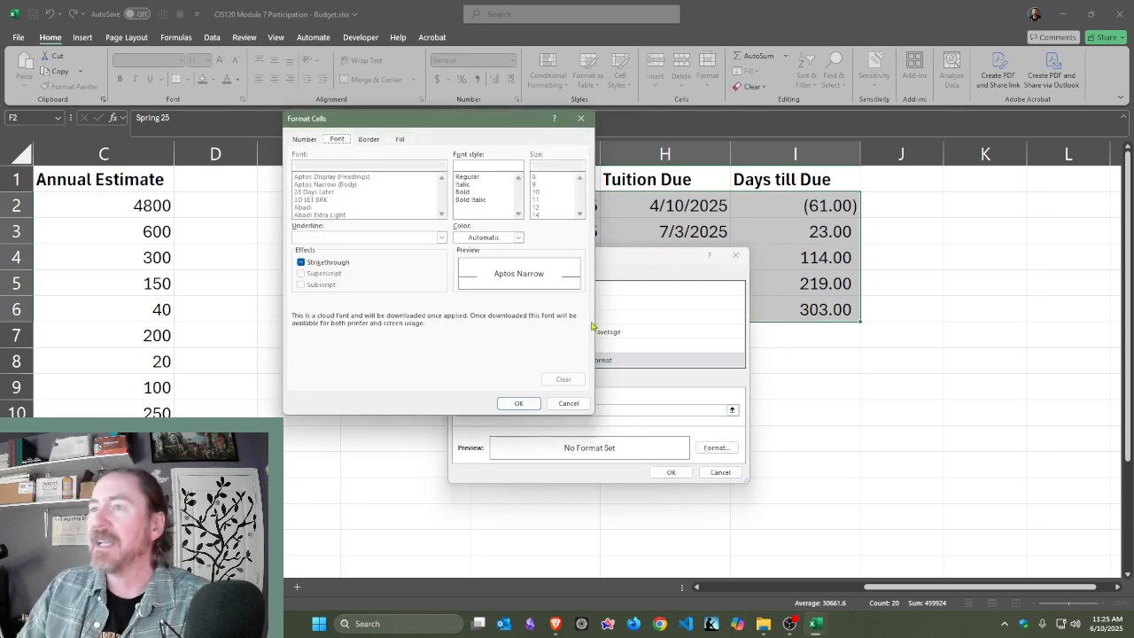
pyautogui.click(399, 141)
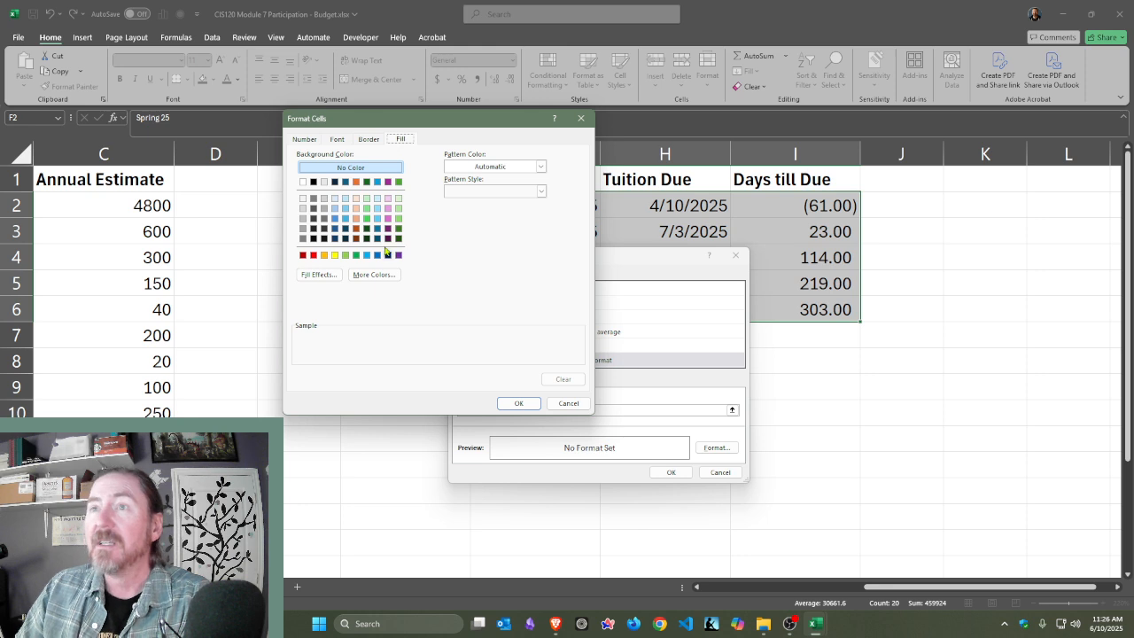
pyautogui.click(325, 257)
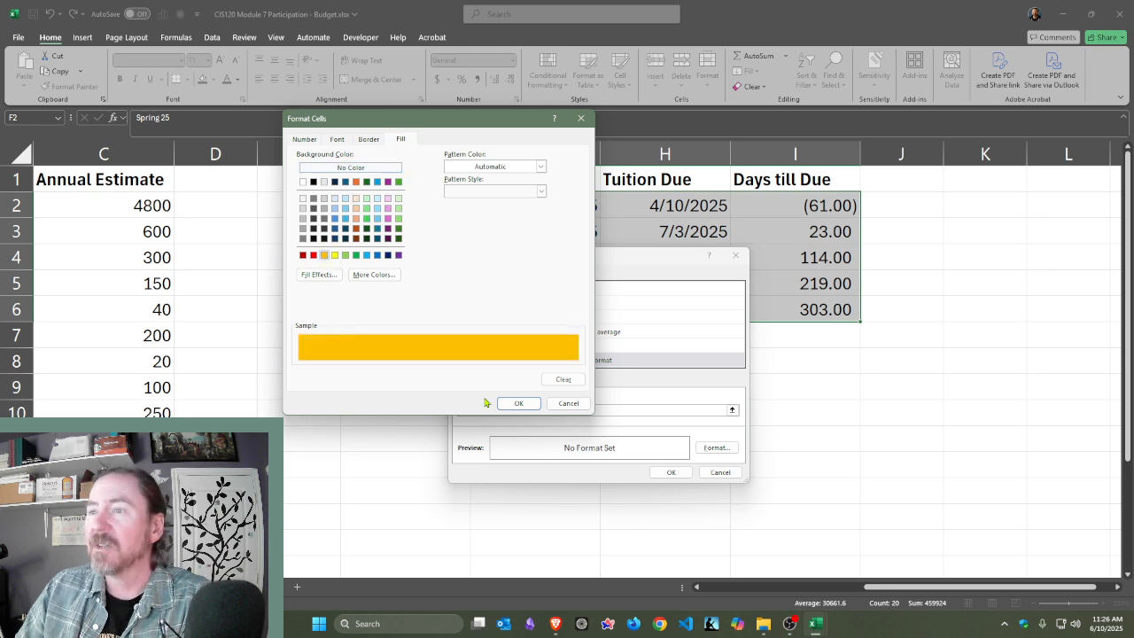
pyautogui.click(516, 403)
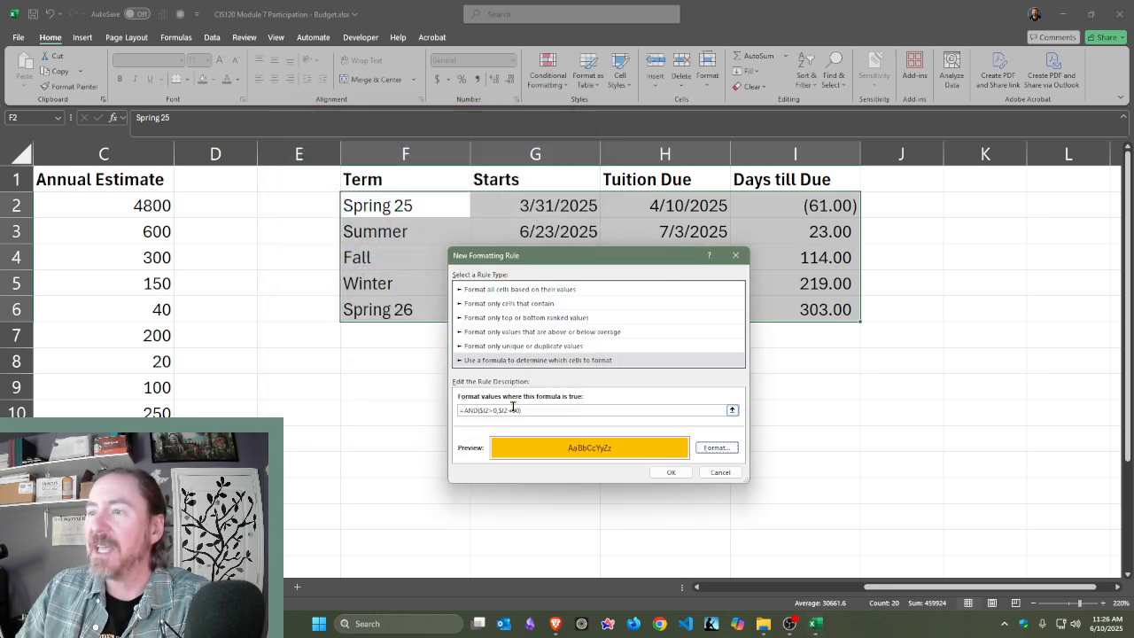
pyautogui.click(672, 473)
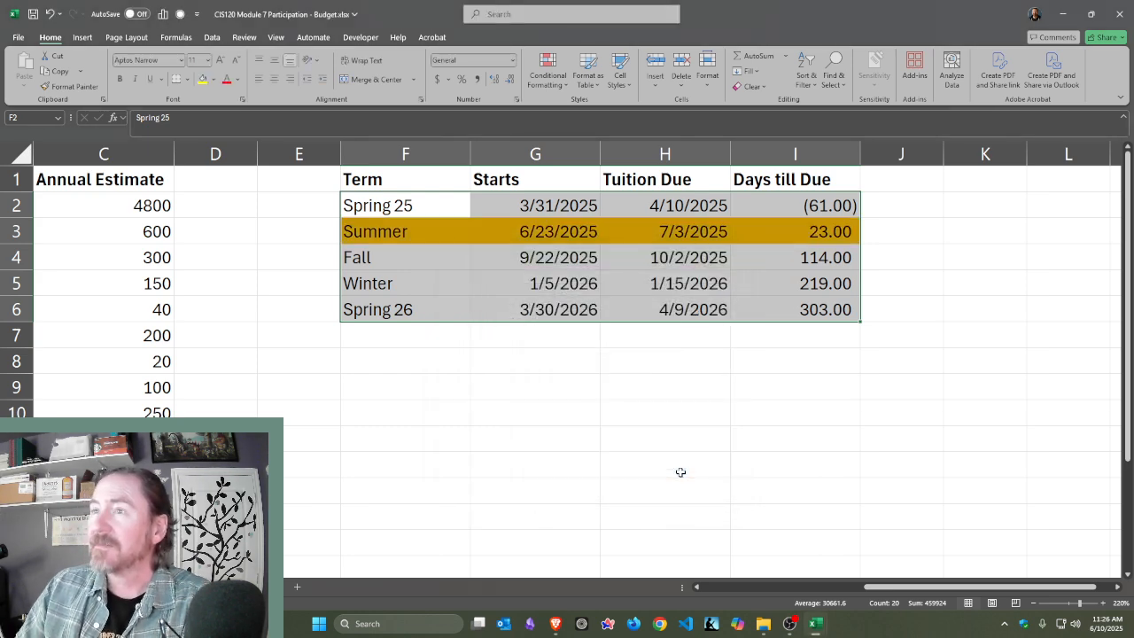
pyautogui.click(660, 387)
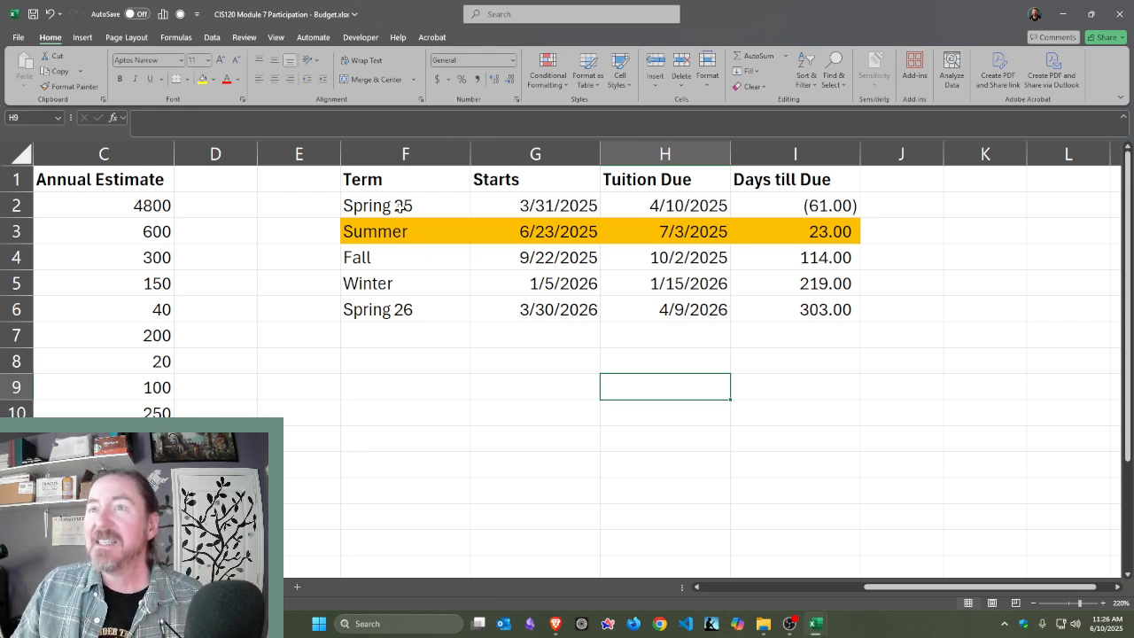
# Check the highlighted Summer row against the Tuition Due and Days till Due values of the other terms.
pyautogui.moveTo(400, 211)
pyautogui.mouseDown()
pyautogui.moveTo(755, 281)
pyautogui.moveTo(828, 310)
pyautogui.mouseUp()
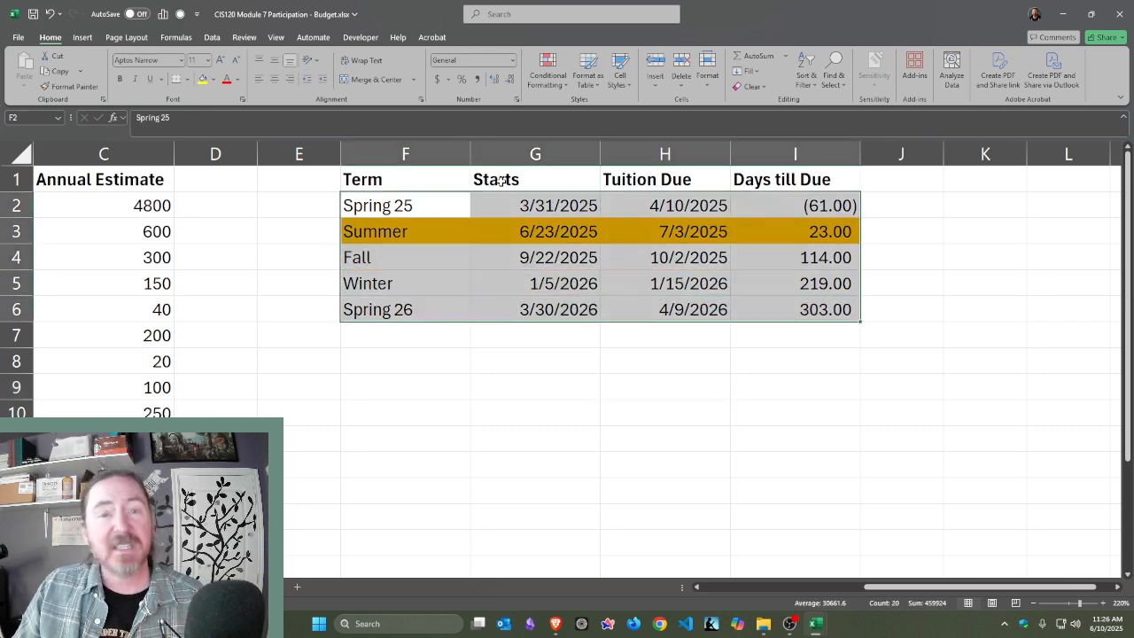
pyautogui.click(694, 318)
pyautogui.moveTo(359, 229); pyautogui.dragTo(826, 221)
pyautogui.click(819, 282)
pyautogui.click(826, 236)
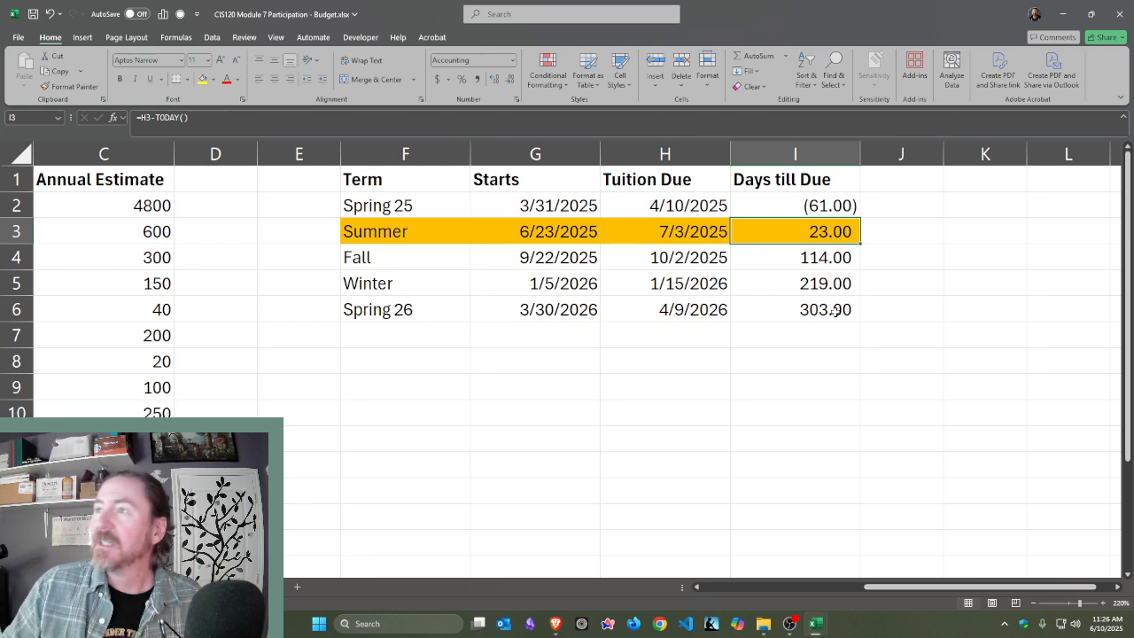
pyautogui.click(833, 310)
pyautogui.click(824, 231)
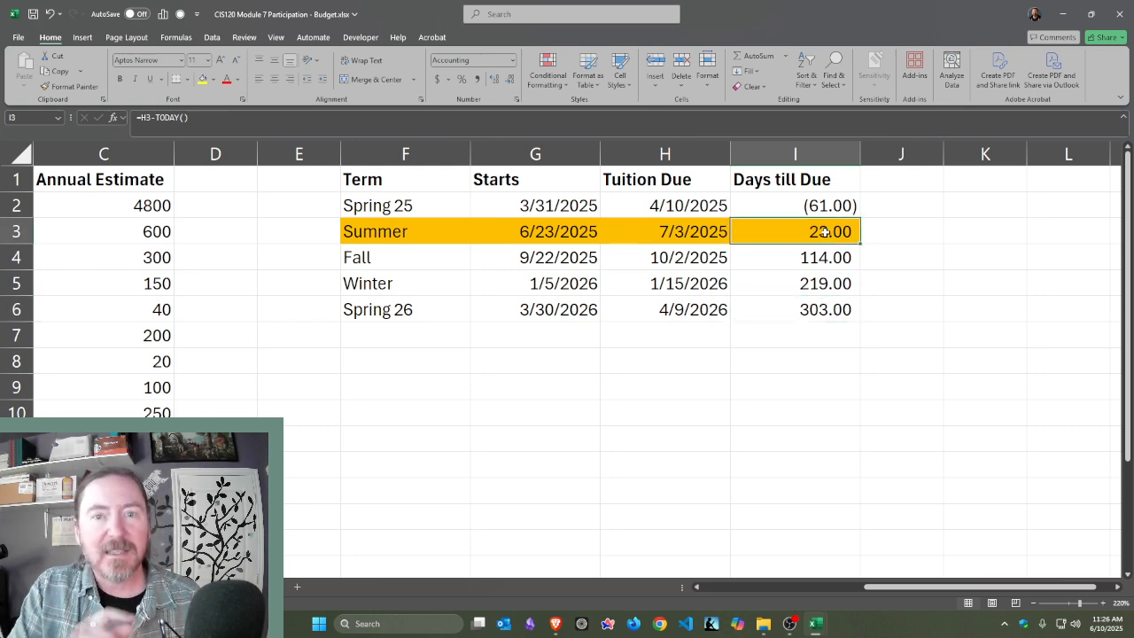
pyautogui.click(816, 312)
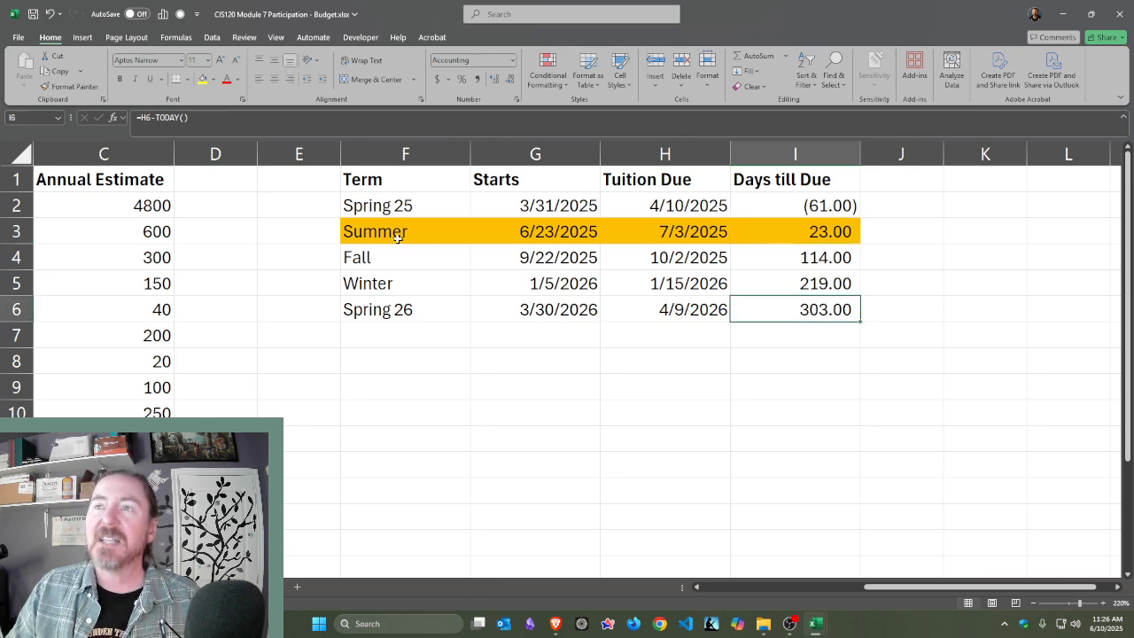
pyautogui.moveTo(425, 239); pyautogui.dragTo(819, 237)
pyautogui.click(805, 276)
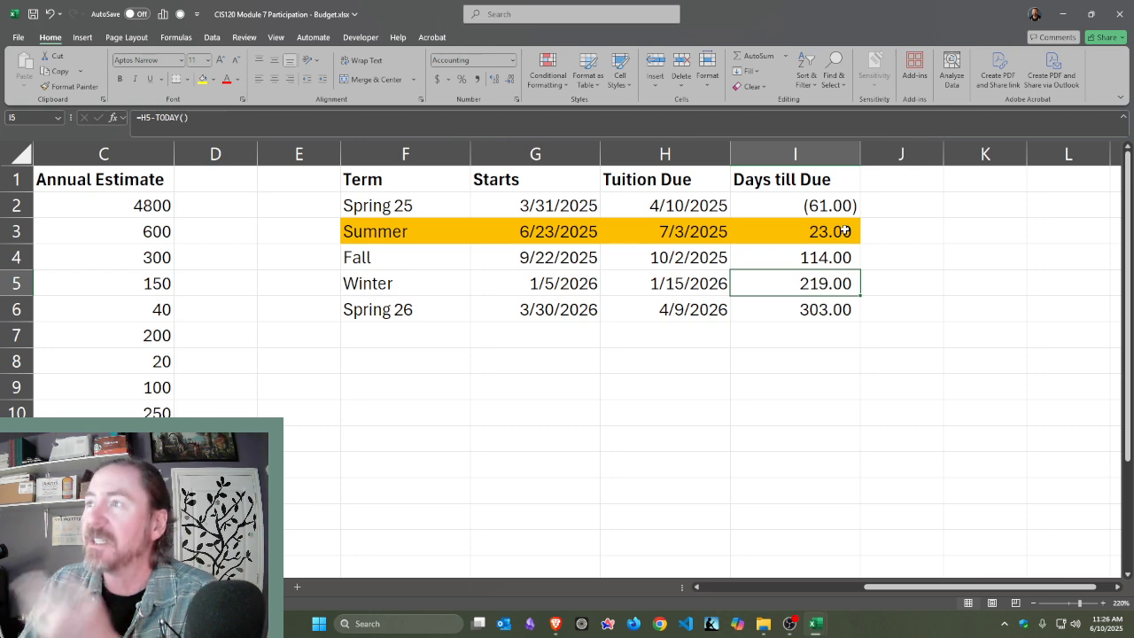
pyautogui.click(654, 257)
pyautogui.click(688, 231)
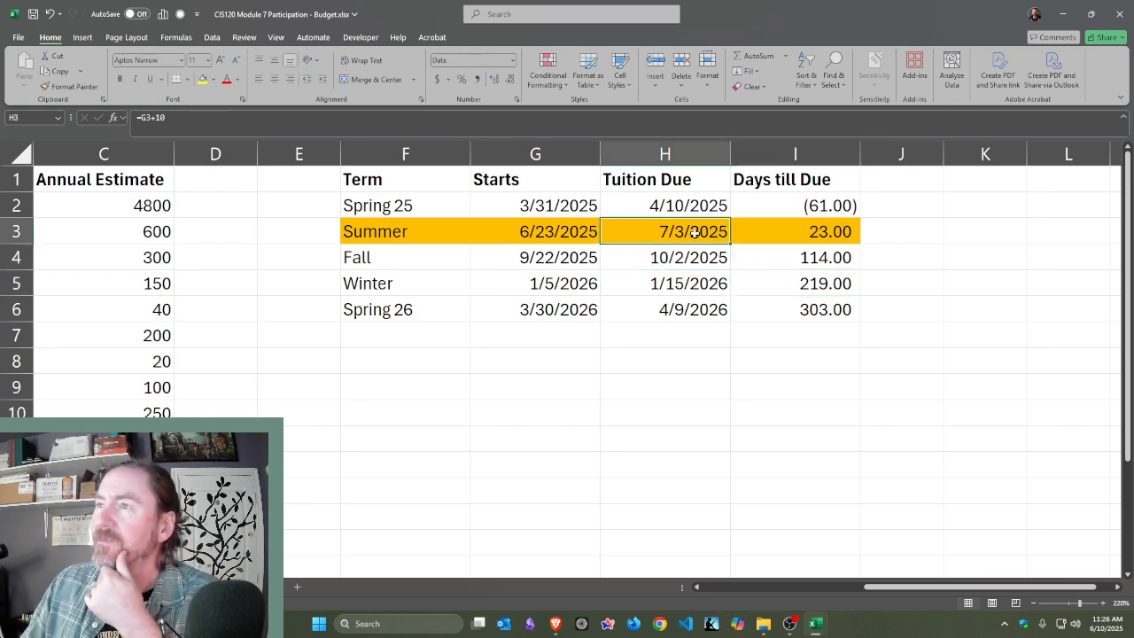
pyautogui.click(851, 232)
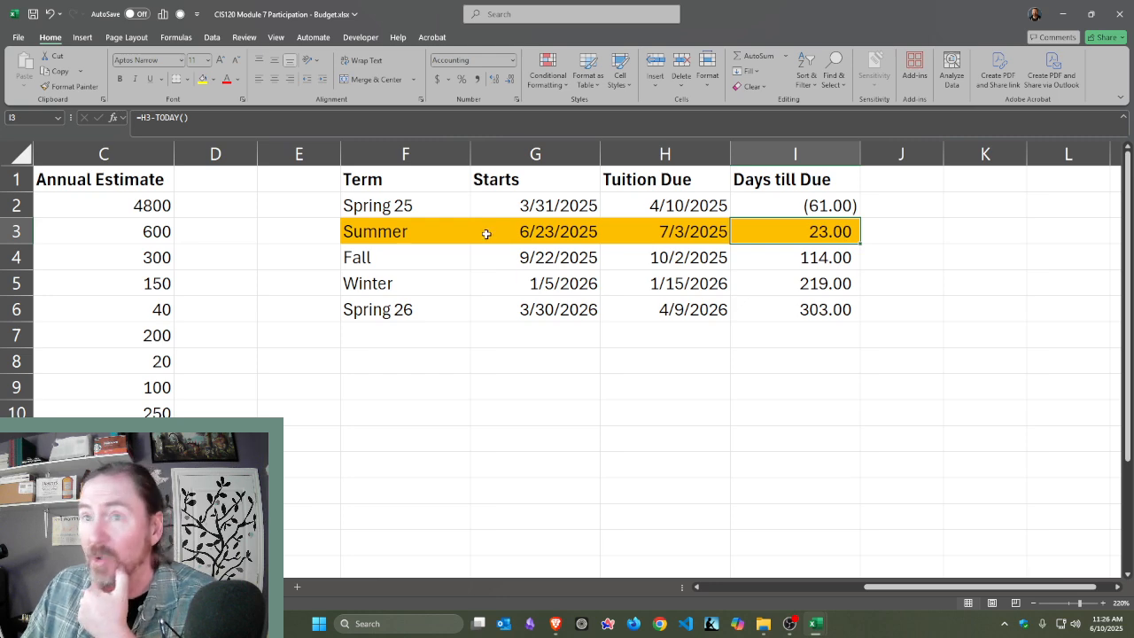
# Review the annual school cost estimates alongside the term table, and glance over the budget table on the College Budget 25-26 sheet.
pyautogui.moveTo(956, 592); pyautogui.dragTo(822, 587)
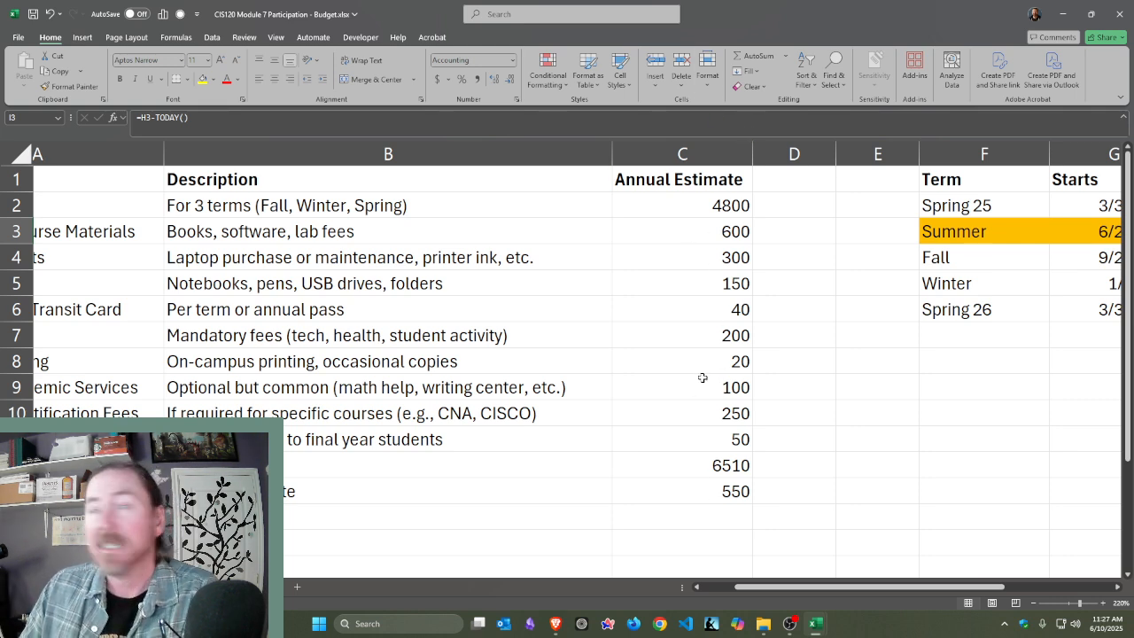
pyautogui.moveTo(895, 587); pyautogui.dragTo(1028, 620)
pyautogui.click(963, 385)
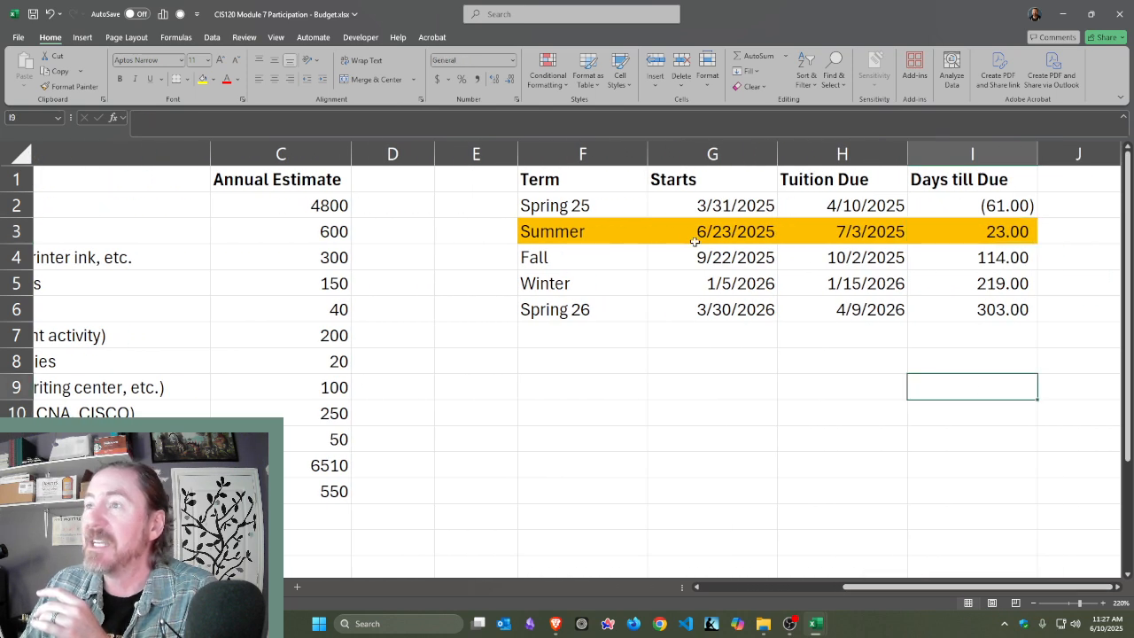
pyautogui.moveTo(601, 202); pyautogui.dragTo(954, 318)
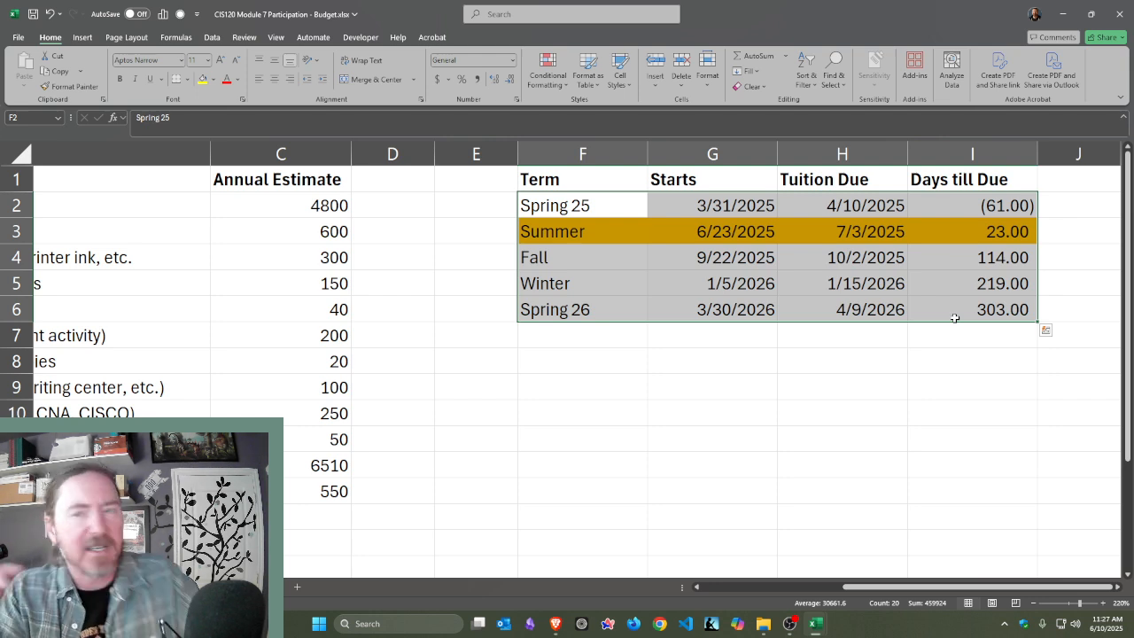
pyautogui.click(836, 361)
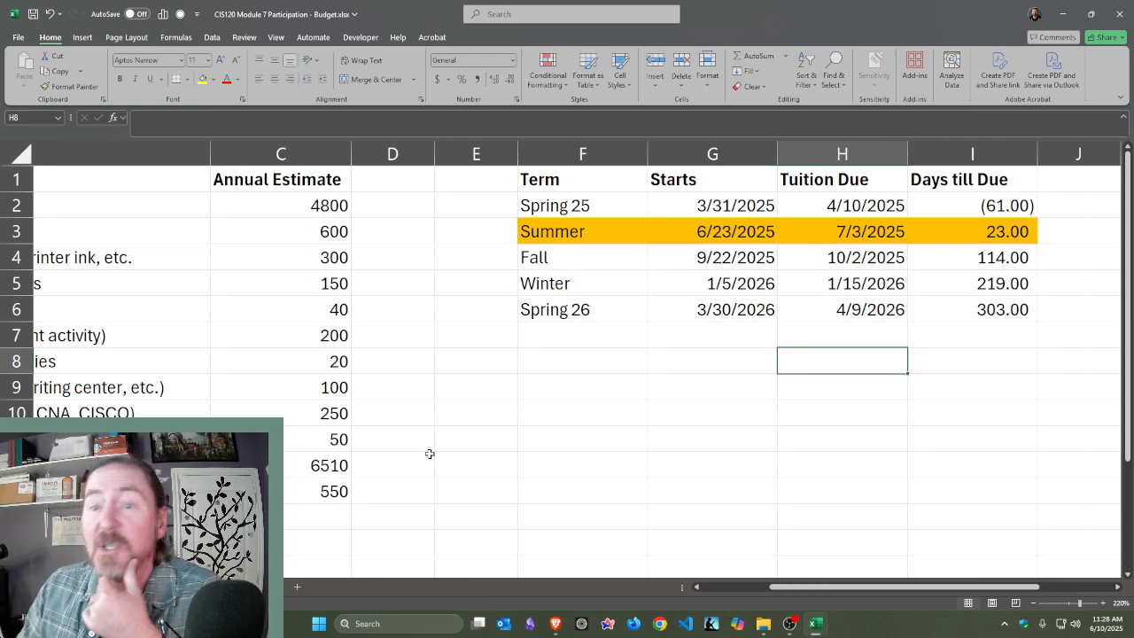
pyautogui.click(98, 587)
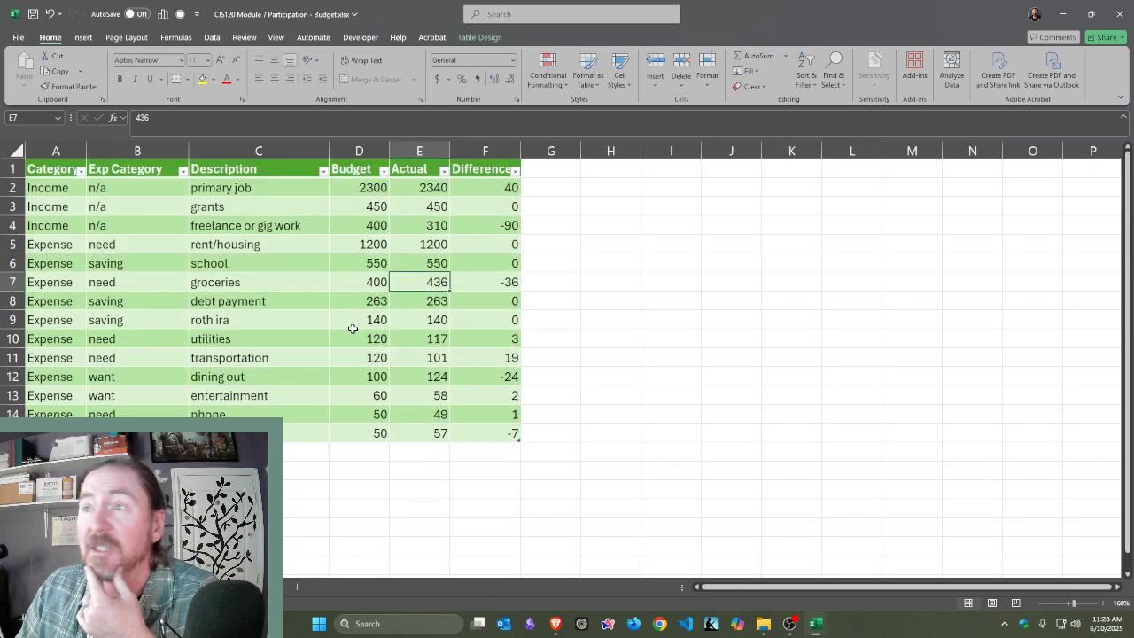
pyautogui.click(168, 586)
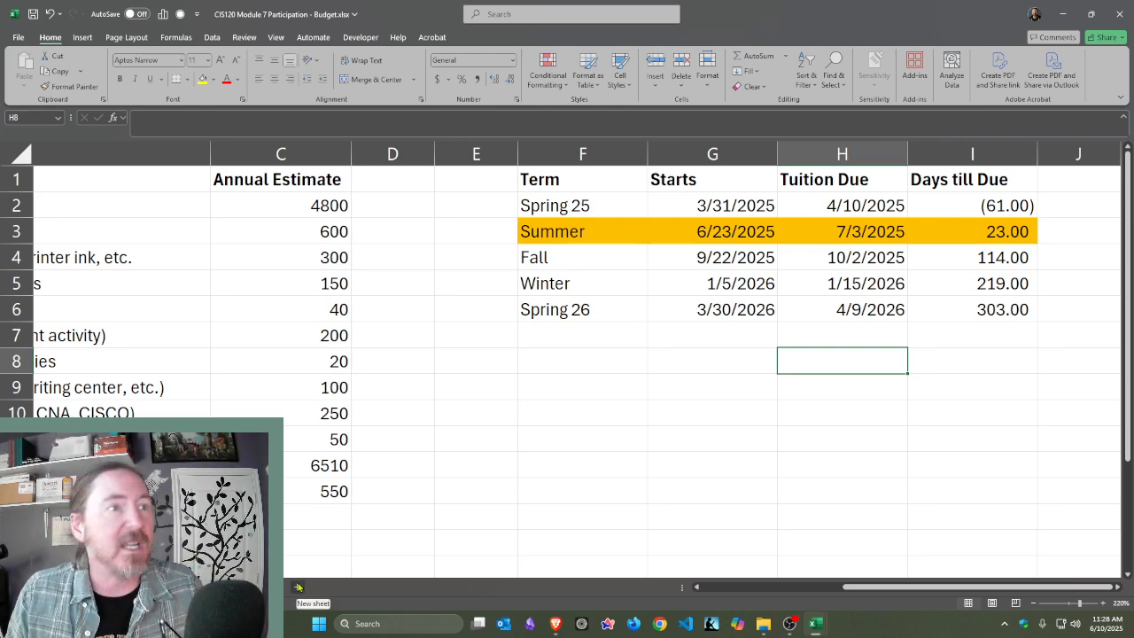
# Add a new worksheet after Monthly School Expense and name it Loan Payment.
pyautogui.click(1091, 13)
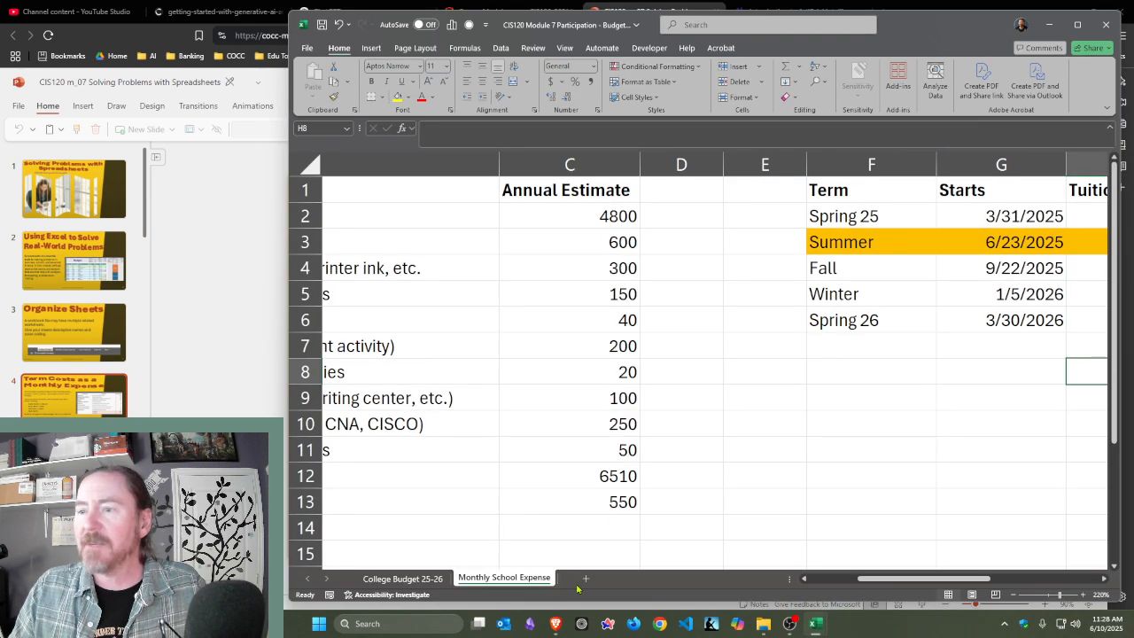
pyautogui.click(586, 579)
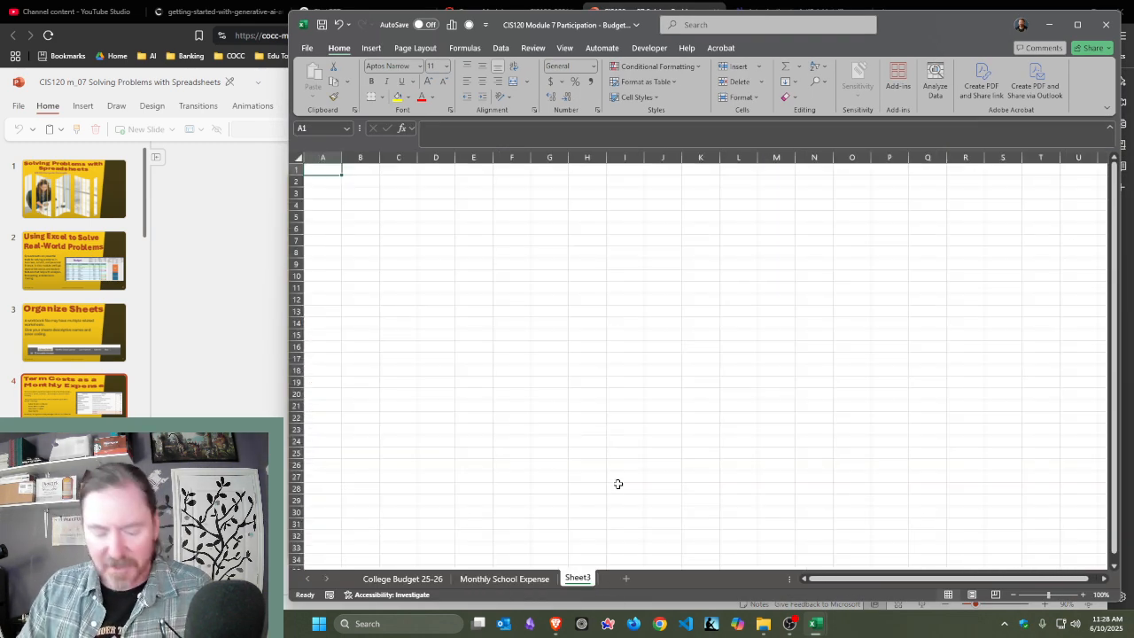
pyautogui.write('Loan')
pyautogui.press('Escape')
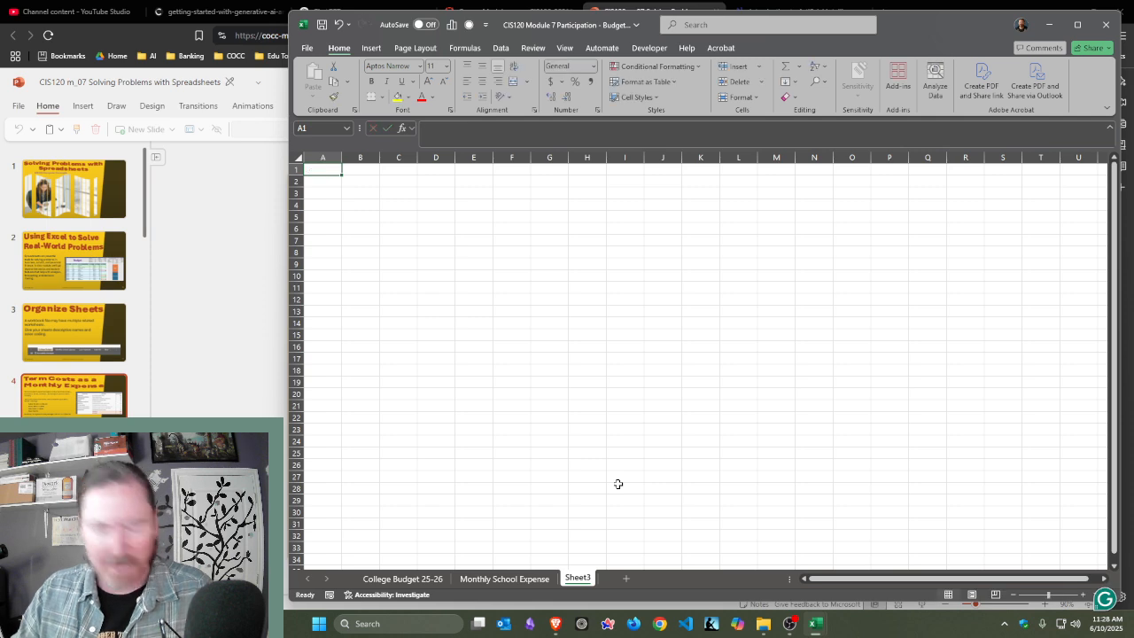
pyautogui.doubleClick(578, 578)
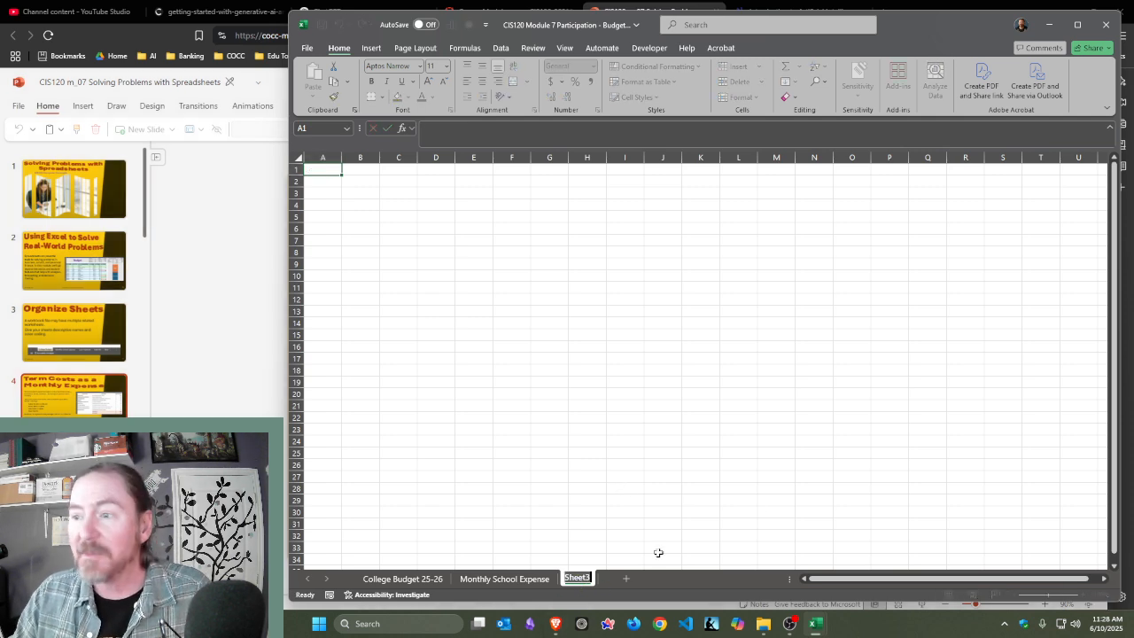
pyautogui.write('Loan Payment')
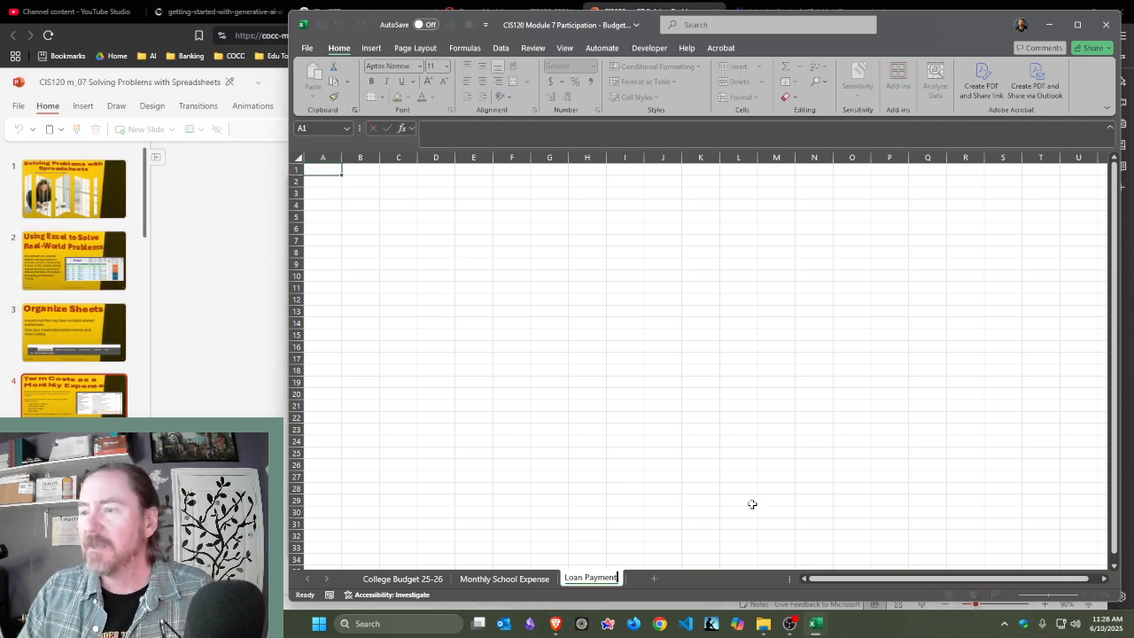
pyautogui.press('Return')
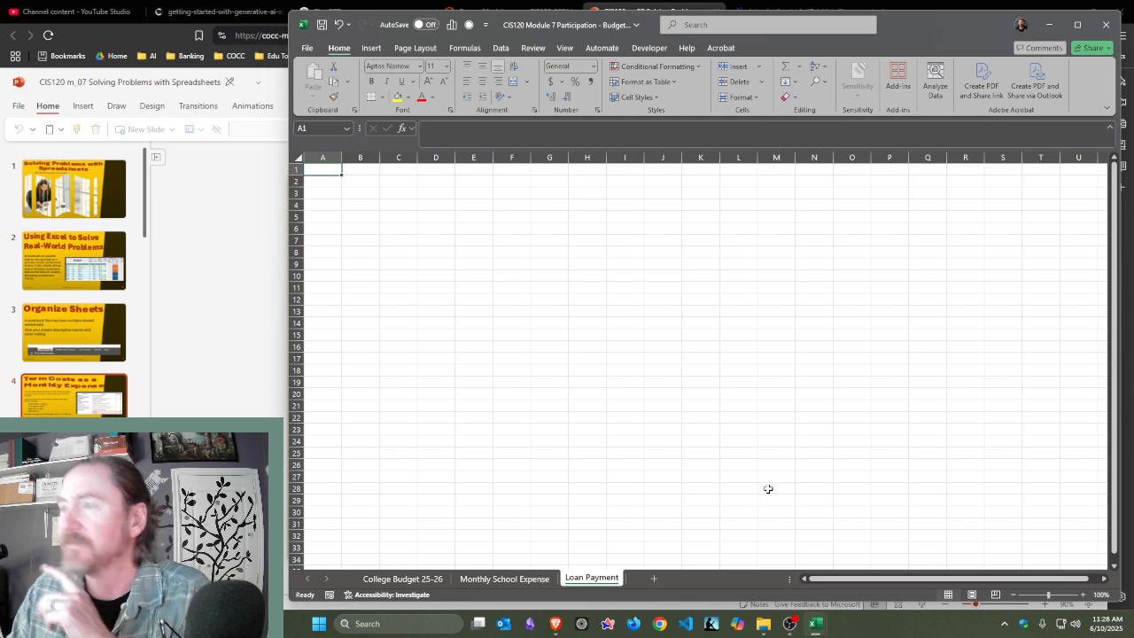
pyautogui.click(1078, 25)
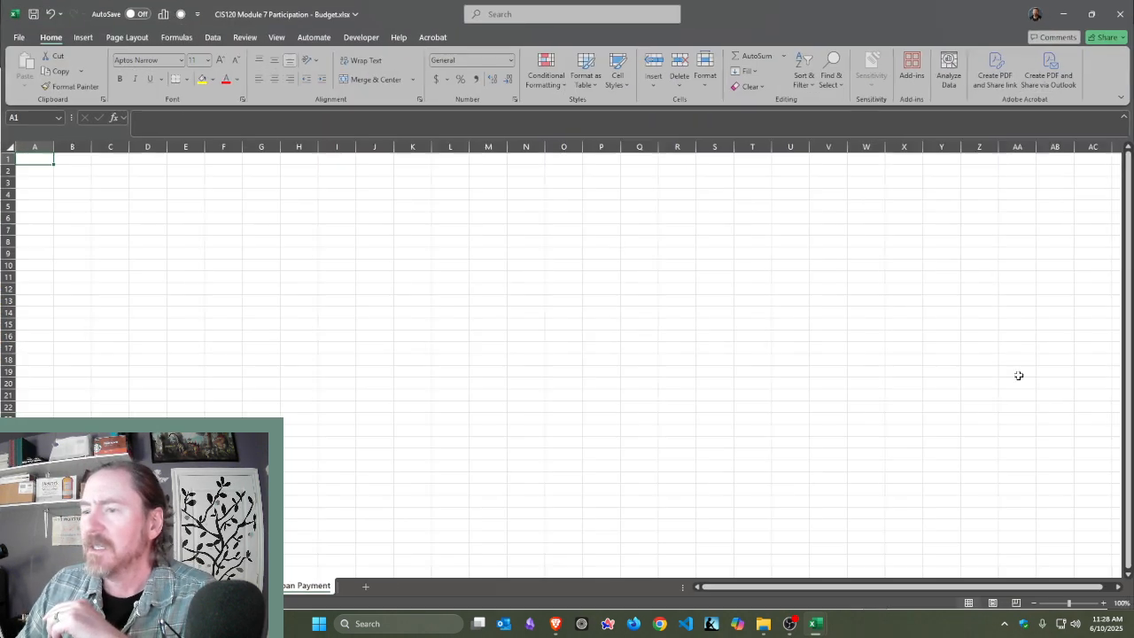
pyautogui.click(1104, 603)
pyautogui.click(1104, 603)
pyautogui.click(1103, 603)
pyautogui.click(1103, 604)
pyautogui.click(1103, 603)
pyautogui.click(1103, 604)
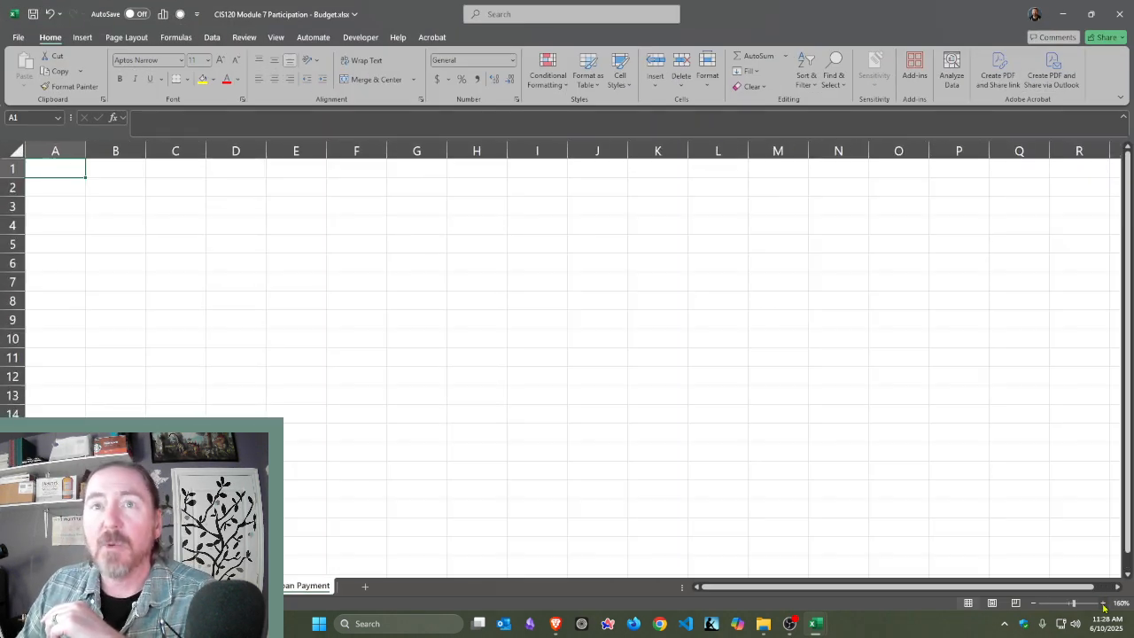
pyautogui.click(1104, 603)
pyautogui.click(1103, 603)
pyautogui.click(1104, 603)
pyautogui.click(1103, 604)
pyautogui.click(1103, 604)
pyautogui.click(1103, 604)
pyautogui.click(1103, 603)
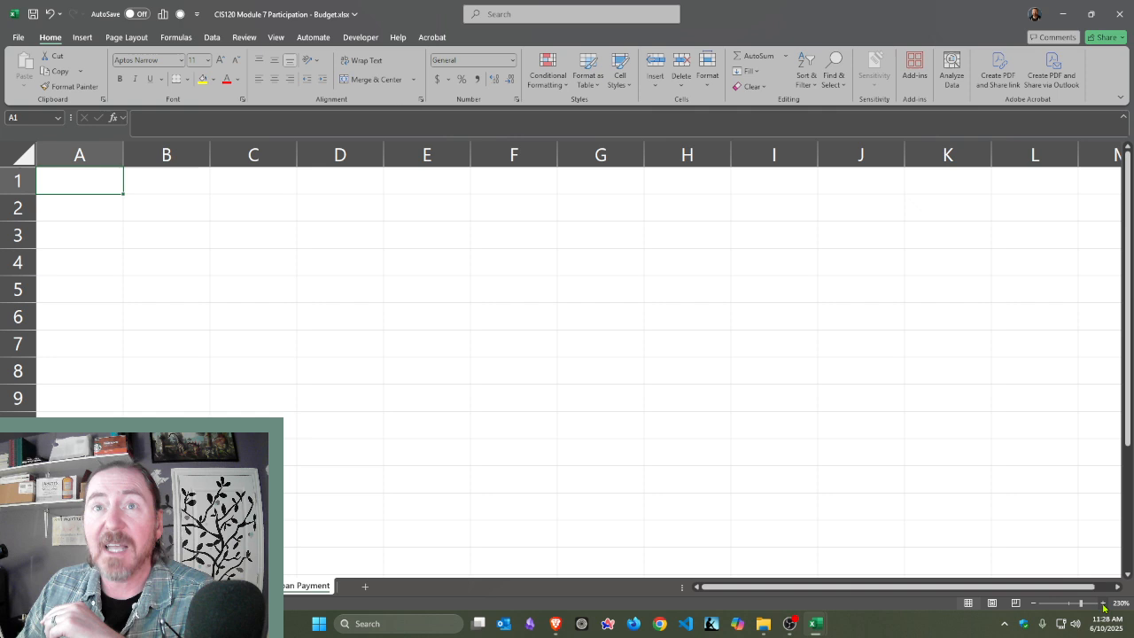
pyautogui.click(485, 371)
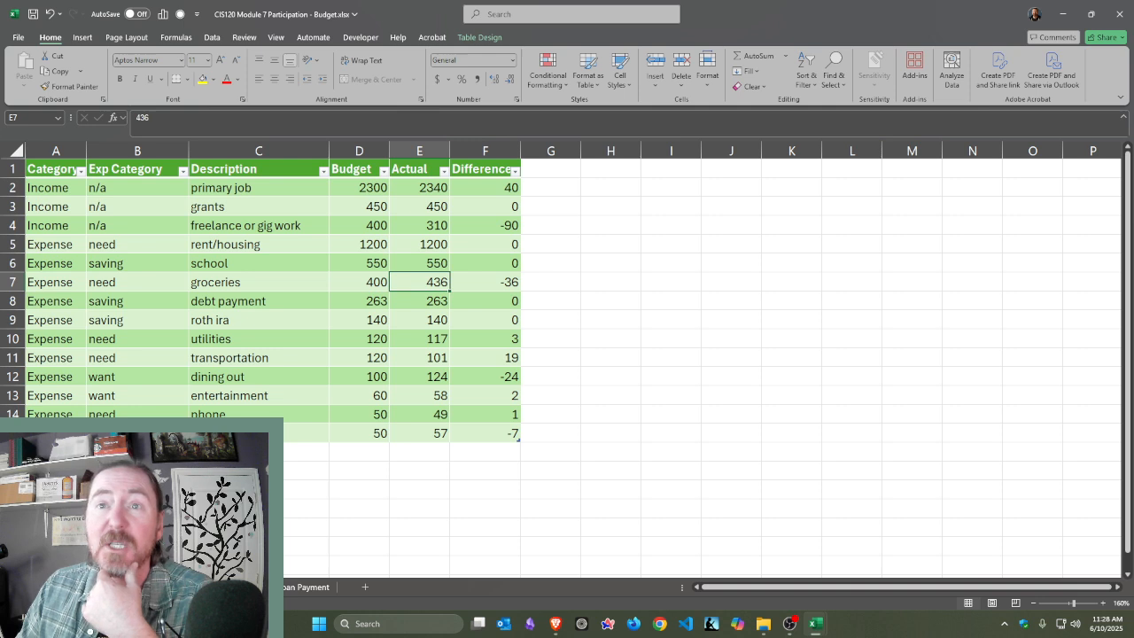
# Examine the debt payment and roth ira expense rows in the College Budget 25-26 table.
pyautogui.click(128, 347)
pyautogui.click(231, 305)
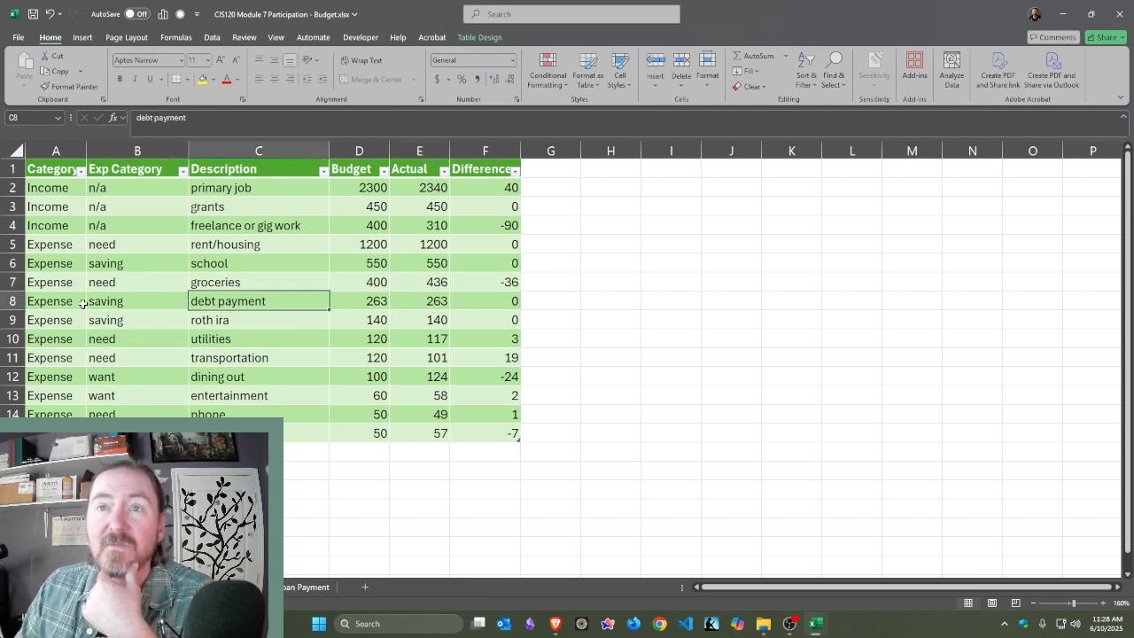
pyautogui.click(28, 302)
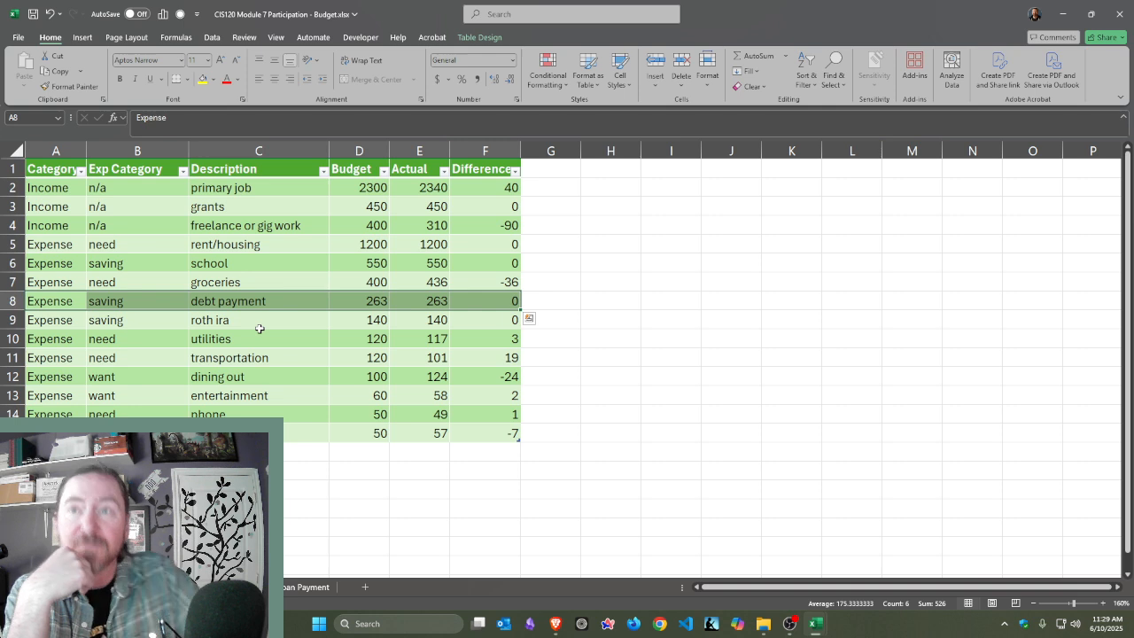
pyautogui.click(260, 327)
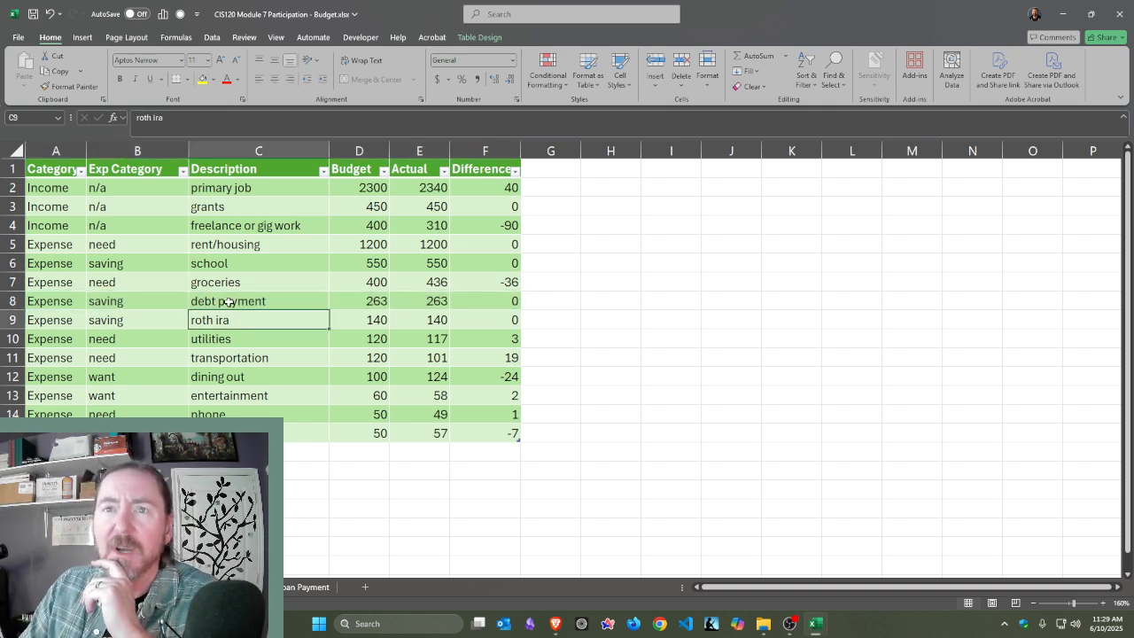
pyautogui.click(228, 303)
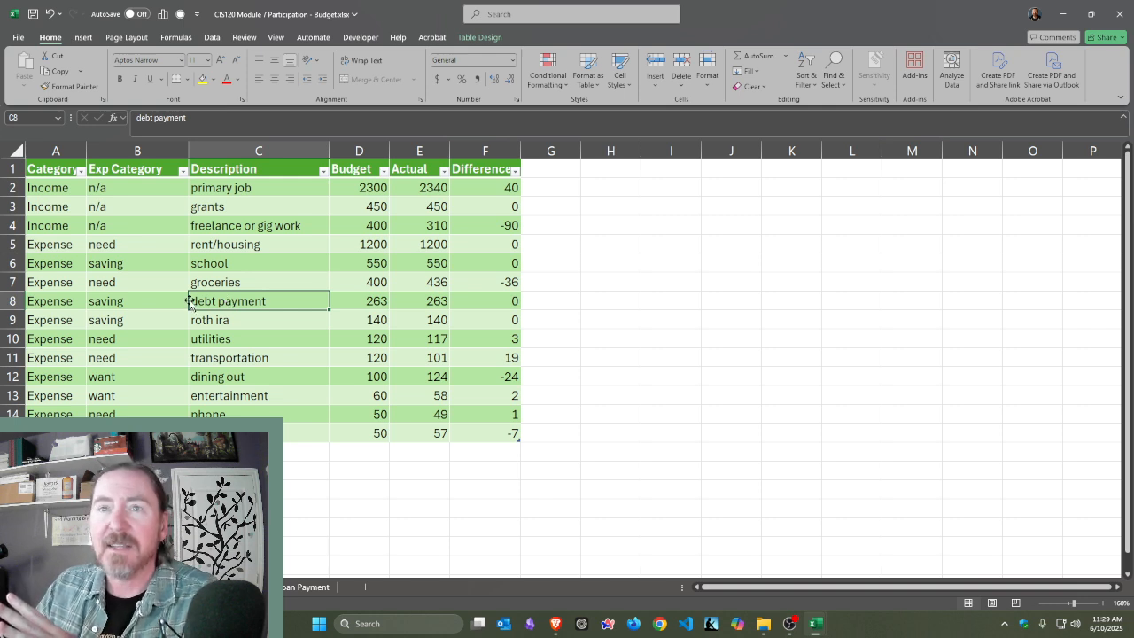
pyautogui.click(277, 382)
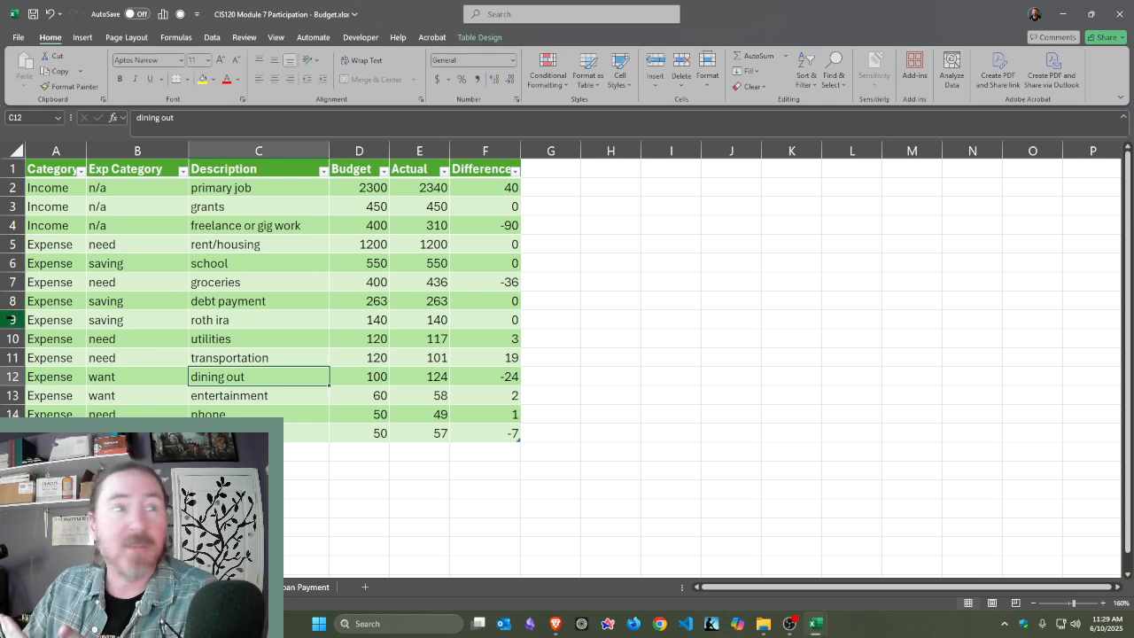
# Insert a table row above roth ira and enter Expense as its Category and saving as its Exp Category.
pyautogui.rightClick(12, 319)
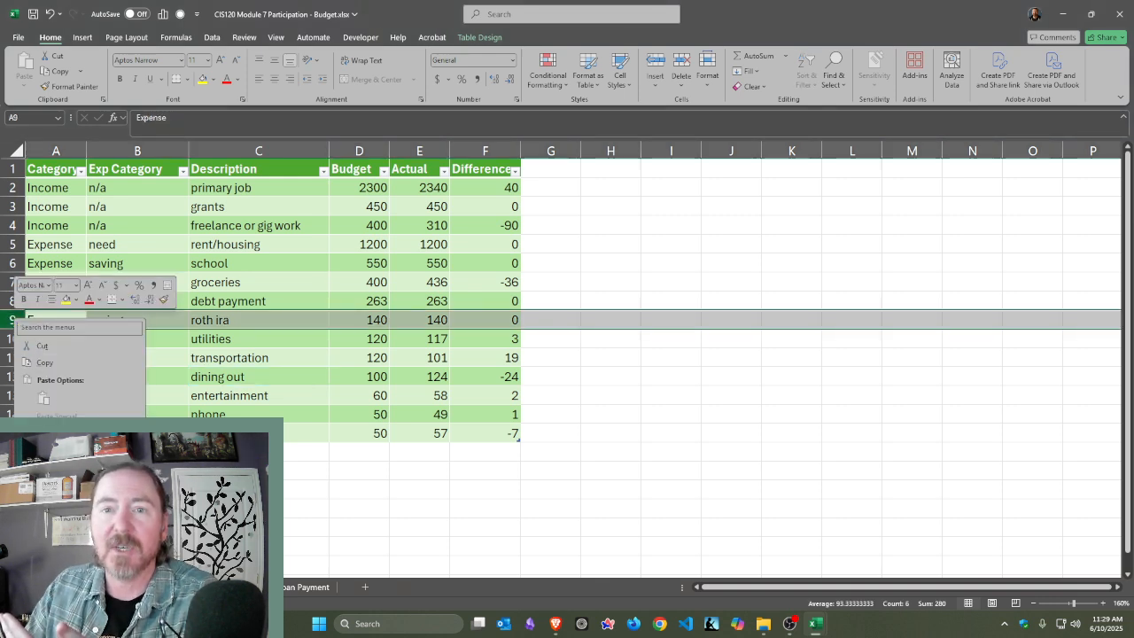
pyautogui.press('d')
pyautogui.click(200, 398)
pyautogui.click(56, 316)
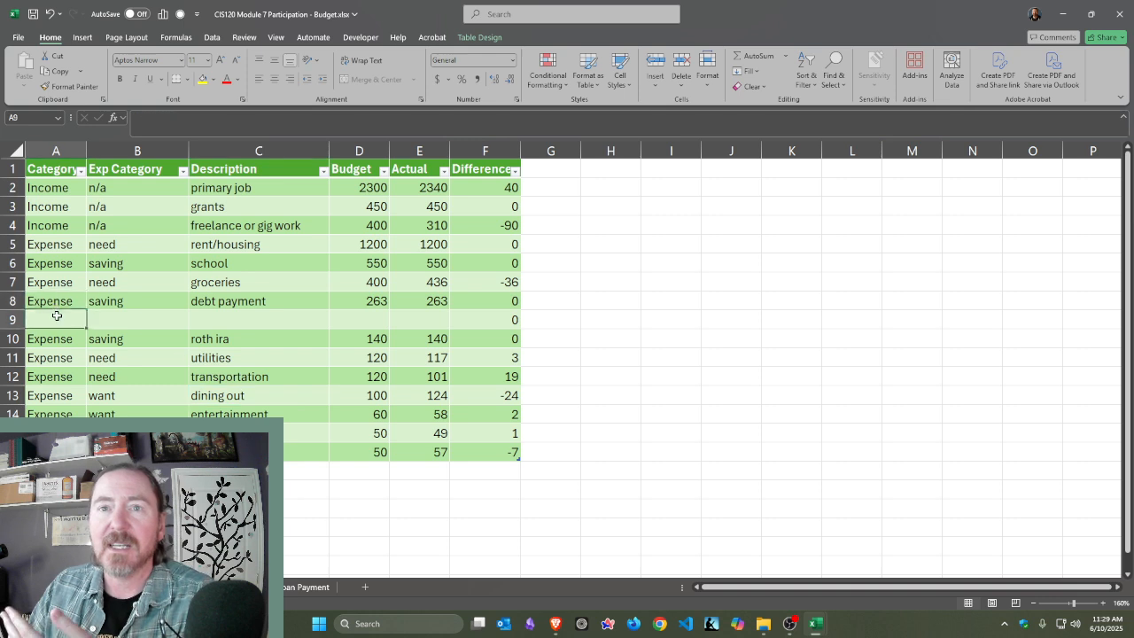
pyautogui.write('Expr')
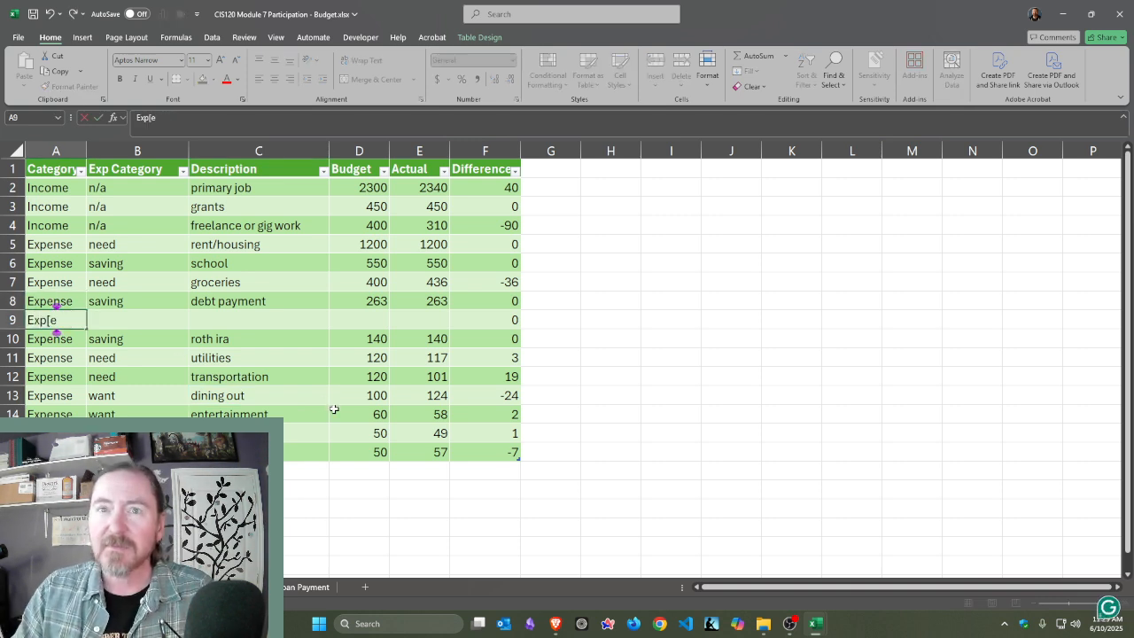
pyautogui.press('BackSpace')
pyautogui.write('ense')
pyautogui.press('Tab')
pyautogui.write('sav')
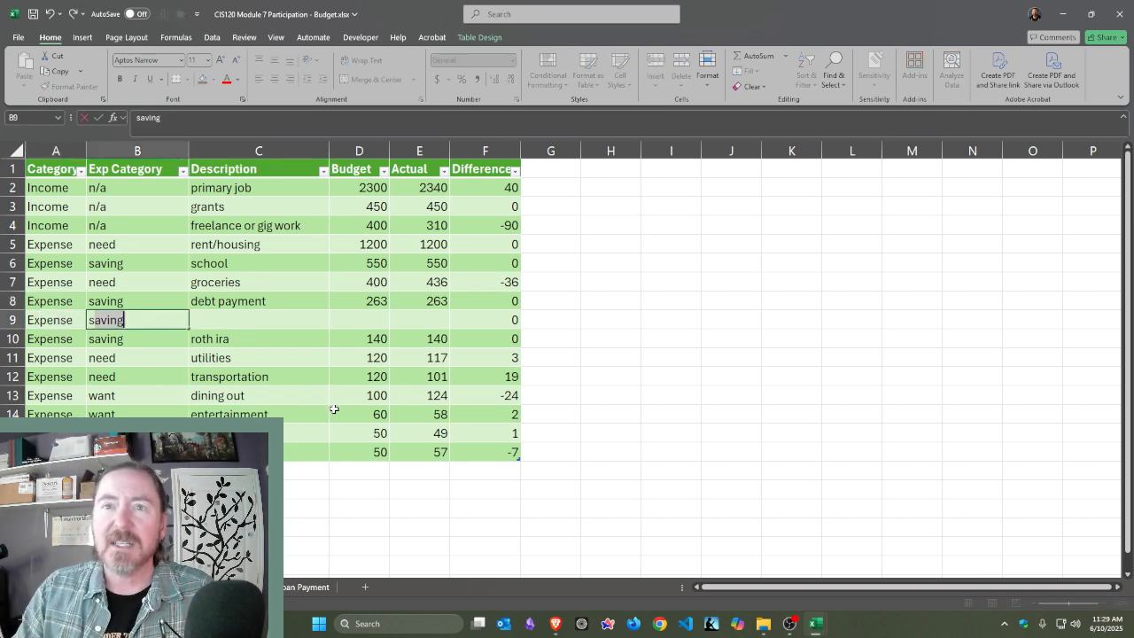
pyautogui.write('ing')
pyautogui.press('Tab')
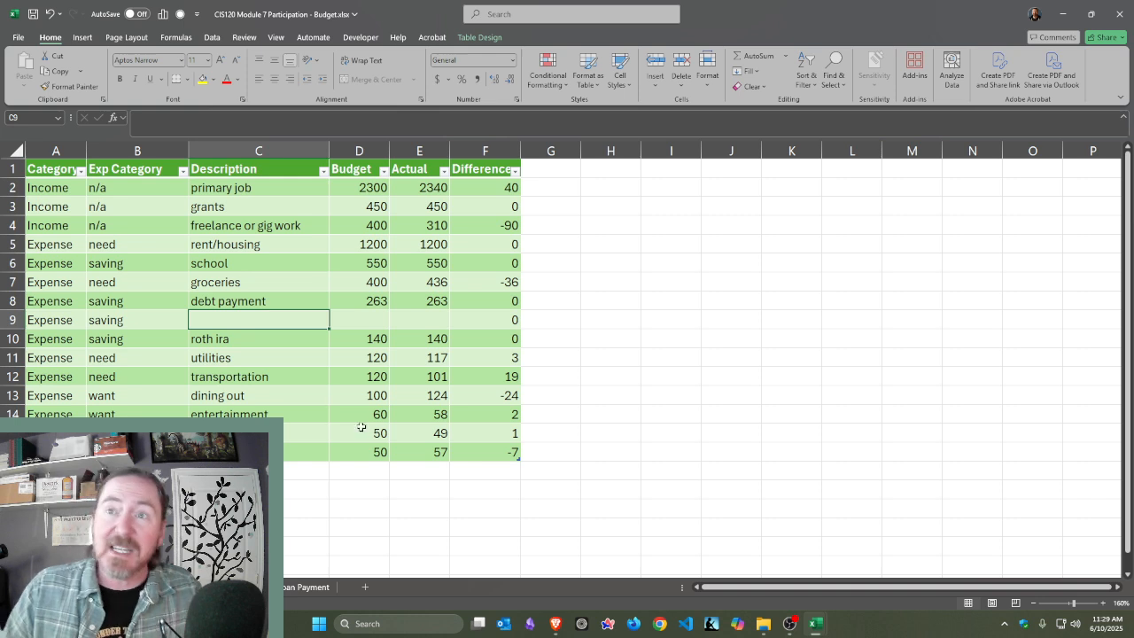
# Review which expenses are categorized as saving, from school through debt payment to roth ira.
pyautogui.click(133, 268)
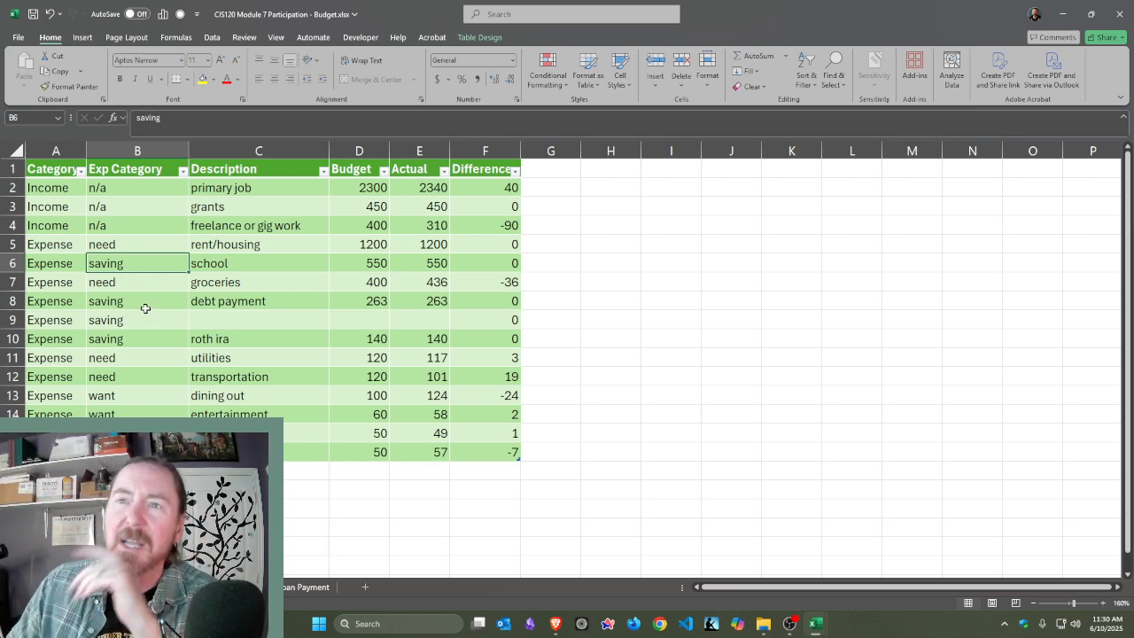
pyautogui.click(143, 305)
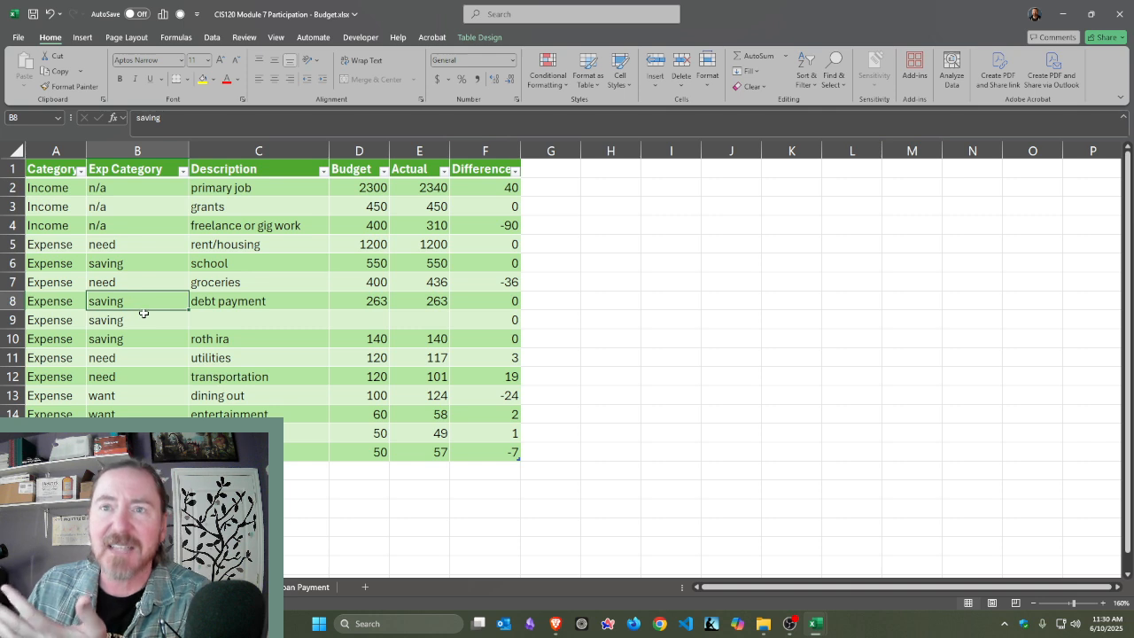
pyautogui.click(143, 319)
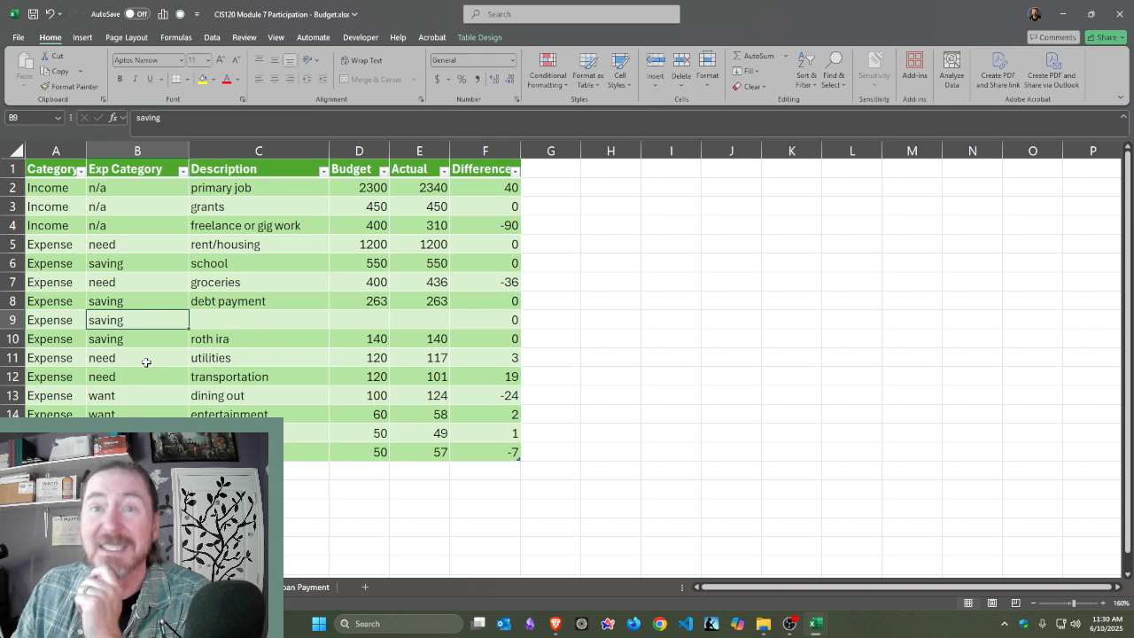
pyautogui.click(139, 339)
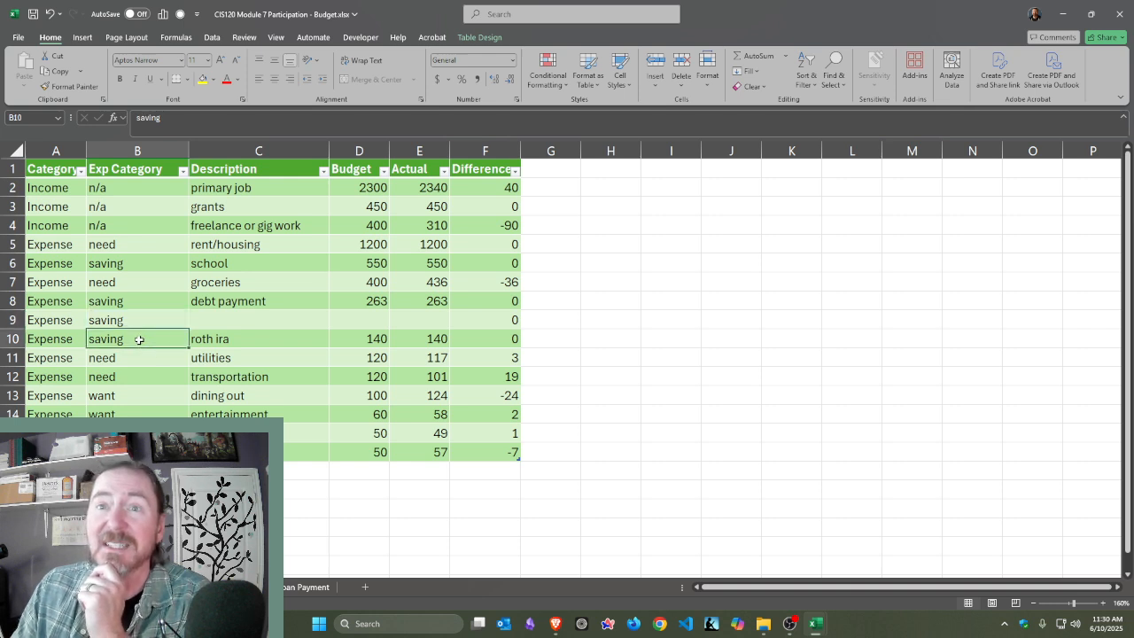
pyautogui.click(223, 342)
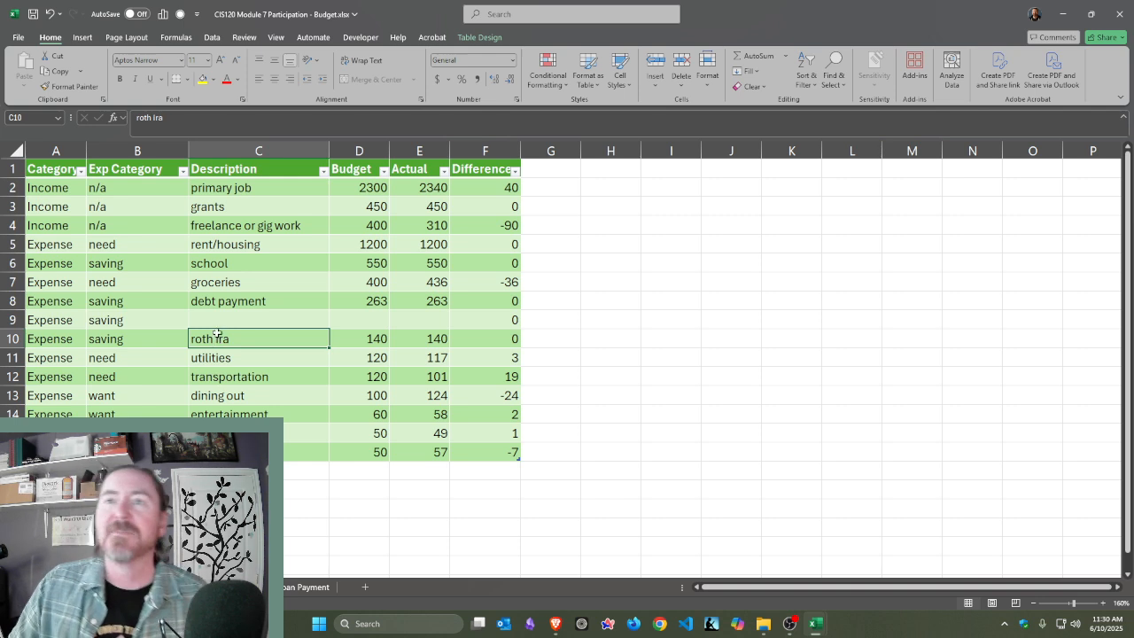
pyautogui.click(222, 323)
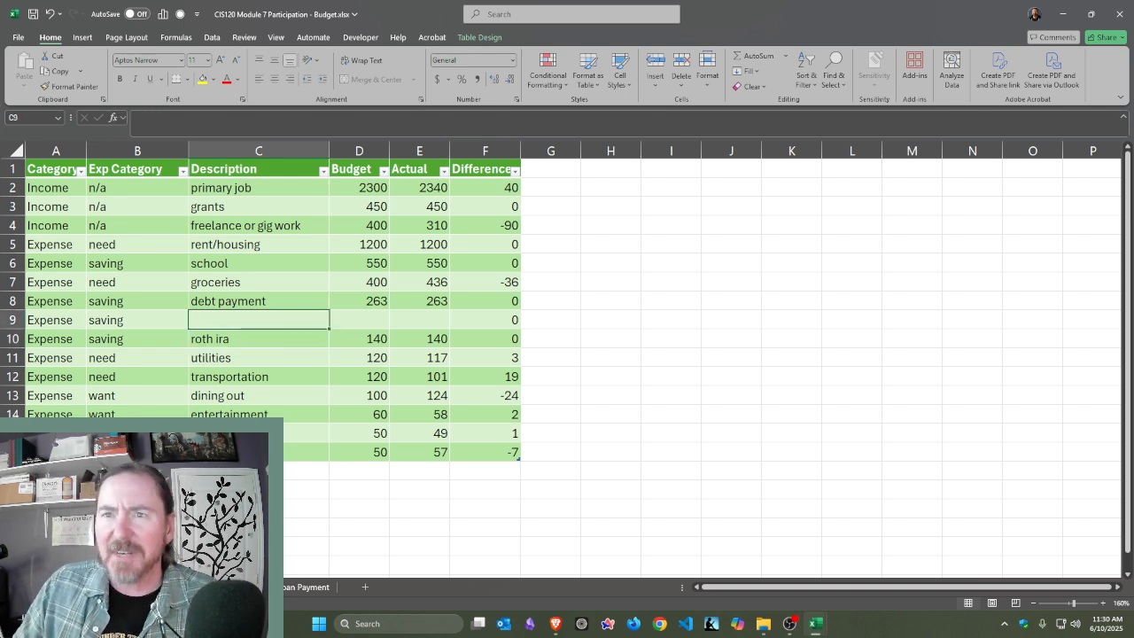
pyautogui.click(225, 360)
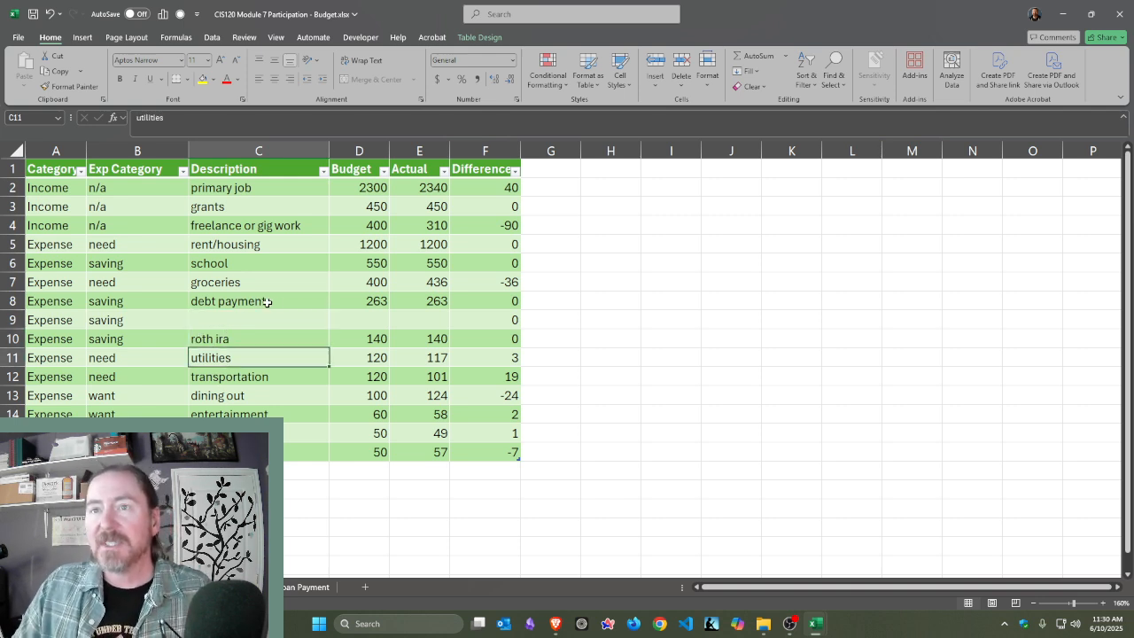
# Change the debt payment description to CC debt payment.
pyautogui.doubleClick(200, 301)
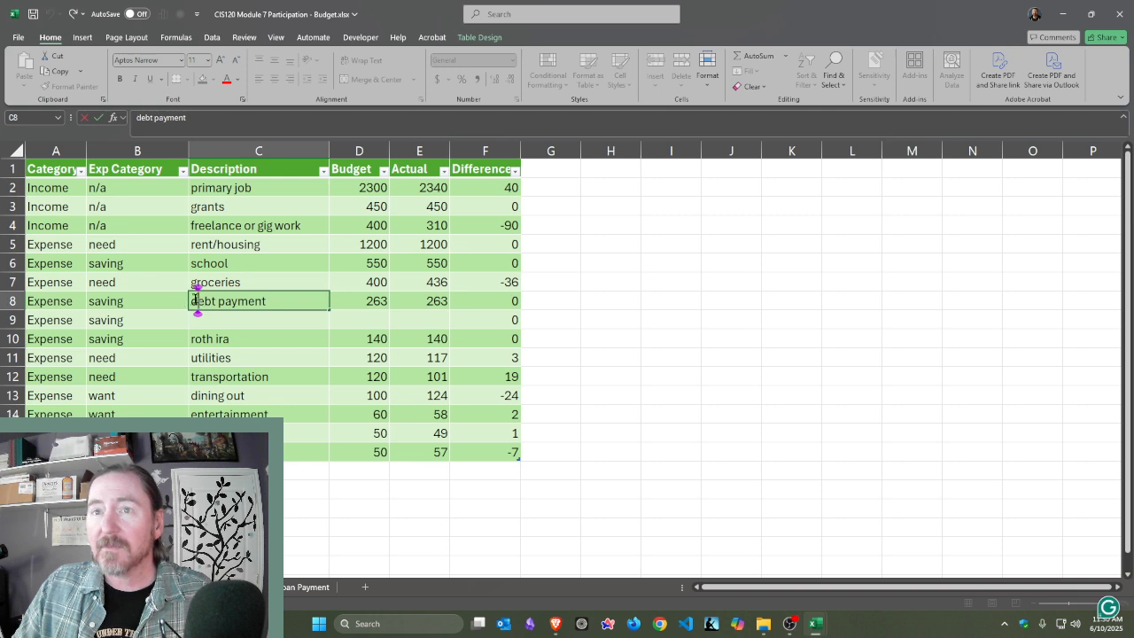
pyautogui.click(193, 303)
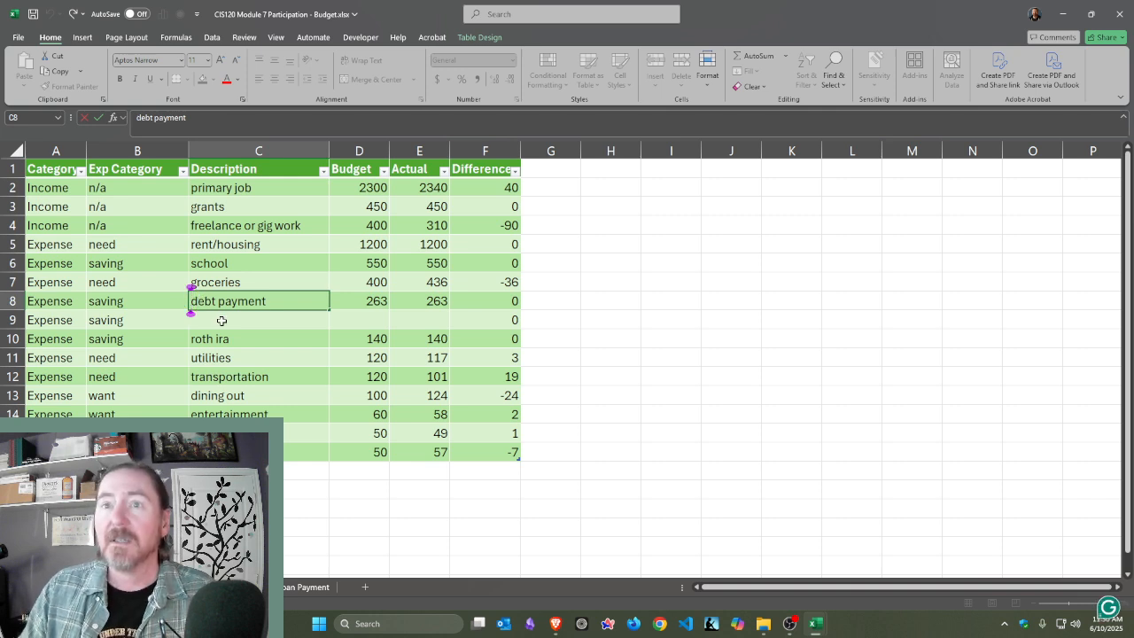
pyautogui.write('CC')
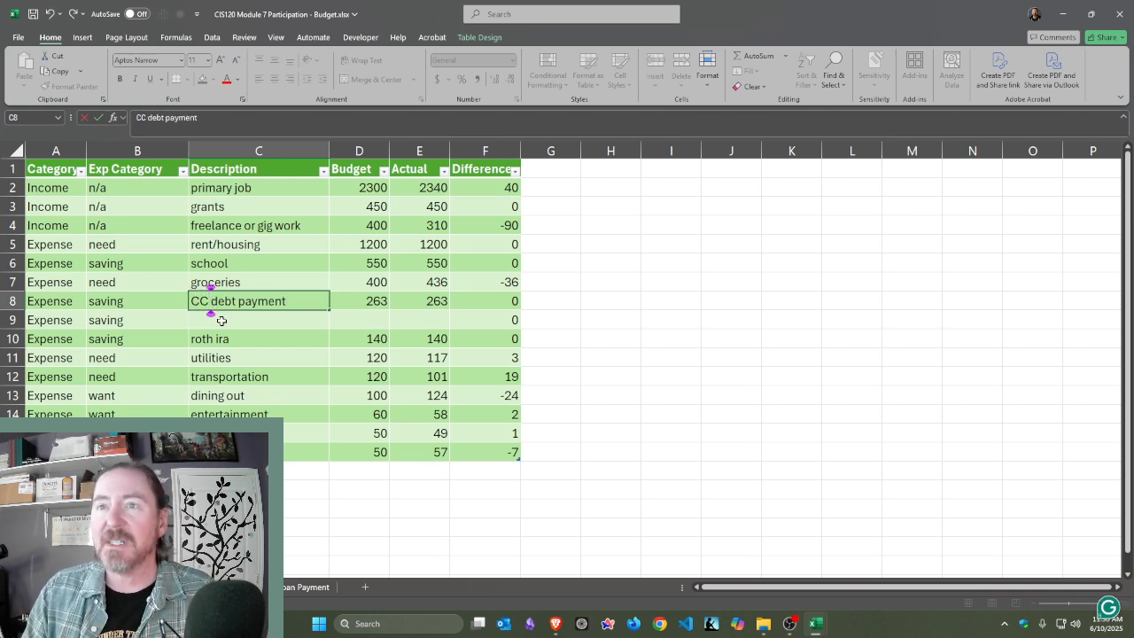
pyautogui.press('Return')
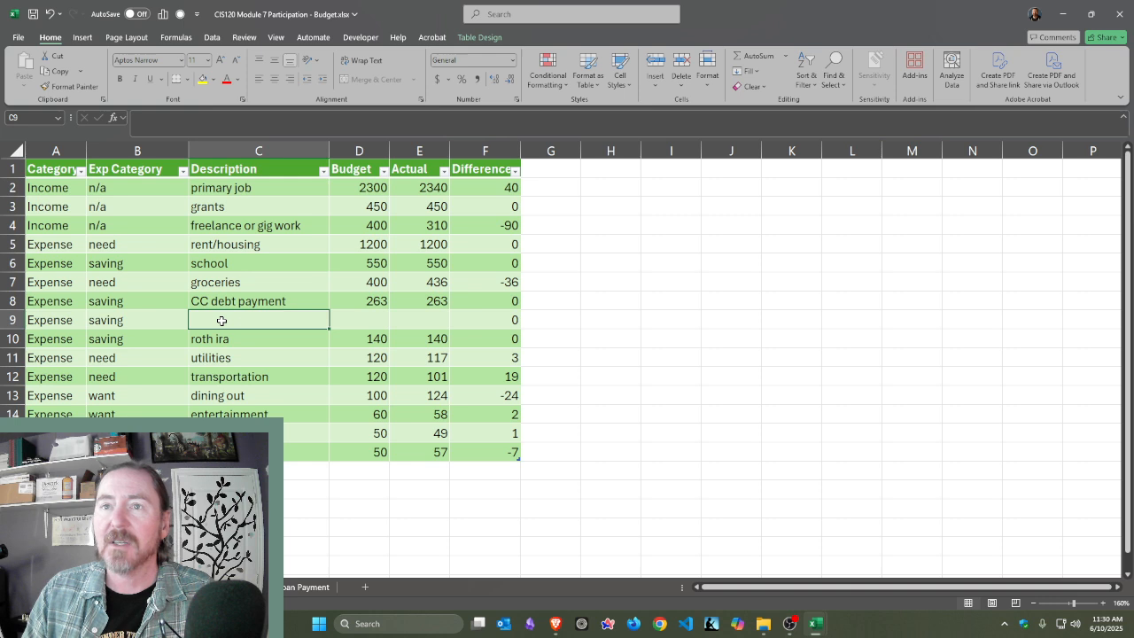
# Describe the new saving row as Student Loan Debt and enter 100 for both its Budget and Actual amounts.
pyautogui.write('Stud')
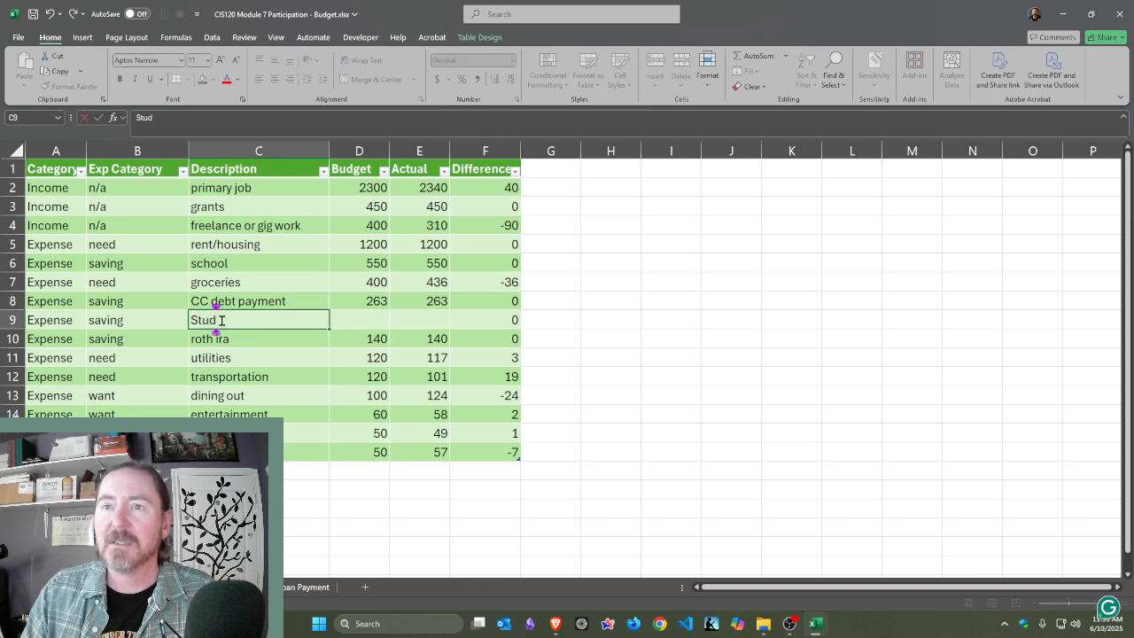
pyautogui.write('ent Loan De')
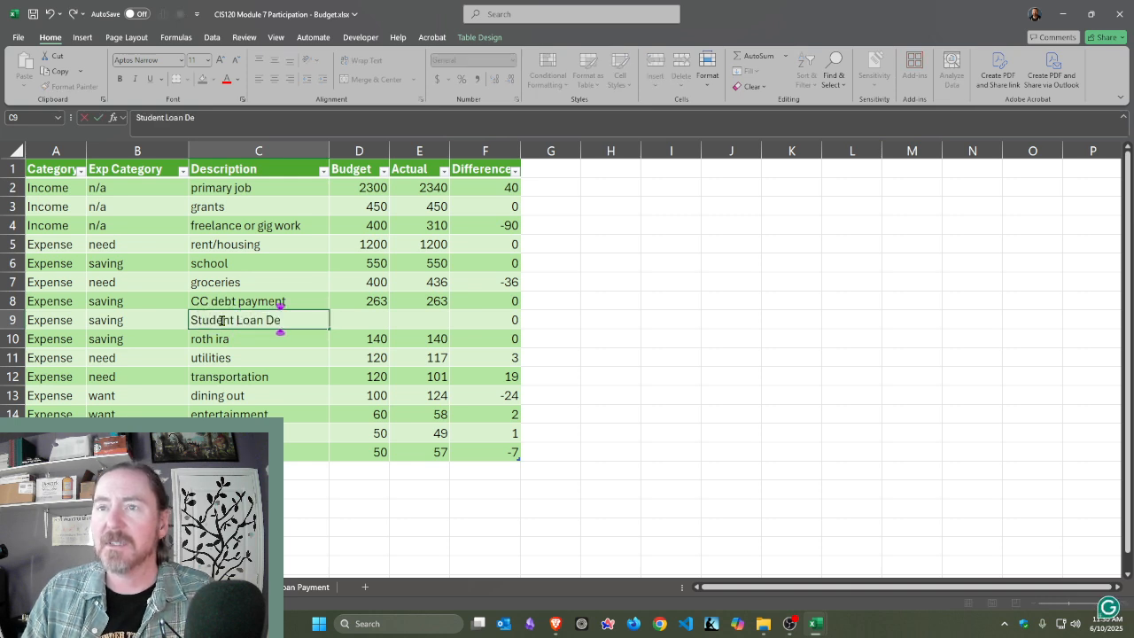
pyautogui.write('bt')
pyautogui.press('Return')
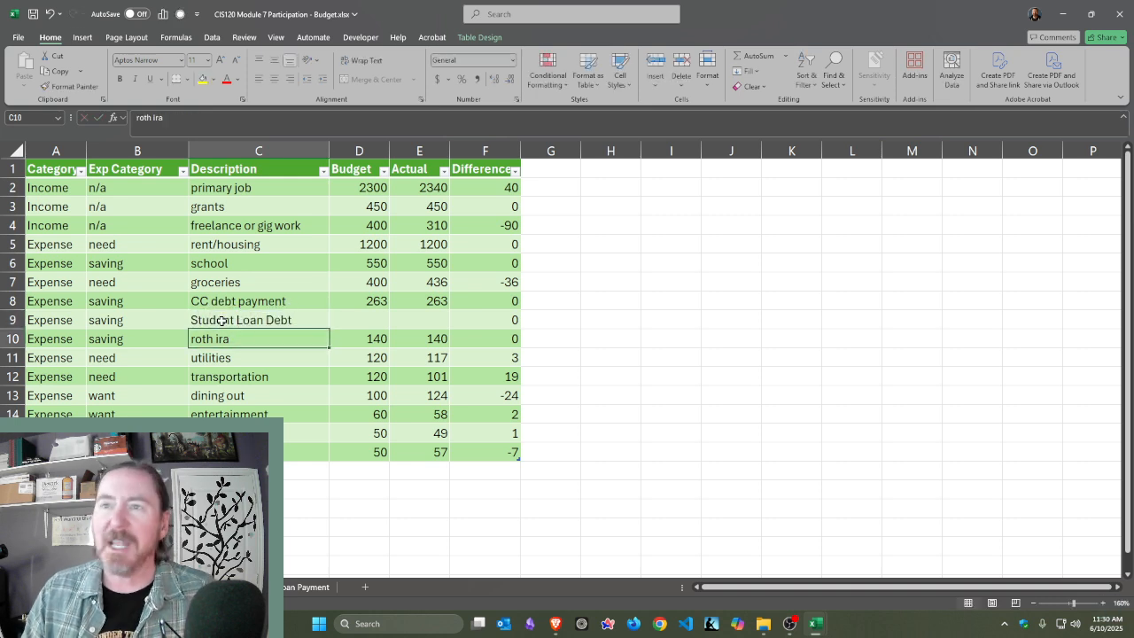
pyautogui.click(369, 317)
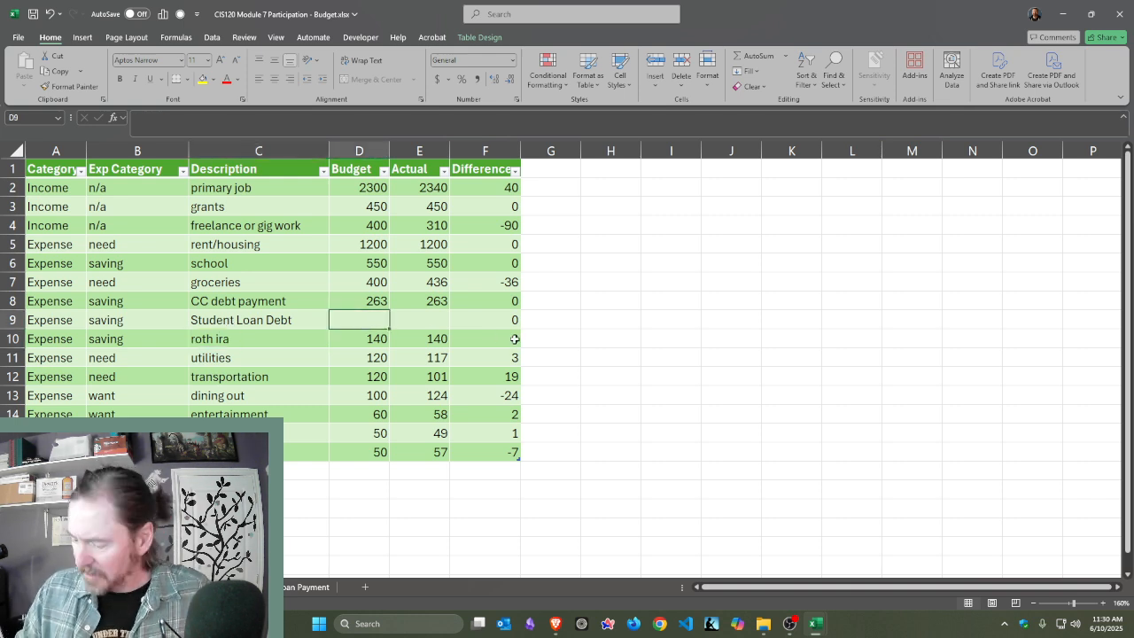
pyautogui.write('100')
pyautogui.press('Tab')
pyautogui.write('1')
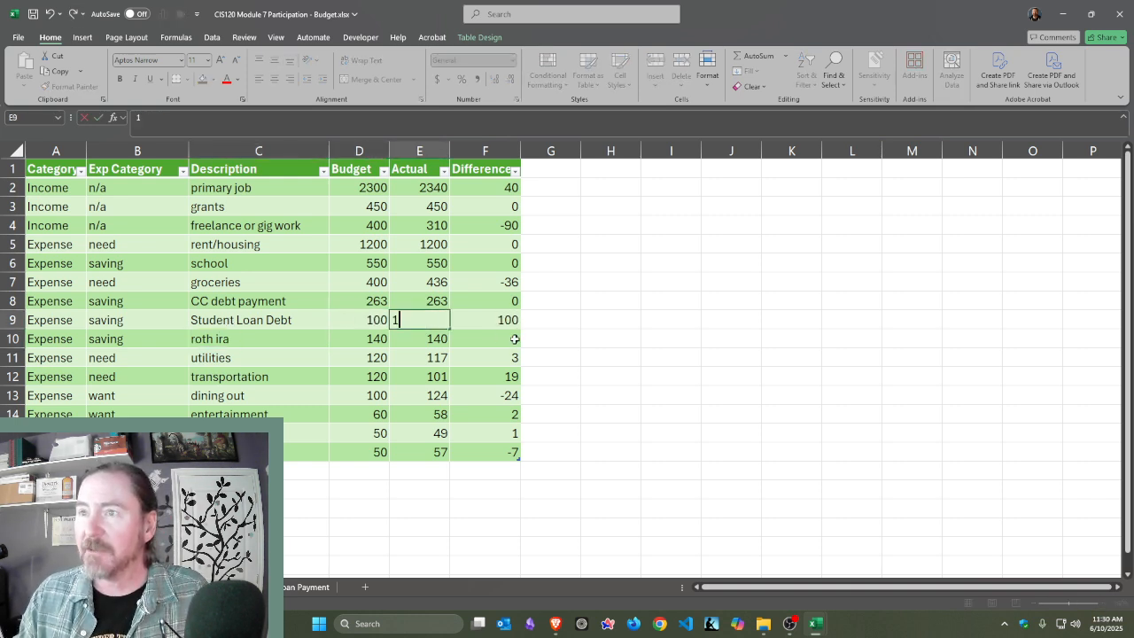
pyautogui.write('00')
pyautogui.press('Return')
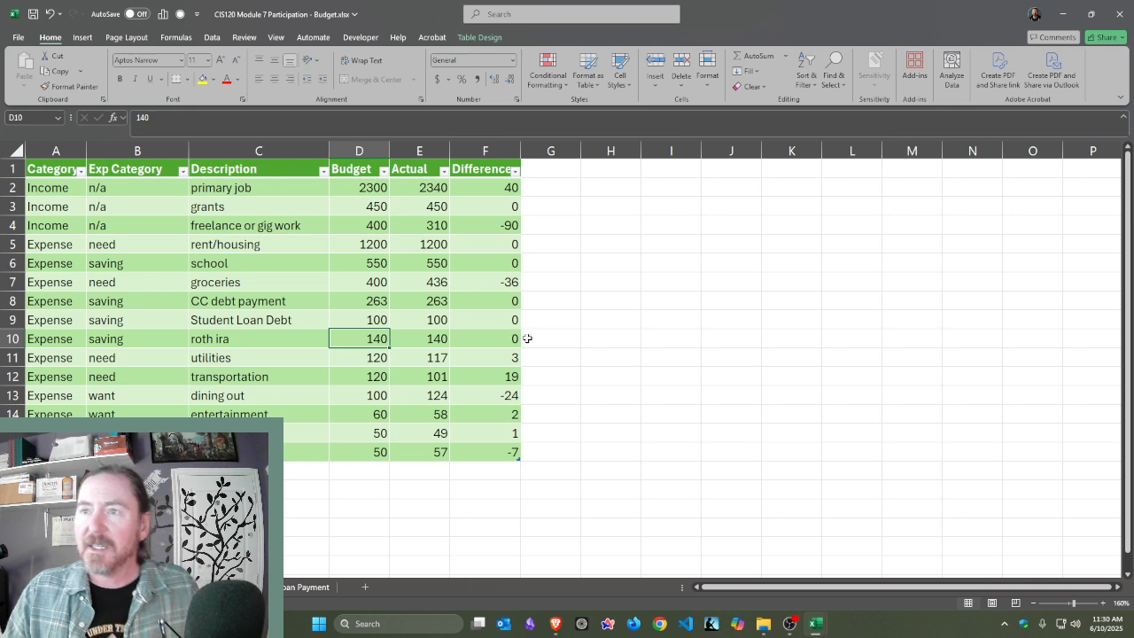
pyautogui.click(368, 321)
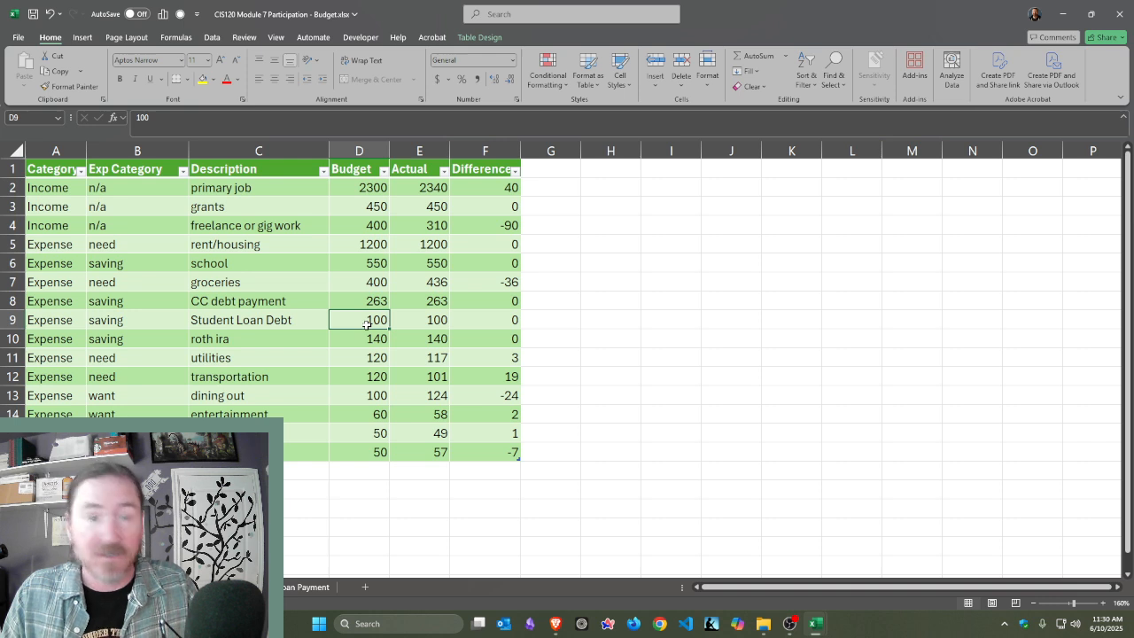
# Insert a row below roth ira and fill in Expense, saving and emergency fund as its category, expense category and description.
pyautogui.click(240, 342)
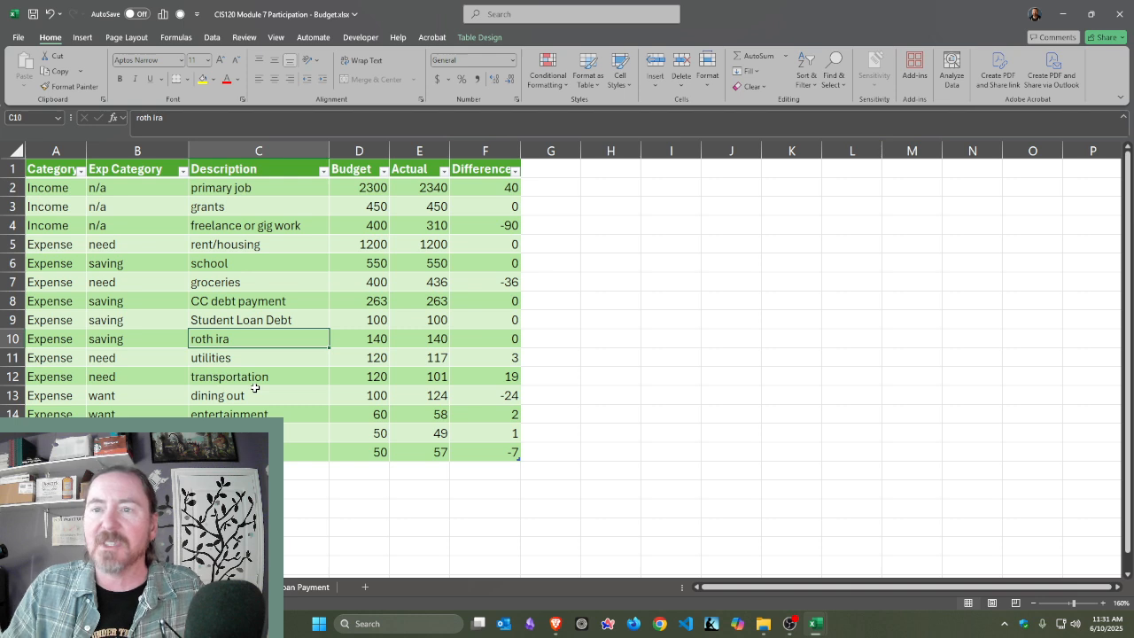
pyautogui.rightClick(16, 358)
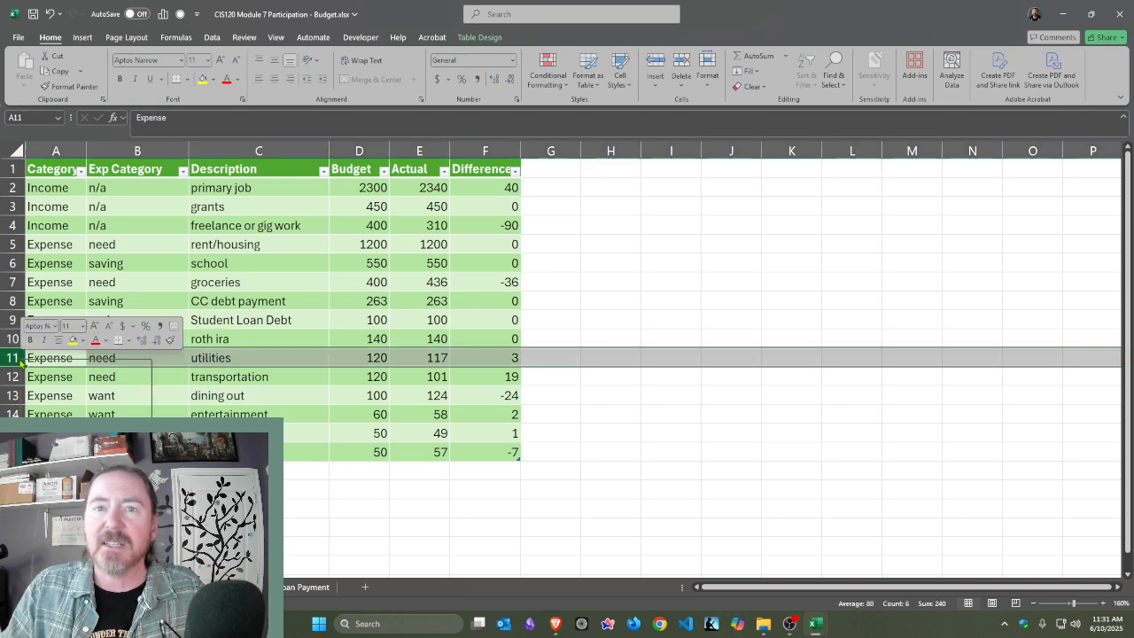
pyautogui.click(66, 487)
pyautogui.click(127, 415)
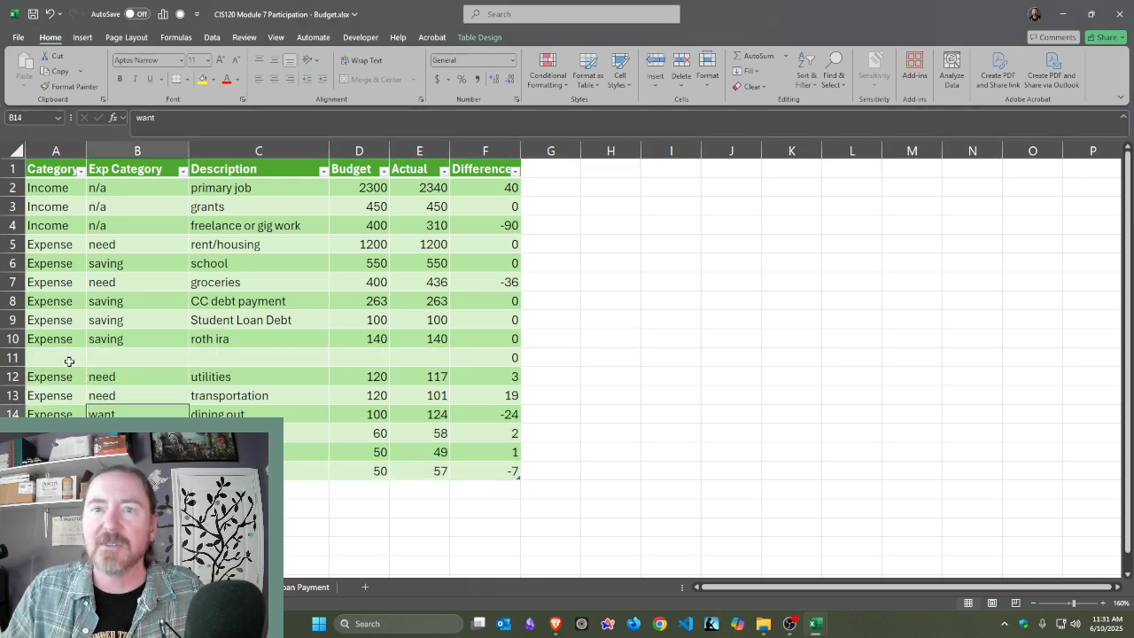
pyautogui.click(69, 362)
pyautogui.write('Expense')
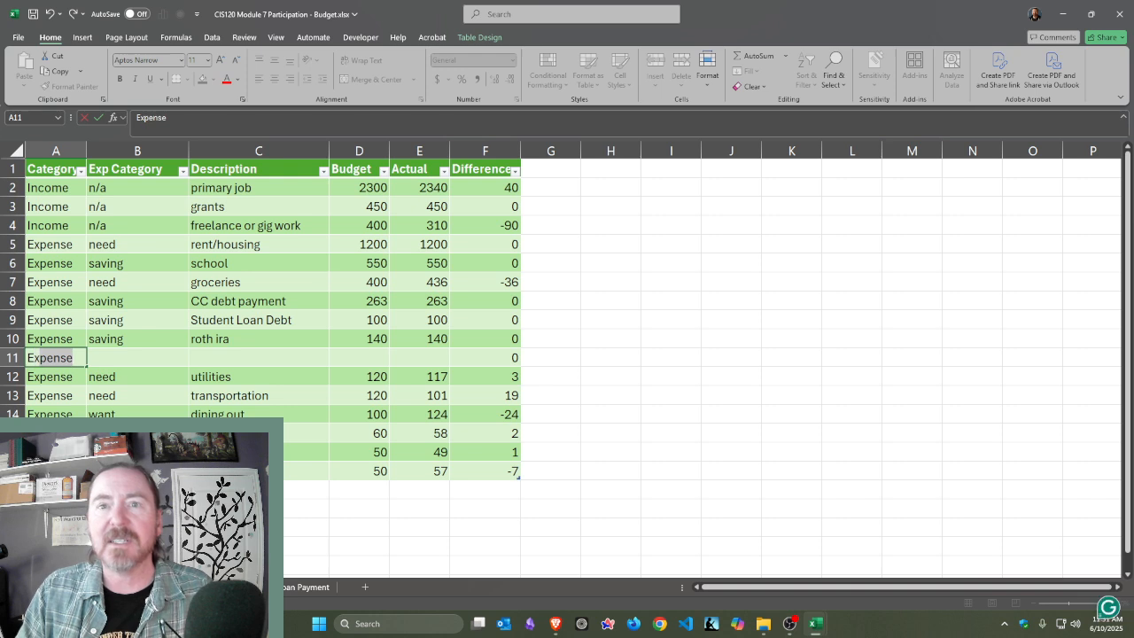
pyautogui.press('Tab')
pyautogui.write('saving')
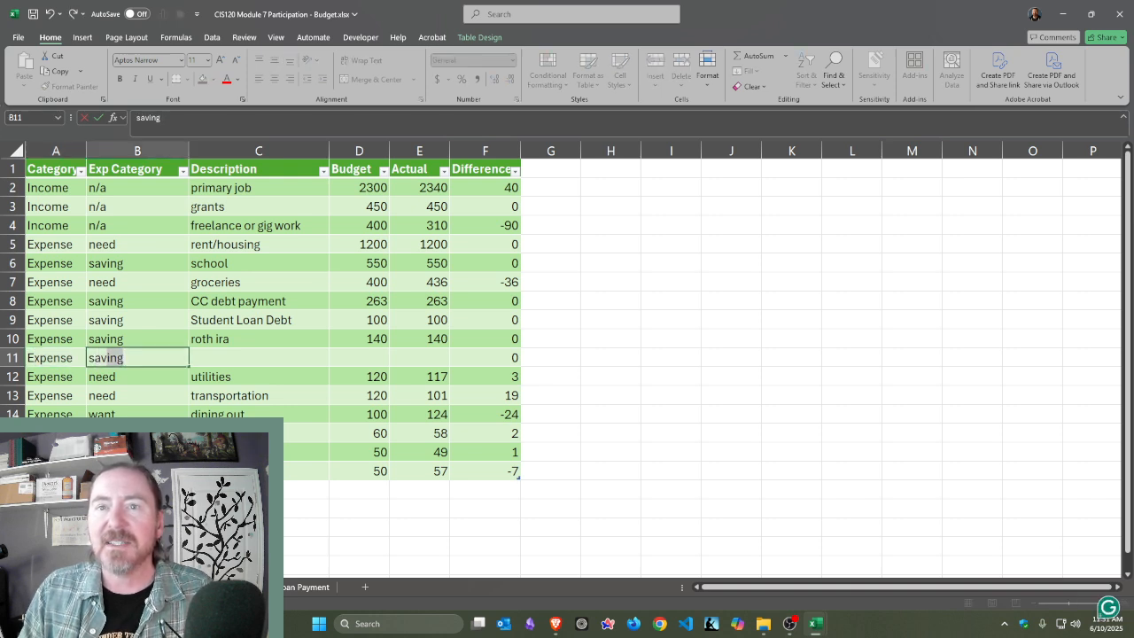
pyautogui.press('Tab')
pyautogui.write('emerg')
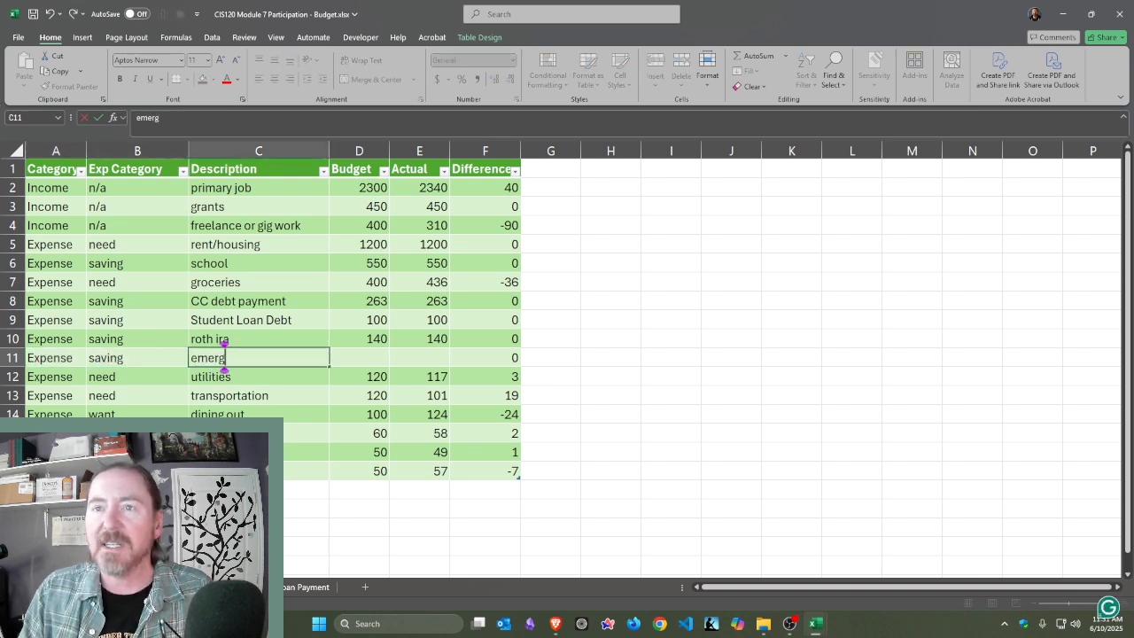
pyautogui.write('ency fund')
pyautogui.press('Tab')
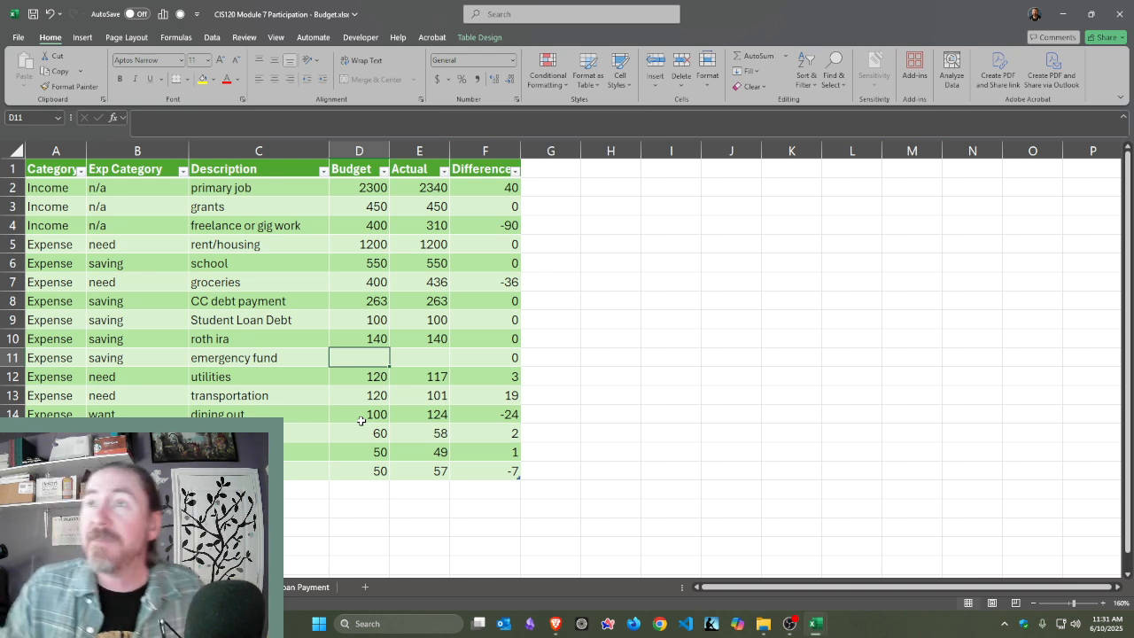
# Check the total of the Actual amounts for all expenses from rent/housing down to the last table row.
pyautogui.click(393, 395)
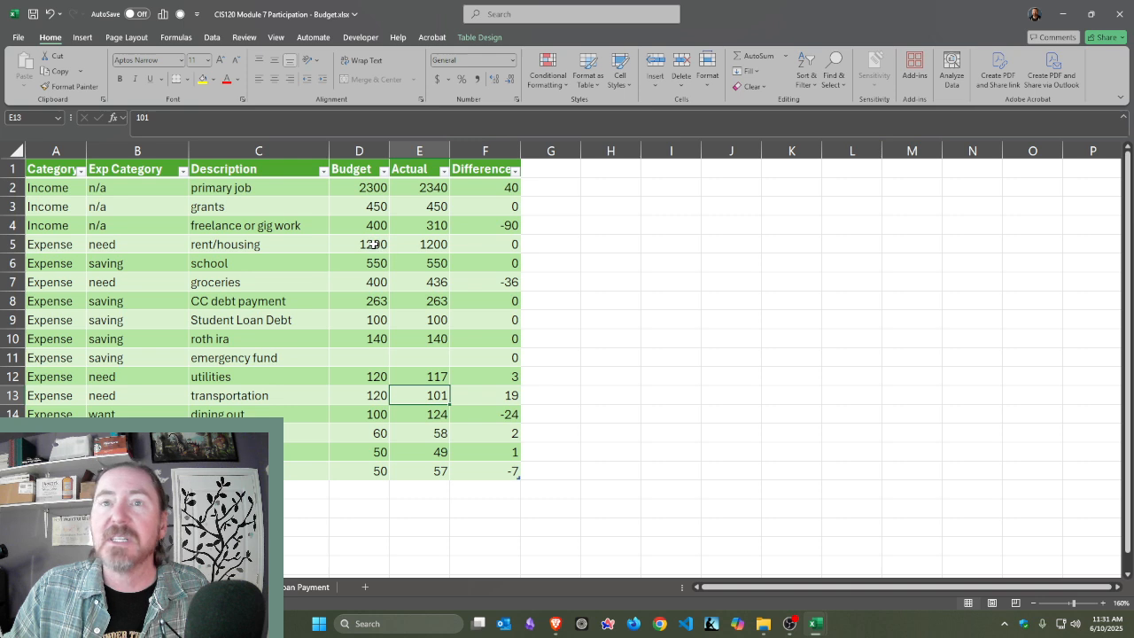
pyautogui.moveTo(426, 248); pyautogui.dragTo(423, 469)
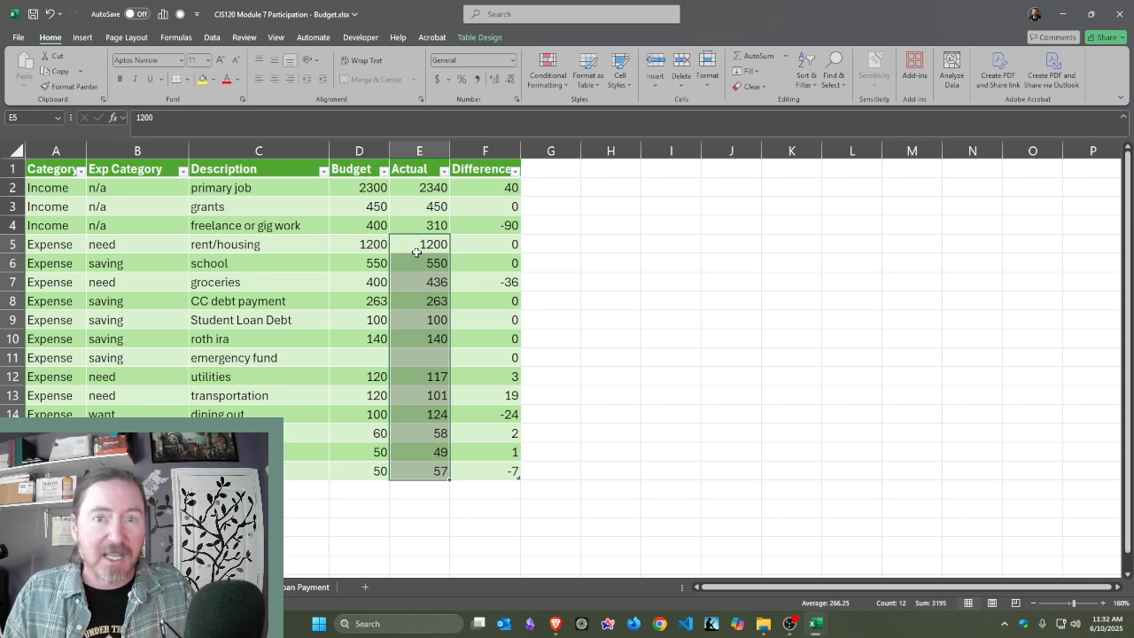
pyautogui.moveTo(415, 344); pyautogui.dragTo(396, 355)
pyautogui.click(405, 322)
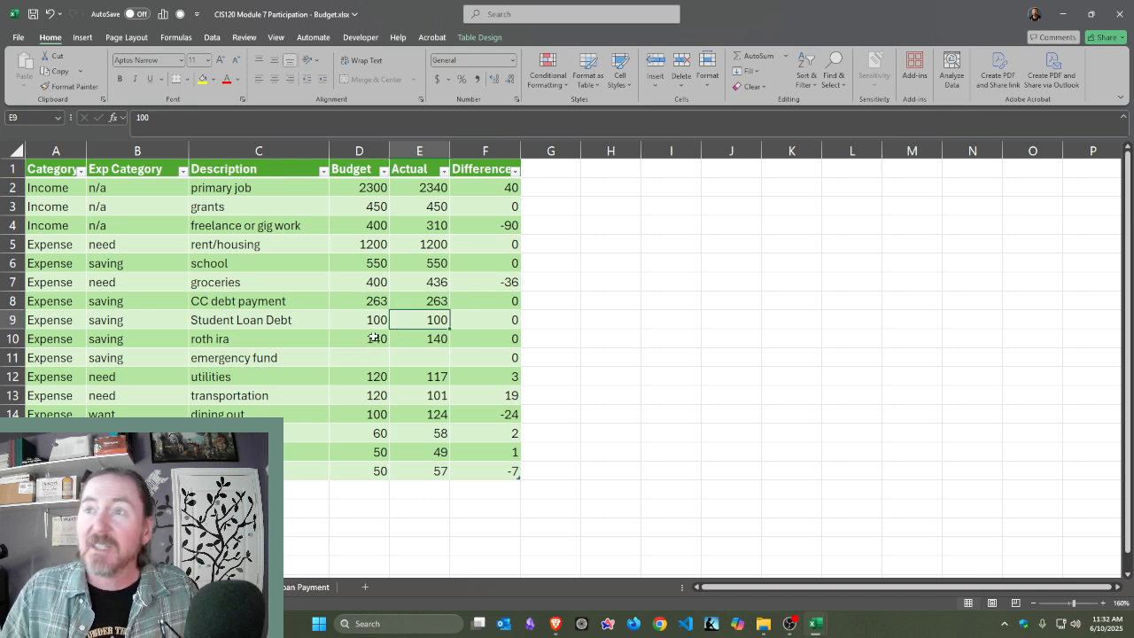
# Calculate the emergency fund's Budget amount with the formula =2000/12.
pyautogui.click(359, 376)
pyautogui.click(359, 357)
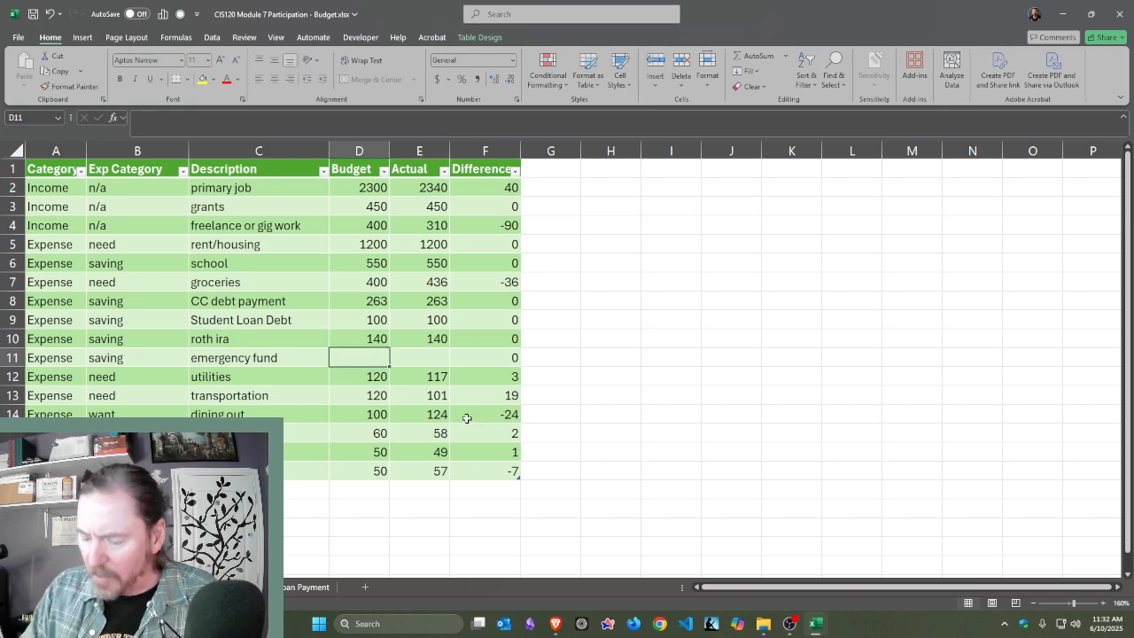
pyautogui.write('=')
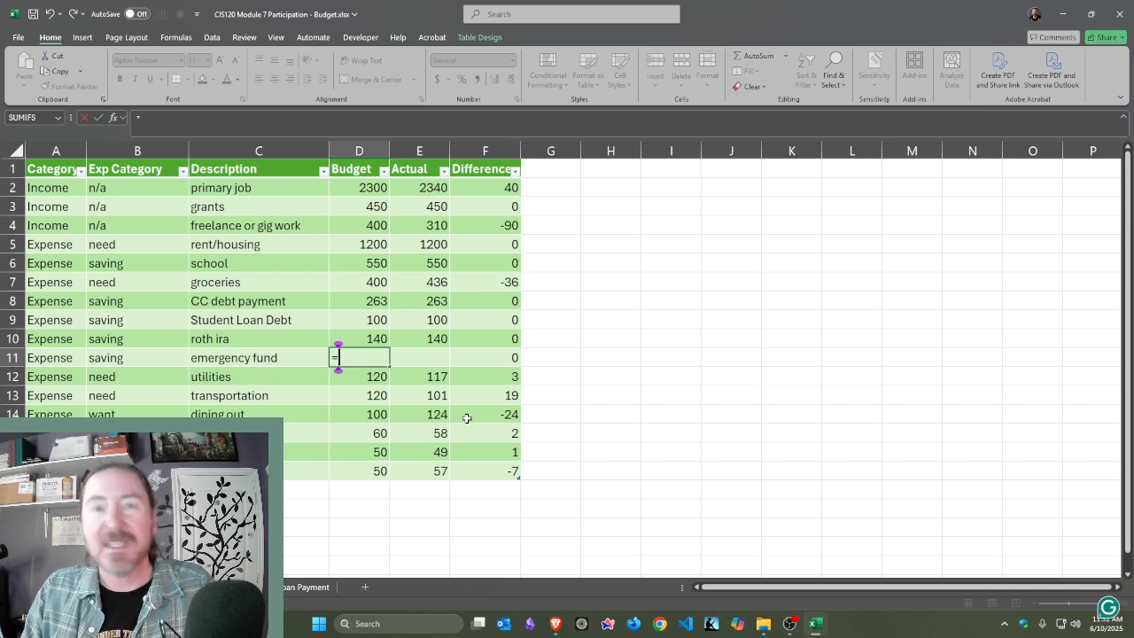
pyautogui.write('2000')
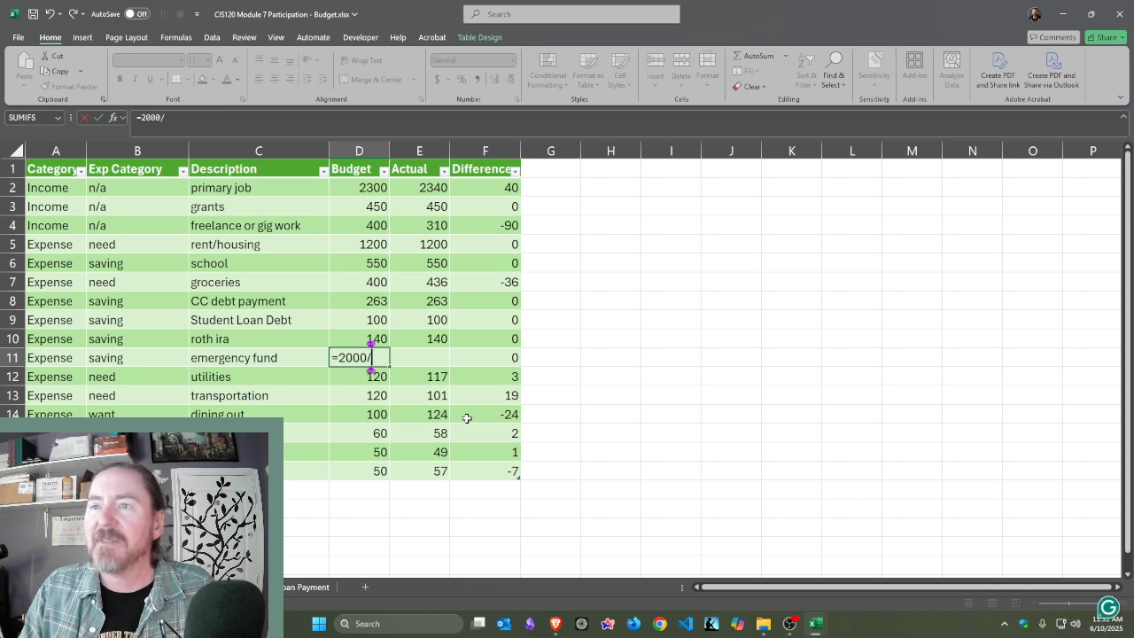
pyautogui.write('/12')
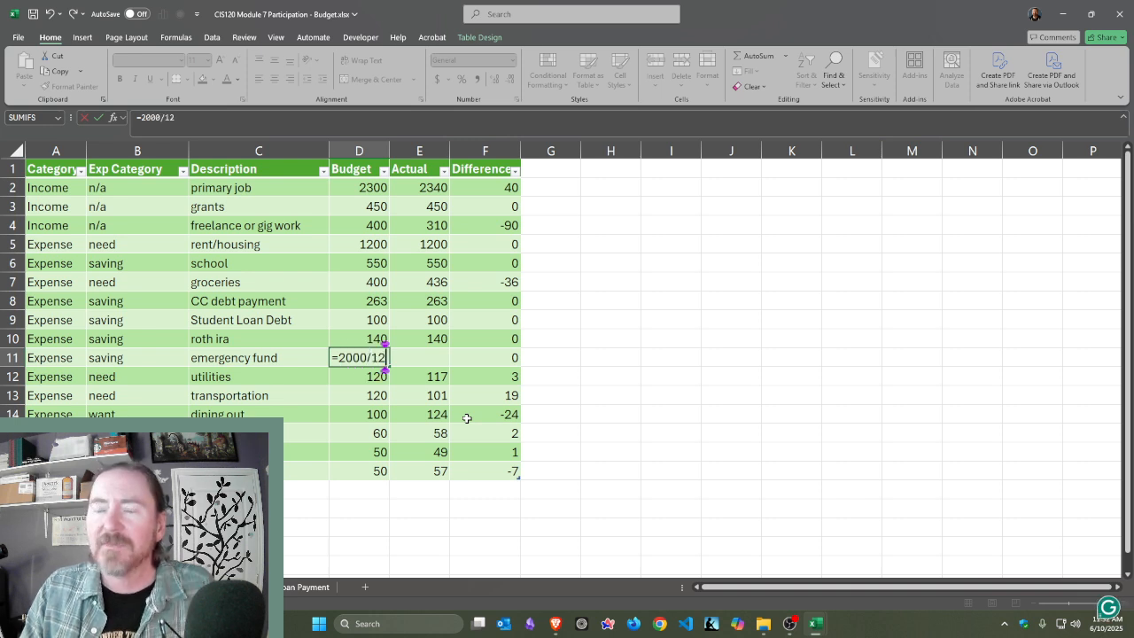
pyautogui.press('Return')
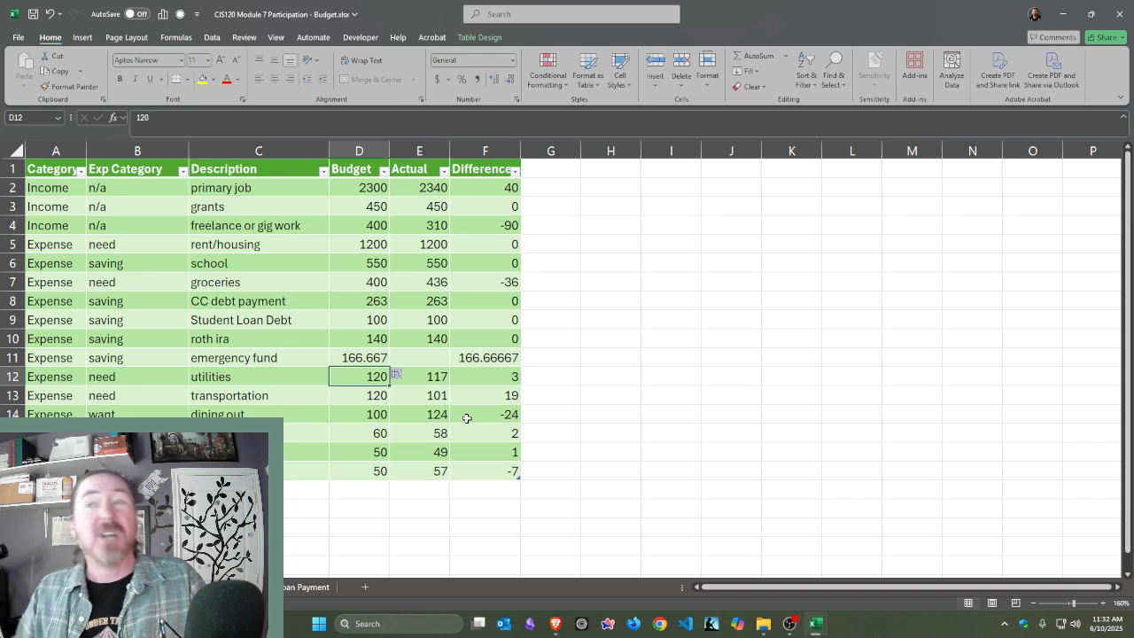
# Change the emergency fund's Budget formula to =2000/24.
pyautogui.doubleClick(370, 357)
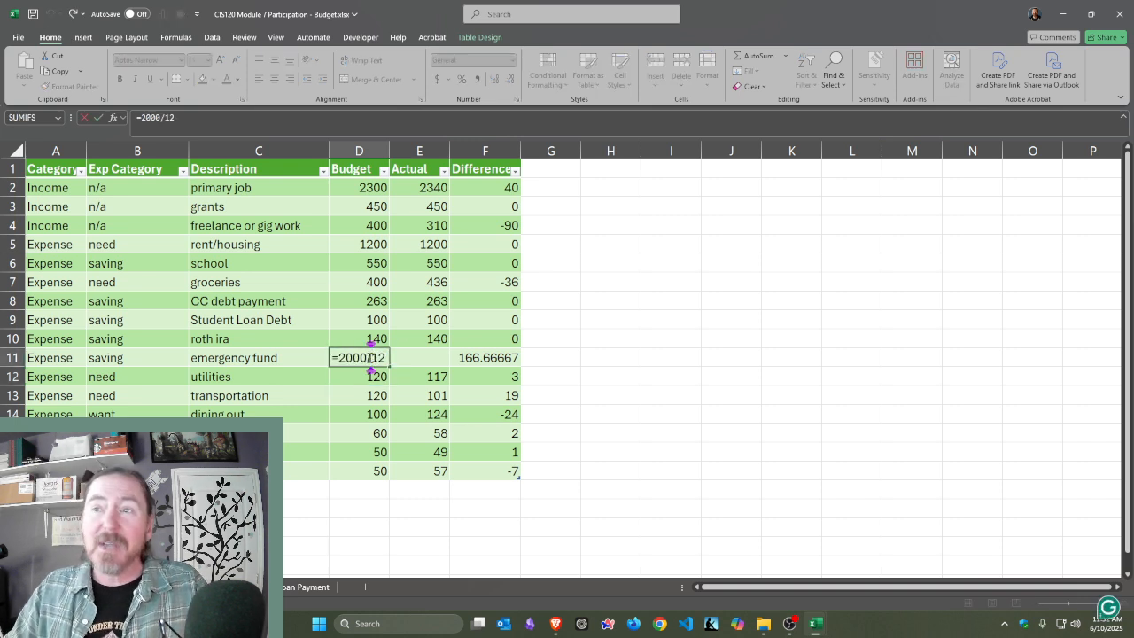
pyautogui.moveTo(370, 357); pyautogui.dragTo(385, 357)
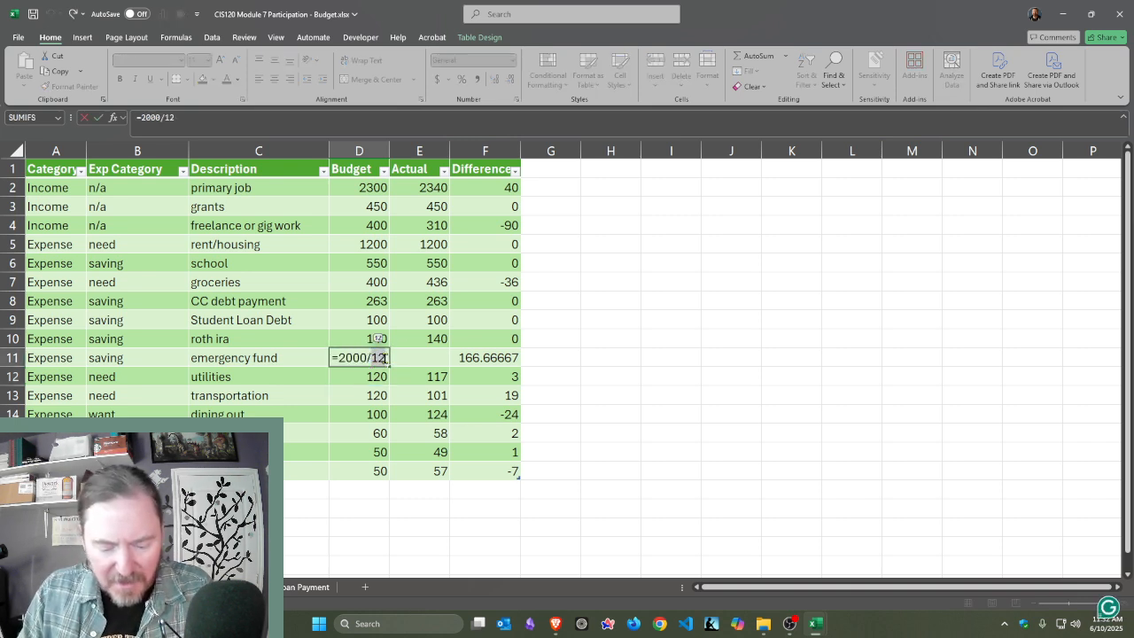
pyautogui.write('24')
pyautogui.press('Return')
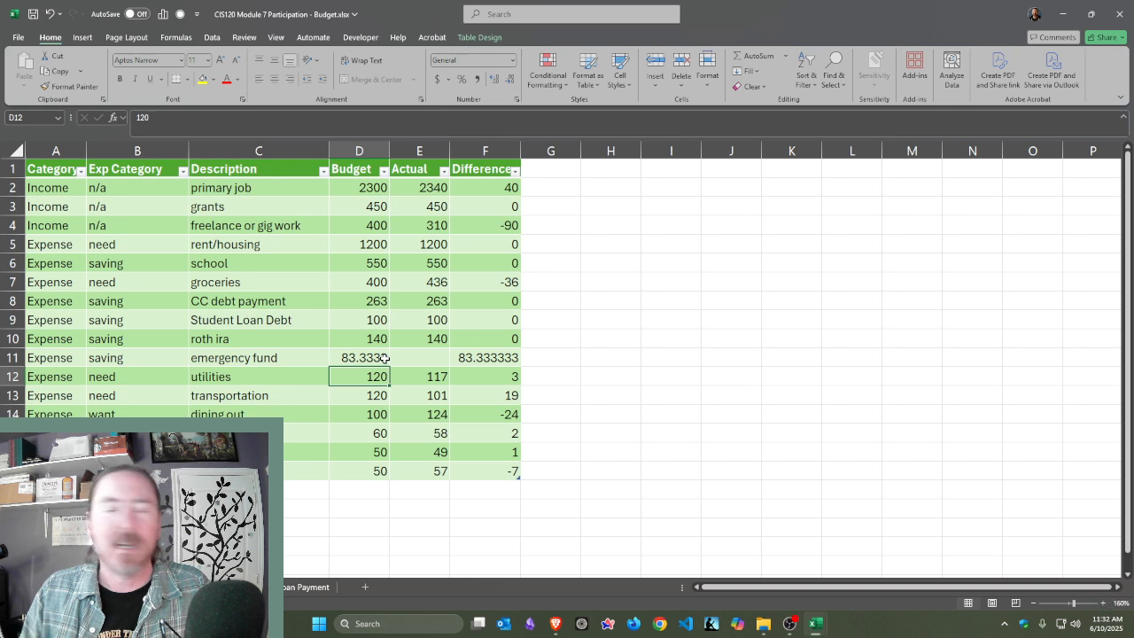
pyautogui.click(399, 390)
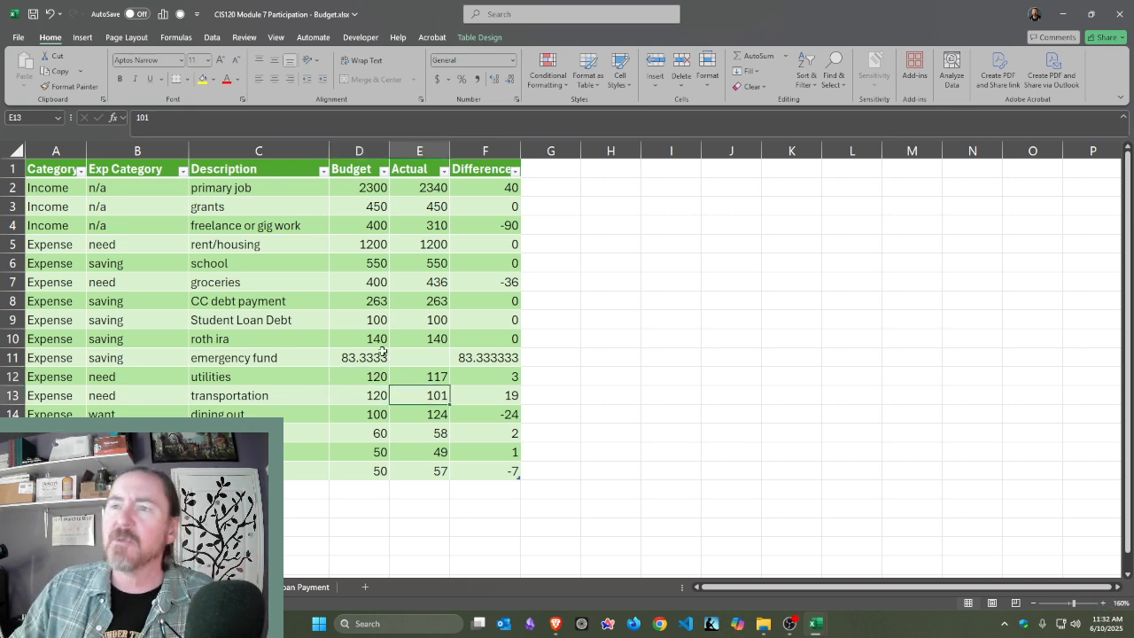
# Enter 90 for both the Budget and Actual amounts of the emergency fund row.
pyautogui.click(383, 354)
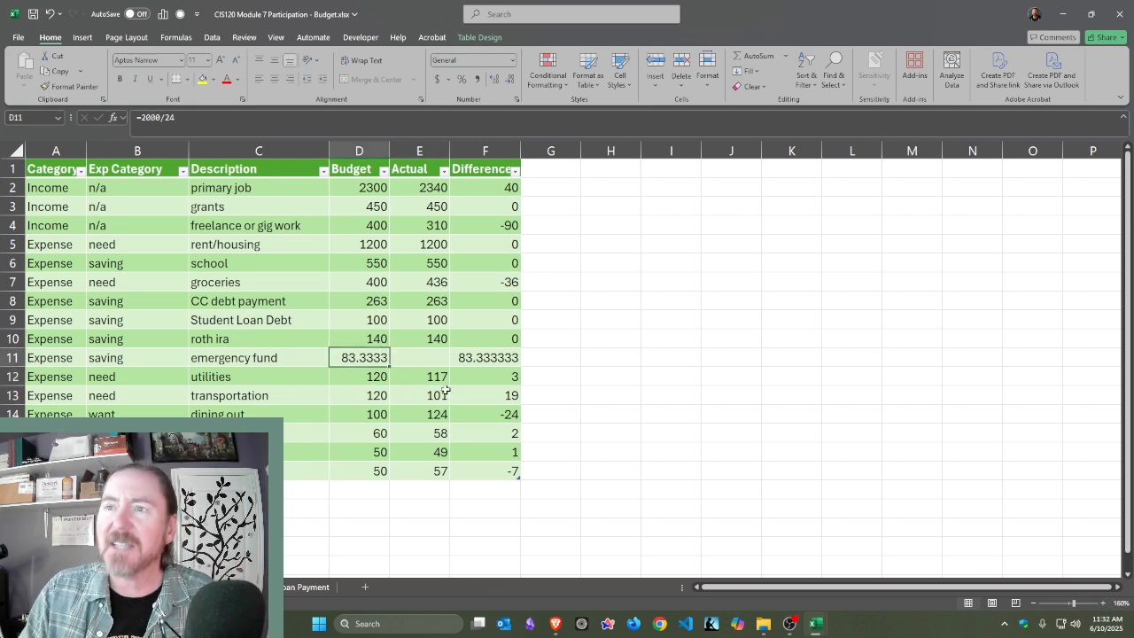
pyautogui.write('90')
pyautogui.press('Tab')
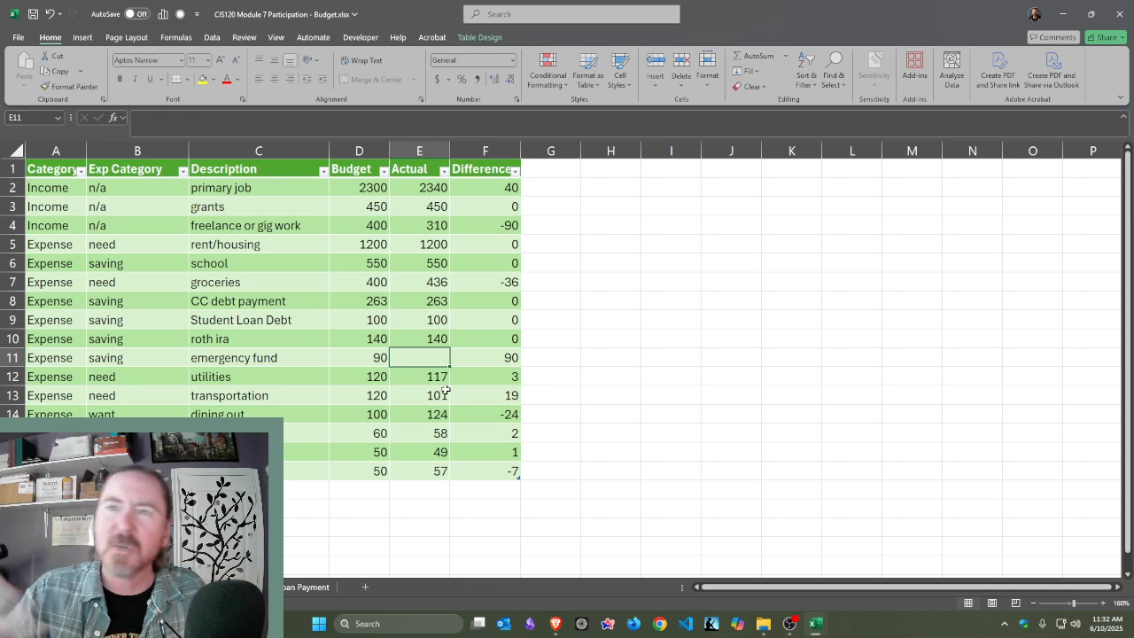
pyautogui.write('90')
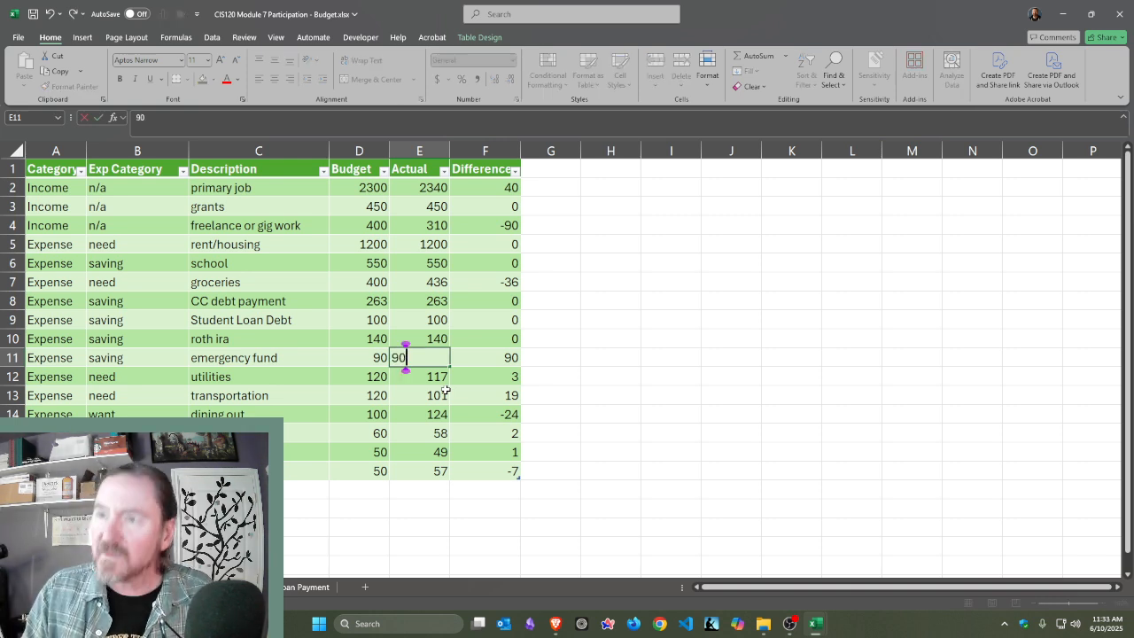
pyautogui.press('Return')
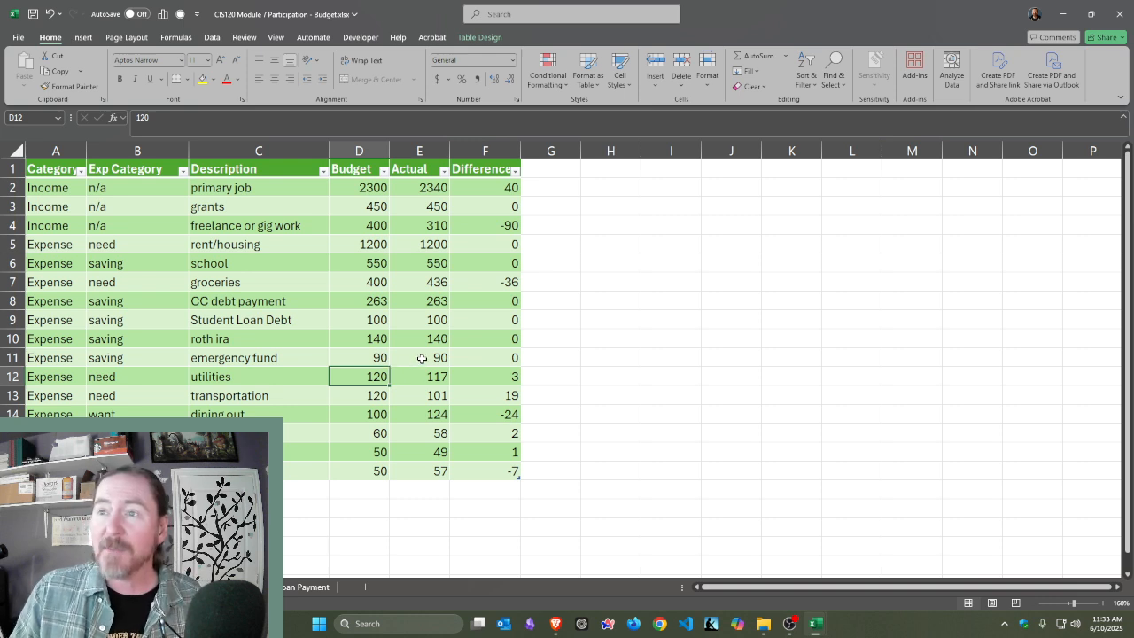
pyautogui.click(422, 358)
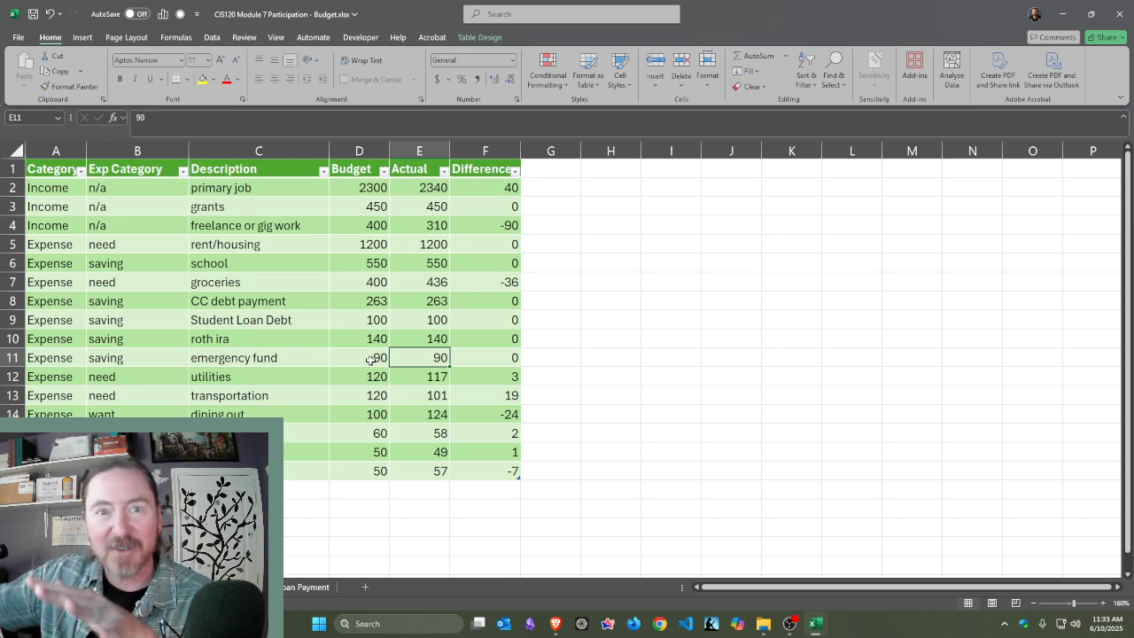
pyautogui.click(431, 392)
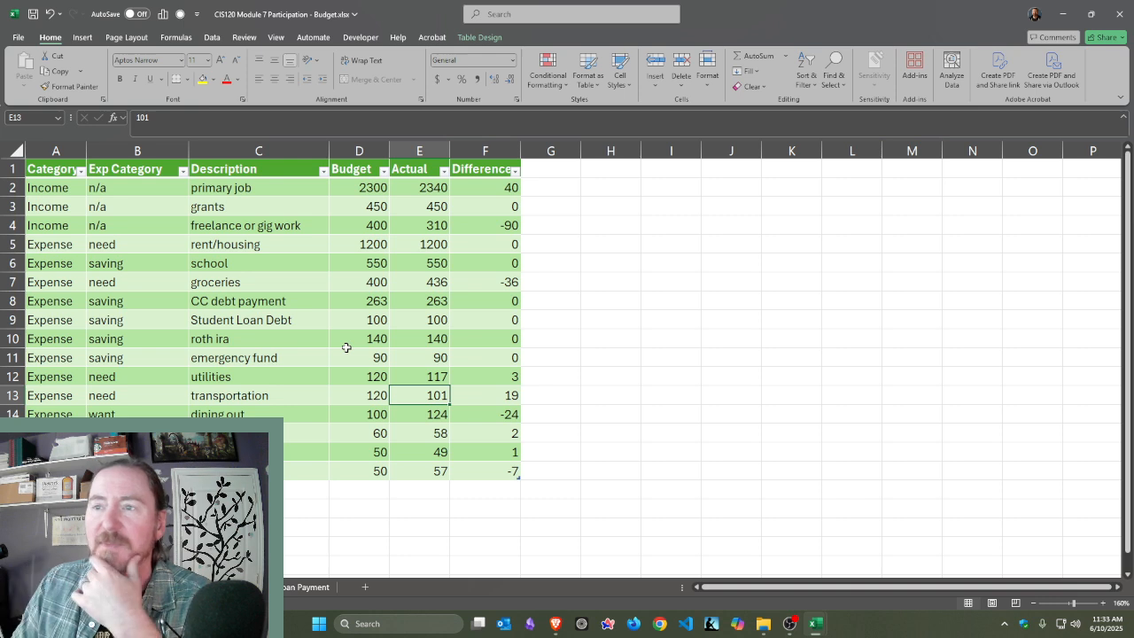
pyautogui.click(403, 320)
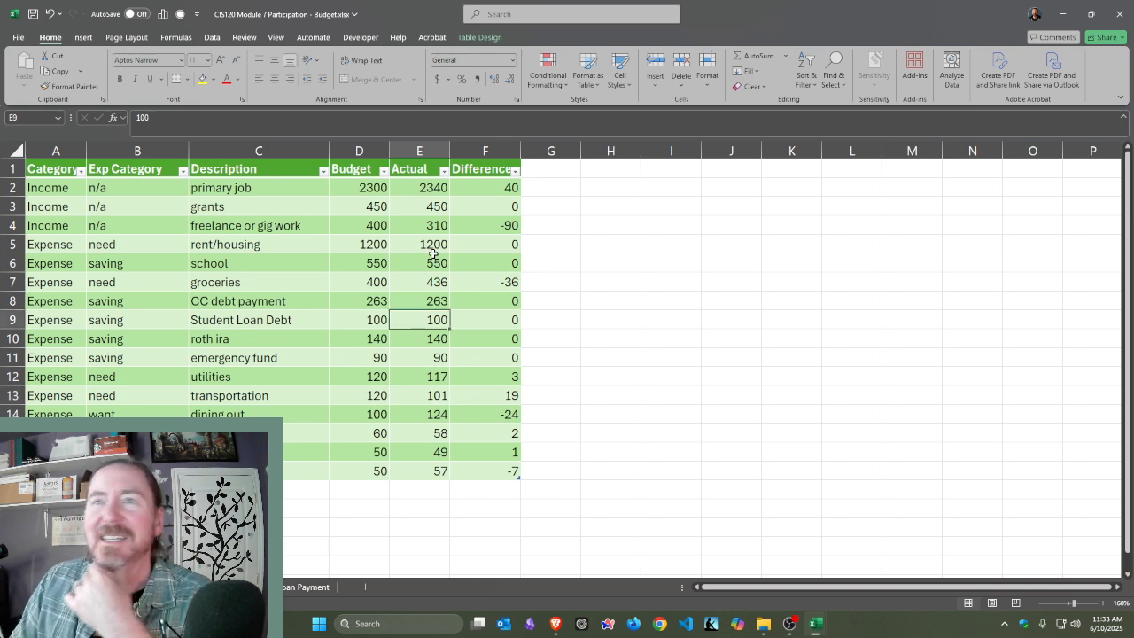
# Compare the total of the Actual expense amounts with the total of the three Actual income amounts.
pyautogui.moveTo(425, 244); pyautogui.dragTo(417, 475)
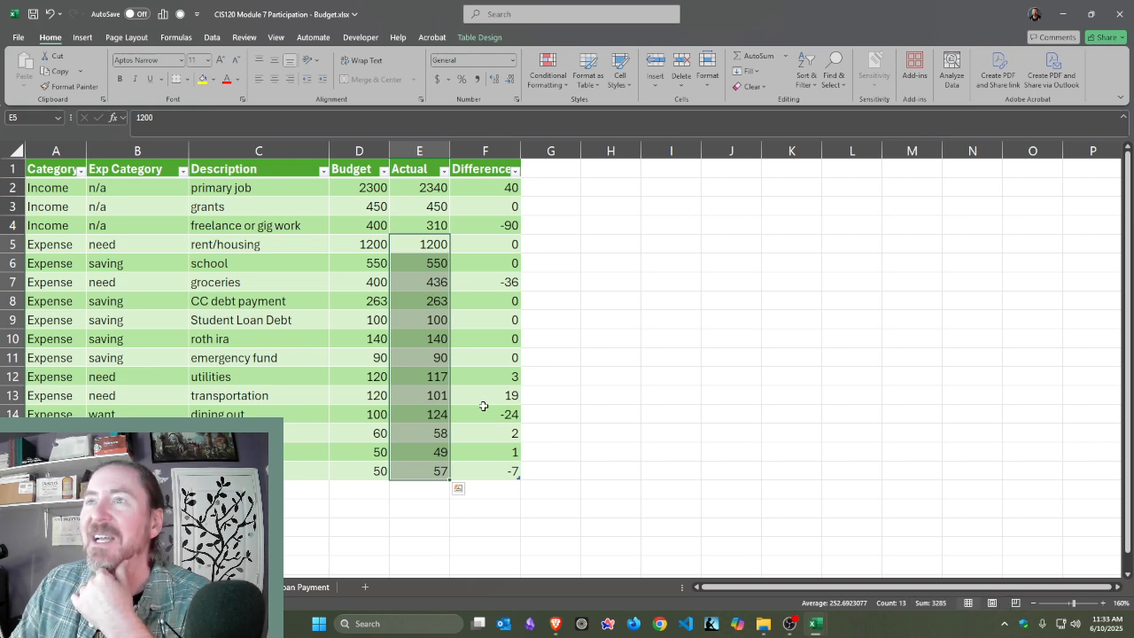
pyautogui.click(359, 339)
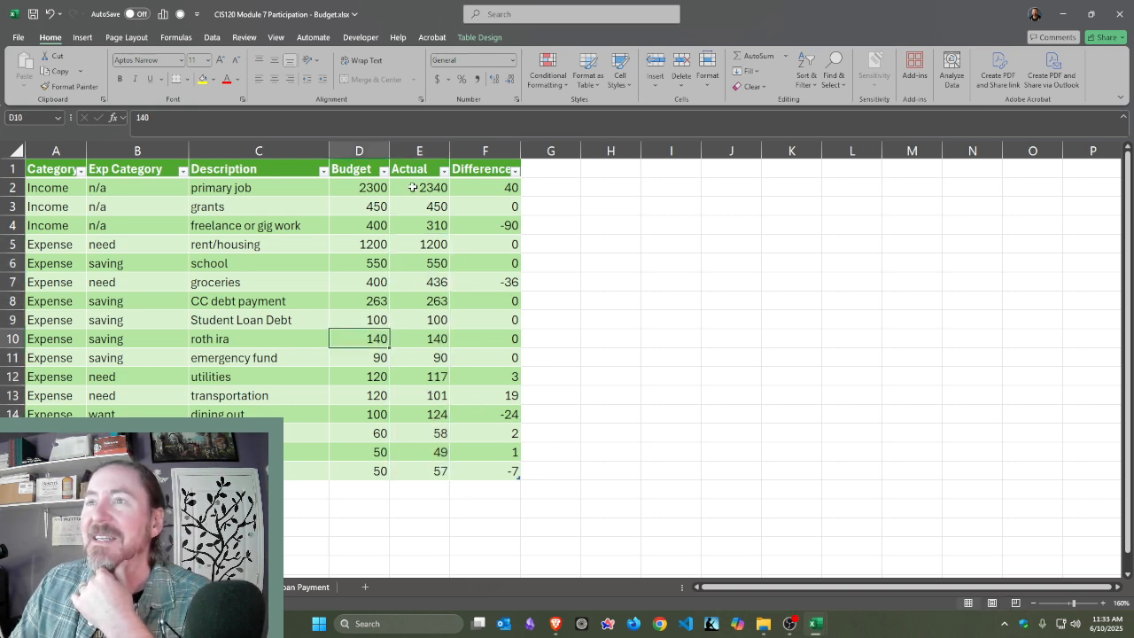
pyautogui.moveTo(412, 188); pyautogui.dragTo(418, 225)
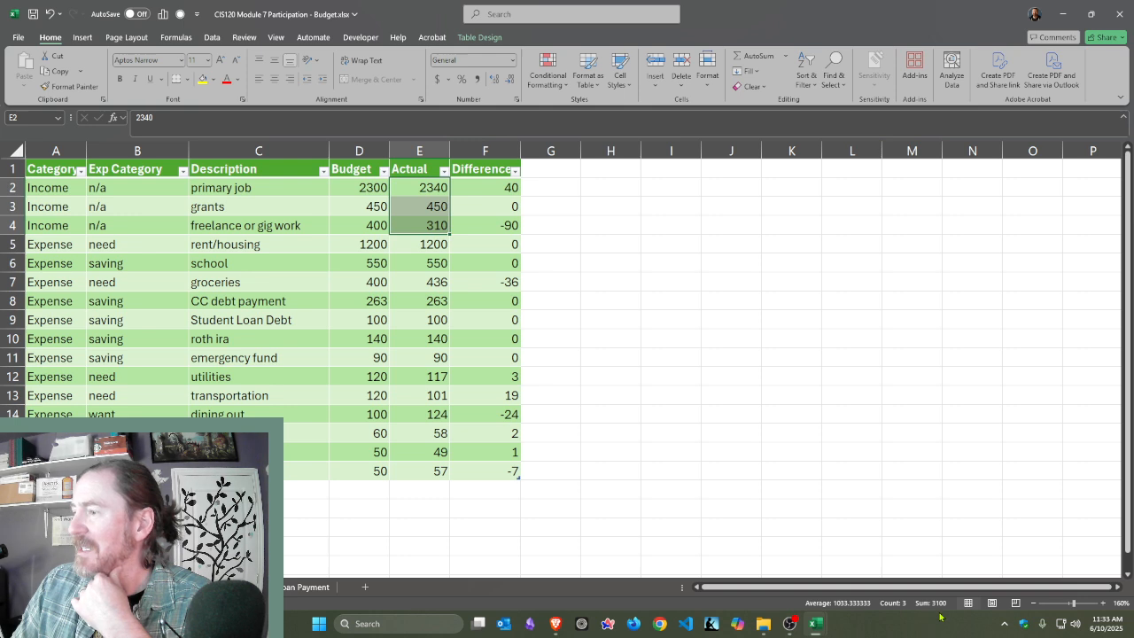
pyautogui.click(456, 359)
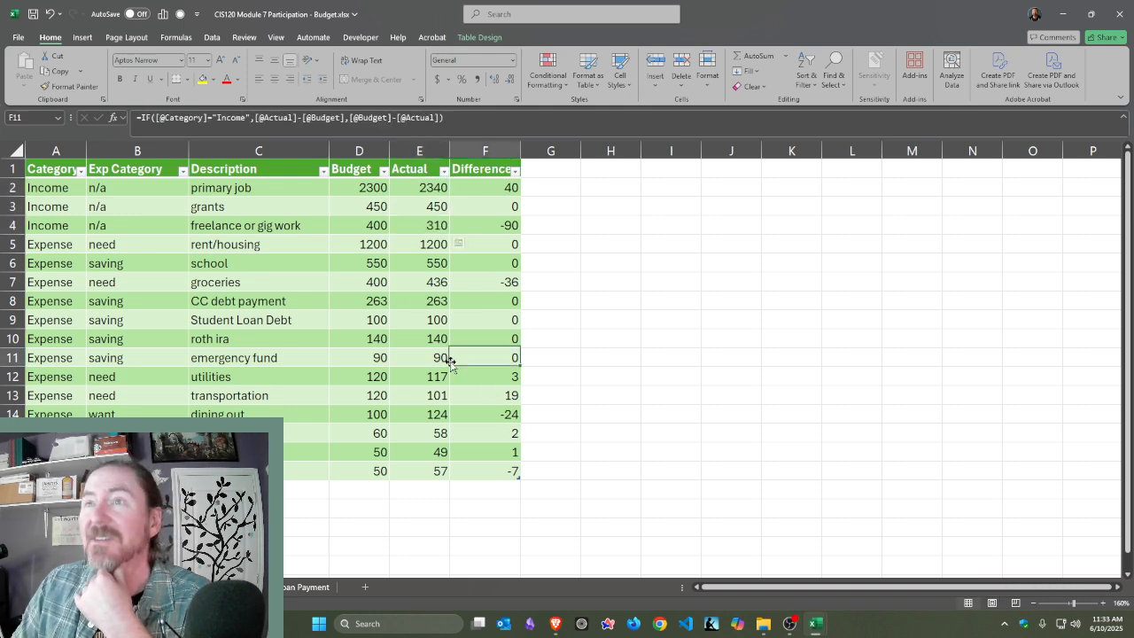
# Raise the primary job income to 2400 for Budget and 2440 for Actual.
pyautogui.click(381, 188)
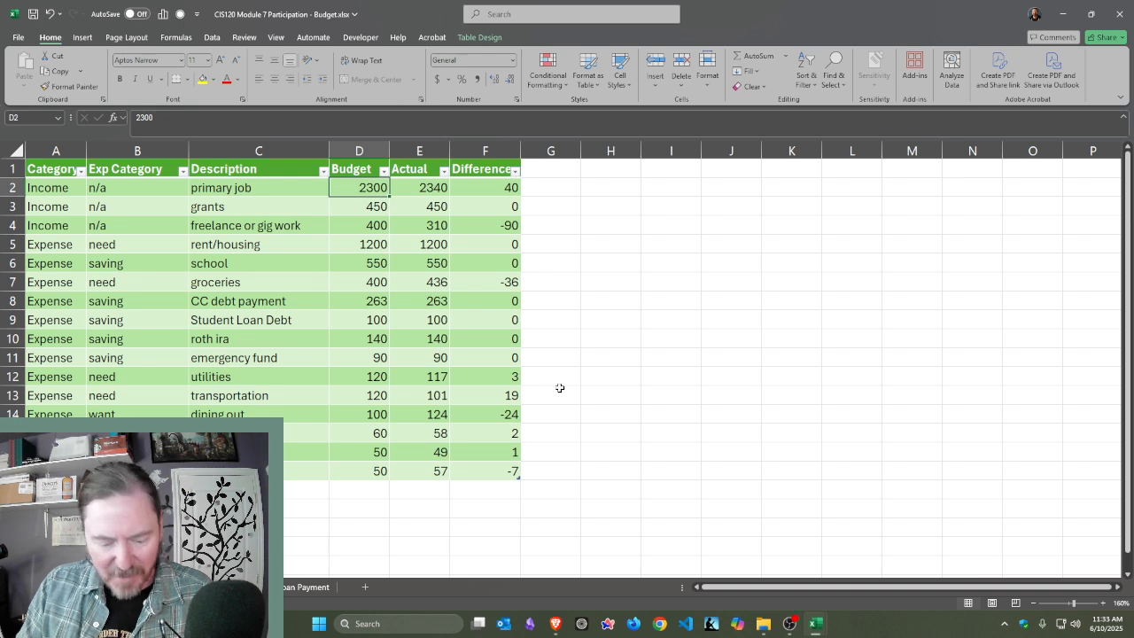
pyautogui.write('2400')
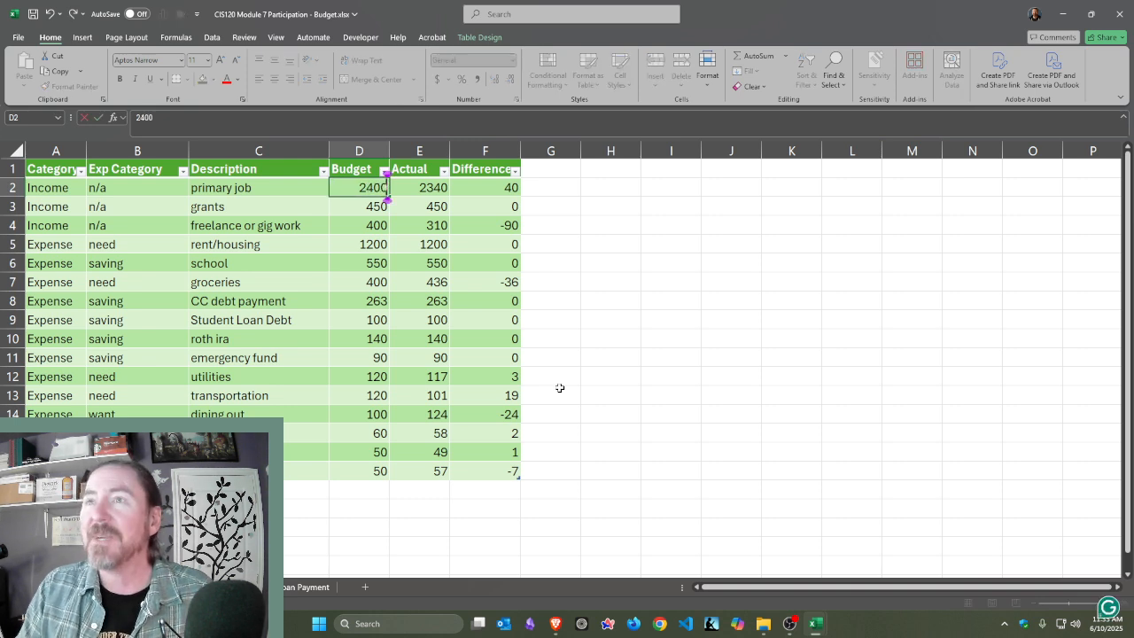
pyautogui.press('Tab')
pyautogui.write('2440')
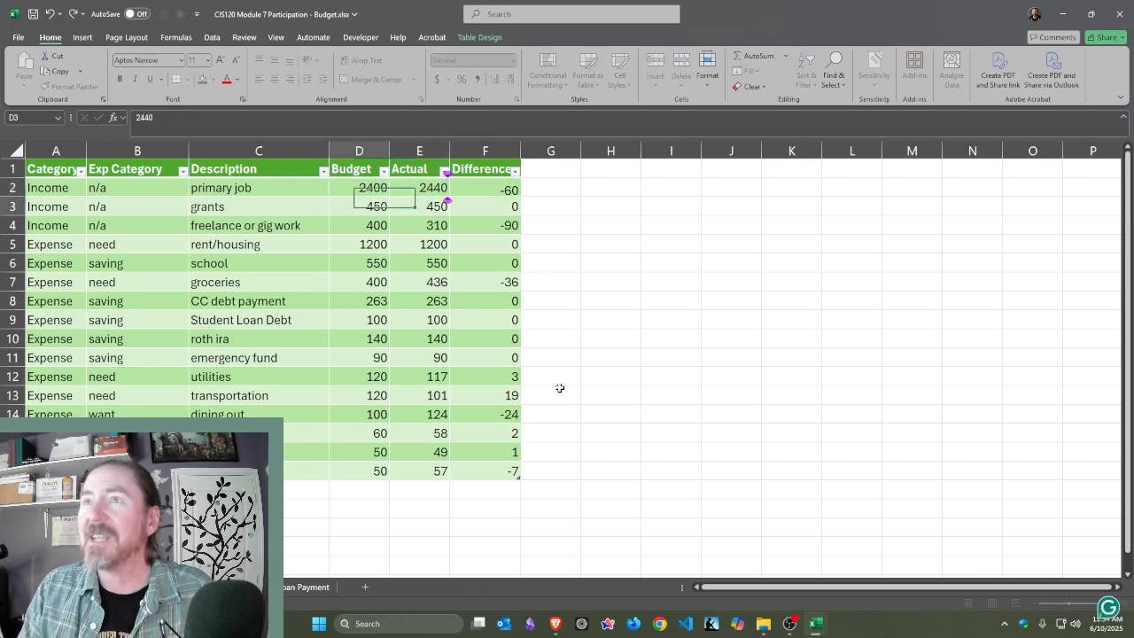
pyautogui.press('Return')
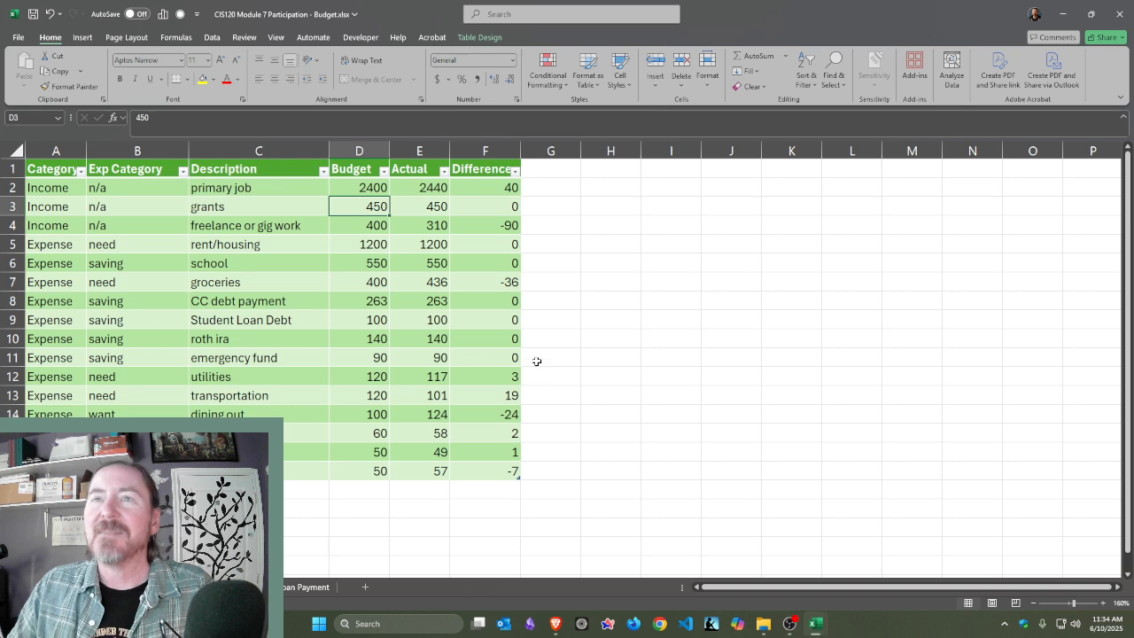
# Set the freelance or gig work income to 500 for Budget and 410 for Actual.
pyautogui.click(379, 228)
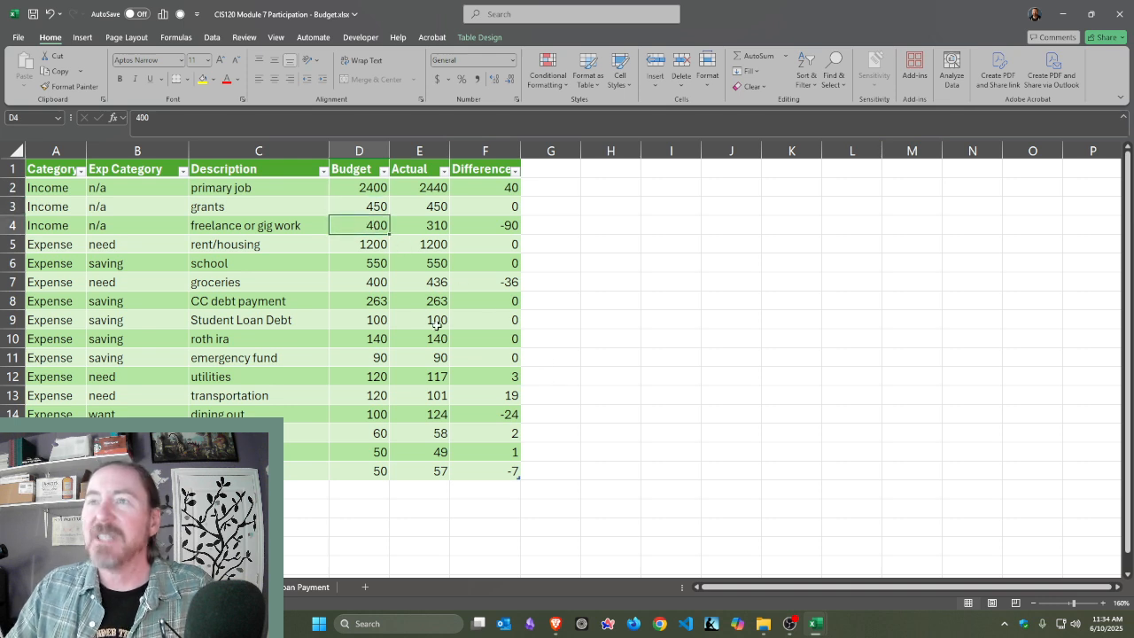
pyautogui.write('500')
pyautogui.press('Tab')
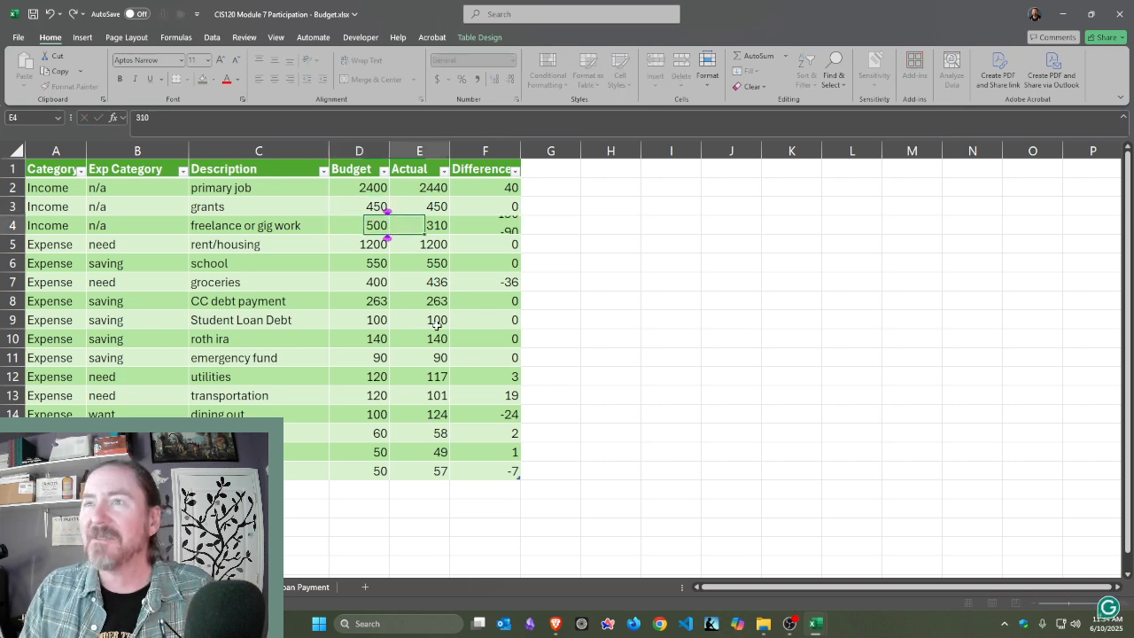
pyautogui.write('410')
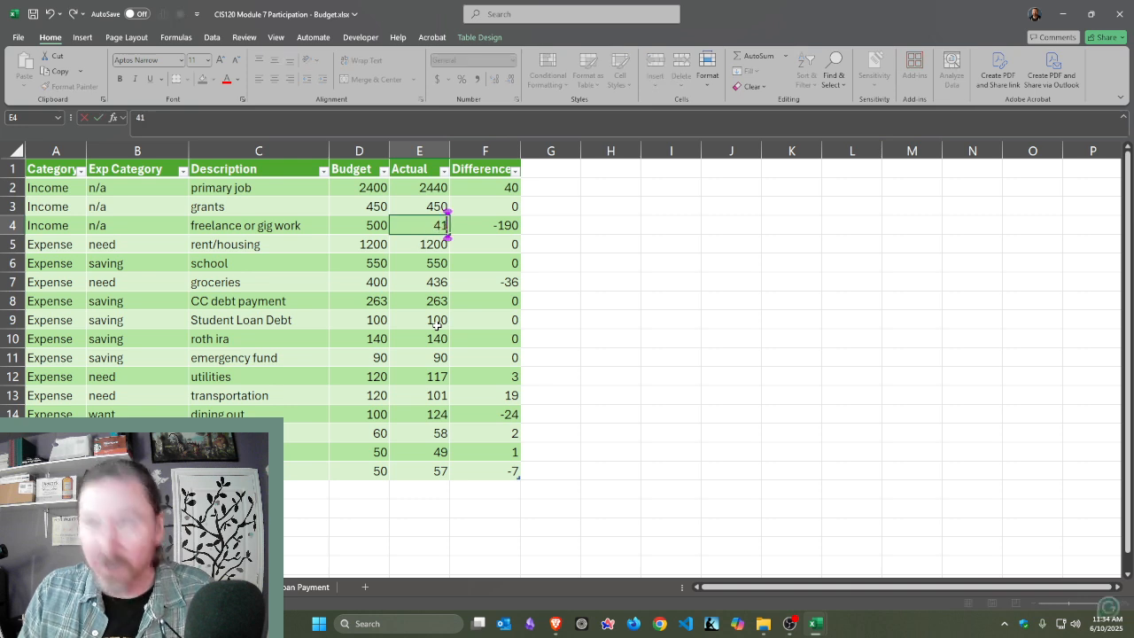
pyautogui.press('Return')
# Recheck the total of the revised Actual incomes against the total of the Actual expenses.
pyautogui.moveTo(428, 182); pyautogui.dragTo(429, 226)
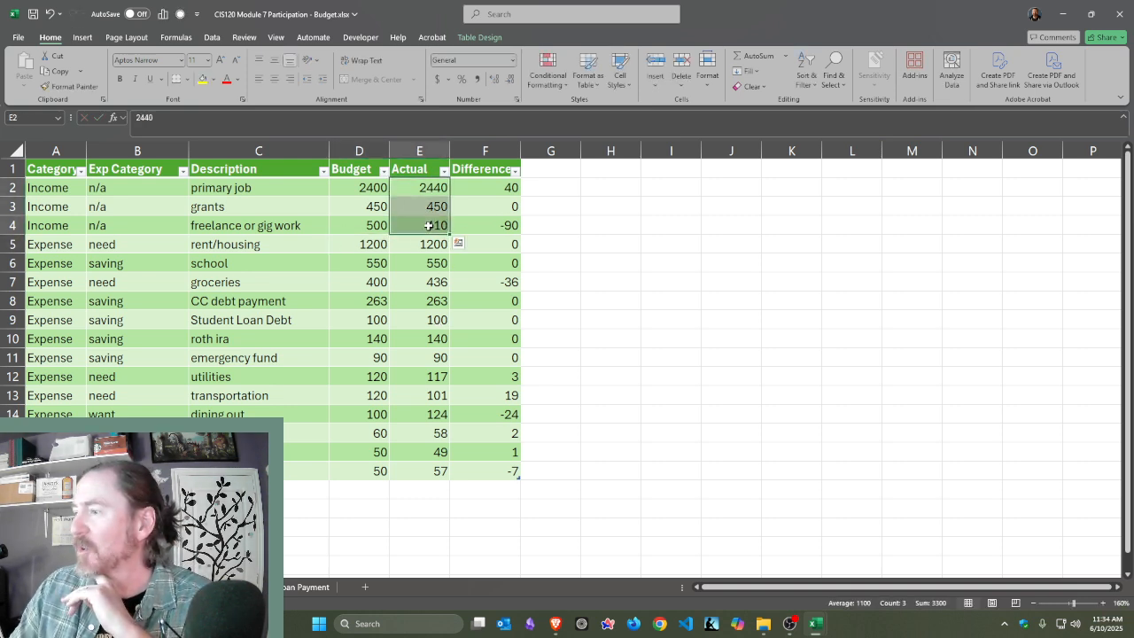
pyautogui.click(420, 299)
pyautogui.moveTo(420, 246); pyautogui.dragTo(418, 476)
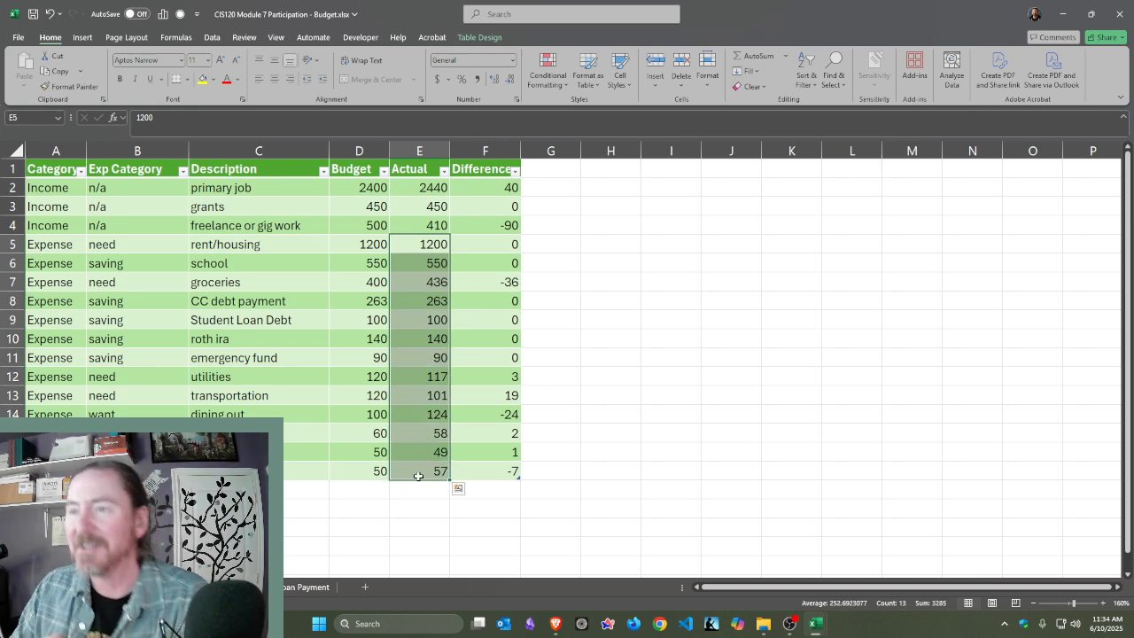
pyautogui.click(417, 430)
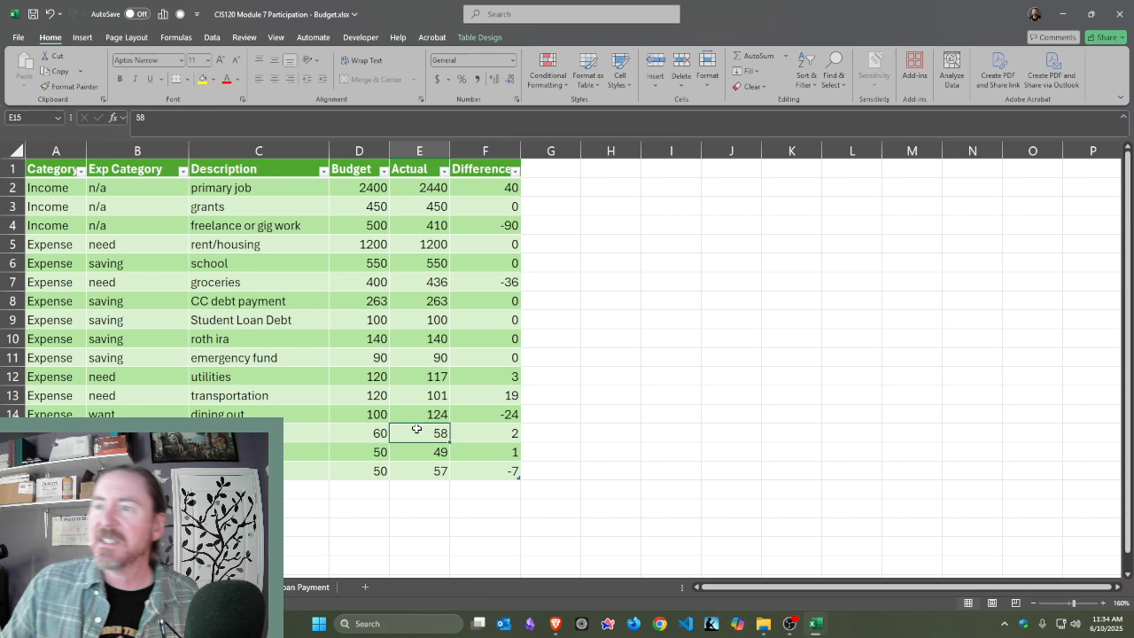
pyautogui.click(475, 414)
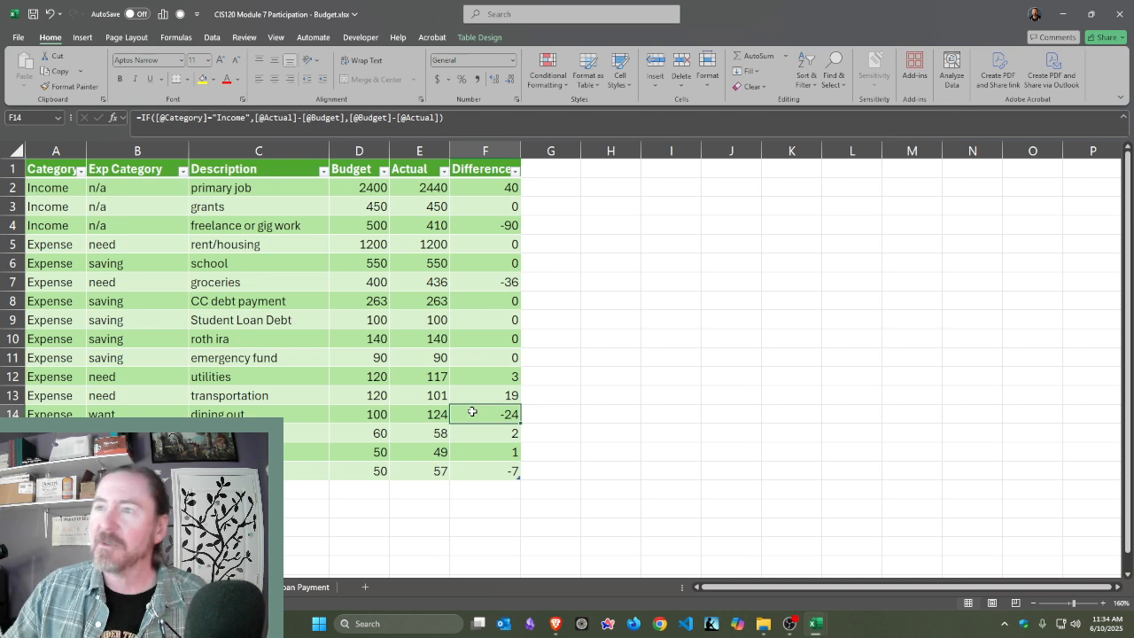
pyautogui.click(470, 222)
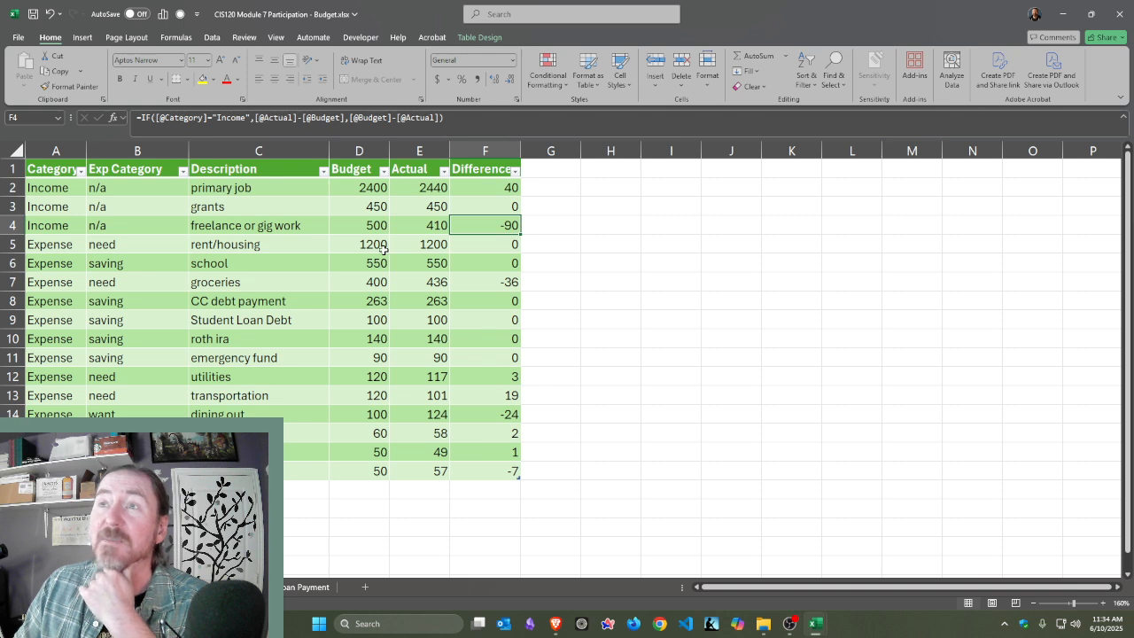
pyautogui.moveTo(432, 251); pyautogui.dragTo(437, 460)
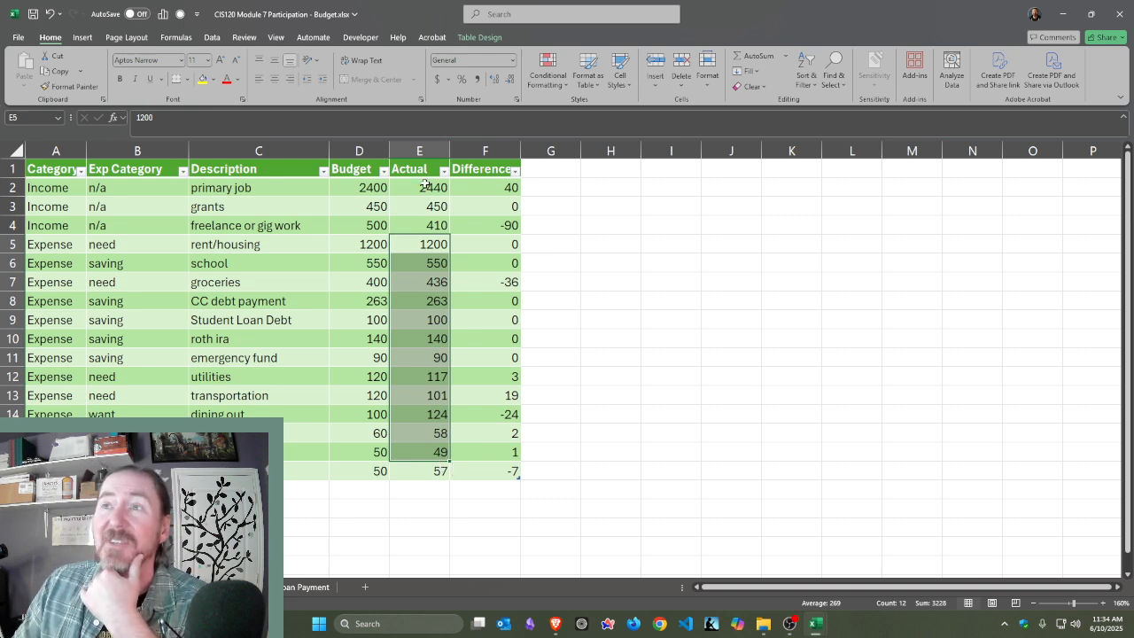
pyautogui.moveTo(427, 184); pyautogui.dragTo(429, 225)
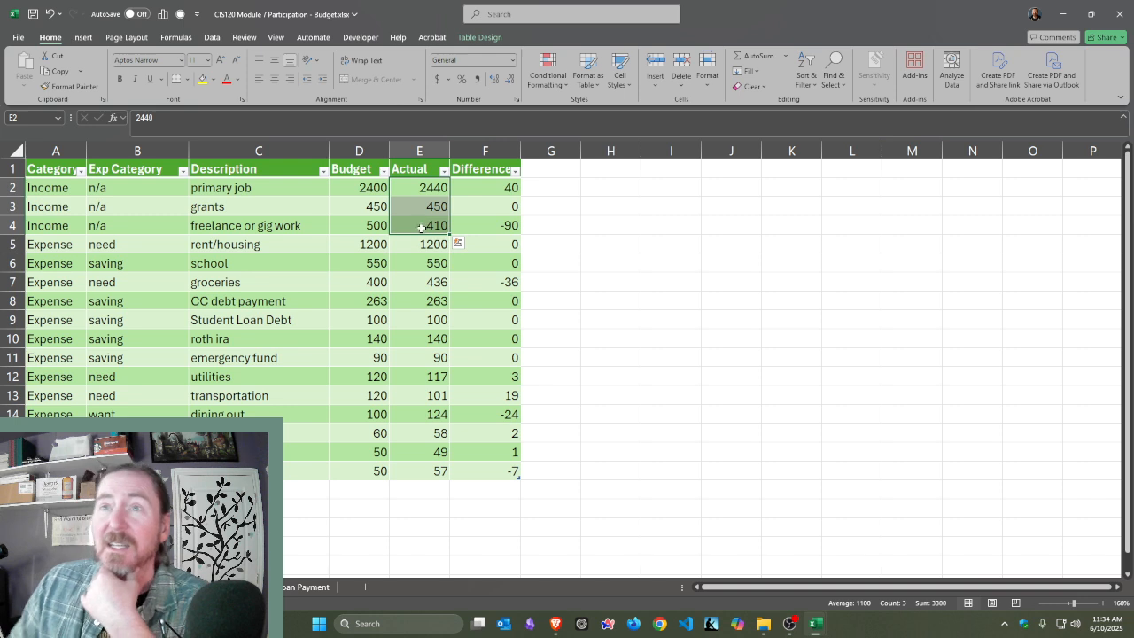
pyautogui.click(404, 250)
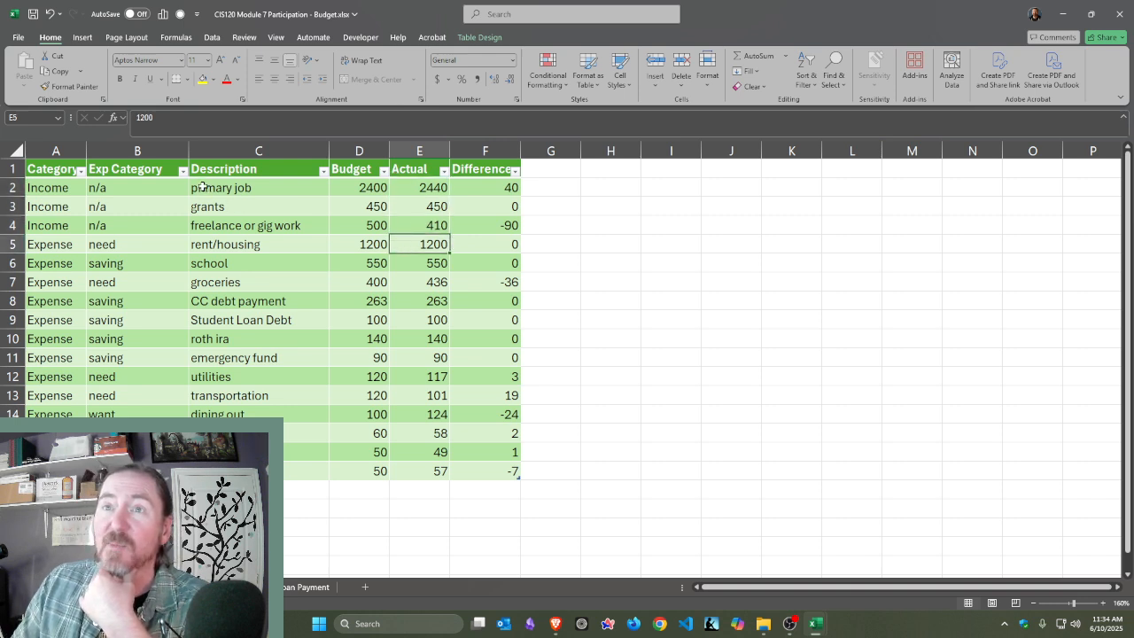
pyautogui.moveTo(203, 187); pyautogui.dragTo(441, 188)
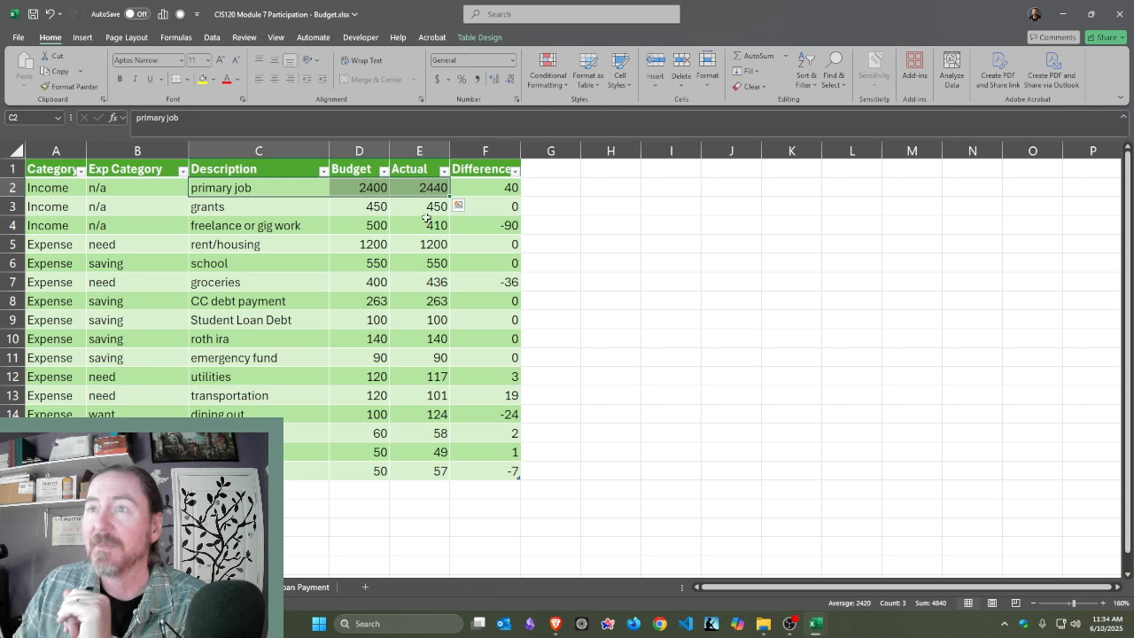
pyautogui.click(406, 243)
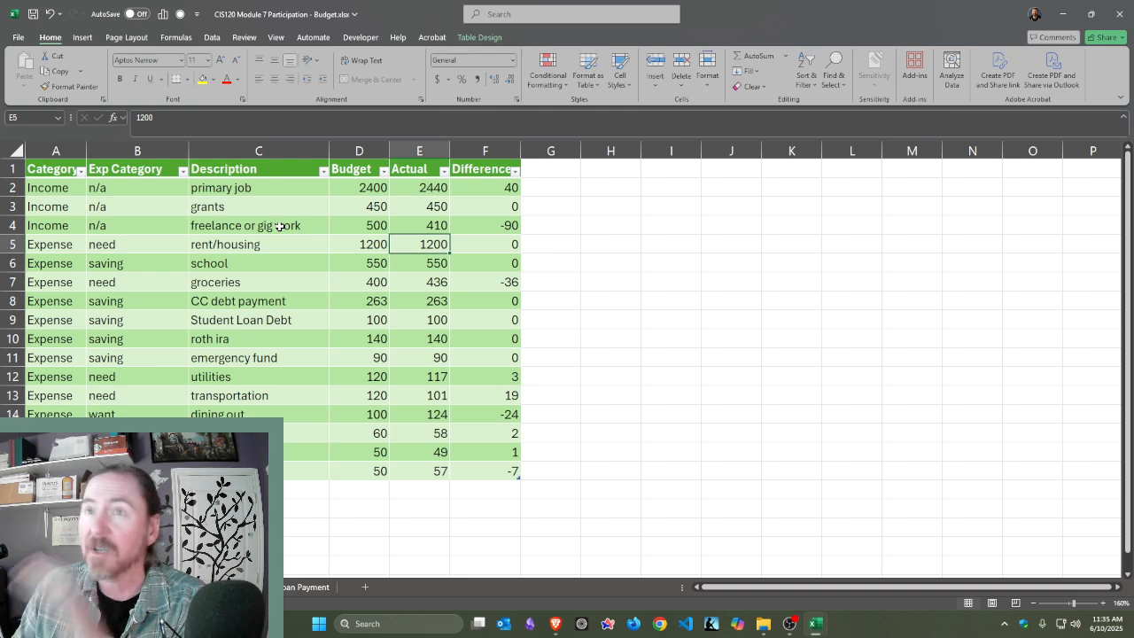
pyautogui.click(253, 206)
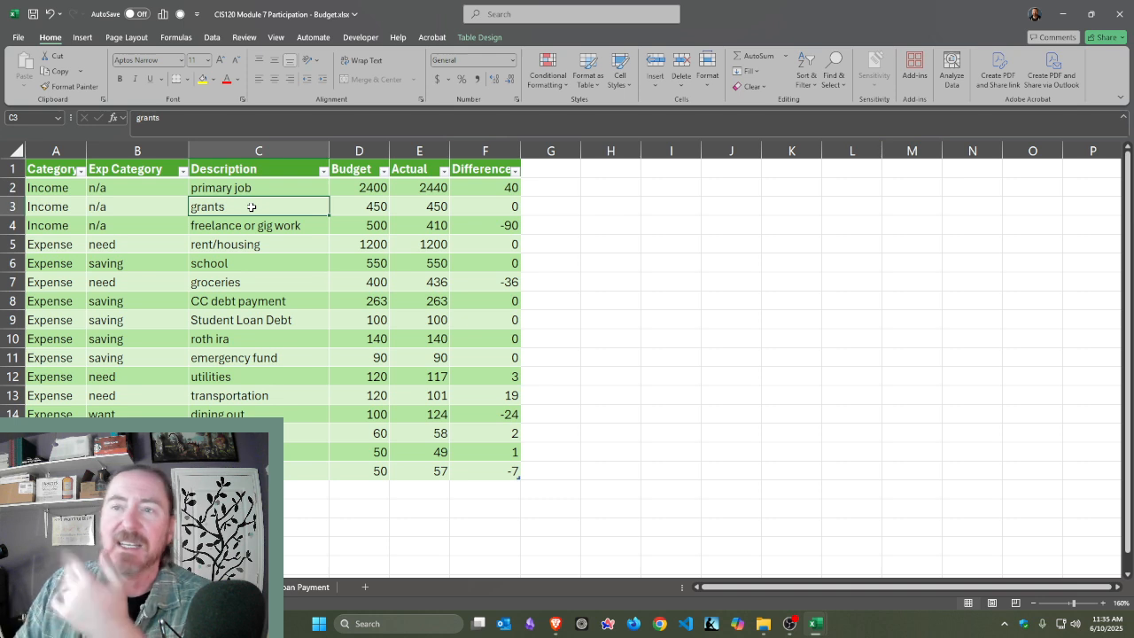
pyautogui.click(501, 324)
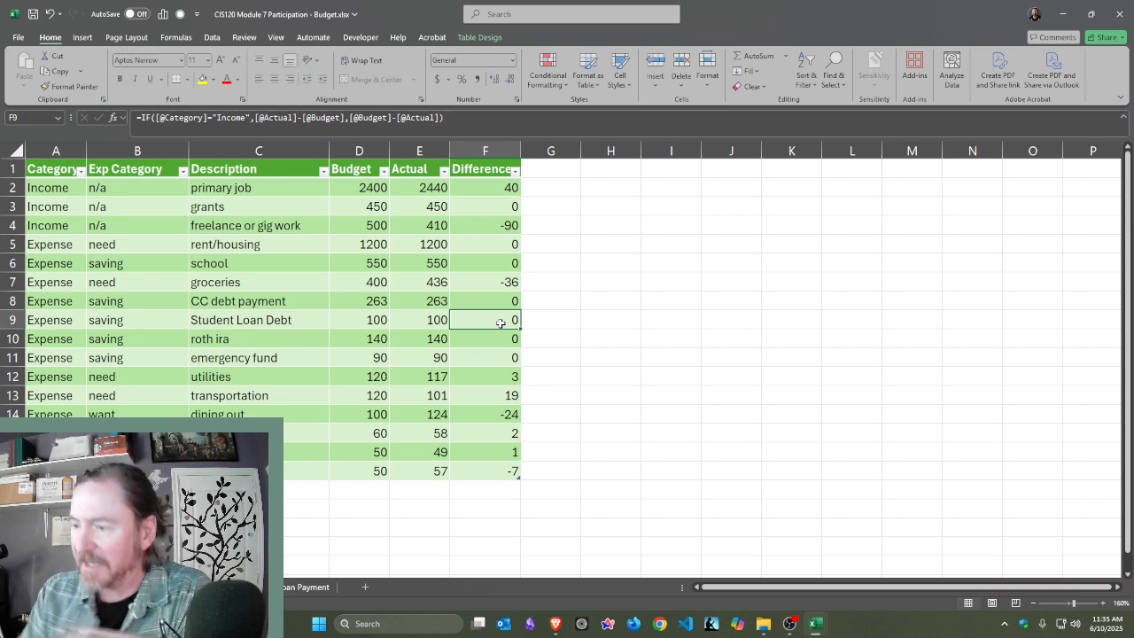
pyautogui.click(576, 338)
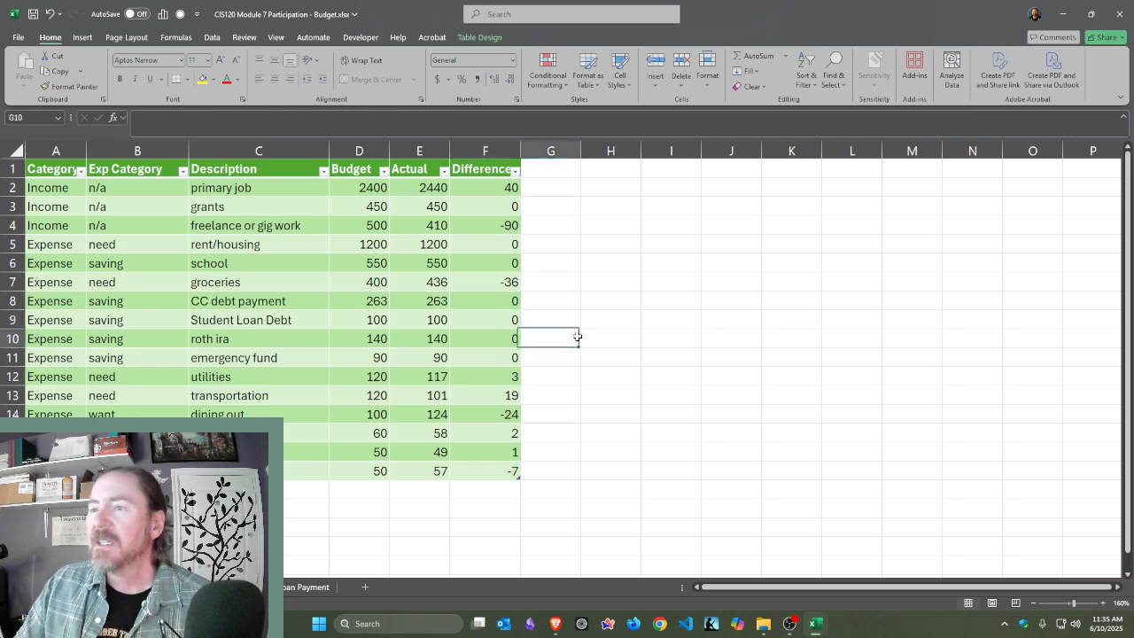
# Open the Loan Payment sheet and save the workbook.
pyautogui.click(288, 589)
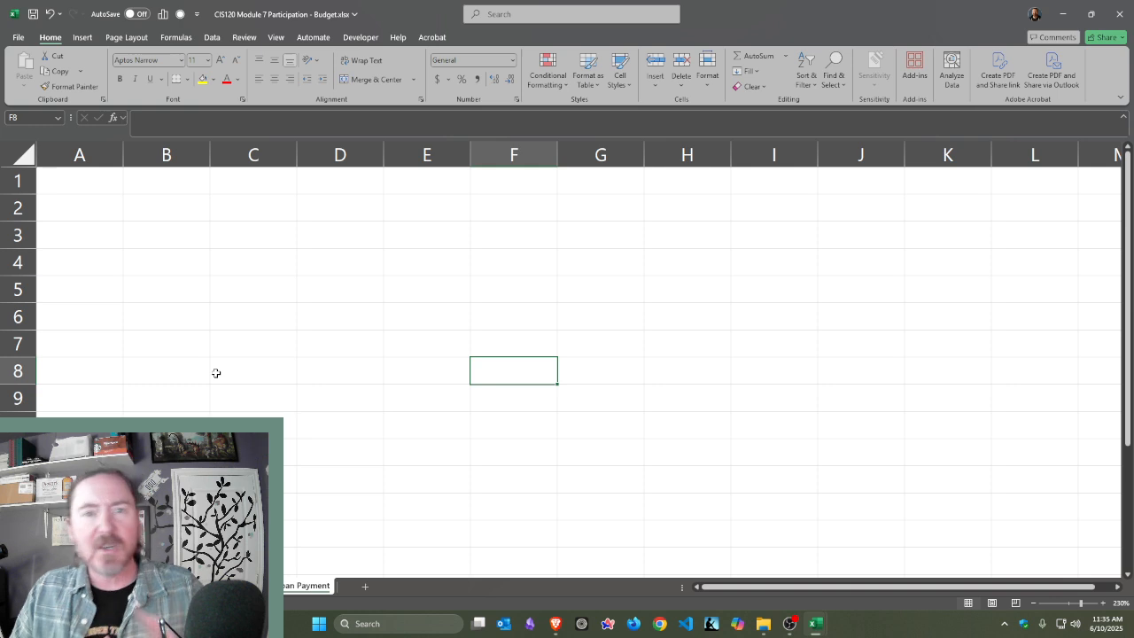
pyautogui.hotkey('ctrl', 's')
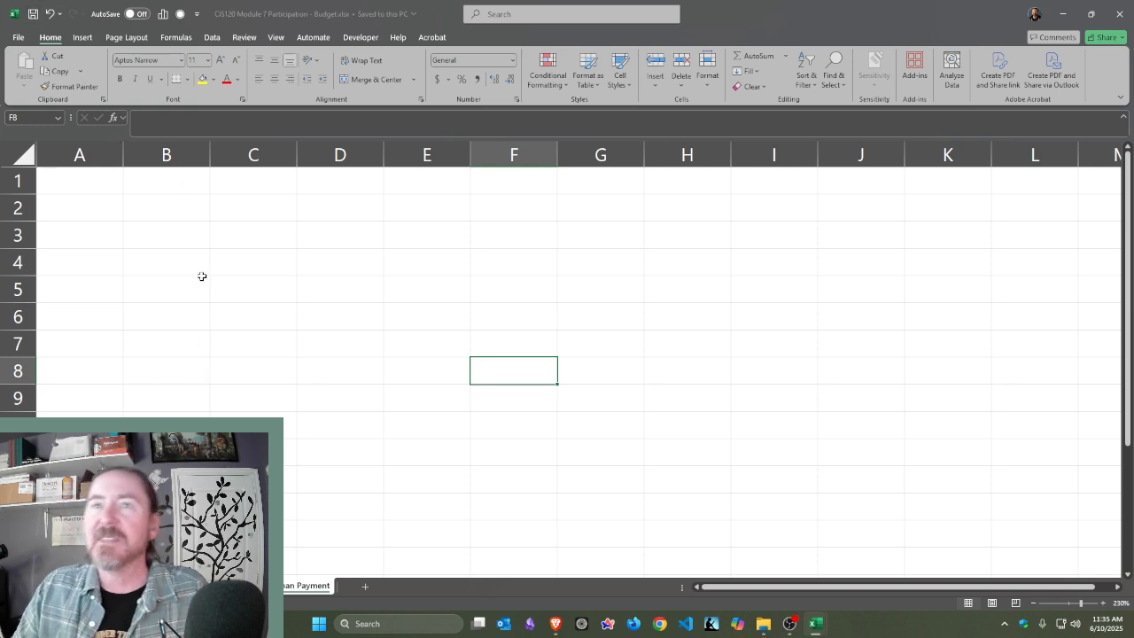
pyautogui.click(203, 282)
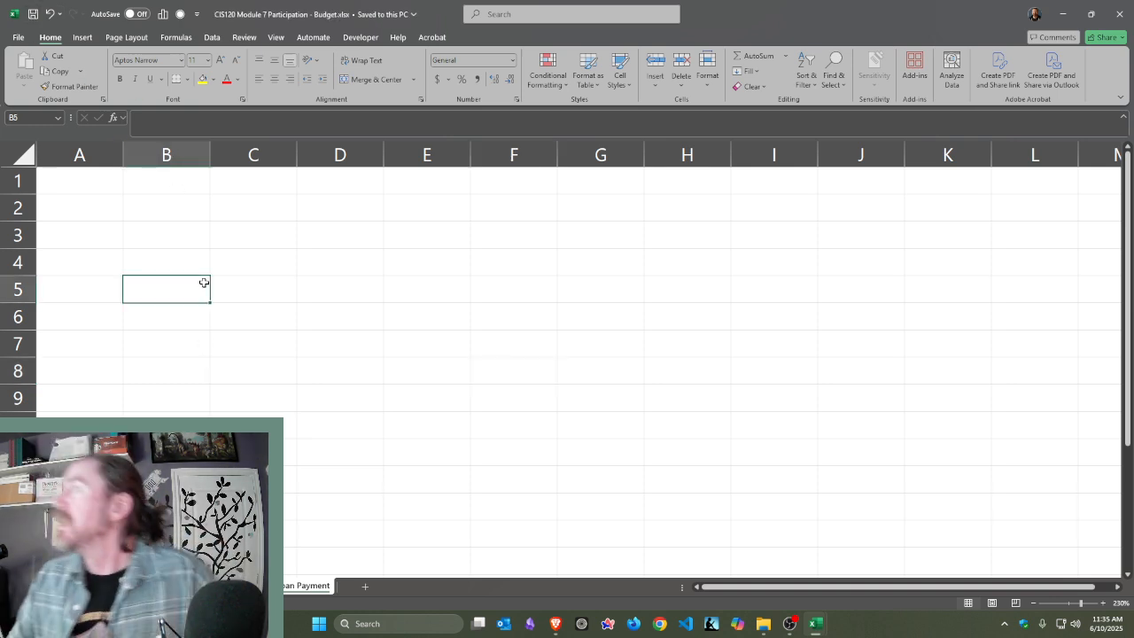
# Enter the title "Student Loan Debt Repayment" in cell A1 of the Loan Payment sheet.
pyautogui.click(106, 181)
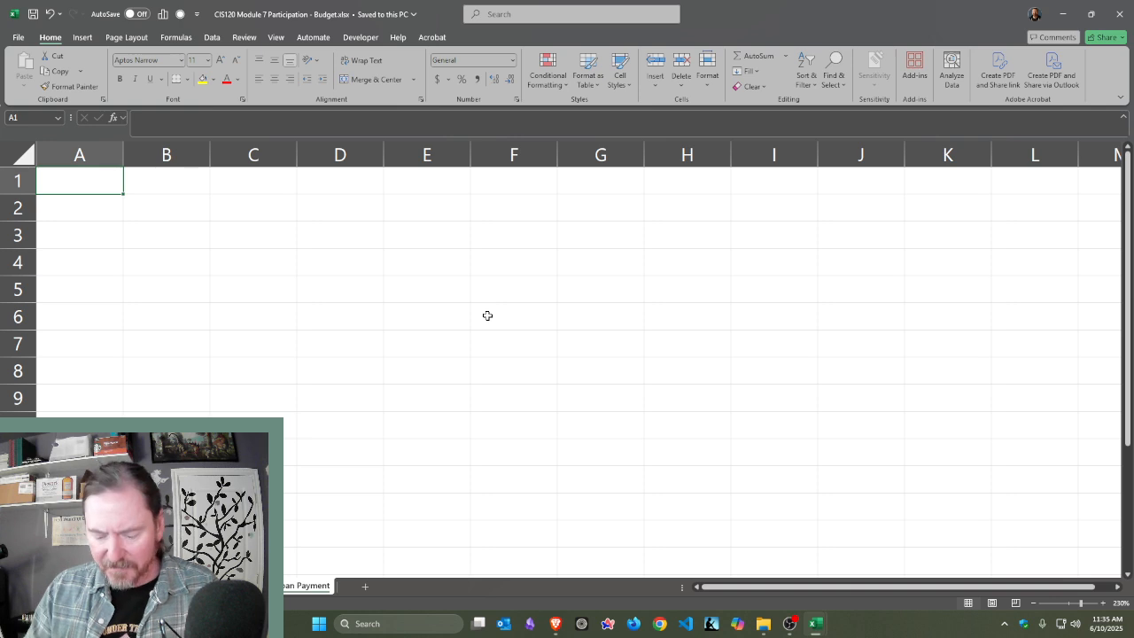
pyautogui.write('Student Loa')
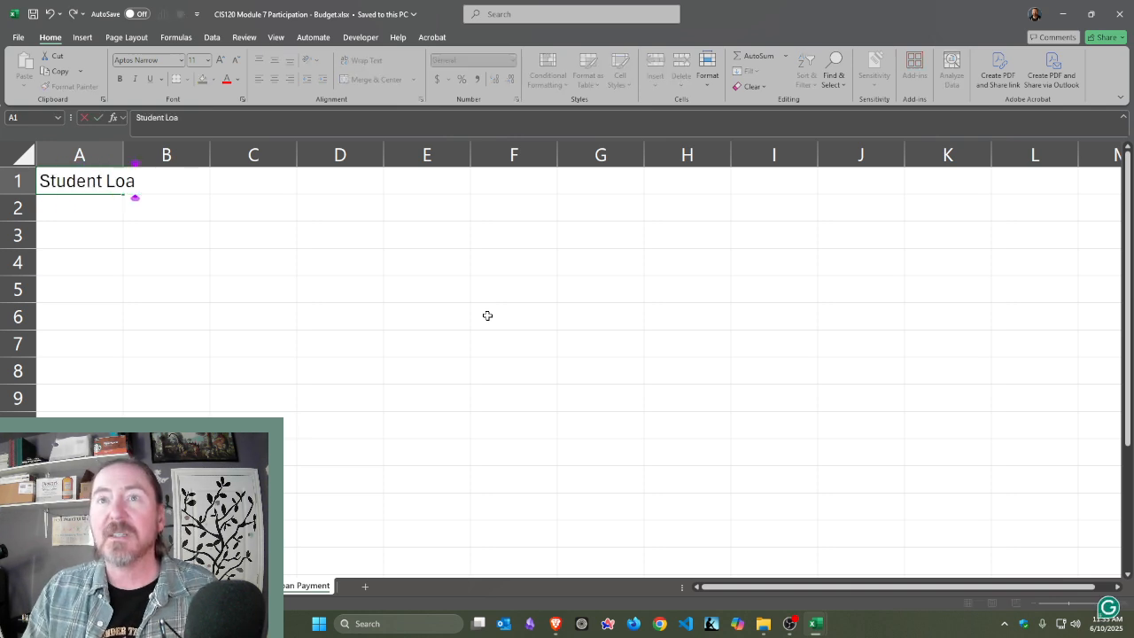
pyautogui.write('n Debt Re')
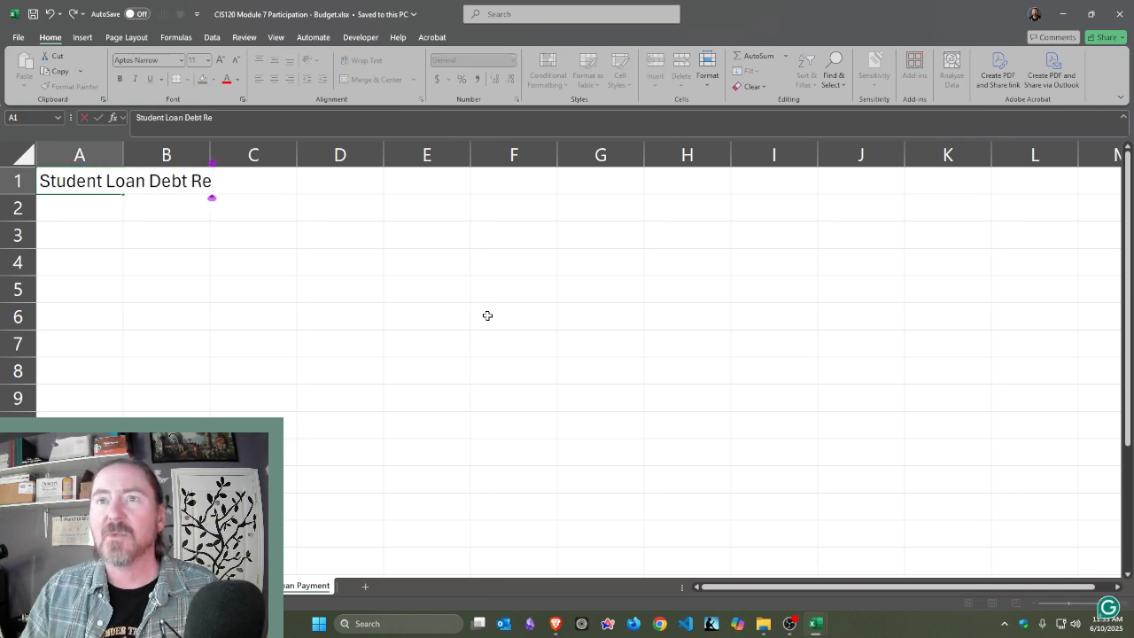
pyautogui.write('payment')
pyautogui.press('Return')
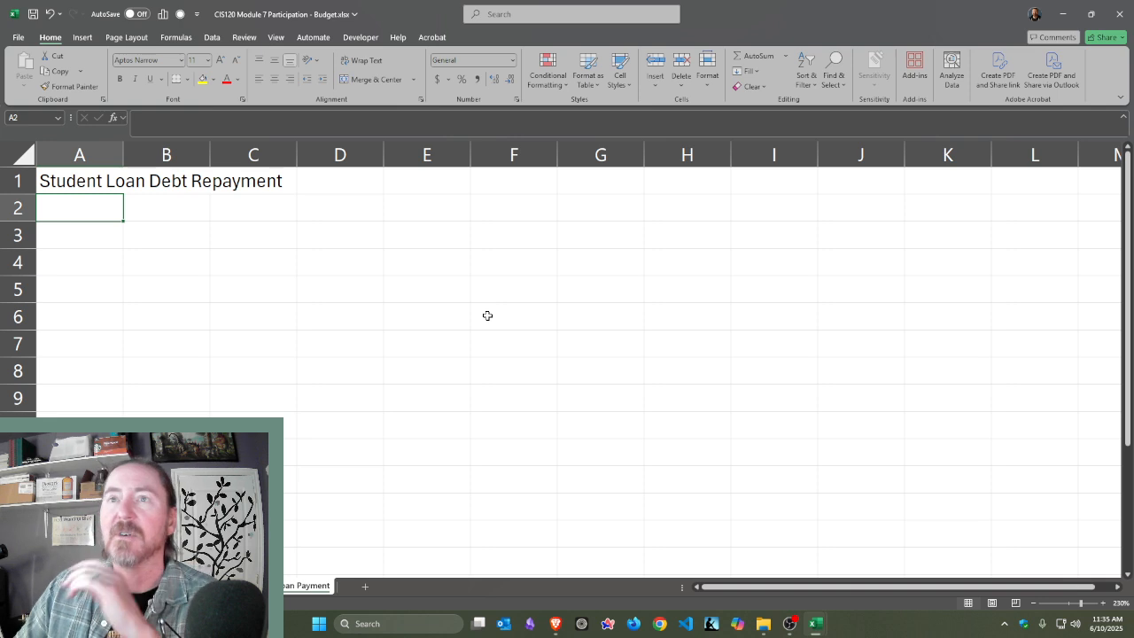
# Widen columns A and B together to about twice their default width.
pyautogui.click(316, 254)
pyautogui.click(109, 156)
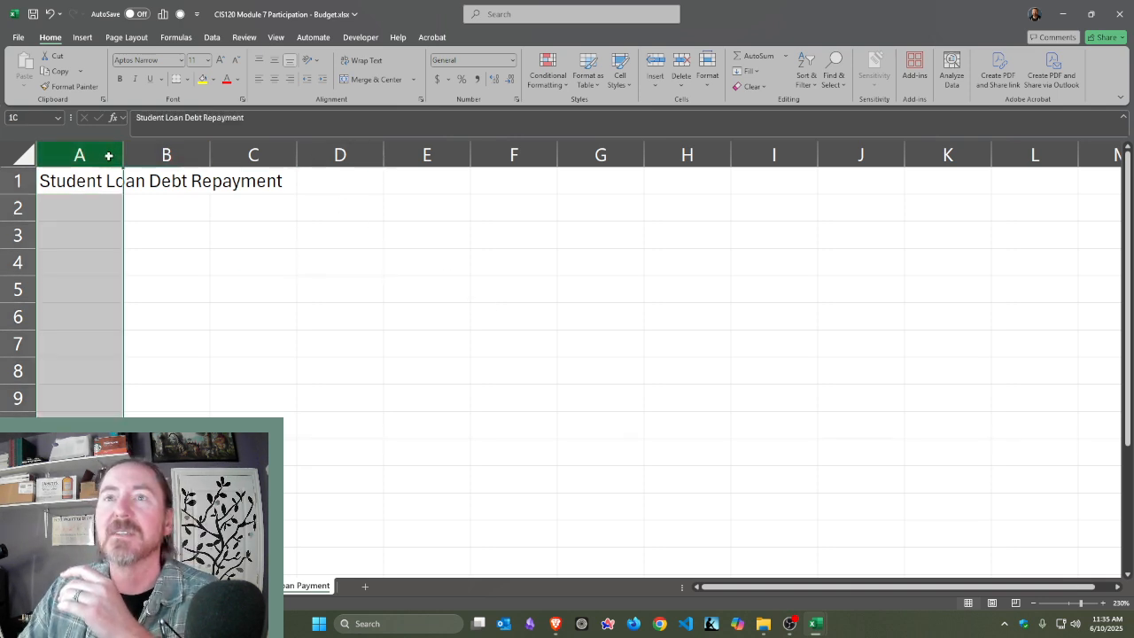
pyautogui.moveTo(108, 156); pyautogui.dragTo(213, 157)
pyautogui.click(245, 271)
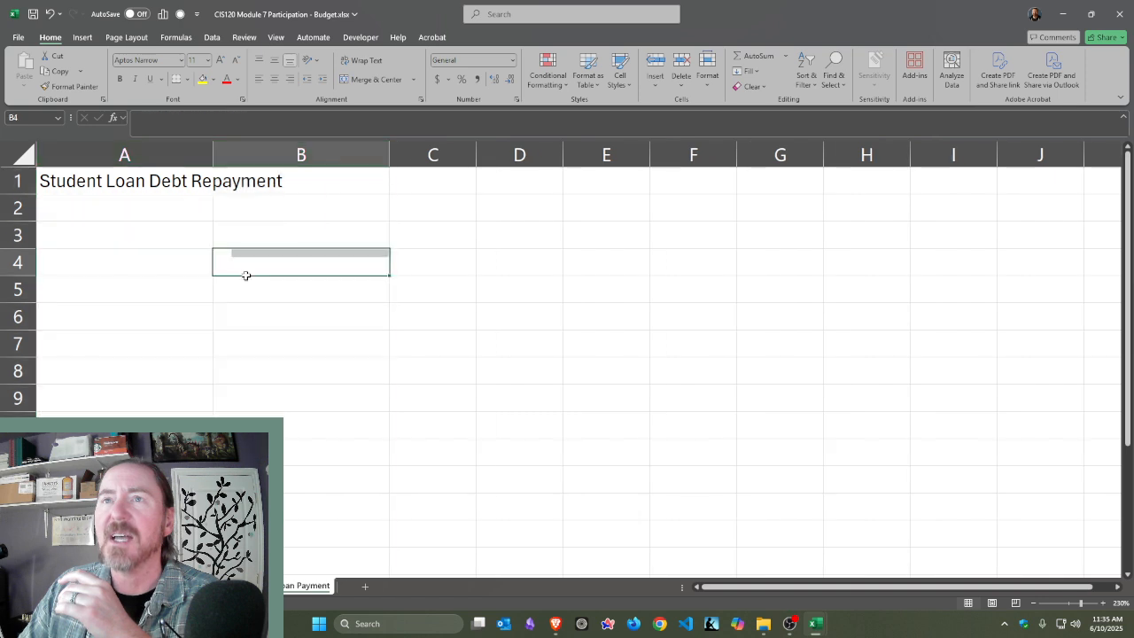
# Label cells A2 through A5 as Debt Amount, Interest Rate, Months to Payoff and Monthly Payment.
pyautogui.click(146, 201)
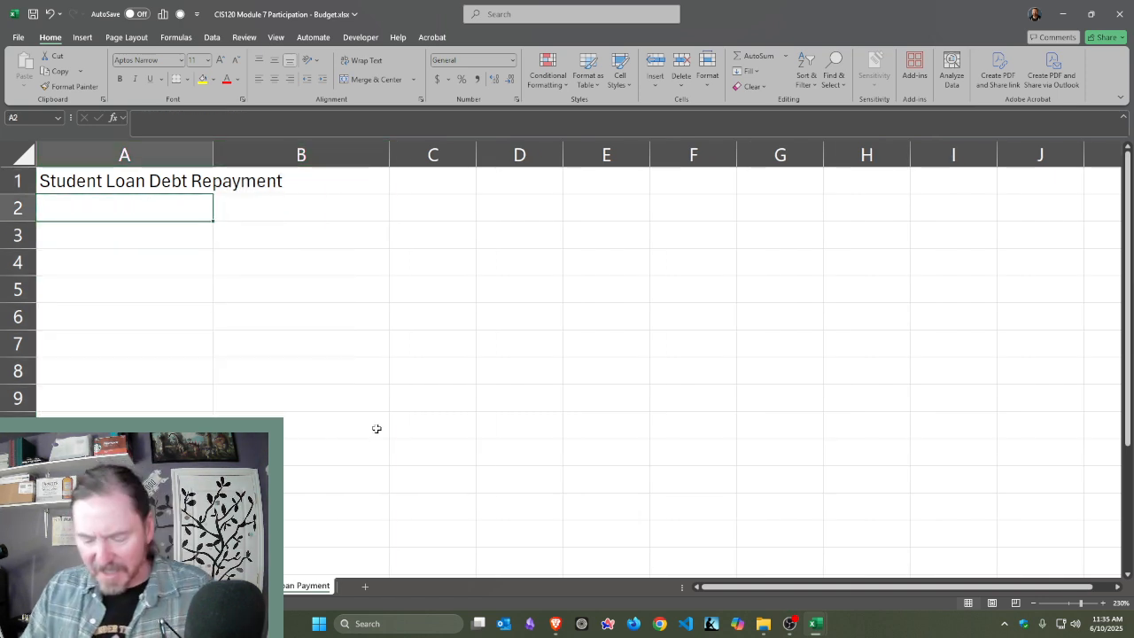
pyautogui.write('Debt Amount')
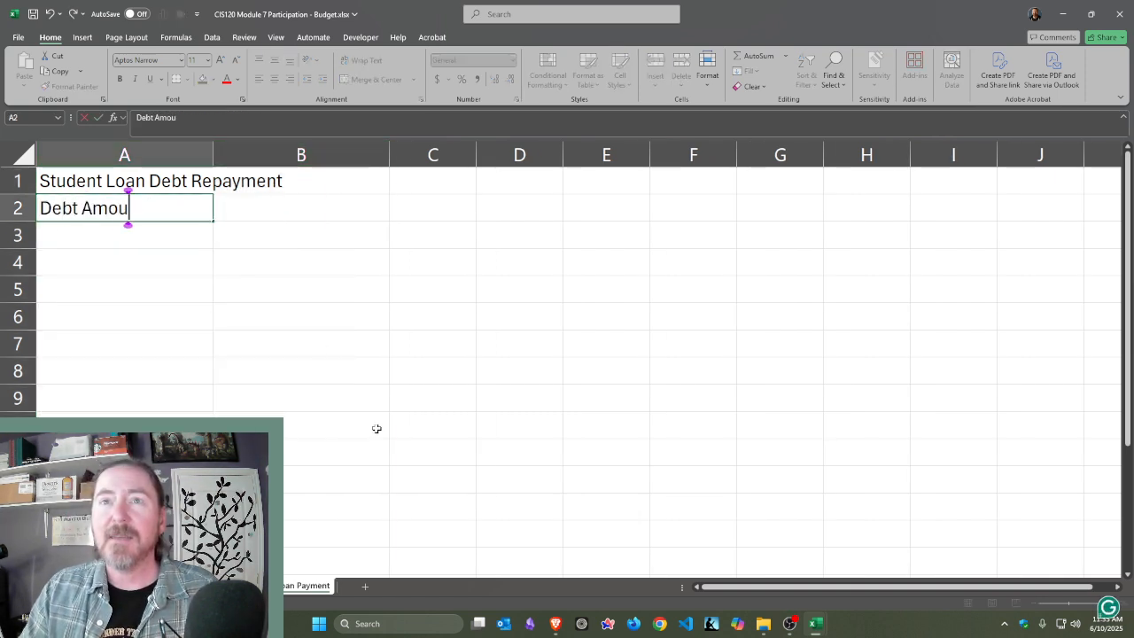
pyautogui.press('Return')
pyautogui.write('Interest Rate')
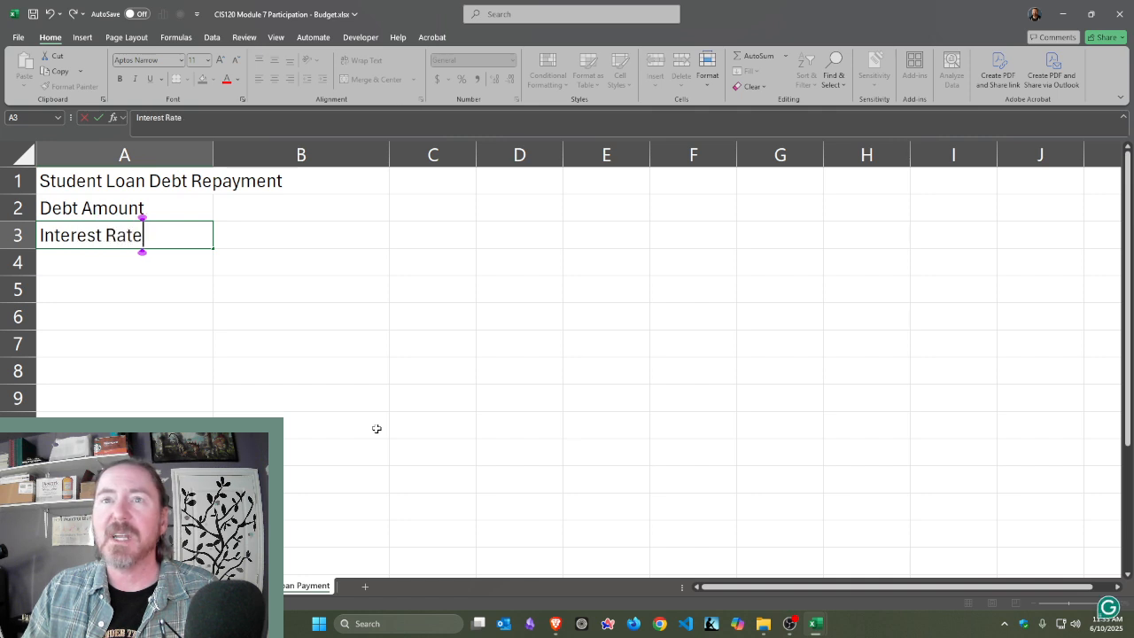
pyautogui.press('Return')
pyautogui.write('Month')
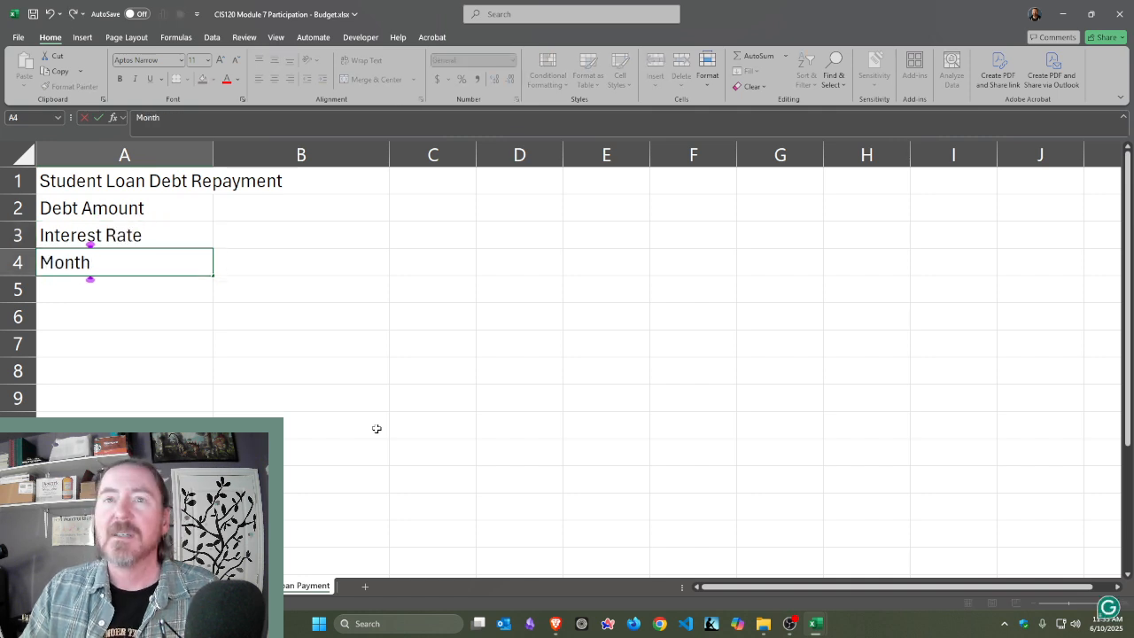
pyautogui.write('s to Payoff')
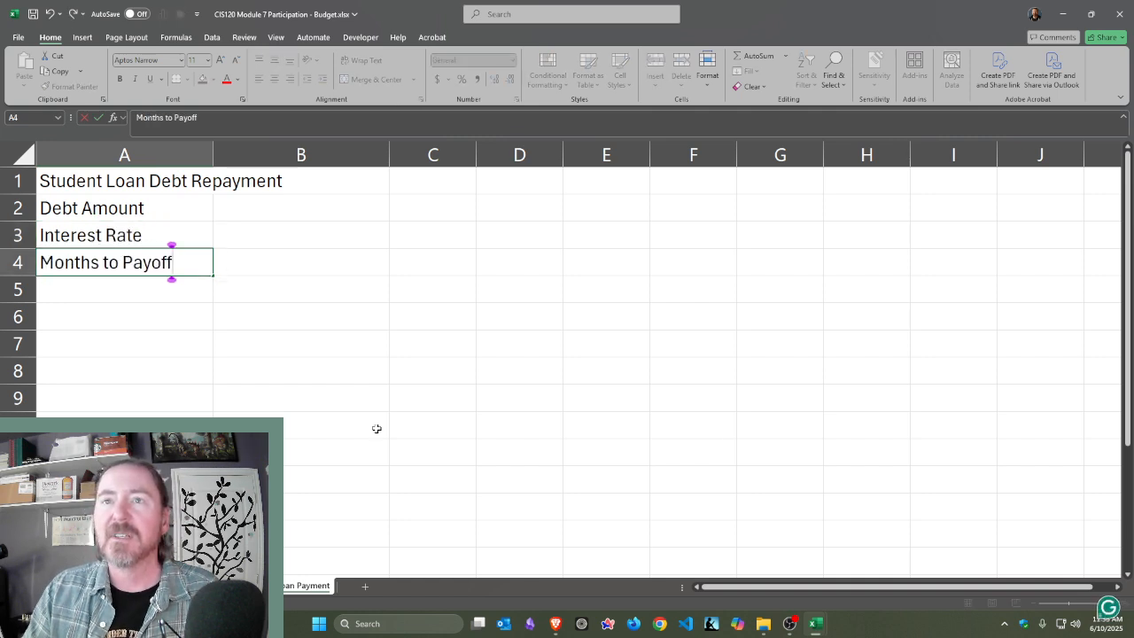
pyautogui.press('Return')
pyautogui.write('Month')
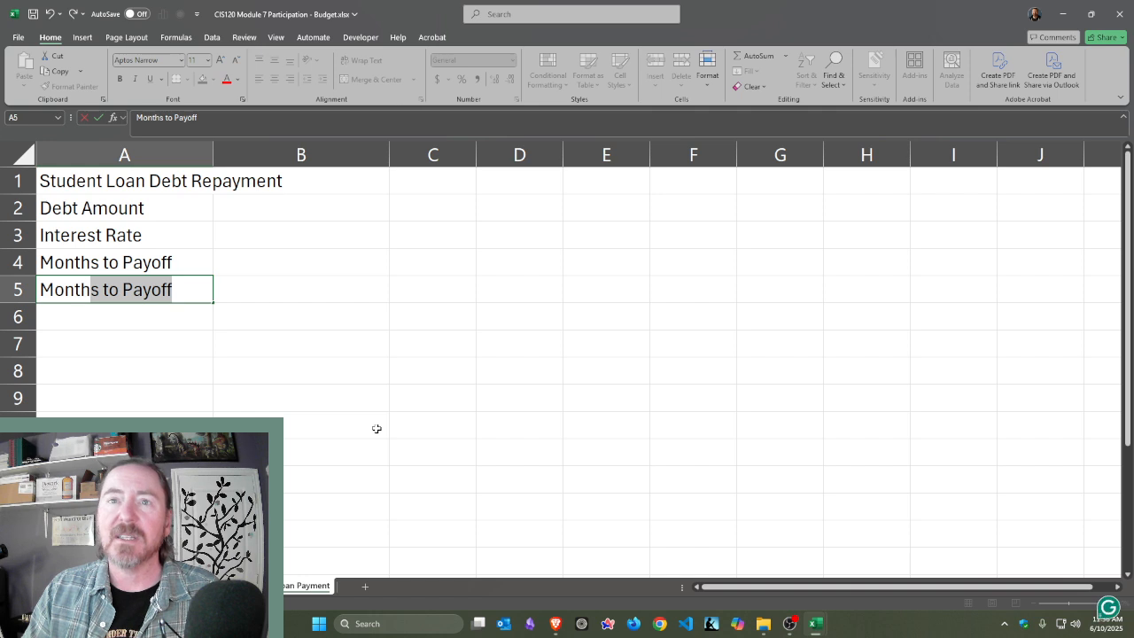
pyautogui.write('ly Payment')
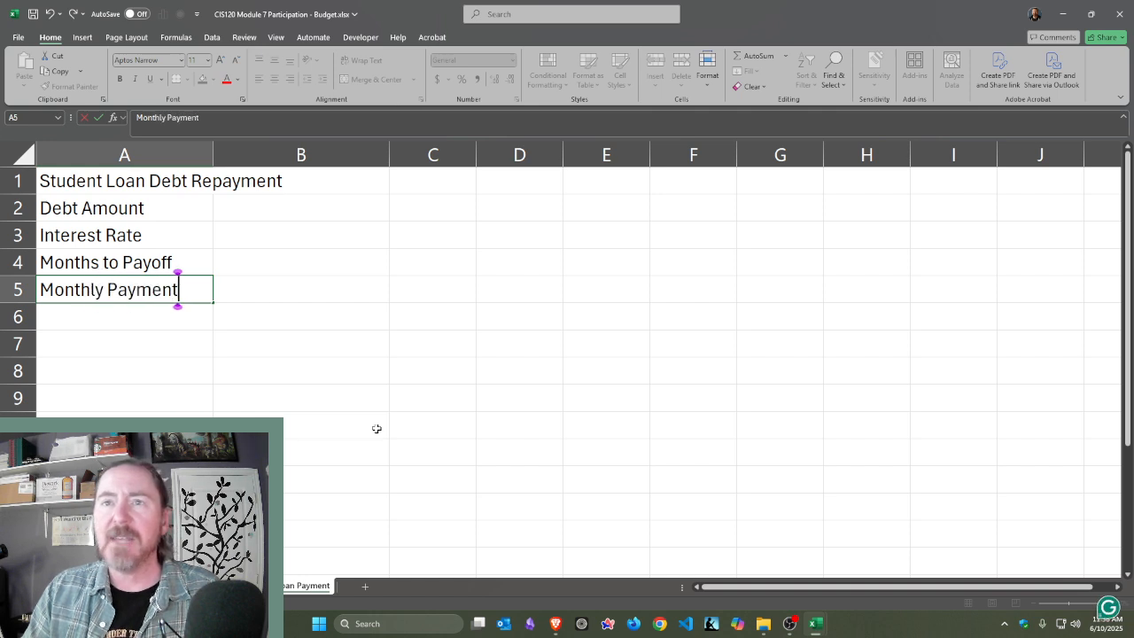
pyautogui.press('Tab')
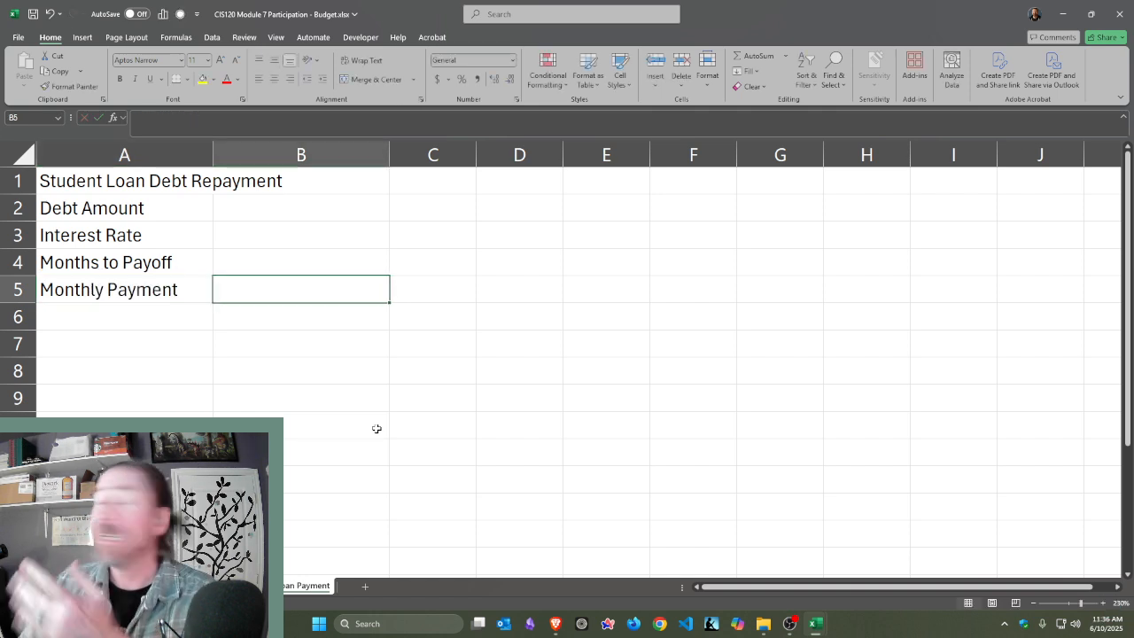
# Enter the title "Credit Card Debt Payoff Calculator" in cell D1.
pyautogui.click(543, 181)
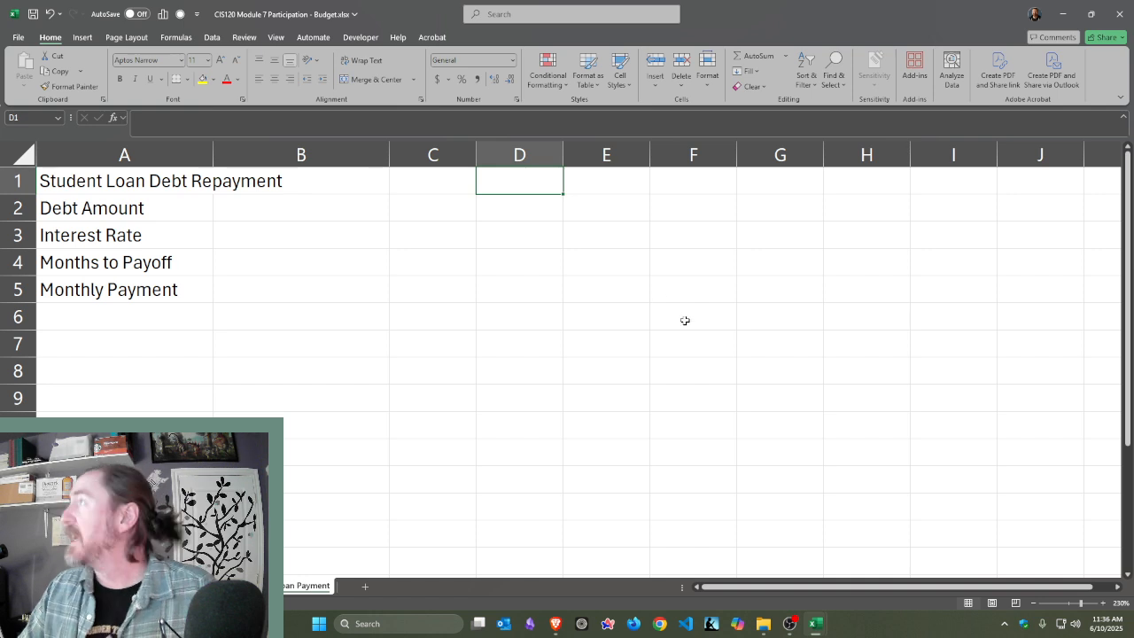
pyautogui.write('C')
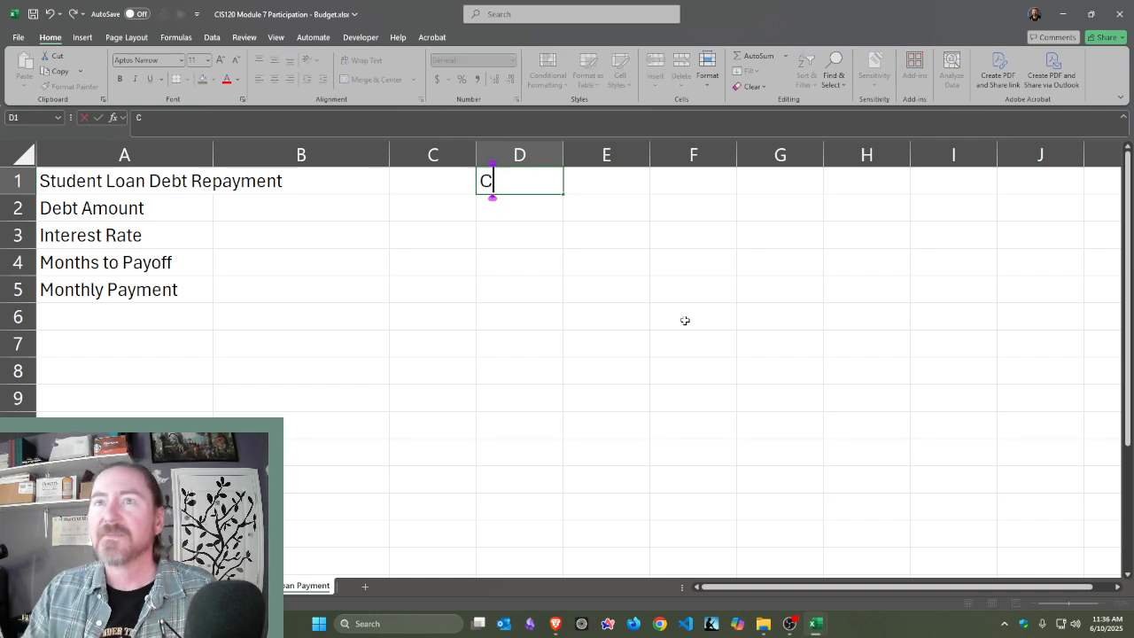
pyautogui.write('redit Card')
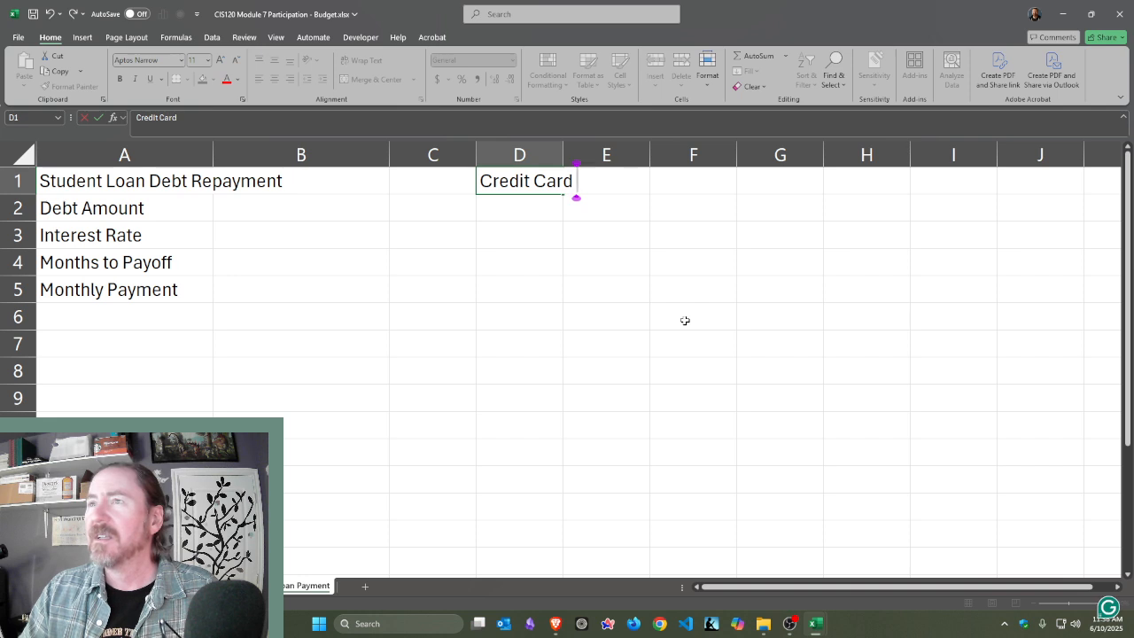
pyautogui.write(' Debt Payoff Ac')
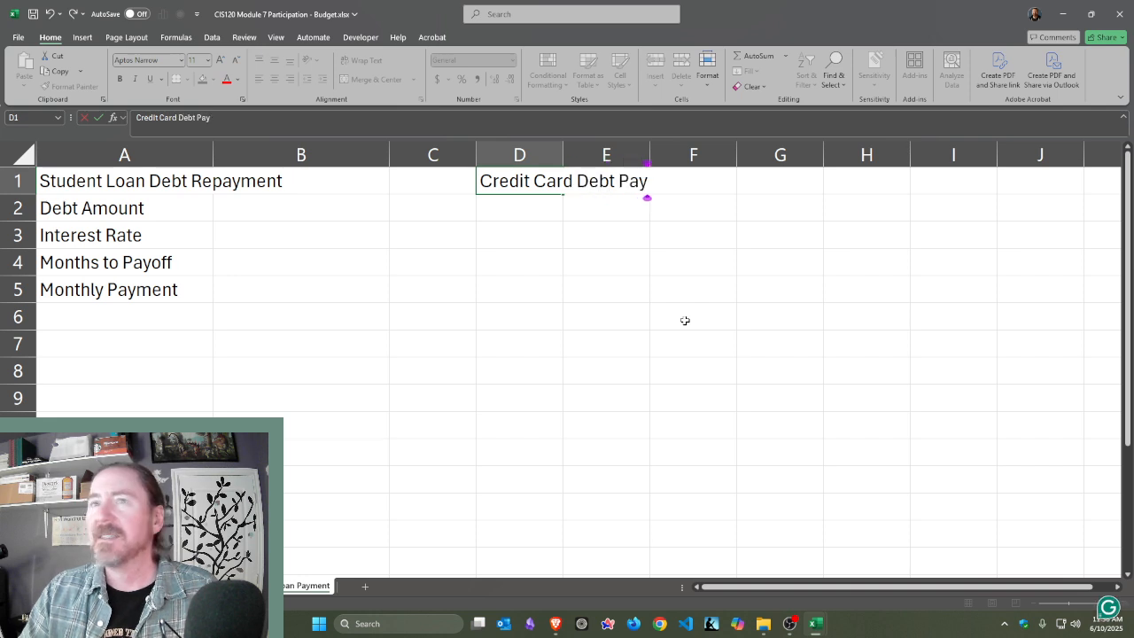
pyautogui.press('BackSpace')
pyautogui.press('BackSpace')
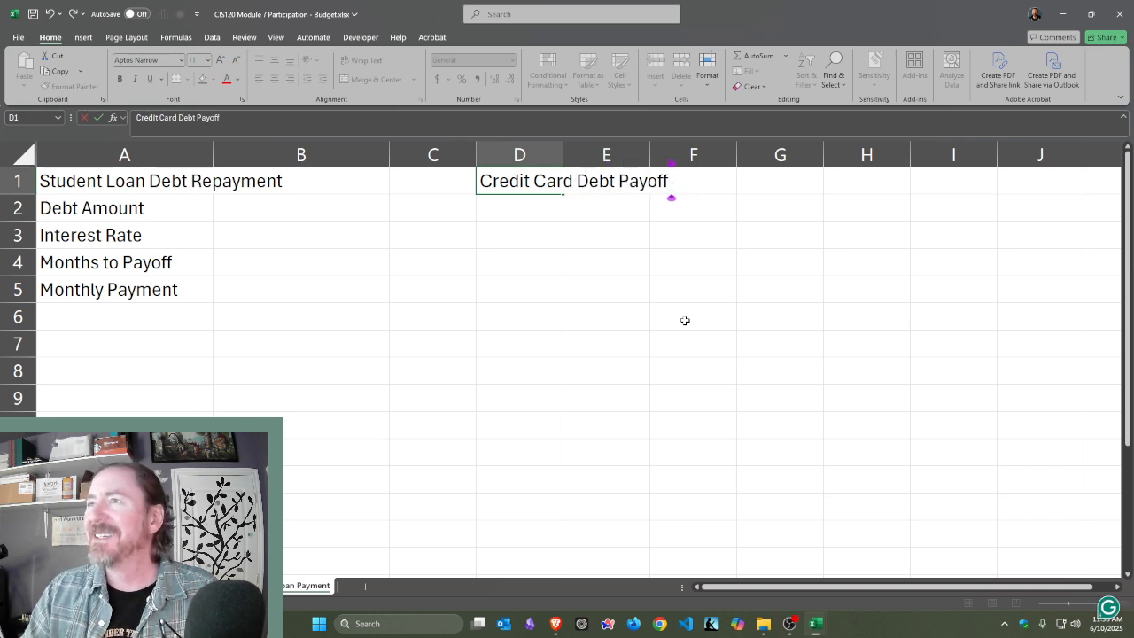
pyautogui.write('Calculator')
pyautogui.press('Return')
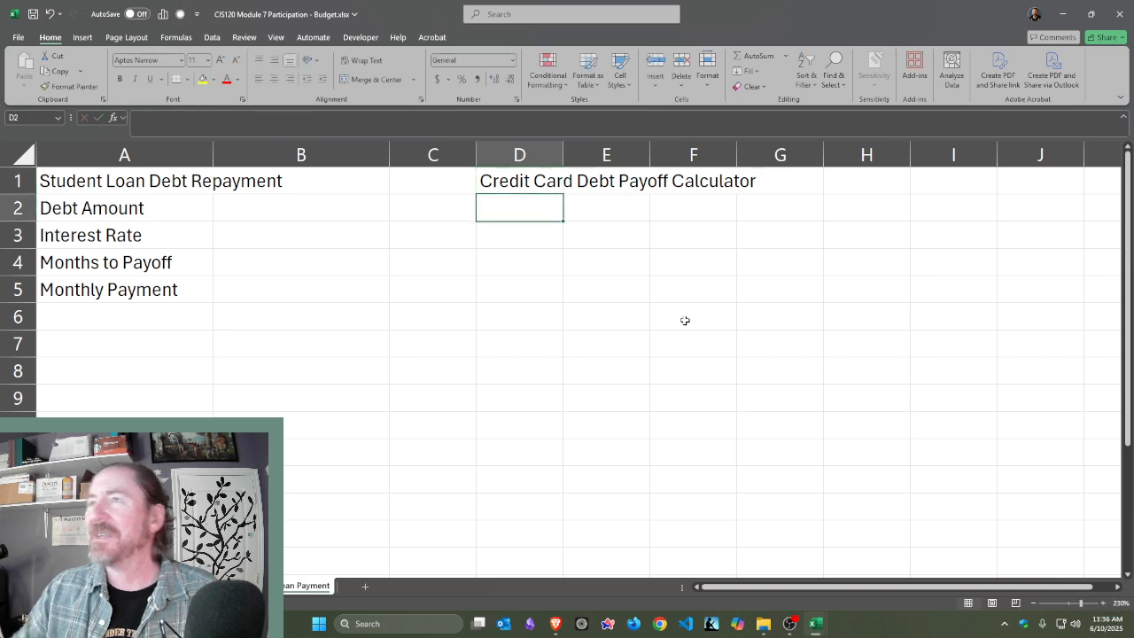
# Widen columns D and E together to nearly twice their default width.
pyautogui.moveTo(537, 154); pyautogui.dragTo(642, 151)
pyautogui.click(587, 268)
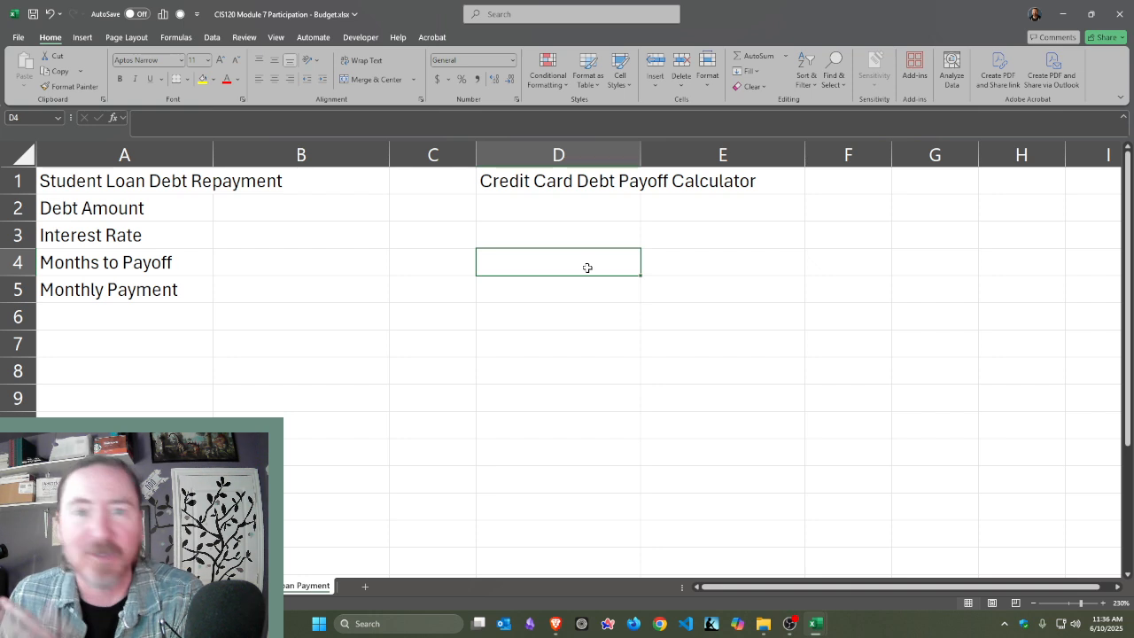
pyautogui.click(560, 309)
# Label cell D2 as Credit Card Debt and cell D3 as Interest Rate under the credit card calculator title.
pyautogui.click(556, 214)
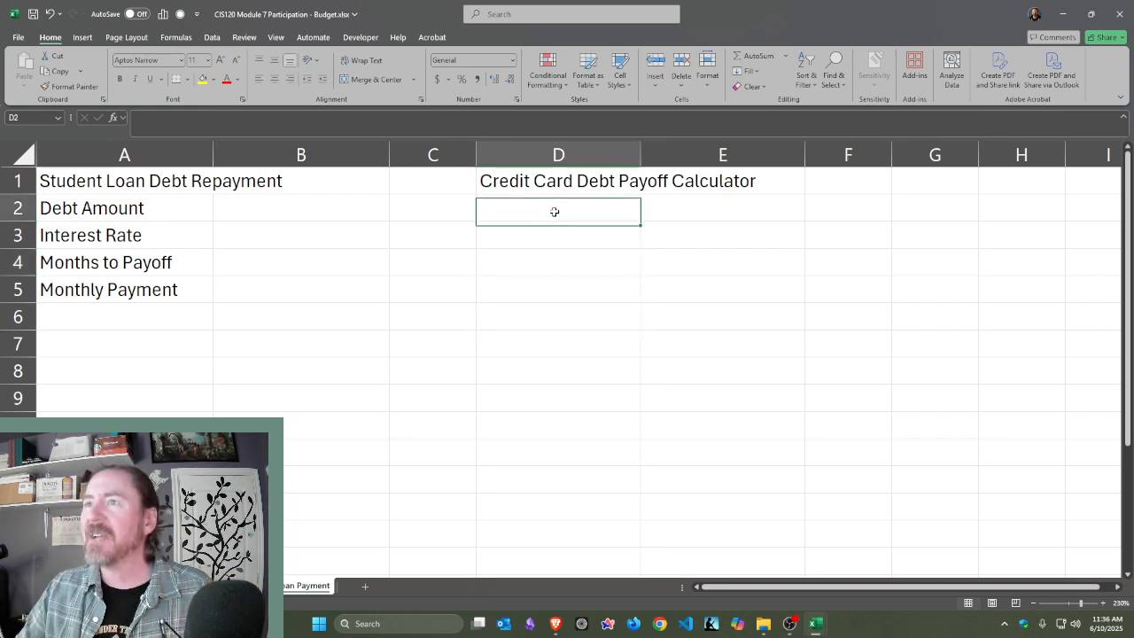
pyautogui.write('C')
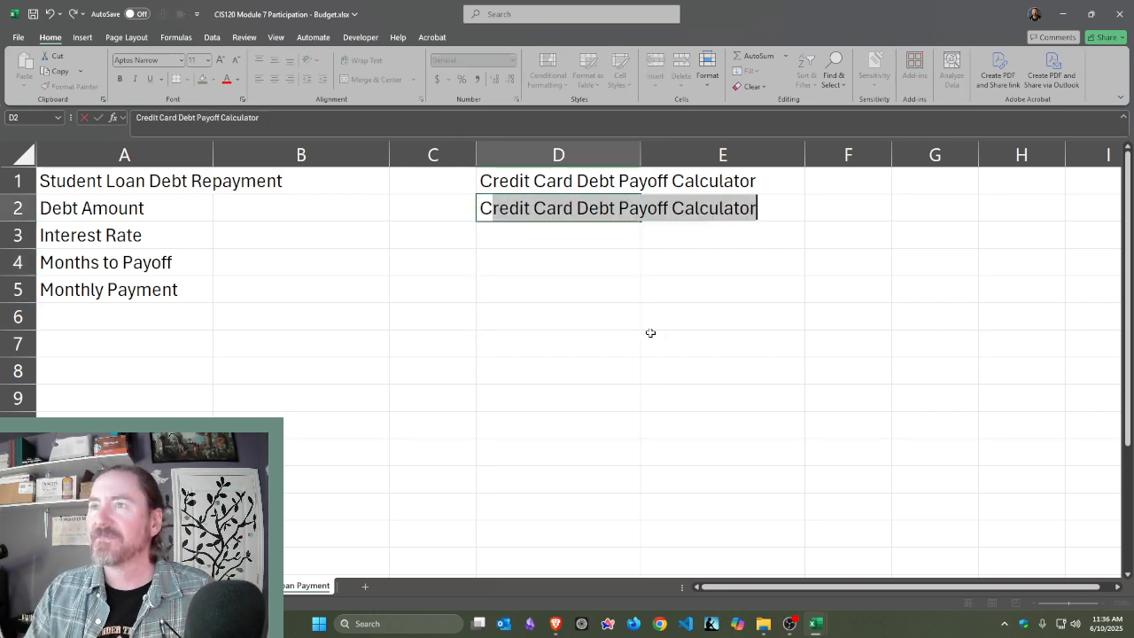
pyautogui.write('redit Card Debt')
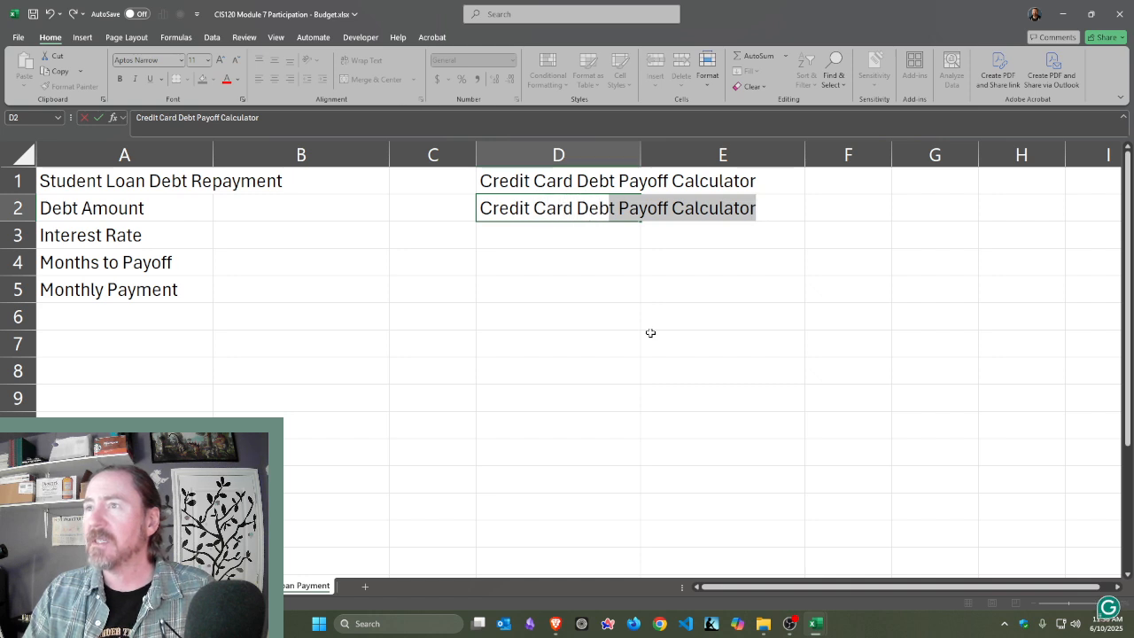
pyautogui.press('Delete')
pyautogui.press('Return')
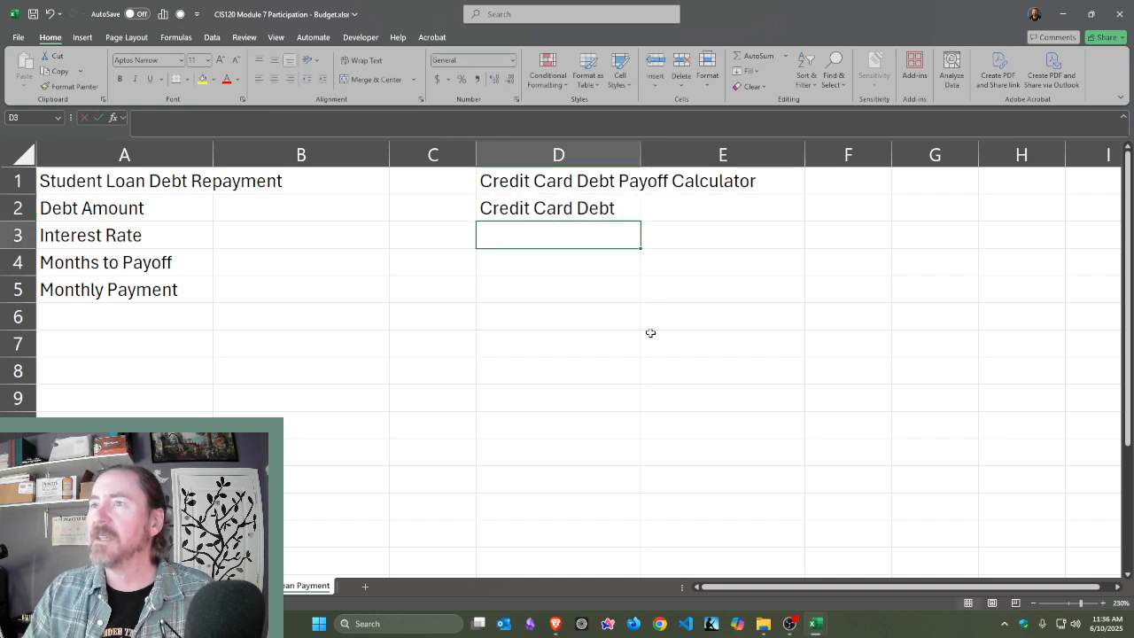
pyautogui.write('Interest Rate')
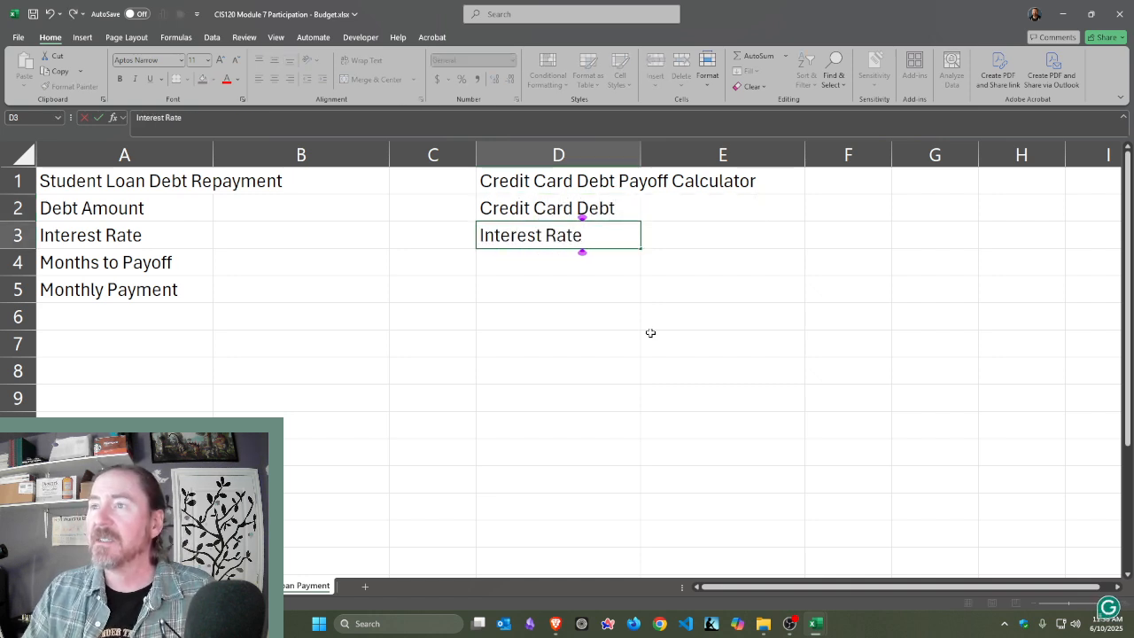
pyautogui.press('Return')
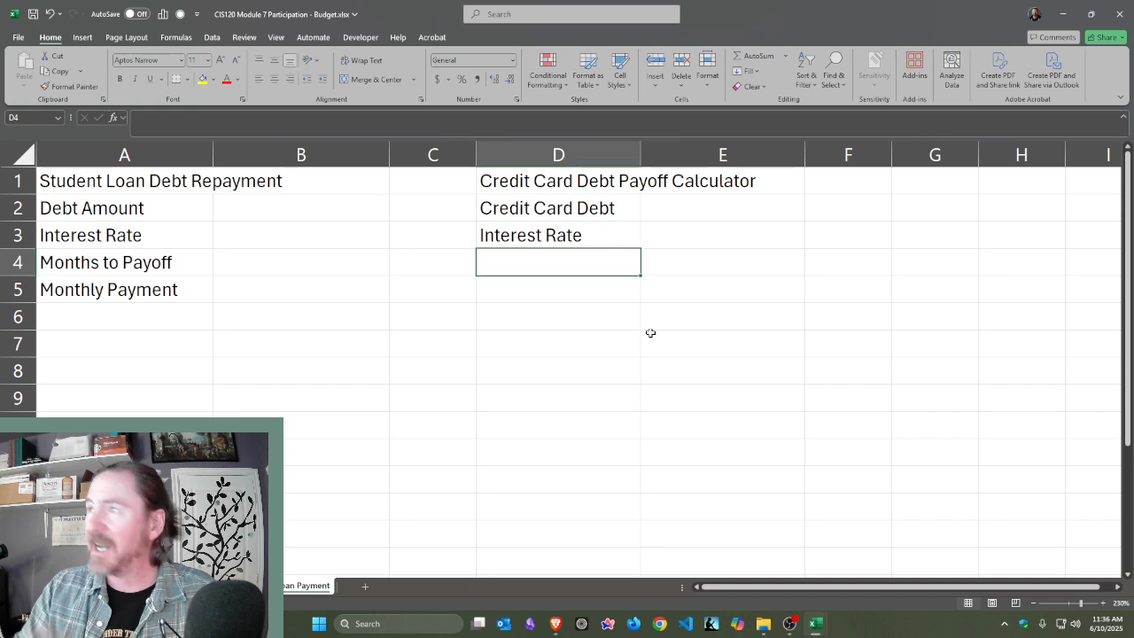
# Label cell D4 as Months to Payoff and cell D5 as Monthly Payment.
pyautogui.write('Months')
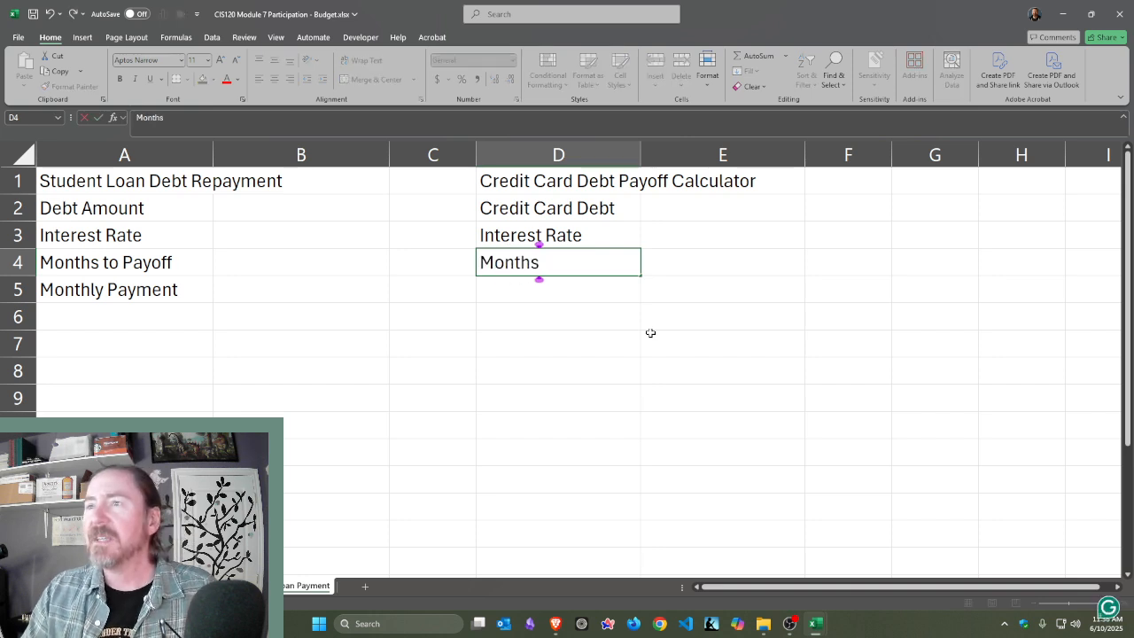
pyautogui.write(' to Payoff')
pyautogui.press('Return')
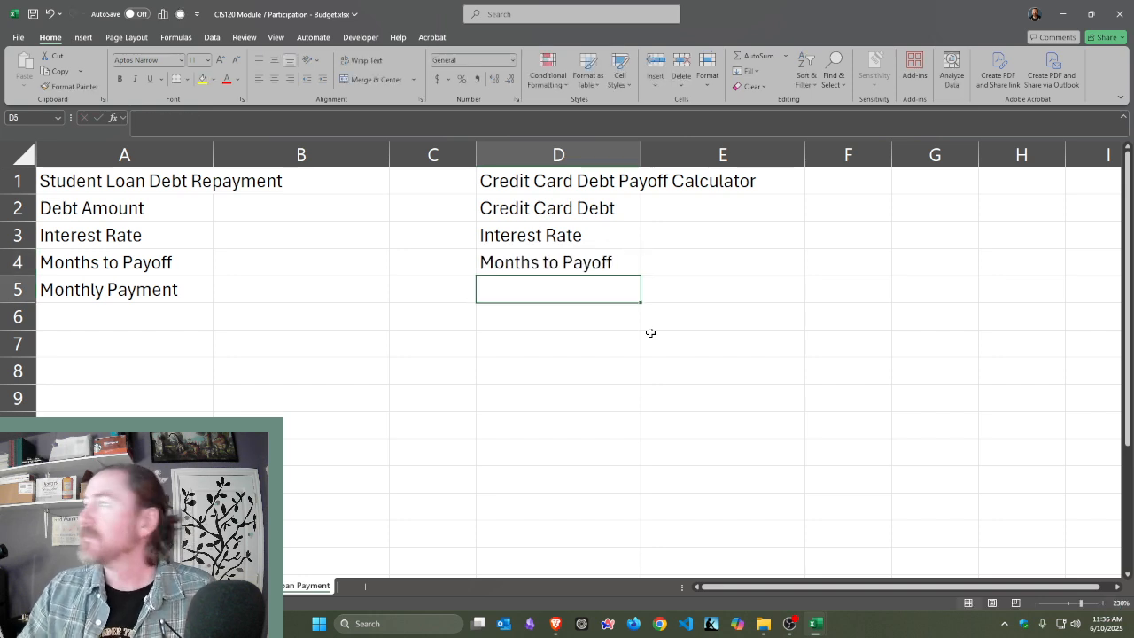
pyautogui.write('Monthly Payment')
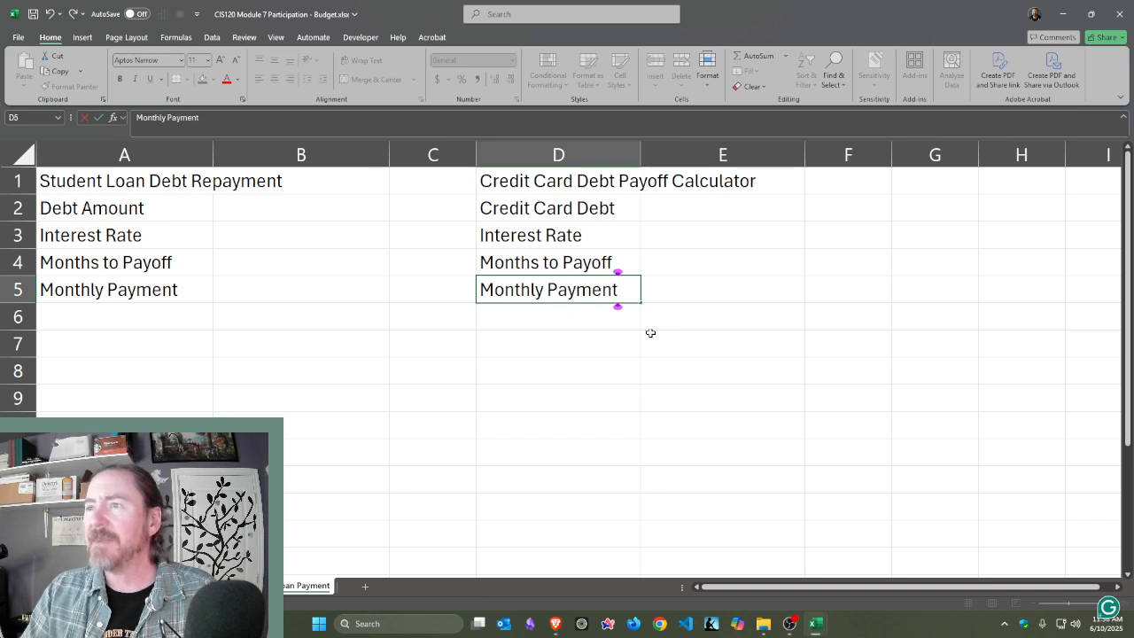
pyautogui.press('Return')
# Enter the student loan's debt amount of 11000 in B2 and interest rate of 8.90% in B3.
pyautogui.click(337, 286)
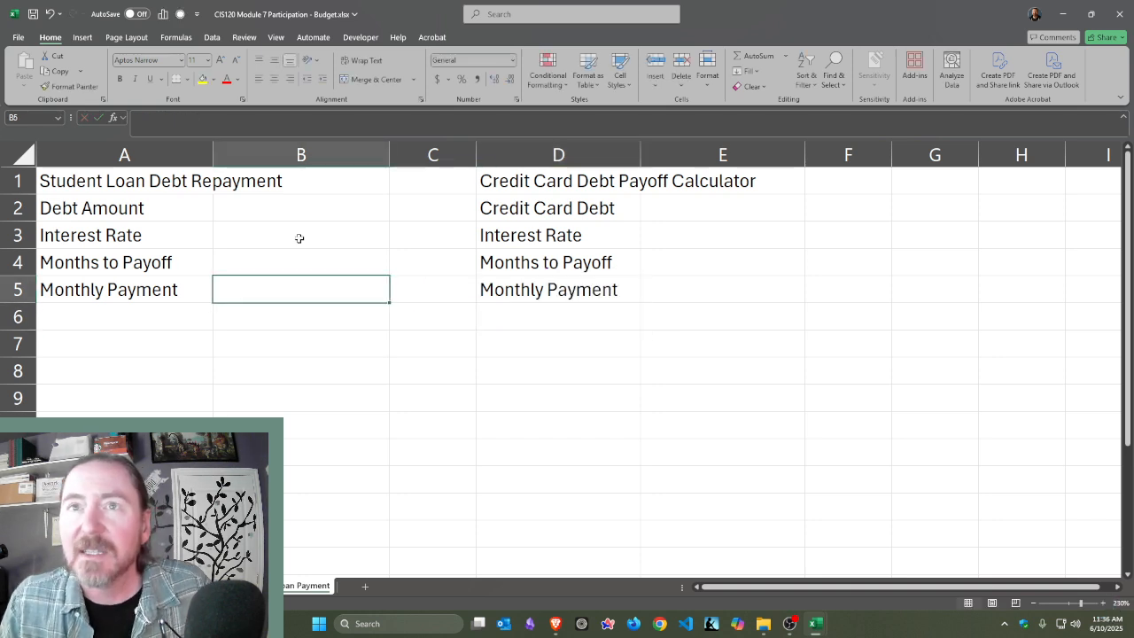
pyautogui.click(290, 214)
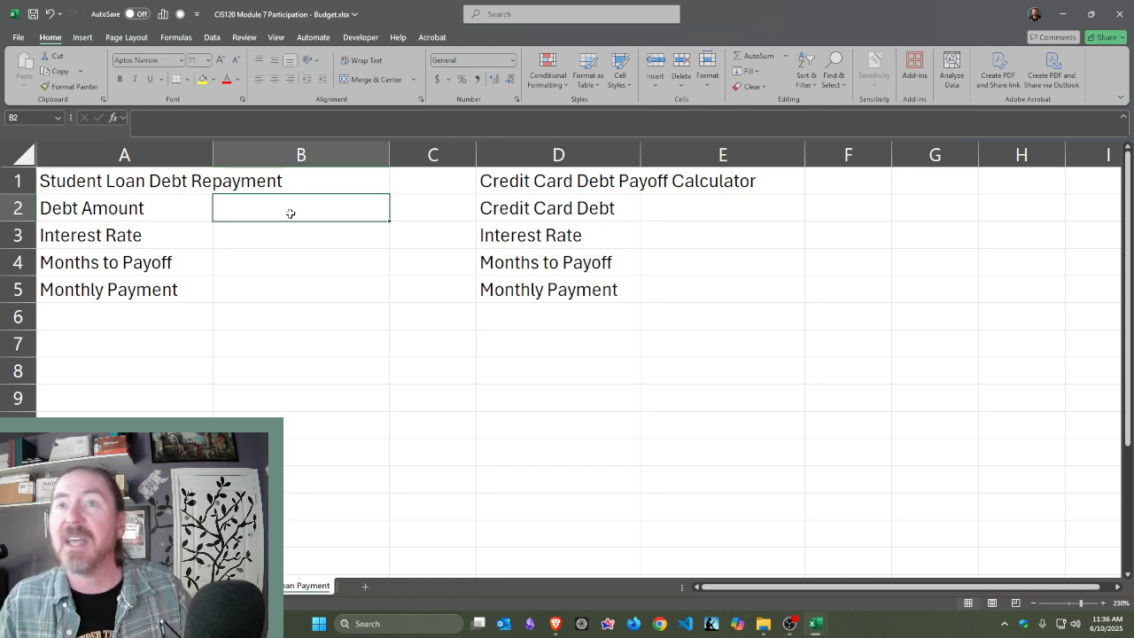
pyautogui.click(279, 271)
pyautogui.click(275, 201)
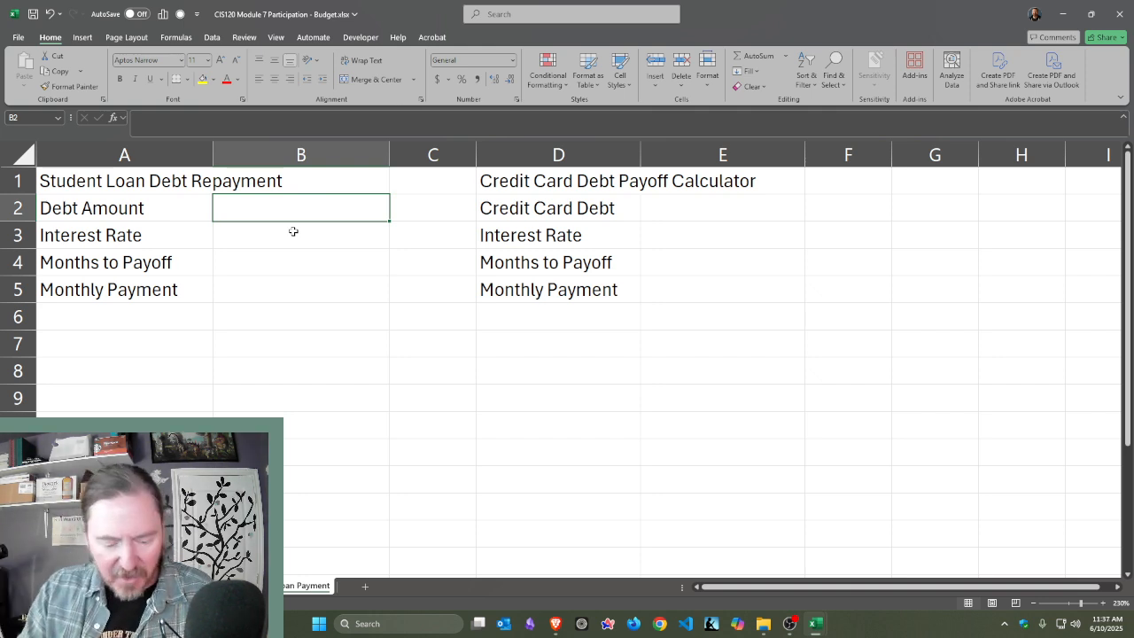
pyautogui.write('11000')
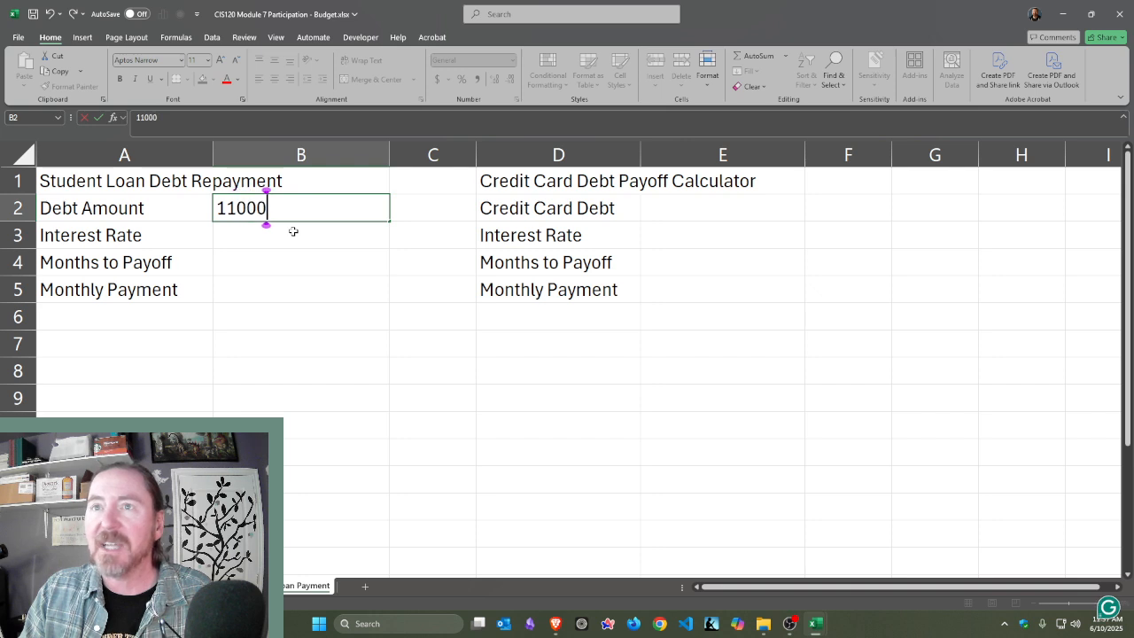
pyautogui.press('Return')
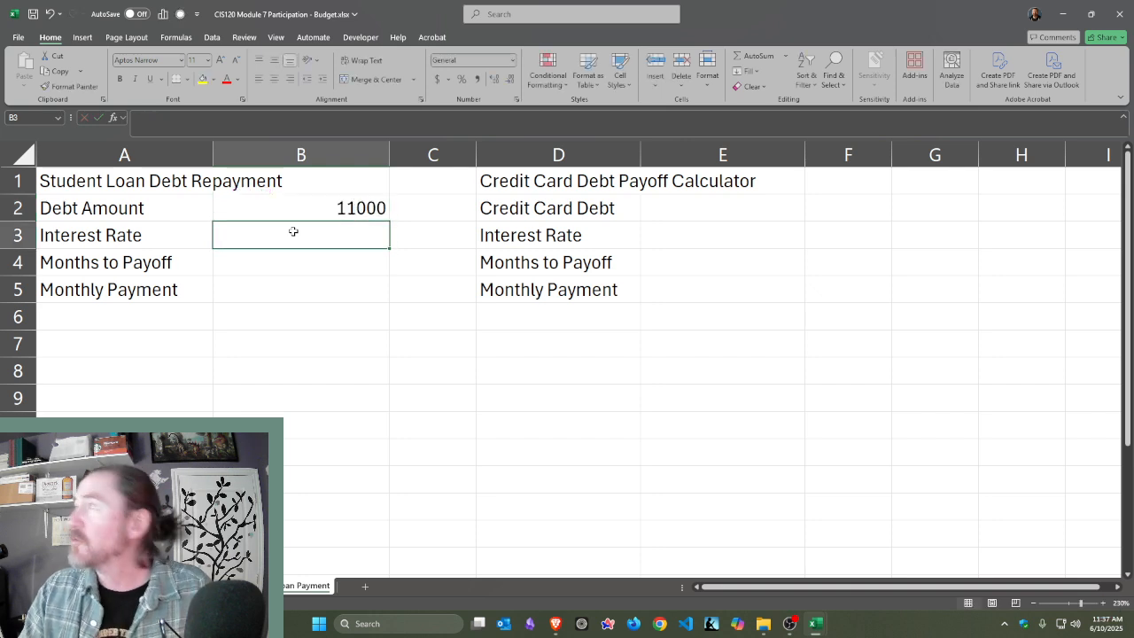
pyautogui.write('8.')
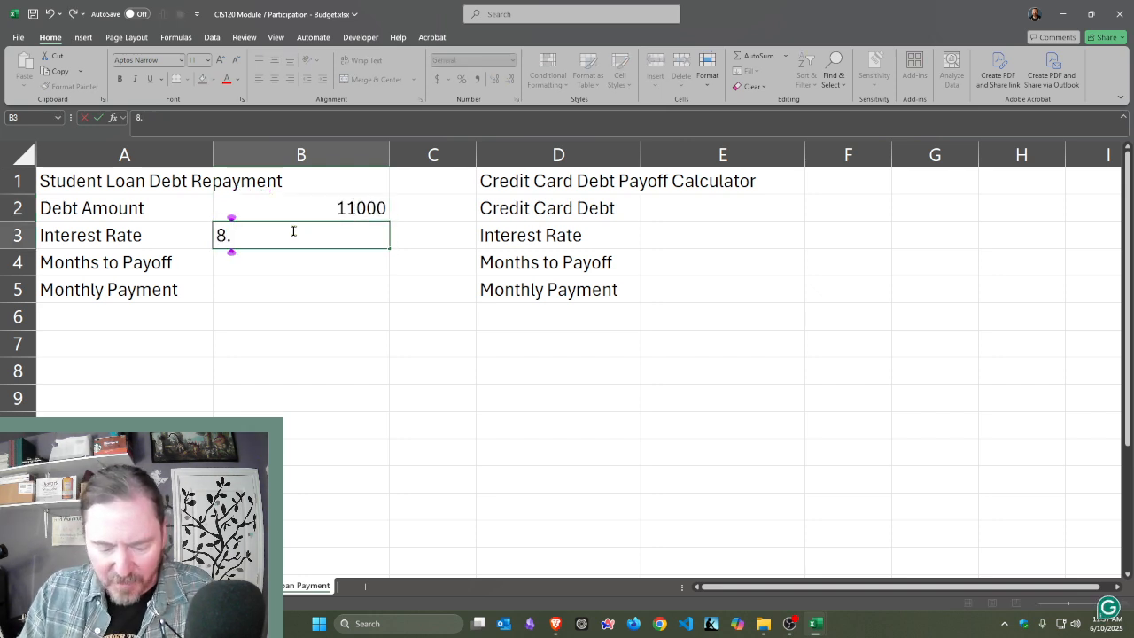
pyautogui.write('90%')
pyautogui.press('Return')
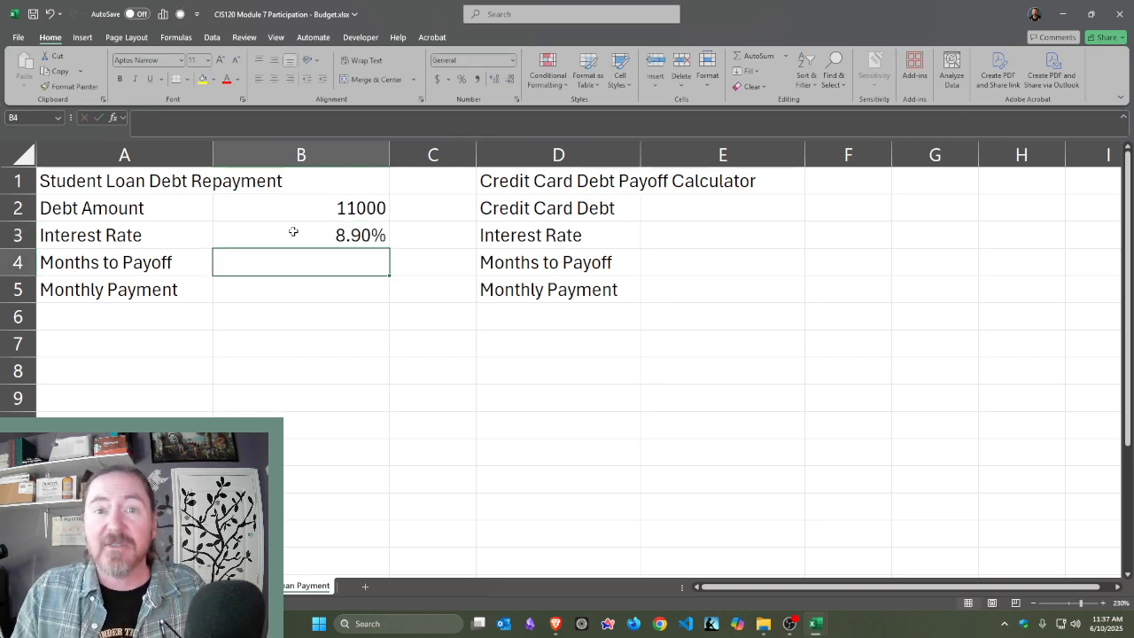
pyautogui.write('120')
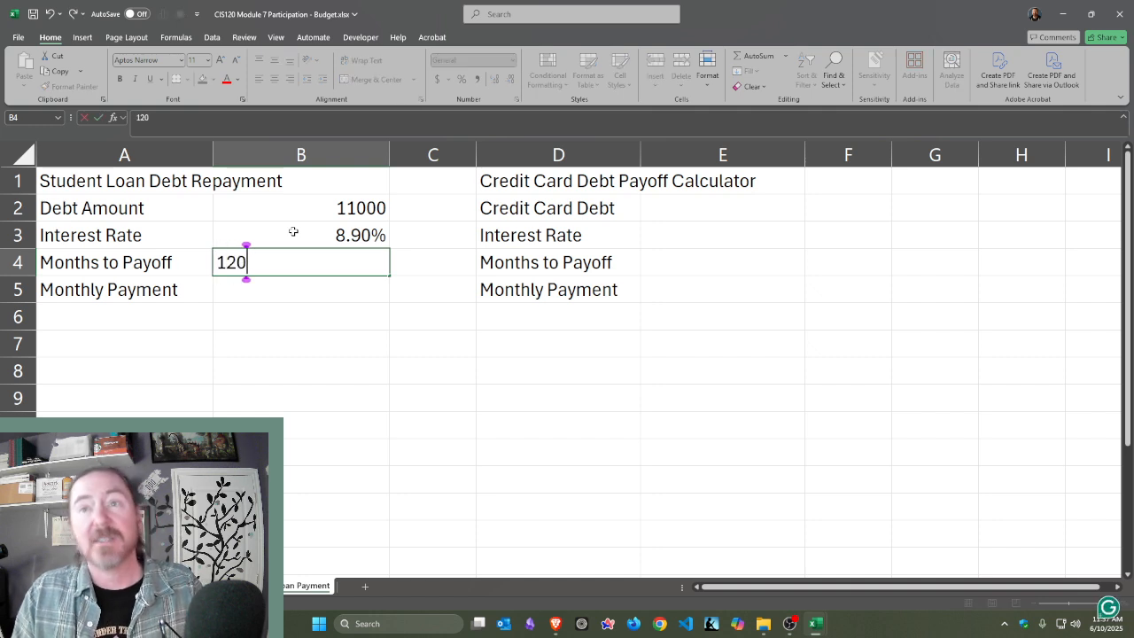
pyautogui.press('BackSpace')
pyautogui.press('BackSpace')
pyautogui.press('BackSpace')
pyautogui.write('60')
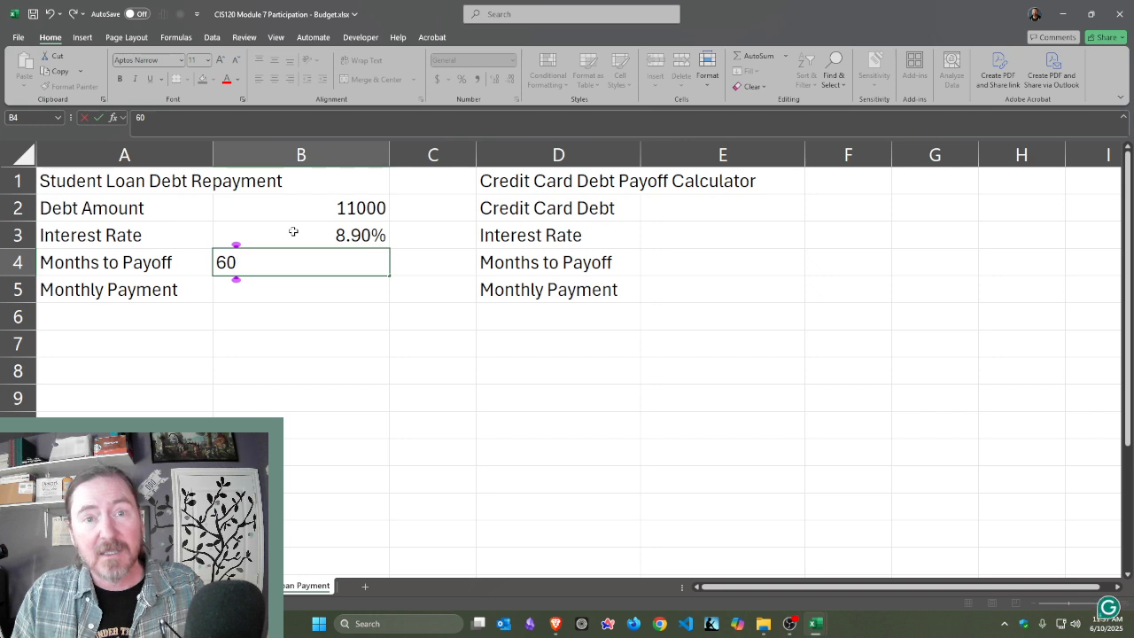
pyautogui.press('BackSpace')
pyautogui.press('BackSpace')
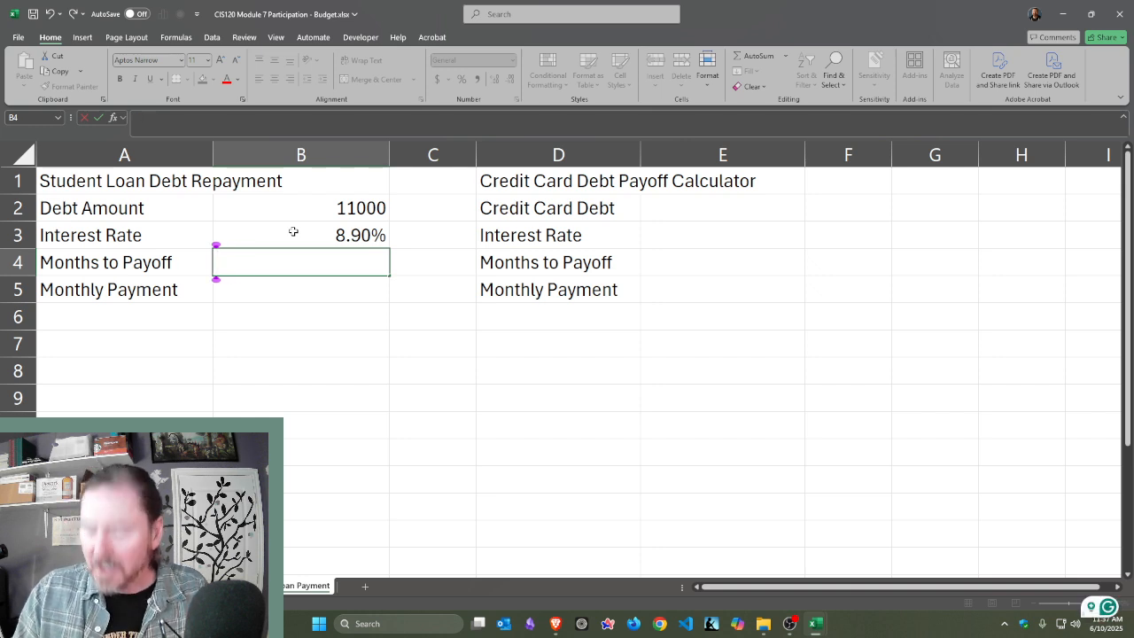
# Enter the student loan's months to payoff in B4 as the formula =8*12.
pyautogui.write('=8*12')
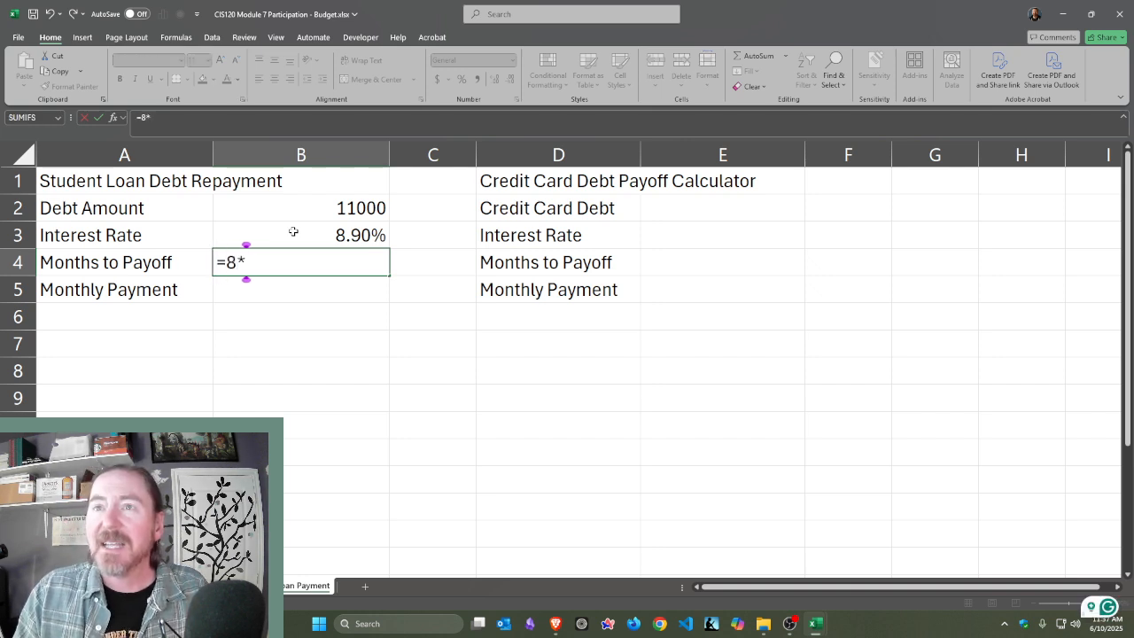
pyautogui.press('Return')
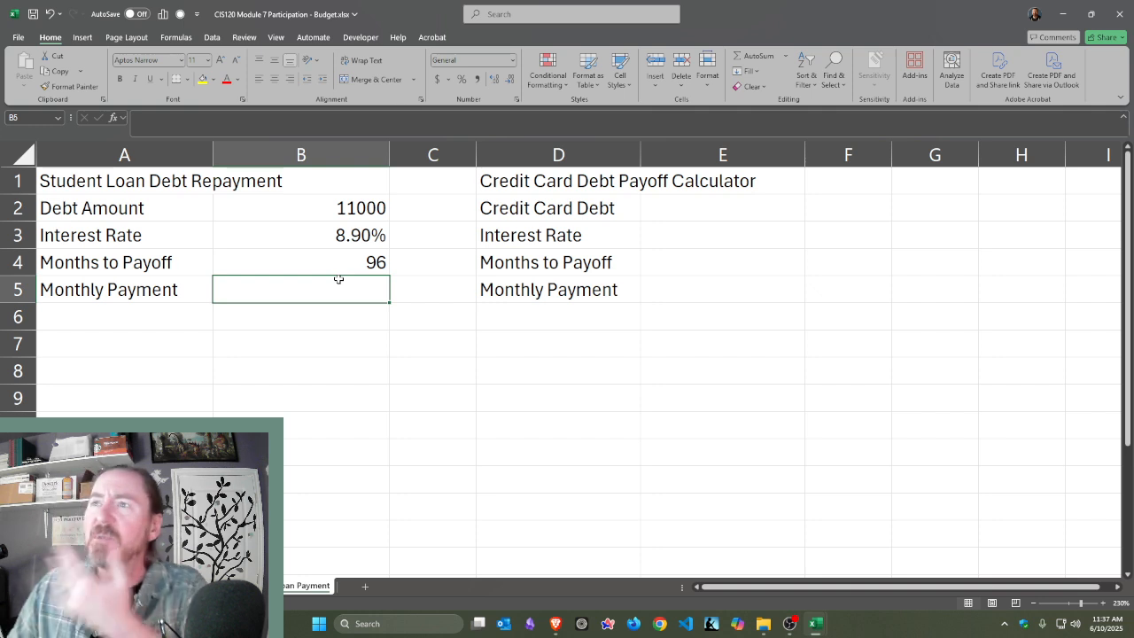
# Fill in the credit card calculator with a debt of 4000, an interest rate of 18.9% and 24 months to payoff in E2:E4.
pyautogui.click(717, 259)
pyautogui.press('Up')
pyautogui.press('Up')
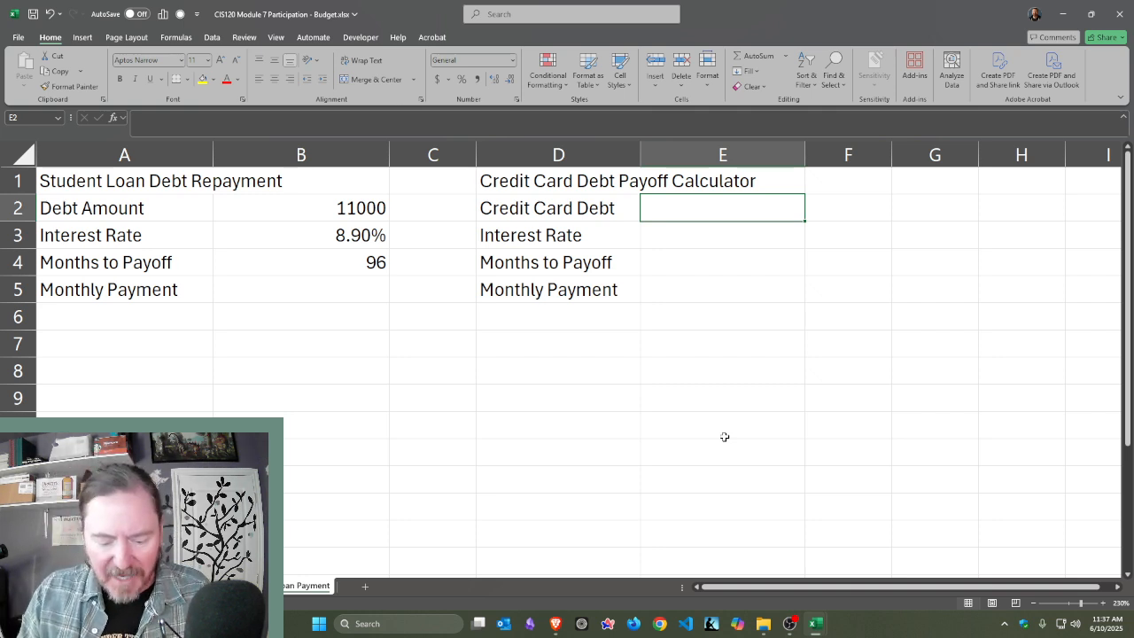
pyautogui.write('4000')
pyautogui.press('Return')
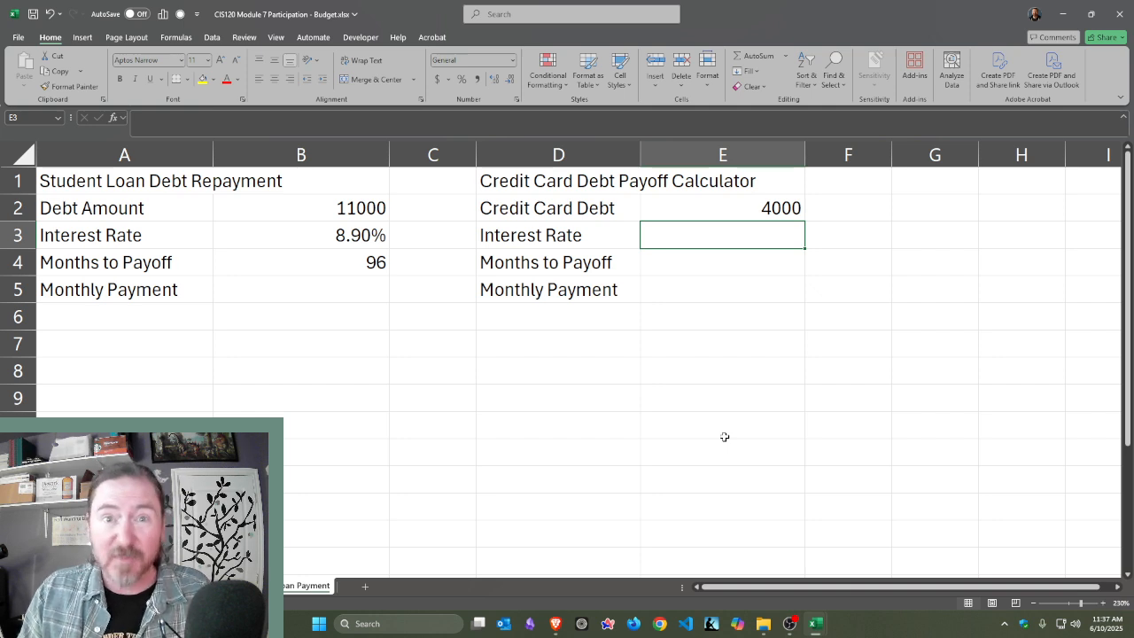
pyautogui.write('18.9%')
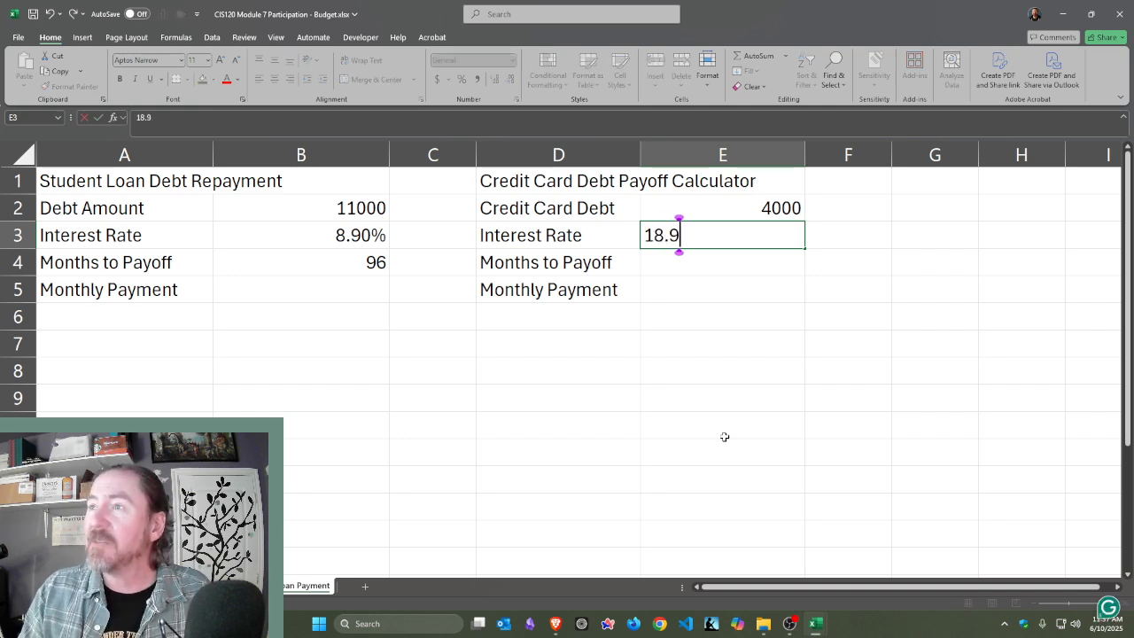
pyautogui.press('Return')
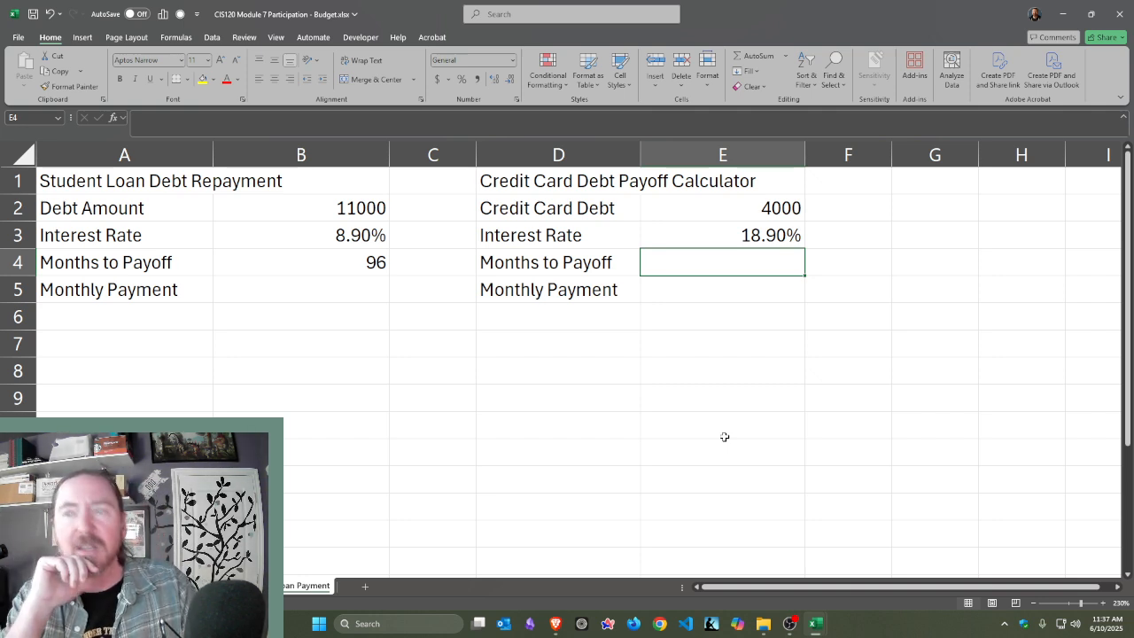
pyautogui.write('24')
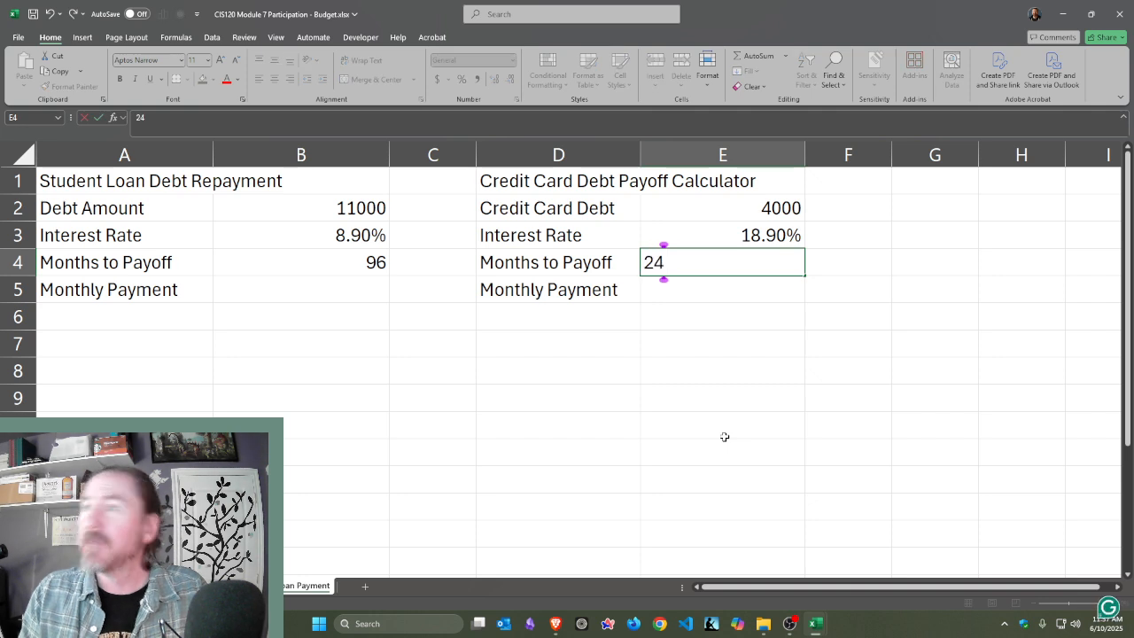
pyautogui.press('Return')
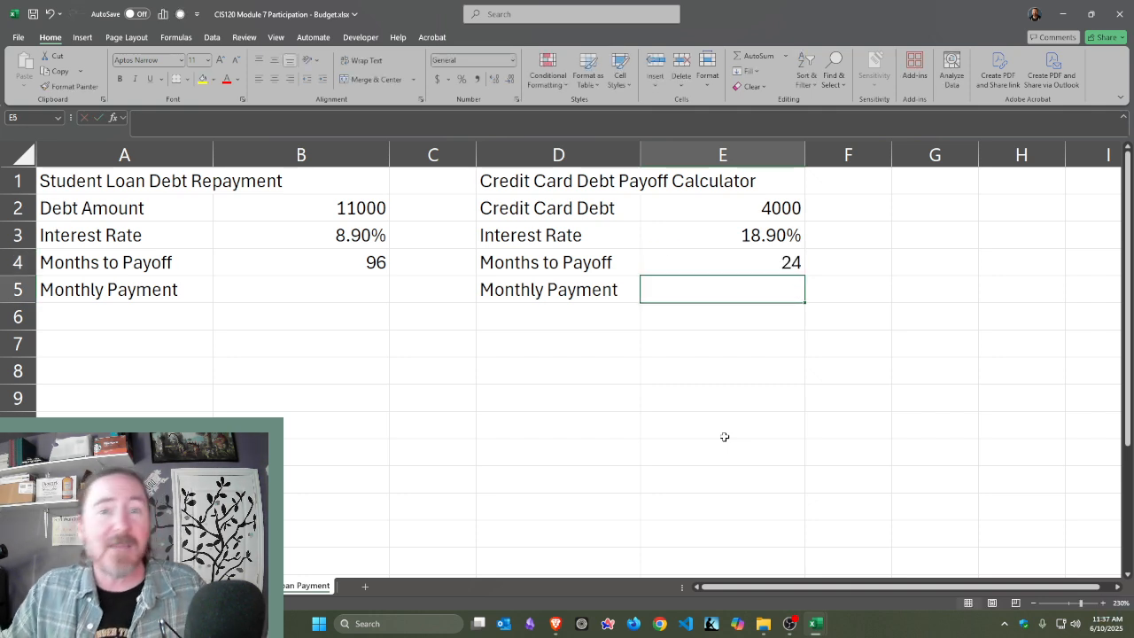
# Highlight both Monthly Payment rows, A5:B5 and D5:E5, with yellow fill.
pyautogui.click(314, 280)
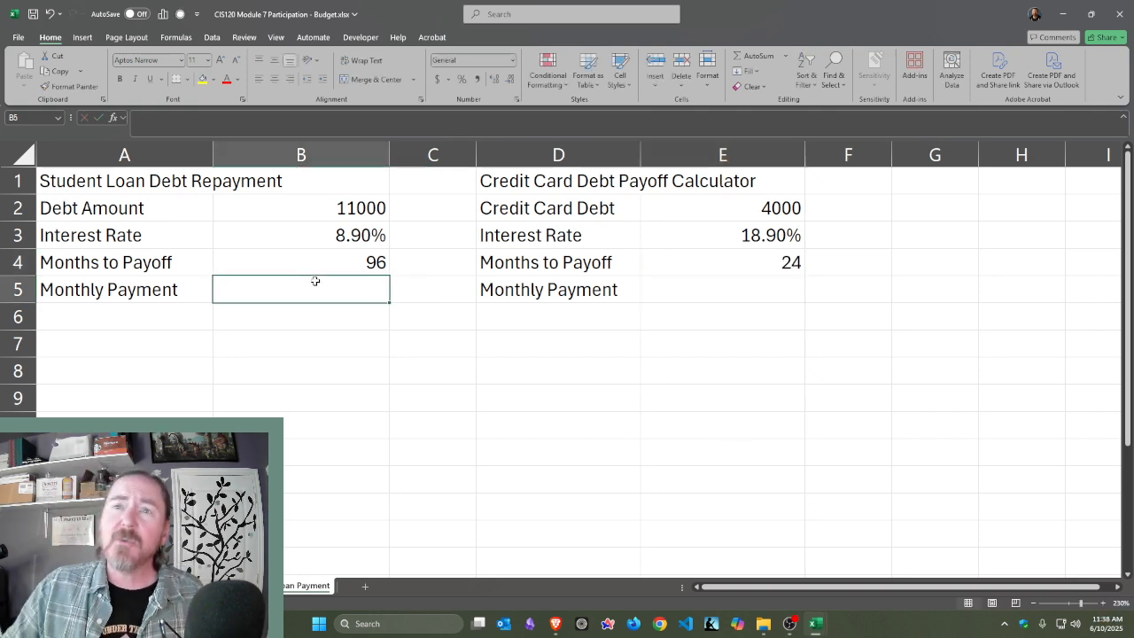
pyautogui.moveTo(114, 287); pyautogui.dragTo(282, 291)
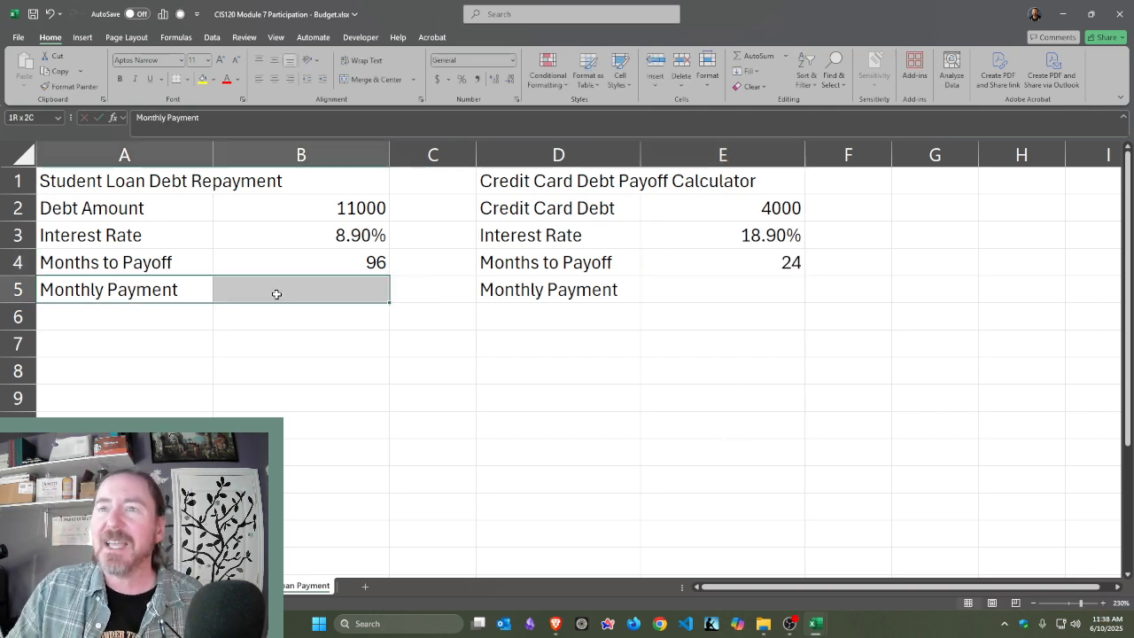
pyautogui.click(203, 79)
pyautogui.moveTo(597, 293); pyautogui.dragTo(693, 297)
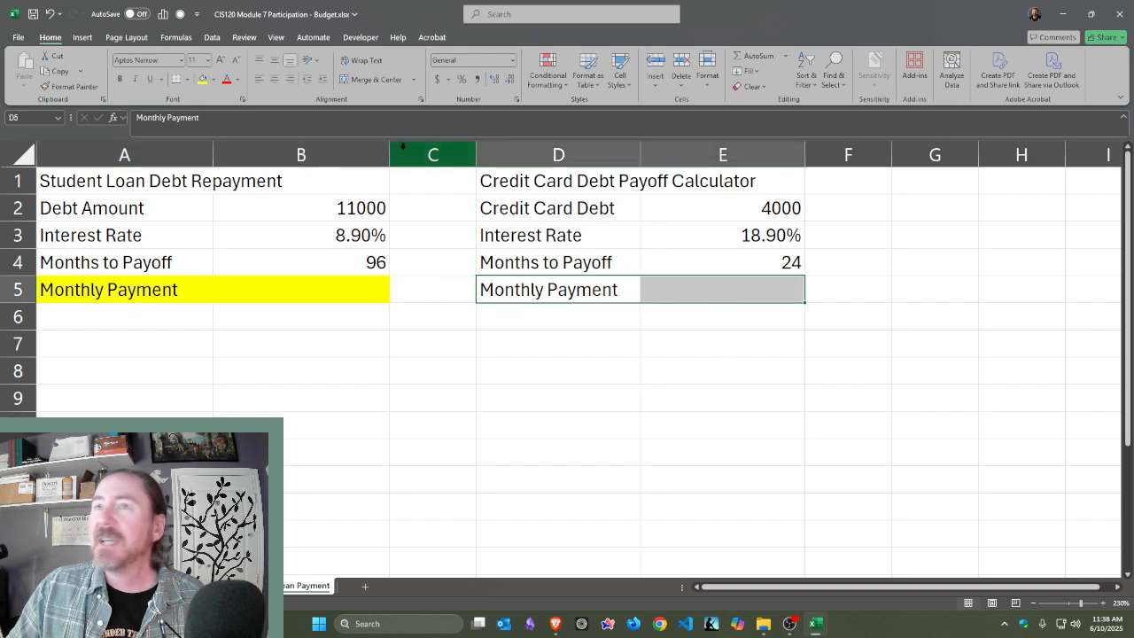
pyautogui.click(202, 79)
pyautogui.click(414, 346)
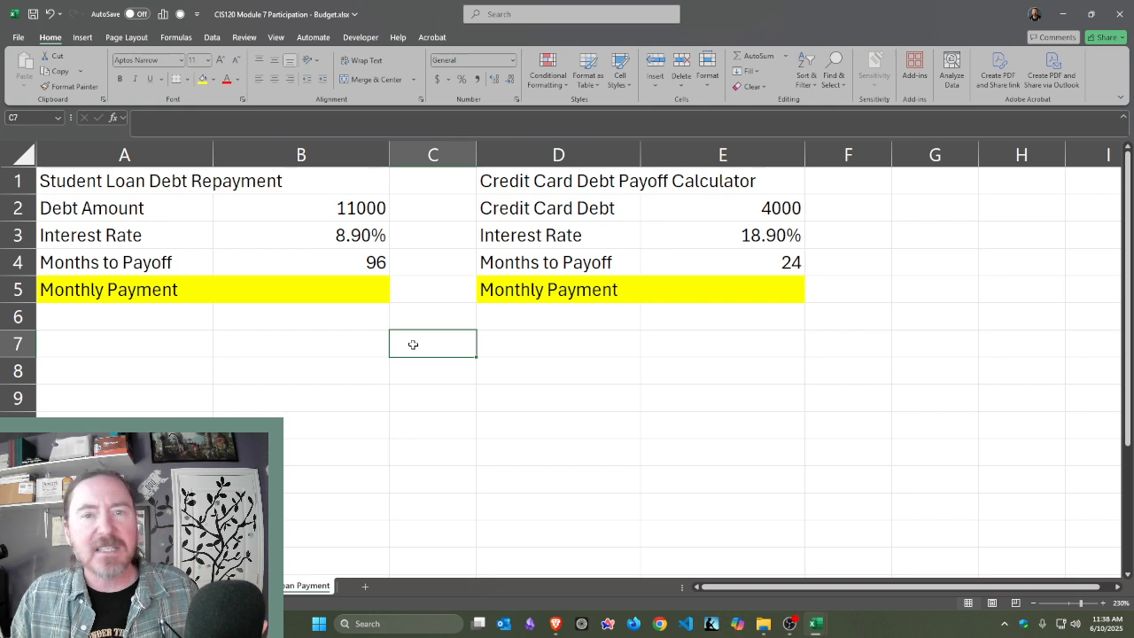
# Calculate the student loan's monthly payment in B5 with the formula =PMT(B3/12,B4,-B2).
pyautogui.click(376, 290)
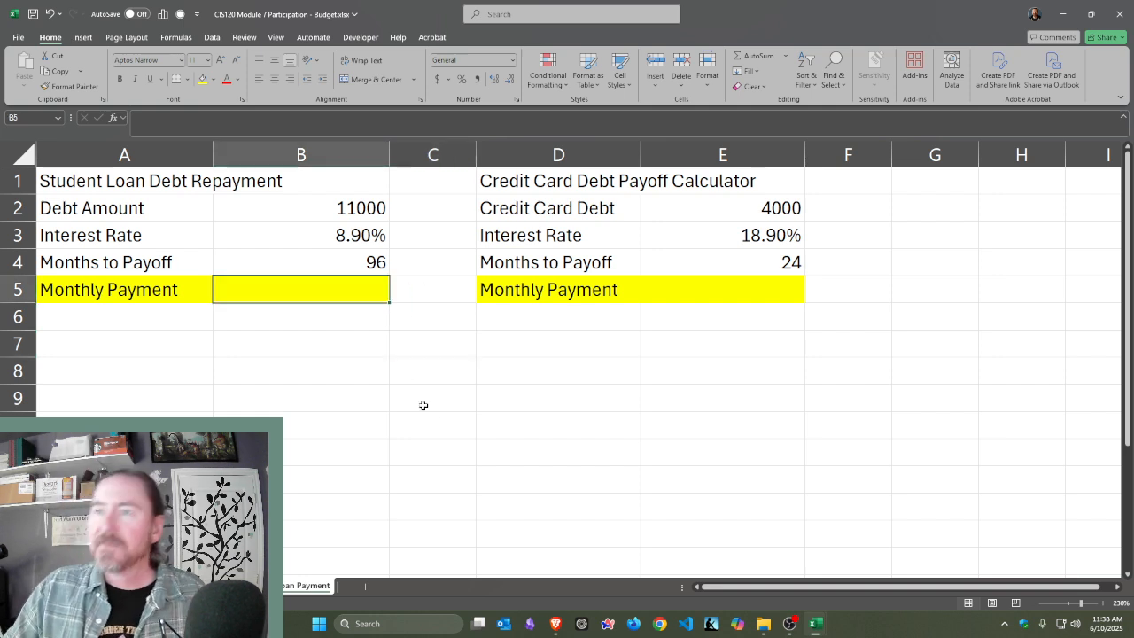
pyautogui.write('=PMT(')
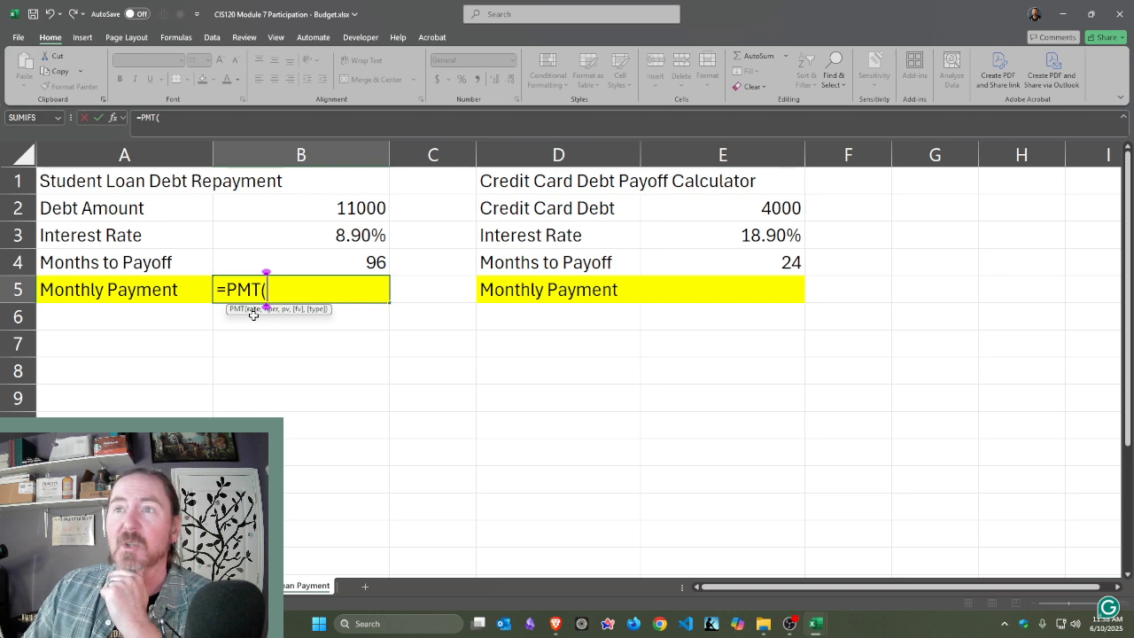
pyautogui.click(339, 232)
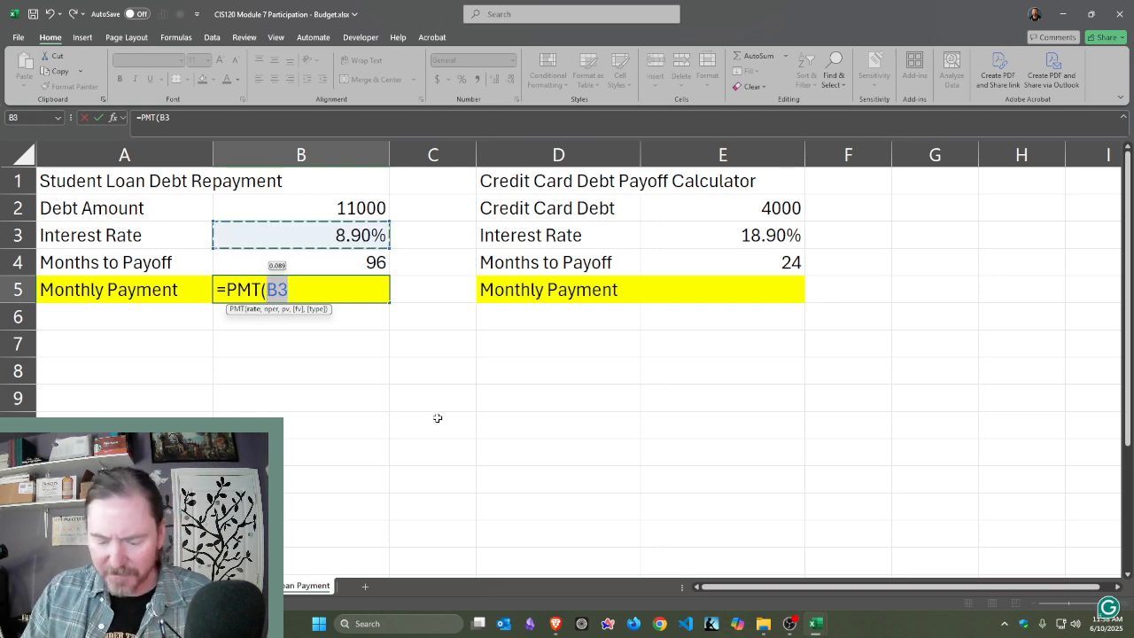
pyautogui.write('/12')
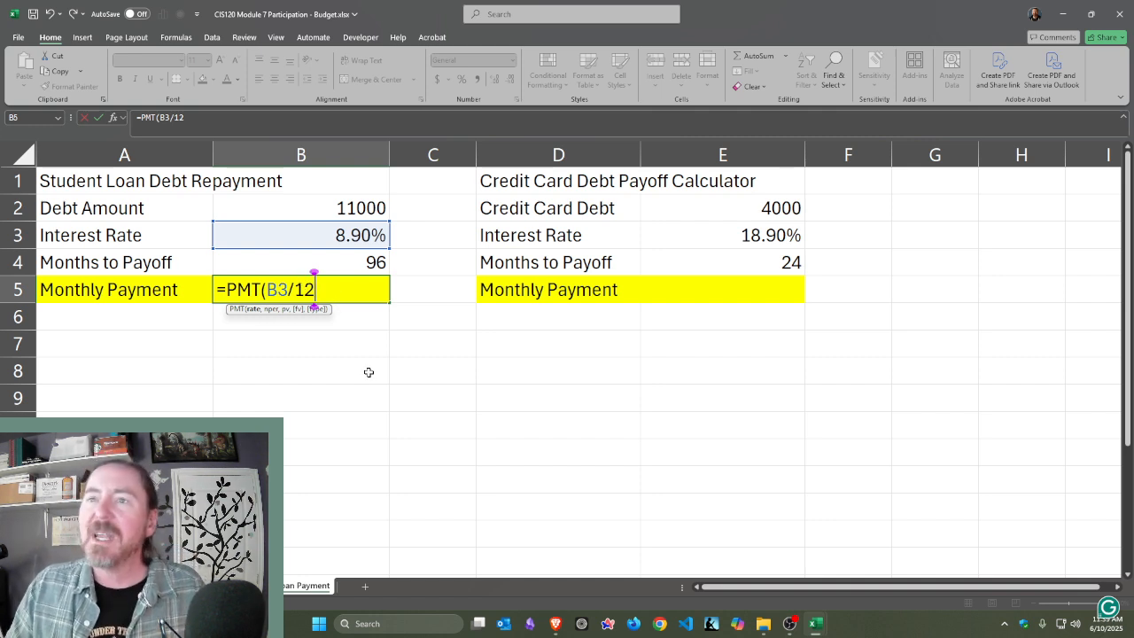
pyautogui.write(',')
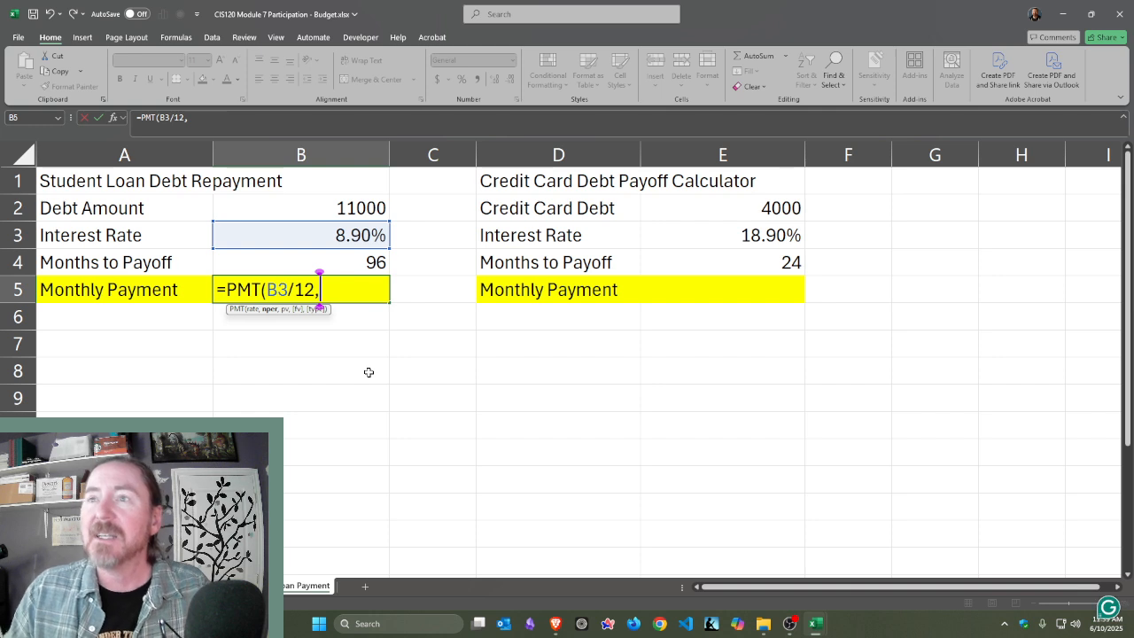
pyautogui.click(373, 263)
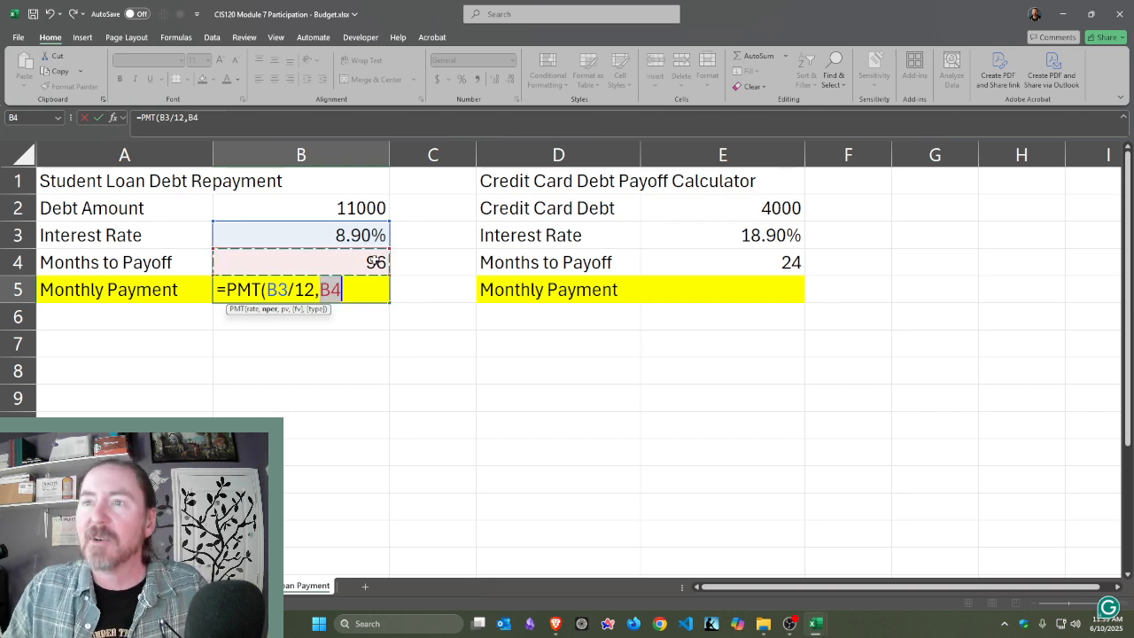
pyautogui.write(',')
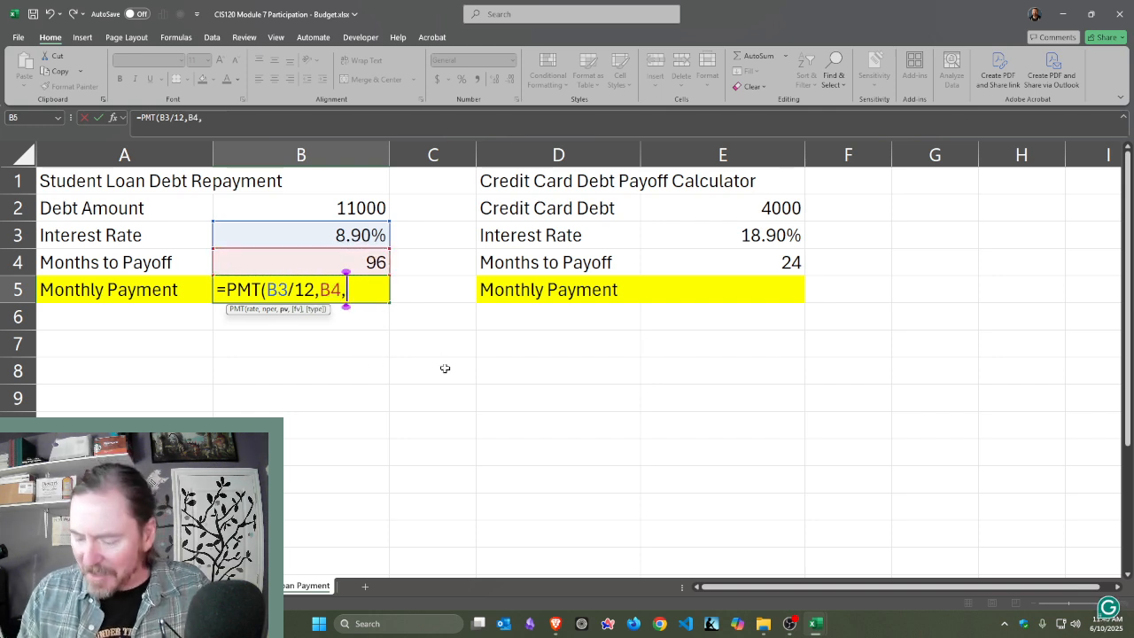
pyautogui.write('-')
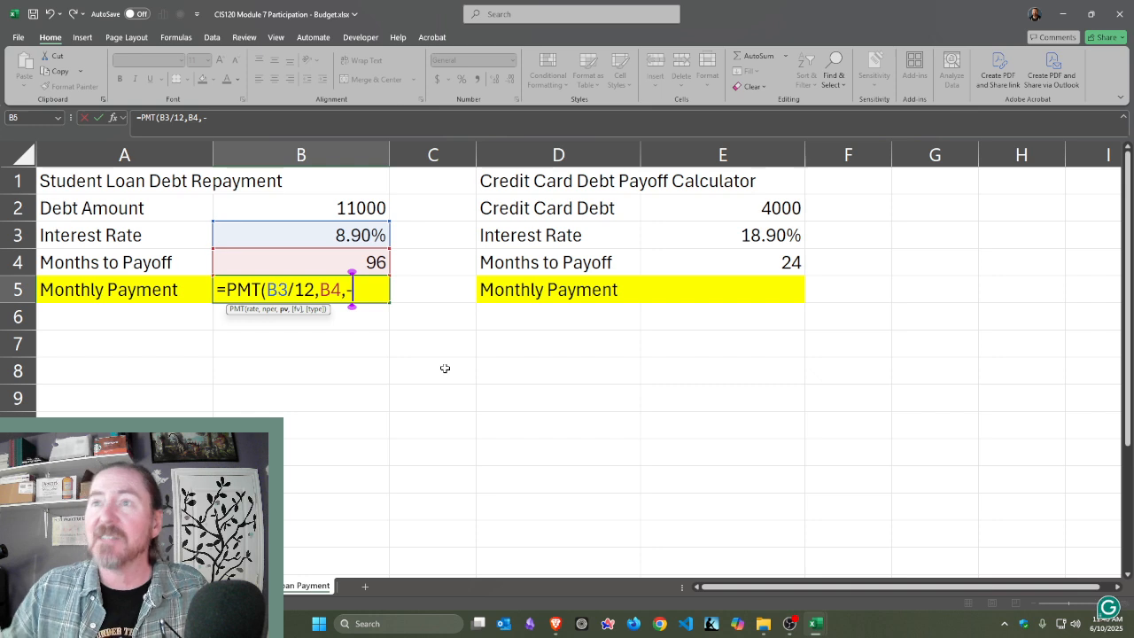
pyautogui.click(341, 208)
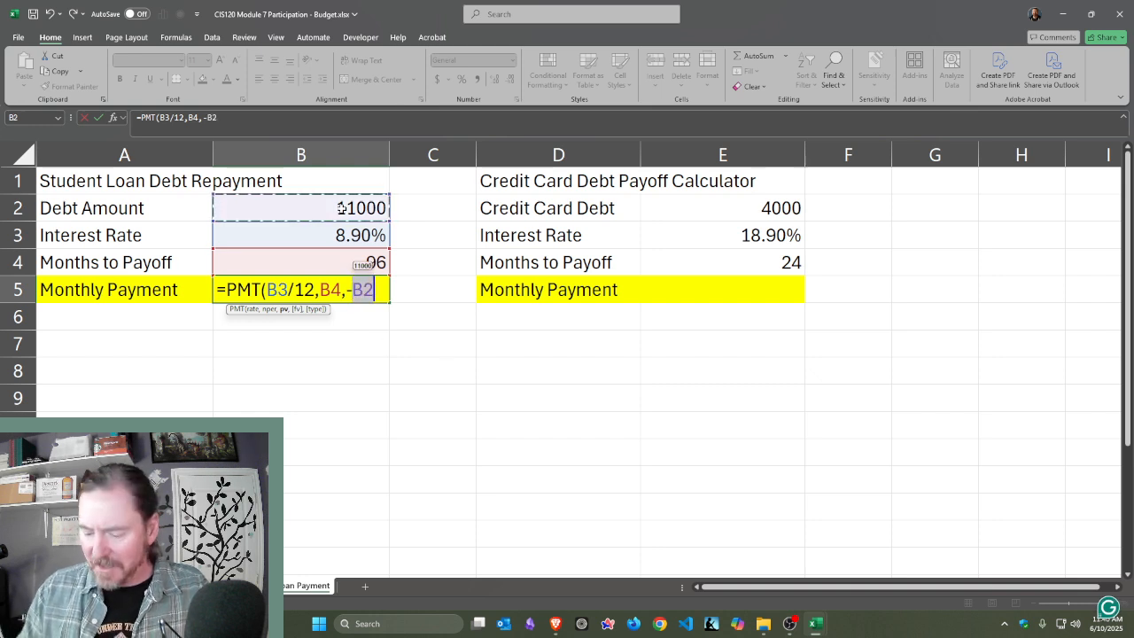
pyautogui.write(')')
pyautogui.press('Return')
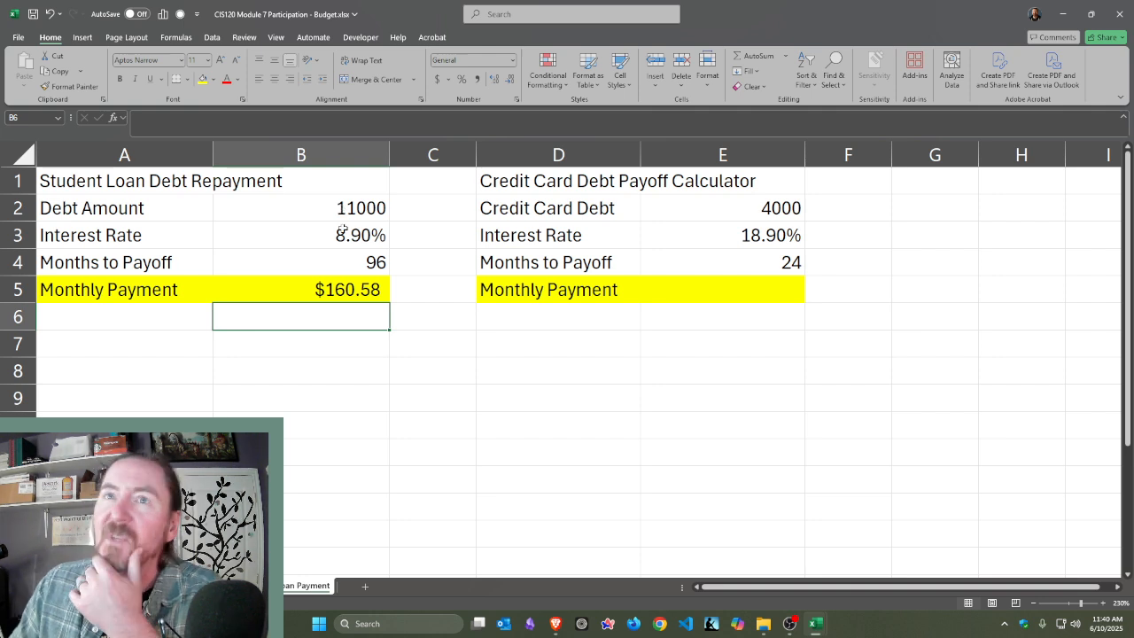
# Review the student loan's debt amount, interest rate, months to payoff and monthly payment formula in B2:B5.
pyautogui.click(371, 207)
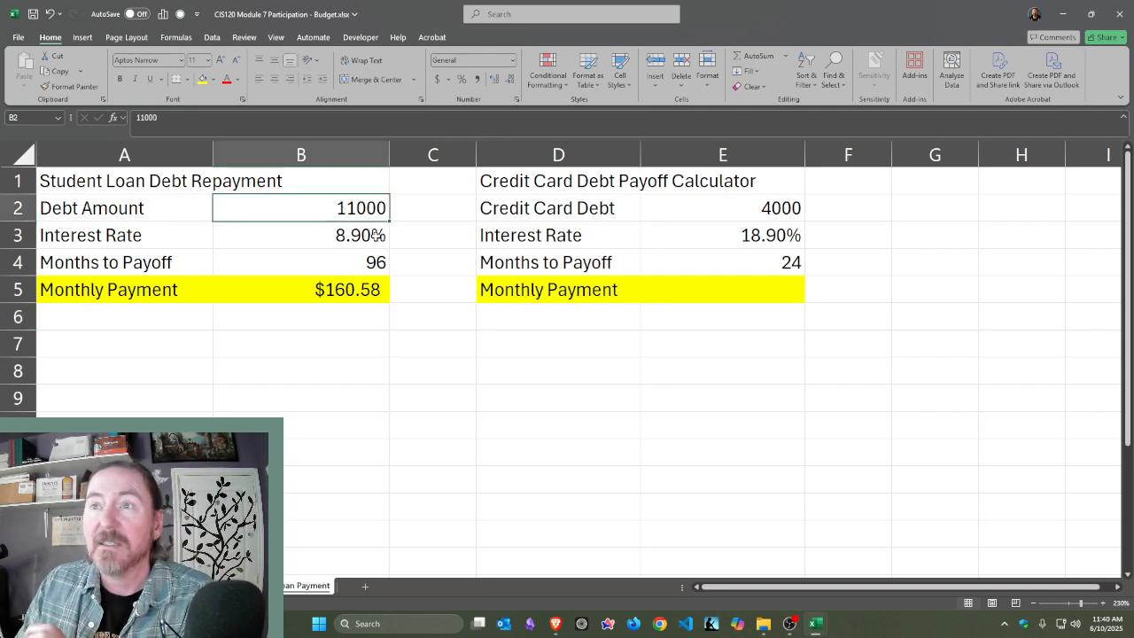
pyautogui.click(377, 235)
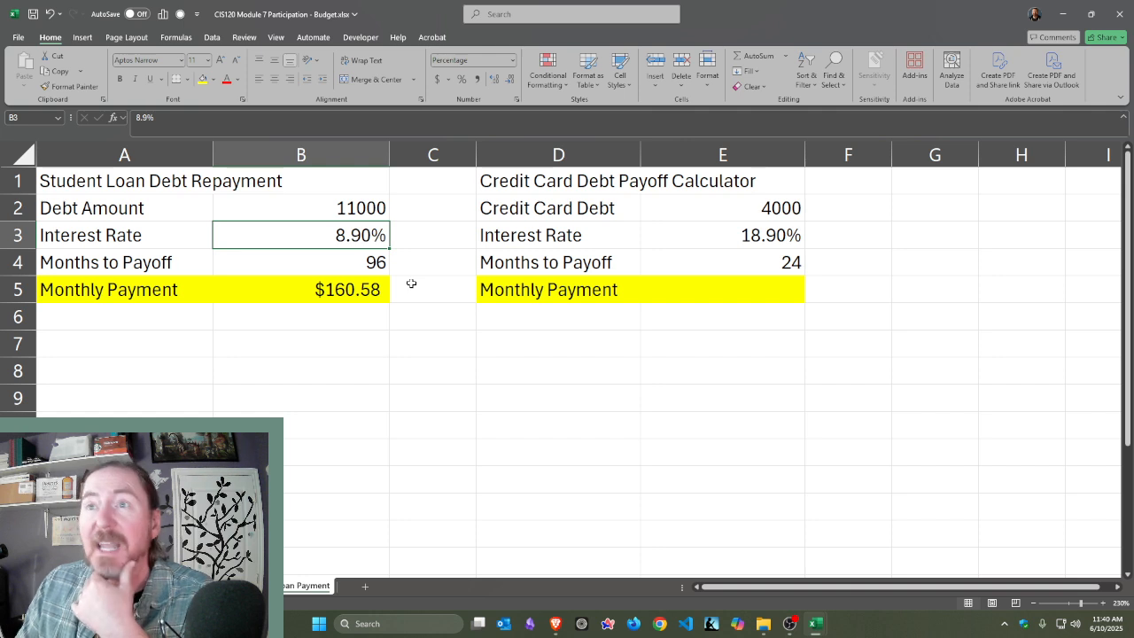
pyautogui.click(355, 260)
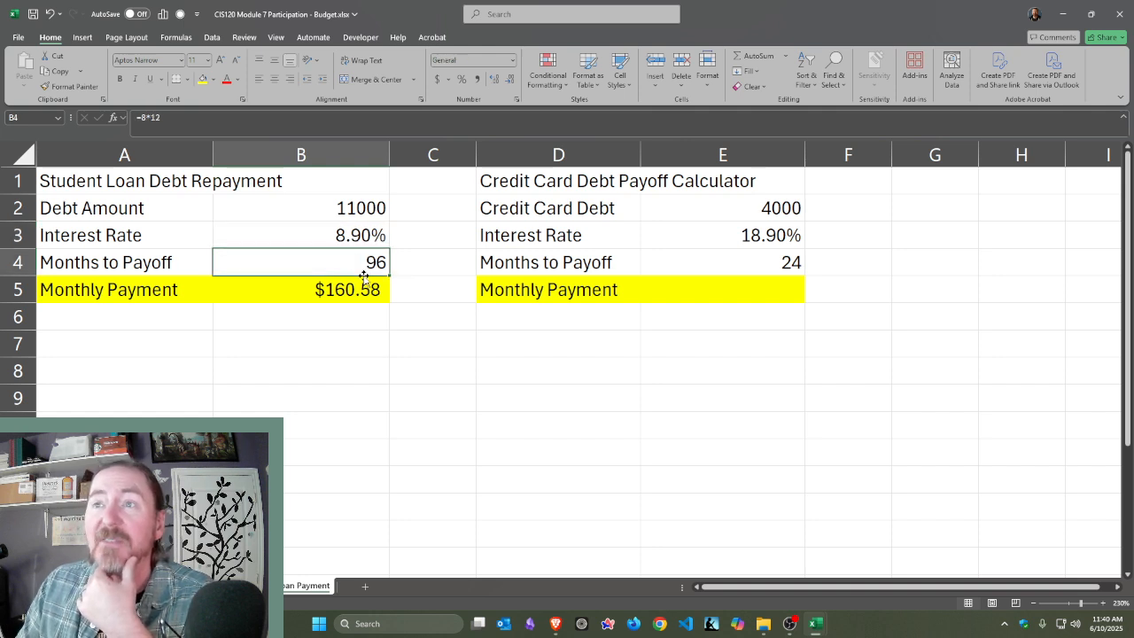
pyautogui.click(346, 291)
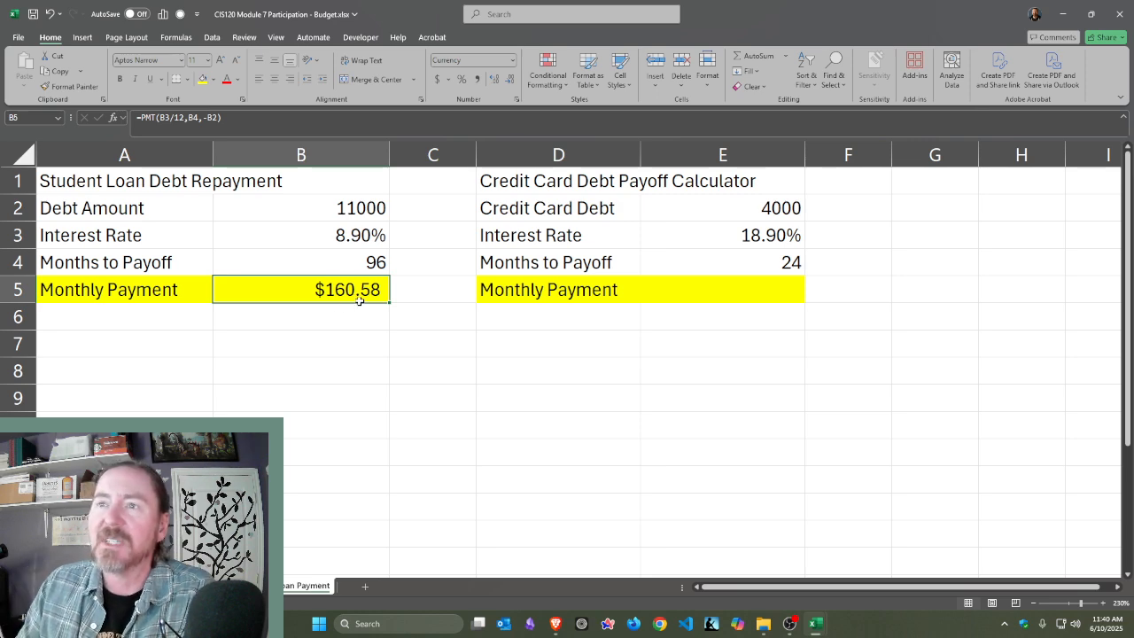
pyautogui.click(359, 349)
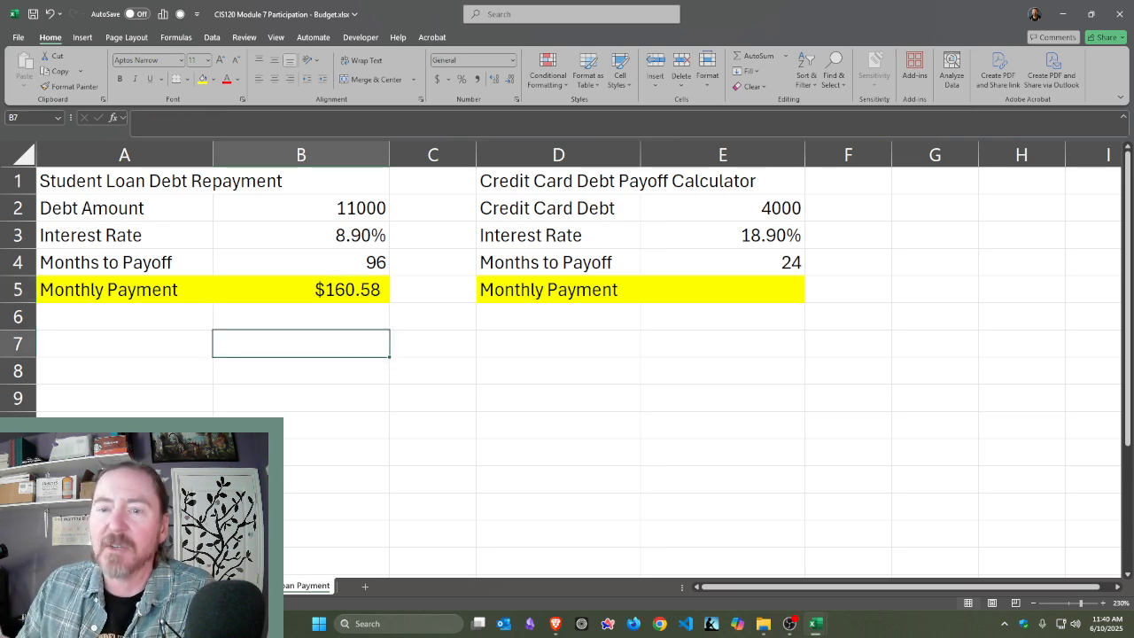
# In the budget table, set both the Budget and Actual amounts for Student Loan Debt to 169.
pyautogui.hotkey('ctrl', 'pageup')
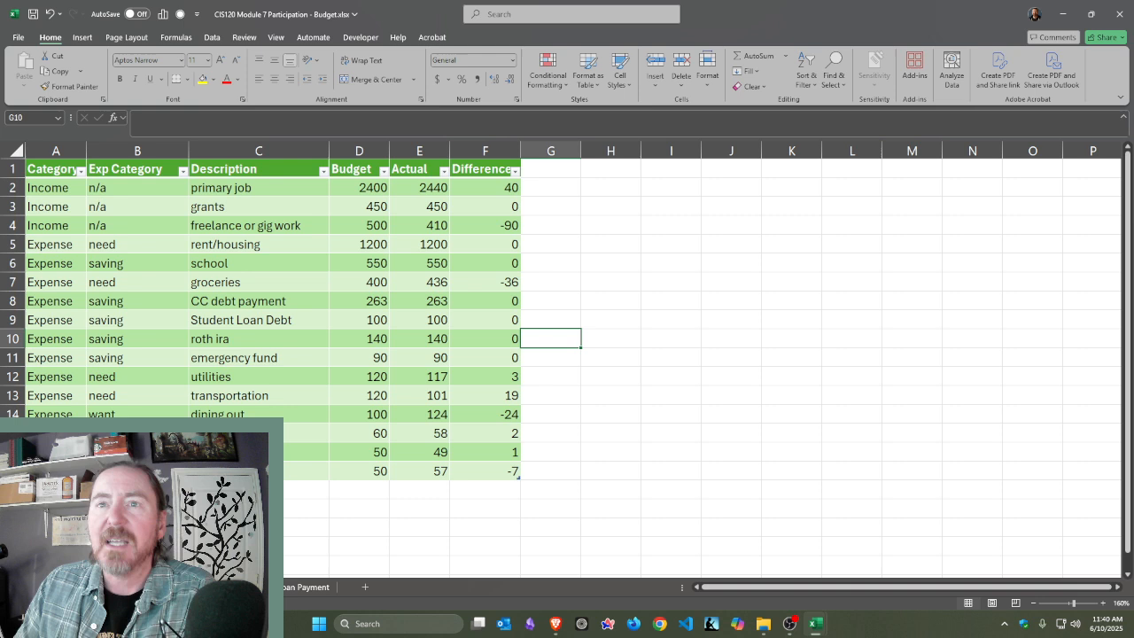
pyautogui.click(248, 364)
pyautogui.click(363, 317)
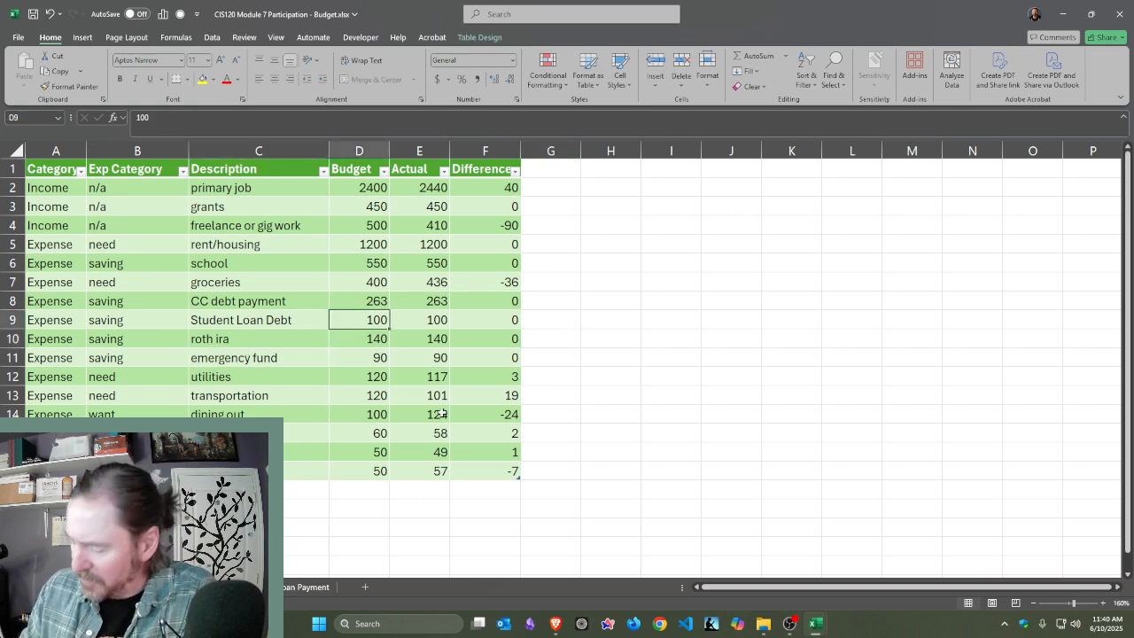
pyautogui.write('16')
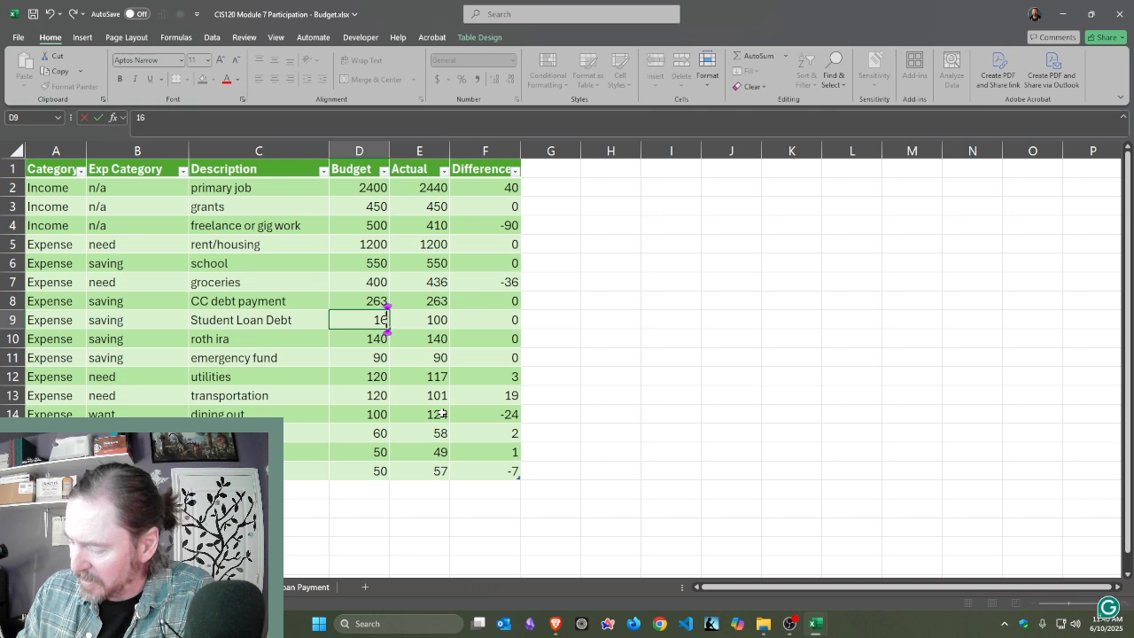
pyautogui.write('9')
pyautogui.press('Return')
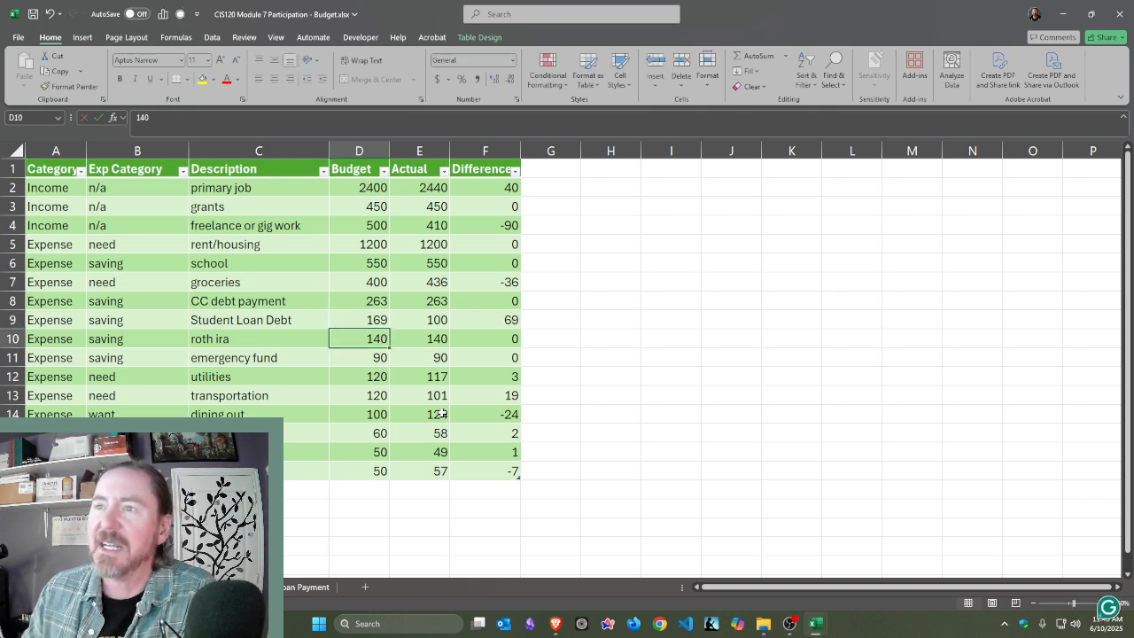
pyautogui.click(422, 321)
pyautogui.write('1')
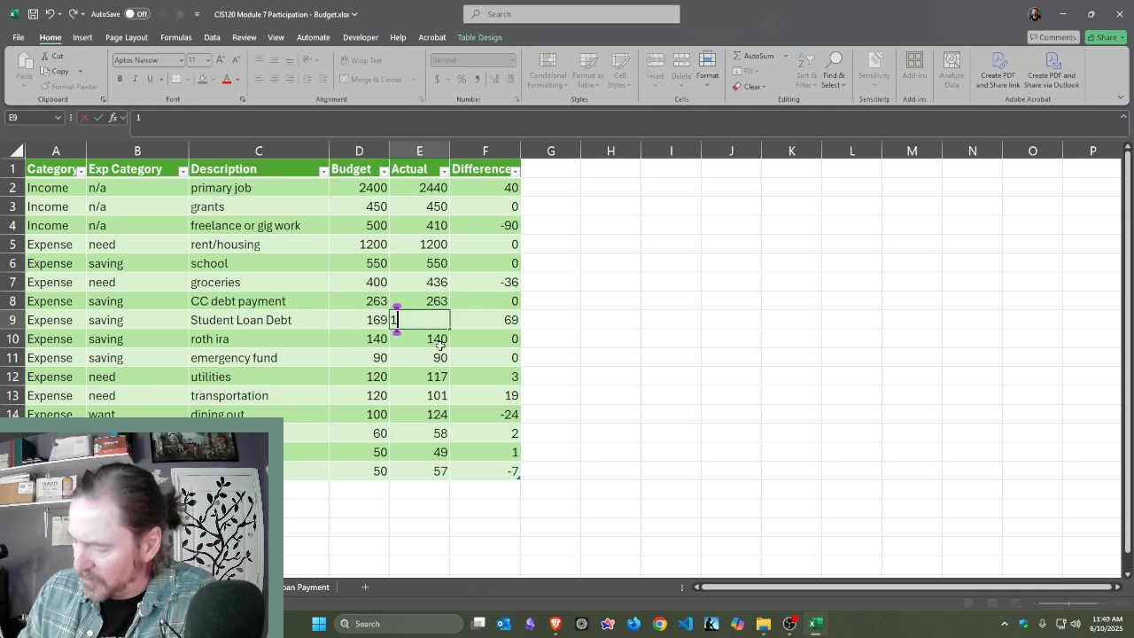
pyautogui.write('69')
pyautogui.press('Return')
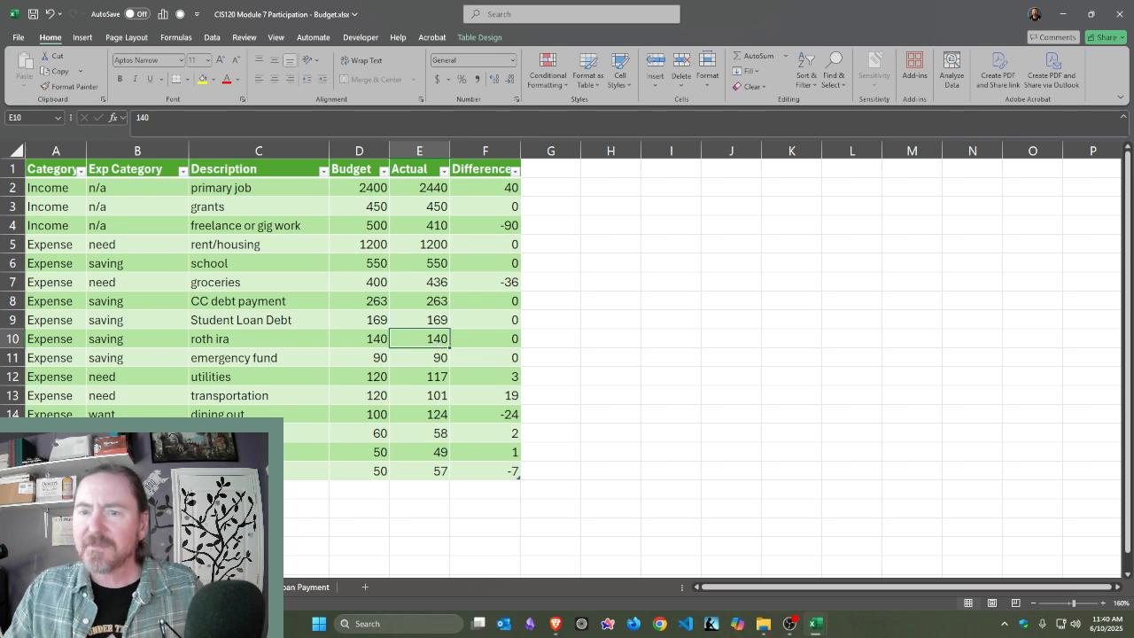
# Calculate the credit card's monthly payment in E5 of the Loan Payment sheet with the formula =PMT(E3/12,E4,-E2).
pyautogui.hotkey('ctrl', 'pagedown')
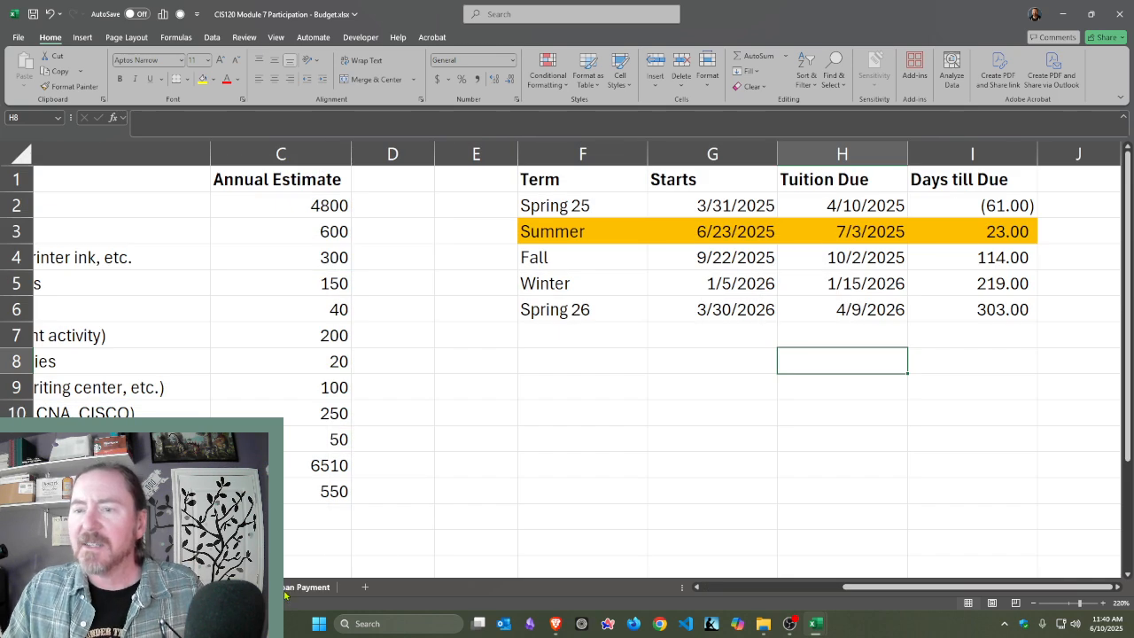
pyautogui.hotkey('ctrl', 'pagedown')
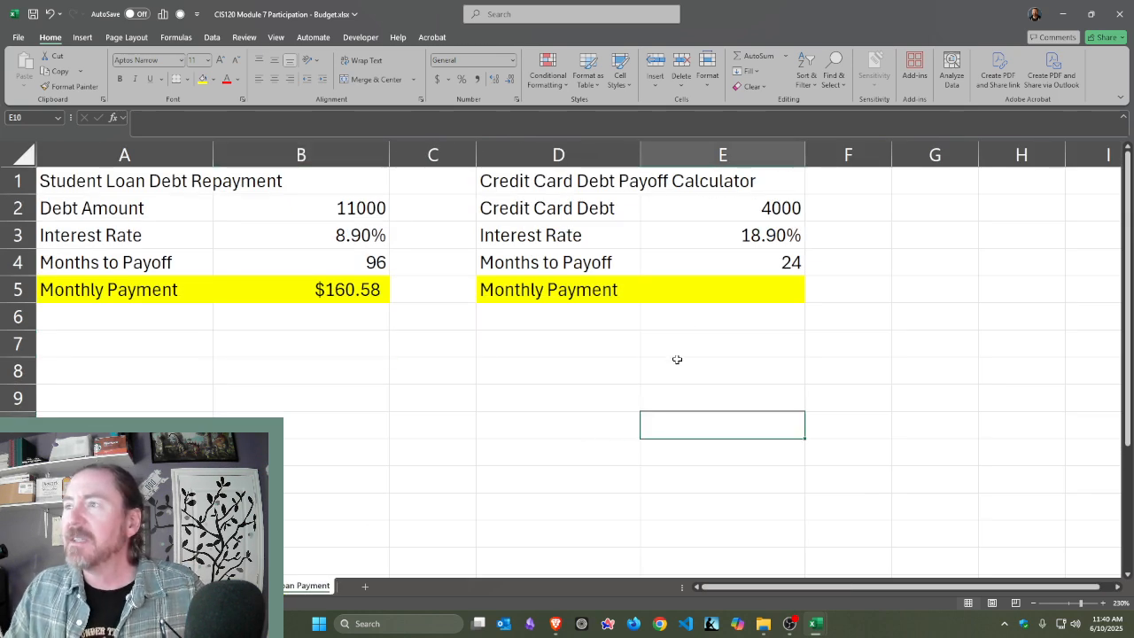
pyautogui.click(684, 289)
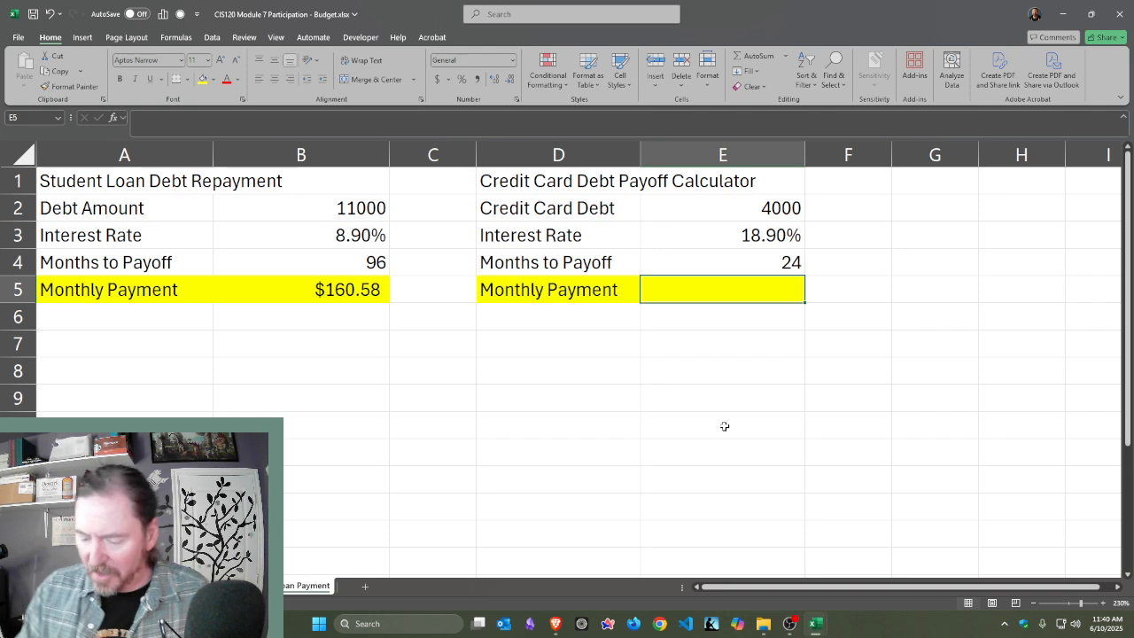
pyautogui.write('=PMT(')
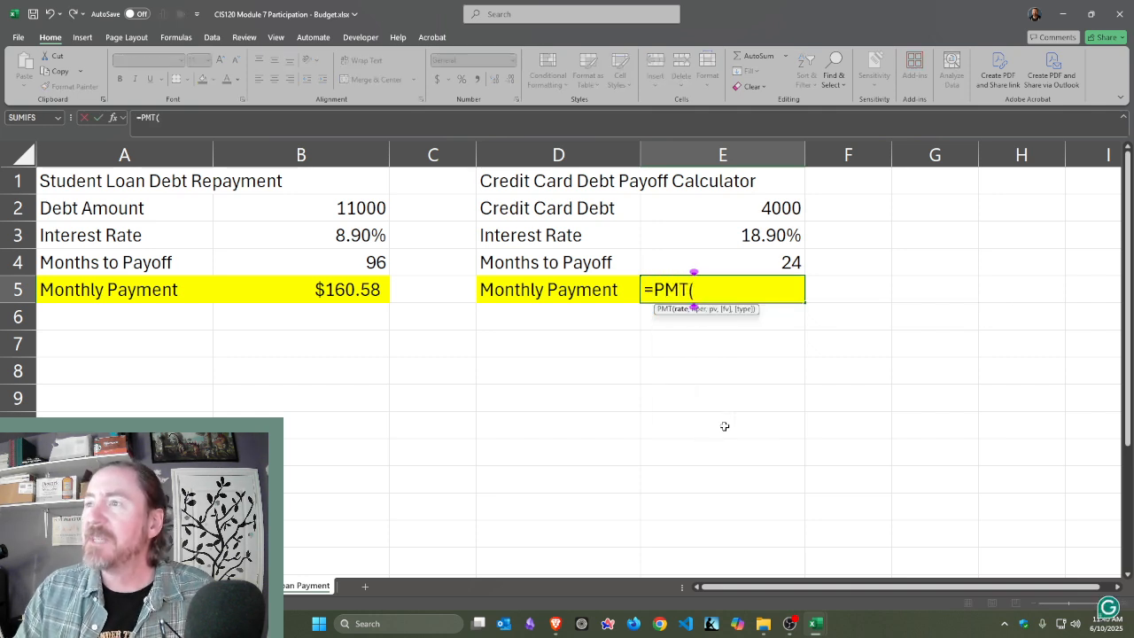
pyautogui.click(767, 234)
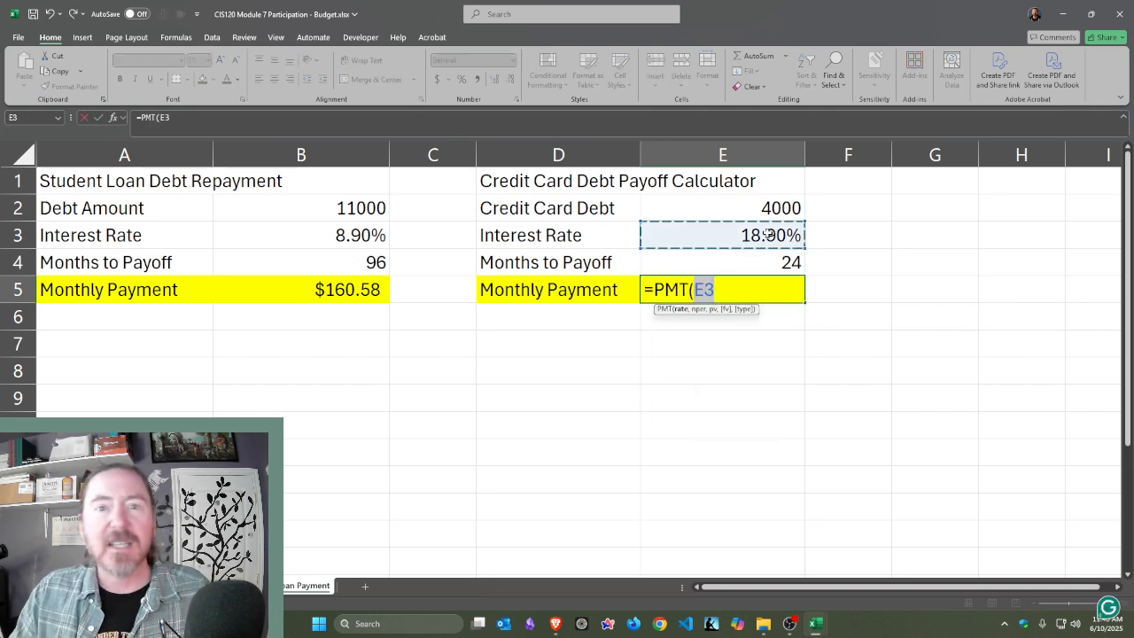
pyautogui.write('/1')
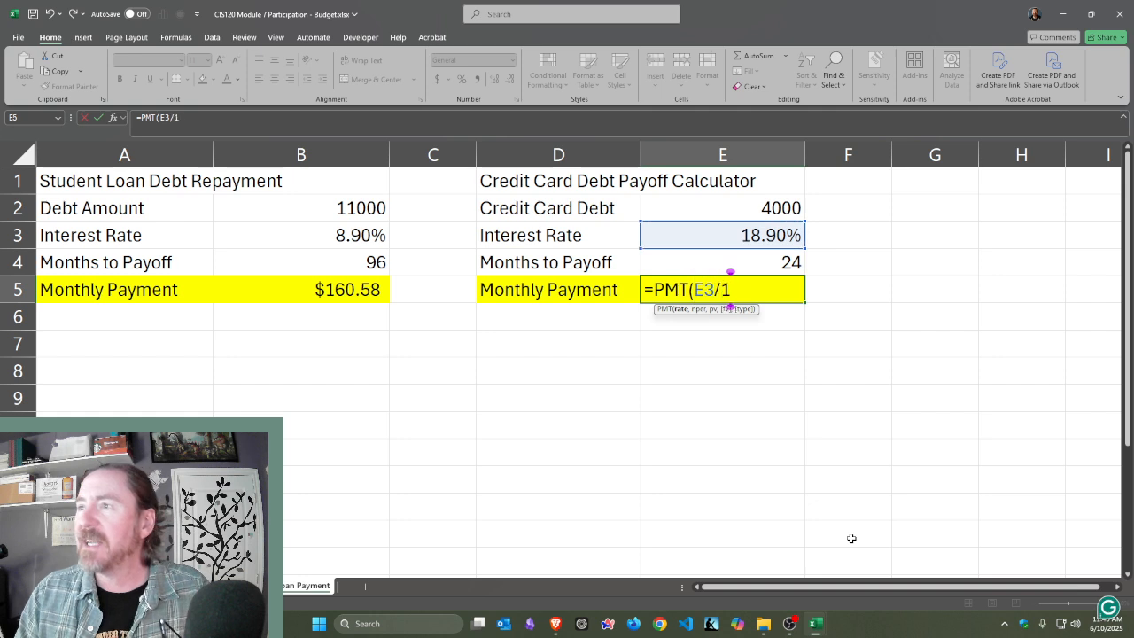
pyautogui.write('2,')
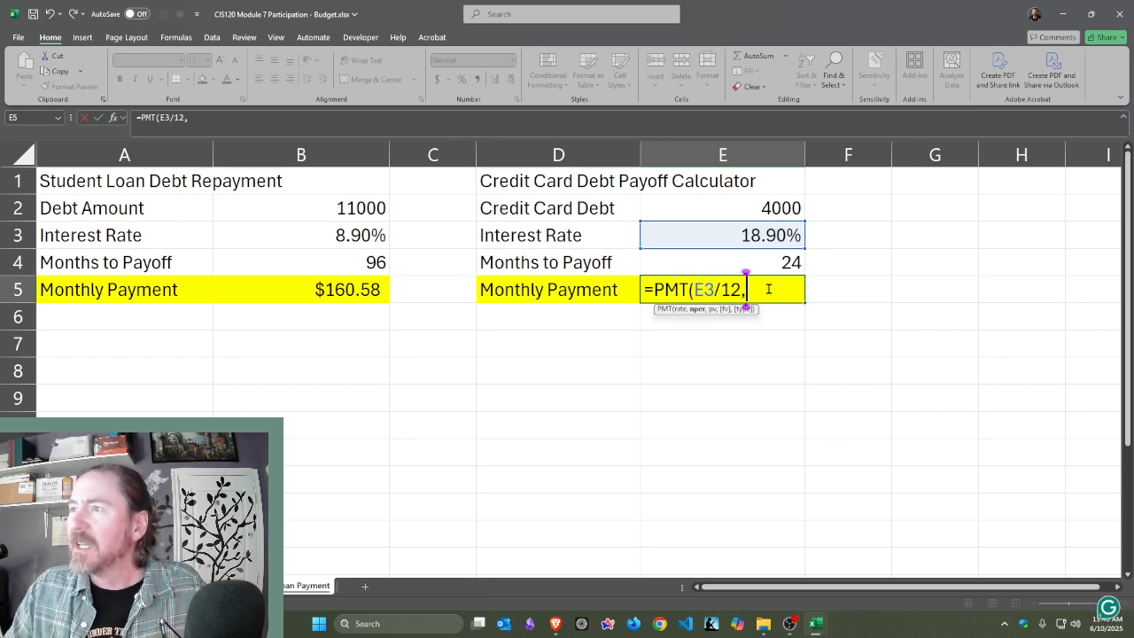
pyautogui.click(786, 259)
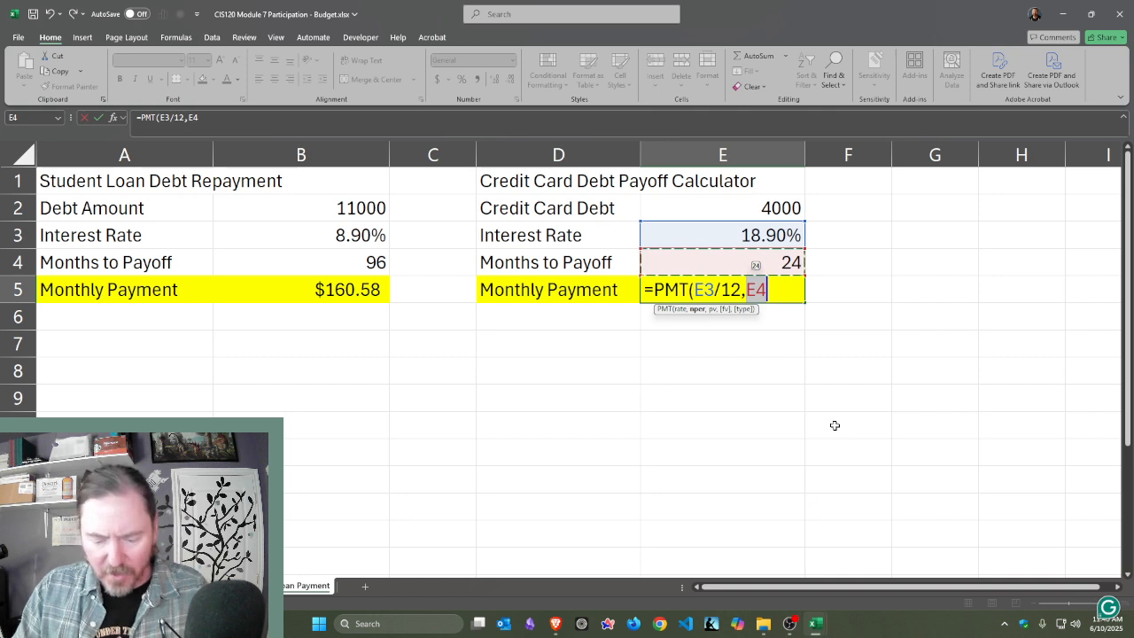
pyautogui.write(',')
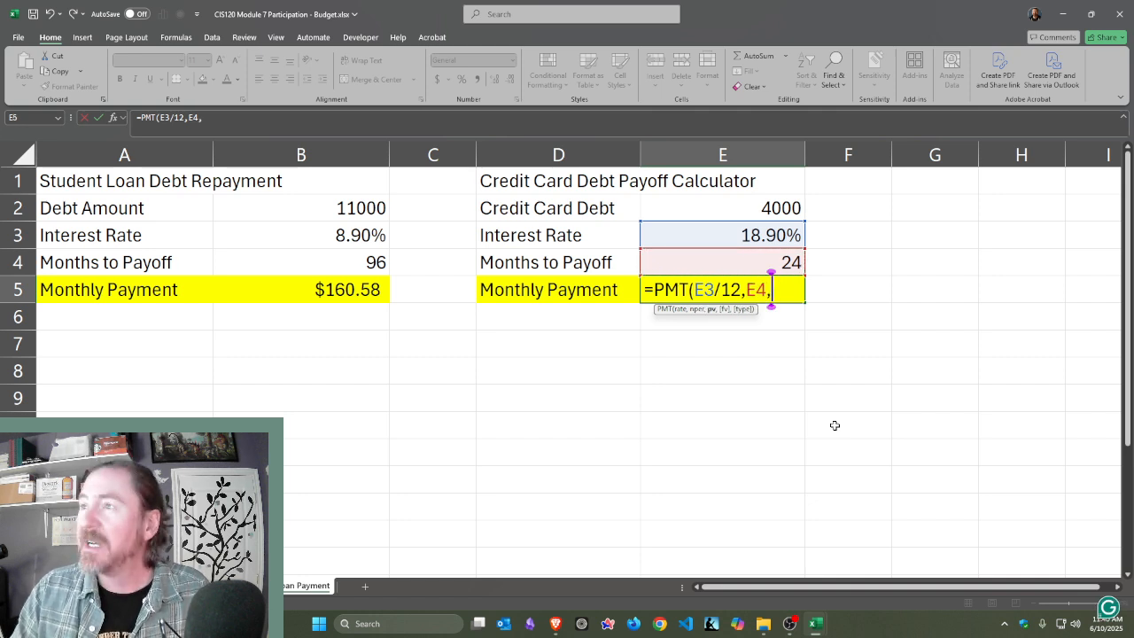
pyautogui.write('-')
pyautogui.click(783, 210)
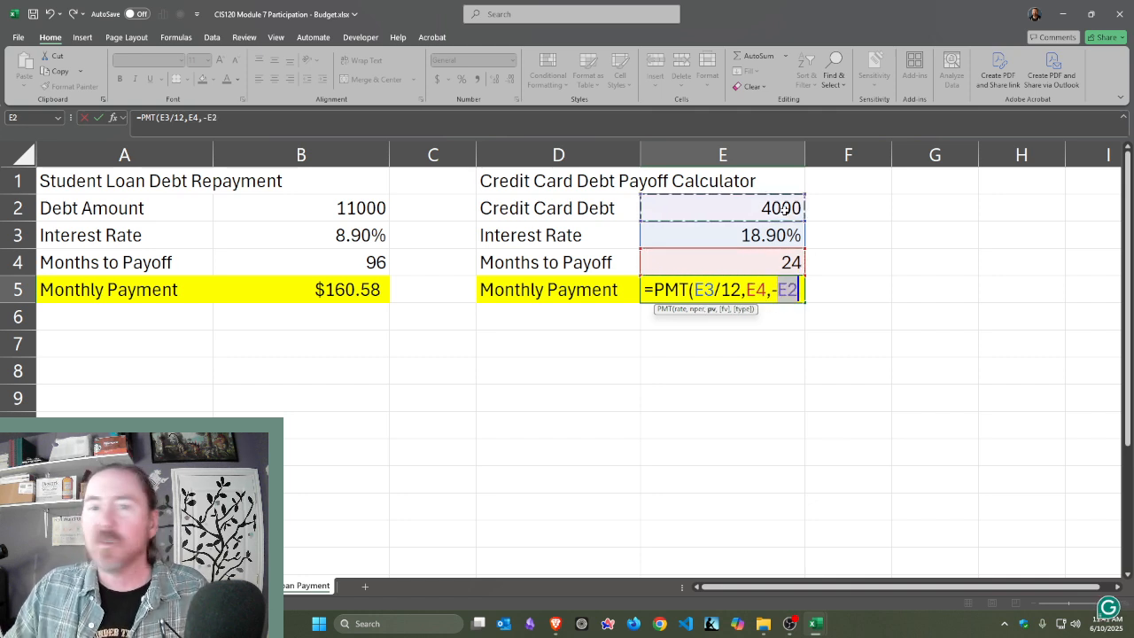
pyautogui.write(')')
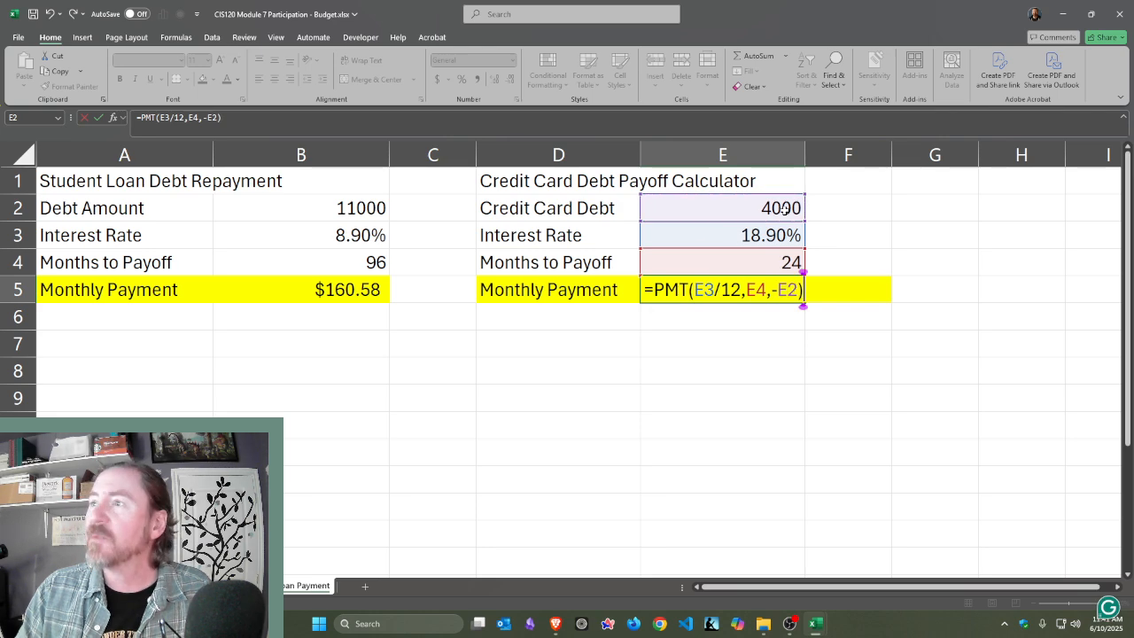
pyautogui.press('Return')
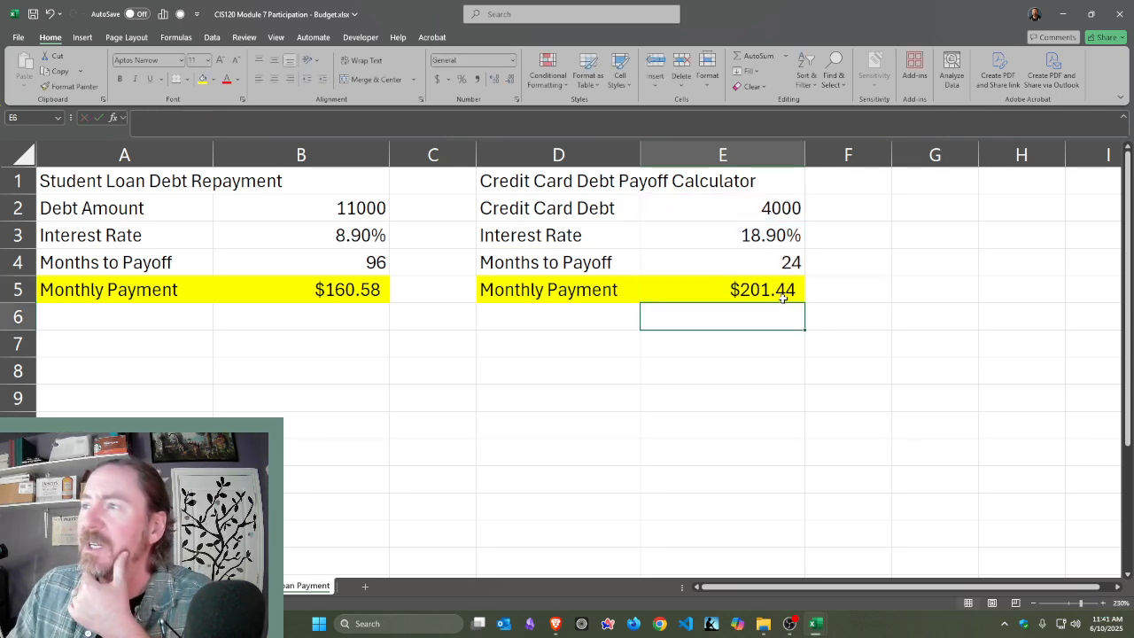
# In the budget table, set both the Budget and Actual amounts for CC debt payment to 202.
pyautogui.click(226, 586)
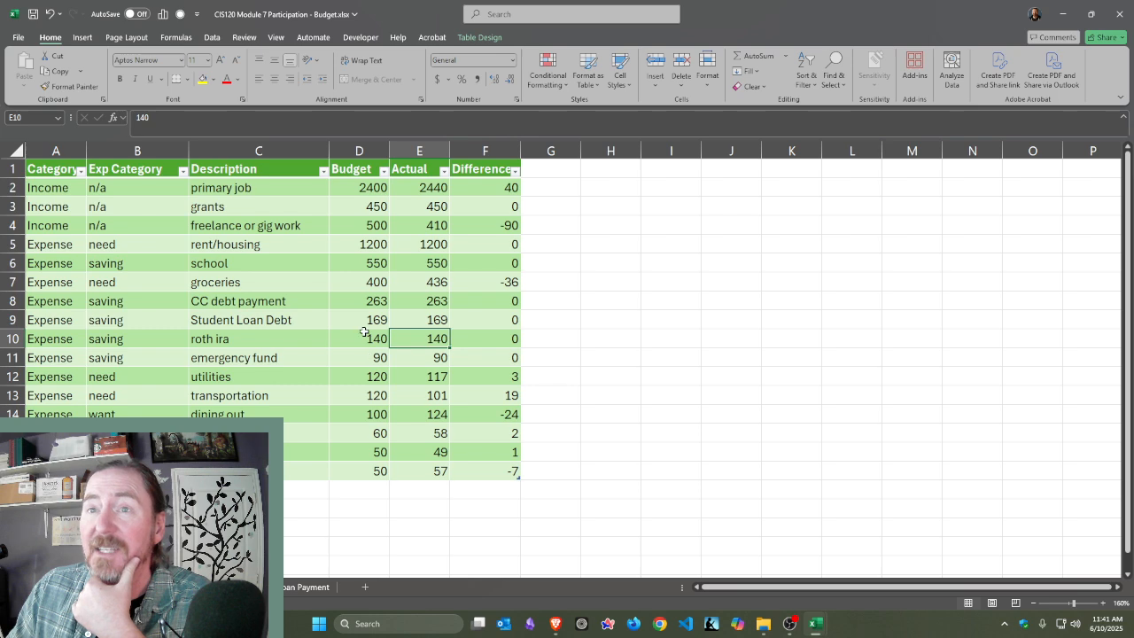
pyautogui.click(368, 301)
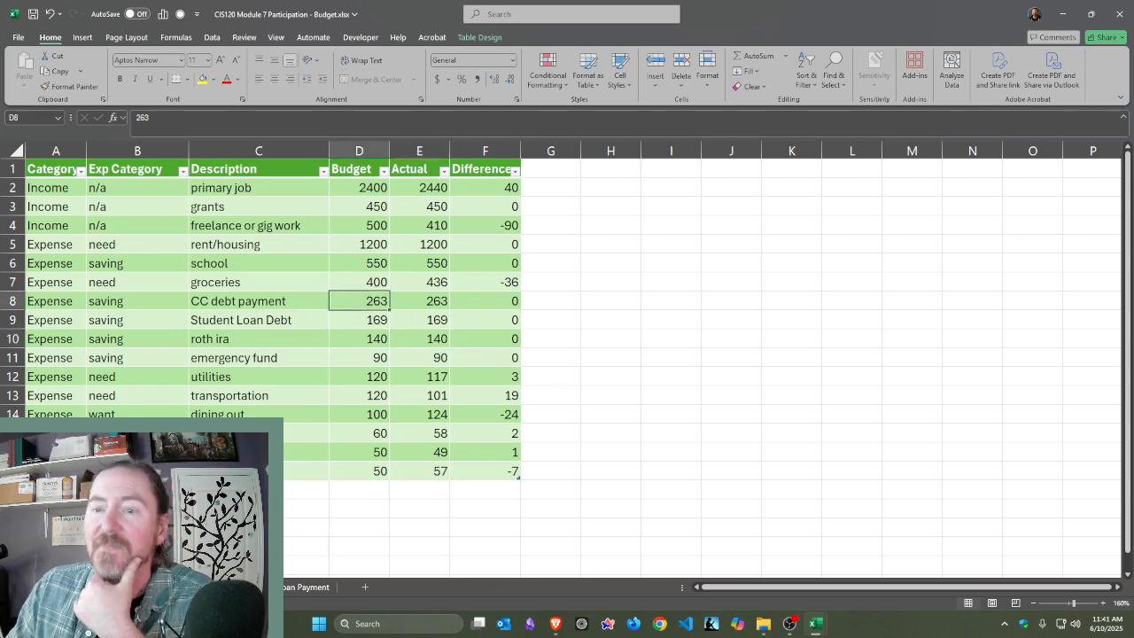
pyautogui.click(233, 586)
pyautogui.click(306, 587)
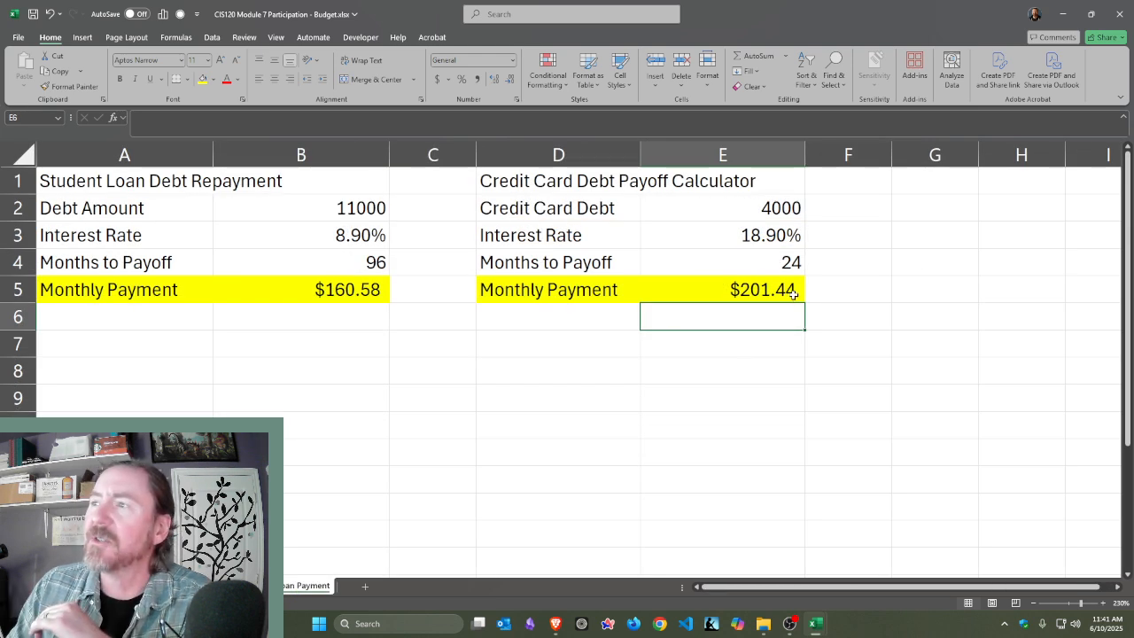
pyautogui.click(66, 586)
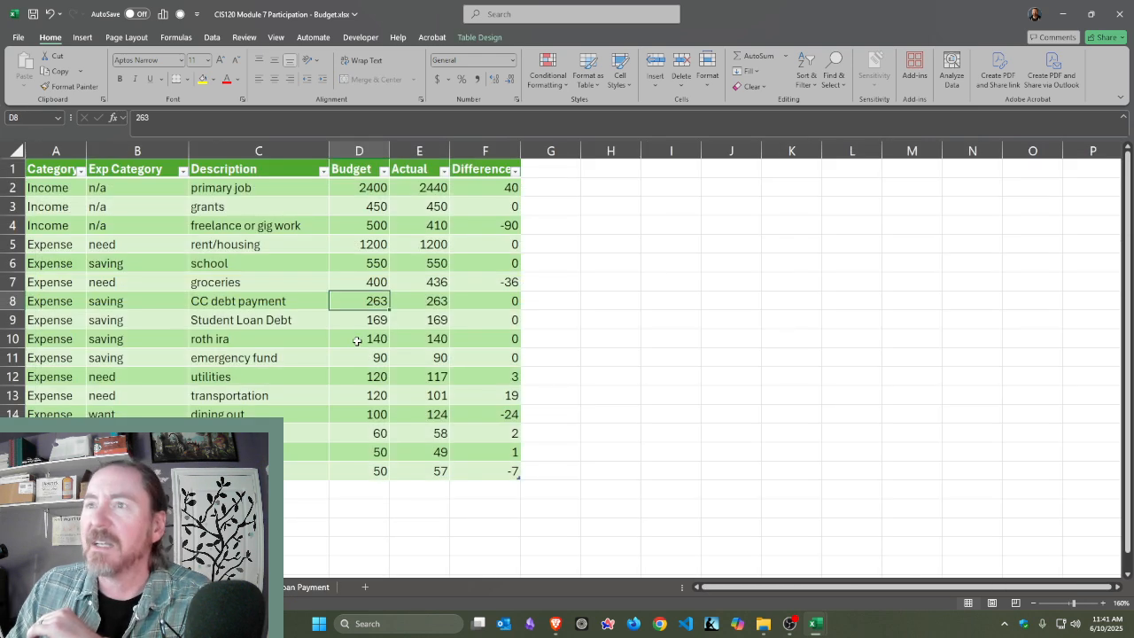
pyautogui.moveTo(357, 342); pyautogui.dragTo(371, 324)
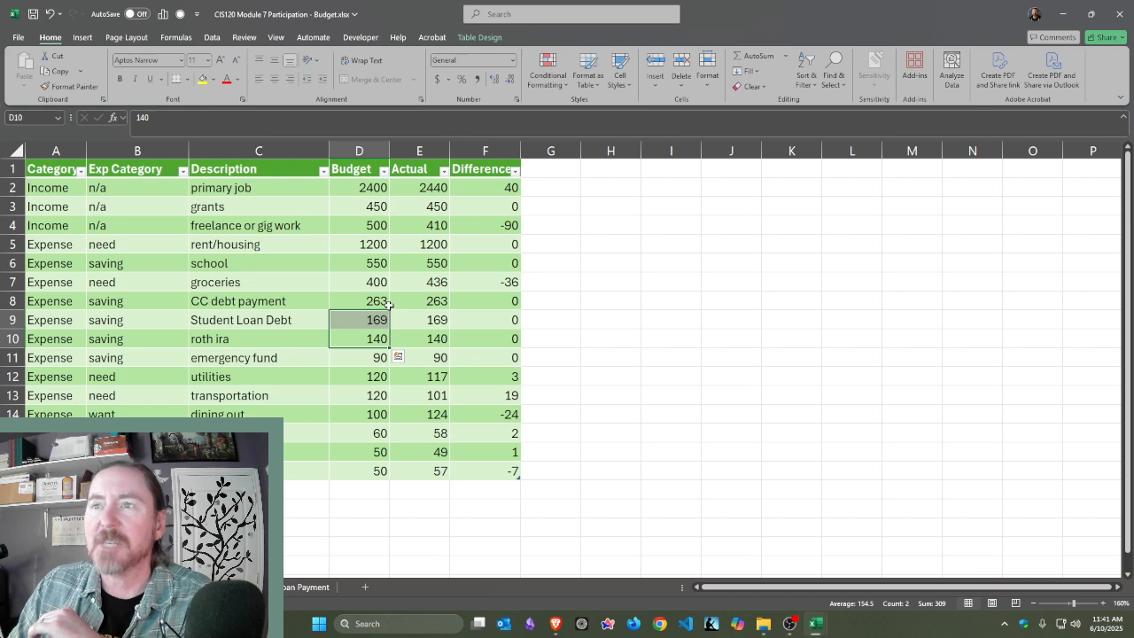
pyautogui.click(384, 303)
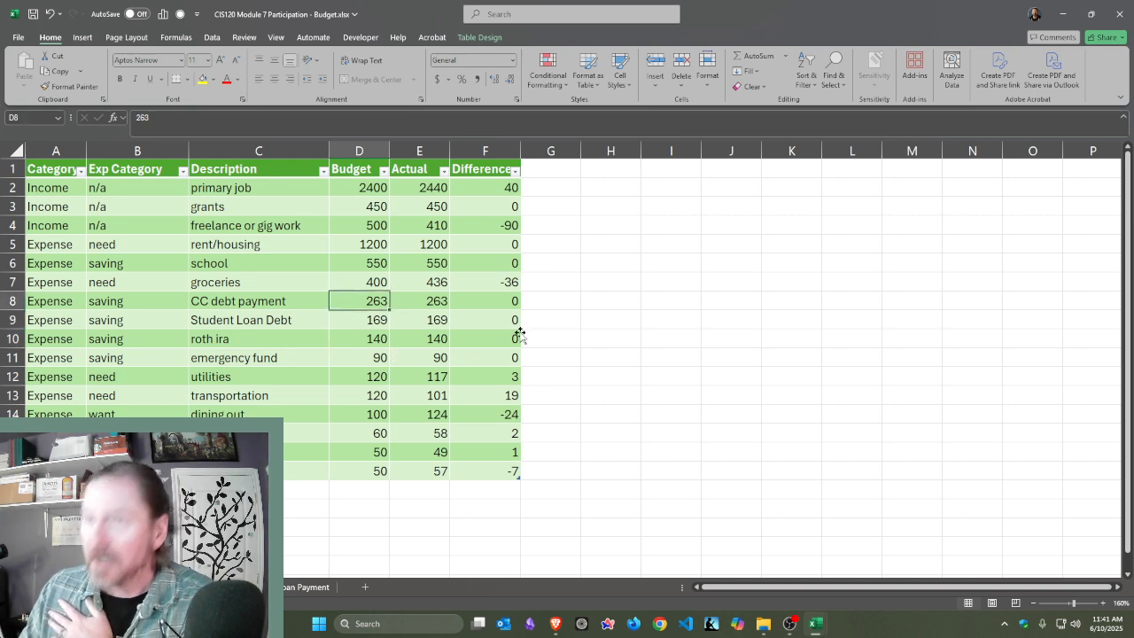
pyautogui.write('202')
pyautogui.press('Return')
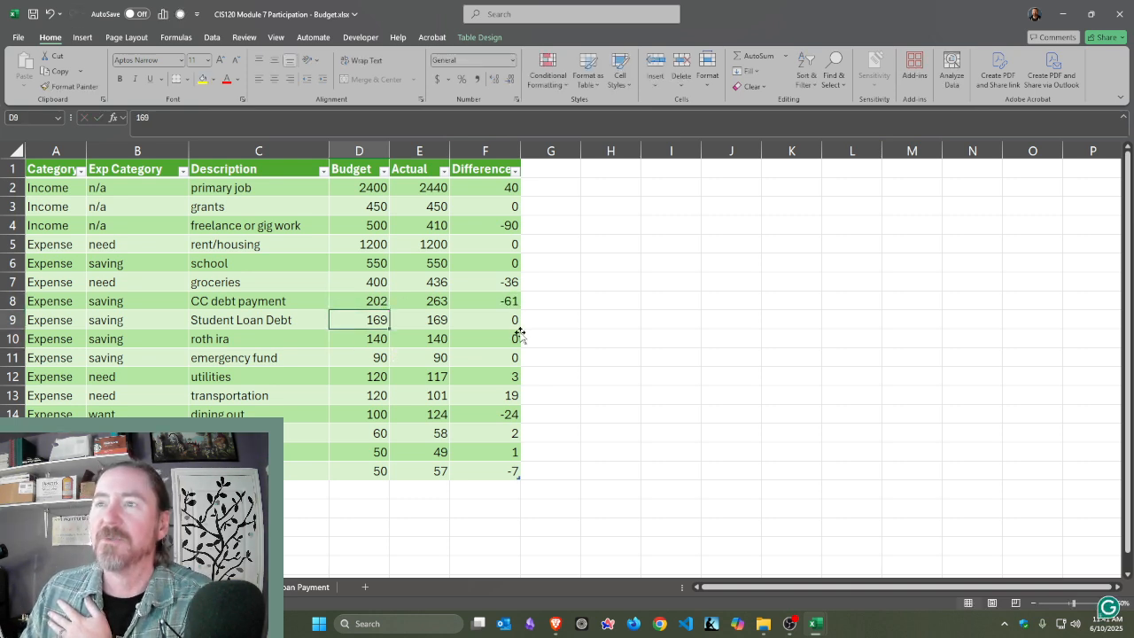
pyautogui.click(420, 302)
pyautogui.write('202')
pyautogui.press('Return')
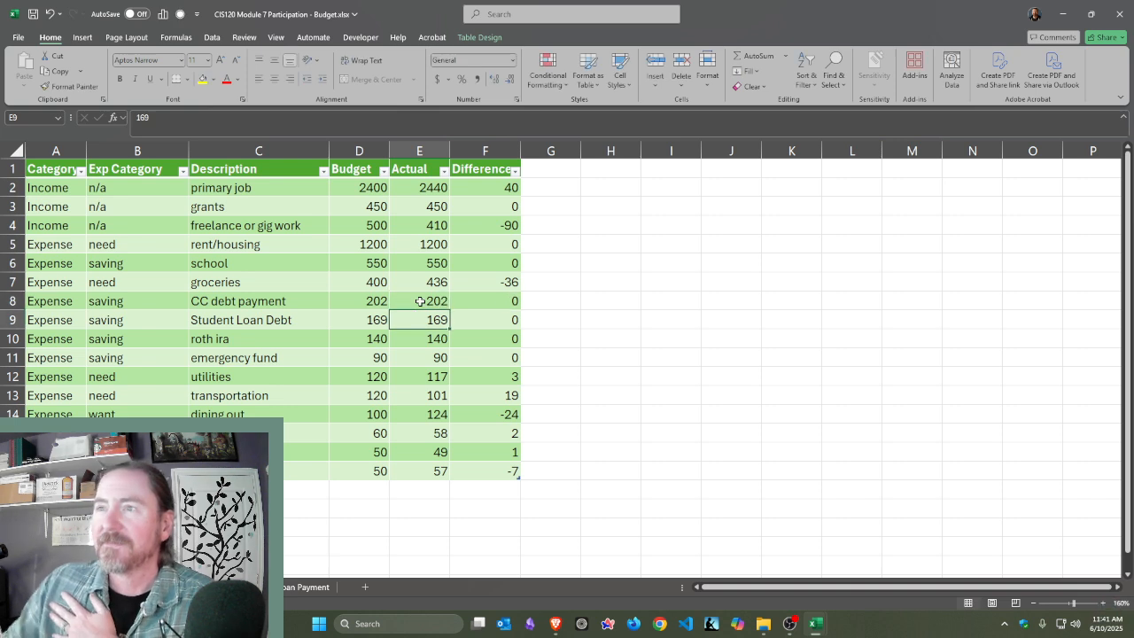
# Compare the budgeted Student Loan Debt with the Loan Payment sheet and review the credit card's interest rate and payment formula.
pyautogui.click(370, 326)
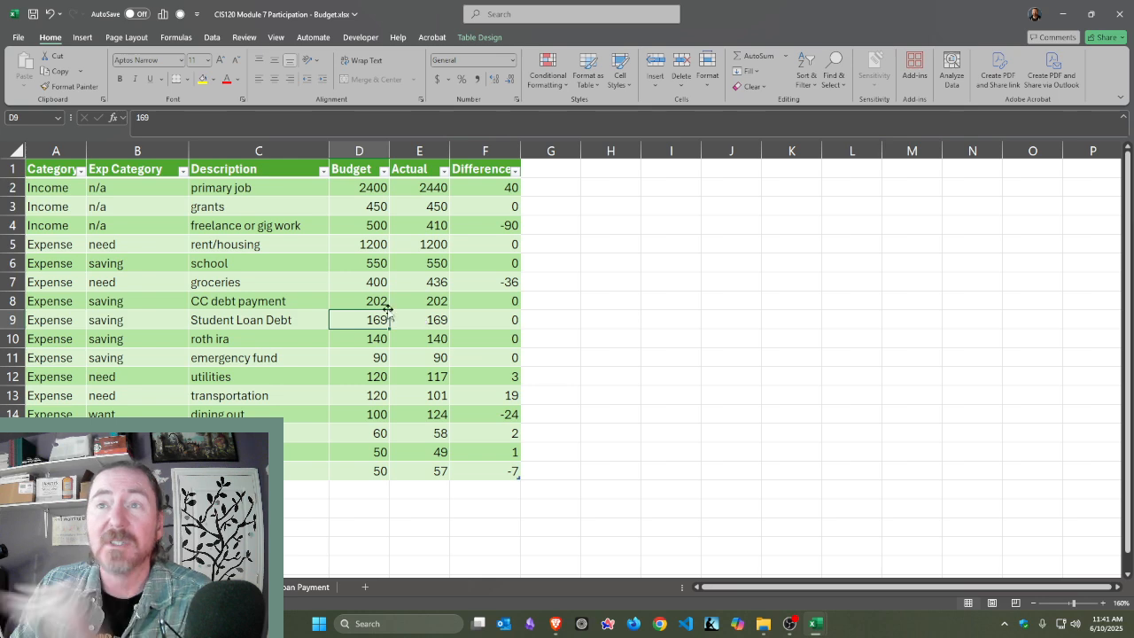
pyautogui.click(311, 588)
pyautogui.click(700, 460)
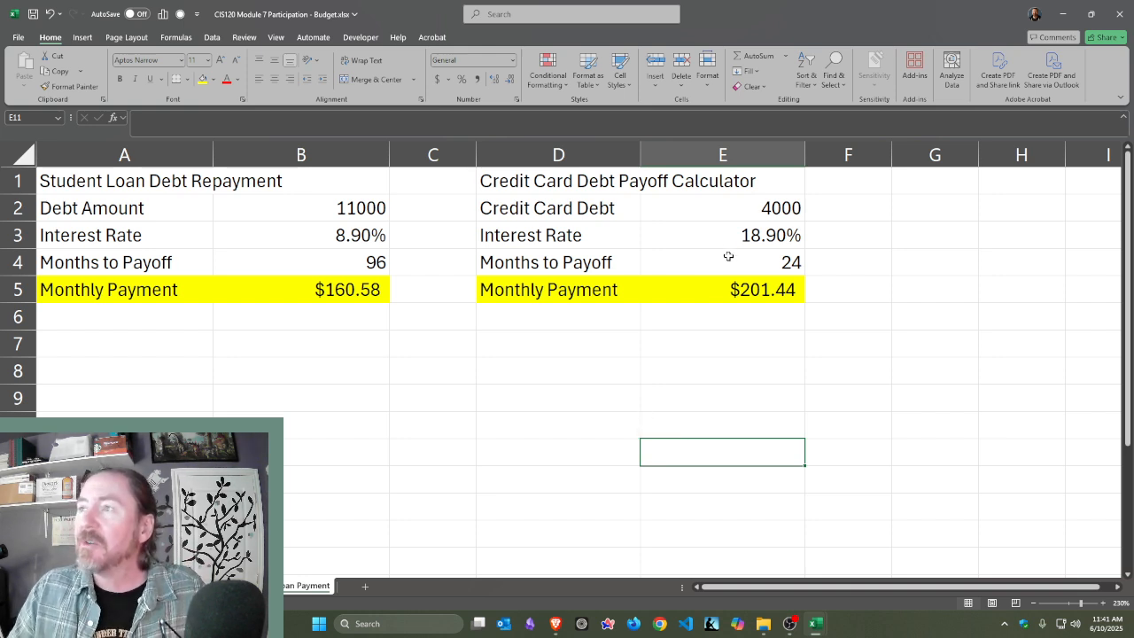
pyautogui.click(744, 231)
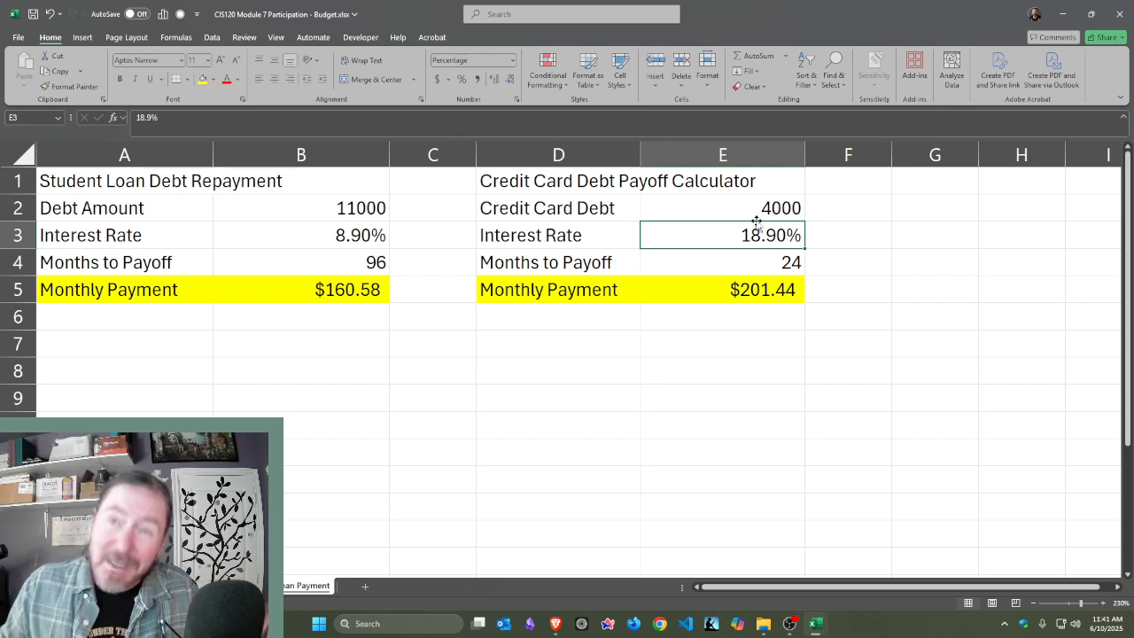
pyautogui.click(735, 302)
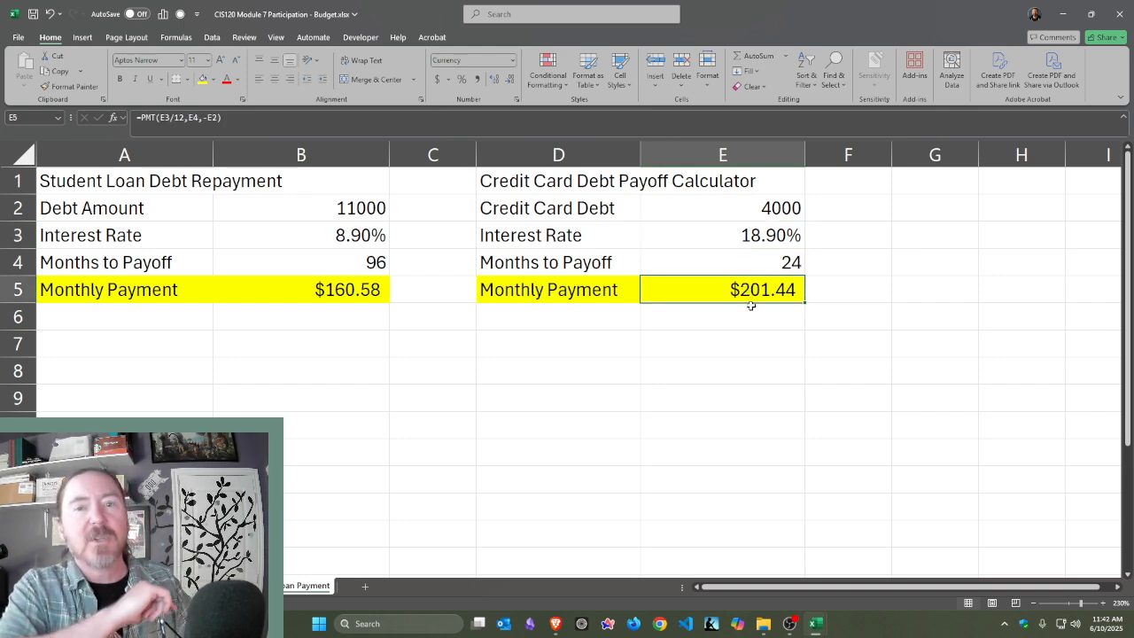
# Start a debt table below the credit card calculator with the header Debt in D8 and the label Credit Card 1 in D9.
pyautogui.click(620, 373)
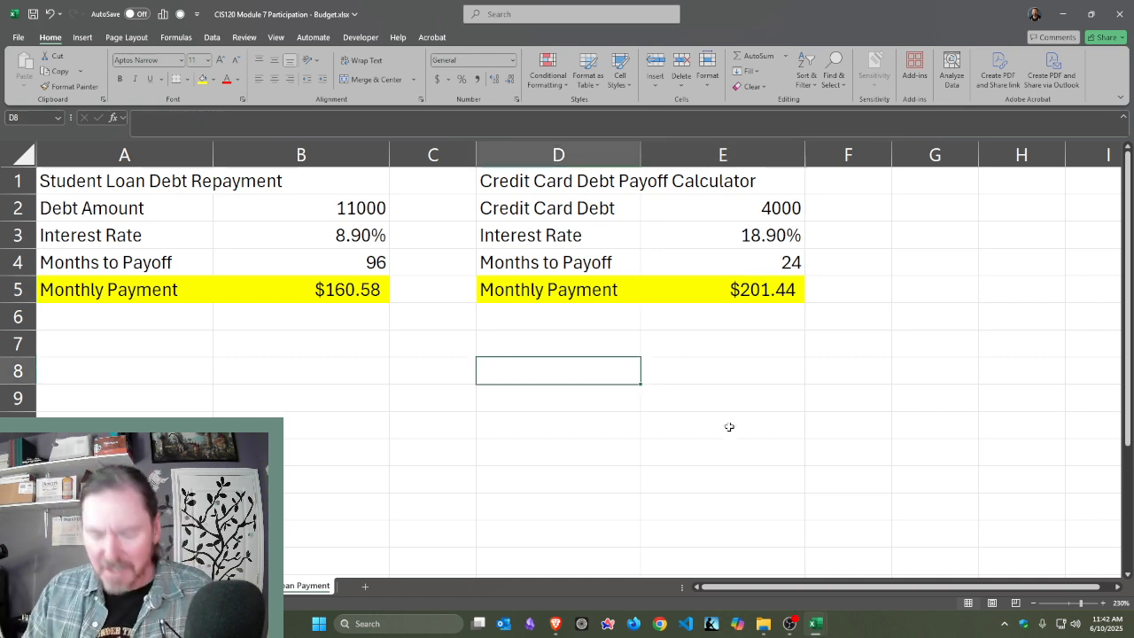
pyautogui.write('Debt')
pyautogui.press('Return')
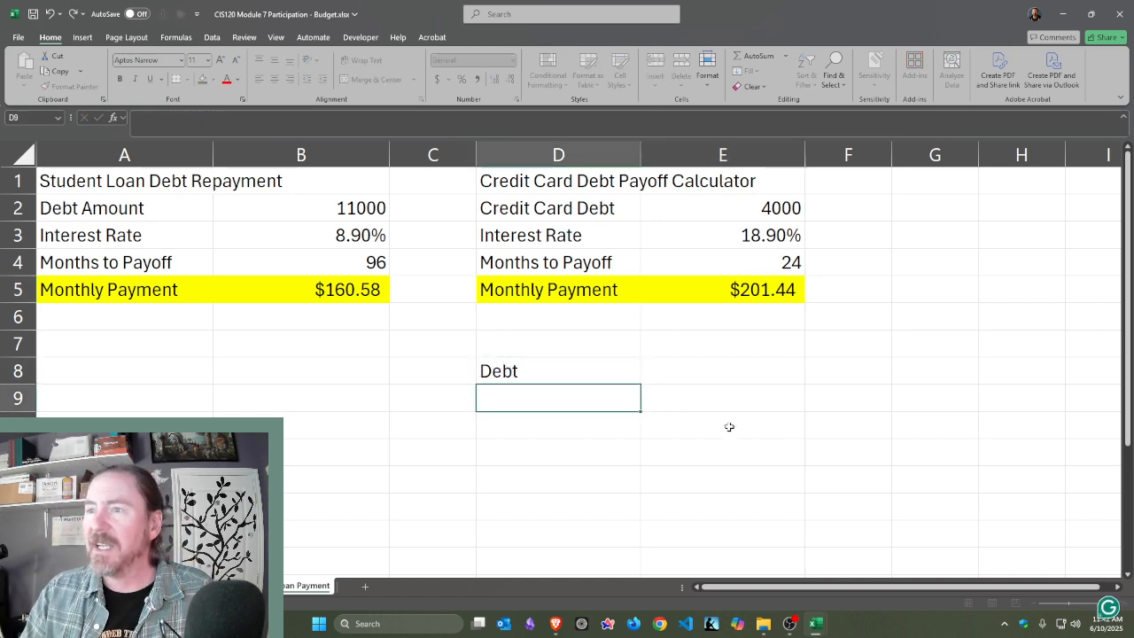
pyautogui.write('Credit Card 1')
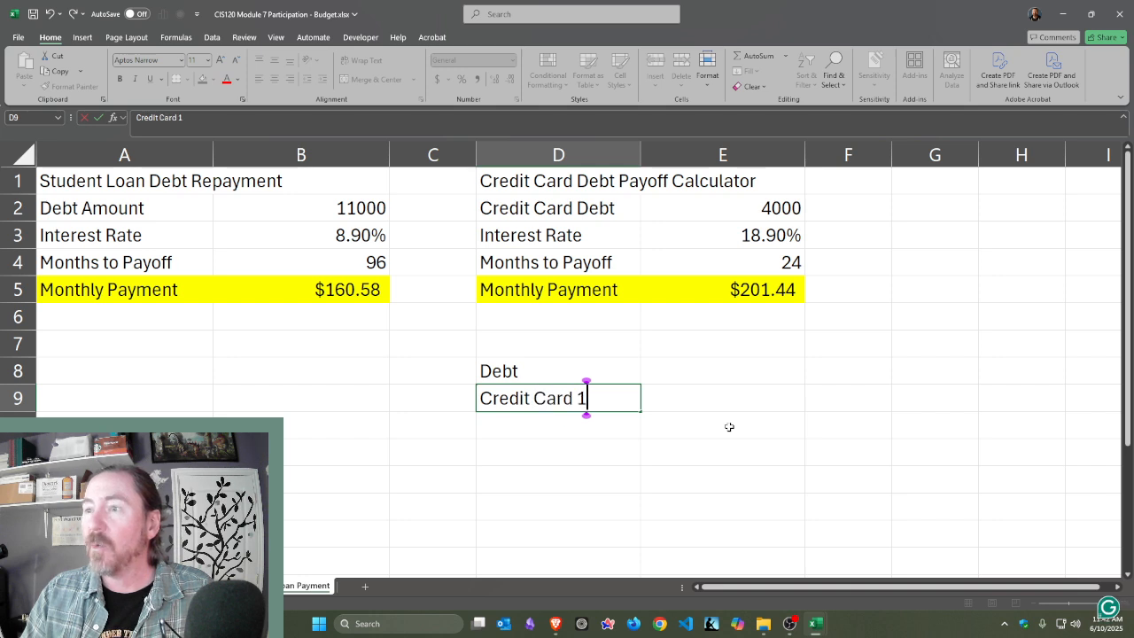
pyautogui.press('Return')
pyautogui.write('Credit Card 1')
# Fill the Credit Card 1 label from D9 down into D10 as the series entry Credit Card 2.
pyautogui.click(729, 427)
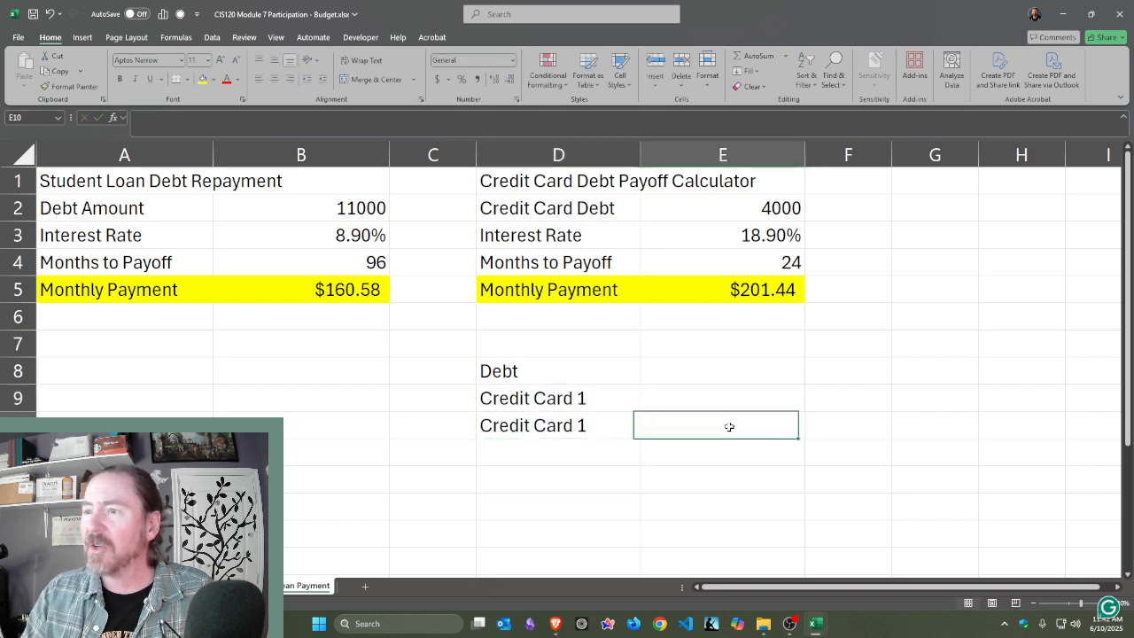
pyautogui.press('Left')
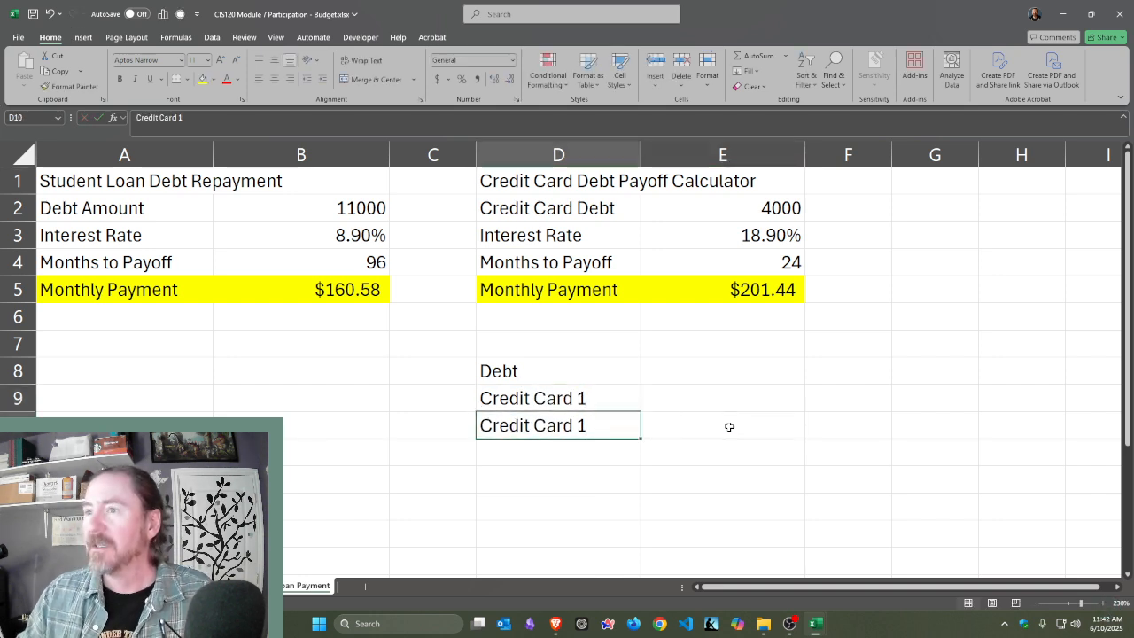
pyautogui.click(620, 395)
pyautogui.moveTo(641, 410); pyautogui.dragTo(638, 429)
# Add the column headers amount owed, weights and int rate in E8, F8 and G8 of the debt table.
pyautogui.click(683, 405)
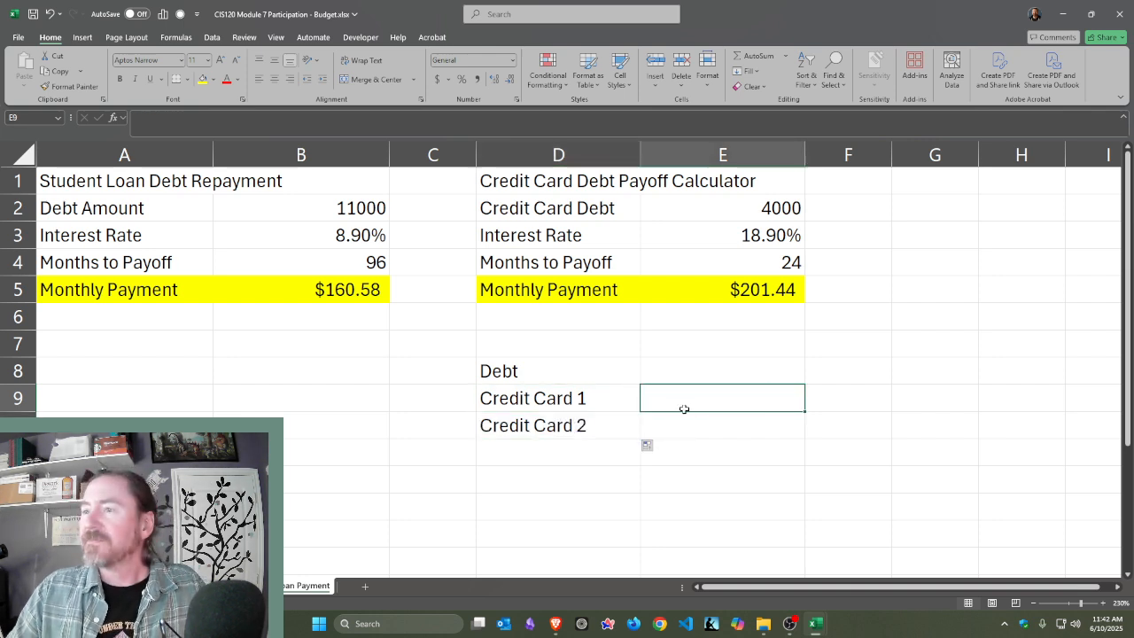
pyautogui.click(730, 372)
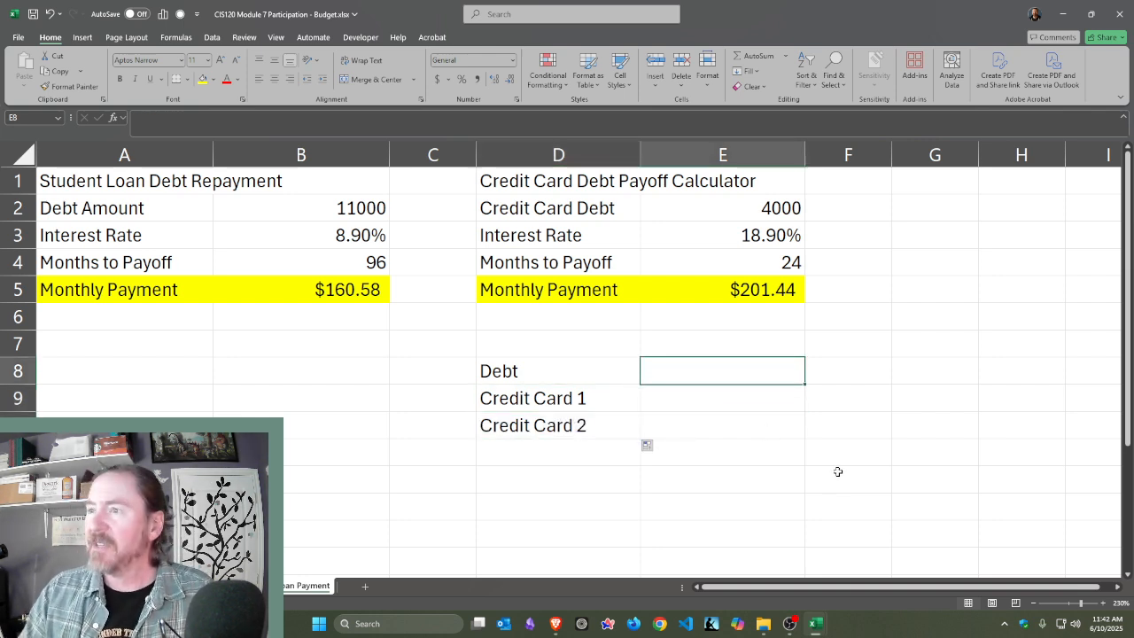
pyautogui.write('amount owed')
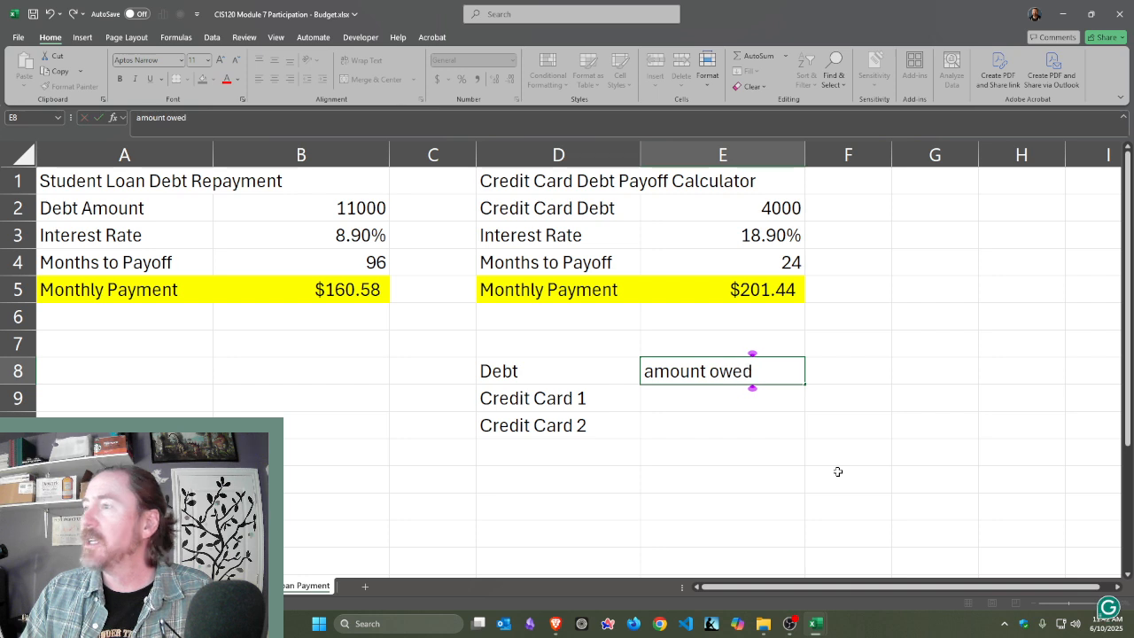
pyautogui.press('Tab')
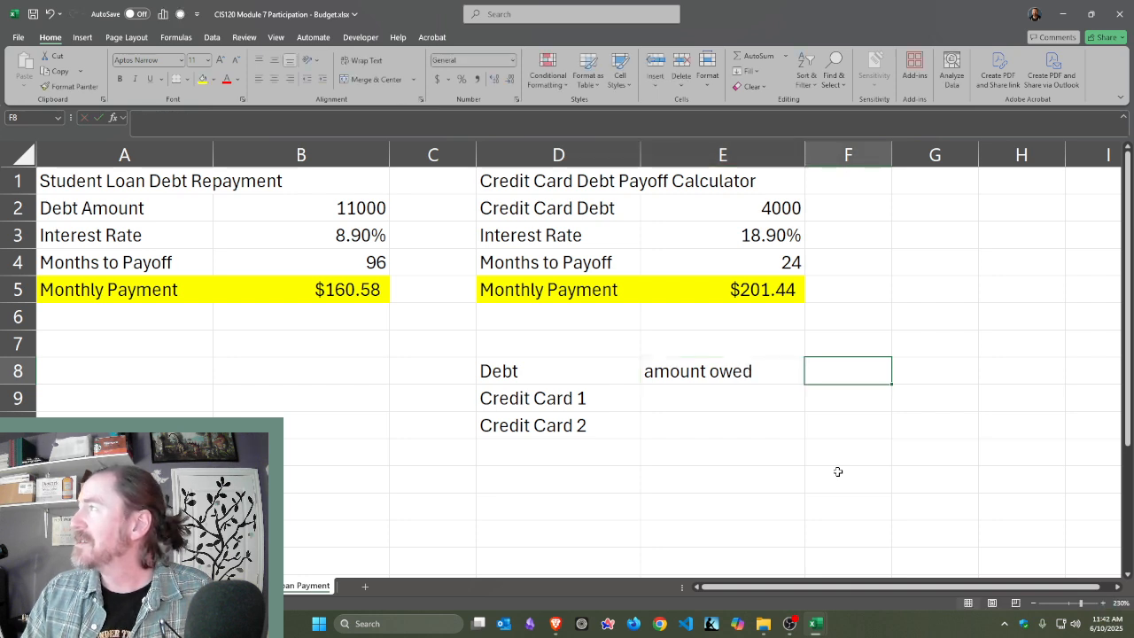
pyautogui.write('weights')
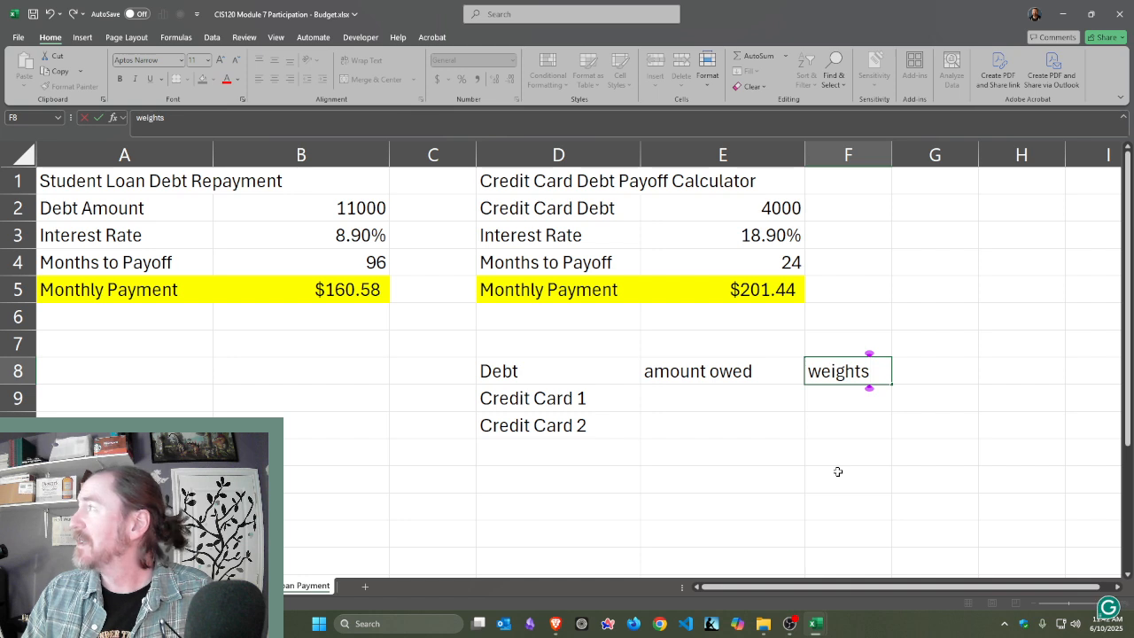
pyautogui.press('Tab')
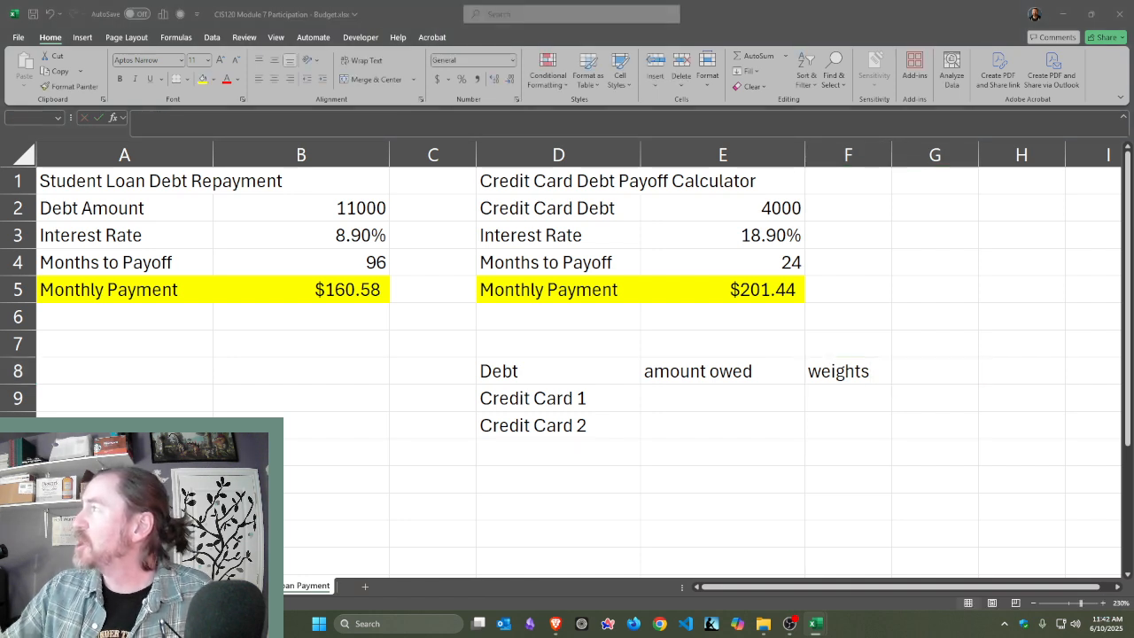
pyautogui.click(916, 381)
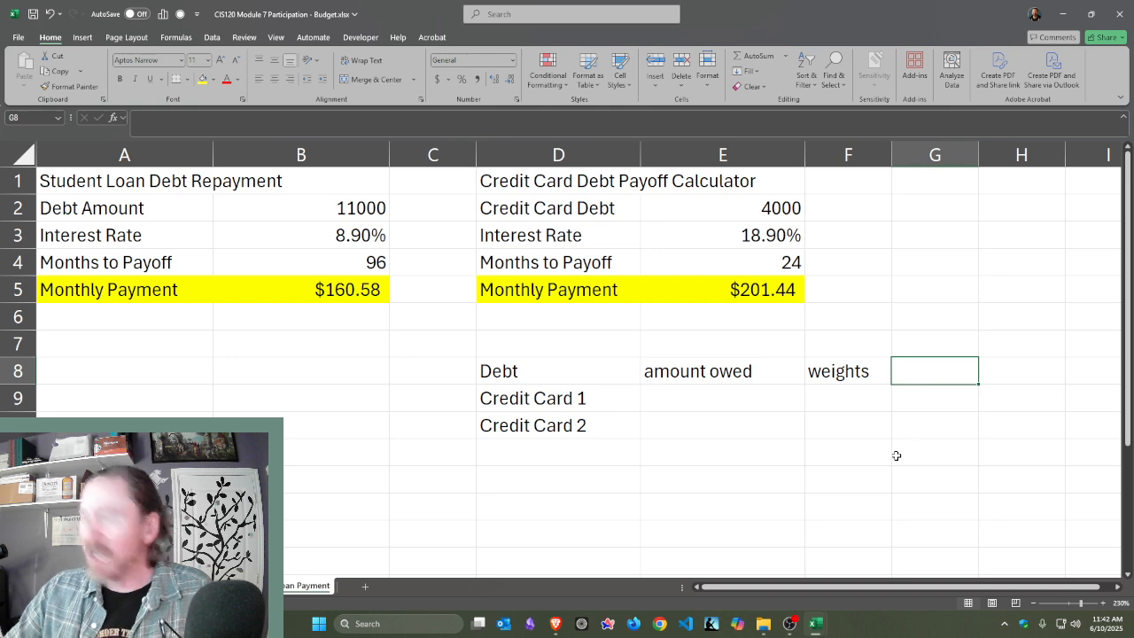
pyautogui.write('int rate')
pyautogui.press('Return')
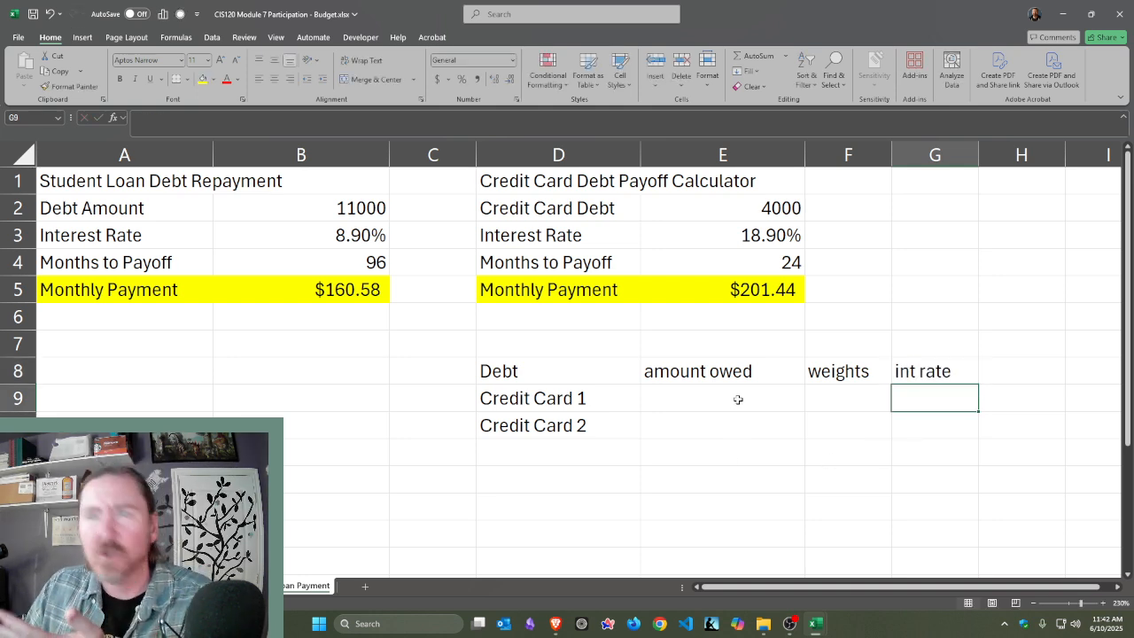
# Enter 3000 as the amount owed for Credit Card 1 in E9.
pyautogui.click(714, 205)
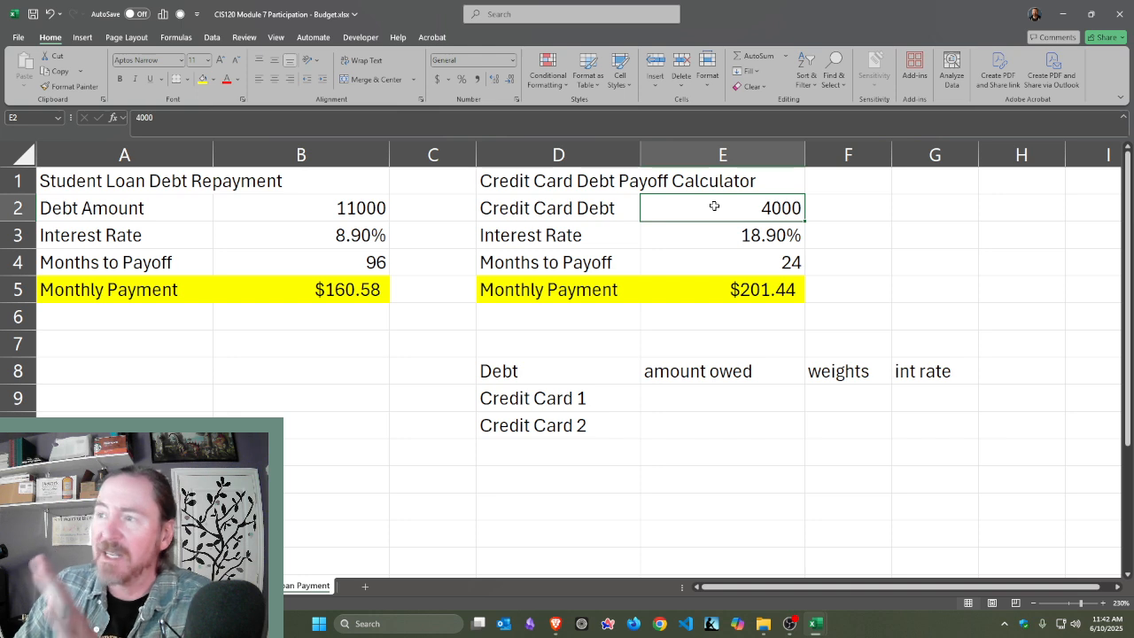
pyautogui.click(696, 461)
pyautogui.click(709, 397)
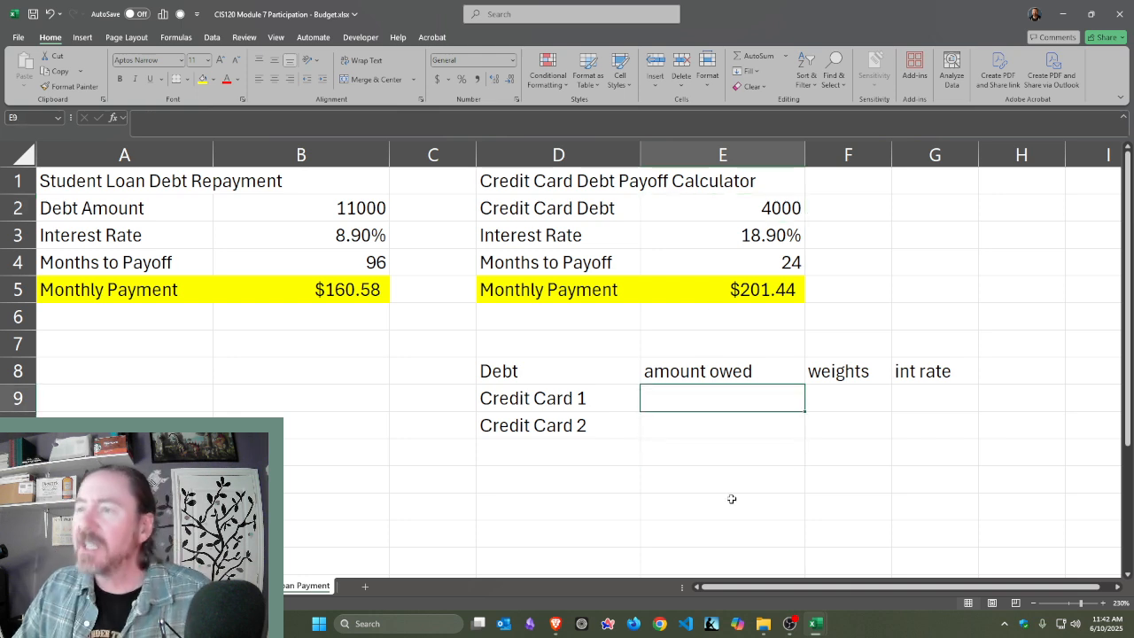
pyautogui.write('3000')
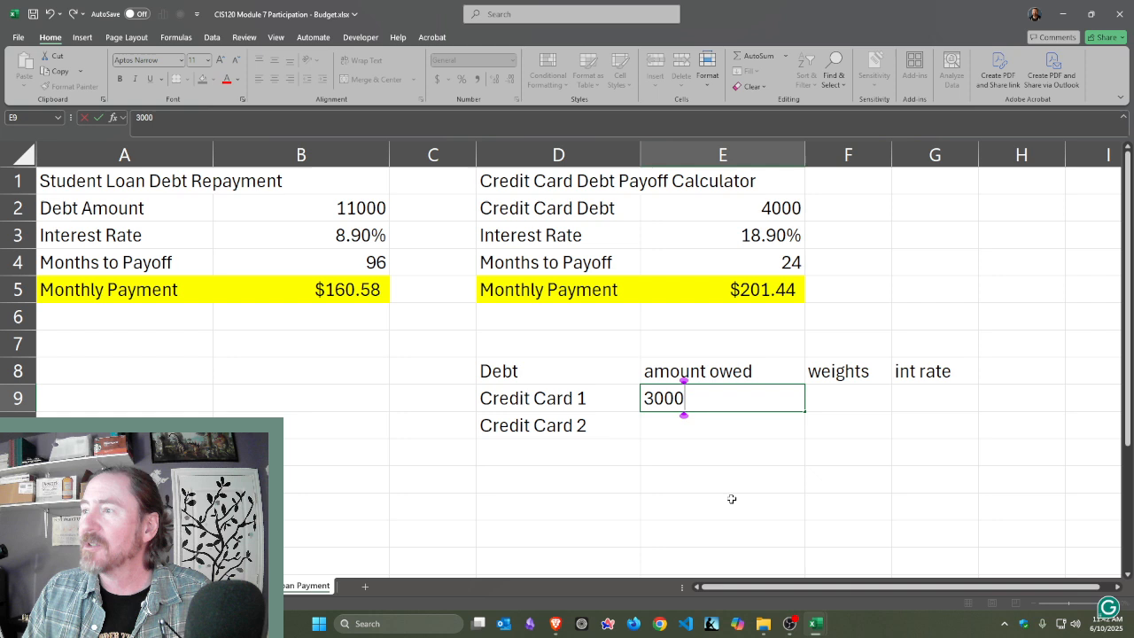
pyautogui.press('Tab')
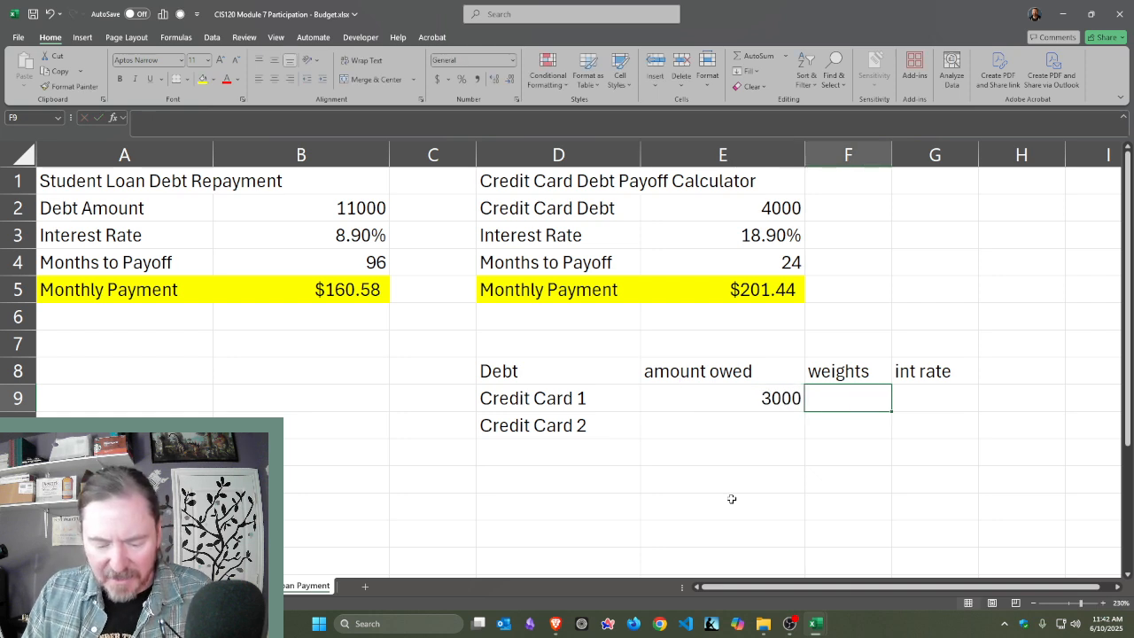
# Leave the weight for Credit Card 1 blank and enter 17.9% as its interest rate in G9.
pyautogui.write('17')
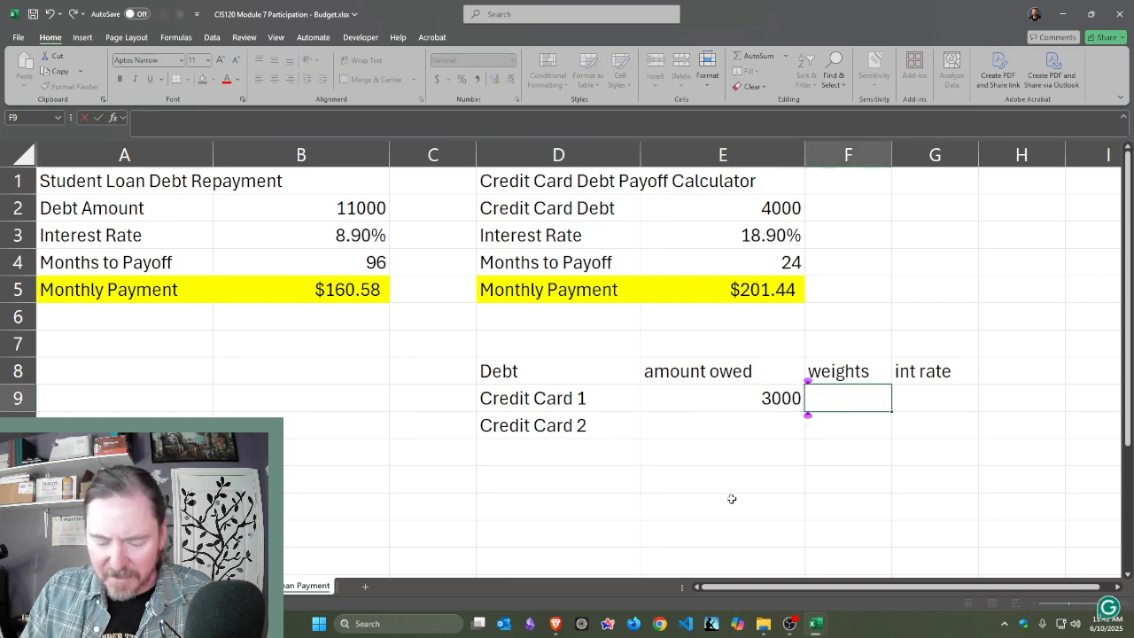
pyautogui.write('.9%')
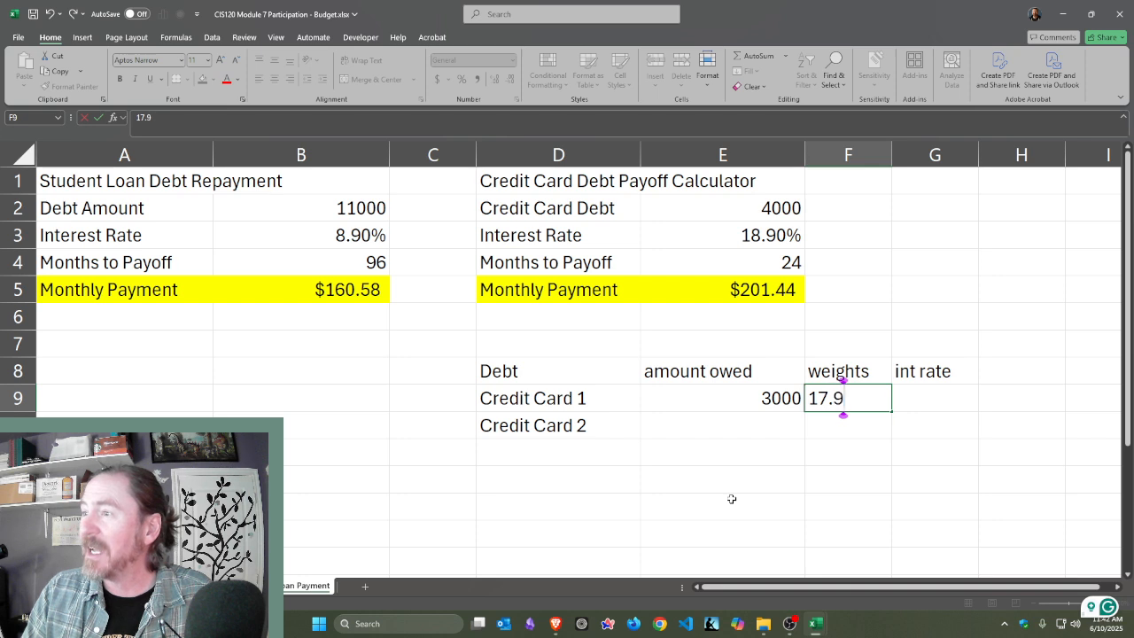
pyautogui.press('BackSpace')
pyautogui.press('BackSpace')
pyautogui.press('BackSpace')
pyautogui.press('BackSpace')
pyautogui.press('BackSpace')
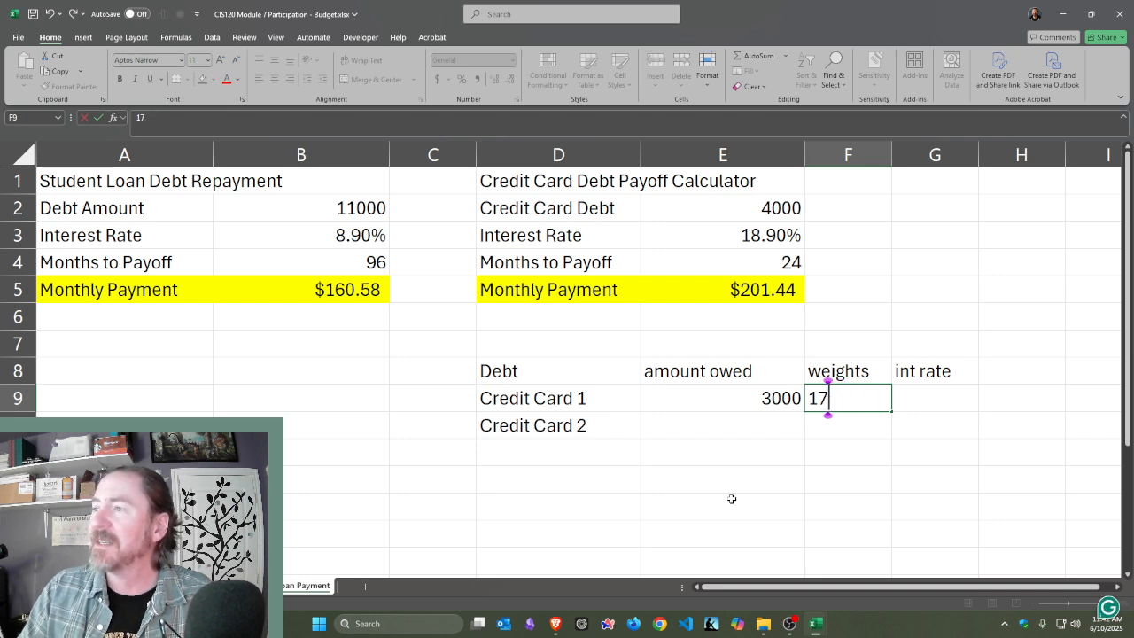
pyautogui.press('Tab')
pyautogui.write('17.9%')
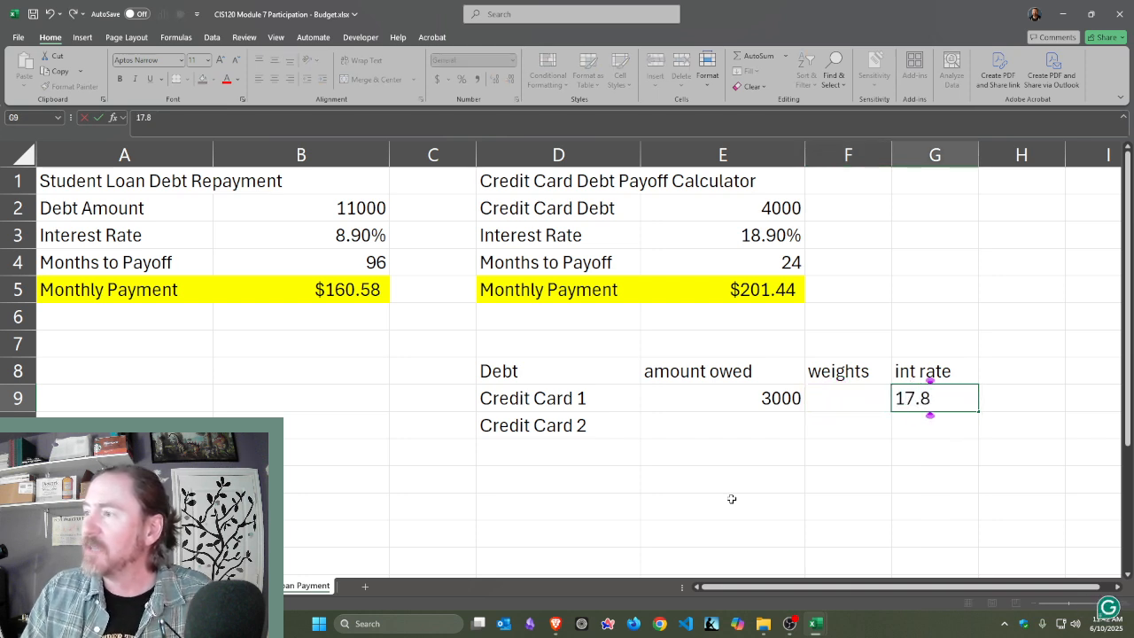
pyautogui.press('Return')
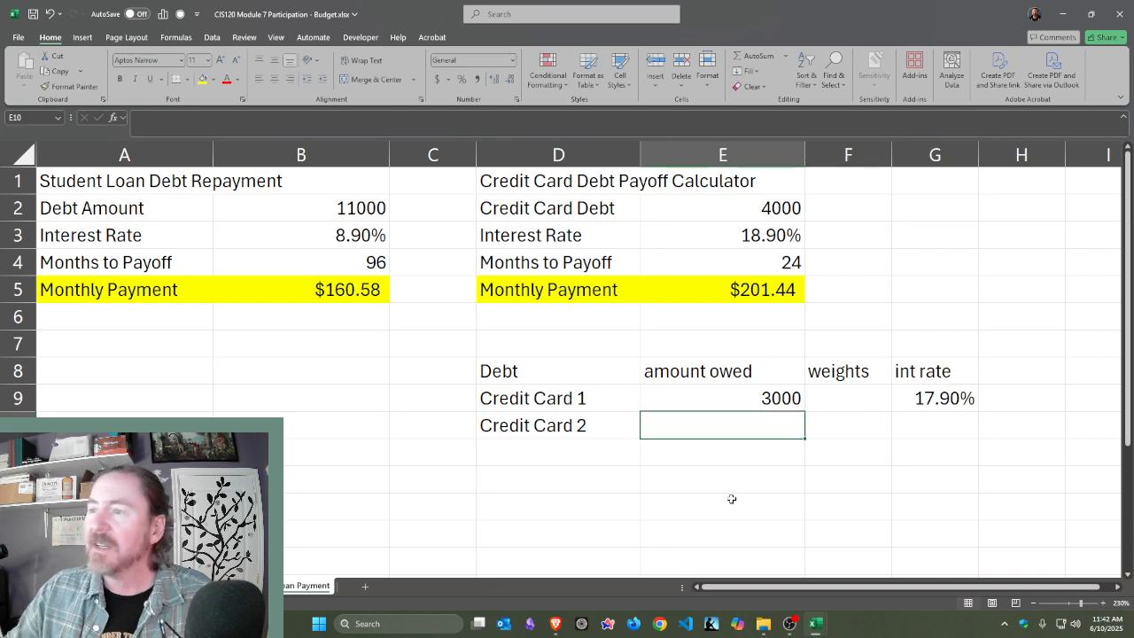
# For Credit Card 2, enter 1000 as the amount owed in E10 and 24.90% as the interest rate in G10.
pyautogui.write('1000')
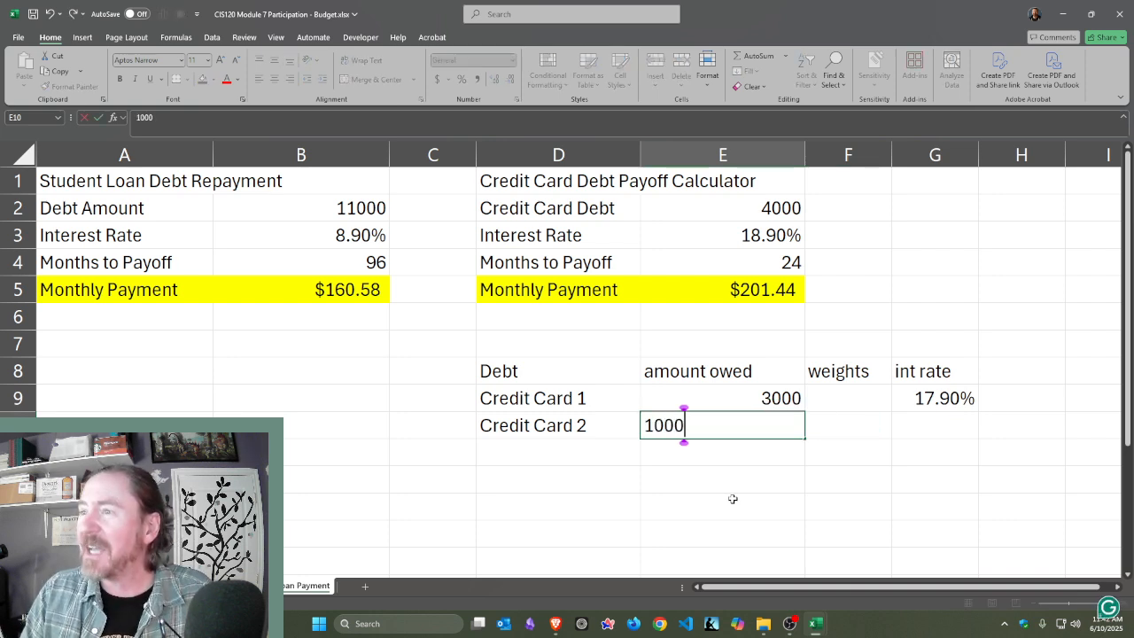
pyautogui.press('Tab')
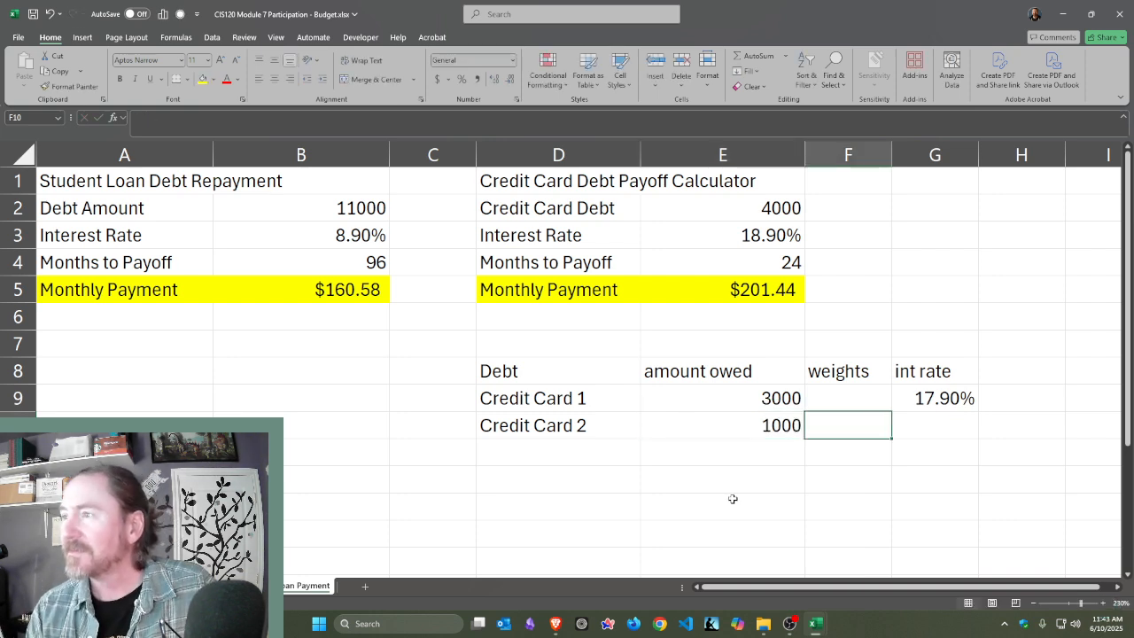
pyautogui.press('Tab')
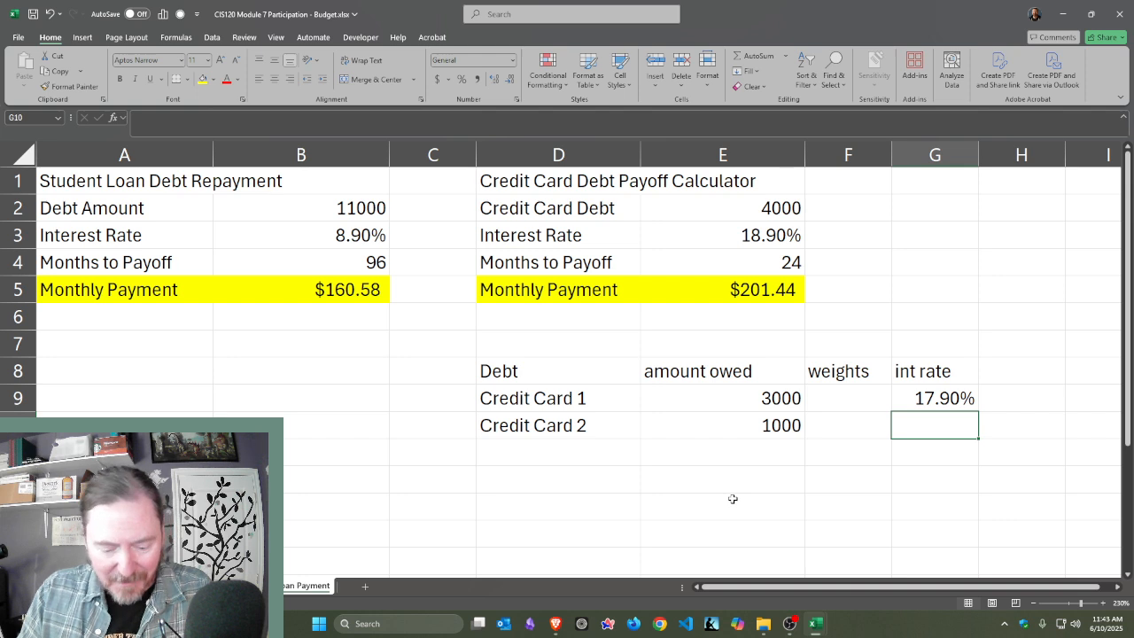
pyautogui.write('24.9')
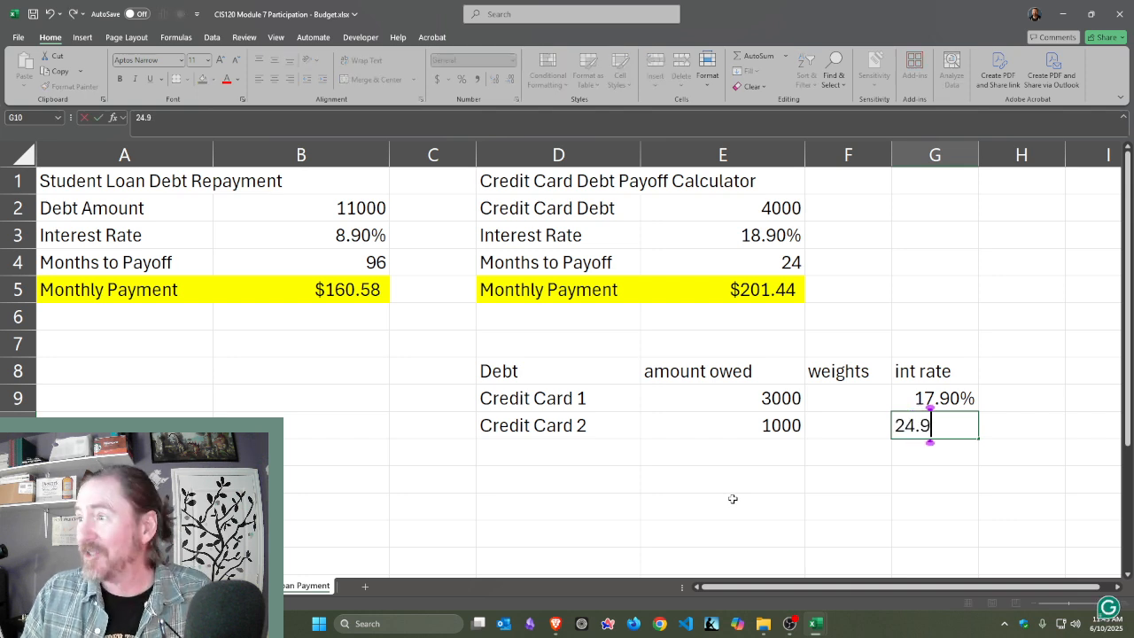
pyautogui.write('0%')
pyautogui.press('Return')
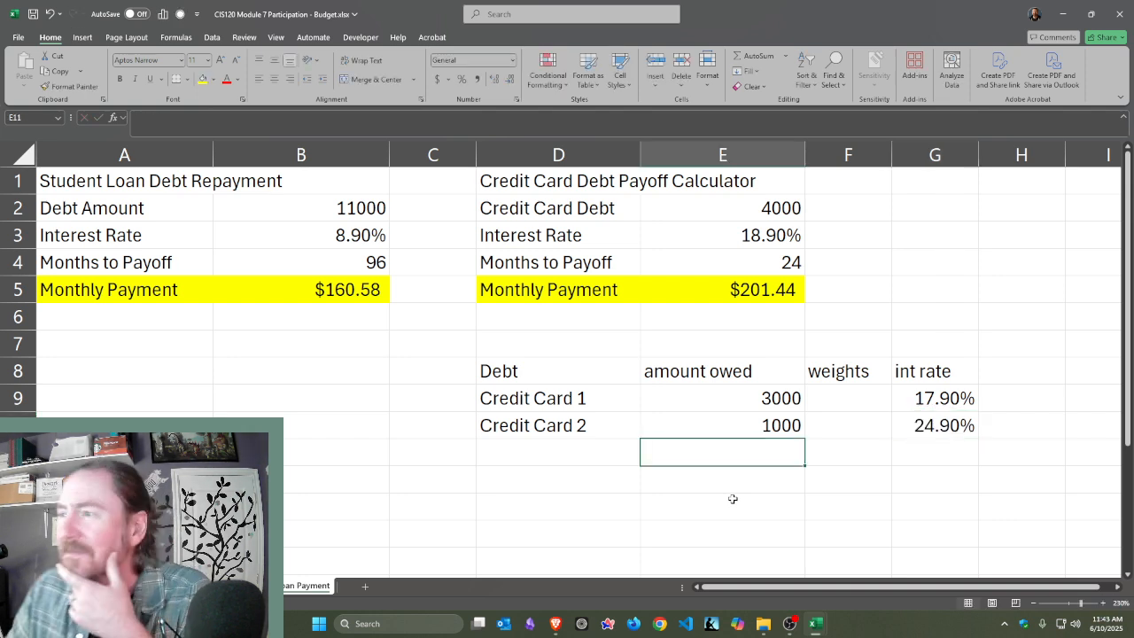
# Review the two credit cards' interest rates and the amount owed on Credit Card 1.
pyautogui.scroll(-2, 783, 452)
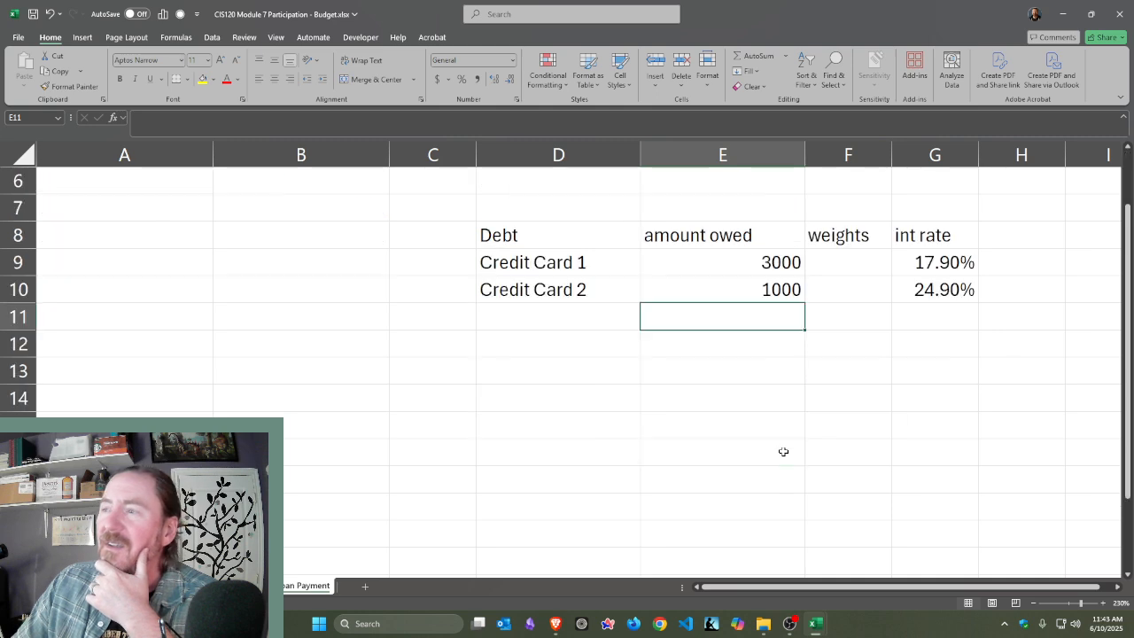
pyautogui.scroll(2, 783, 452)
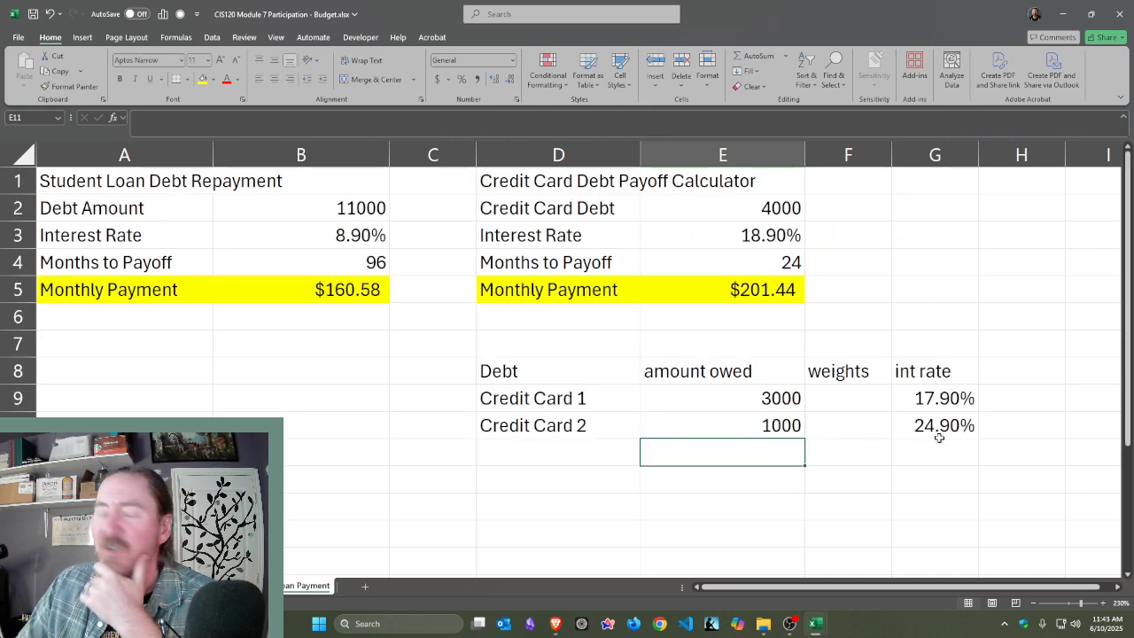
pyautogui.moveTo(935, 398); pyautogui.dragTo(936, 428)
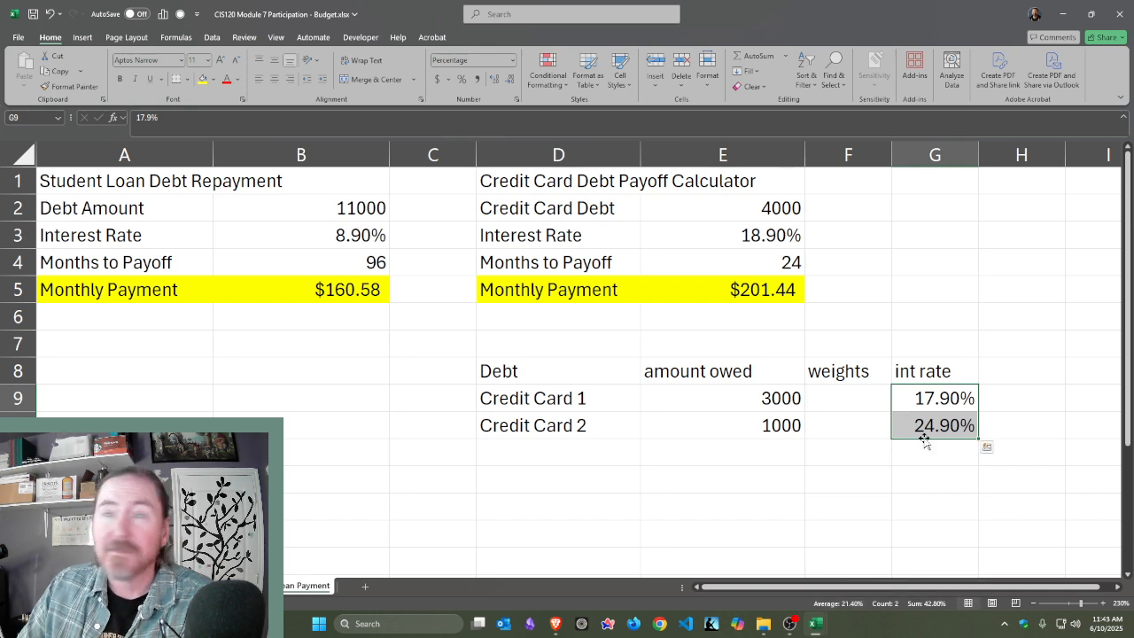
pyautogui.click(895, 470)
pyautogui.click(783, 400)
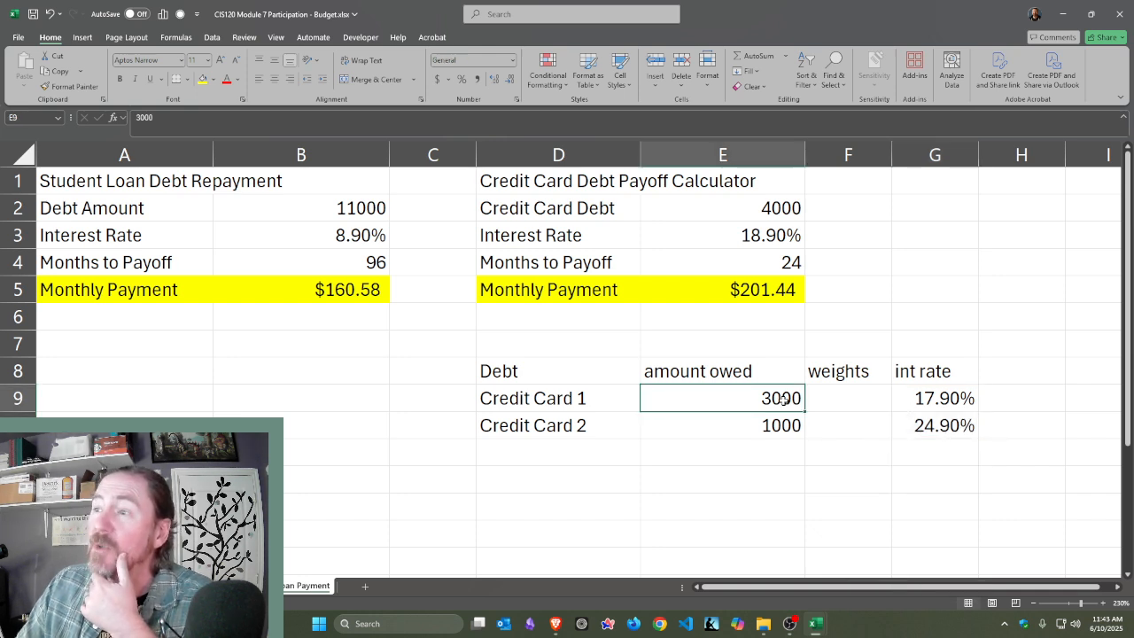
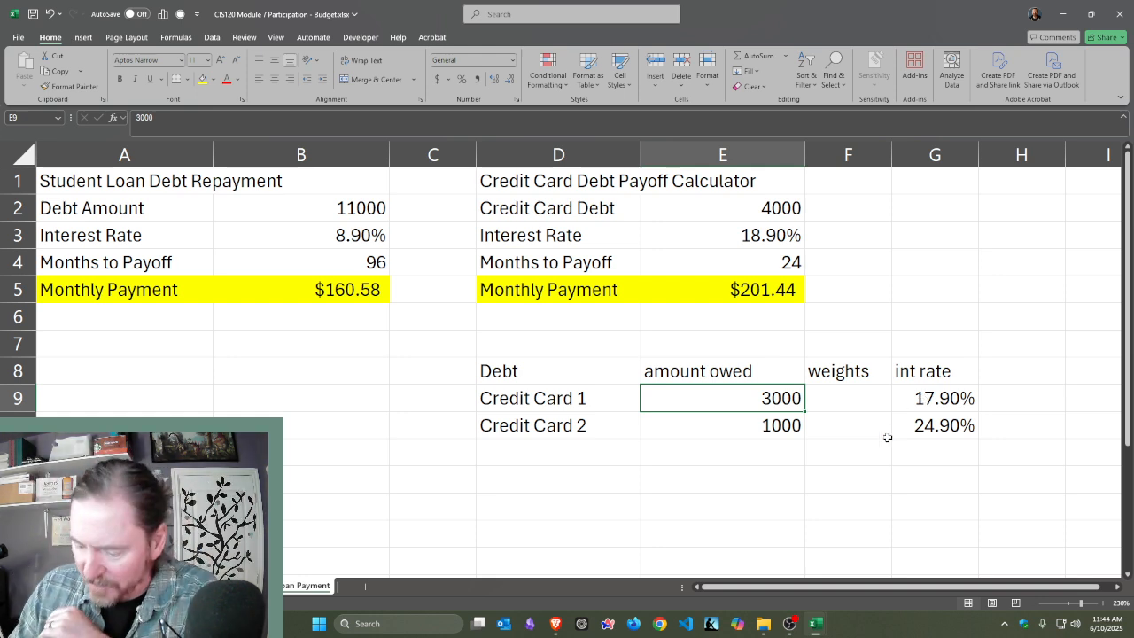
# Total the amounts owed on both credit cards in E11 with =SUM(E9:E10).
pyautogui.click(858, 462)
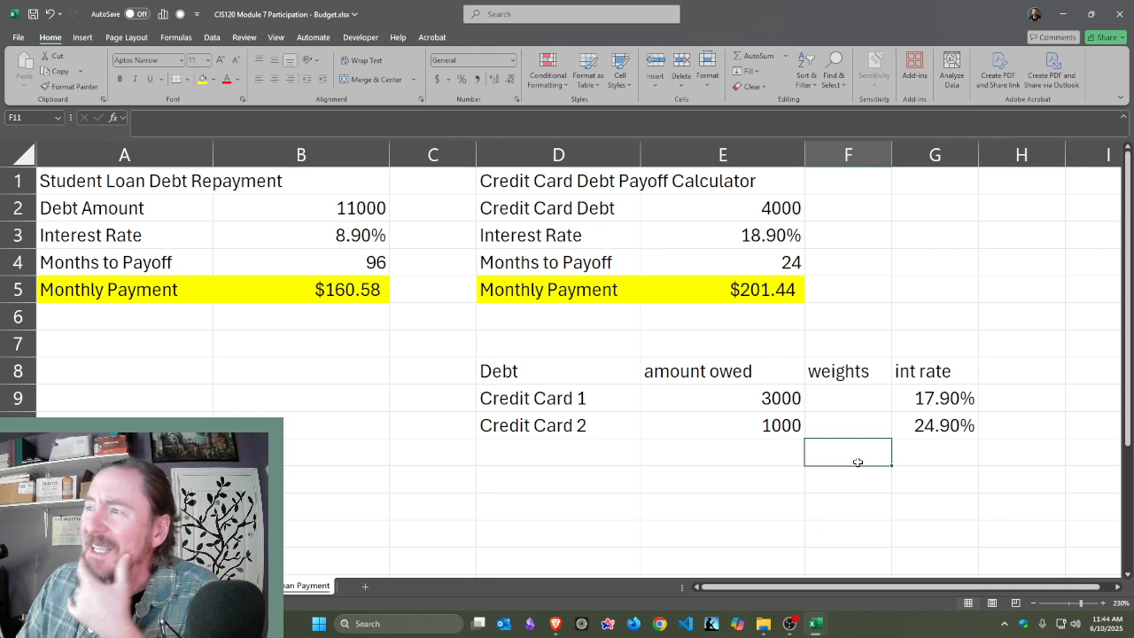
pyautogui.click(767, 455)
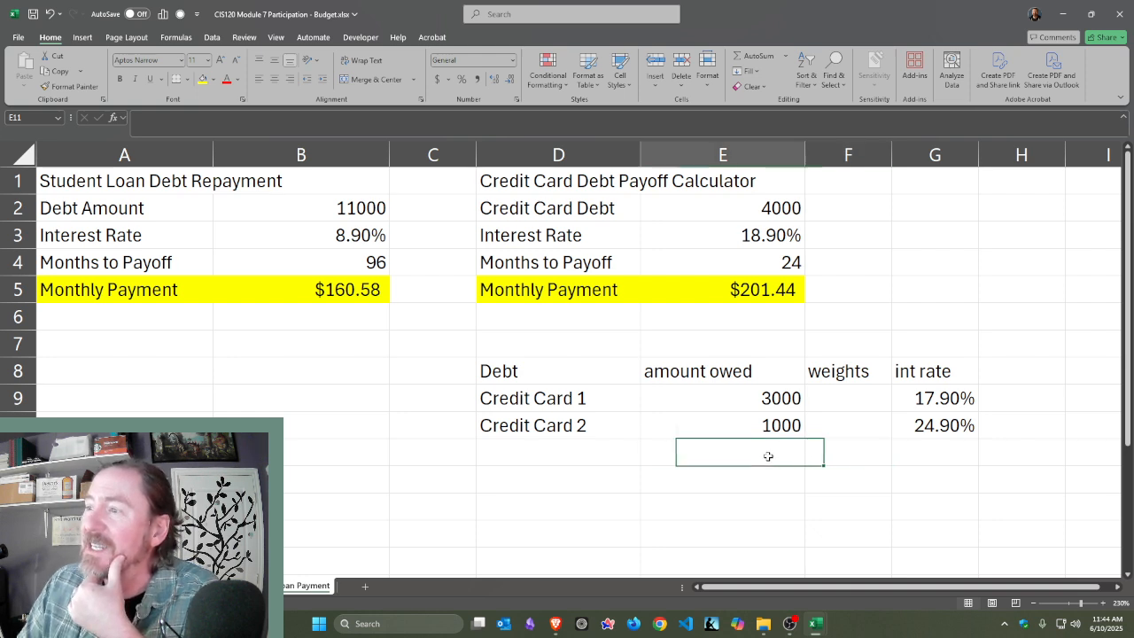
pyautogui.click(836, 405)
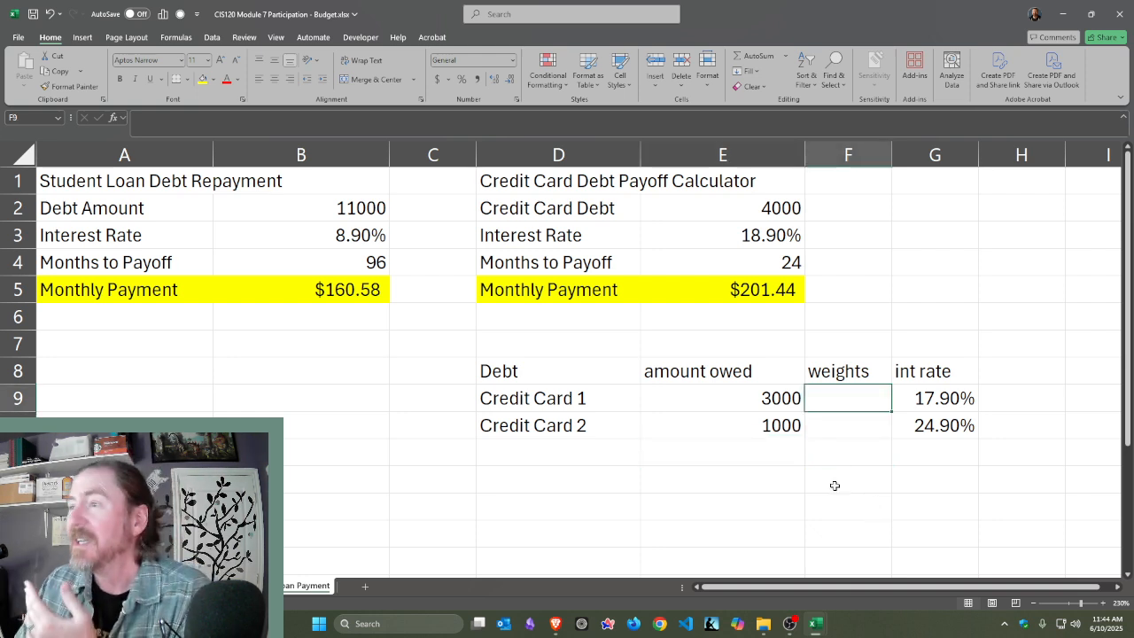
pyautogui.click(727, 460)
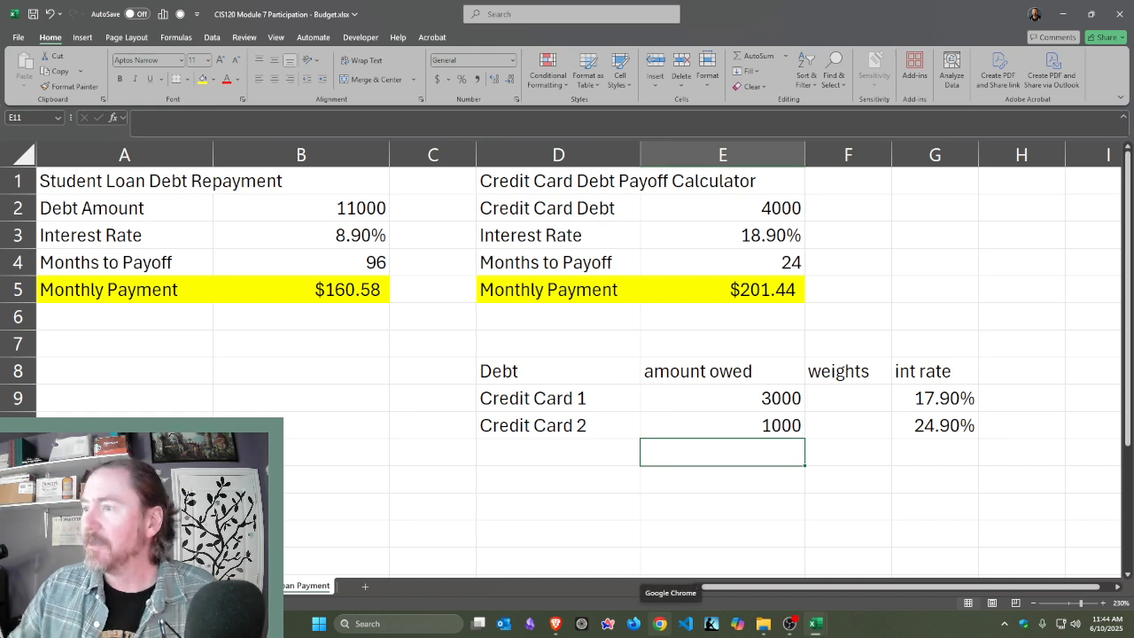
pyautogui.hotkey('alt', '=')
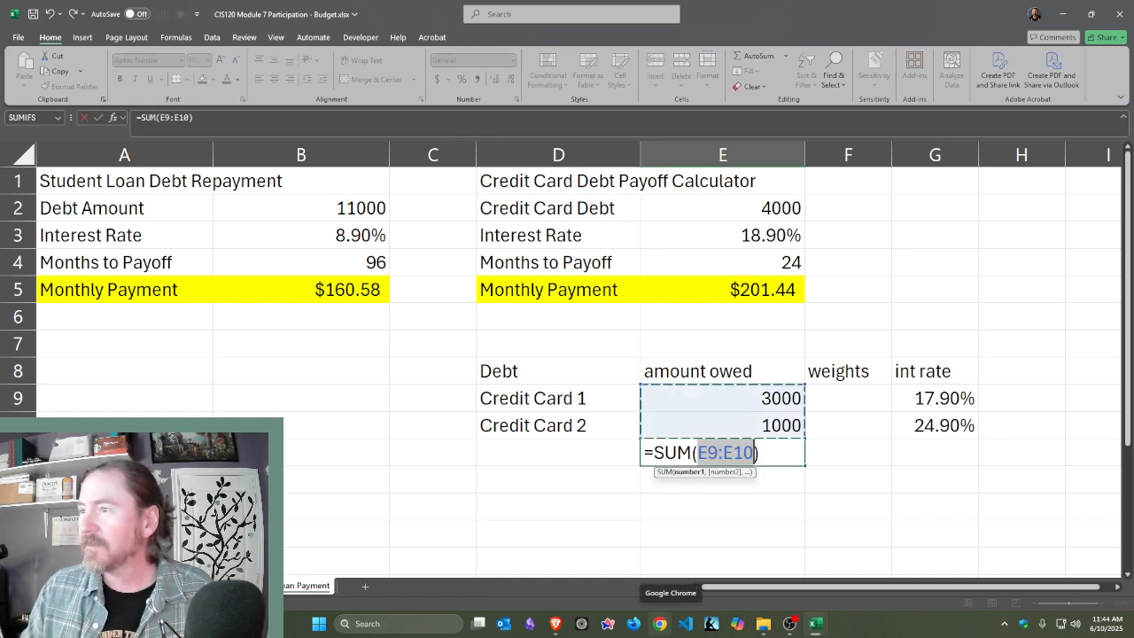
pyautogui.press('Return')
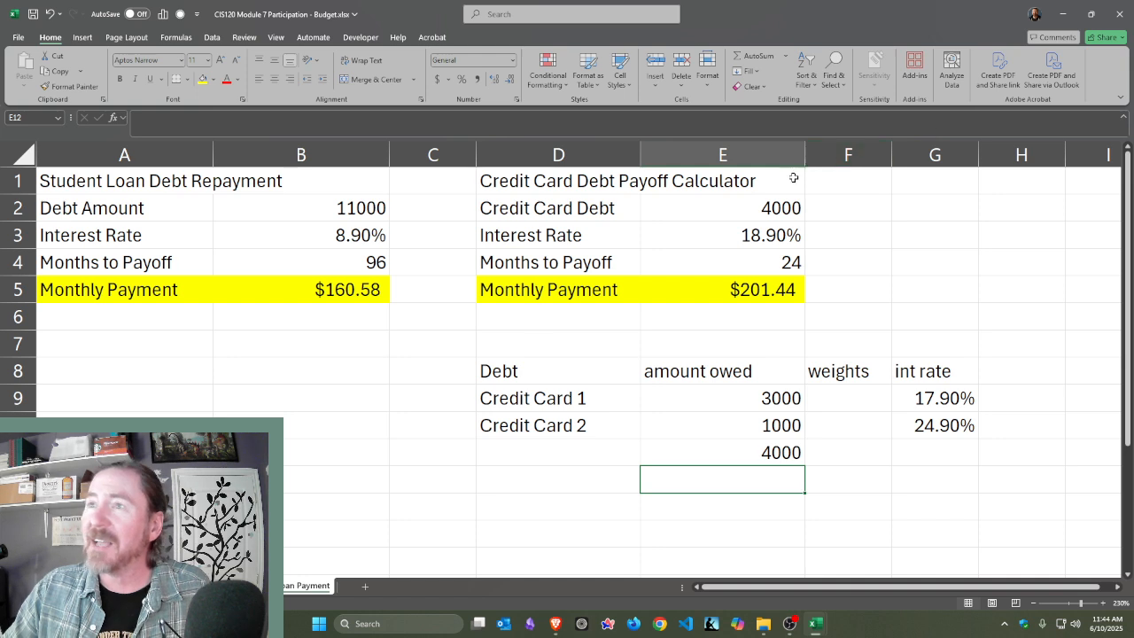
# Replace the Credit Card Debt value in E2 with a reference to the total amount owed in E11.
pyautogui.click(766, 204)
pyautogui.write('=')
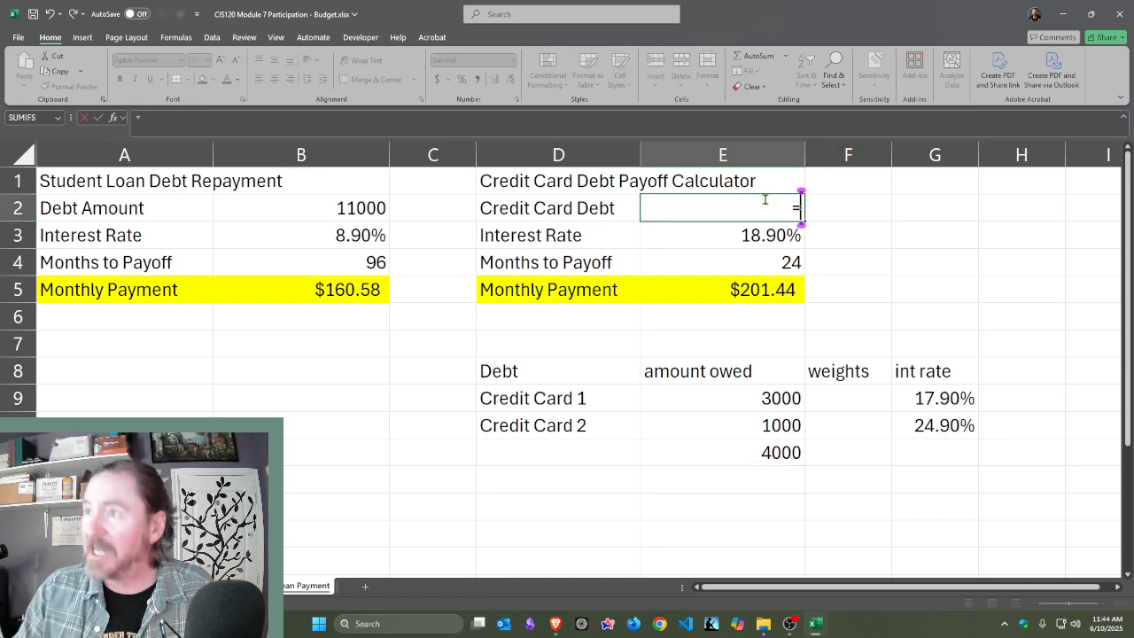
pyautogui.click(716, 449)
pyautogui.press('Return')
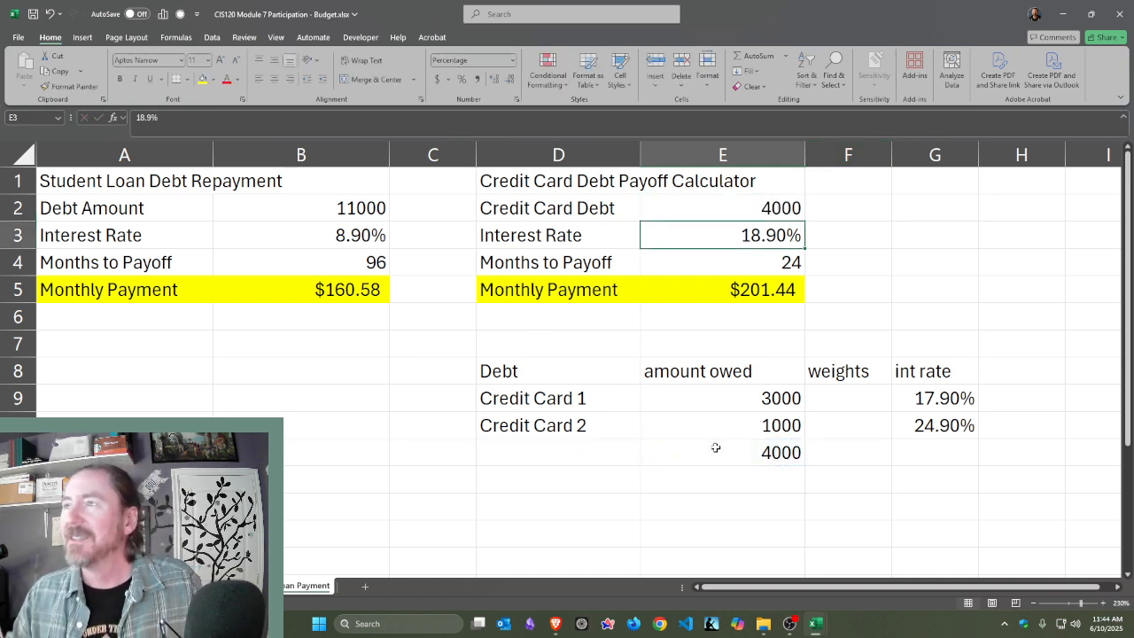
# Test the linked debt by changing Credit Card 2's amount owed in E10 to 2000, and restore it to 1000.
pyautogui.click(746, 425)
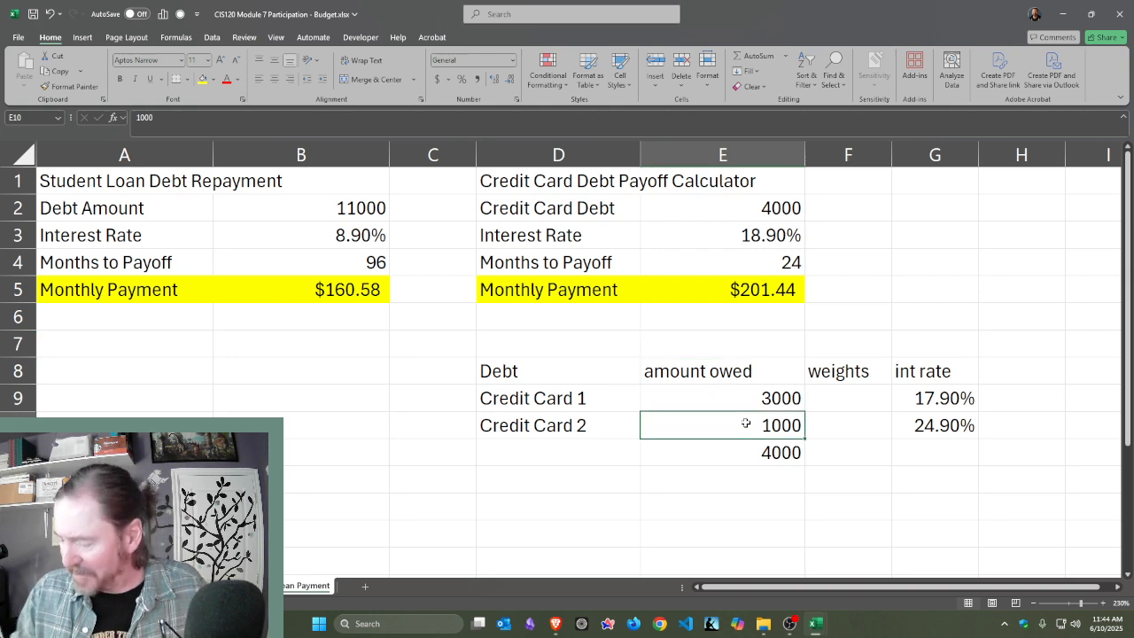
pyautogui.write('2000')
pyautogui.press('Return')
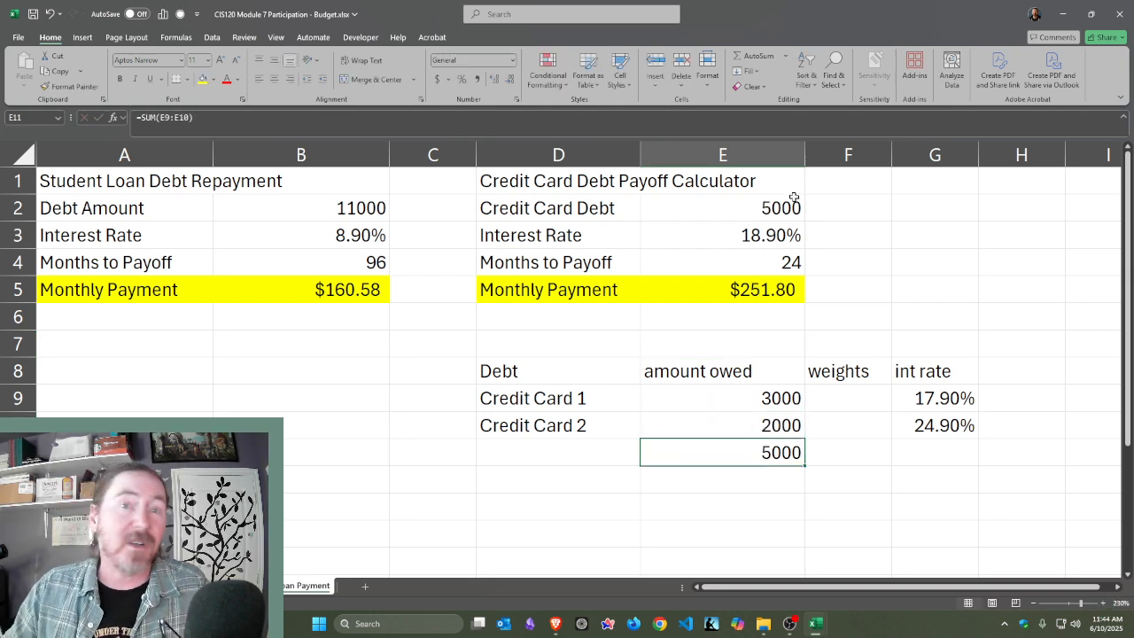
pyautogui.click(730, 420)
pyautogui.write('1')
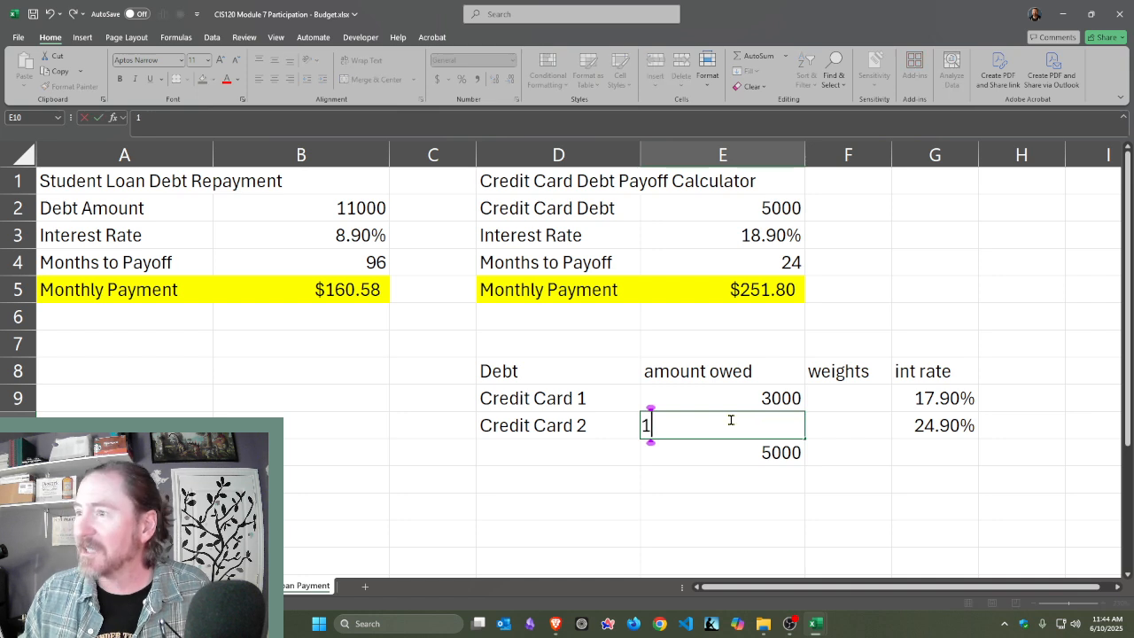
pyautogui.write('000')
pyautogui.press('Return')
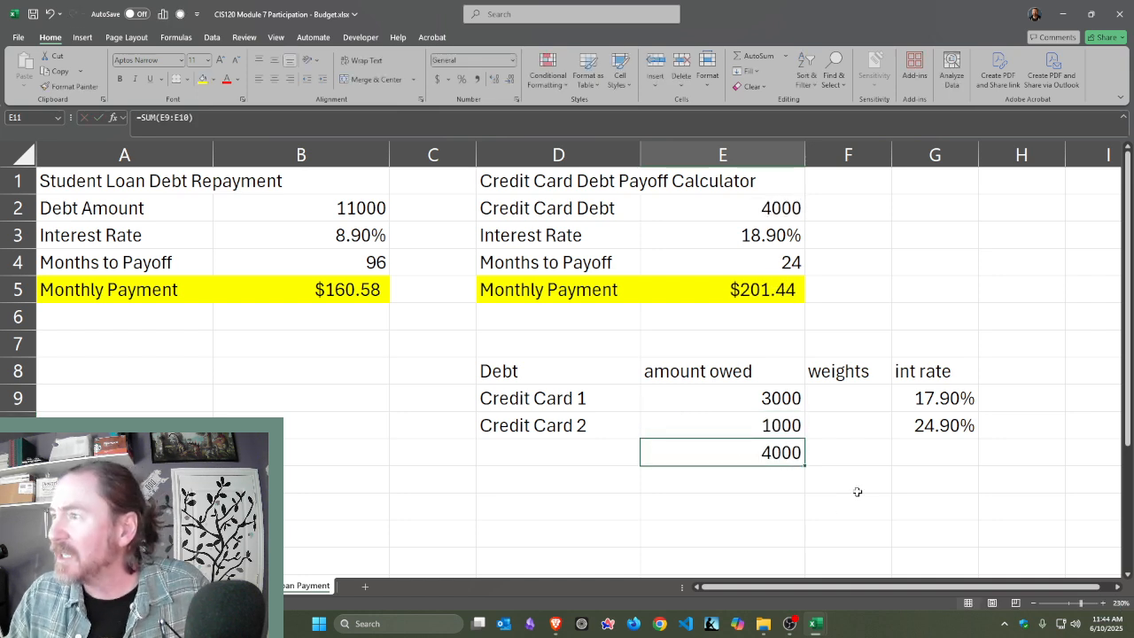
# Fill cell G11 below the interest rates with yellow.
pyautogui.click(866, 479)
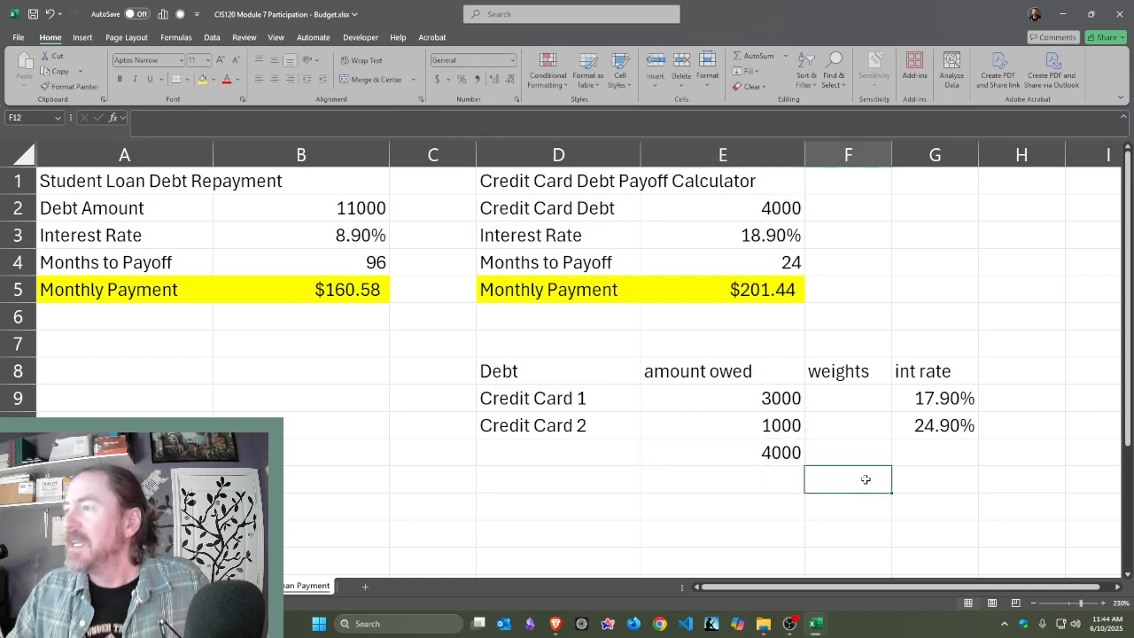
pyautogui.click(933, 447)
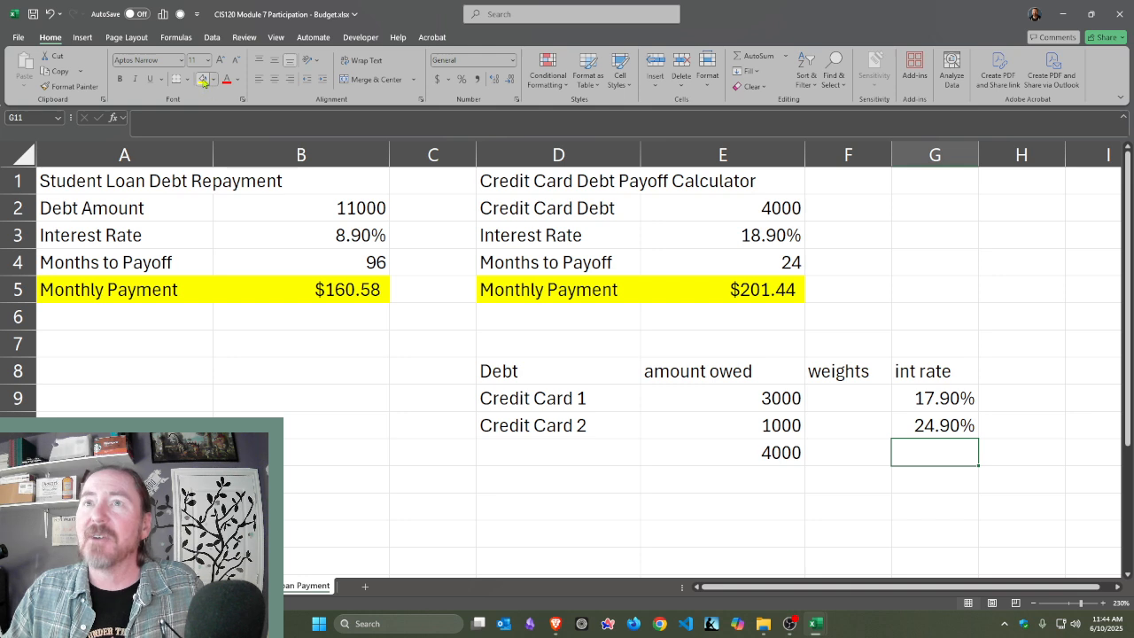
pyautogui.click(204, 81)
pyautogui.click(869, 518)
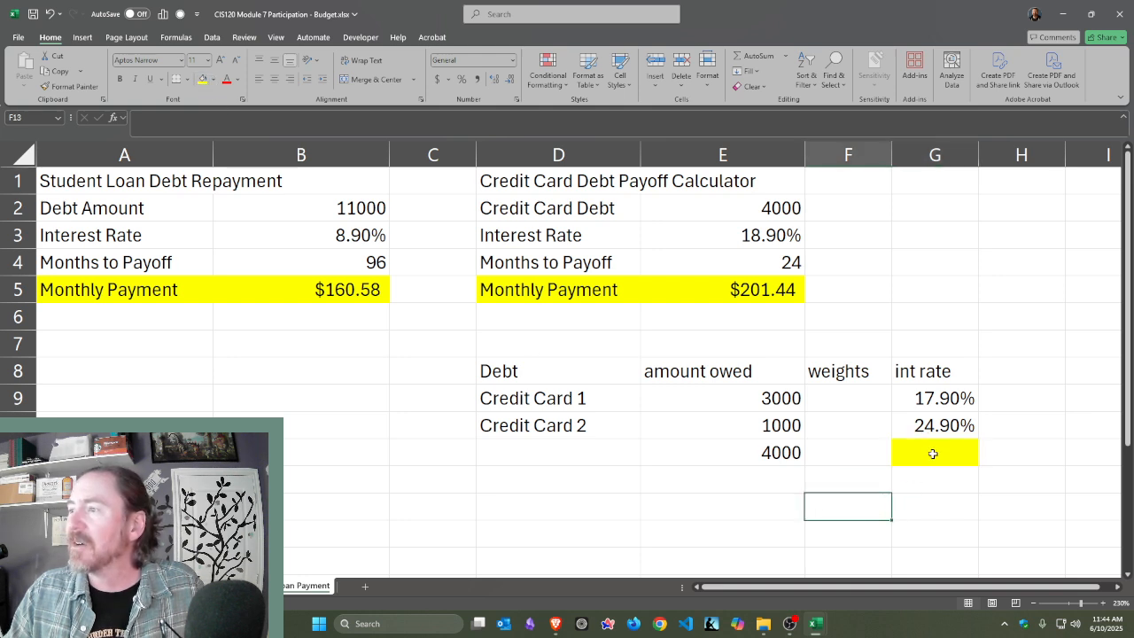
# Calculate Credit Card 1's weight in F9 with =E9/$E$11, keeping the total as an absolute reference.
pyautogui.click(837, 448)
pyautogui.click(843, 399)
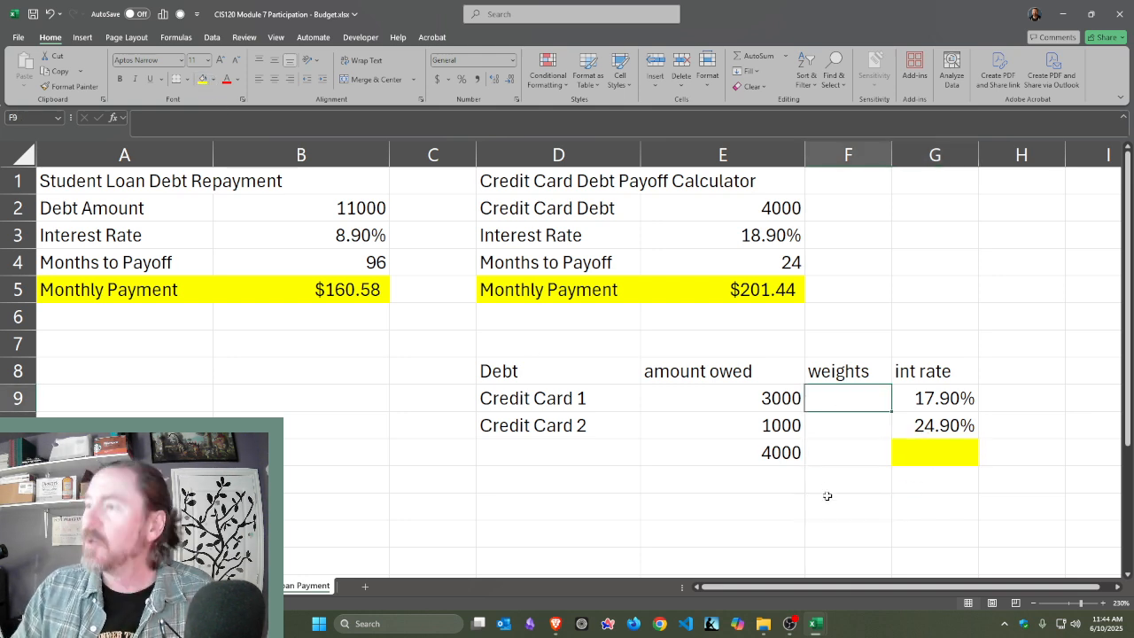
pyautogui.write('=')
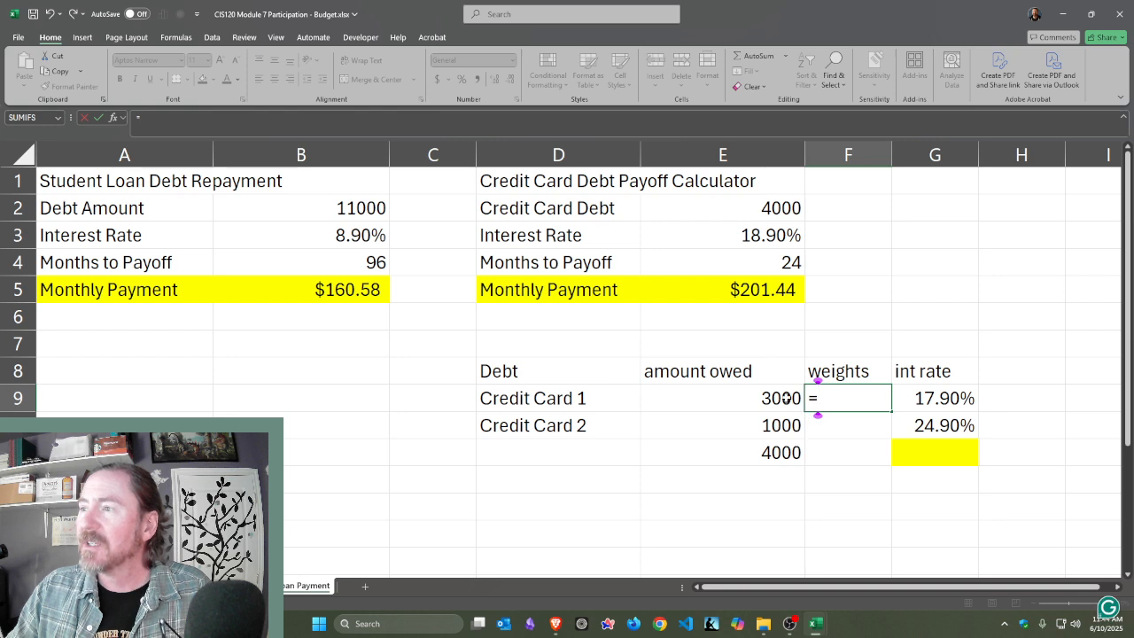
pyautogui.click(786, 399)
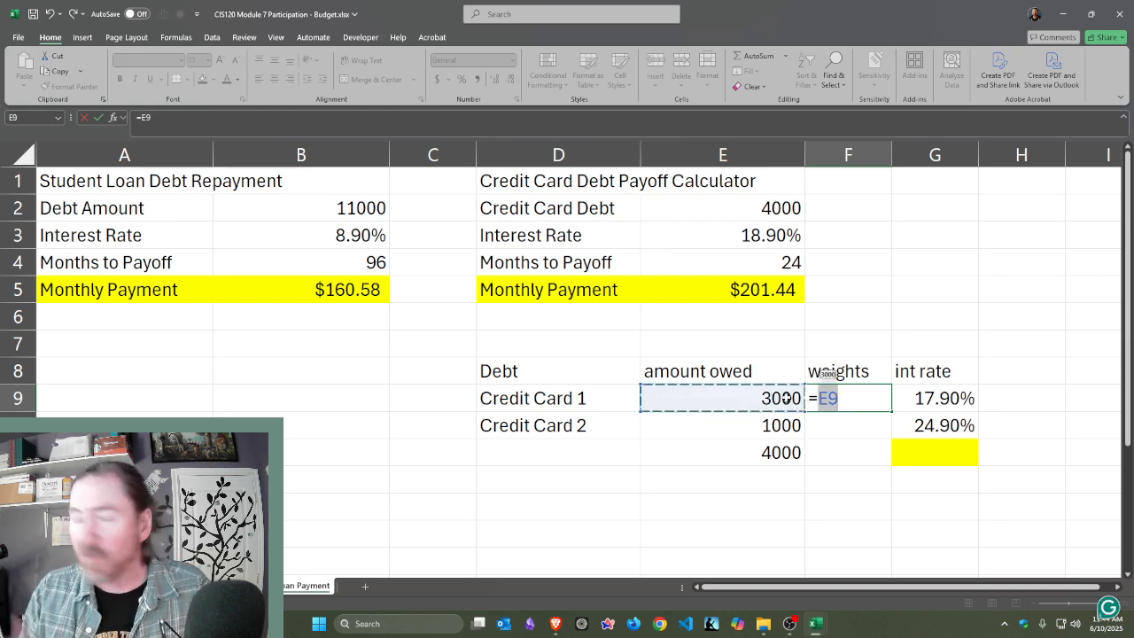
pyautogui.write('/')
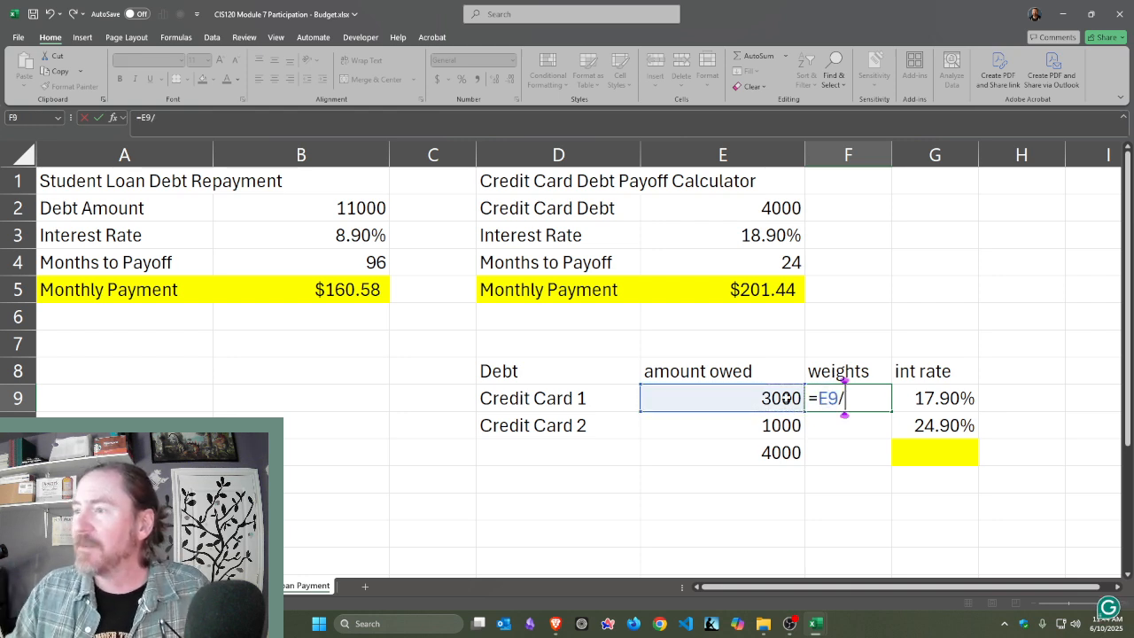
pyautogui.click(780, 454)
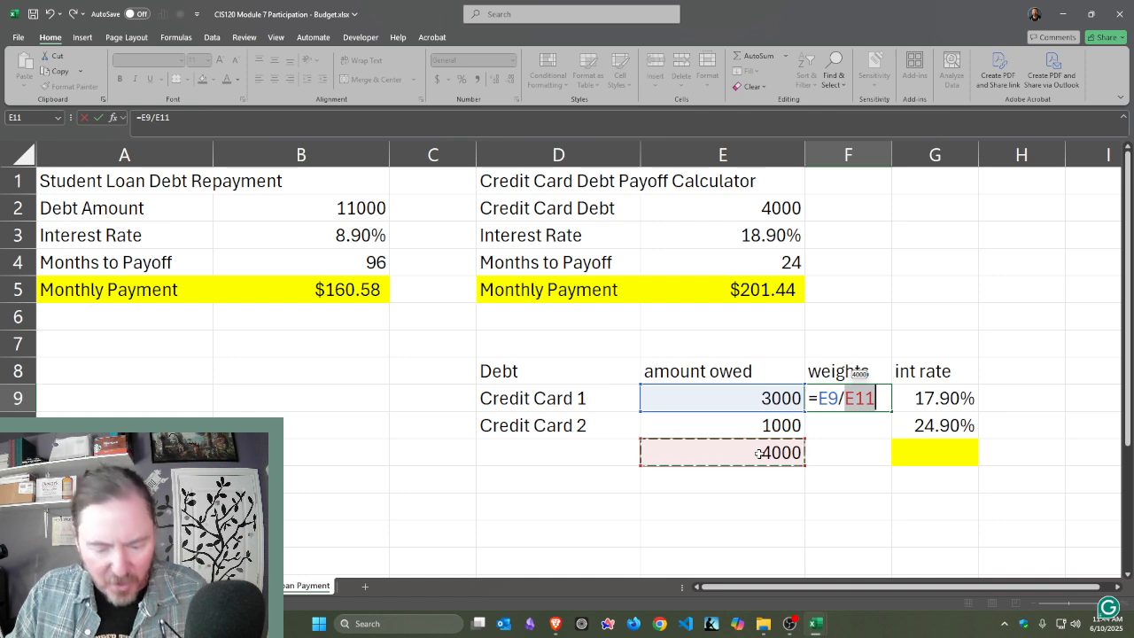
pyautogui.press('F4')
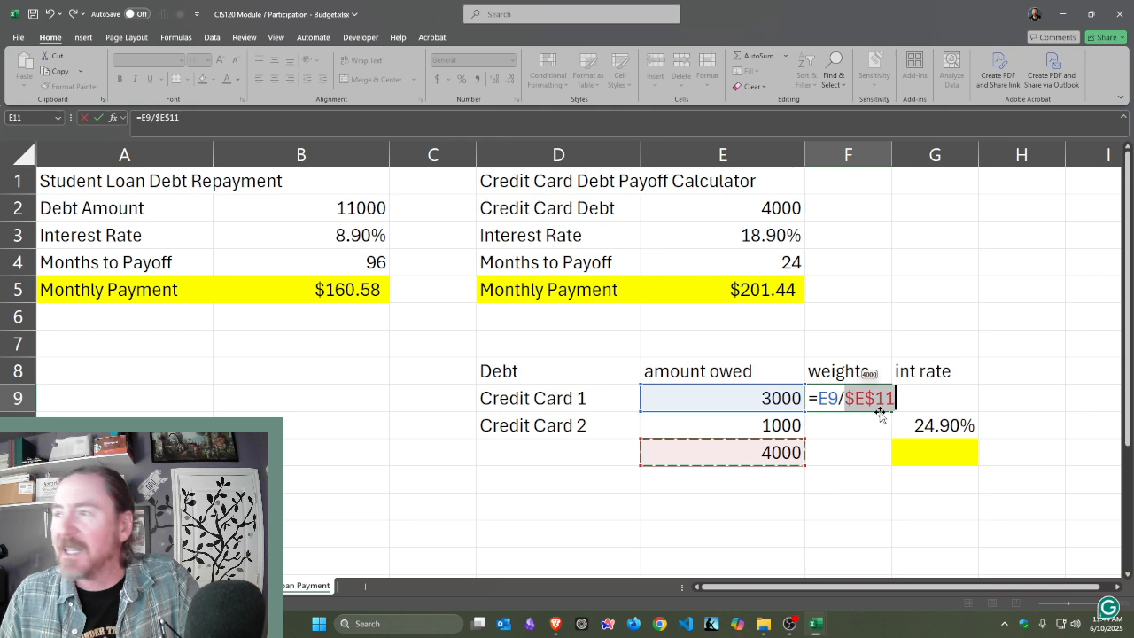
pyautogui.press('Return')
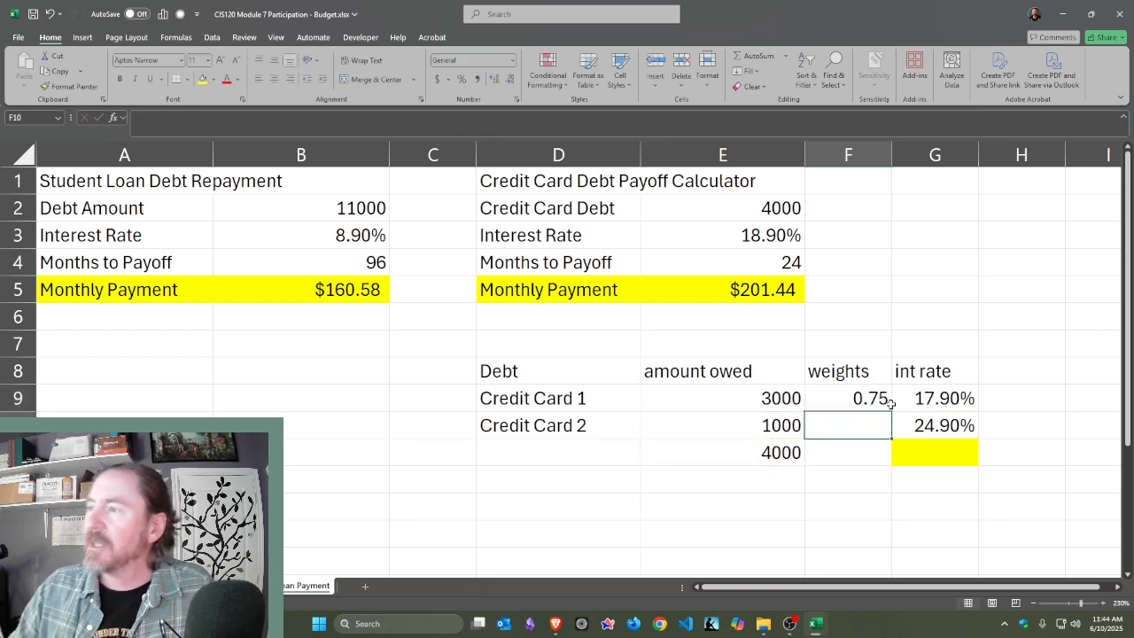
# Copy the weight formula from F9 down to F10 and format both weights as percentages.
pyautogui.click(880, 404)
pyautogui.moveTo(893, 415); pyautogui.dragTo(892, 436)
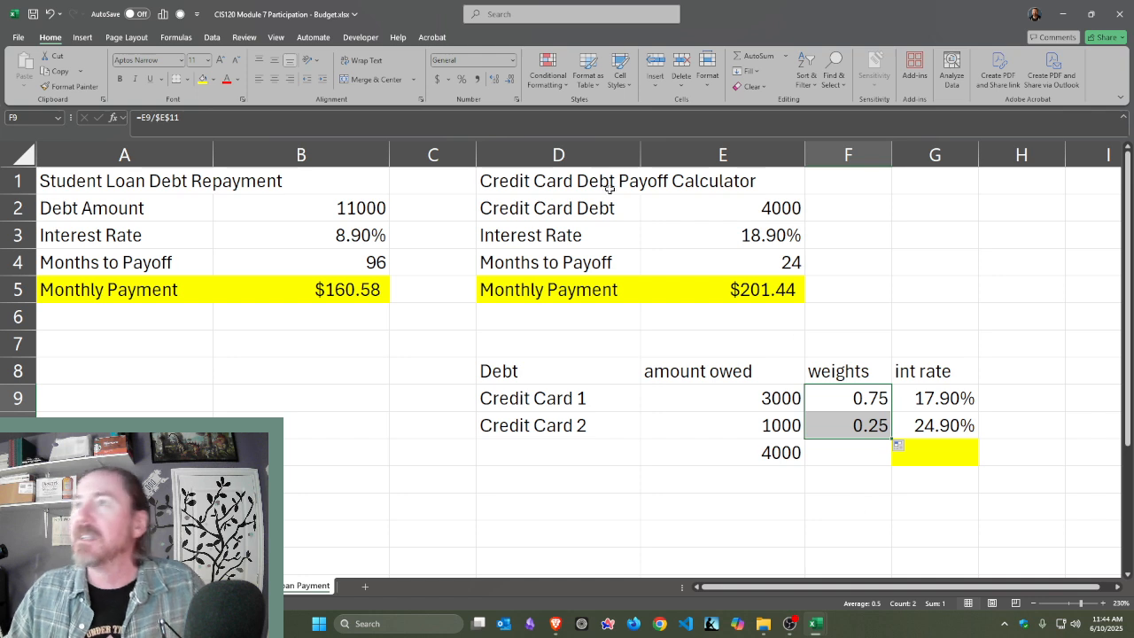
pyautogui.click(462, 81)
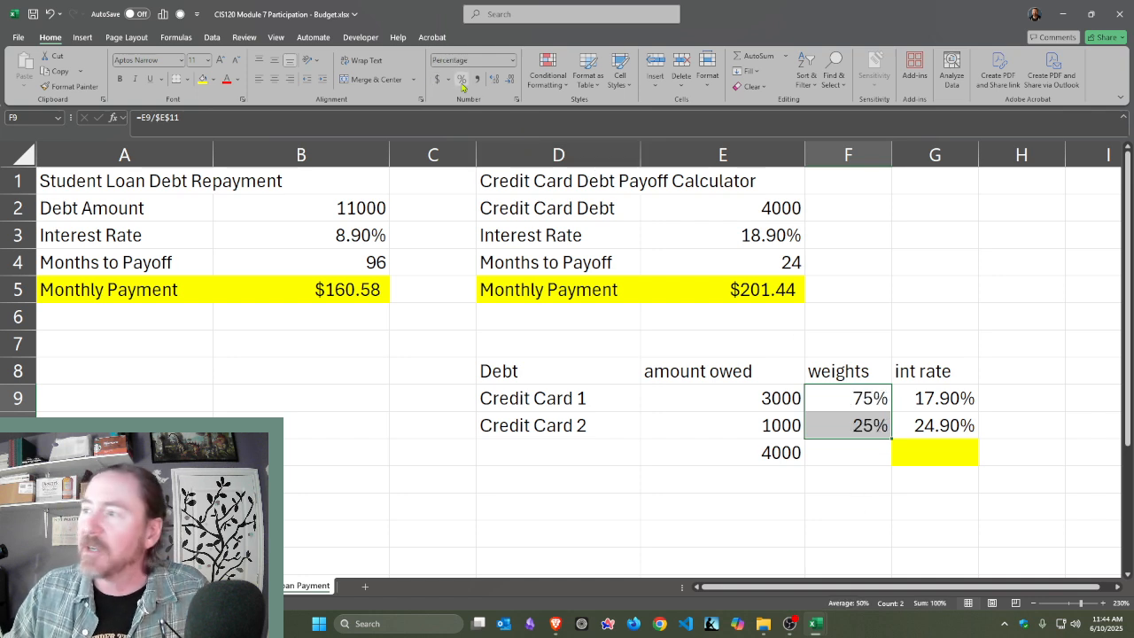
pyautogui.click(872, 485)
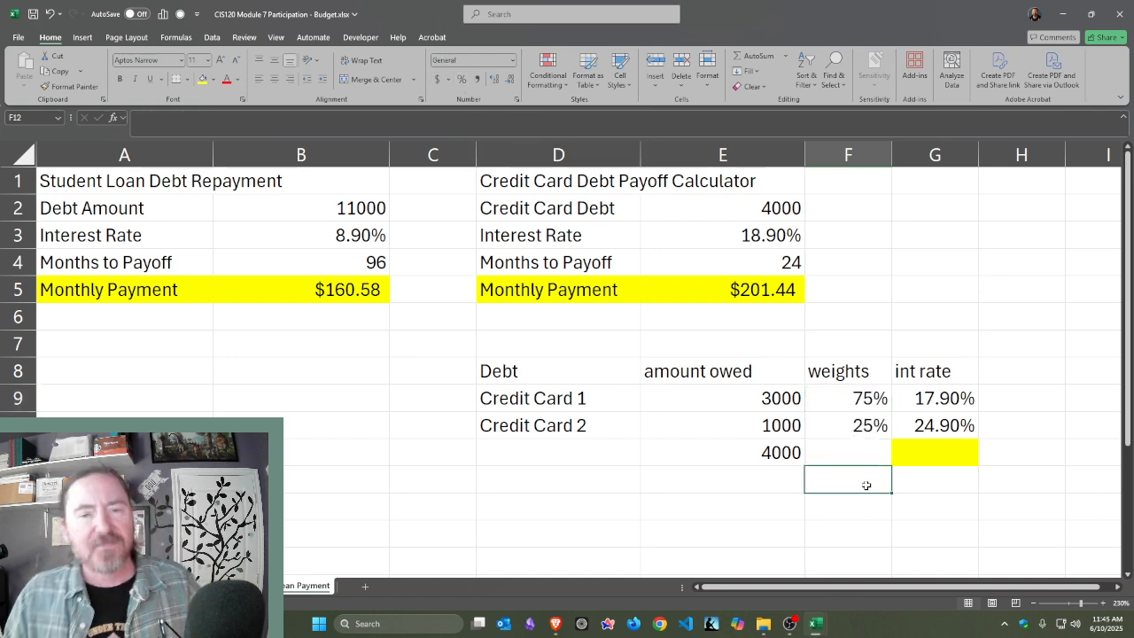
pyautogui.click(811, 428)
pyautogui.click(784, 429)
pyautogui.click(868, 460)
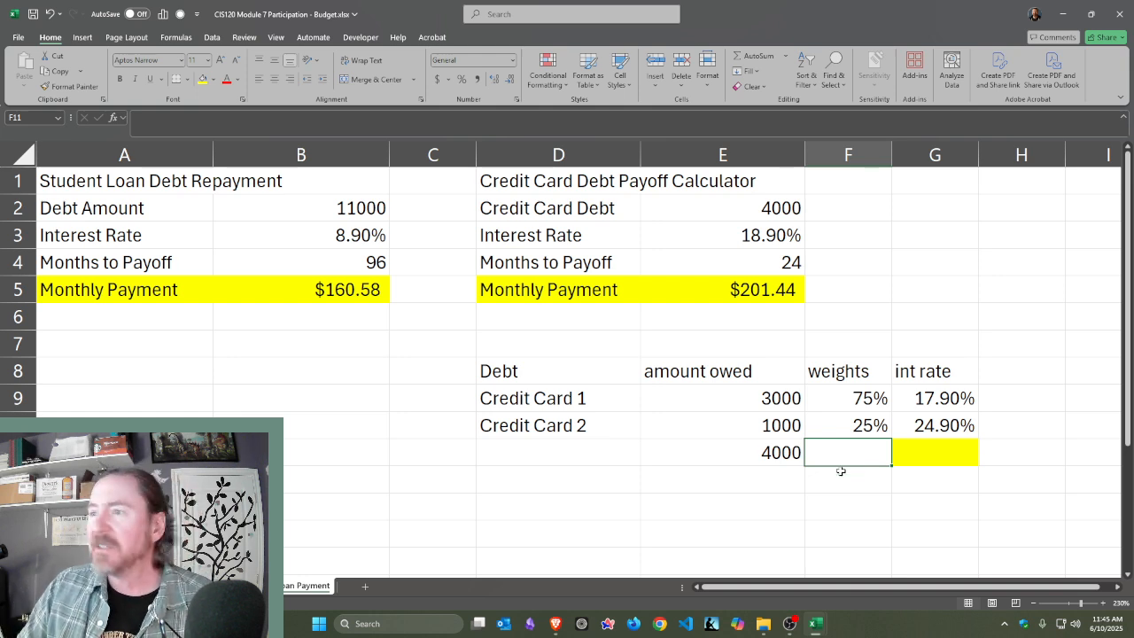
pyautogui.click(842, 471)
# Change the amounts owed to 3100 for Credit Card 1 in E9 and 900 for Credit Card 2 in E10.
pyautogui.click(785, 398)
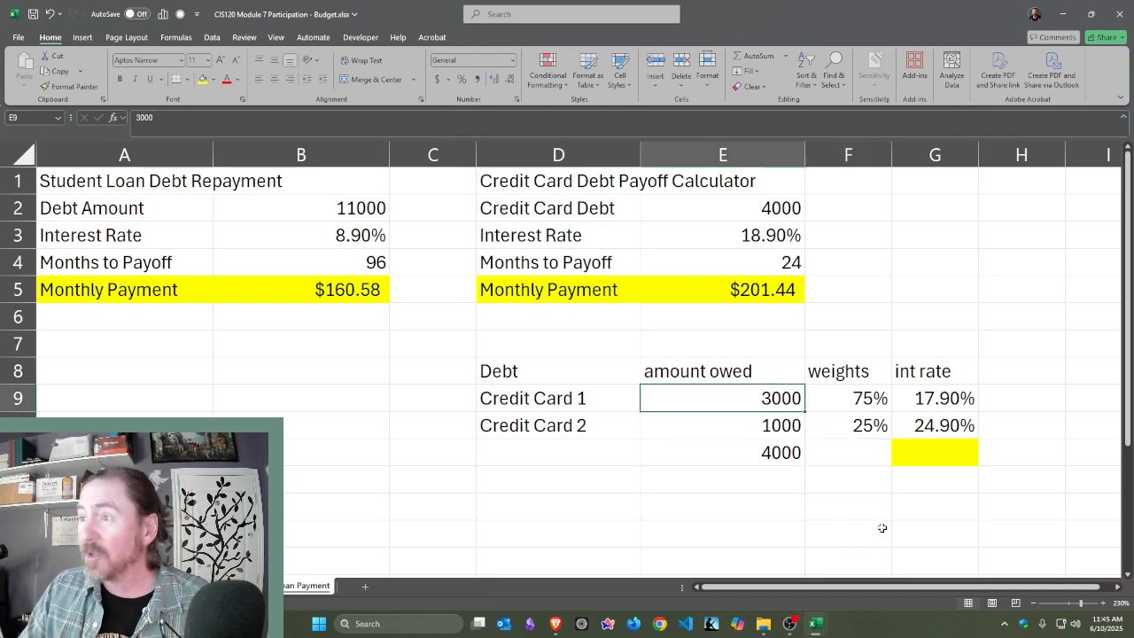
pyautogui.write('3100')
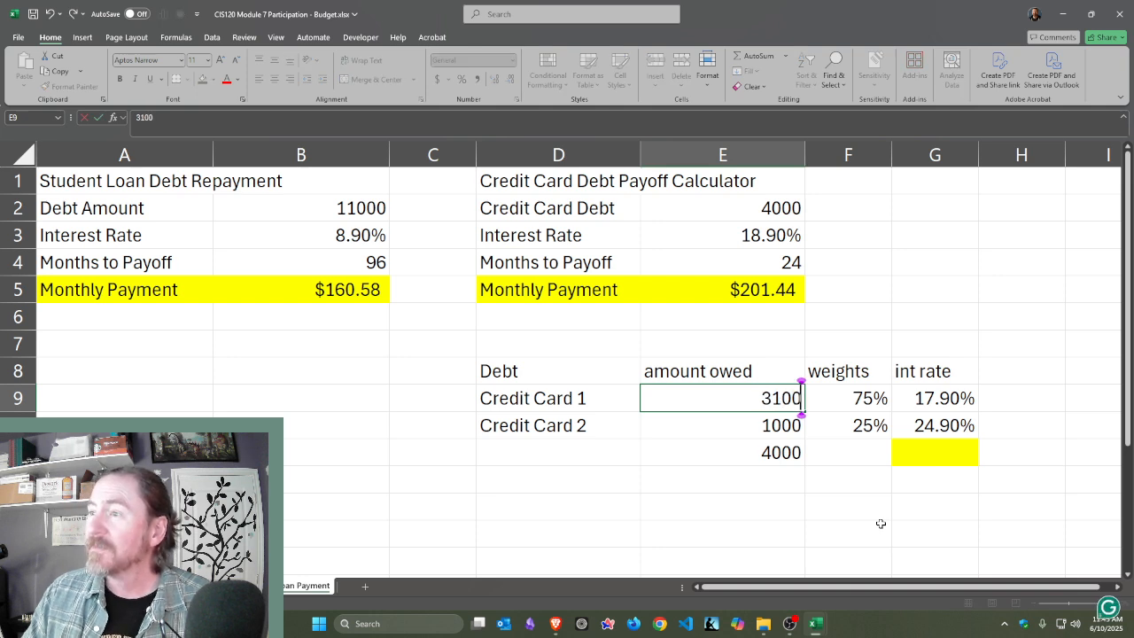
pyautogui.press('Return')
pyautogui.write('900')
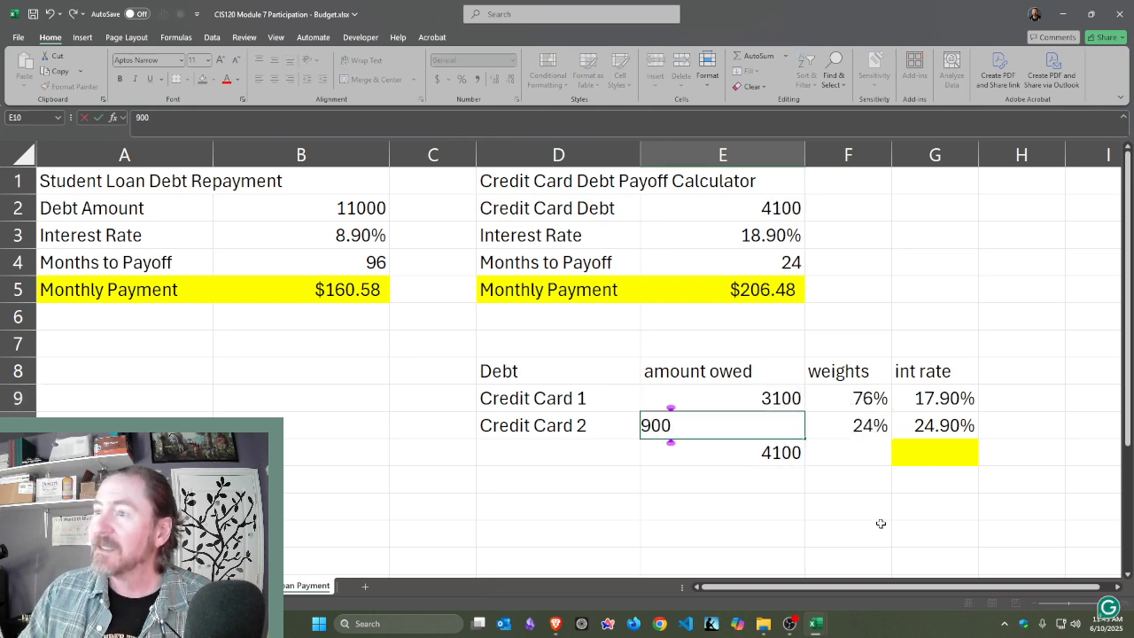
pyautogui.press('Return')
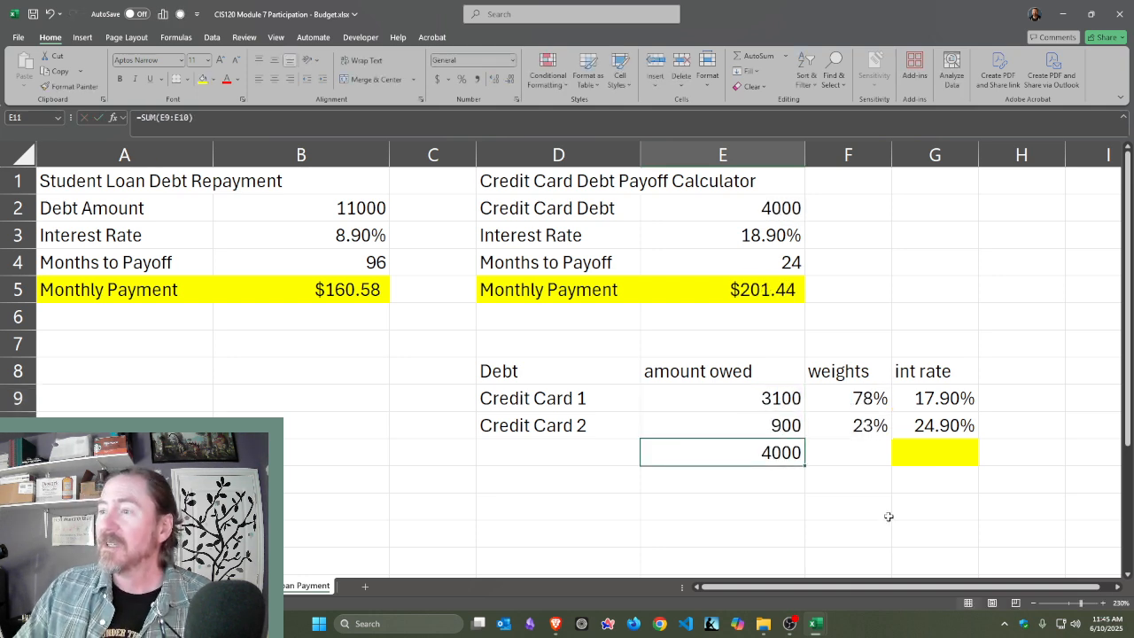
pyautogui.click(888, 514)
pyautogui.moveTo(868, 398); pyautogui.dragTo(869, 426)
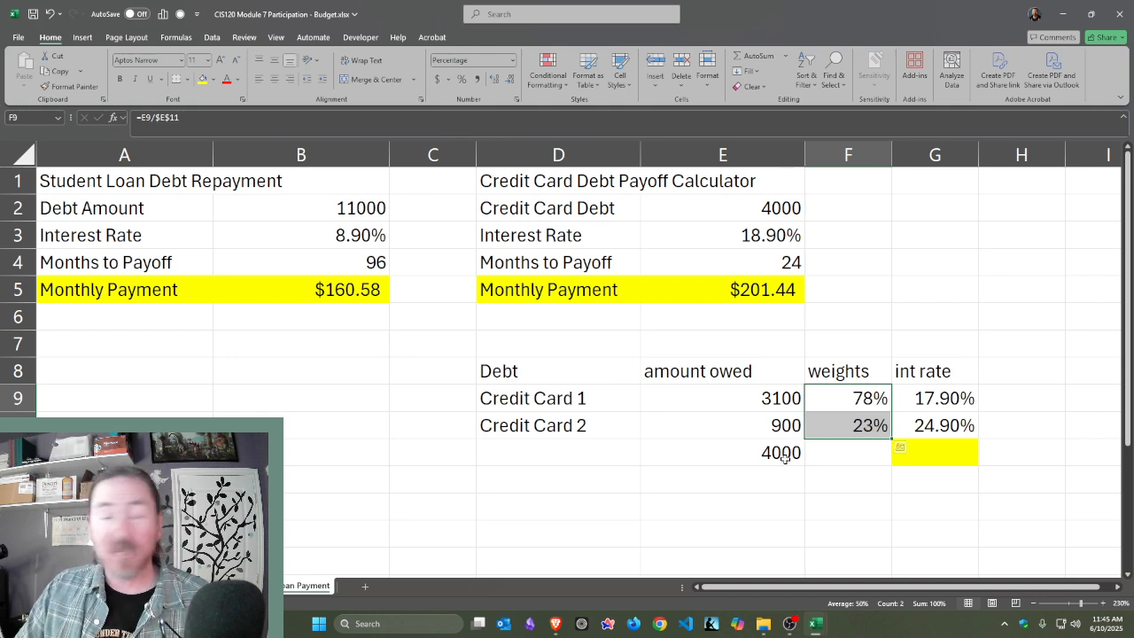
pyautogui.click(819, 453)
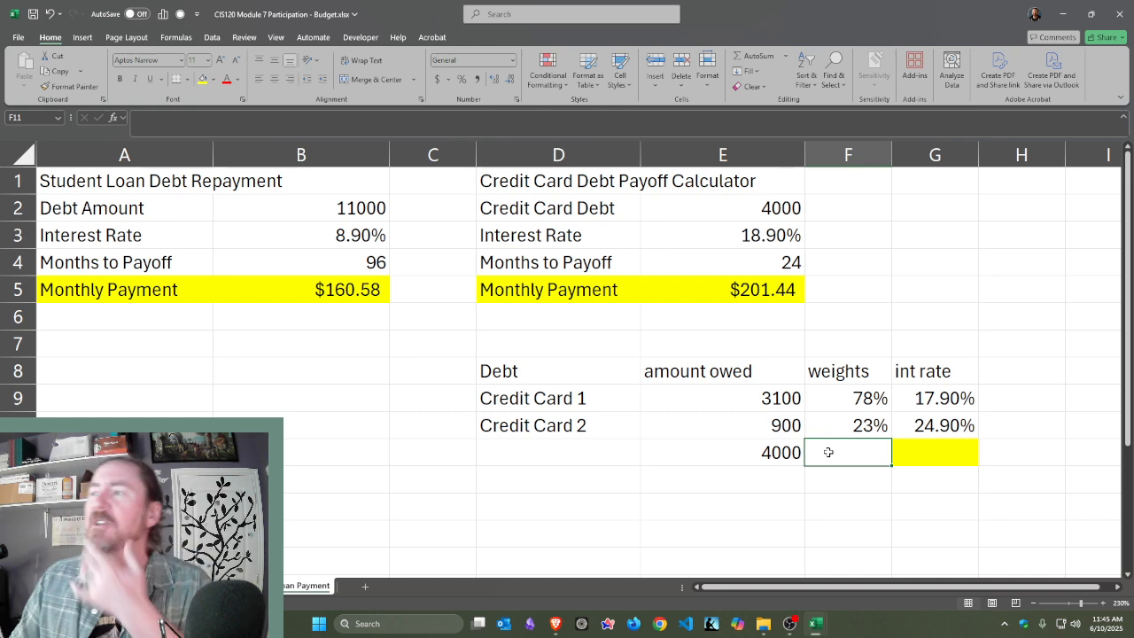
# Try a plain average of the two interest rates in G11 with =AVERAGE(G9:G10), and clear it from the cell.
pyautogui.click(936, 462)
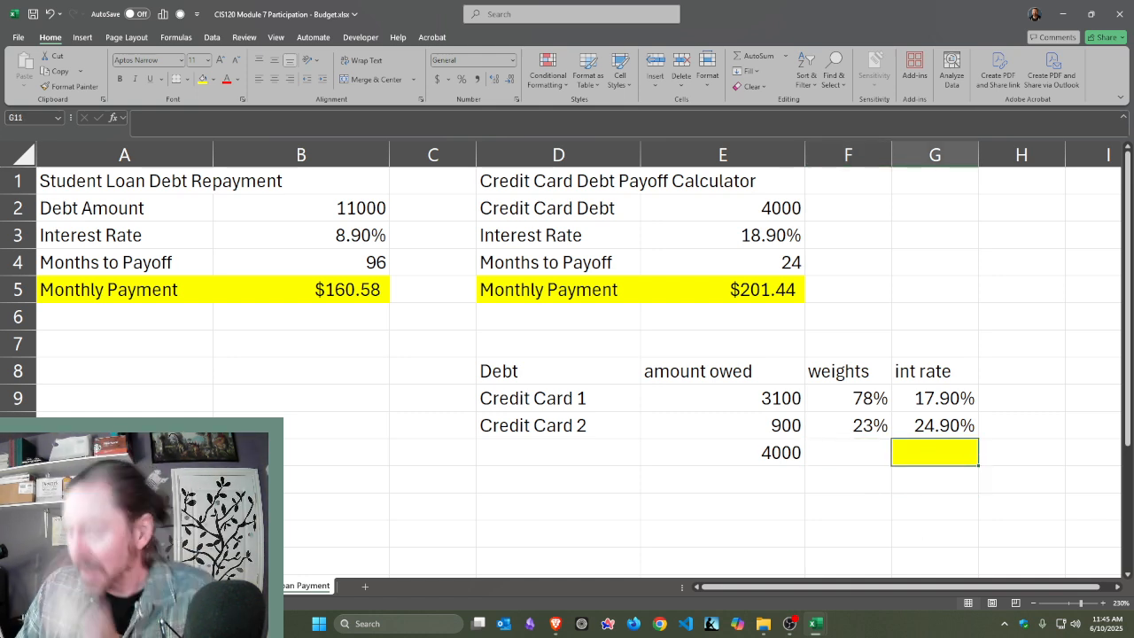
pyautogui.write('=')
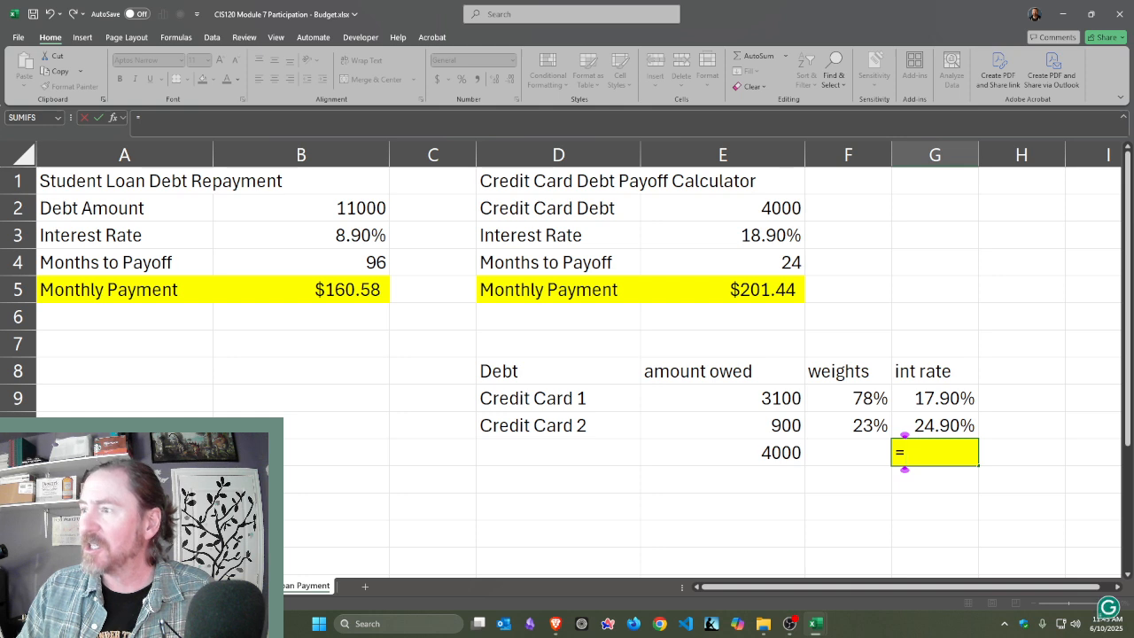
pyautogui.write('average(')
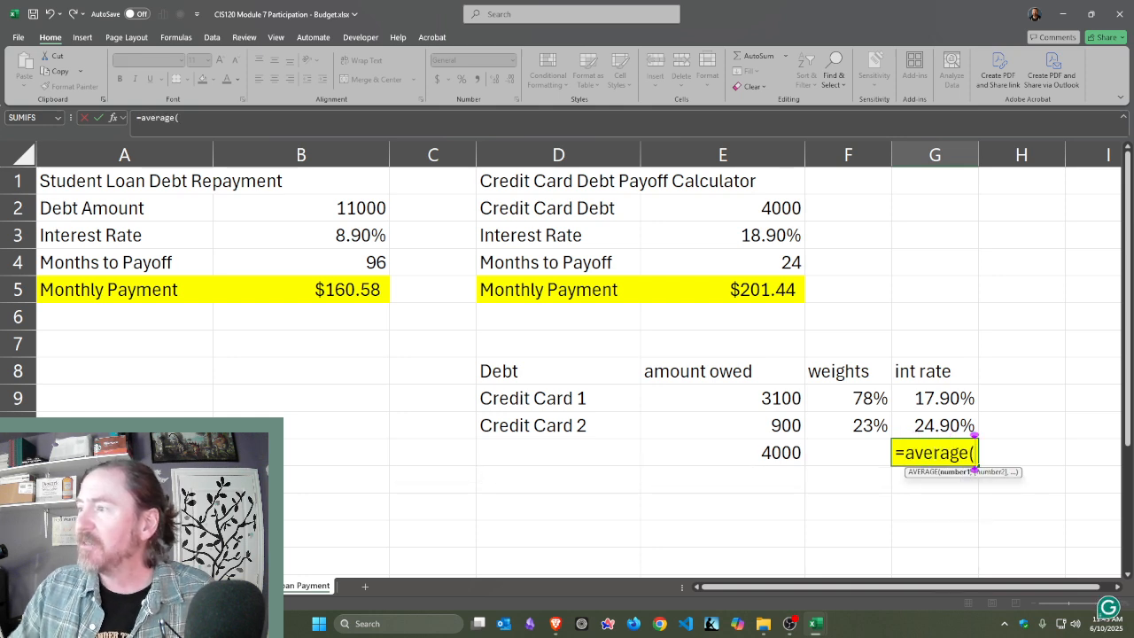
pyautogui.click(942, 401)
pyautogui.moveTo(942, 400); pyautogui.dragTo(942, 428)
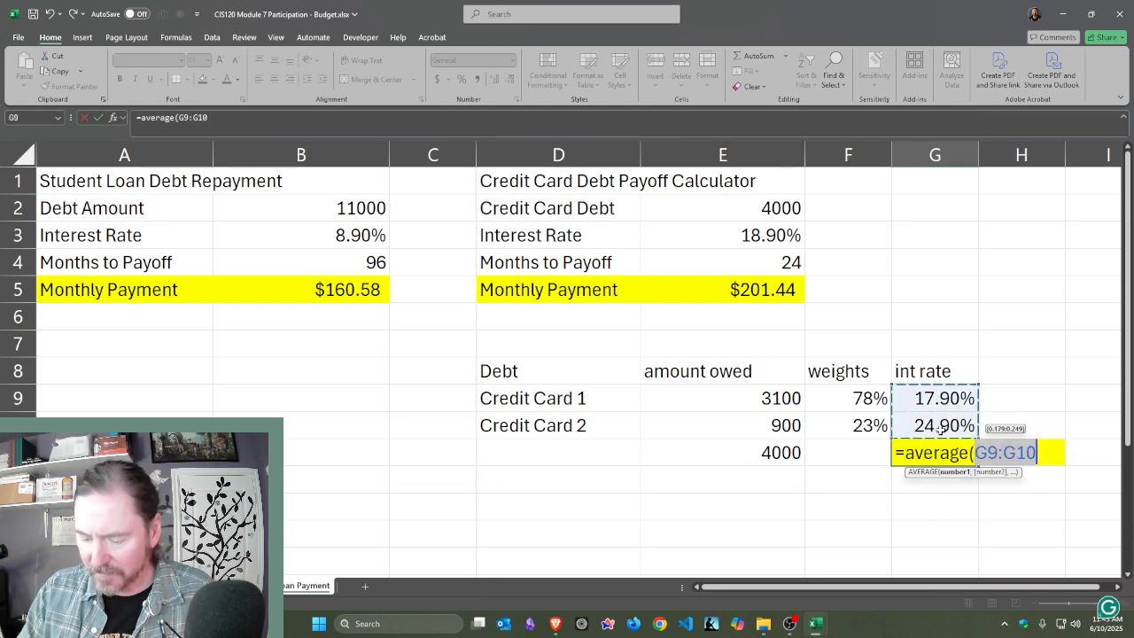
pyautogui.write(')')
pyautogui.press('Return')
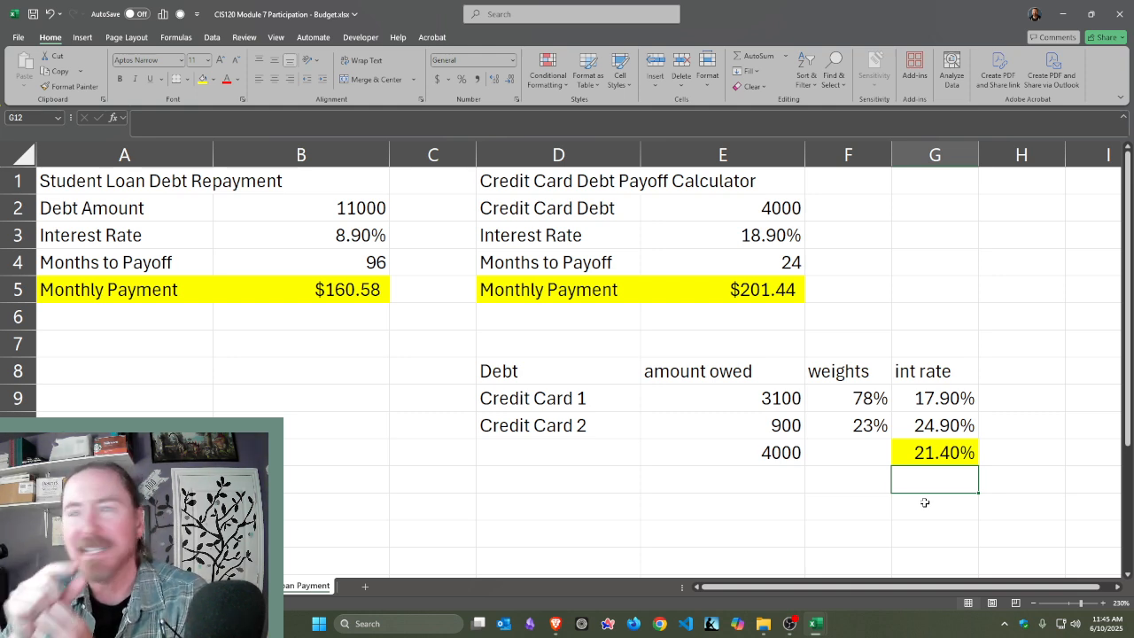
pyautogui.click(962, 449)
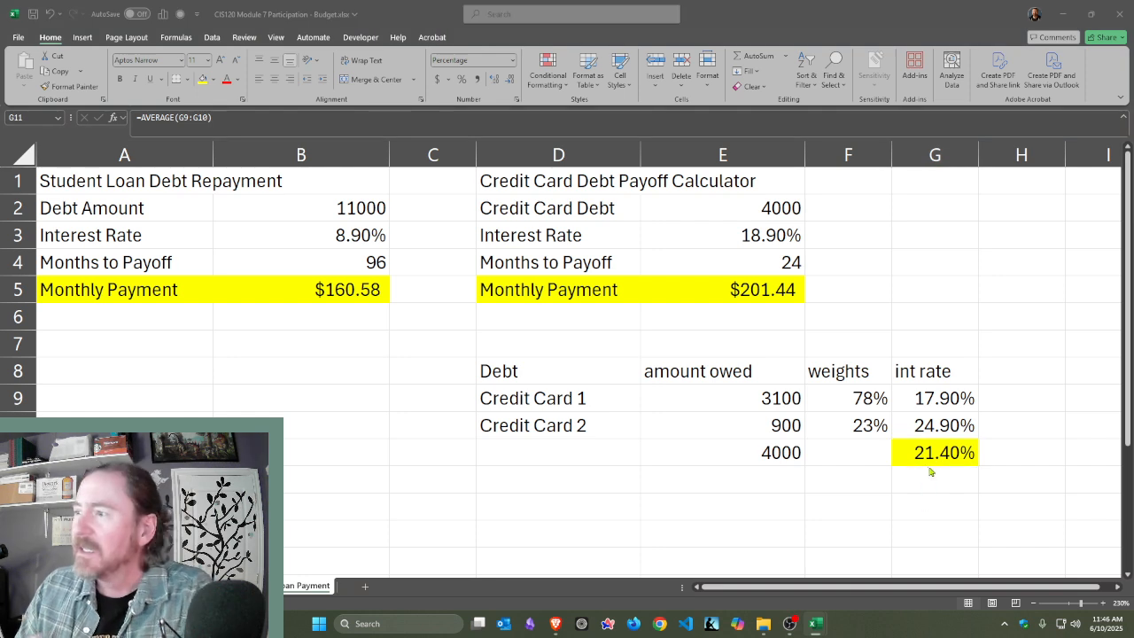
pyautogui.press('Delete')
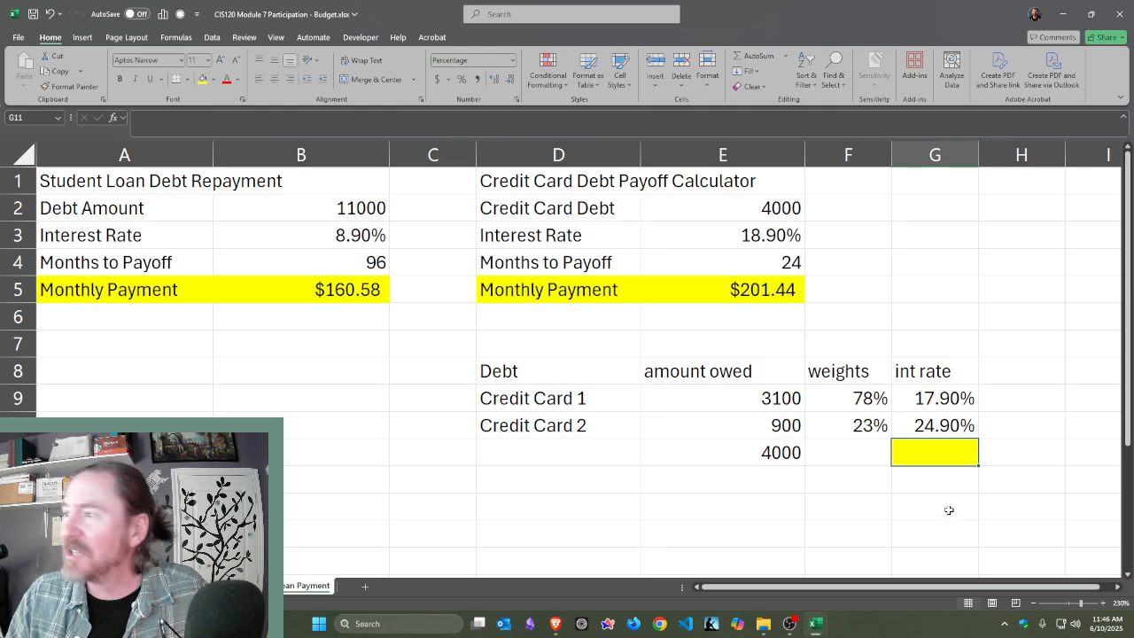
# Begin the weighted interest rate formula in G11 with Credit Card 1's weight multiplied by its rate, =(F9*G9).
pyautogui.click(1118, 587)
pyautogui.click(1117, 588)
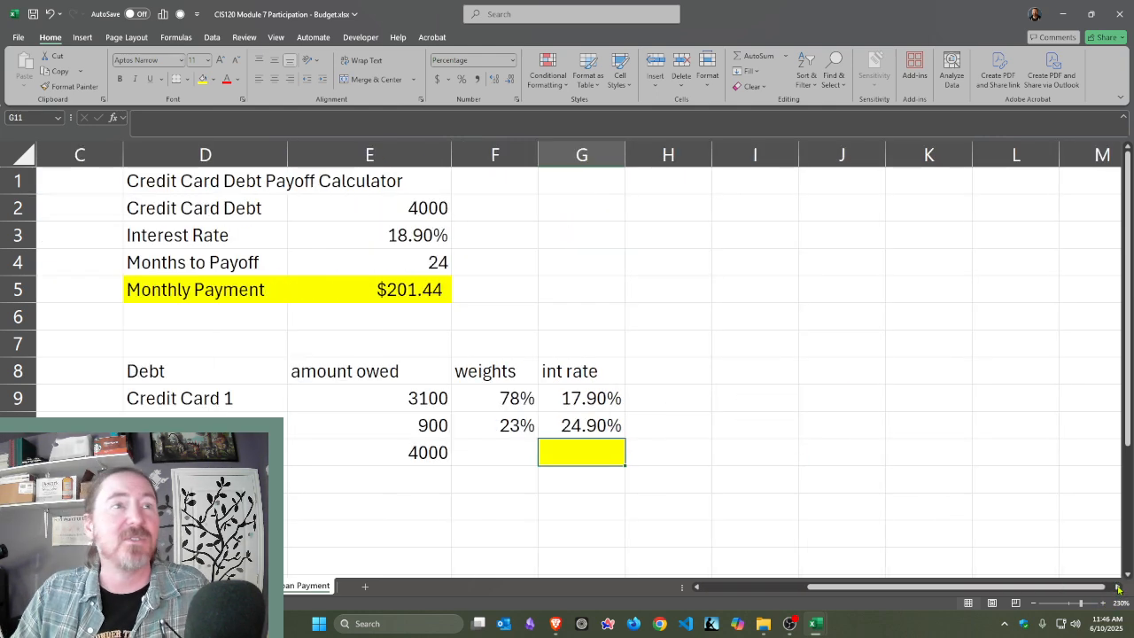
pyautogui.scroll(-2, 768, 426)
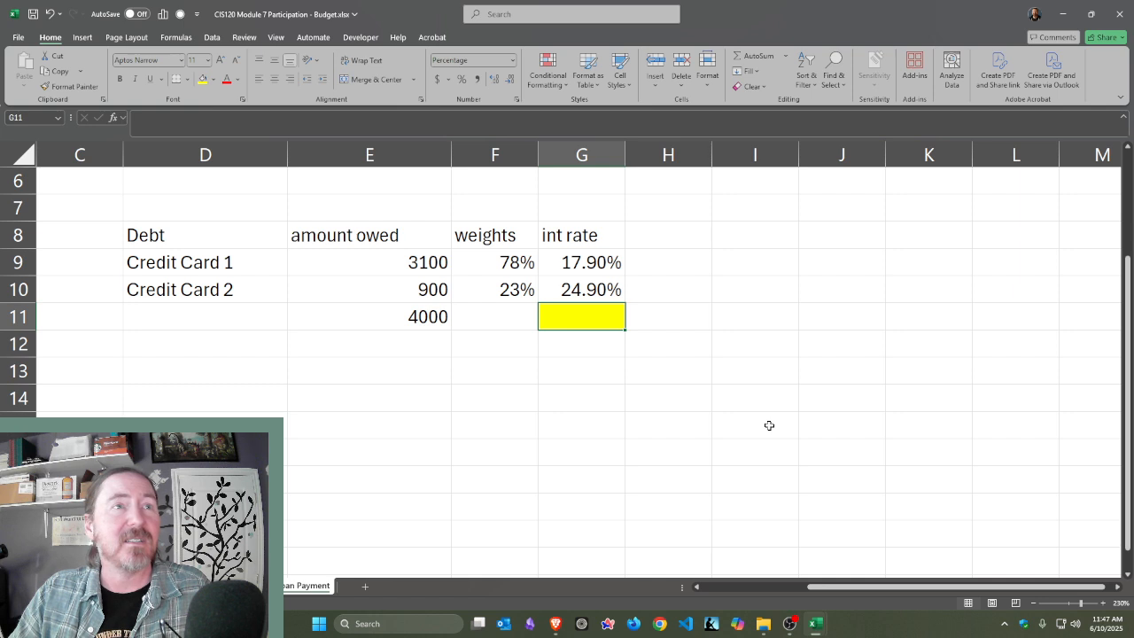
pyautogui.click(585, 371)
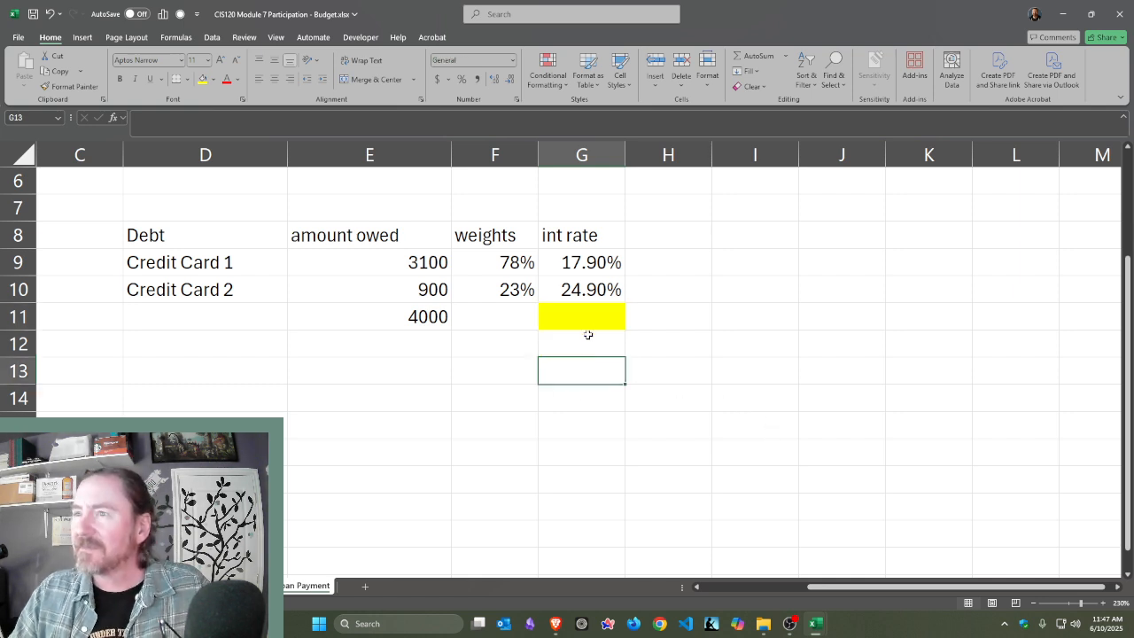
pyautogui.click(587, 321)
pyautogui.write('=')
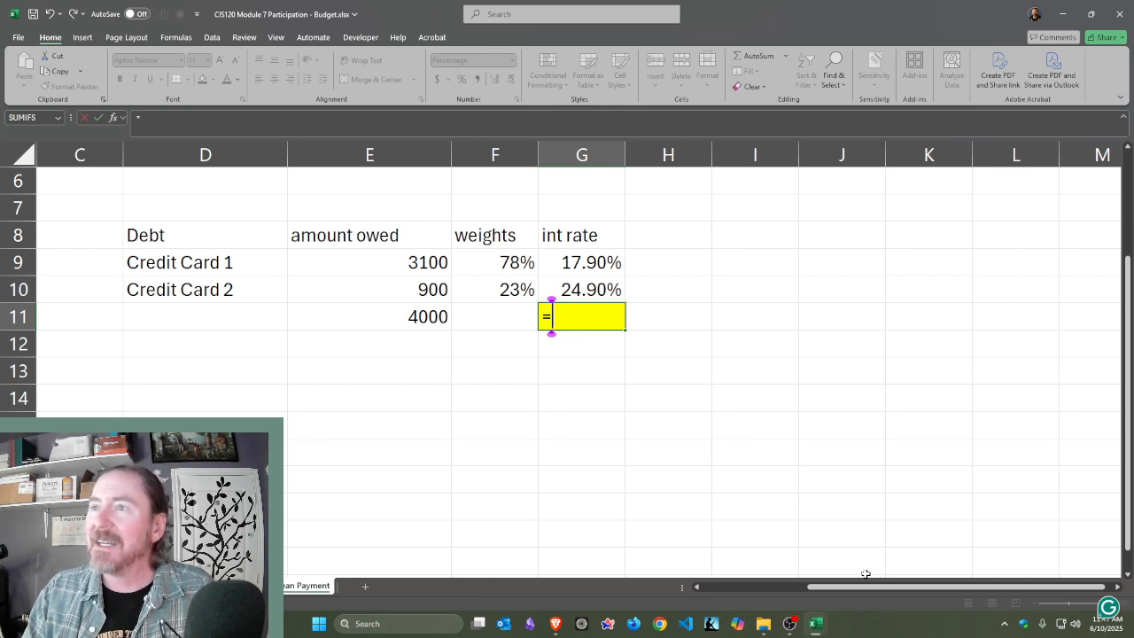
pyautogui.write('(')
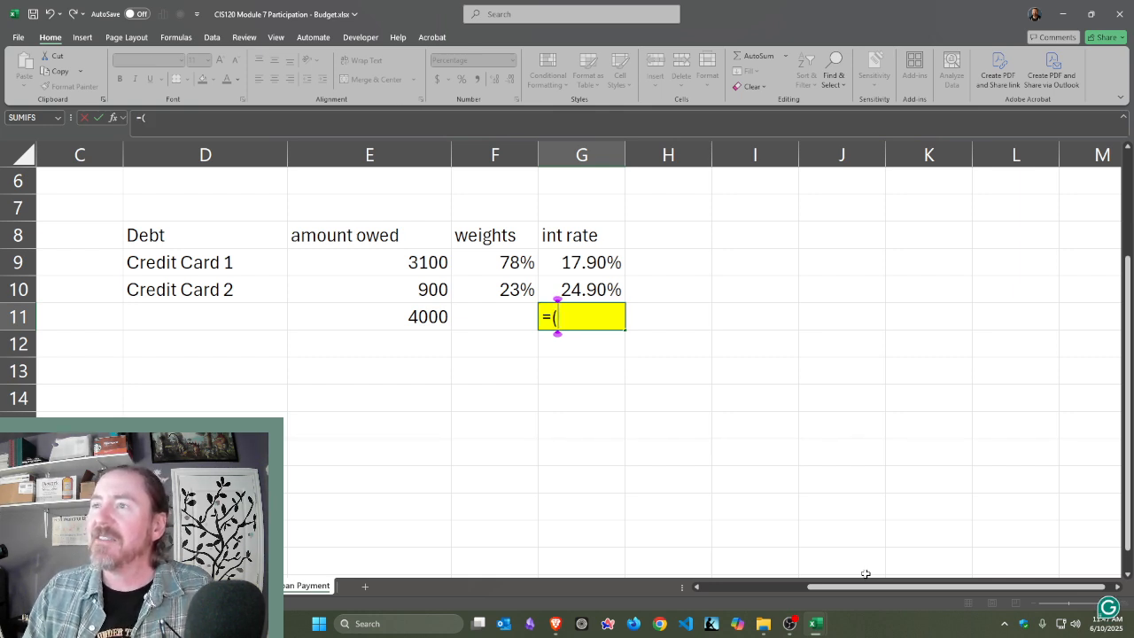
pyautogui.click(493, 261)
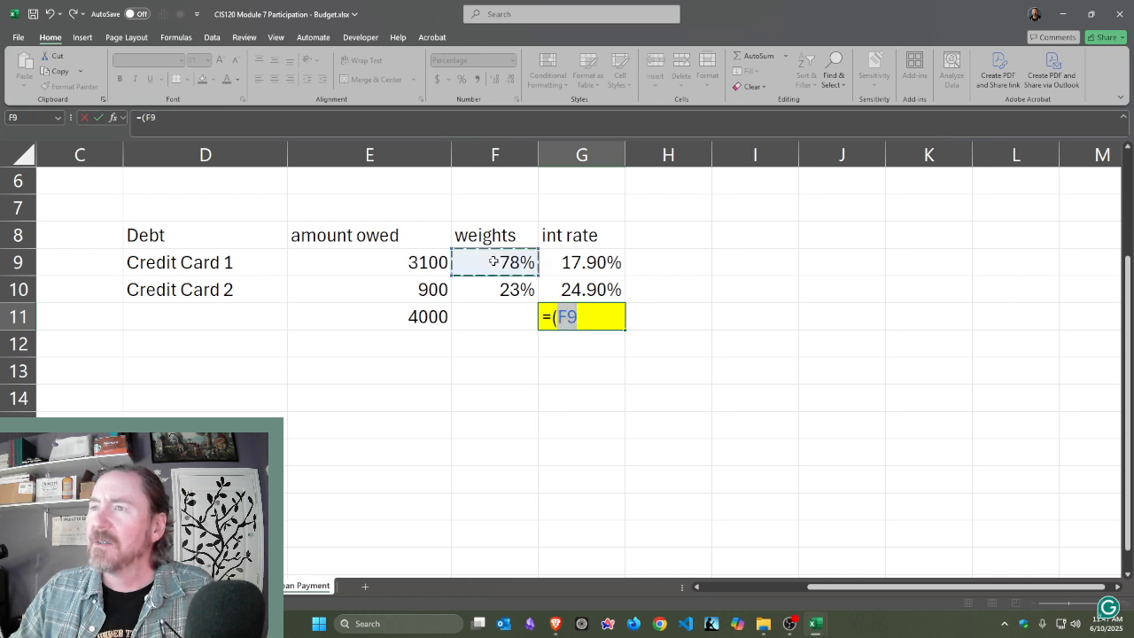
pyautogui.write('*')
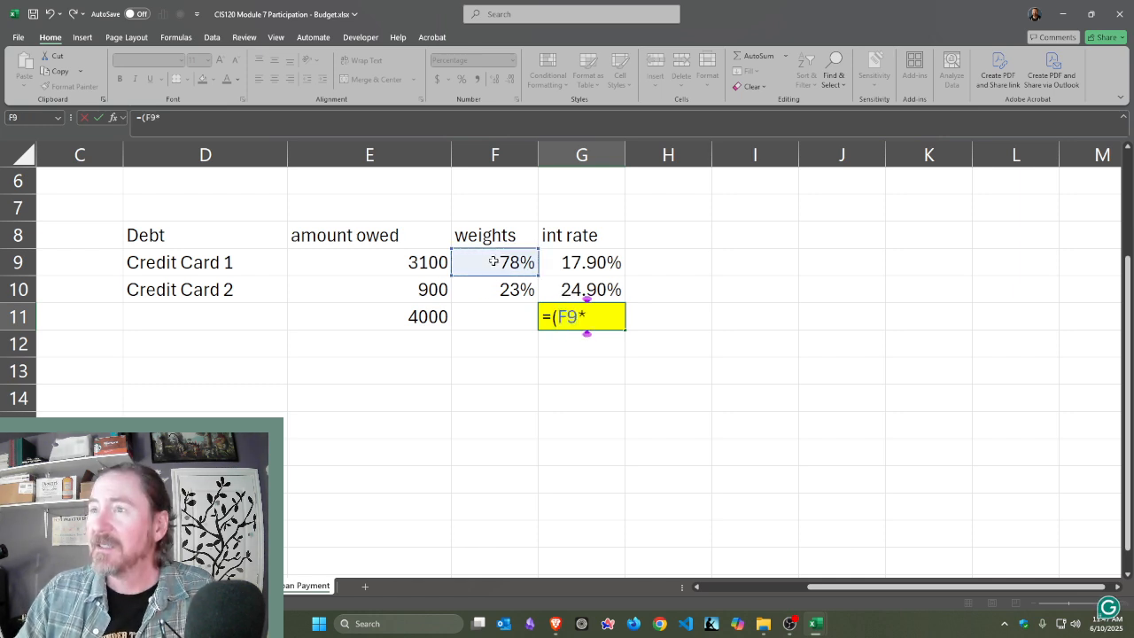
pyautogui.click(568, 263)
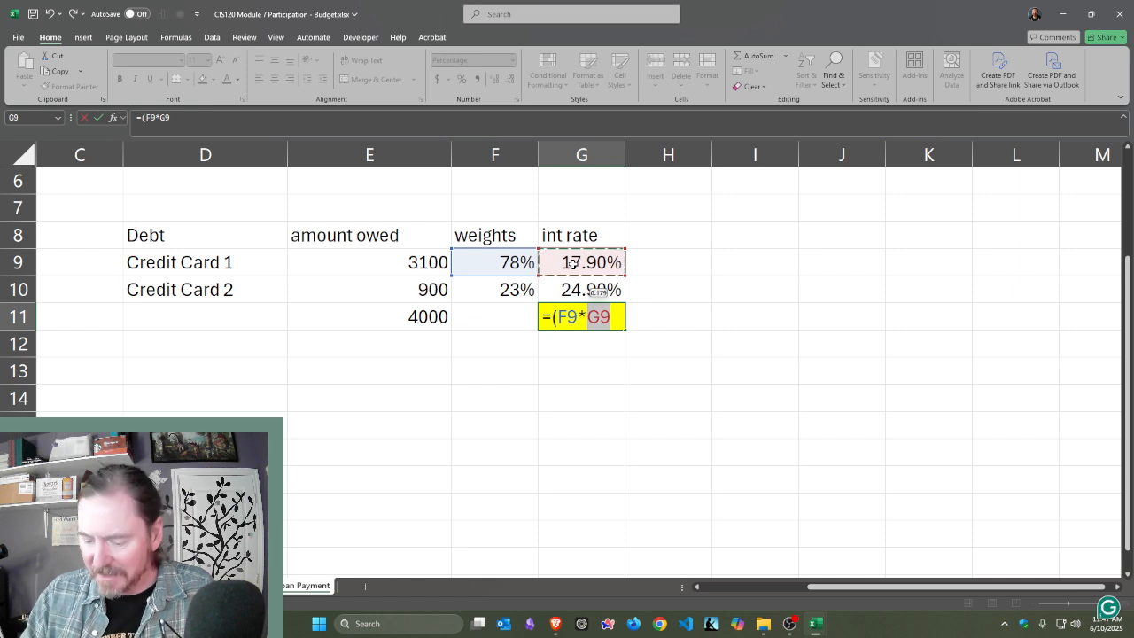
pyautogui.write(')')
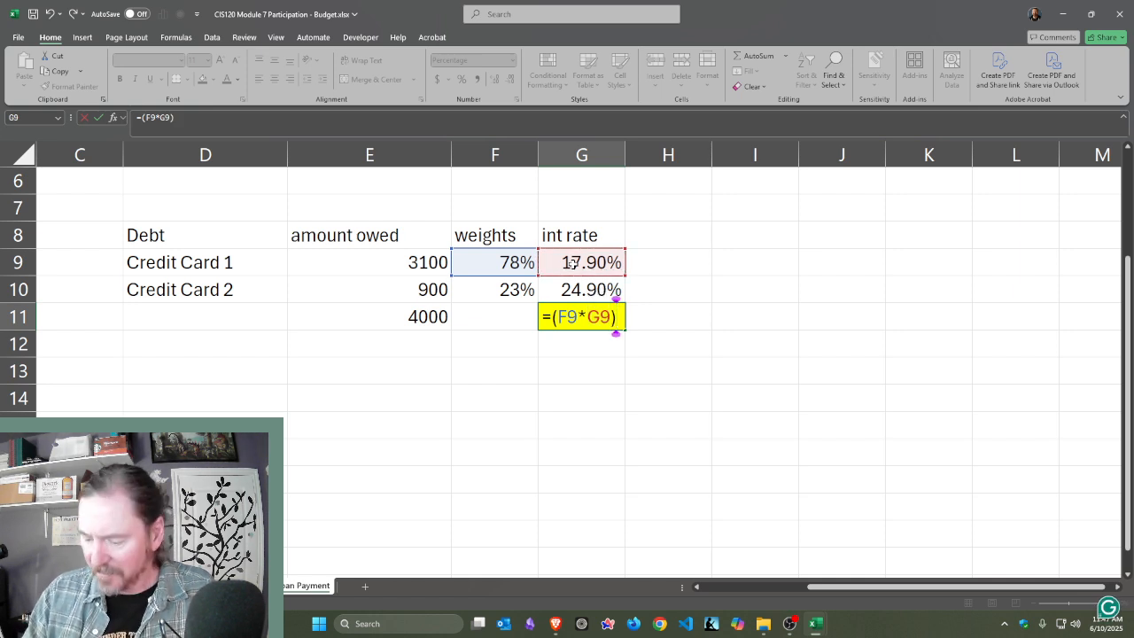
pyautogui.write('+')
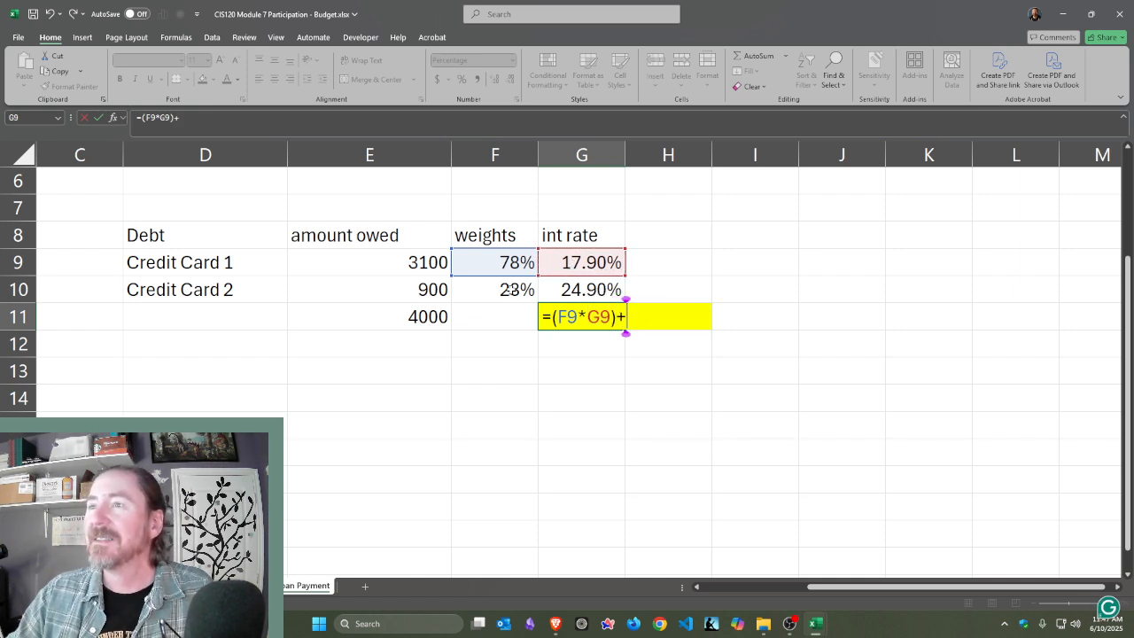
# Complete the weighted rate formula in G11 by adding Credit Card 2's weight multiplied by its rate, +(F10*G10).
pyautogui.click(511, 290)
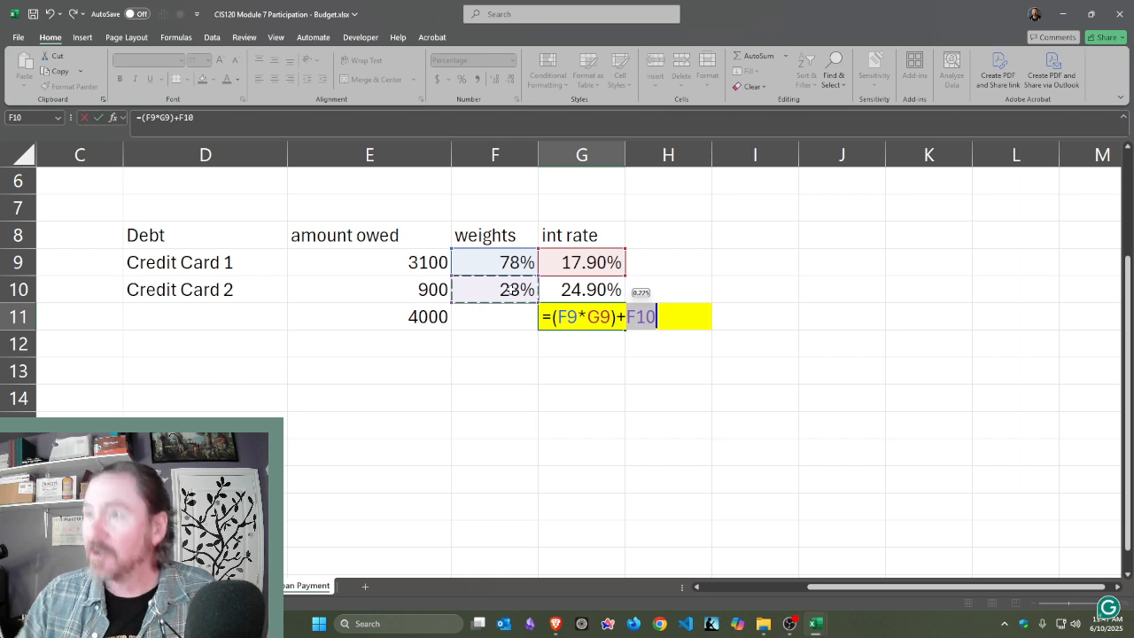
pyautogui.press('BackSpace')
pyautogui.press('BackSpace')
pyautogui.press('BackSpace')
pyautogui.write('(')
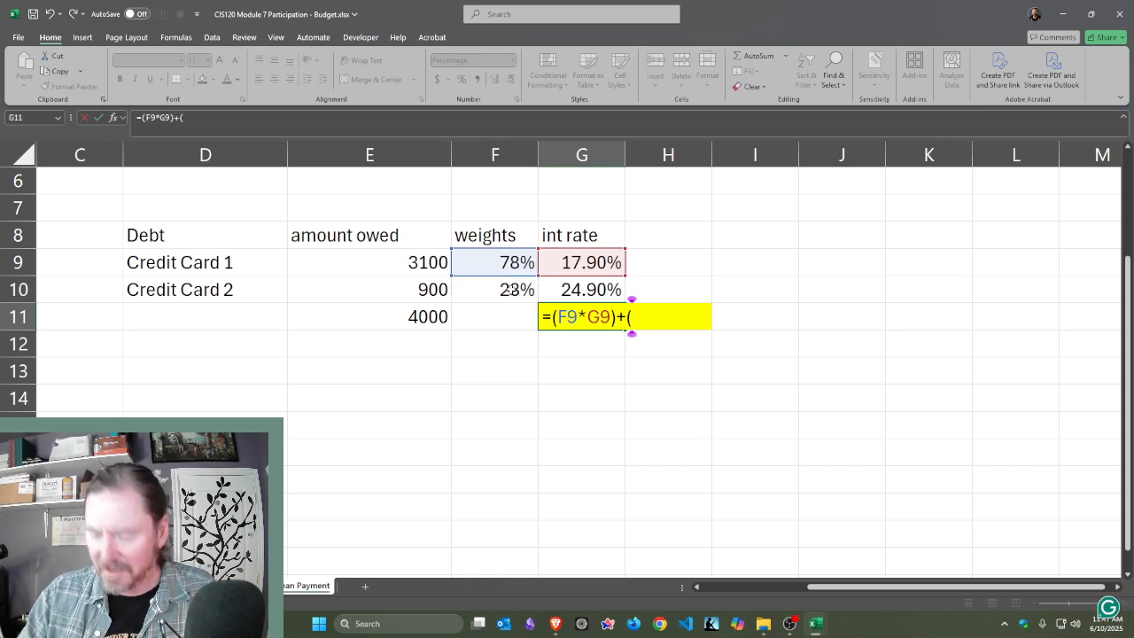
pyautogui.click(511, 290)
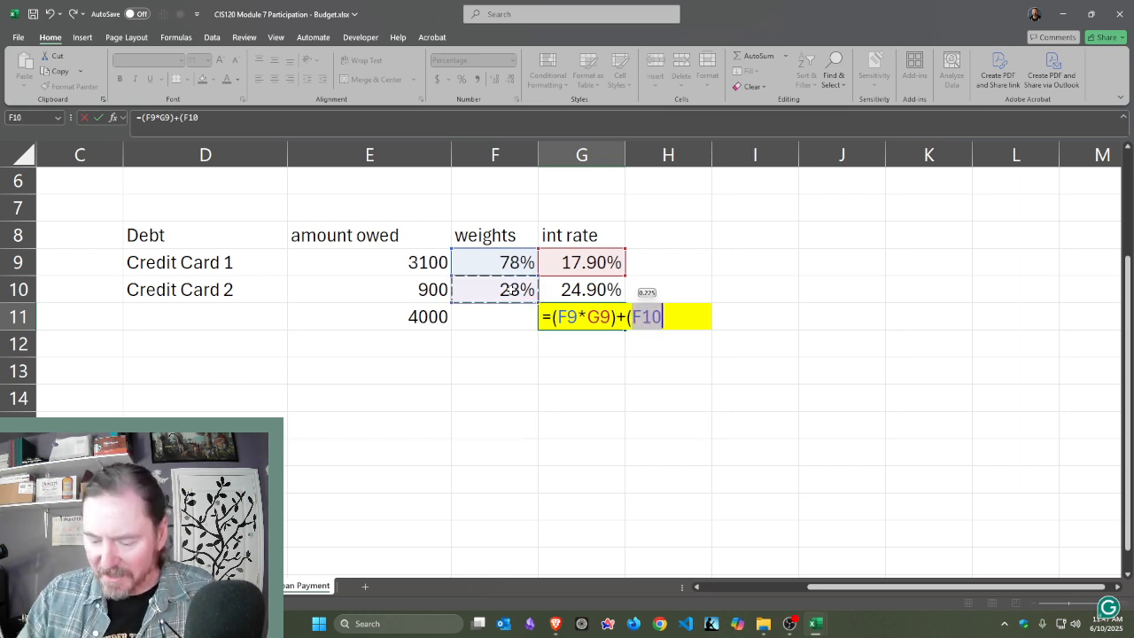
pyautogui.write('*')
pyautogui.click(577, 290)
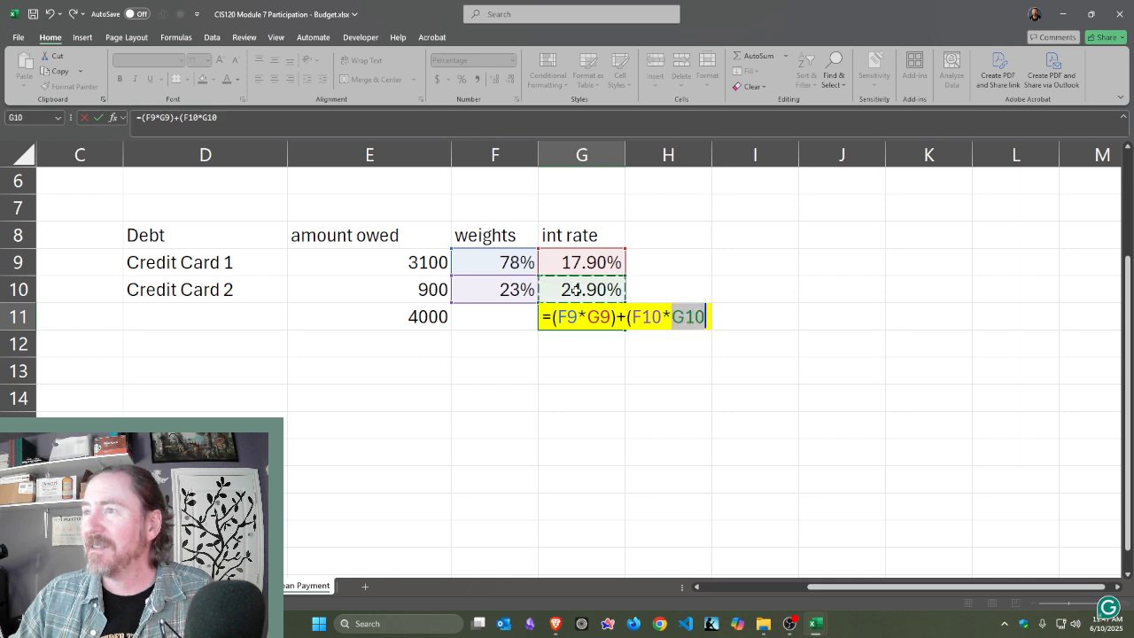
pyautogui.write(')')
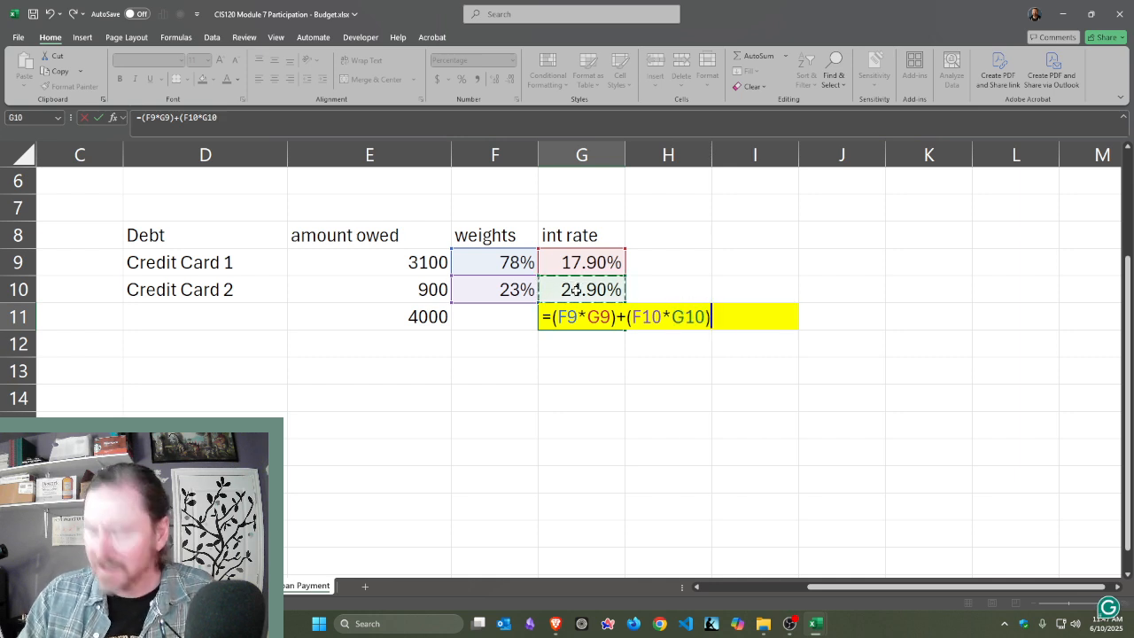
pyautogui.press('Return')
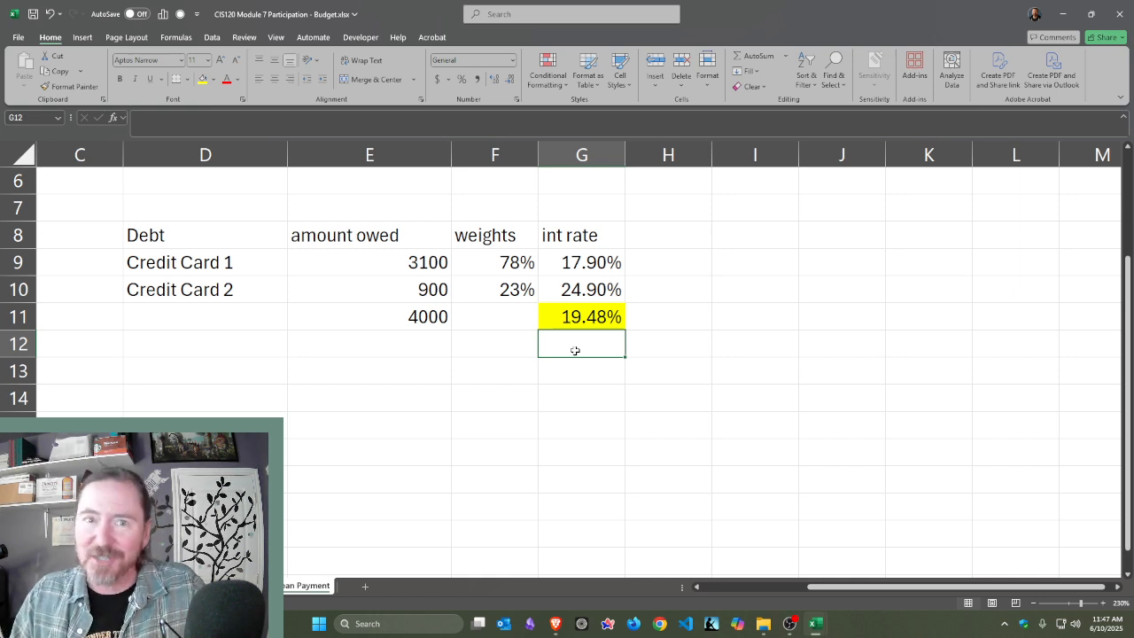
pyautogui.doubleClick(588, 316)
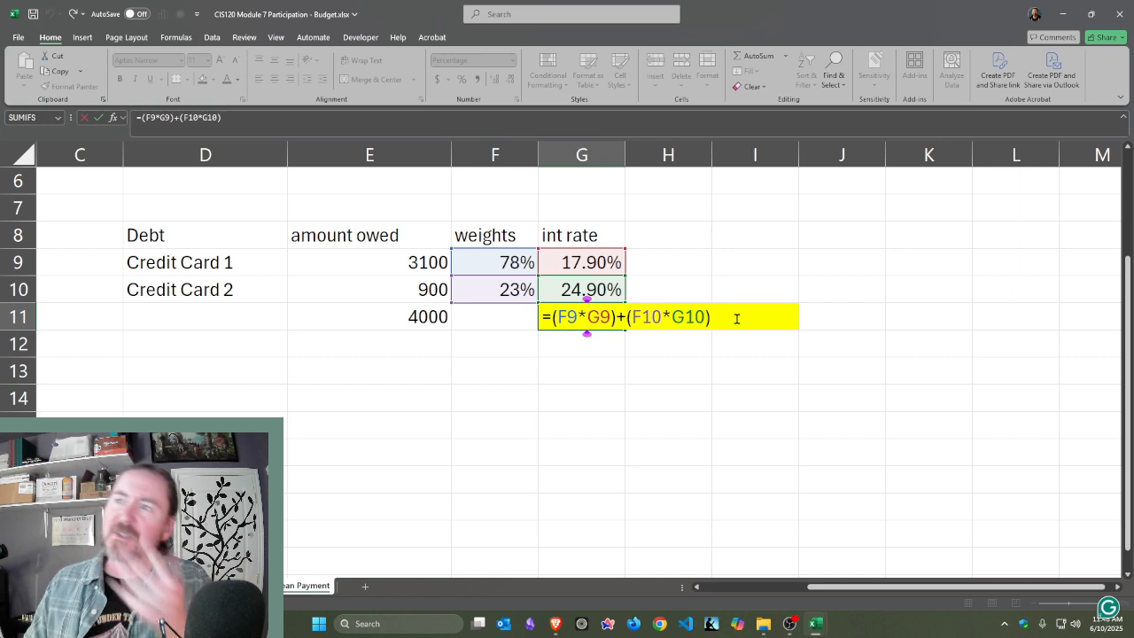
pyautogui.press('Return')
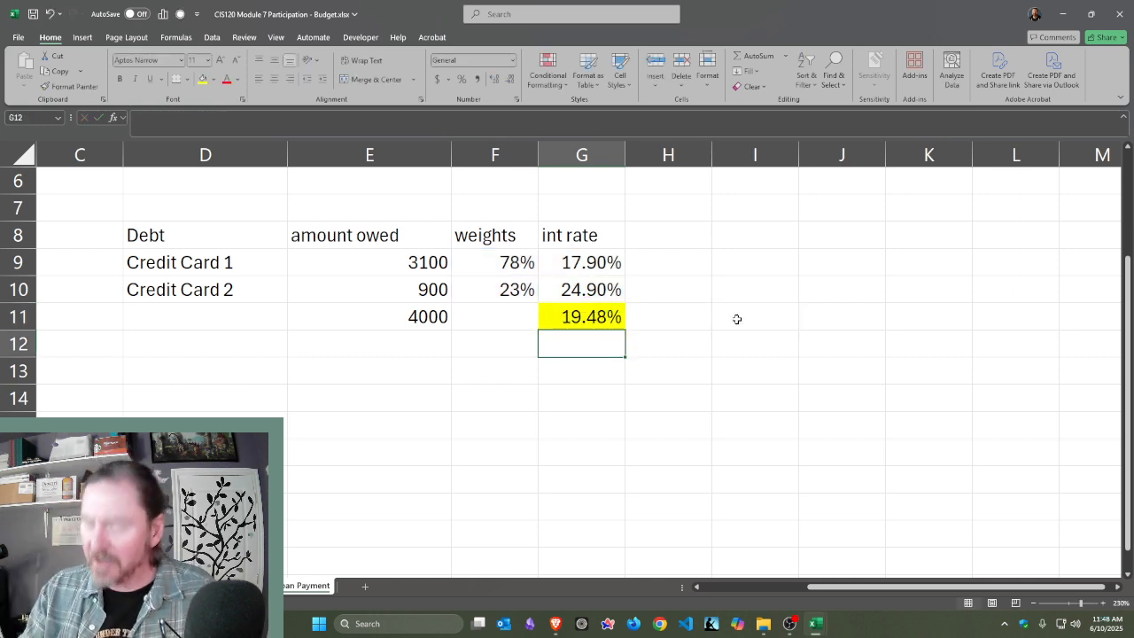
# Calculate the weighted interest rate in G12 with =SUMPRODUCT(F9:F10,G9:G10)/SUM(F9:F10).
pyautogui.write('=sum')
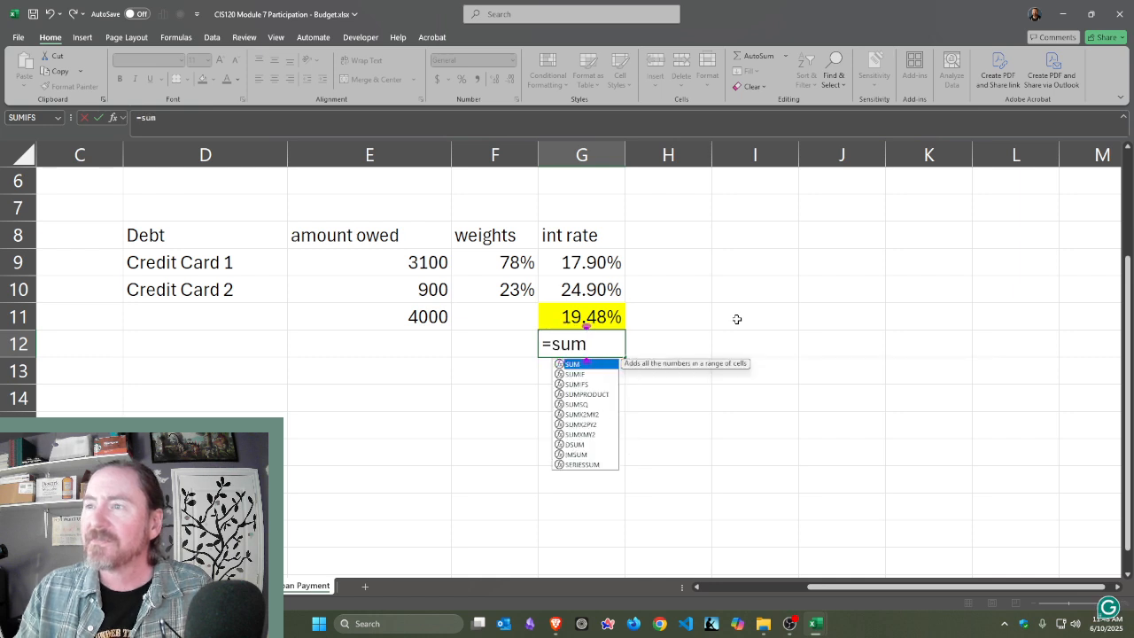
pyautogui.write('product')
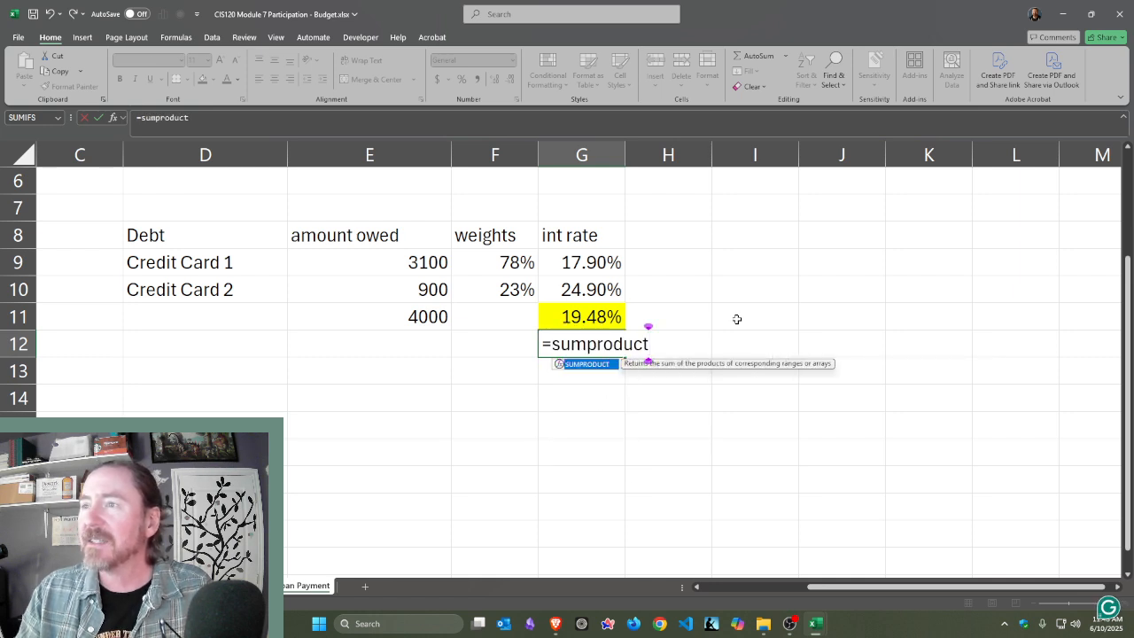
pyautogui.write('(')
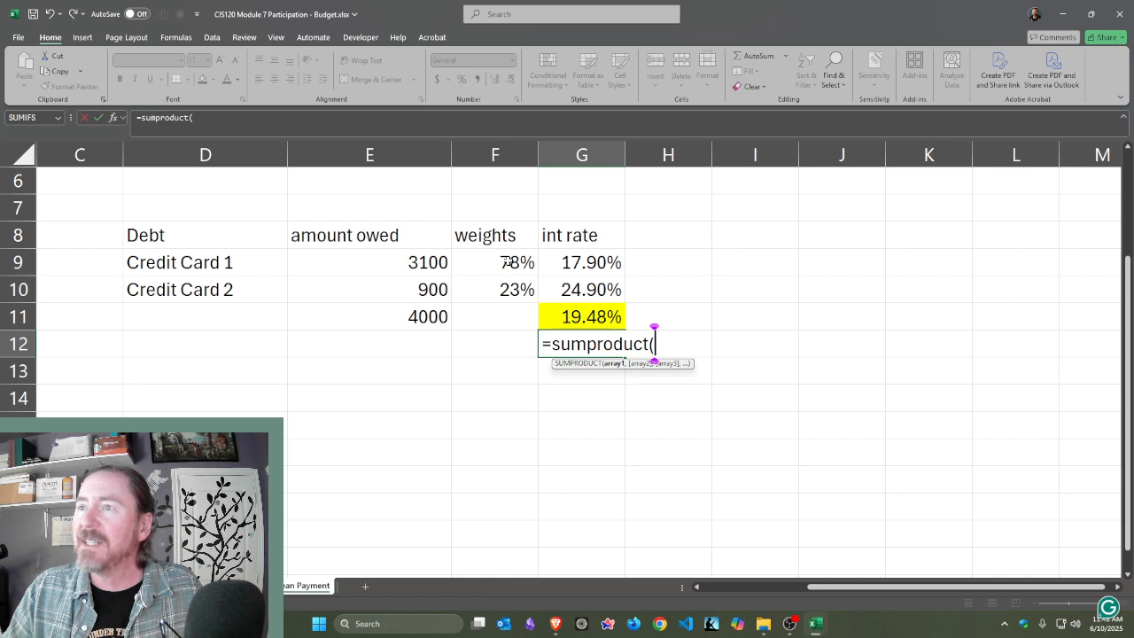
pyautogui.moveTo(504, 263); pyautogui.dragTo(504, 289)
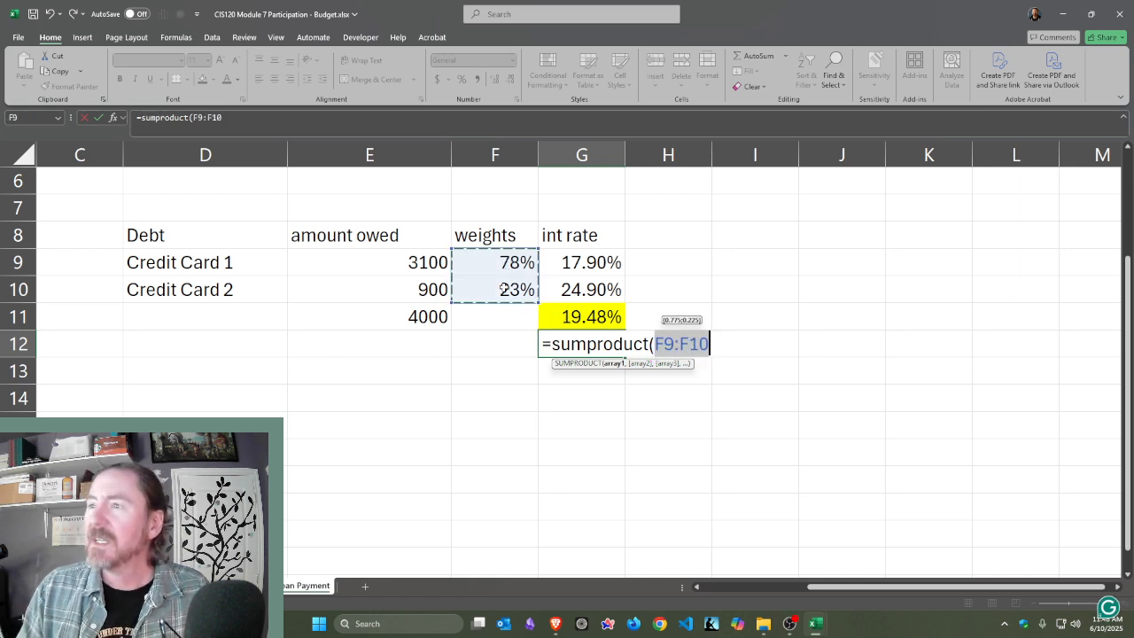
pyautogui.write(',')
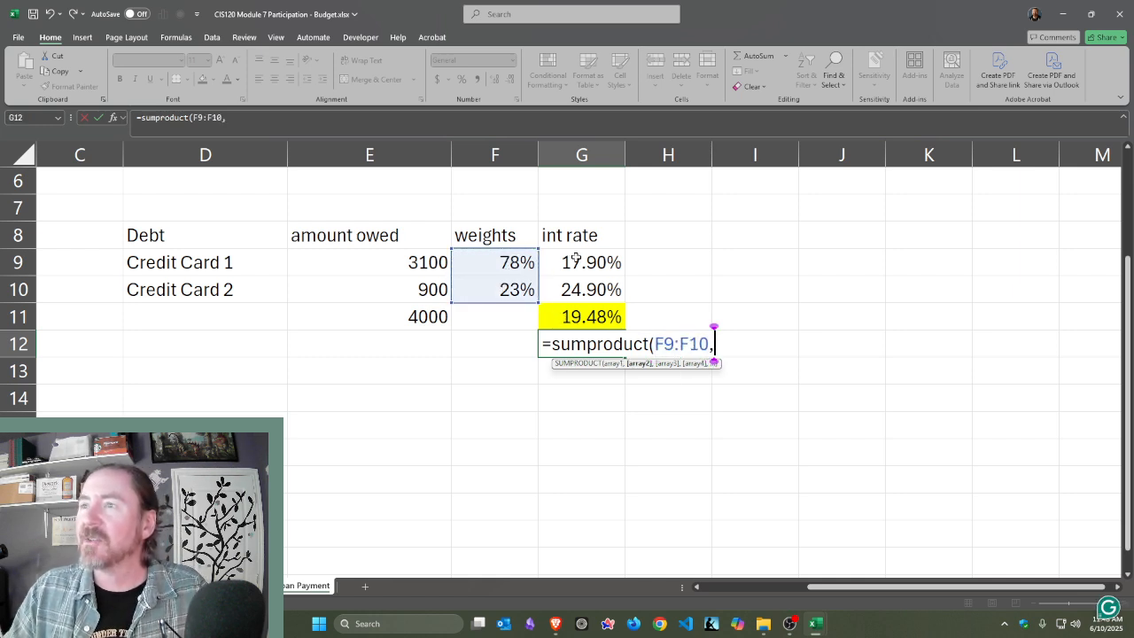
pyautogui.moveTo(576, 259); pyautogui.dragTo(572, 290)
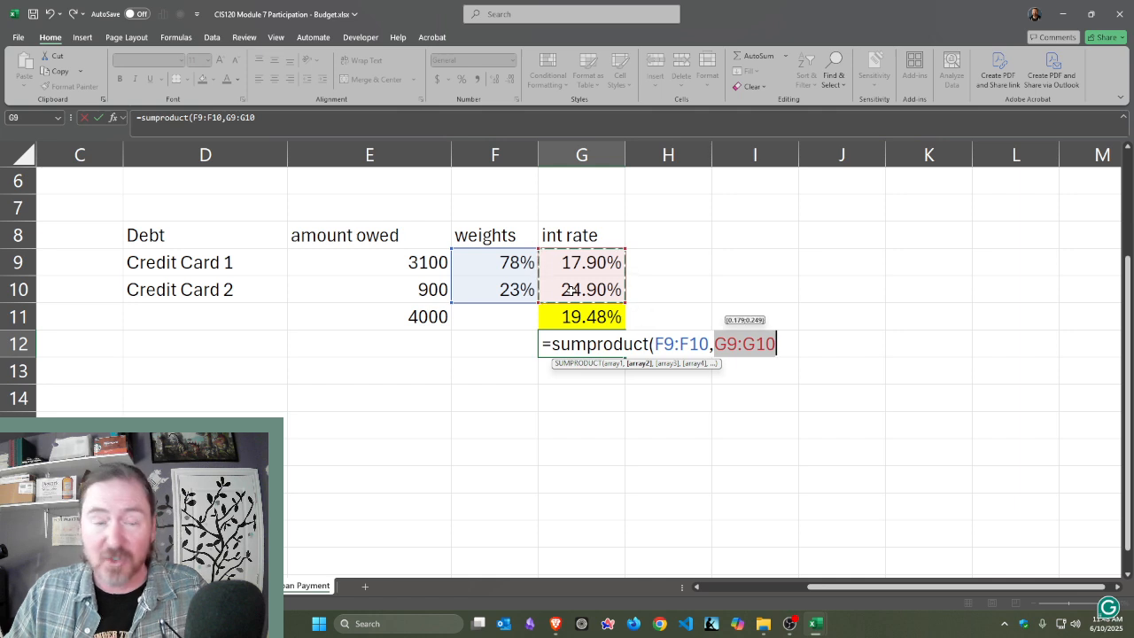
pyautogui.write(')')
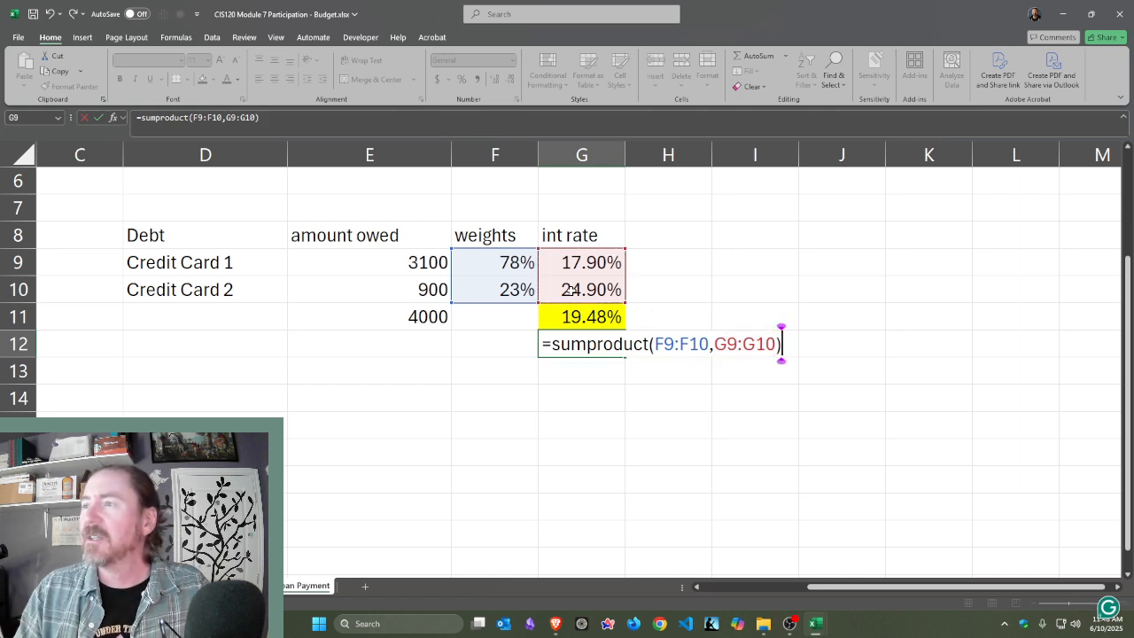
pyautogui.write('/sum(')
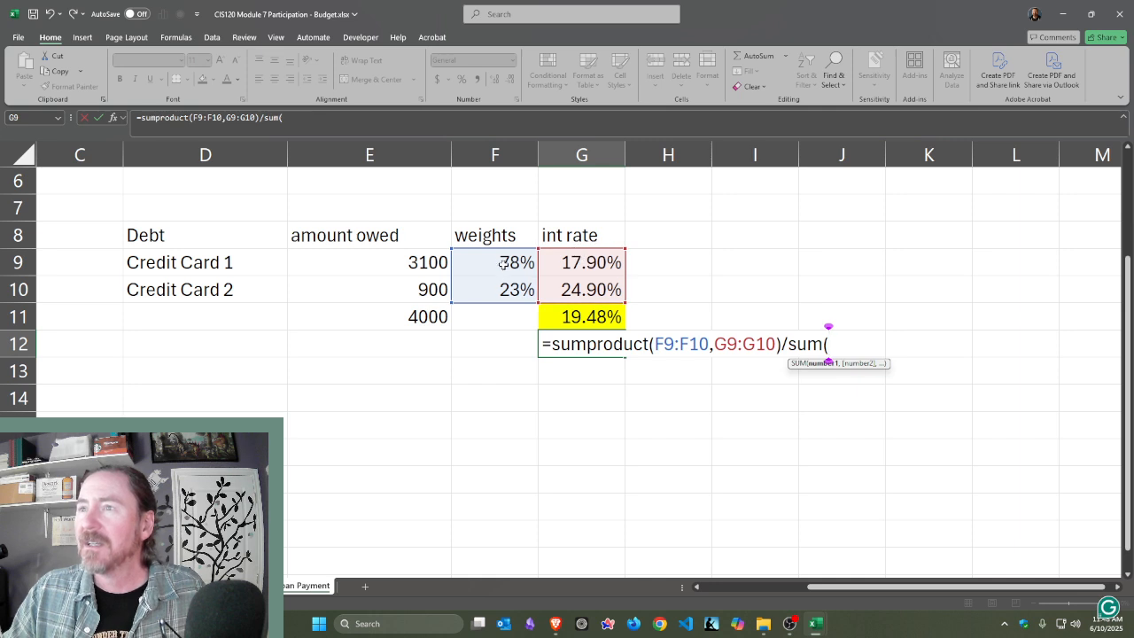
pyautogui.moveTo(503, 264); pyautogui.dragTo(502, 292)
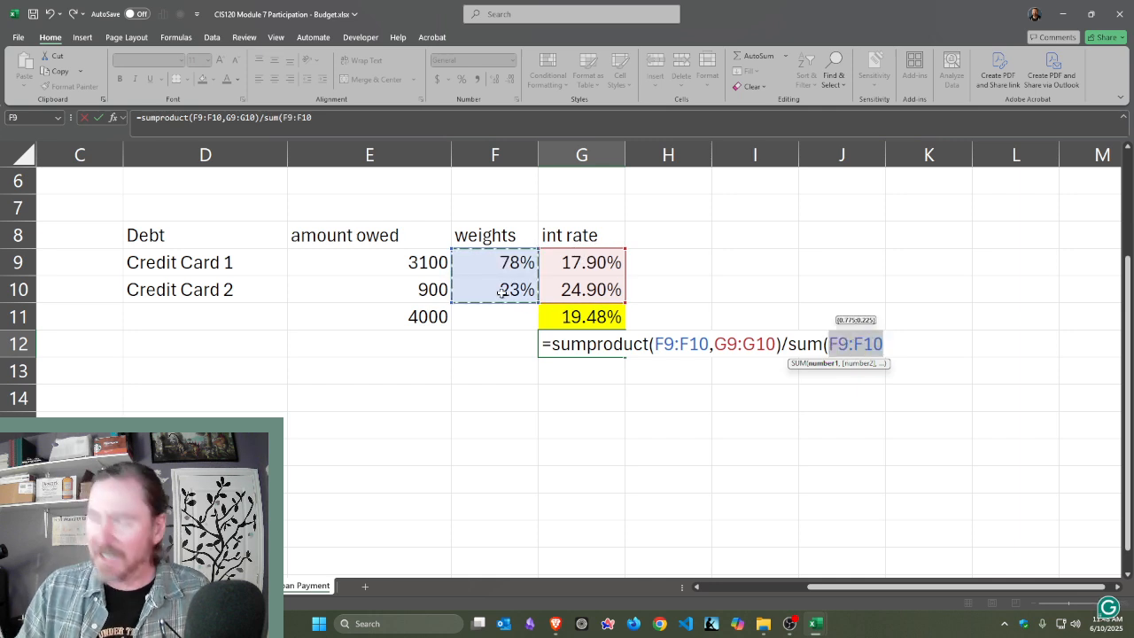
pyautogui.write(')')
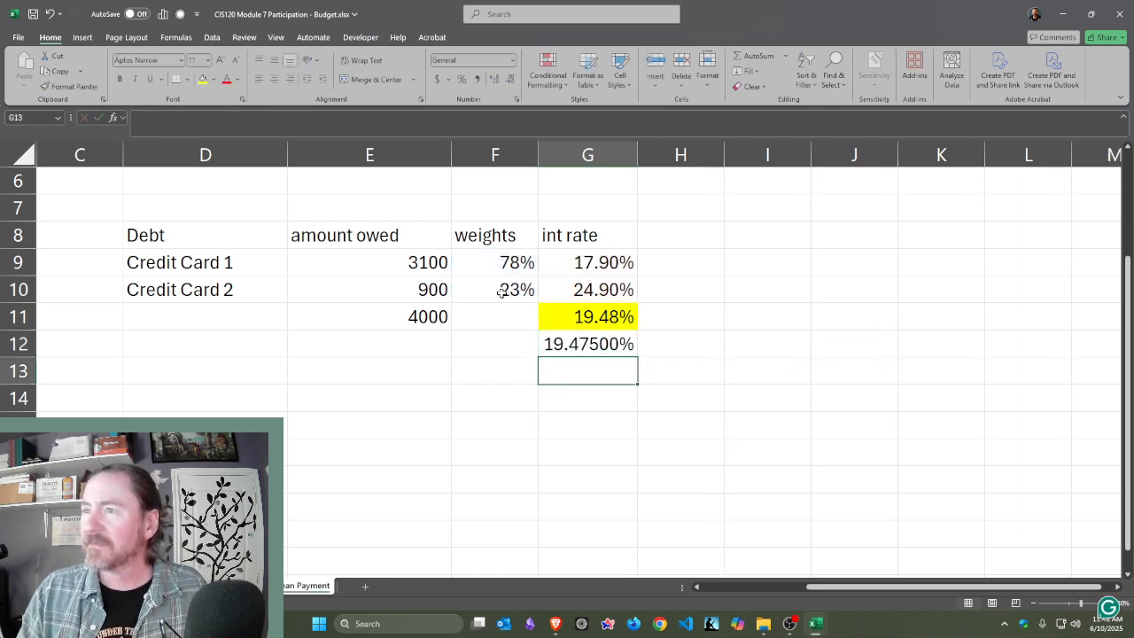
pyautogui.press('Return')
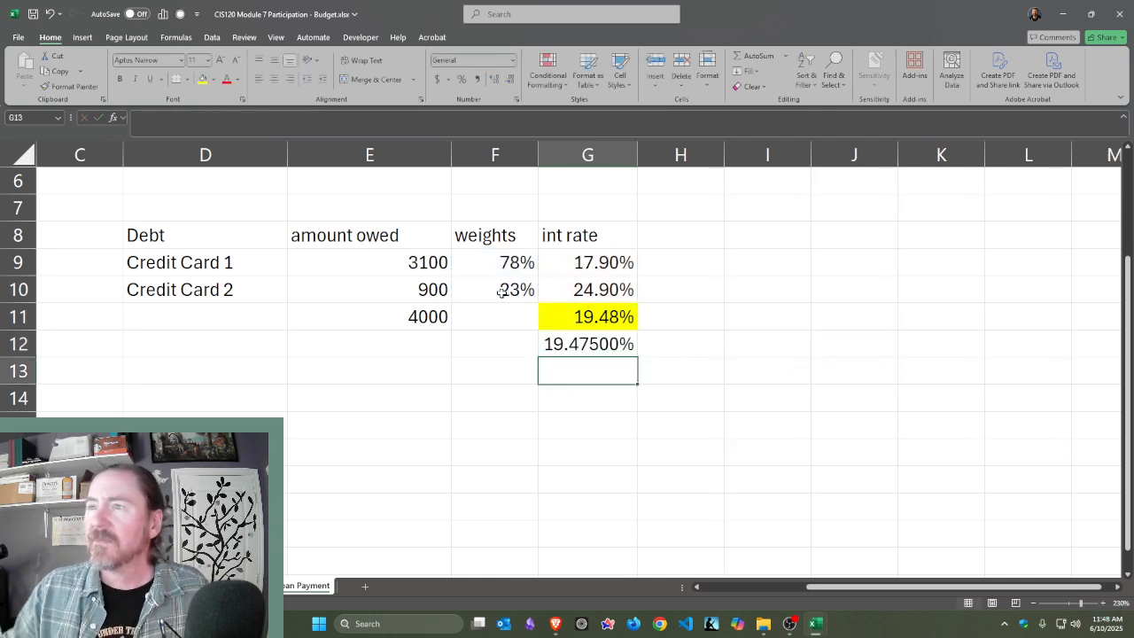
# Reduce the weighted rate in G12 to two decimal places.
pyautogui.click(614, 344)
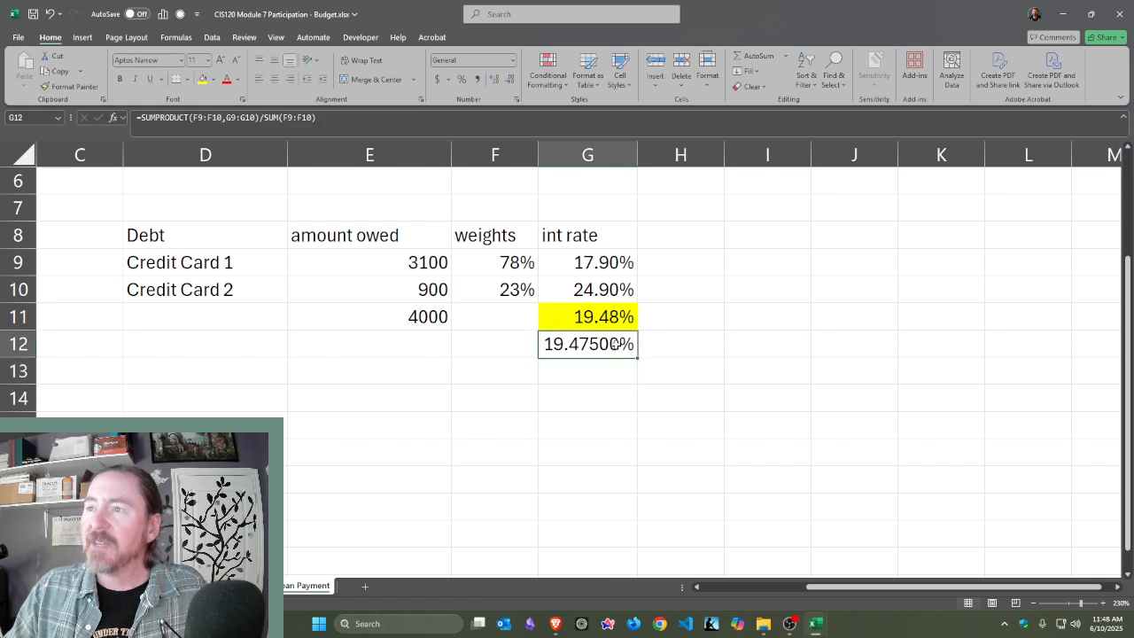
pyautogui.click(510, 80)
pyautogui.click(511, 80)
pyautogui.click(510, 80)
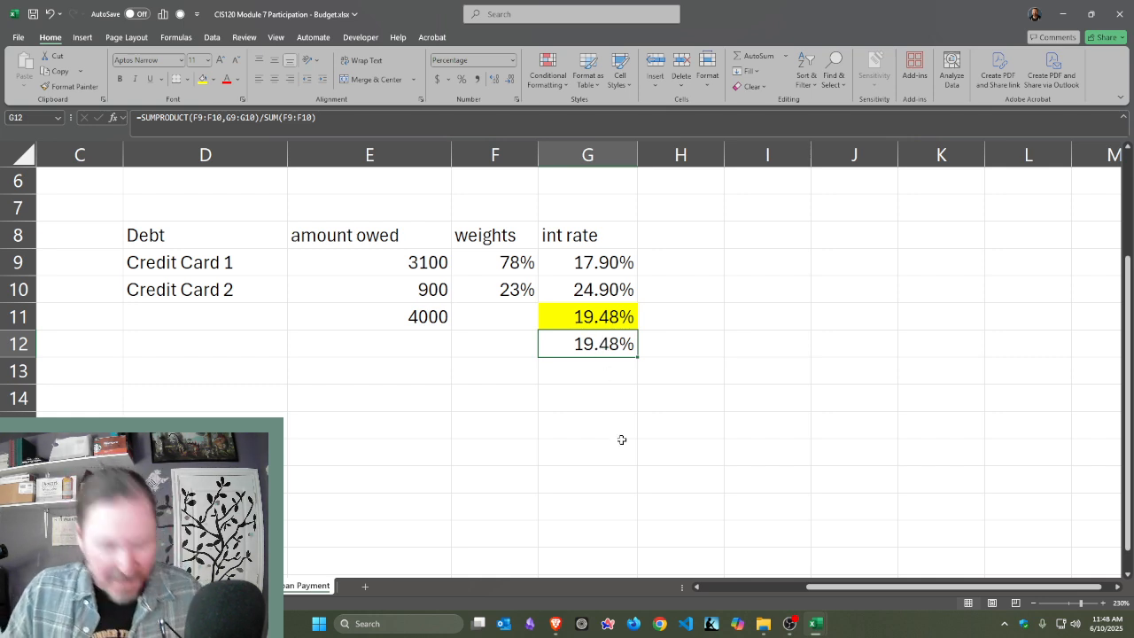
# Display the sheet's formulas and widen column G until the full SUMPRODUCT formula fits.
pyautogui.hotkey('ctrl', '`')
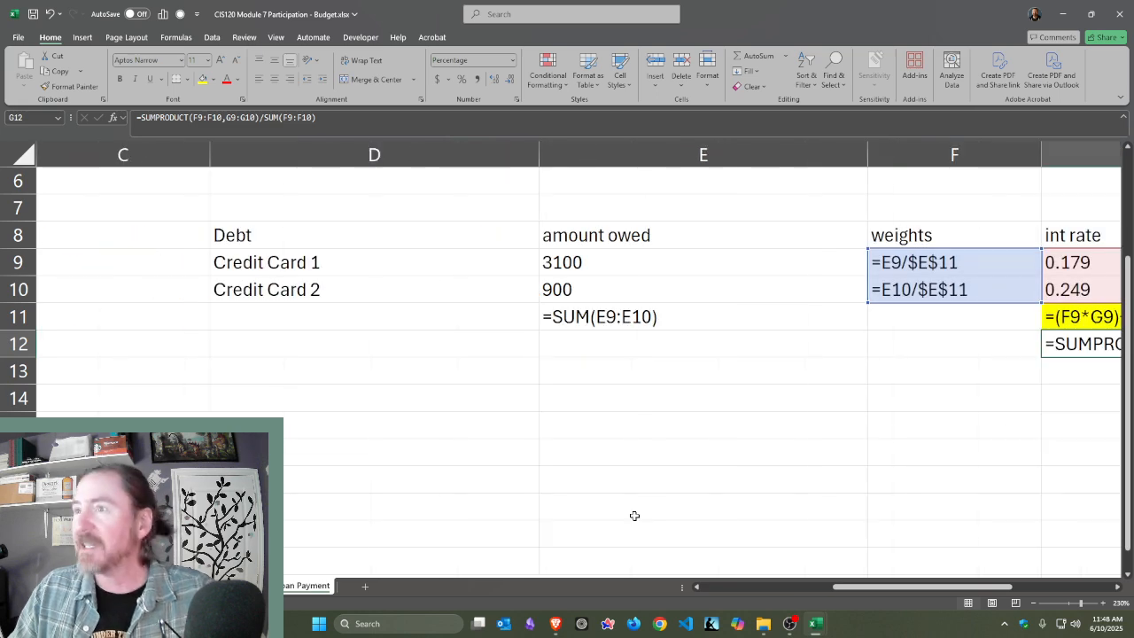
pyautogui.hscroll(2, 891, 596)
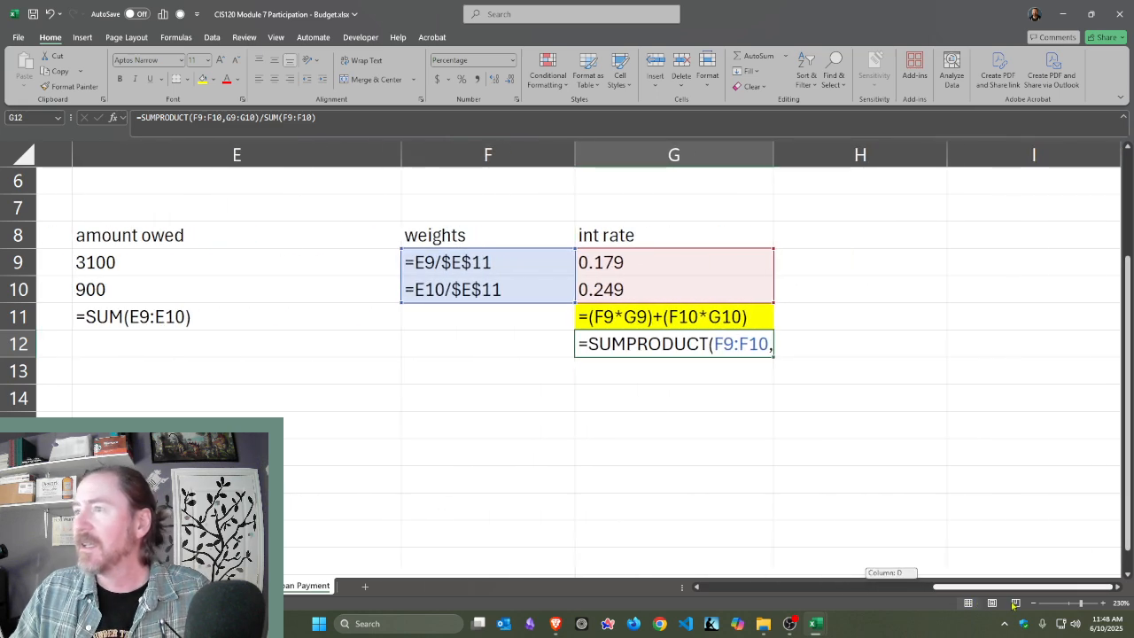
pyautogui.click(925, 459)
pyautogui.moveTo(773, 158); pyautogui.dragTo(1043, 163)
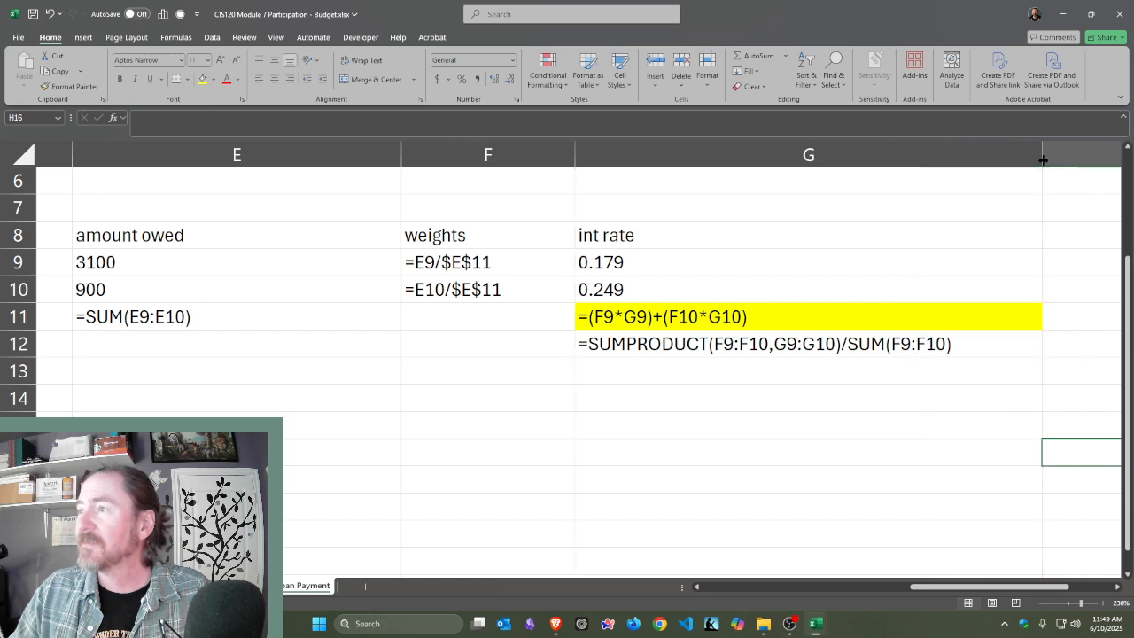
# Compare the manual weighted formula in G11 with the SUMPRODUCT version in G12, and switch the sheet back to showing values.
pyautogui.click(674, 319)
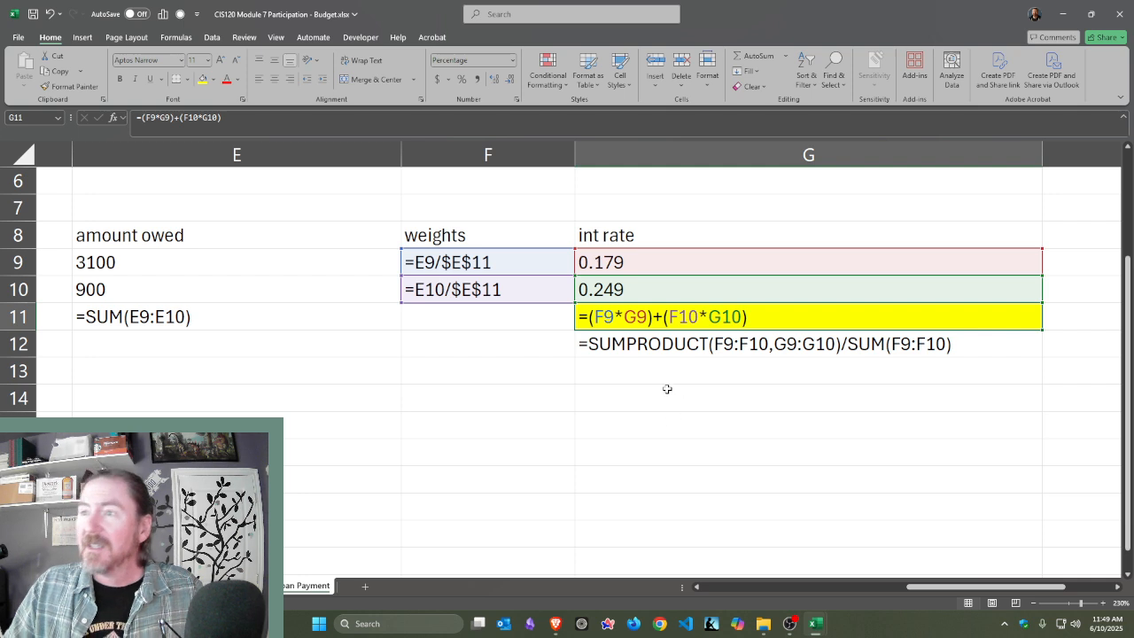
pyautogui.click(667, 392)
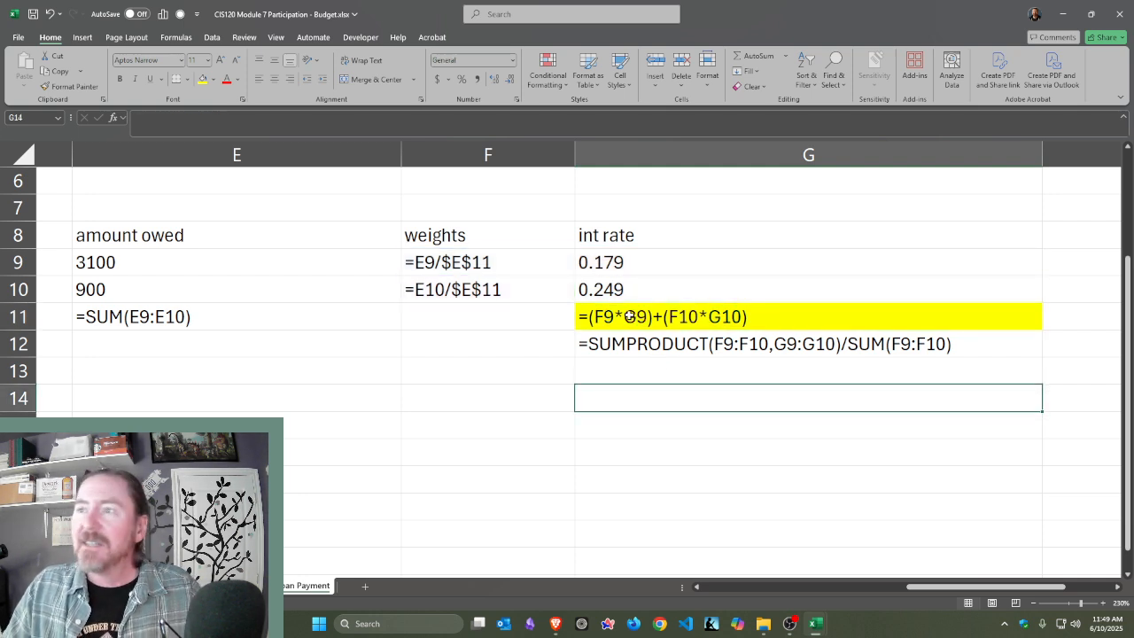
pyautogui.click(631, 317)
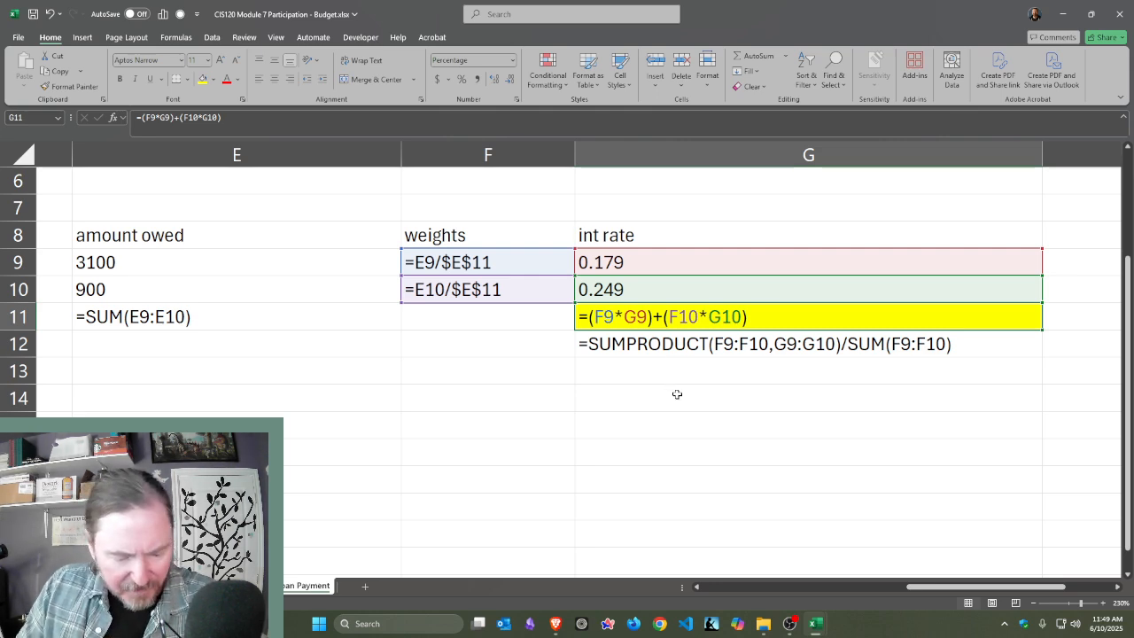
pyautogui.hotkey('ctrl', '`')
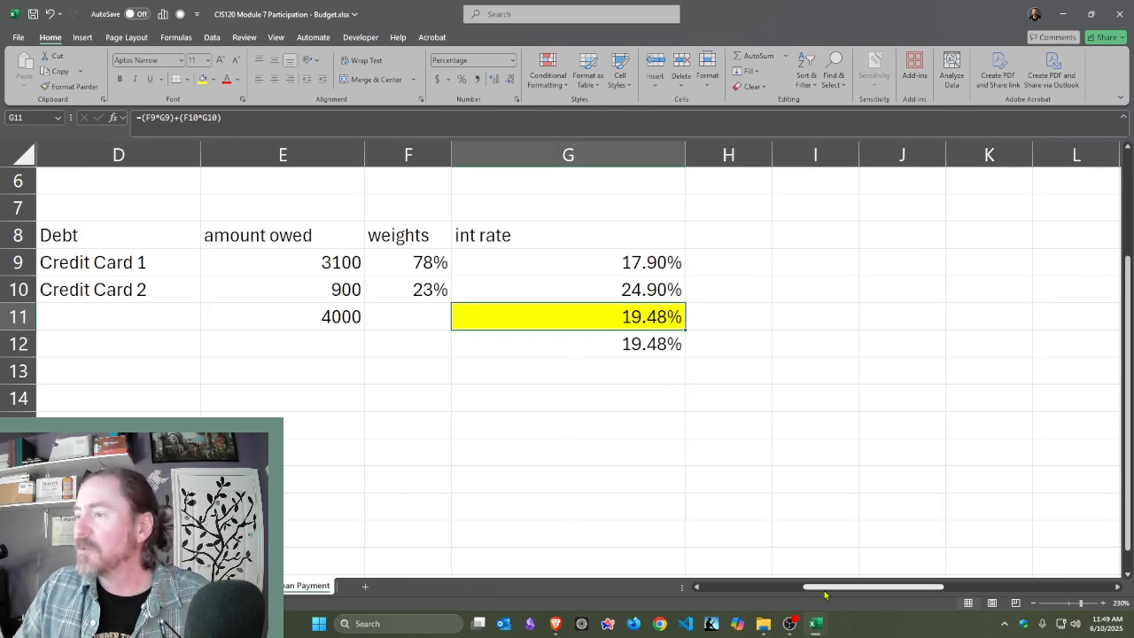
# Link the credit card calculator's interest rate in E3 to the weighted rate with =G11, and check the monthly payment formula in E5.
pyautogui.moveTo(825, 593); pyautogui.dragTo(783, 596)
pyautogui.scroll(2, 786, 387)
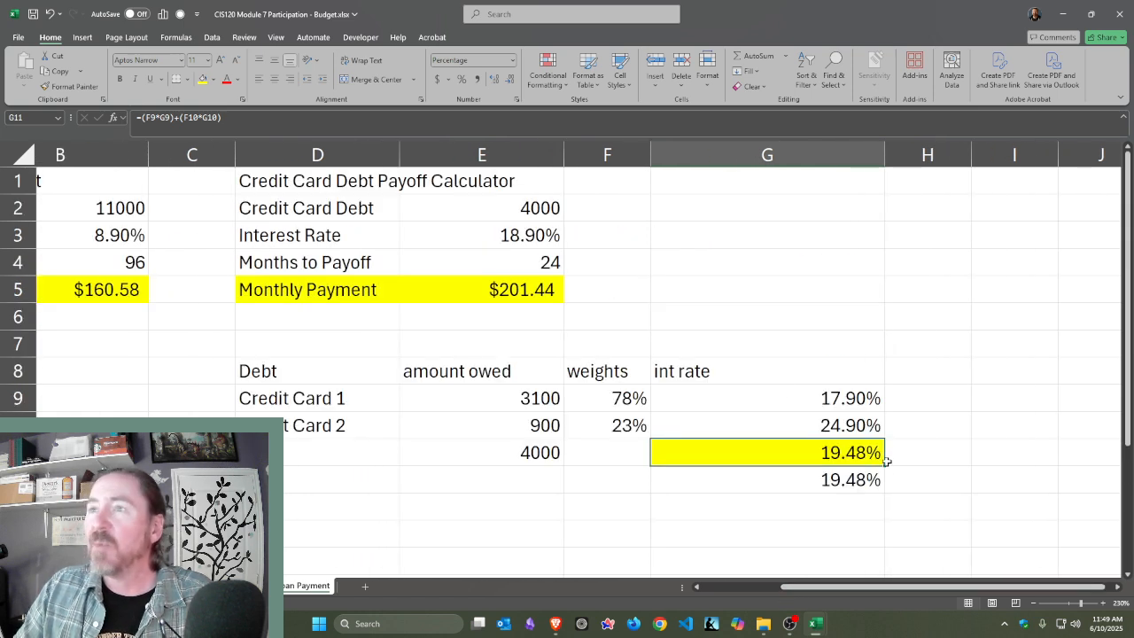
pyautogui.click(654, 258)
pyautogui.click(517, 237)
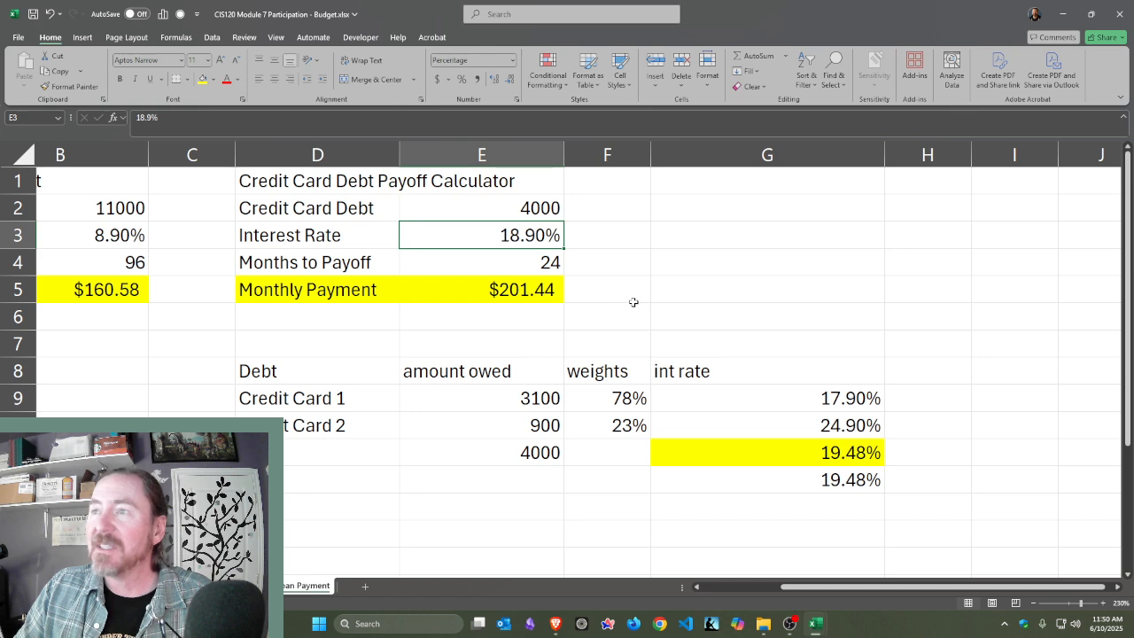
pyautogui.write('=')
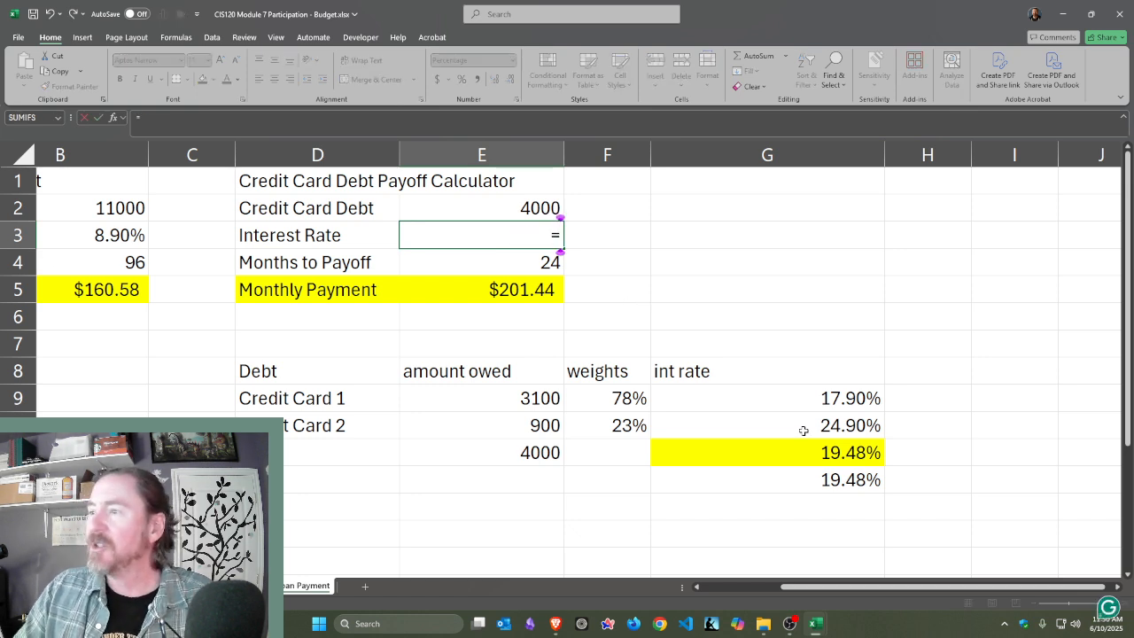
pyautogui.click(816, 453)
pyautogui.press('Return')
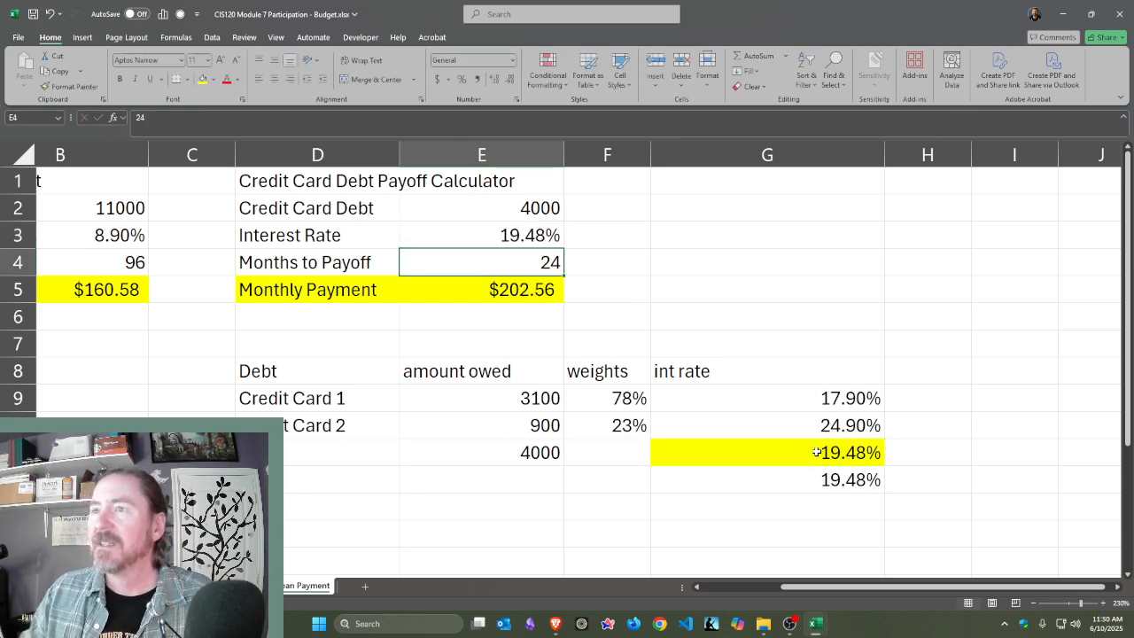
pyautogui.click(608, 286)
pyautogui.click(530, 282)
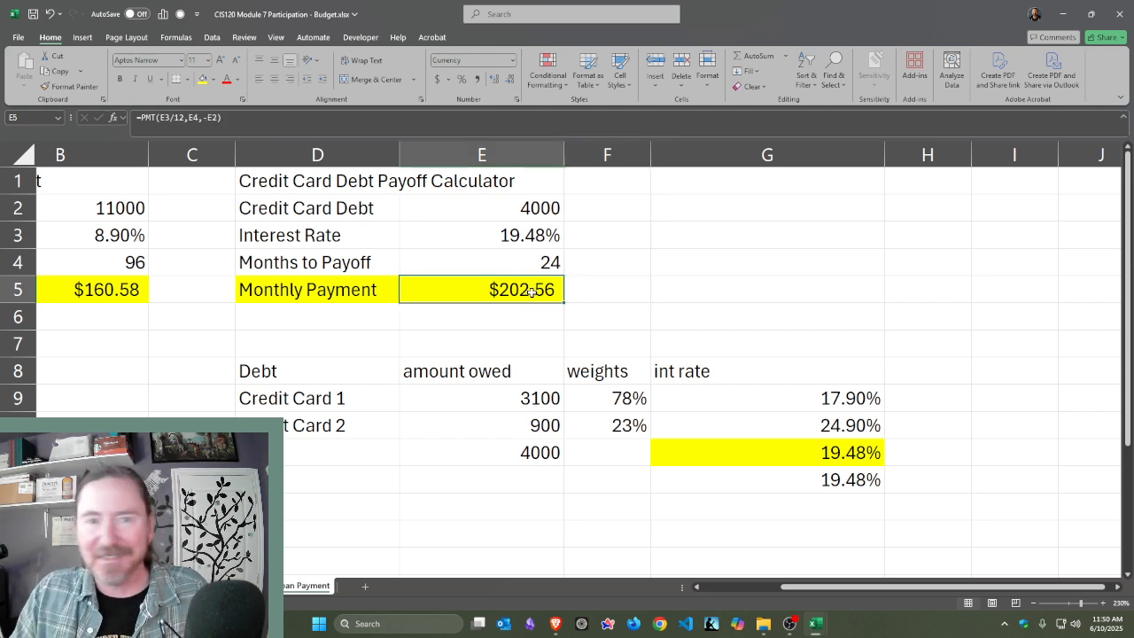
# Insert a new row above Credit Card 2 in the debt table and label it "Family Debtg" in D10.
pyautogui.moveTo(824, 588); pyautogui.dragTo(743, 588)
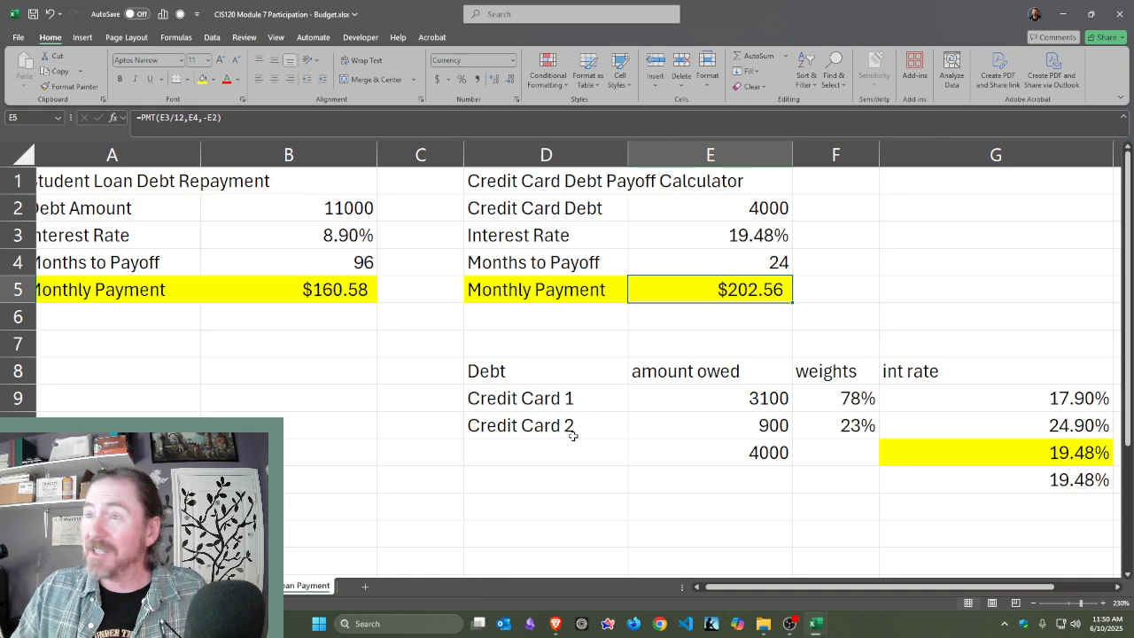
pyautogui.click(19, 426)
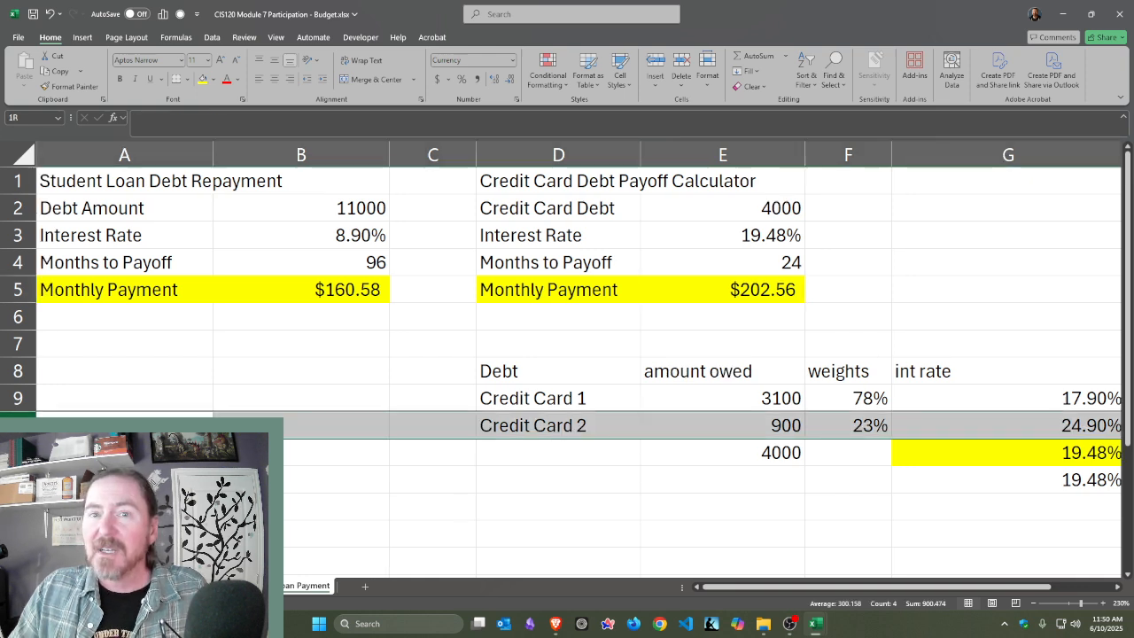
pyautogui.rightClick(21, 424)
pyautogui.click(72, 322)
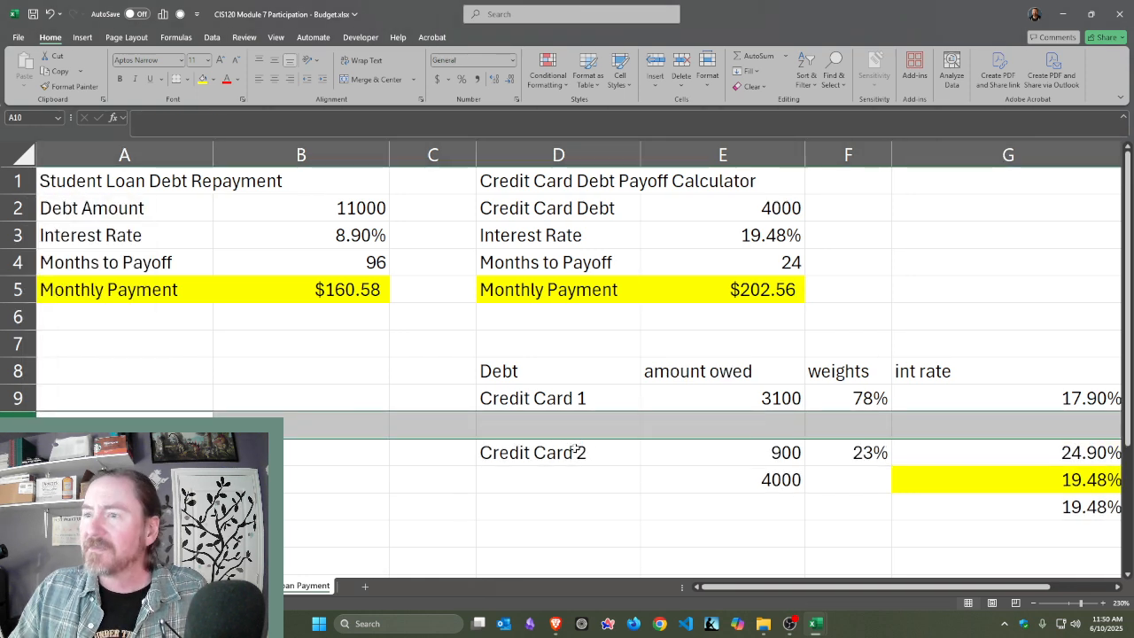
pyautogui.click(592, 433)
pyautogui.write('Fam')
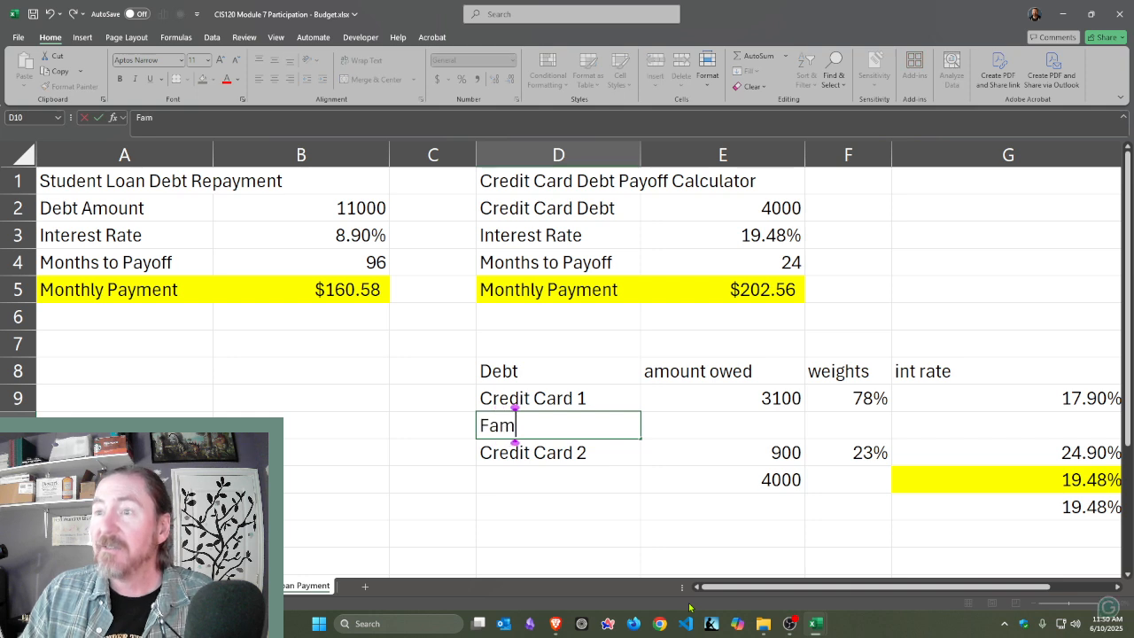
pyautogui.write('ily Debtg')
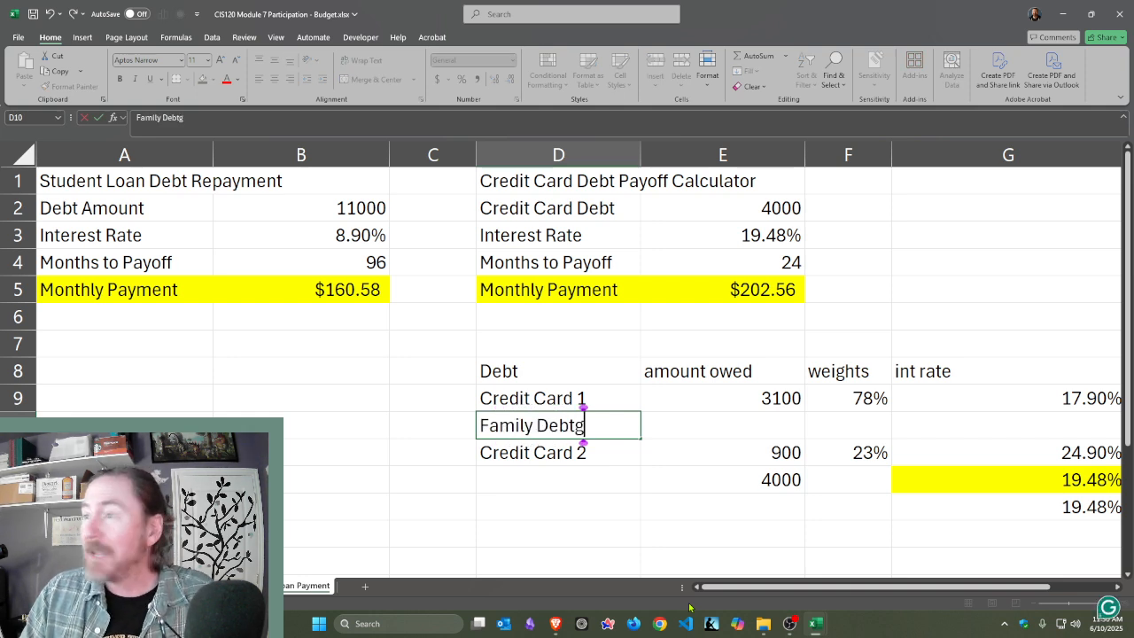
pyautogui.press('Tab')
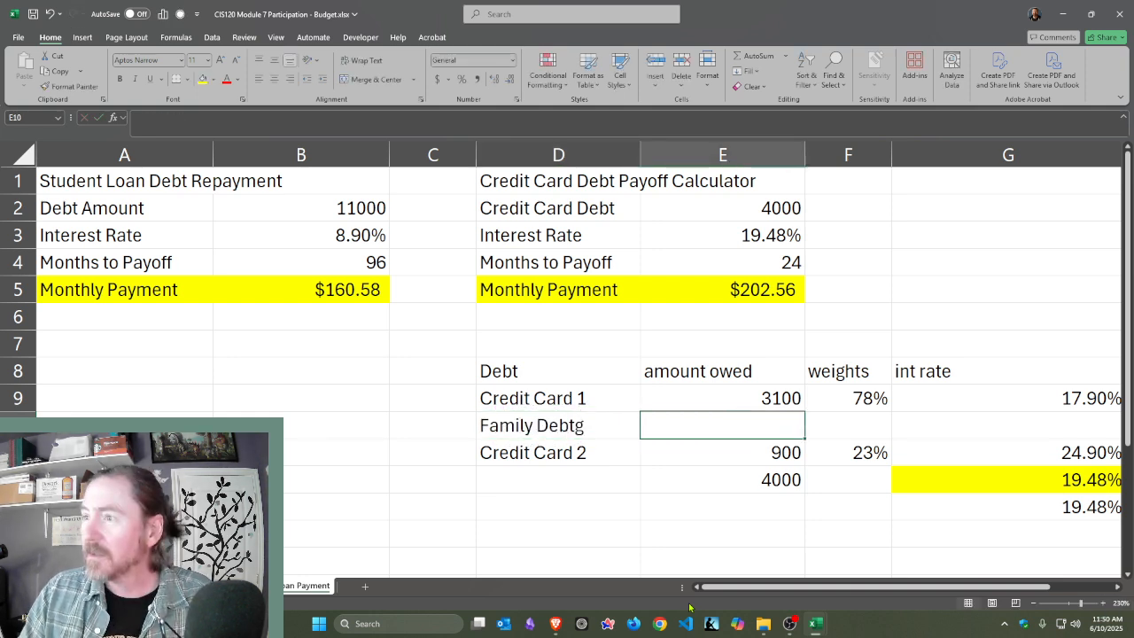
# Enter 2000 as the family debt's amount owed in E10 and 0% as its interest rate in G10.
pyautogui.write('2000')
pyautogui.press('Tab')
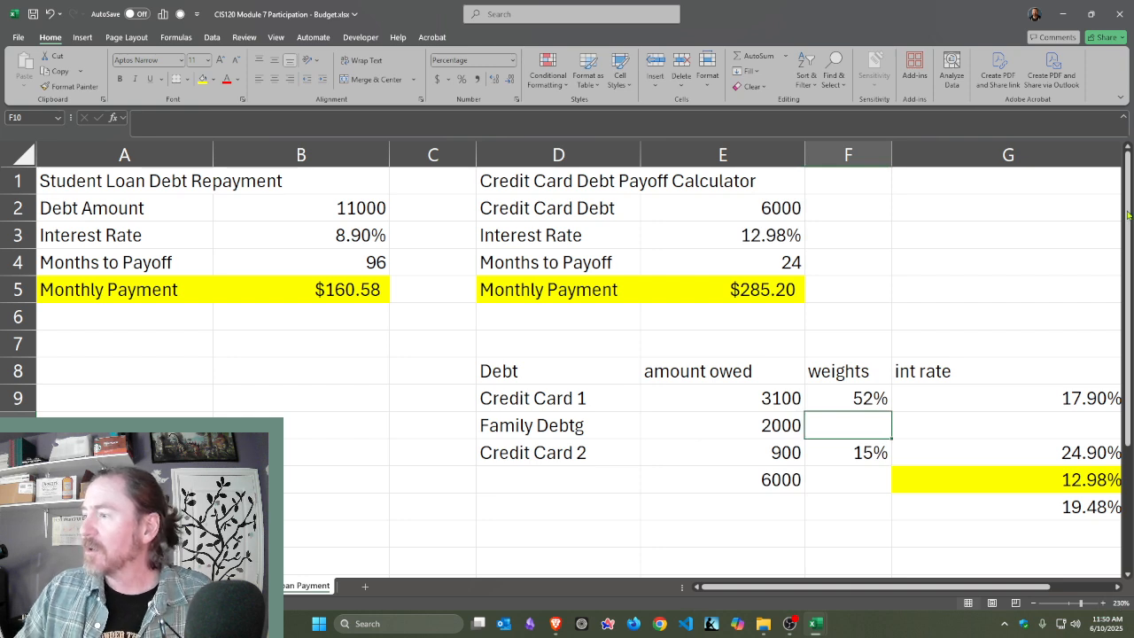
pyautogui.hscroll(3, 1022, 531)
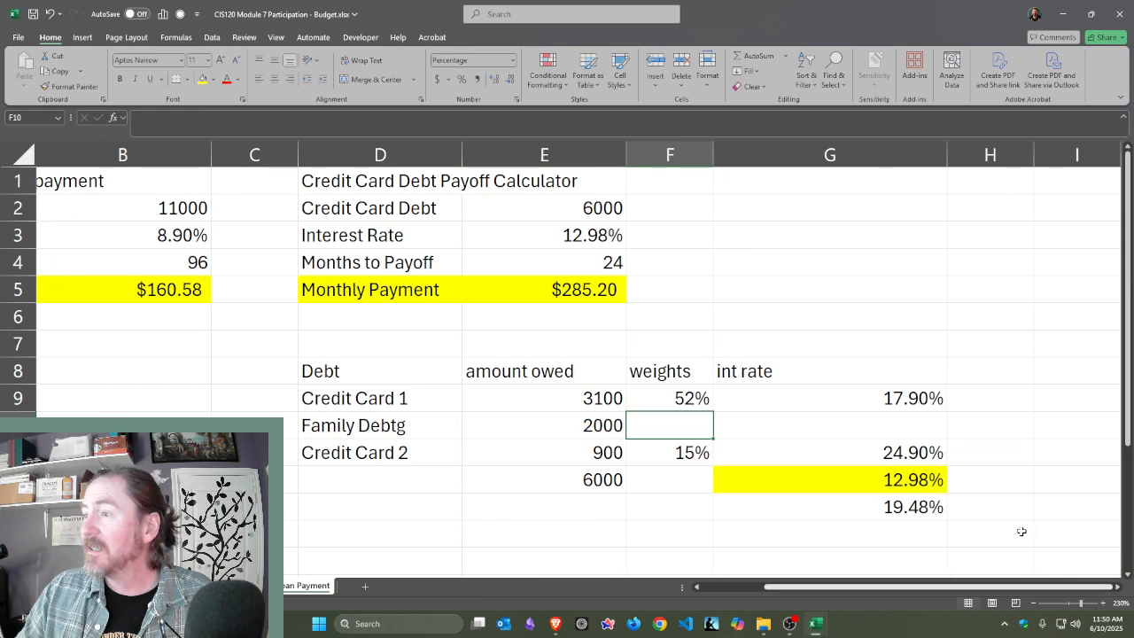
pyautogui.press('Tab')
pyautogui.write('0')
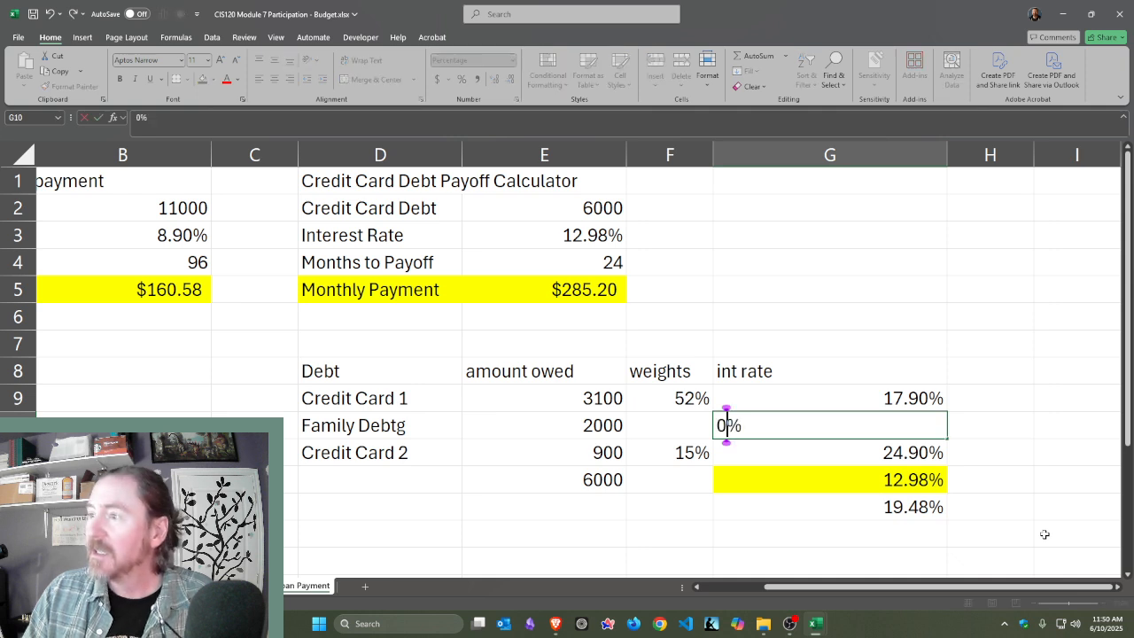
pyautogui.press('Return')
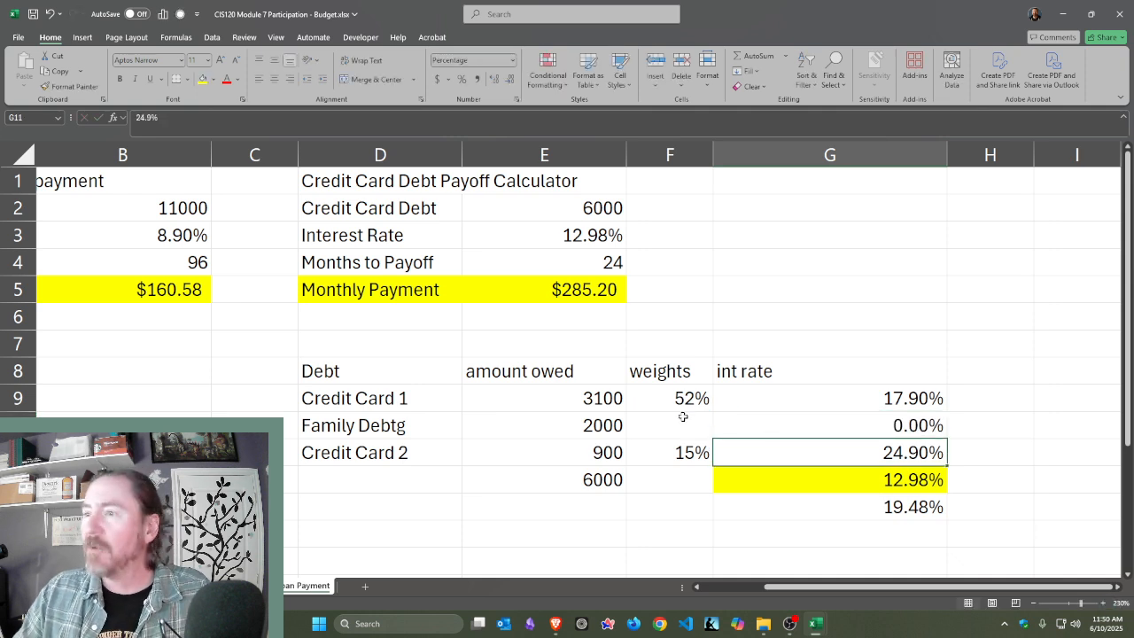
# Copy the weight formula from F9 down to the family debt row in F10, and check the total in E12 and the payment formula in E5.
pyautogui.click(683, 403)
pyautogui.moveTo(715, 411); pyautogui.dragTo(714, 438)
pyautogui.click(691, 474)
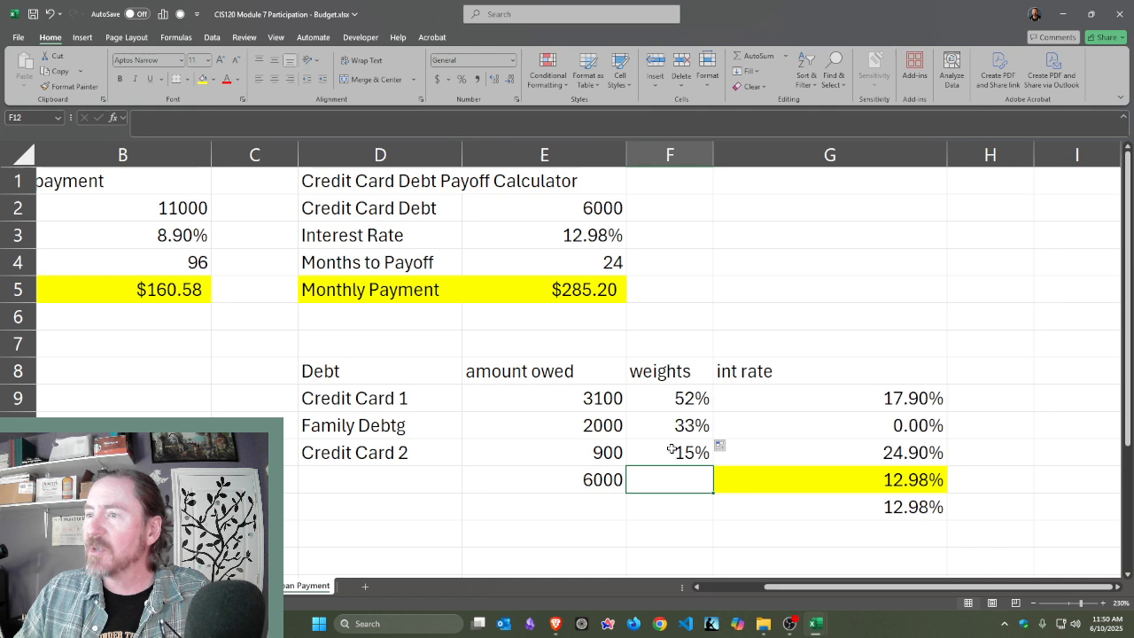
pyautogui.click(609, 423)
pyautogui.click(605, 480)
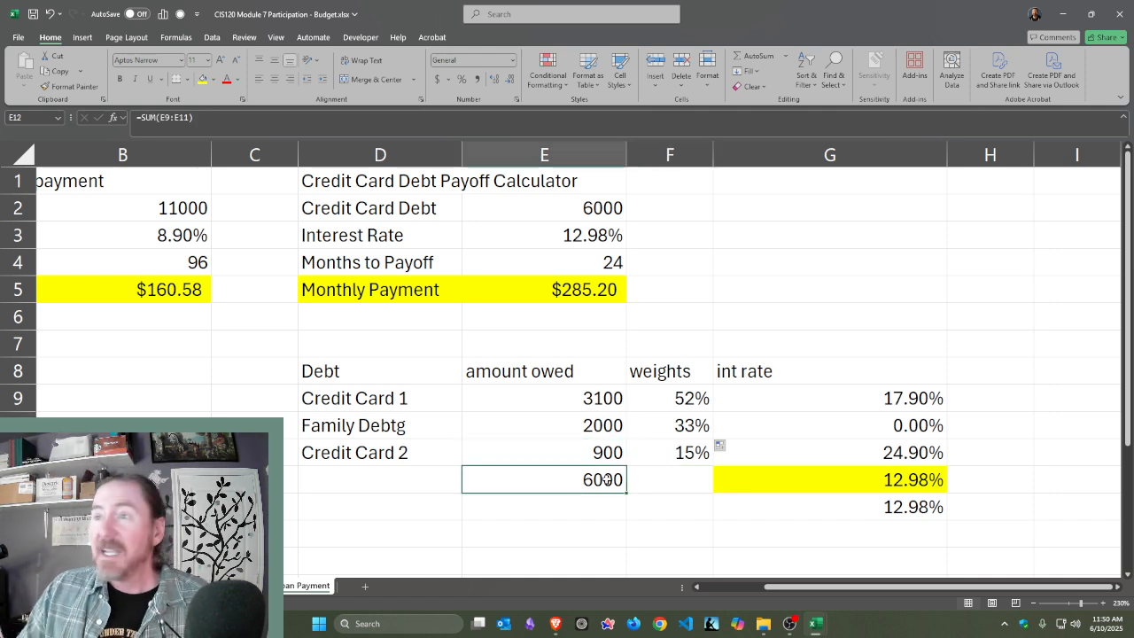
pyautogui.click(900, 425)
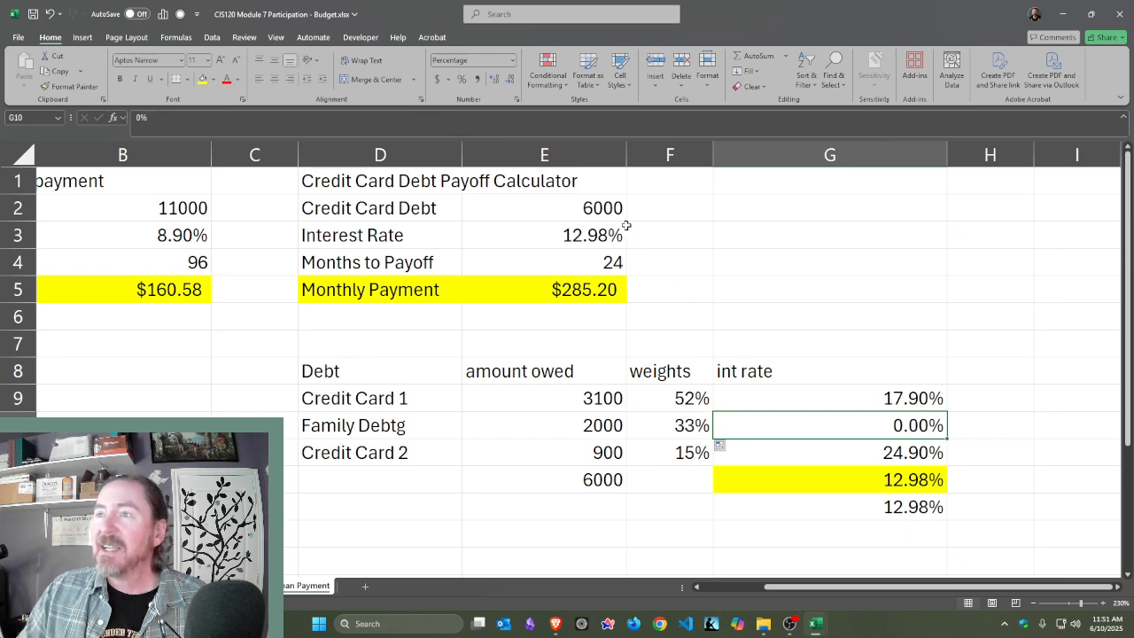
pyautogui.click(586, 296)
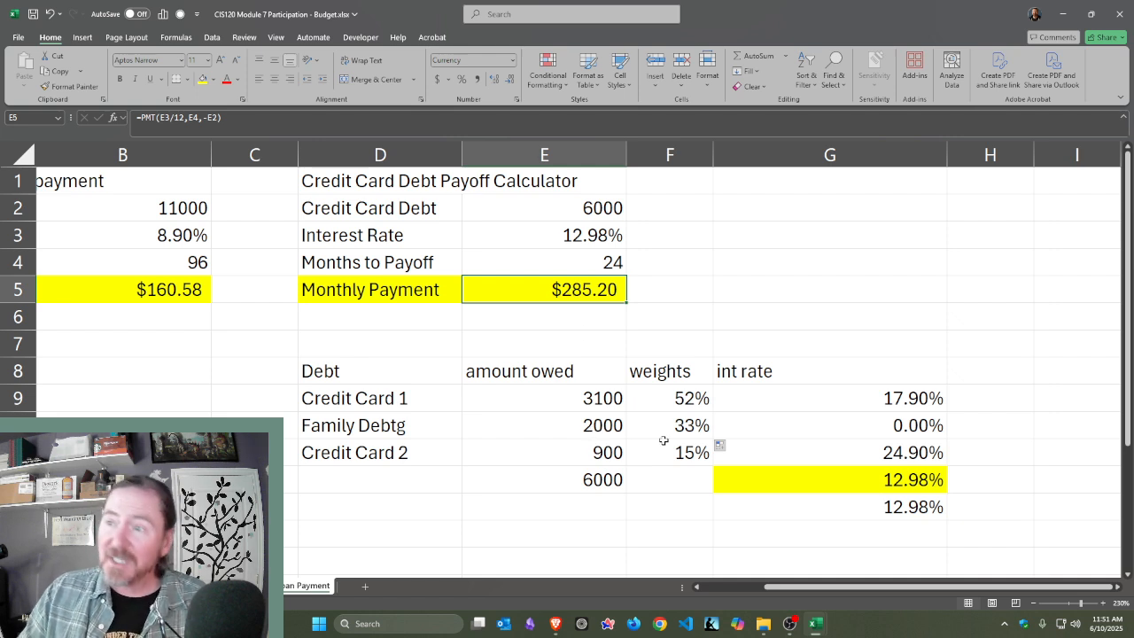
# Set Credit Card 1's amount owed in E9 to 1100 and check the monthly payment in E5.
pyautogui.click(618, 401)
pyautogui.write('1100')
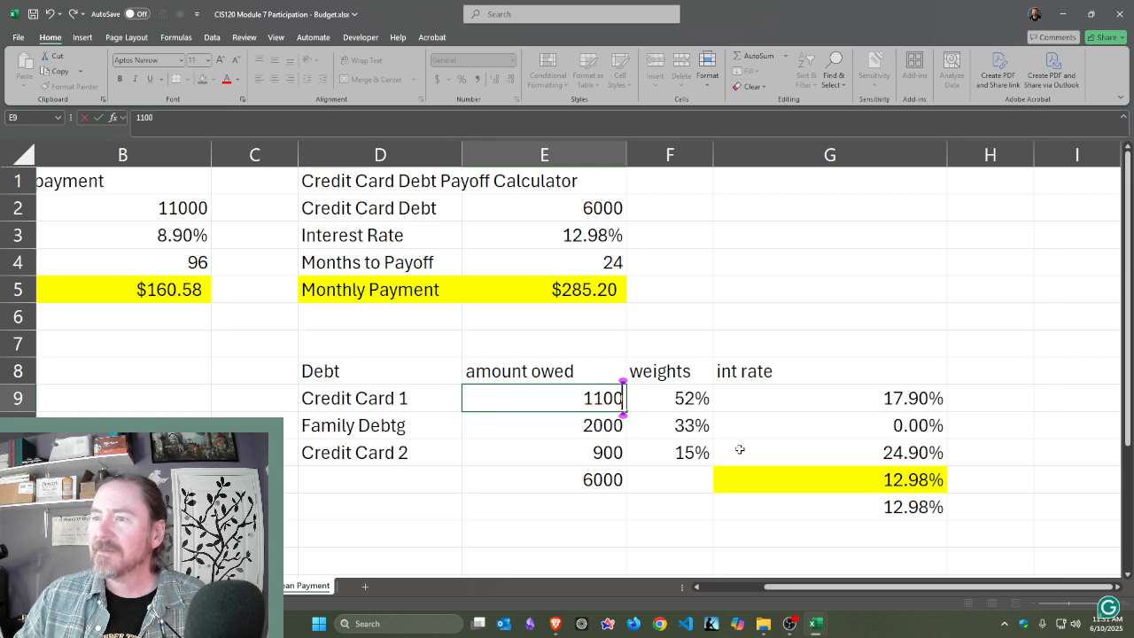
pyautogui.press('Return')
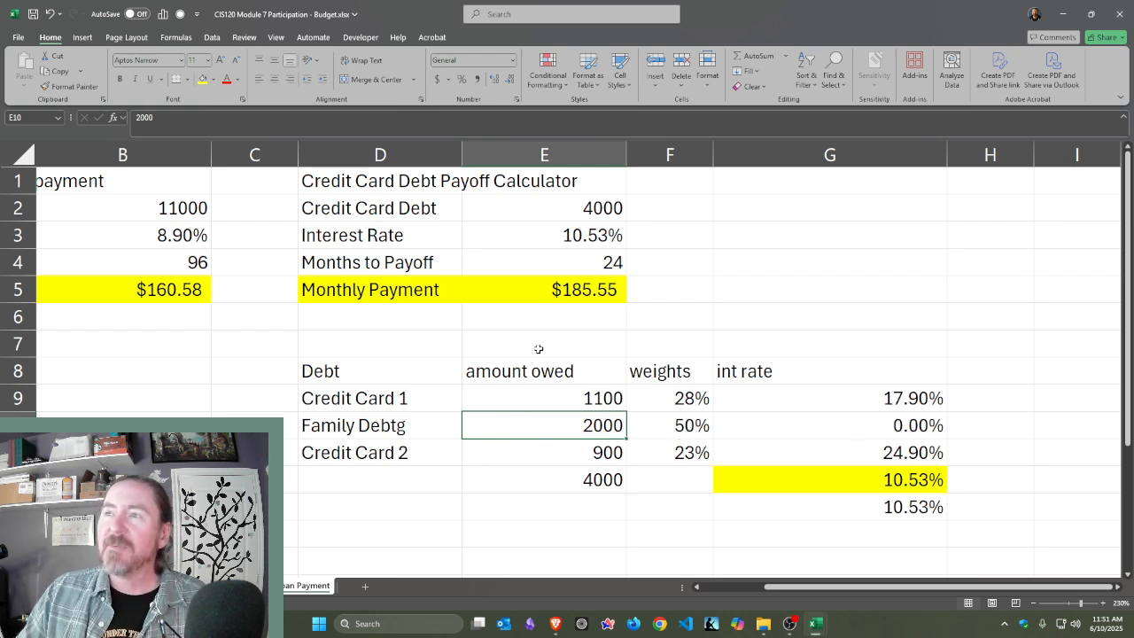
pyautogui.click(585, 294)
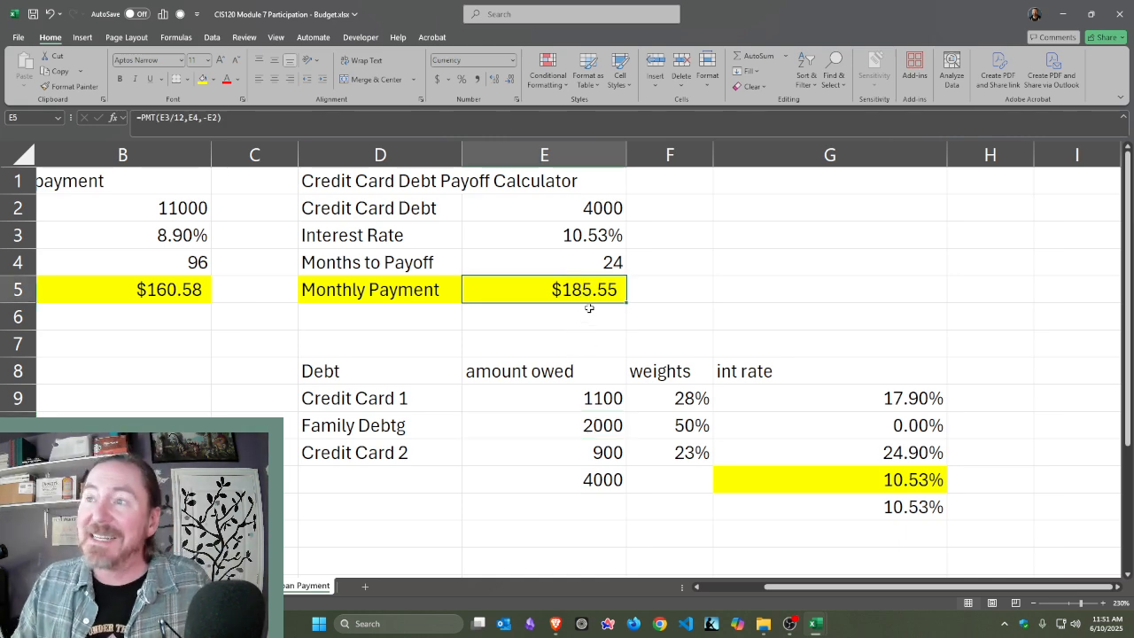
# Set both the Budget and Actual amounts of the CC debt payment row in the budget table to 186.
pyautogui.hotkey('ctrl', 'pageup')
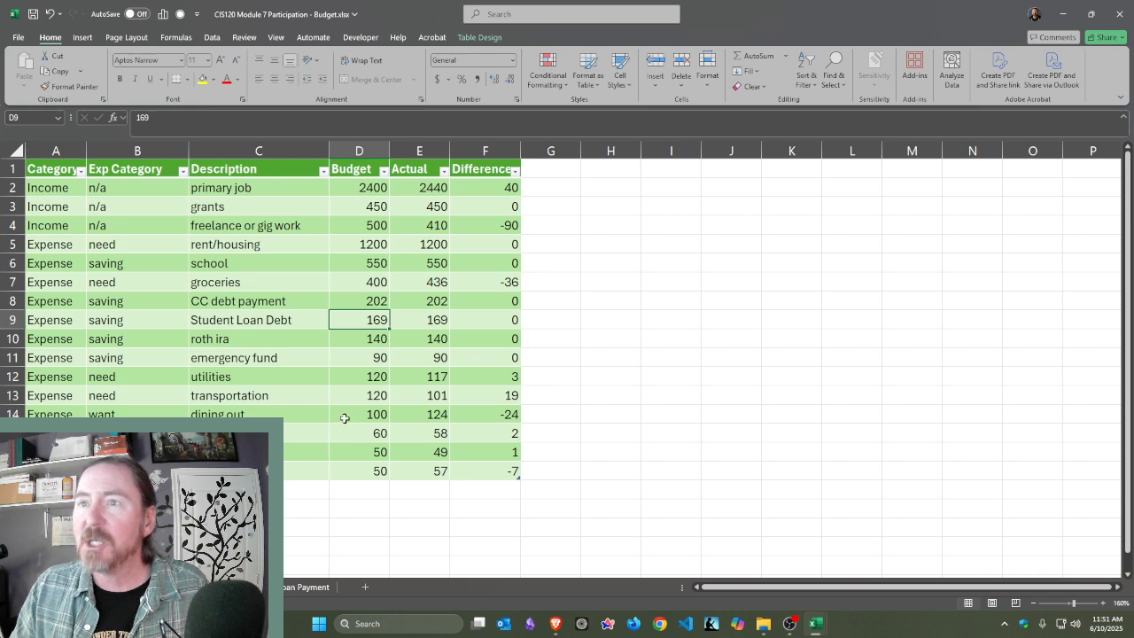
pyautogui.click(363, 303)
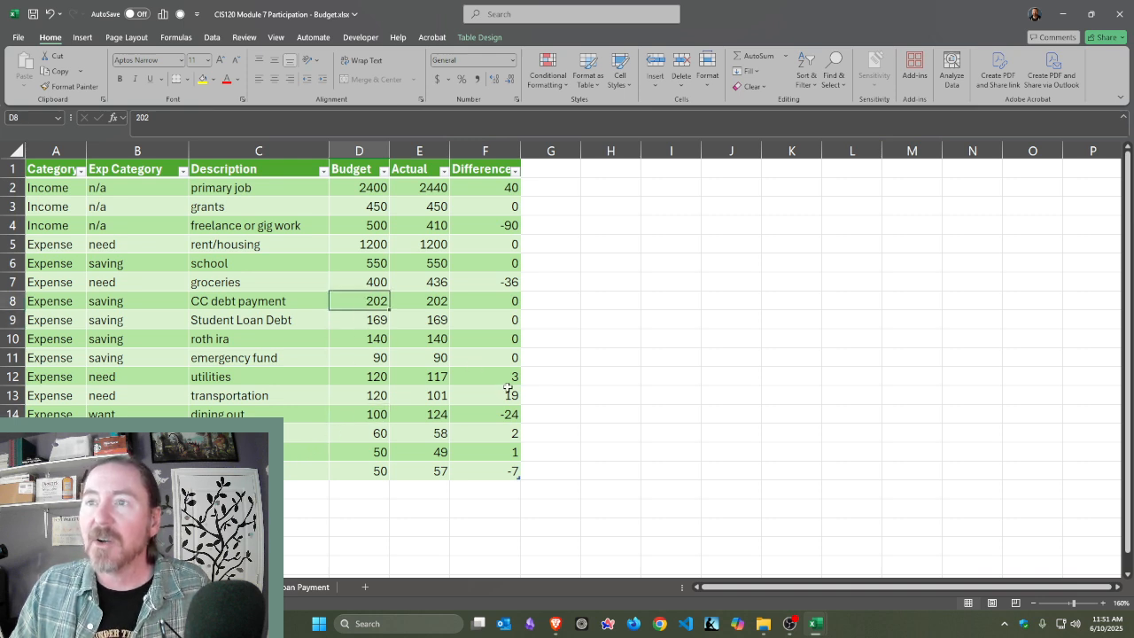
pyautogui.write('186')
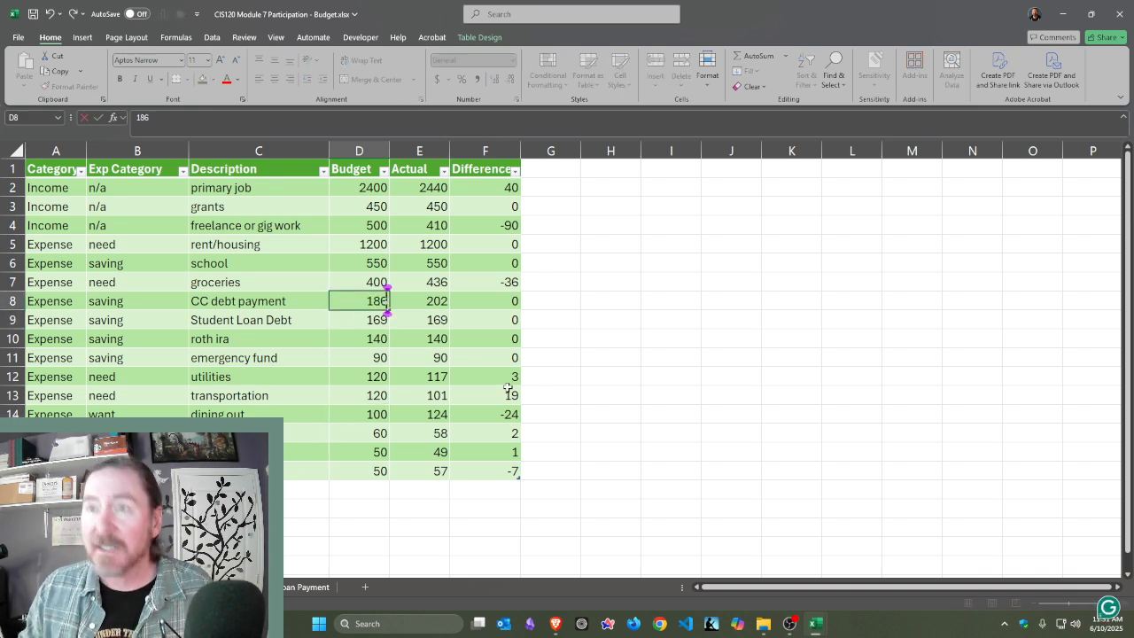
pyautogui.press('Tab')
pyautogui.write('186')
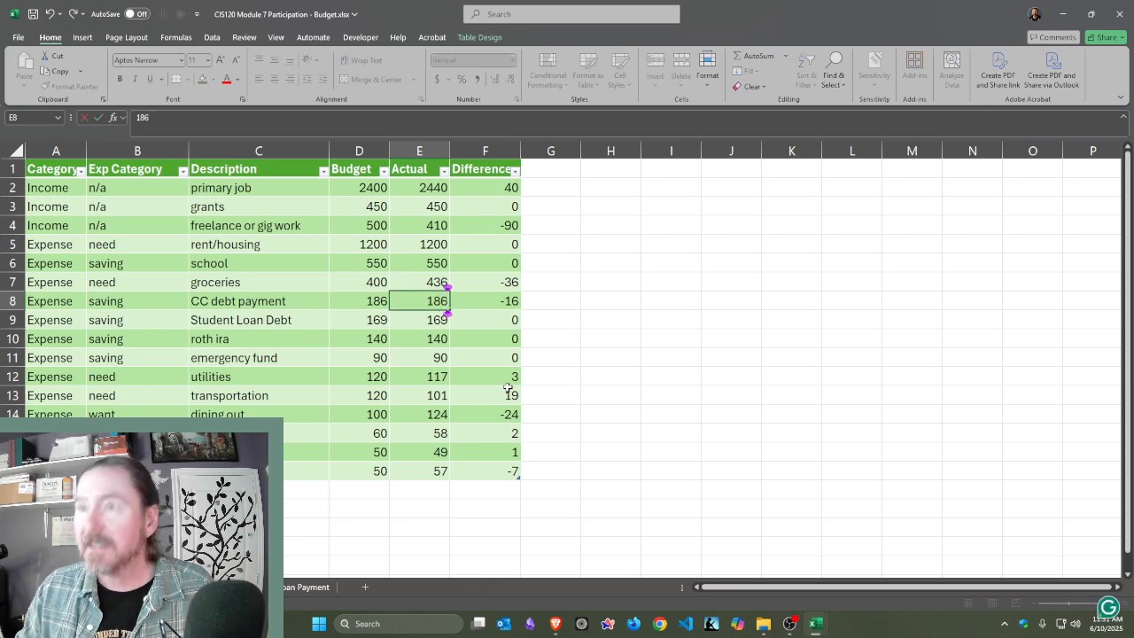
pyautogui.press('Return')
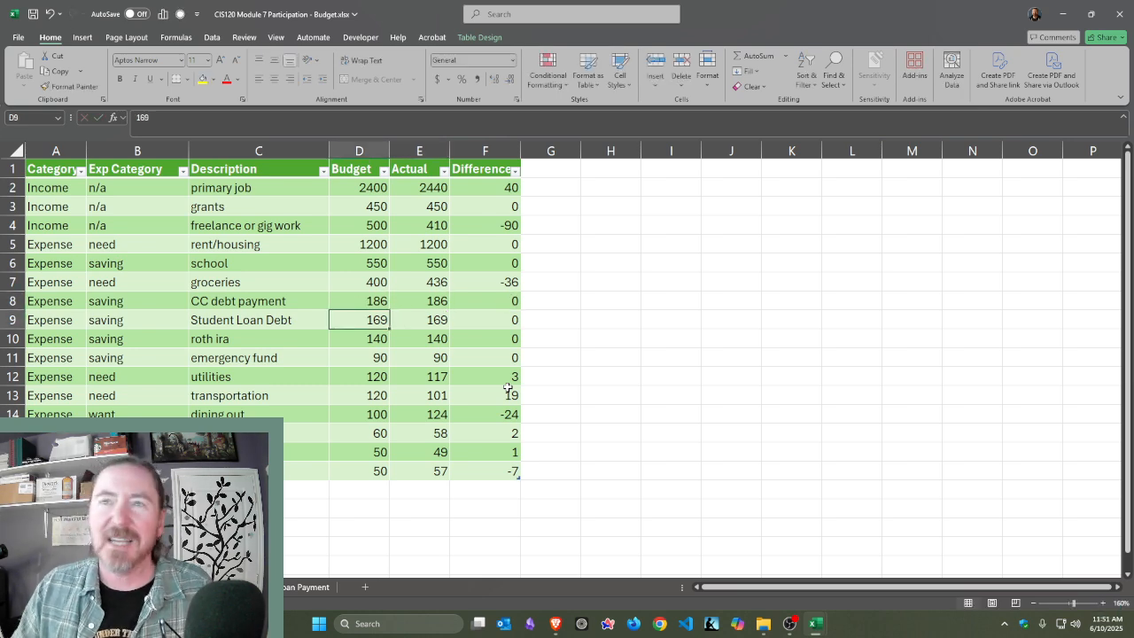
# Review the credit card payoff calculator and the roth ira row of the budget table.
pyautogui.click(306, 587)
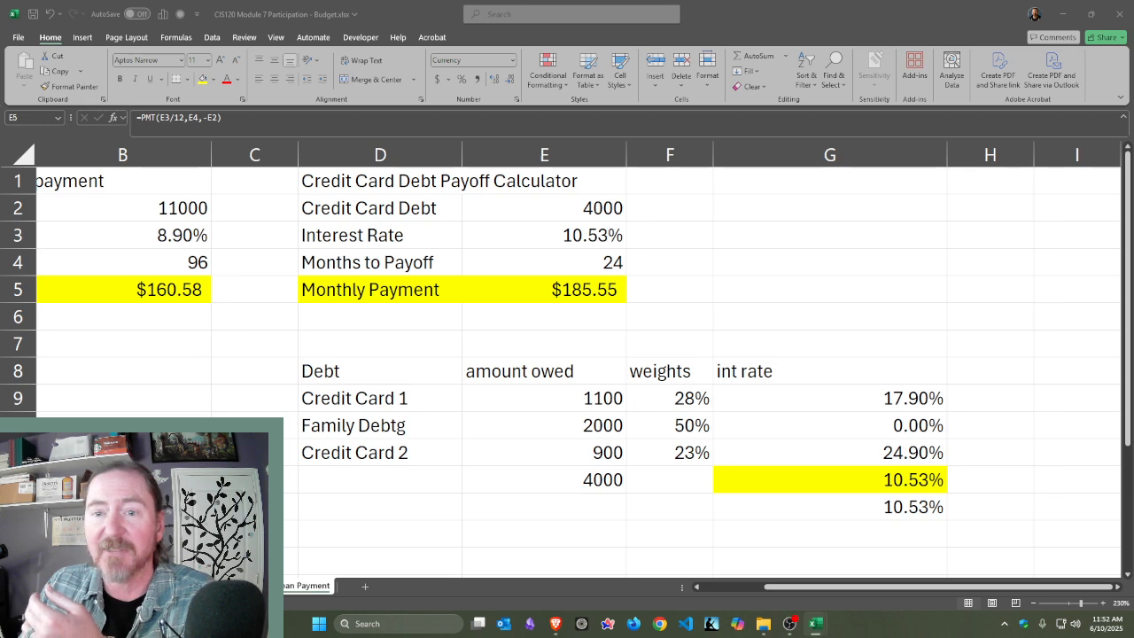
pyautogui.click(89, 587)
pyautogui.click(232, 471)
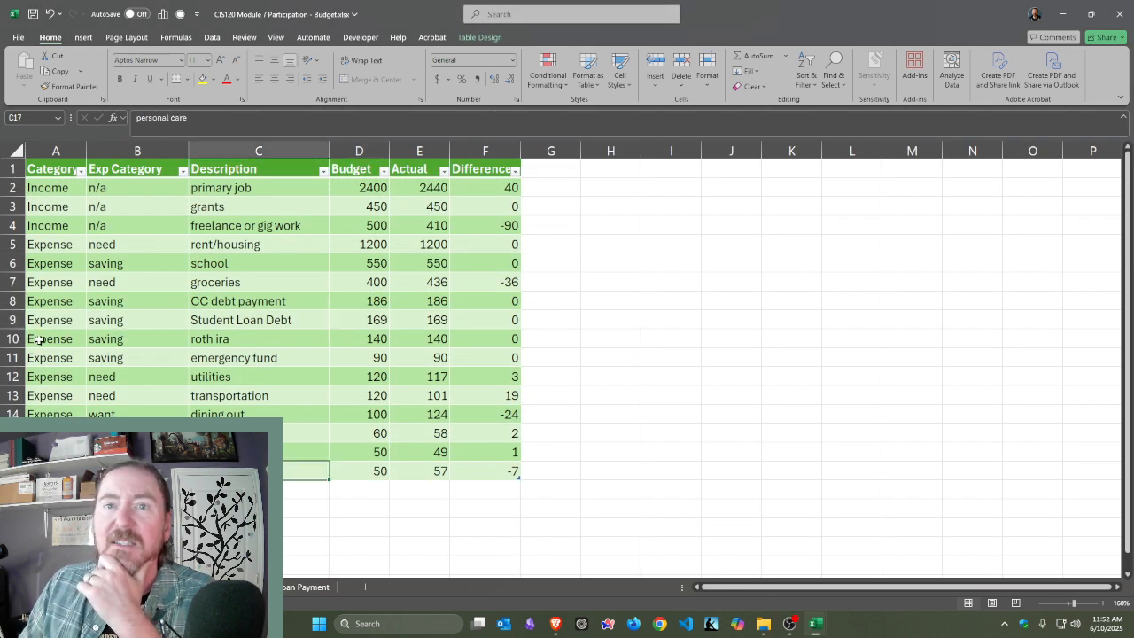
pyautogui.moveTo(40, 340); pyautogui.dragTo(545, 339)
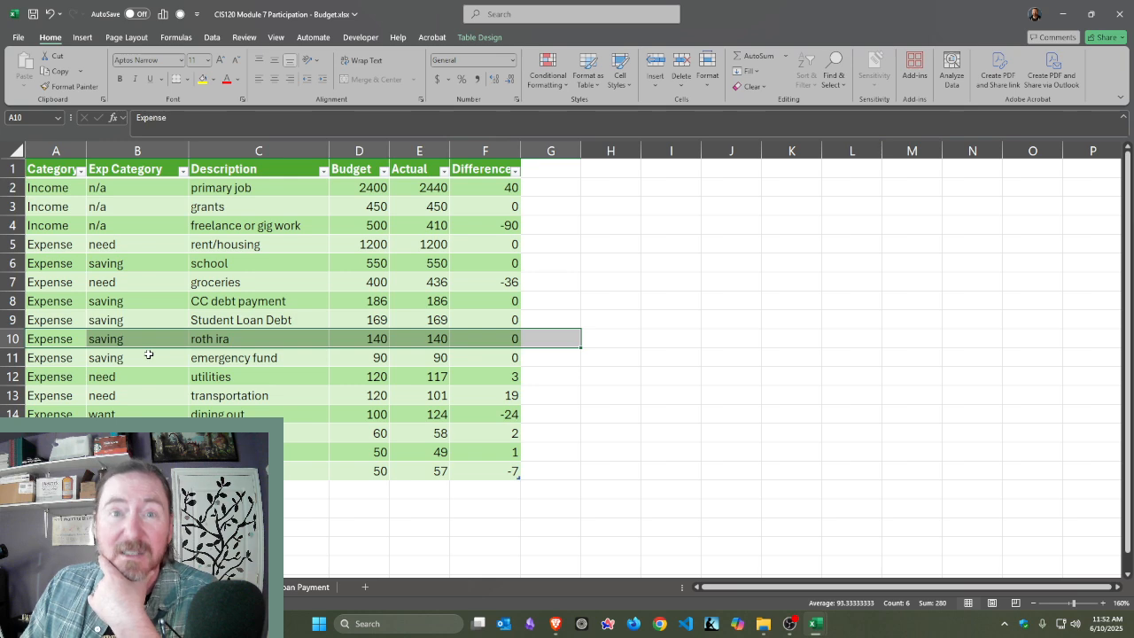
# Add a new worksheet after the loan payment sheet and name it "Roth IRA".
pyautogui.click(309, 588)
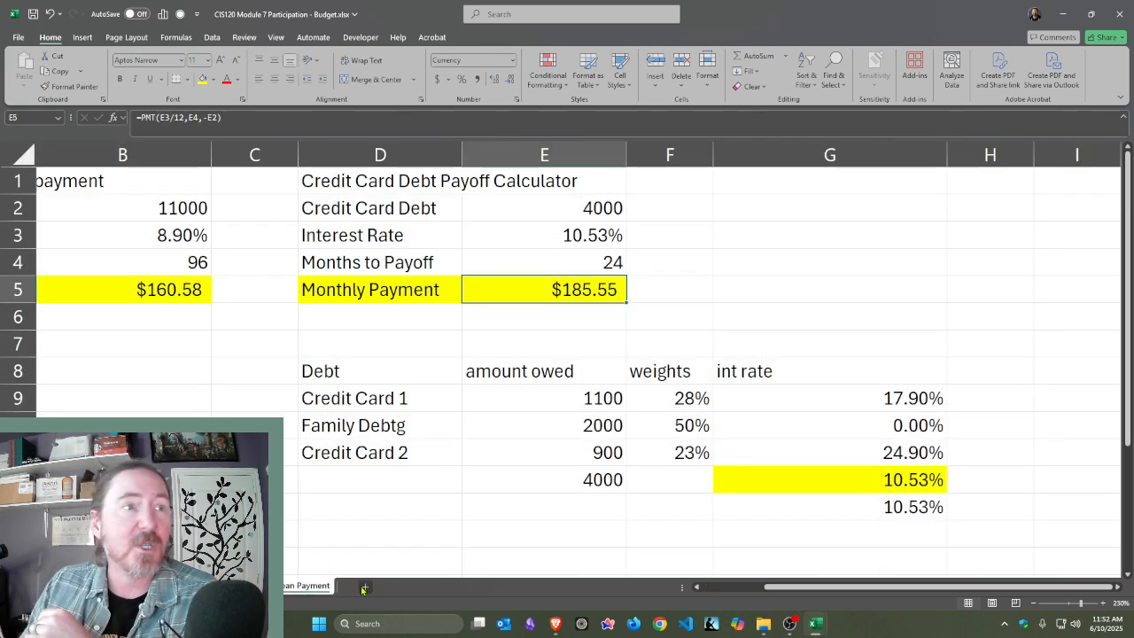
pyautogui.click(363, 588)
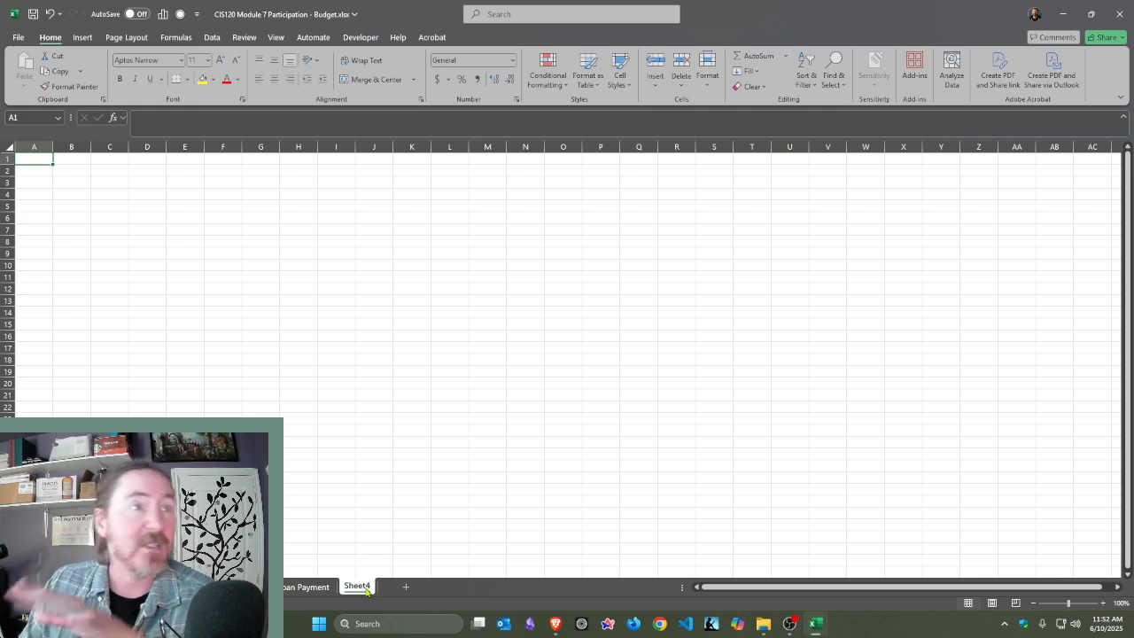
pyautogui.doubleClick(358, 587)
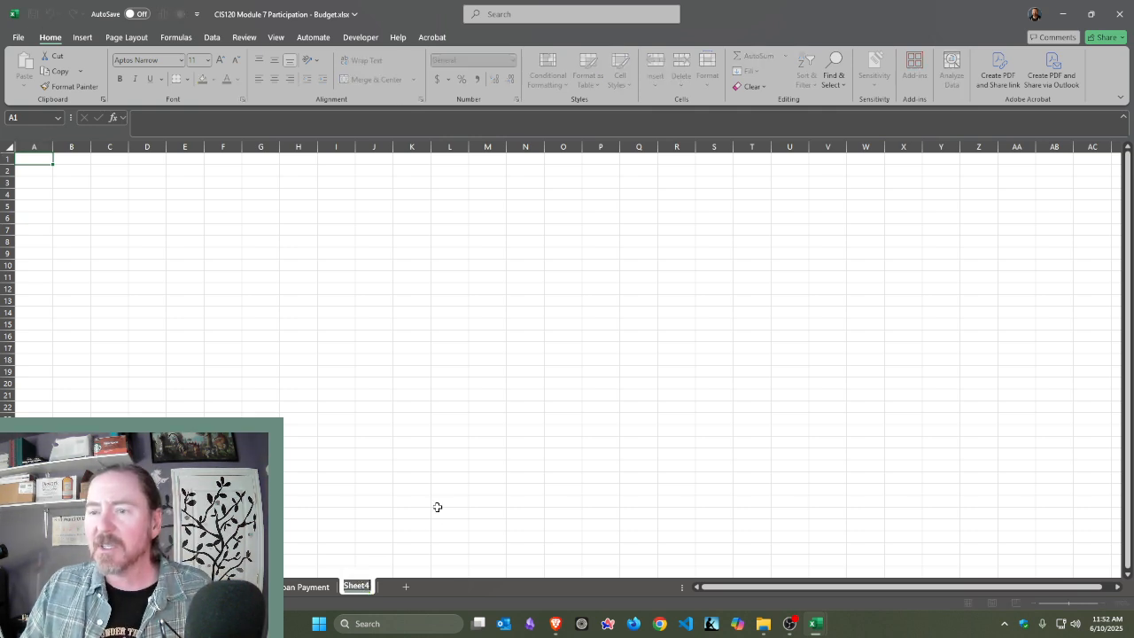
pyautogui.write('Roth IRA')
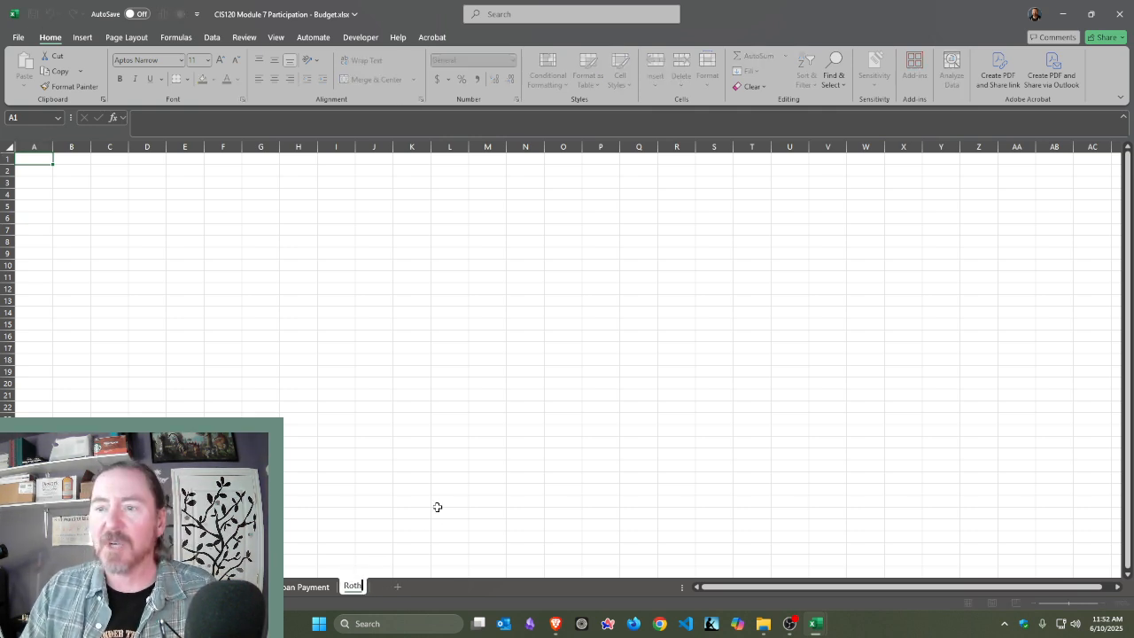
pyautogui.press('Return')
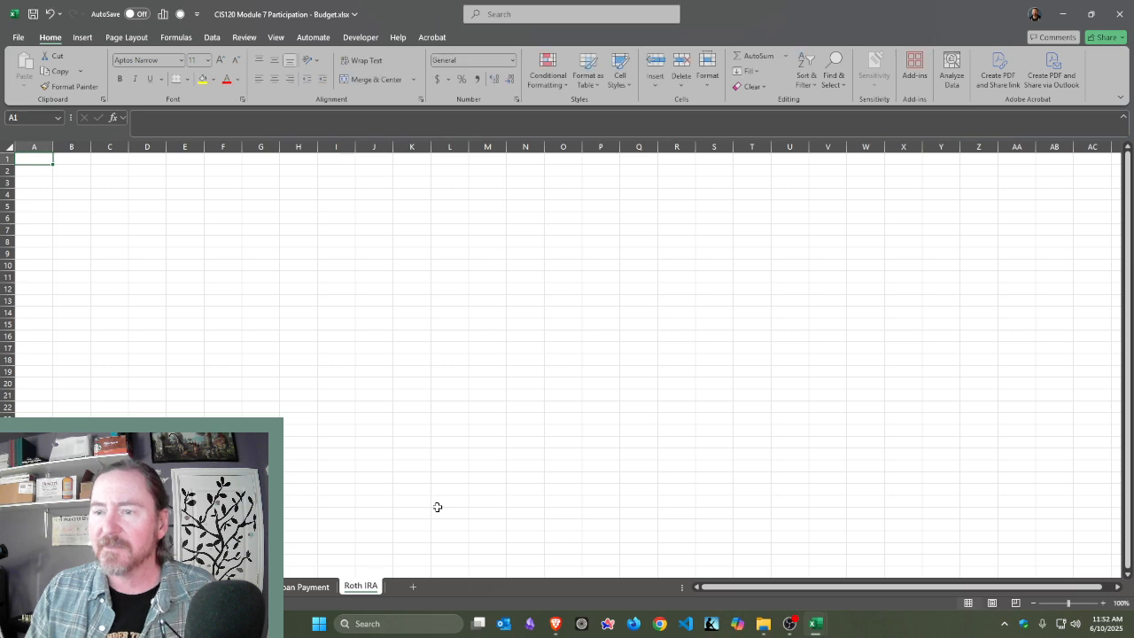
# Enter the title "Investing for Retirement" in A1 of the Roth IRA sheet.
pyautogui.click(1102, 604)
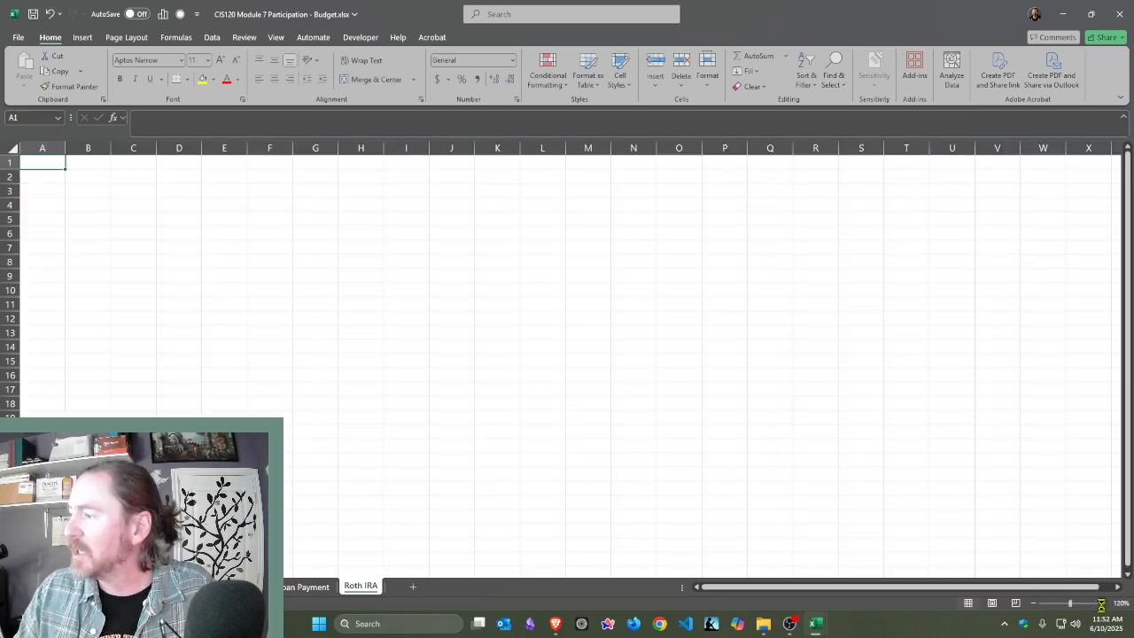
pyautogui.click(1103, 604)
pyautogui.click(1102, 604)
pyautogui.click(1102, 605)
pyautogui.click(1103, 604)
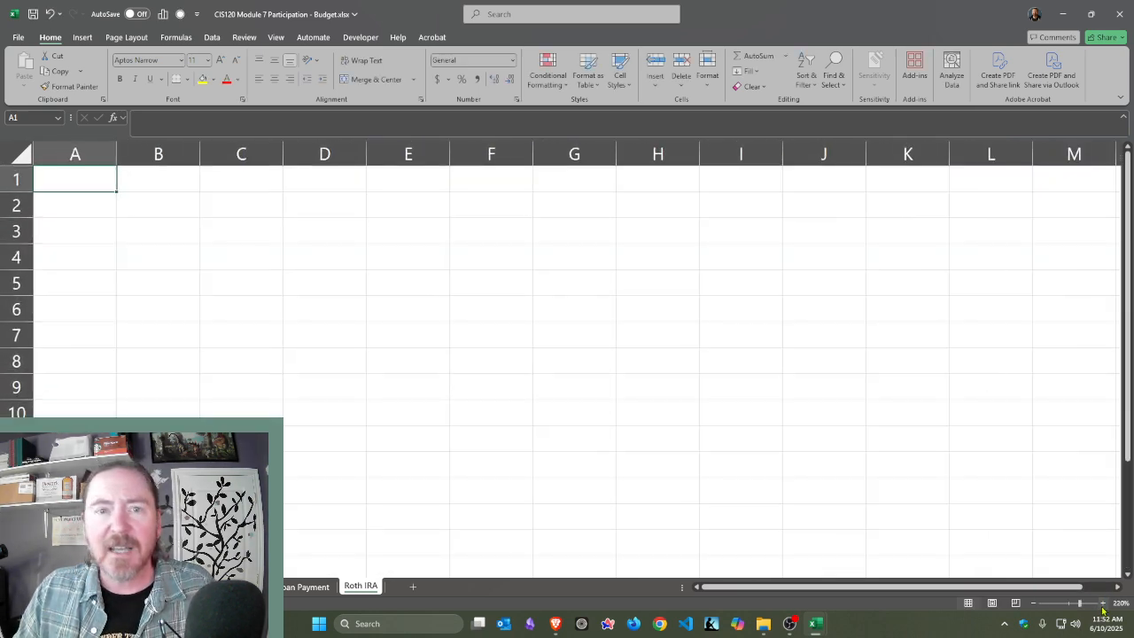
pyautogui.click(1102, 604)
pyautogui.click(1102, 604)
pyautogui.click(1102, 604)
pyautogui.click(1102, 604)
pyautogui.click(1103, 604)
pyautogui.click(1102, 605)
pyautogui.click(536, 390)
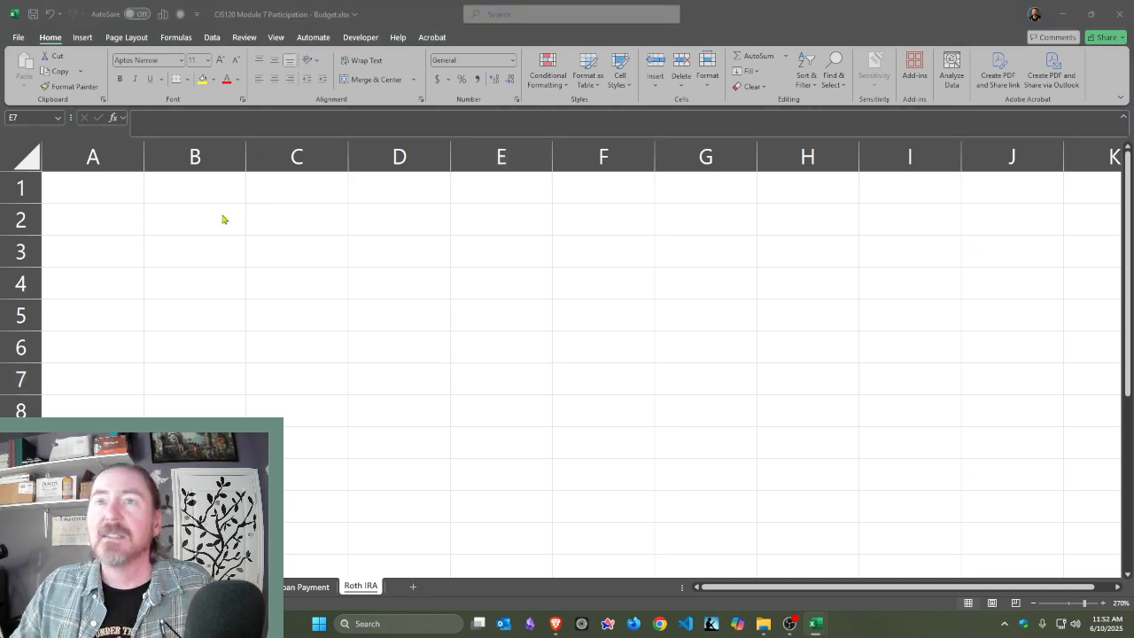
pyautogui.click(95, 195)
pyautogui.write('Inv')
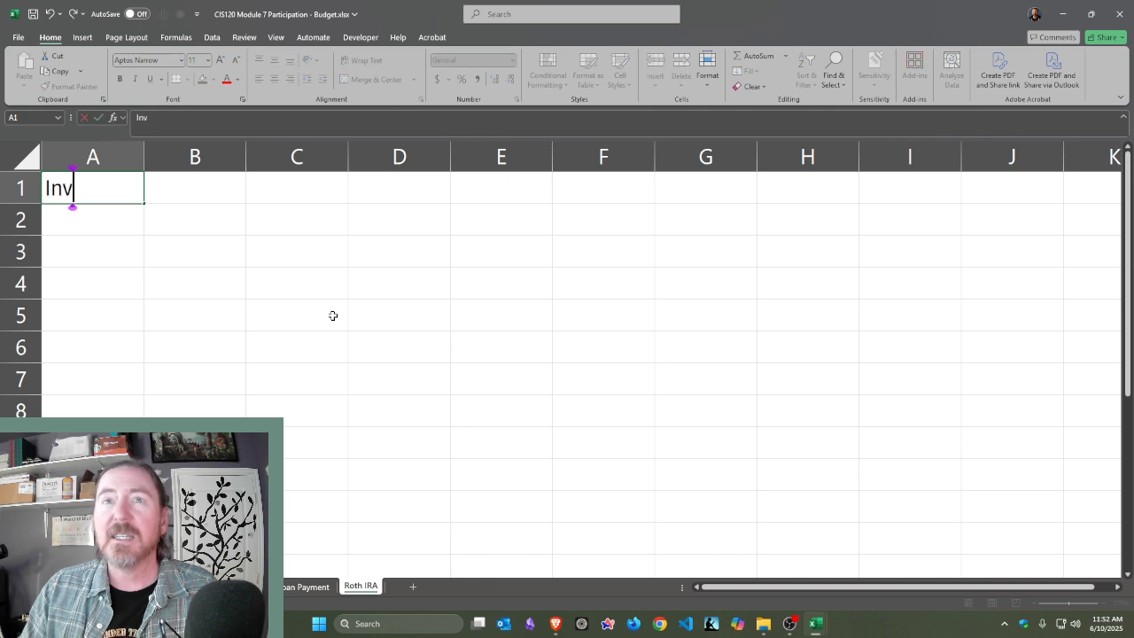
pyautogui.write('esting for Retirement')
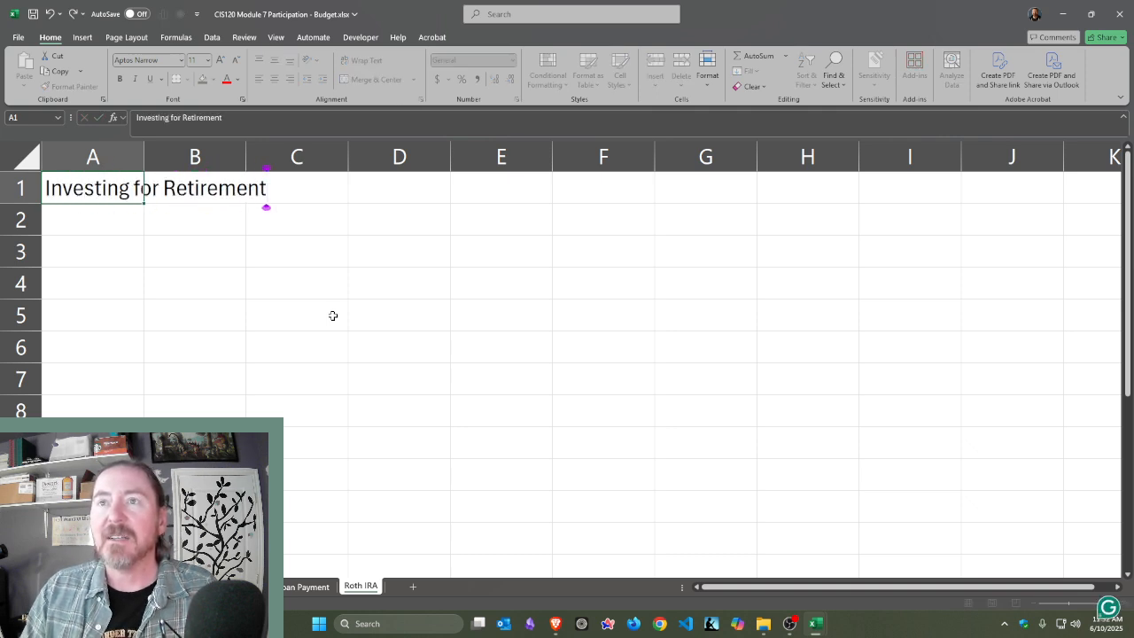
pyautogui.press('Return')
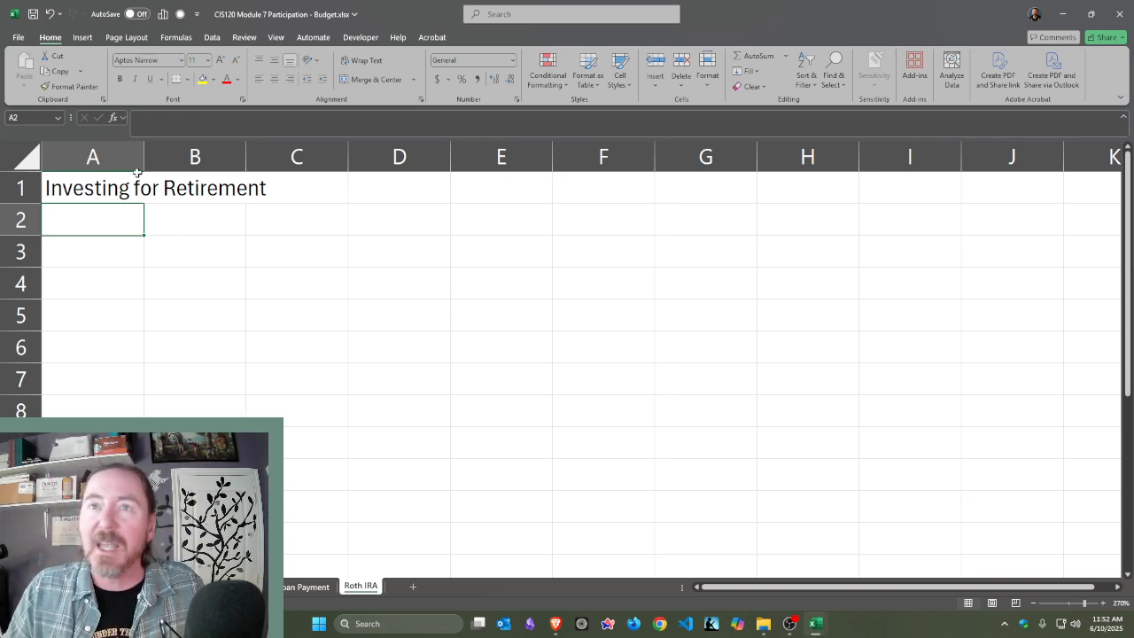
# Widen columns A and B equally so that the title fits within column A.
pyautogui.moveTo(102, 157); pyautogui.dragTo(183, 156)
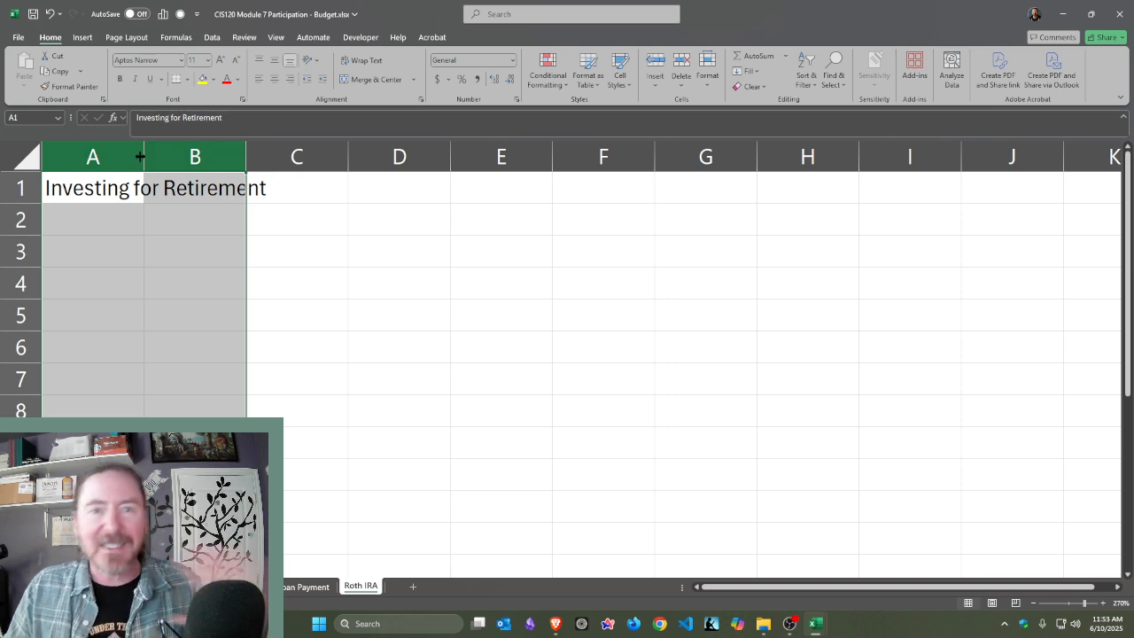
pyautogui.moveTo(146, 156); pyautogui.dragTo(276, 156)
pyautogui.click(272, 296)
pyautogui.click(207, 224)
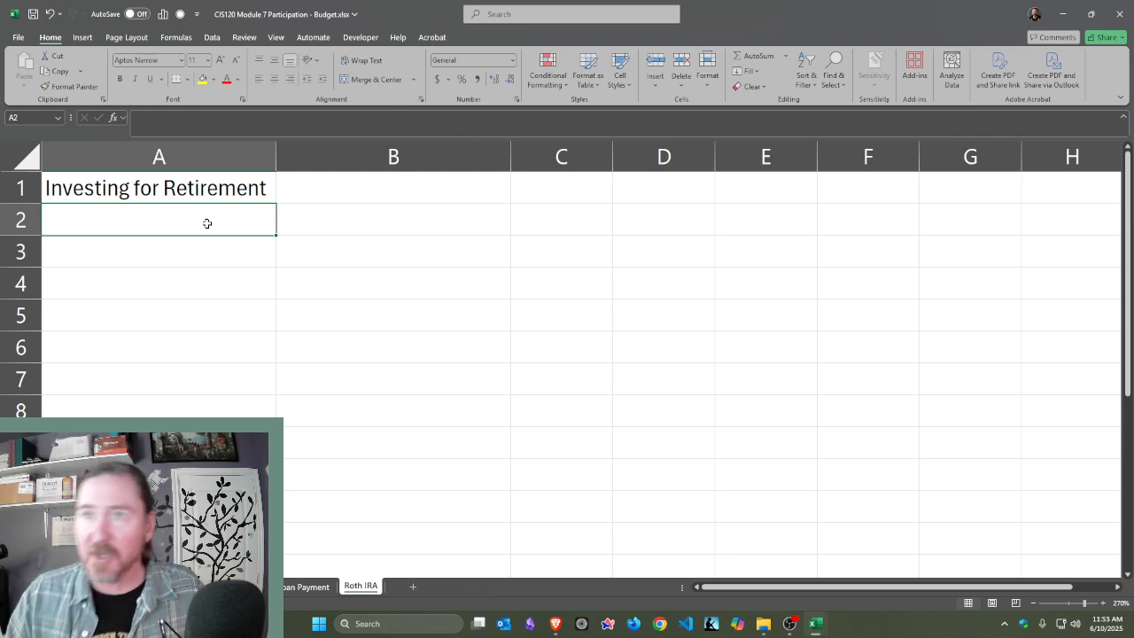
# Enter the labels "Retirment Age", "Current Age" and "Years Left" in A2:A4.
pyautogui.click(244, 283)
pyautogui.click(232, 217)
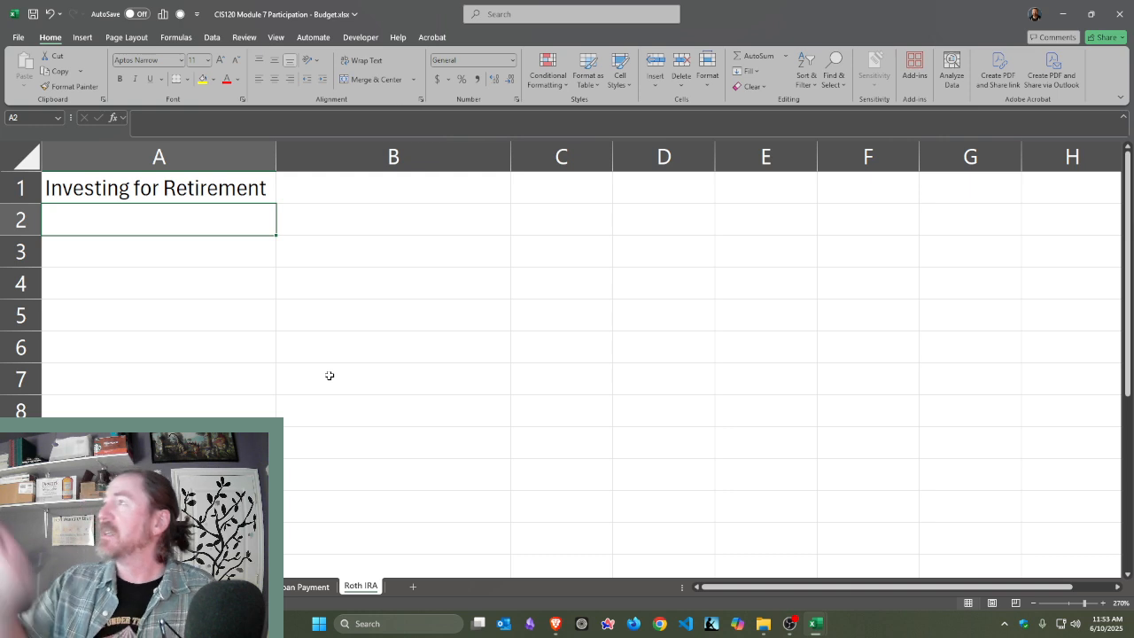
pyautogui.write('Retir')
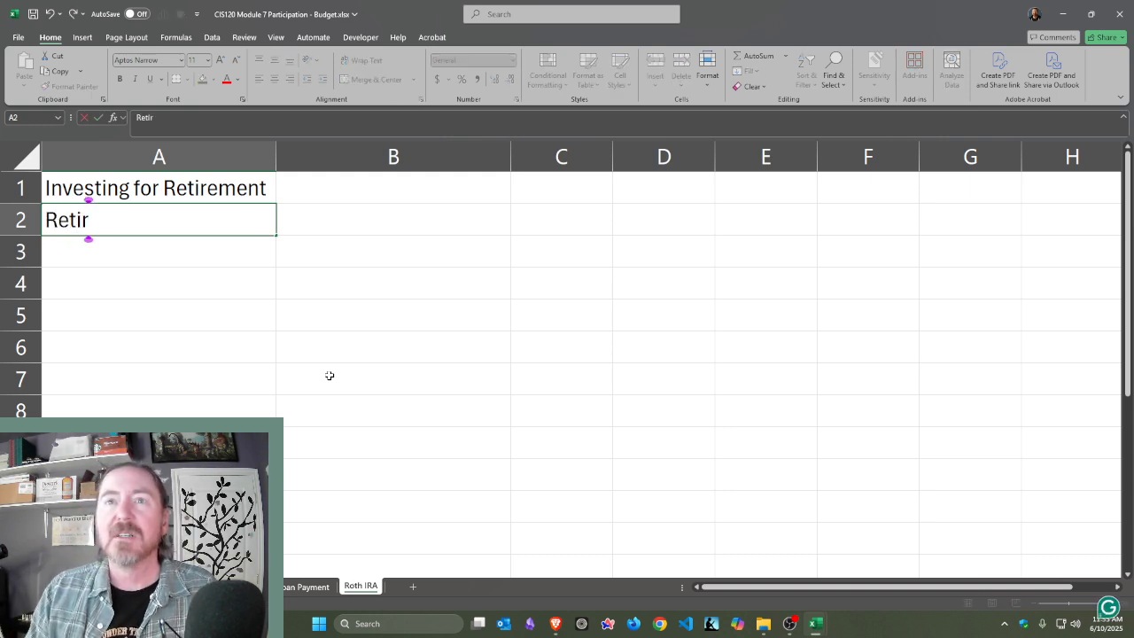
pyautogui.write('ment Age')
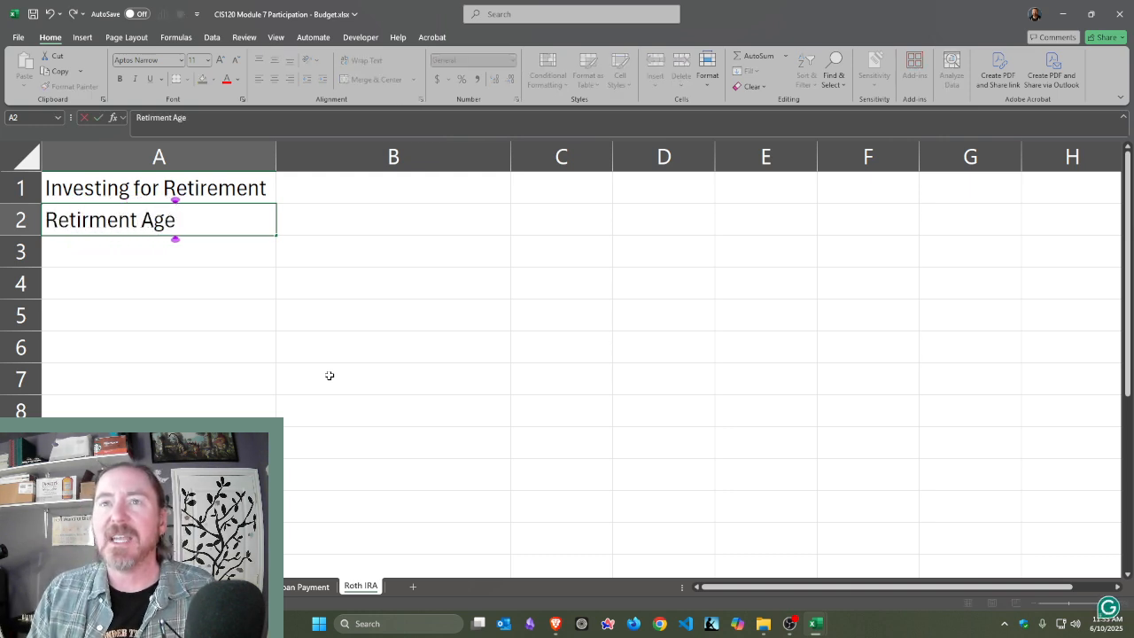
pyautogui.press('Return')
pyautogui.write('Current Age')
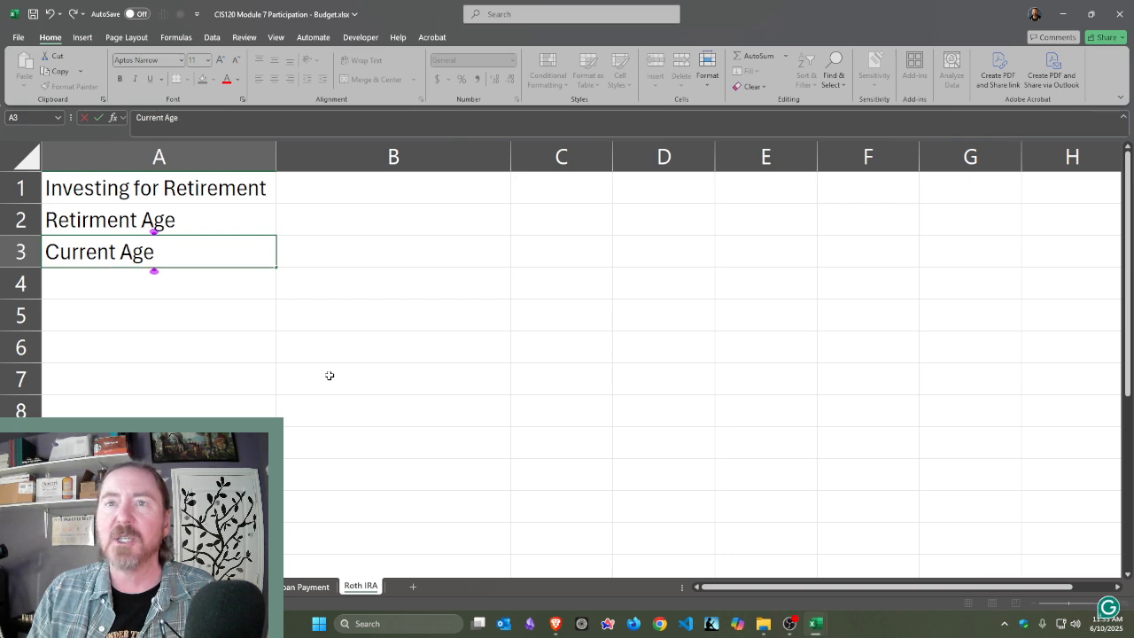
pyautogui.press('Return')
pyautogui.write('Years')
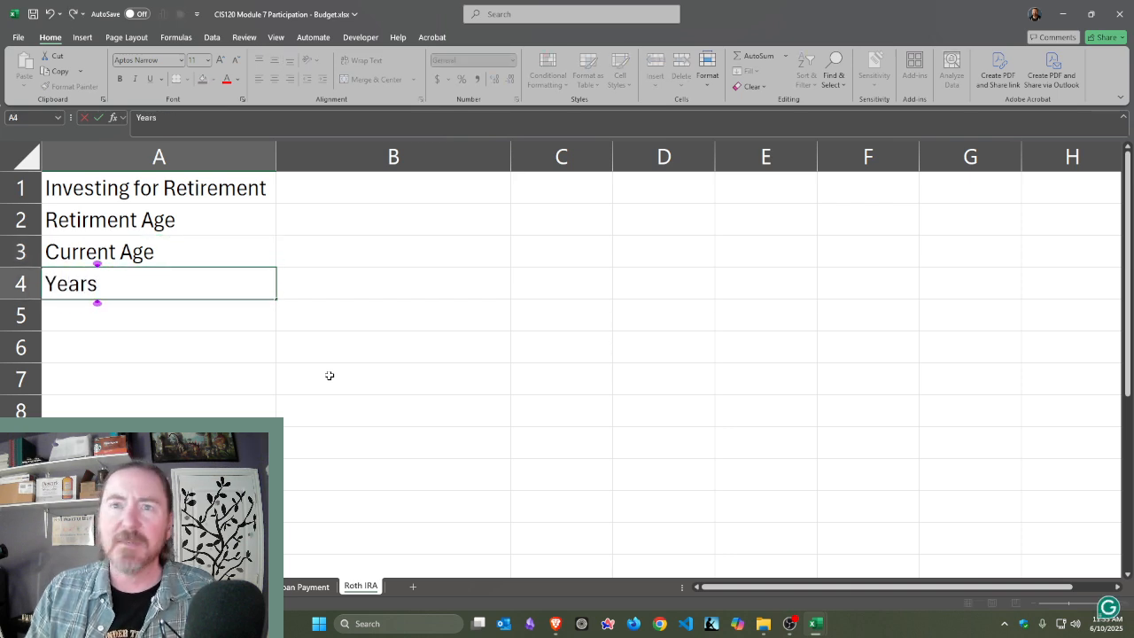
pyautogui.write(' Left')
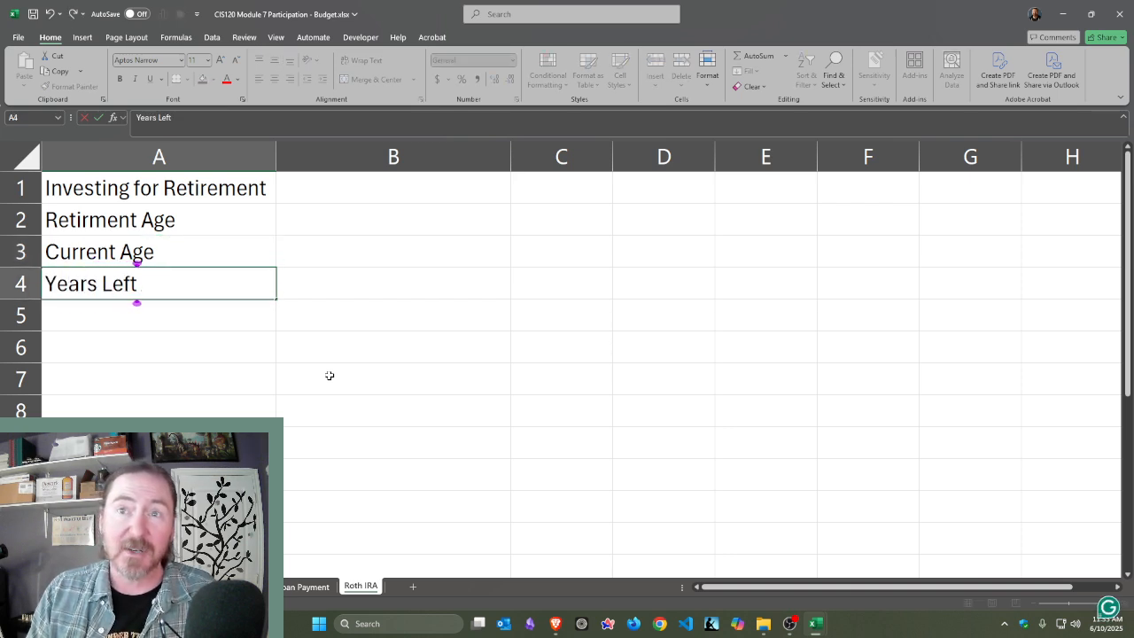
pyautogui.press('Return')
pyautogui.click(404, 213)
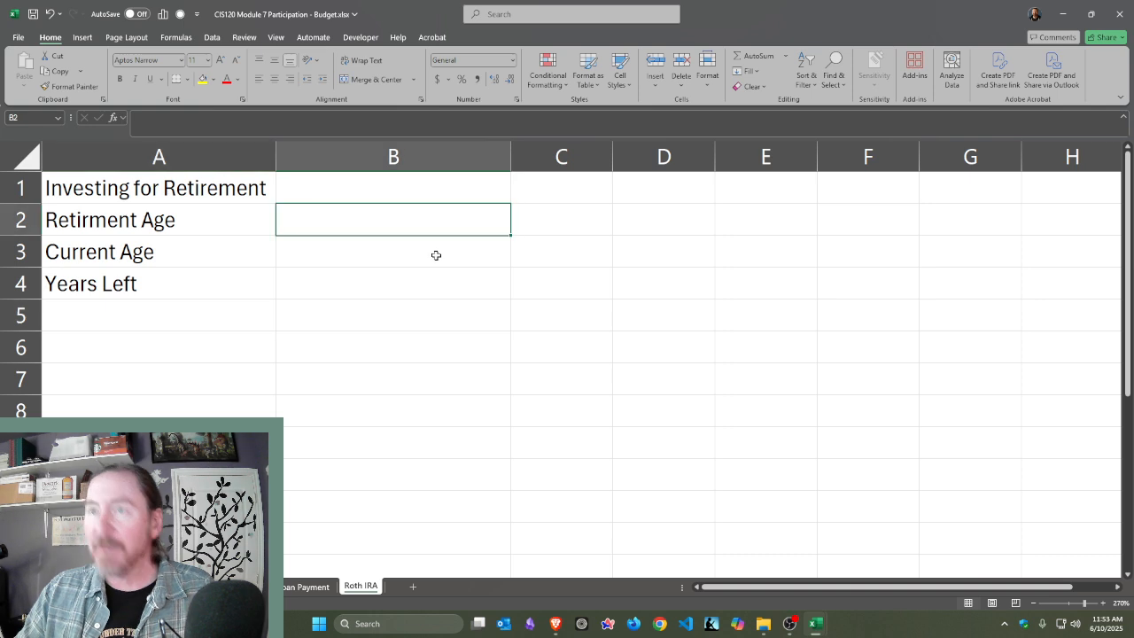
# Enter 67 as the retirement age in B2 and 23 as the current age in B3.
pyautogui.write('67')
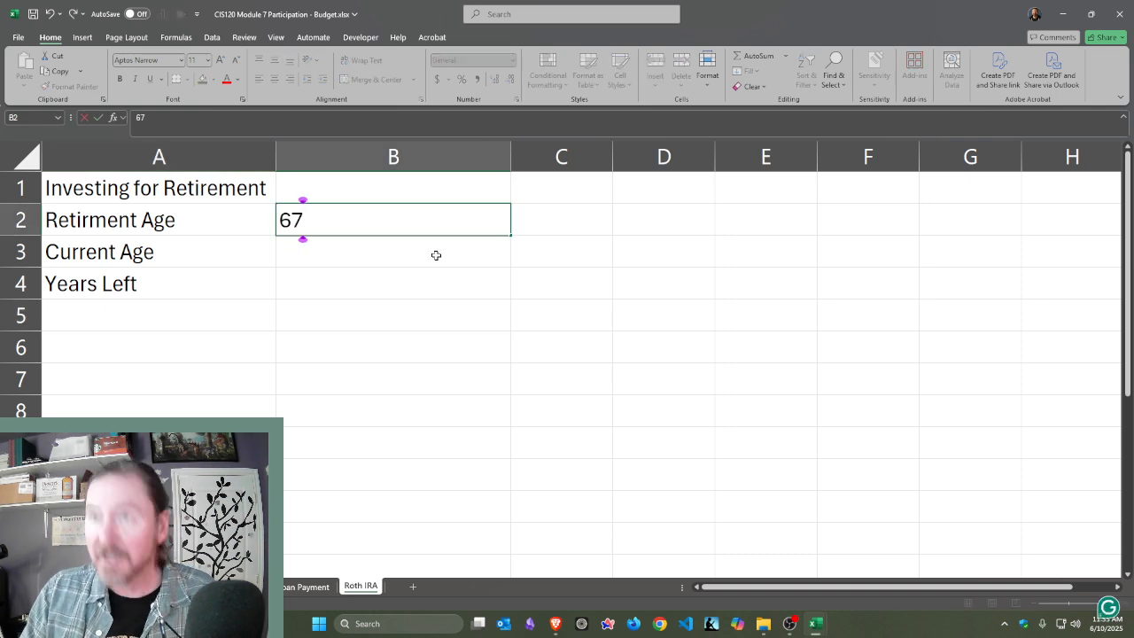
pyautogui.press('Return')
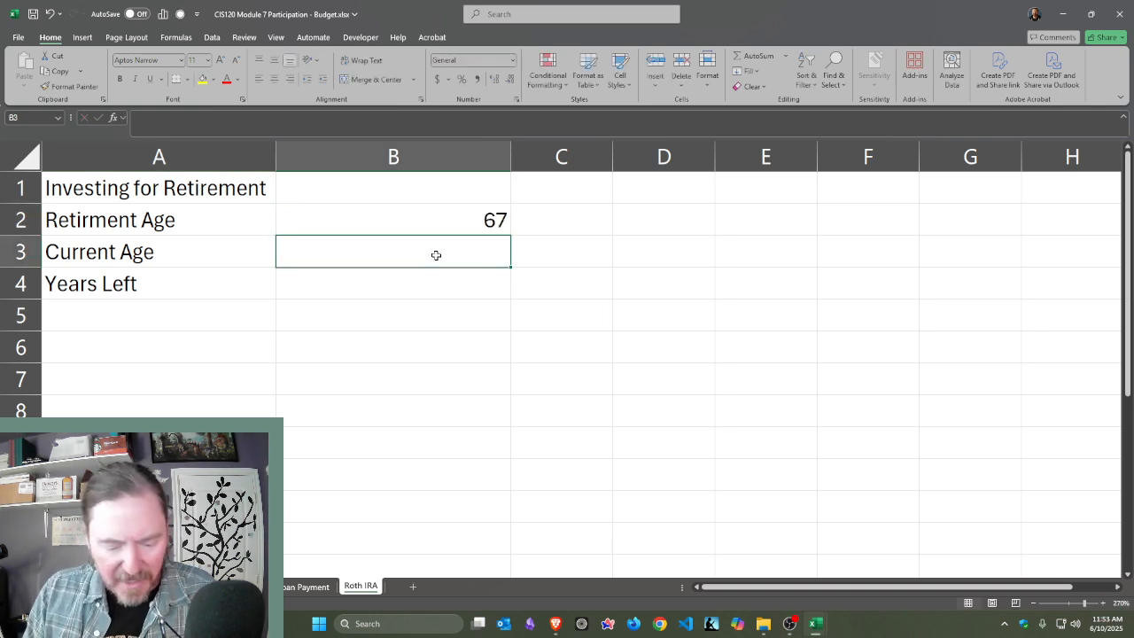
pyautogui.write('23')
pyautogui.press('Return')
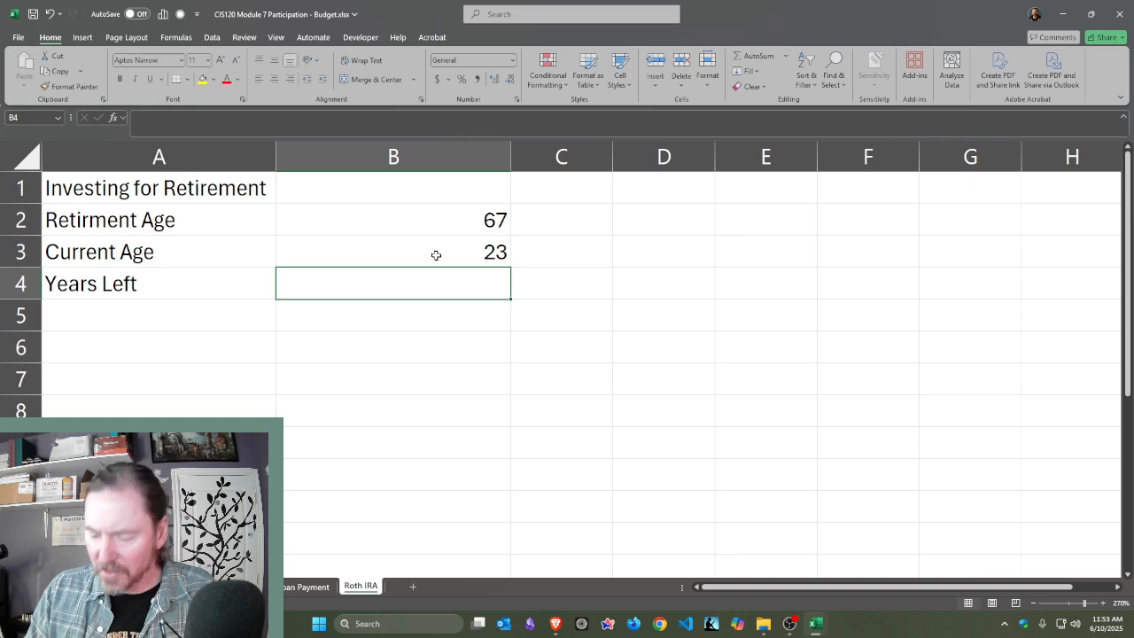
# Calculate the years left in B4 with the formula =B2-B3.
pyautogui.write('=')
pyautogui.click(483, 221)
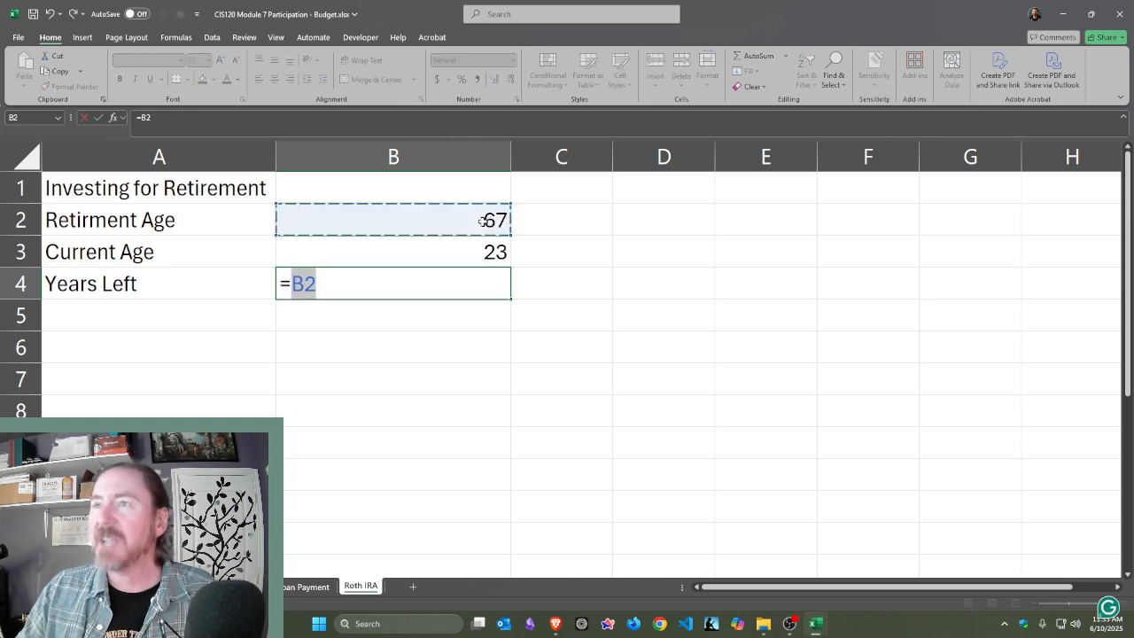
pyautogui.write('-')
pyautogui.click(465, 249)
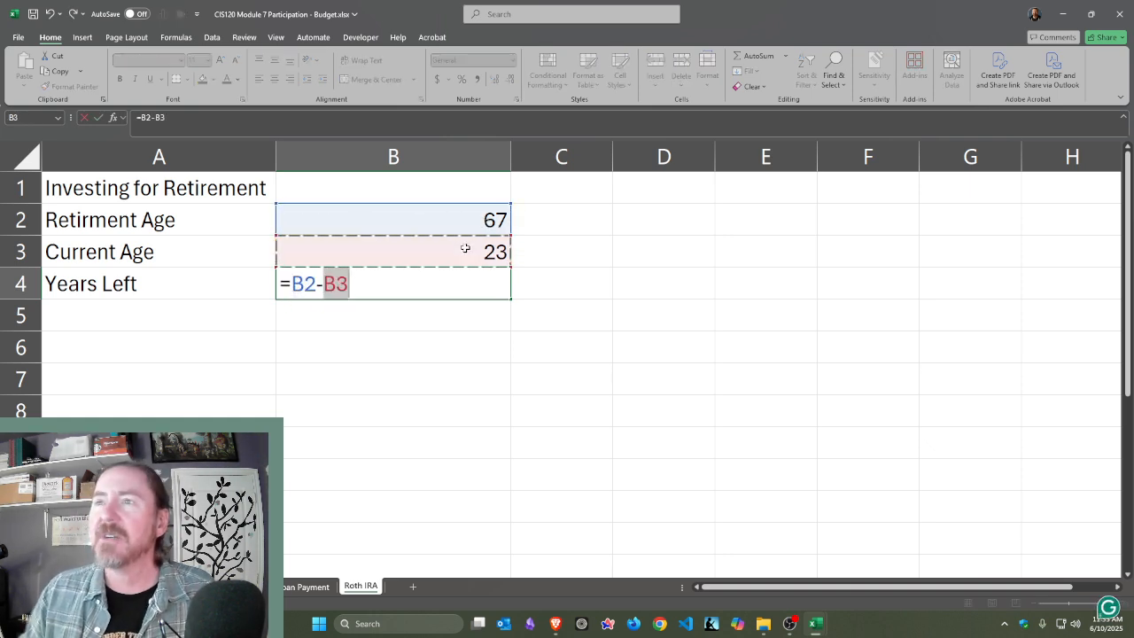
pyautogui.press('Return')
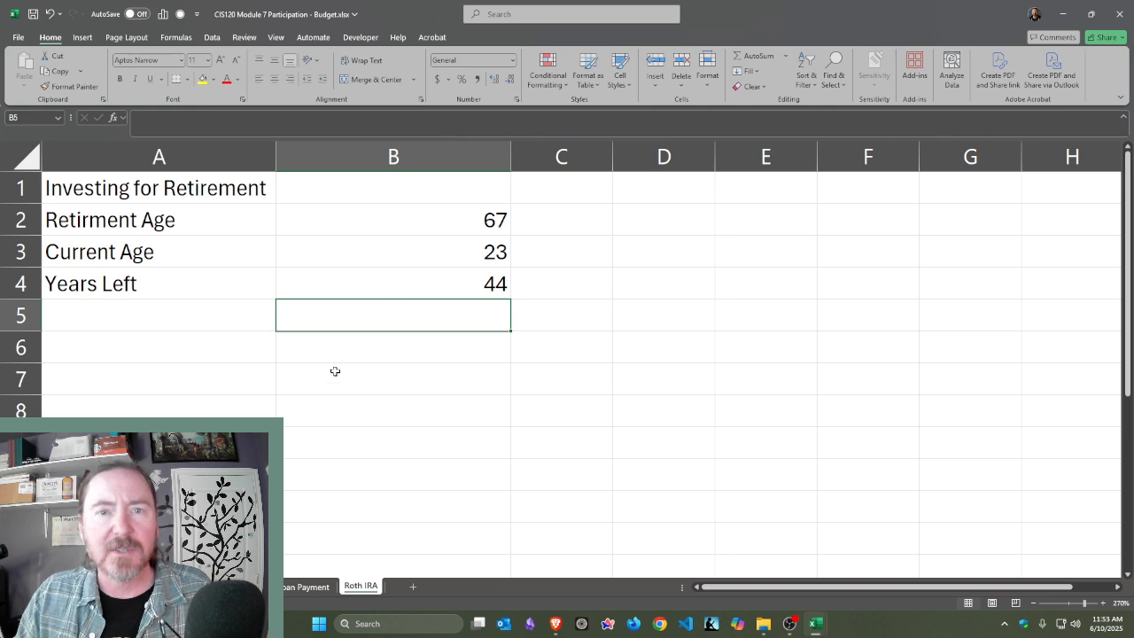
# Enter the labels "Monthly Investing" in A5 and "Existing IRA Balance" in A6.
pyautogui.click(316, 346)
pyautogui.click(318, 326)
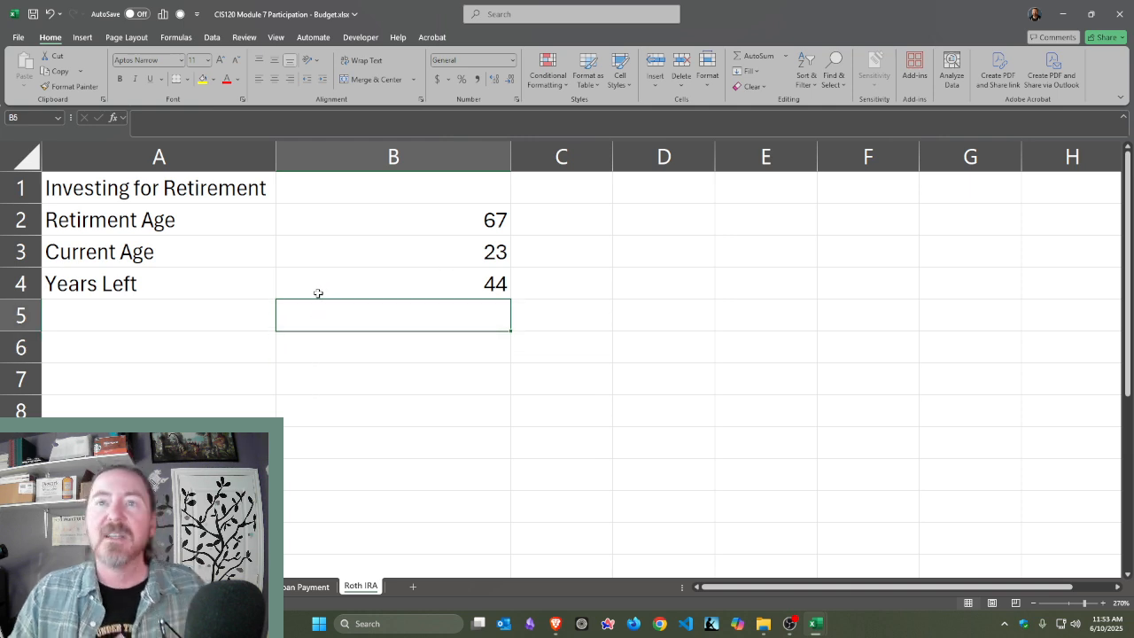
pyautogui.click(202, 318)
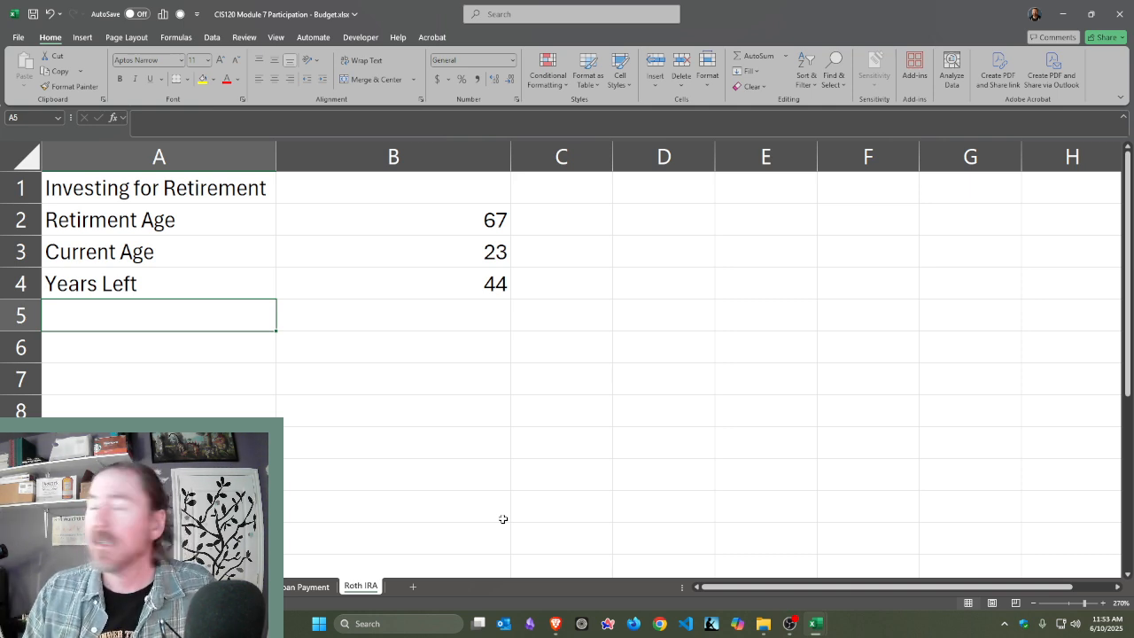
pyautogui.write('Monthly')
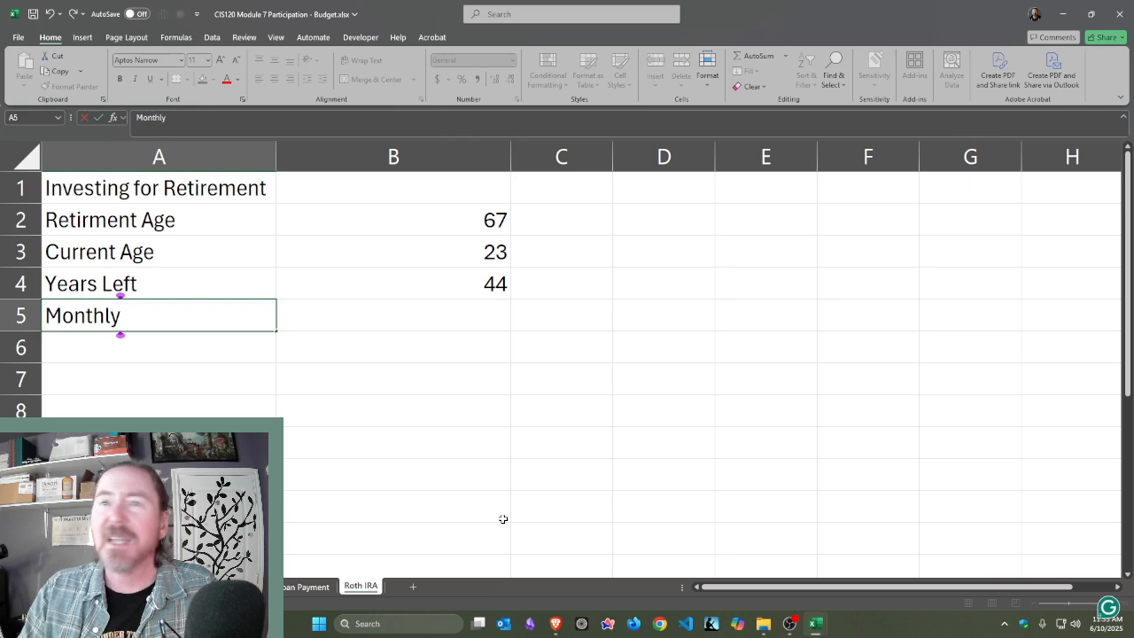
pyautogui.write(' Investing')
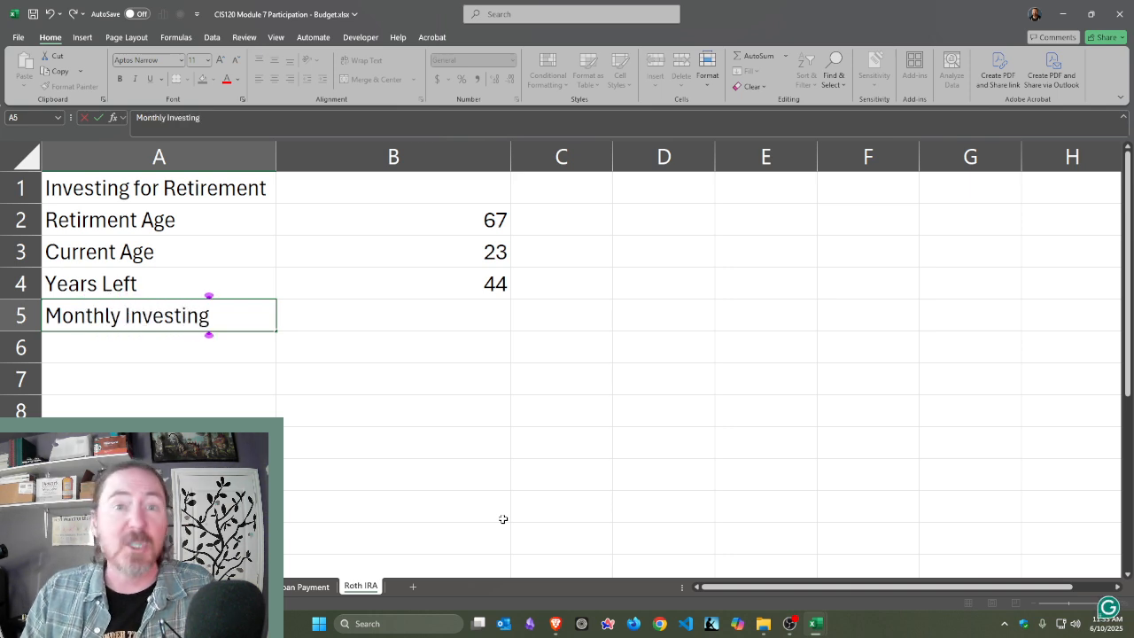
pyautogui.press('Return')
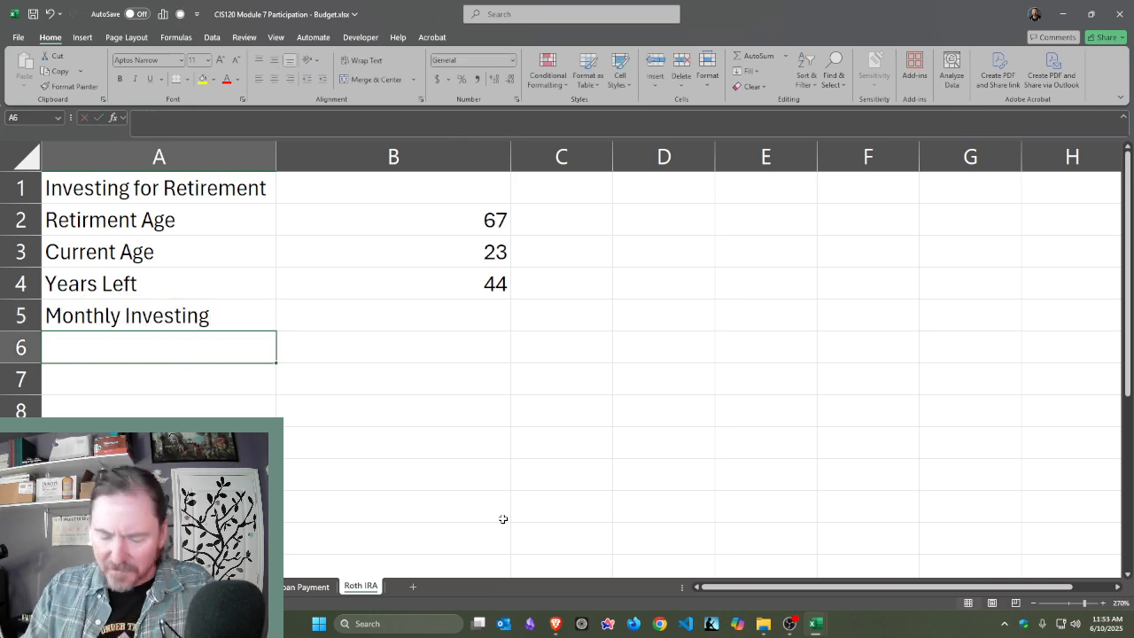
pyautogui.write('Existing')
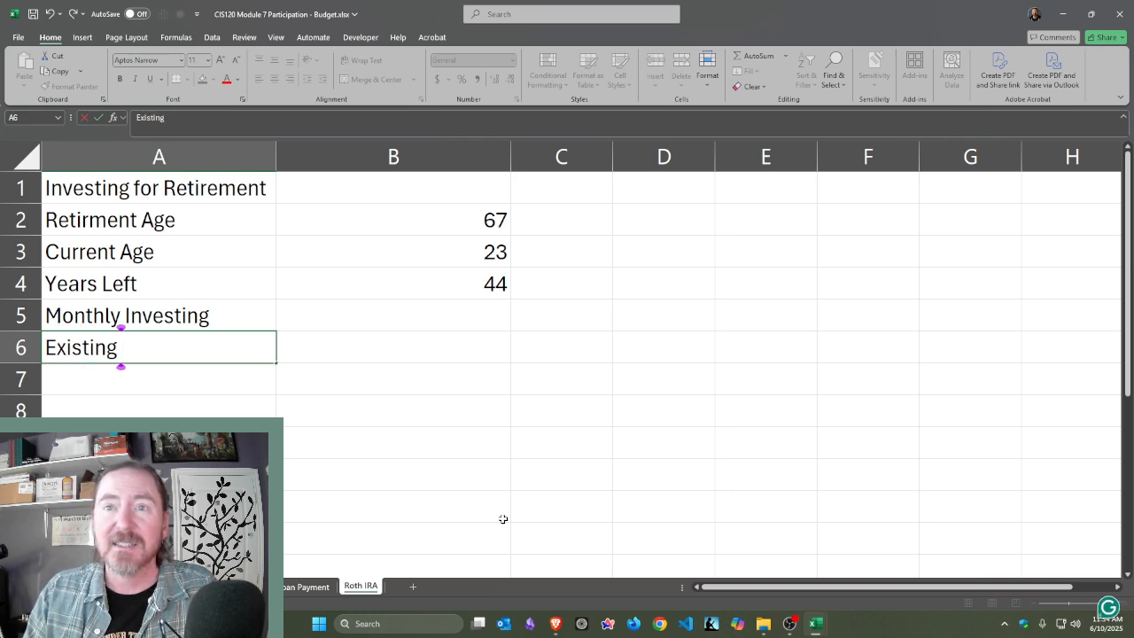
pyautogui.write(' I')
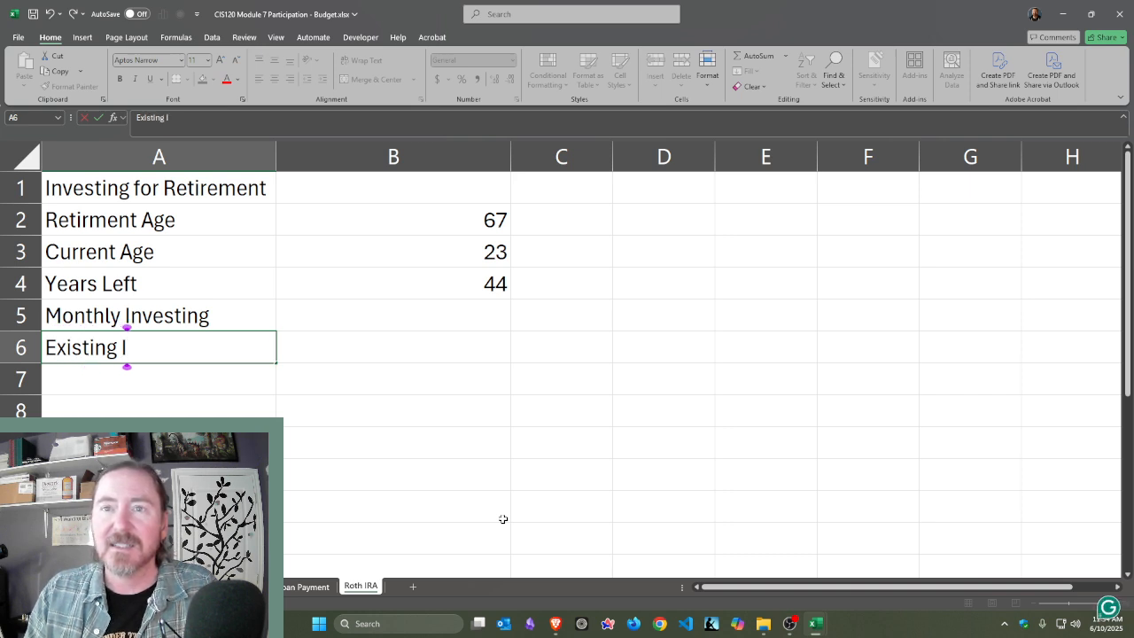
pyautogui.write('RA Balananc')
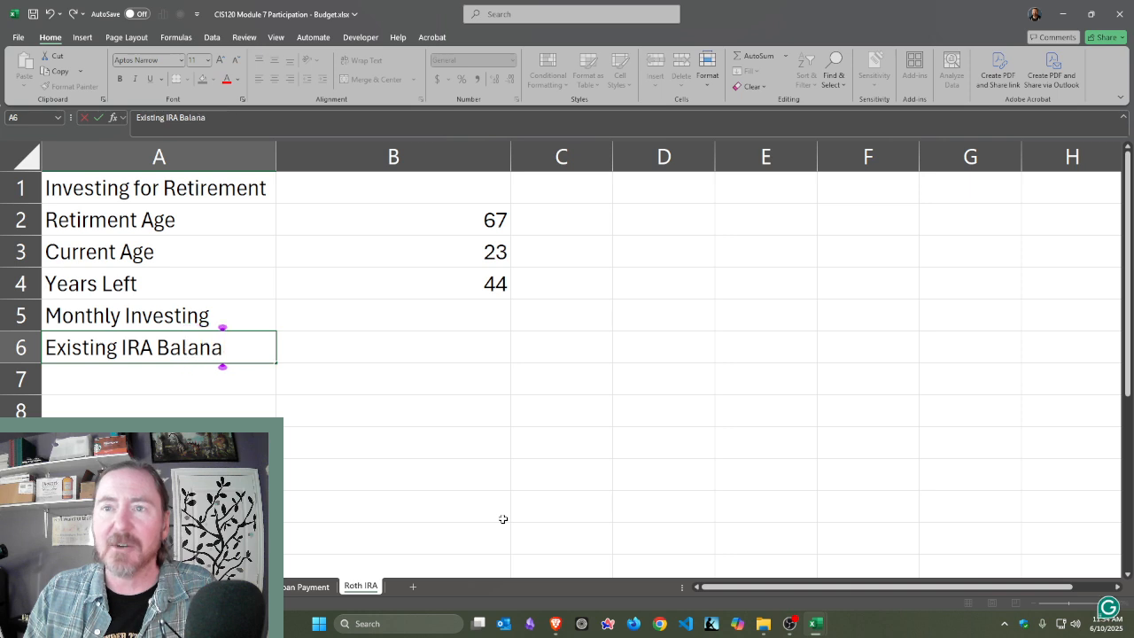
pyautogui.press('BackSpace')
pyautogui.press('BackSpace')
pyautogui.press('BackSpace')
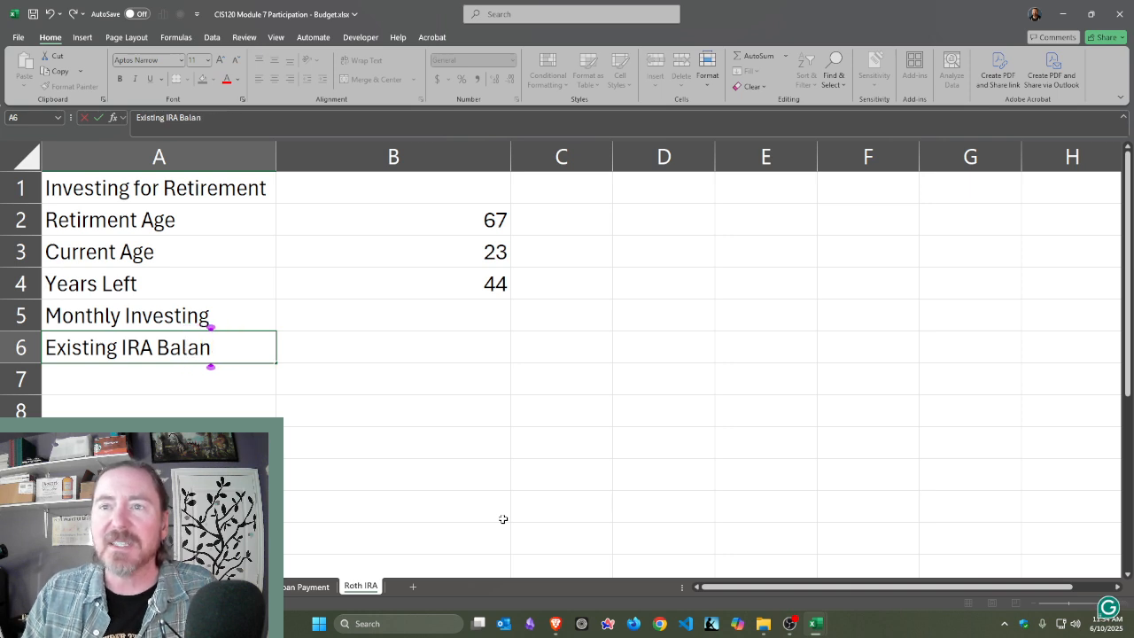
pyautogui.write('ce')
pyautogui.press('Return')
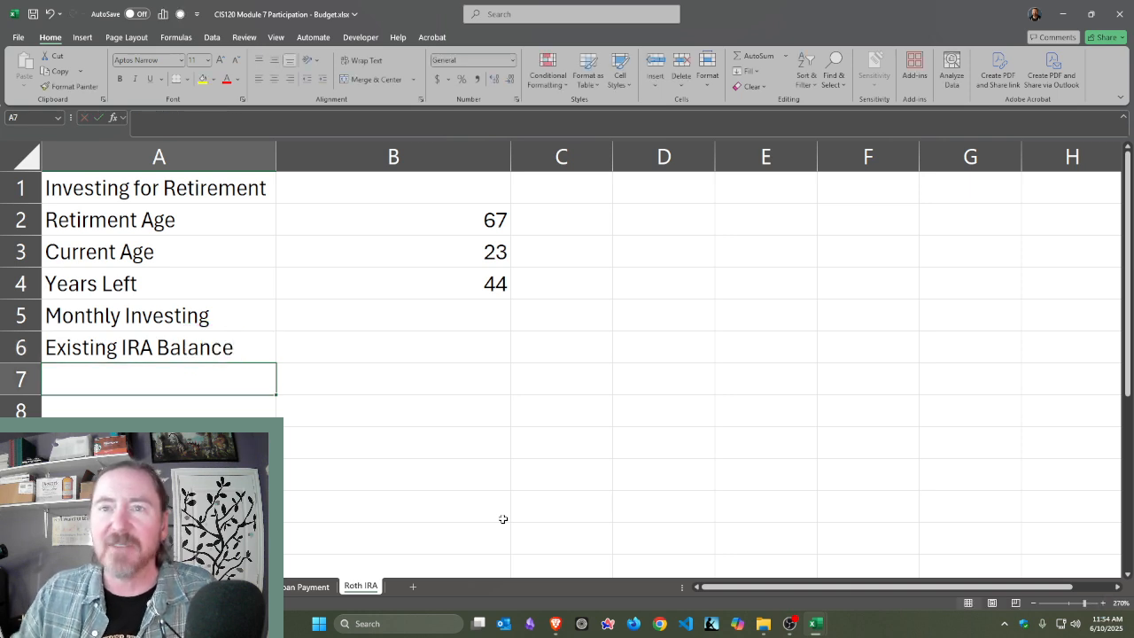
# Enter 100 as the monthly investing amount in B5 and 4320 as the existing IRA balance in B6.
pyautogui.click(494, 324)
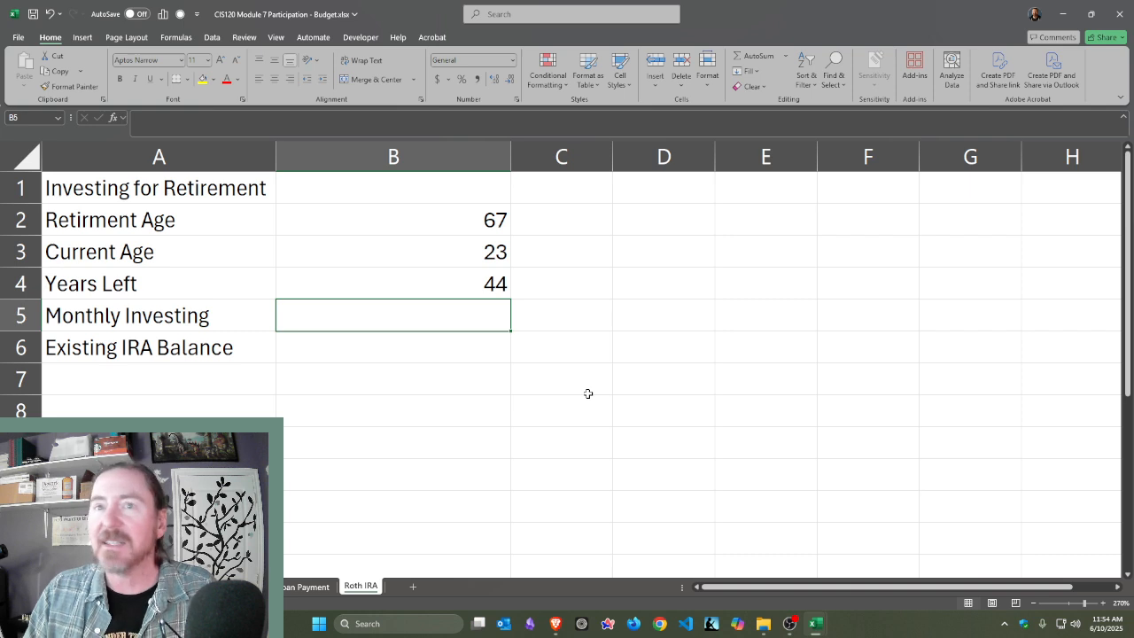
pyautogui.write('100')
pyautogui.press('Return')
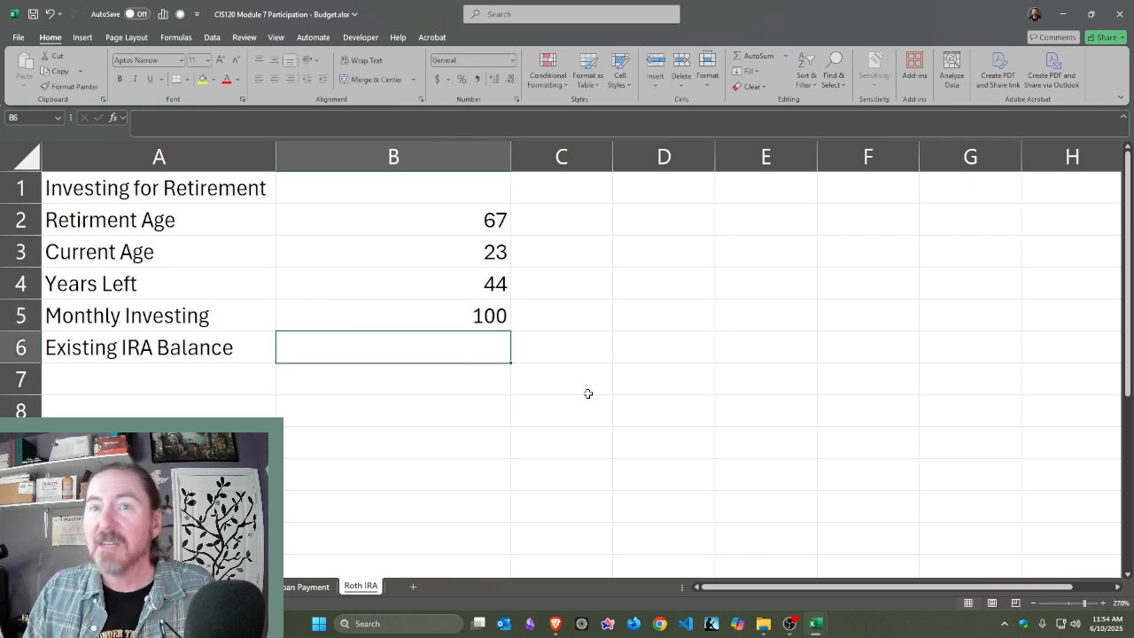
pyautogui.write('4')
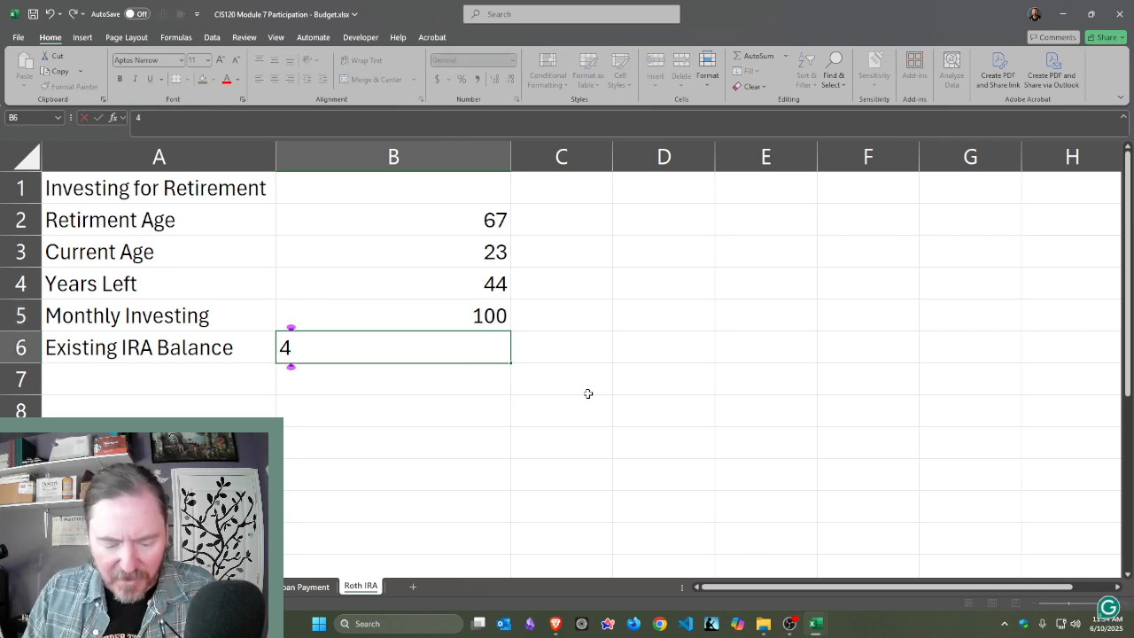
pyautogui.write('320')
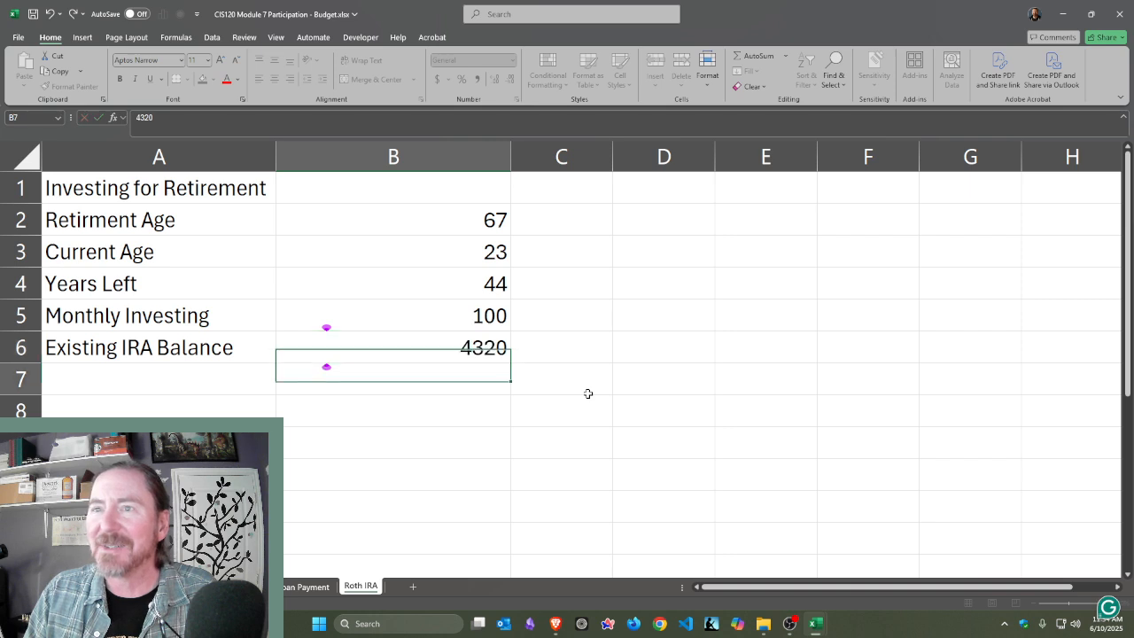
pyautogui.press('Return')
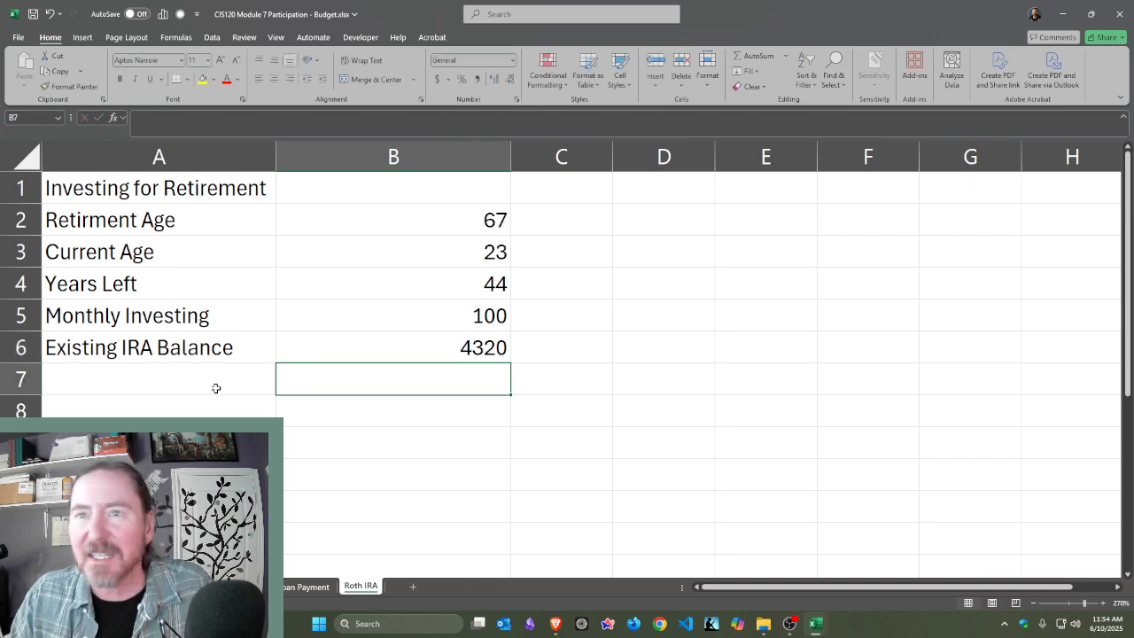
# Add the label "Rate of Return" in A7 with a value of 11% in B7.
pyautogui.click(184, 383)
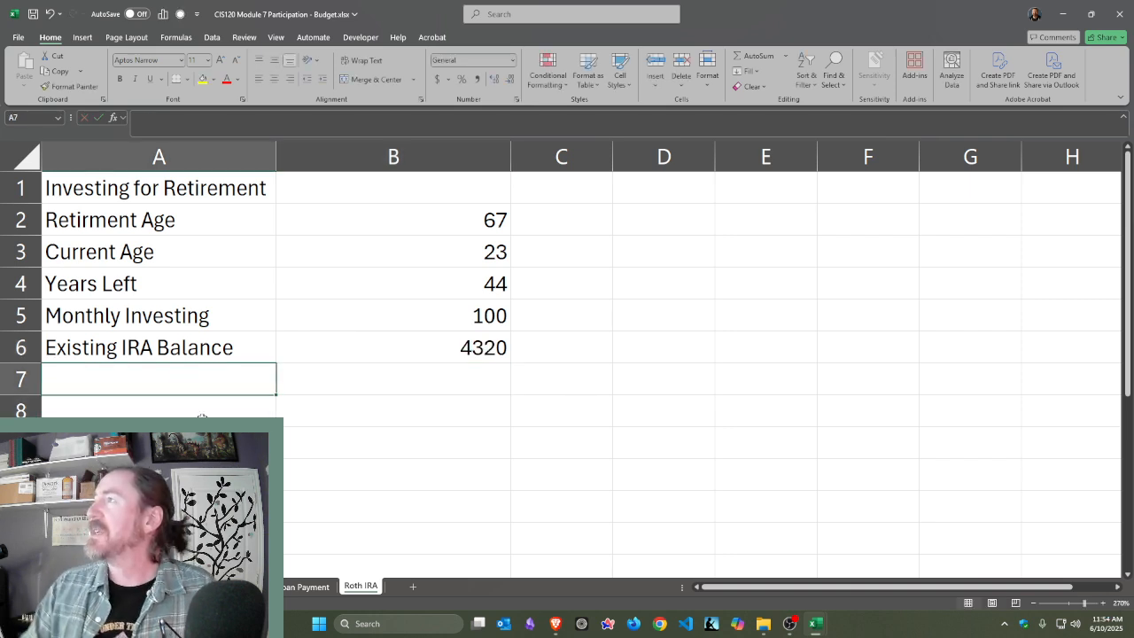
pyautogui.write('Rat')
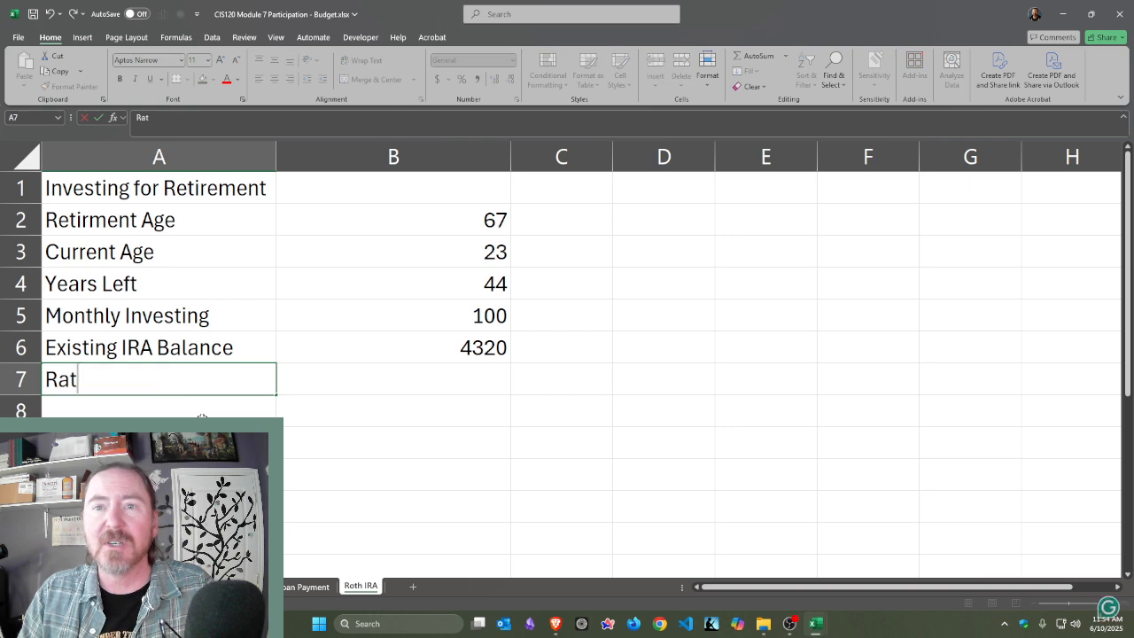
pyautogui.write('e of Return')
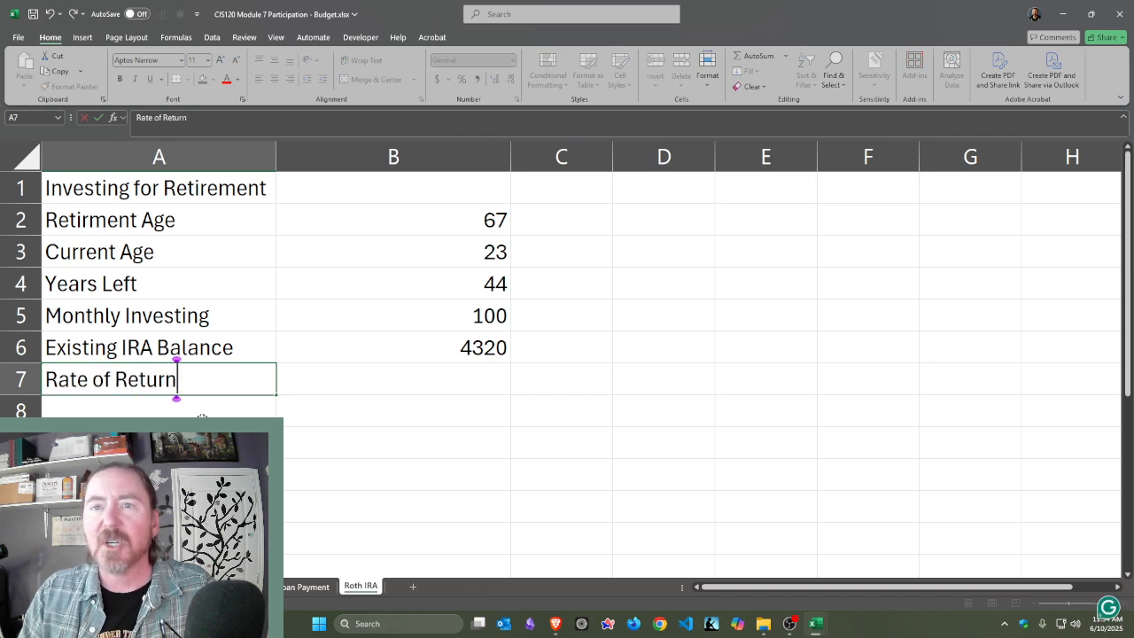
pyautogui.press('Tab')
pyautogui.write('11%')
pyautogui.press('Return')
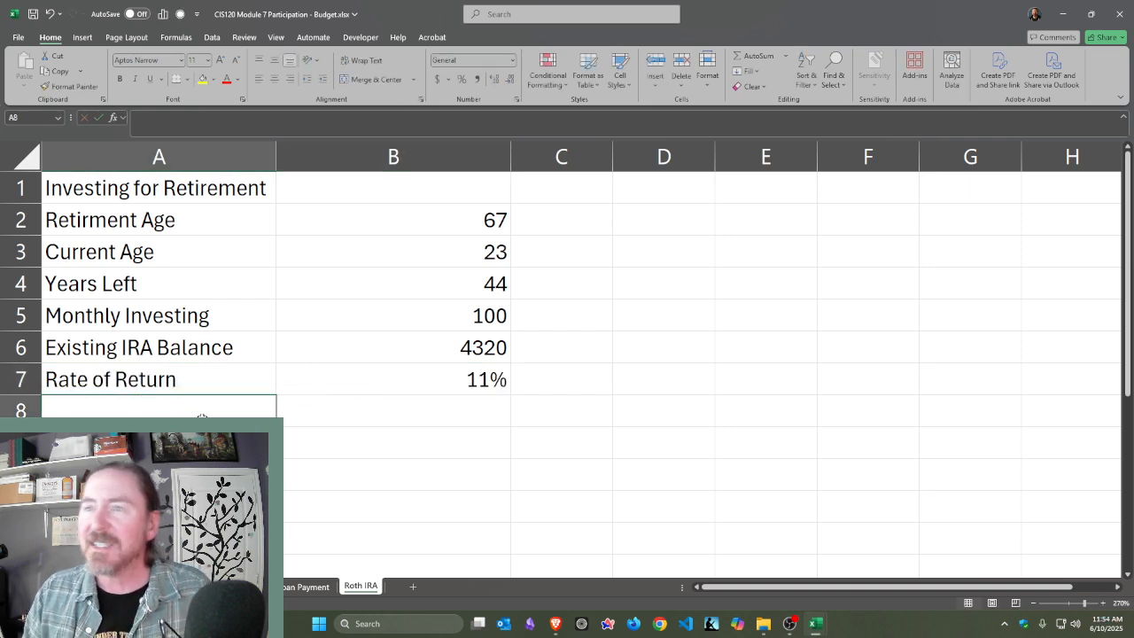
pyautogui.click(418, 287)
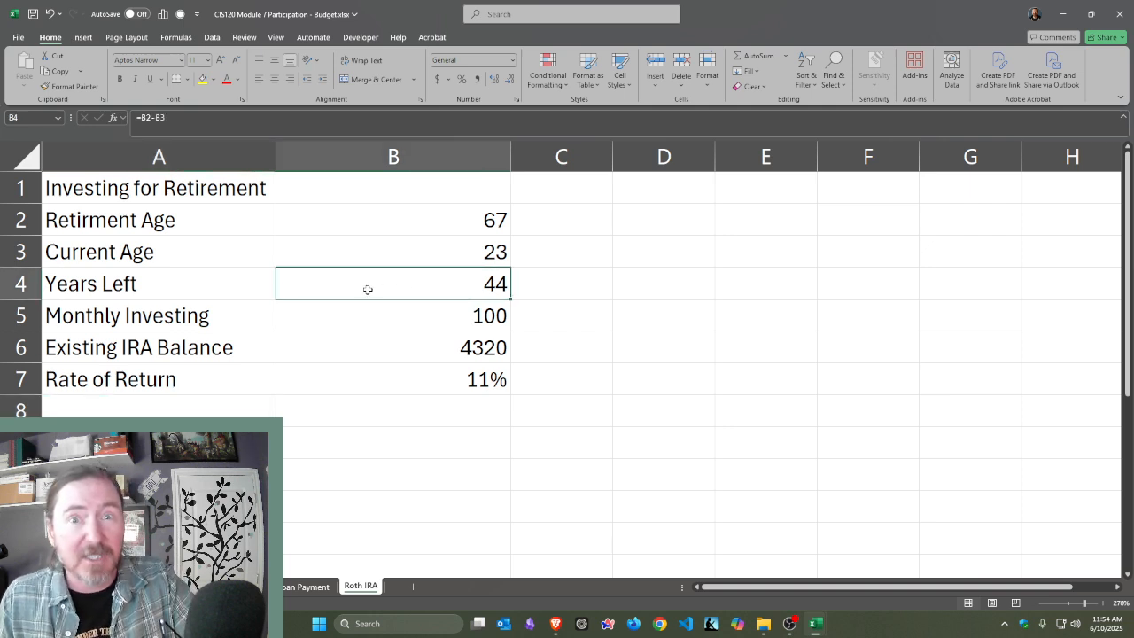
pyautogui.click(452, 375)
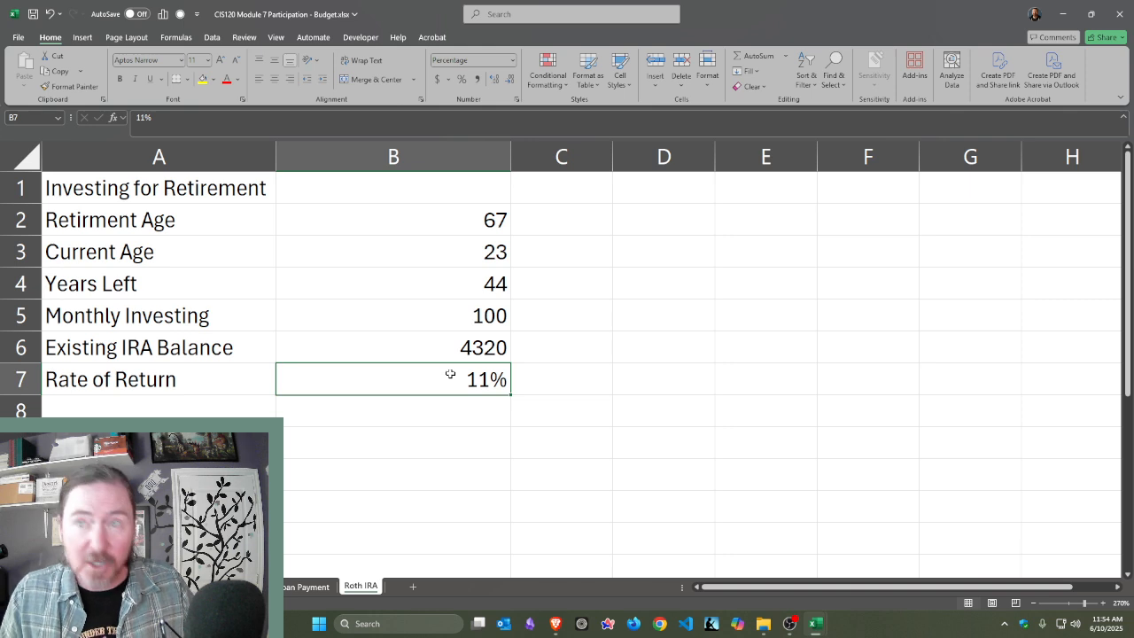
pyautogui.click(472, 286)
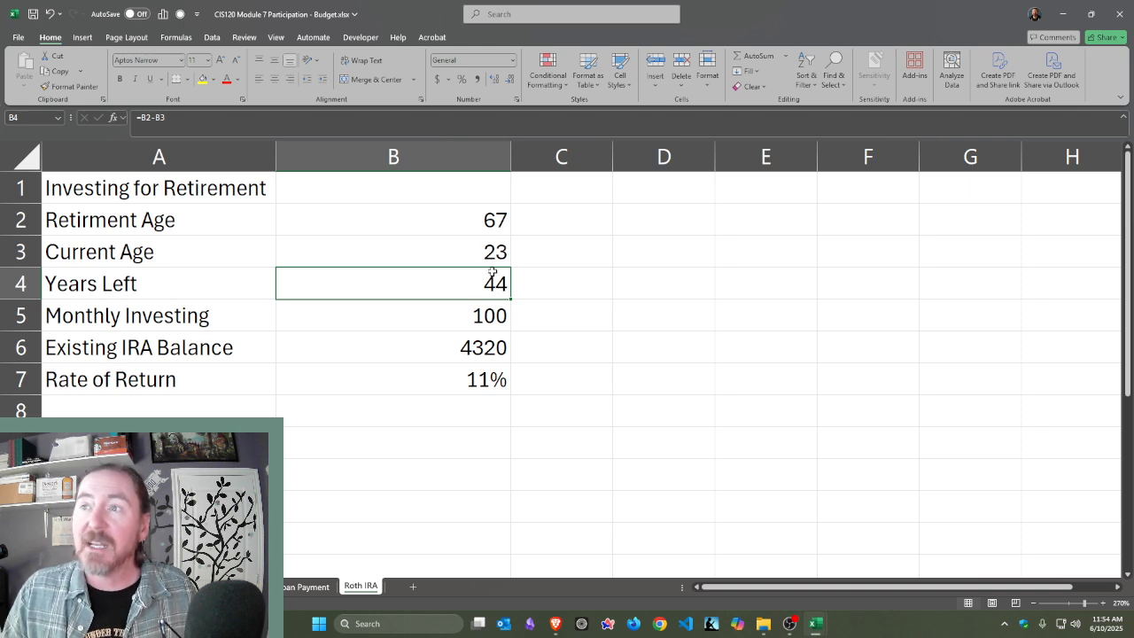
pyautogui.click(489, 342)
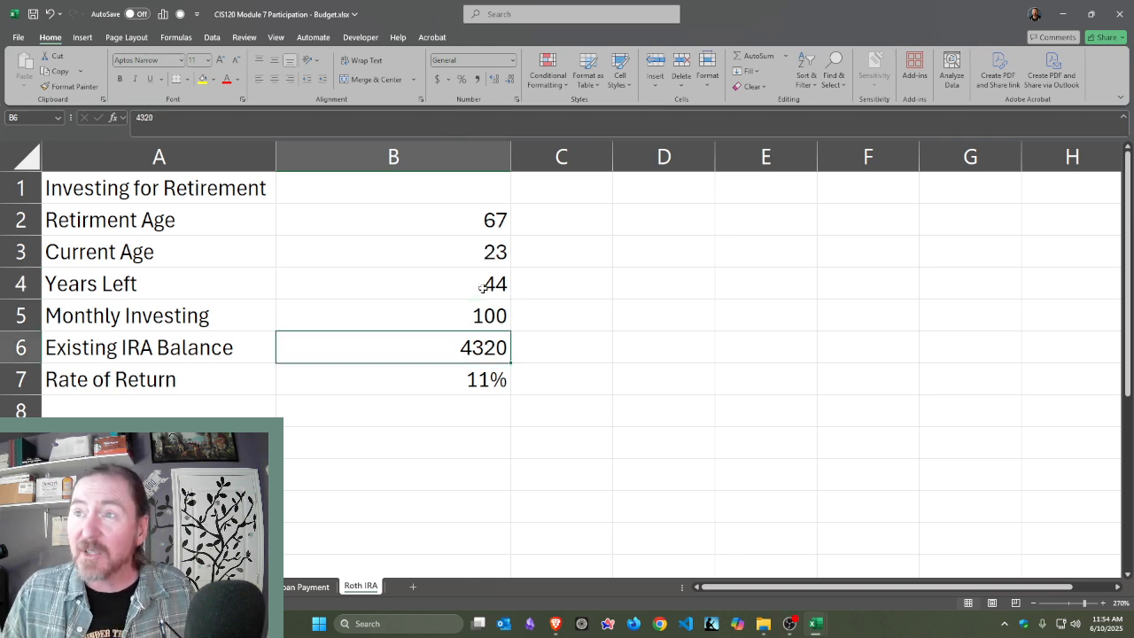
pyautogui.click(484, 289)
pyautogui.click(482, 384)
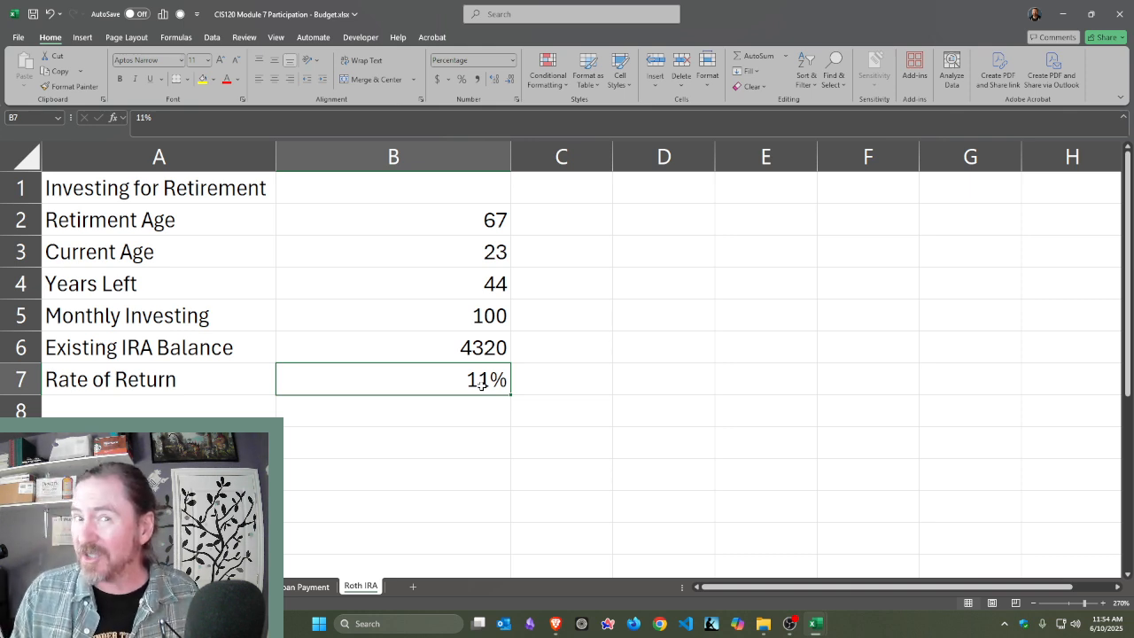
# Enter the label "Future Value" in A8, below the rate of return.
pyautogui.click(272, 413)
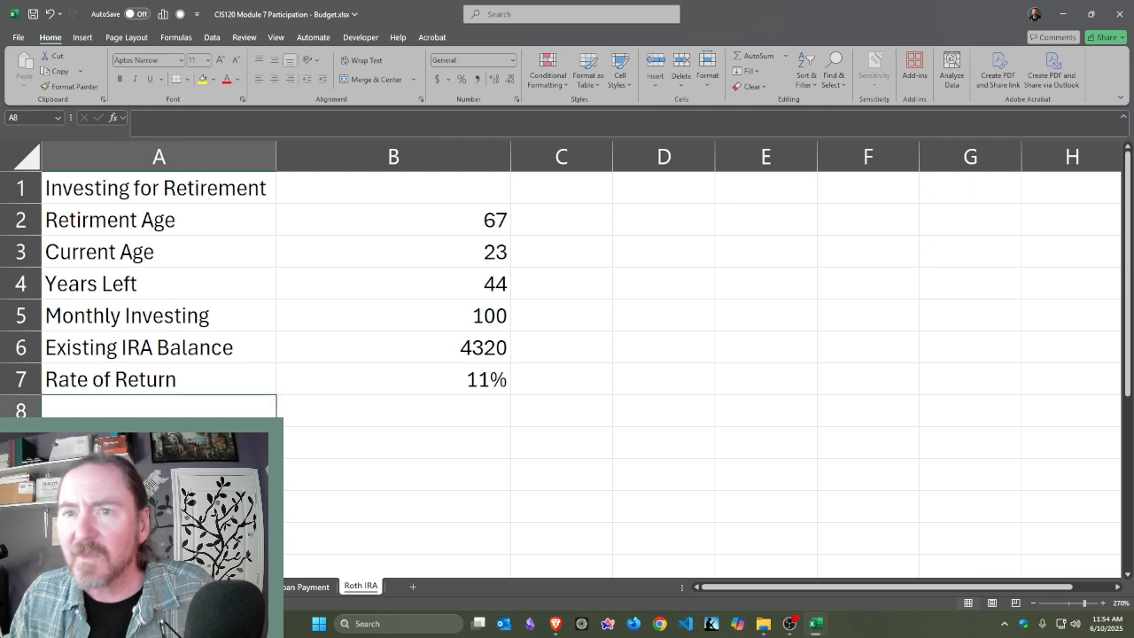
pyautogui.write('Fut')
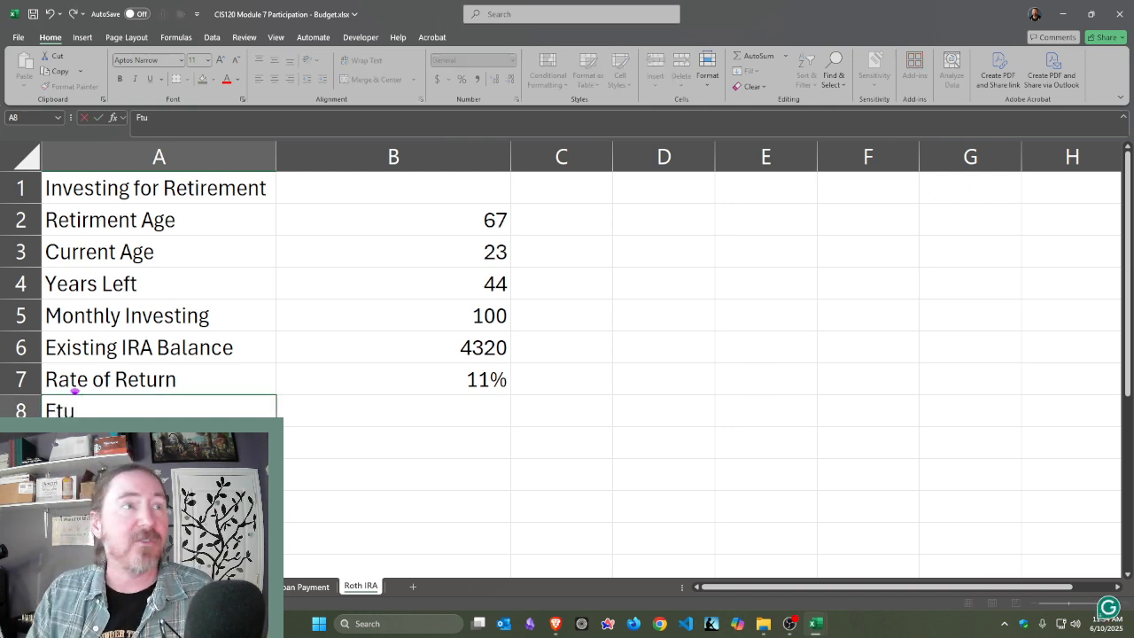
pyautogui.write('ure Value')
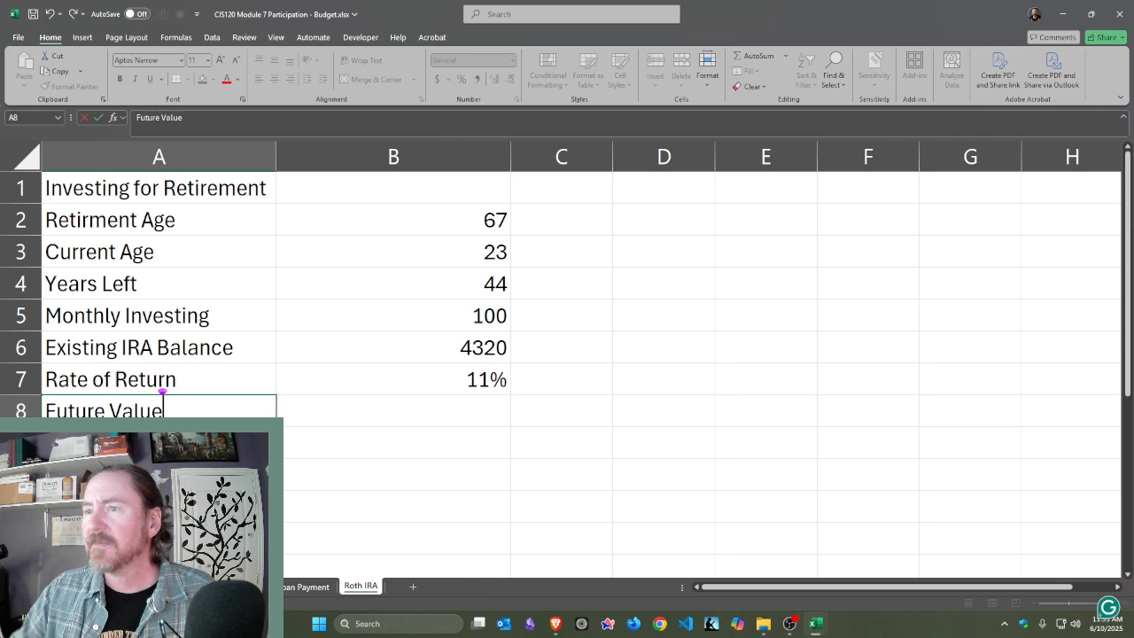
pyautogui.click(326, 434)
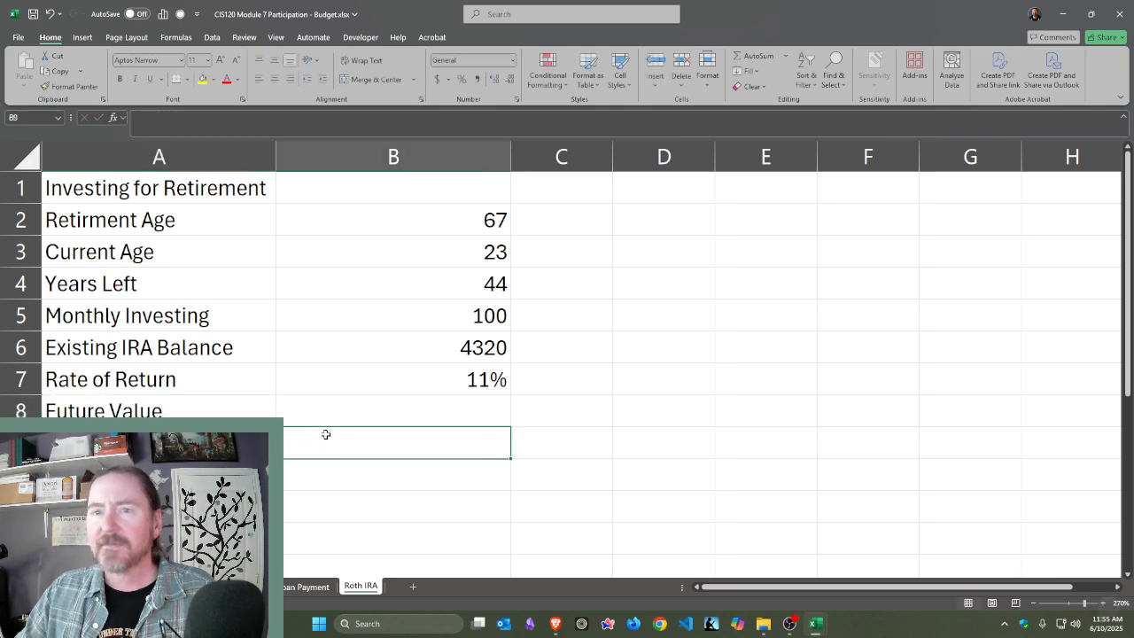
# Insert a blank column before the label column and widen it so the retirement table is shifted well clear of the sheet's edge.
pyautogui.click(152, 150)
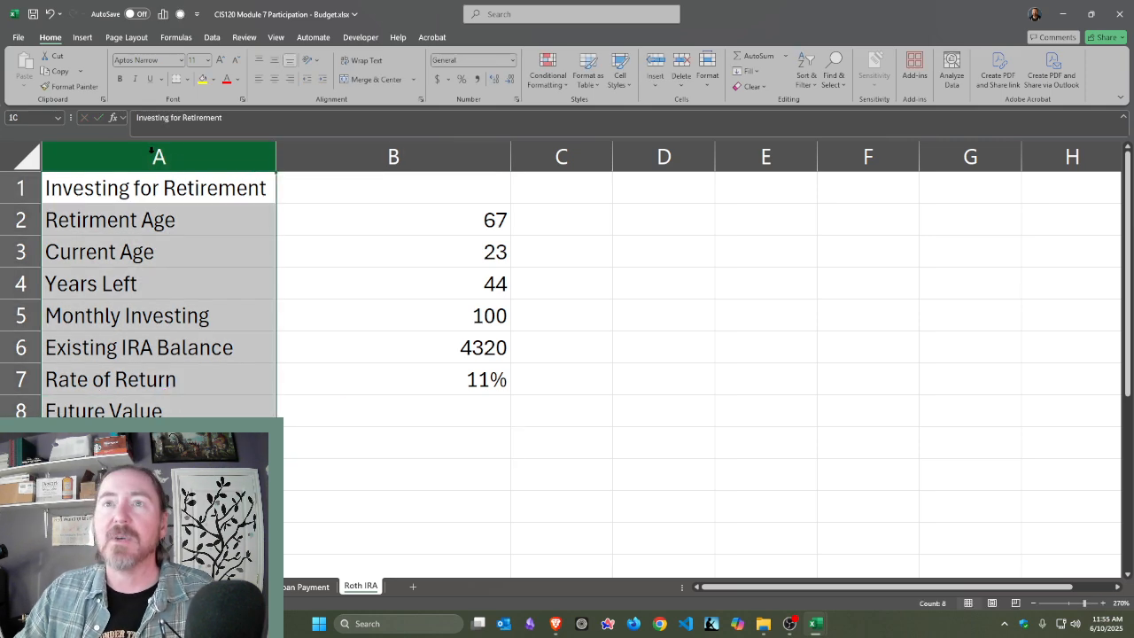
pyautogui.rightClick(152, 151)
pyautogui.click(206, 265)
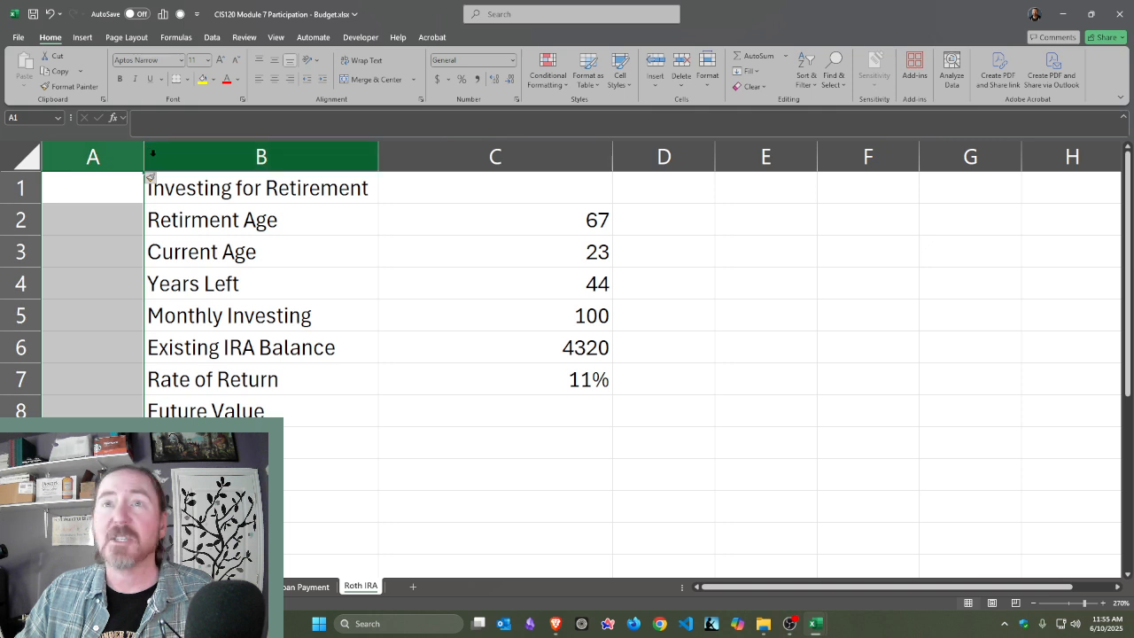
pyautogui.moveTo(143, 153); pyautogui.dragTo(302, 179)
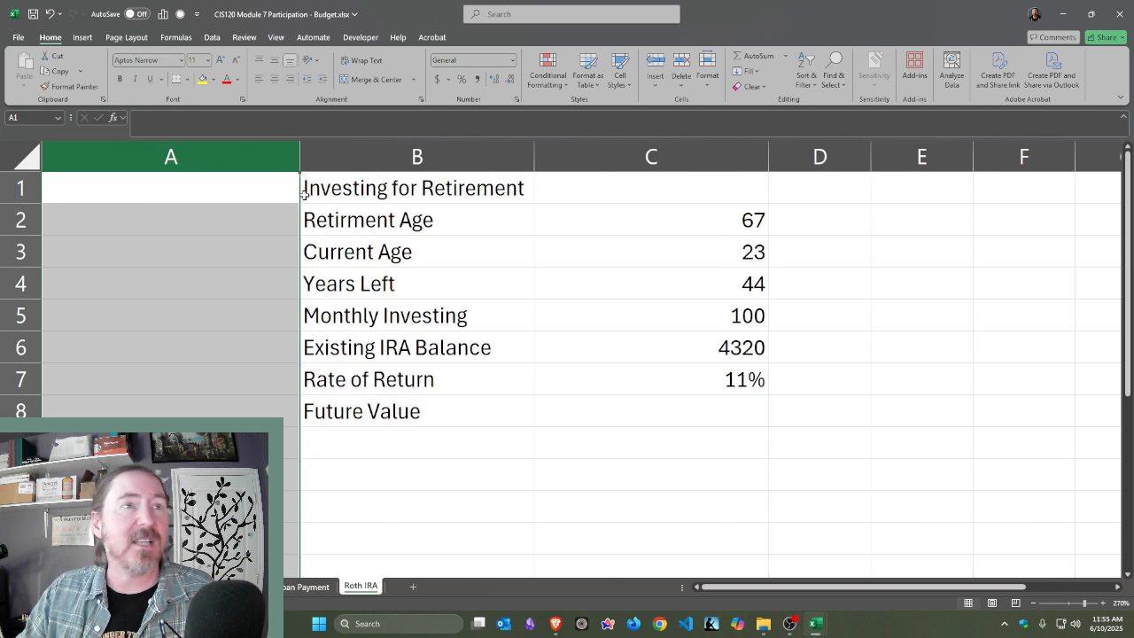
pyautogui.click(537, 454)
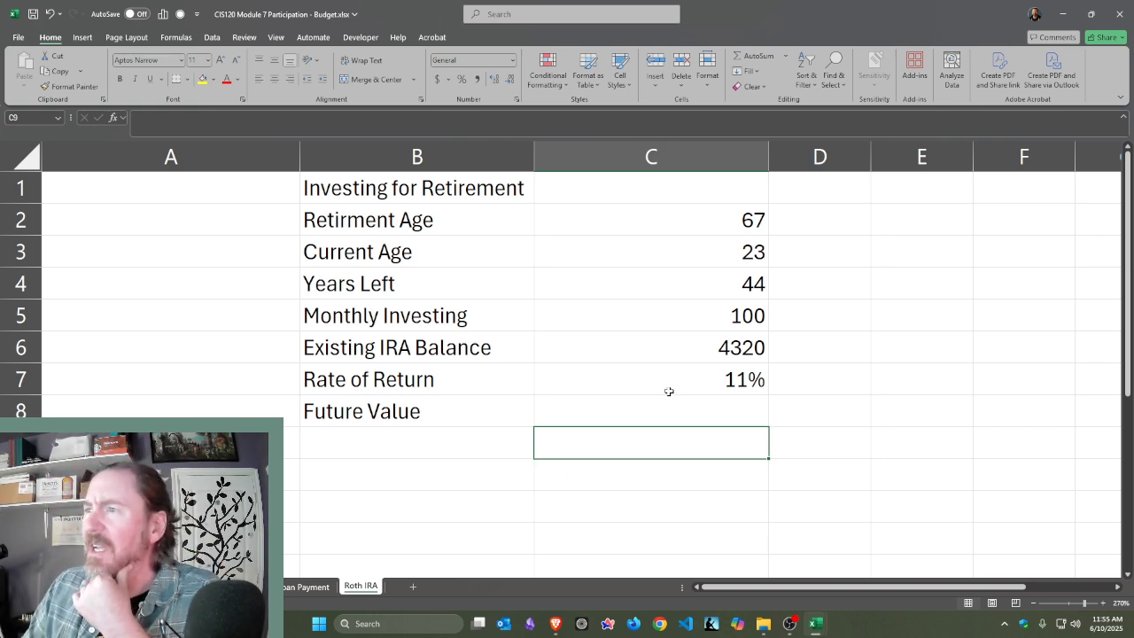
# Format the monthly investing, existing IRA balance and future value cells (C5, C6, C8) as accounting dollars with no decimal places.
pyautogui.moveTo(699, 221); pyautogui.dragTo(702, 282)
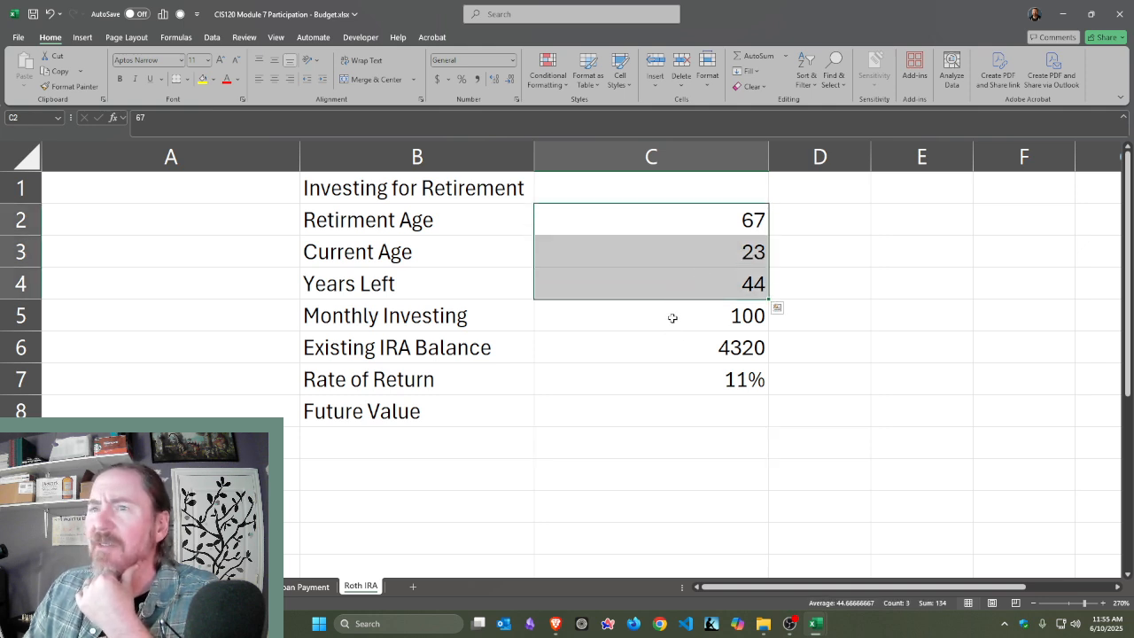
pyautogui.moveTo(674, 316); pyautogui.dragTo(674, 346)
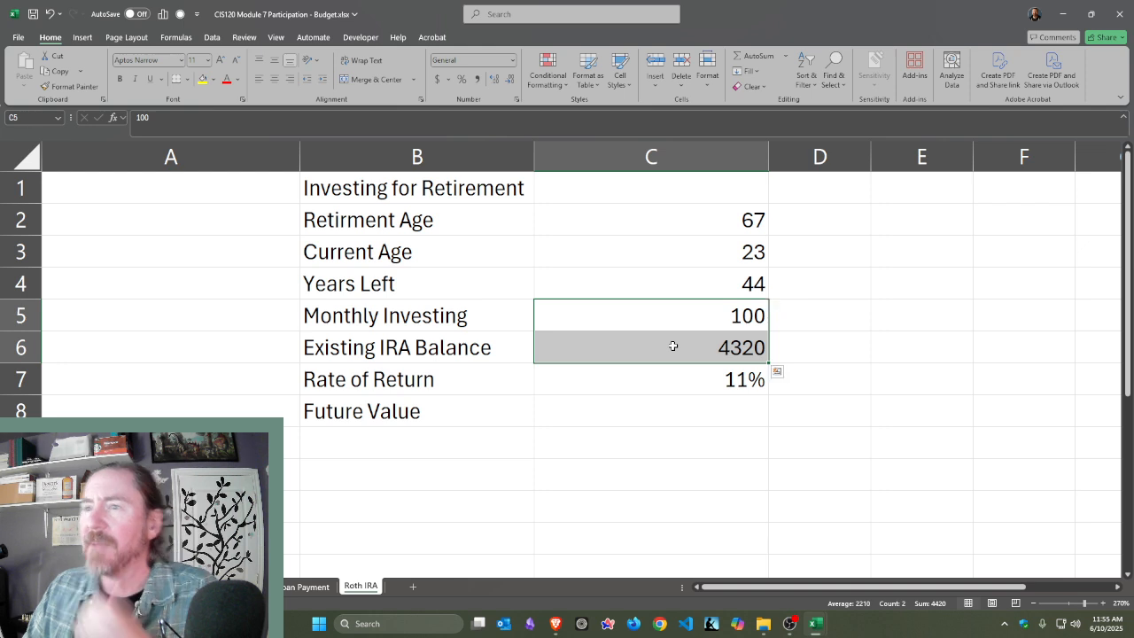
pyautogui.keyDown('ctrl'); pyautogui.click(655, 417); pyautogui.keyUp('ctrl')
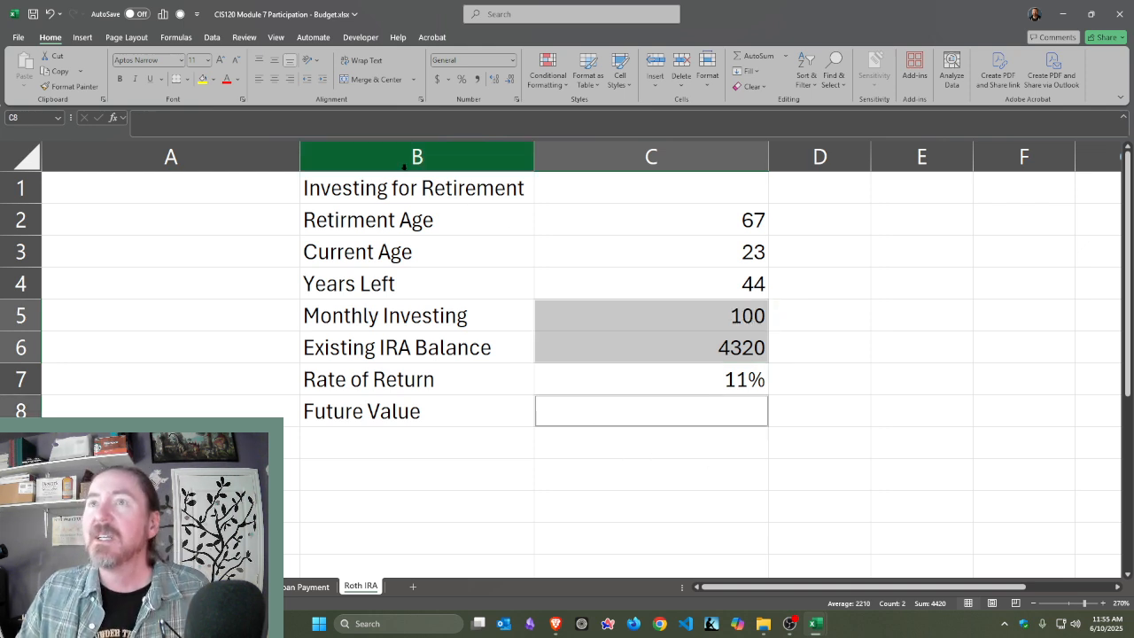
pyautogui.click(437, 78)
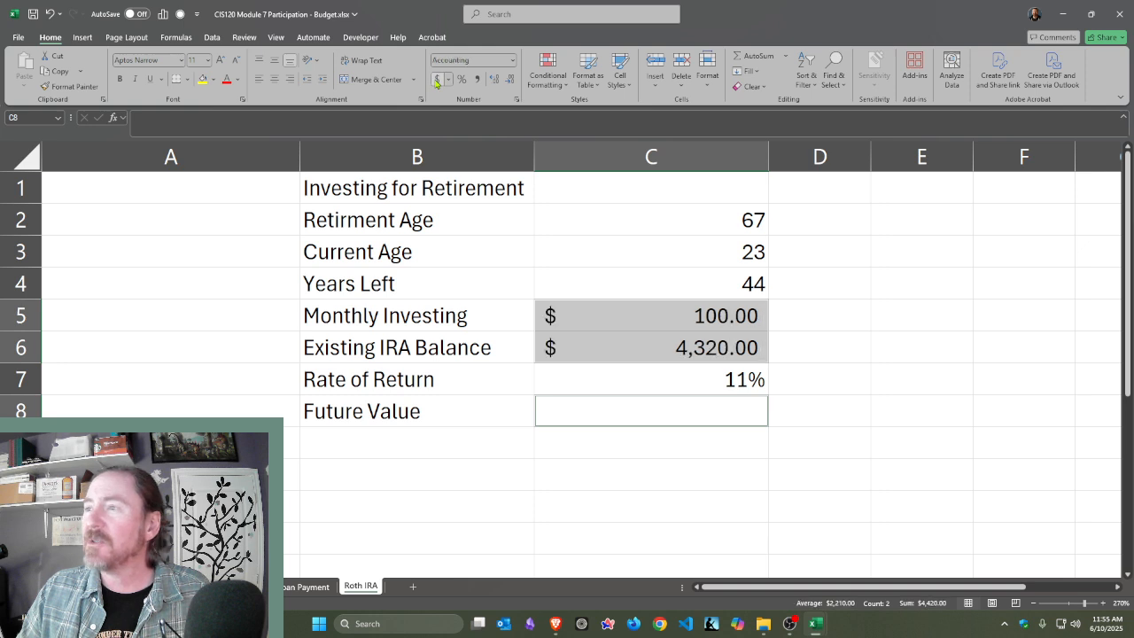
pyautogui.click(510, 79)
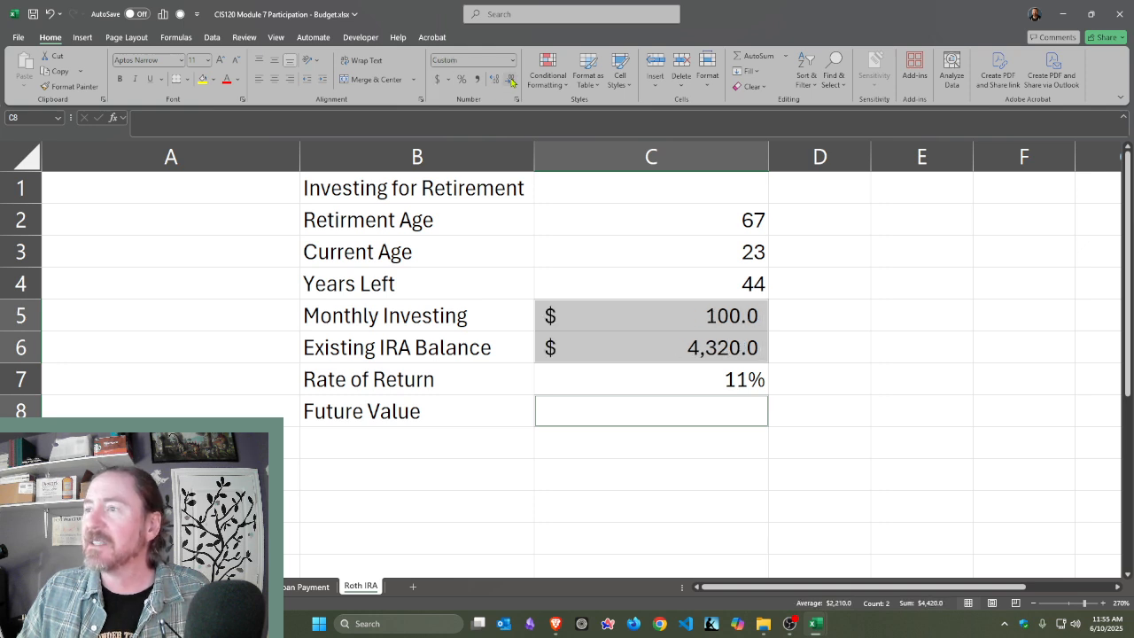
pyautogui.click(510, 79)
pyautogui.click(633, 493)
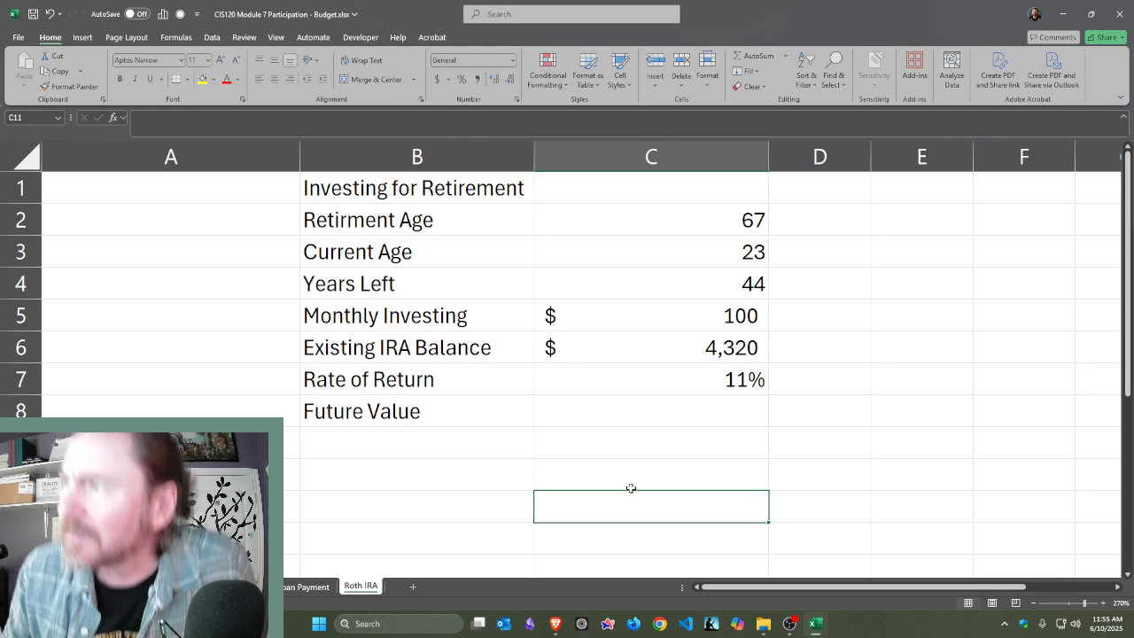
# Start an FV formula in C8 with C7/12 as the rate and C4*12 as the number of periods.
pyautogui.click(633, 397)
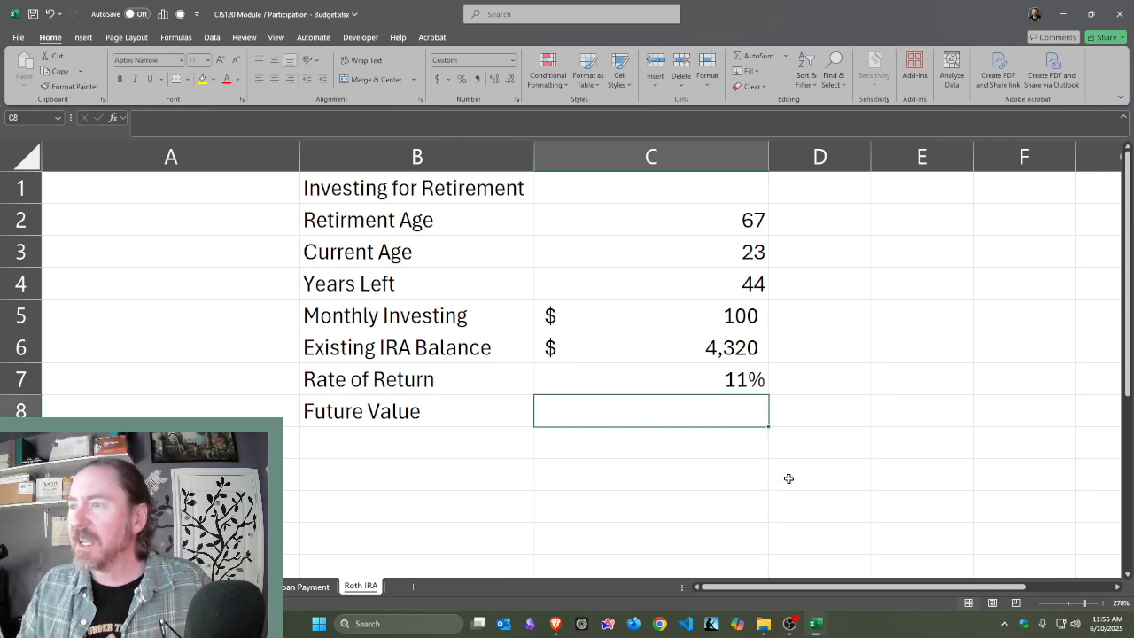
pyautogui.write('=FV(')
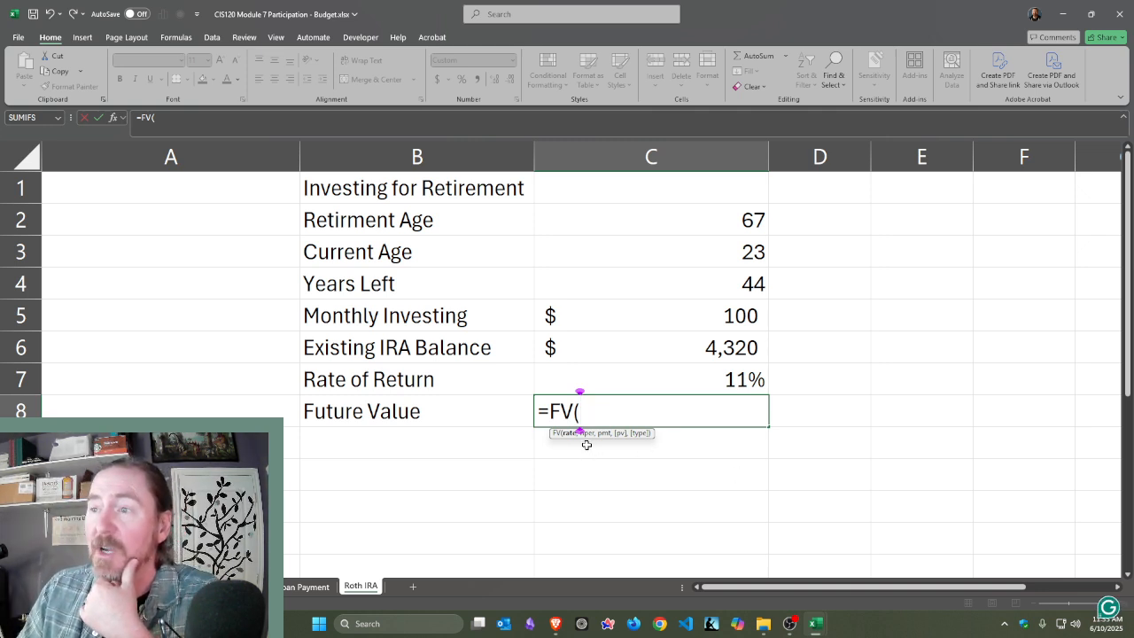
pyautogui.click(697, 379)
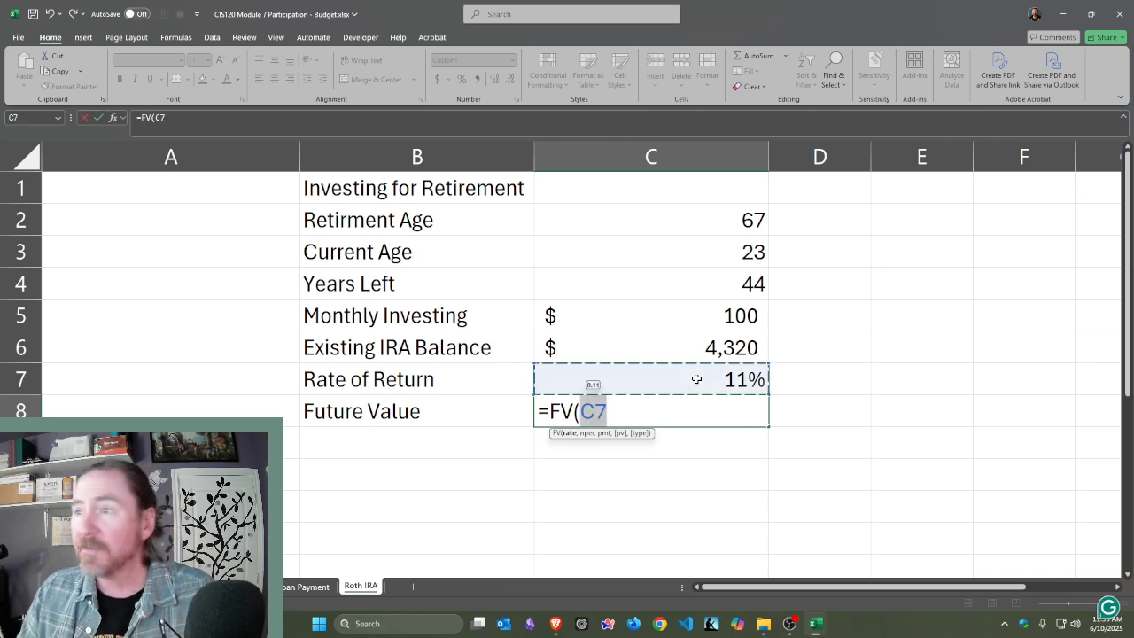
pyautogui.write('/12')
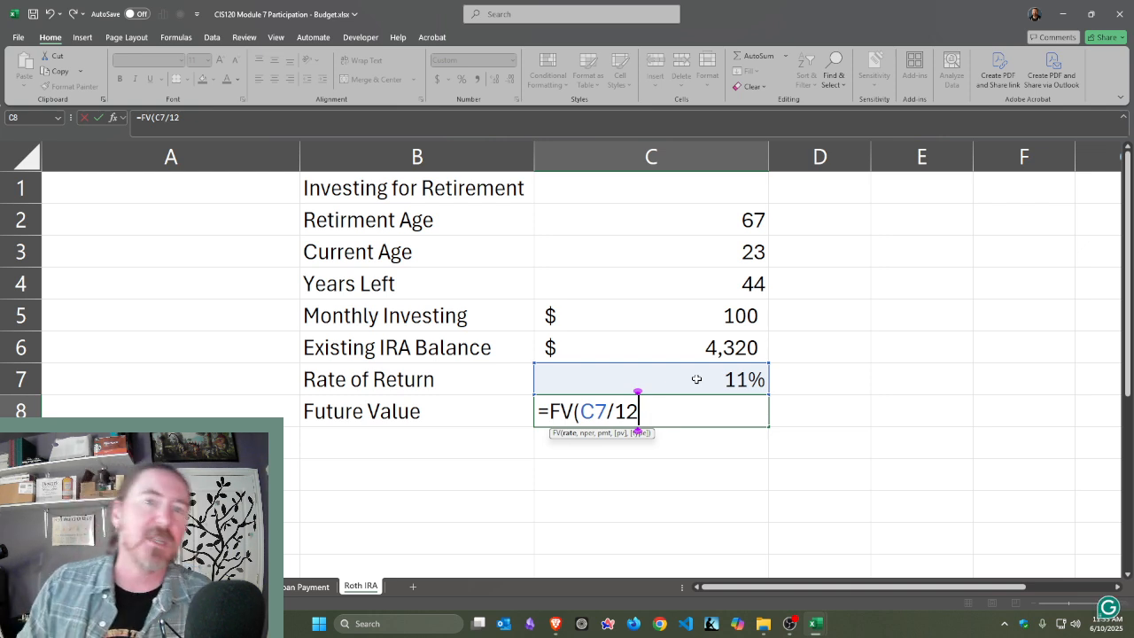
pyautogui.write(',')
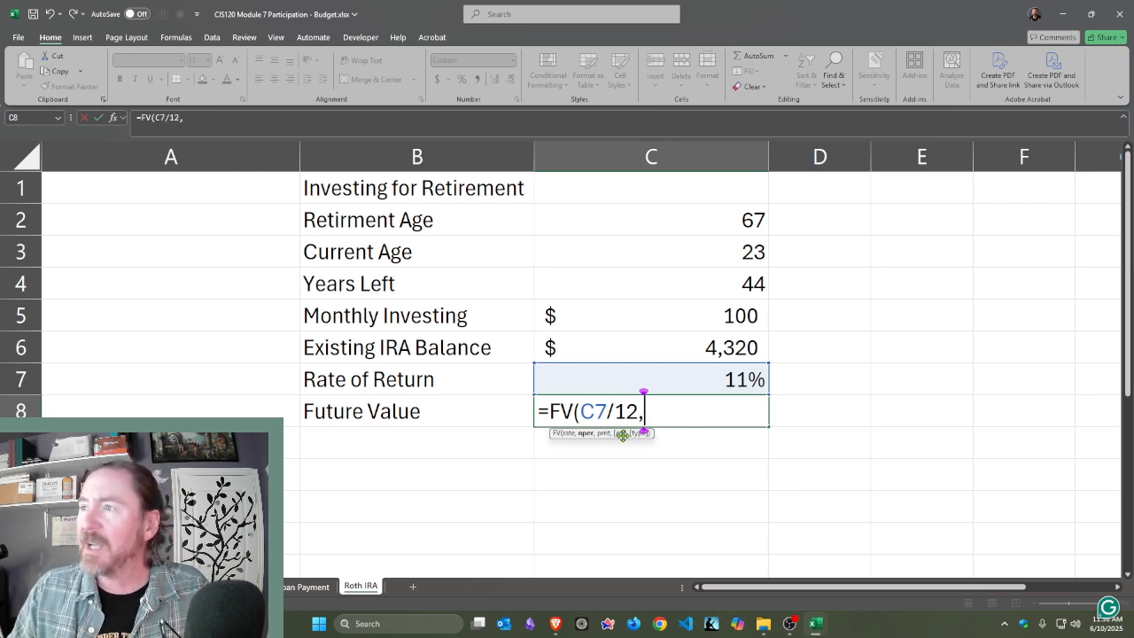
pyautogui.click(711, 283)
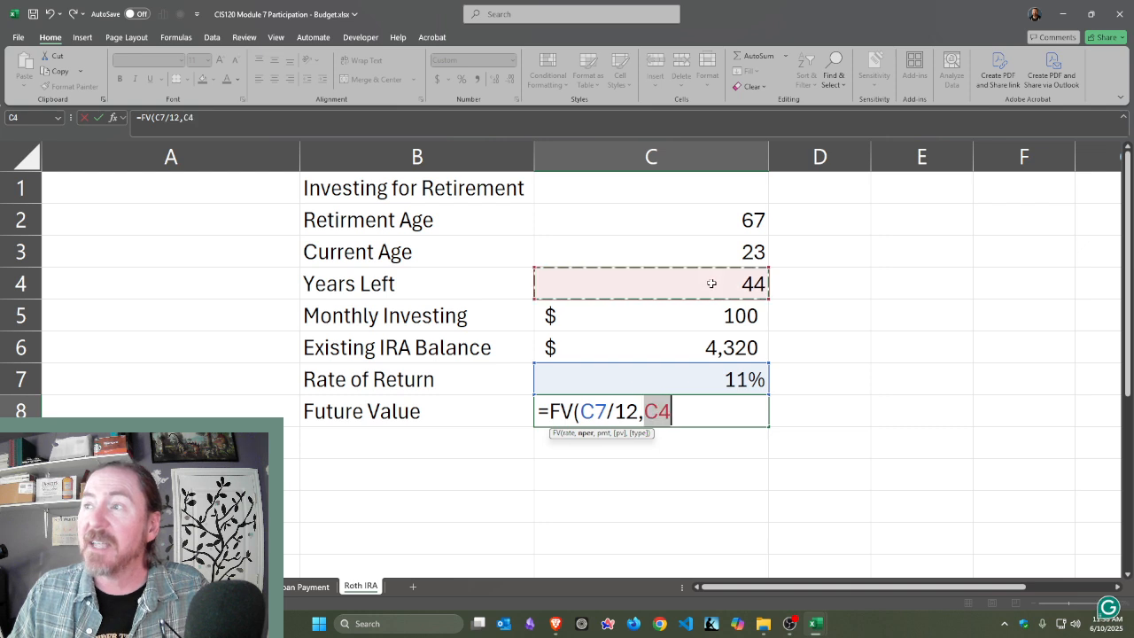
pyautogui.write('*12')
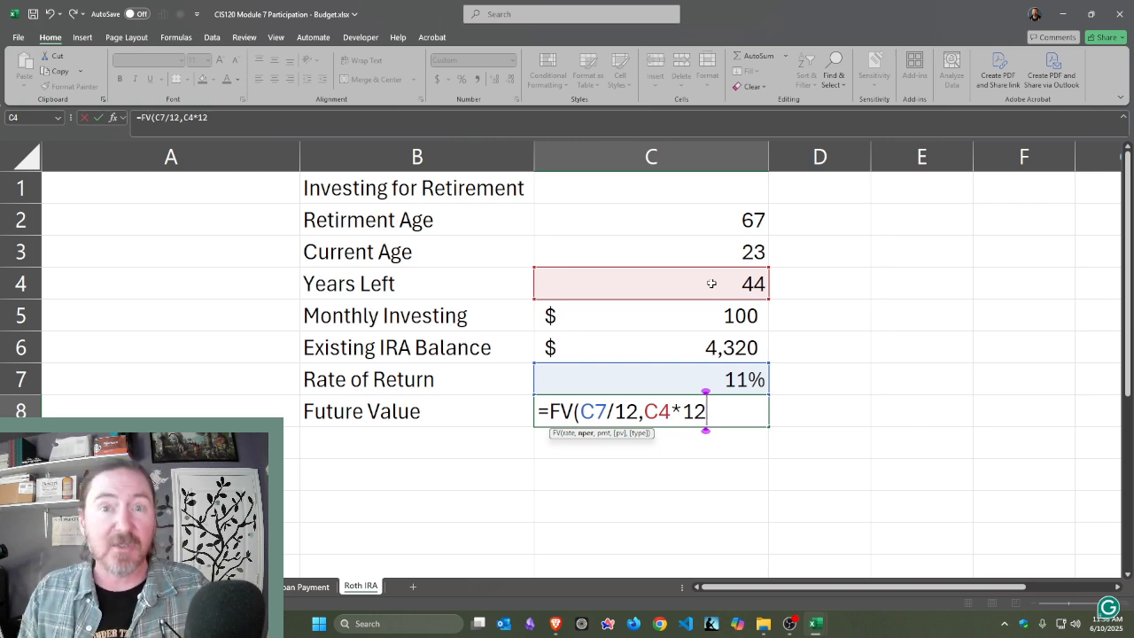
# Complete the FV formula in C8 with -C5 as the payment and -C6 as the present value.
pyautogui.write(',')
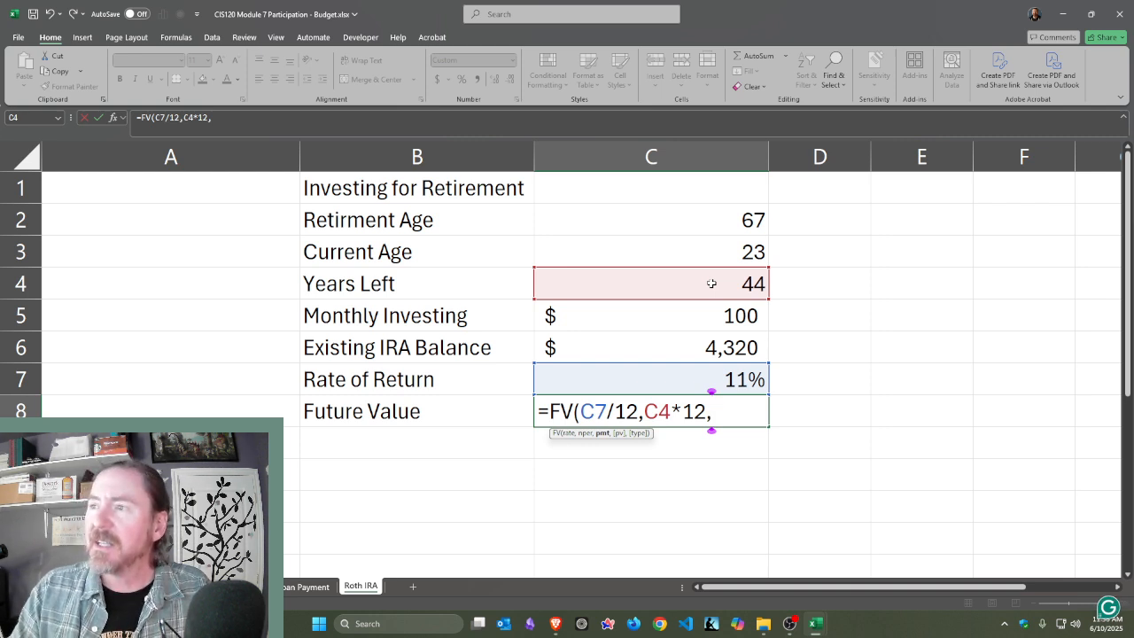
pyautogui.write('-')
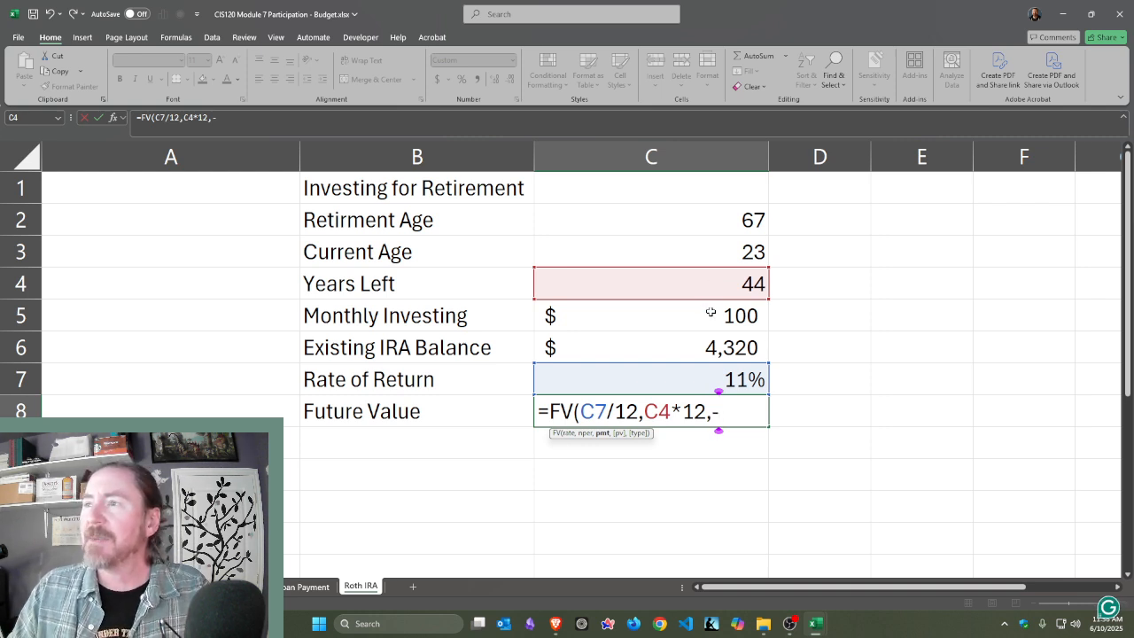
pyautogui.click(701, 317)
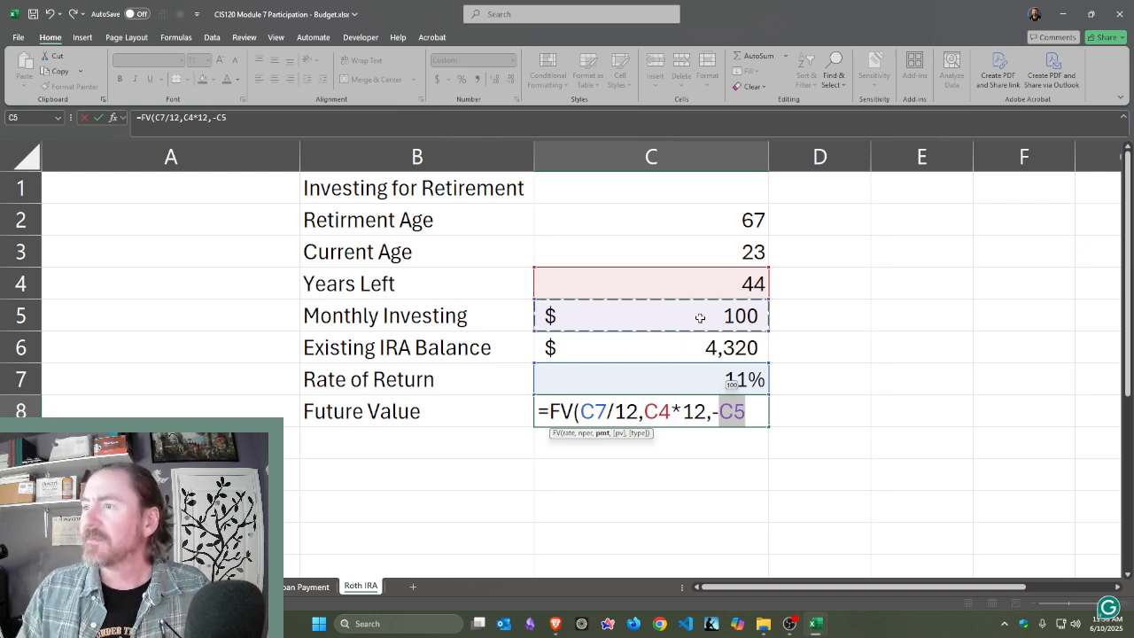
pyautogui.write(',')
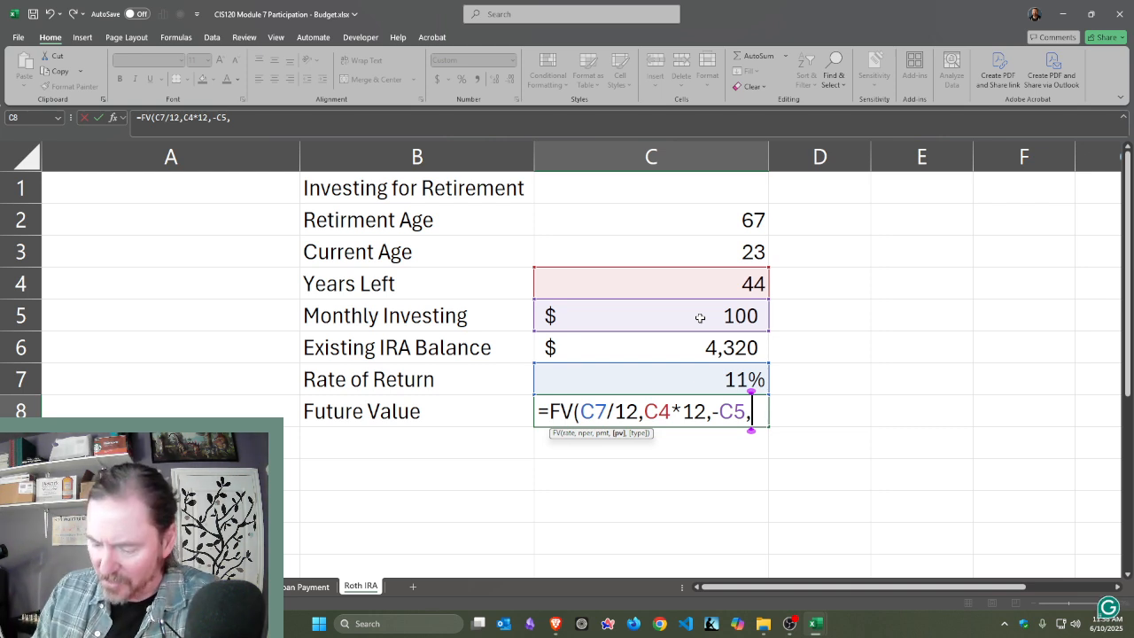
pyautogui.write('-')
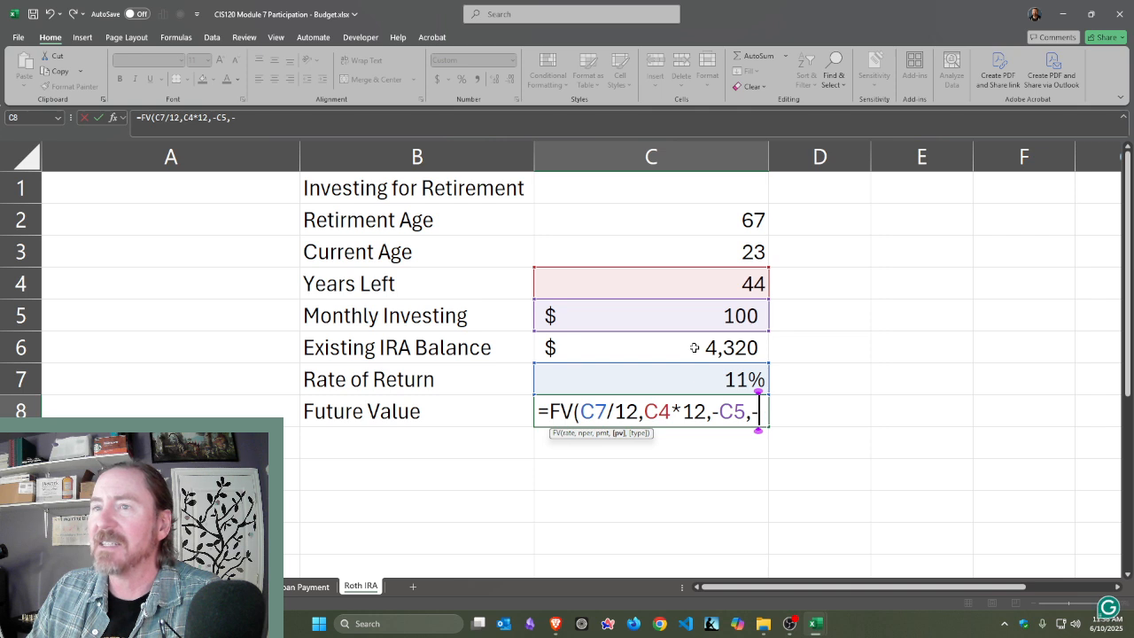
pyautogui.click(695, 347)
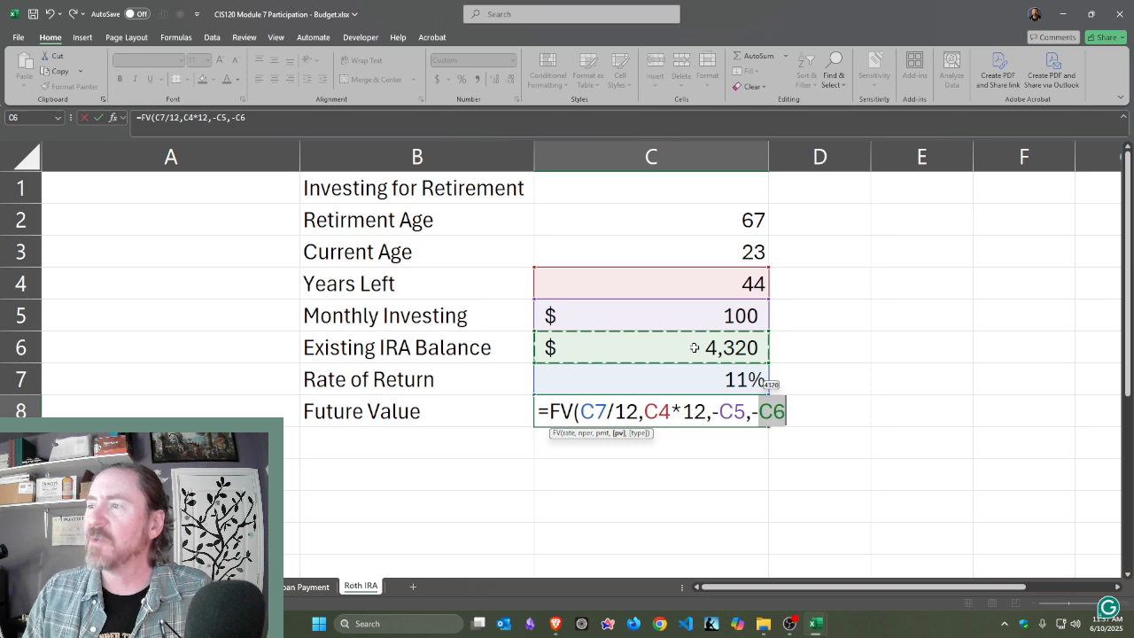
pyautogui.write(')')
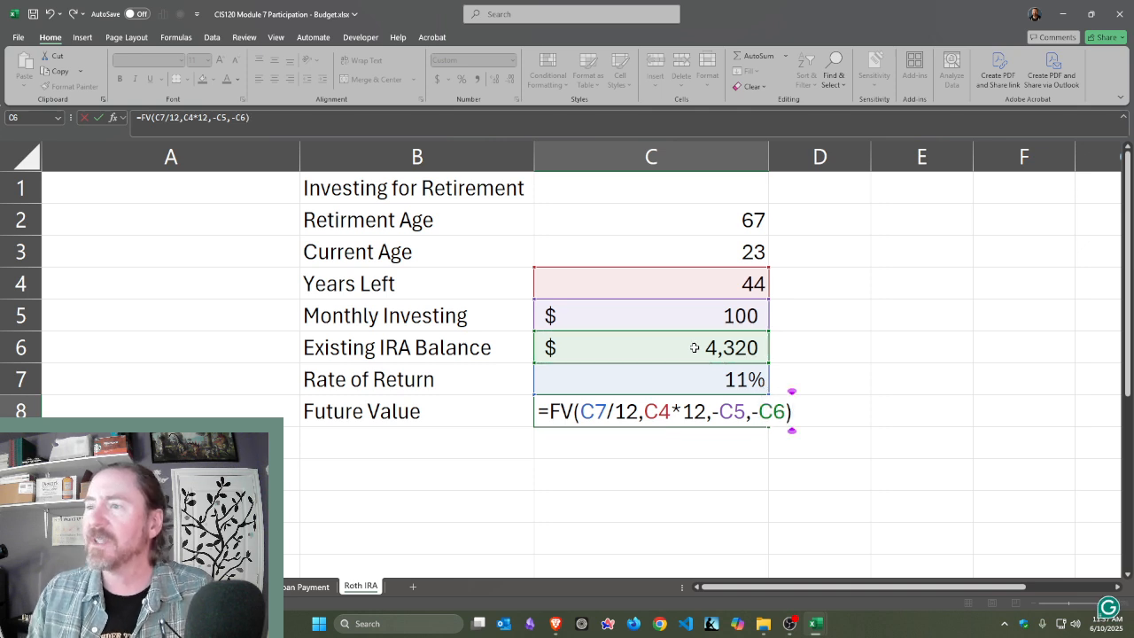
pyautogui.press('Return')
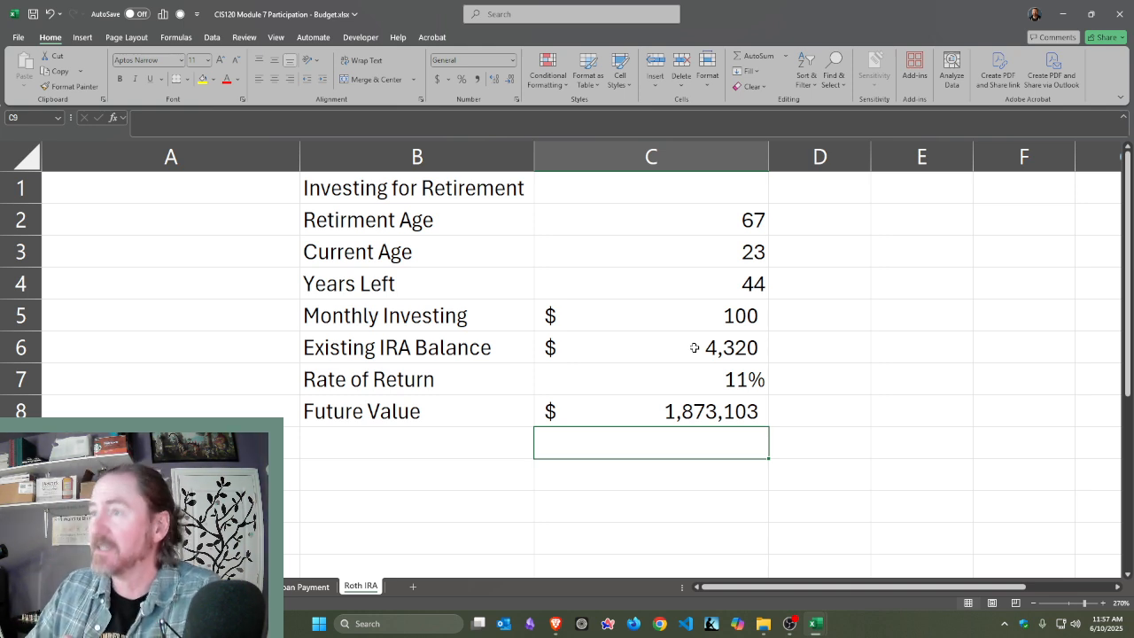
pyautogui.click(712, 348)
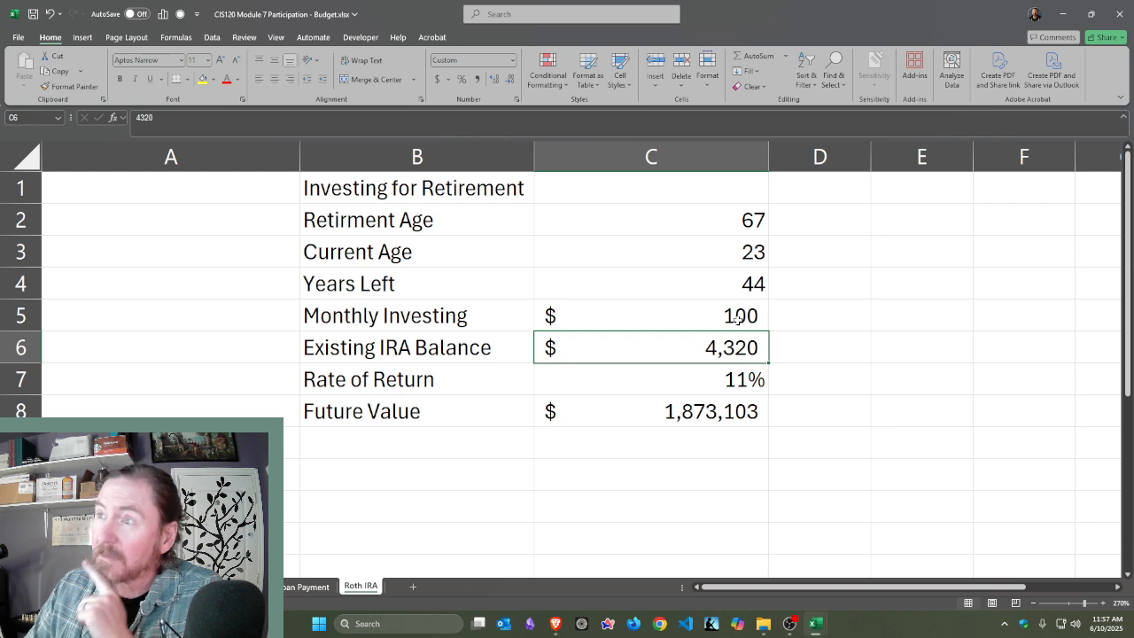
pyautogui.click(736, 319)
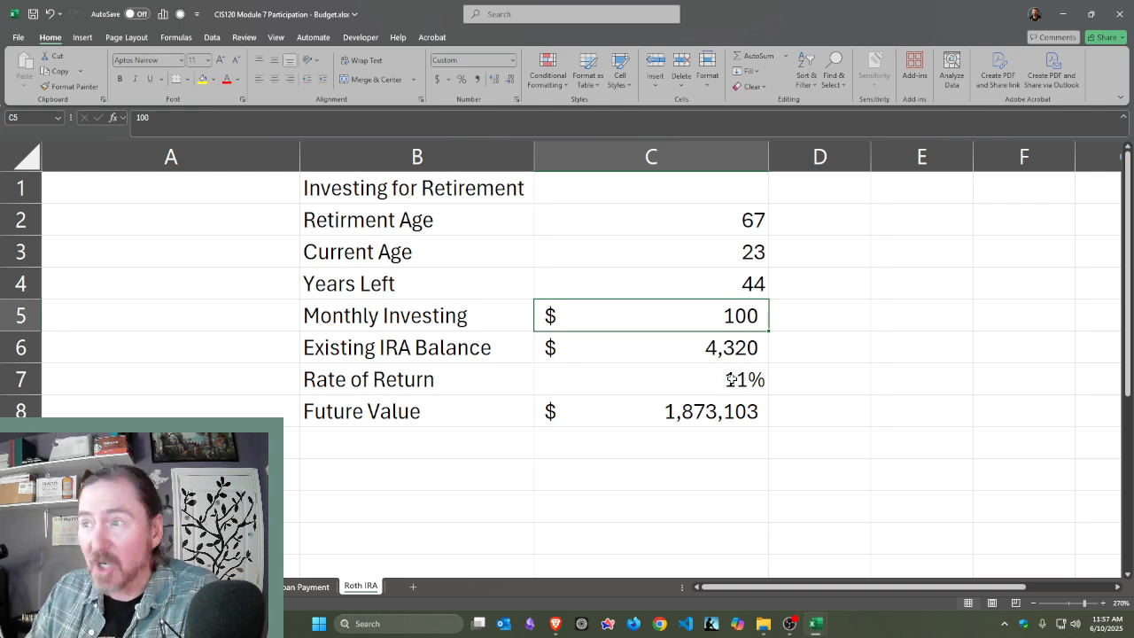
pyautogui.click(700, 409)
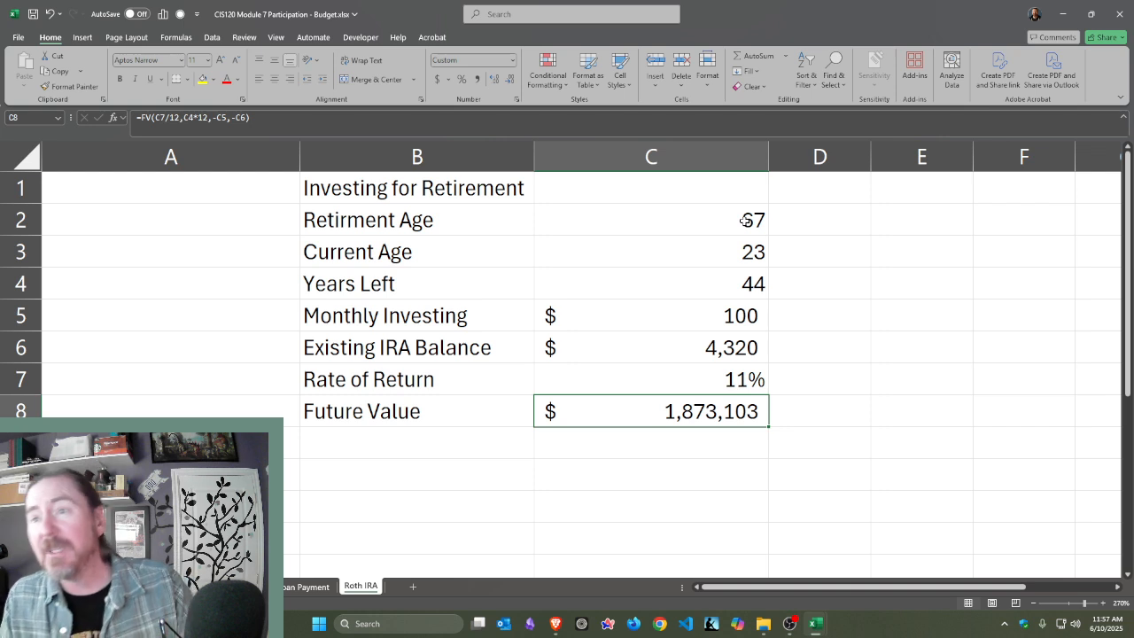
pyautogui.press('Return')
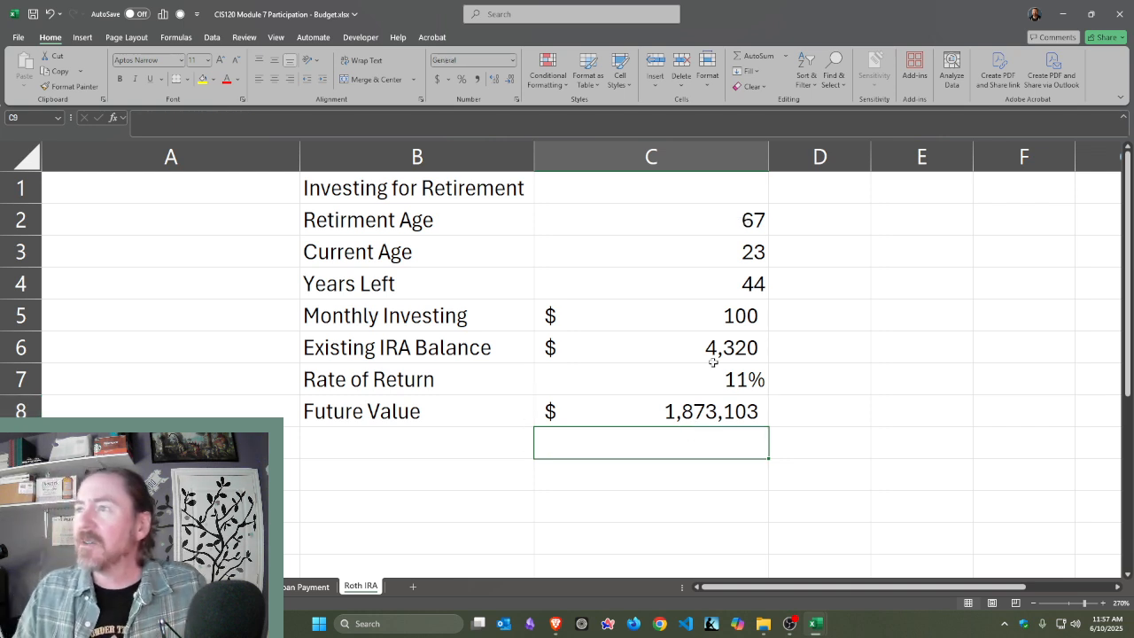
# Set the retirement age in C2 to 65 and the monthly investing amount in C5 to 150.
pyautogui.click(730, 227)
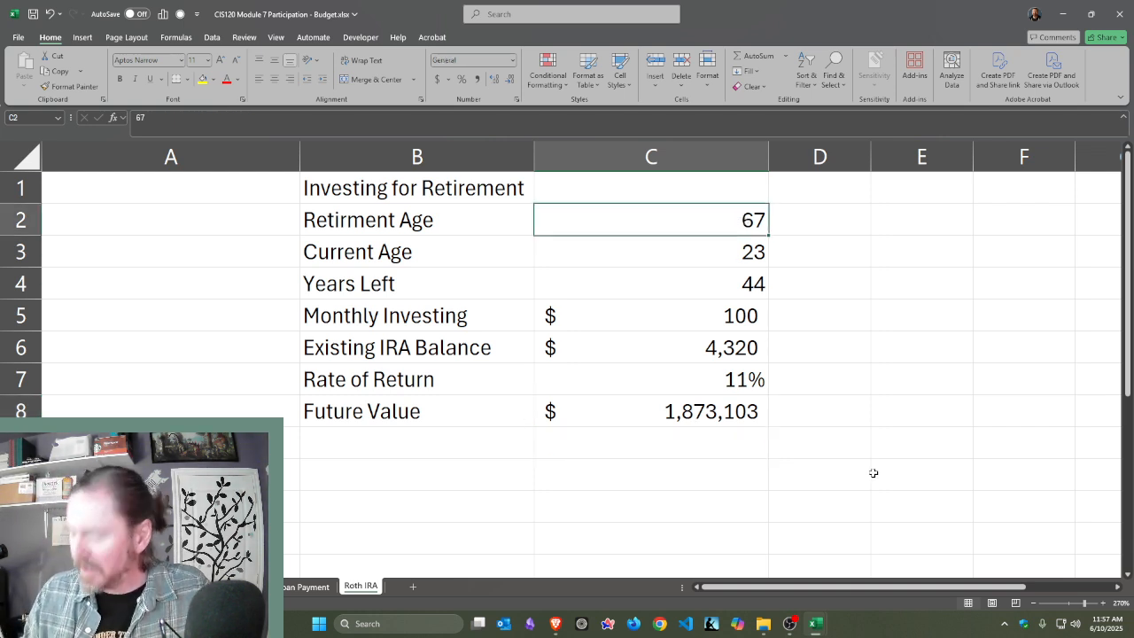
pyautogui.write('65')
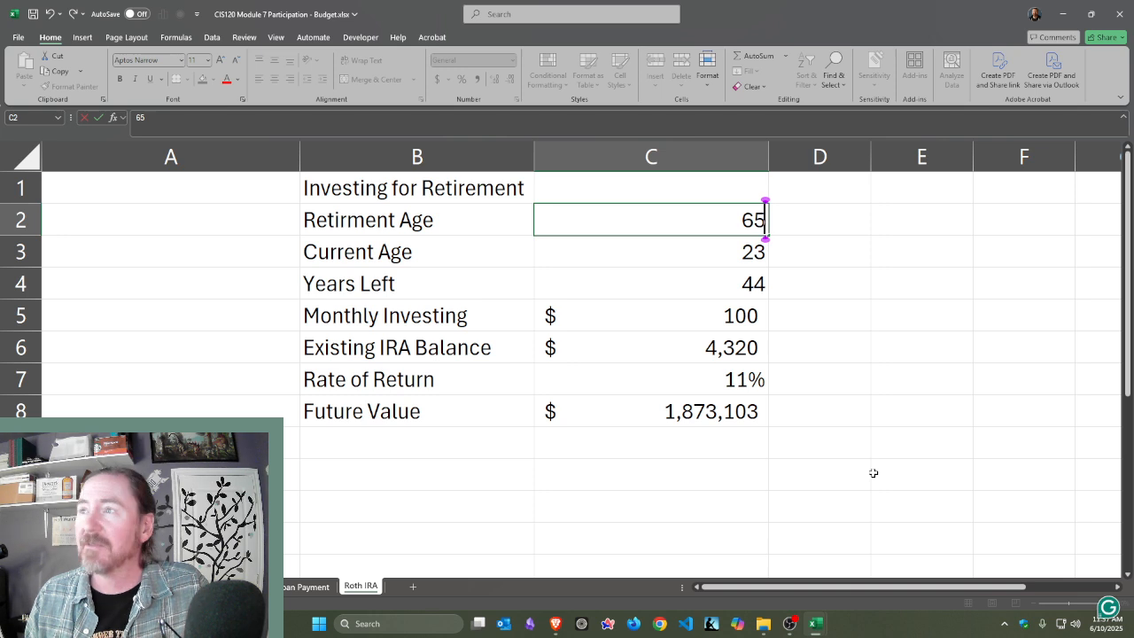
pyautogui.press('Return')
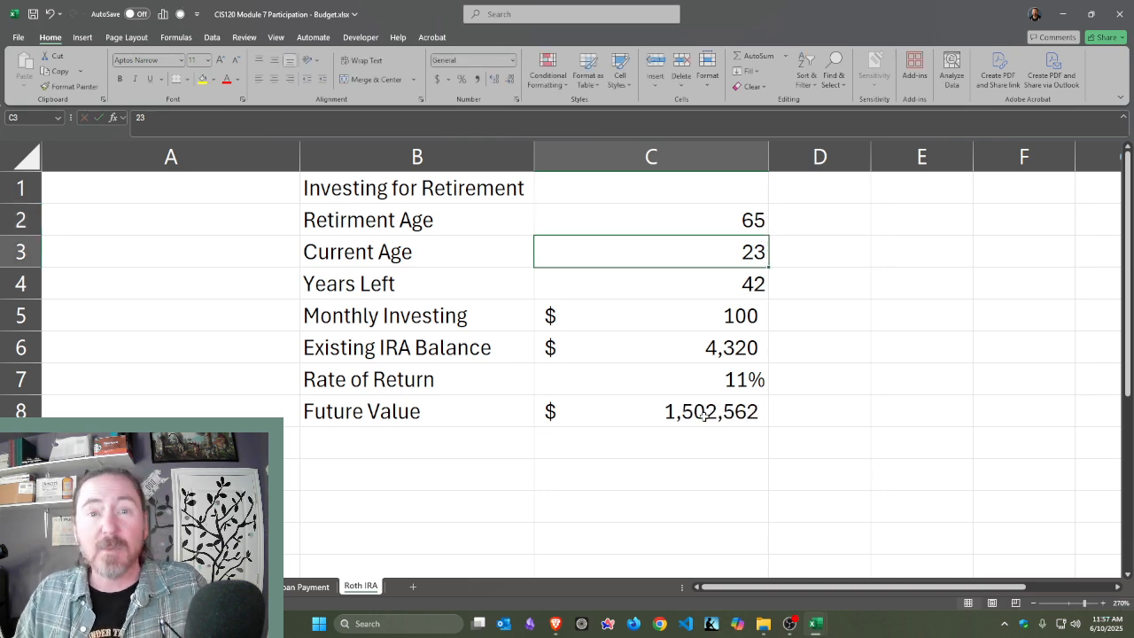
pyautogui.click(758, 320)
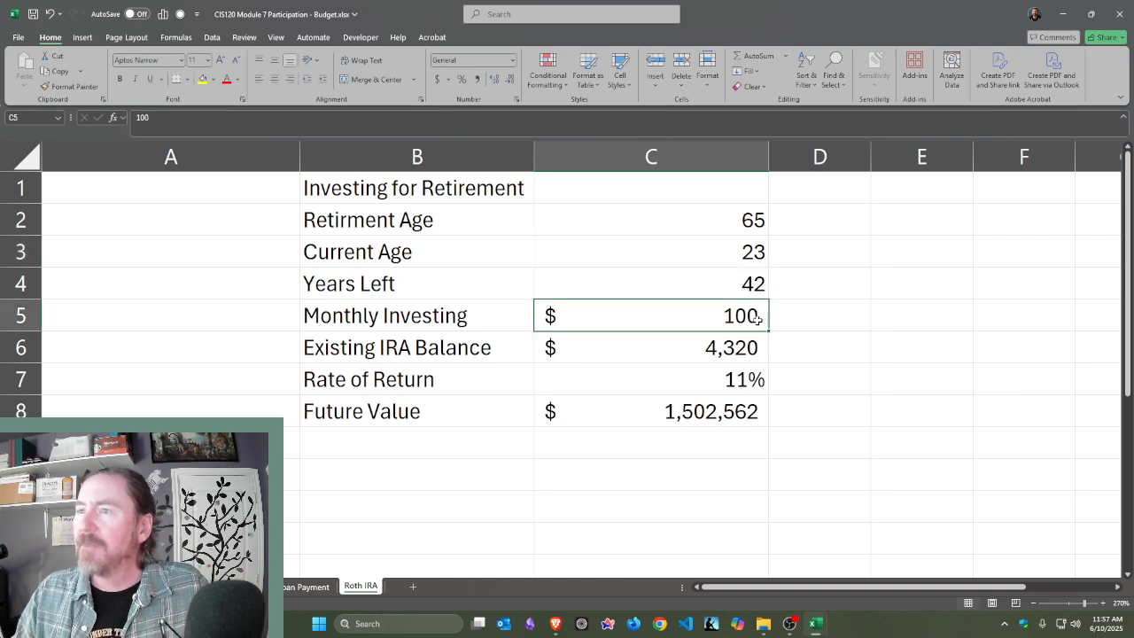
pyautogui.write('150')
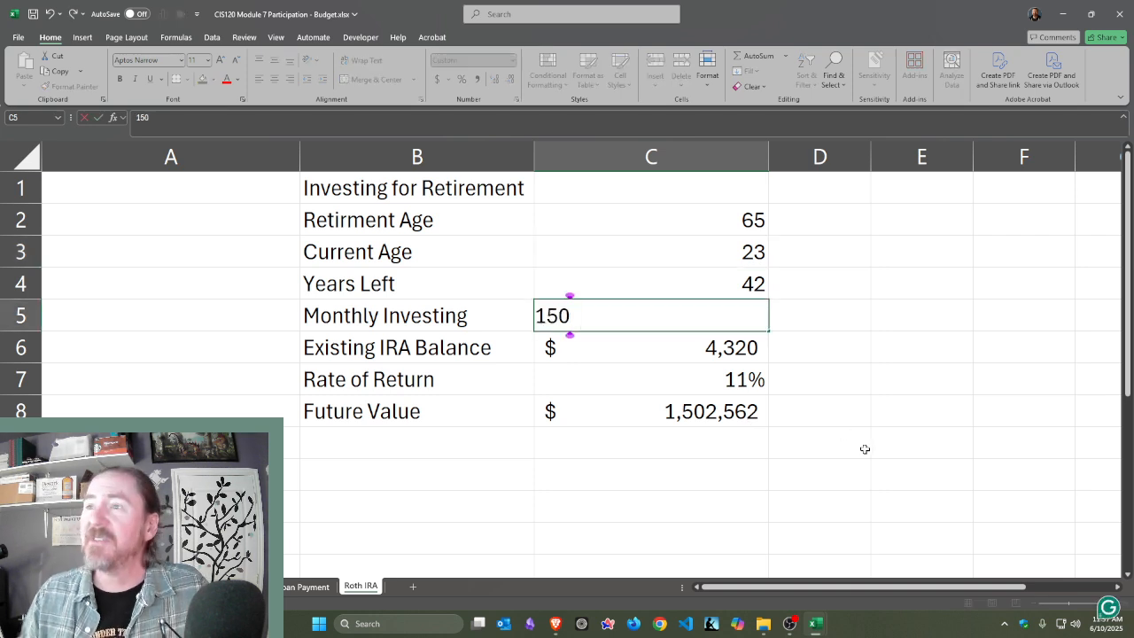
pyautogui.press('Return')
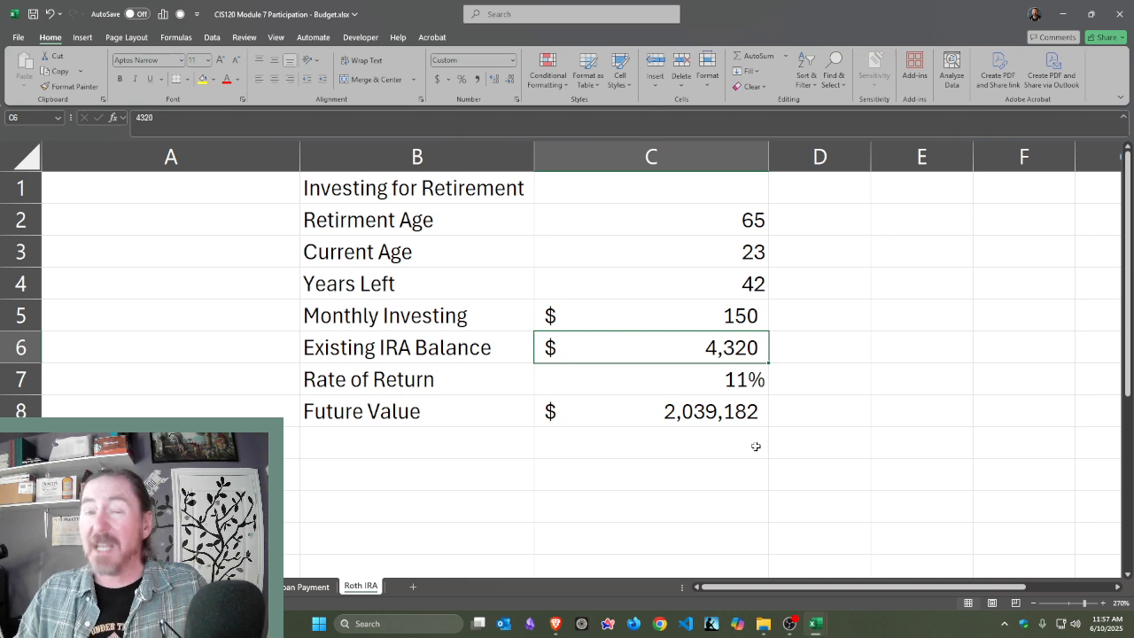
# Set the rate of return in C7 to 12%.
pyautogui.click(744, 384)
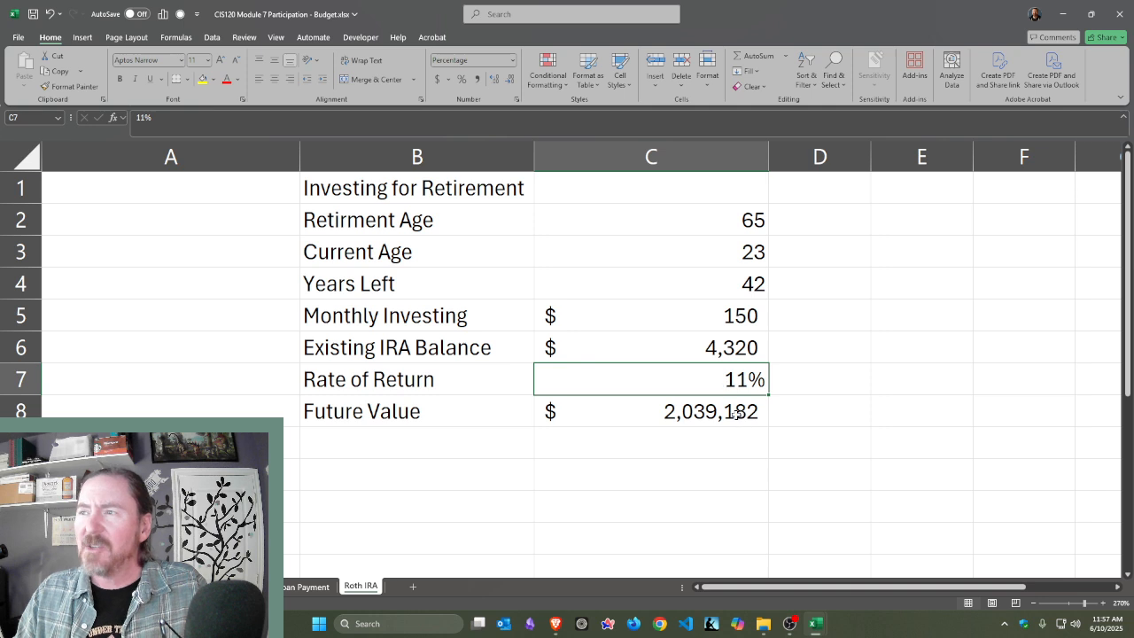
pyautogui.click(739, 413)
pyautogui.click(731, 381)
pyautogui.write('12')
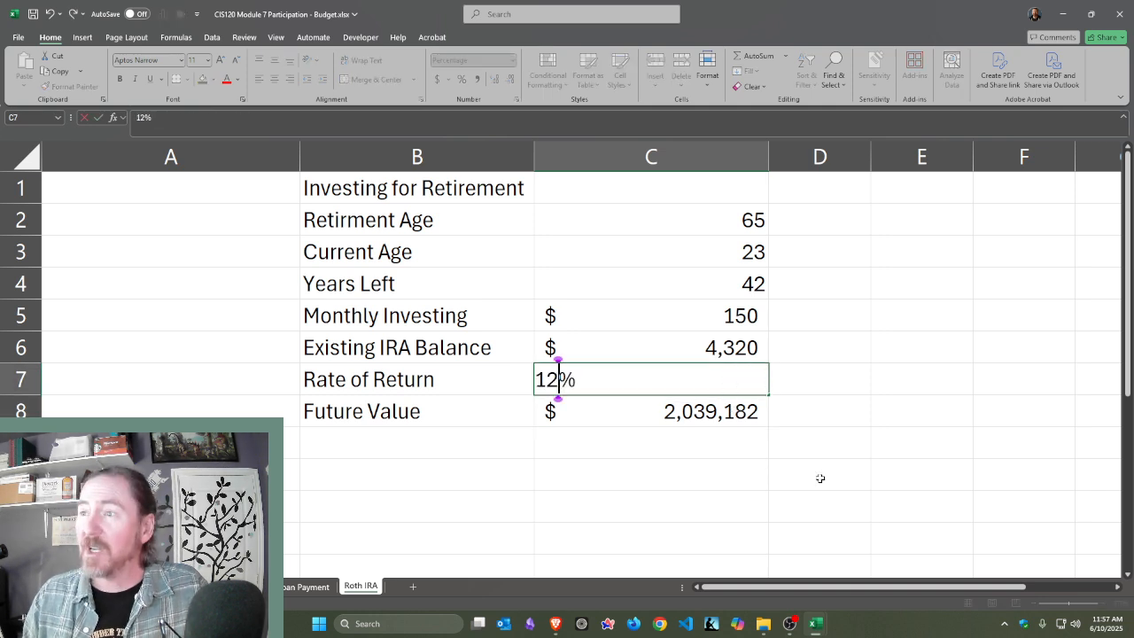
pyautogui.press('Return')
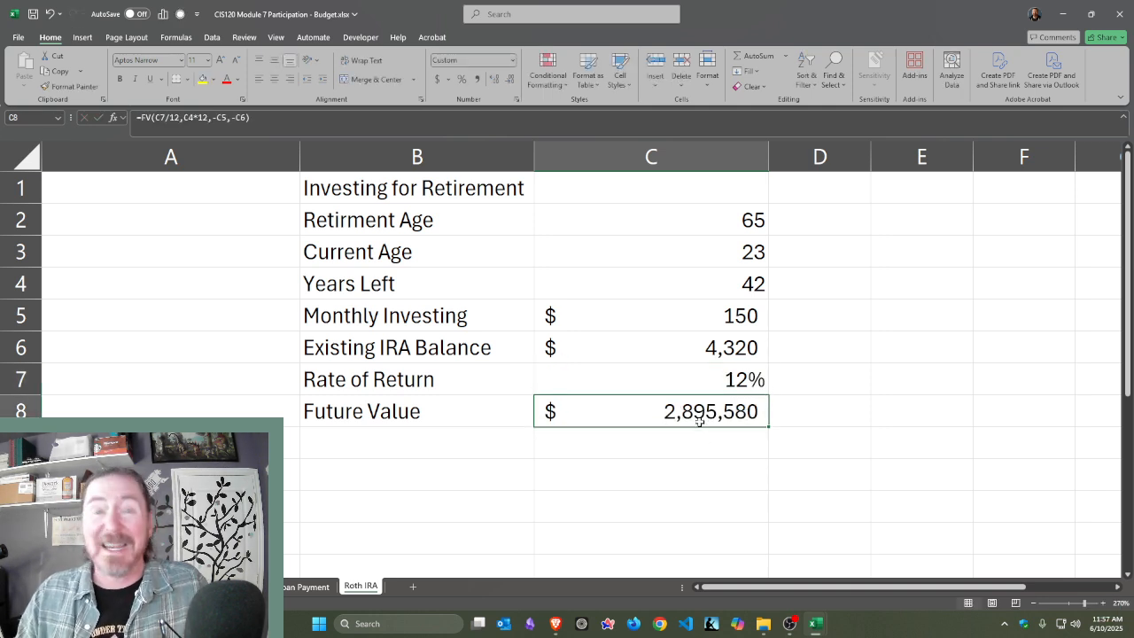
# Set the rate of return in C7 back to 11%.
pyautogui.click(725, 379)
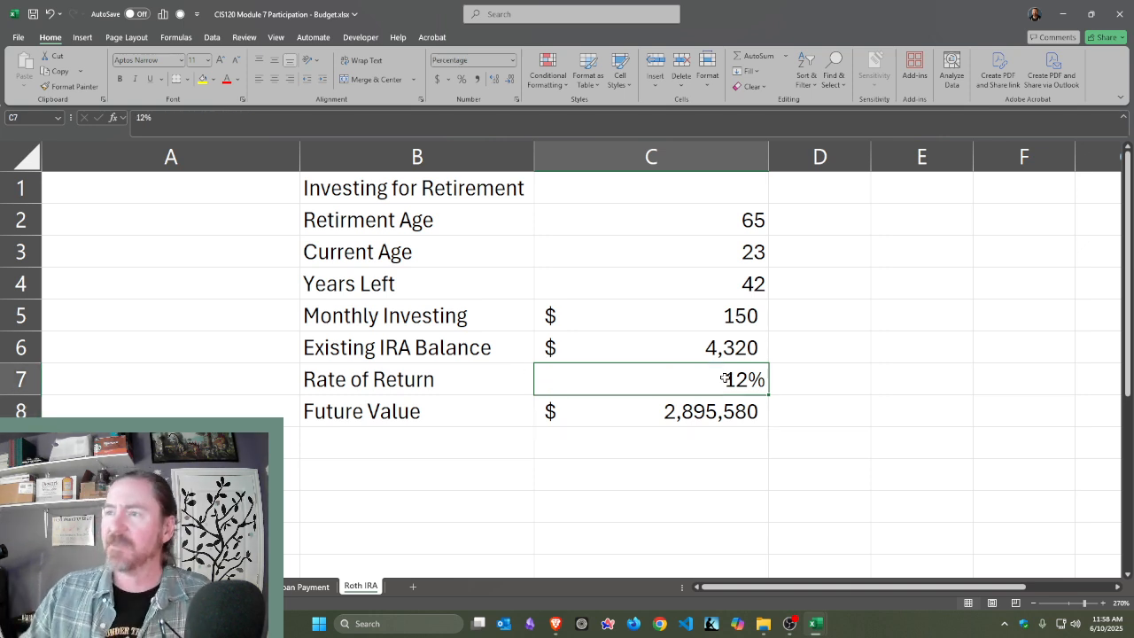
pyautogui.click(725, 414)
pyautogui.click(727, 381)
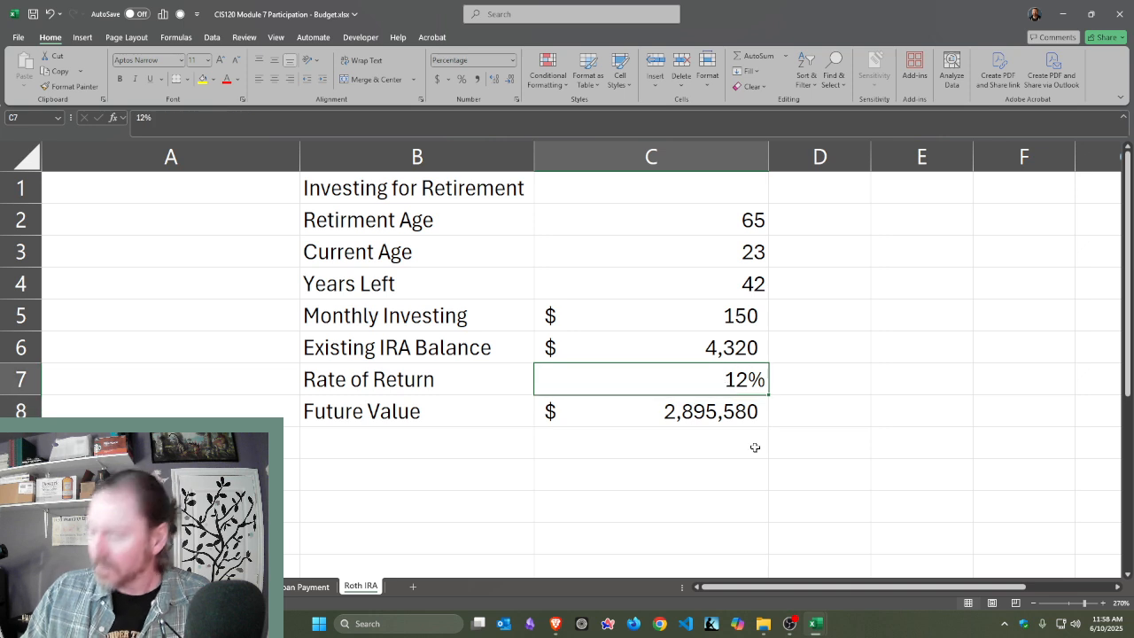
pyautogui.press('F2')
pyautogui.press('Left')
pyautogui.press('BackSpace')
pyautogui.write('1')
pyautogui.press('Return')
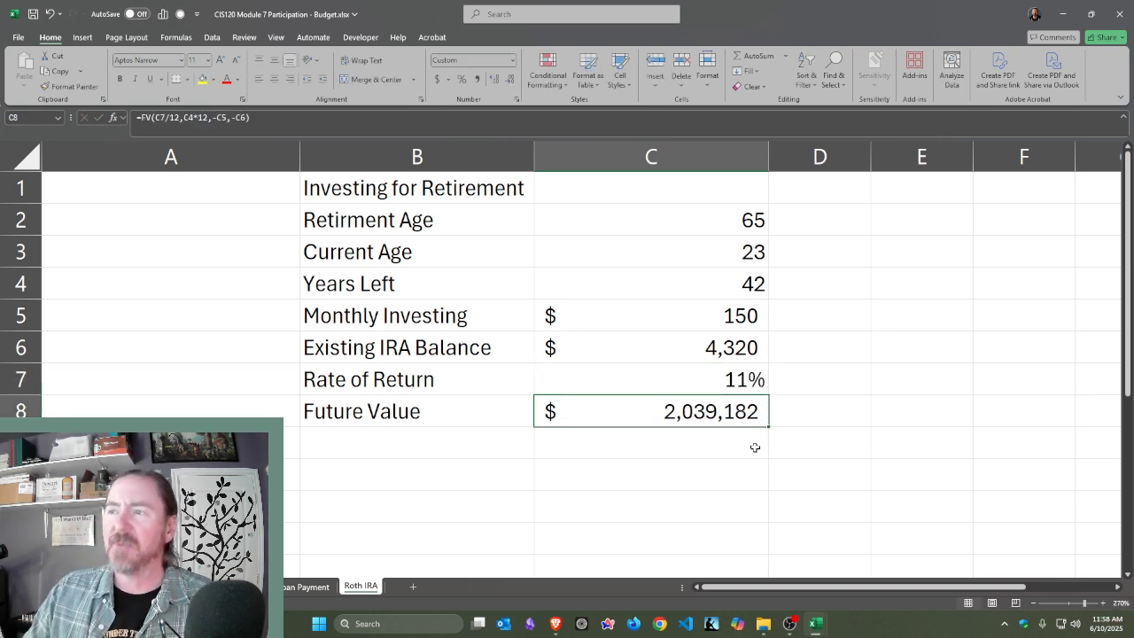
pyautogui.click(735, 462)
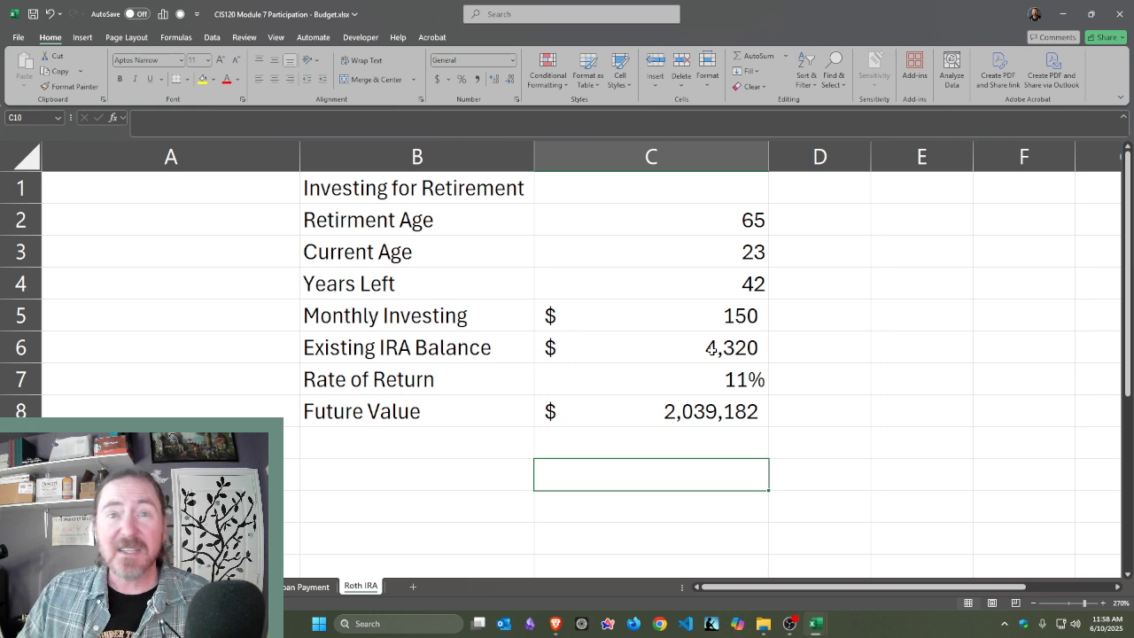
# Set the existing IRA balance in C6 to 0.
pyautogui.click(712, 350)
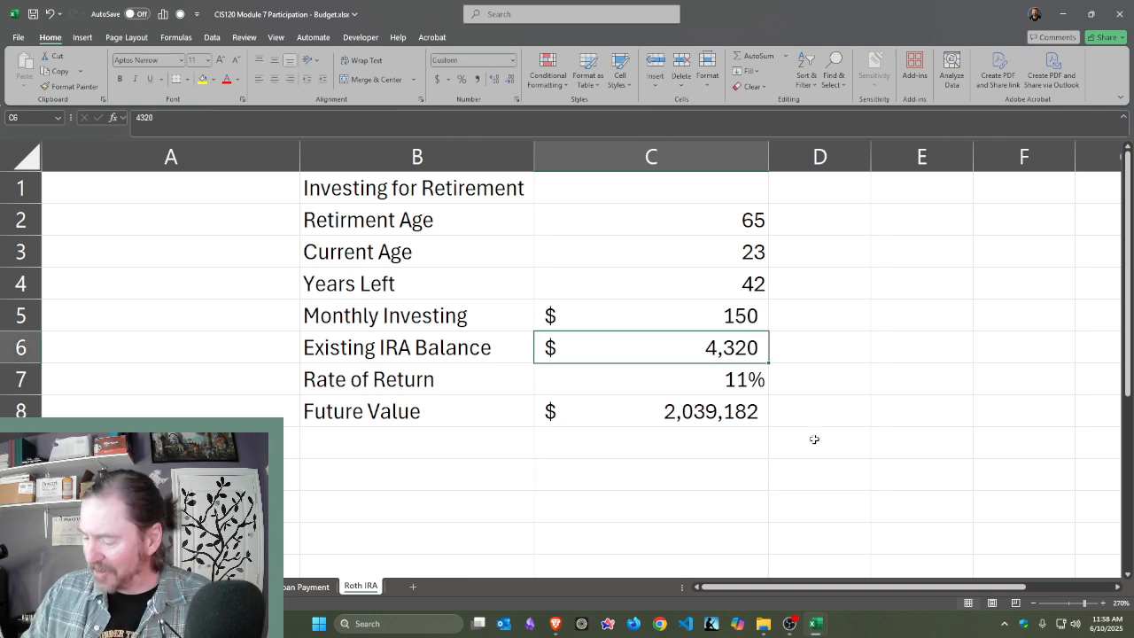
pyautogui.press('F2')
pyautogui.press('BackSpace')
pyautogui.press('BackSpace')
pyautogui.press('BackSpace')
pyautogui.press('BackSpace')
pyautogui.write('0')
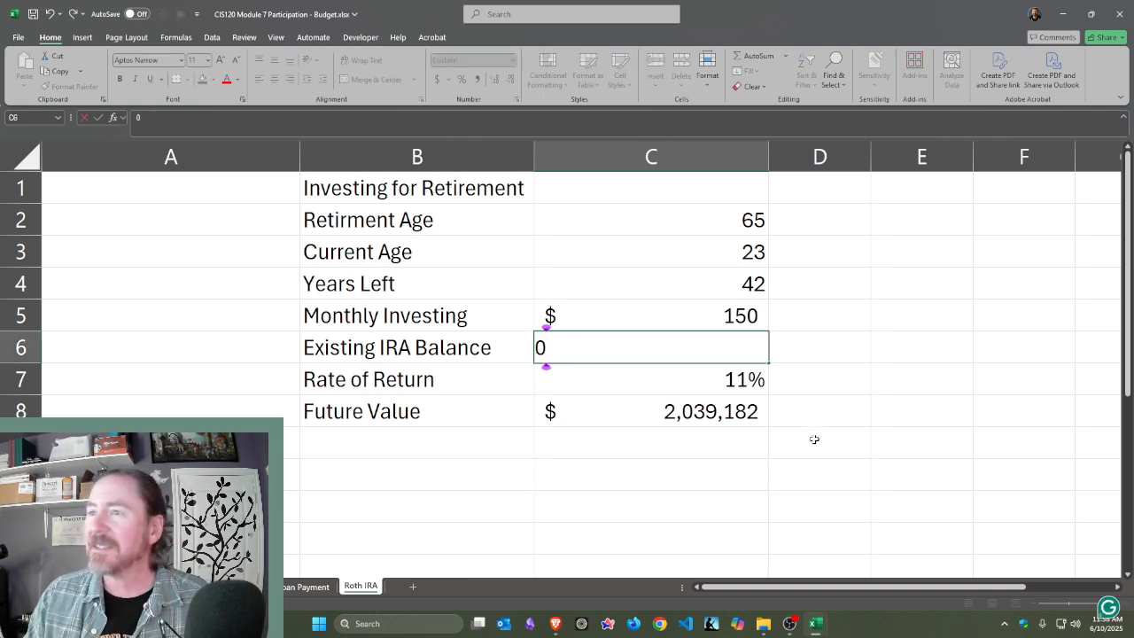
pyautogui.press('Return')
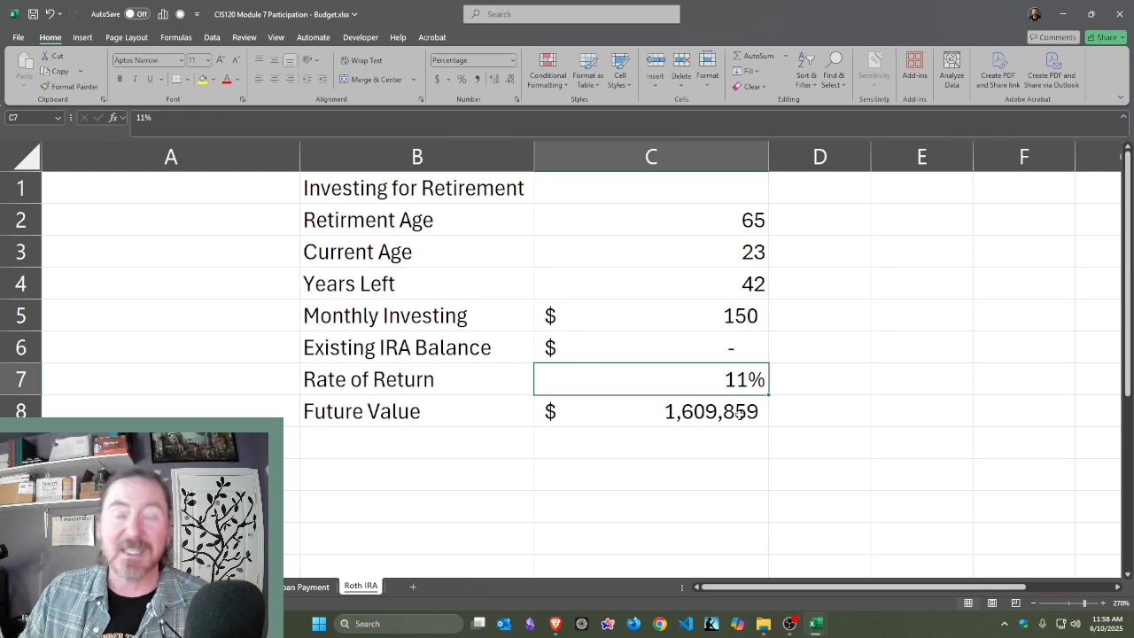
# Set the existing IRA balance in C6 to 5000.
pyautogui.press('Up')
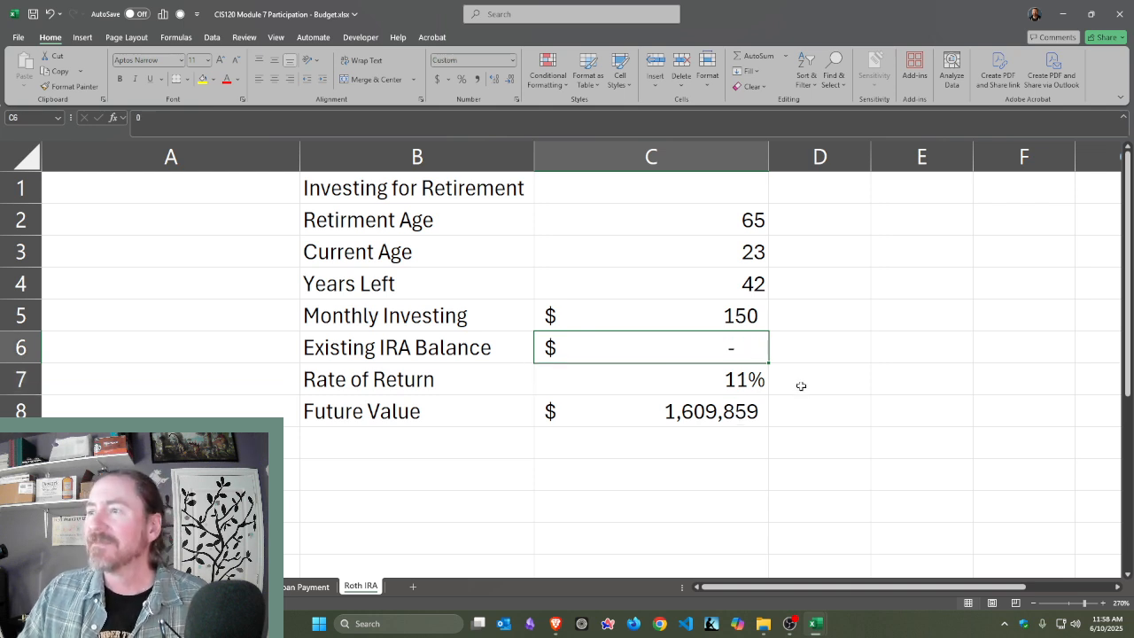
pyautogui.write('5000')
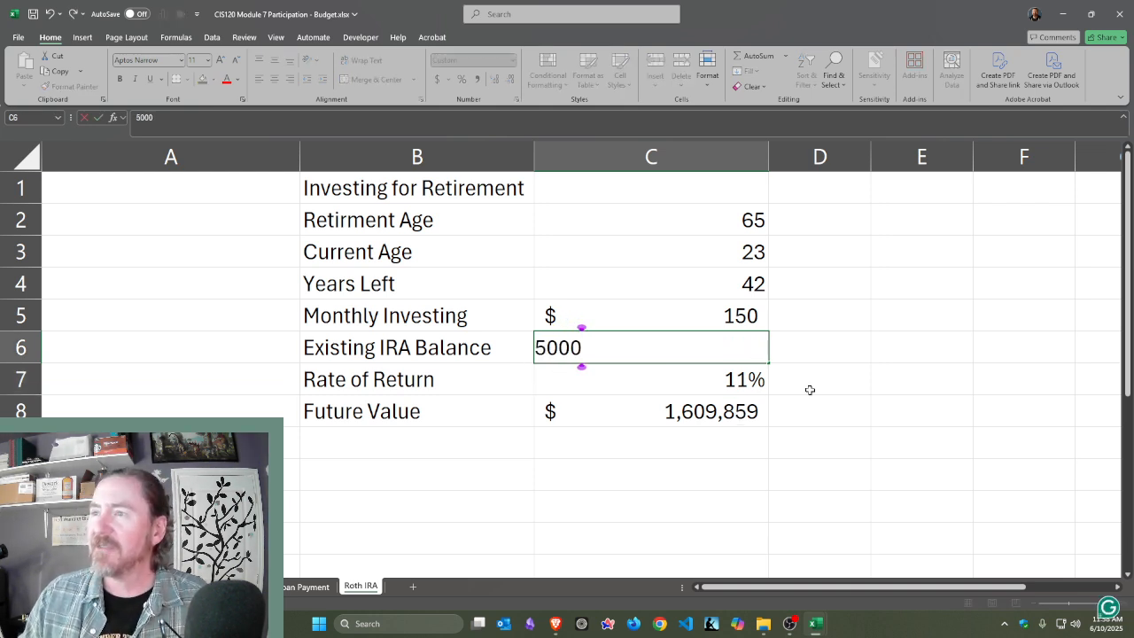
pyautogui.press('Return')
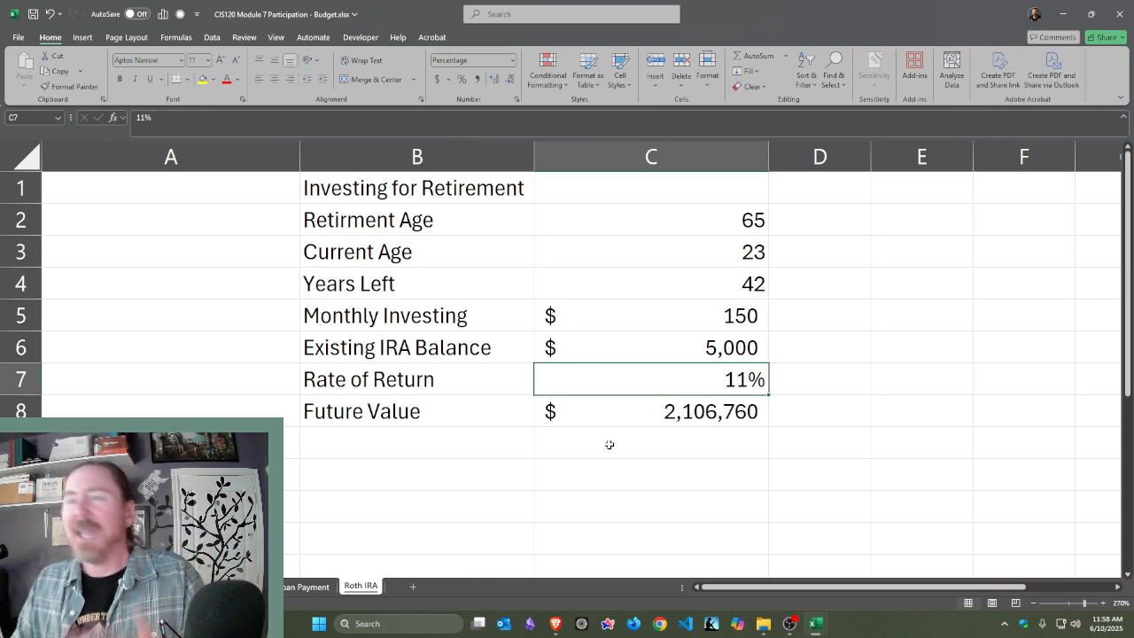
# Add the label "4% rule" in B9, directly below Future Value.
pyautogui.scroll(-2, 623, 435)
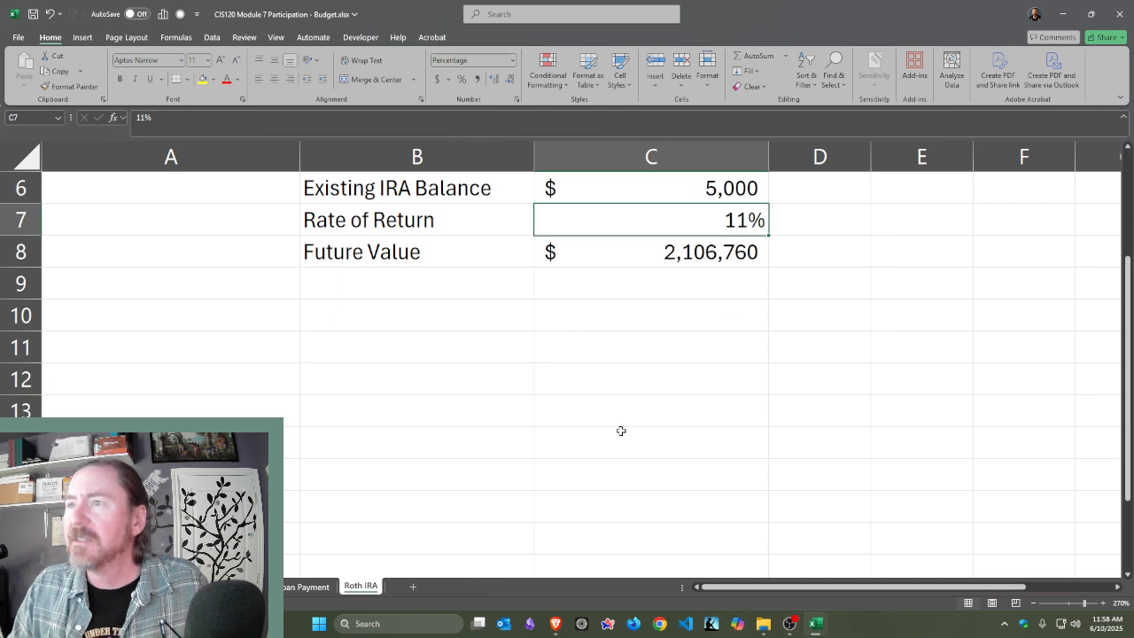
pyautogui.click(471, 289)
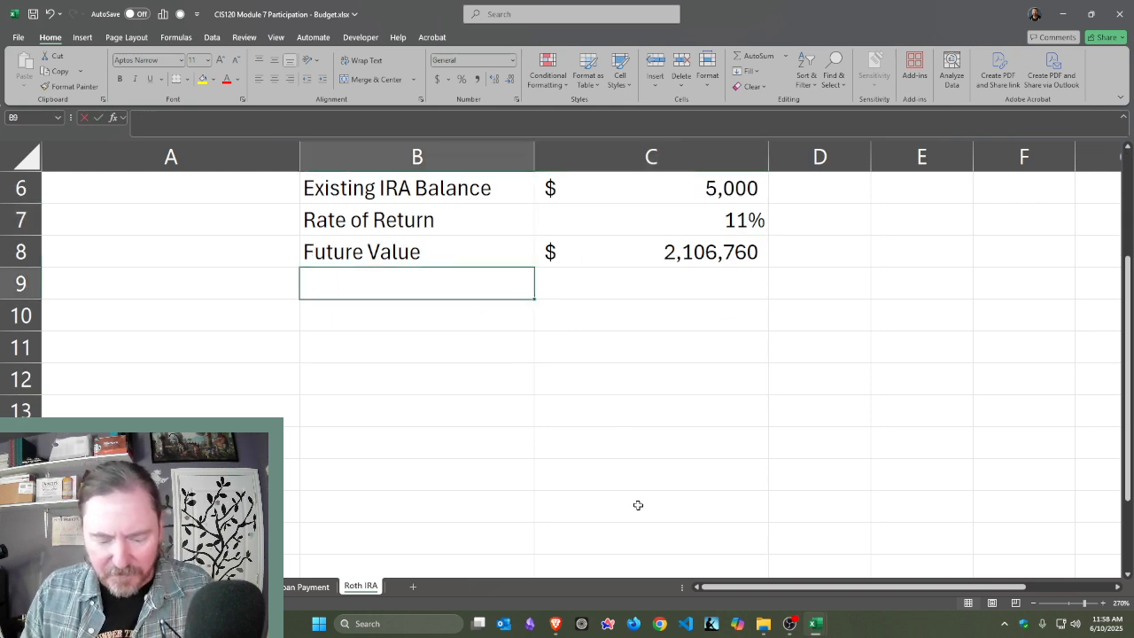
pyautogui.write('4% rule')
pyautogui.press('Tab')
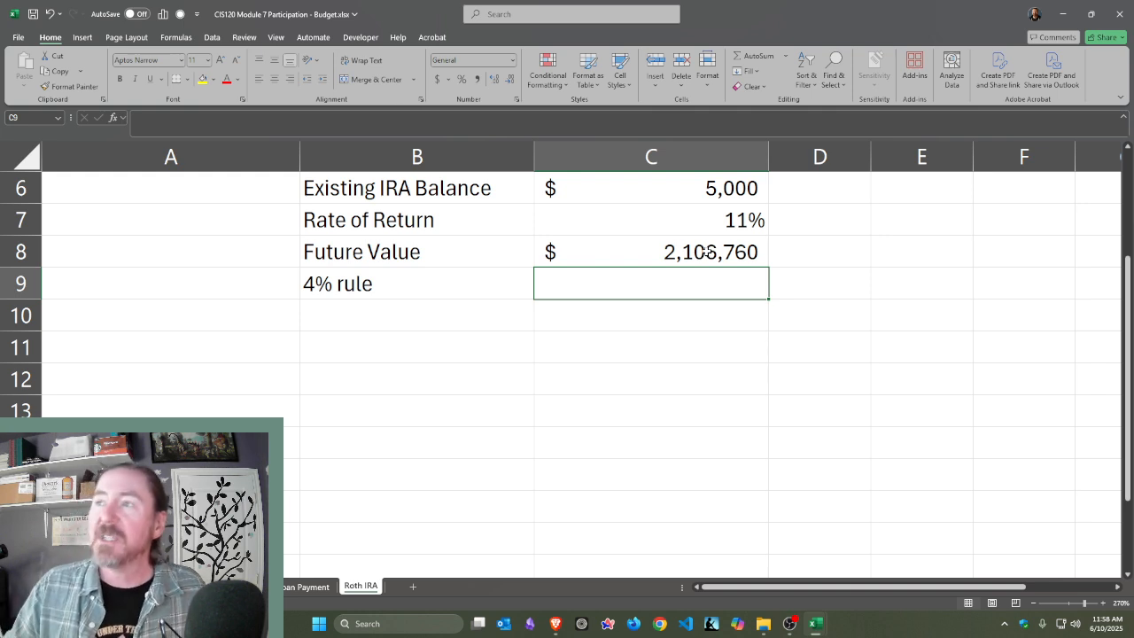
# Enter the formula =(C8*.04)/12 in C9 to calculate the monthly withdrawal under the 4% rule.
pyautogui.click(583, 378)
pyautogui.click(603, 288)
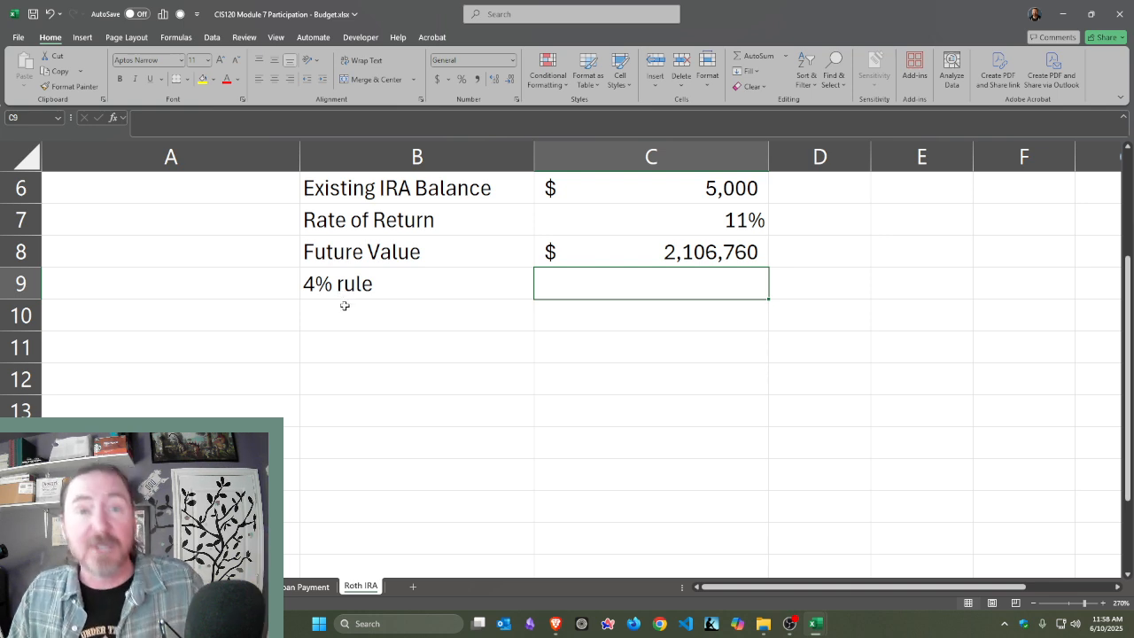
pyautogui.click(677, 339)
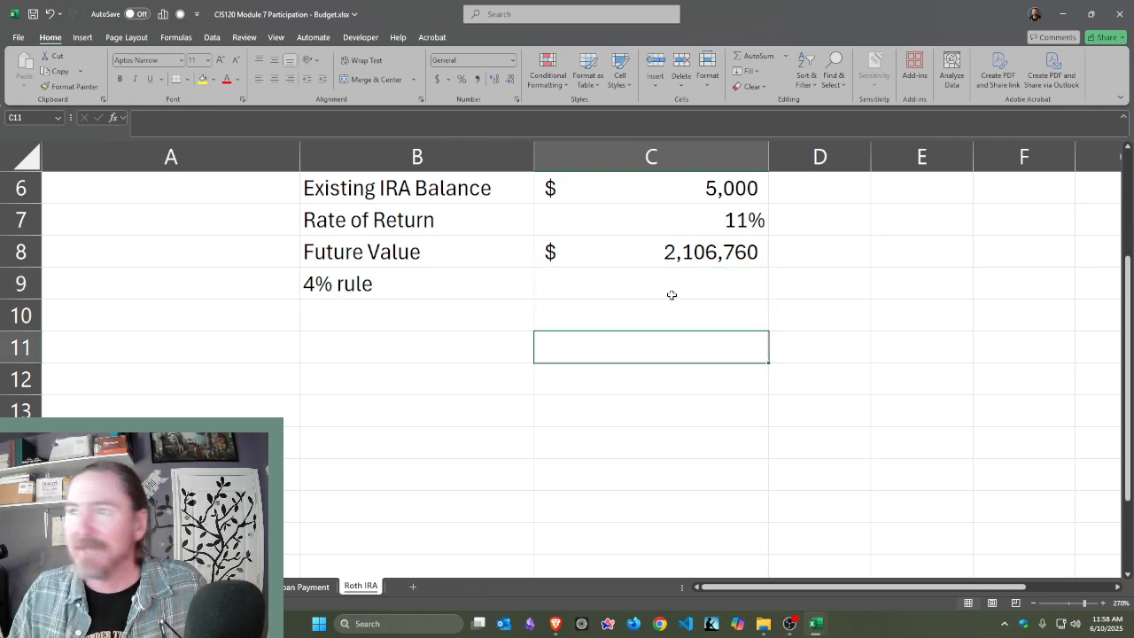
pyautogui.click(670, 294)
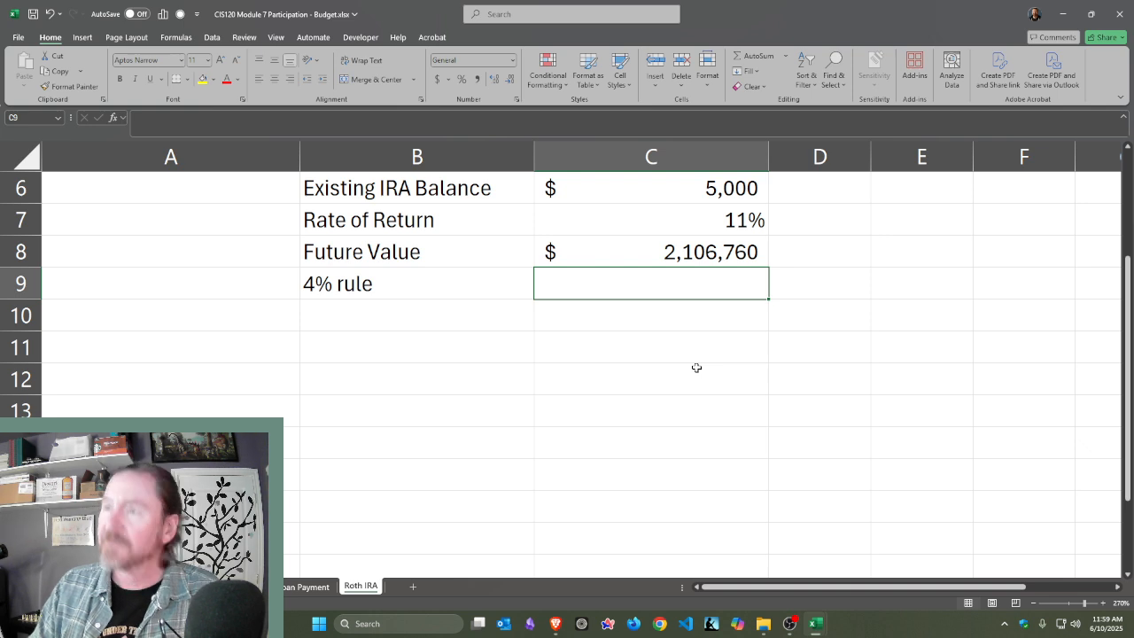
pyautogui.write('=(')
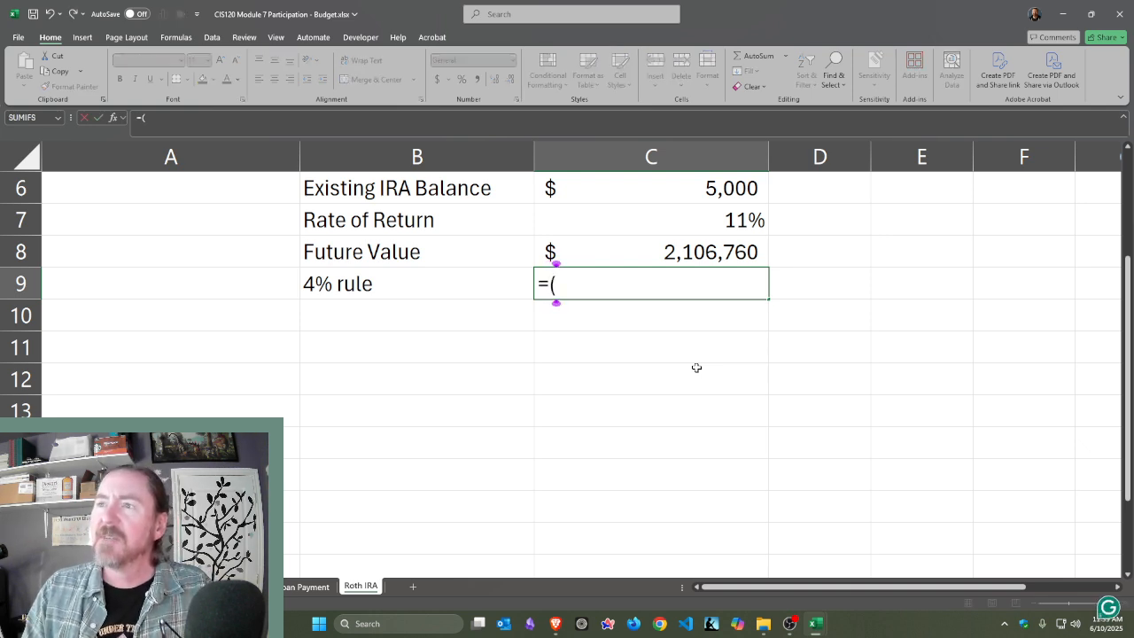
pyautogui.click(673, 257)
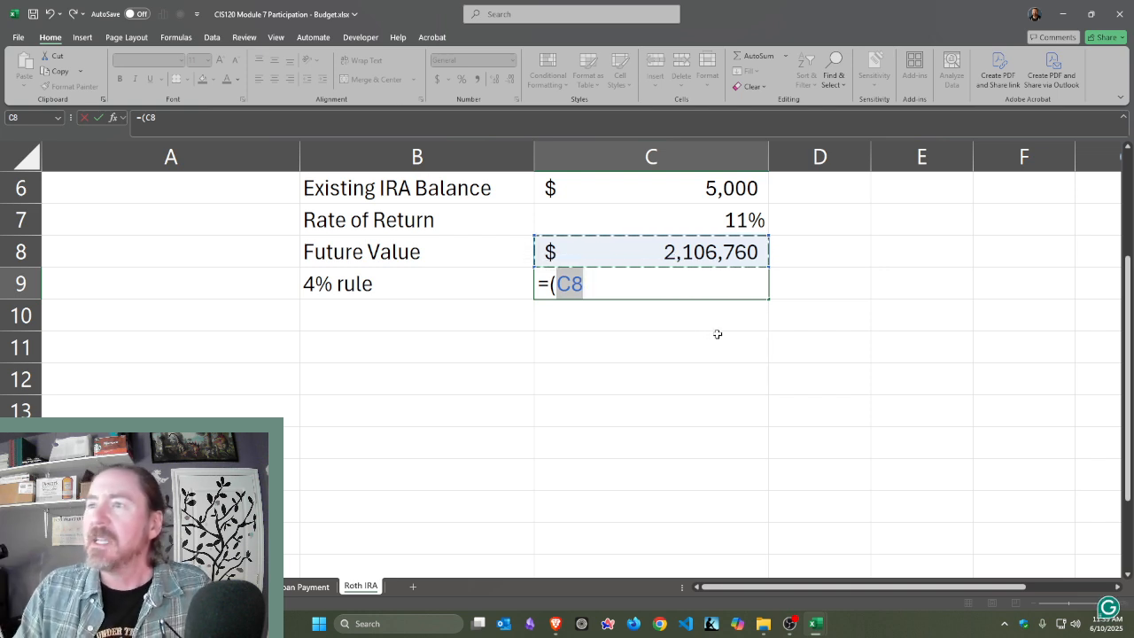
pyautogui.write('*.05')
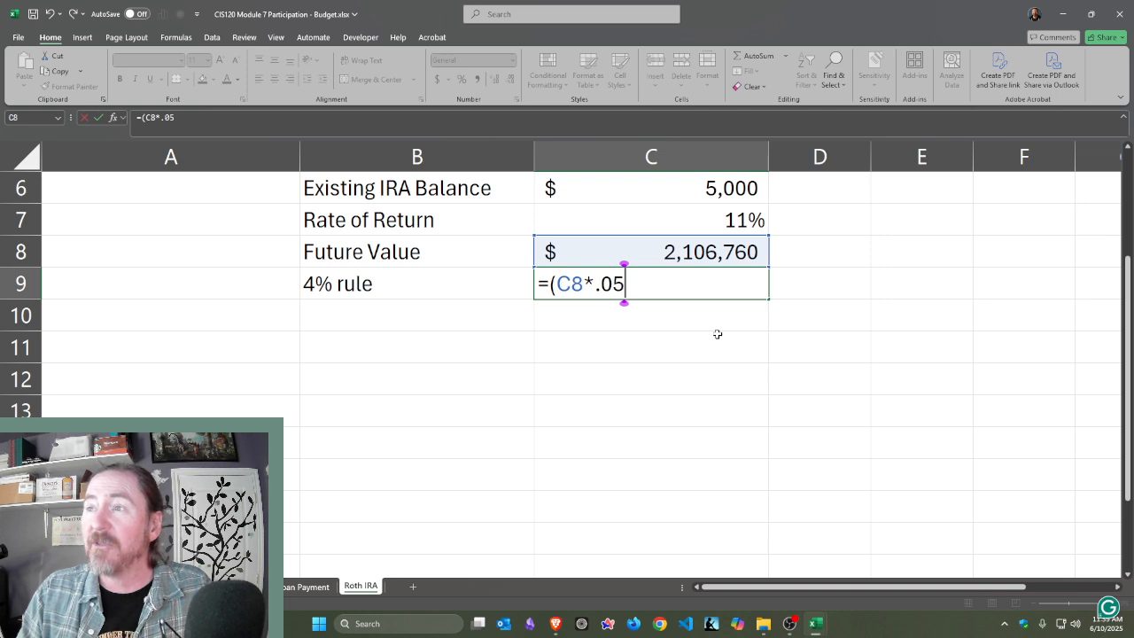
pyautogui.press('BackSpace')
pyautogui.write('4)')
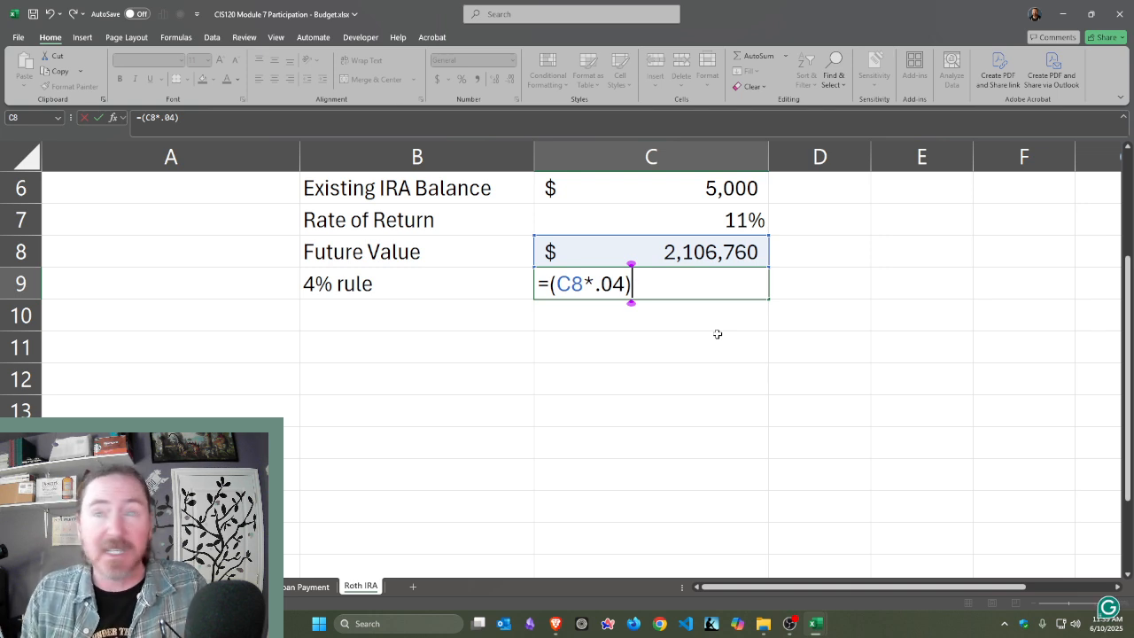
pyautogui.write('/12')
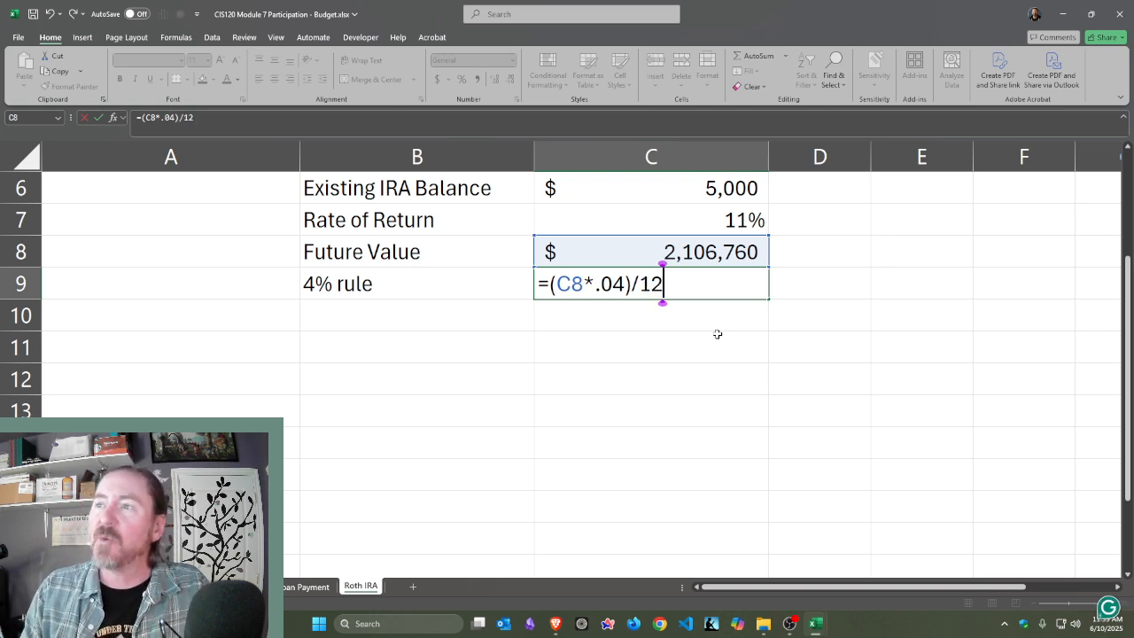
pyautogui.press('Return')
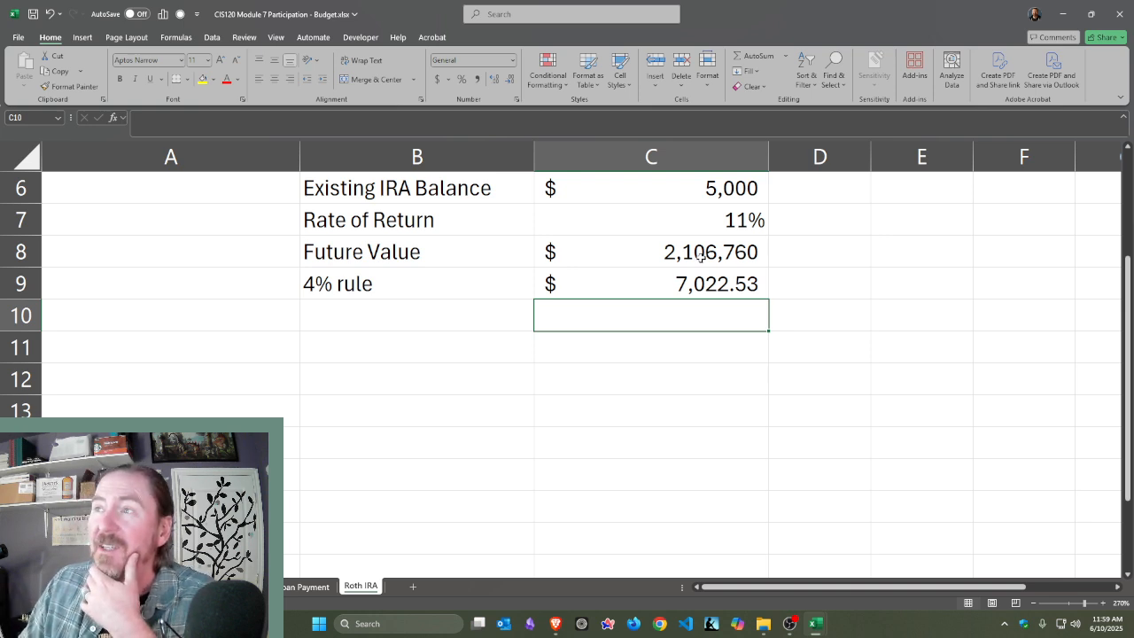
pyautogui.click(698, 285)
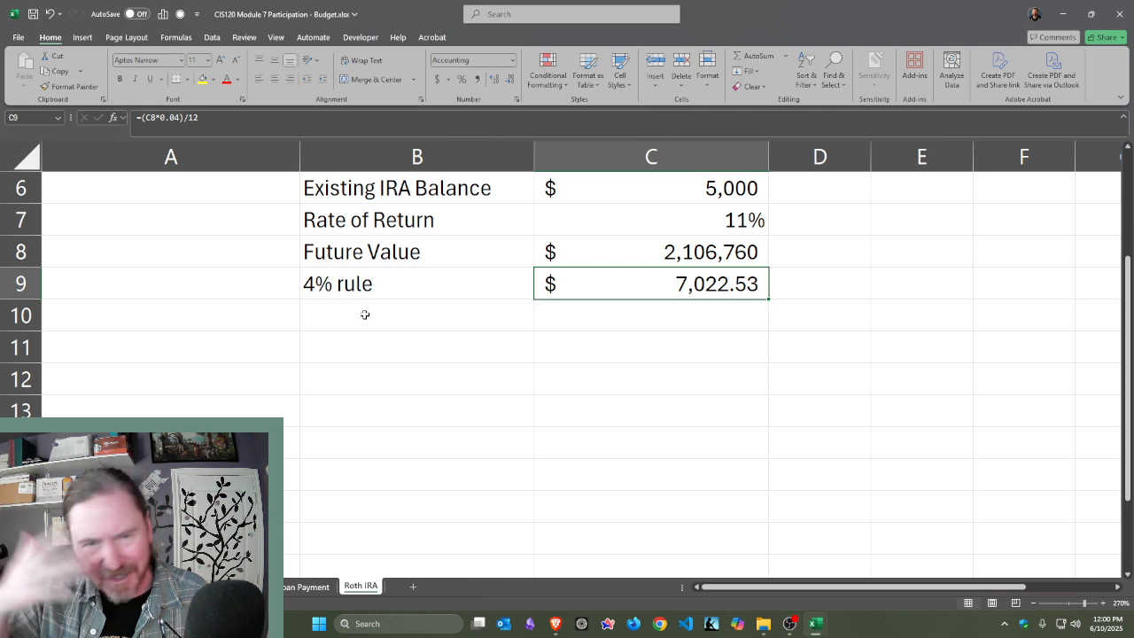
# Add a "social sec income" row with the label in B10 and 2000 in C10.
pyautogui.click(595, 383)
pyautogui.click(634, 311)
pyautogui.press('Left')
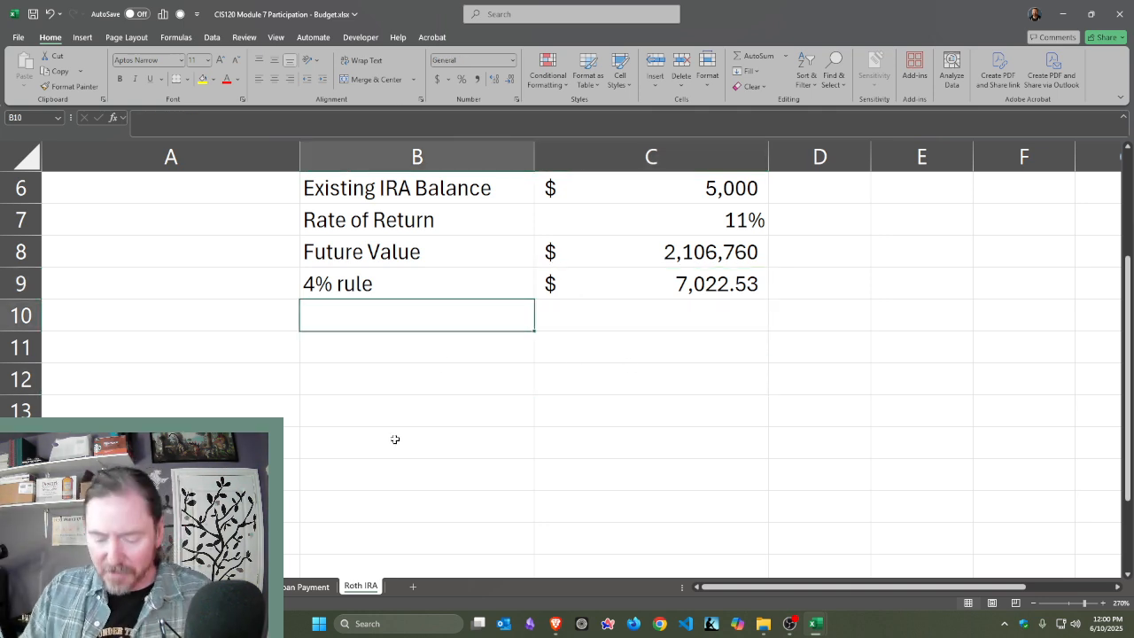
pyautogui.write('social se')
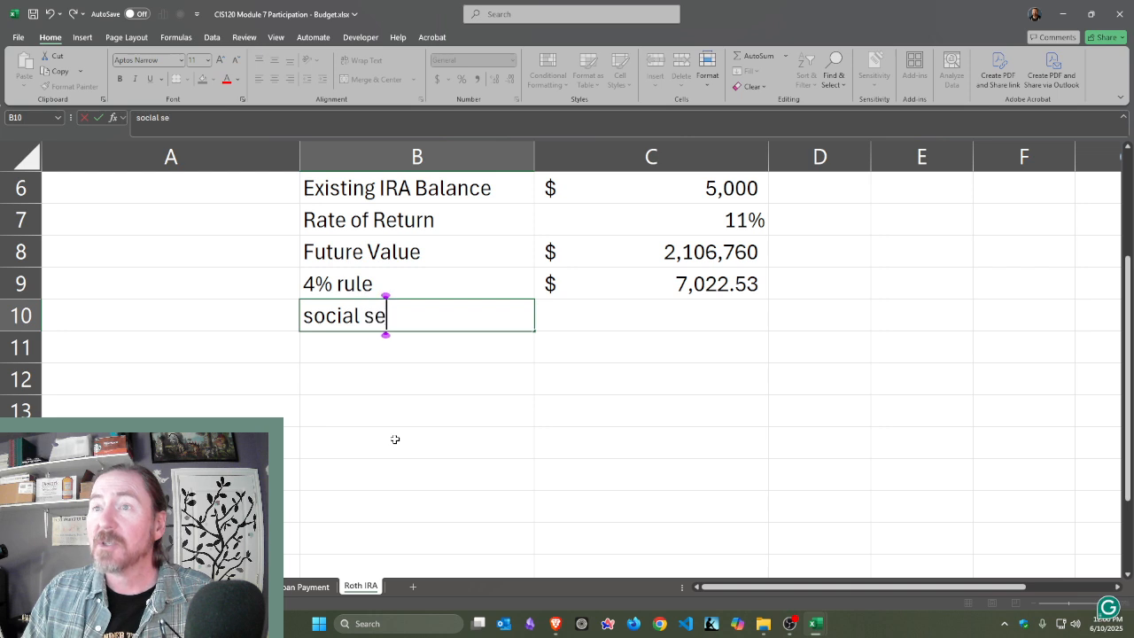
pyautogui.write('c income')
pyautogui.press('Tab')
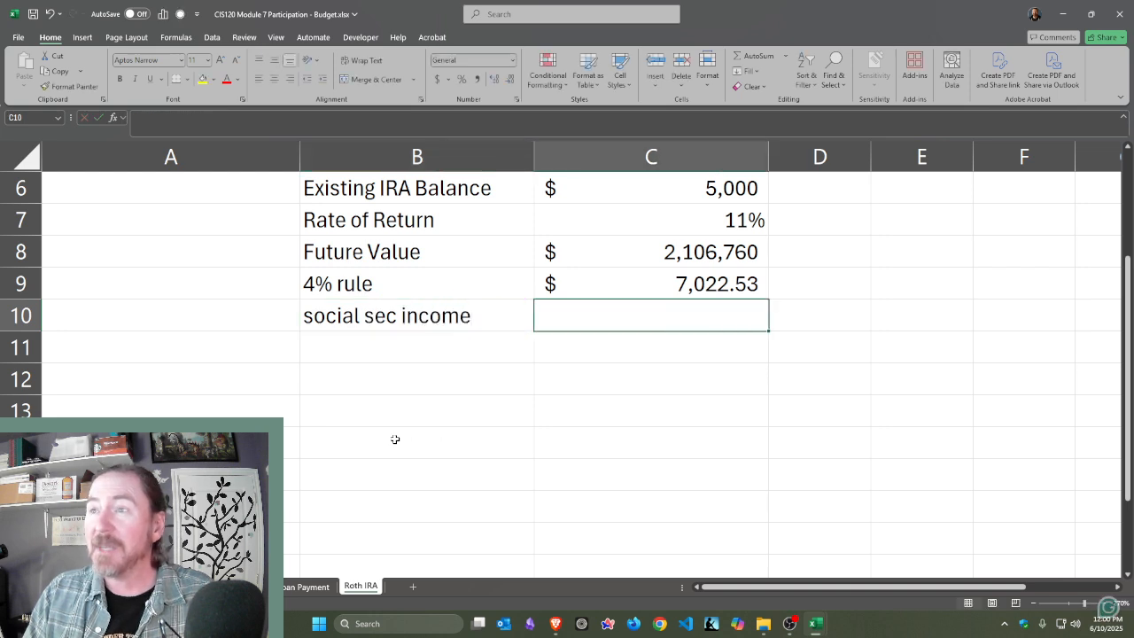
pyautogui.write('2000')
pyautogui.press('Return')
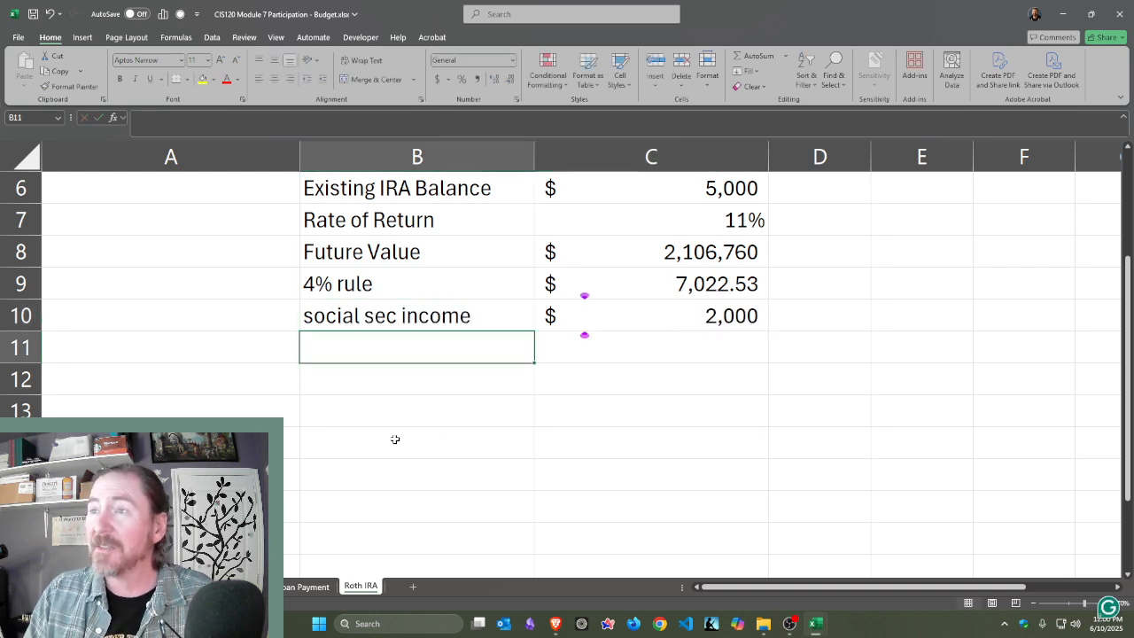
# Label B11 "total ret. income" and total C9:C10 in C11 with AutoSum.
pyautogui.write('total re')
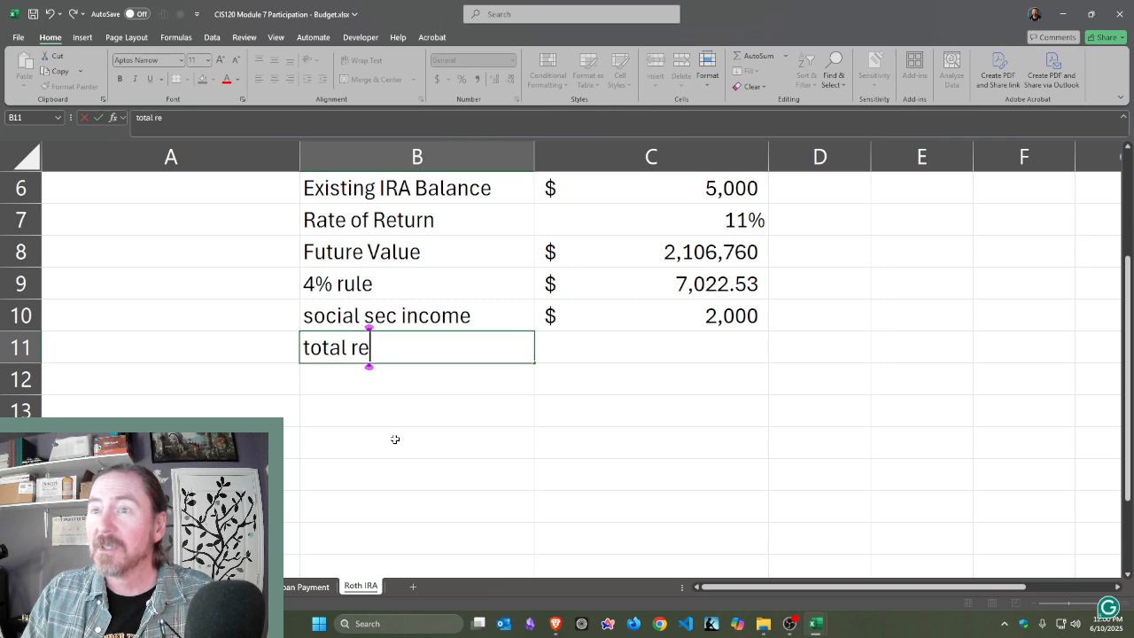
pyautogui.write('t. income')
pyautogui.press('Tab')
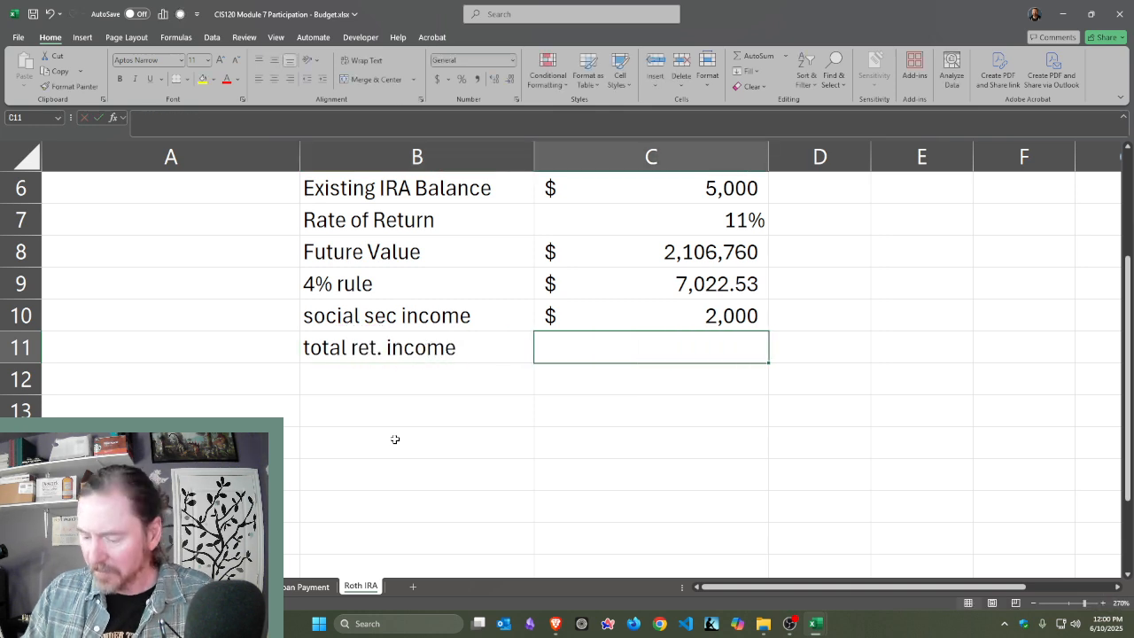
pyautogui.moveTo(727, 280); pyautogui.dragTo(714, 344)
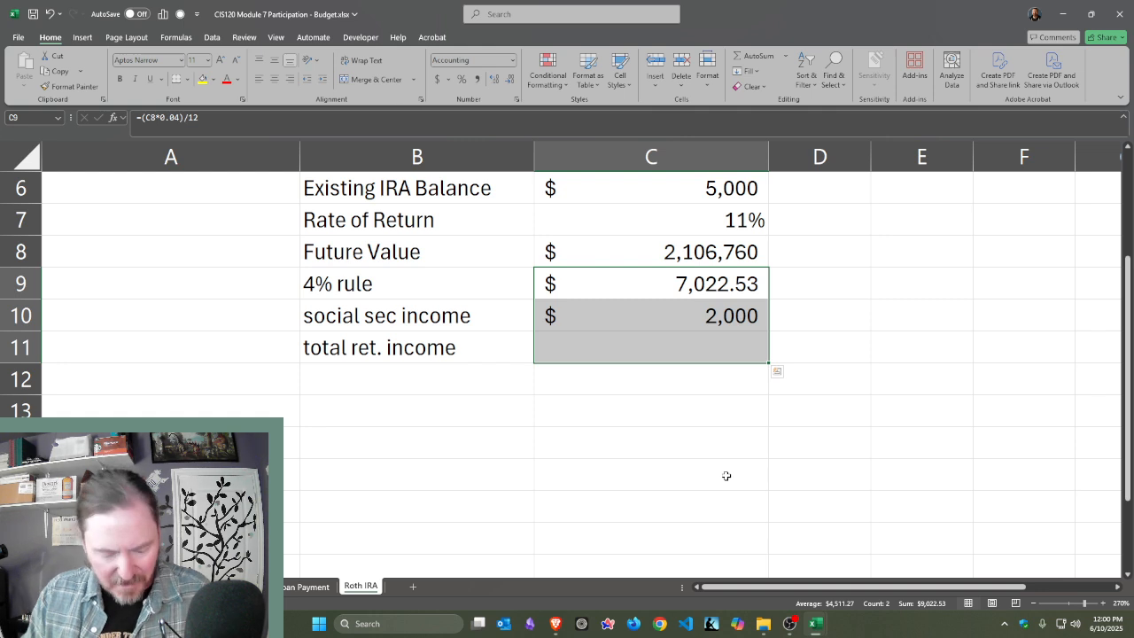
pyautogui.hotkey('alt', '=')
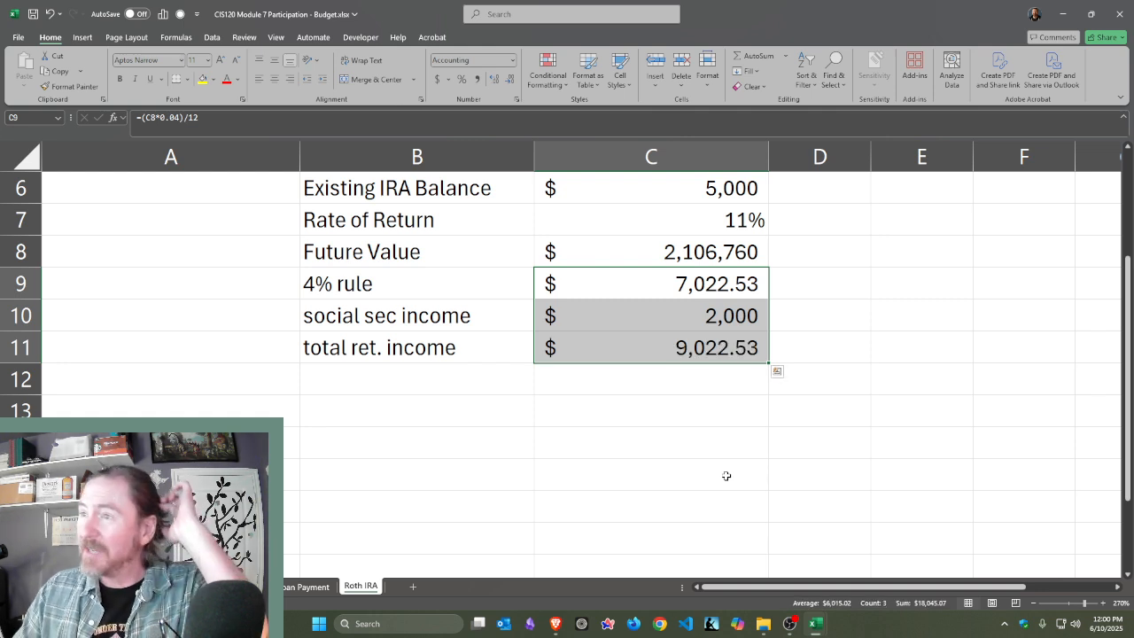
pyautogui.click(701, 393)
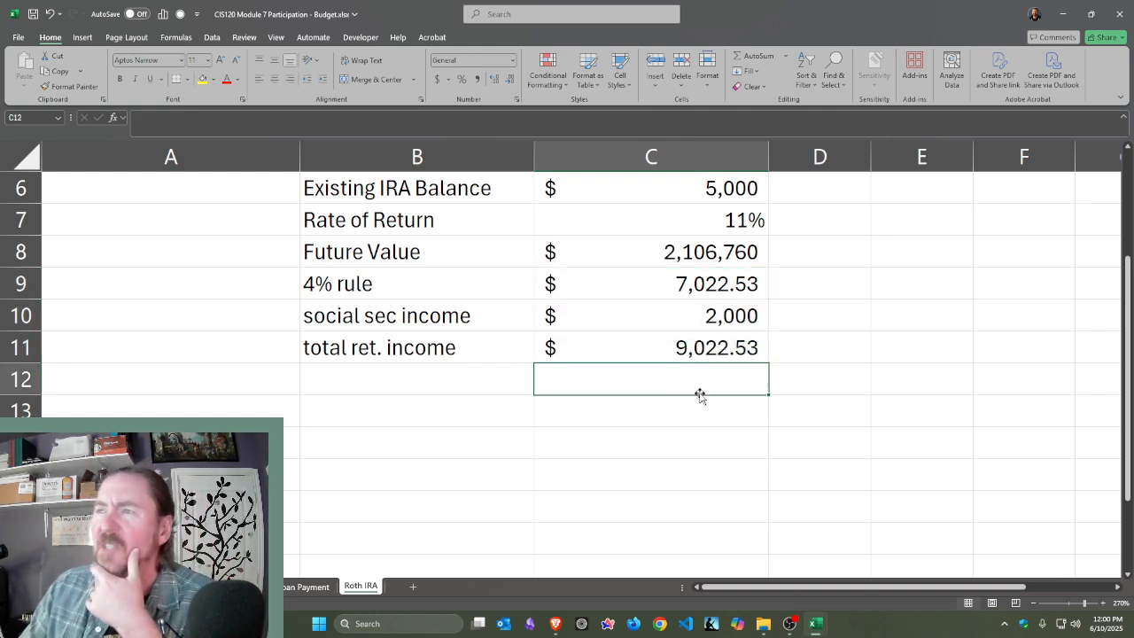
# Merge and center the "Investing for Retirement" title across B1:C1.
pyautogui.scroll(2, 723, 463)
pyautogui.scroll(-2, 722, 464)
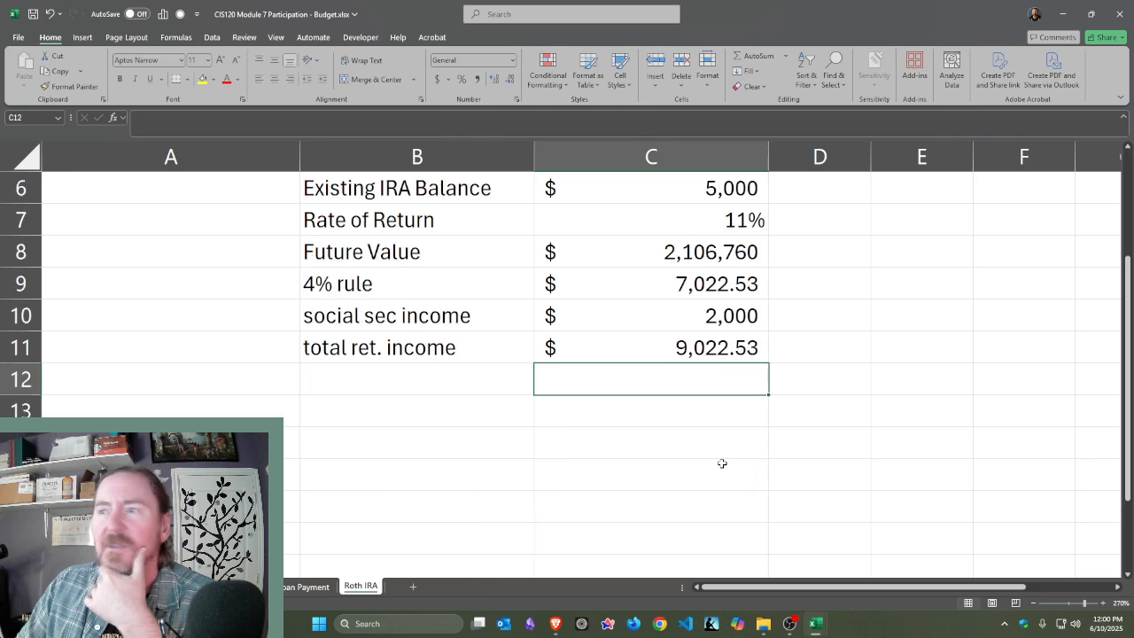
pyautogui.click(1034, 603)
pyautogui.click(1034, 604)
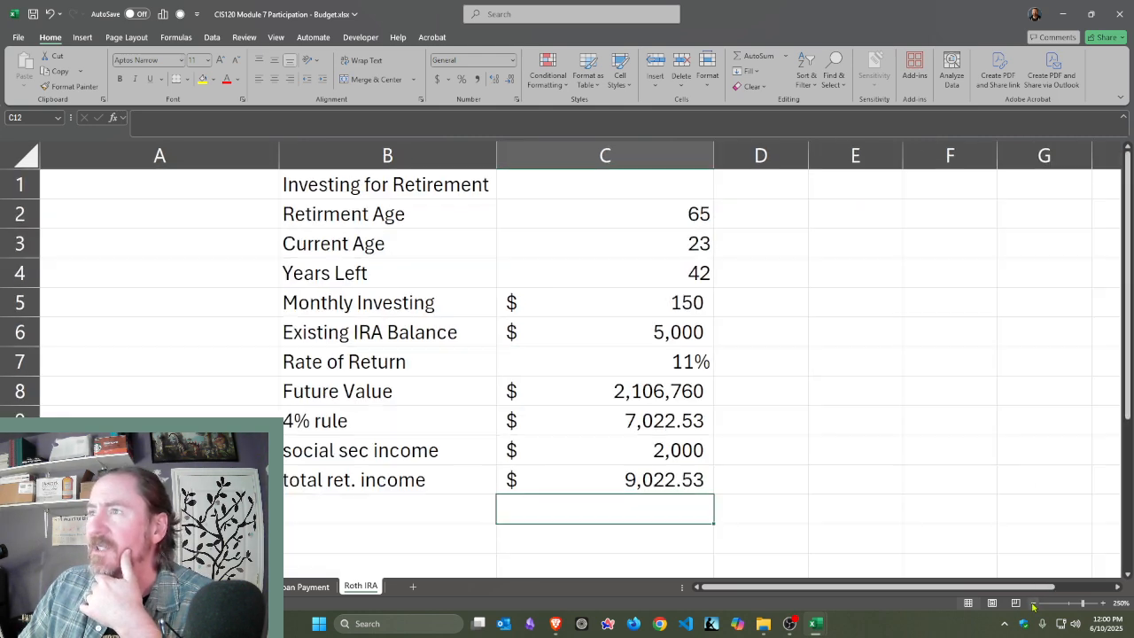
pyautogui.click(1034, 603)
pyautogui.click(1033, 604)
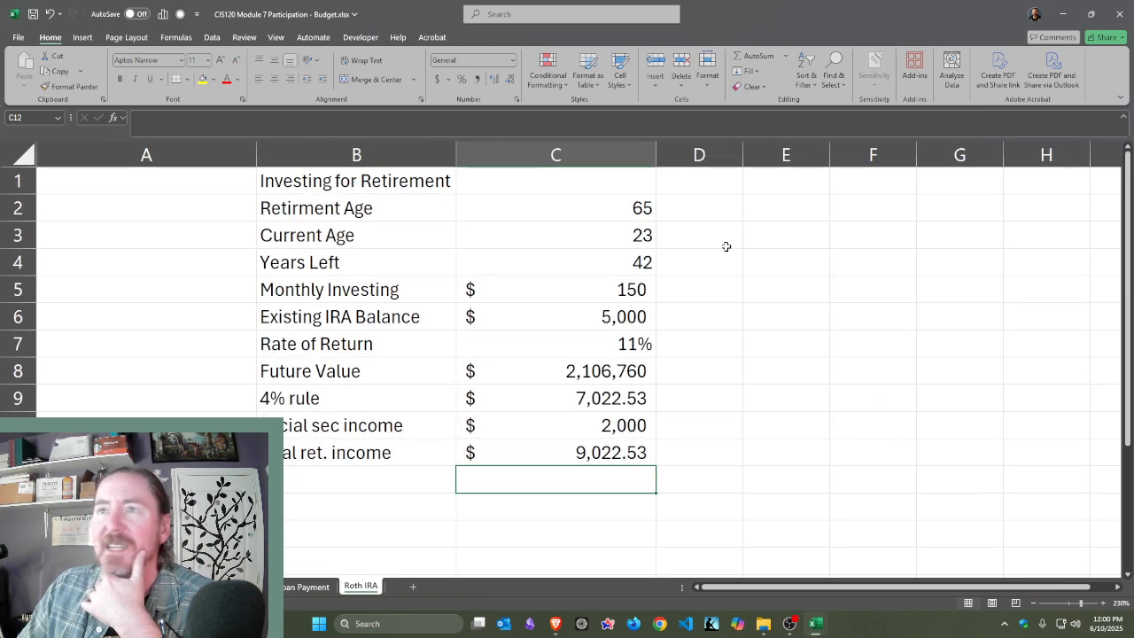
pyautogui.moveTo(380, 180); pyautogui.dragTo(504, 188)
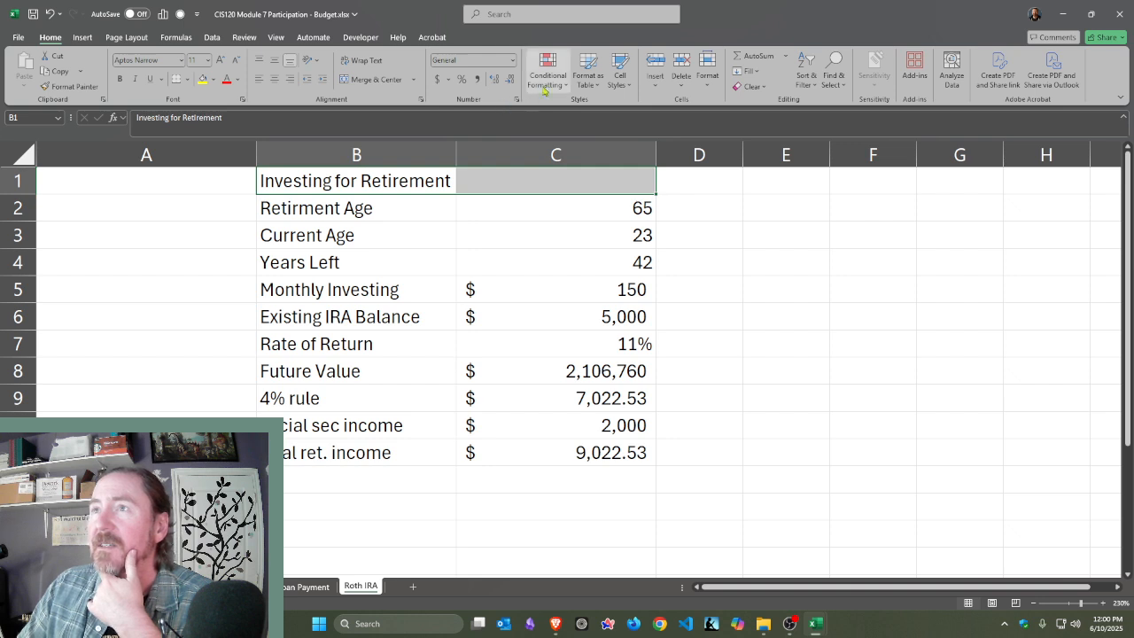
pyautogui.click(365, 80)
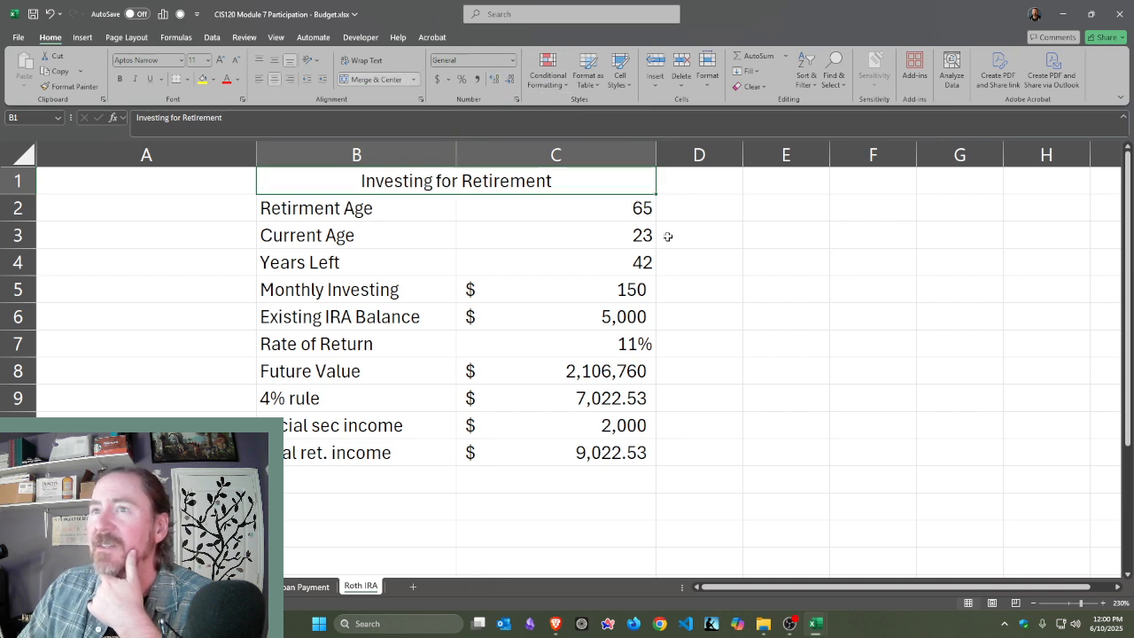
# Widen column A slightly so the labels in column B sit clear of the webcam overlay.
pyautogui.click(787, 270)
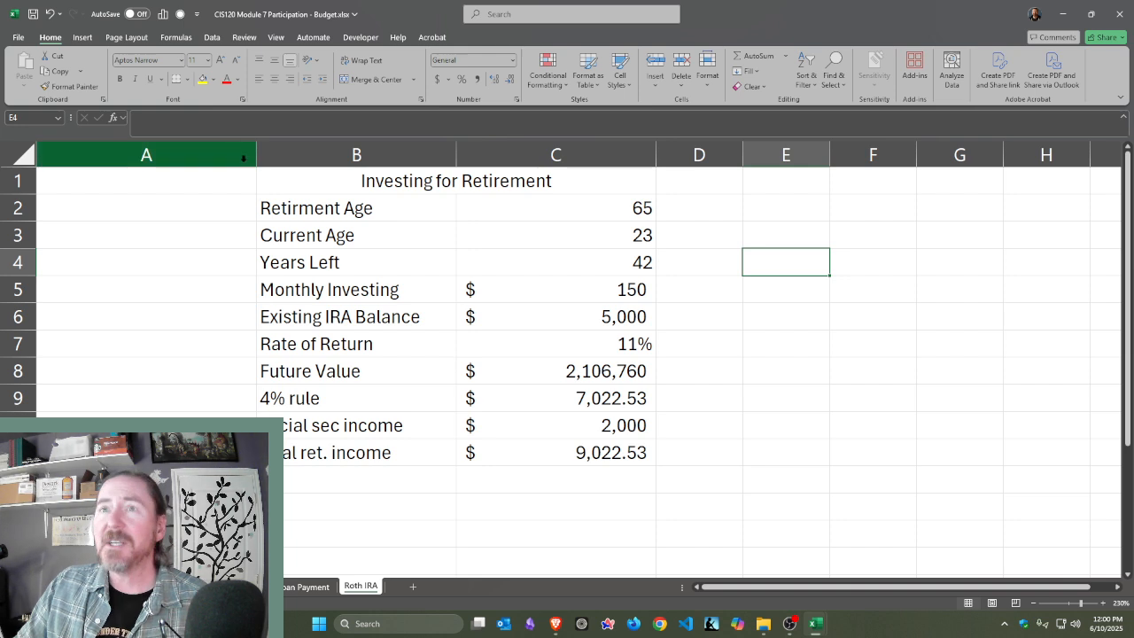
pyautogui.moveTo(256, 154); pyautogui.dragTo(289, 156)
pyautogui.click(841, 369)
pyautogui.click(671, 290)
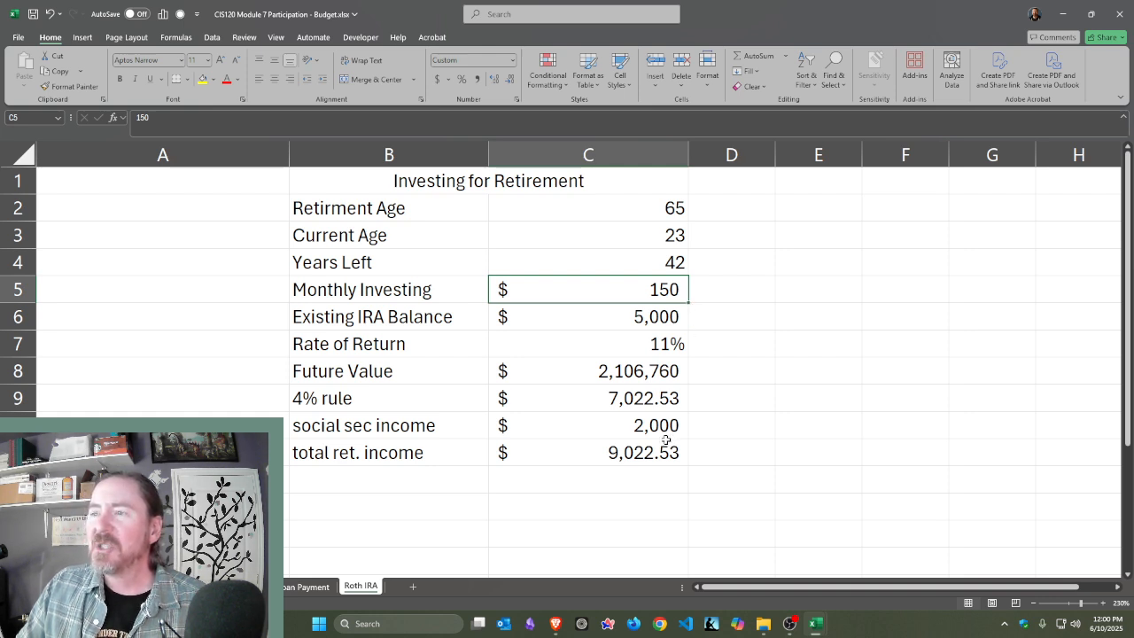
pyautogui.click(640, 454)
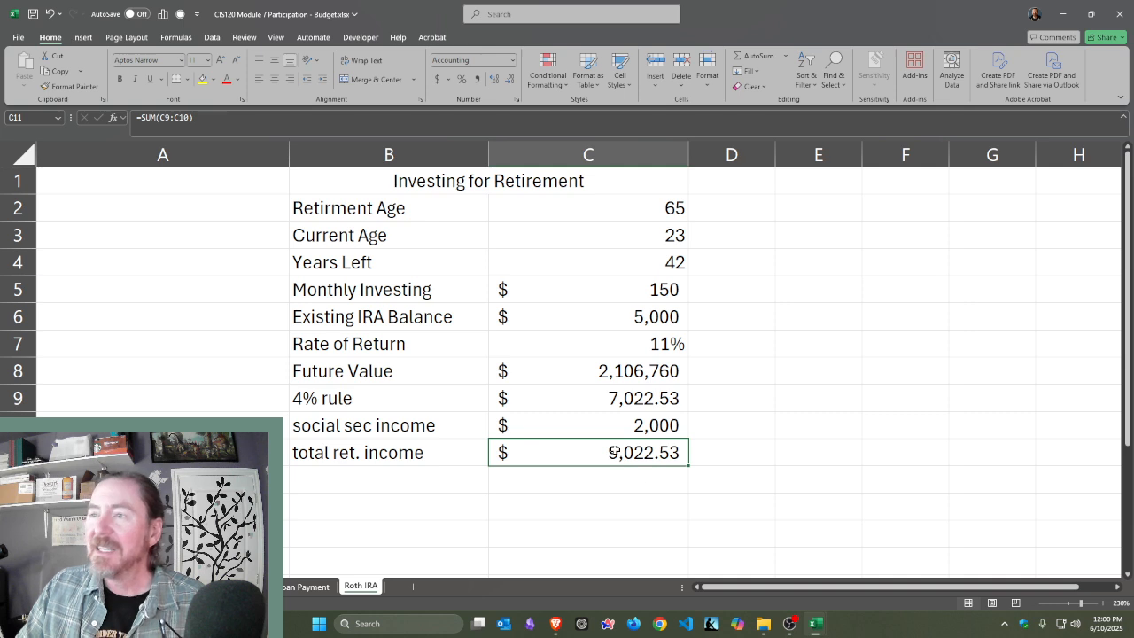
pyautogui.click(627, 479)
pyautogui.click(619, 452)
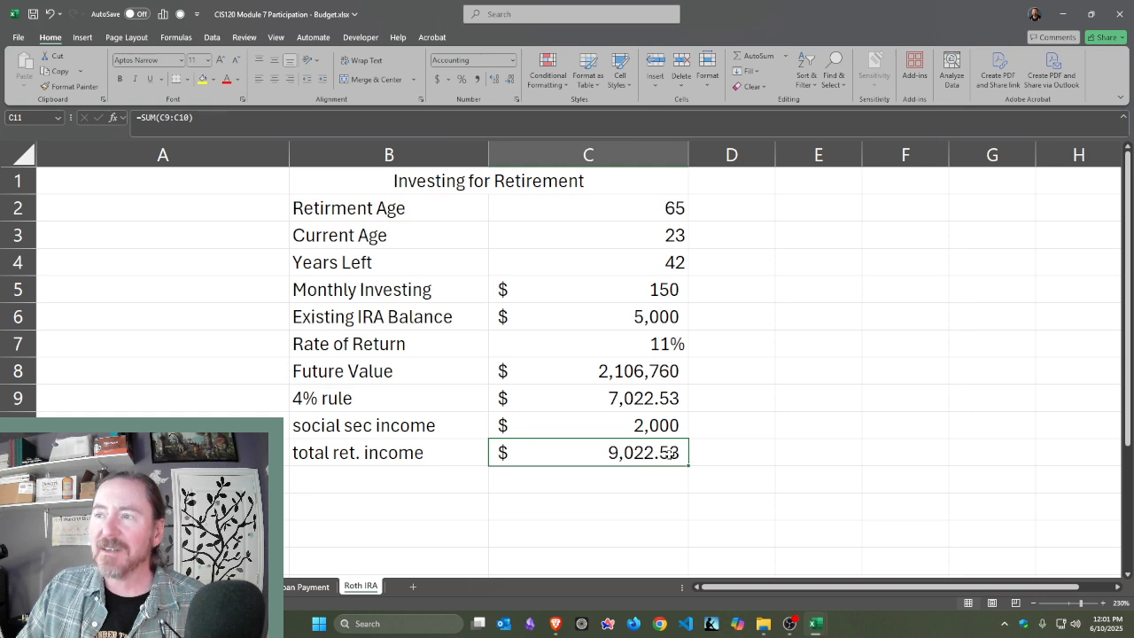
pyautogui.click(665, 293)
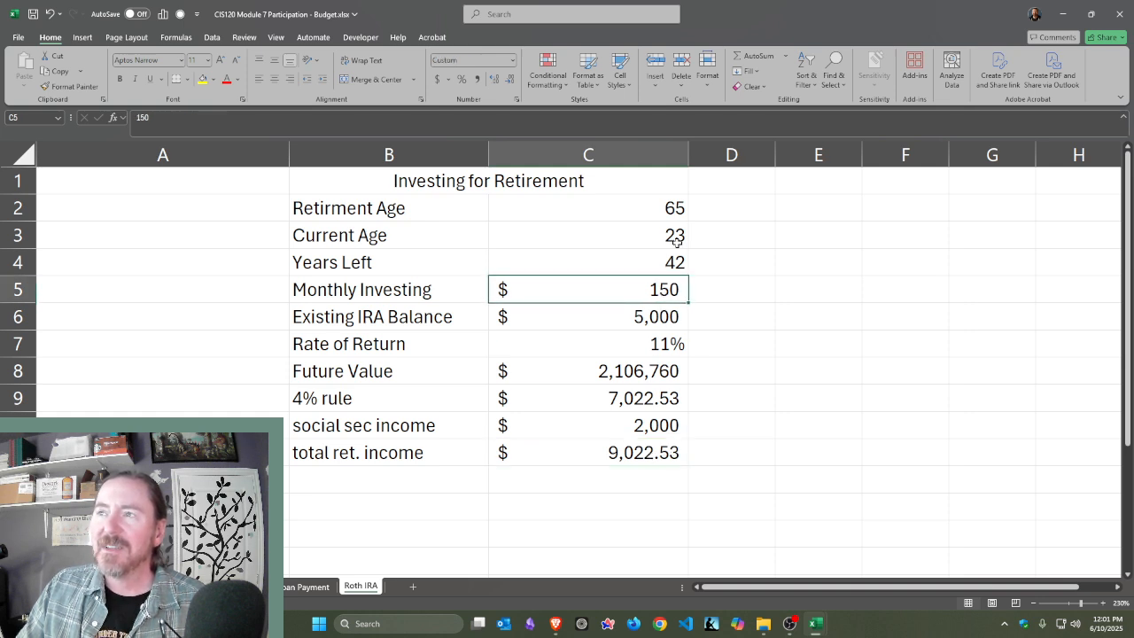
pyautogui.click(666, 323)
# Run Goal Seek to bring total ret. income in C11 to 9000 by changing Monthly Investing in C5, and accept the solution.
pyautogui.click(665, 295)
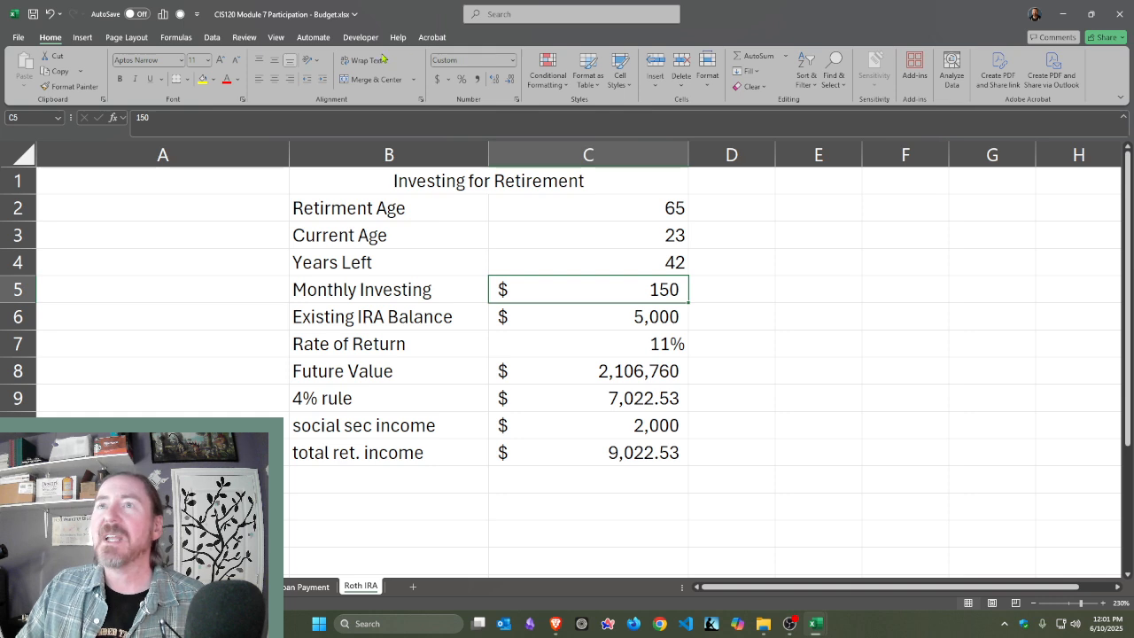
pyautogui.click(211, 38)
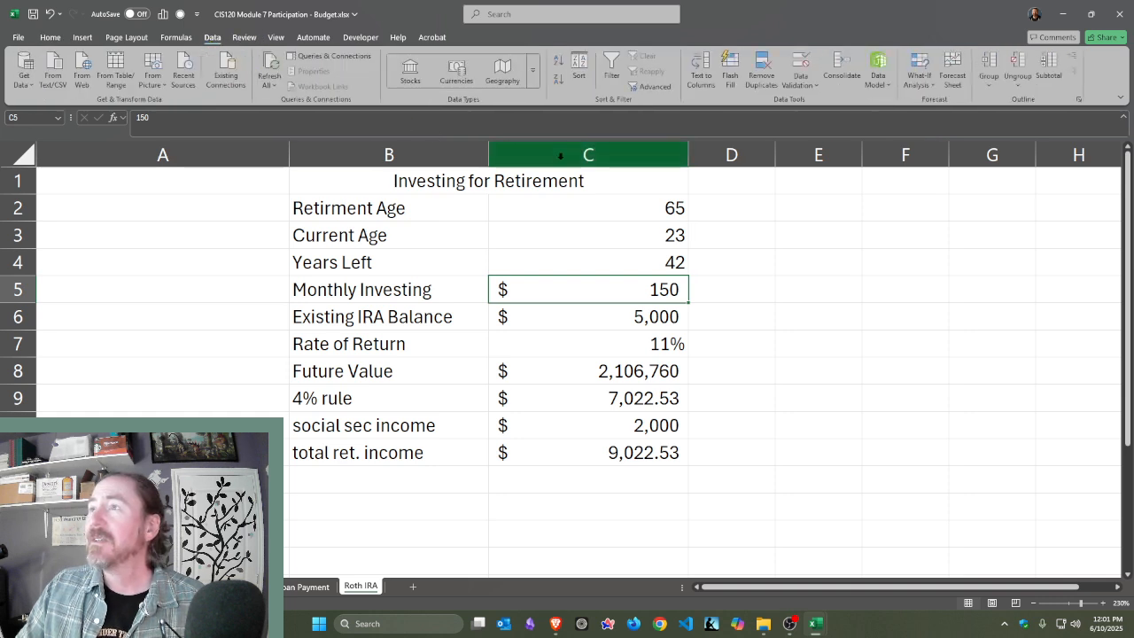
pyautogui.click(920, 75)
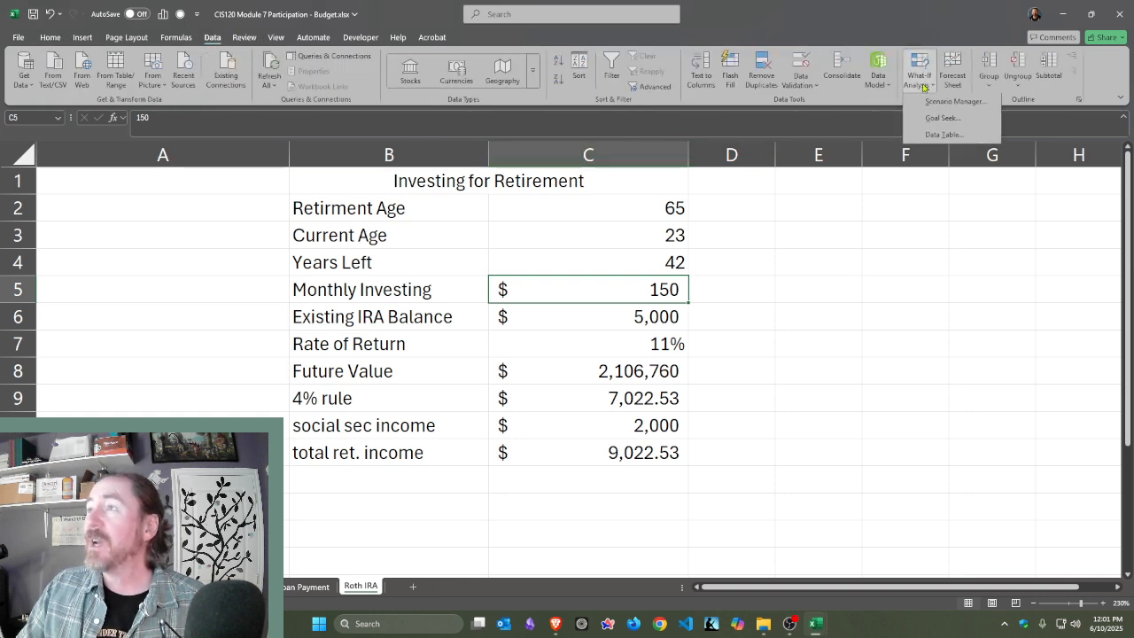
pyautogui.click(929, 120)
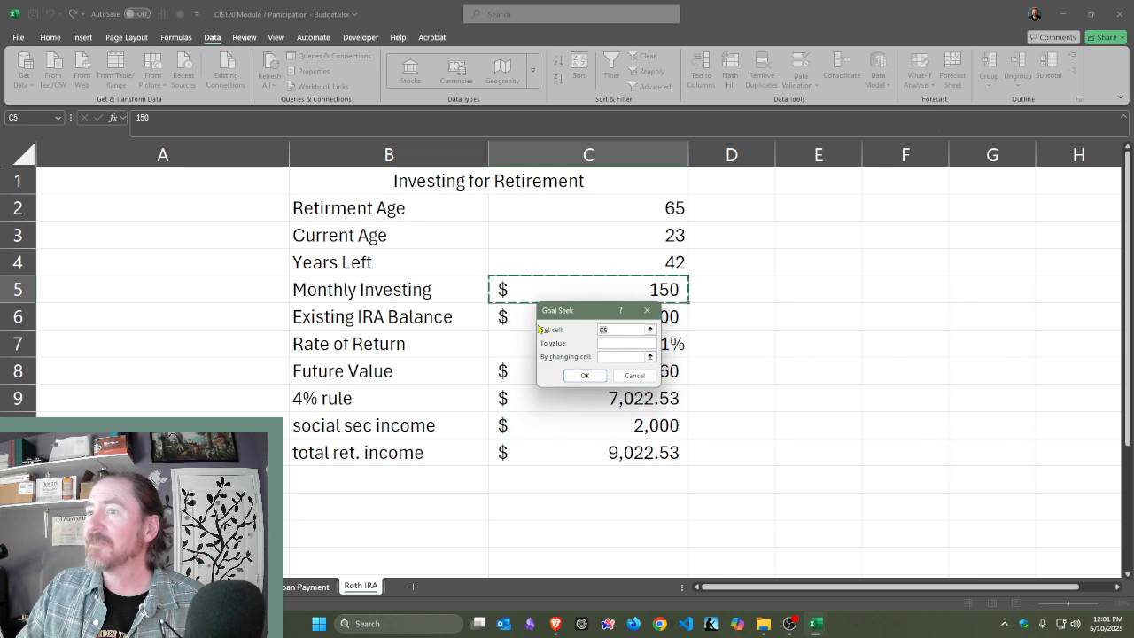
pyautogui.moveTo(585, 315); pyautogui.dragTo(753, 273)
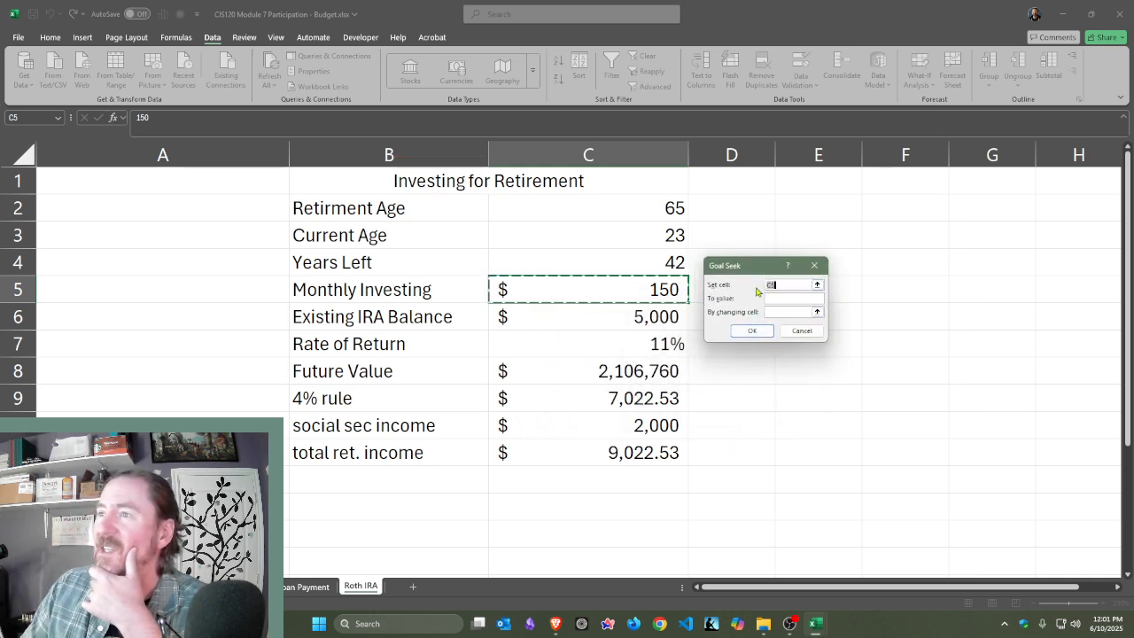
pyautogui.click(645, 453)
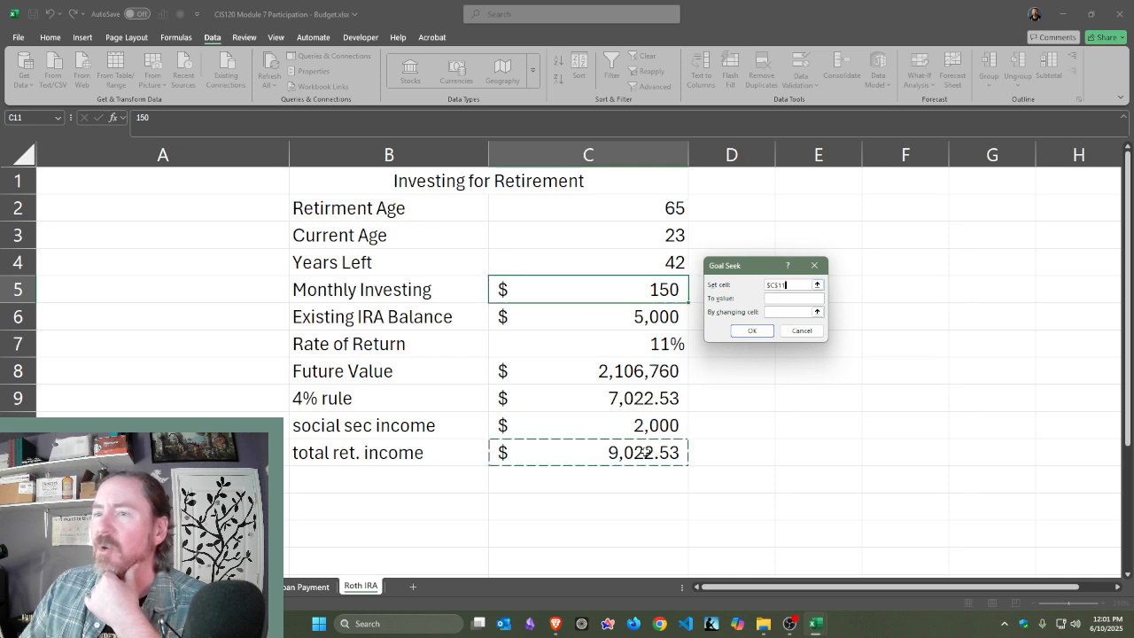
pyautogui.click(776, 298)
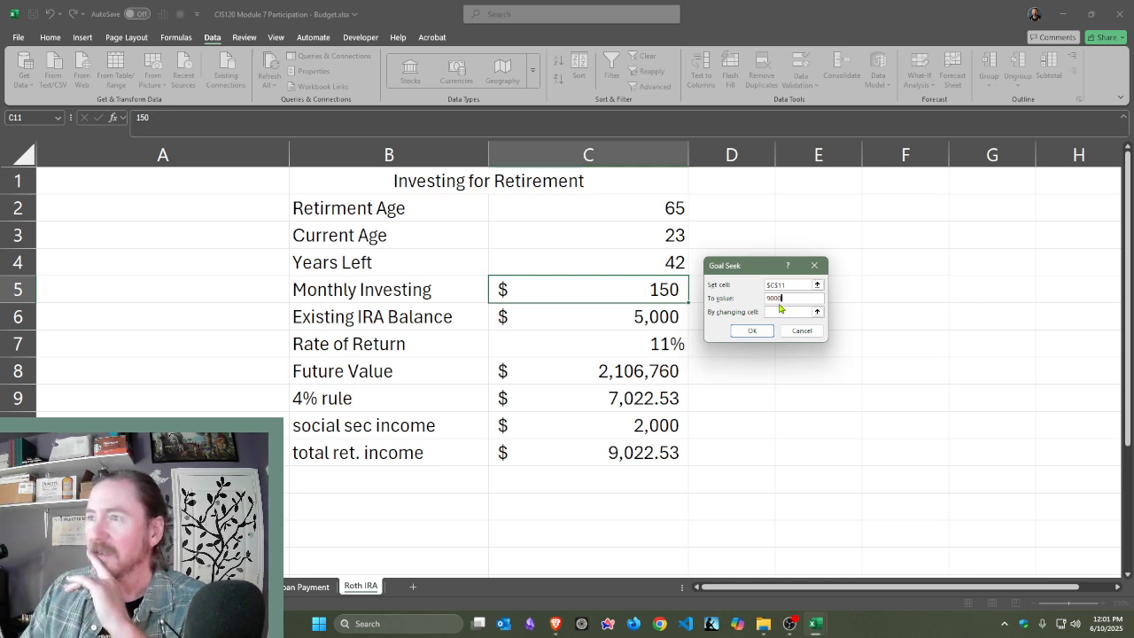
pyautogui.click(779, 312)
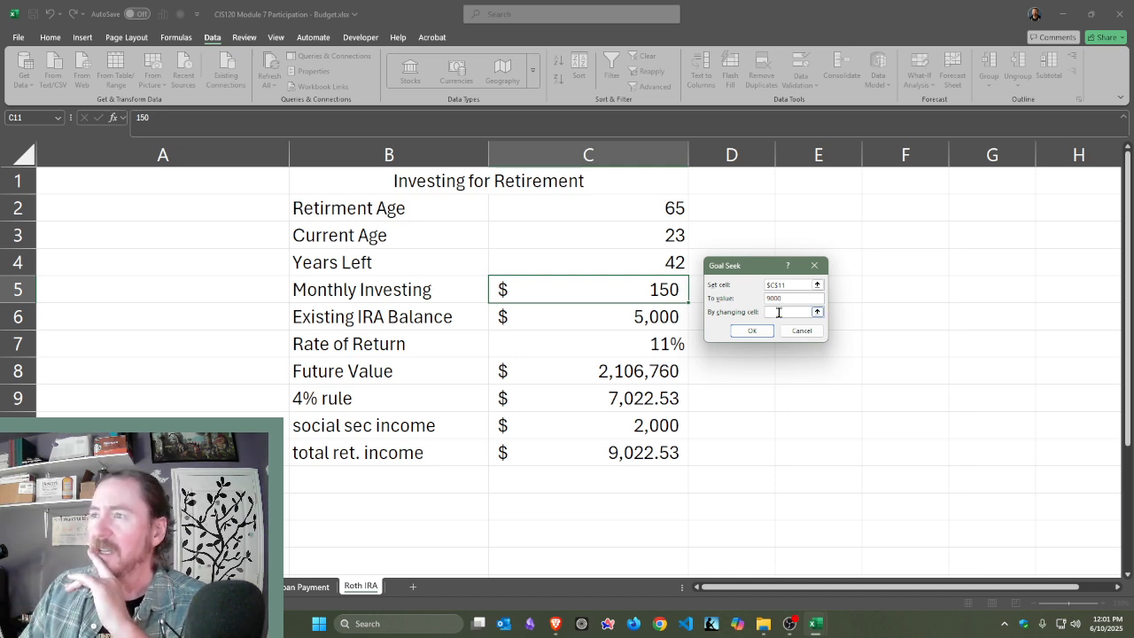
pyautogui.click(660, 290)
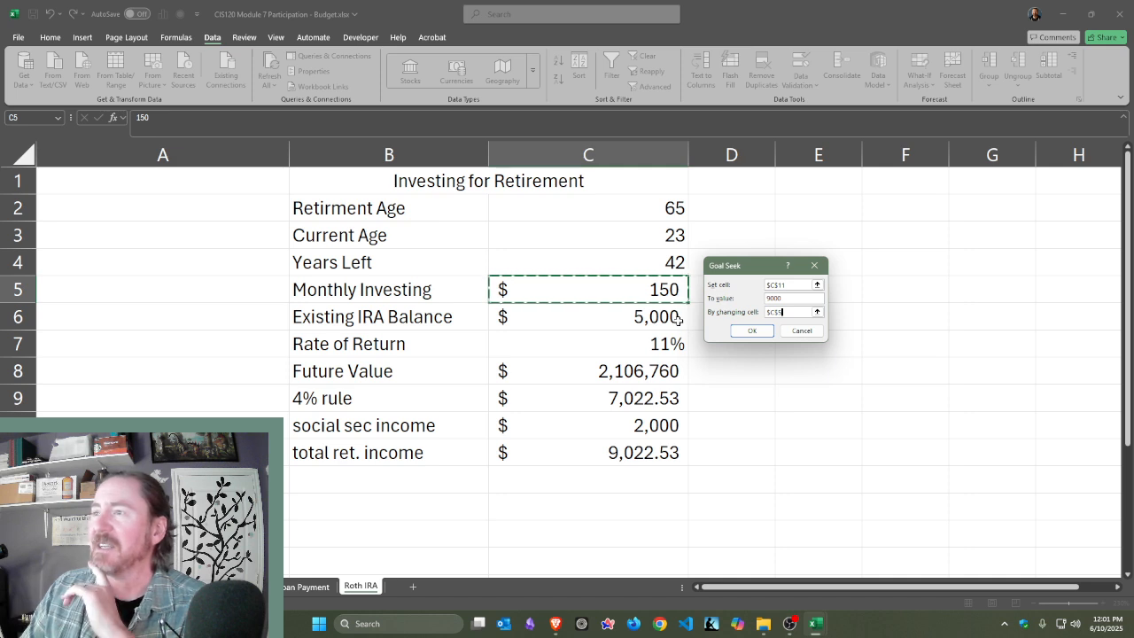
pyautogui.click(752, 330)
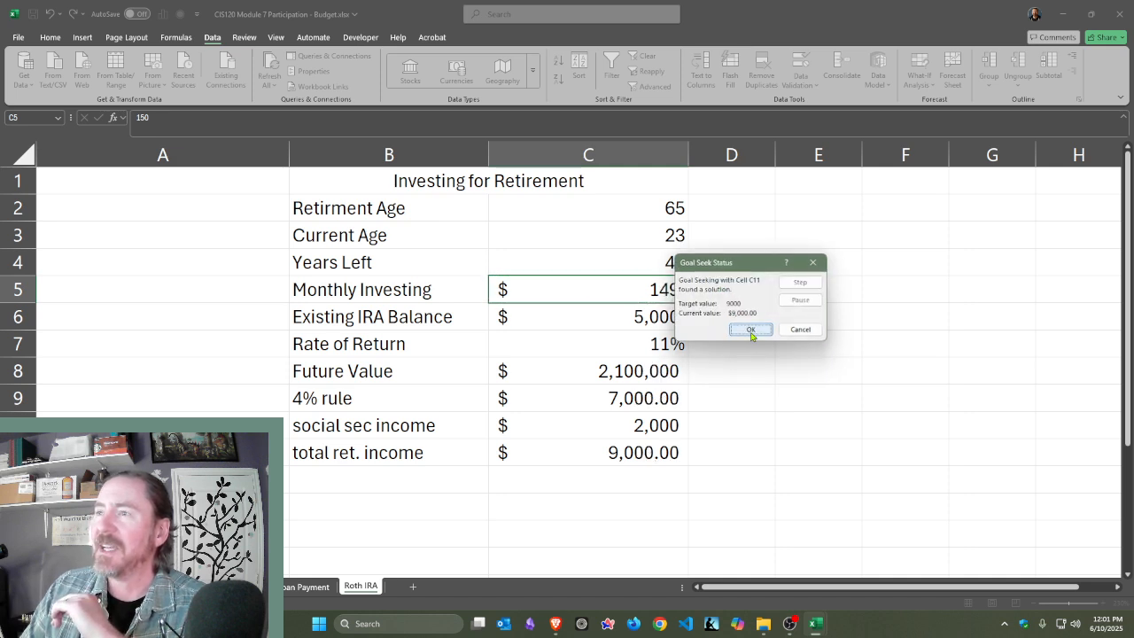
pyautogui.click(751, 332)
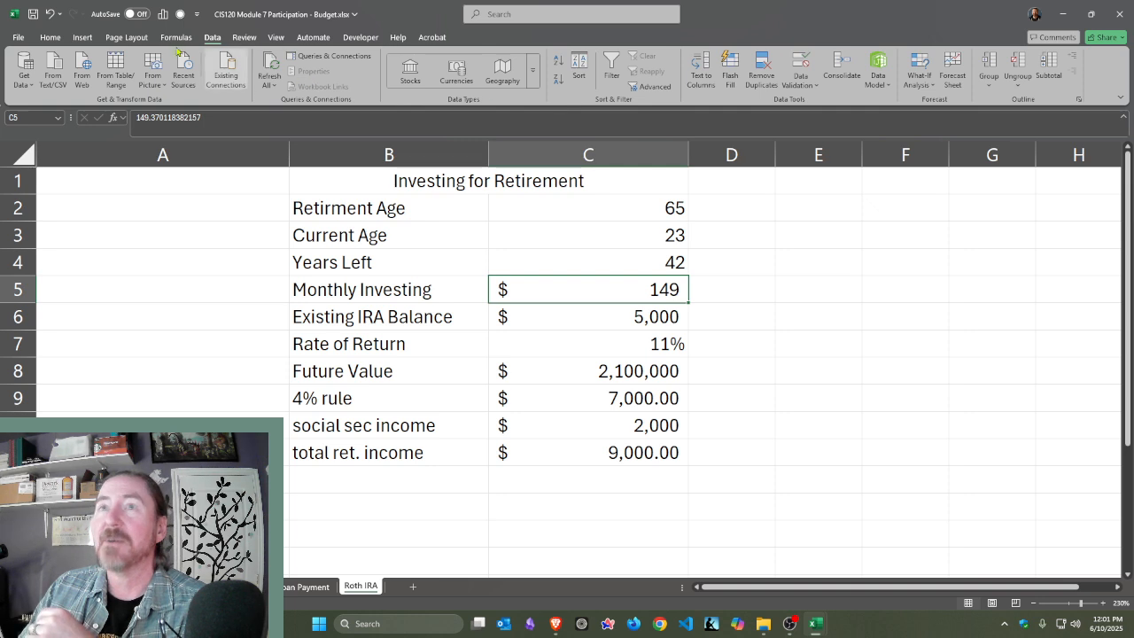
# Show the Monthly Investing amount in C5 with two decimal places and return it to whole dollars.
pyautogui.click(46, 37)
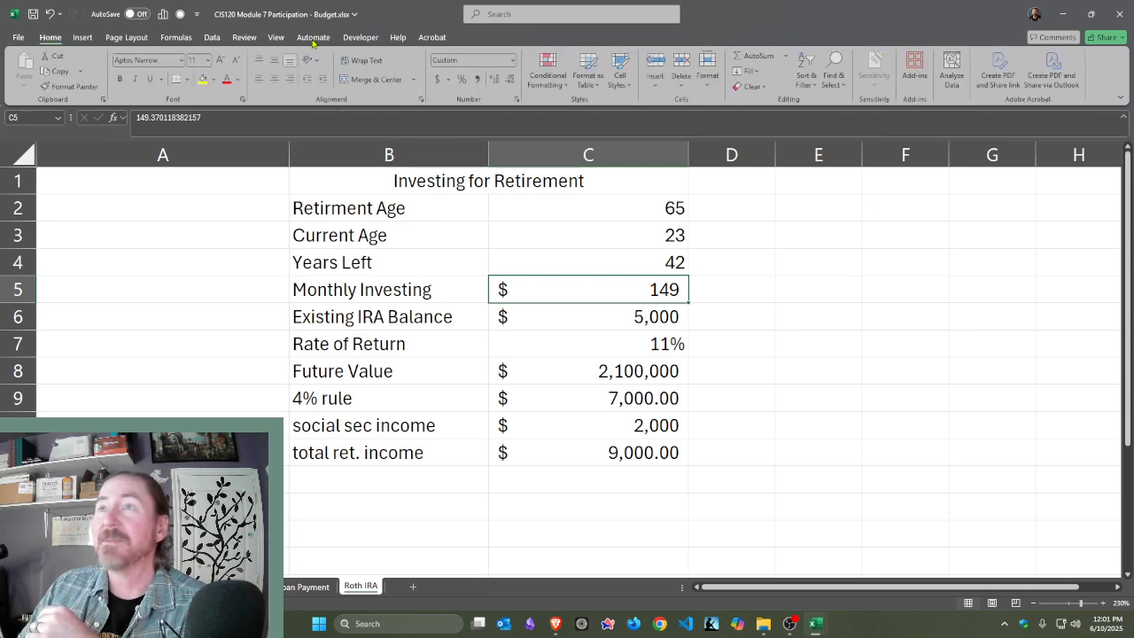
pyautogui.click(496, 81)
pyautogui.click(495, 82)
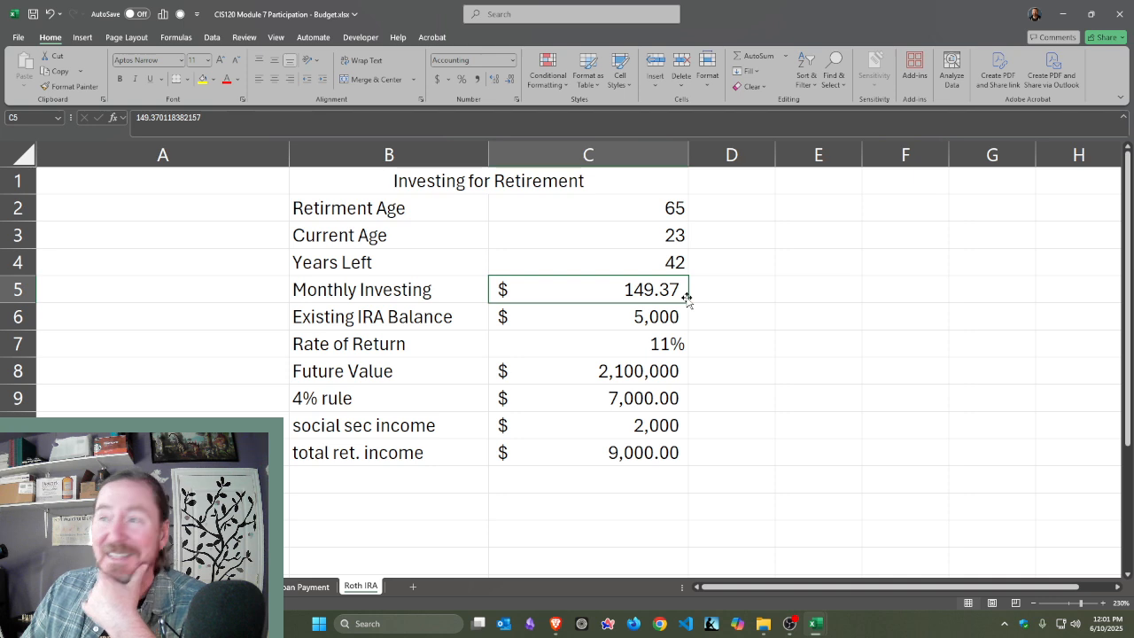
pyautogui.click(509, 82)
pyautogui.click(509, 82)
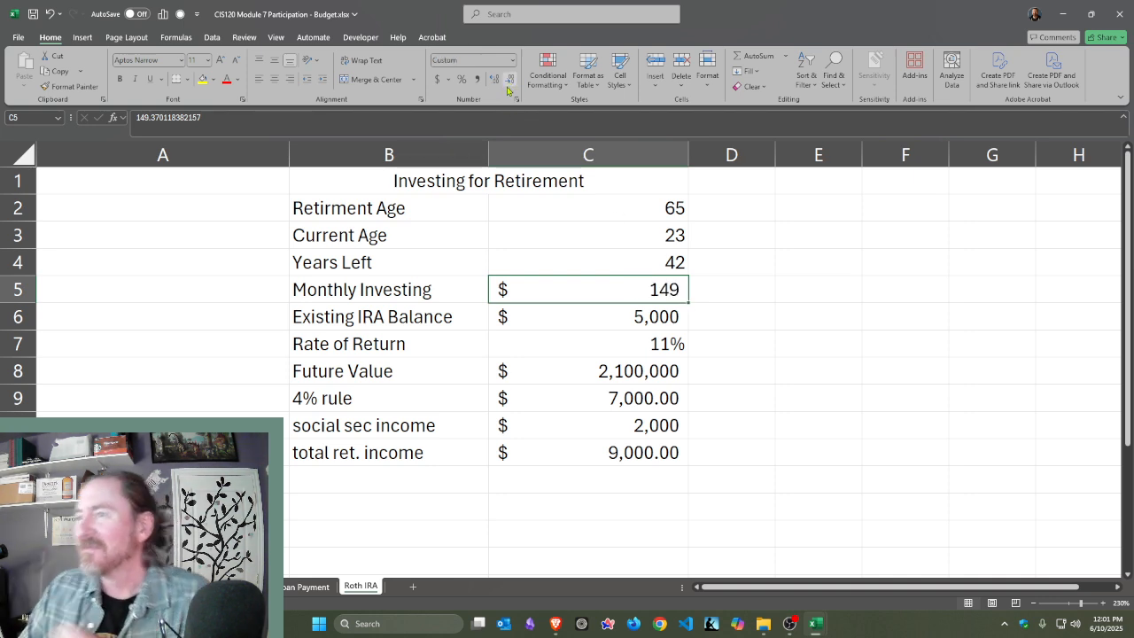
# Set the retirement age in C2 to 67.
pyautogui.click(709, 434)
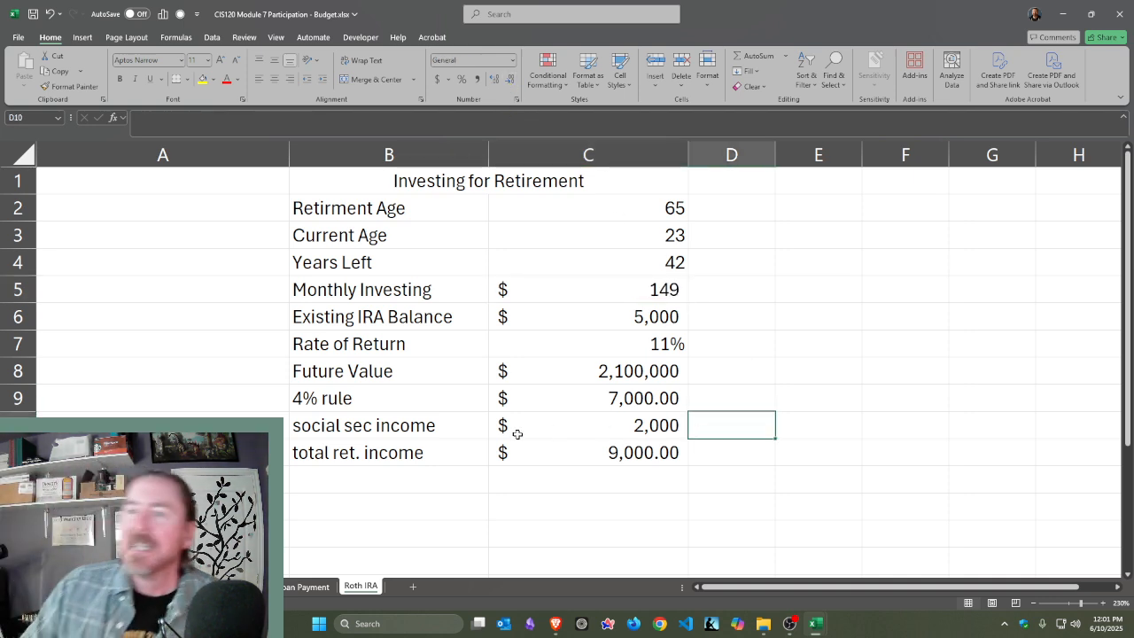
pyautogui.click(579, 429)
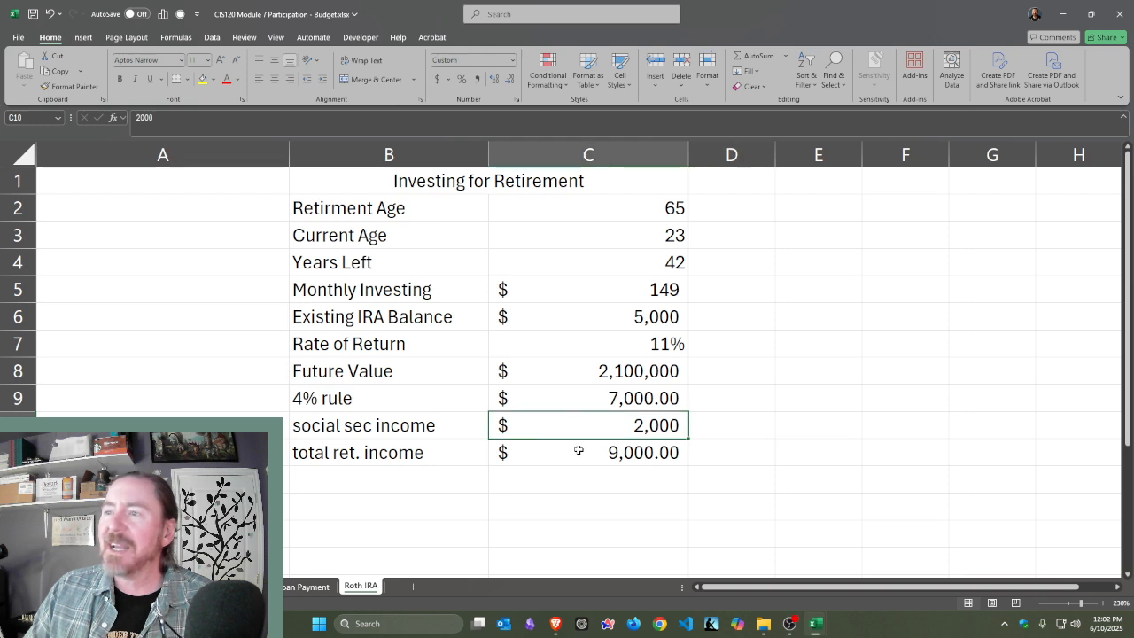
pyautogui.click(608, 212)
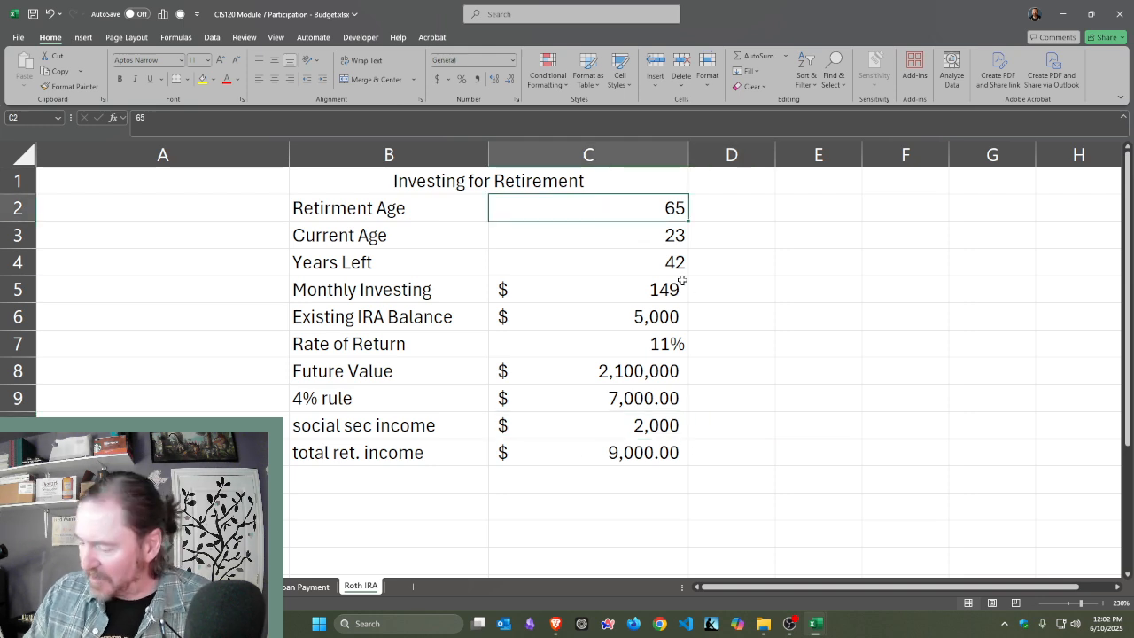
pyautogui.write('67')
pyautogui.press('Return')
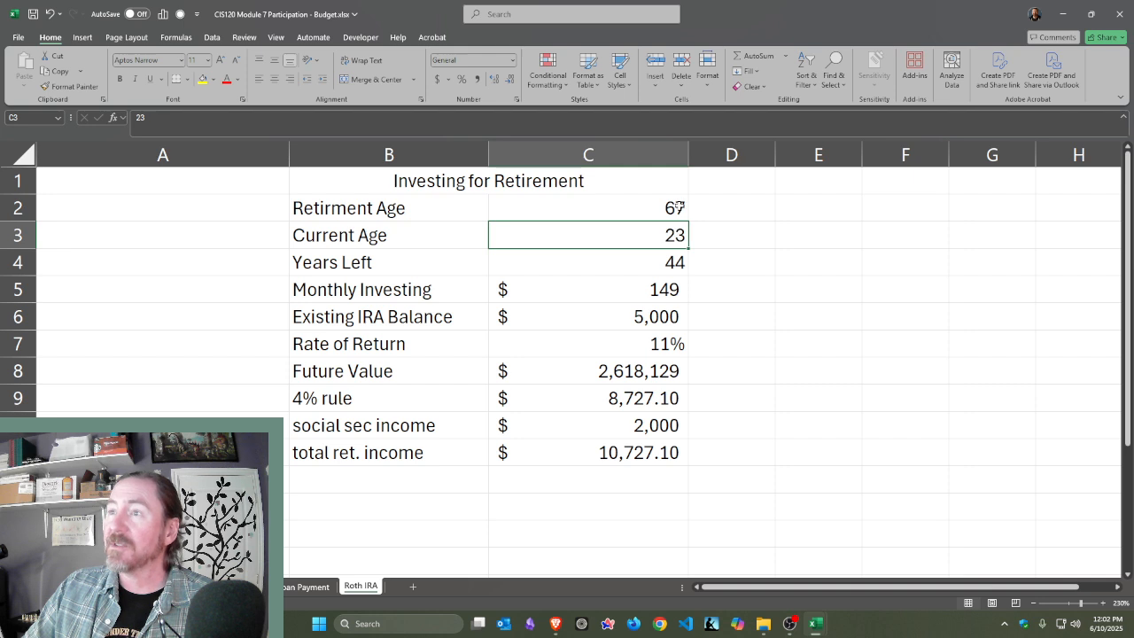
pyautogui.click(644, 371)
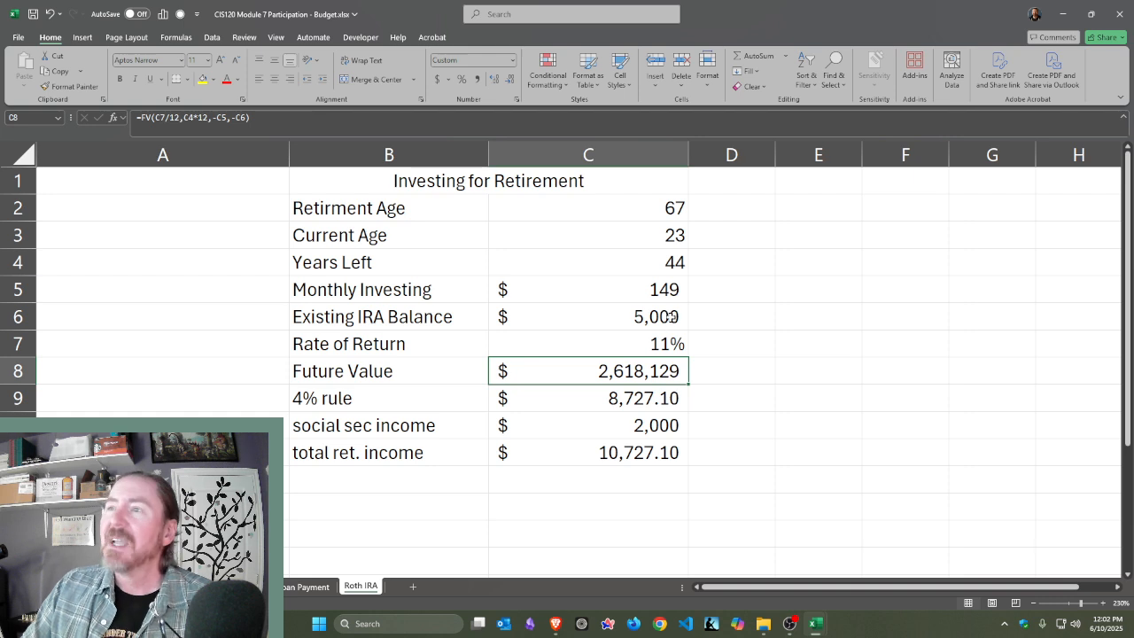
pyautogui.click(668, 291)
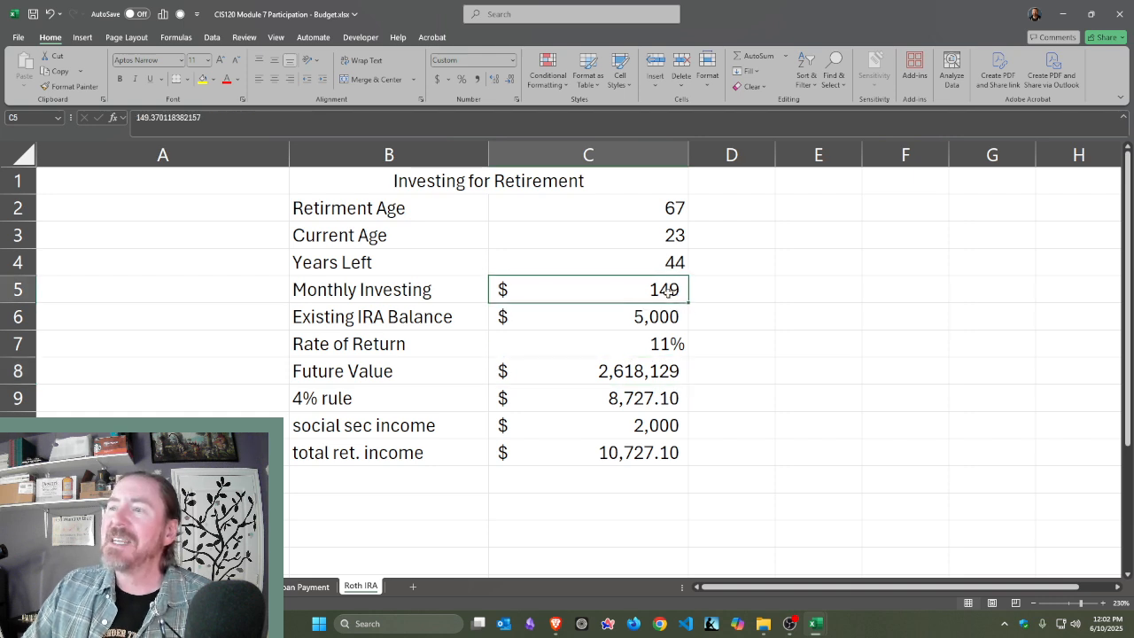
pyautogui.click(631, 371)
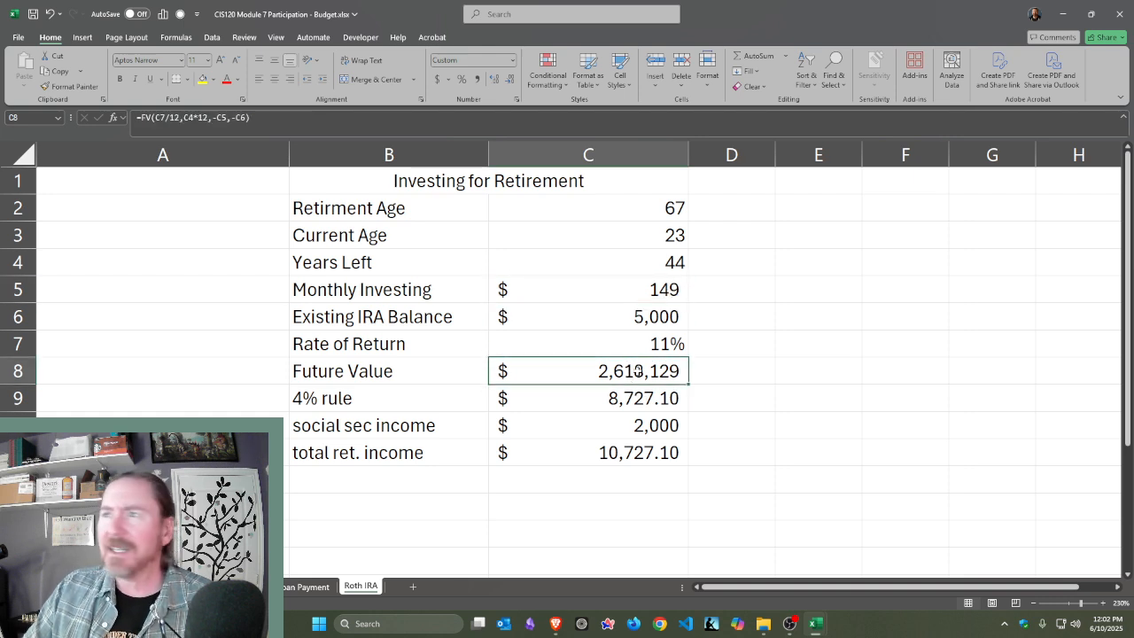
# Run Goal Seek to bring the Future Value in C8 to 3000000 by changing Monthly Investing in C5, and accept the solution.
pyautogui.click(664, 289)
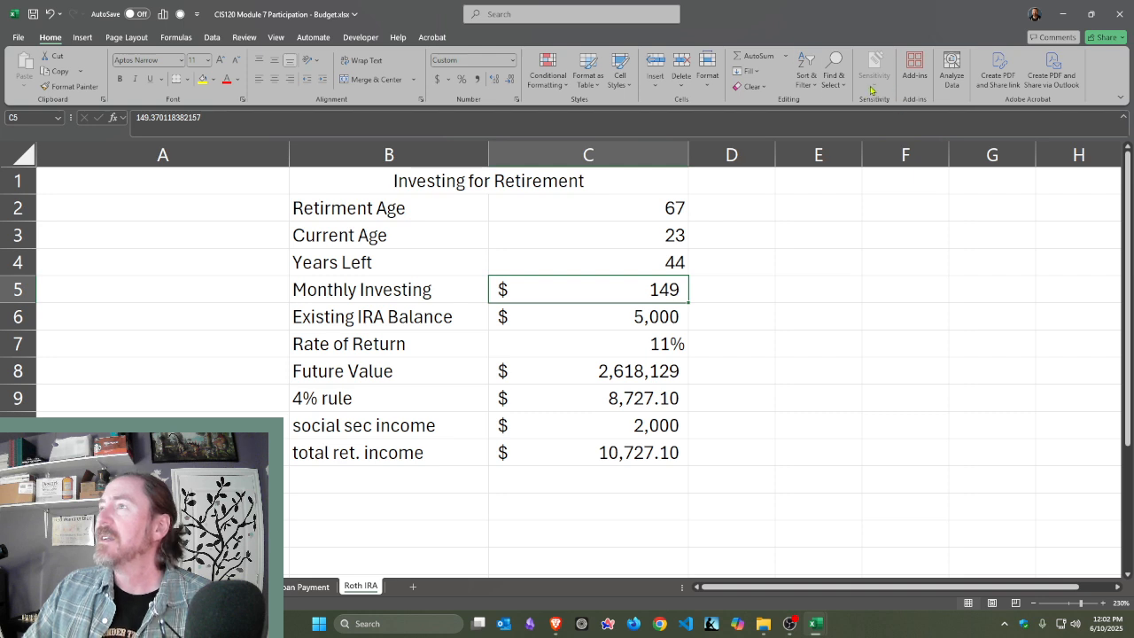
pyautogui.click(220, 38)
pyautogui.click(926, 86)
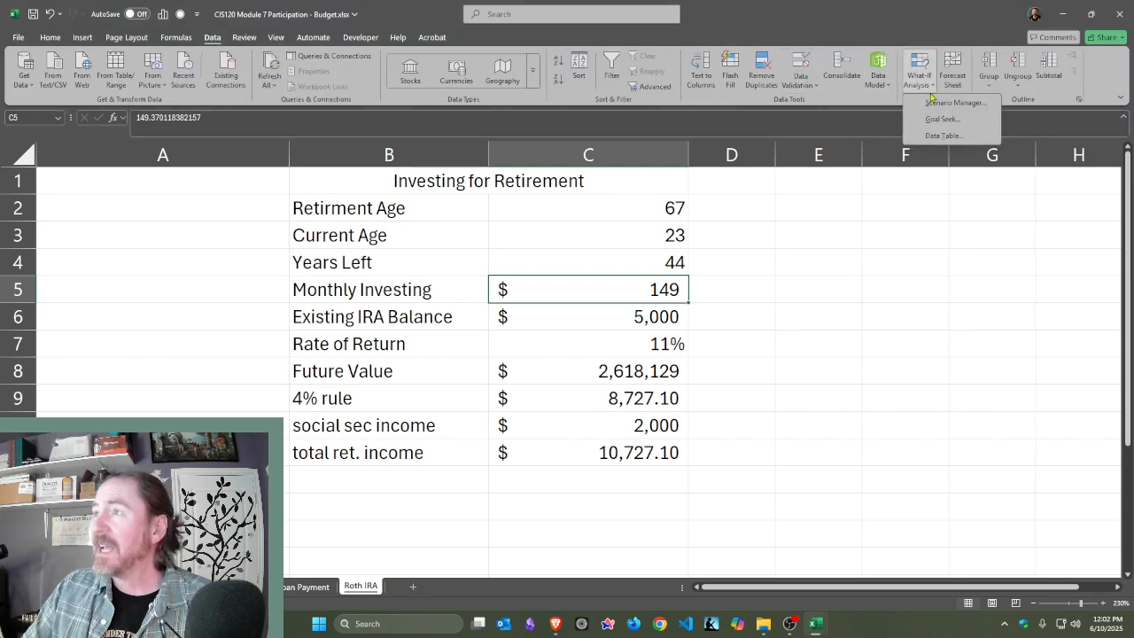
pyautogui.click(942, 118)
pyautogui.moveTo(744, 232); pyautogui.dragTo(783, 241)
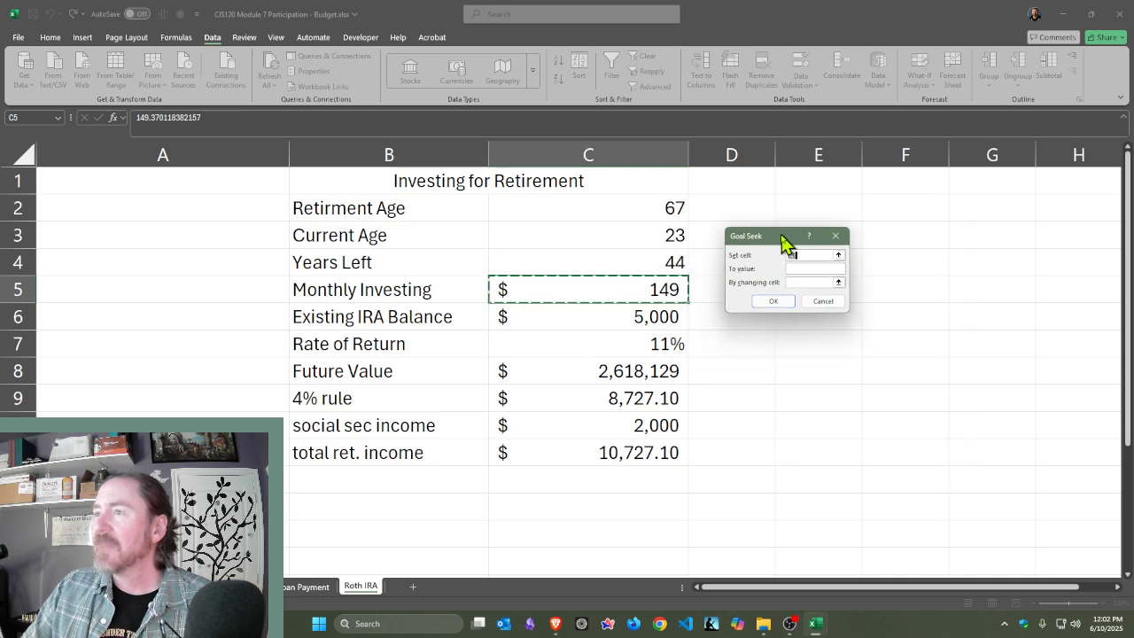
pyautogui.click(614, 370)
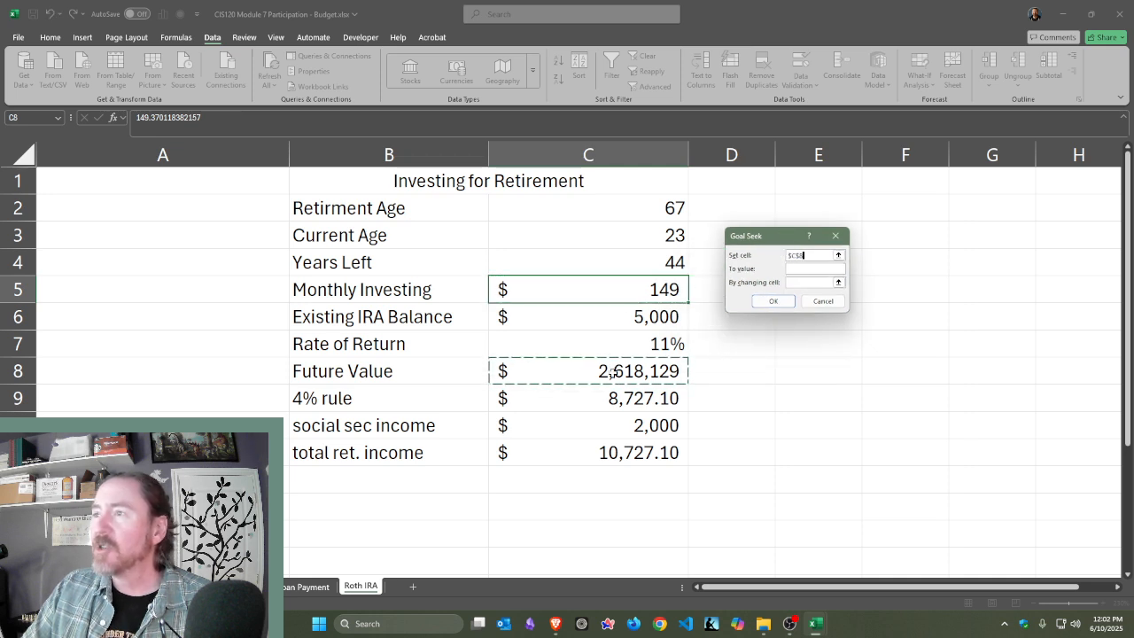
pyautogui.click(800, 270)
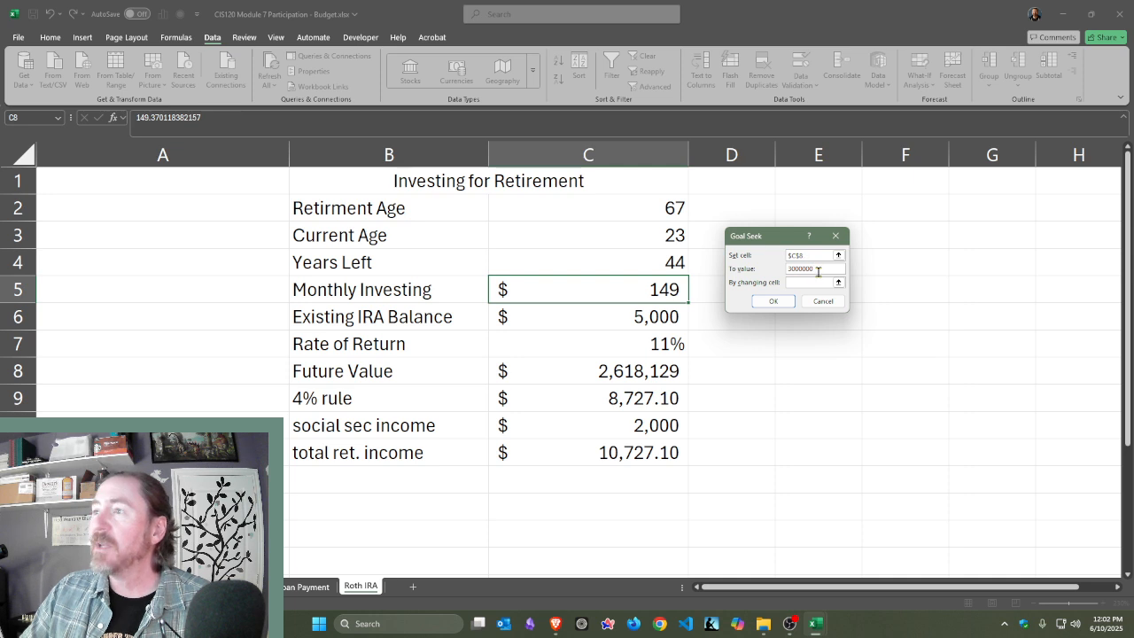
pyautogui.write('3000000')
pyautogui.click(797, 281)
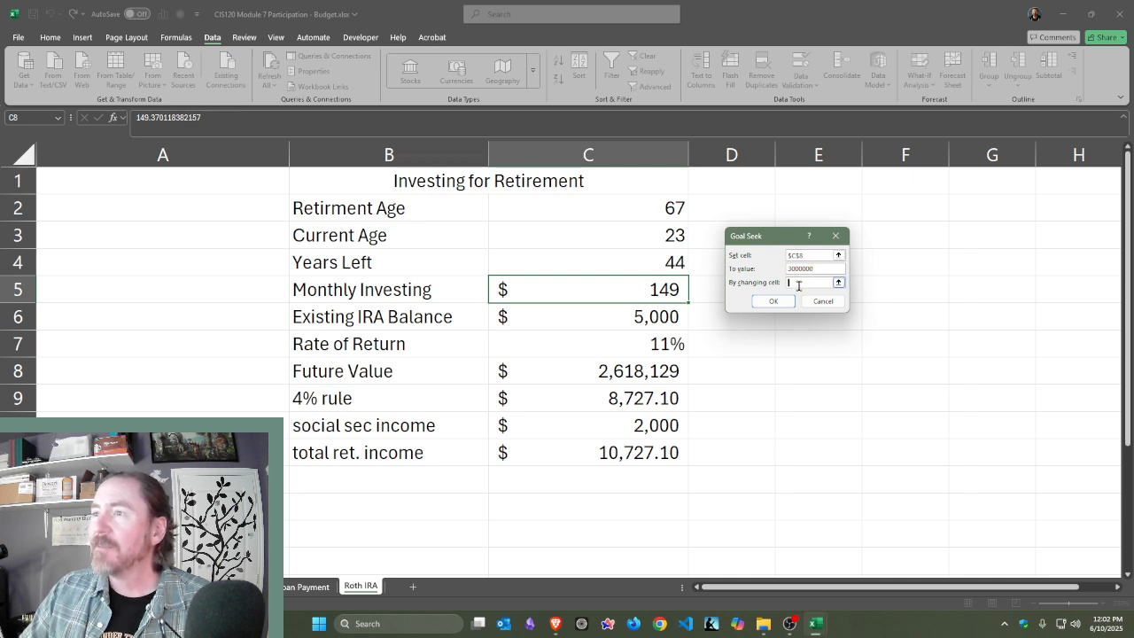
pyautogui.click(663, 293)
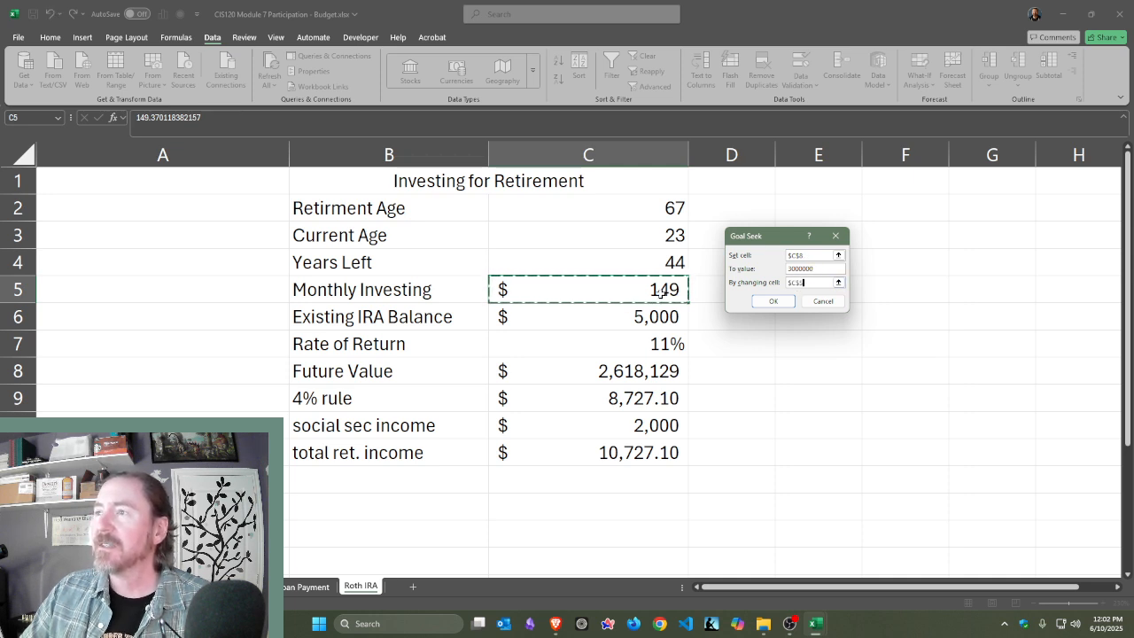
pyautogui.click(769, 301)
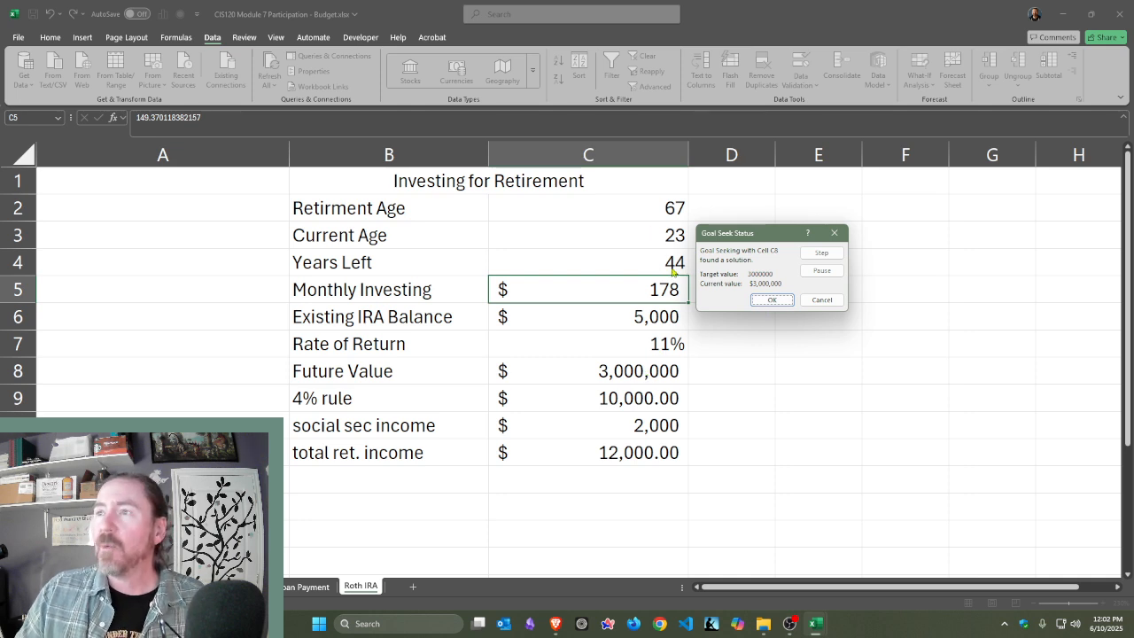
pyautogui.click(772, 299)
# Set the current age in C3 to 22.
pyautogui.press('Up')
pyautogui.press('Up')
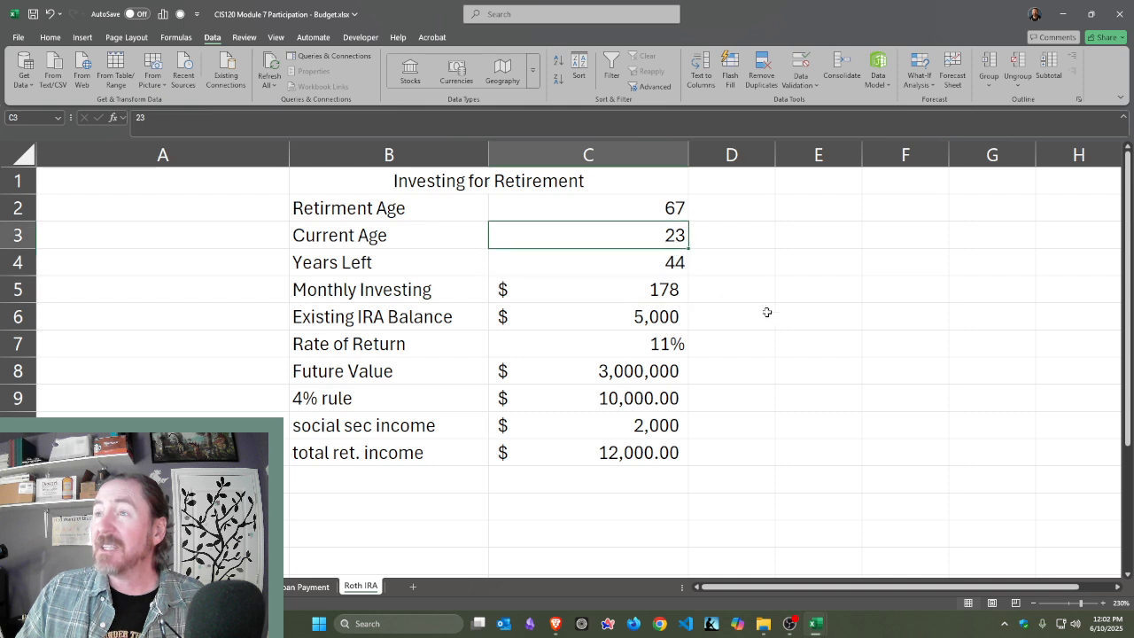
pyautogui.write('22')
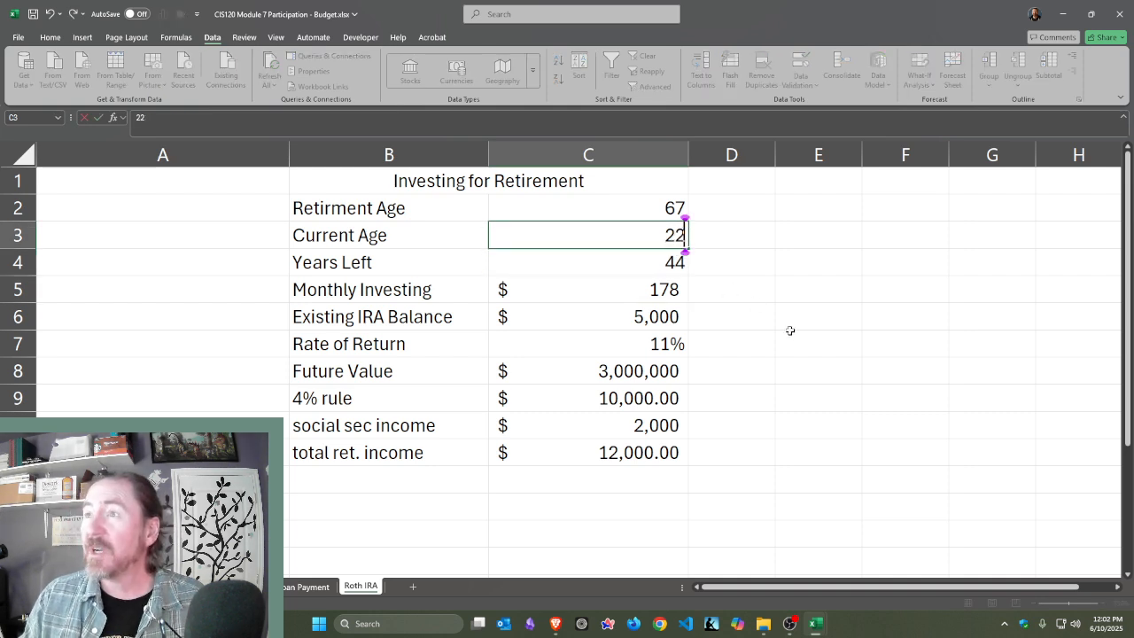
pyautogui.press('Return')
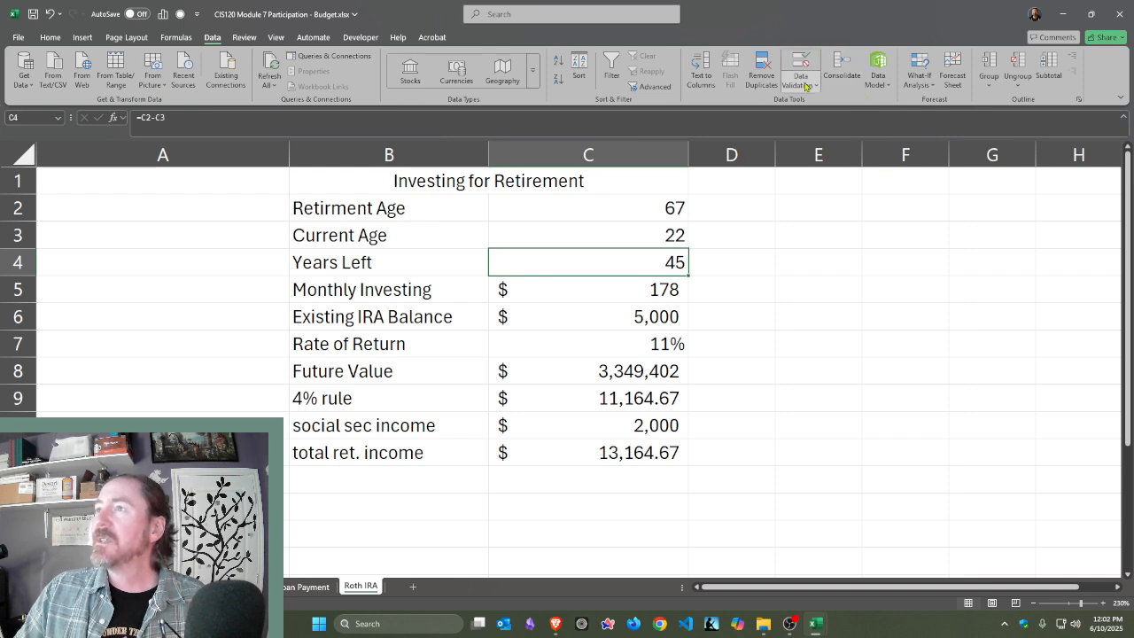
# Rerun Goal Seek with the changed age, bringing Future Value in C8 to 3000000 by changing Monthly Investing in C5, and accept it.
pyautogui.click(922, 75)
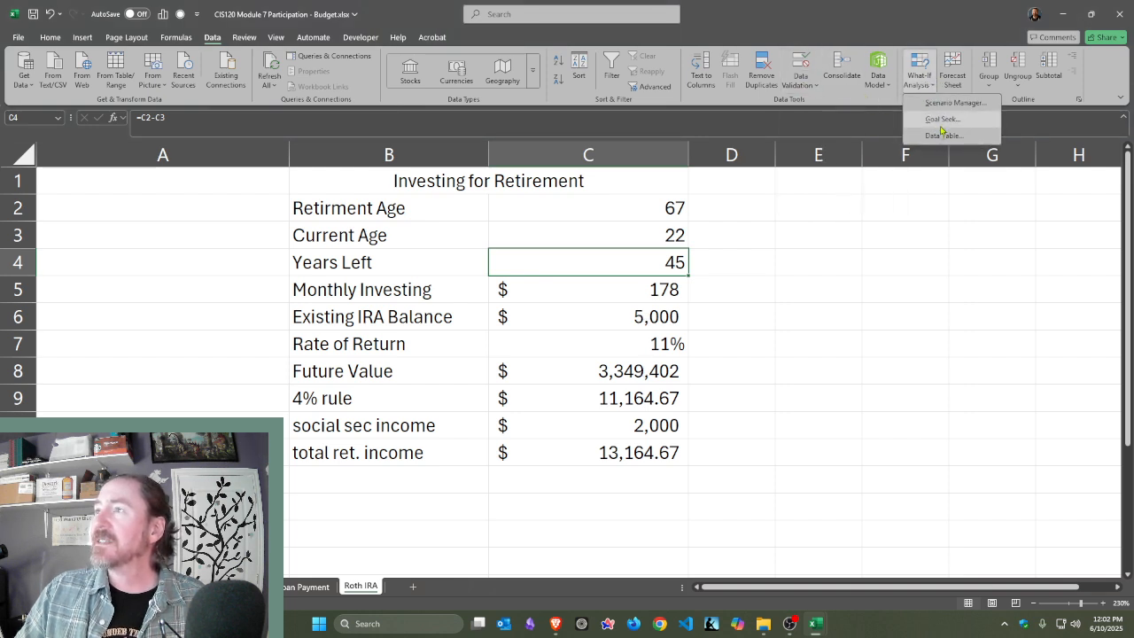
pyautogui.click(943, 131)
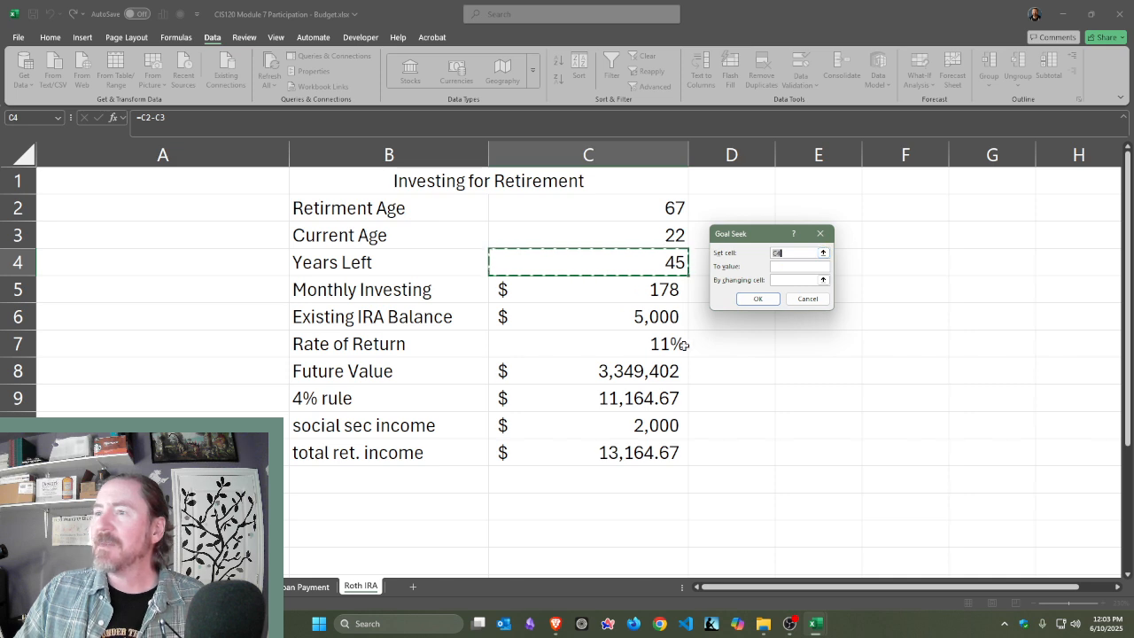
pyautogui.click(660, 372)
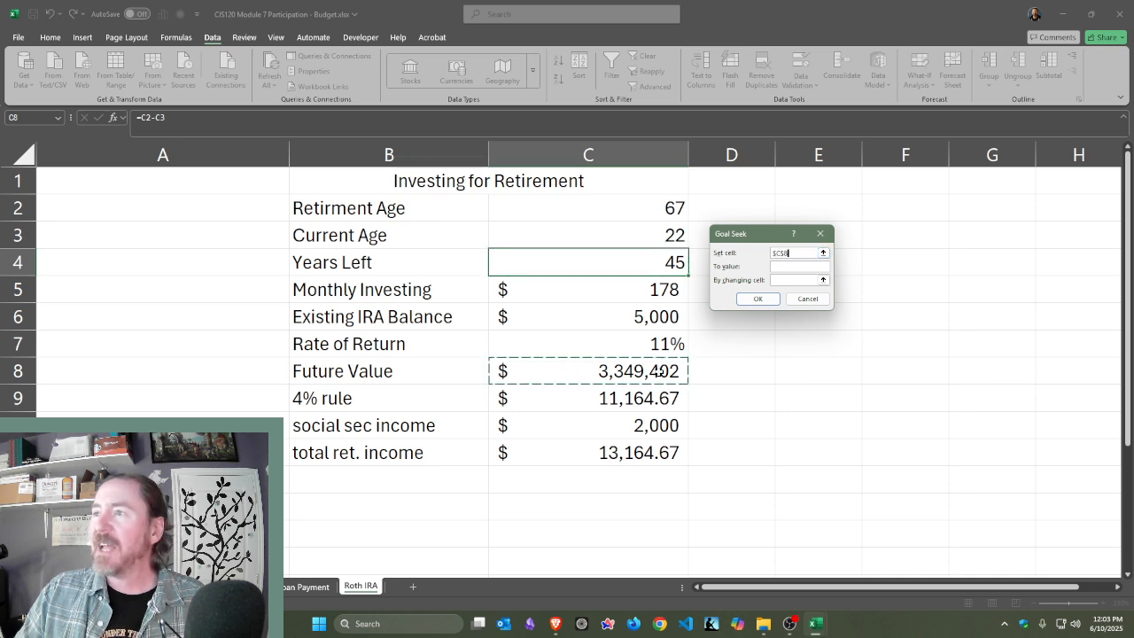
pyautogui.click(793, 269)
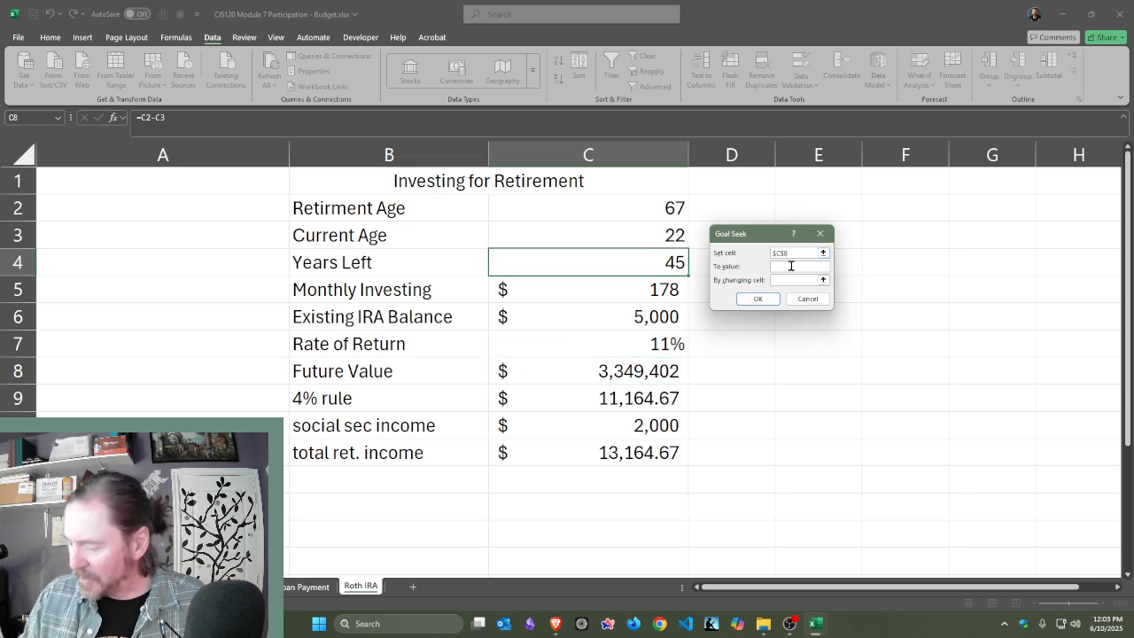
pyautogui.write('3000000')
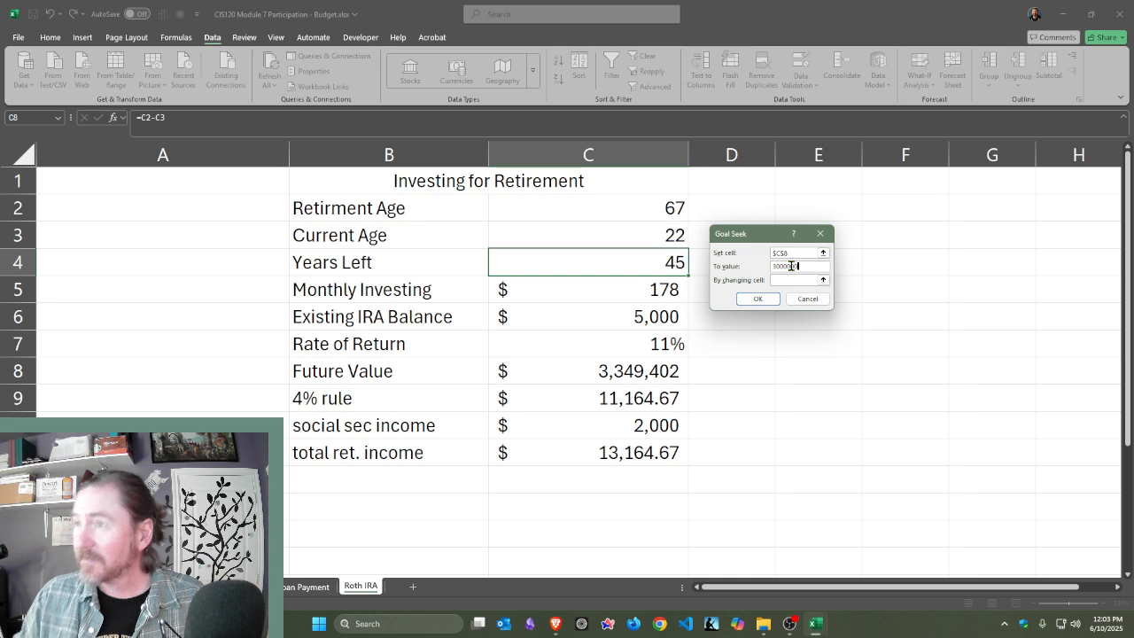
pyautogui.click(654, 302)
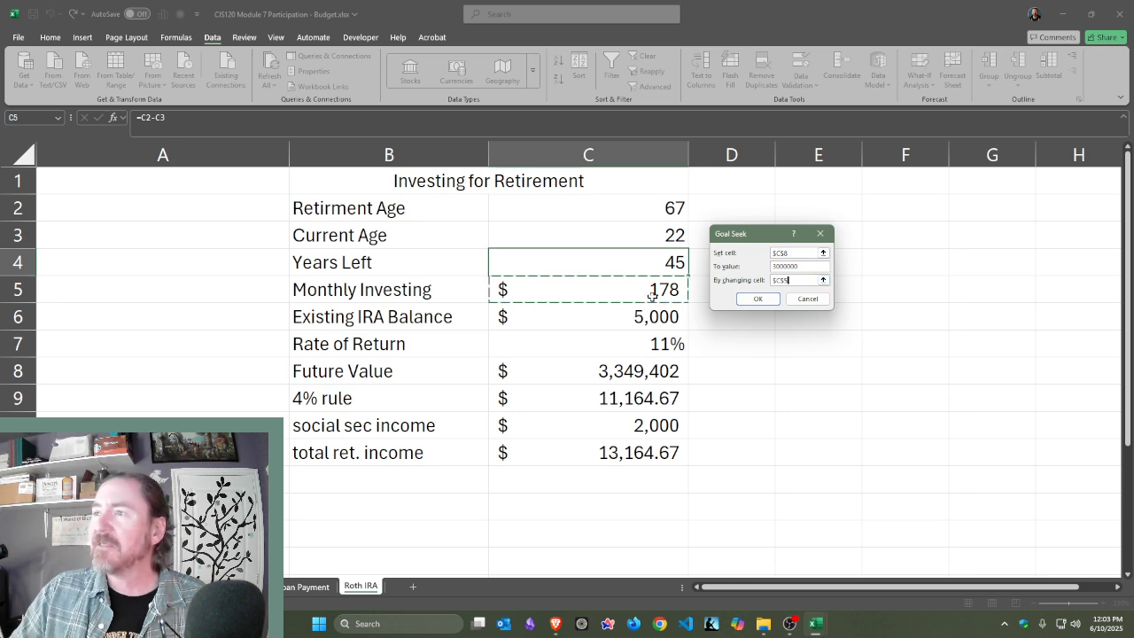
pyautogui.click(763, 302)
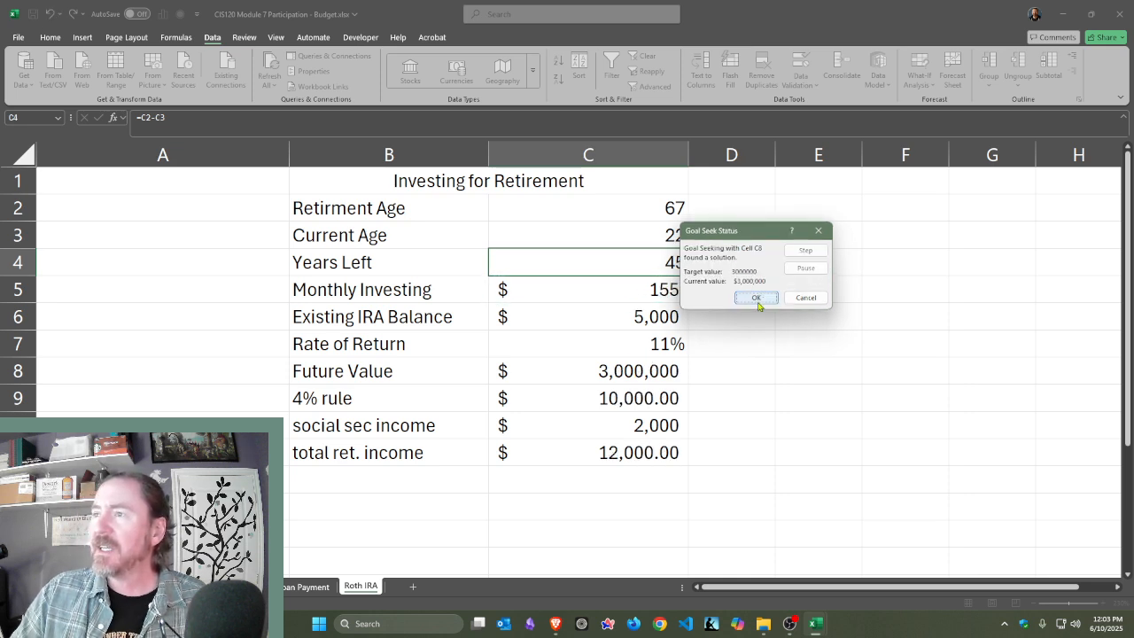
pyautogui.click(762, 299)
# Review the retirement plan's ages, monthly investing, IRA balance, rate of return, future value, 4% rule and social security cells in column C.
pyautogui.click(645, 290)
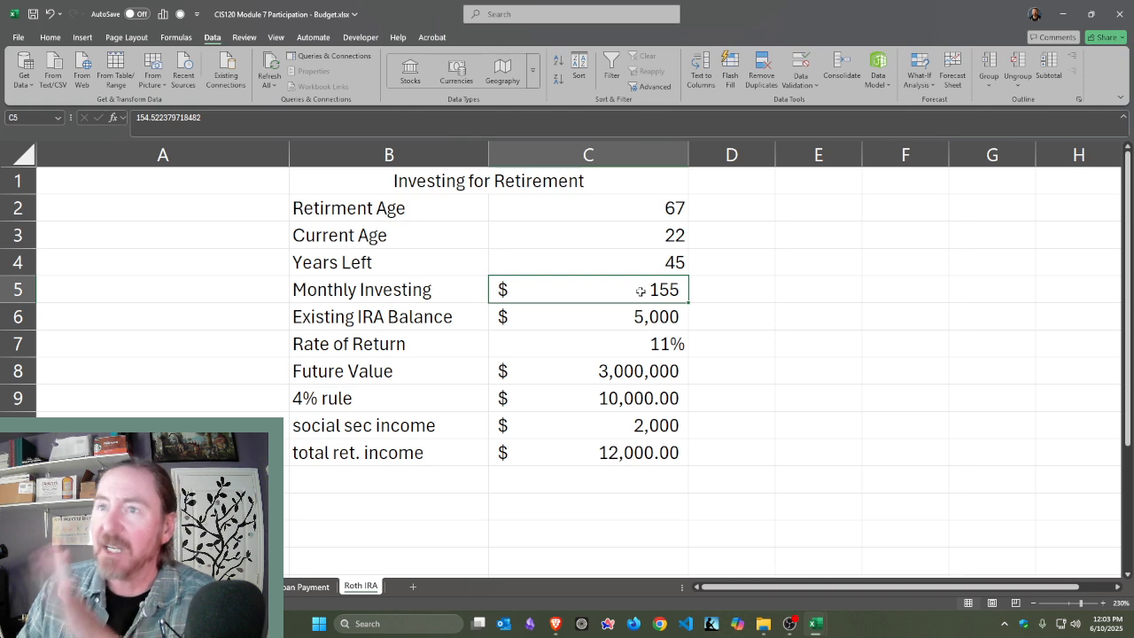
pyautogui.click(684, 234)
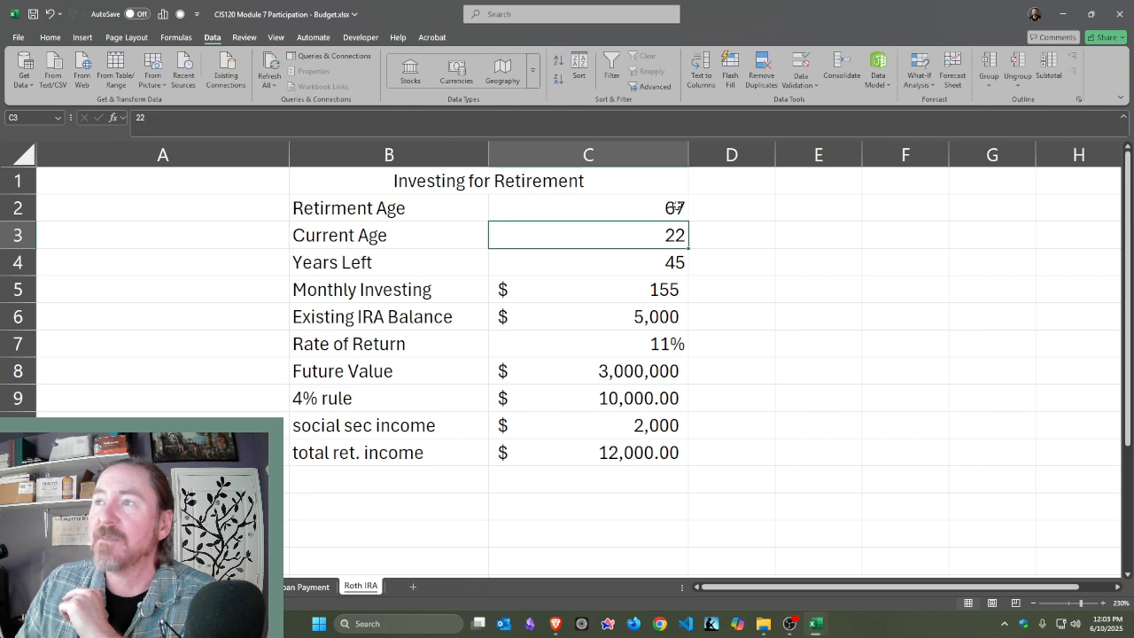
pyautogui.click(675, 208)
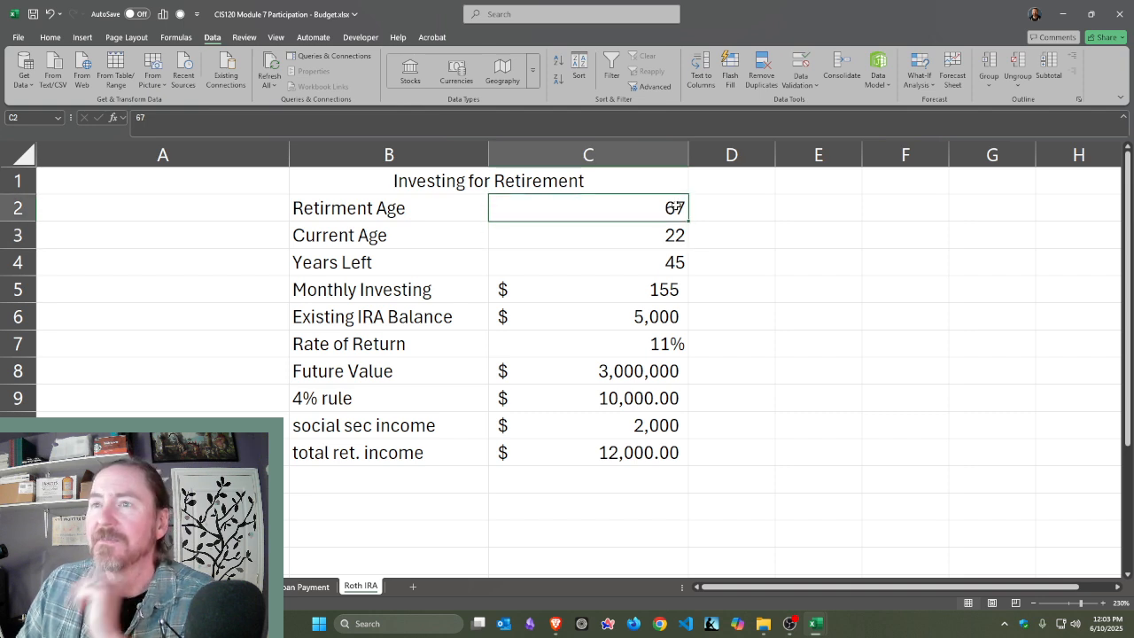
pyautogui.click(671, 290)
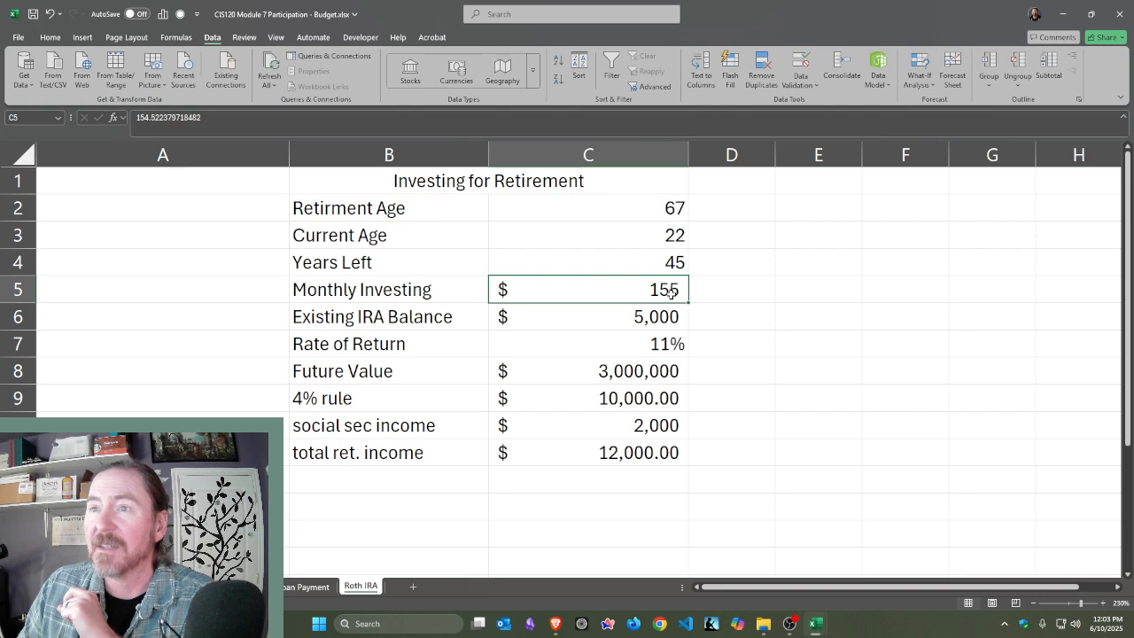
pyautogui.click(667, 326)
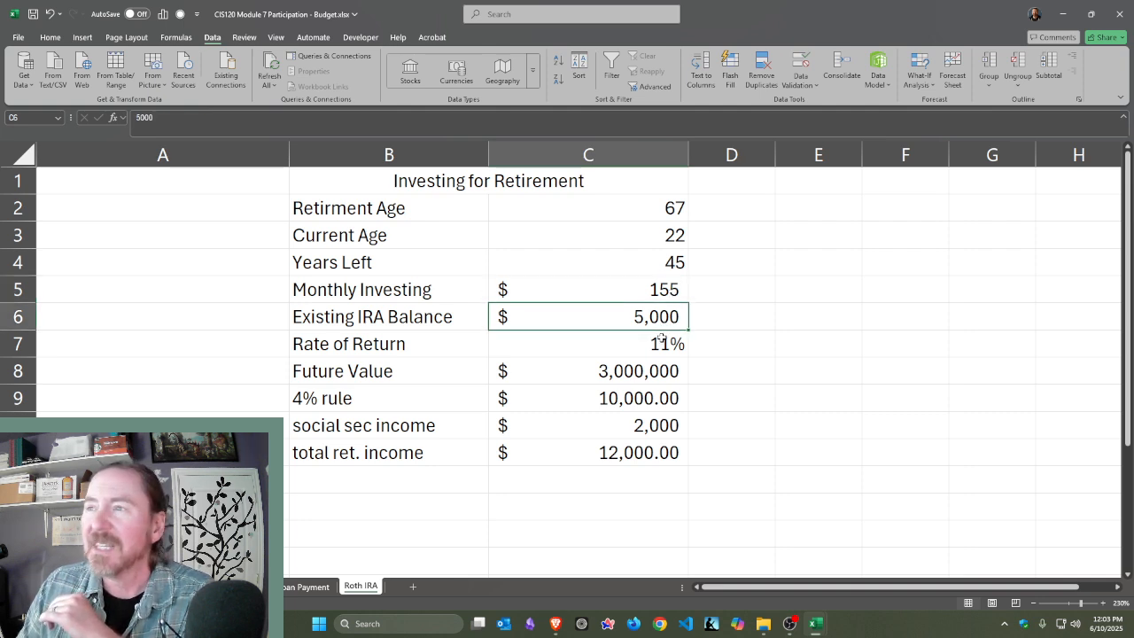
pyautogui.click(661, 340)
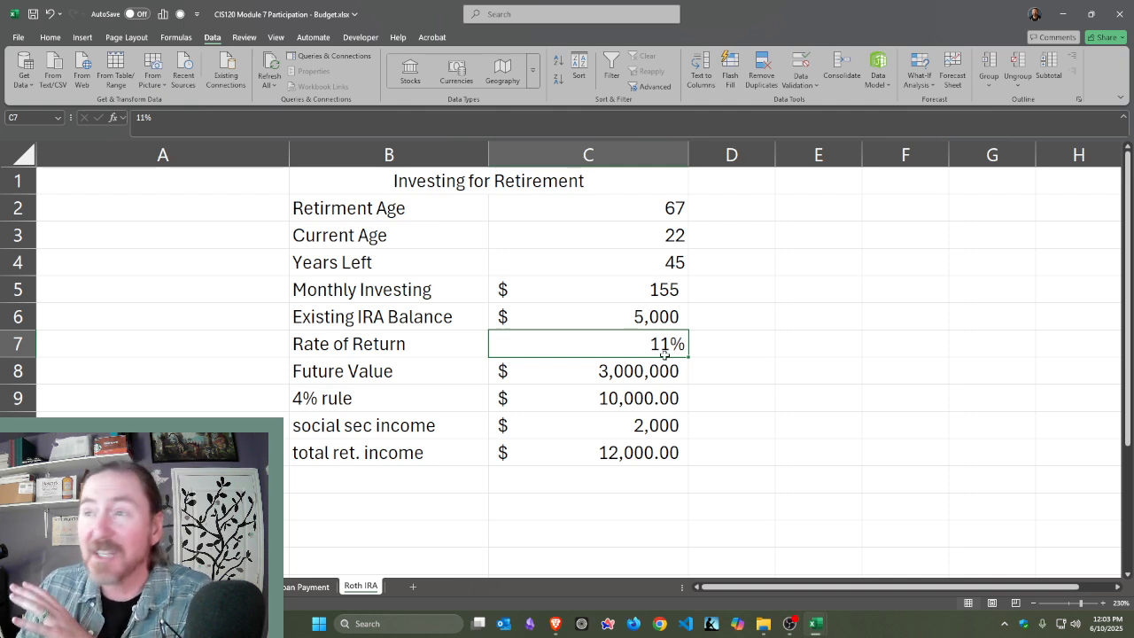
pyautogui.click(664, 367)
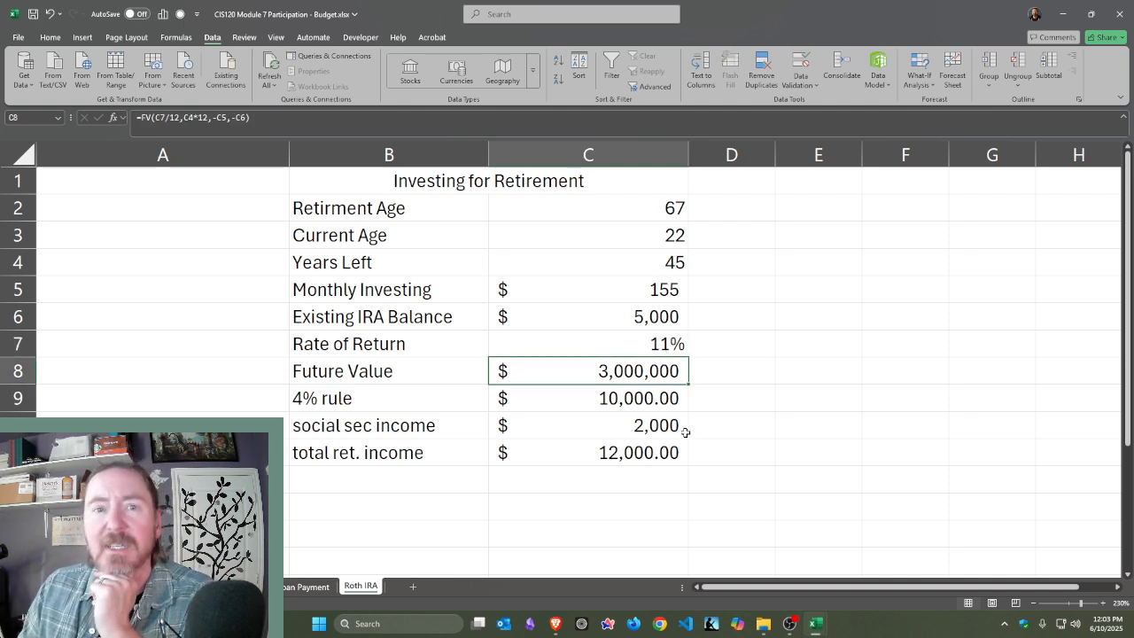
pyautogui.click(589, 404)
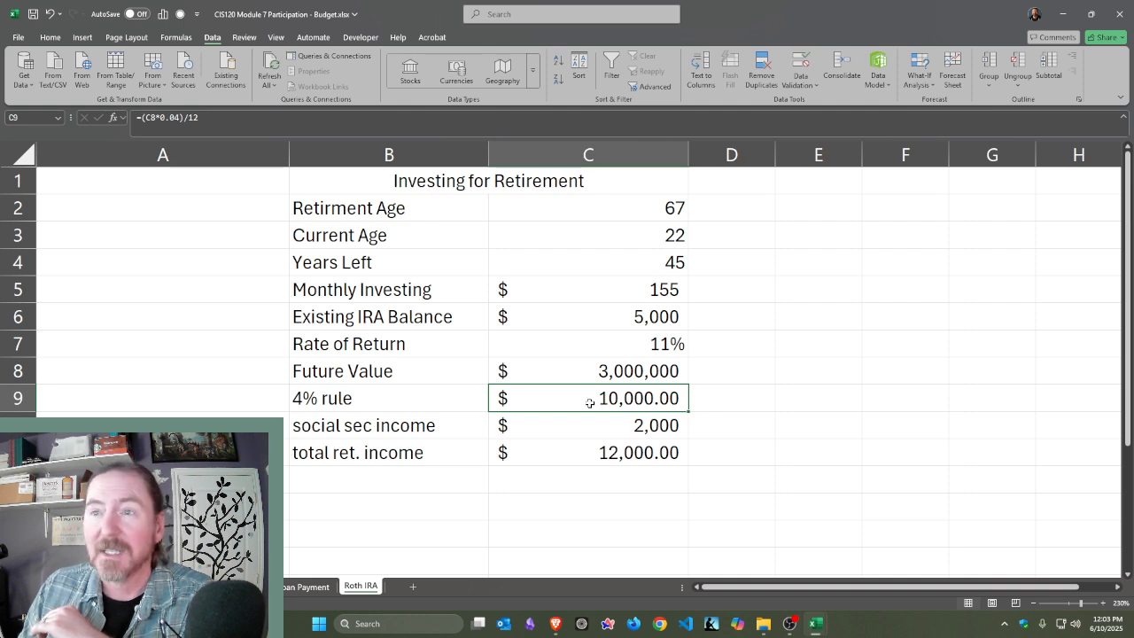
pyautogui.click(607, 427)
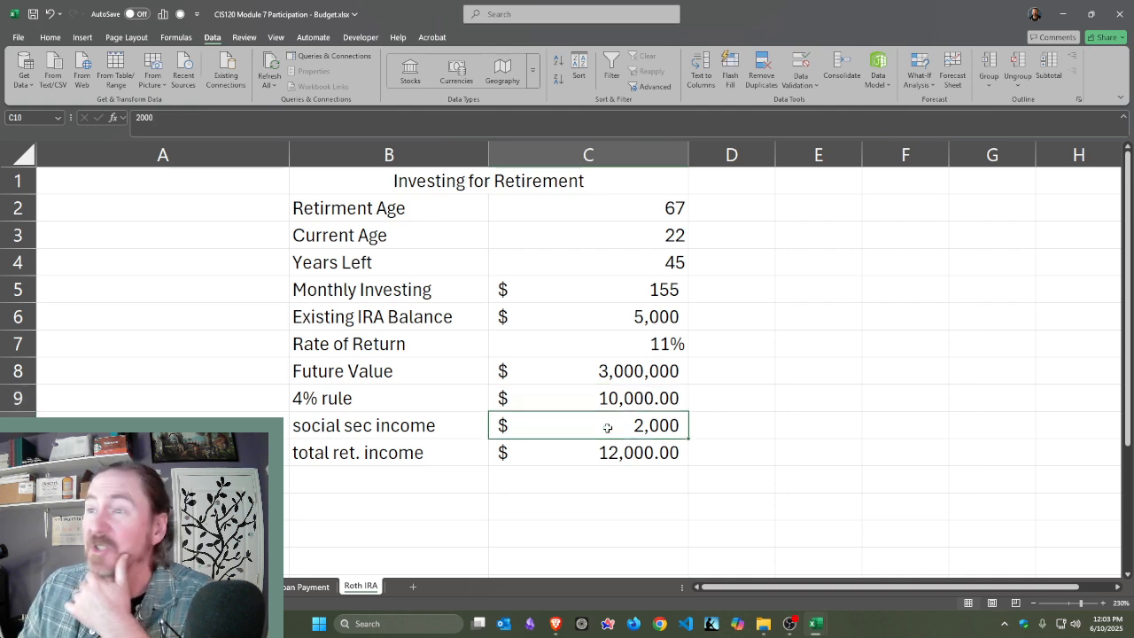
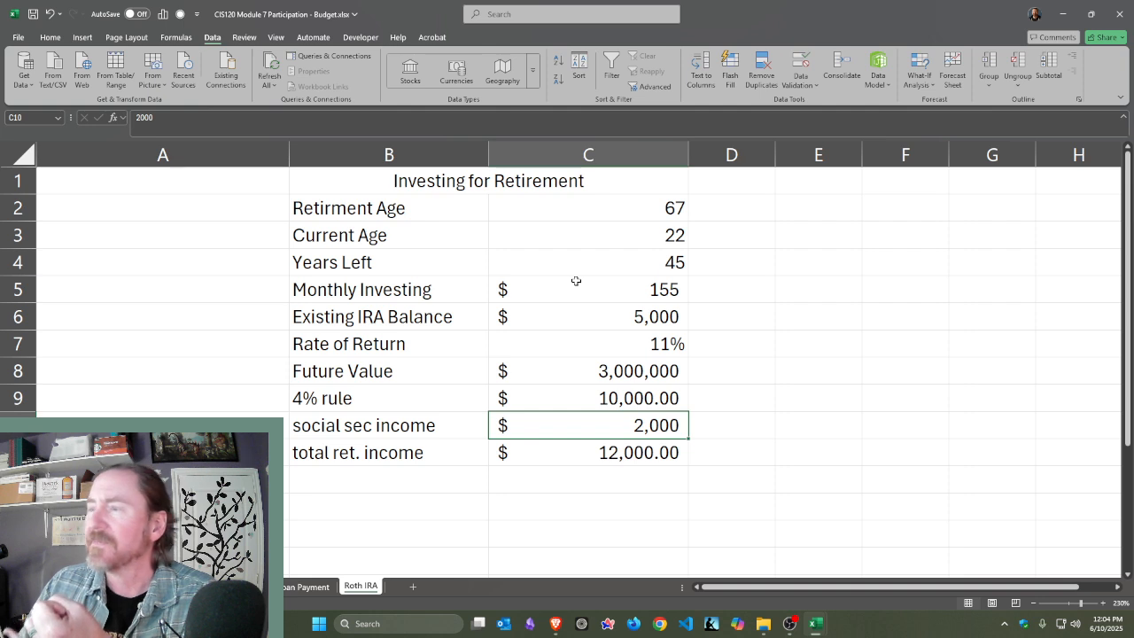
# Review the Roth IRA sheet's 4% rule formula, social security income, years left and total retirement income cells.
pyautogui.click(921, 87)
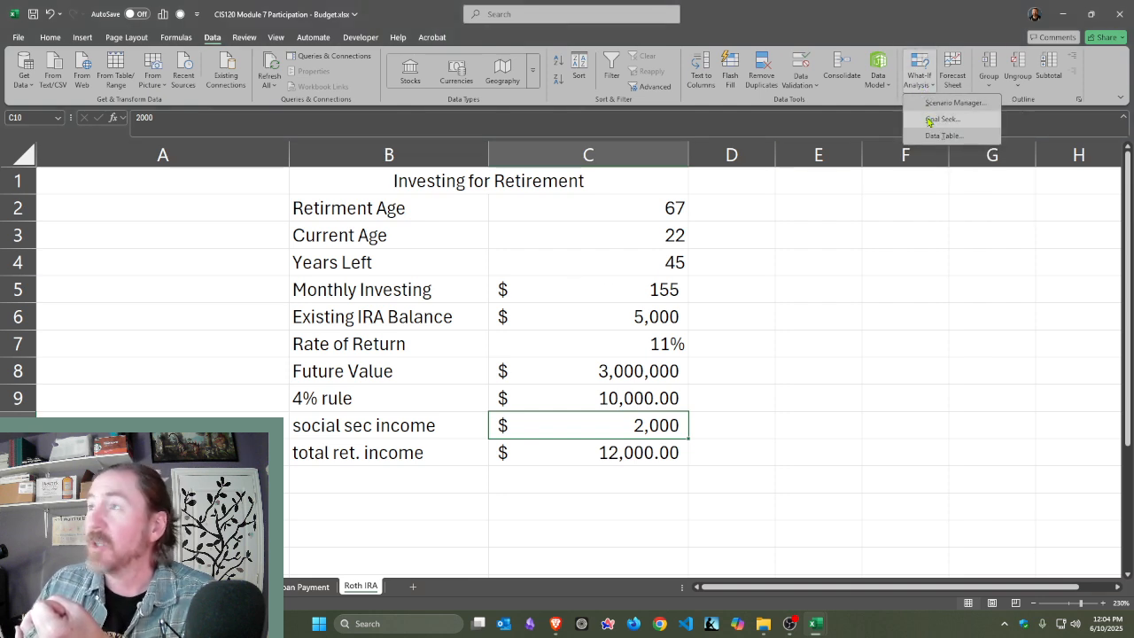
pyautogui.click(886, 241)
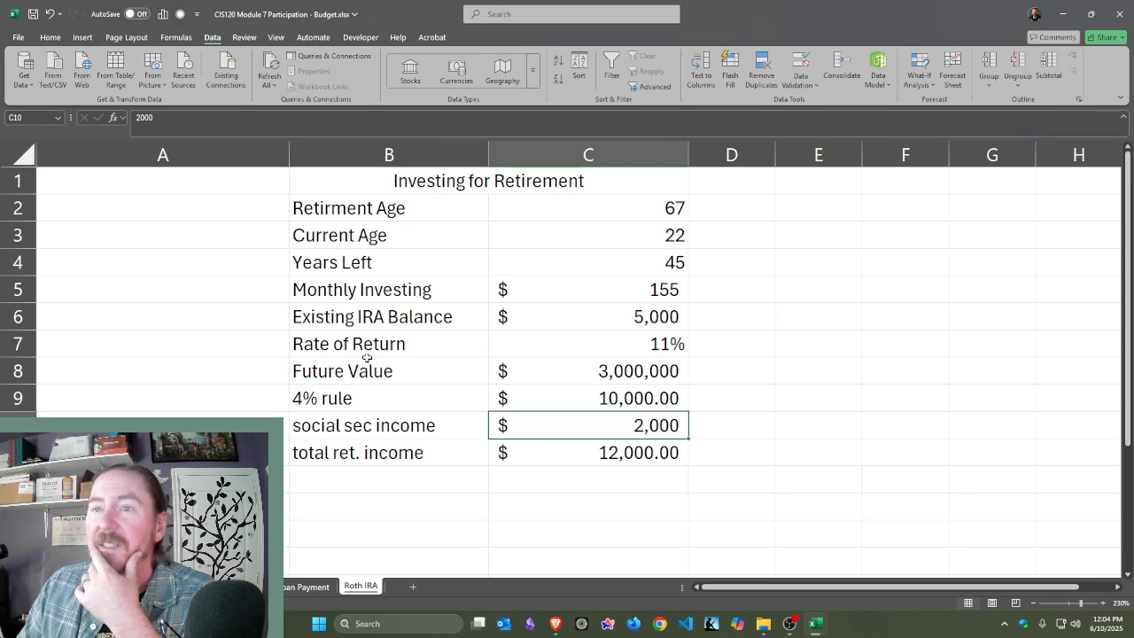
pyautogui.click(360, 397)
pyautogui.doubleClick(647, 398)
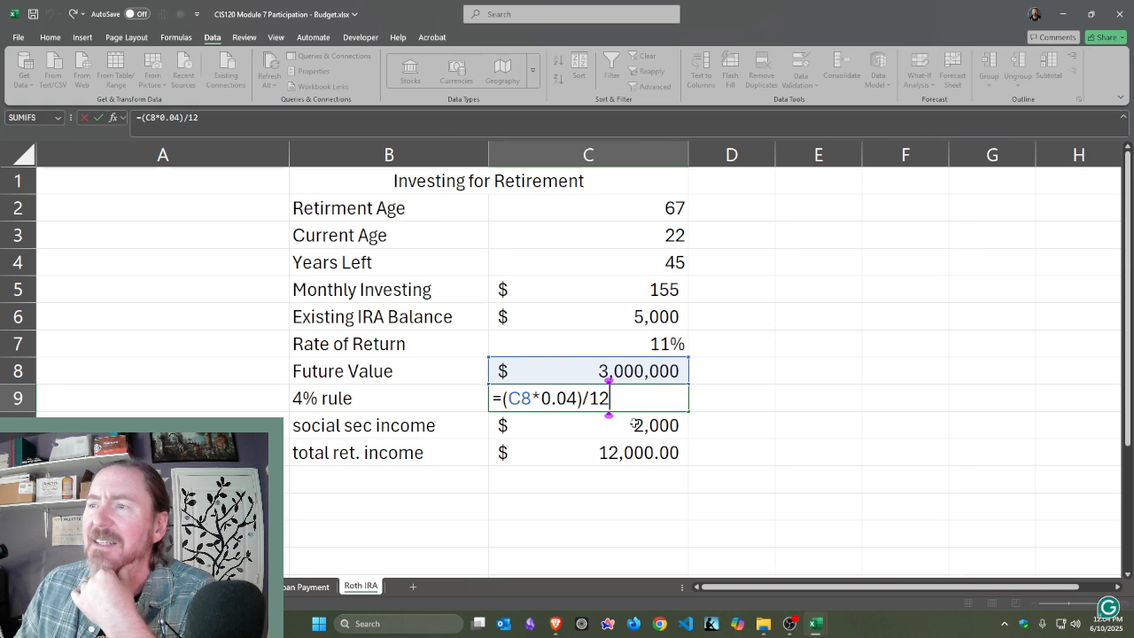
pyautogui.click(634, 424)
pyautogui.doubleClick(635, 425)
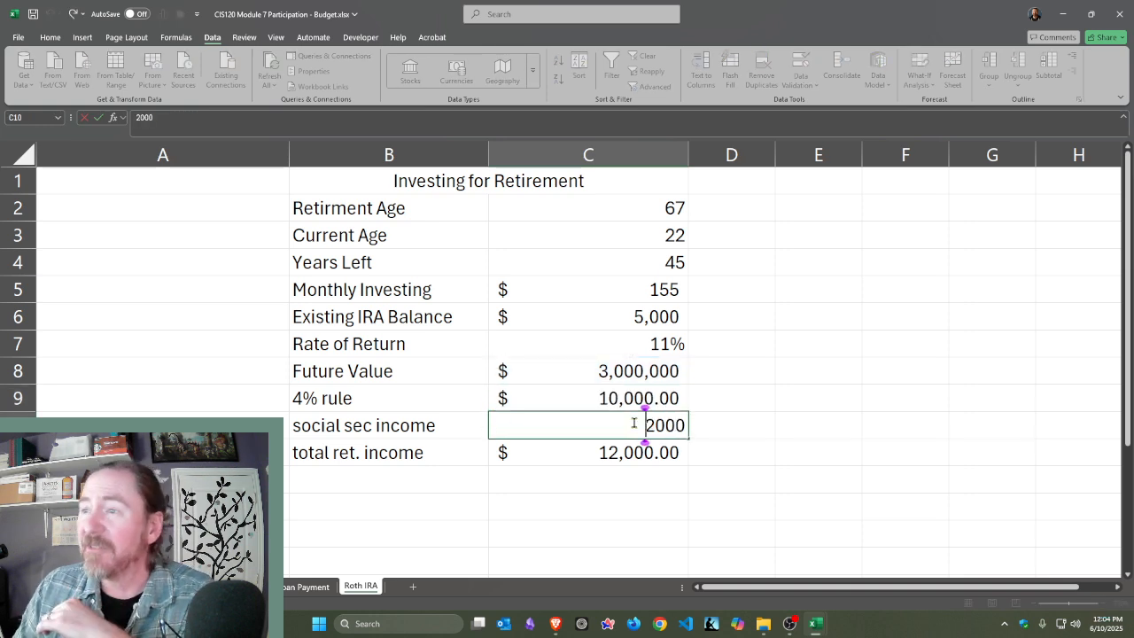
pyautogui.press('Return')
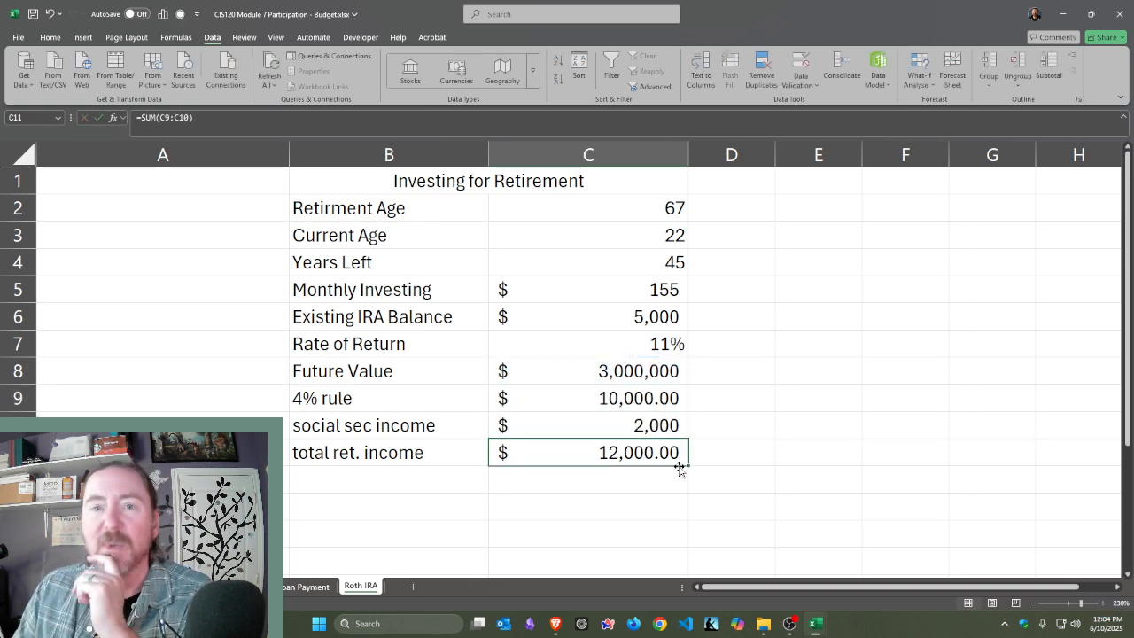
pyautogui.click(659, 263)
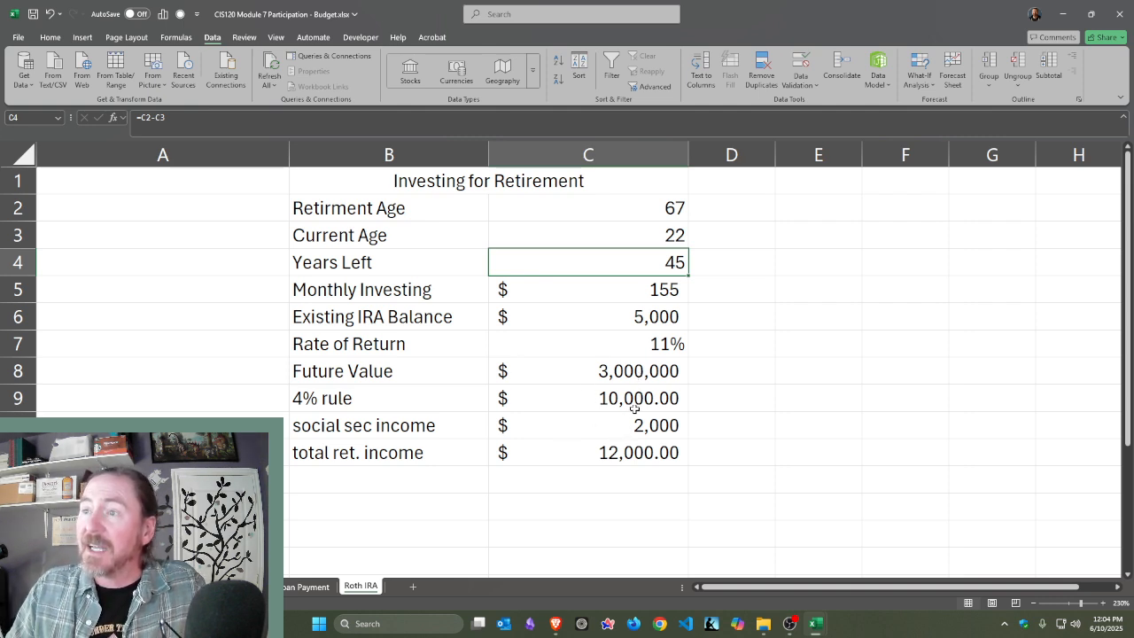
pyautogui.click(638, 454)
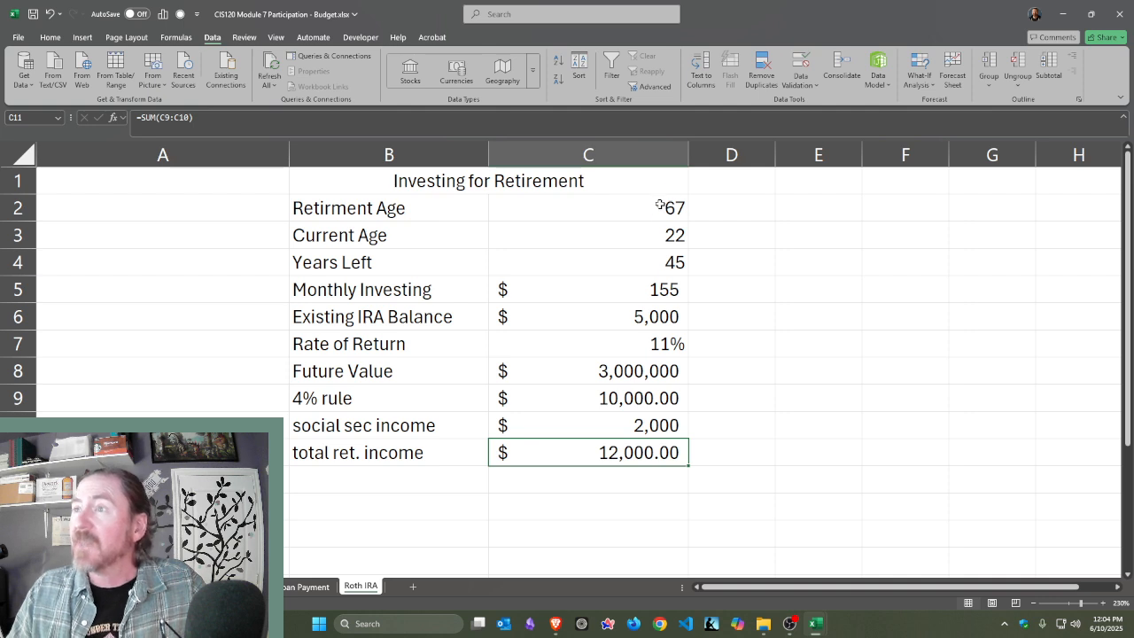
# Set the current age to 52 and the rate of return to 9% in the retirement calculator.
pyautogui.click(660, 236)
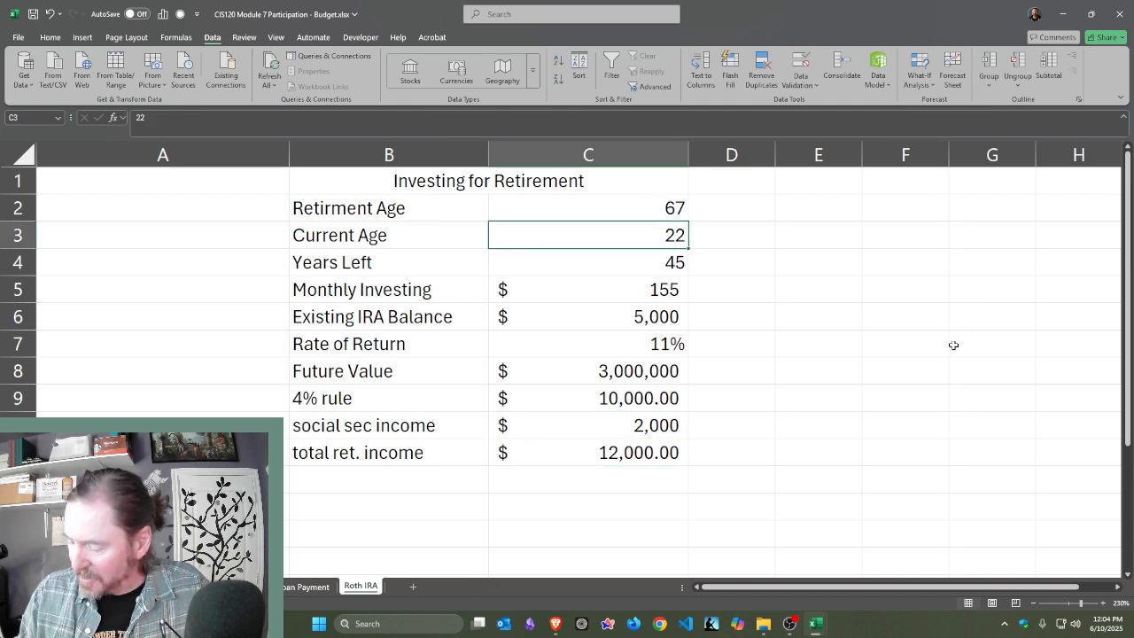
pyautogui.write('52')
pyautogui.press('Return')
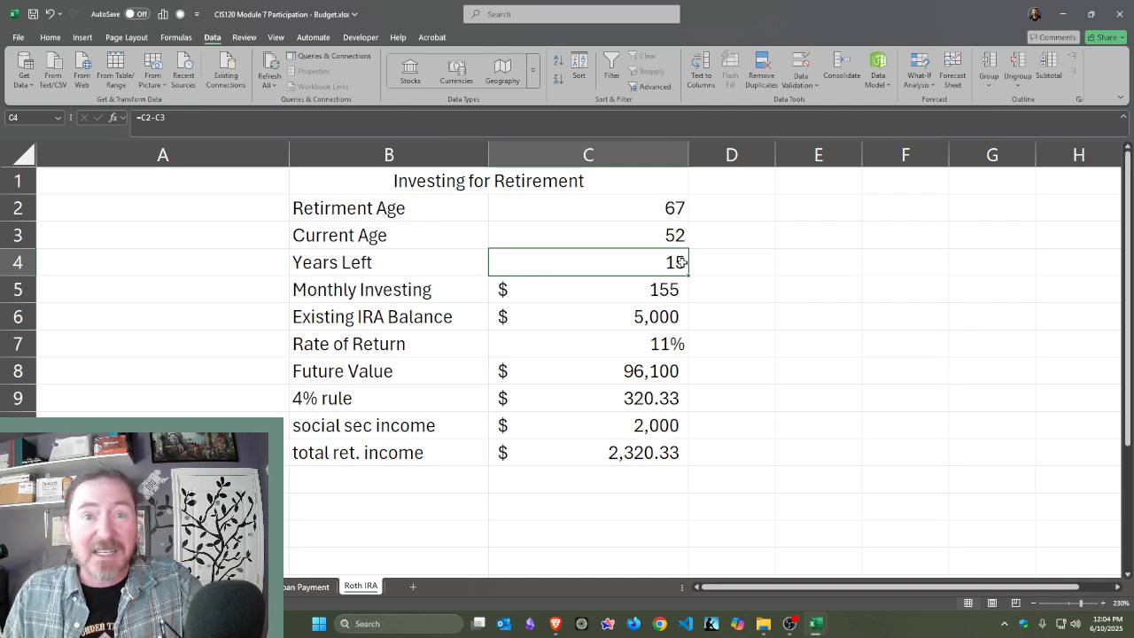
pyautogui.click(677, 341)
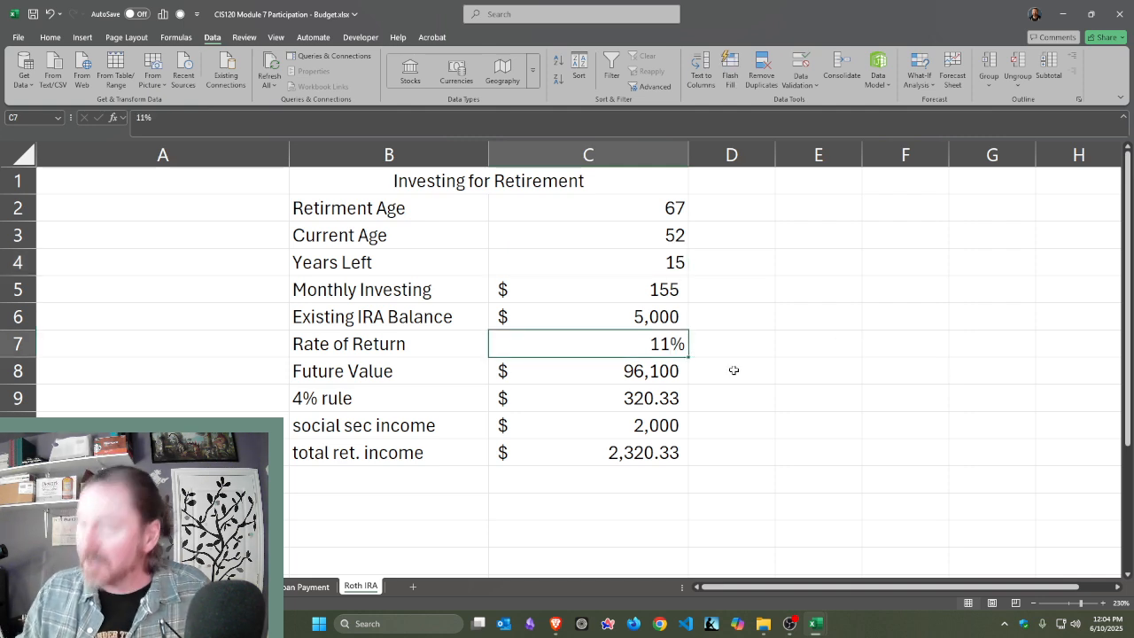
pyautogui.write('9')
pyautogui.press('Return')
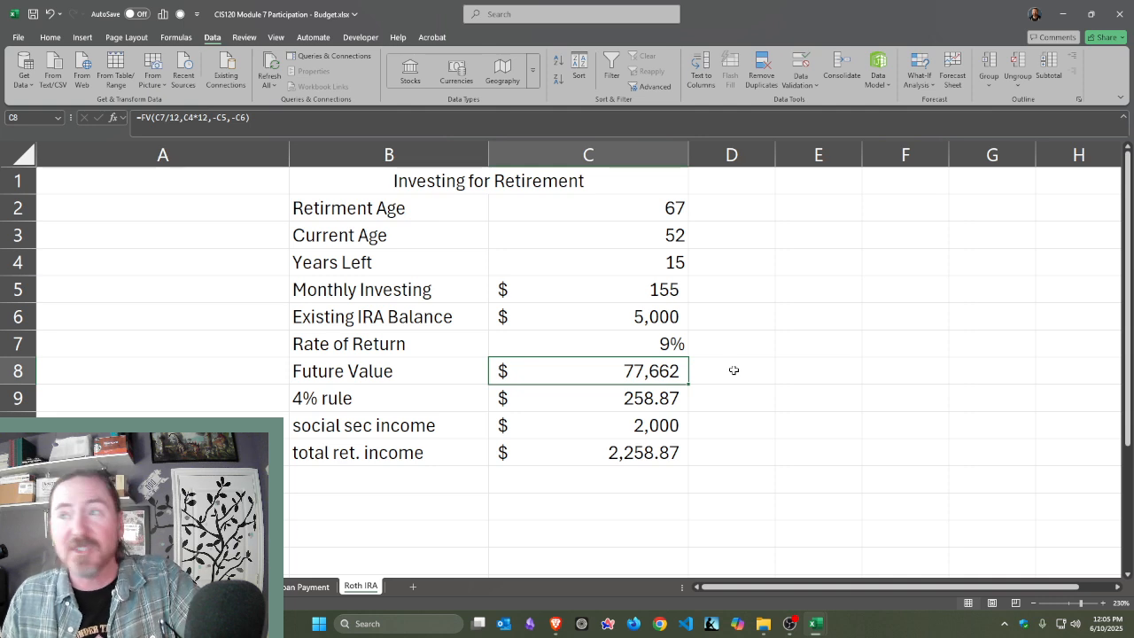
# Look over the retirement calculator's inputs and results, then the loan payment and school expense sheets.
pyautogui.click(648, 322)
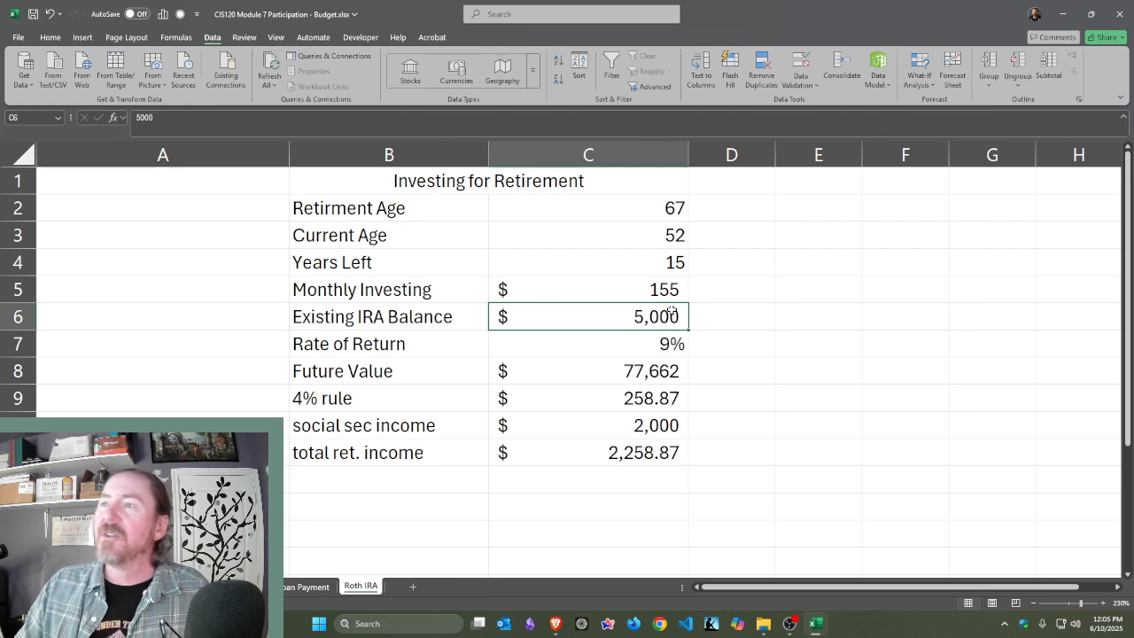
pyautogui.click(676, 294)
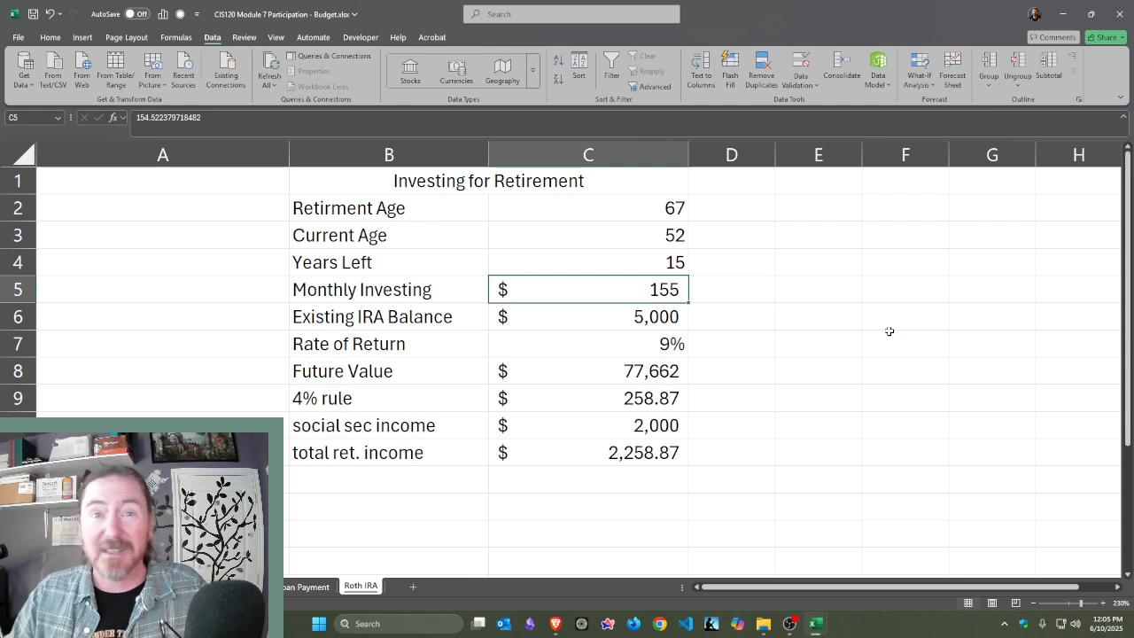
pyautogui.click(616, 320)
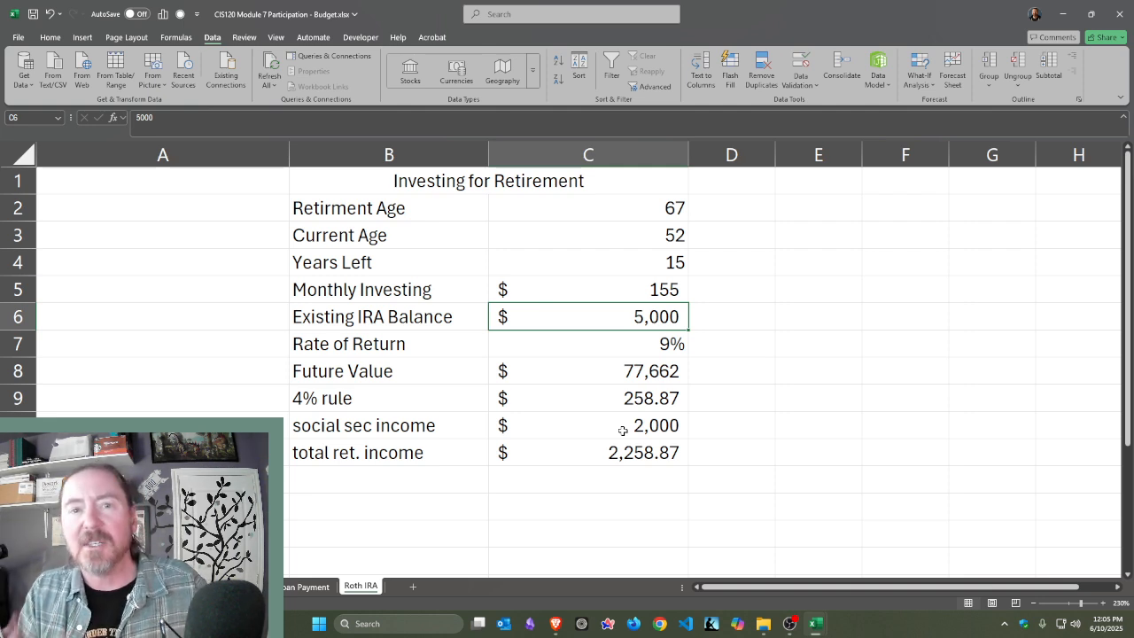
pyautogui.moveTo(583, 206); pyautogui.dragTo(647, 453)
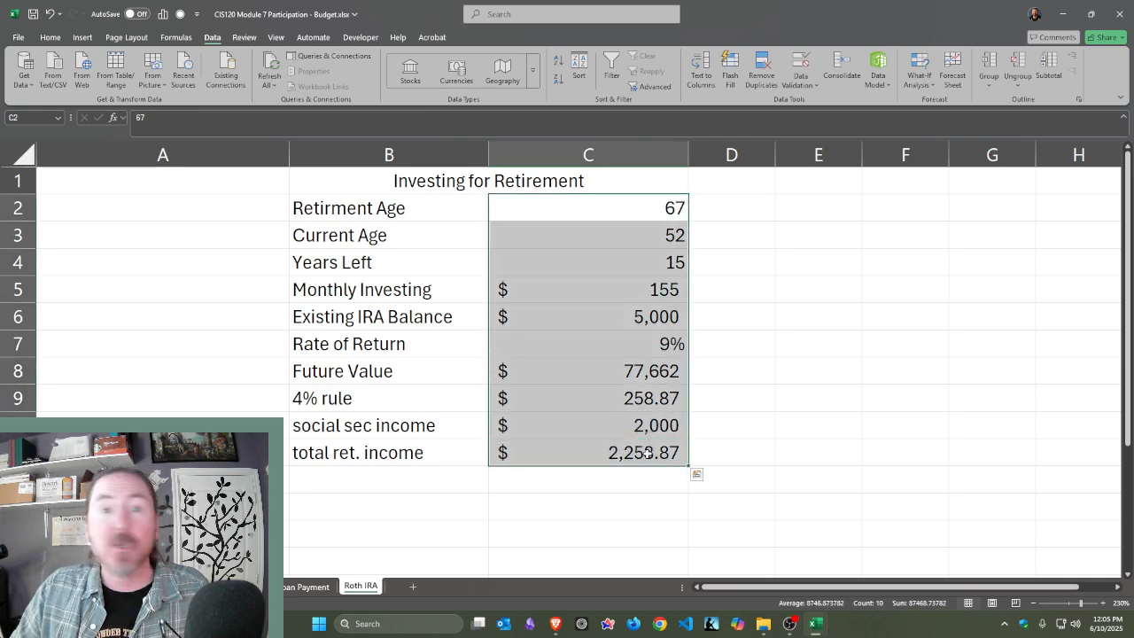
pyautogui.click(306, 586)
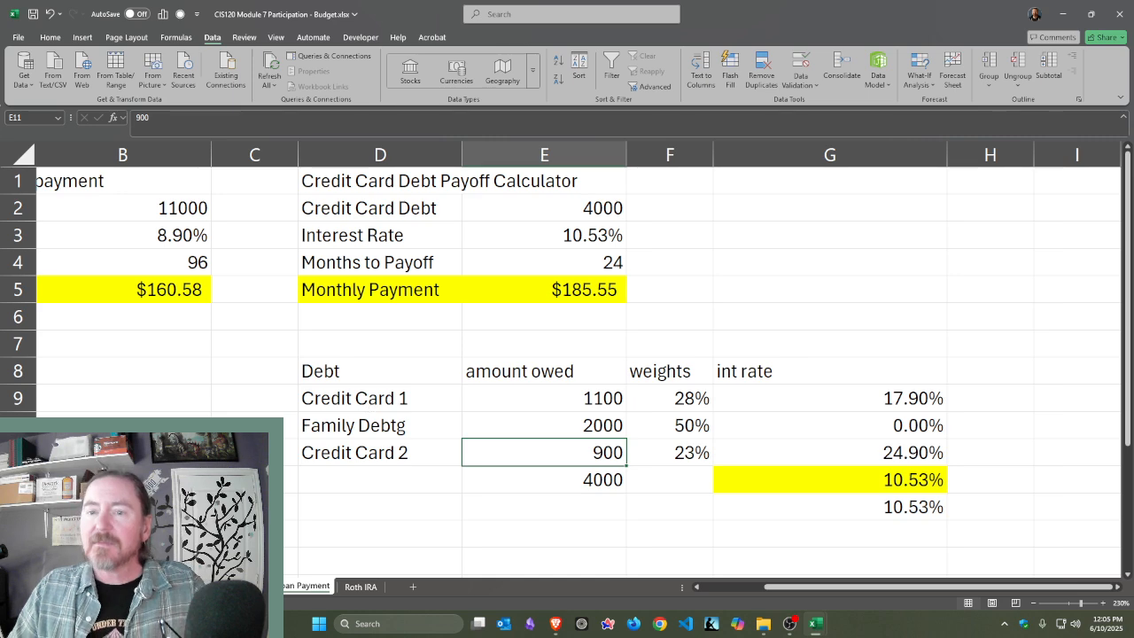
pyautogui.click(226, 587)
pyautogui.click(588, 469)
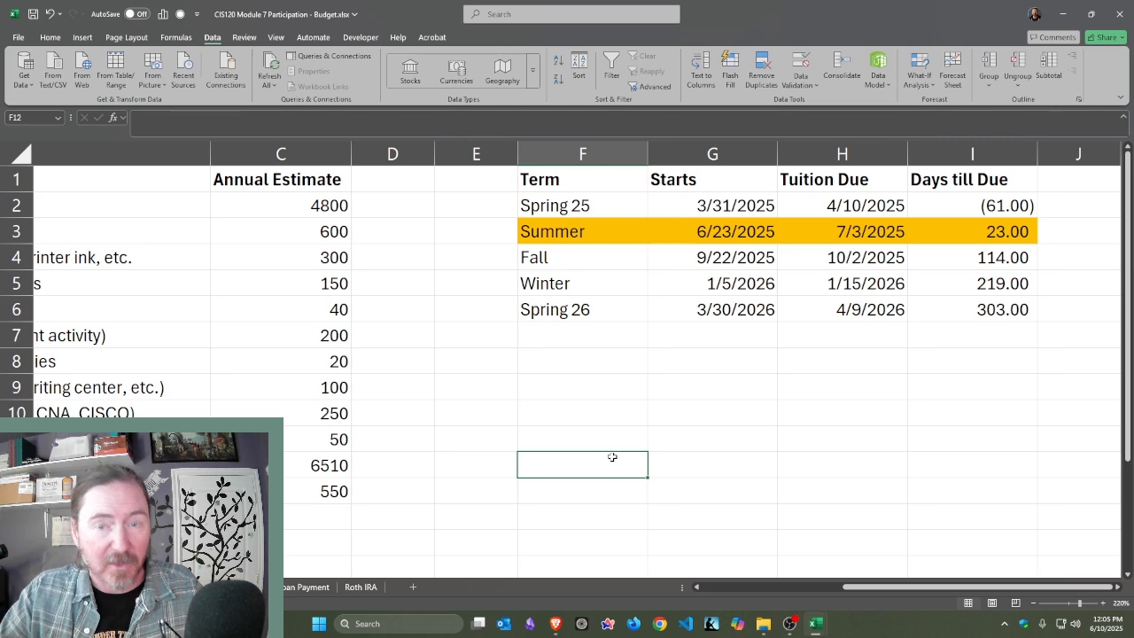
# Set the roth ira Budget amount to 155 in the budget table.
pyautogui.click(159, 587)
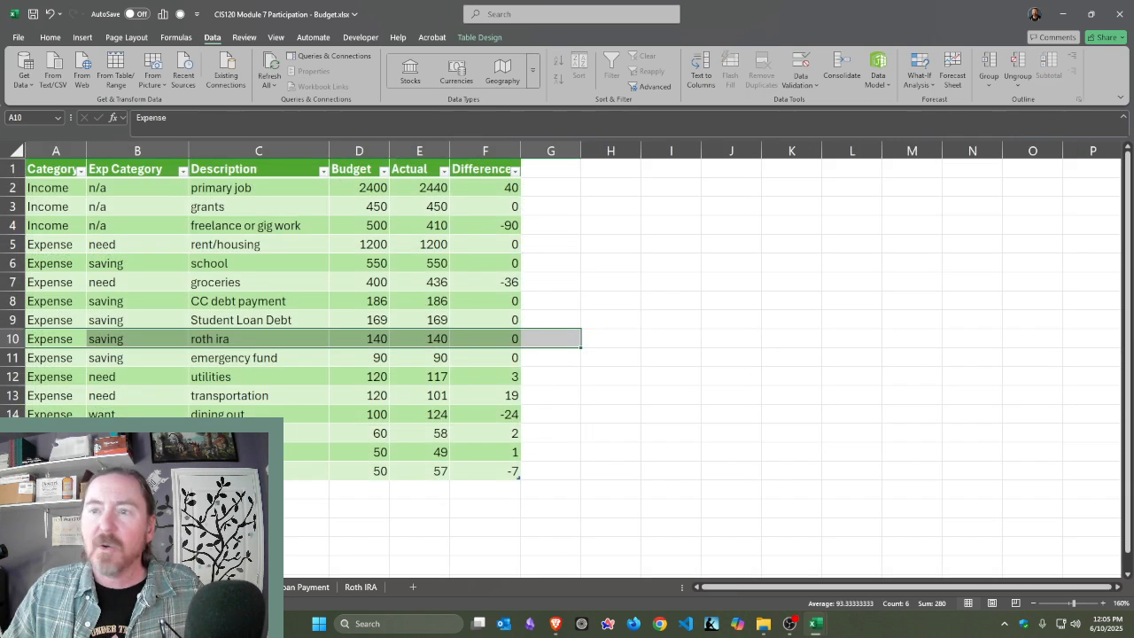
pyautogui.click(309, 527)
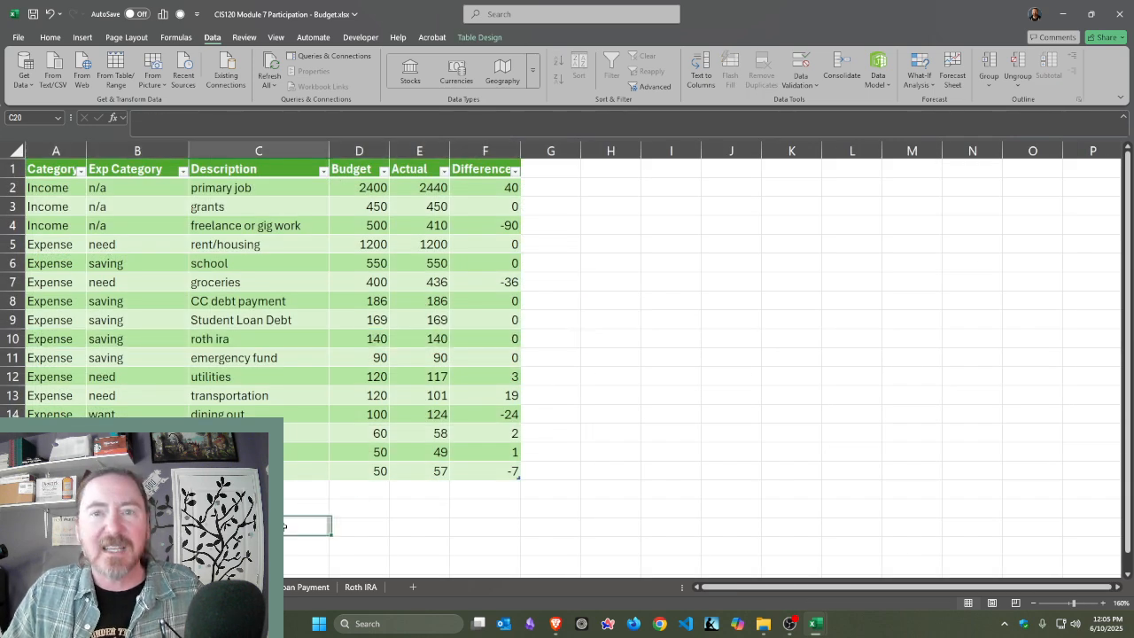
pyautogui.click(304, 381)
pyautogui.click(360, 340)
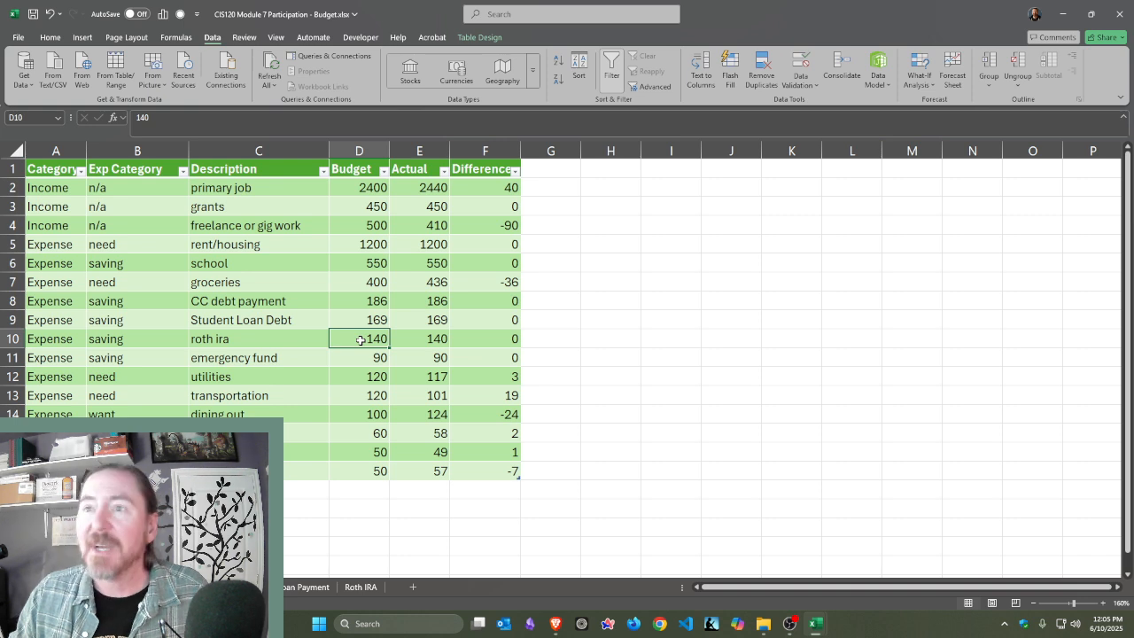
pyautogui.write('155')
pyautogui.press('Return')
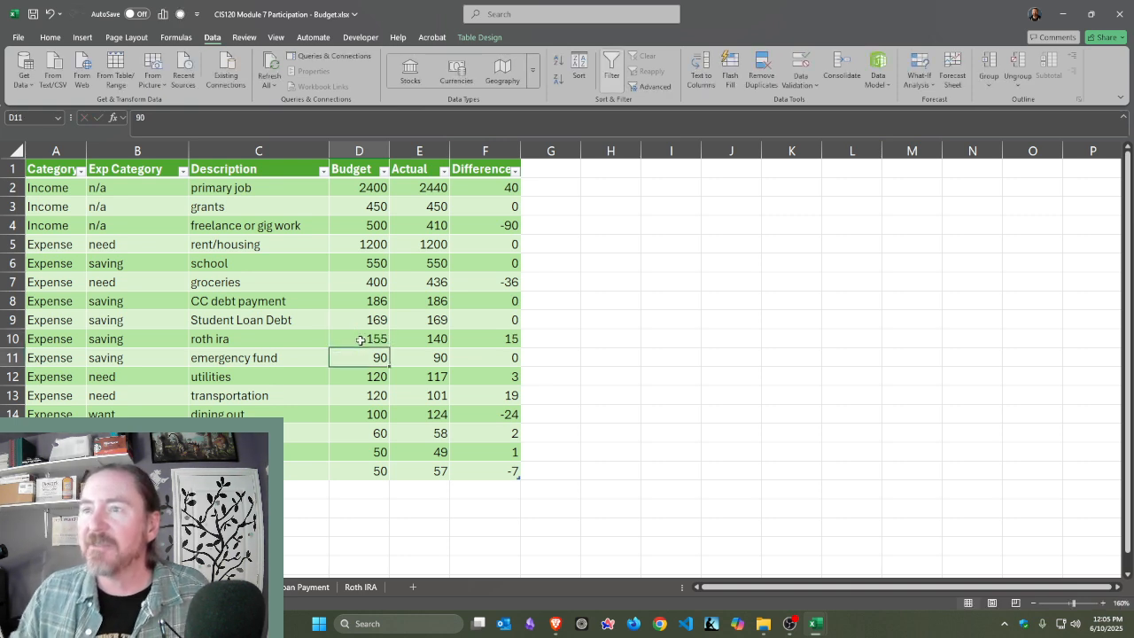
# Set the roth ira Actual amount to 155 and re-enter 90 as the emergency fund's Actual amount.
pyautogui.click(434, 340)
pyautogui.write('155')
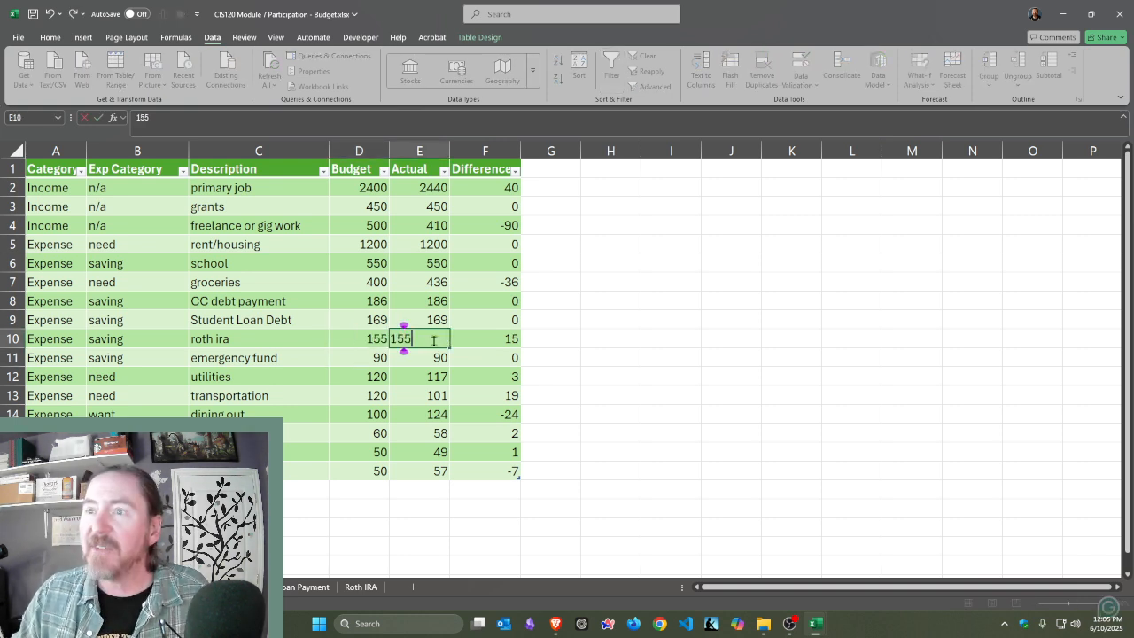
pyautogui.press('Return')
pyautogui.press('BackSpace')
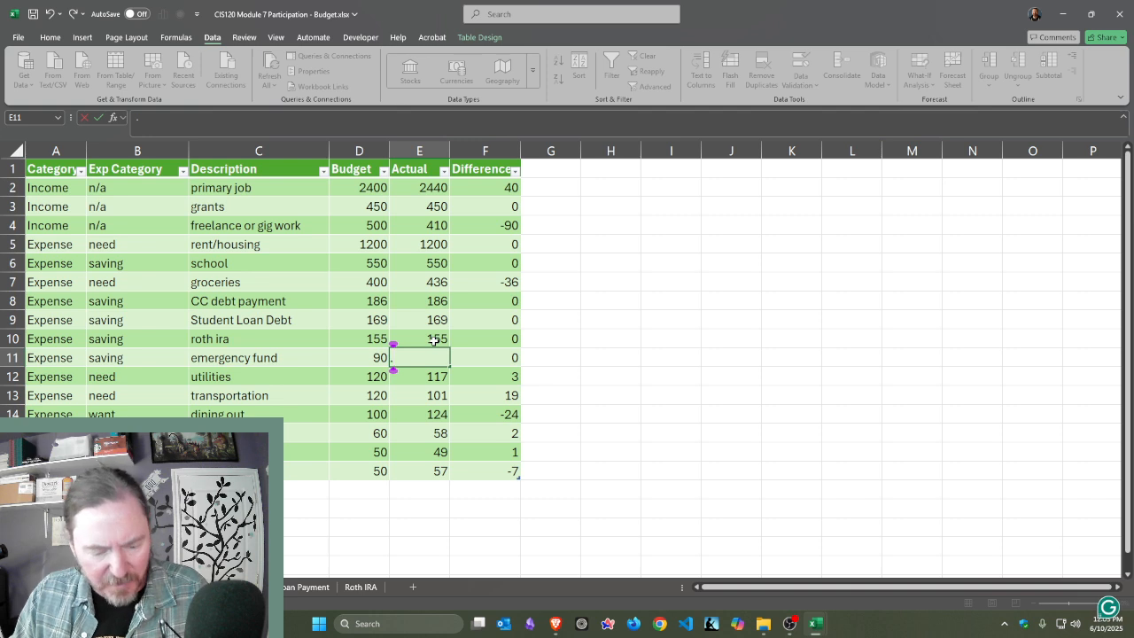
pyautogui.write('90')
pyautogui.click(425, 432)
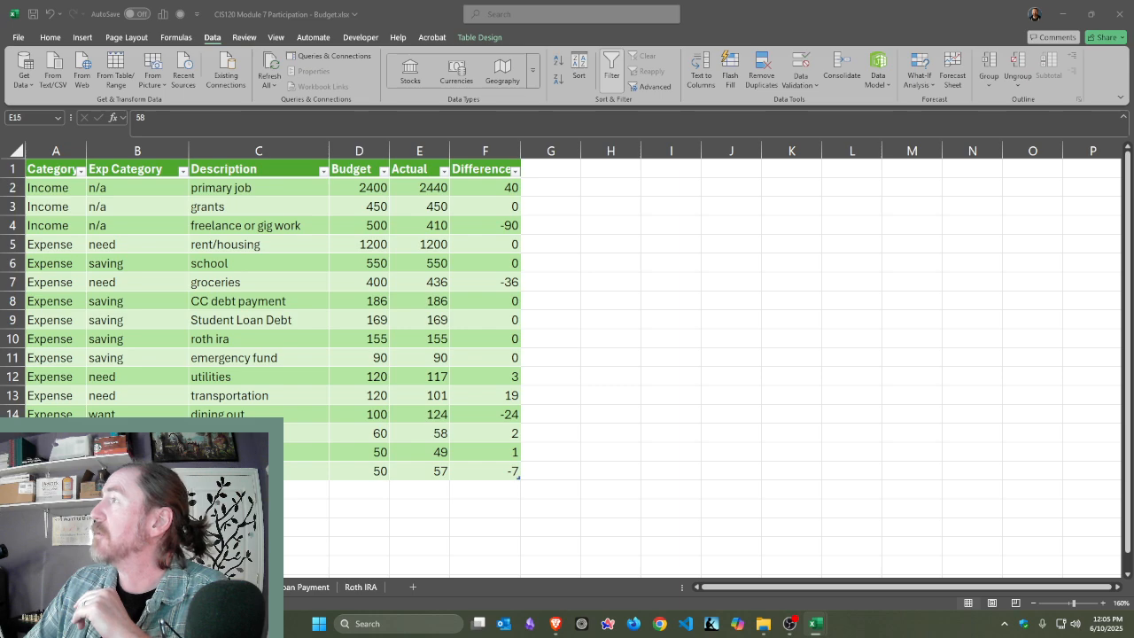
# Examine the formatted budget sheet in the Budget for College Student workbook and compare it with the participation workbook's plain budget table.
pyautogui.moveTo(1133, 181); pyautogui.dragTo(753, 46)
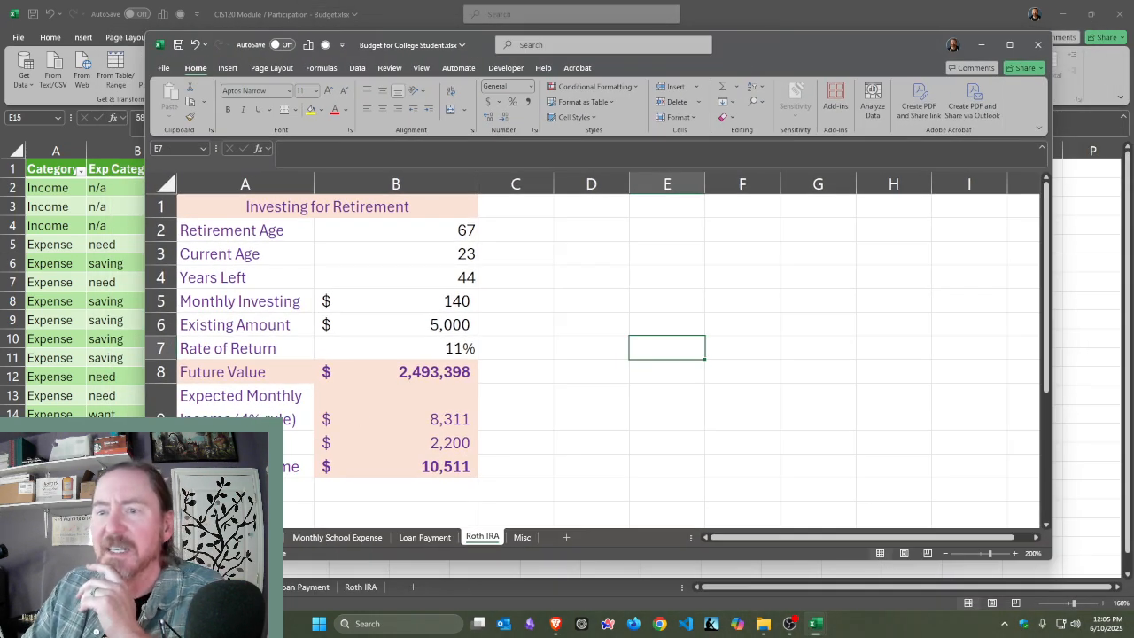
pyautogui.click(246, 537)
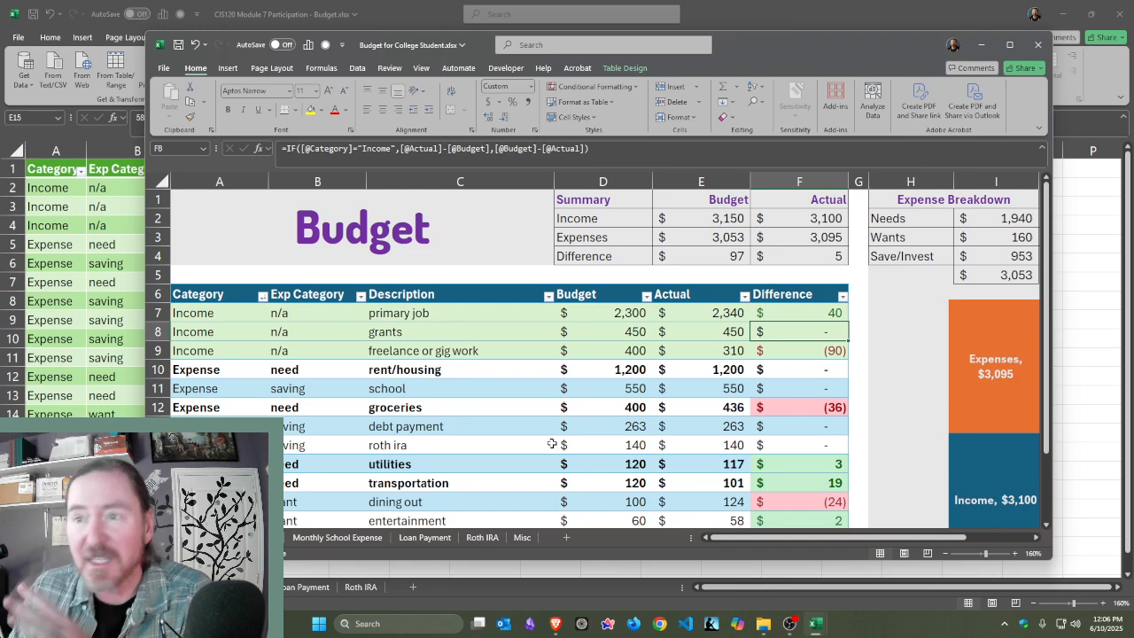
pyautogui.click(1009, 45)
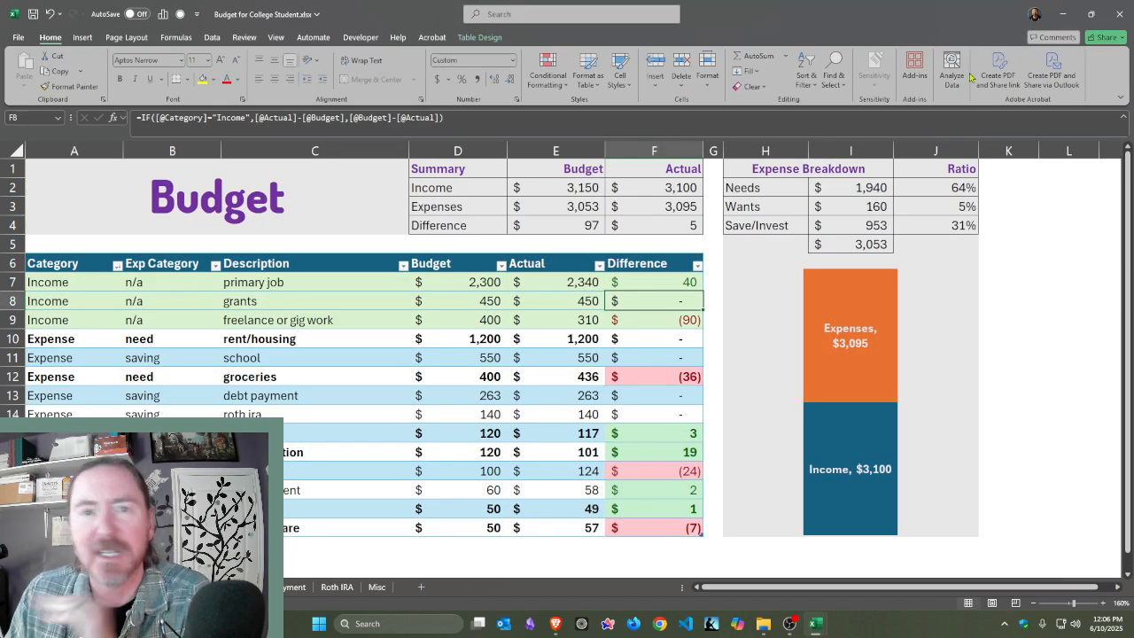
pyautogui.moveTo(756, 12); pyautogui.dragTo(1133, 18)
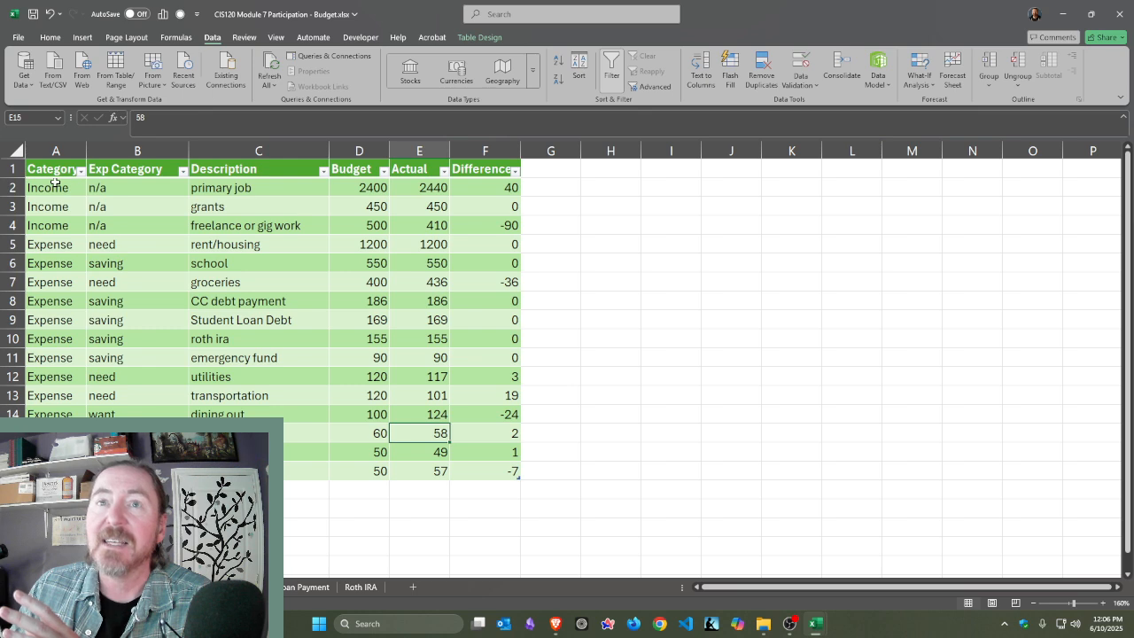
pyautogui.moveTo(53, 187); pyautogui.dragTo(512, 490)
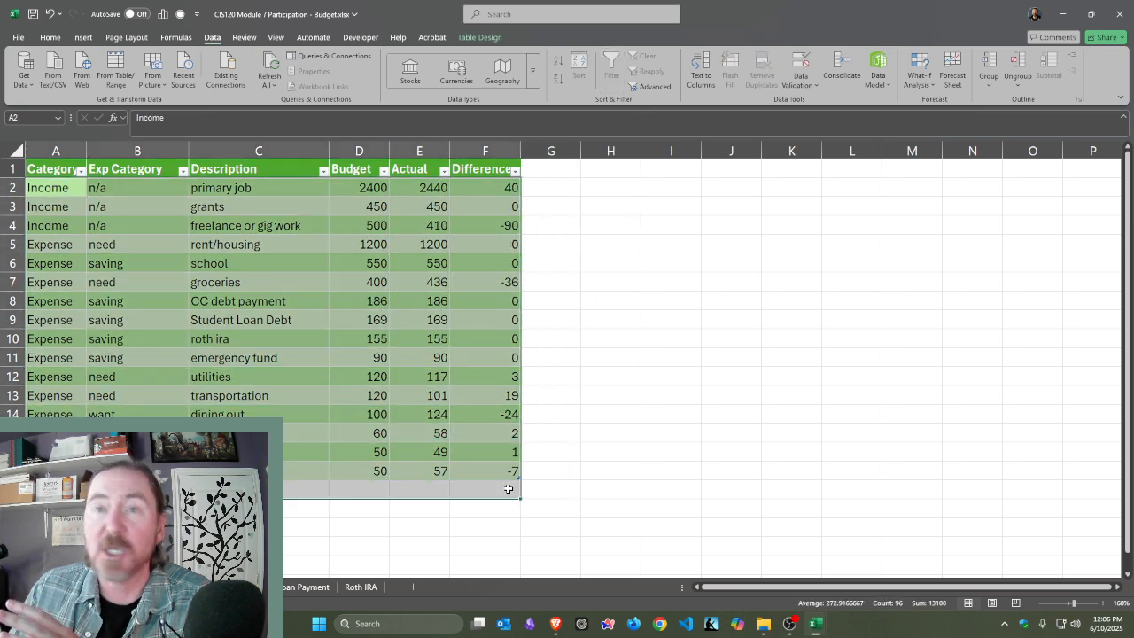
pyautogui.click(446, 419)
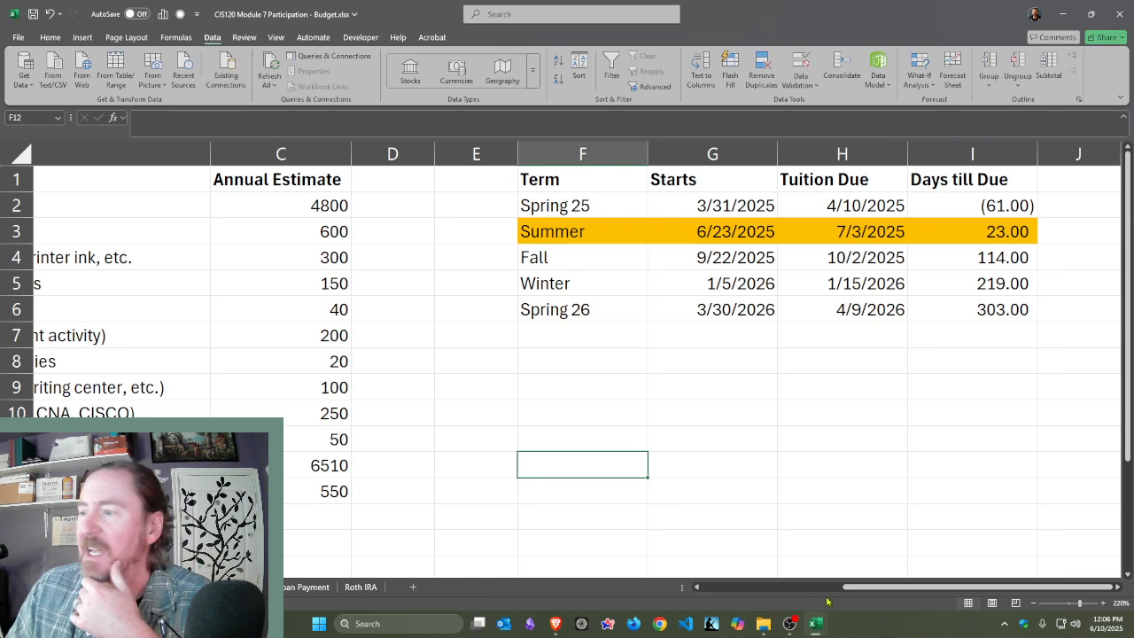
# Zoom the school expense sheet out to 160% and examine the annual expense list and the tuition due dates table.
pyautogui.click(1034, 602)
pyautogui.click(1033, 603)
pyautogui.click(1033, 603)
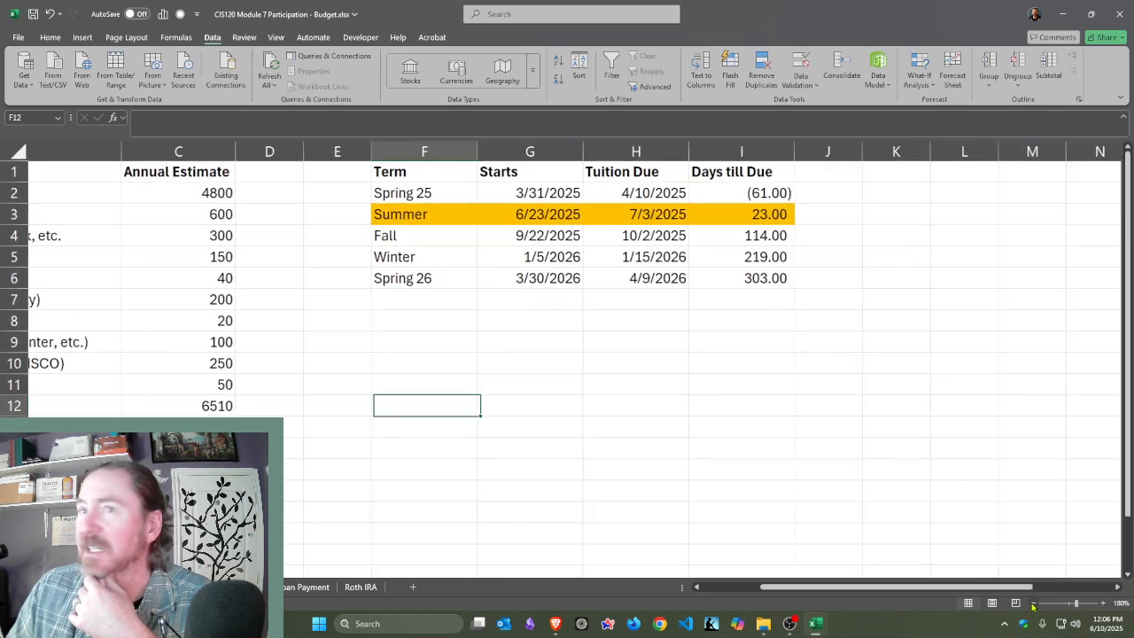
pyautogui.click(1034, 603)
pyautogui.click(1033, 602)
pyautogui.click(1034, 603)
pyautogui.moveTo(892, 591); pyautogui.dragTo(700, 593)
pyautogui.click(425, 470)
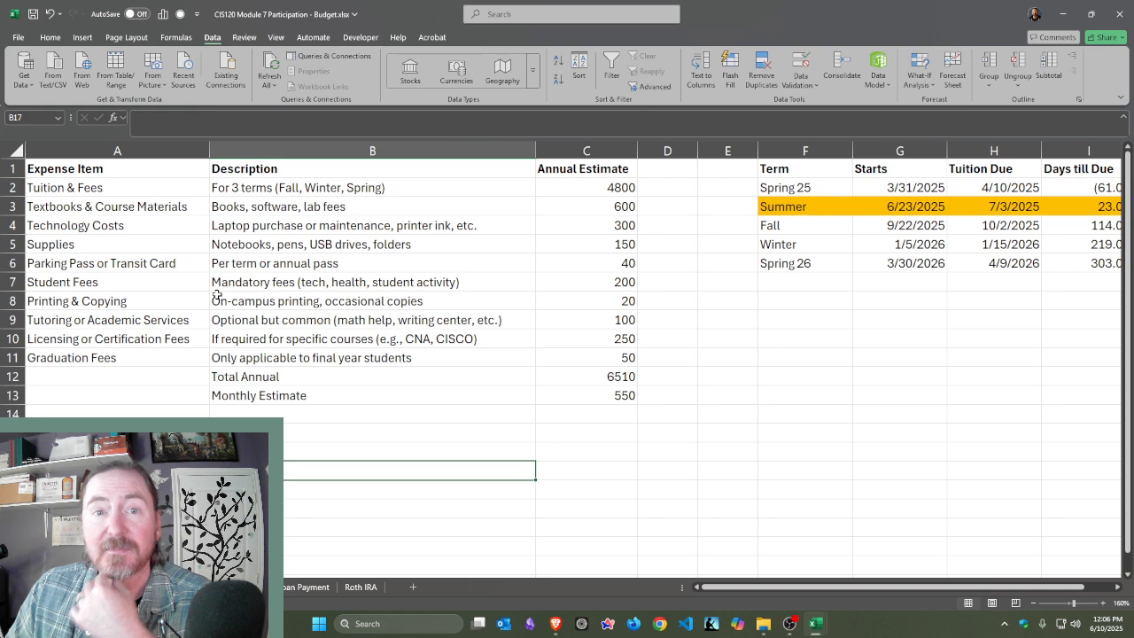
pyautogui.click(904, 396)
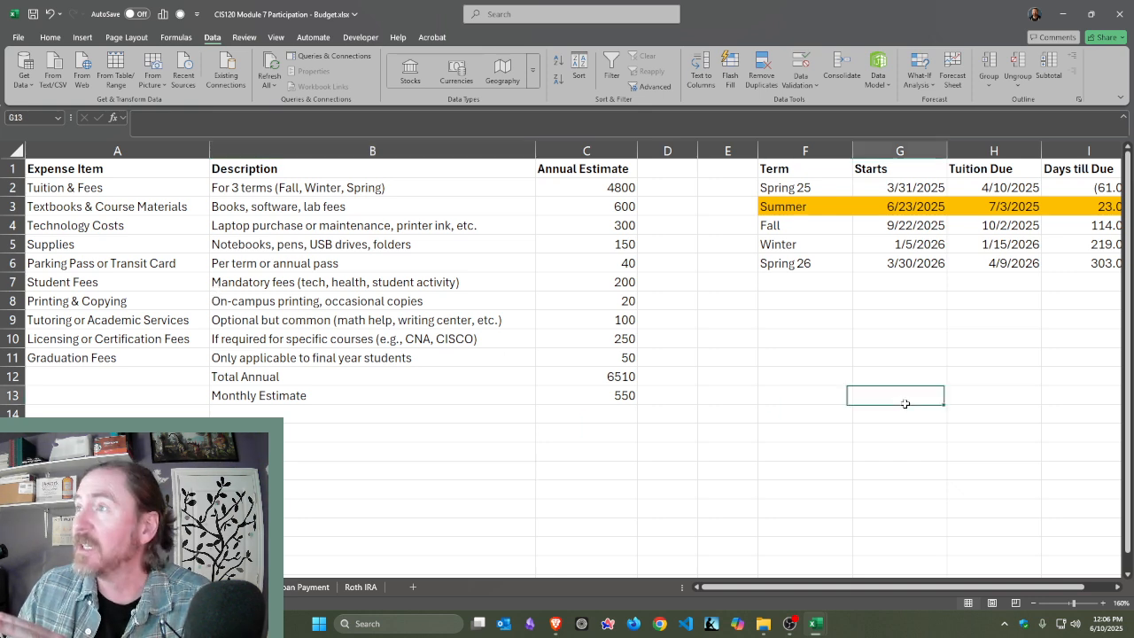
pyautogui.moveTo(789, 188)
pyautogui.mouseDown()
pyautogui.moveTo(895, 233)
pyautogui.moveTo(1086, 269)
pyautogui.mouseUp()
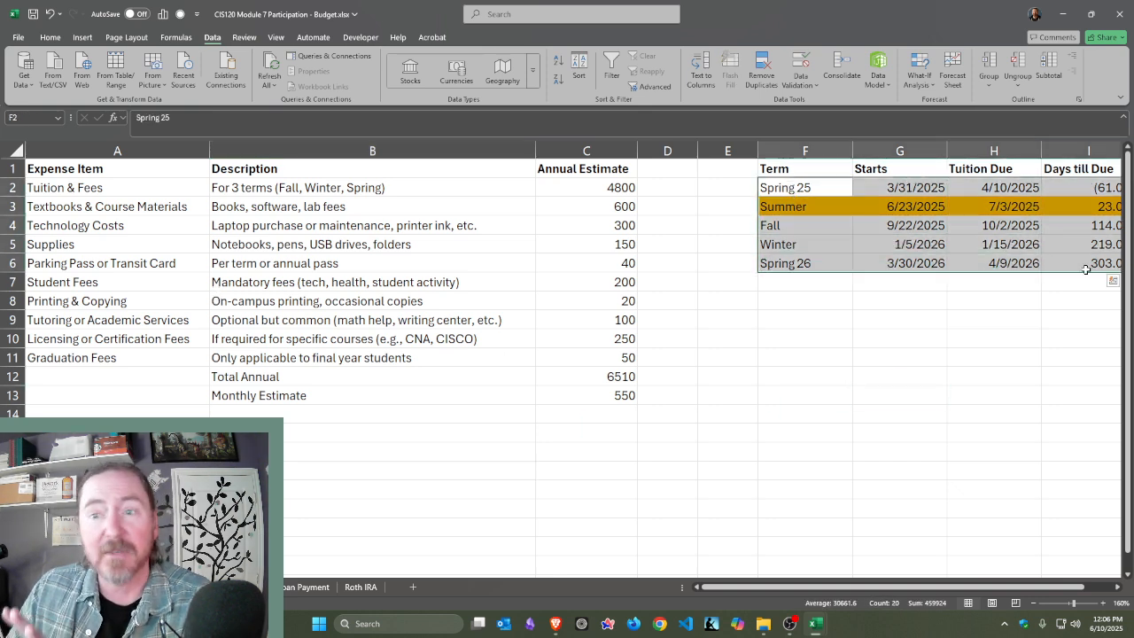
# Zoom the loan payment sheet out to 160% and examine the student loan calculator, credit card payoff calculator and weighted debt table.
pyautogui.click(310, 586)
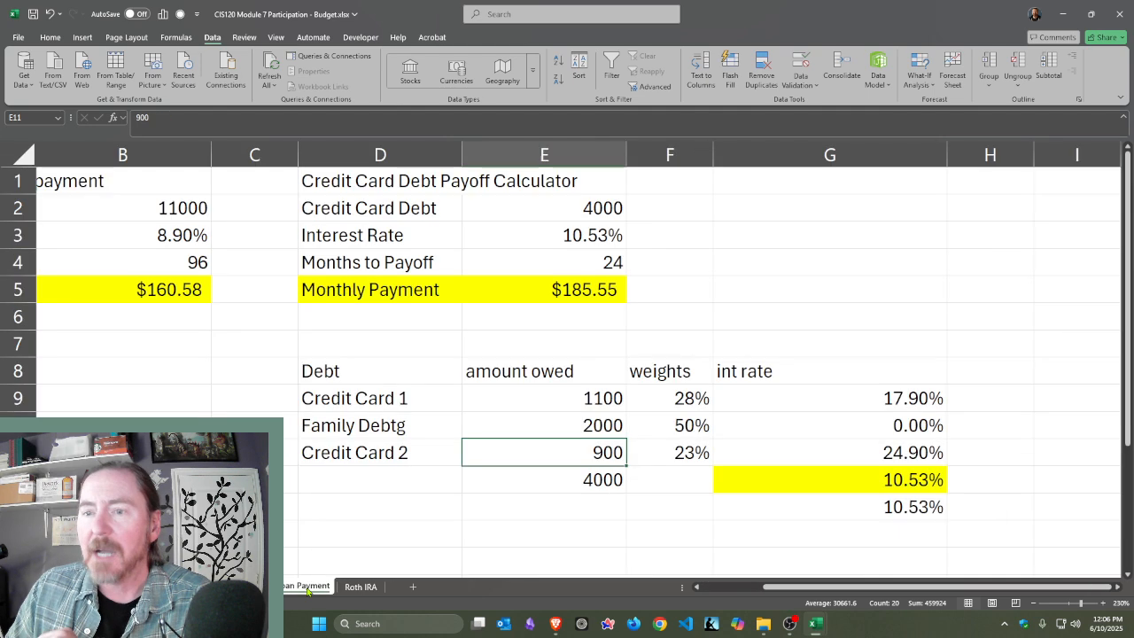
pyautogui.click(1034, 603)
pyautogui.click(1033, 604)
pyautogui.click(1033, 603)
pyautogui.click(1034, 603)
pyautogui.click(1033, 604)
pyautogui.click(1033, 604)
pyautogui.click(503, 527)
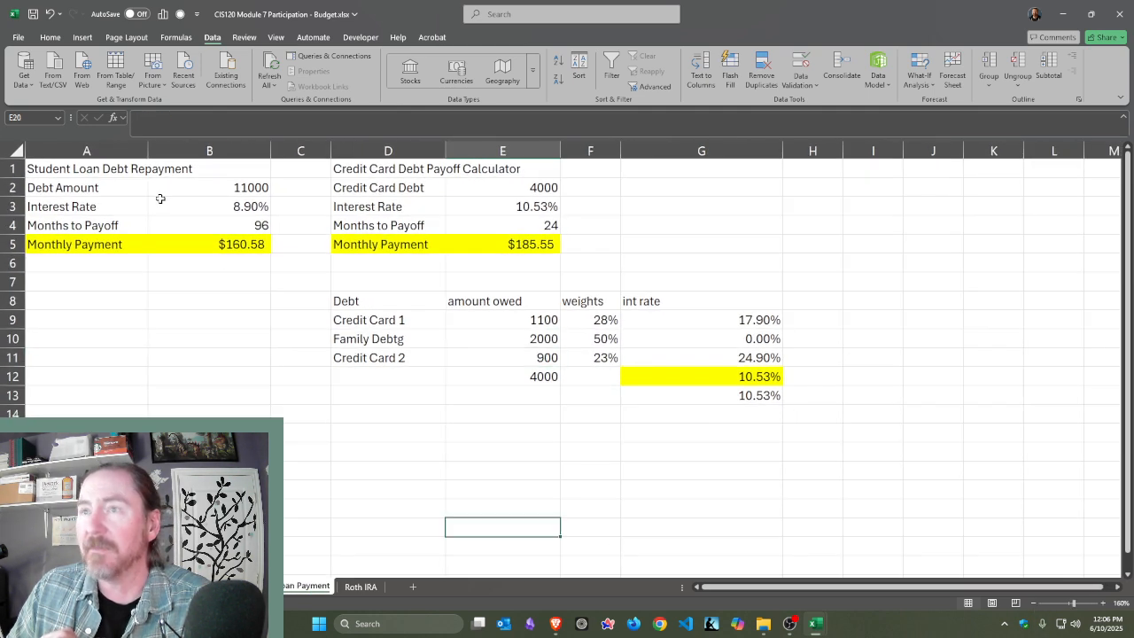
pyautogui.moveTo(87, 168); pyautogui.dragTo(478, 243)
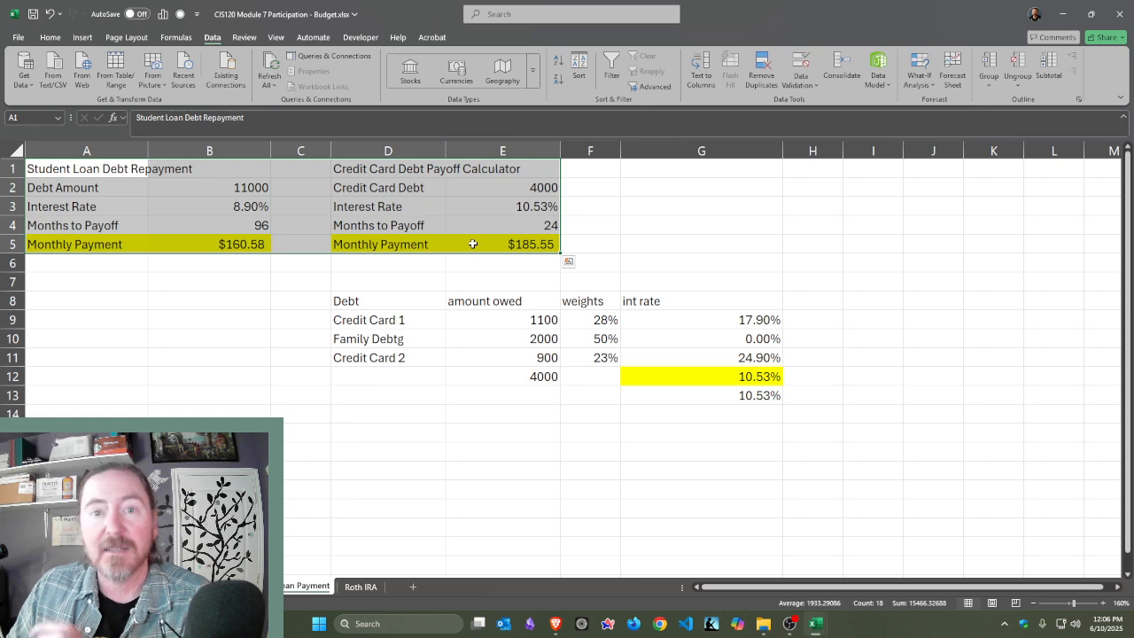
pyautogui.click(563, 466)
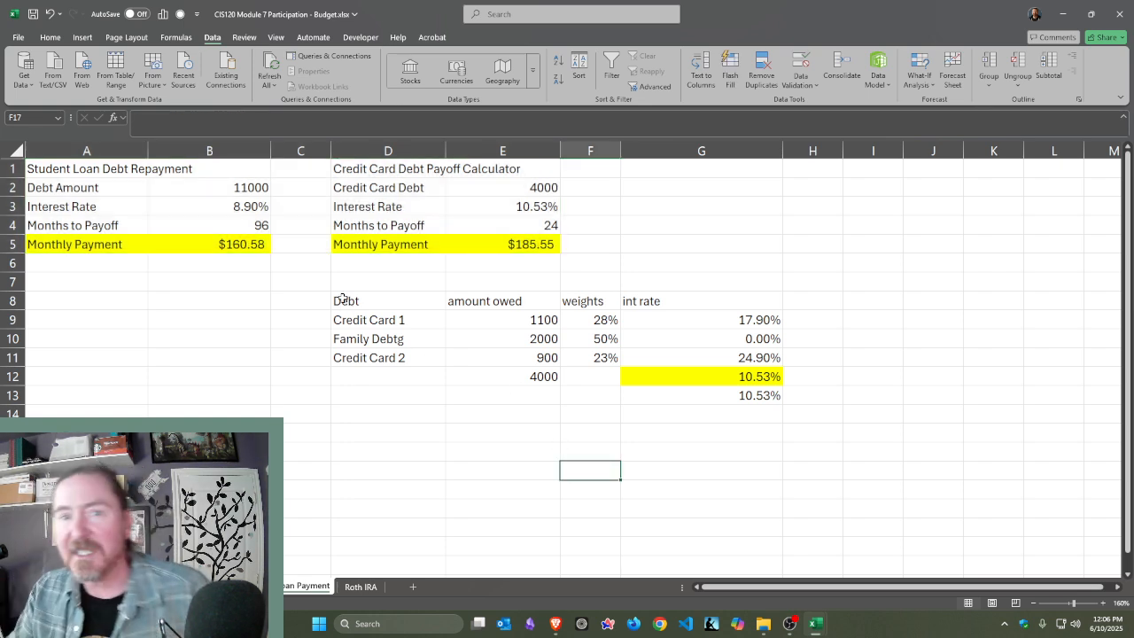
pyautogui.moveTo(367, 300); pyautogui.dragTo(710, 388)
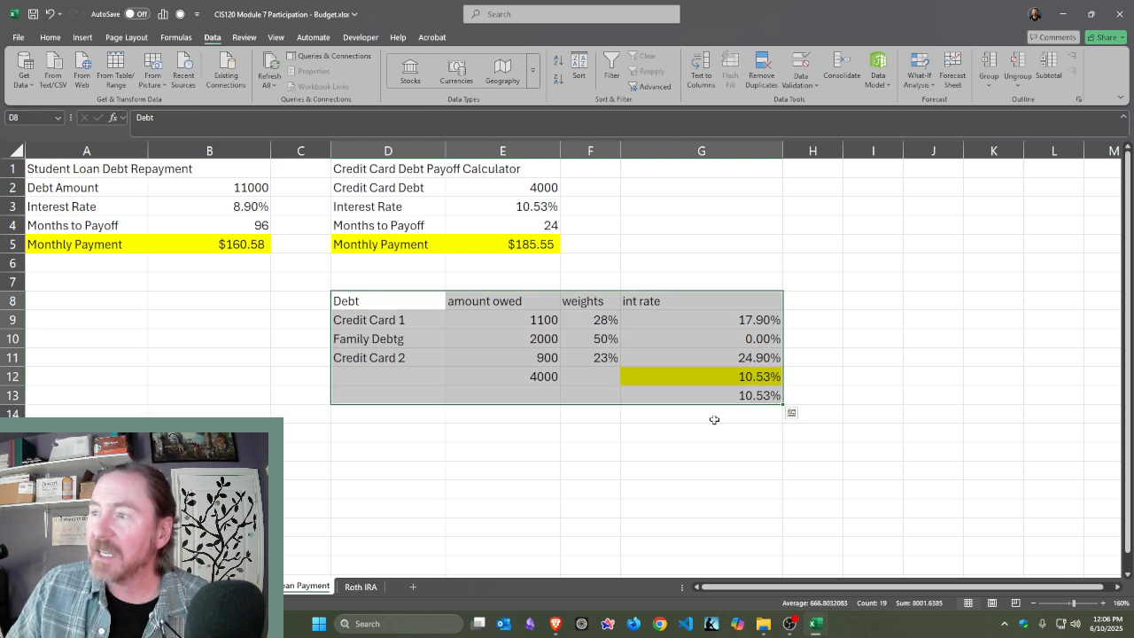
pyautogui.click(682, 468)
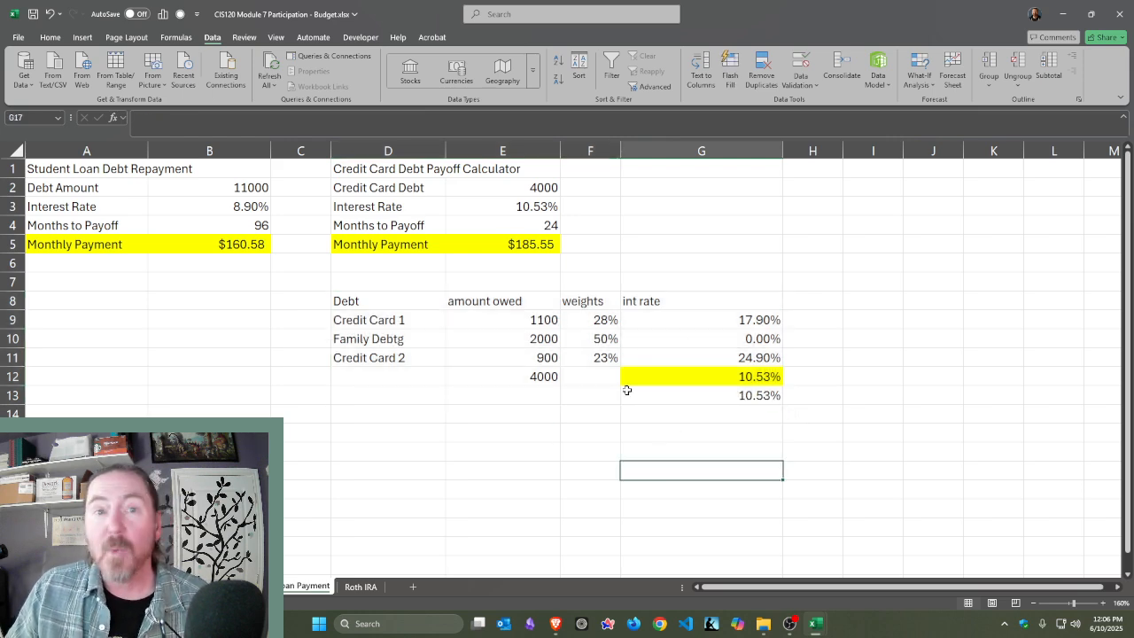
# Examine the Investing for Retirement table on the Roth IRA sheet, from retirement age down to total retirement income.
pyautogui.click(353, 590)
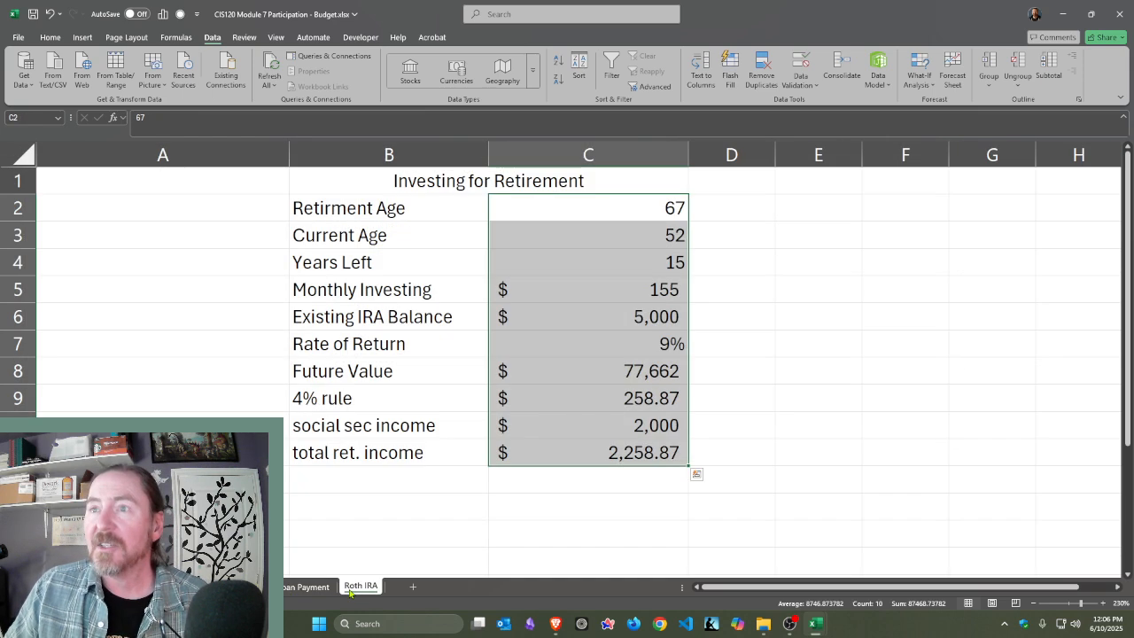
pyautogui.click(982, 426)
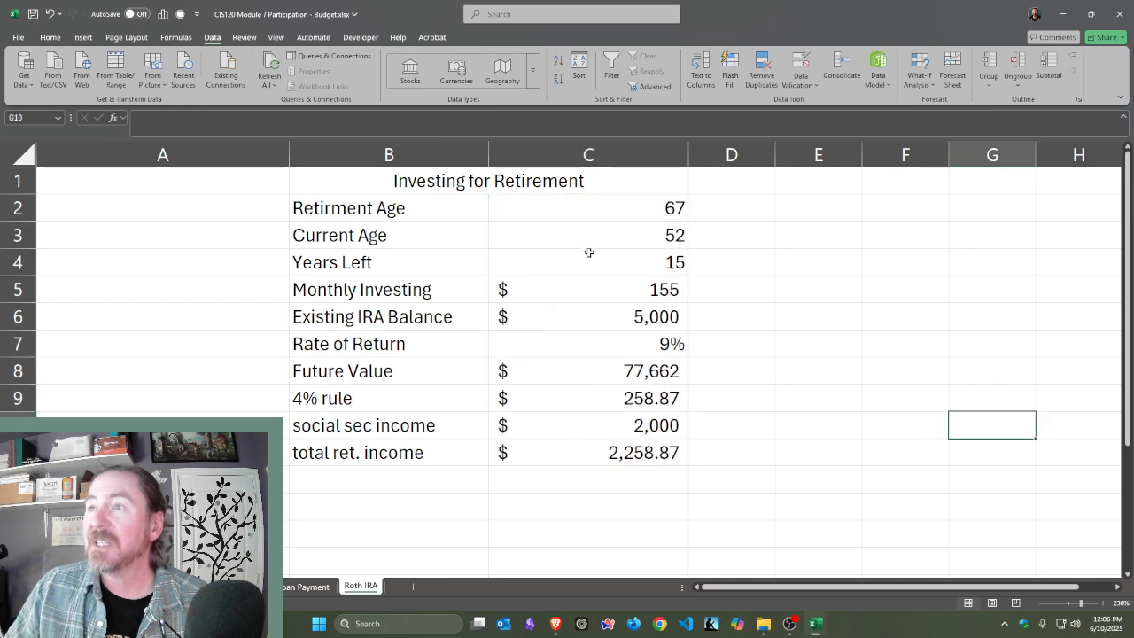
pyautogui.moveTo(433, 182); pyautogui.dragTo(585, 453)
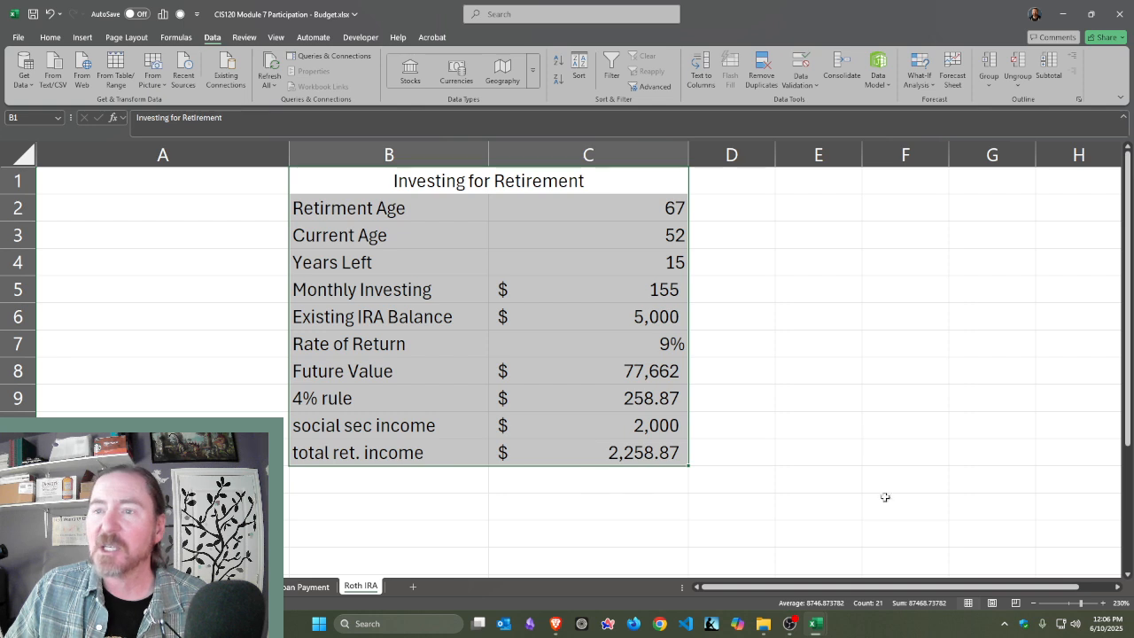
pyautogui.click(768, 420)
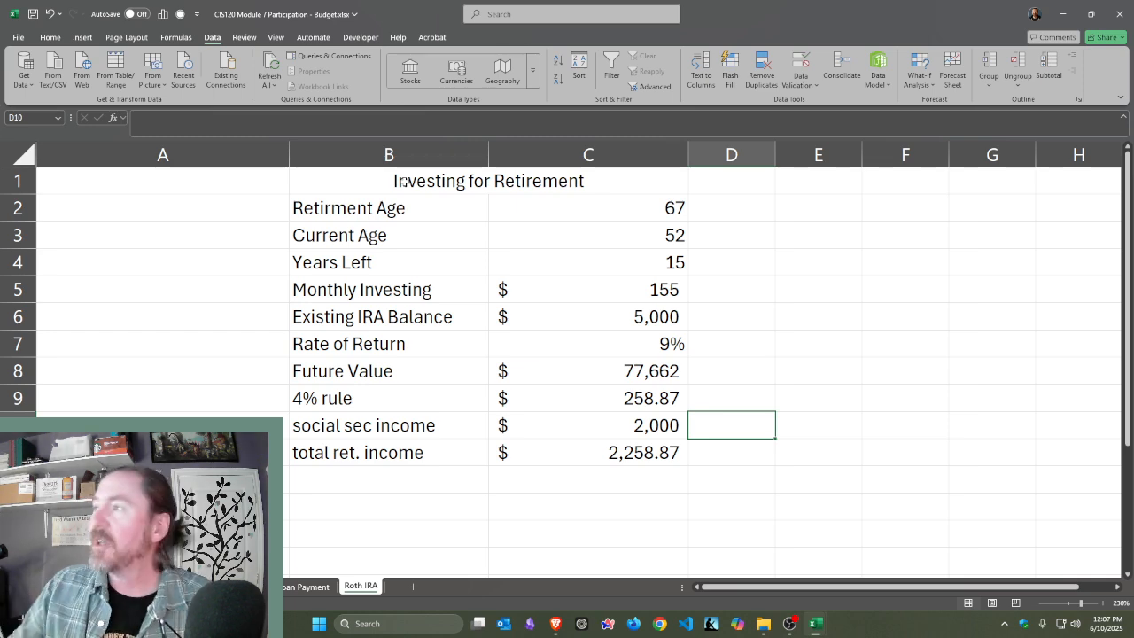
# Return to the participation budget table, then bring up the Budget for College Student workbook maximized and examine its budget layout and chart.
pyautogui.click(79, 586)
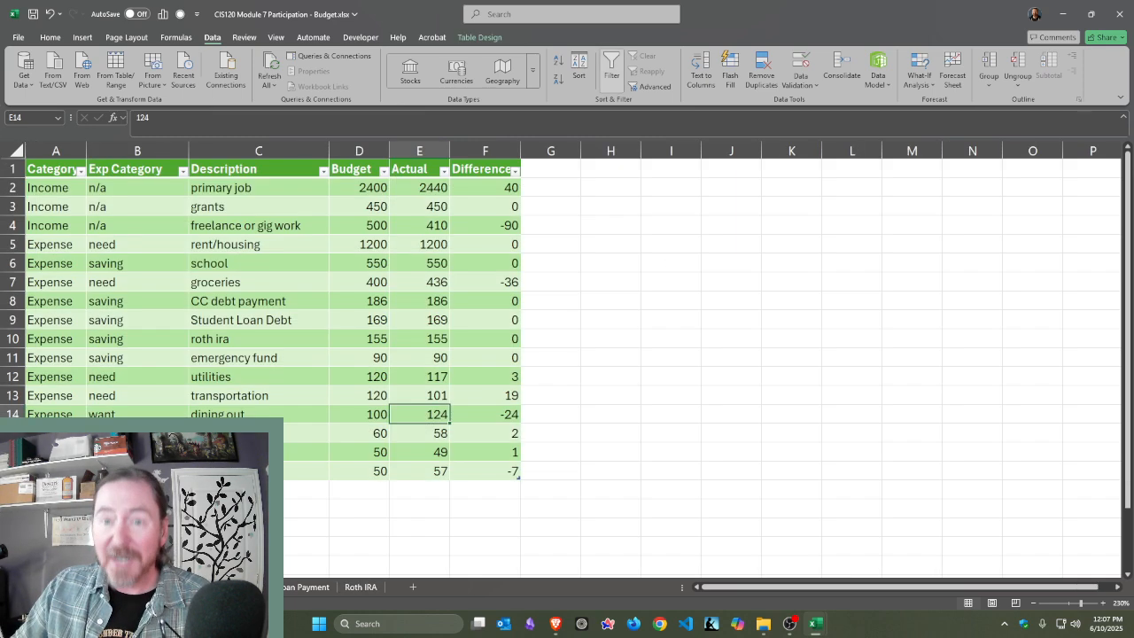
pyautogui.moveTo(1133, 62); pyautogui.dragTo(733, 61)
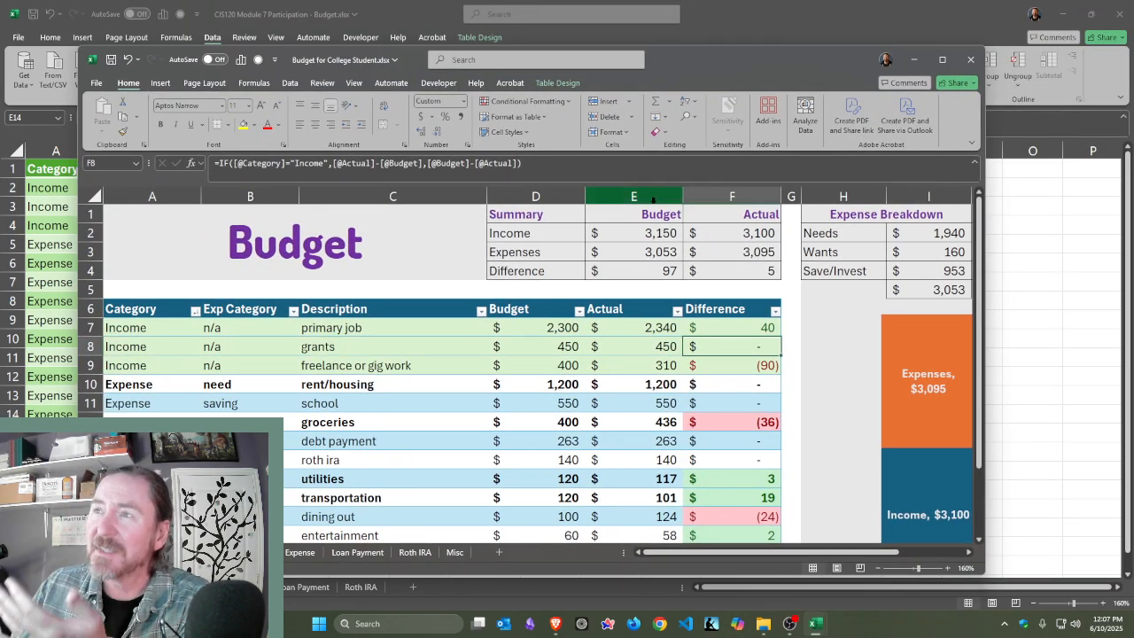
pyautogui.doubleClick(702, 62)
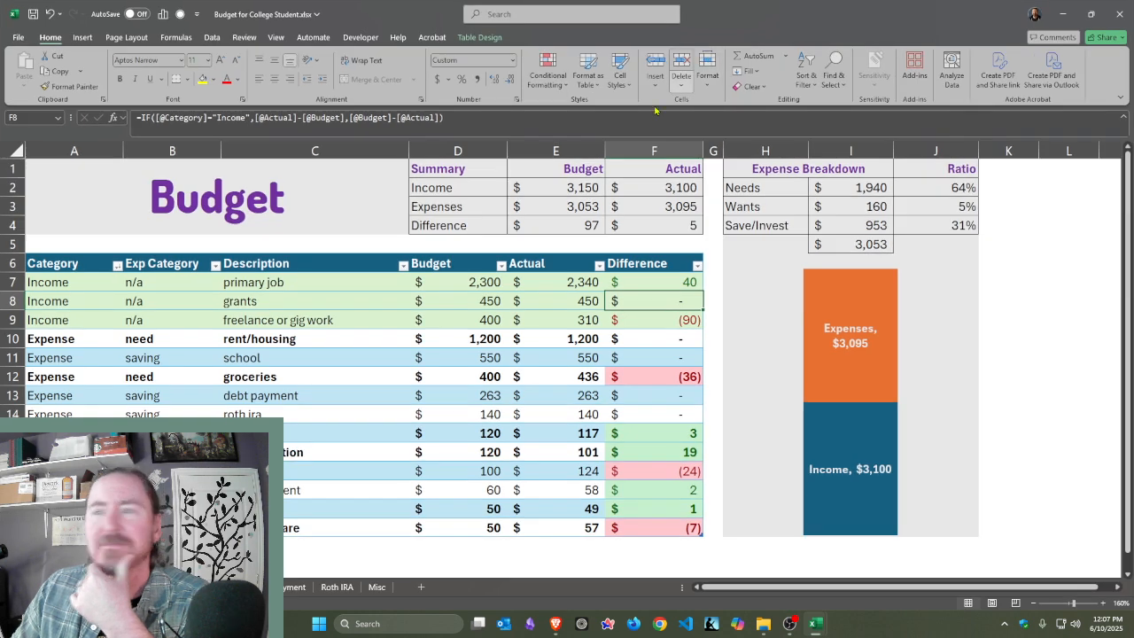
pyautogui.click(486, 488)
pyautogui.click(778, 326)
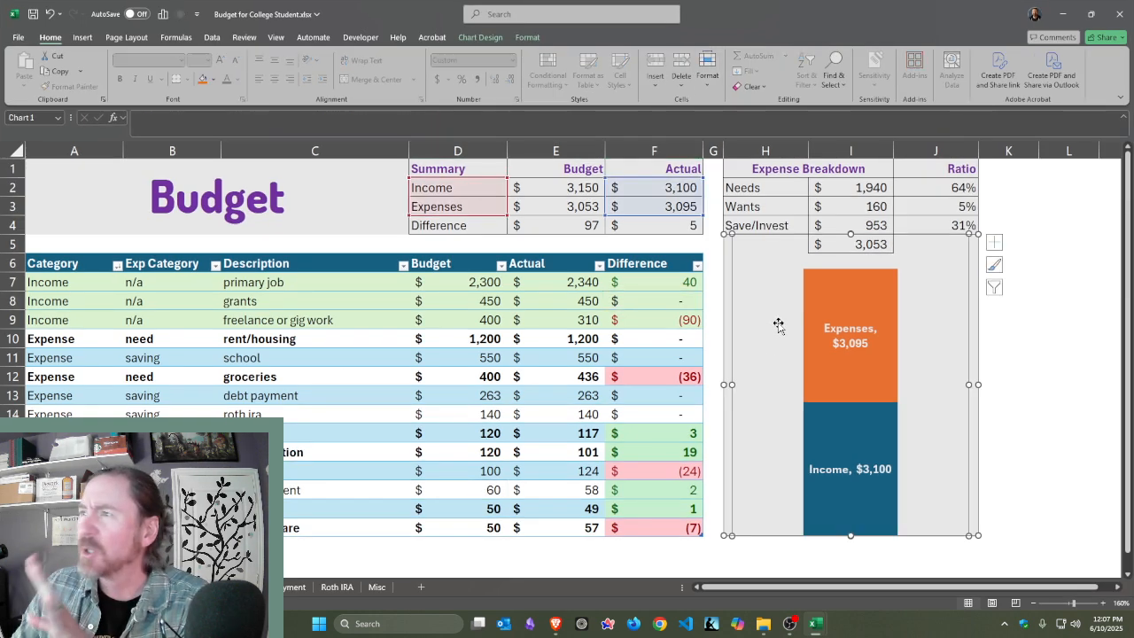
pyautogui.click(1011, 452)
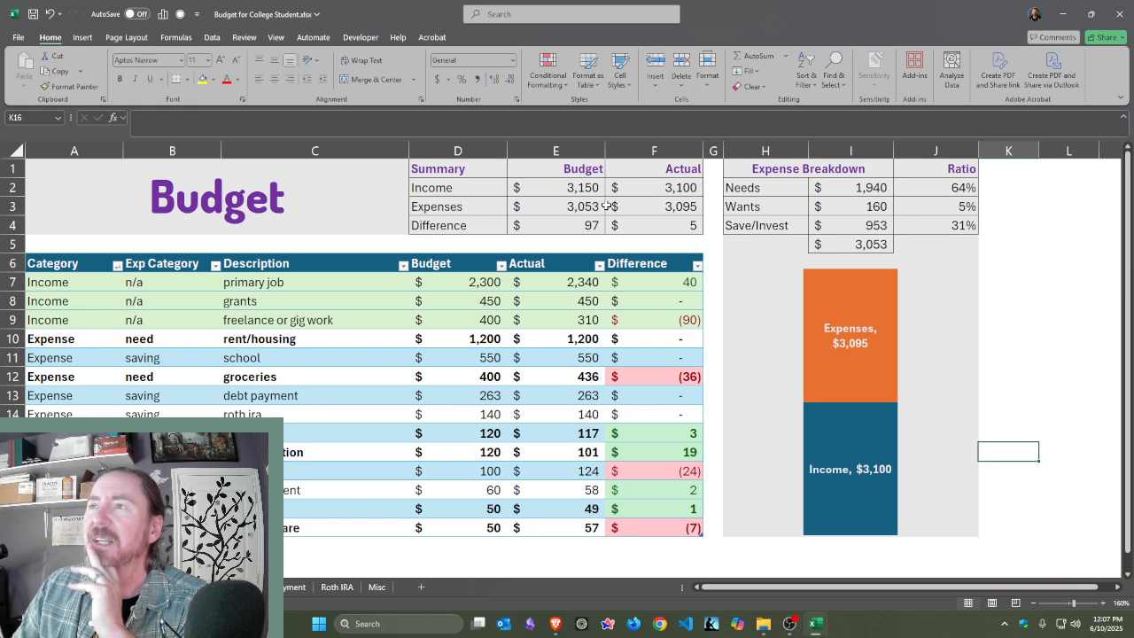
# Inspect the SUMIF formulas behind the Income and Expenses totals in the summary's Budget column.
pyautogui.click(546, 186)
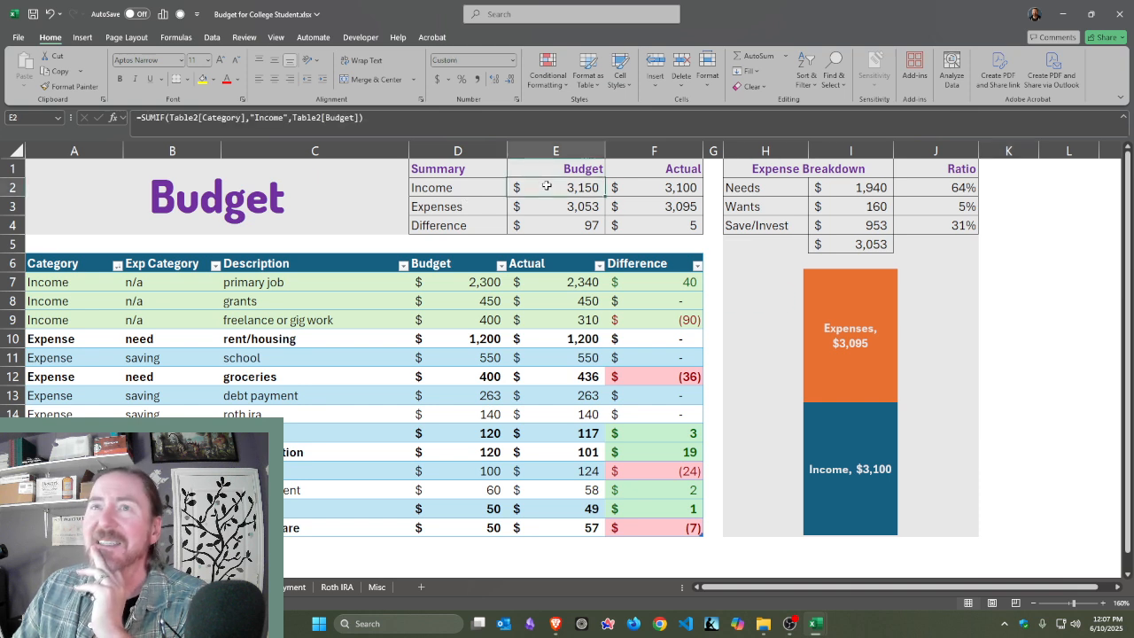
pyautogui.doubleClick(547, 185)
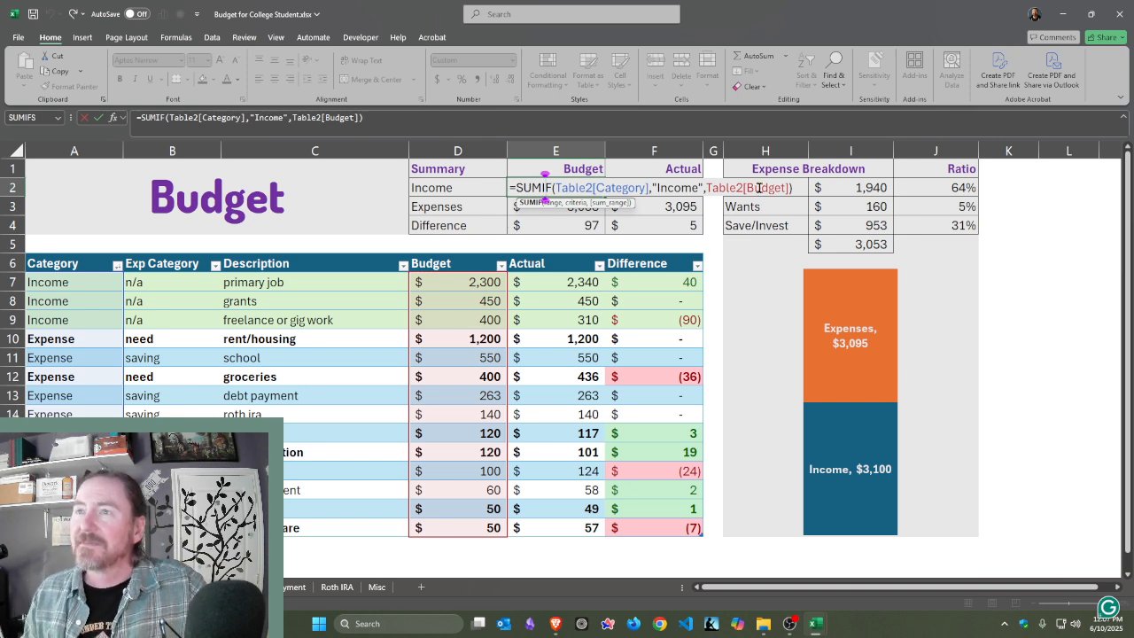
pyautogui.press('Return')
pyautogui.doubleClick(539, 205)
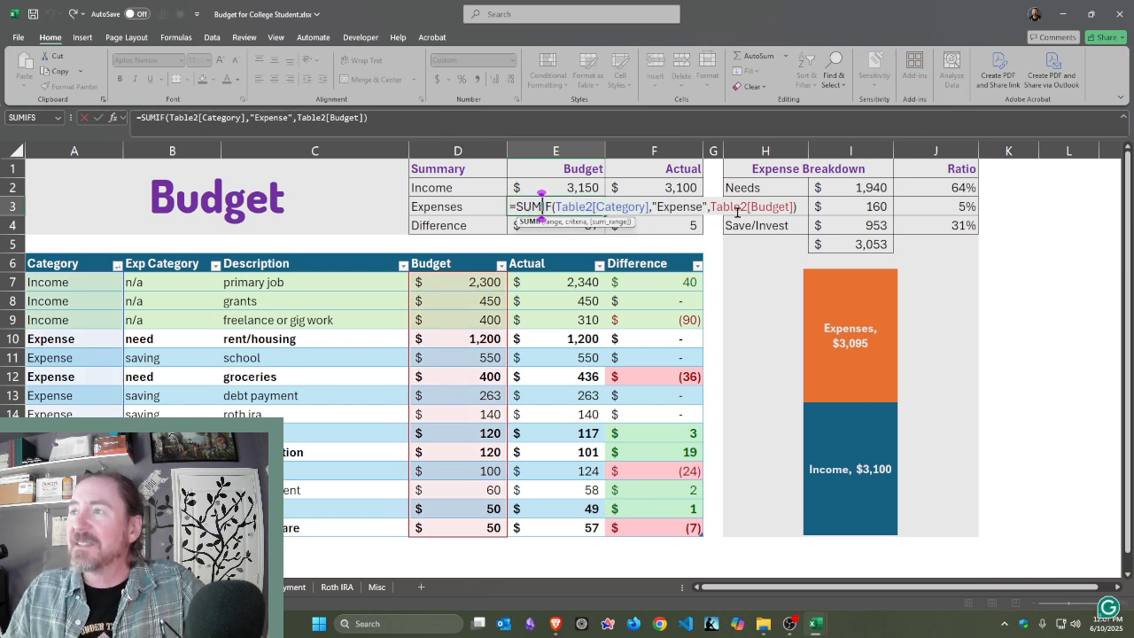
pyautogui.press('Return')
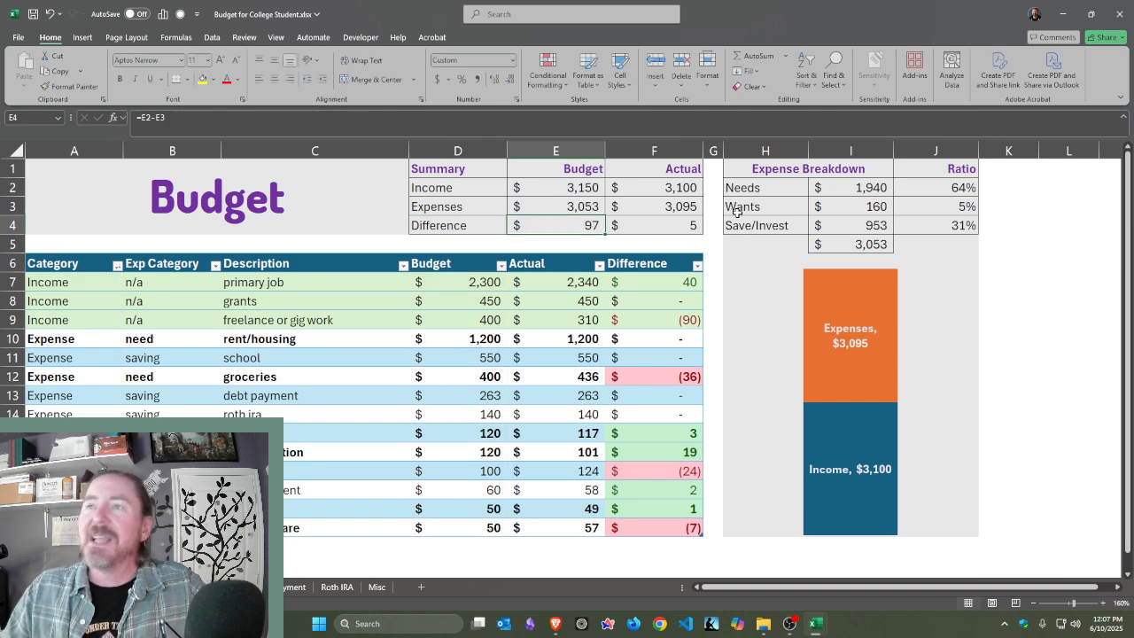
# Examine the budget table's Budget amounts and its three income rows that feed the summary.
pyautogui.moveTo(467, 285); pyautogui.dragTo(476, 528)
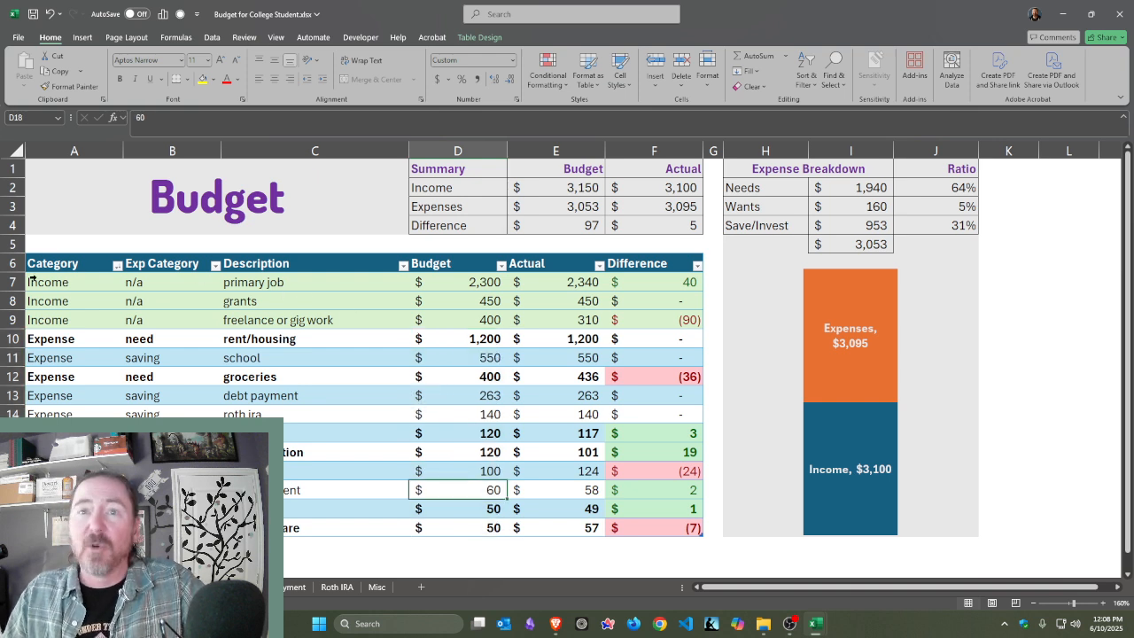
pyautogui.moveTo(31, 282); pyautogui.dragTo(88, 322)
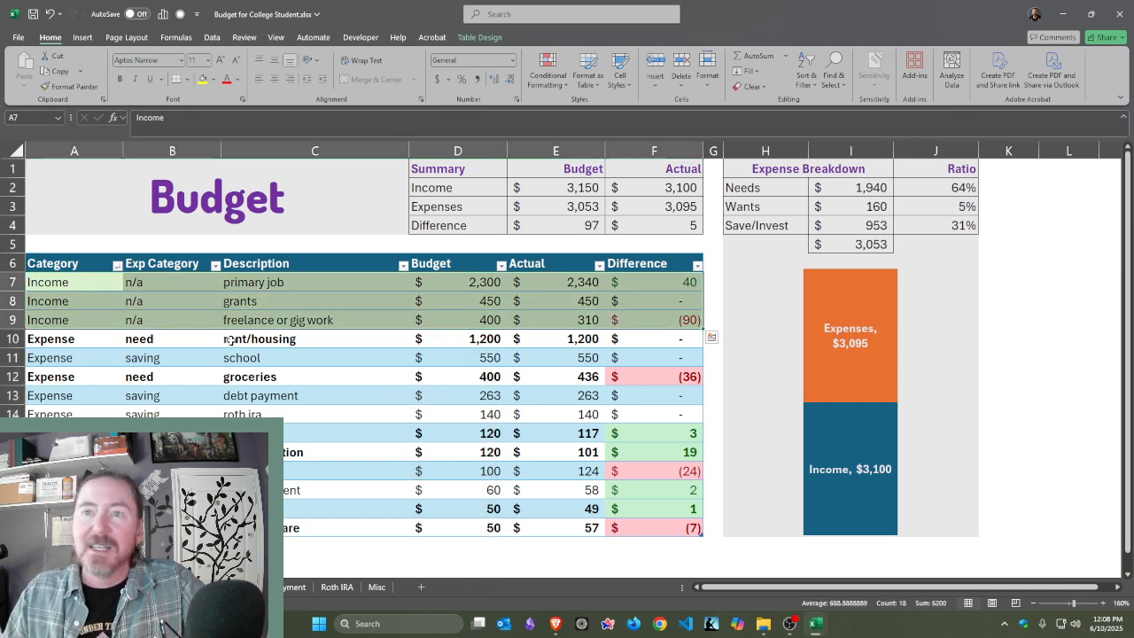
pyautogui.click(355, 383)
pyautogui.moveTo(86, 280); pyautogui.dragTo(647, 320)
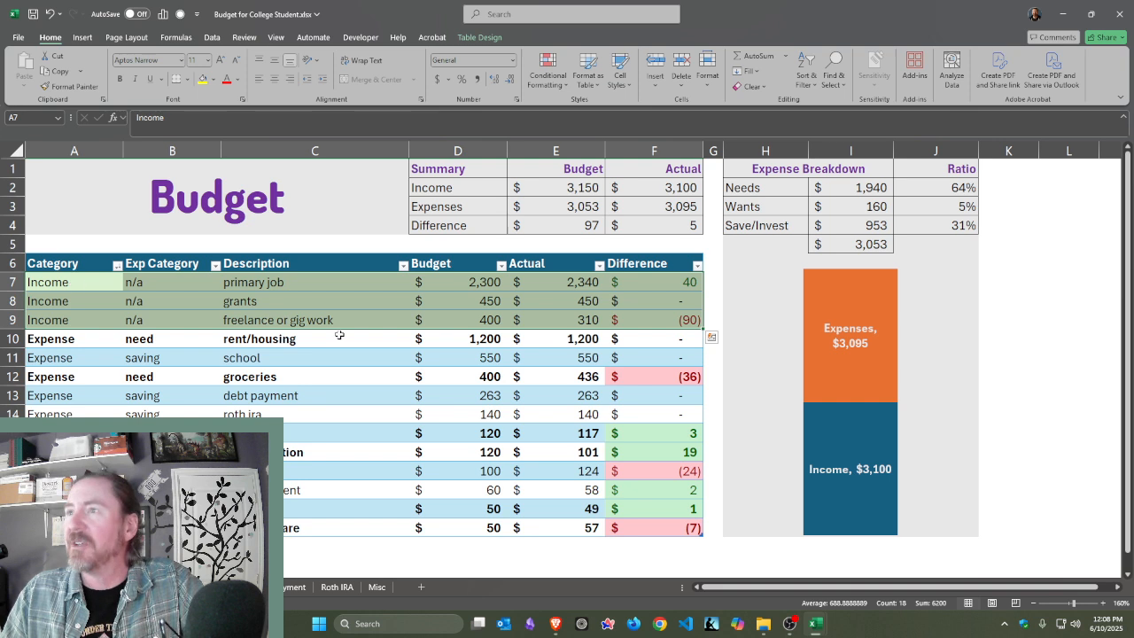
# Inspect the SUMIF formula for Actual income in the summary and compare it with the Budget column's formulas.
pyautogui.click(639, 212)
pyautogui.doubleClick(667, 189)
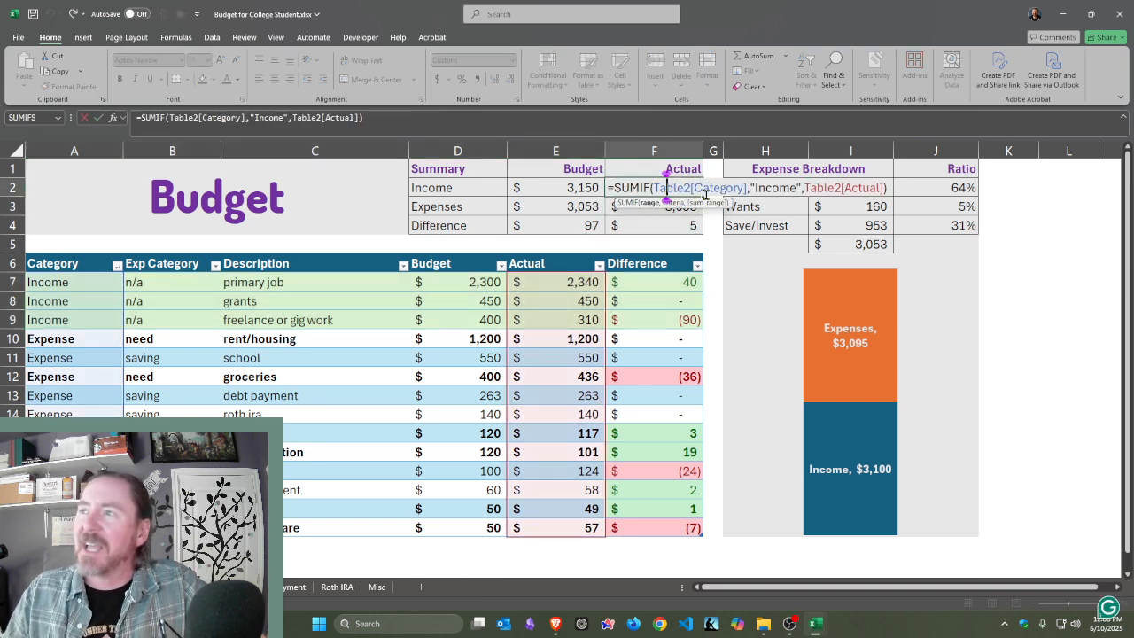
pyautogui.press('Return')
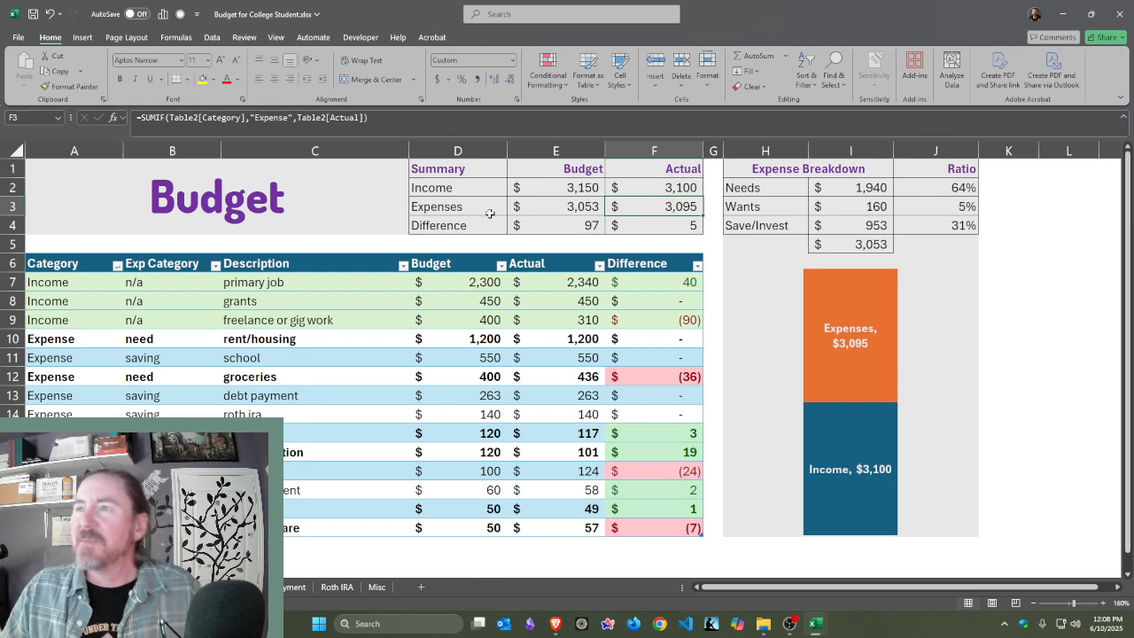
pyautogui.click(568, 188)
pyautogui.click(569, 210)
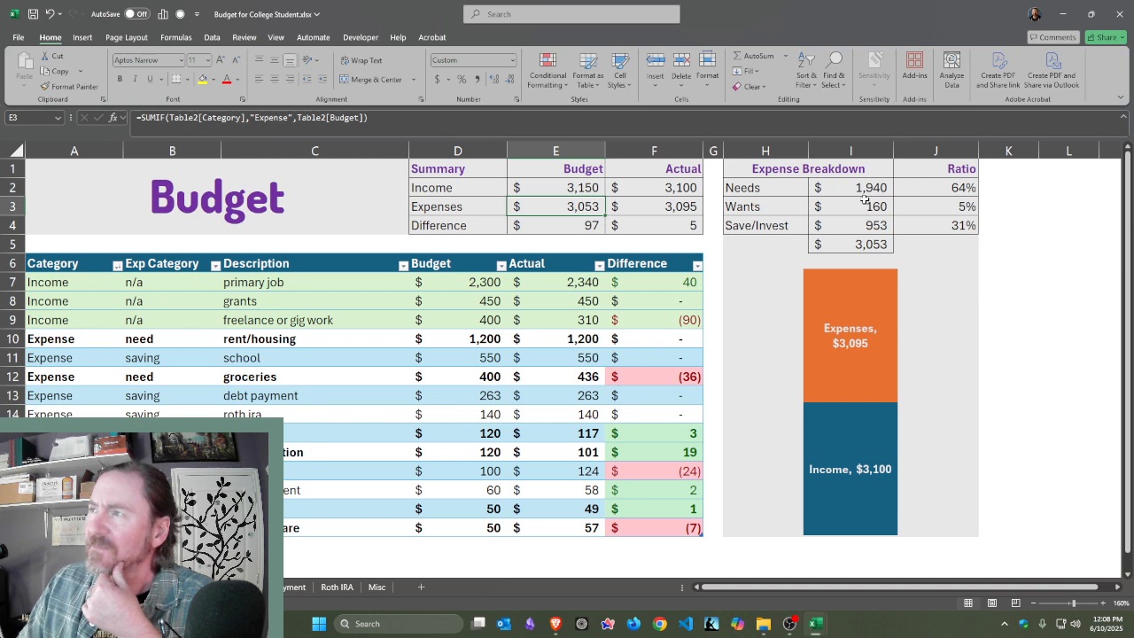
# Inspect the Needs and Save/Invest SUMIF formulas in the Expense Breakdown and check the total beneath them.
pyautogui.click(515, 437)
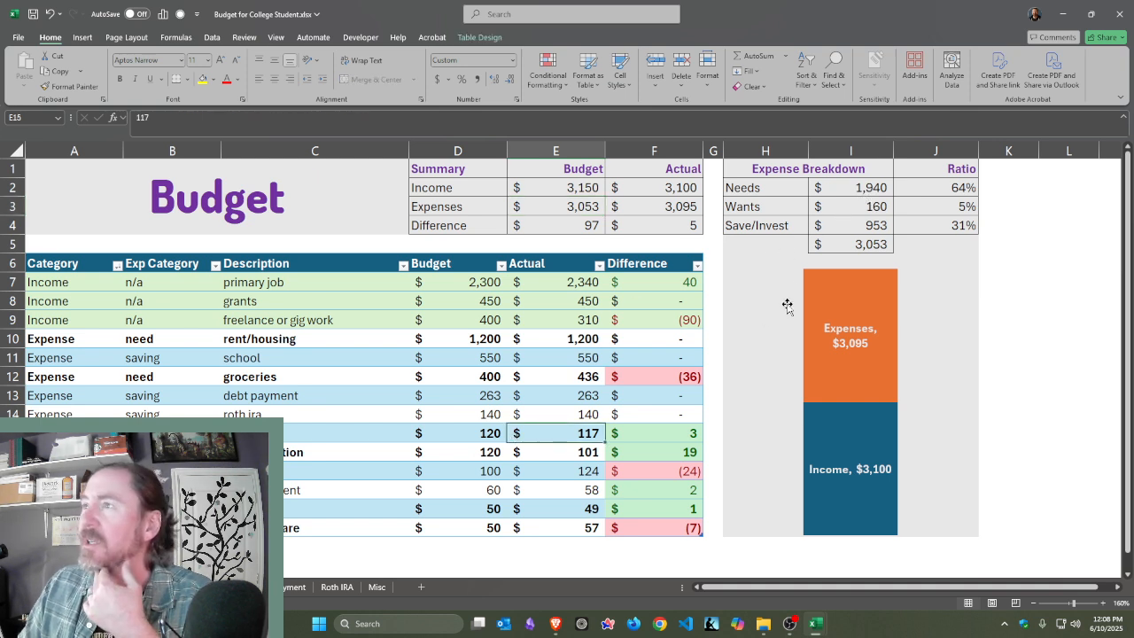
pyautogui.doubleClick(861, 190)
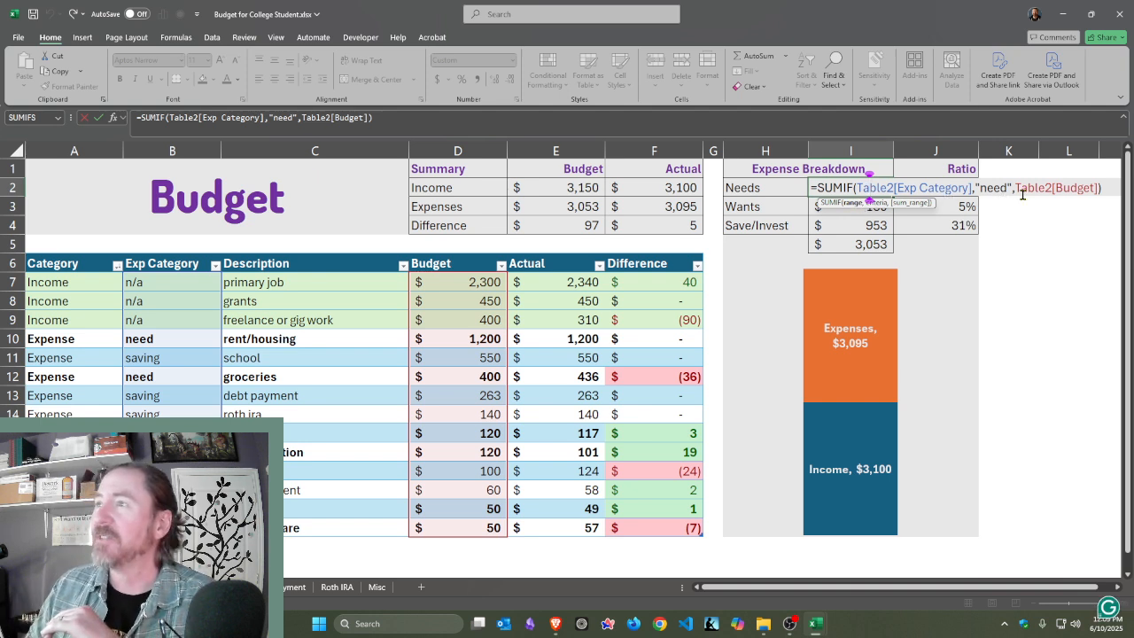
pyautogui.press('Return')
pyautogui.click(866, 227)
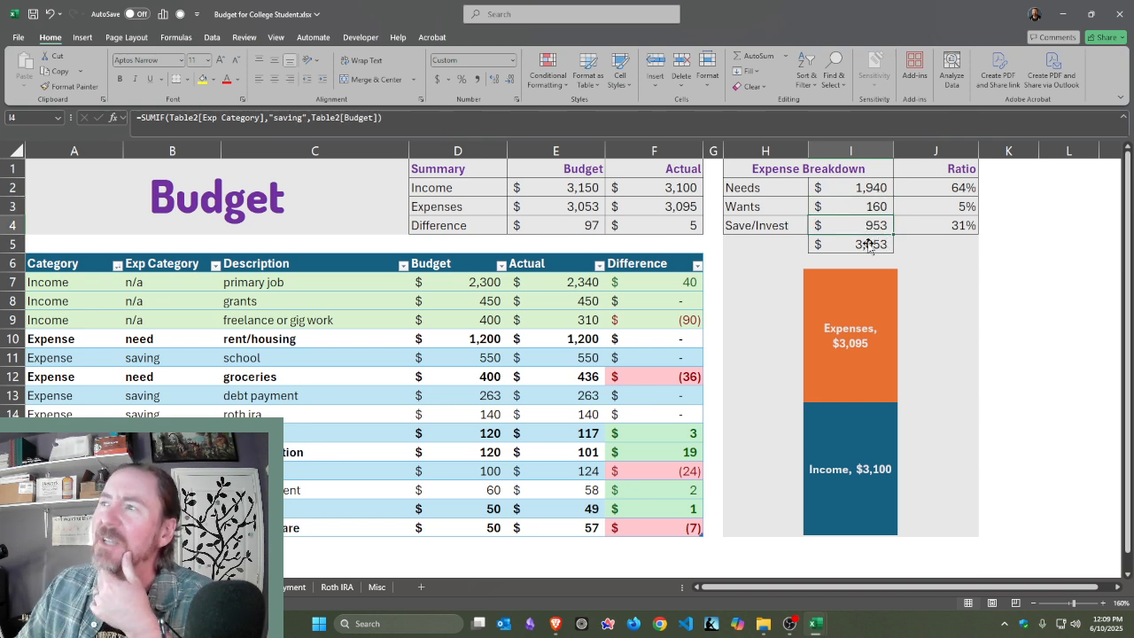
pyautogui.click(865, 246)
# Inspect the Ratio formulas in the Expense Breakdown that divide each category amount by the expense total.
pyautogui.click(953, 227)
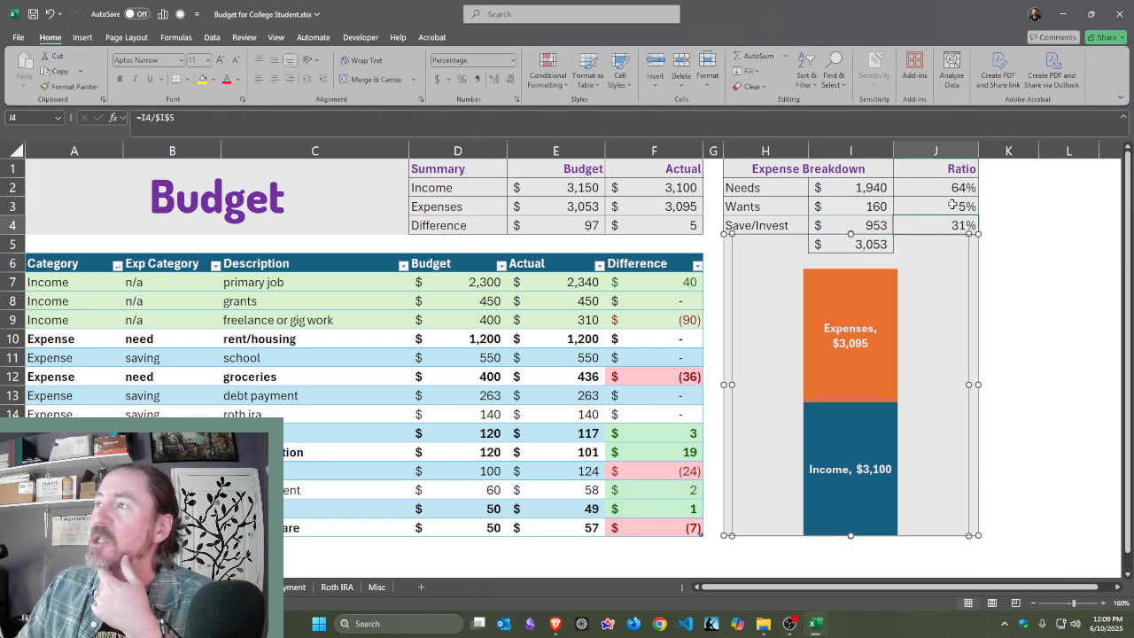
pyautogui.doubleClick(949, 188)
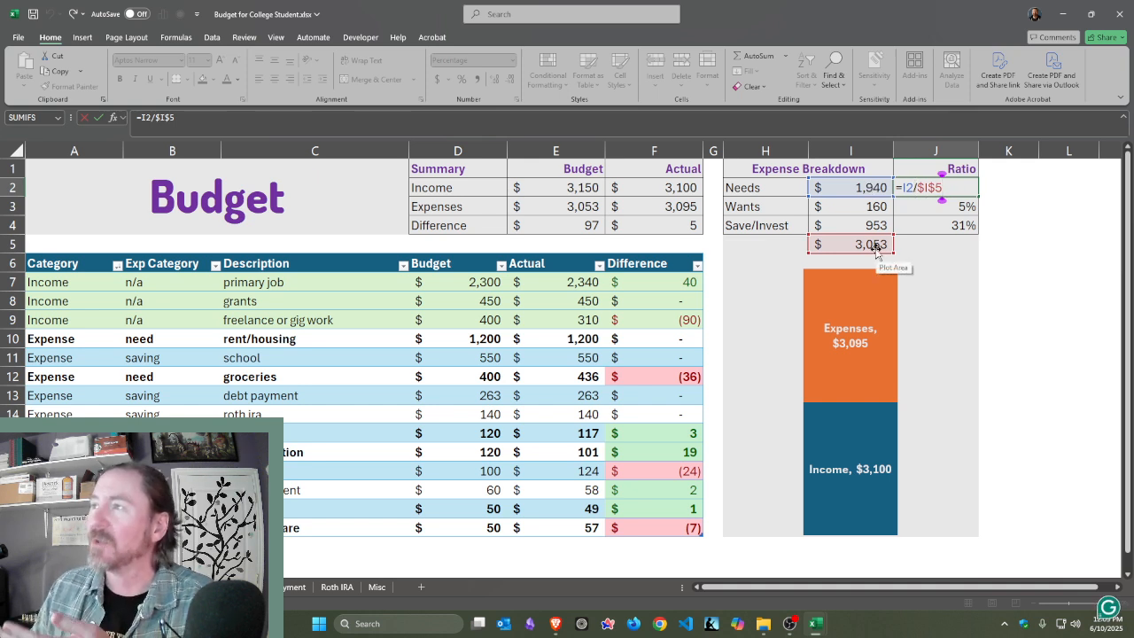
pyautogui.press('Return')
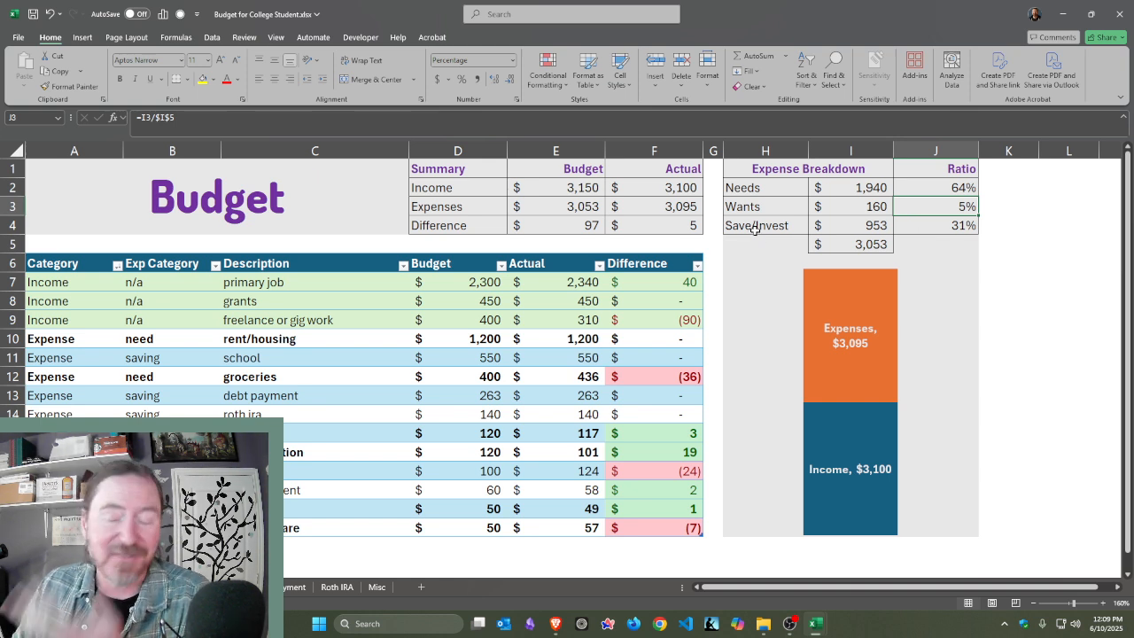
# Inspect the stacked Income and Expenses chart and the summary cells it takes its labels and Actual values from.
pyautogui.click(943, 328)
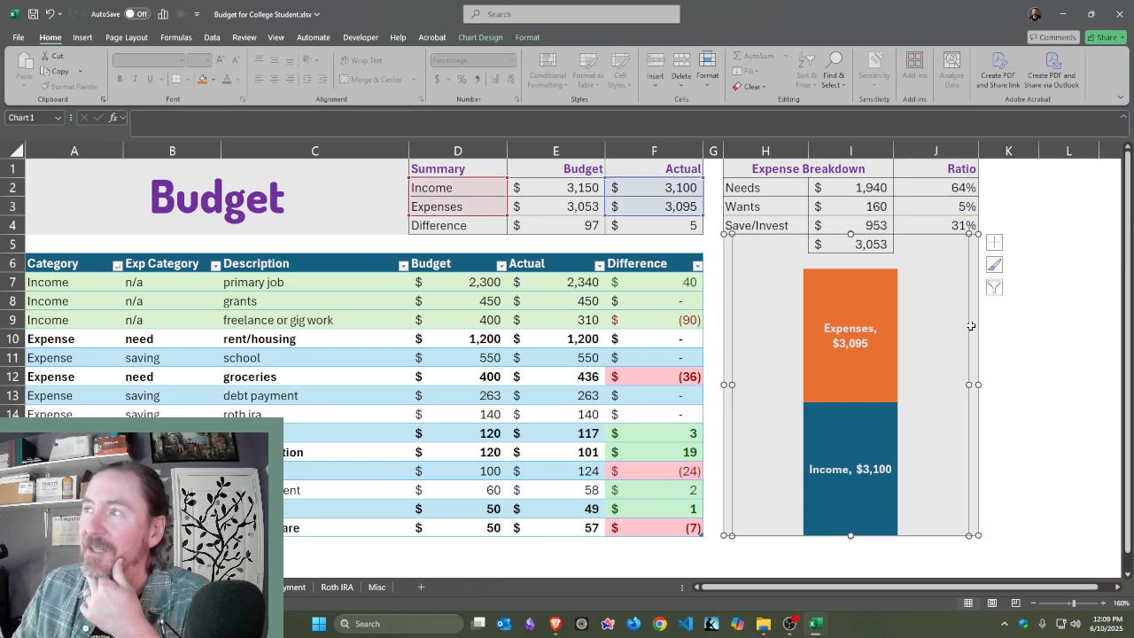
pyautogui.click(1038, 344)
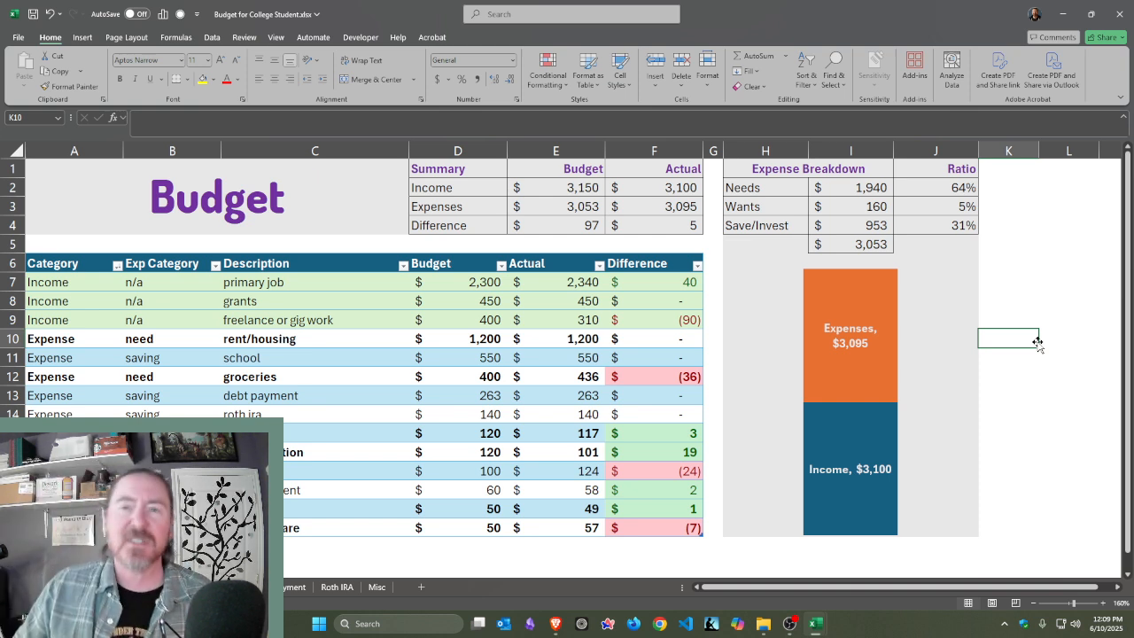
pyautogui.click(922, 389)
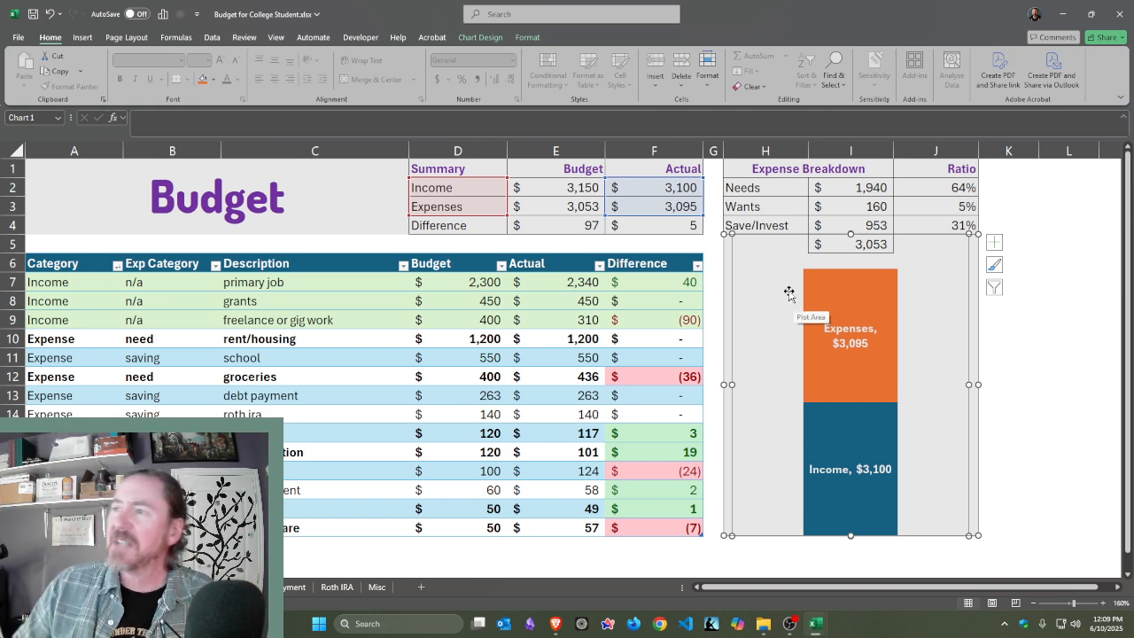
pyautogui.rightClick(938, 391)
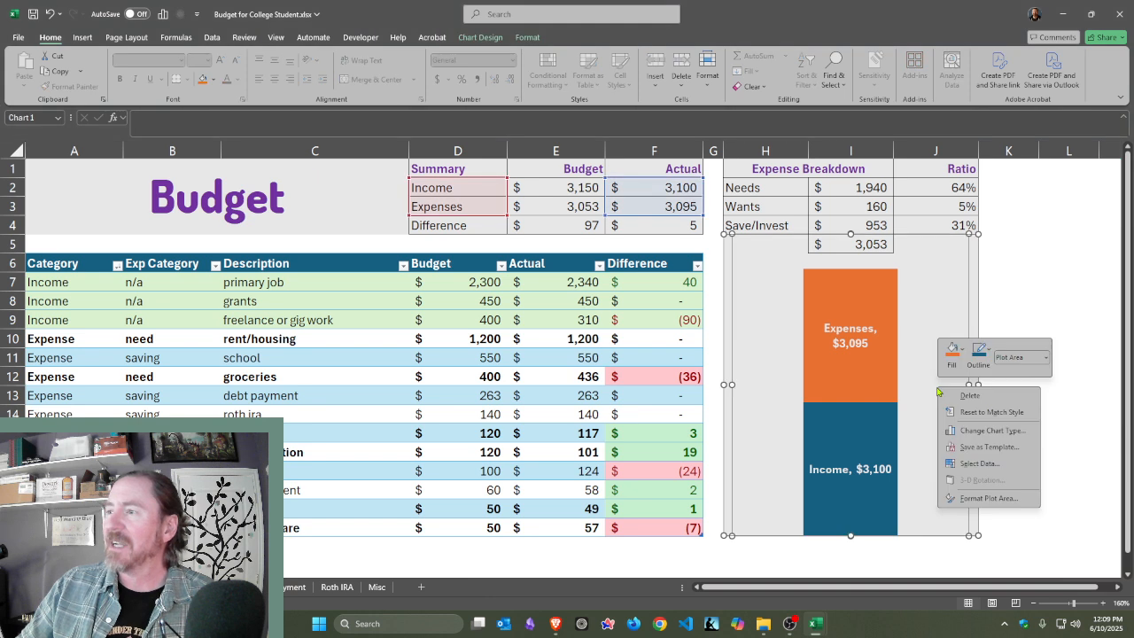
pyautogui.click(900, 387)
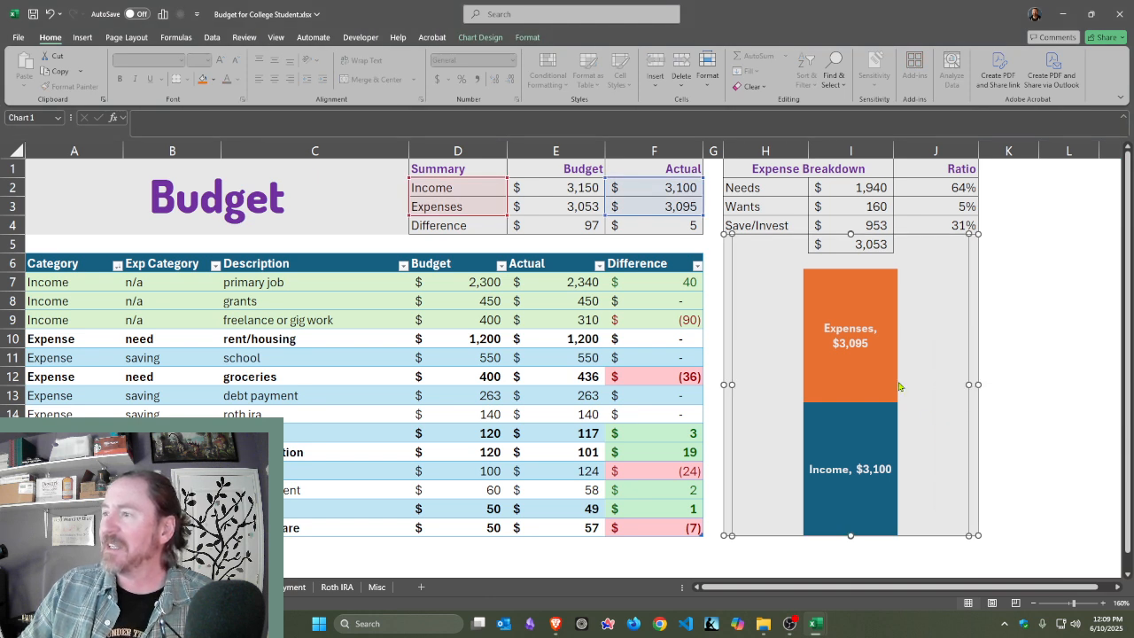
pyautogui.click(1007, 389)
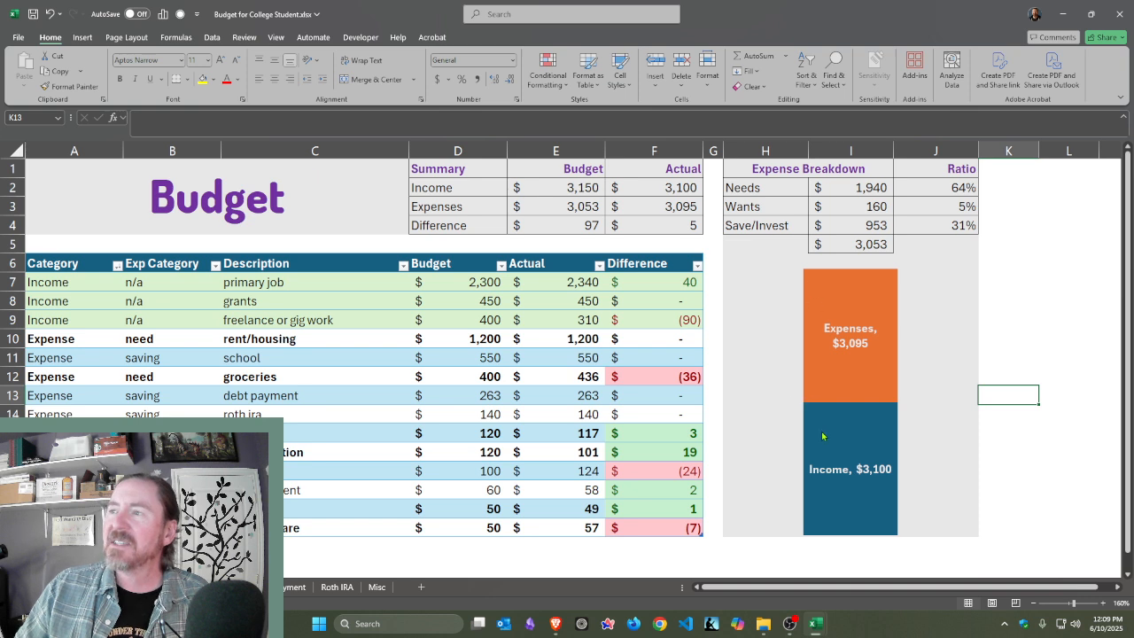
pyautogui.moveTo(834, 408)
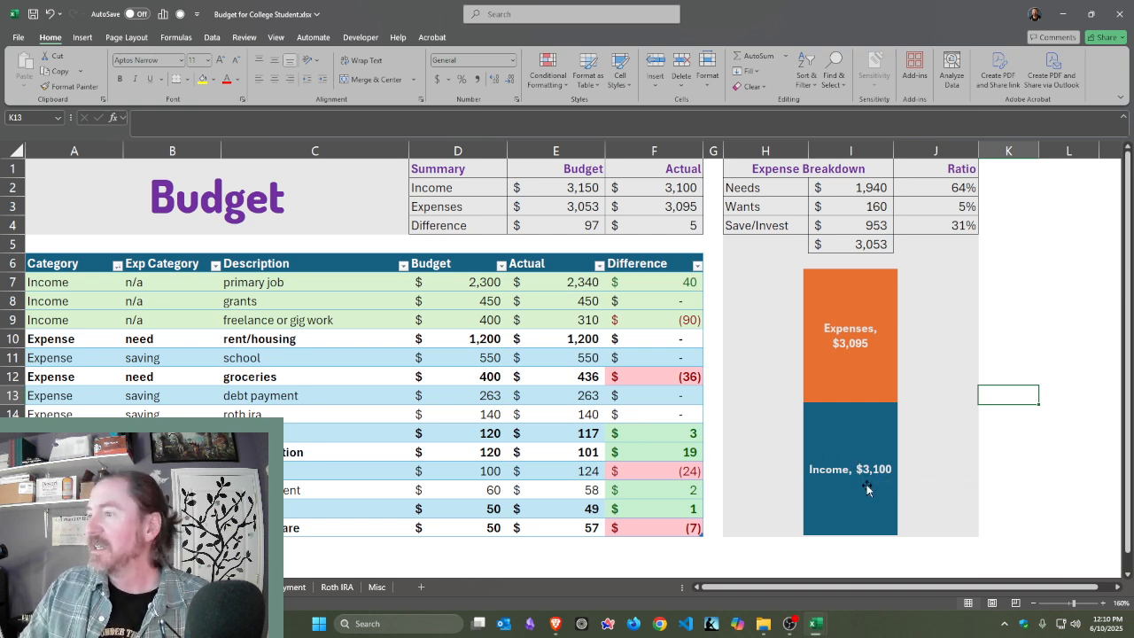
# Set both the Budget and Actual amounts of the debt payment row to 250.
pyautogui.click(319, 469)
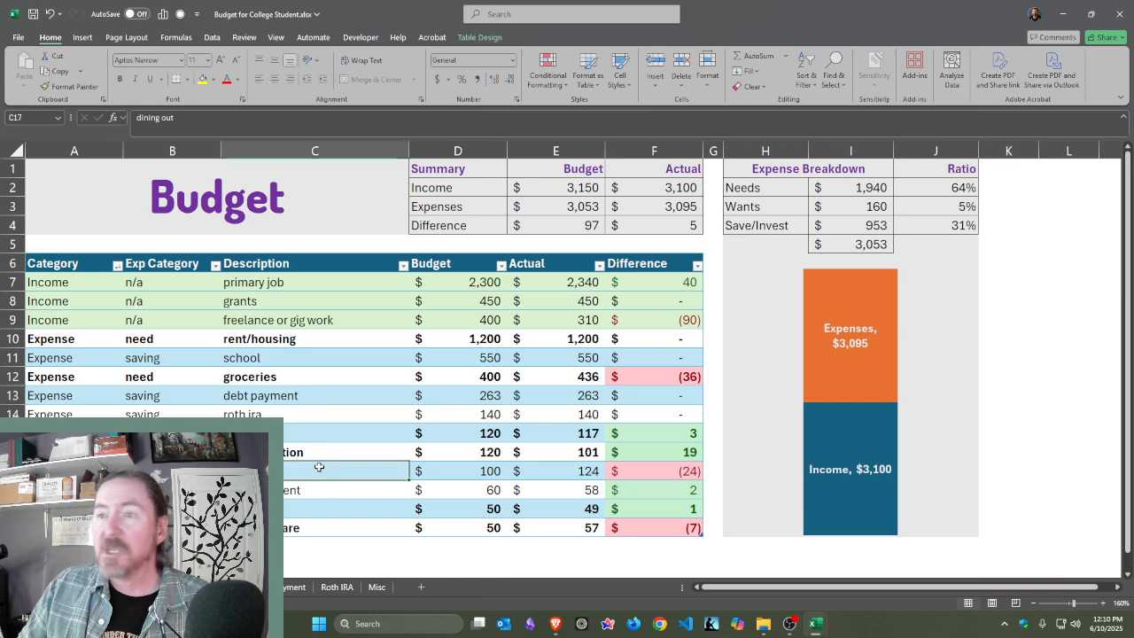
pyautogui.click(257, 396)
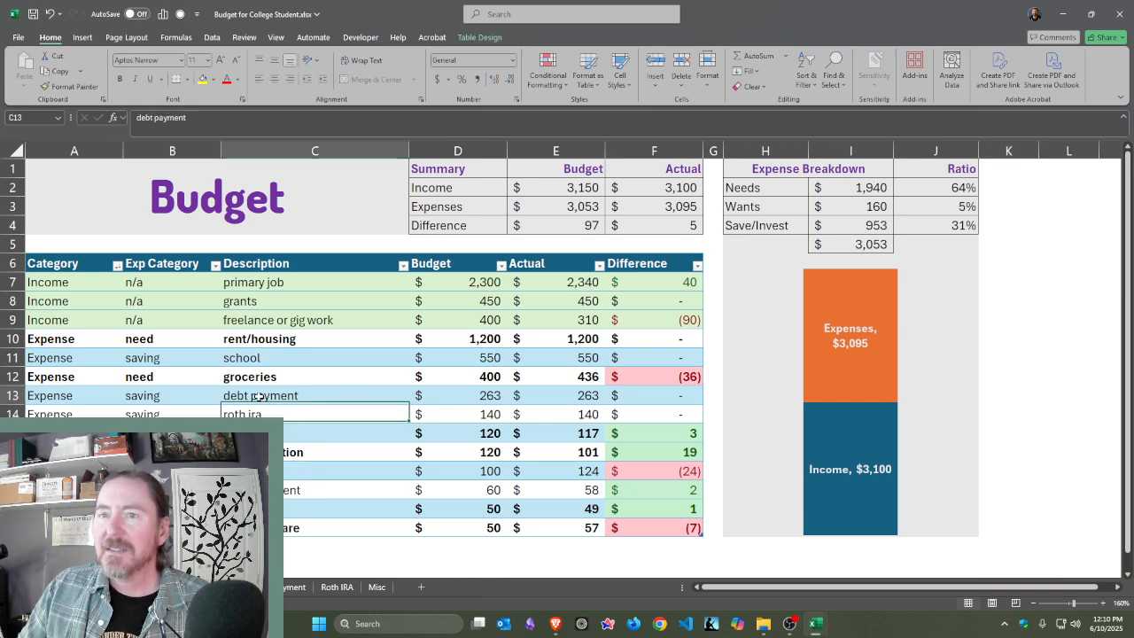
pyautogui.click(484, 399)
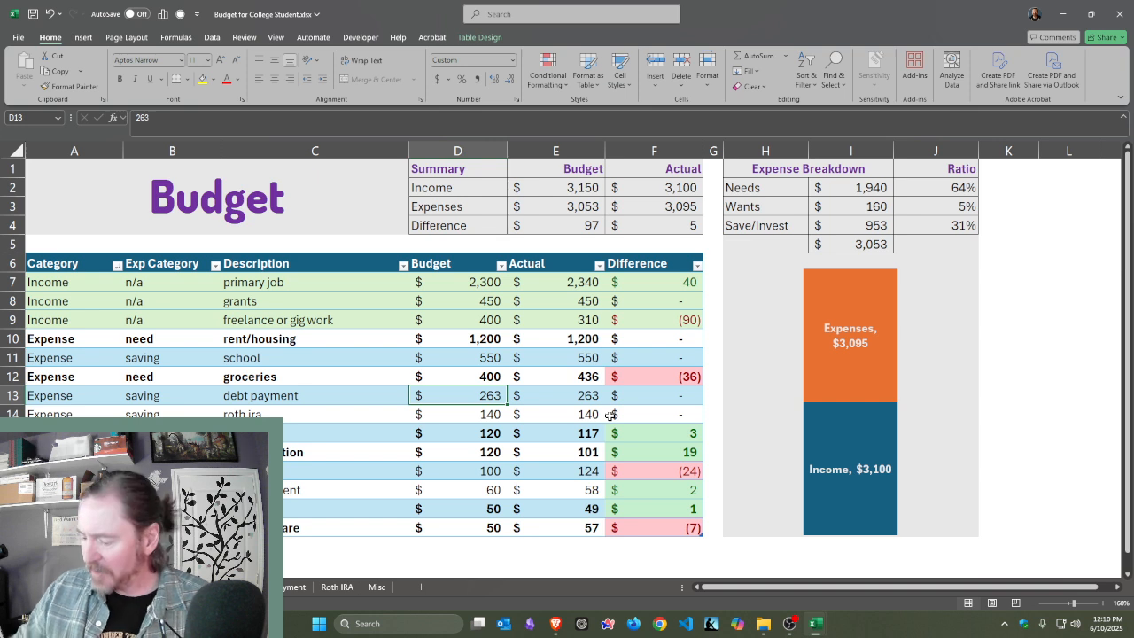
pyautogui.write('250')
pyautogui.press('Return')
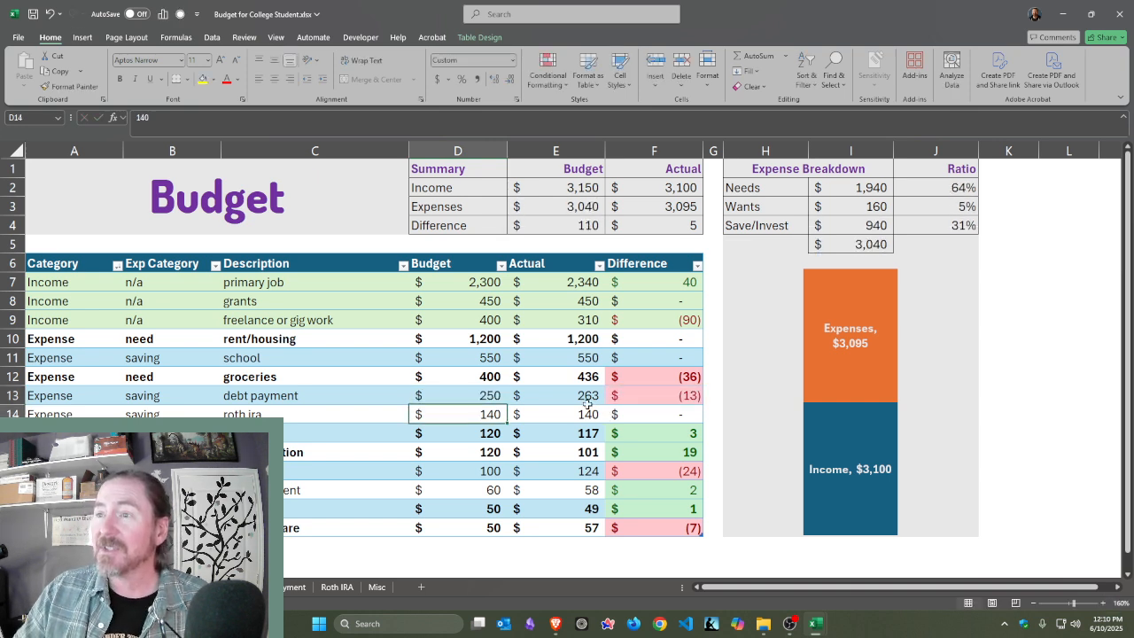
pyautogui.click(589, 397)
pyautogui.write('250')
pyautogui.press('Return')
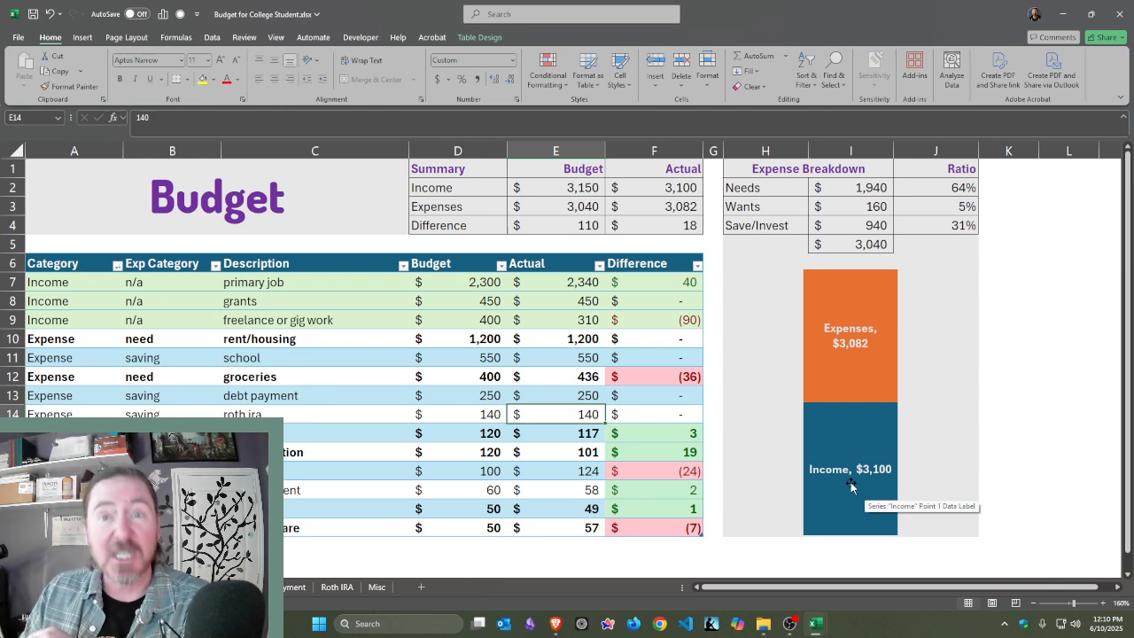
# Review the credit card sheet's weighted interest rate calculation and the Roth IRA sheet's retirement investing figures.
pyautogui.click(257, 451)
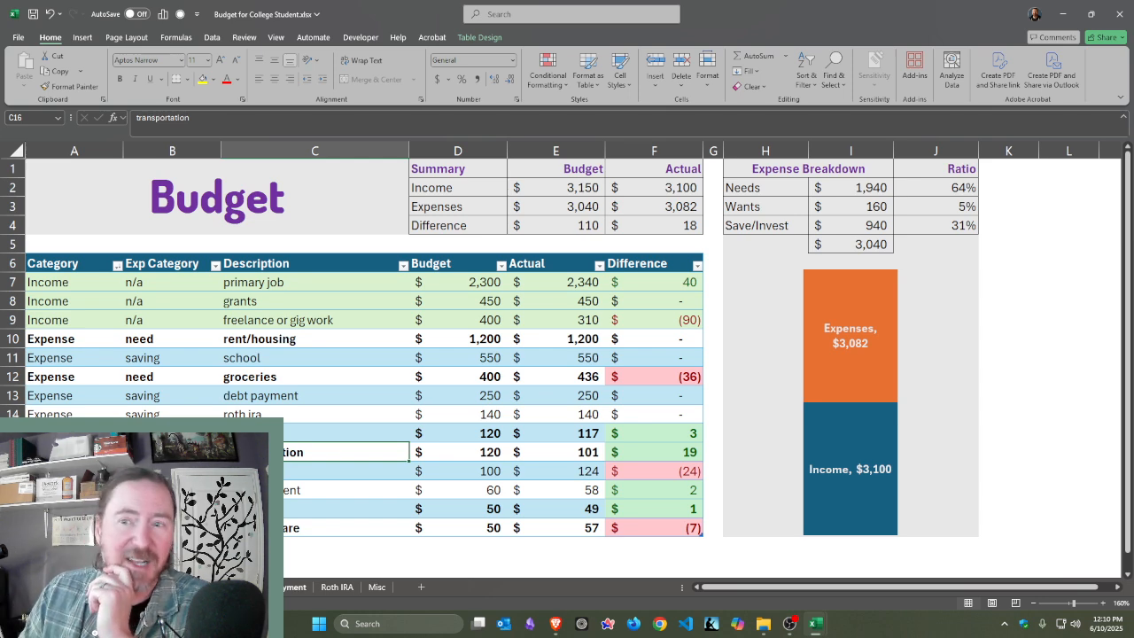
pyautogui.click(295, 587)
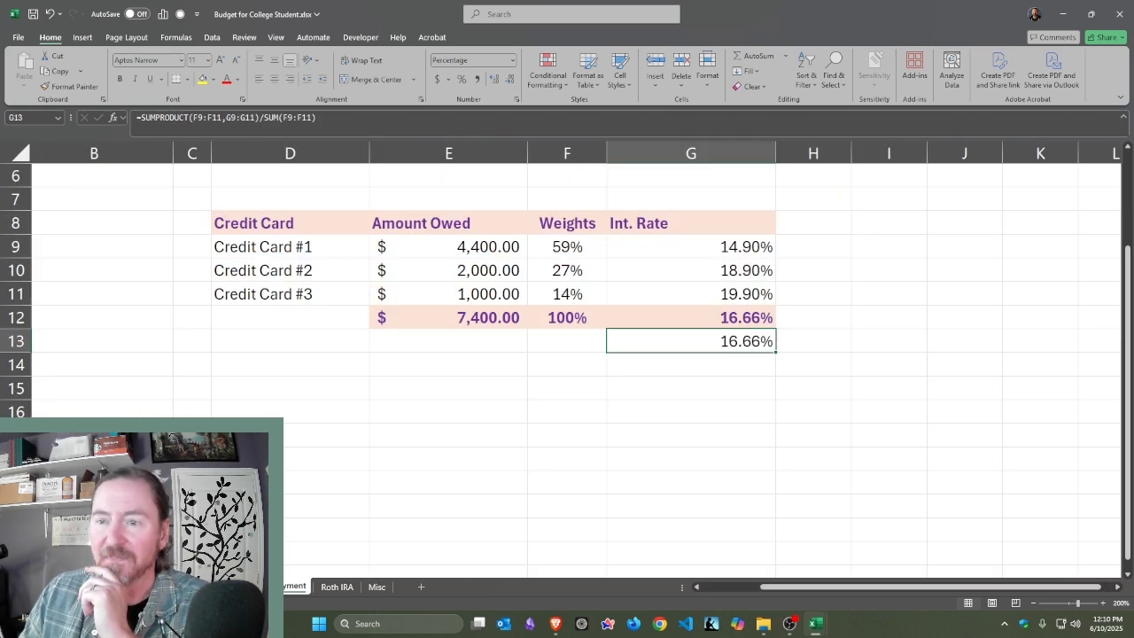
pyautogui.click(335, 586)
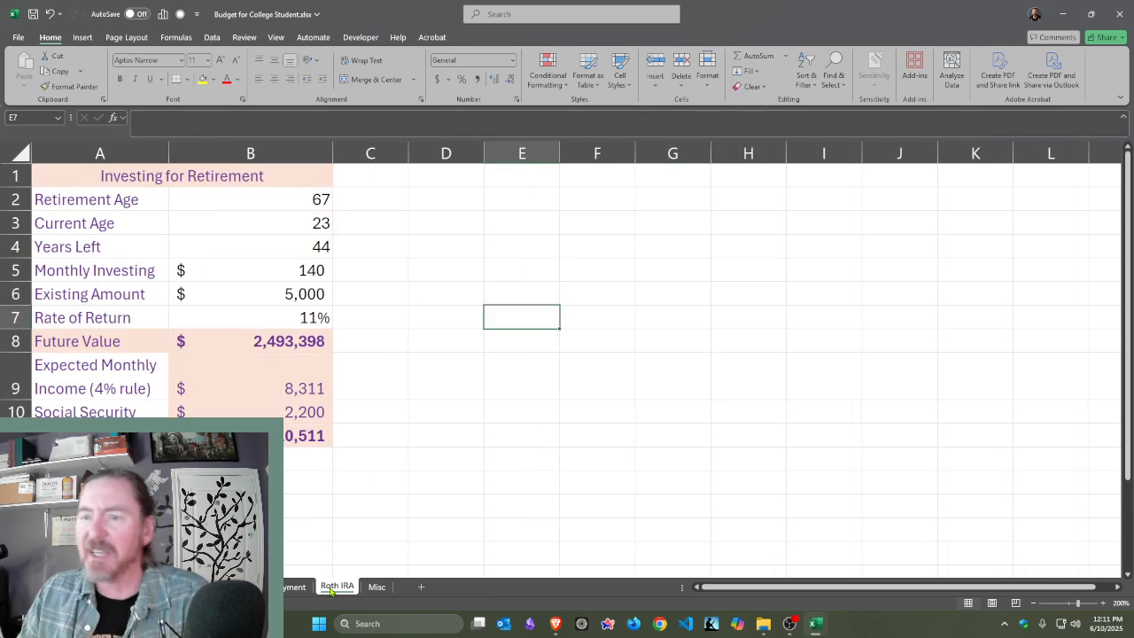
pyautogui.click(250, 506)
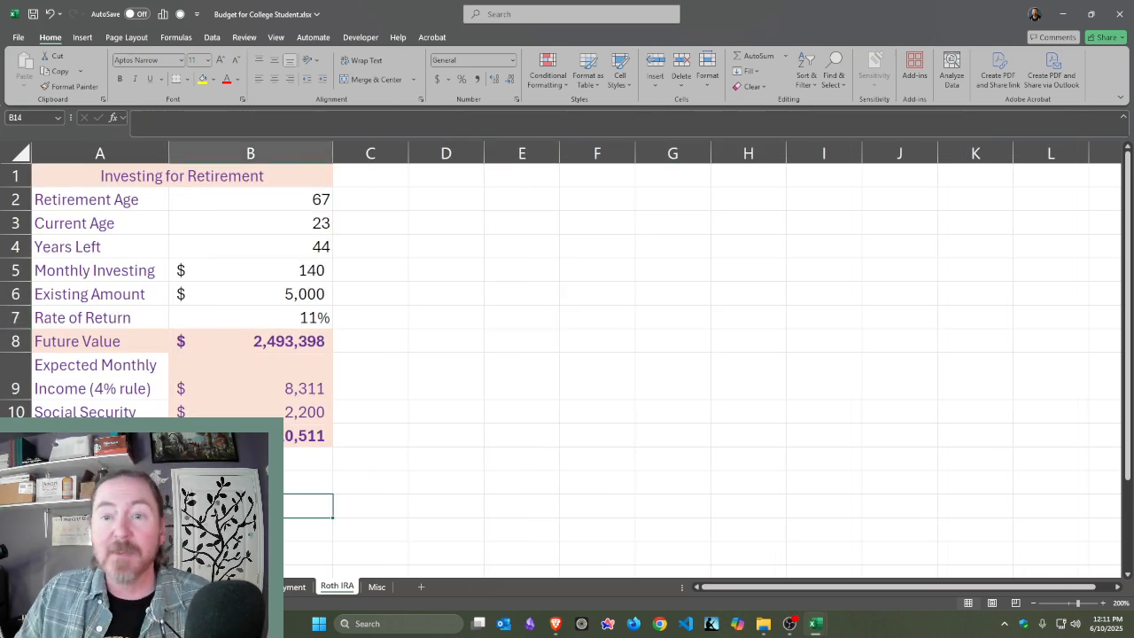
# Return to the budget sheet and examine the table's Budget amounts from primary job down to the last expense.
pyautogui.click(73, 587)
pyautogui.moveTo(489, 285); pyautogui.dragTo(469, 519)
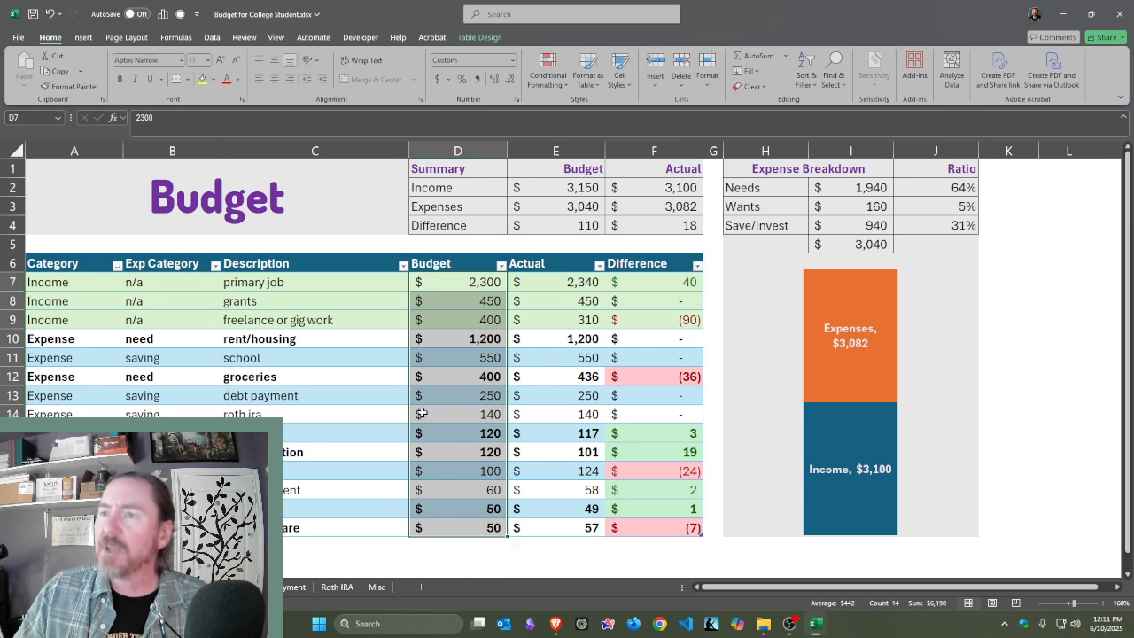
pyautogui.click(438, 458)
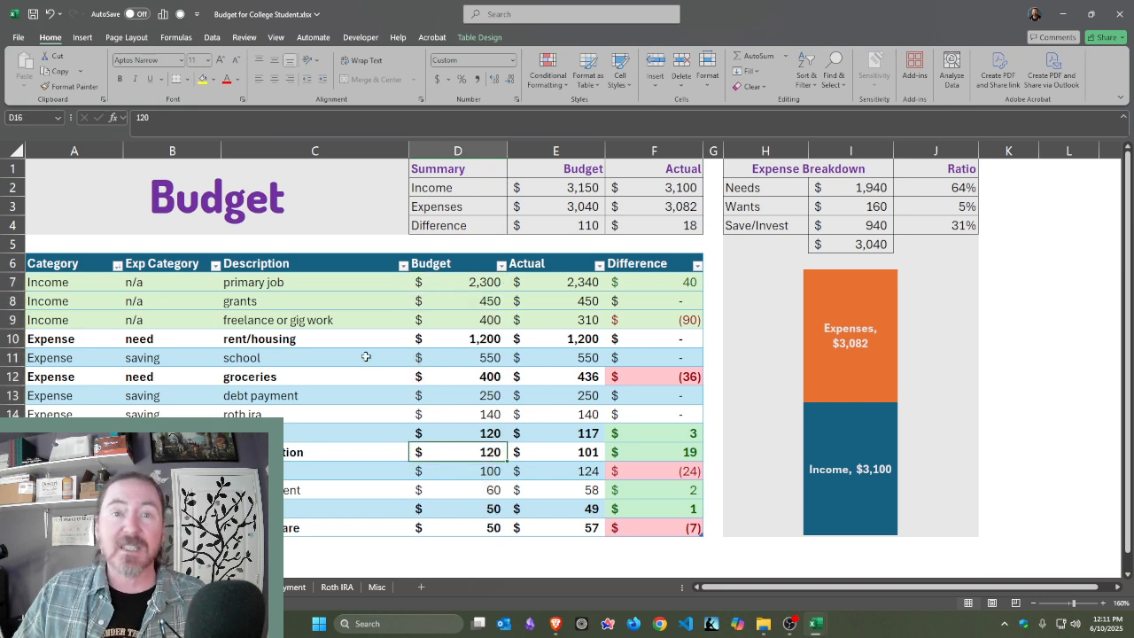